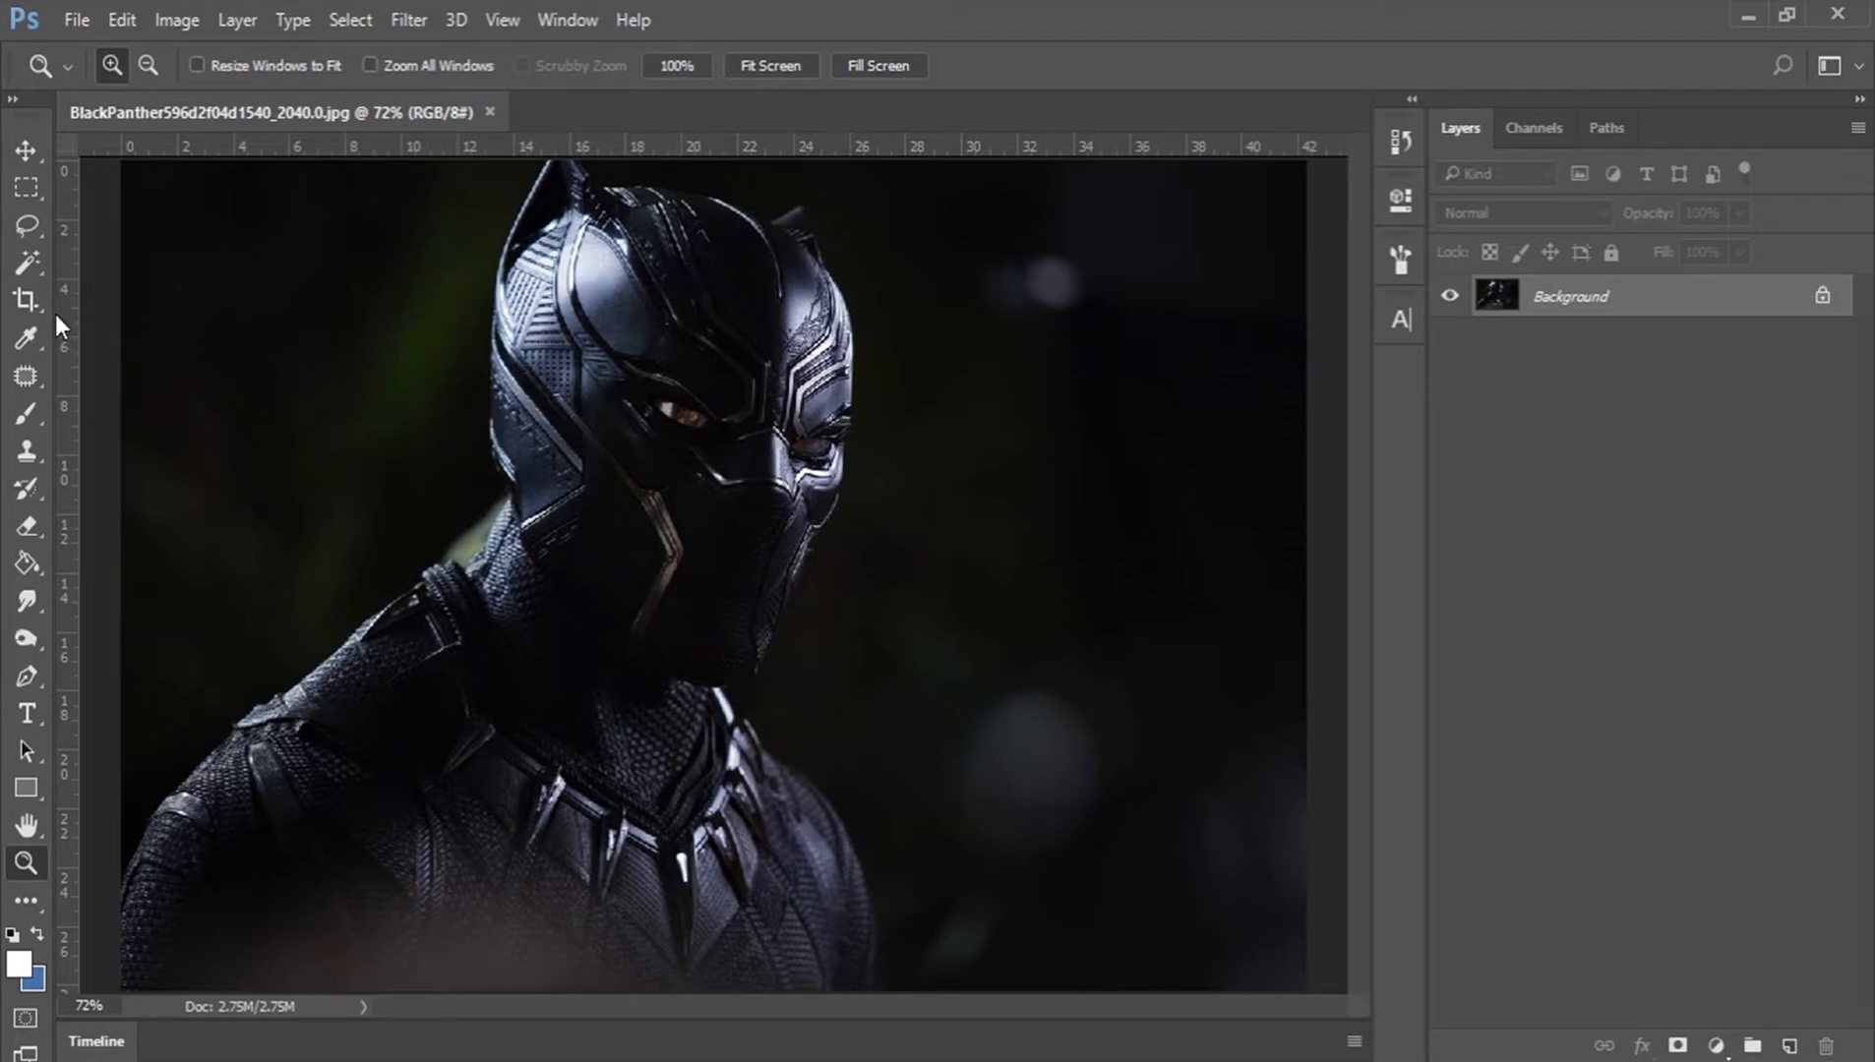
# Step: Crop the photo to a centred 1 : 1 (Square) ratio
pyautogui.click(29, 300)
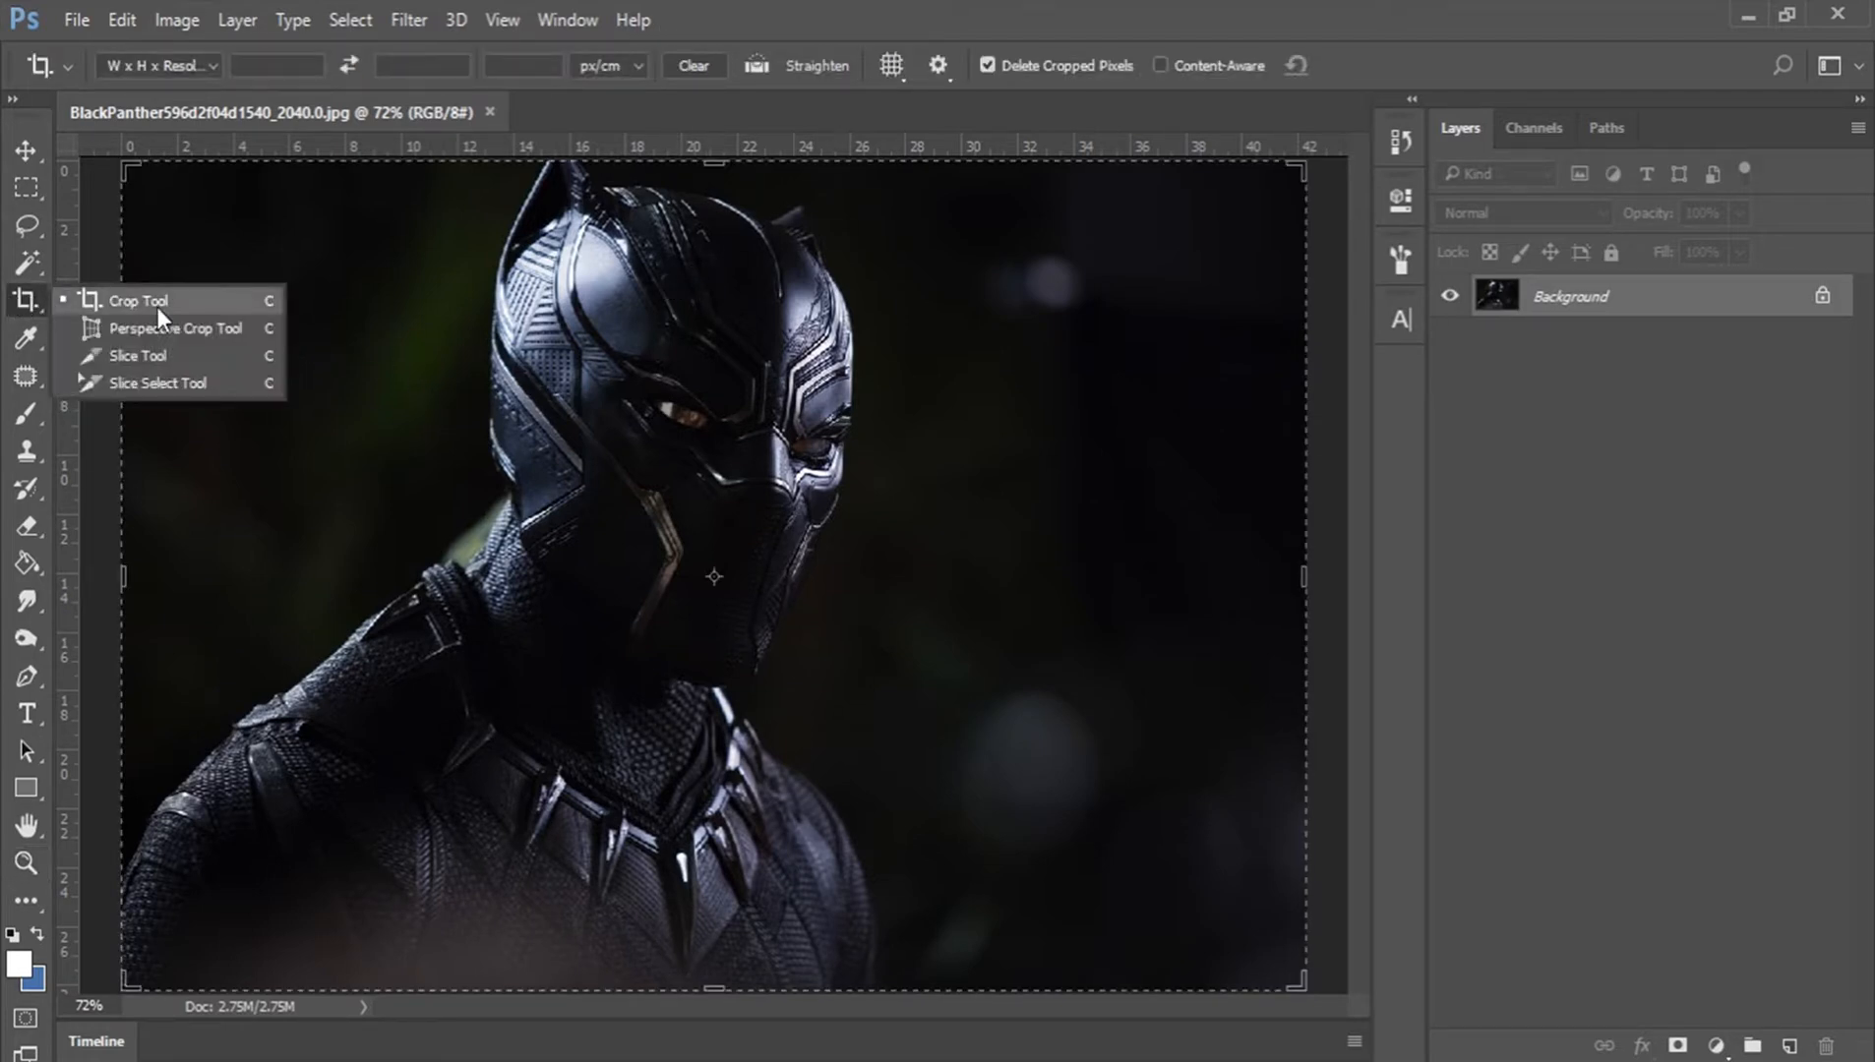
pyautogui.click(113, 300)
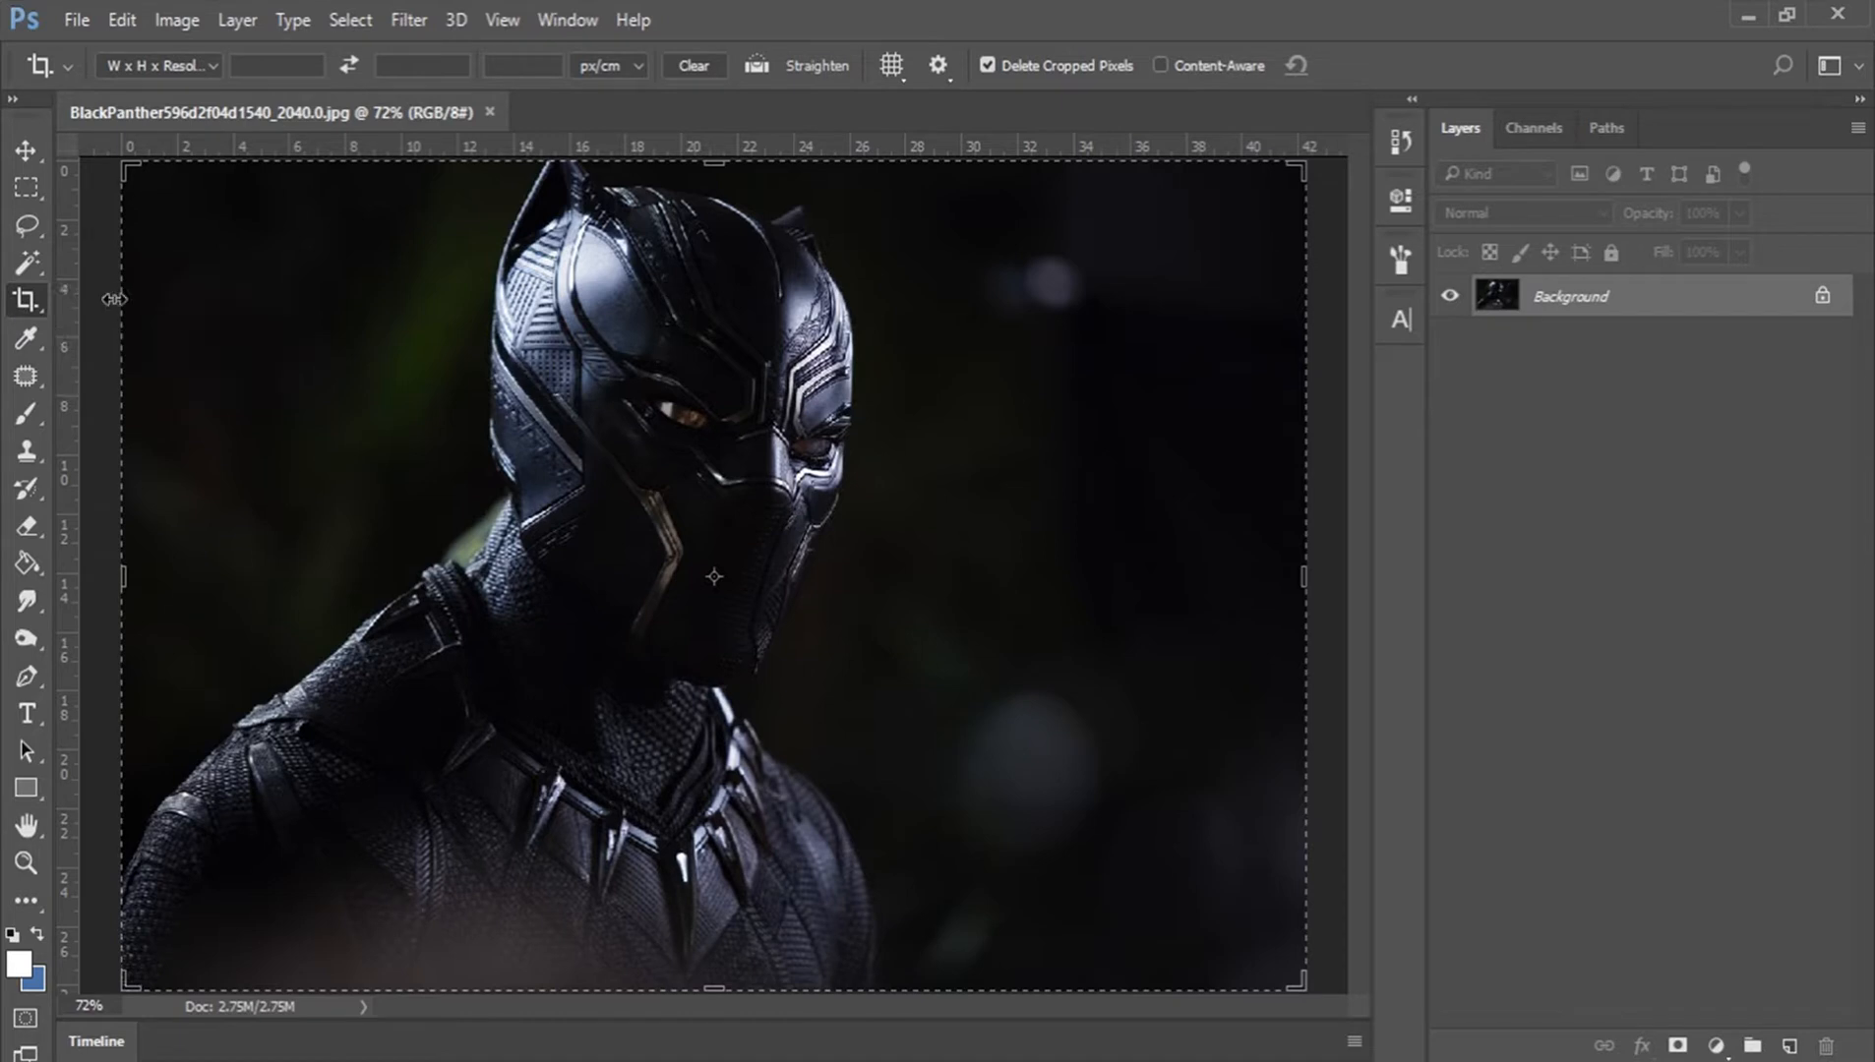
pyautogui.click(171, 63)
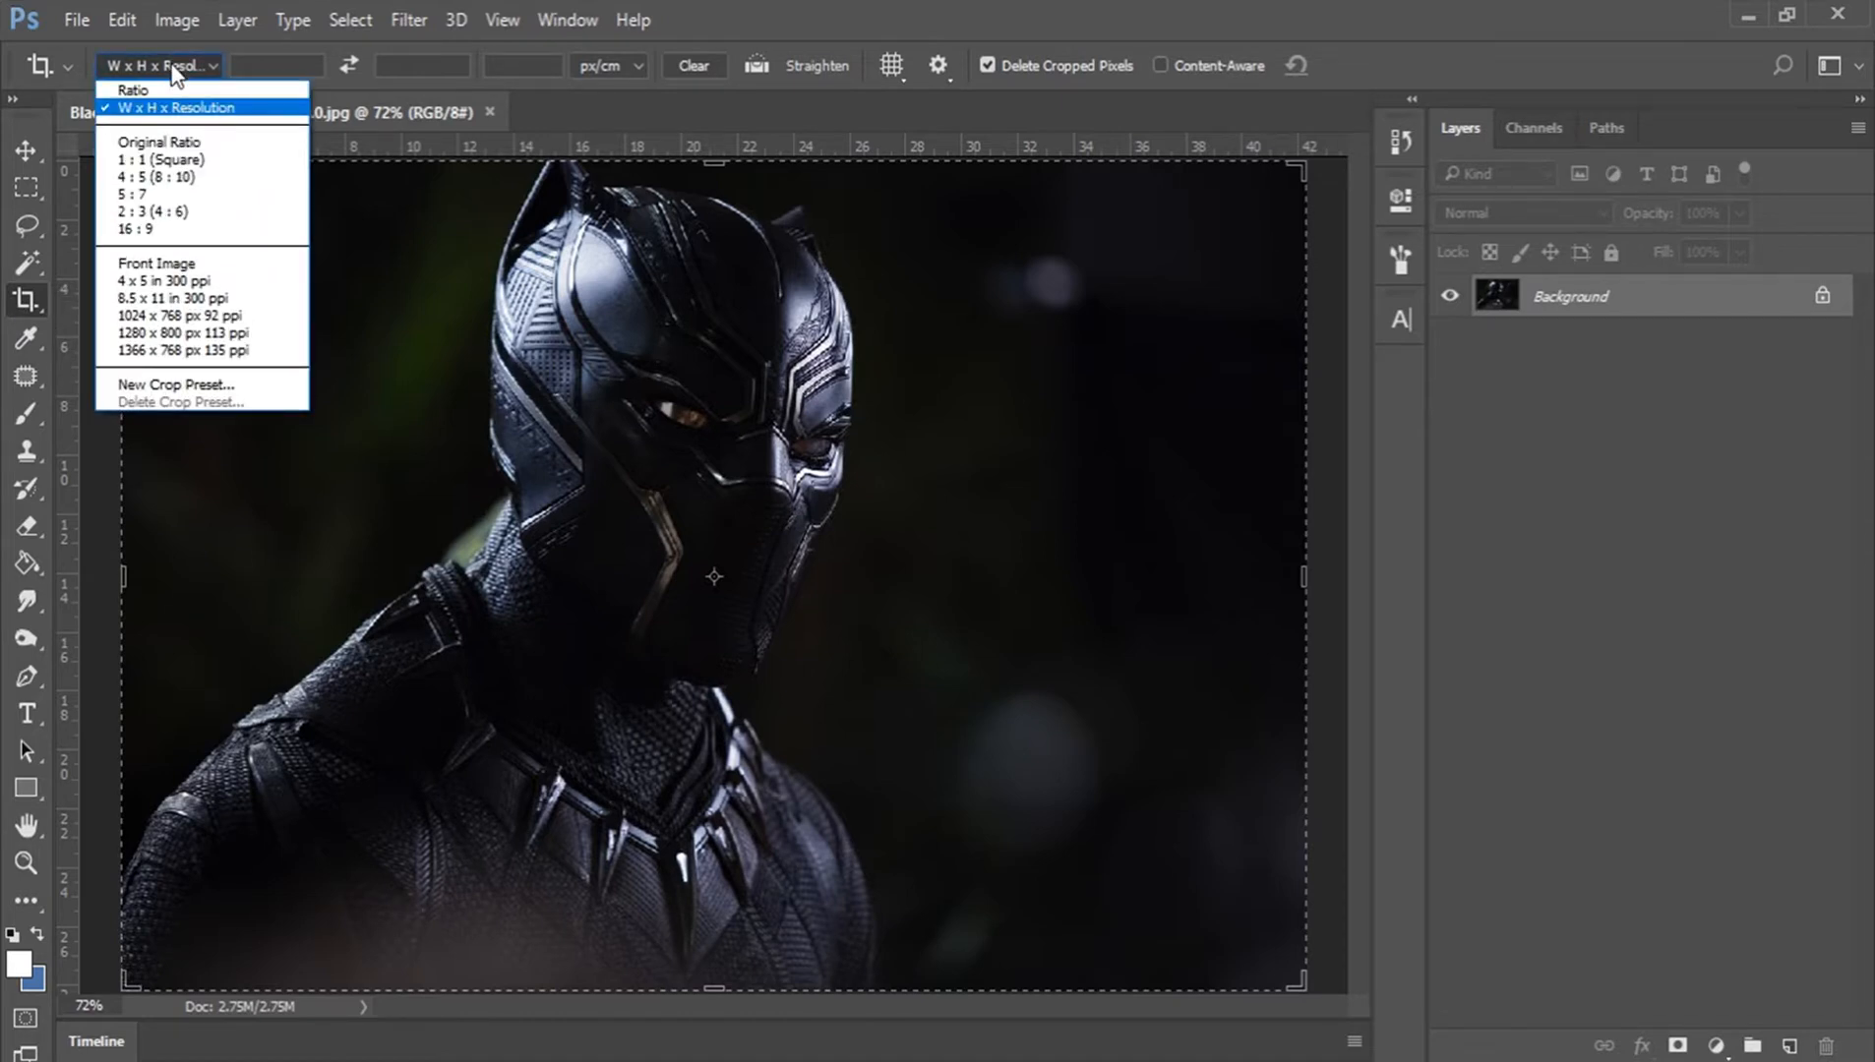
pyautogui.click(126, 160)
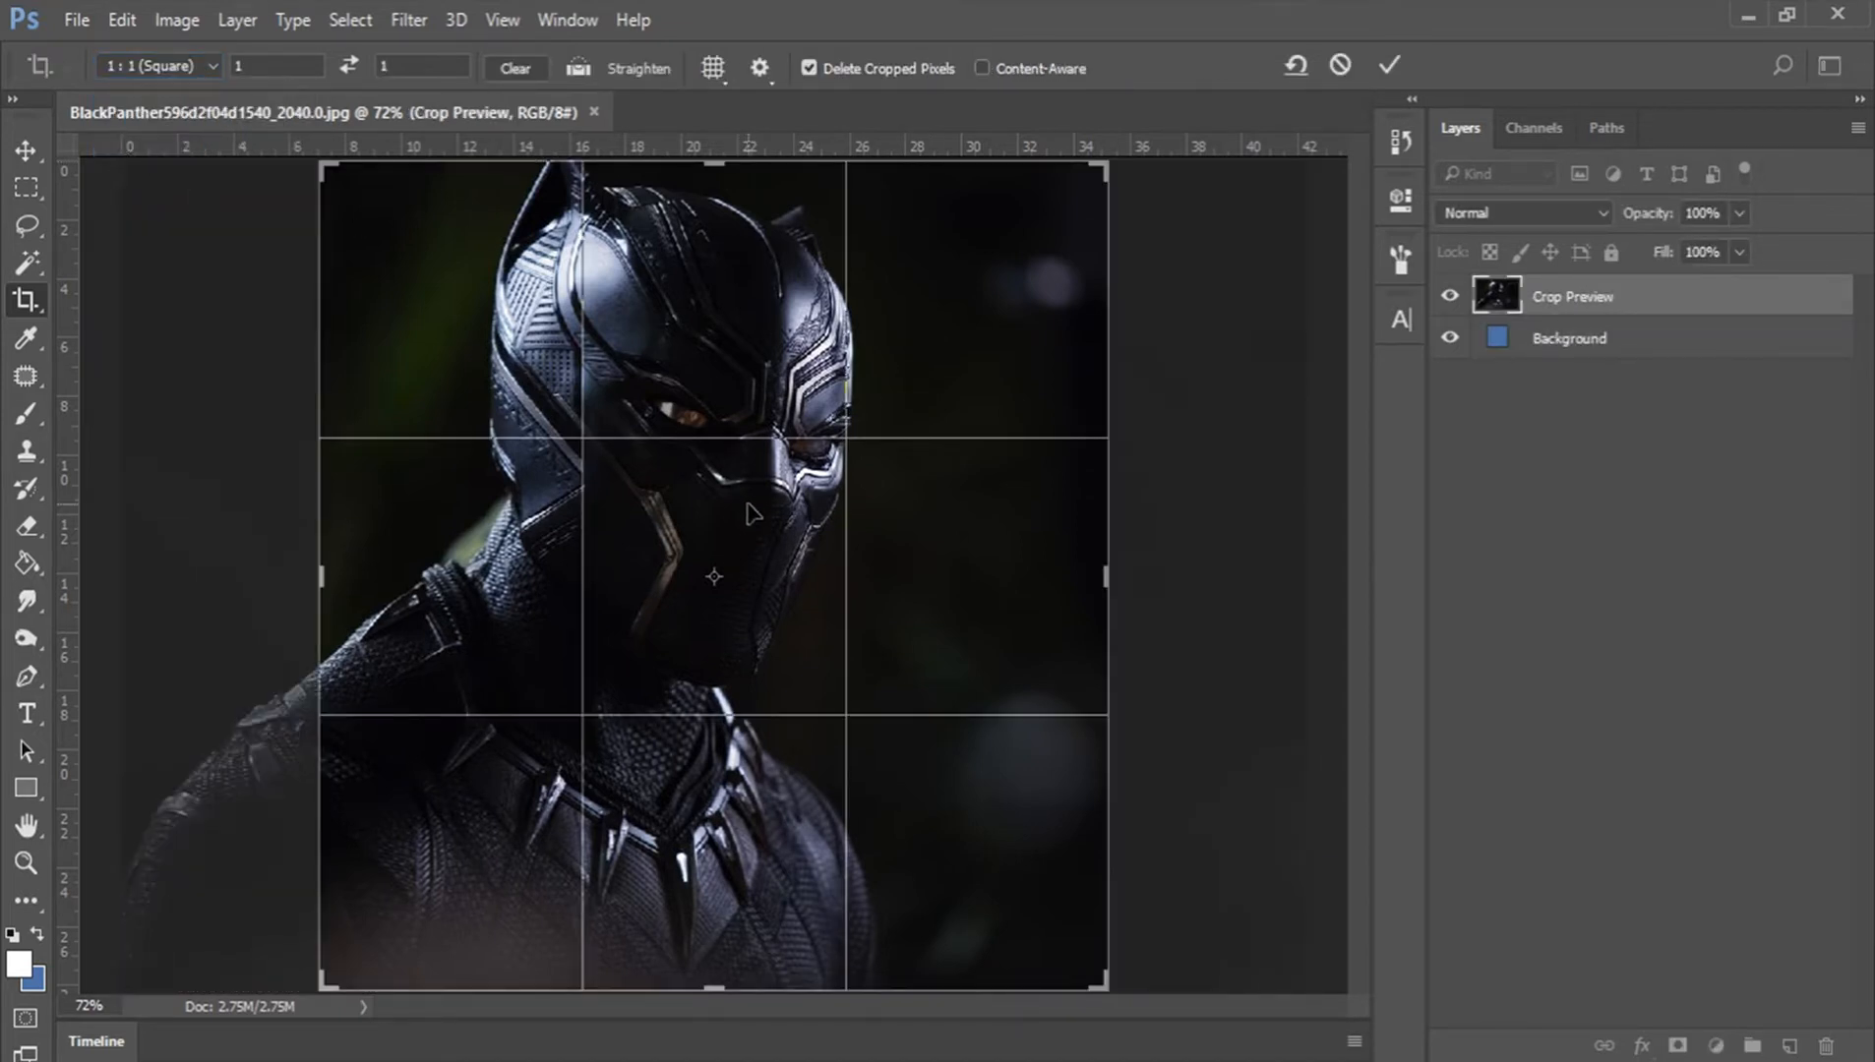
pyautogui.moveTo(752, 513)
pyautogui.mouseDown()
pyautogui.moveTo(770, 512)
pyautogui.moveTo(754, 513)
pyautogui.mouseUp()
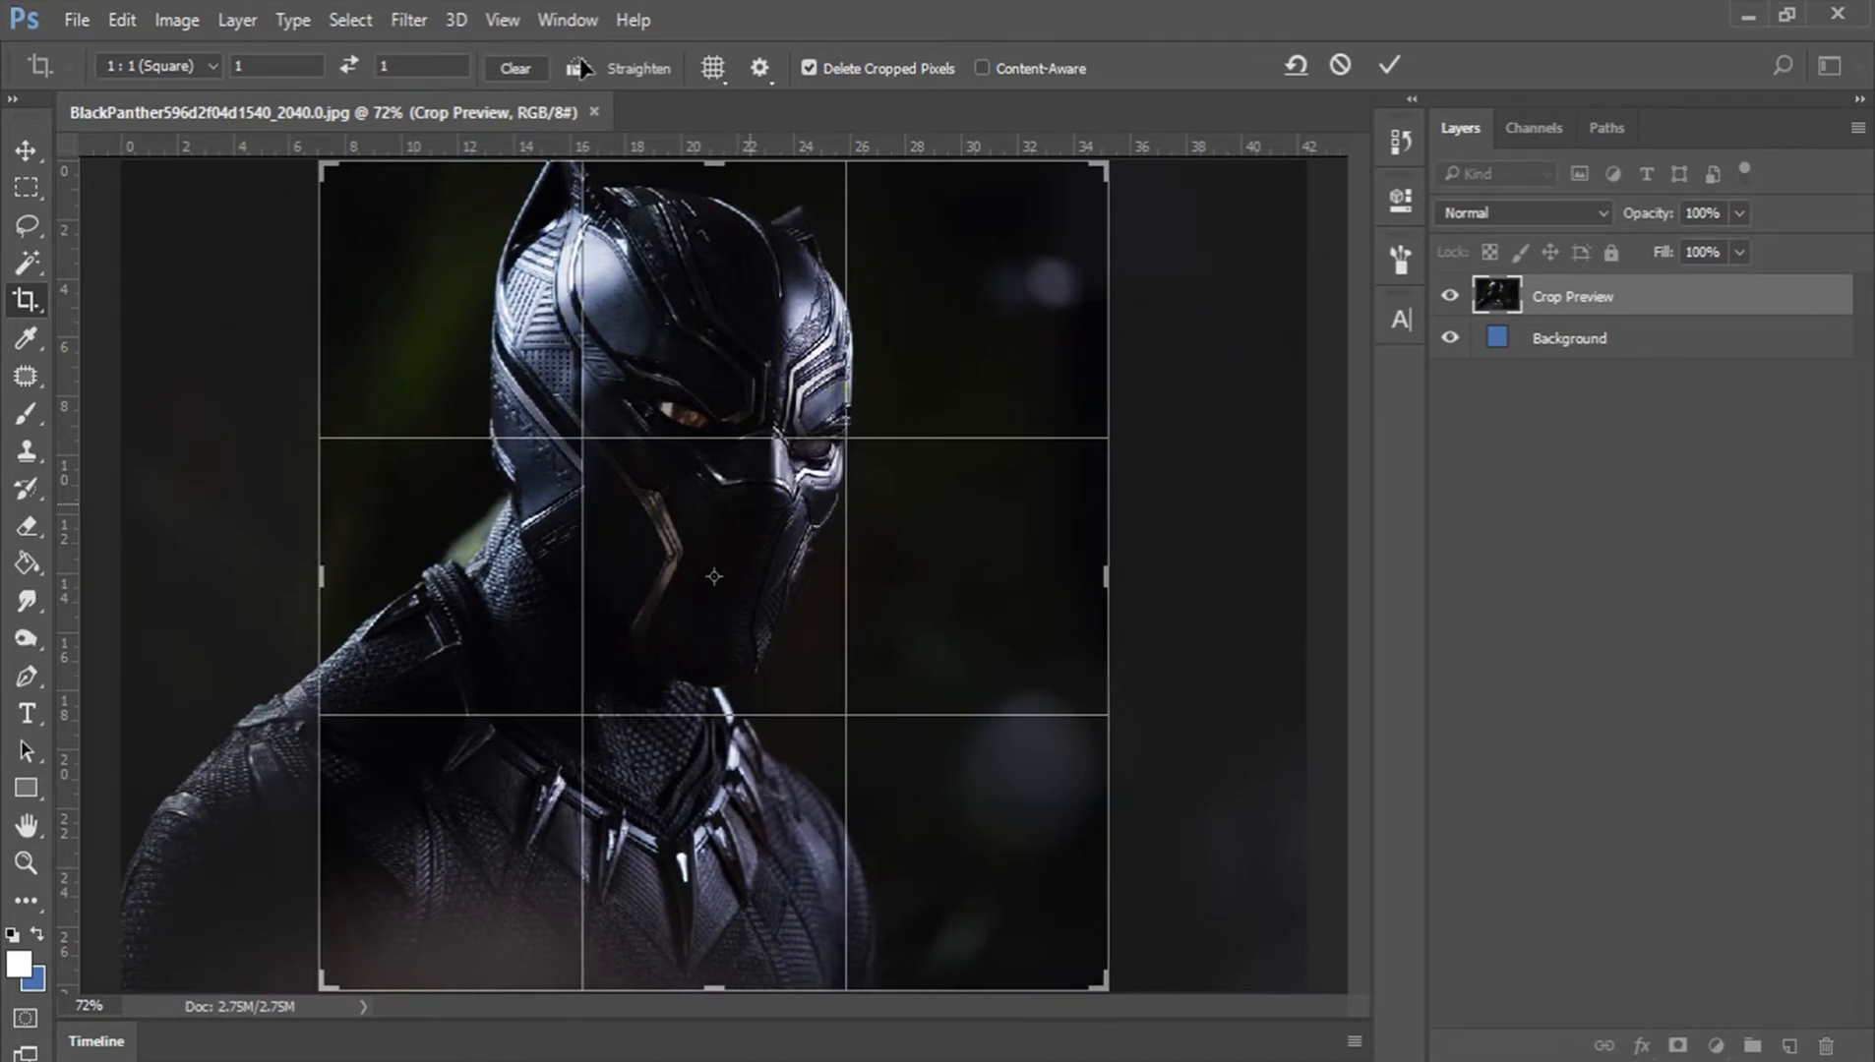
pyautogui.click(1387, 65)
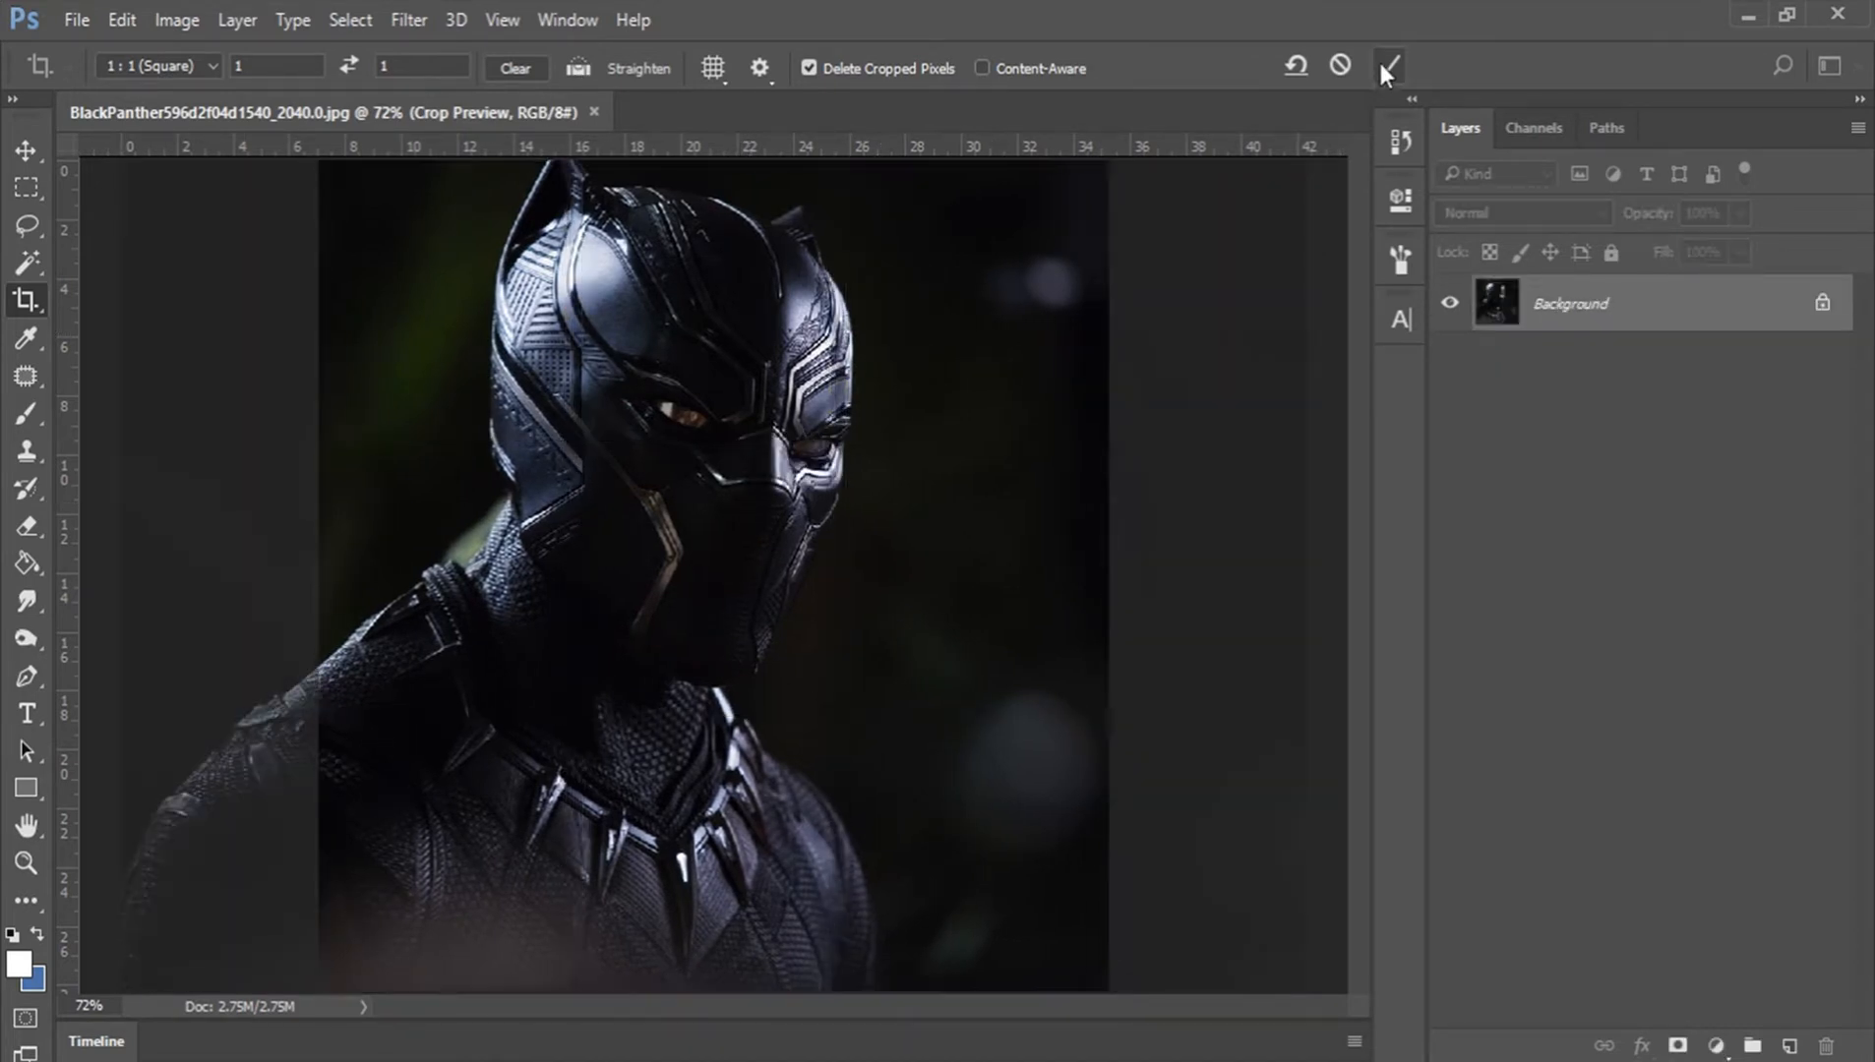
# Step: Set up the Pen Tool to draw in Shape mode for tracing the mask
pyautogui.click(27, 863)
pyautogui.click(635, 176)
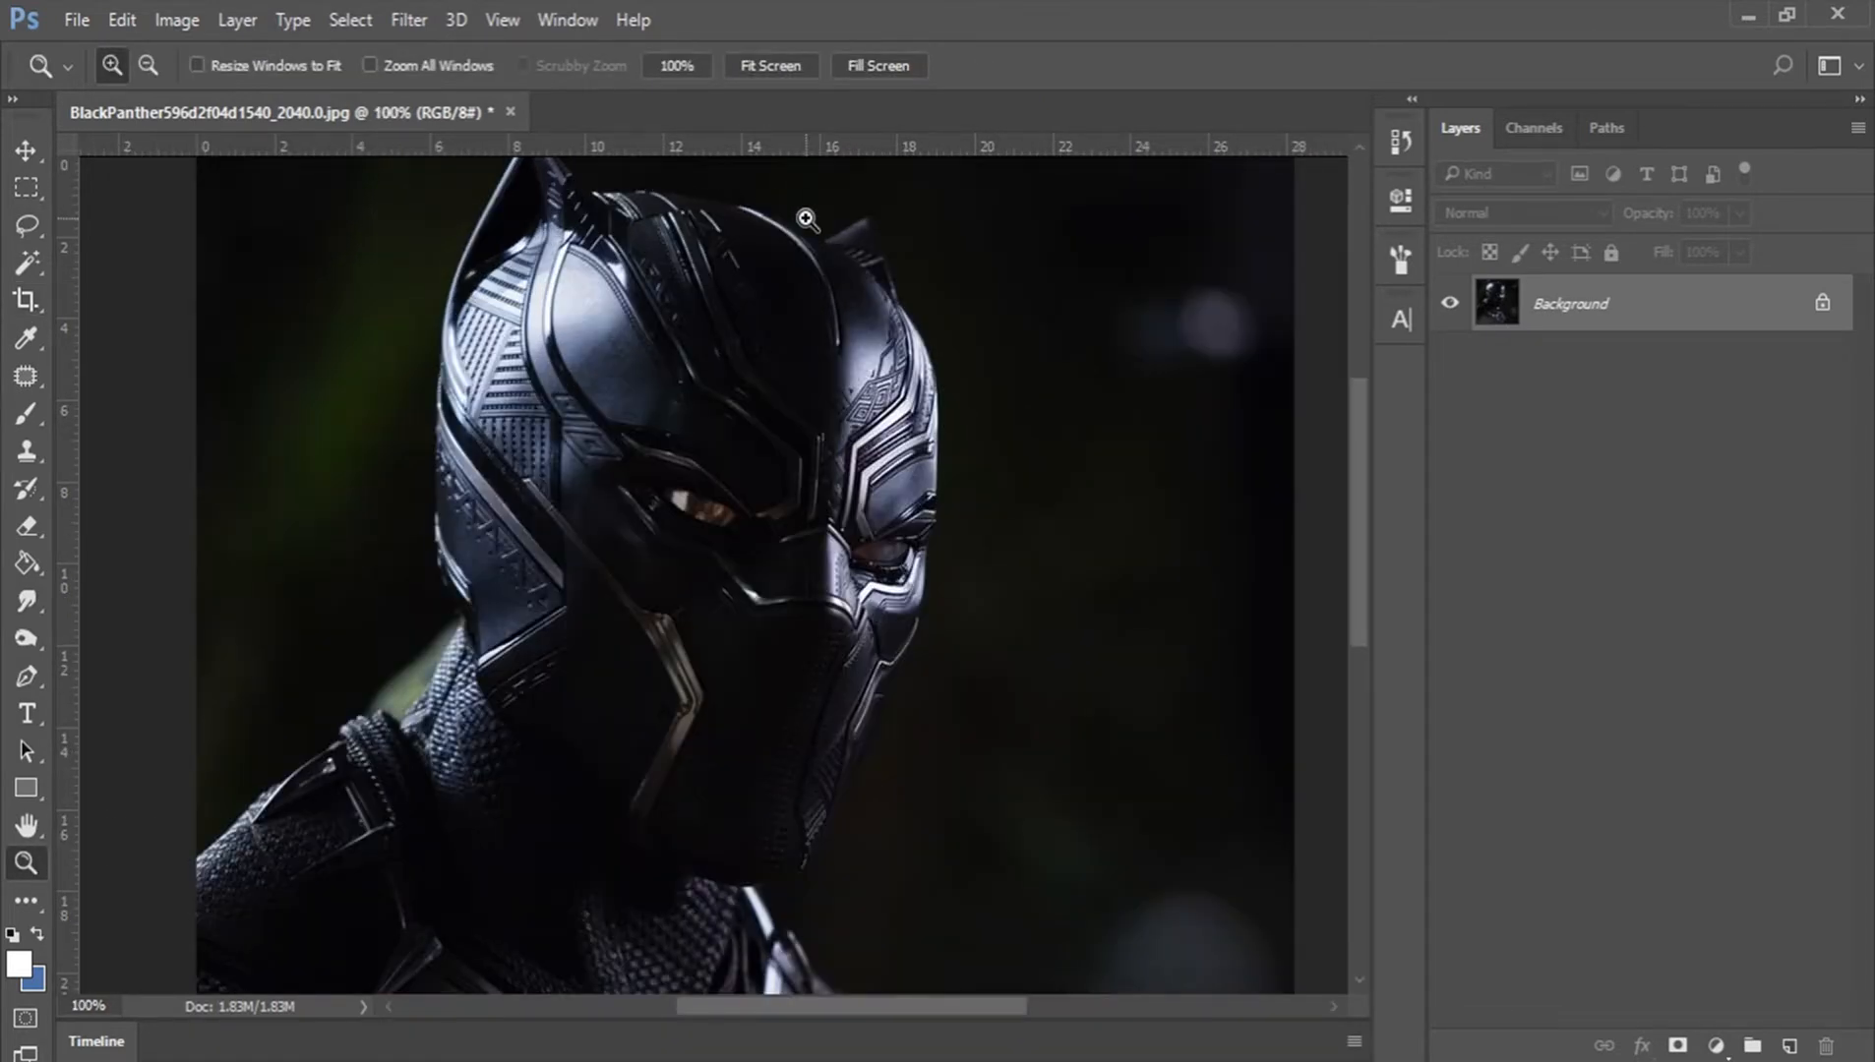
pyautogui.scroll(1, 807, 212)
pyautogui.click(557, 194)
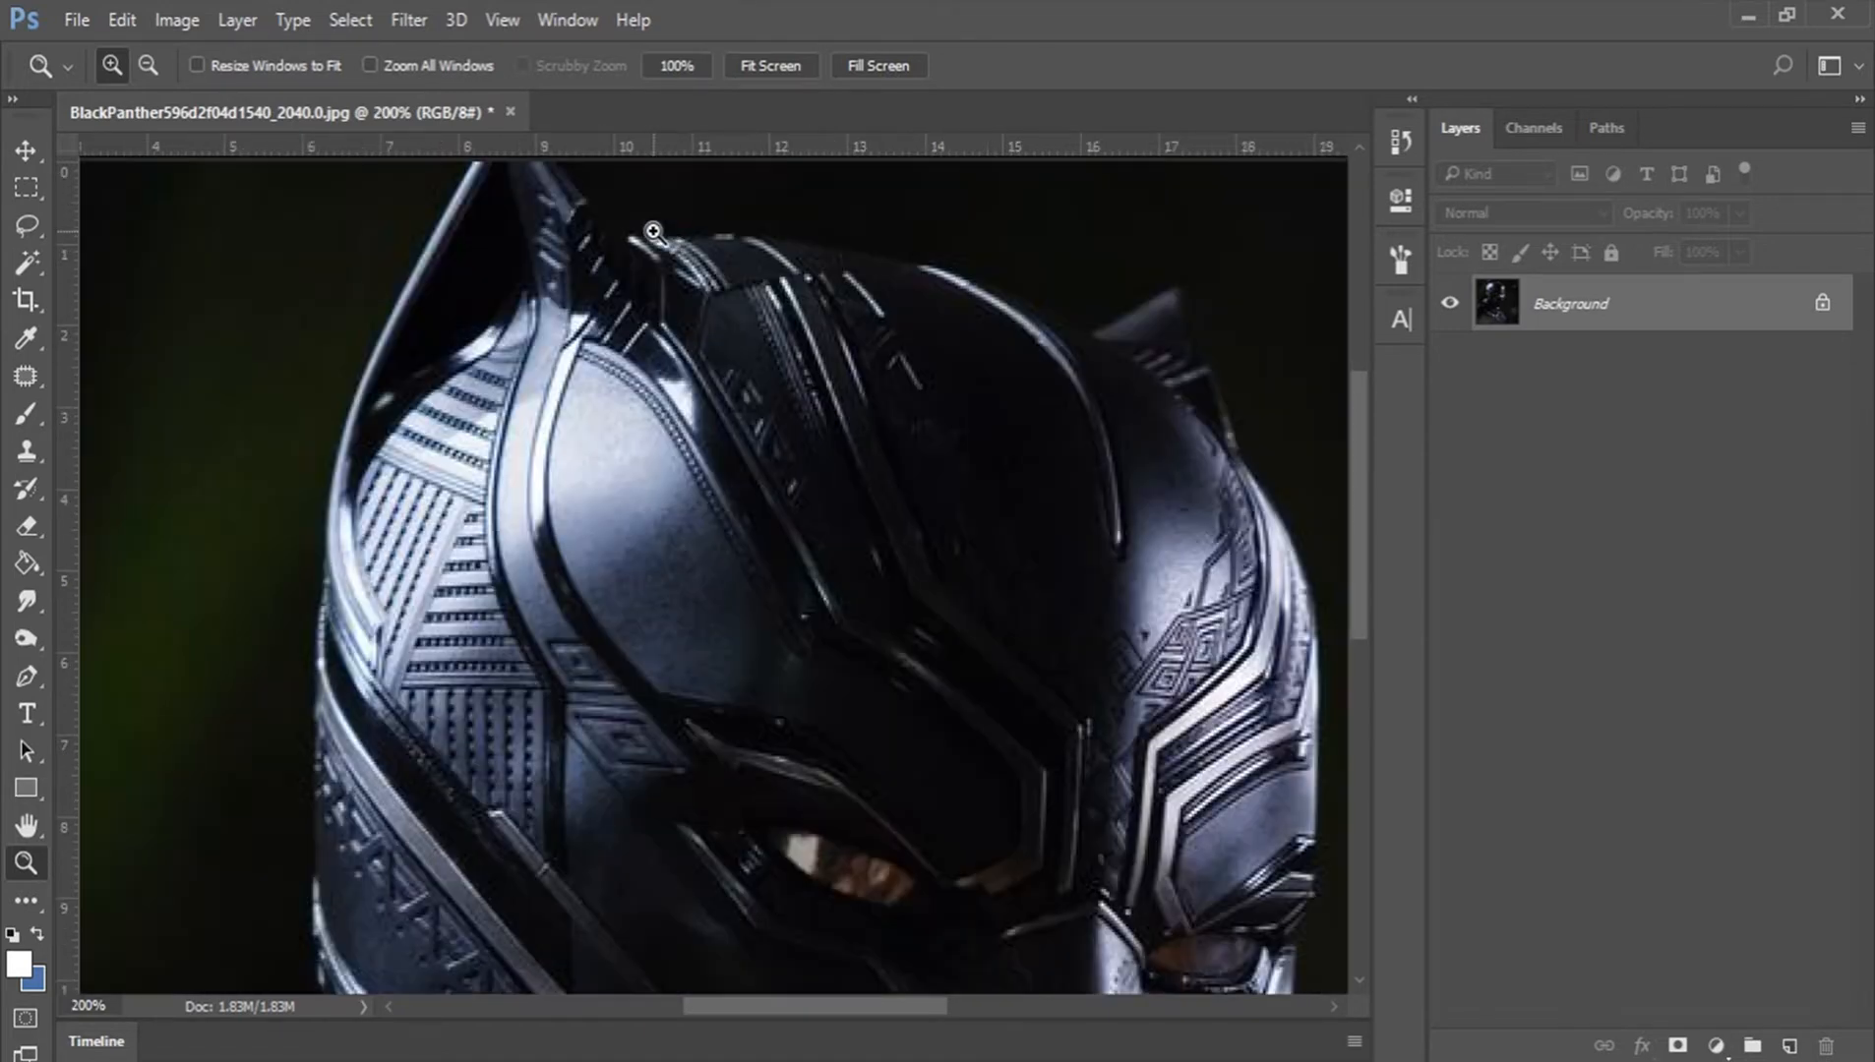
pyautogui.scroll(-2, 693, 254)
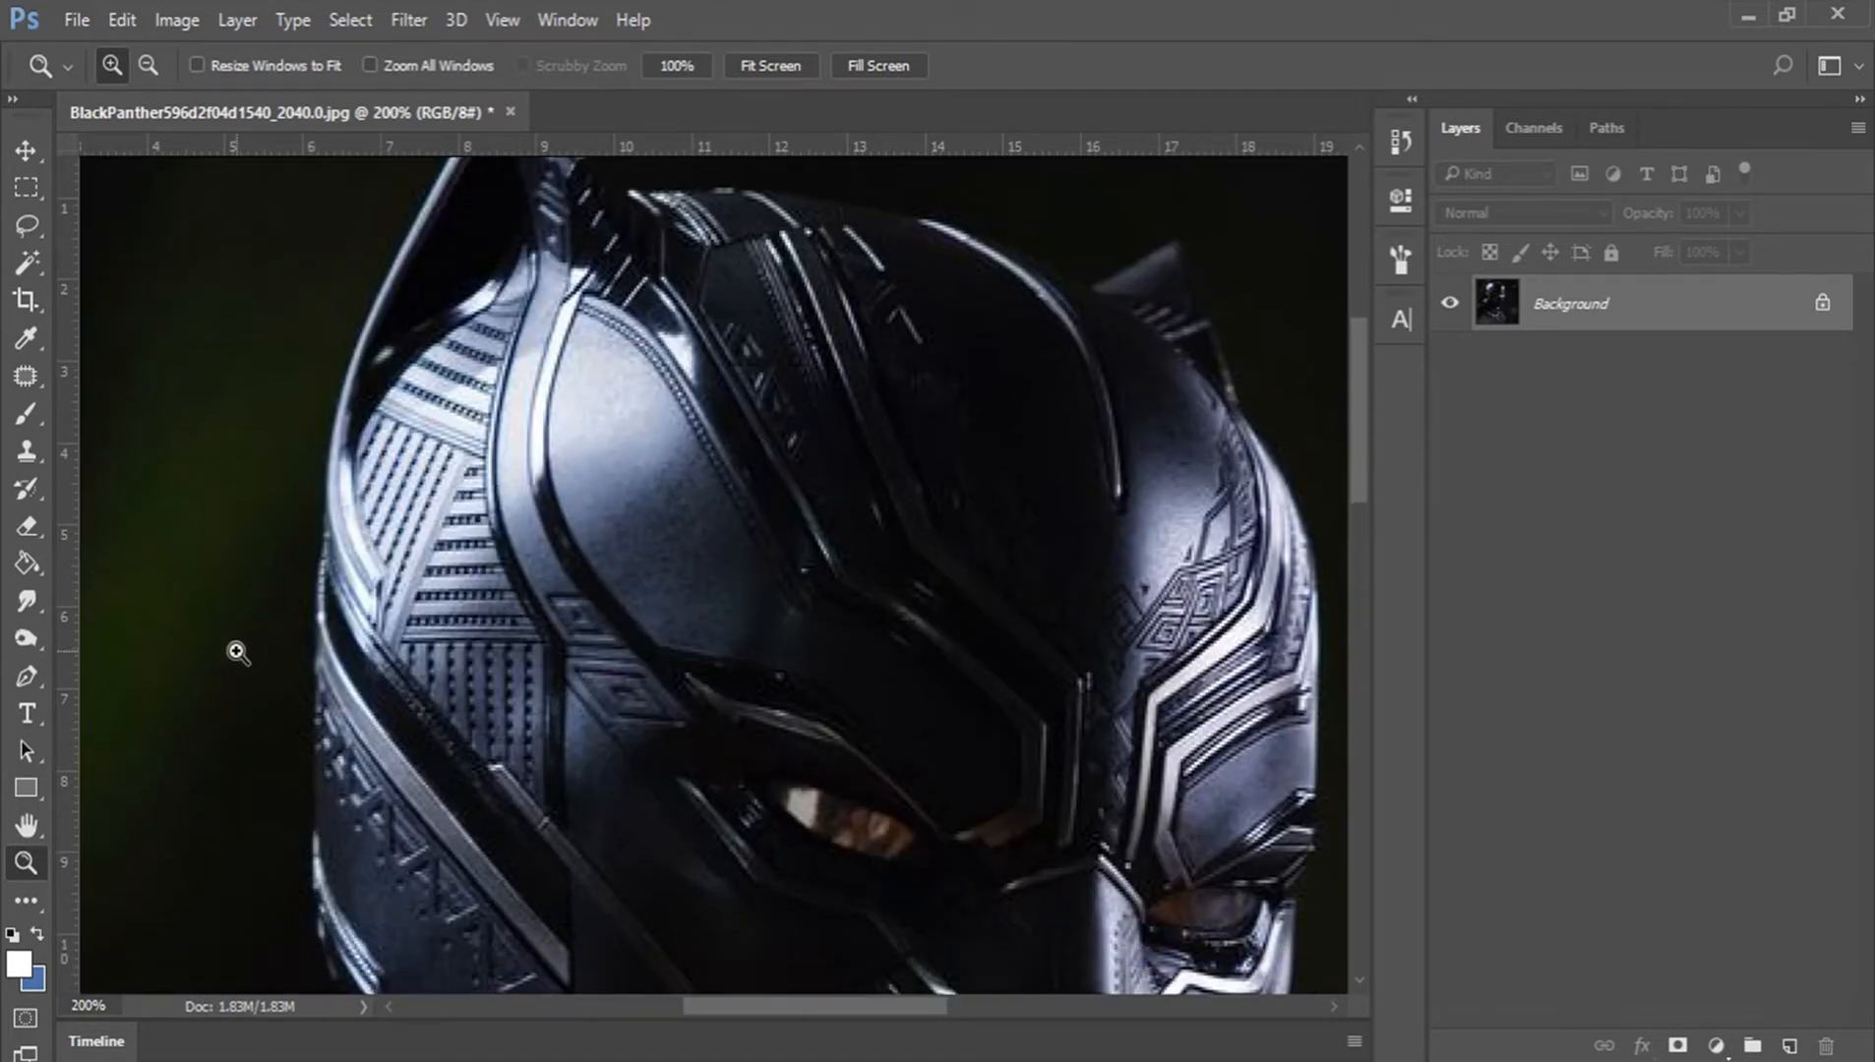
pyautogui.press('p')
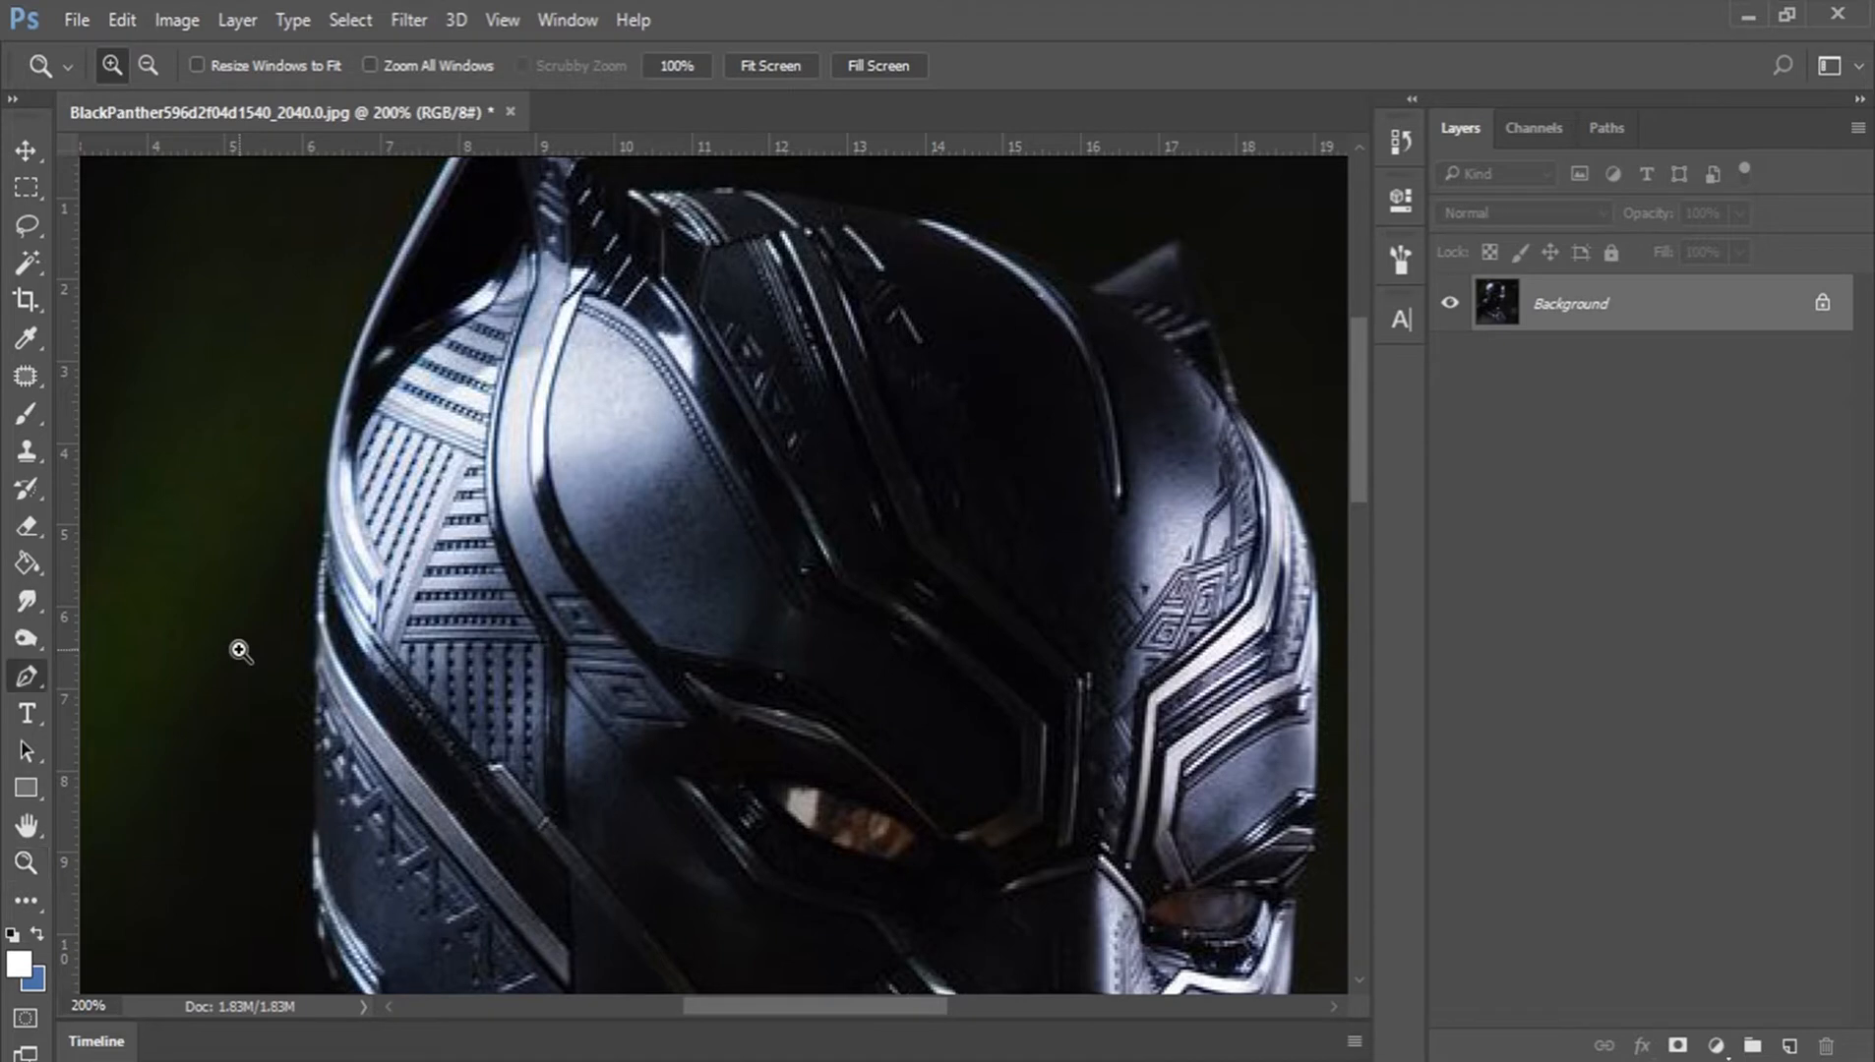
pyautogui.rightClick(29, 675)
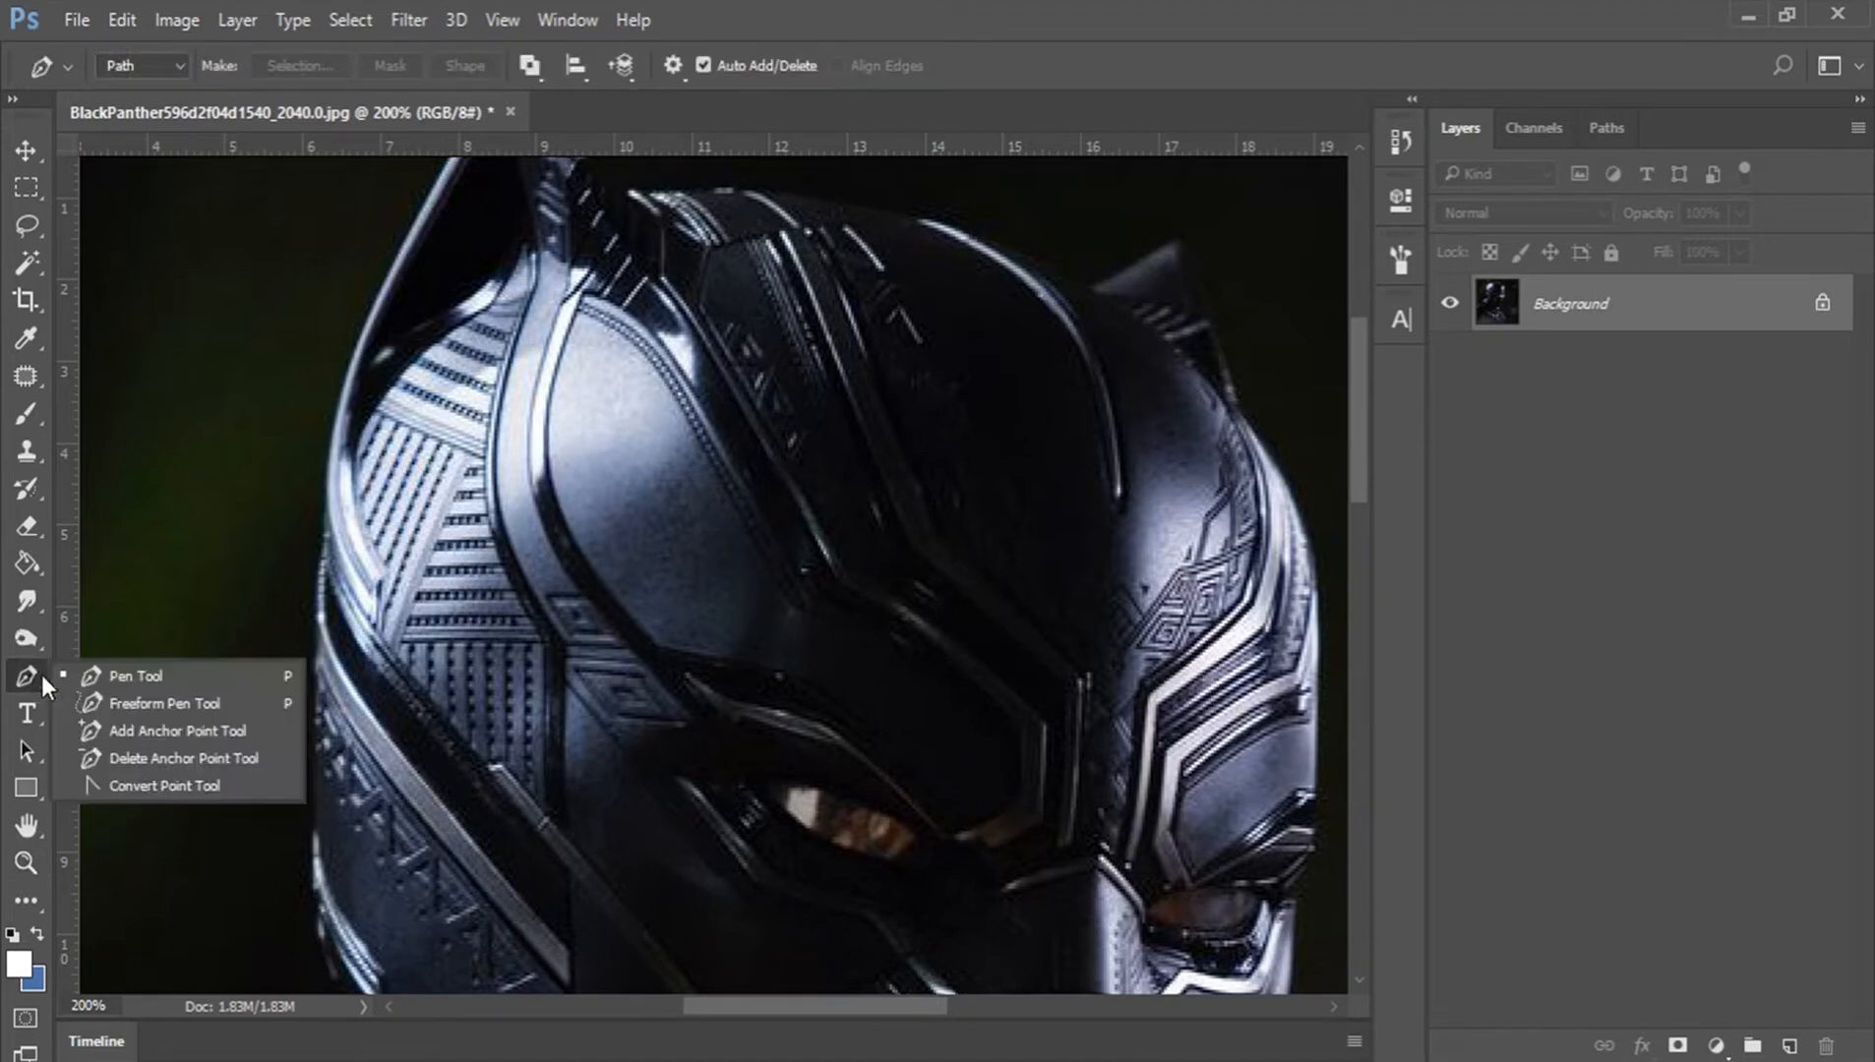
pyautogui.click(110, 675)
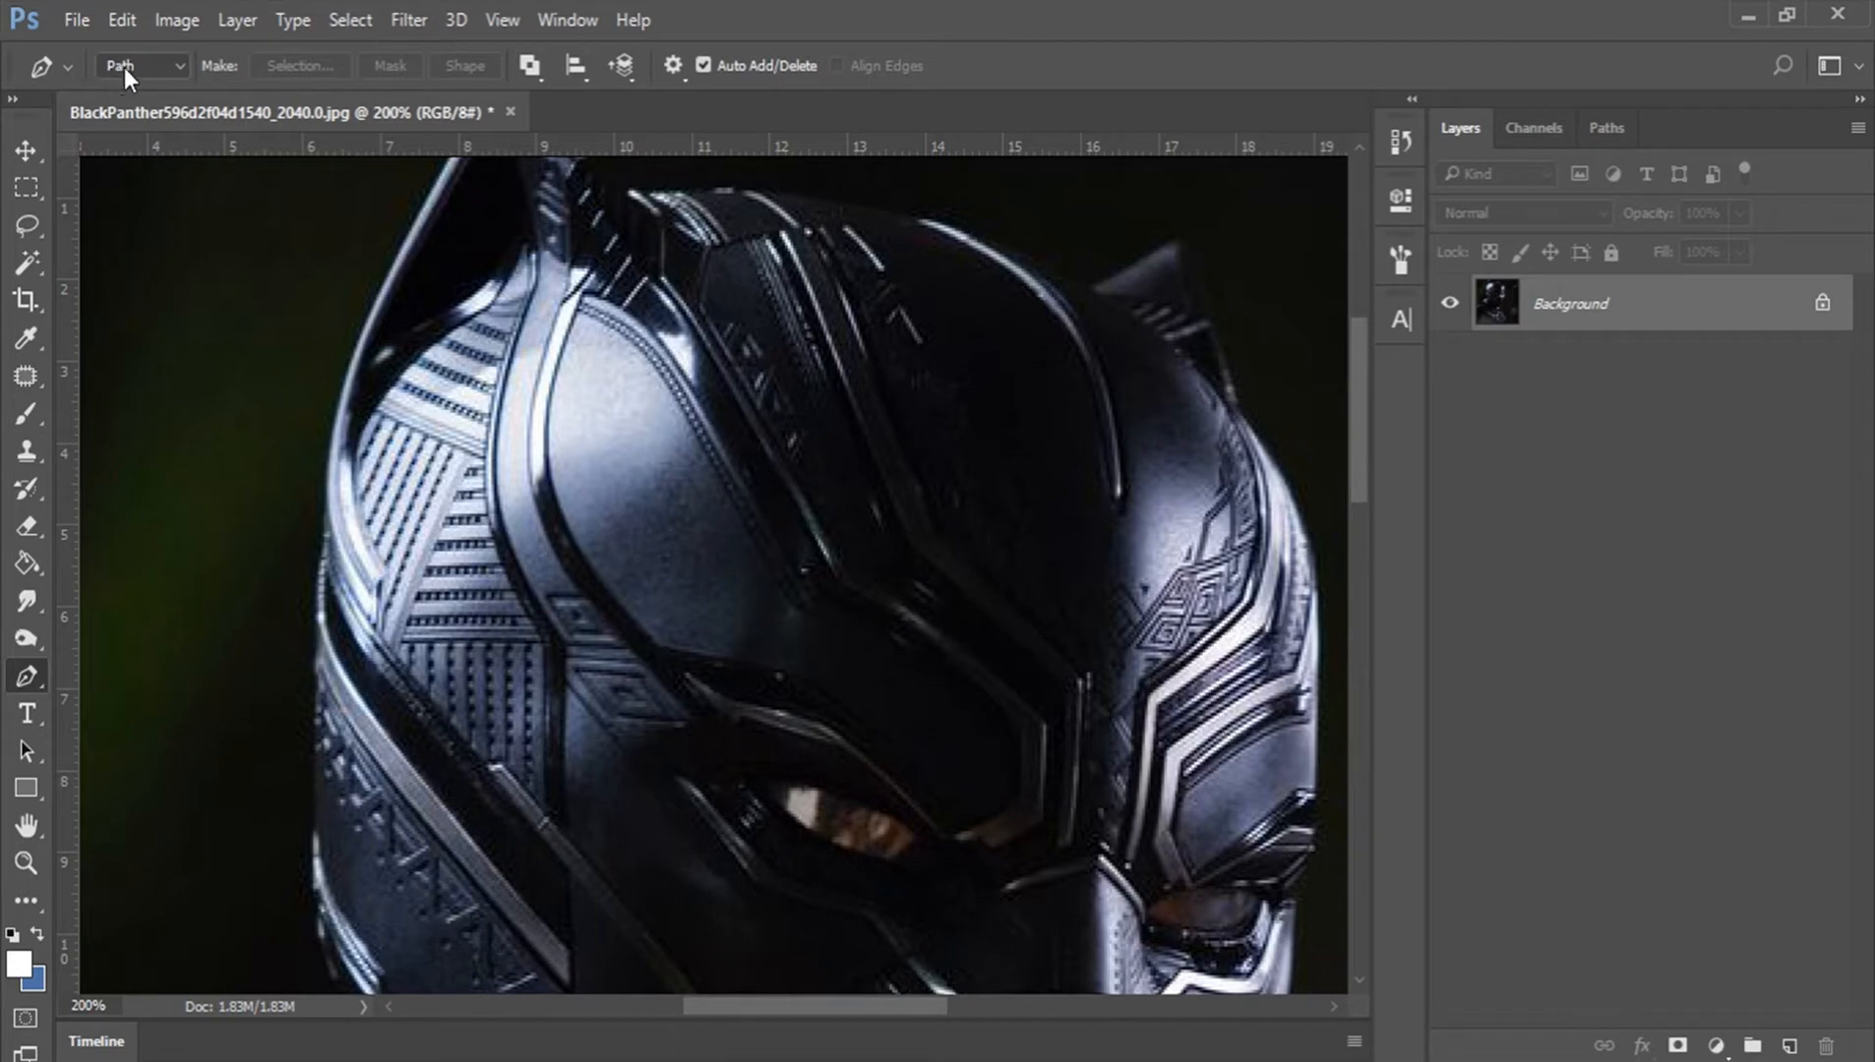
pyautogui.click(180, 67)
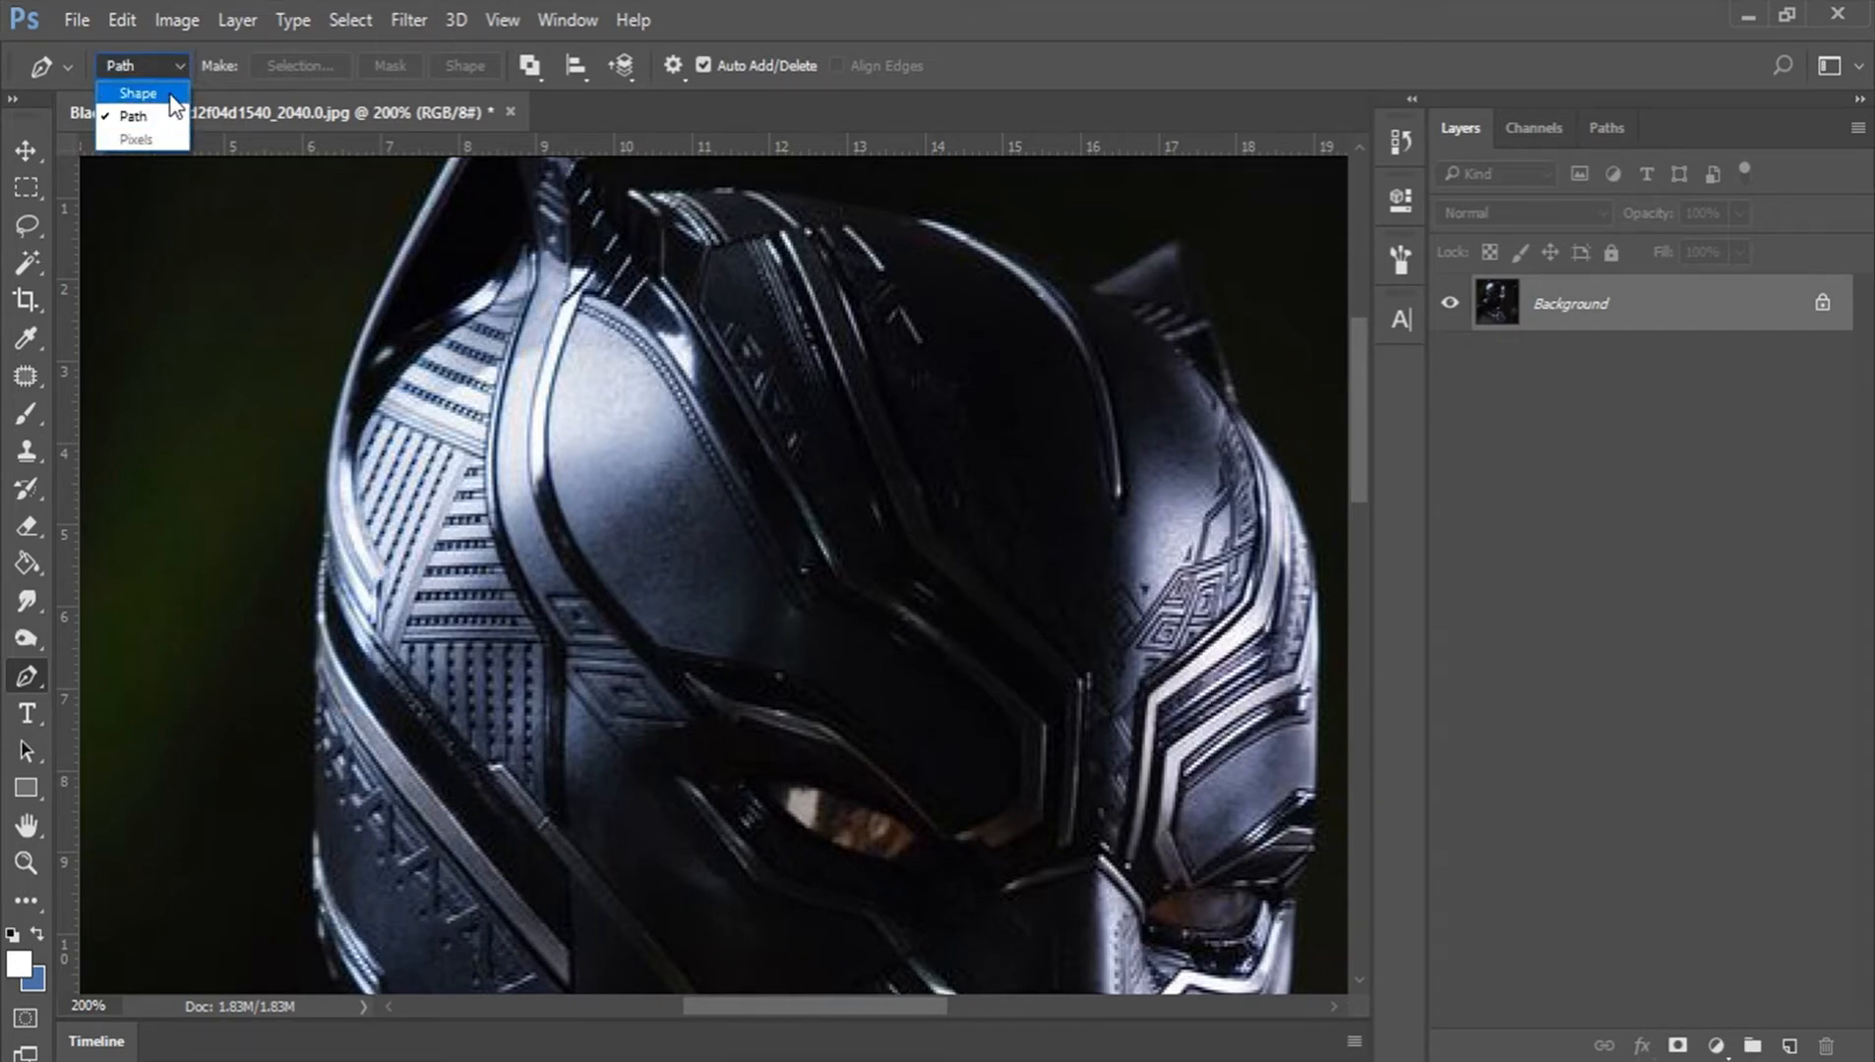
pyautogui.click(171, 95)
pyautogui.scroll(2, 602, 270)
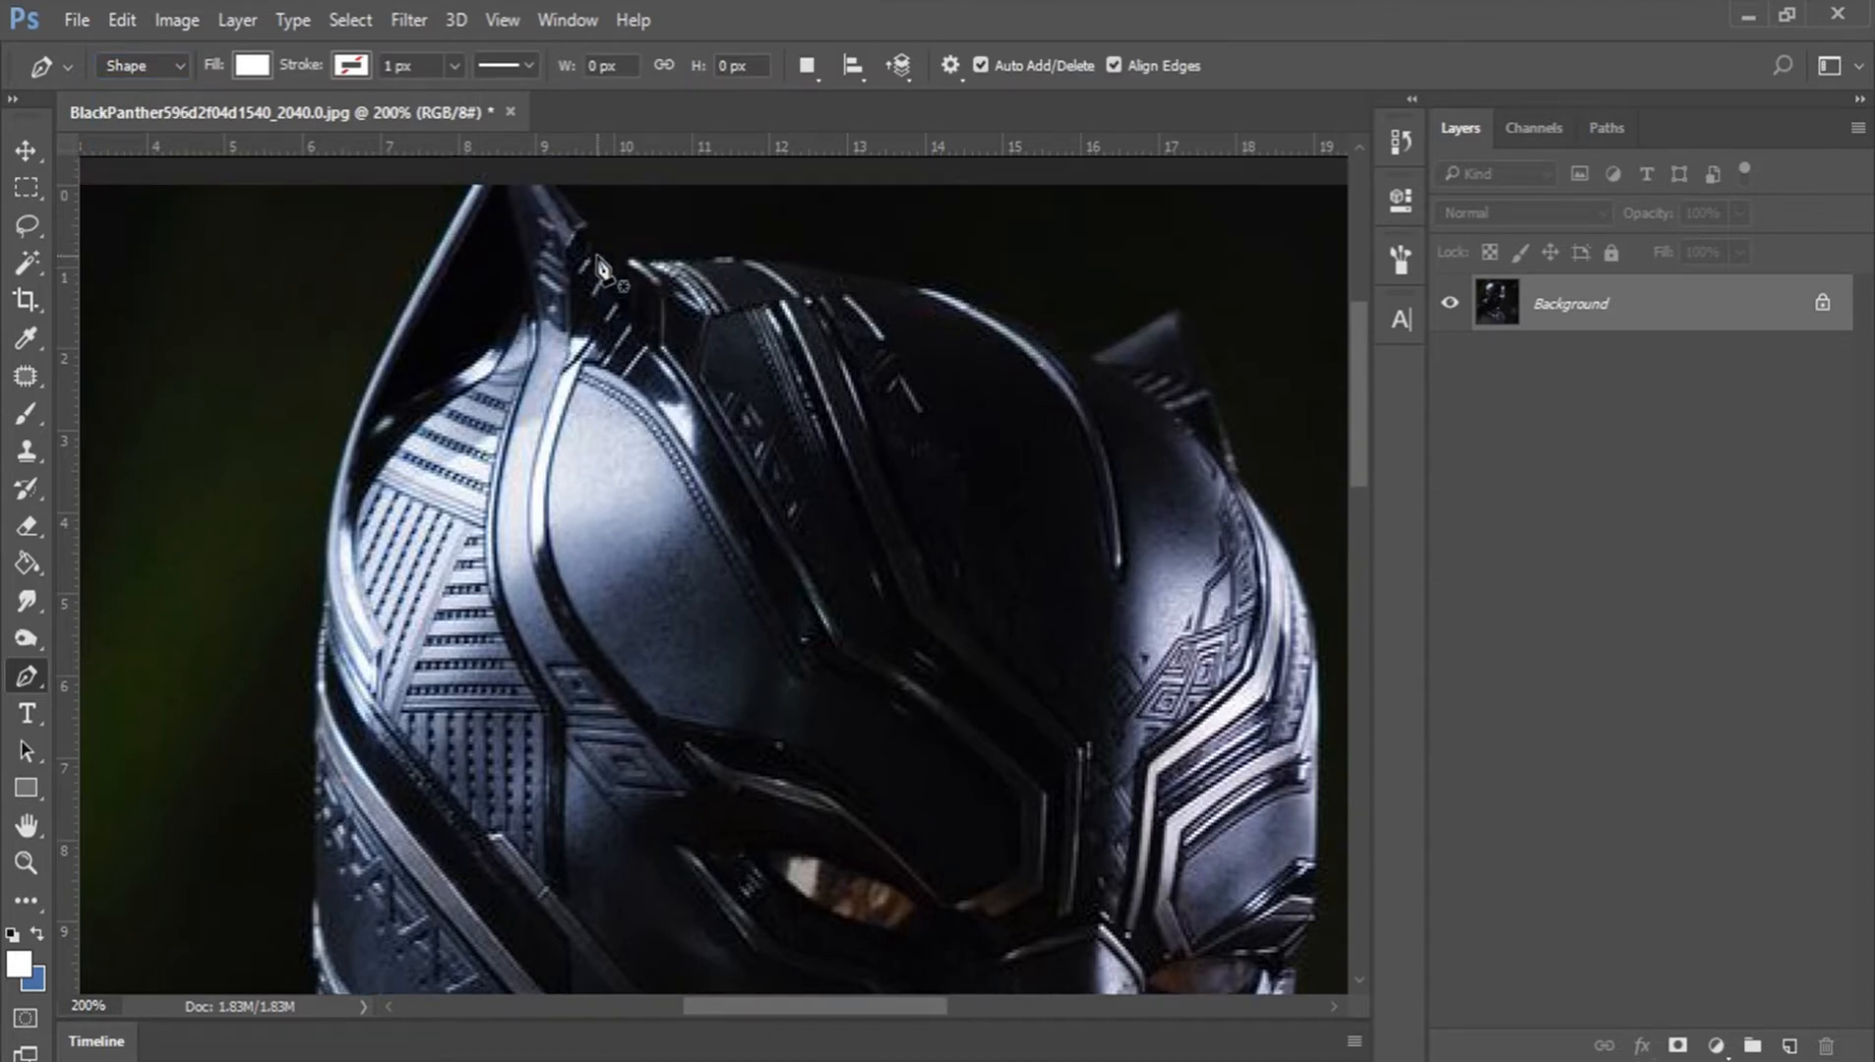
# Step: Reset the default colours and set the foreground colour to 1c222e, sampled from the side of the mask
pyautogui.click(14, 935)
pyautogui.click(20, 966)
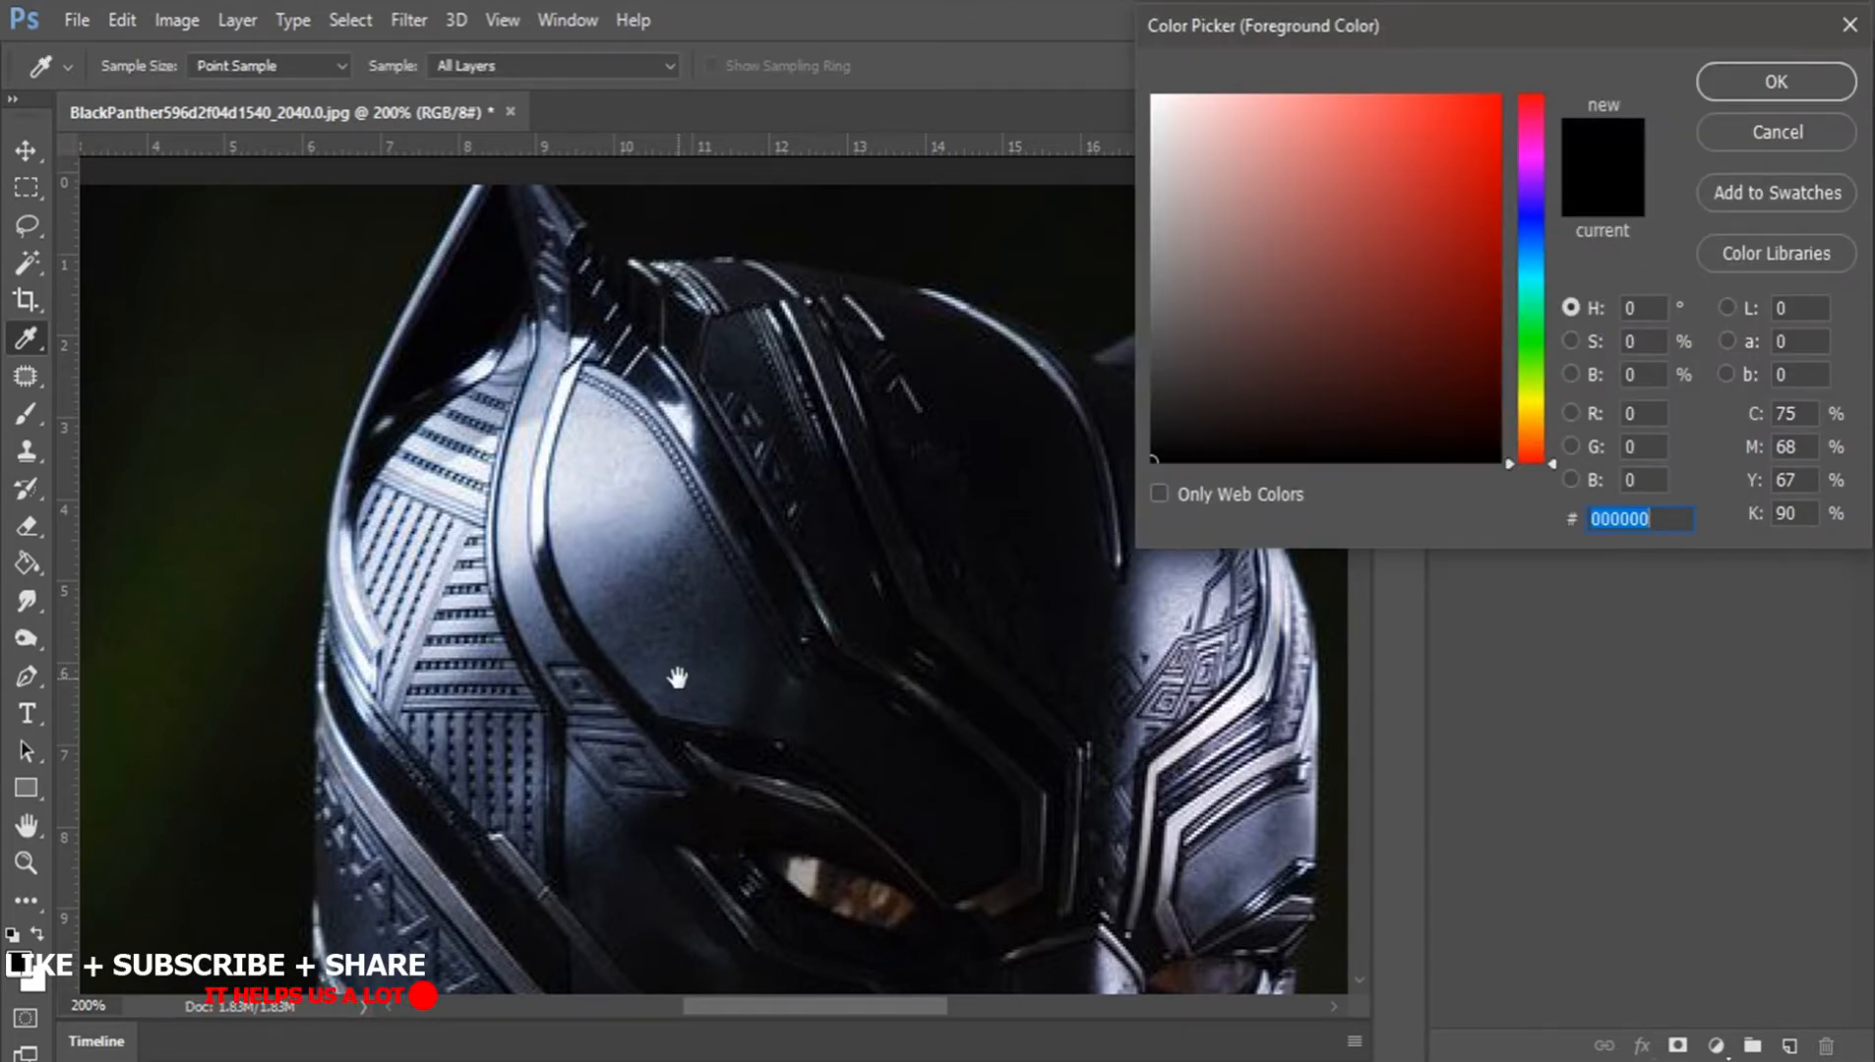
pyautogui.moveTo(677, 678); pyautogui.dragTo(726, 333)
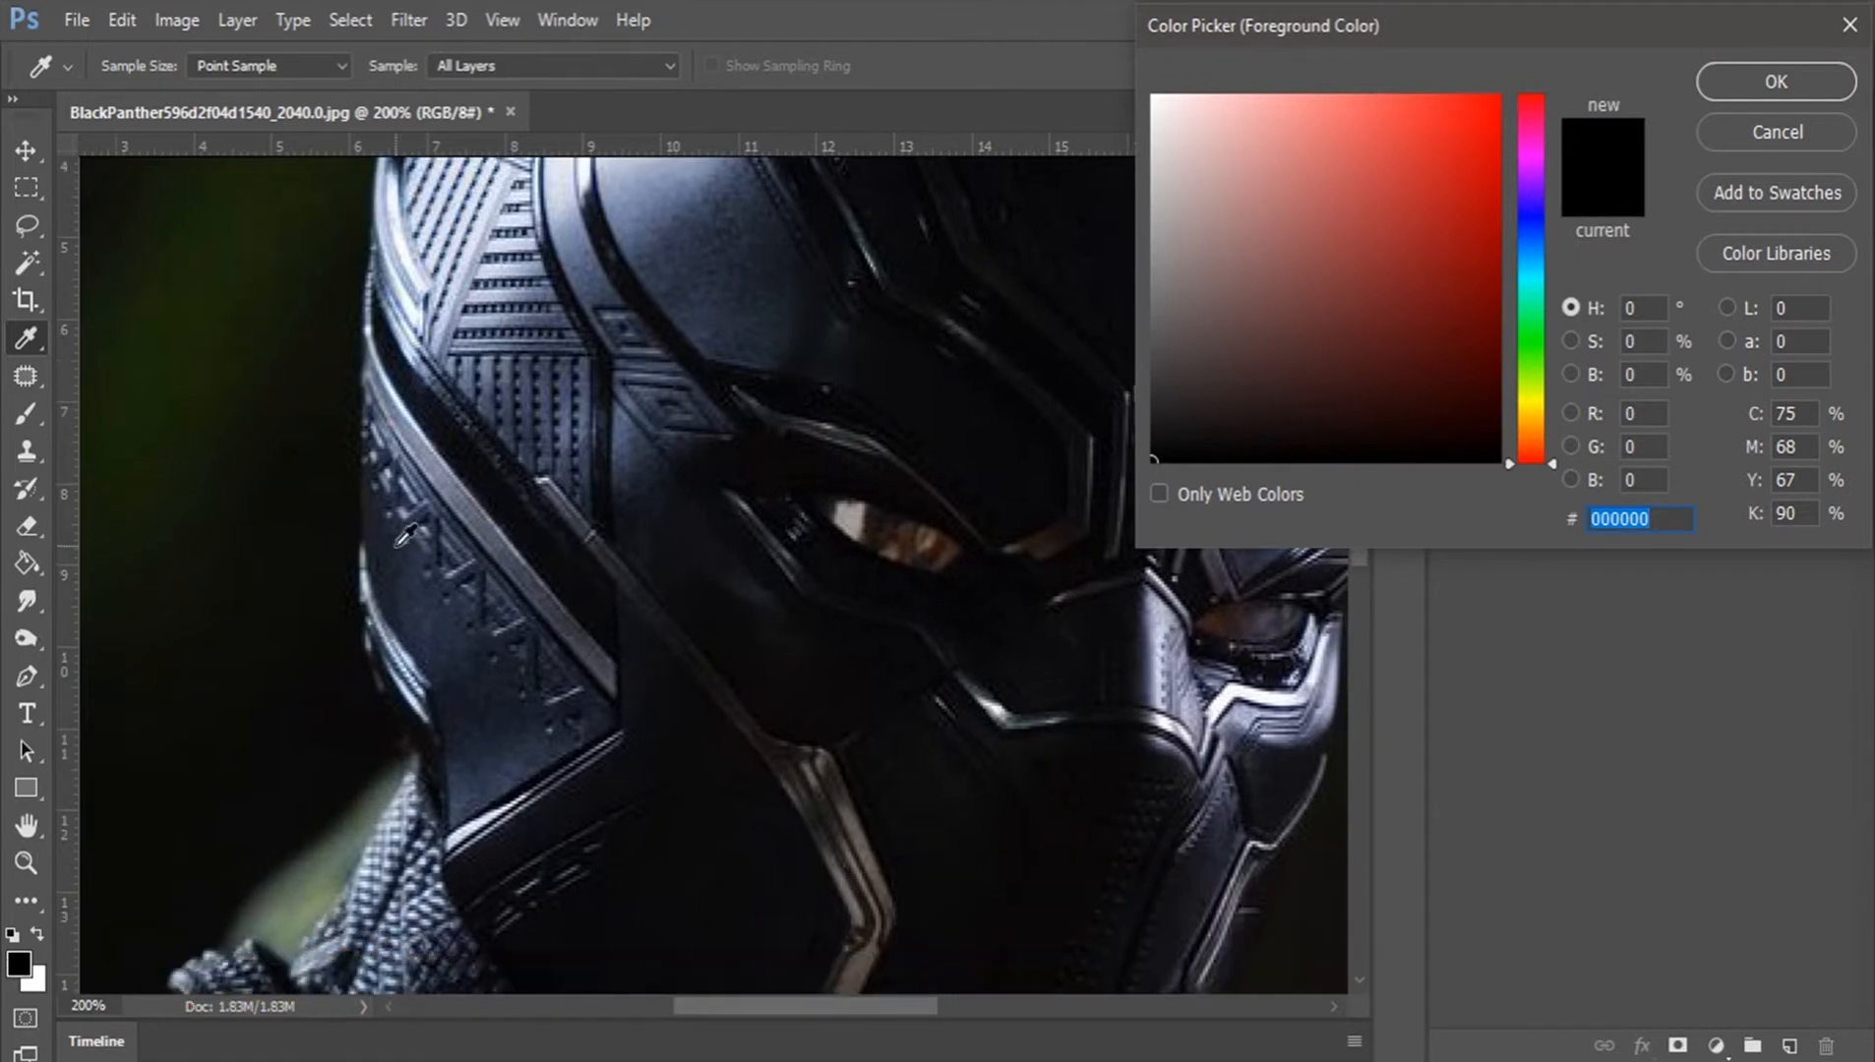
pyautogui.click(399, 542)
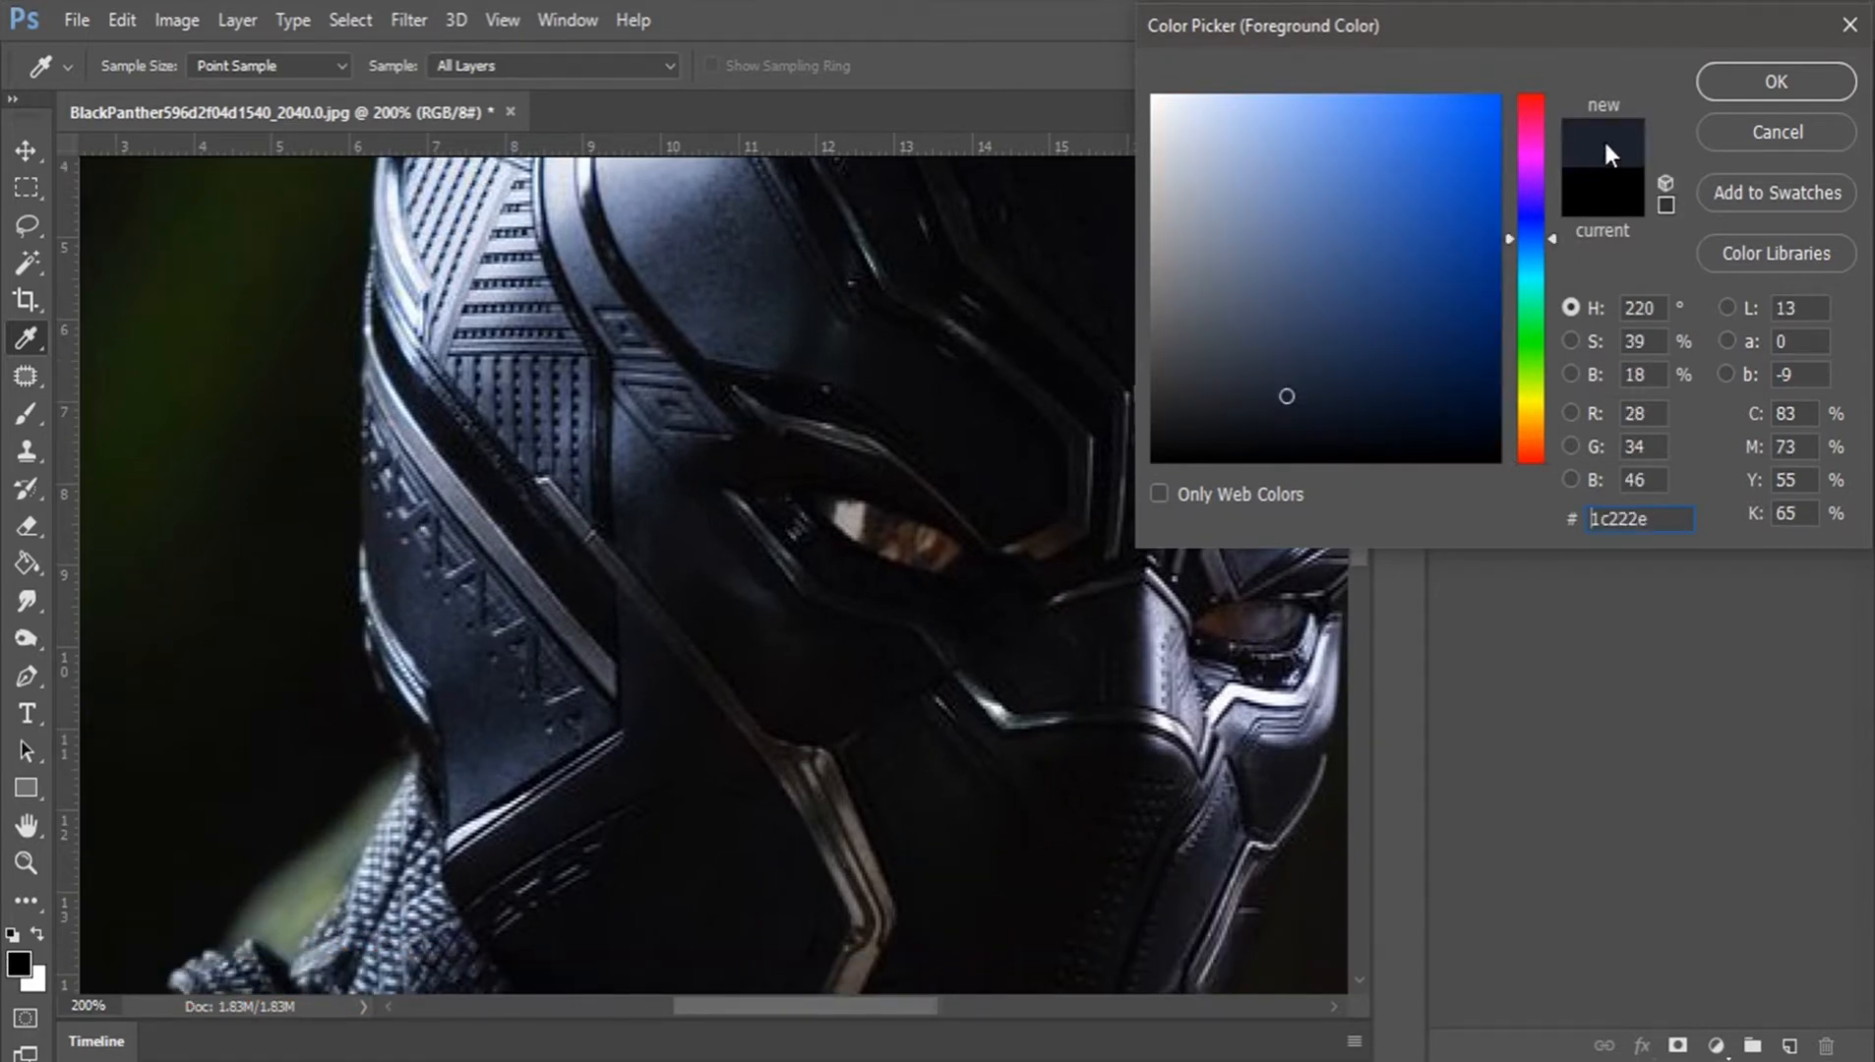
pyautogui.click(1750, 82)
# Step: Start a pen shape at the tip of the large ear and trace the ear's outer edge down to the side of the helmet
pyautogui.press('p')
pyautogui.moveTo(925, 280); pyautogui.dragTo(969, 634)
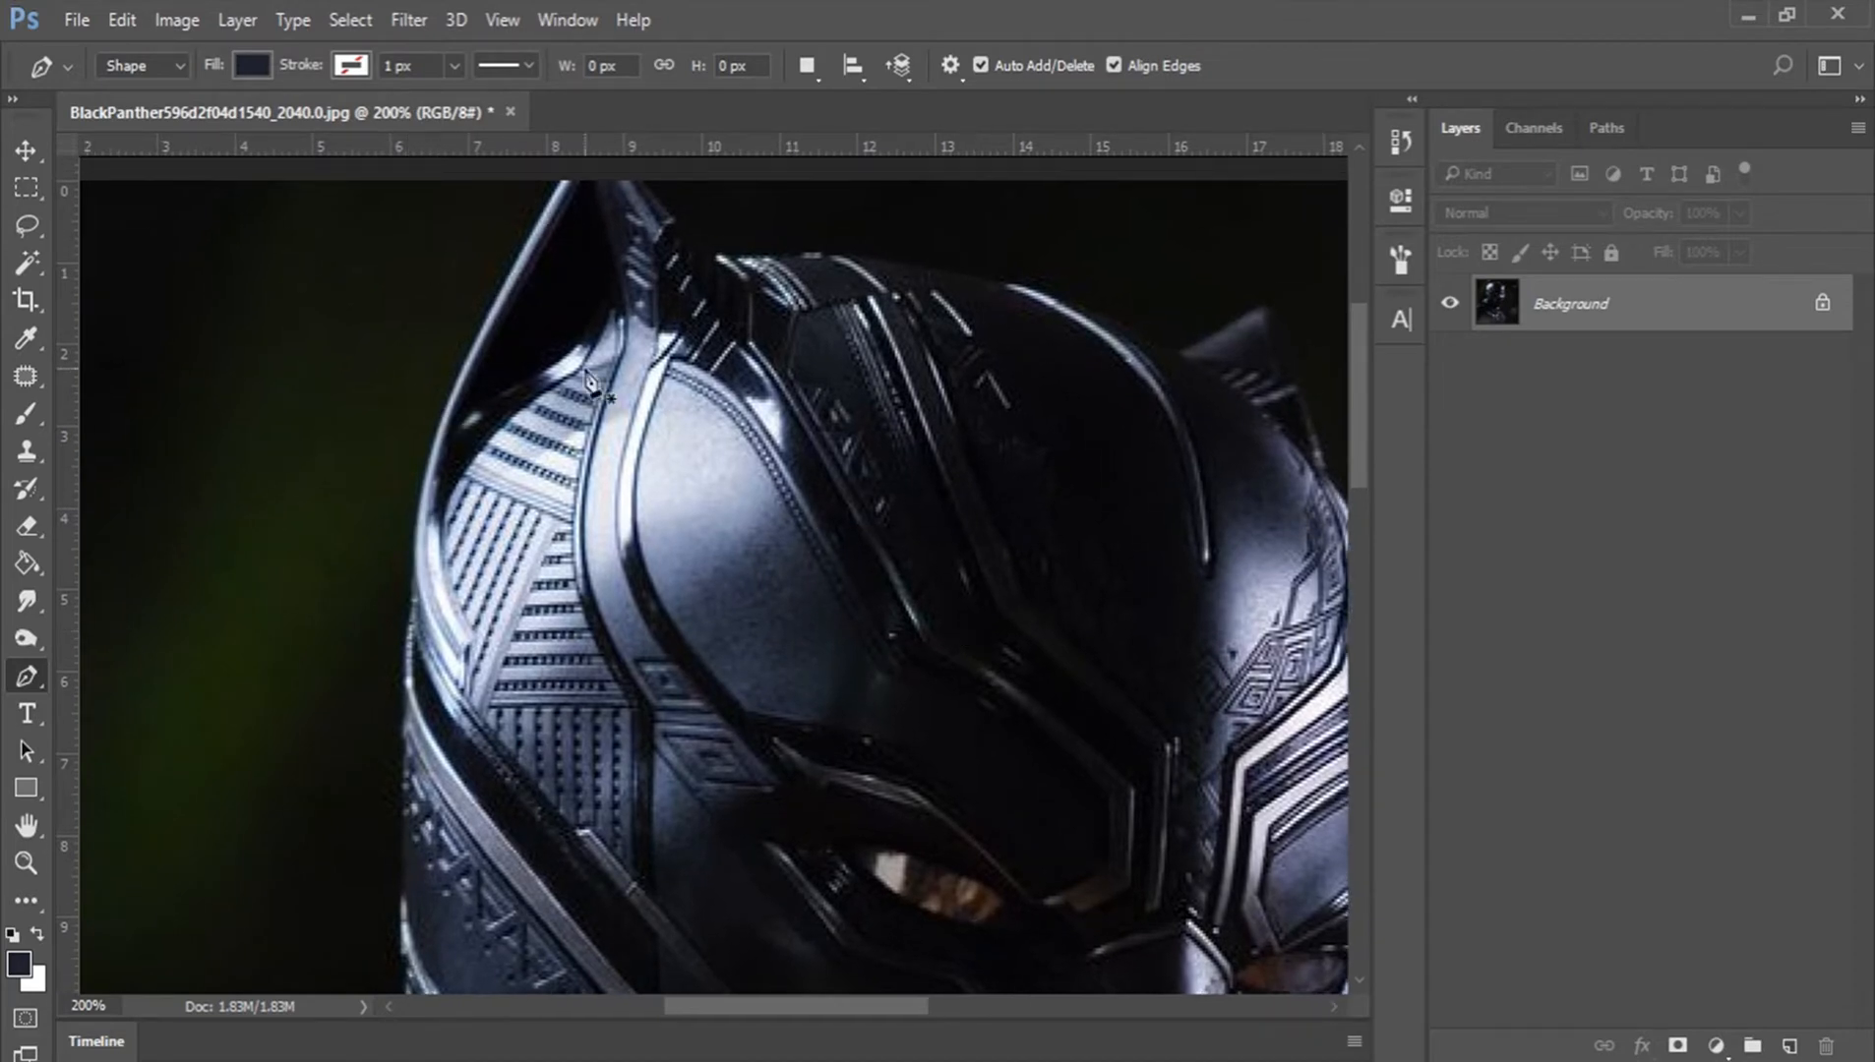
pyautogui.moveTo(774, 569); pyautogui.dragTo(875, 711)
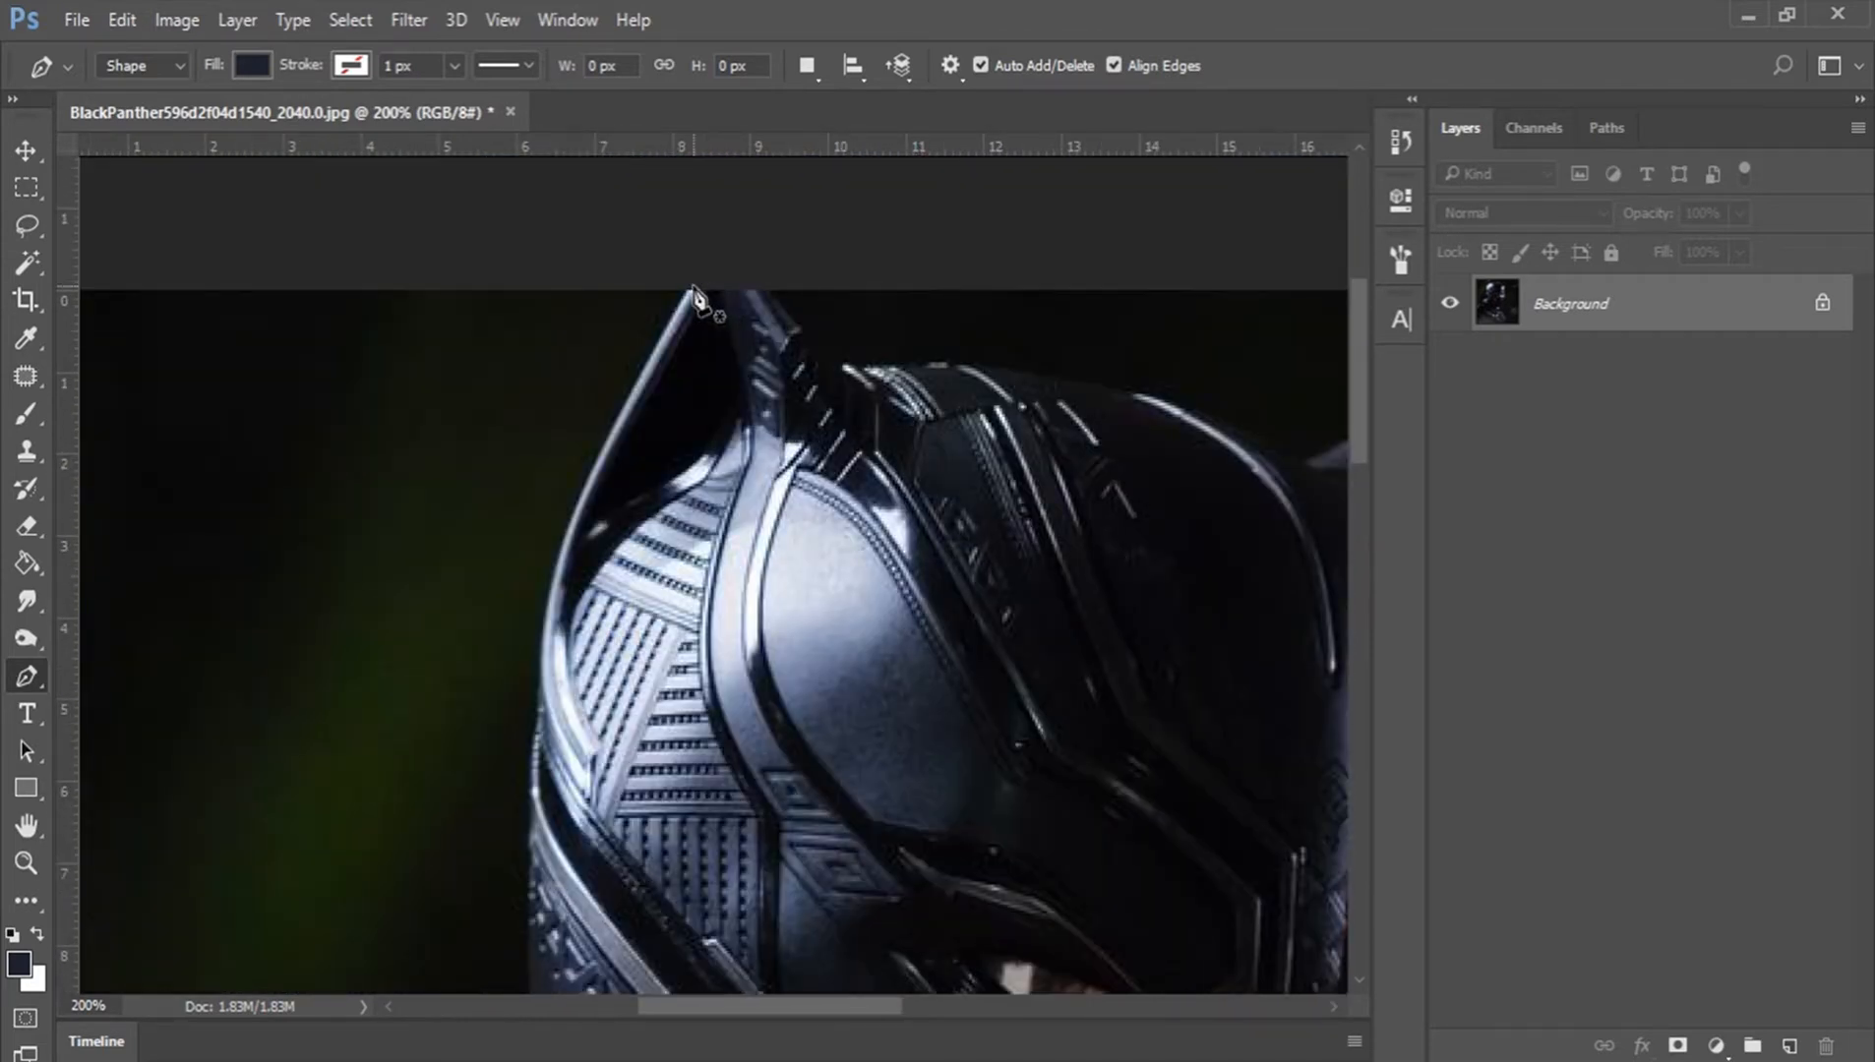
pyautogui.click(691, 285)
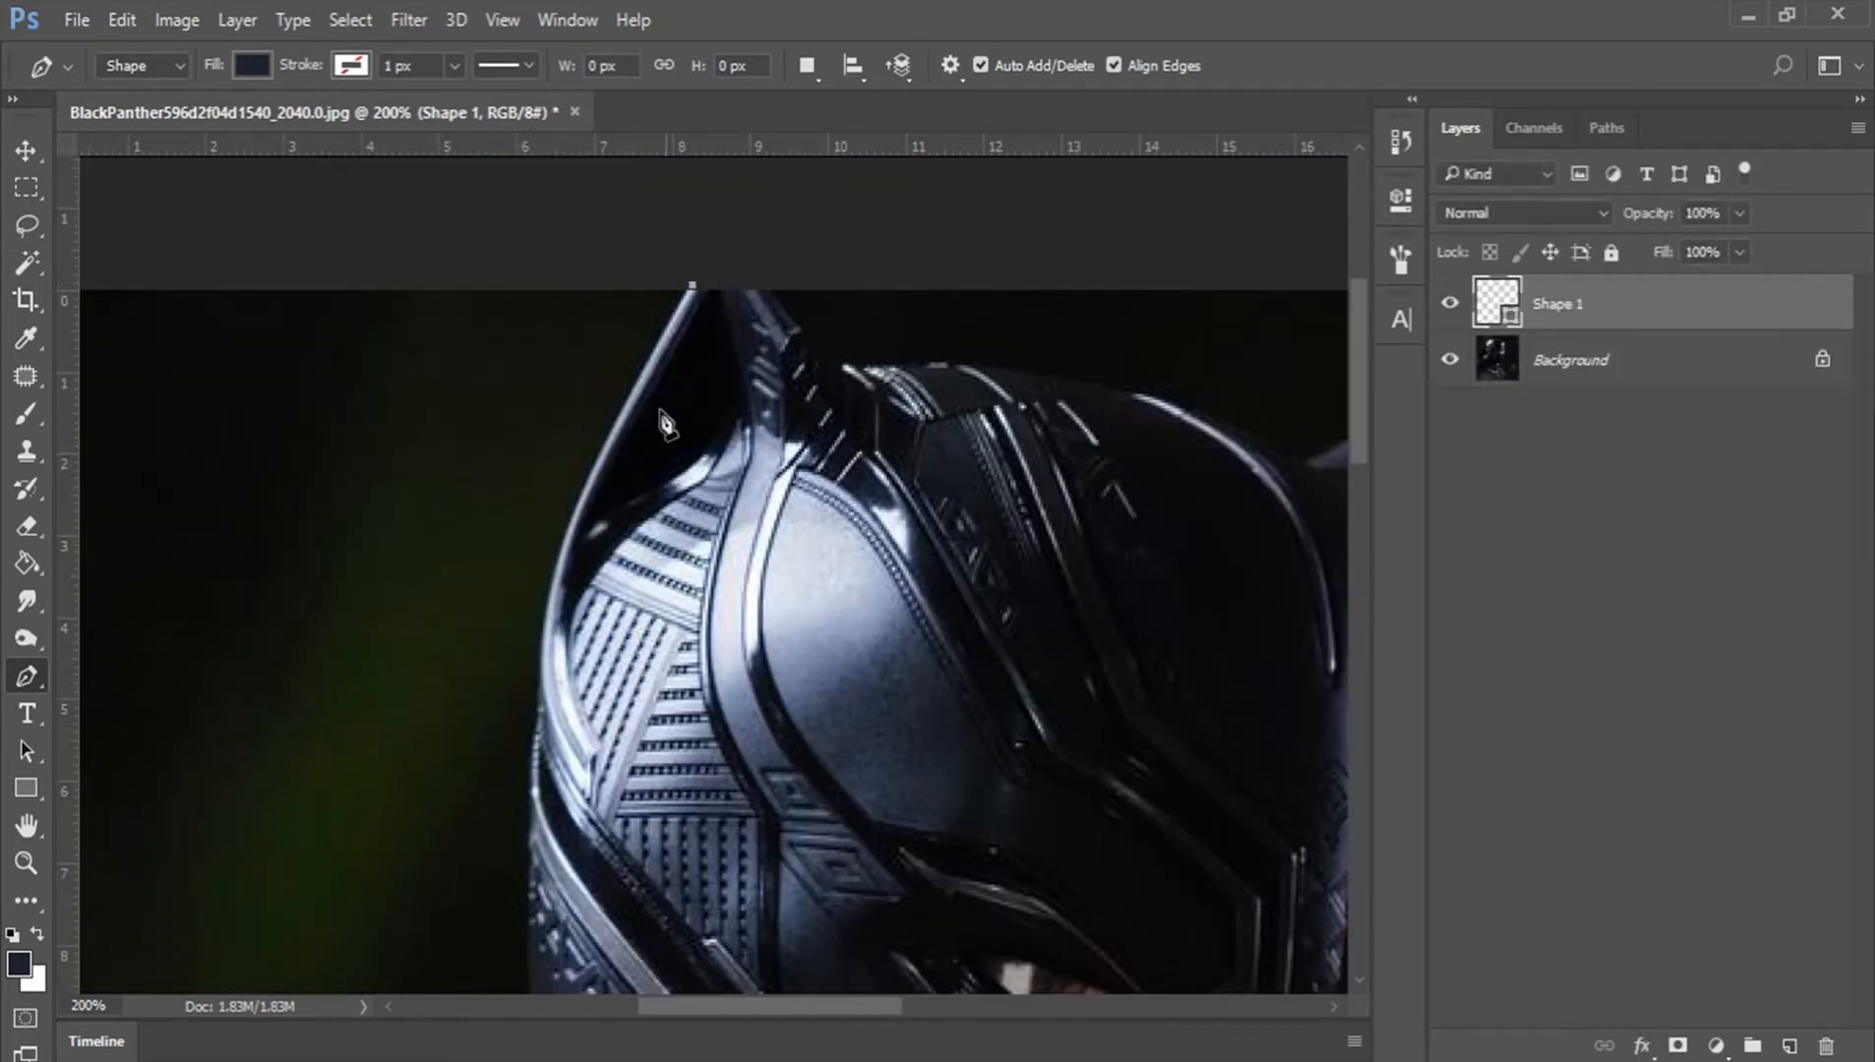
pyautogui.click(566, 539)
pyautogui.moveTo(566, 540); pyautogui.dragTo(543, 639)
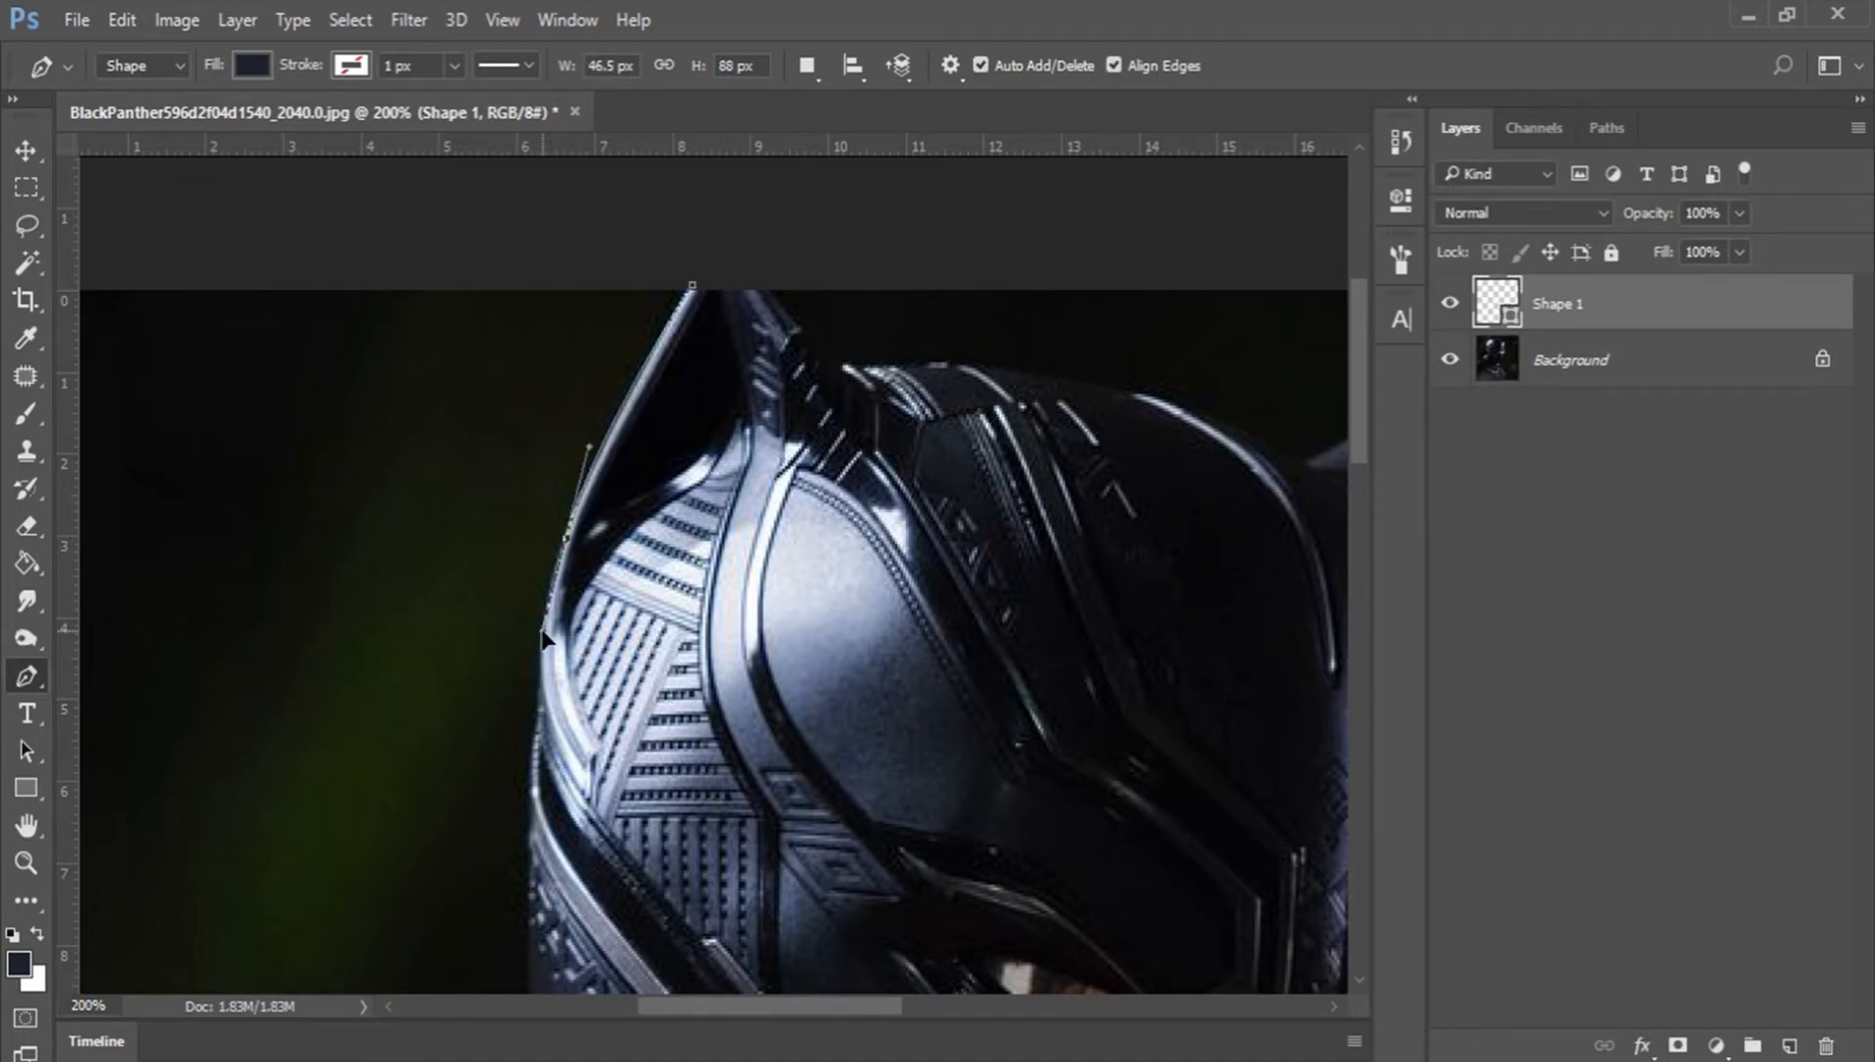
pyautogui.moveTo(606, 637); pyautogui.dragTo(767, 333)
pyautogui.click(694, 452)
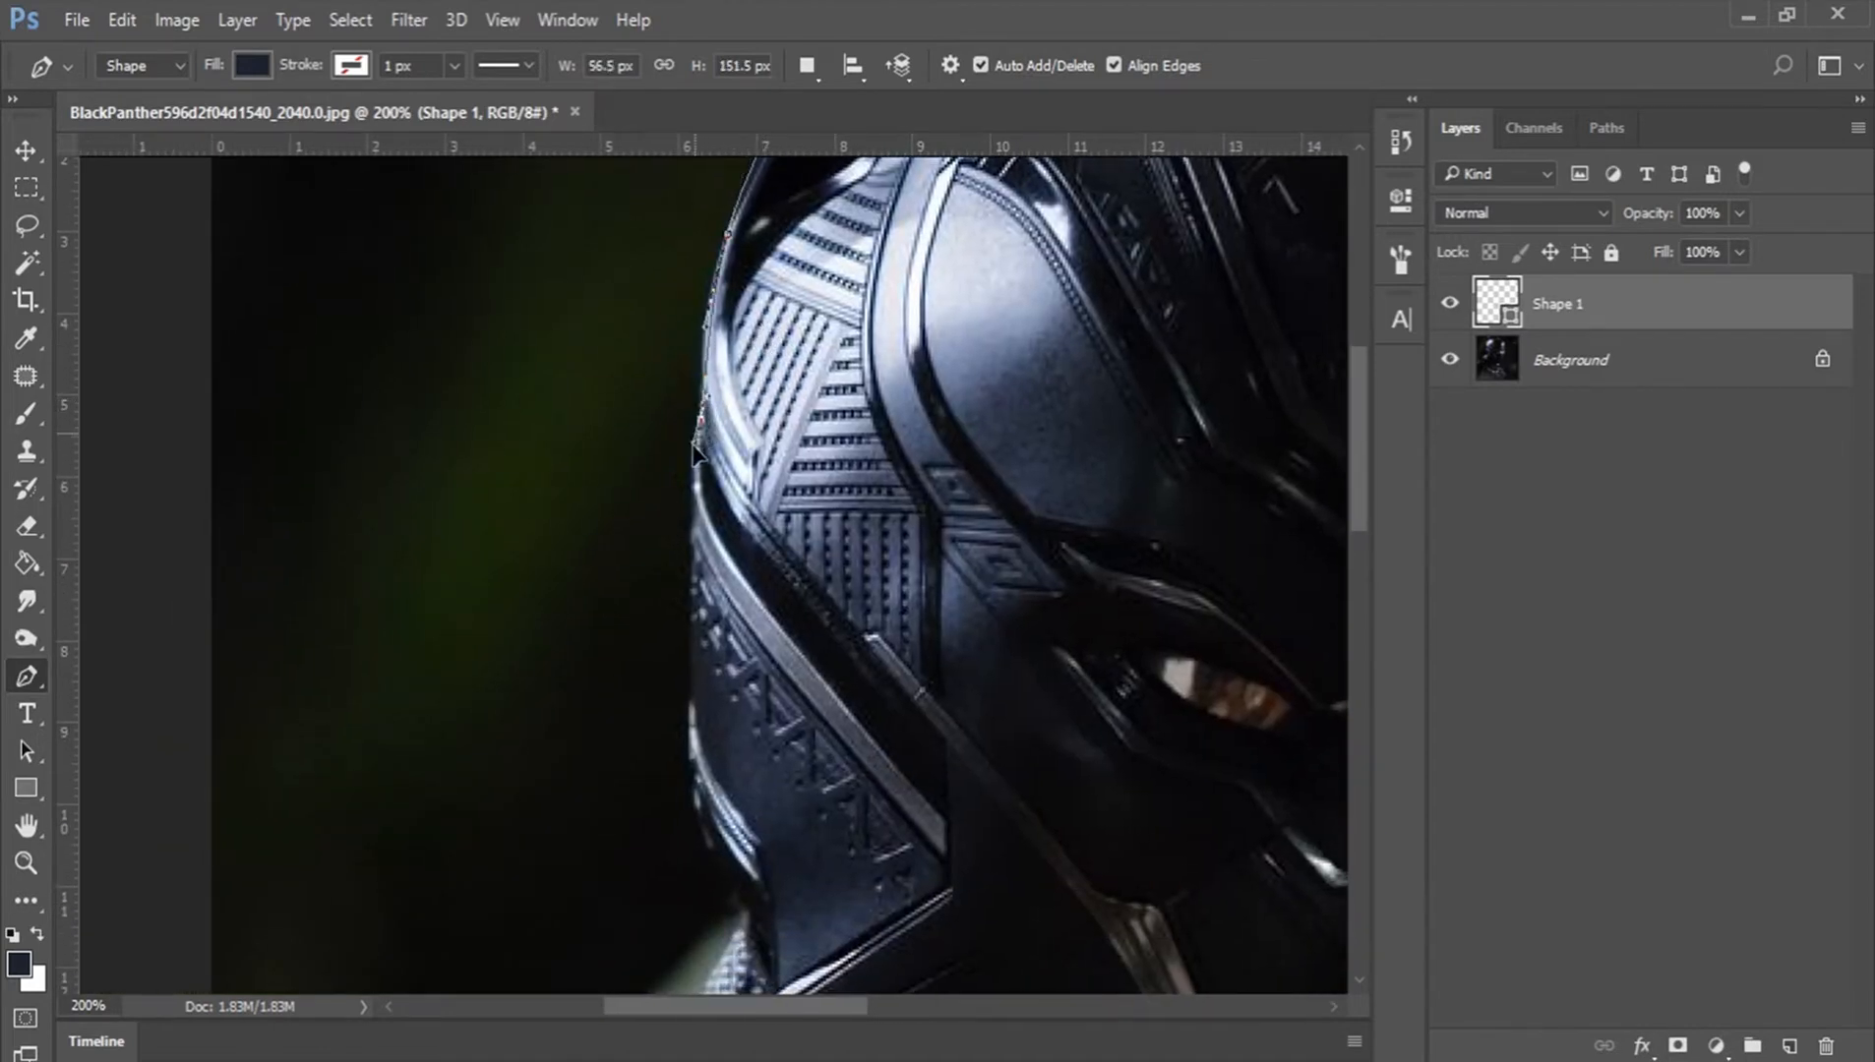
pyautogui.moveTo(694, 452); pyautogui.dragTo(702, 498)
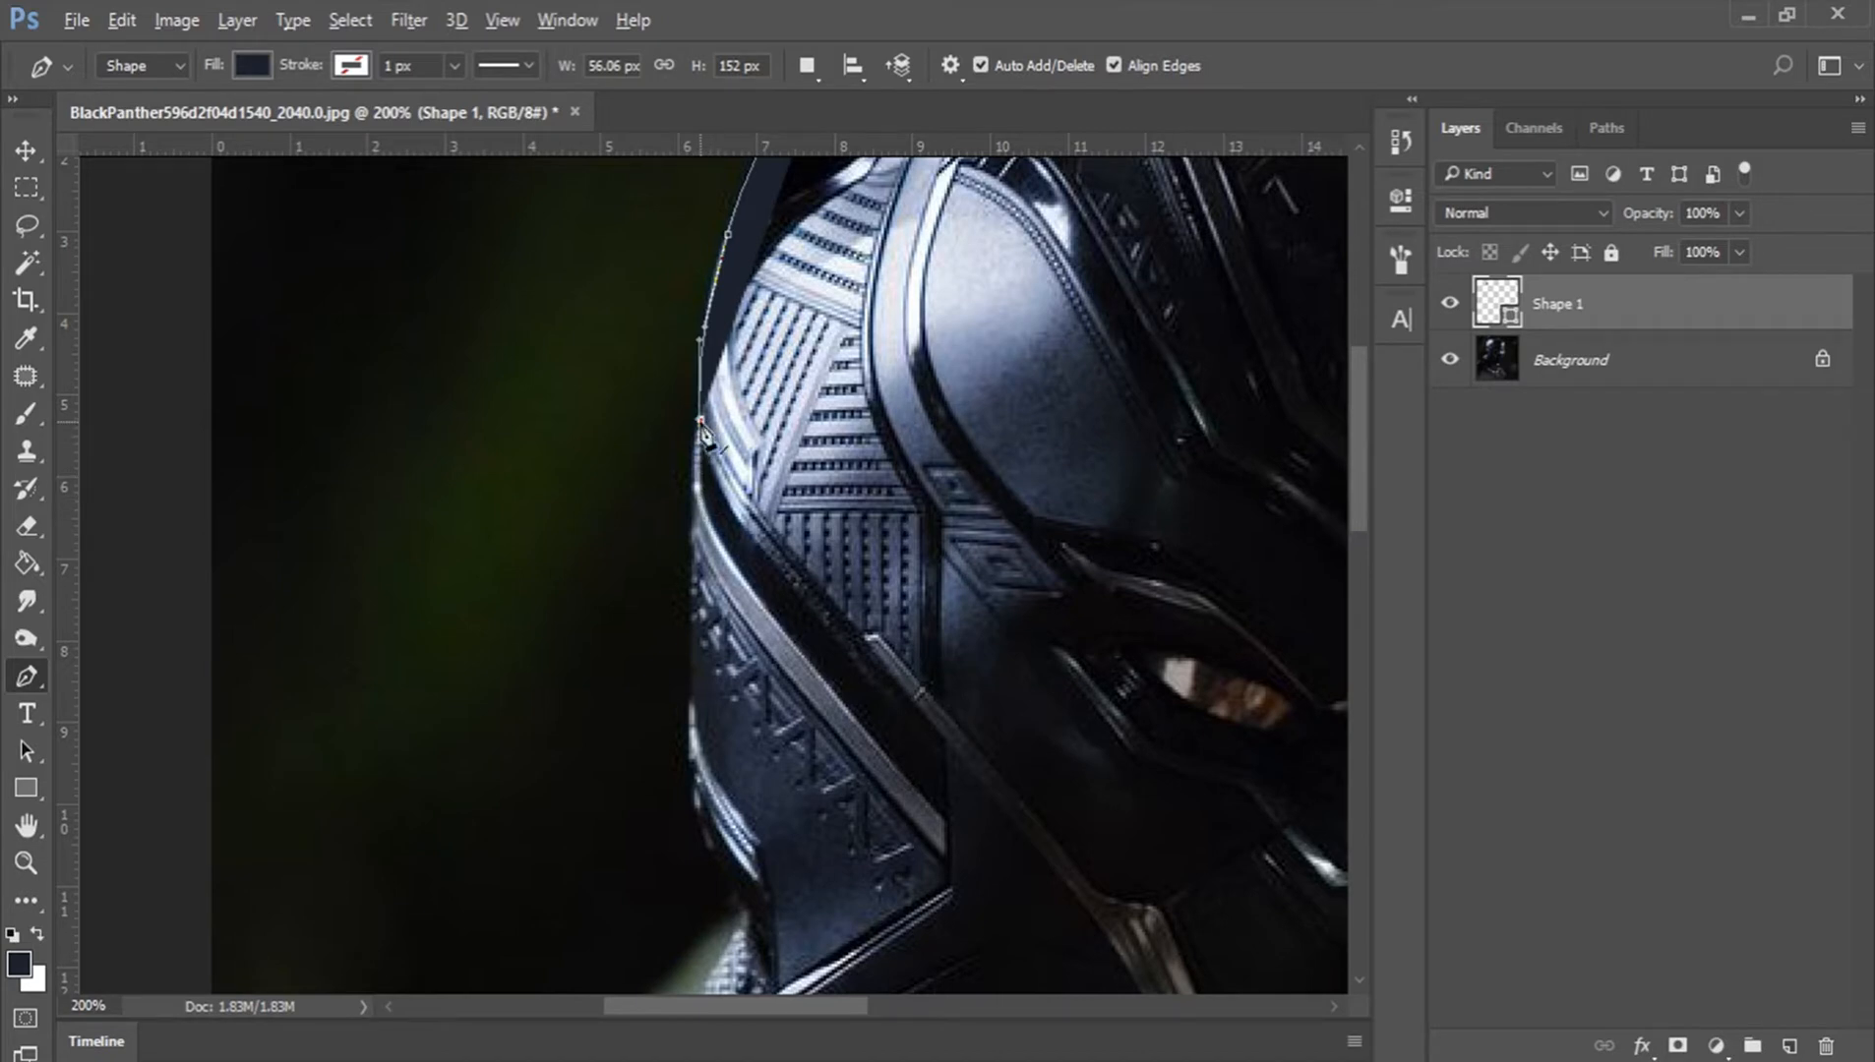
# Step: Continue the shape outline down the back edge of the mask to where the helmet meets the neck
pyautogui.moveTo(761, 462); pyautogui.dragTo(841, 377)
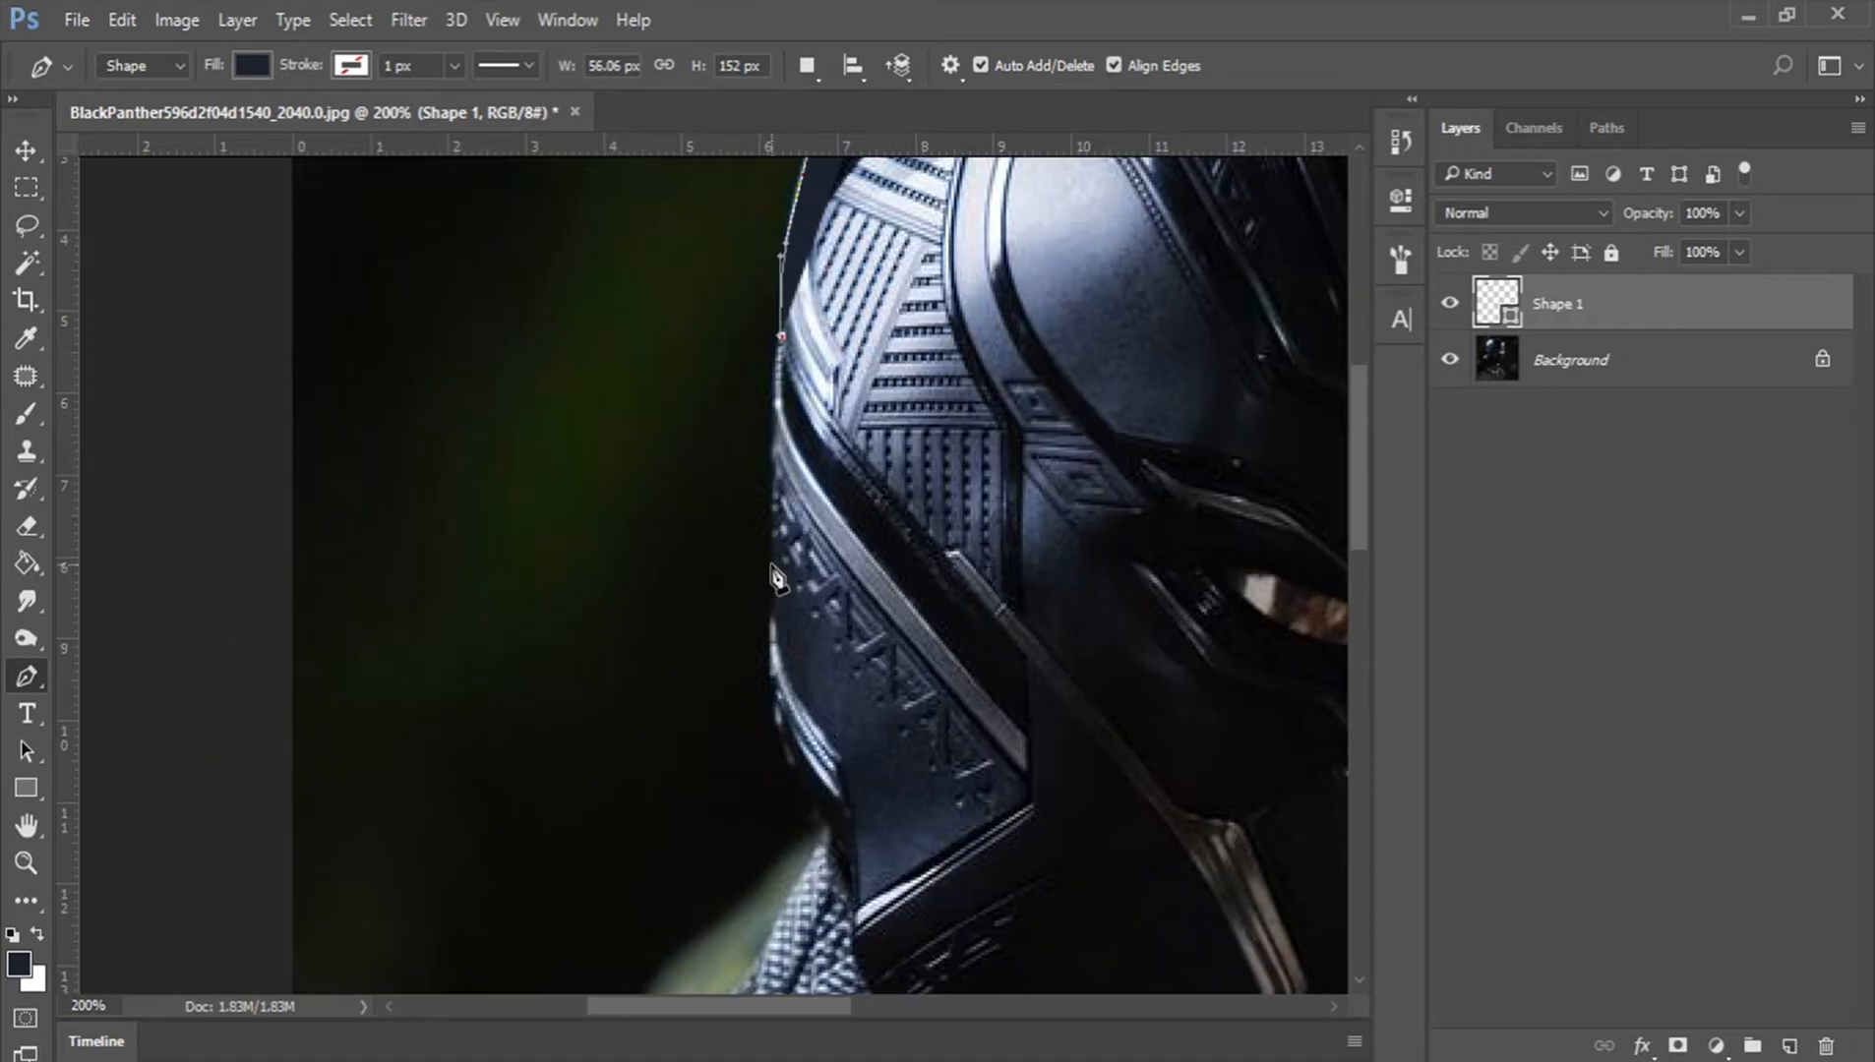
pyautogui.moveTo(774, 566); pyautogui.dragTo(775, 607)
pyautogui.moveTo(895, 651); pyautogui.dragTo(860, 342)
pyautogui.moveTo(744, 397); pyautogui.dragTo(749, 445)
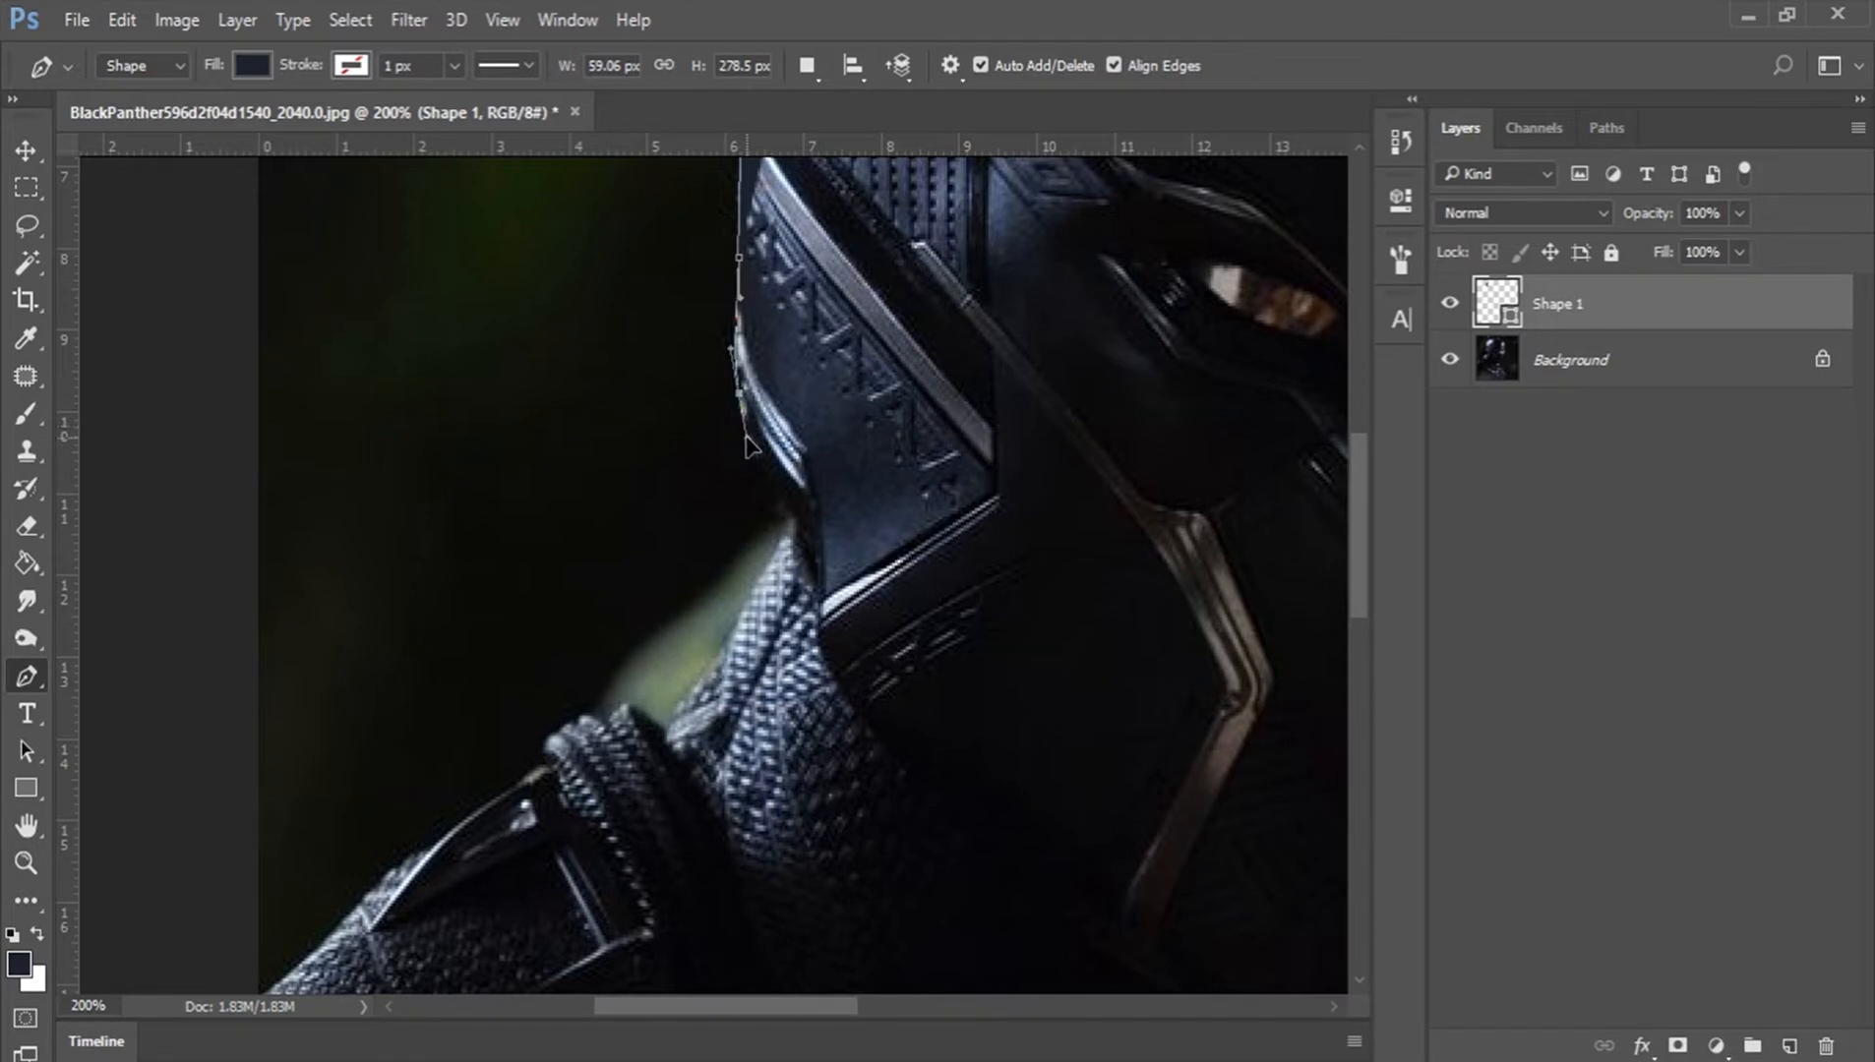
pyautogui.click(780, 491)
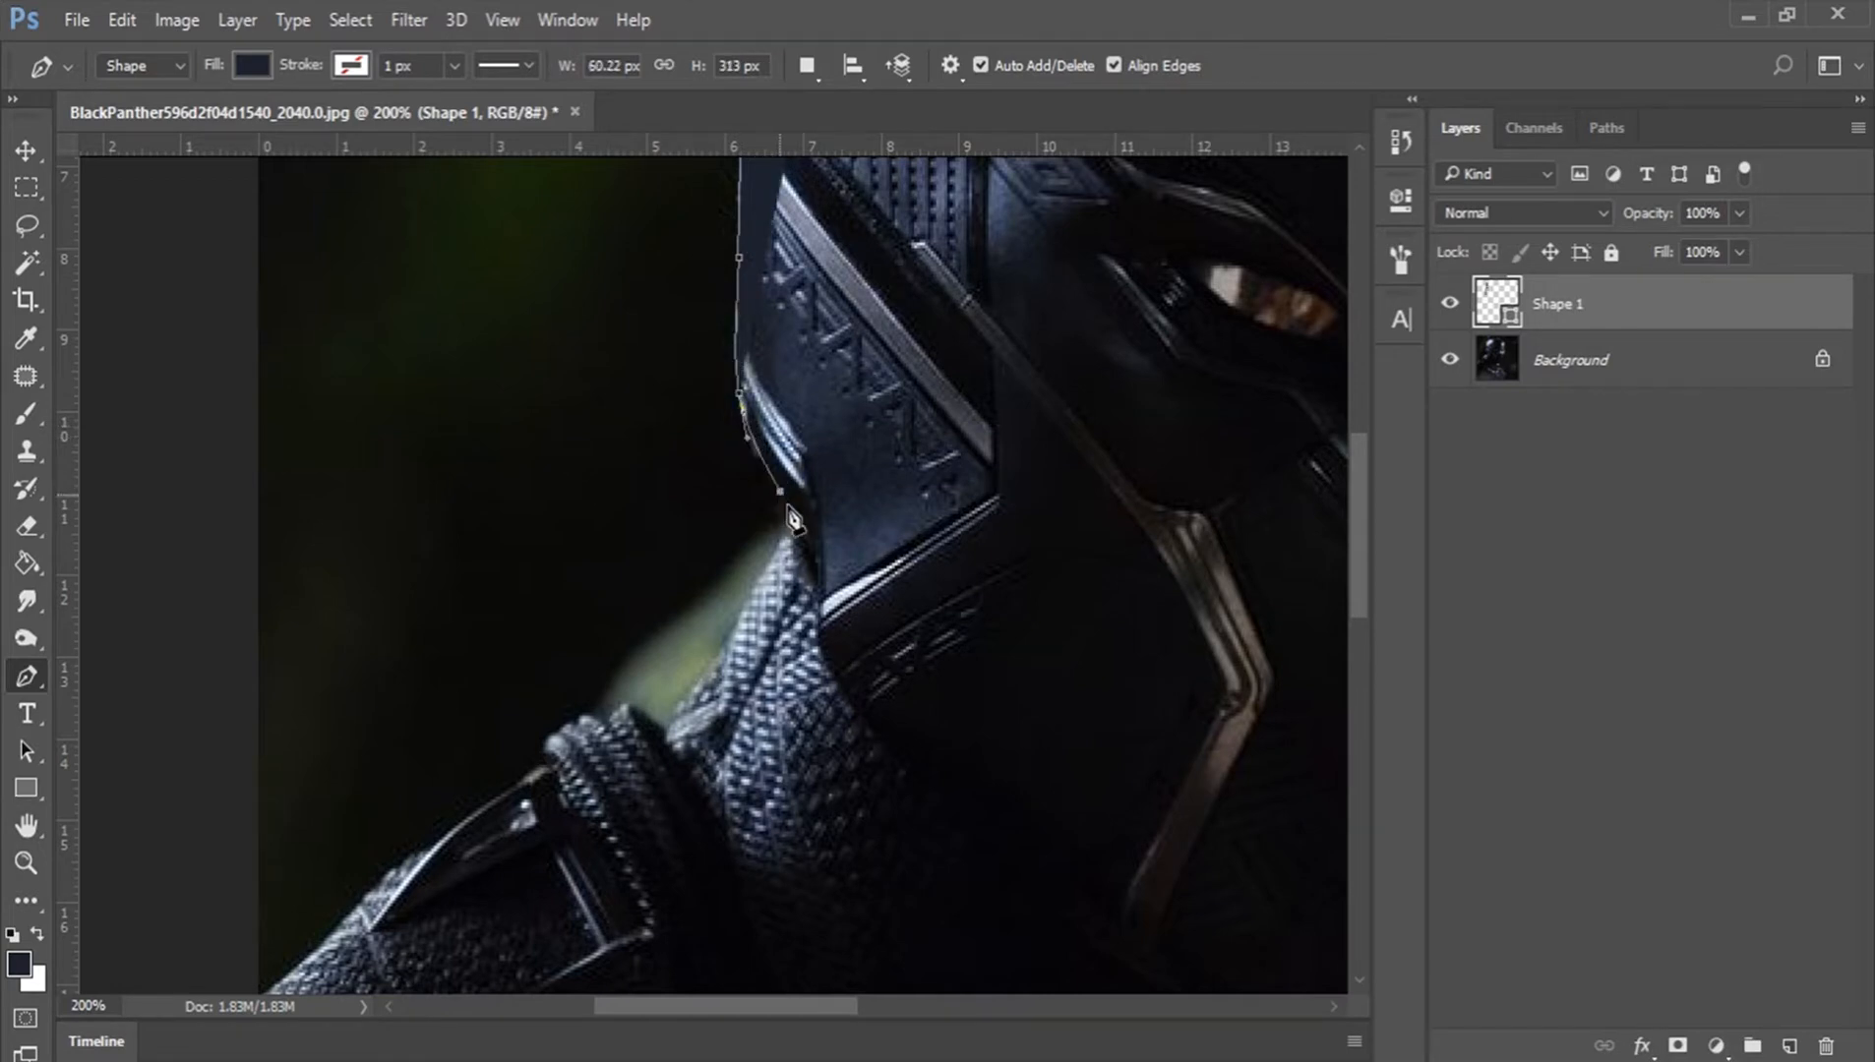
pyautogui.click(821, 590)
pyautogui.click(819, 650)
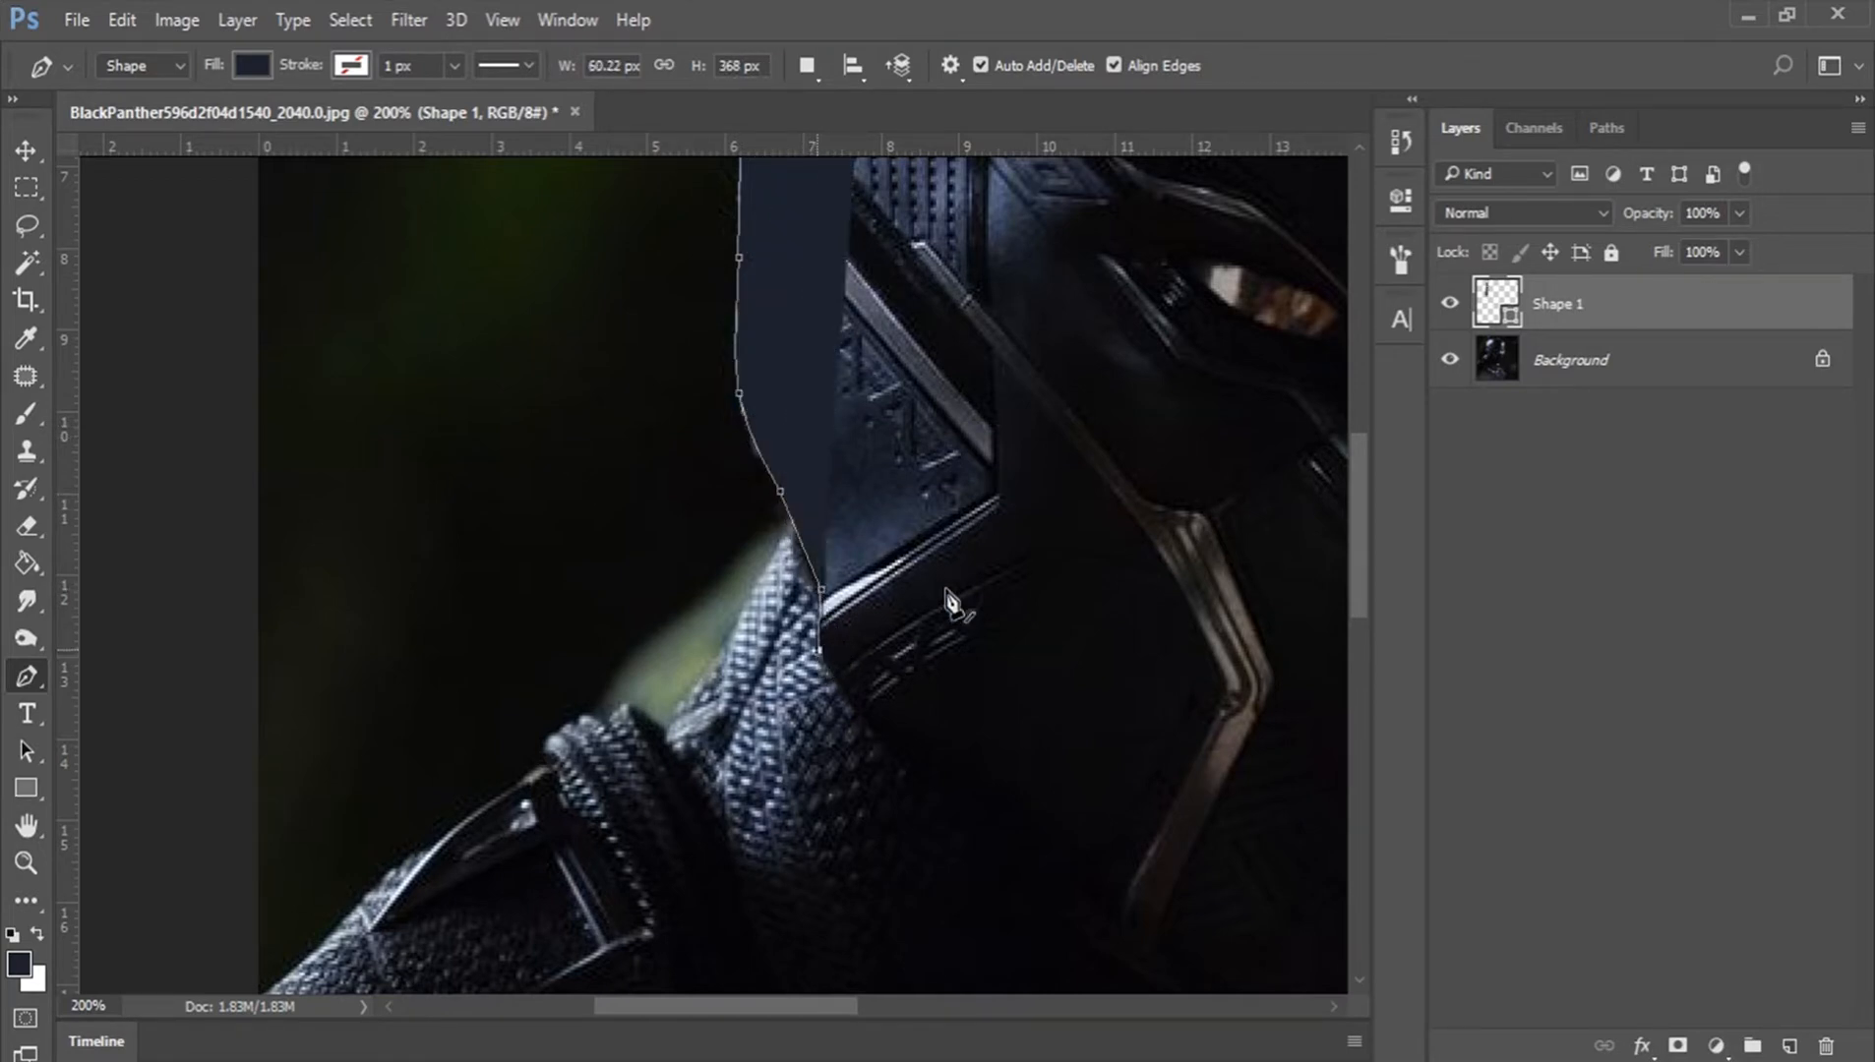
# Step: Trace the shape outline along the mask's lower jaw and curve it around the chin
pyautogui.moveTo(946, 602); pyautogui.dragTo(343, 243)
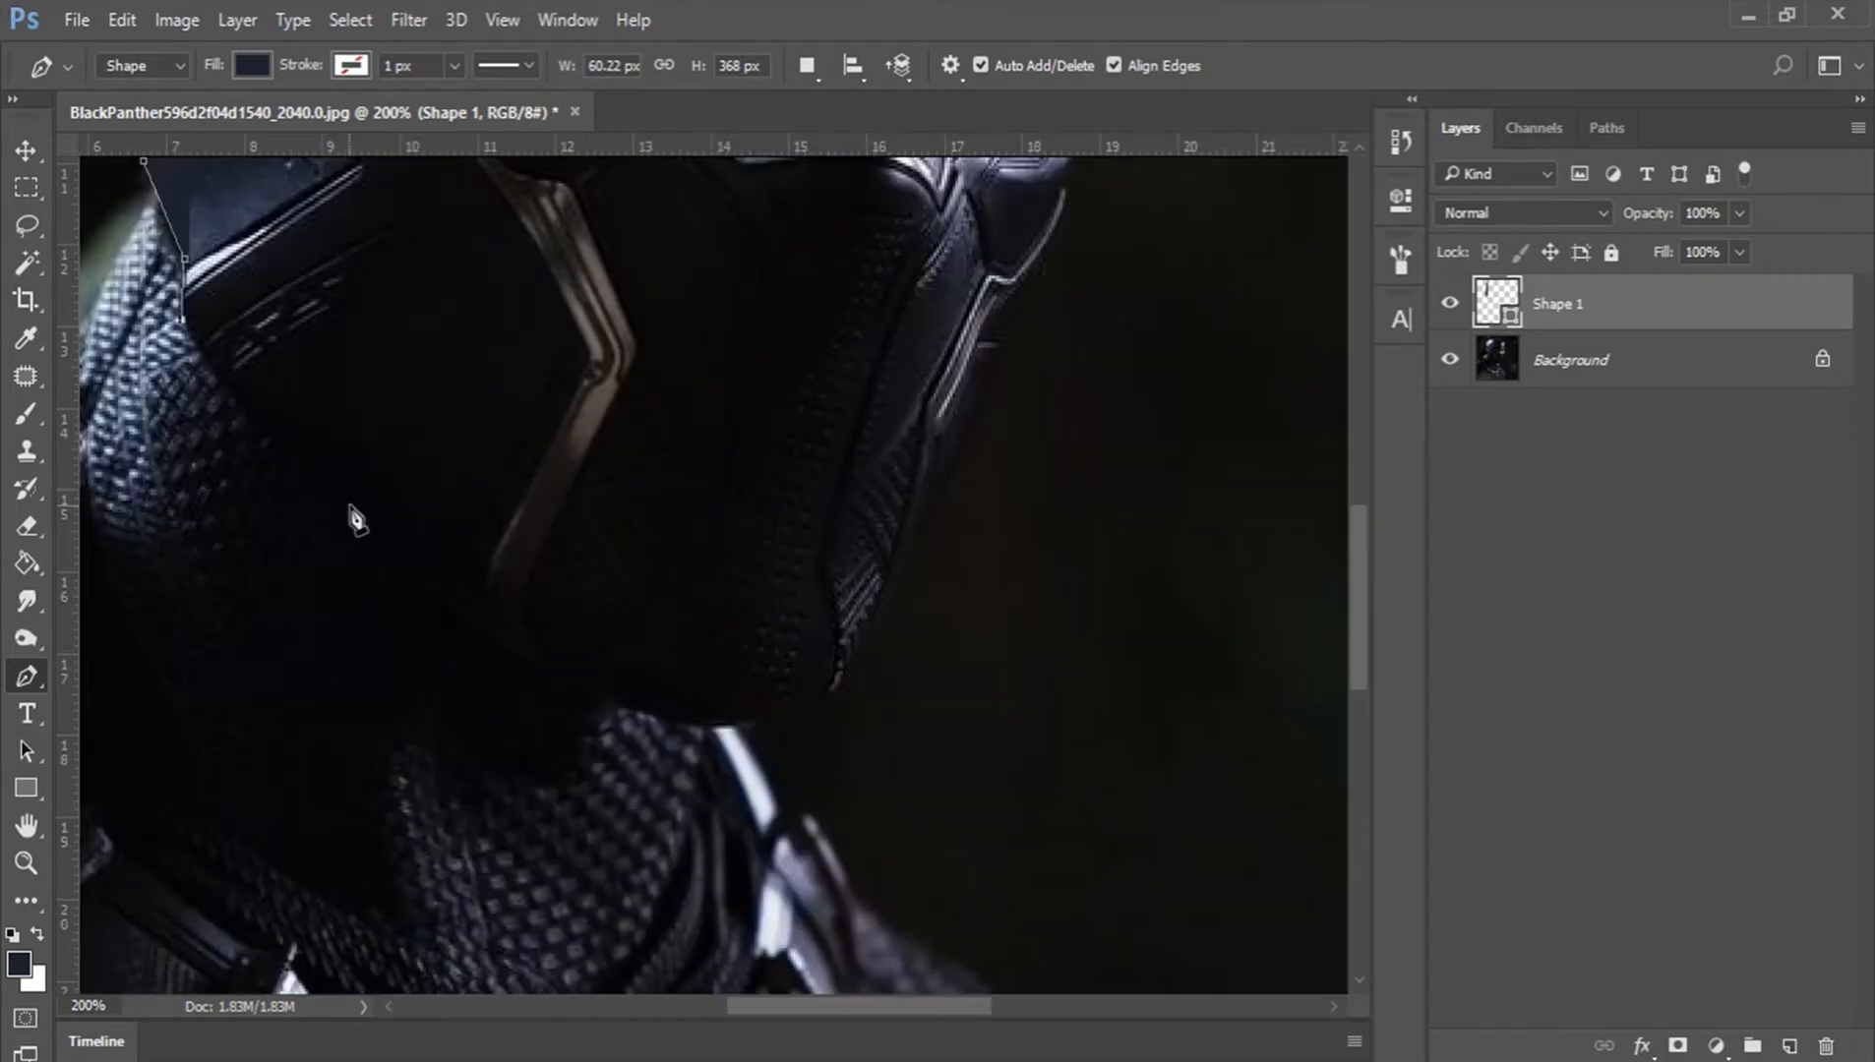
pyautogui.moveTo(352, 507); pyautogui.dragTo(489, 629)
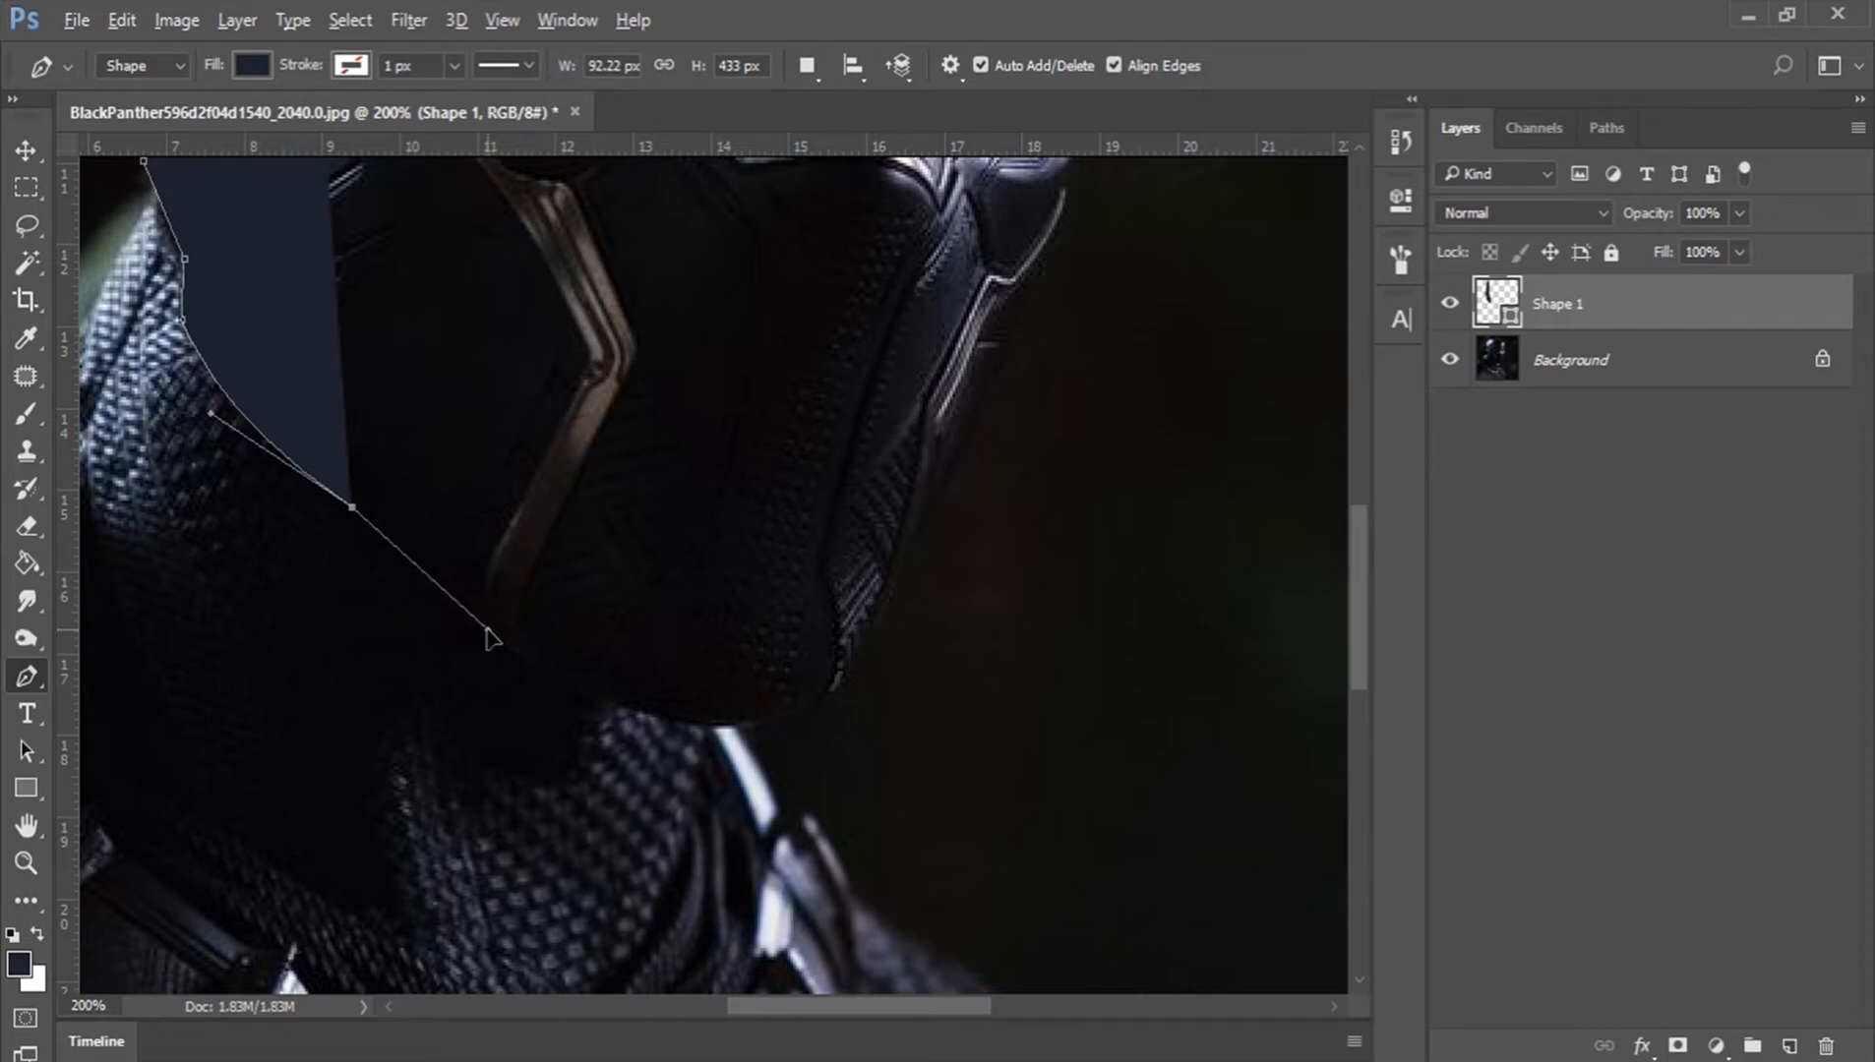
pyautogui.moveTo(725, 725)
pyautogui.mouseDown()
pyautogui.moveTo(860, 721)
pyautogui.moveTo(716, 723)
pyautogui.mouseUp()
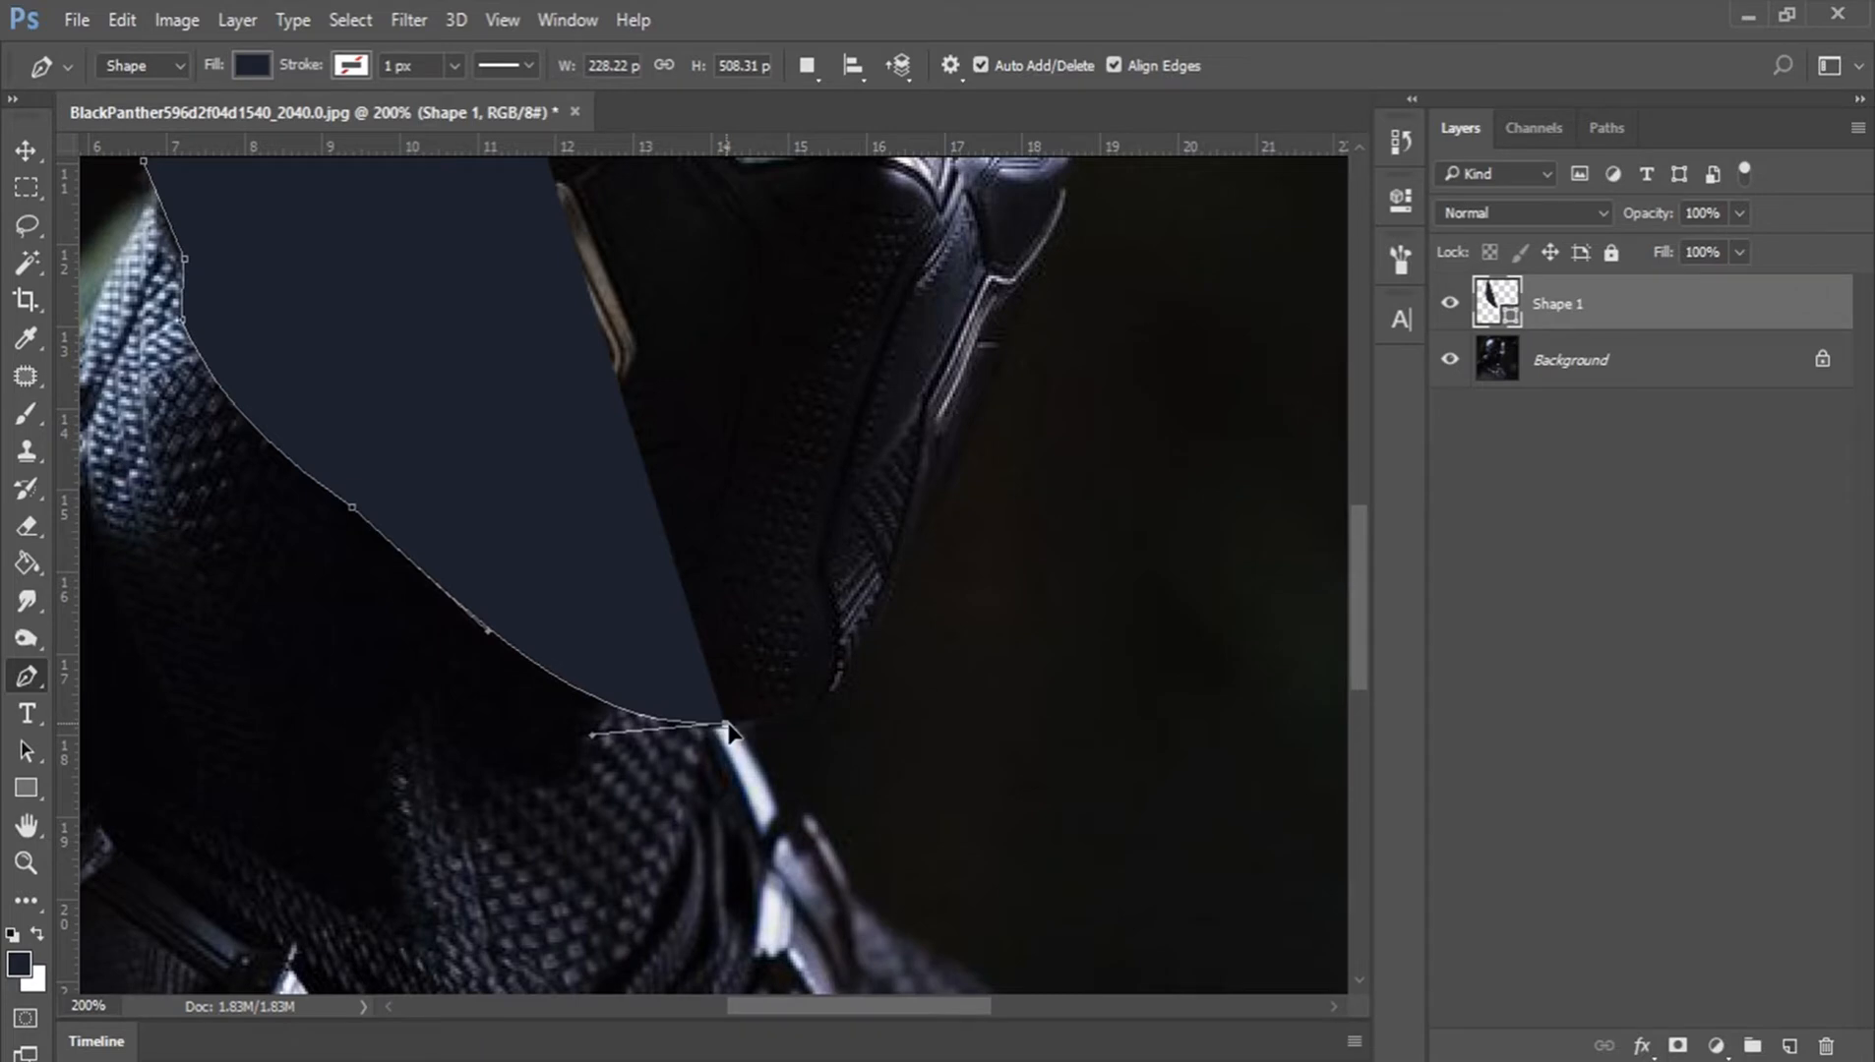
pyautogui.click(857, 662)
pyautogui.moveTo(858, 664); pyautogui.dragTo(894, 591)
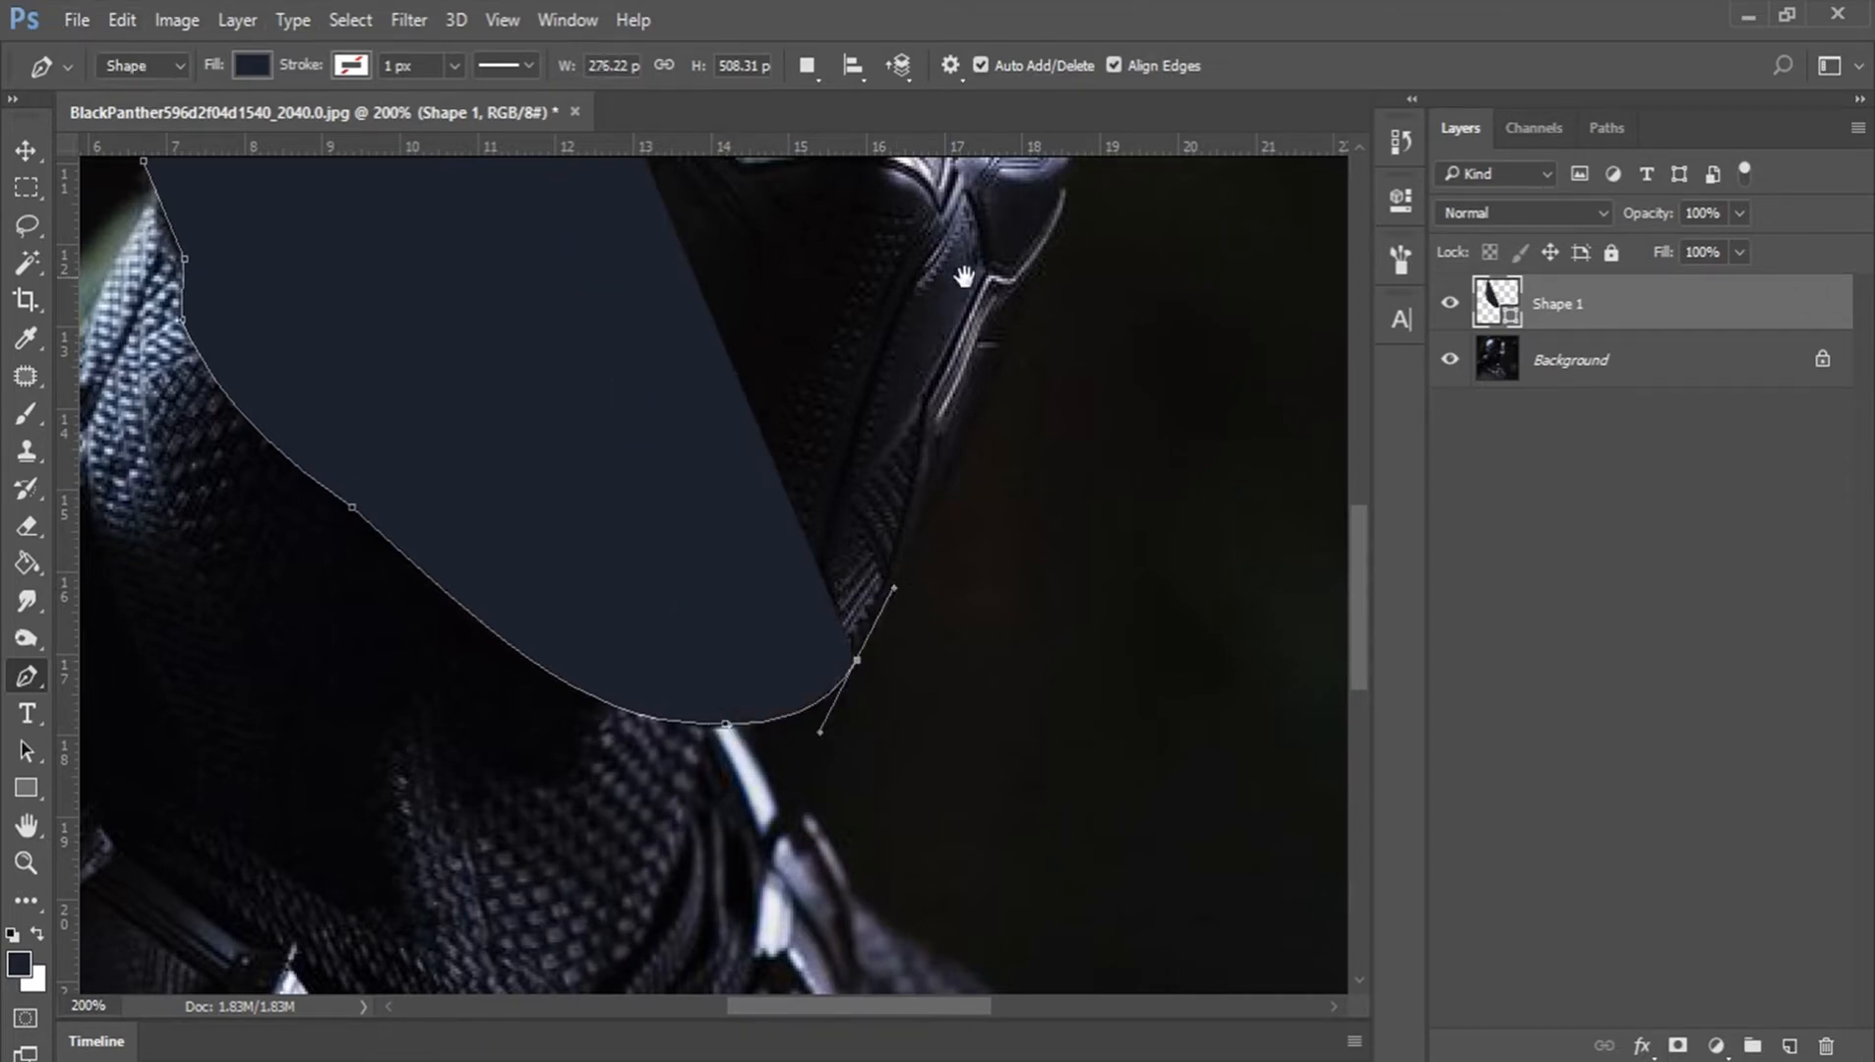
# Step: Continue the shape outline from the chin up the far side of the face, past the cheek and eye to the brow
pyautogui.moveTo(967, 276); pyautogui.dragTo(858, 557)
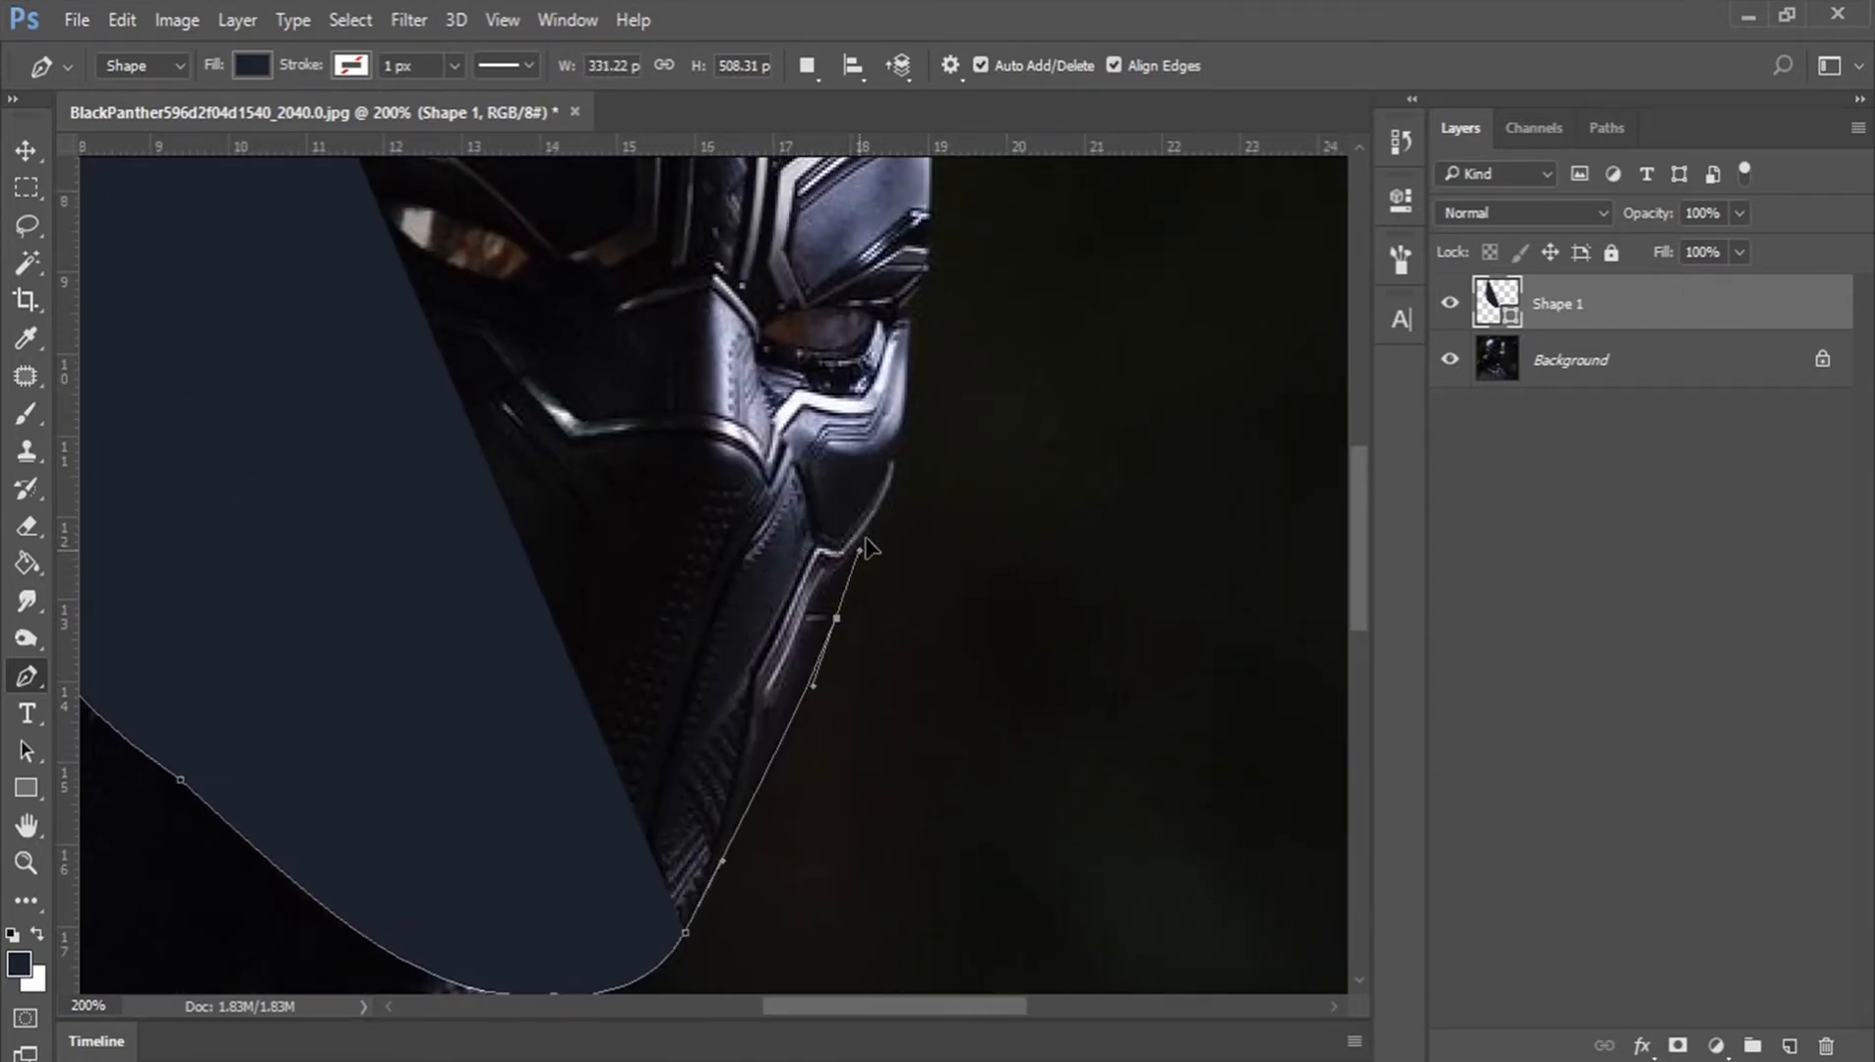
pyautogui.scroll(5, 989, 307)
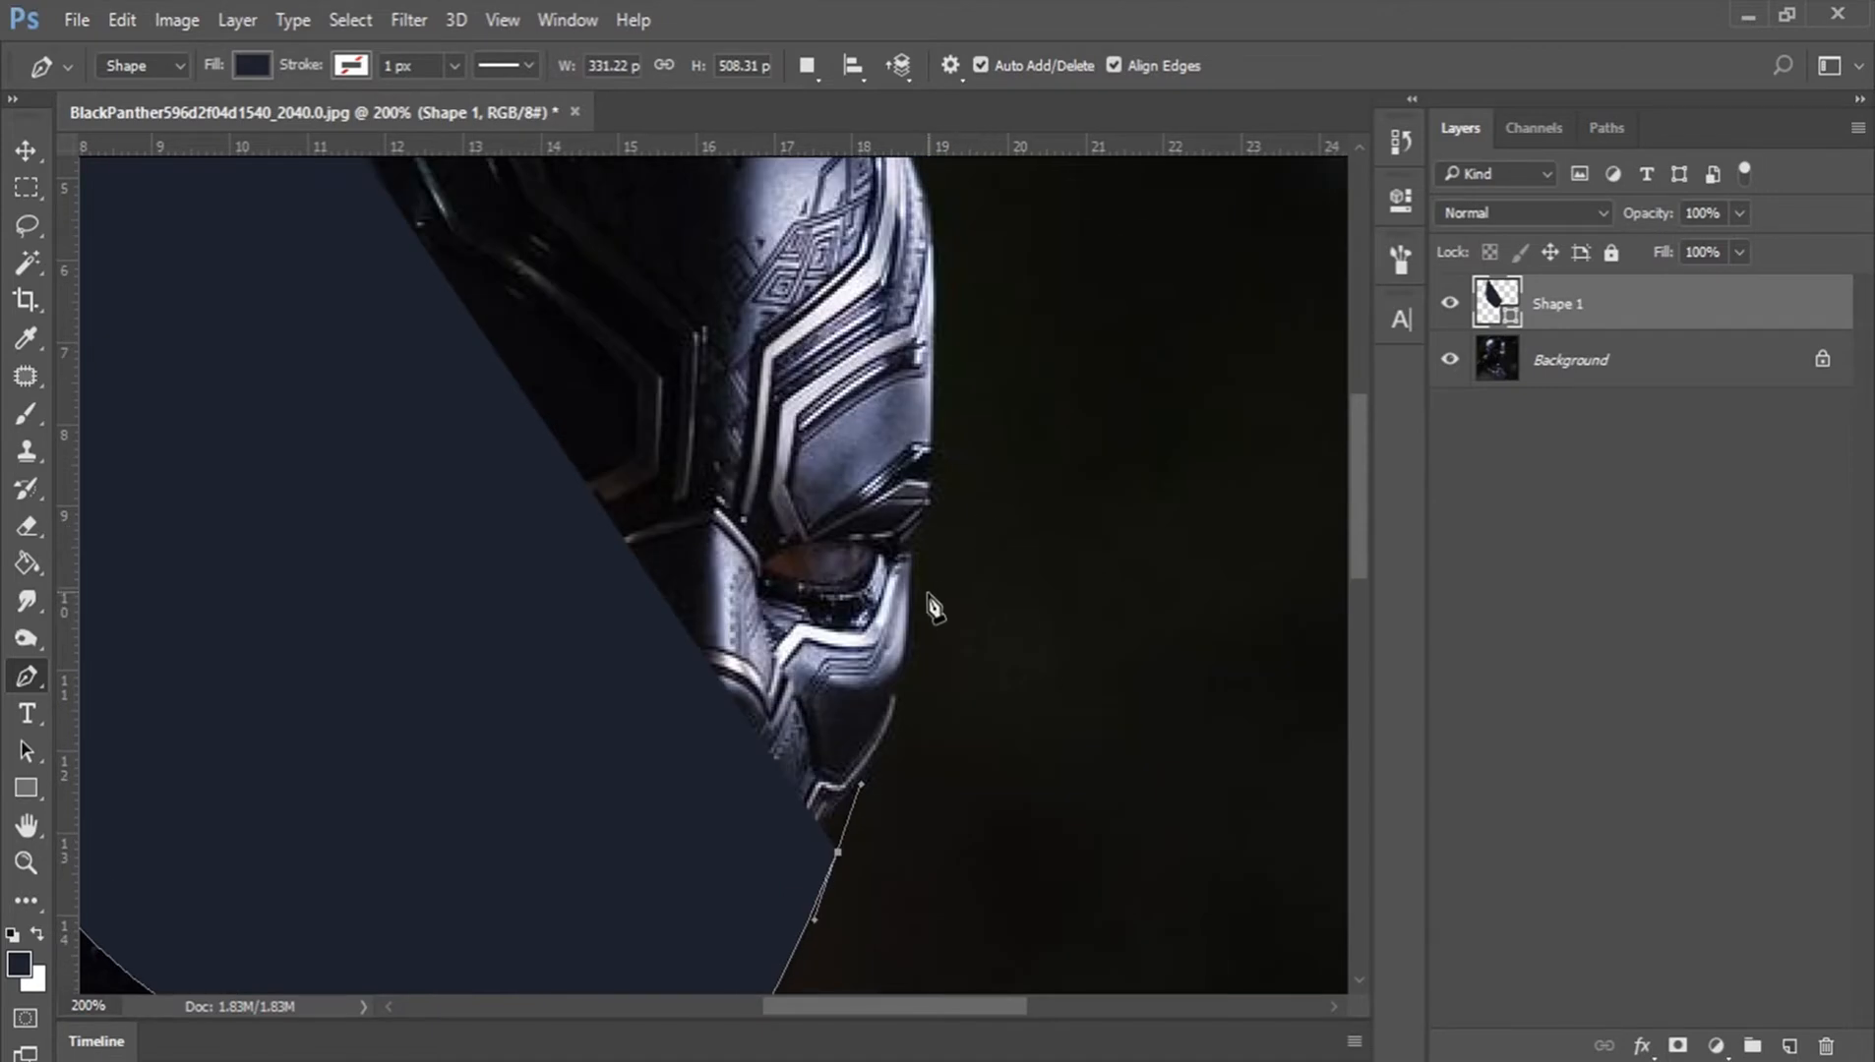
pyautogui.moveTo(907, 596); pyautogui.dragTo(913, 476)
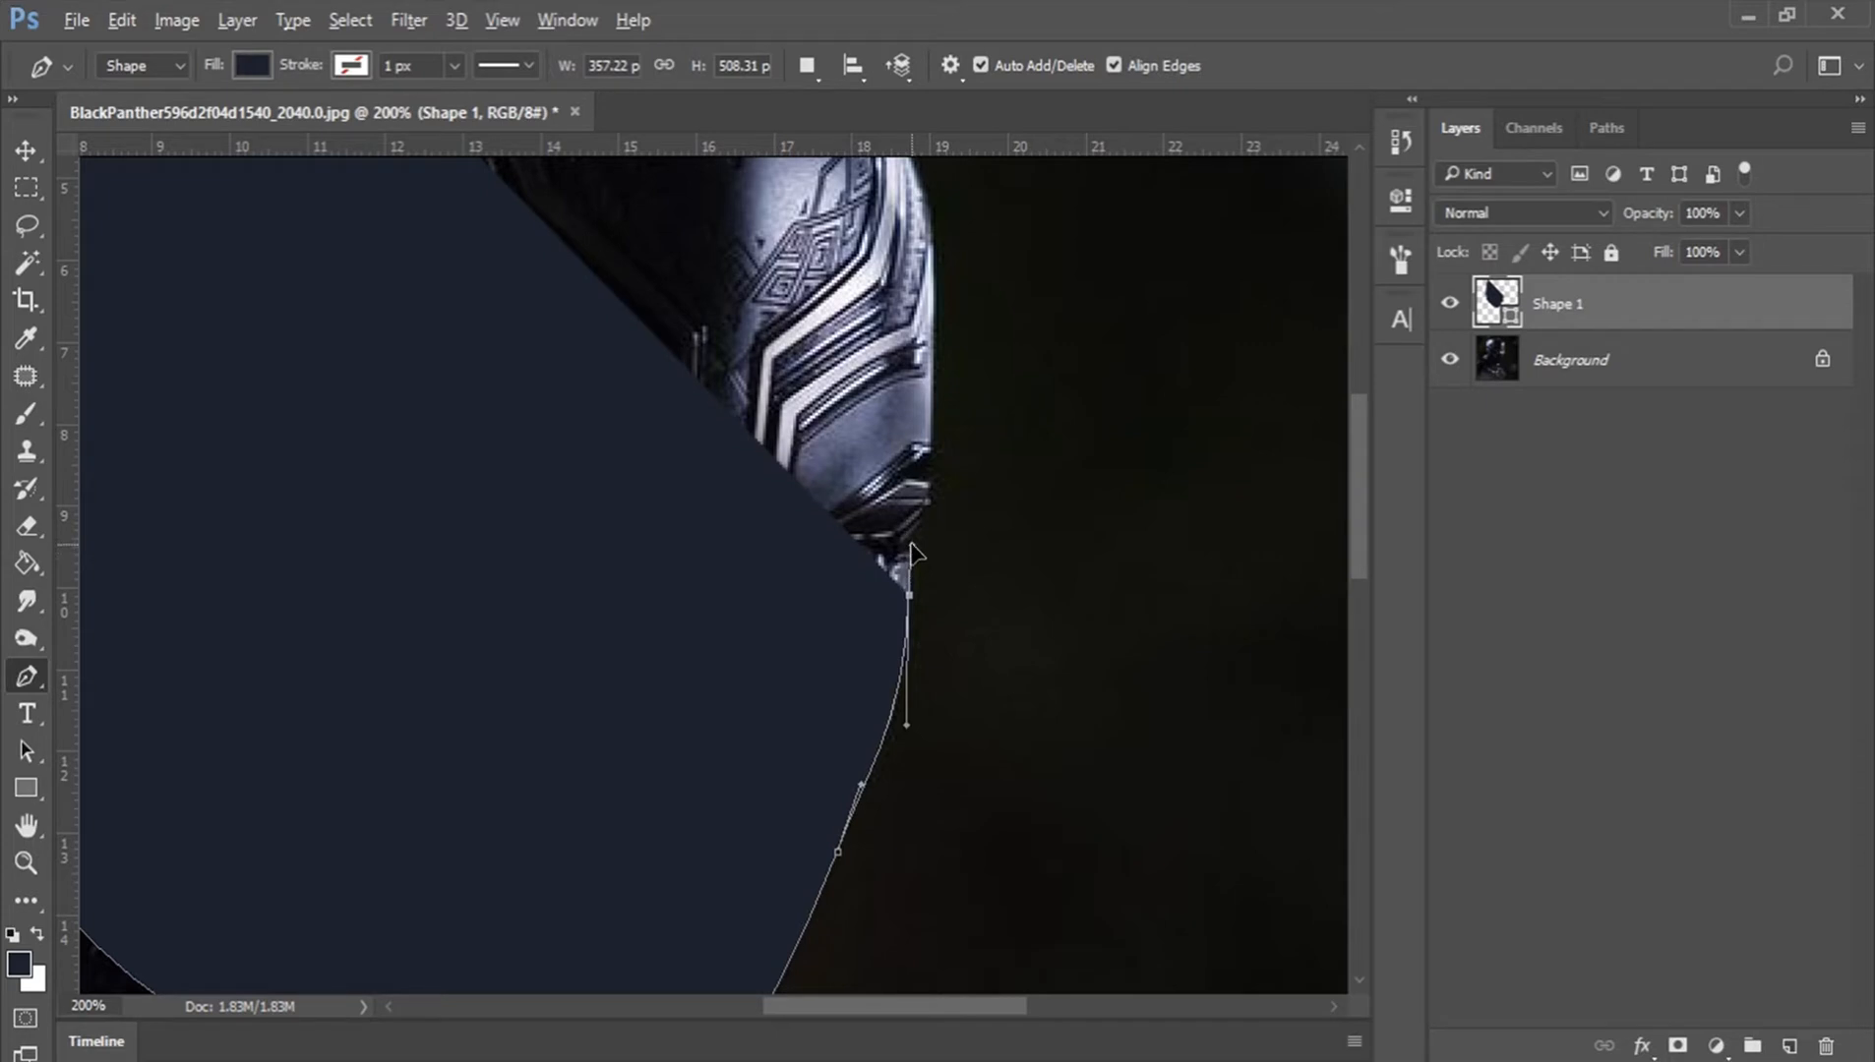
pyautogui.click(912, 546)
pyautogui.moveTo(900, 309); pyautogui.dragTo(945, 619)
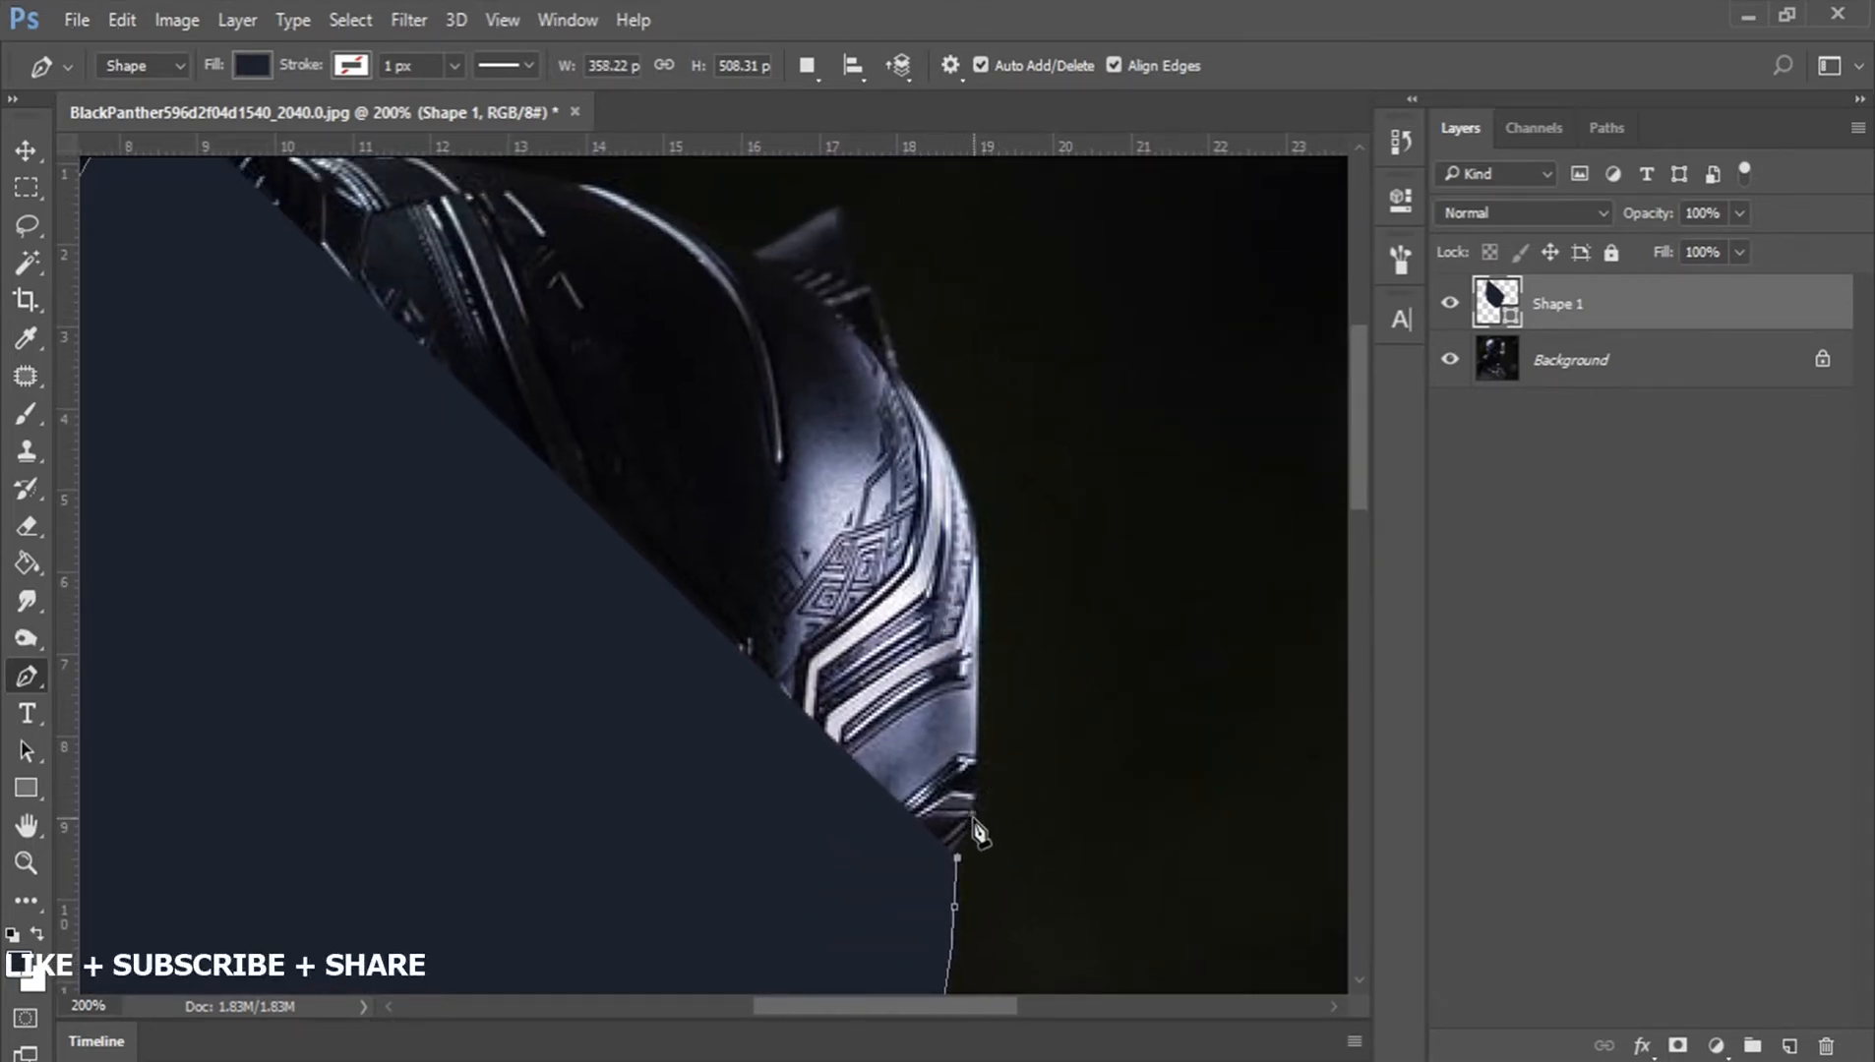
pyautogui.click(973, 817)
pyautogui.hotkey('ctrl', 'z')
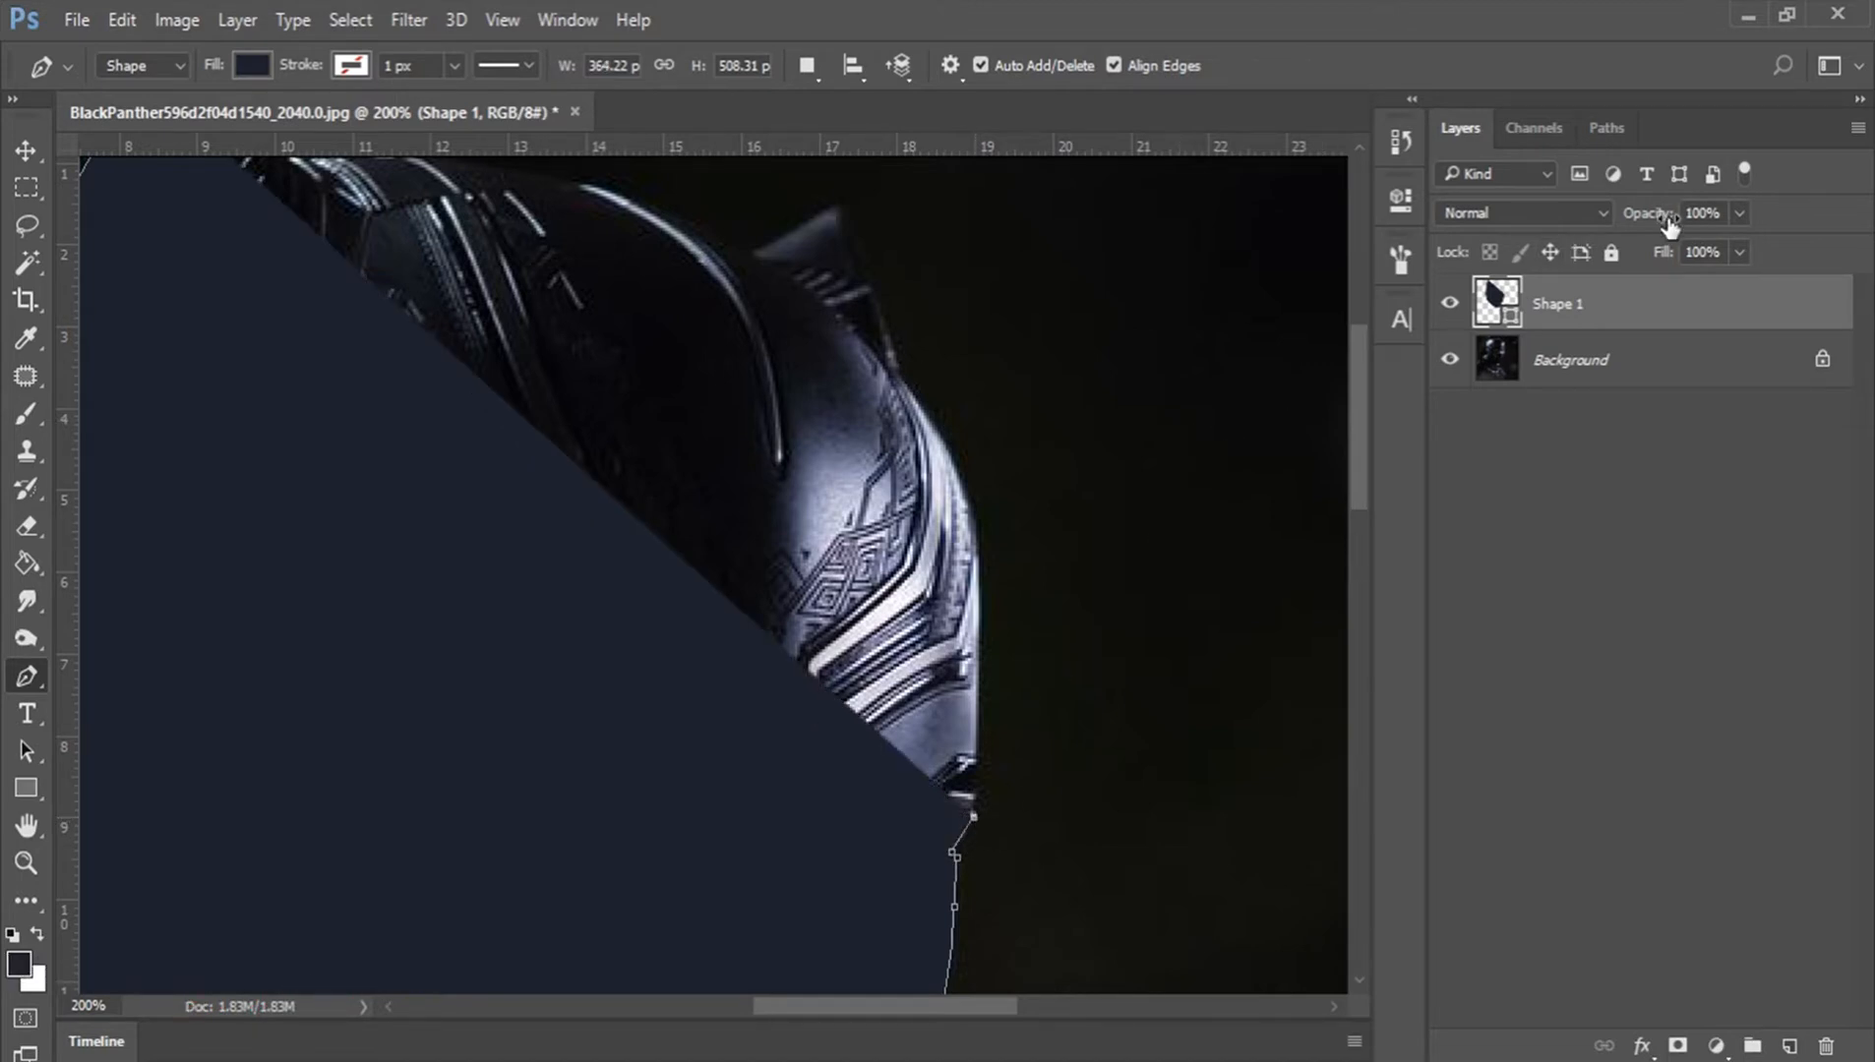
# Step: Lower the shape layer's opacity to 75% and trace the outline up the forehead's far edge to the base of the small ear
pyautogui.moveTo(1670, 222); pyautogui.dragTo(1596, 236)
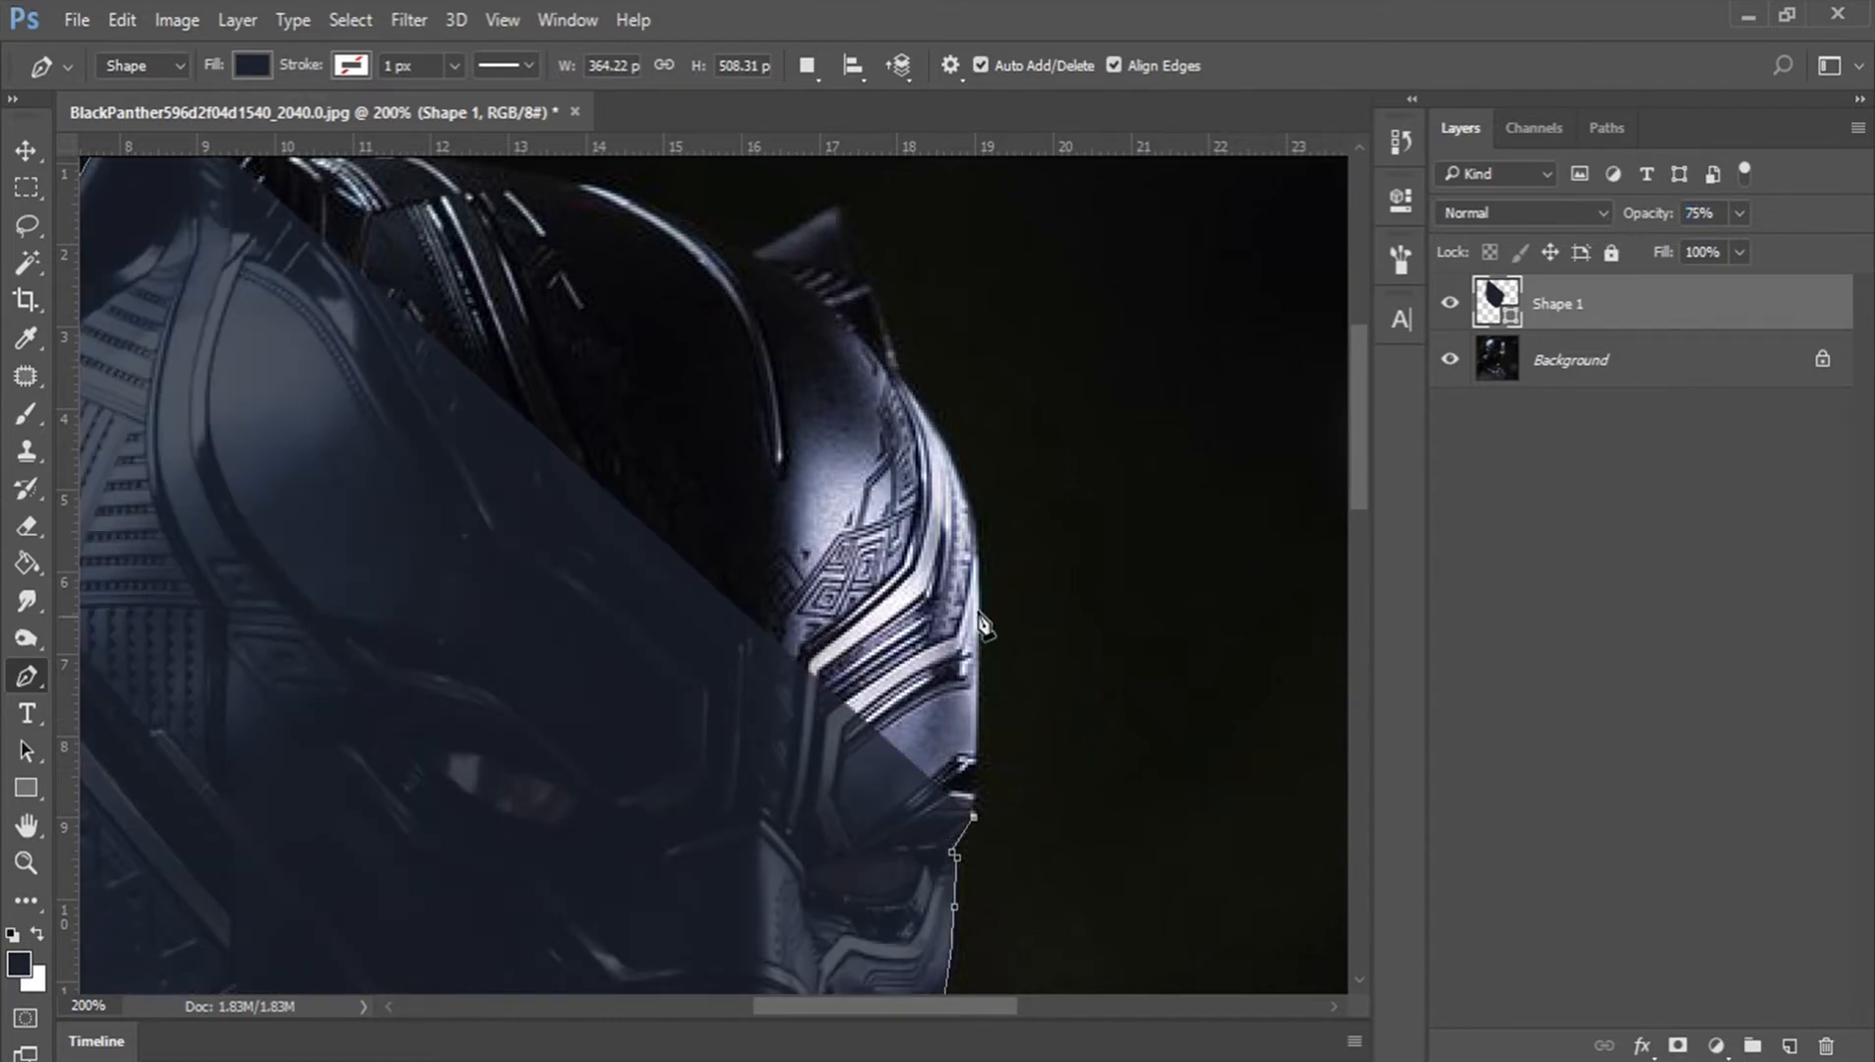
pyautogui.moveTo(979, 593); pyautogui.dragTo(980, 569)
pyautogui.moveTo(926, 411)
pyautogui.mouseDown()
pyautogui.moveTo(888, 364)
pyautogui.moveTo(903, 386)
pyautogui.mouseUp()
pyautogui.click(898, 373)
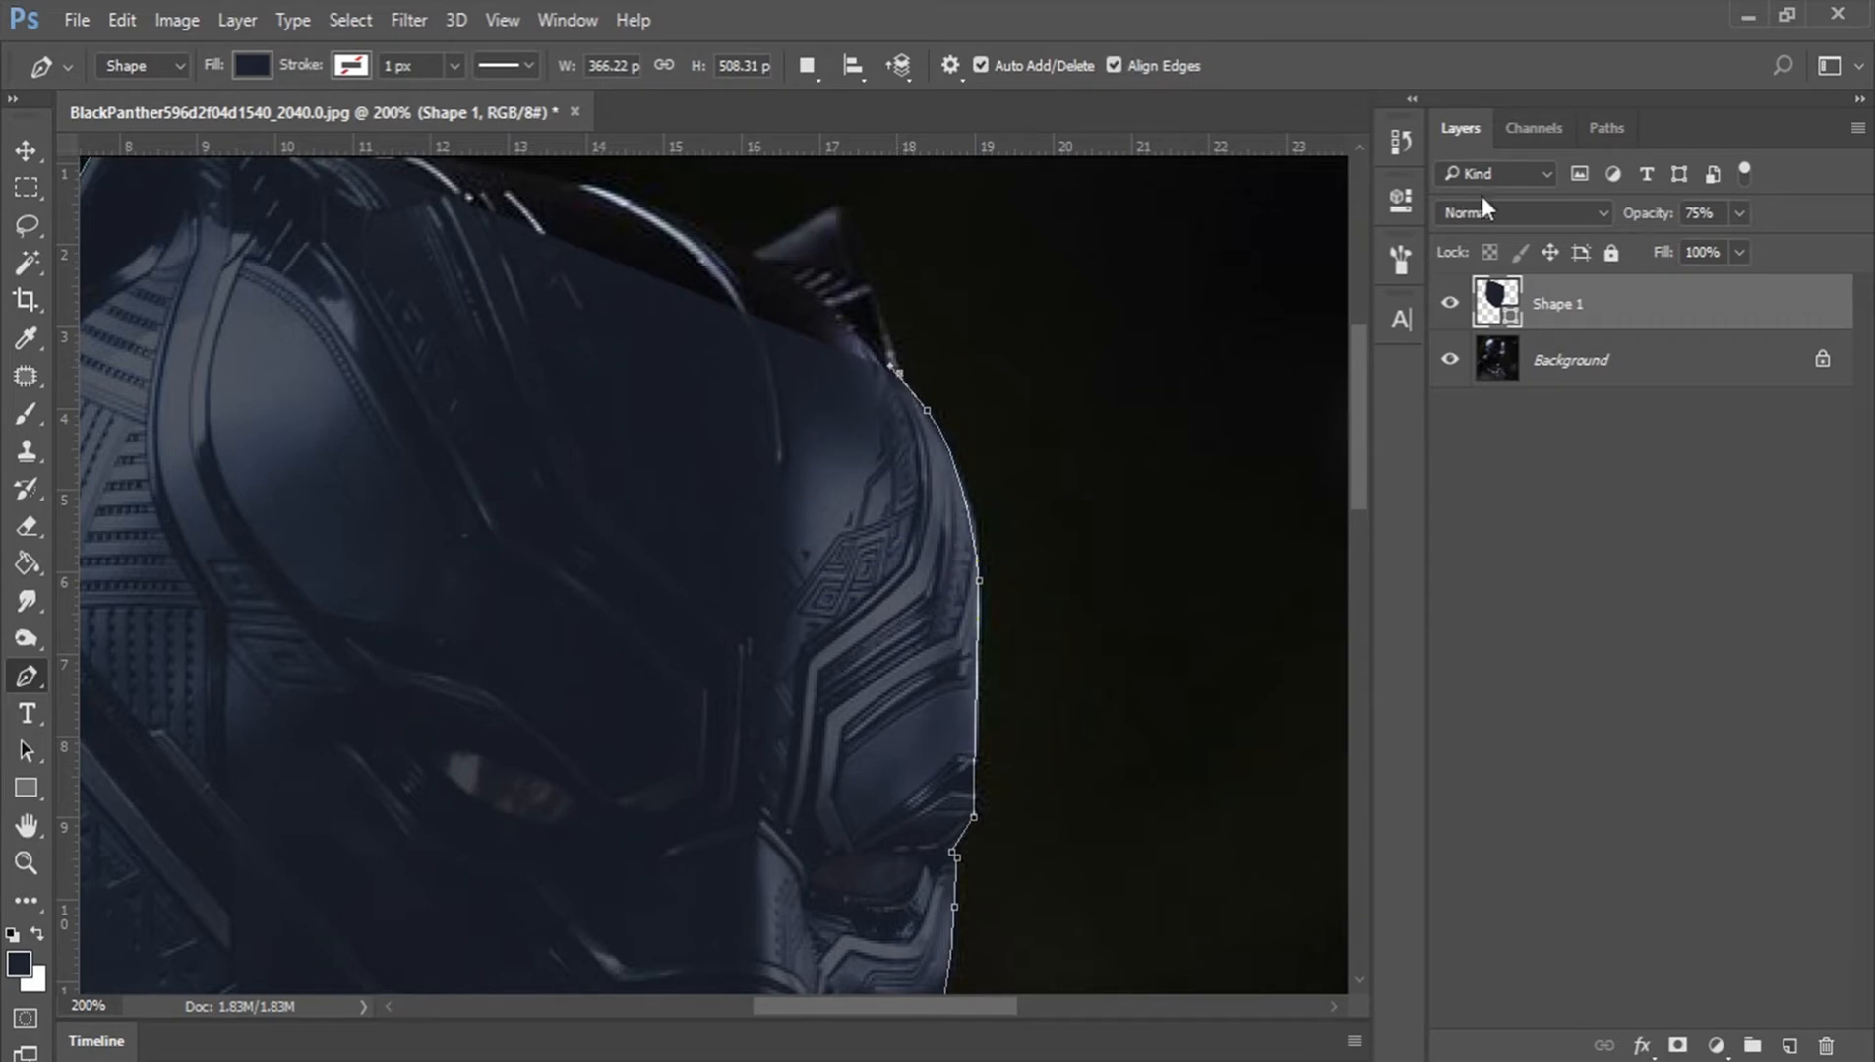
# Step: Restore the shape layer's opacity to 100% and trace the small ear's outer edge up to its tip
pyautogui.moveTo(1669, 222); pyautogui.dragTo(1777, 219)
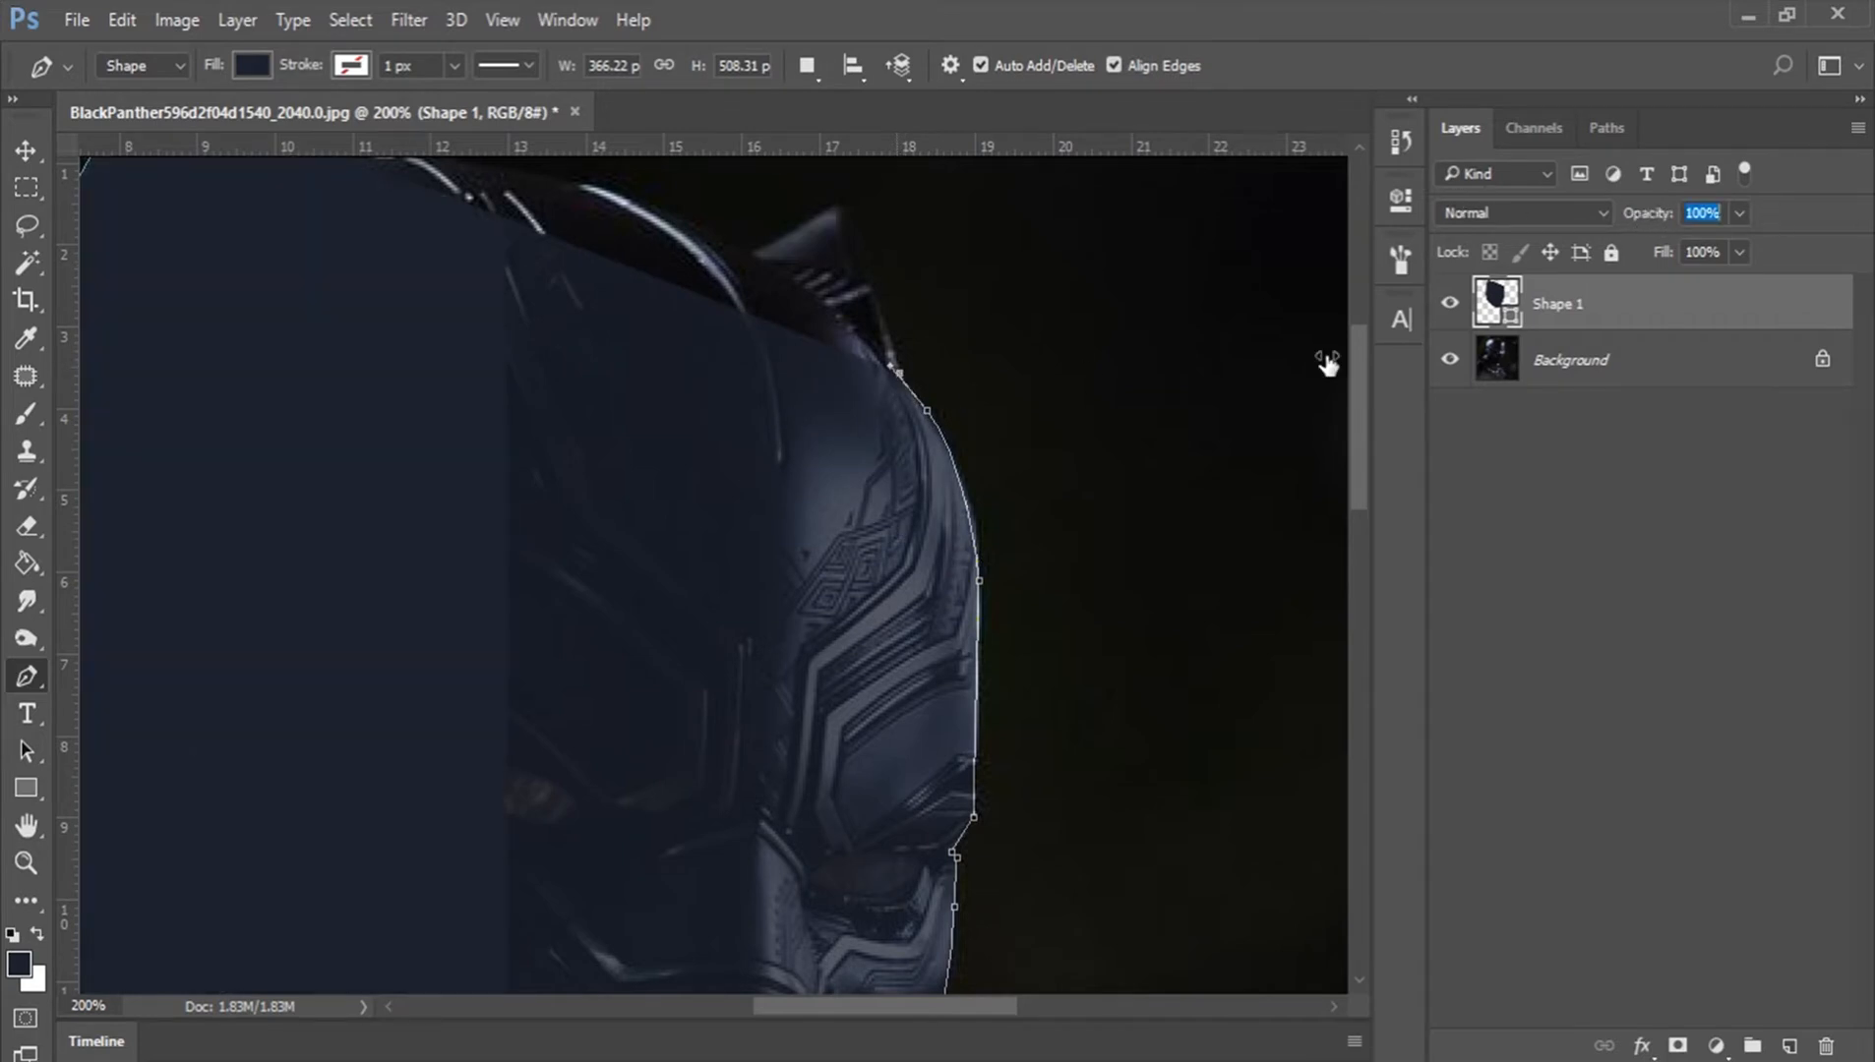
pyautogui.moveTo(826, 340); pyautogui.dragTo(850, 598)
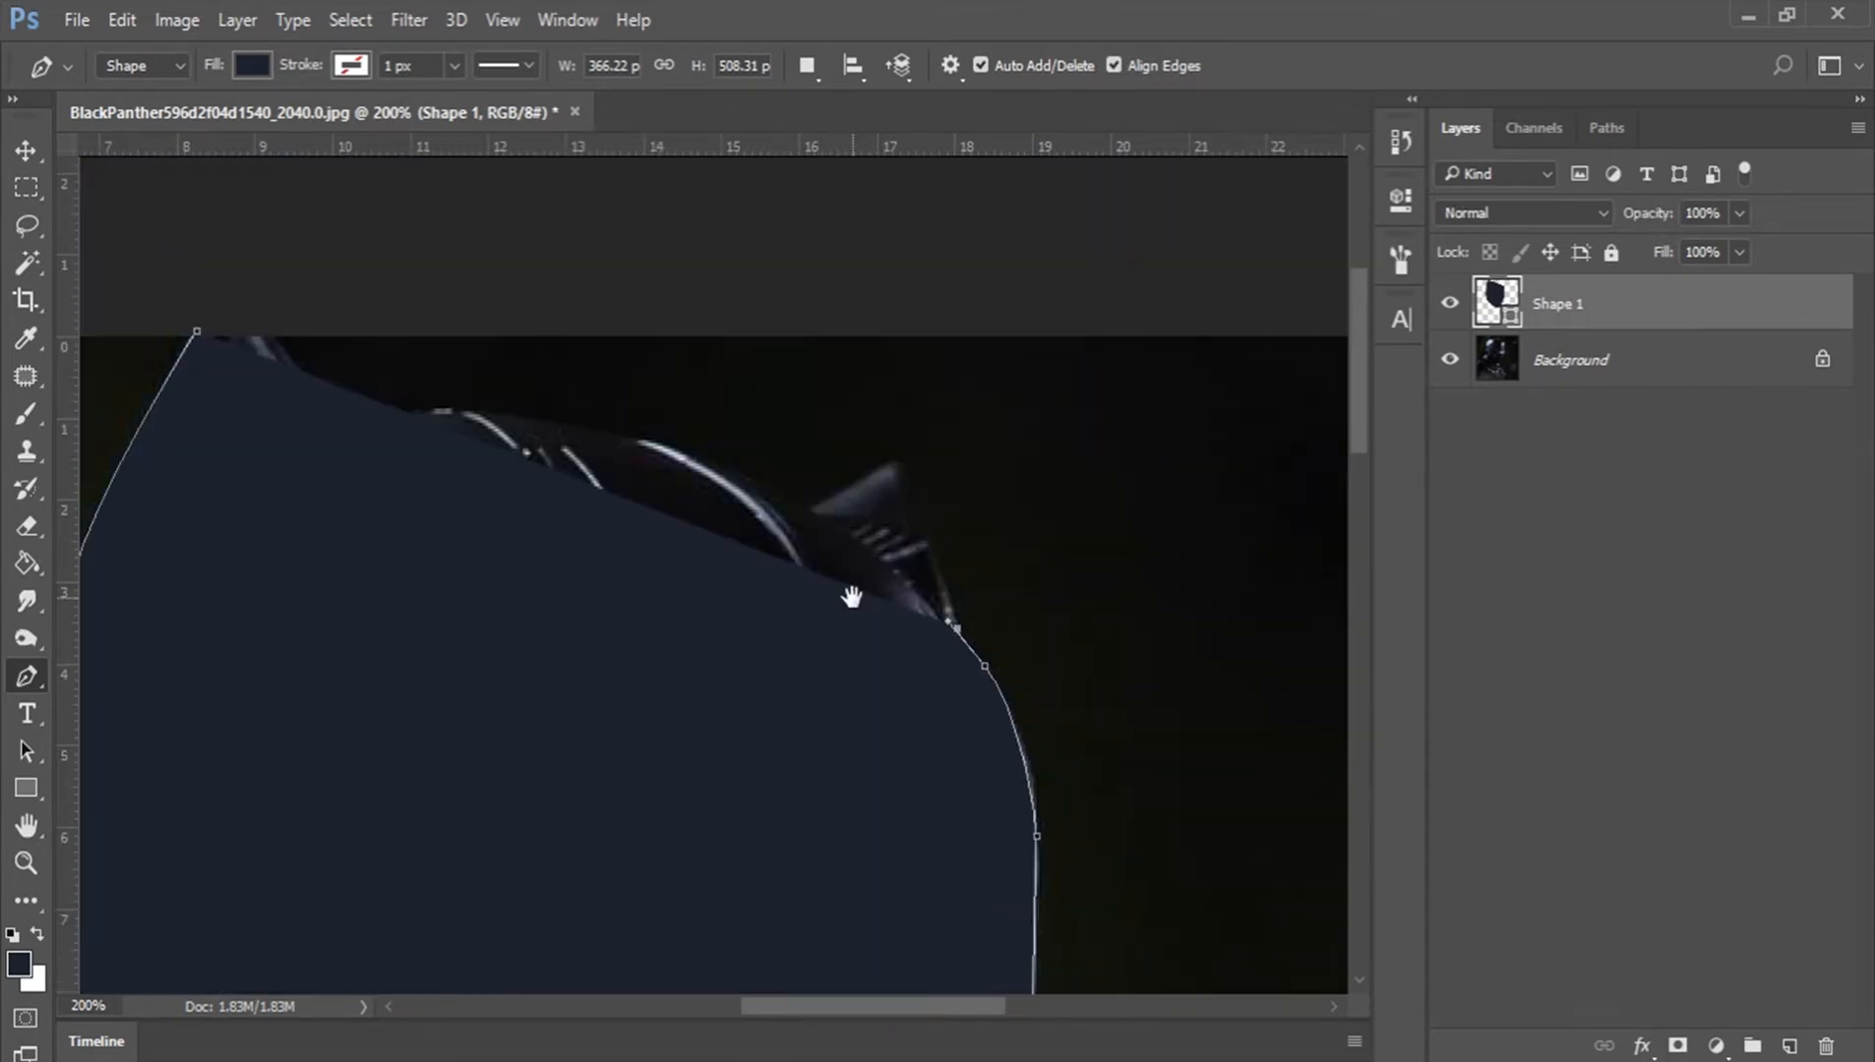
pyautogui.click(931, 557)
pyautogui.click(896, 458)
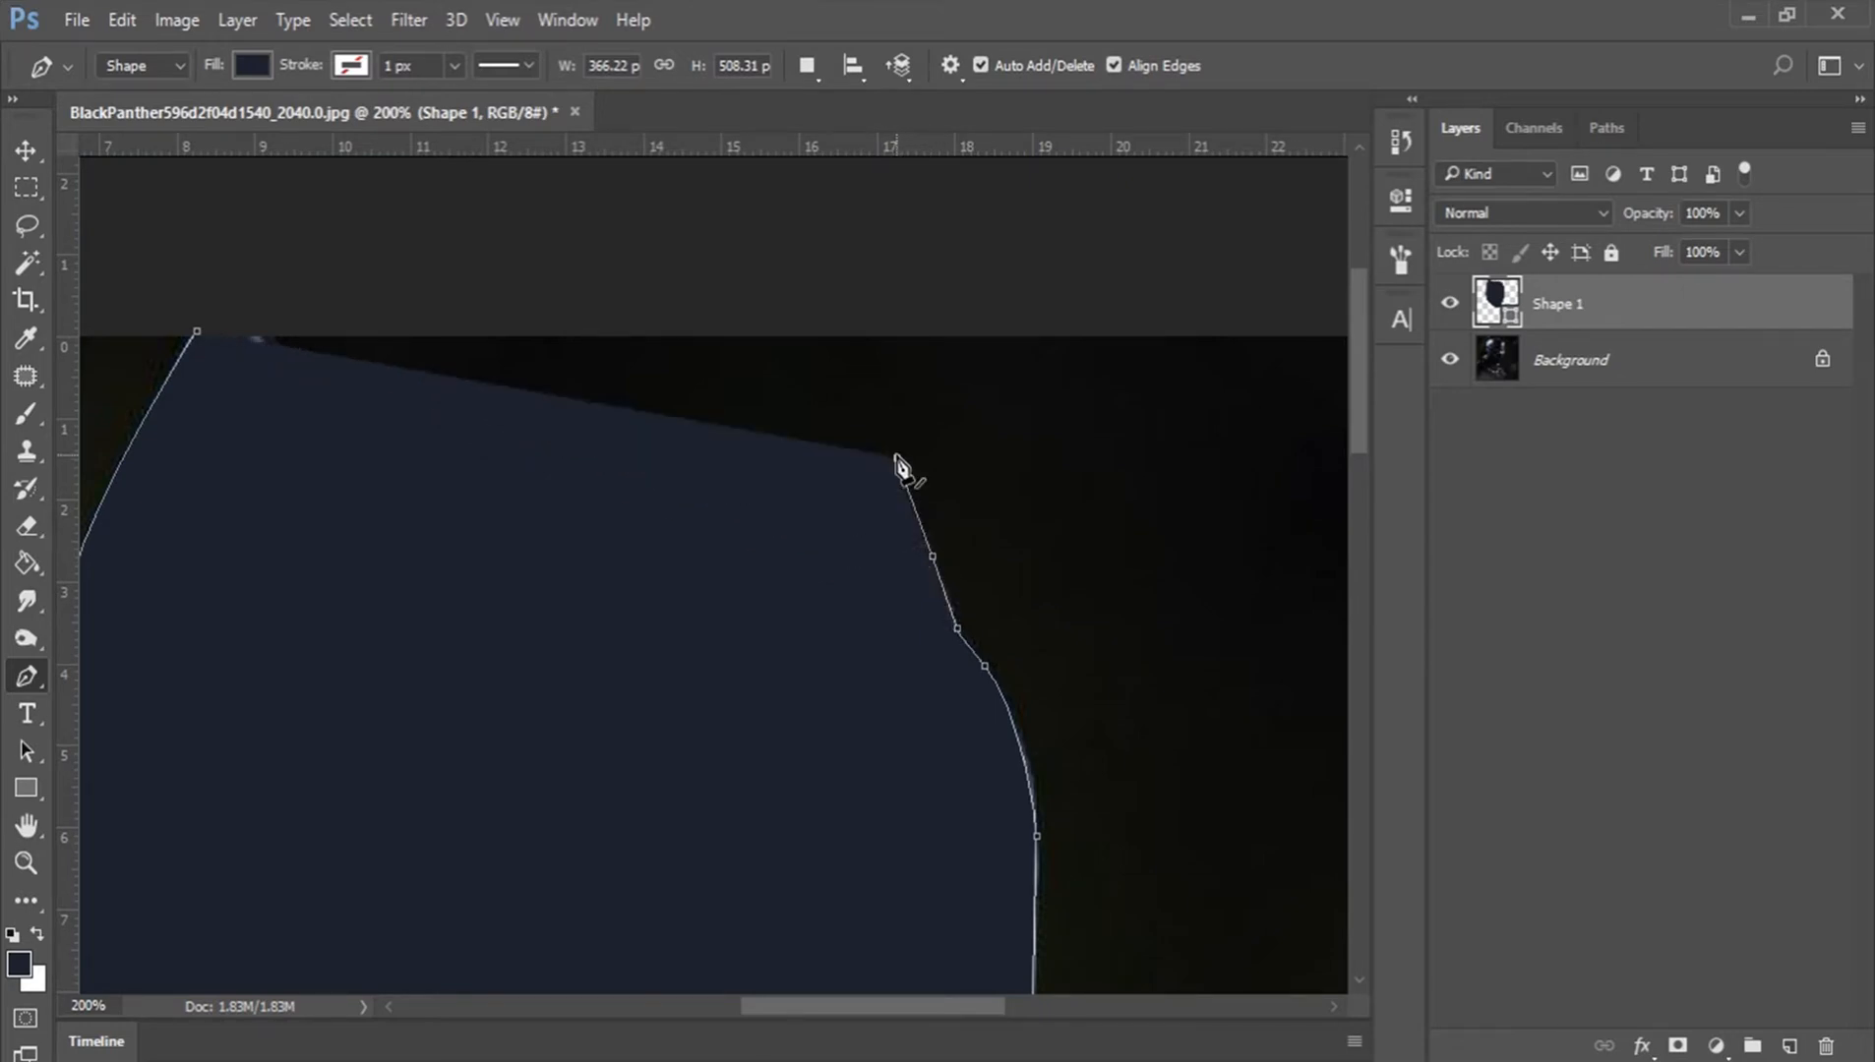
# Step: Lower the shape layer's opacity to 55% and trace the small ear's inner edge down to its base
pyautogui.click(824, 507)
pyautogui.hotkey('ctrl', 'z')
pyautogui.moveTo(1663, 216); pyautogui.dragTo(1589, 220)
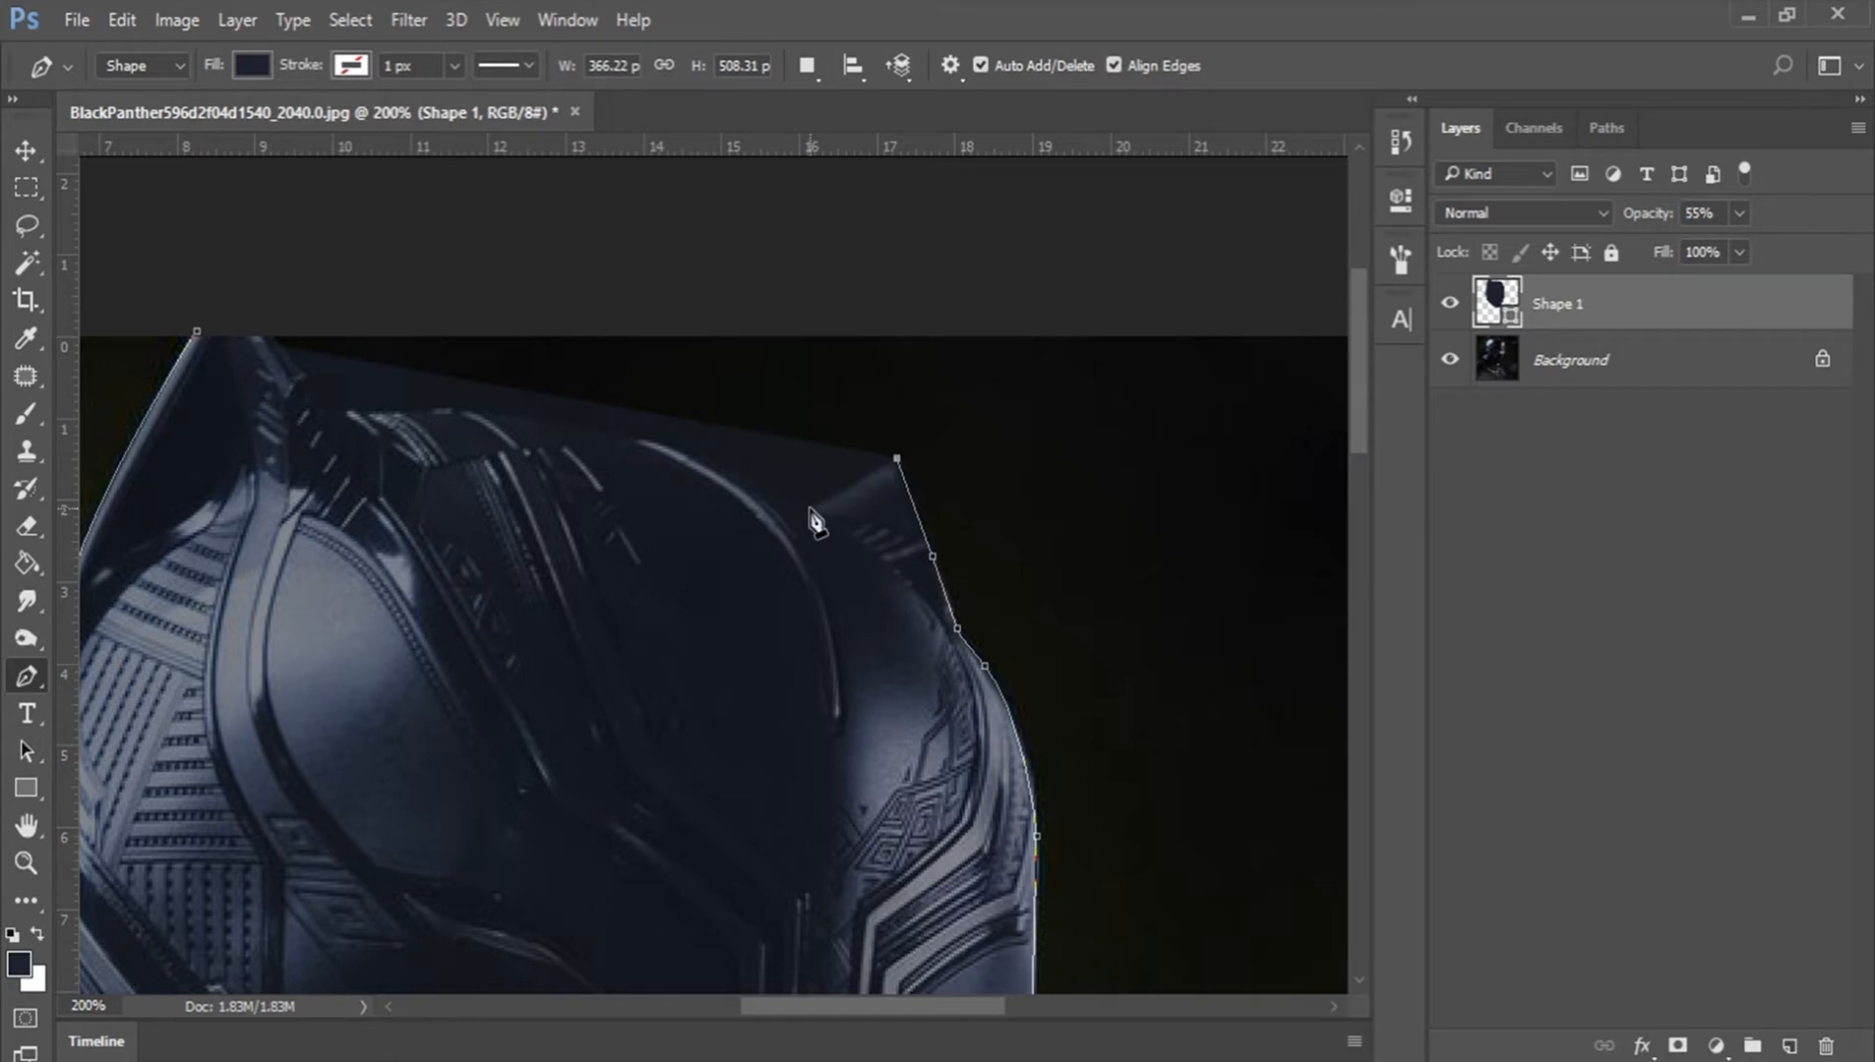
# Step: Trace the outline across the top of the head and up the large ear's inner edge, and finish the path
pyautogui.moveTo(613, 518); pyautogui.dragTo(900, 649)
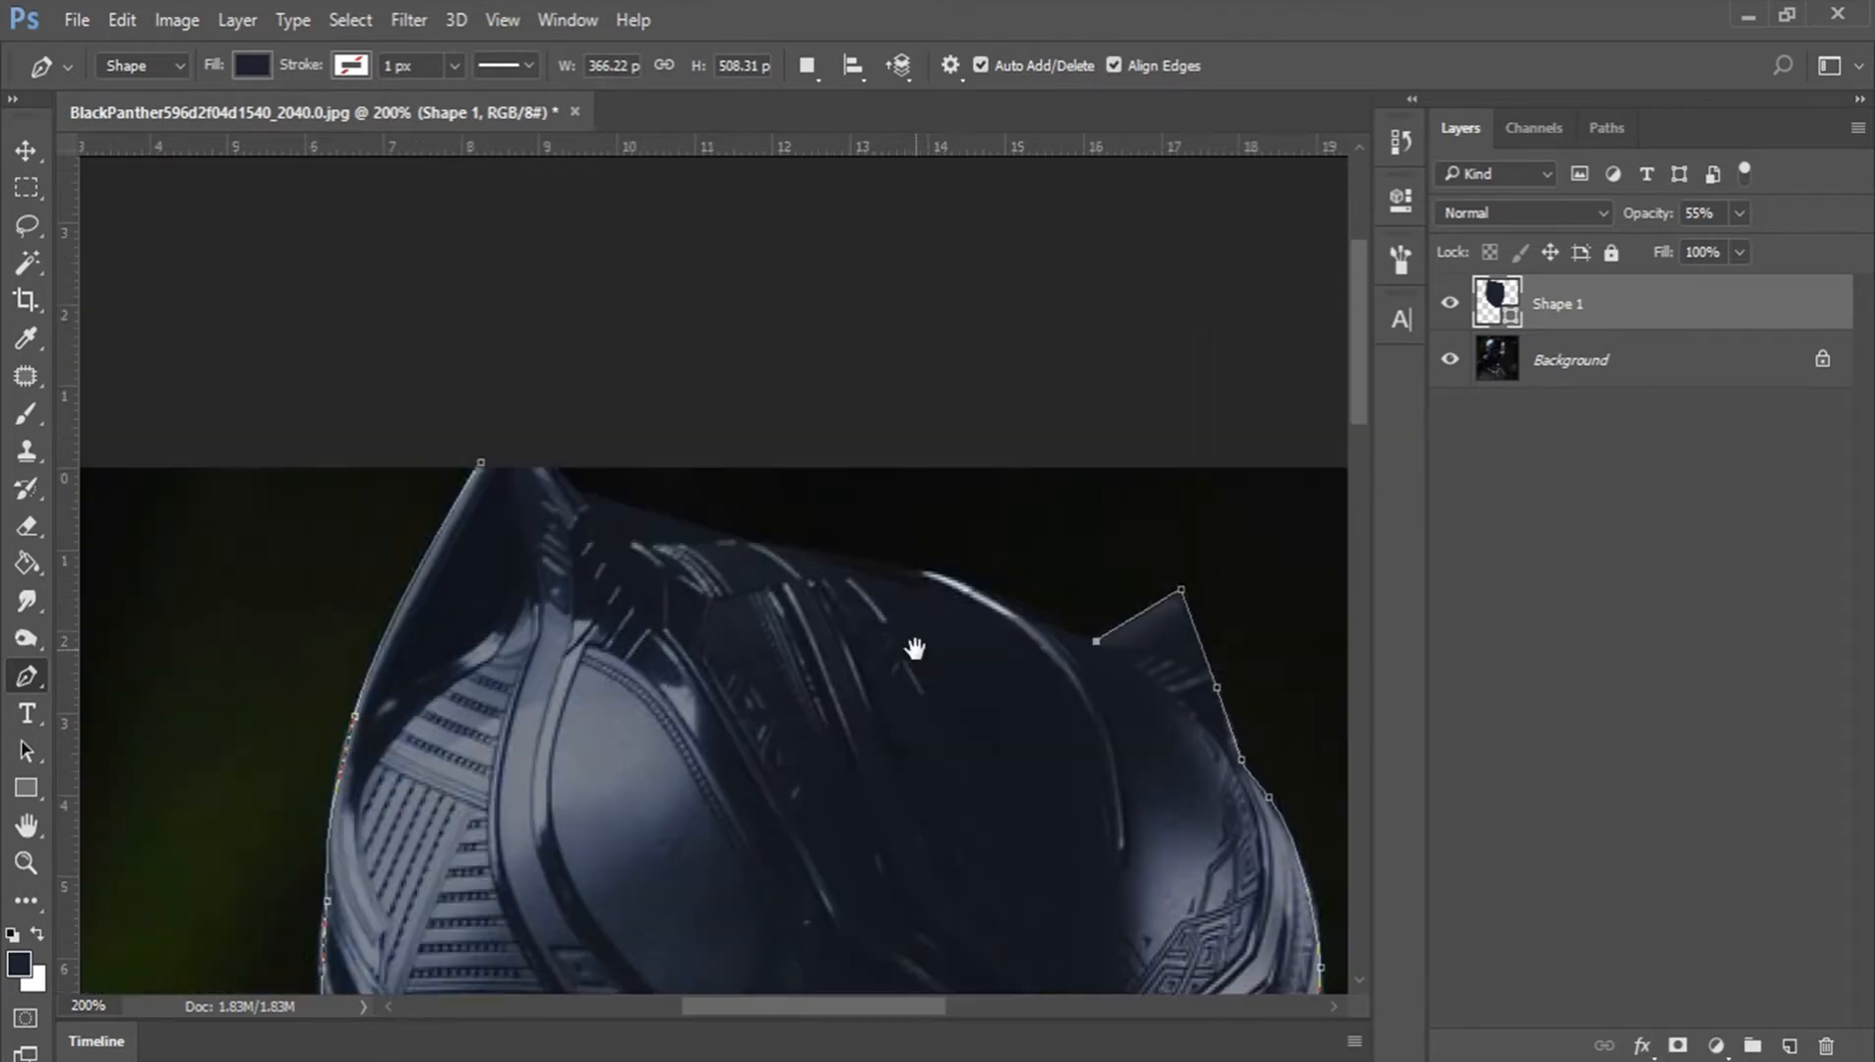
pyautogui.click(959, 583)
pyautogui.moveTo(959, 583); pyautogui.dragTo(930, 573)
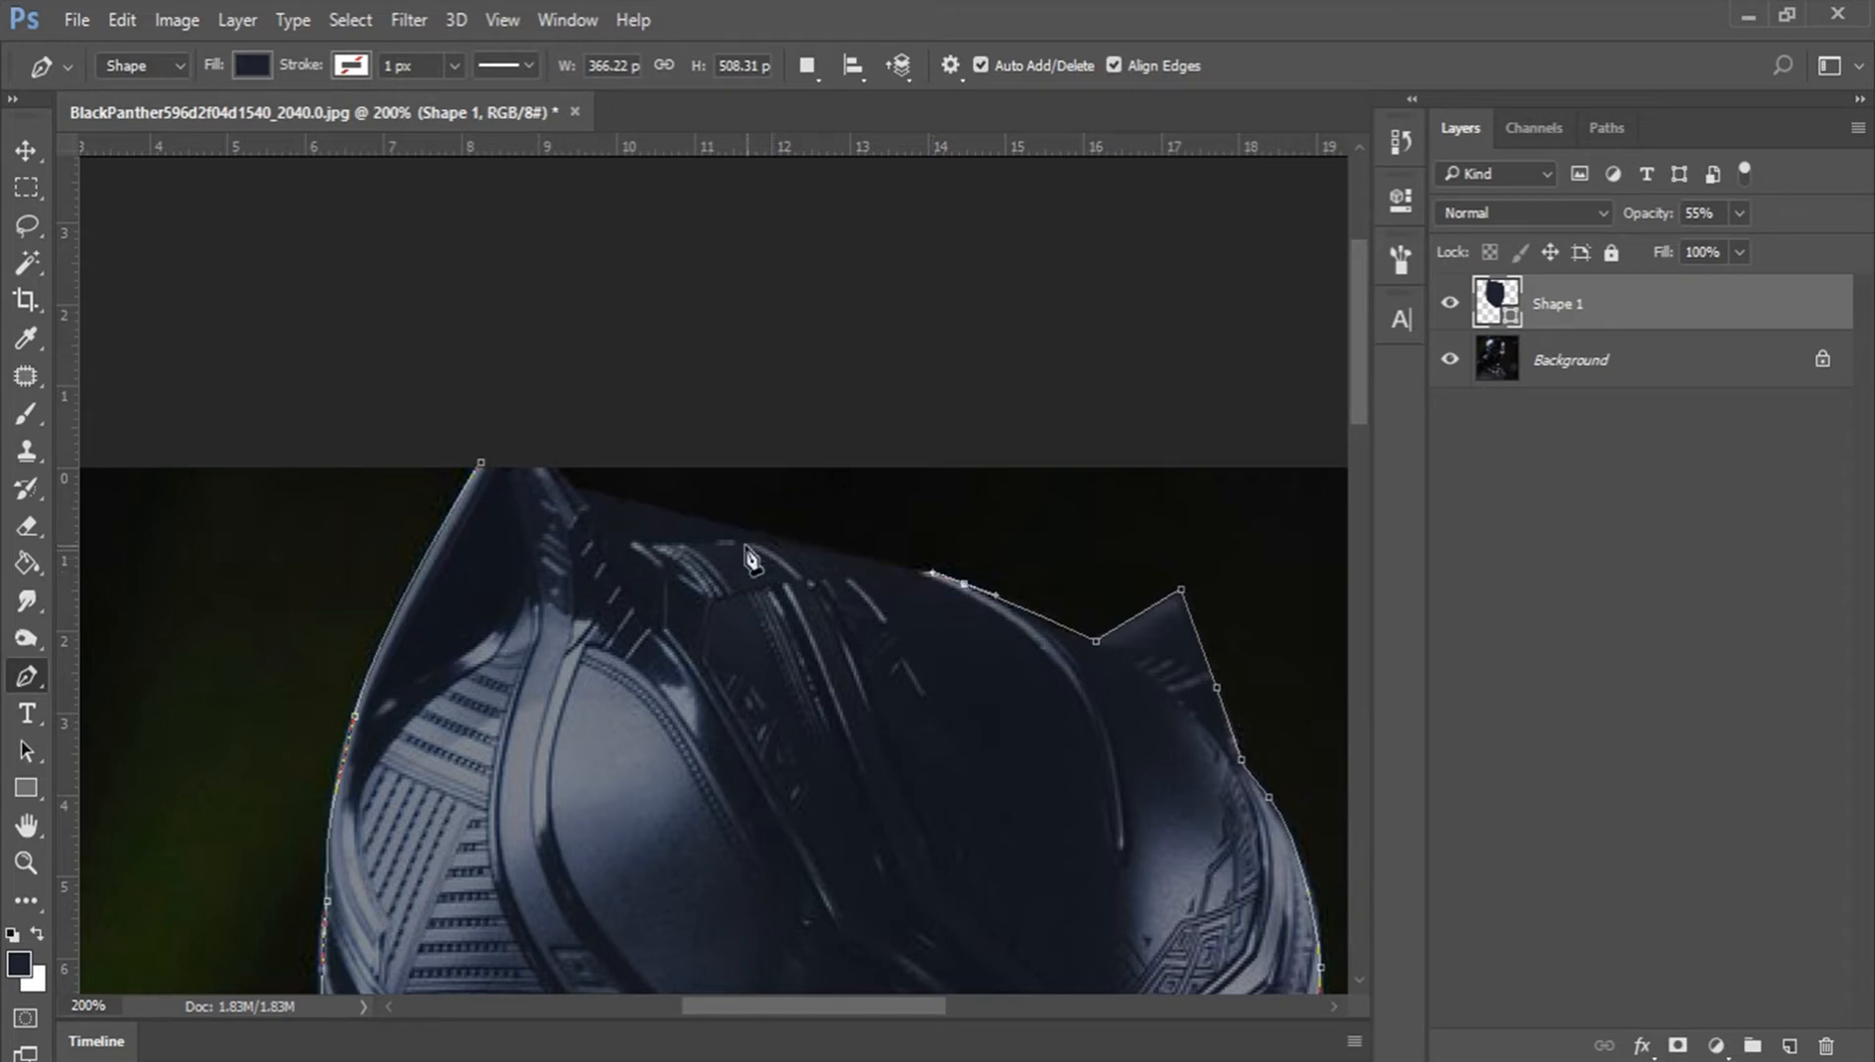
pyautogui.click(632, 543)
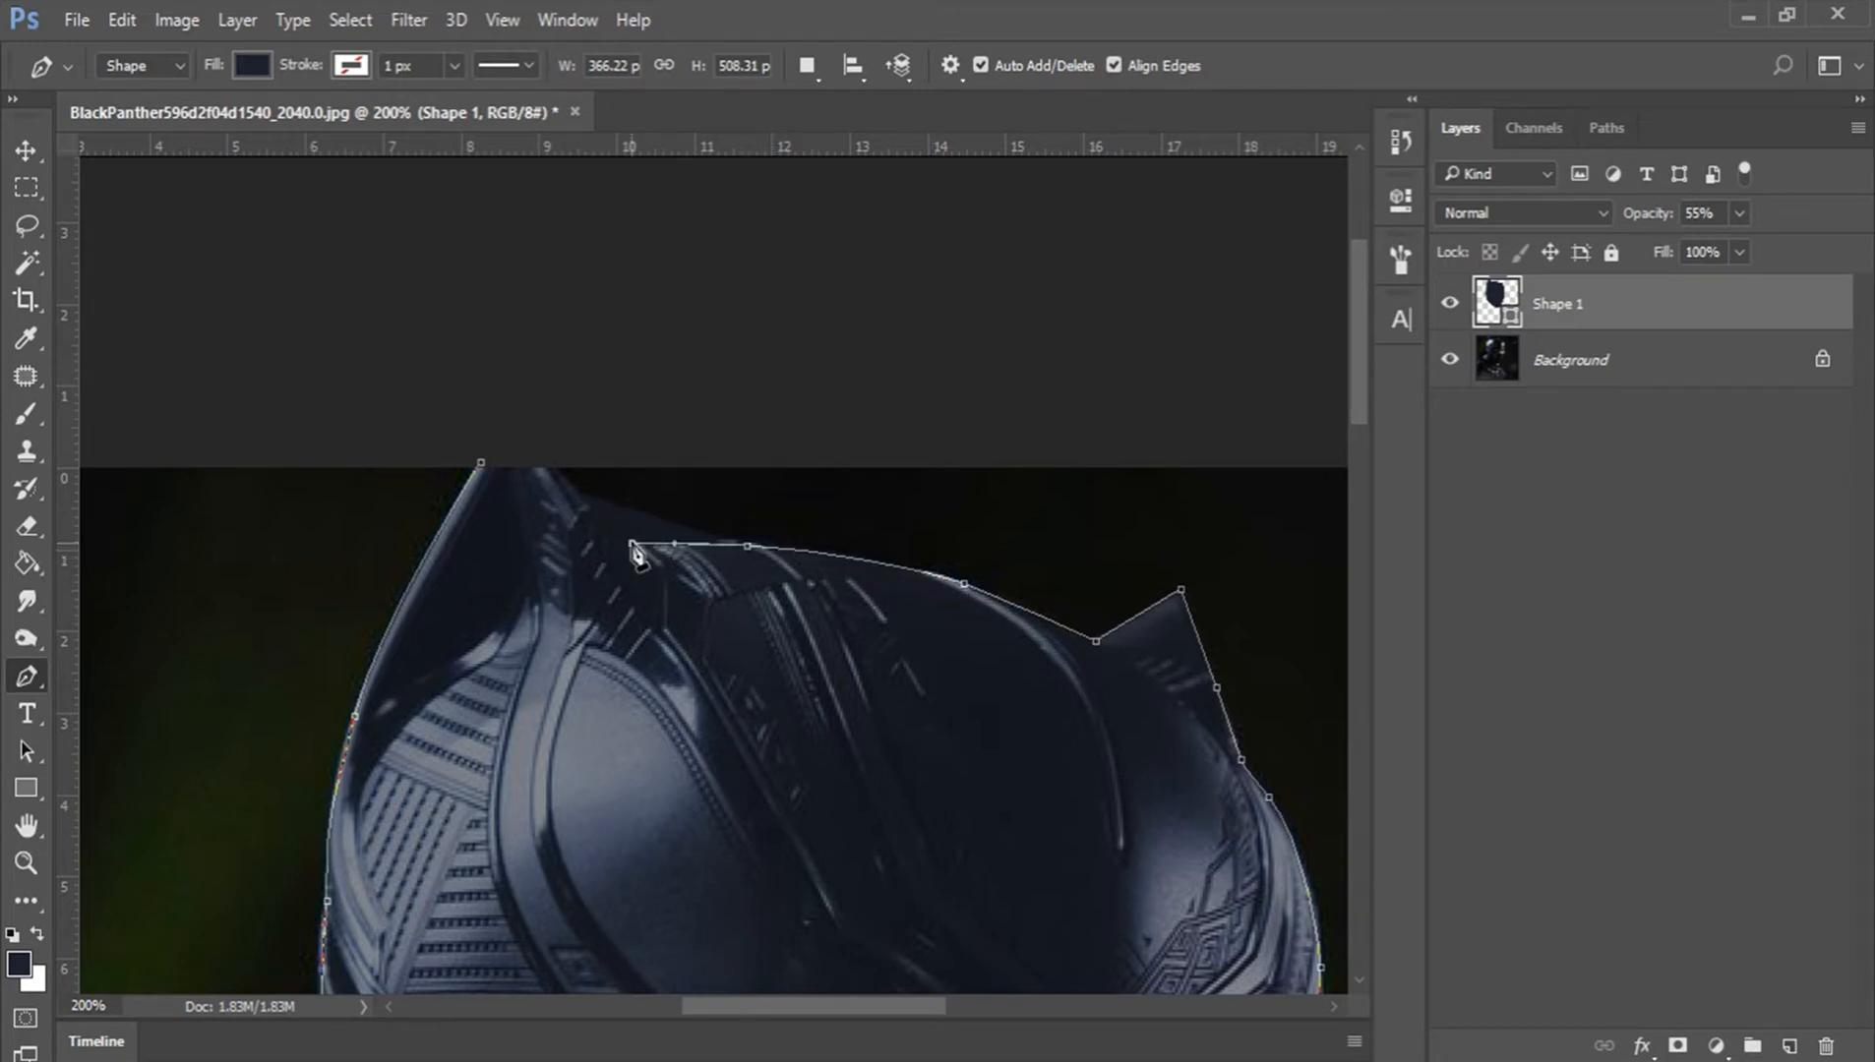
pyautogui.click(552, 463)
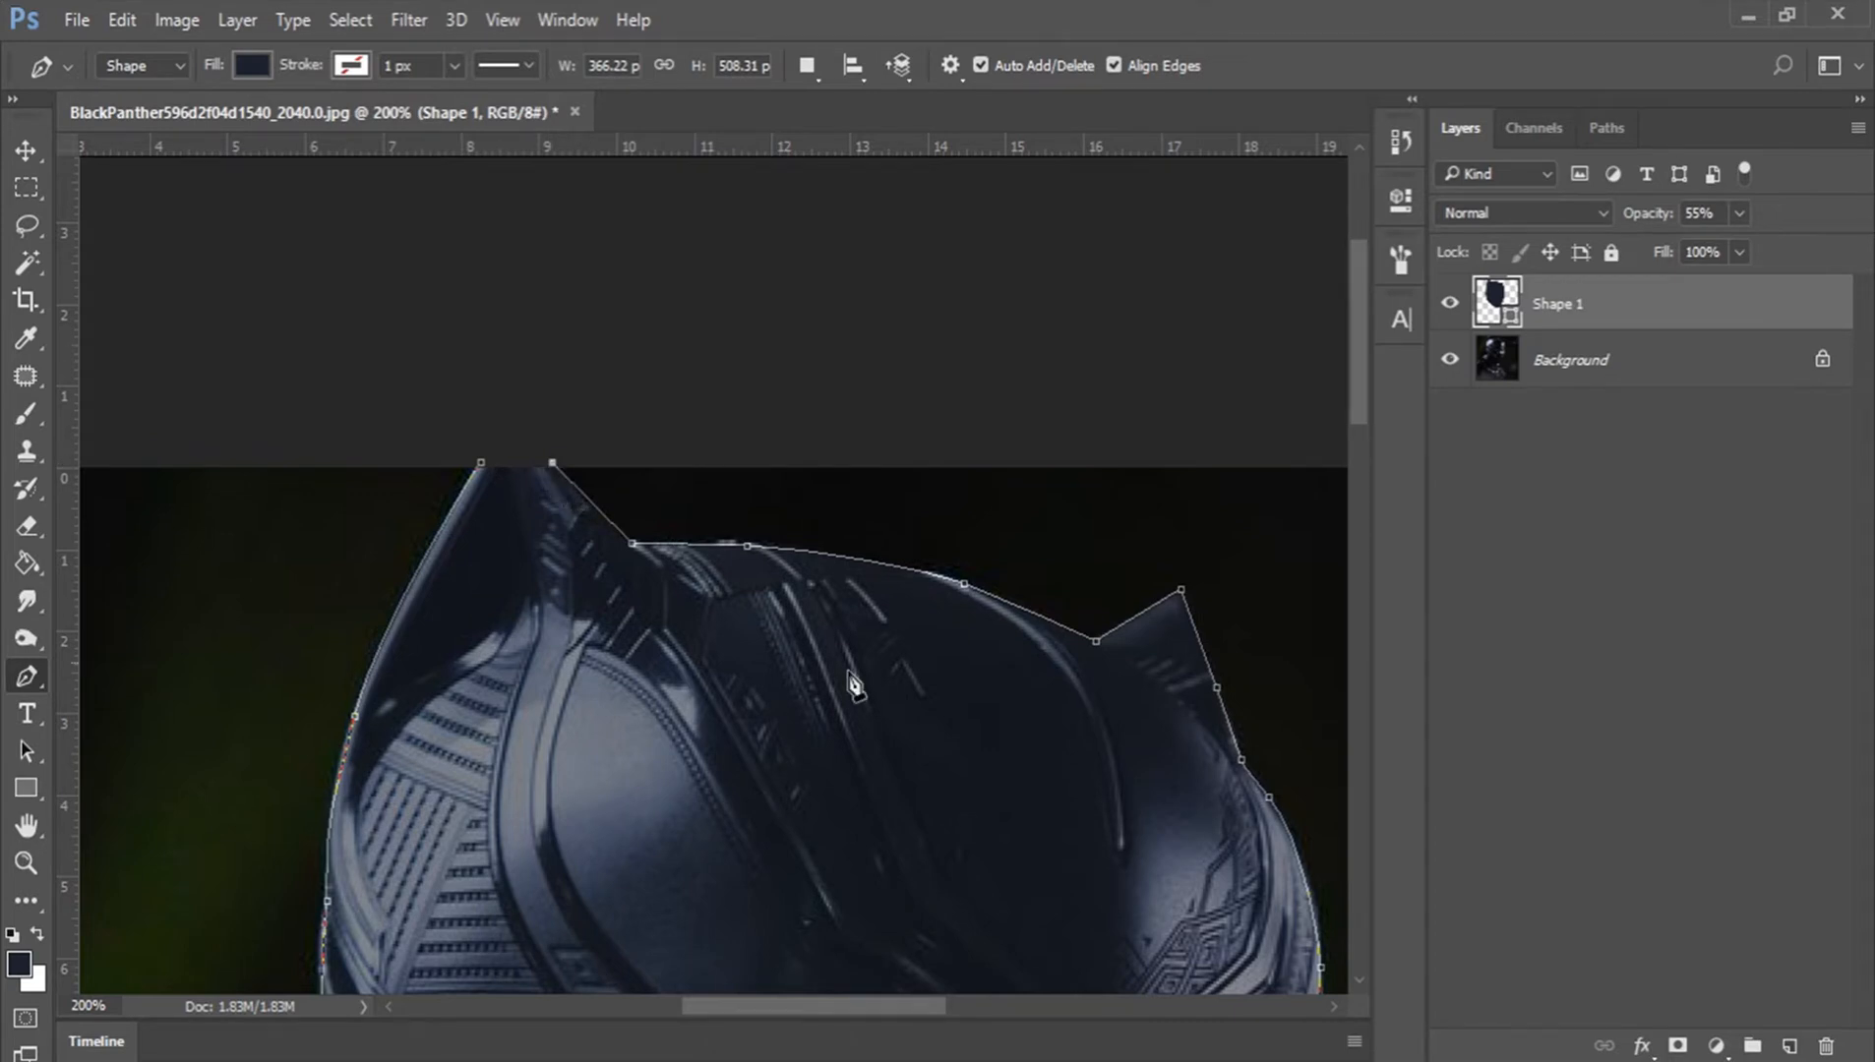
pyautogui.moveTo(907, 694); pyautogui.dragTo(711, 447)
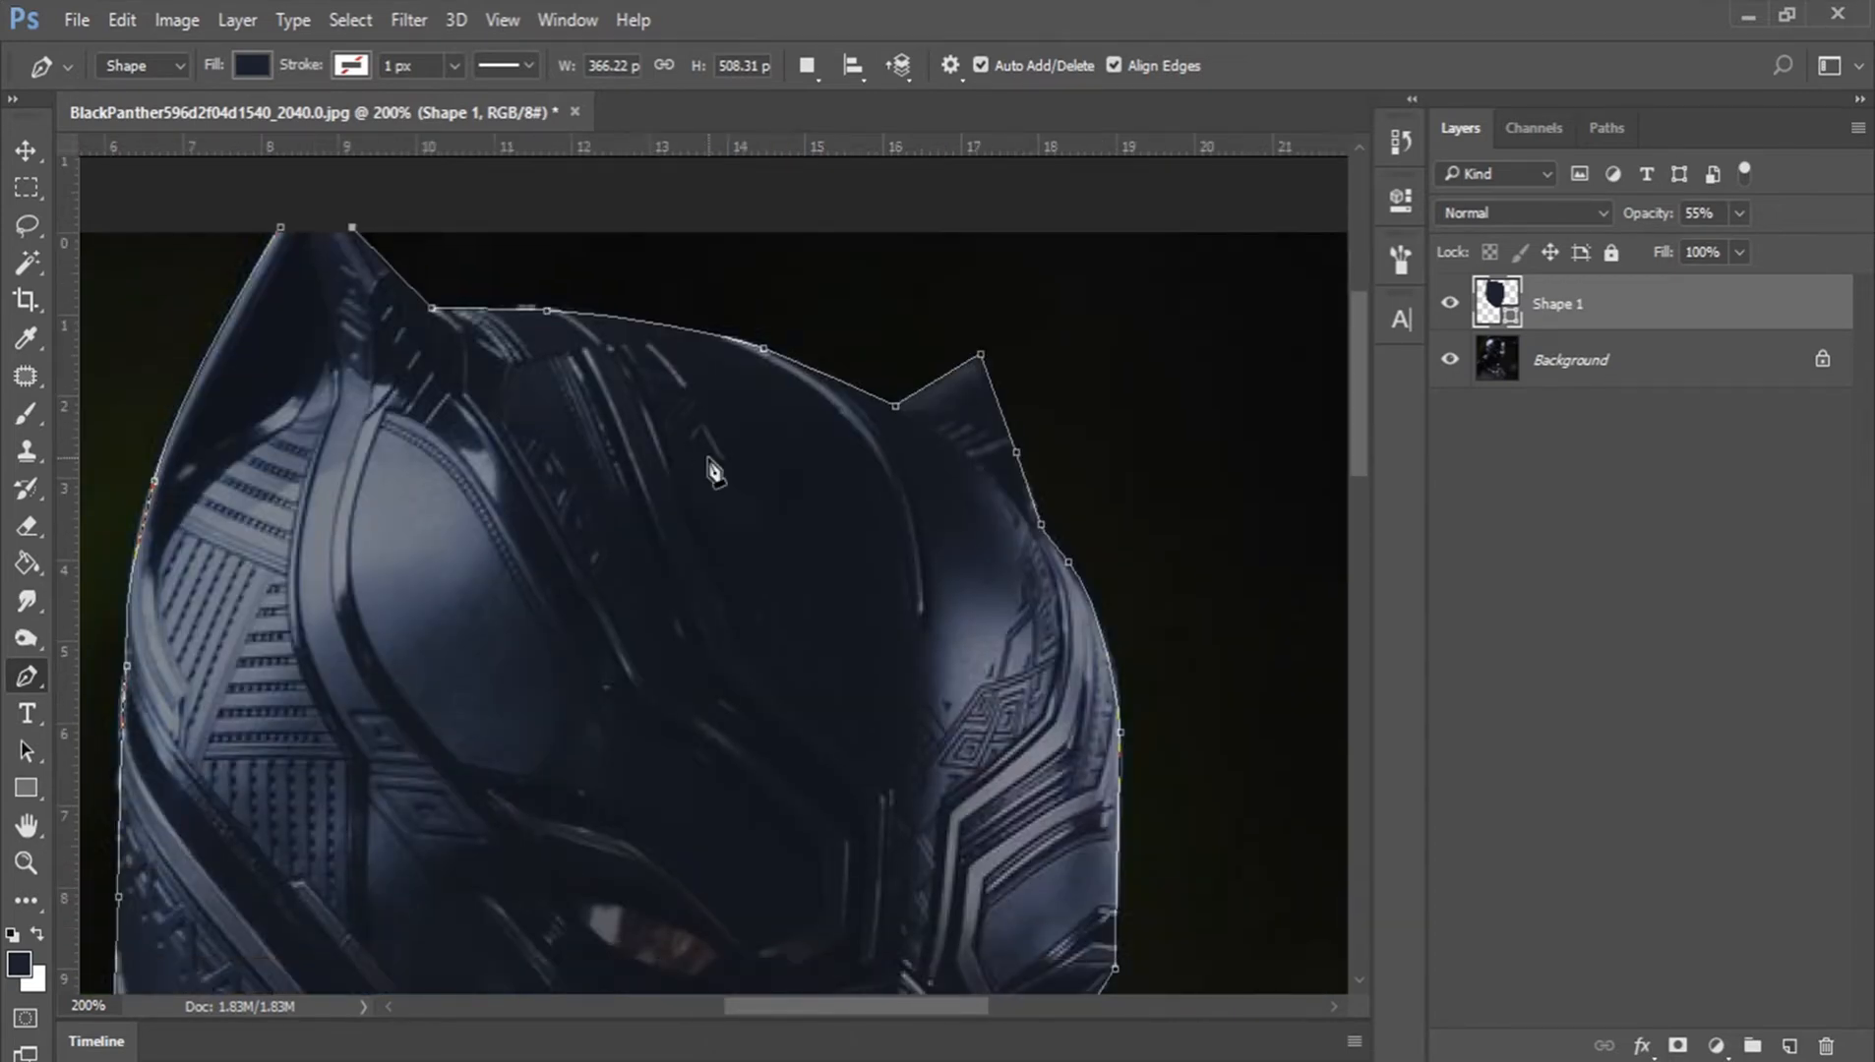
pyautogui.press('Return')
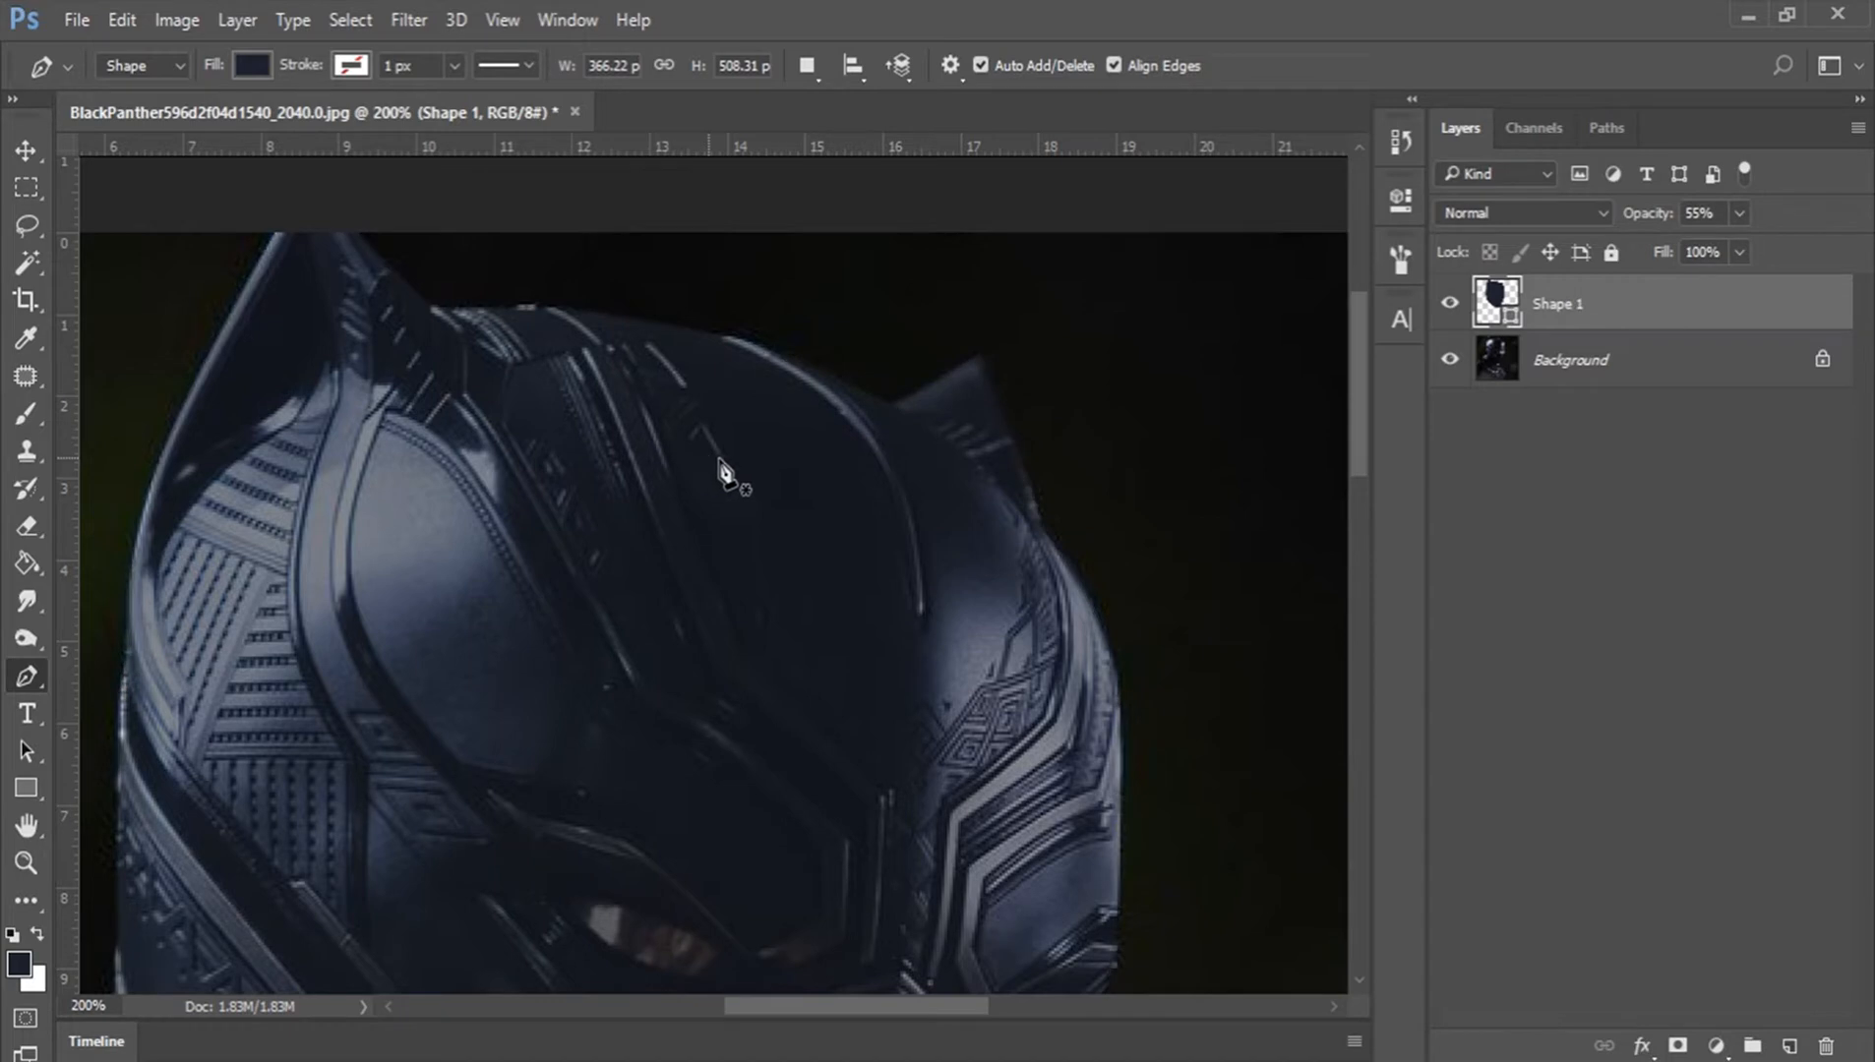
# Step: Rename the mask's shape layer as HEAD
pyautogui.doubleClick(1557, 307)
pyautogui.click(1567, 439)
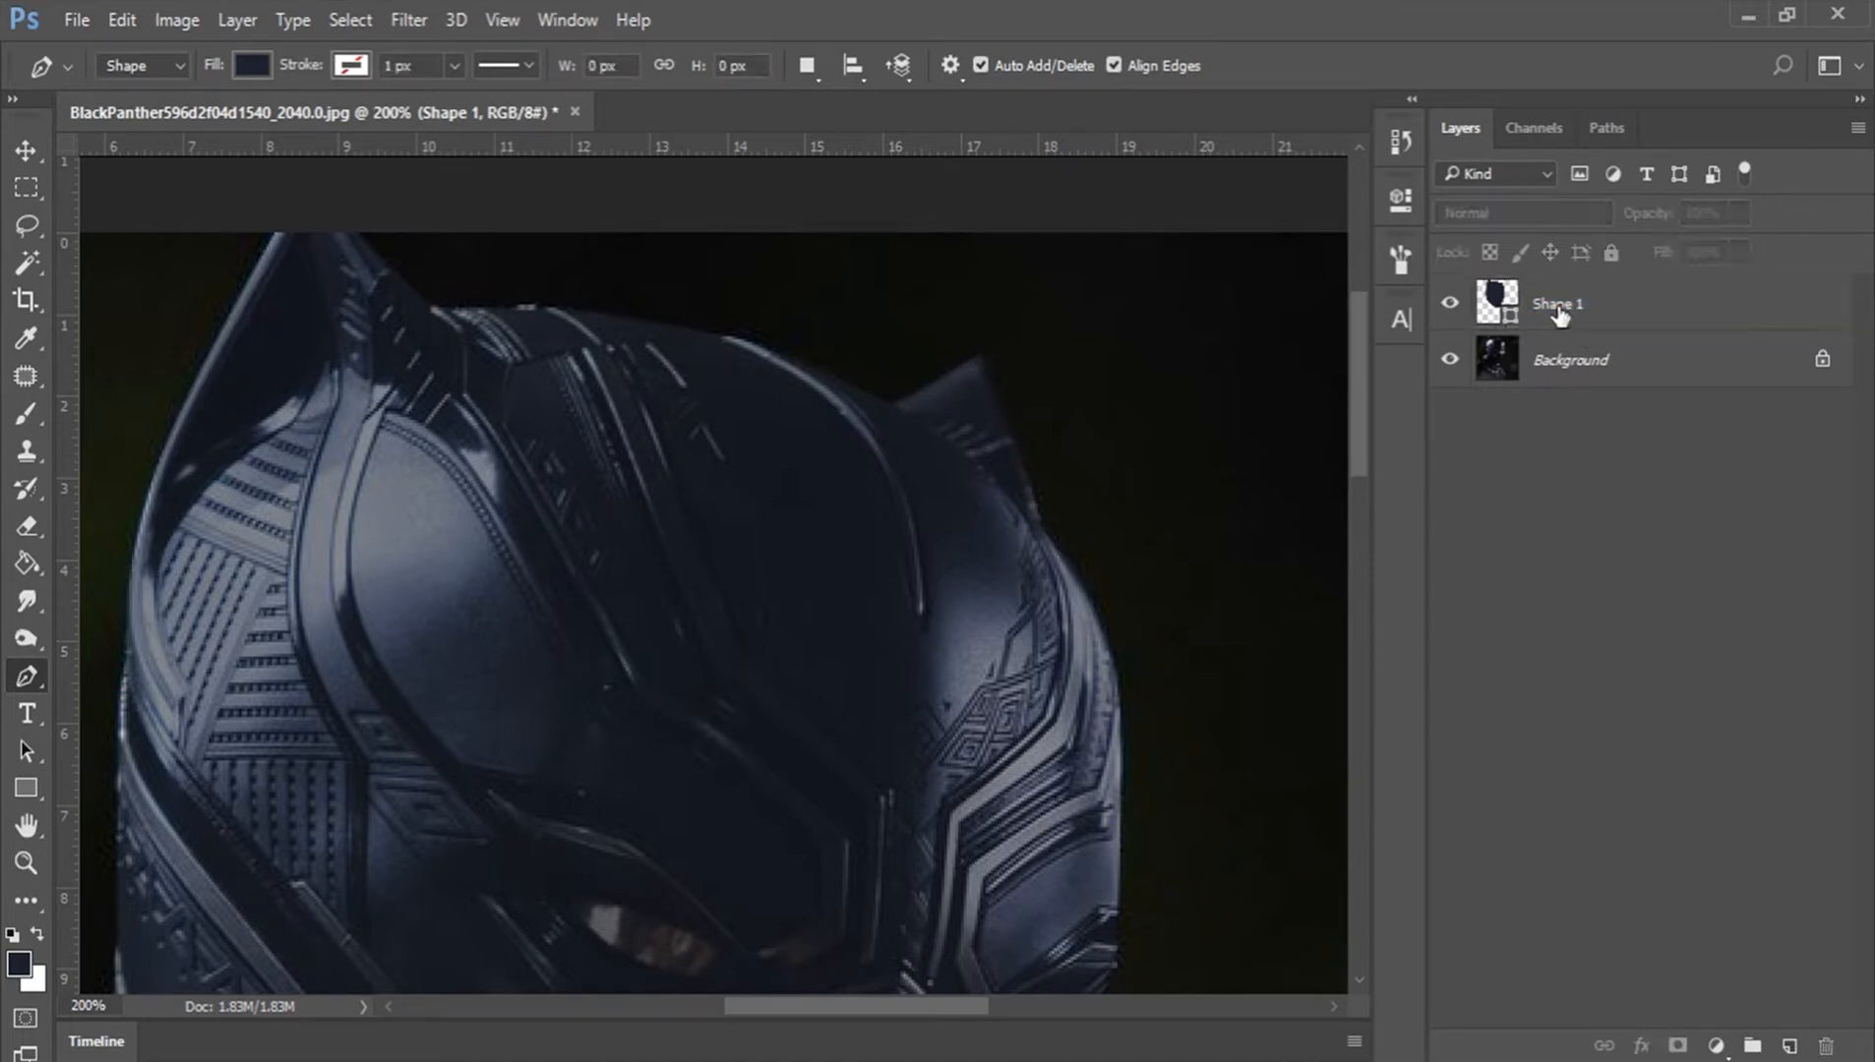
pyautogui.doubleClick(1559, 306)
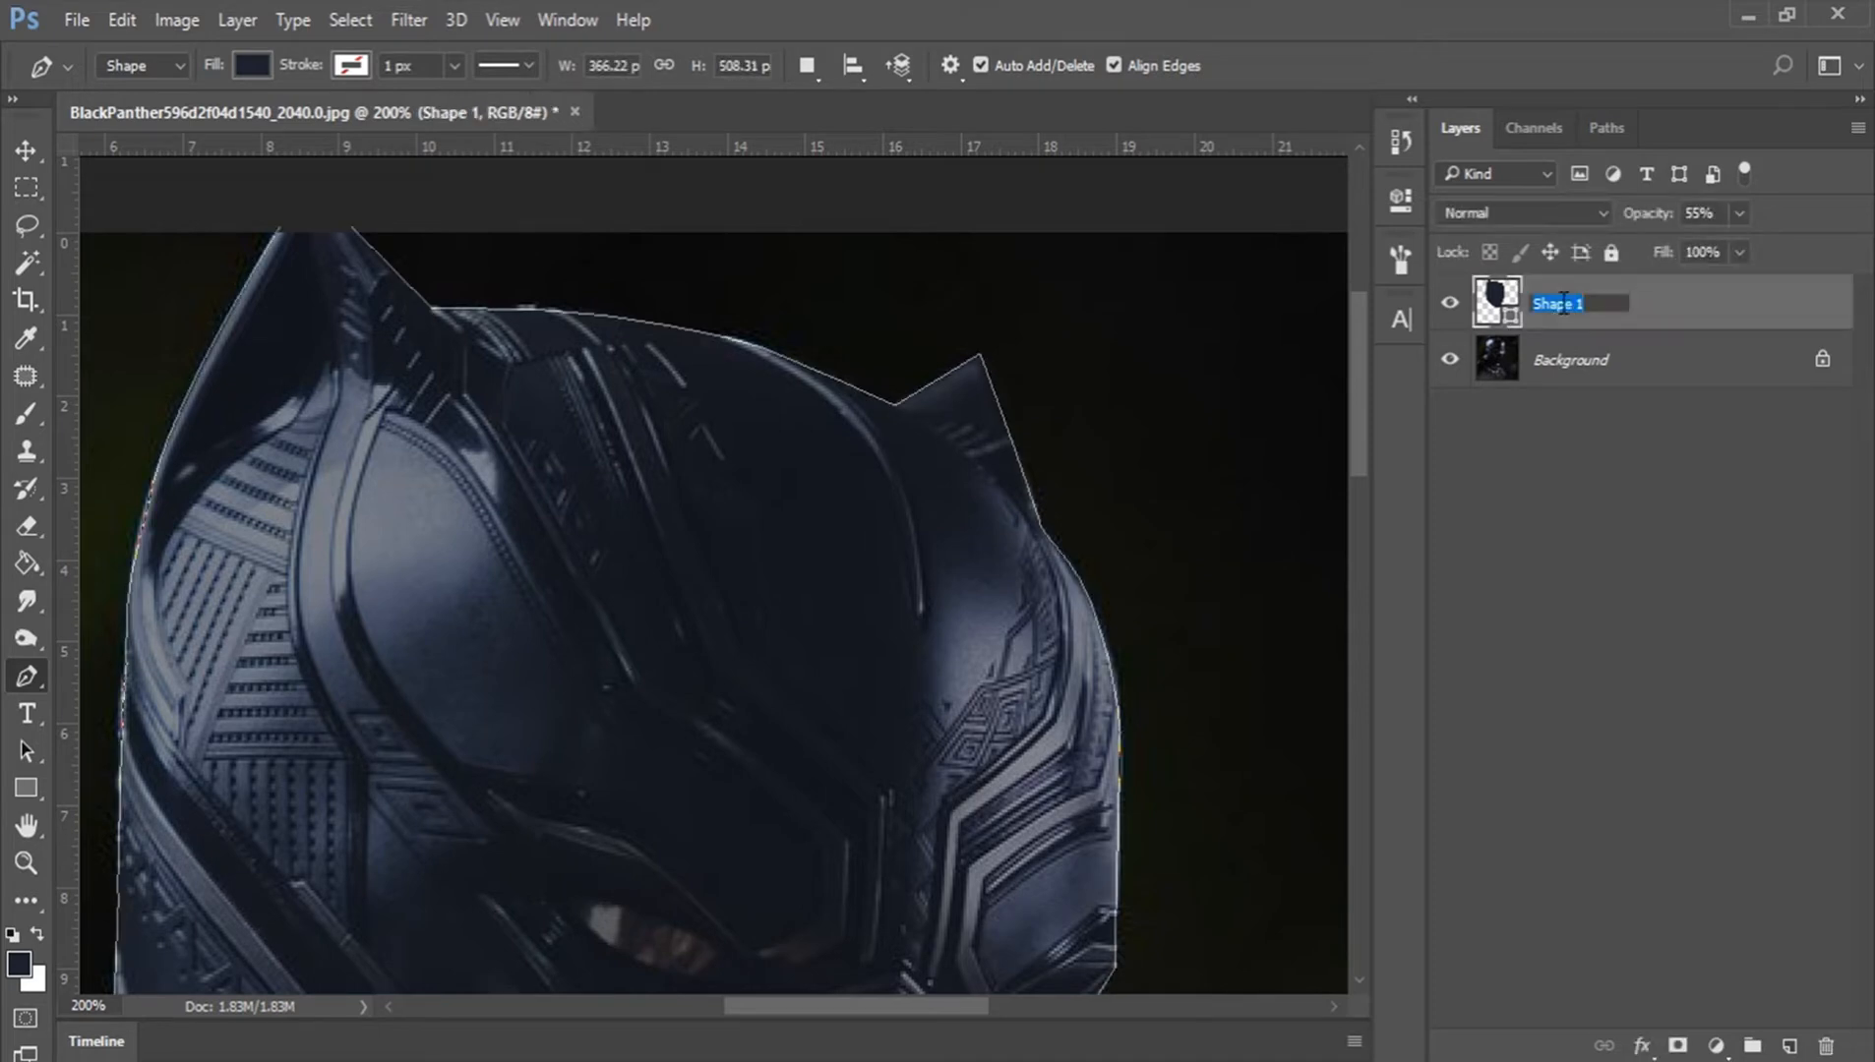
pyautogui.write('HEAD')
pyautogui.press('Return')
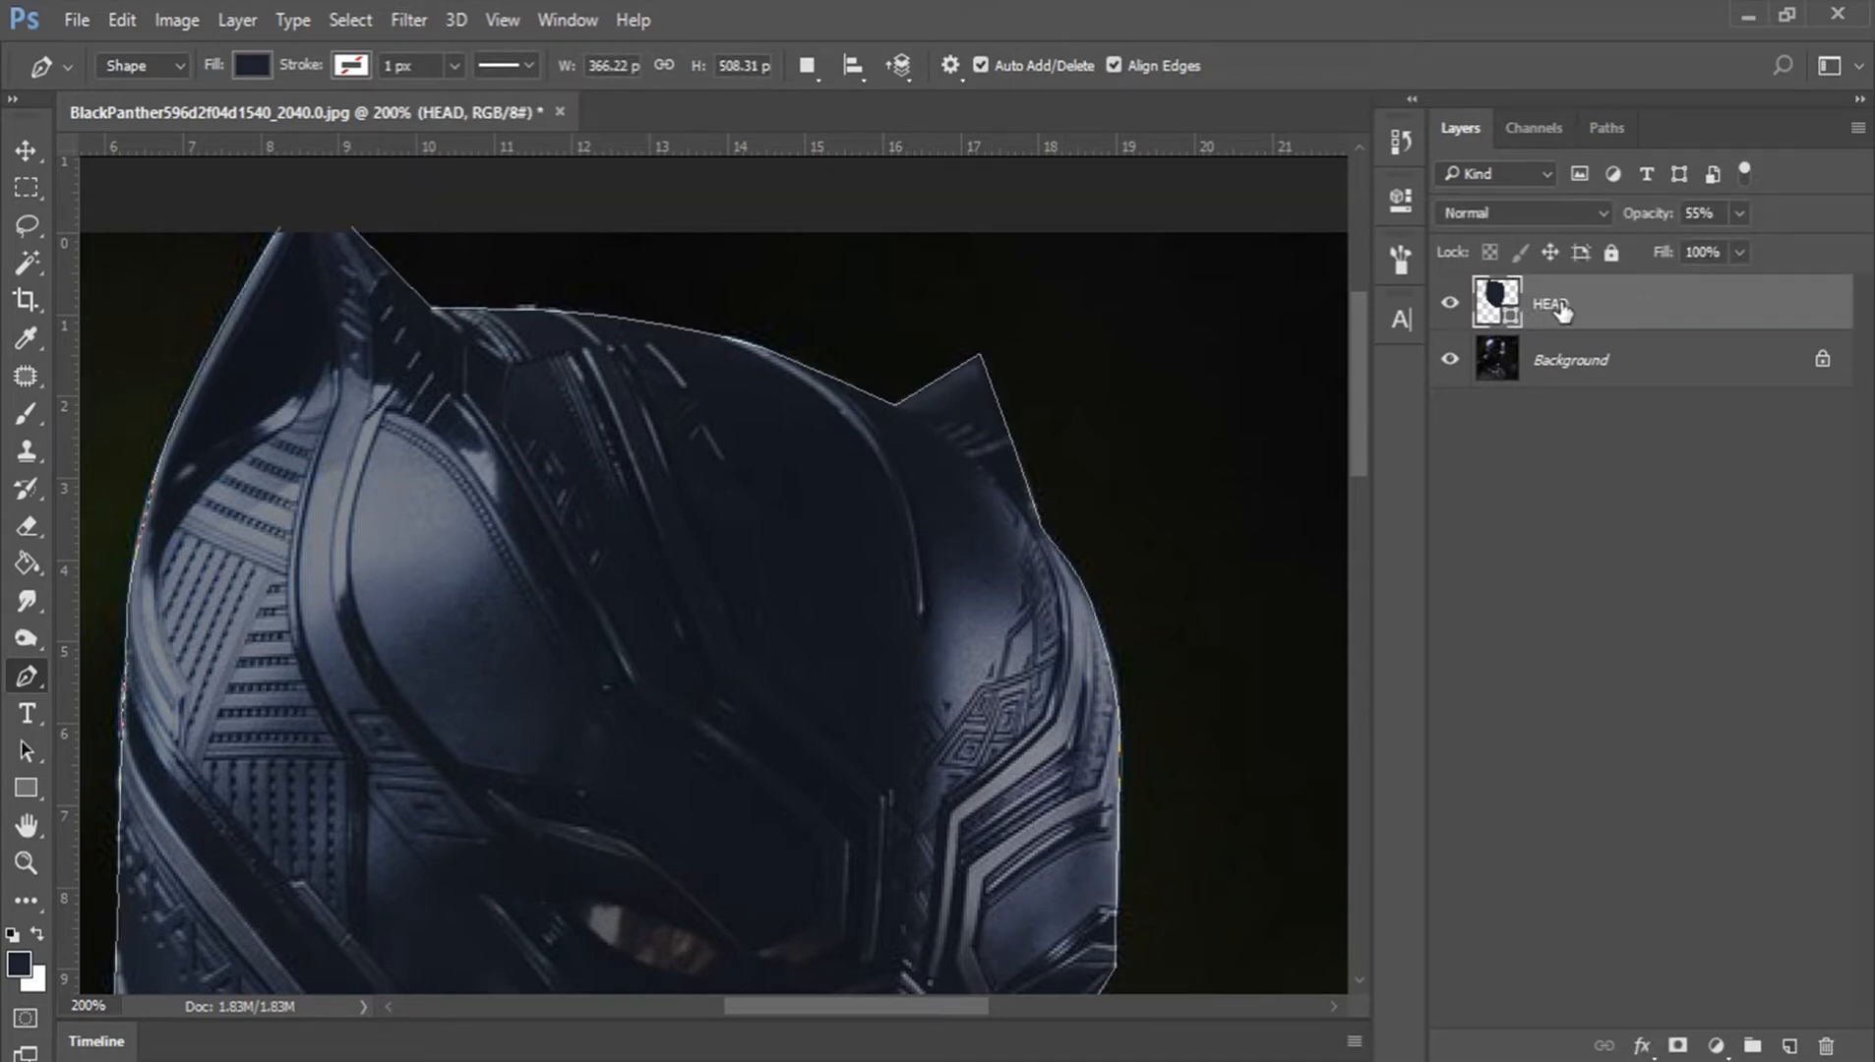
# Step: Hide the HEAD layer and sample the foreground colour from the dark diagonal band on the side of the mask
pyautogui.press('z')
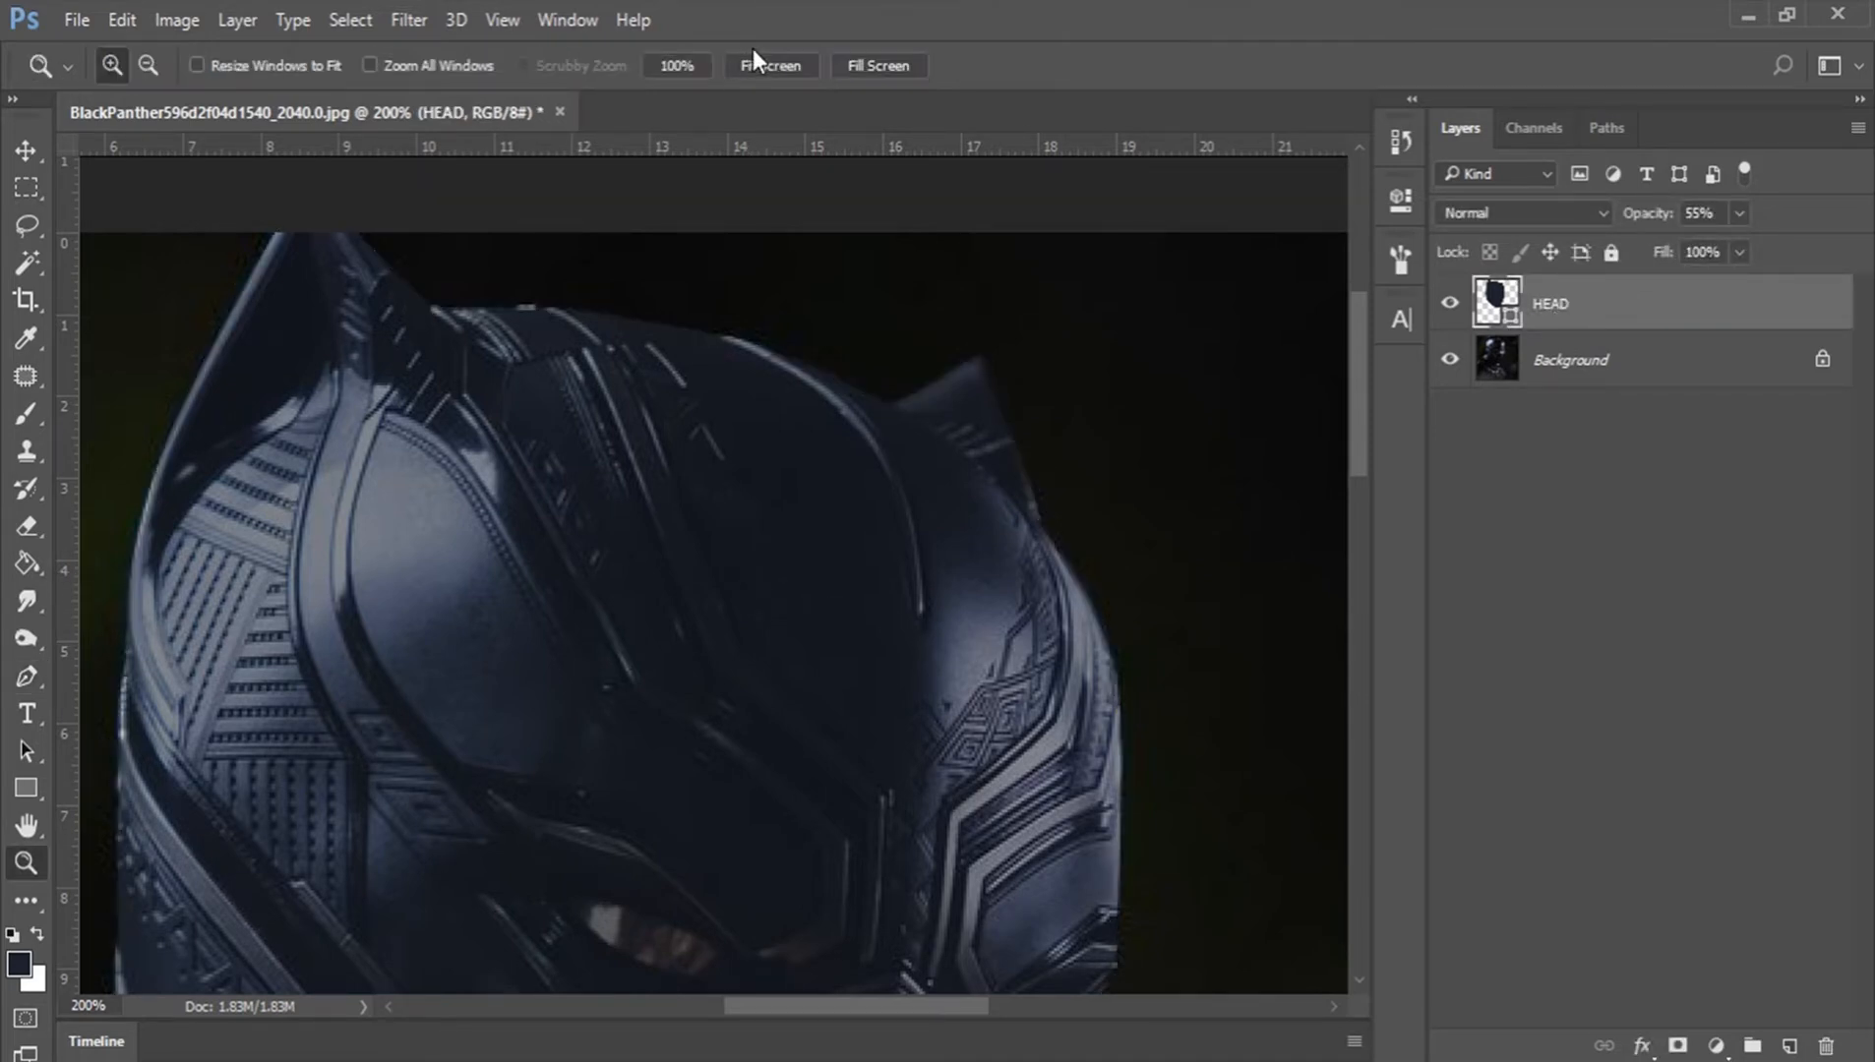
pyautogui.click(753, 59)
pyautogui.click(655, 381)
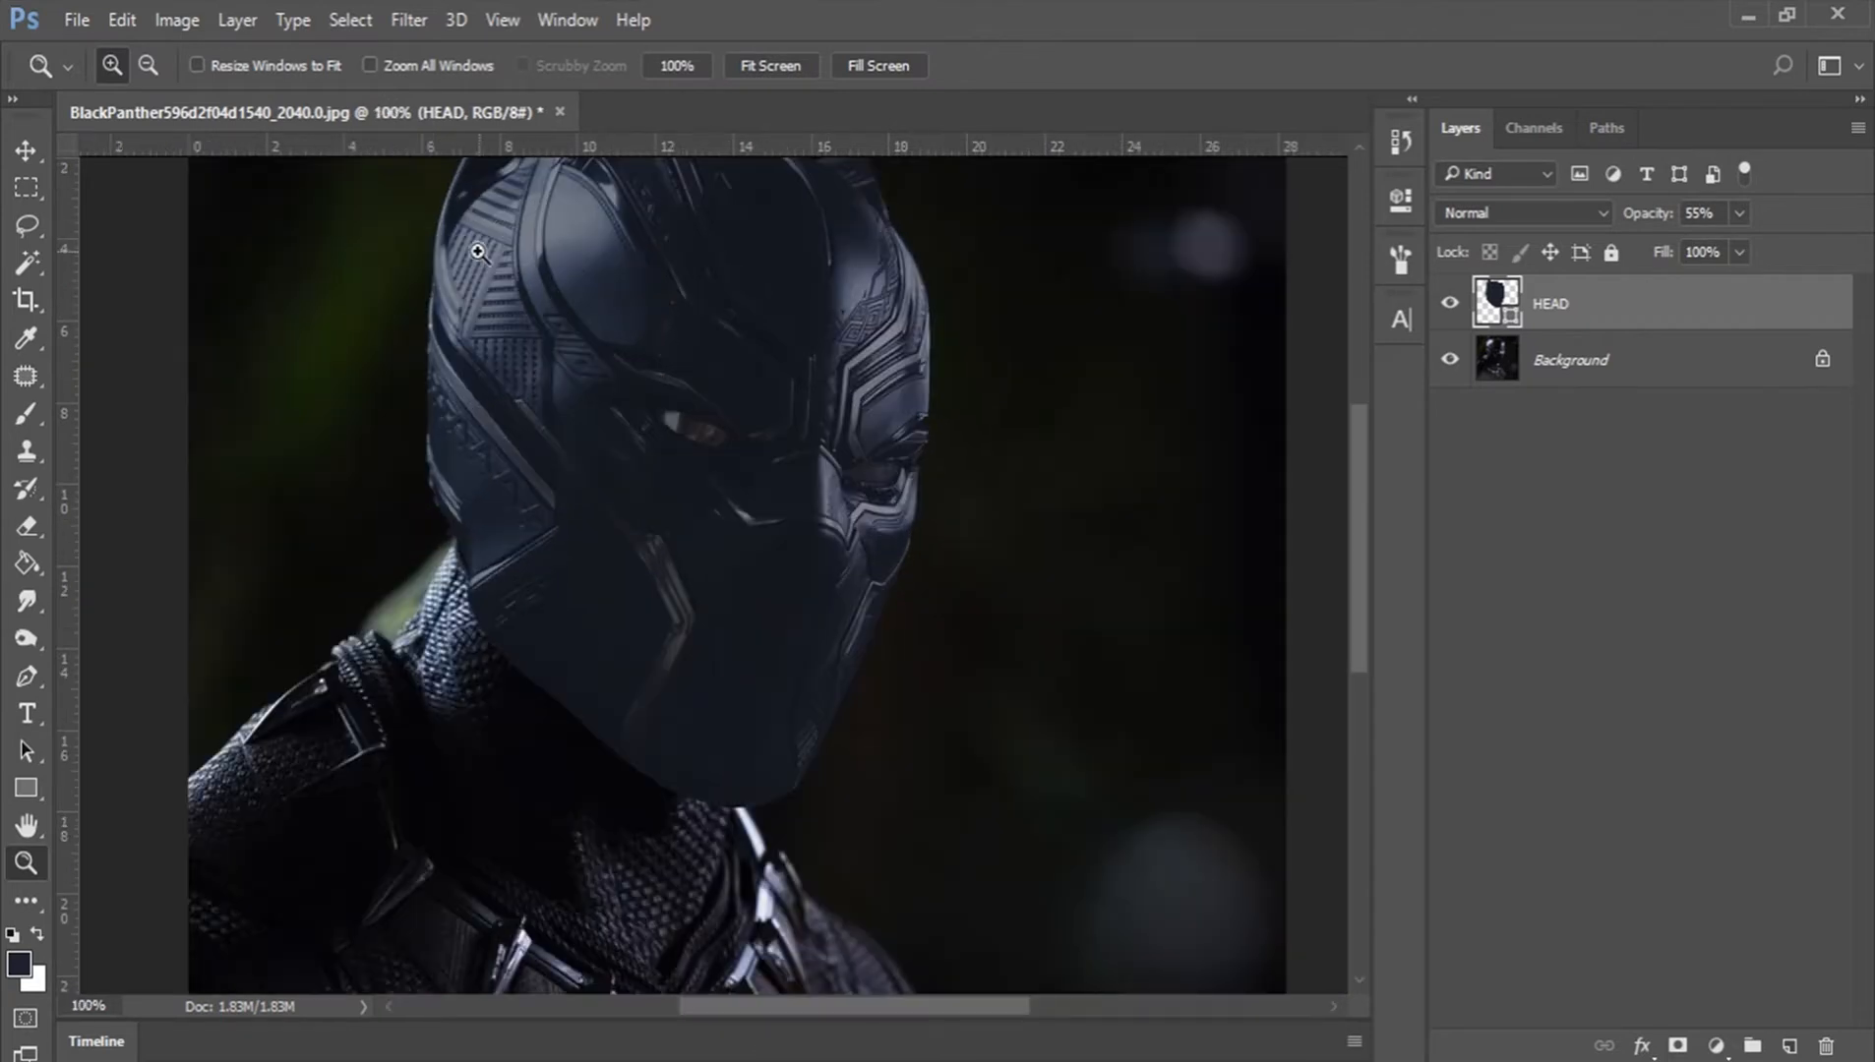
pyautogui.click(437, 349)
pyautogui.click(447, 352)
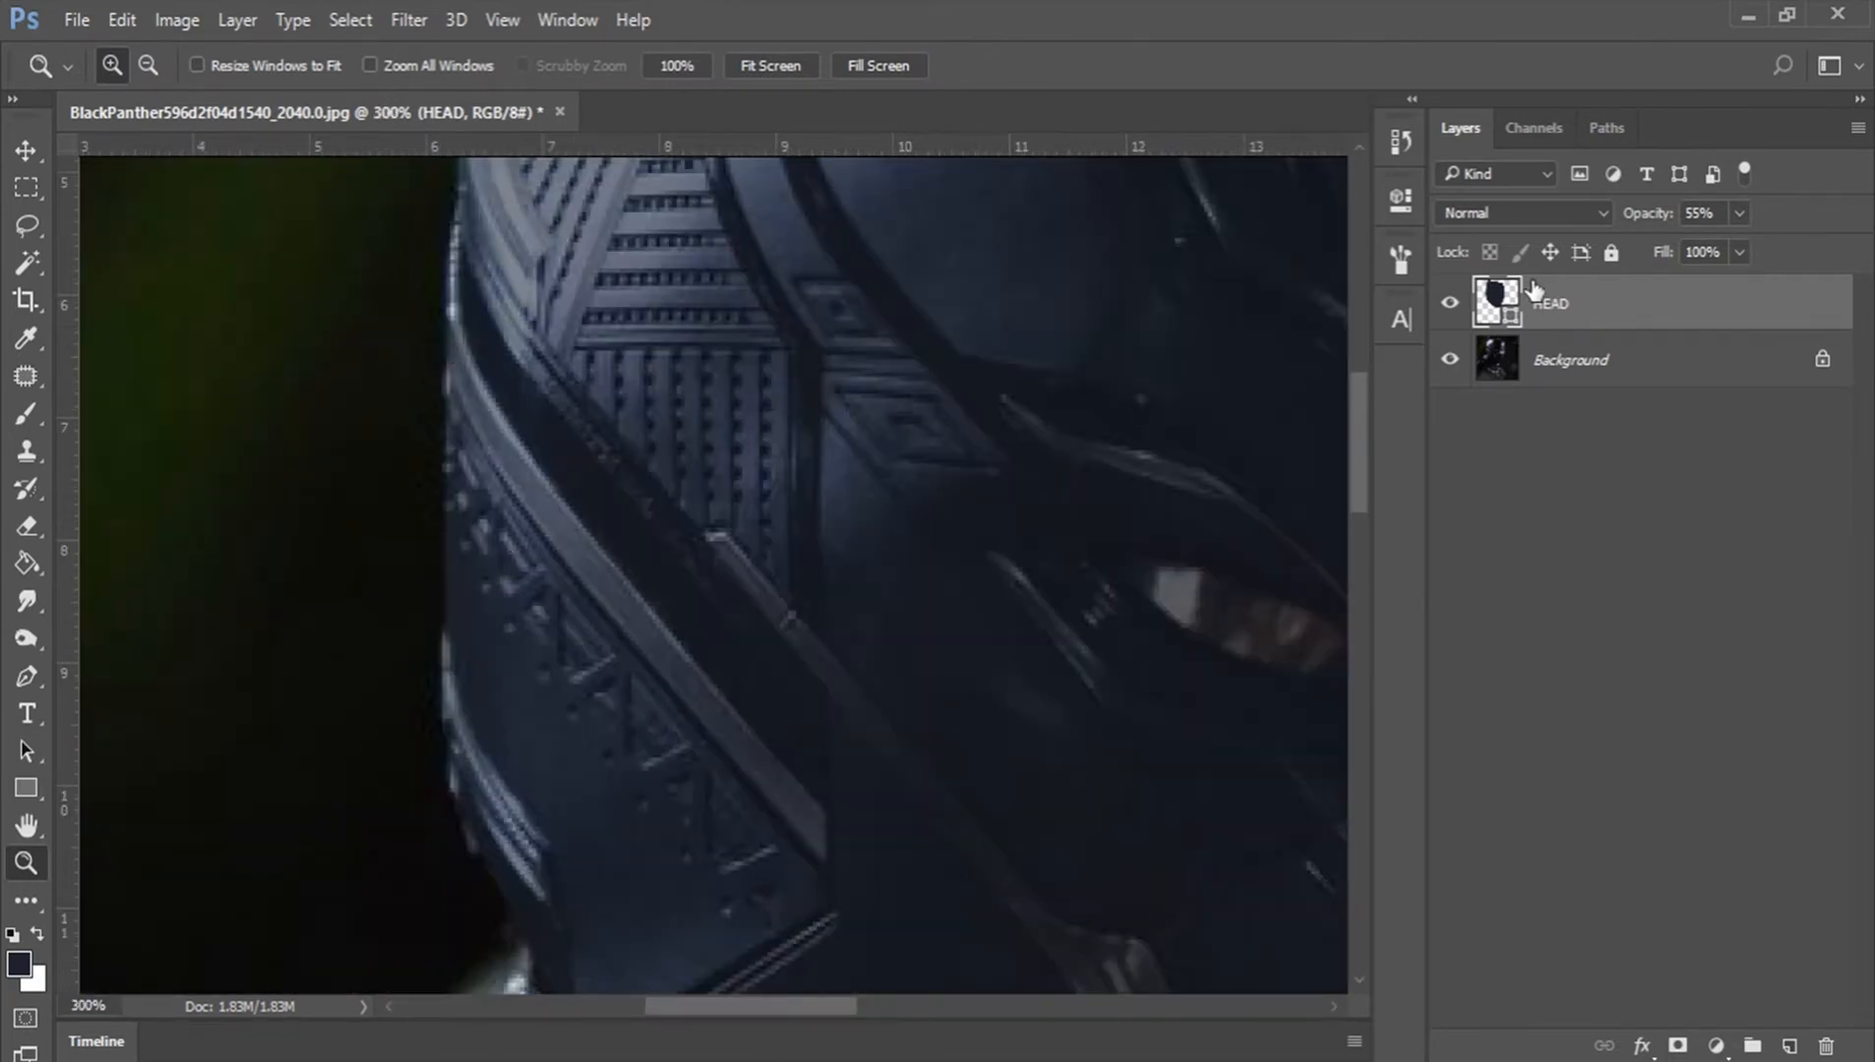
pyautogui.click(1449, 311)
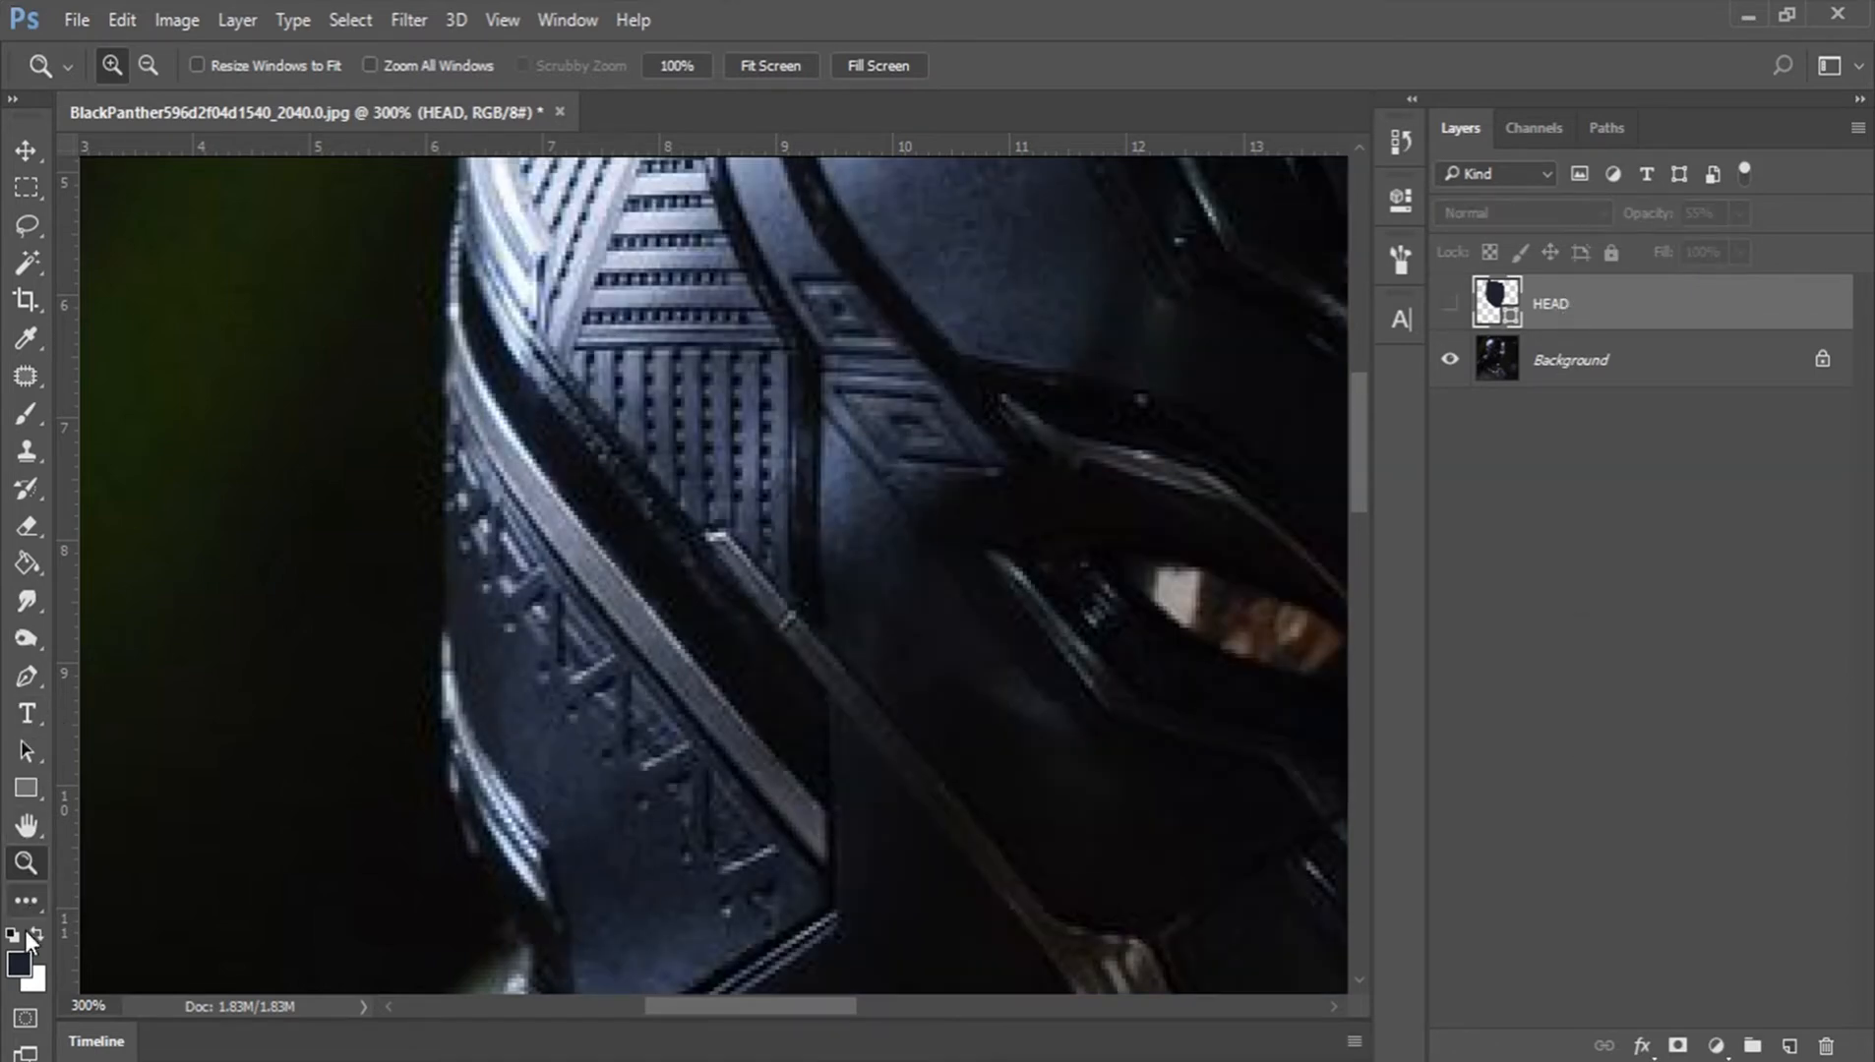
pyautogui.click(19, 965)
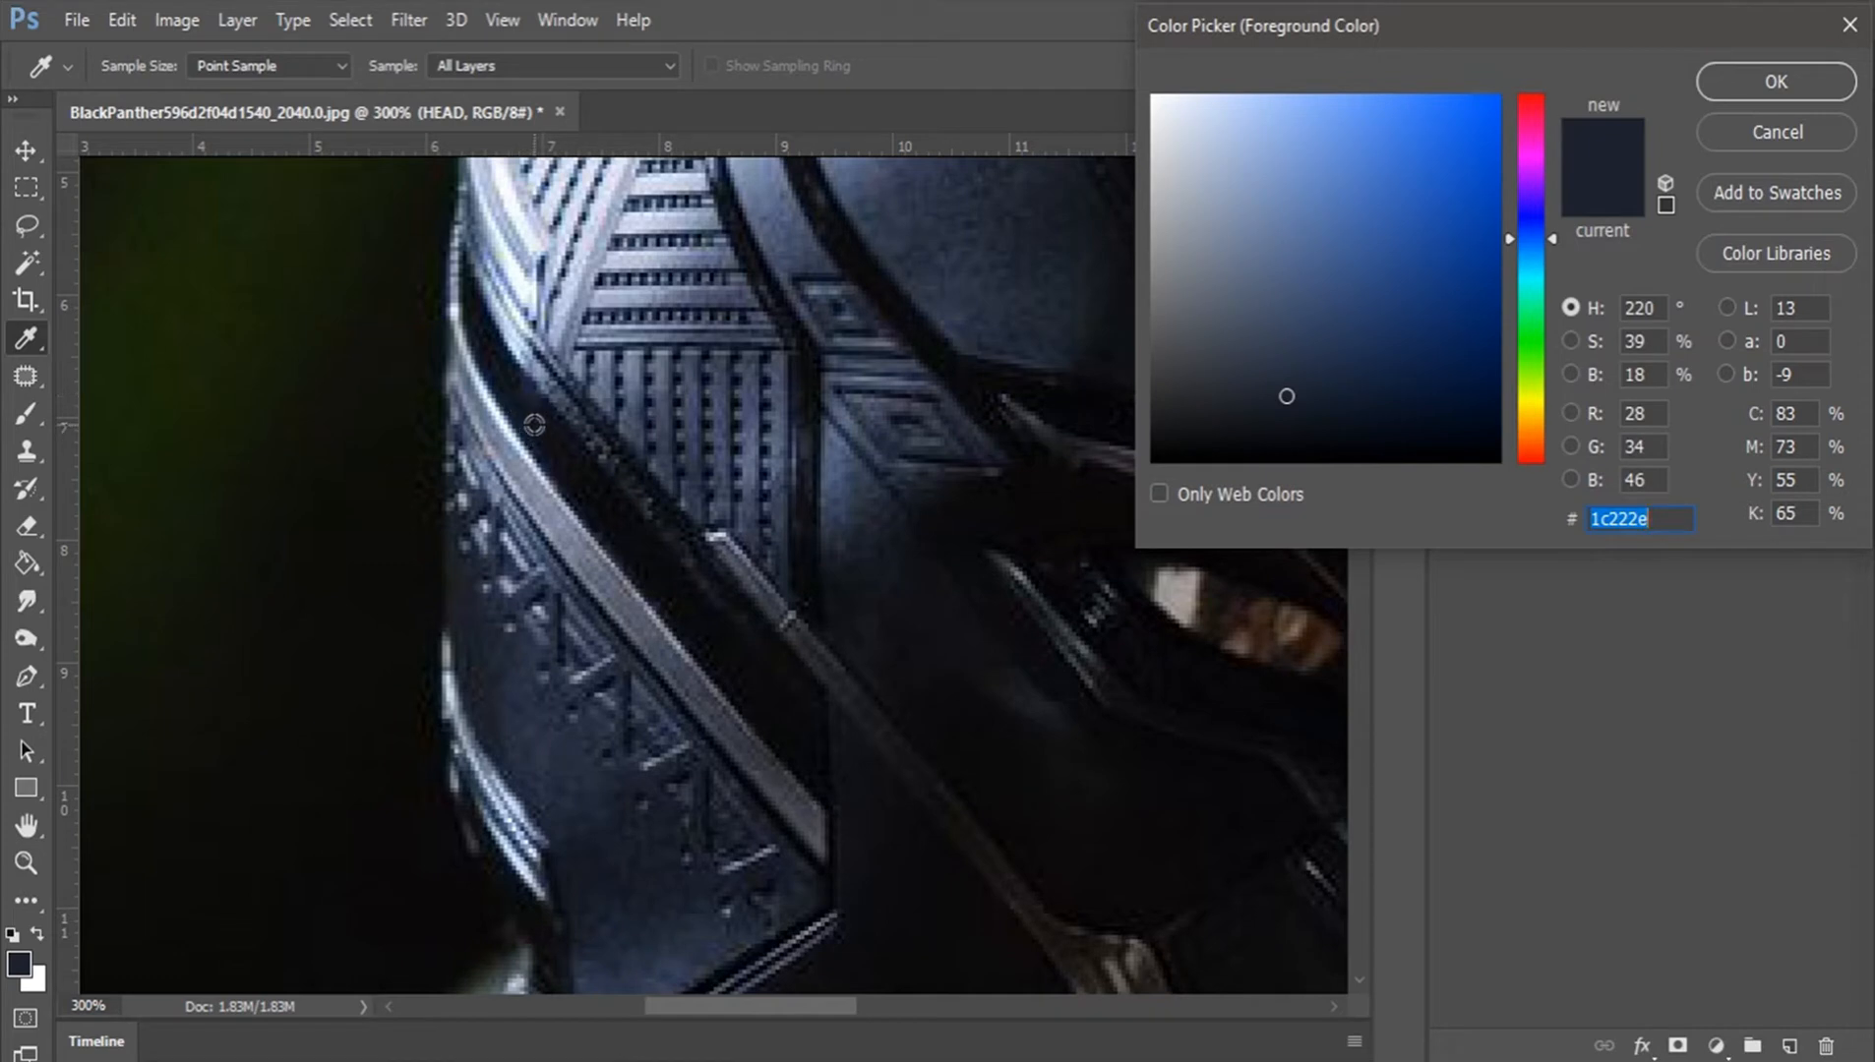
pyautogui.click(528, 424)
pyautogui.click(1727, 84)
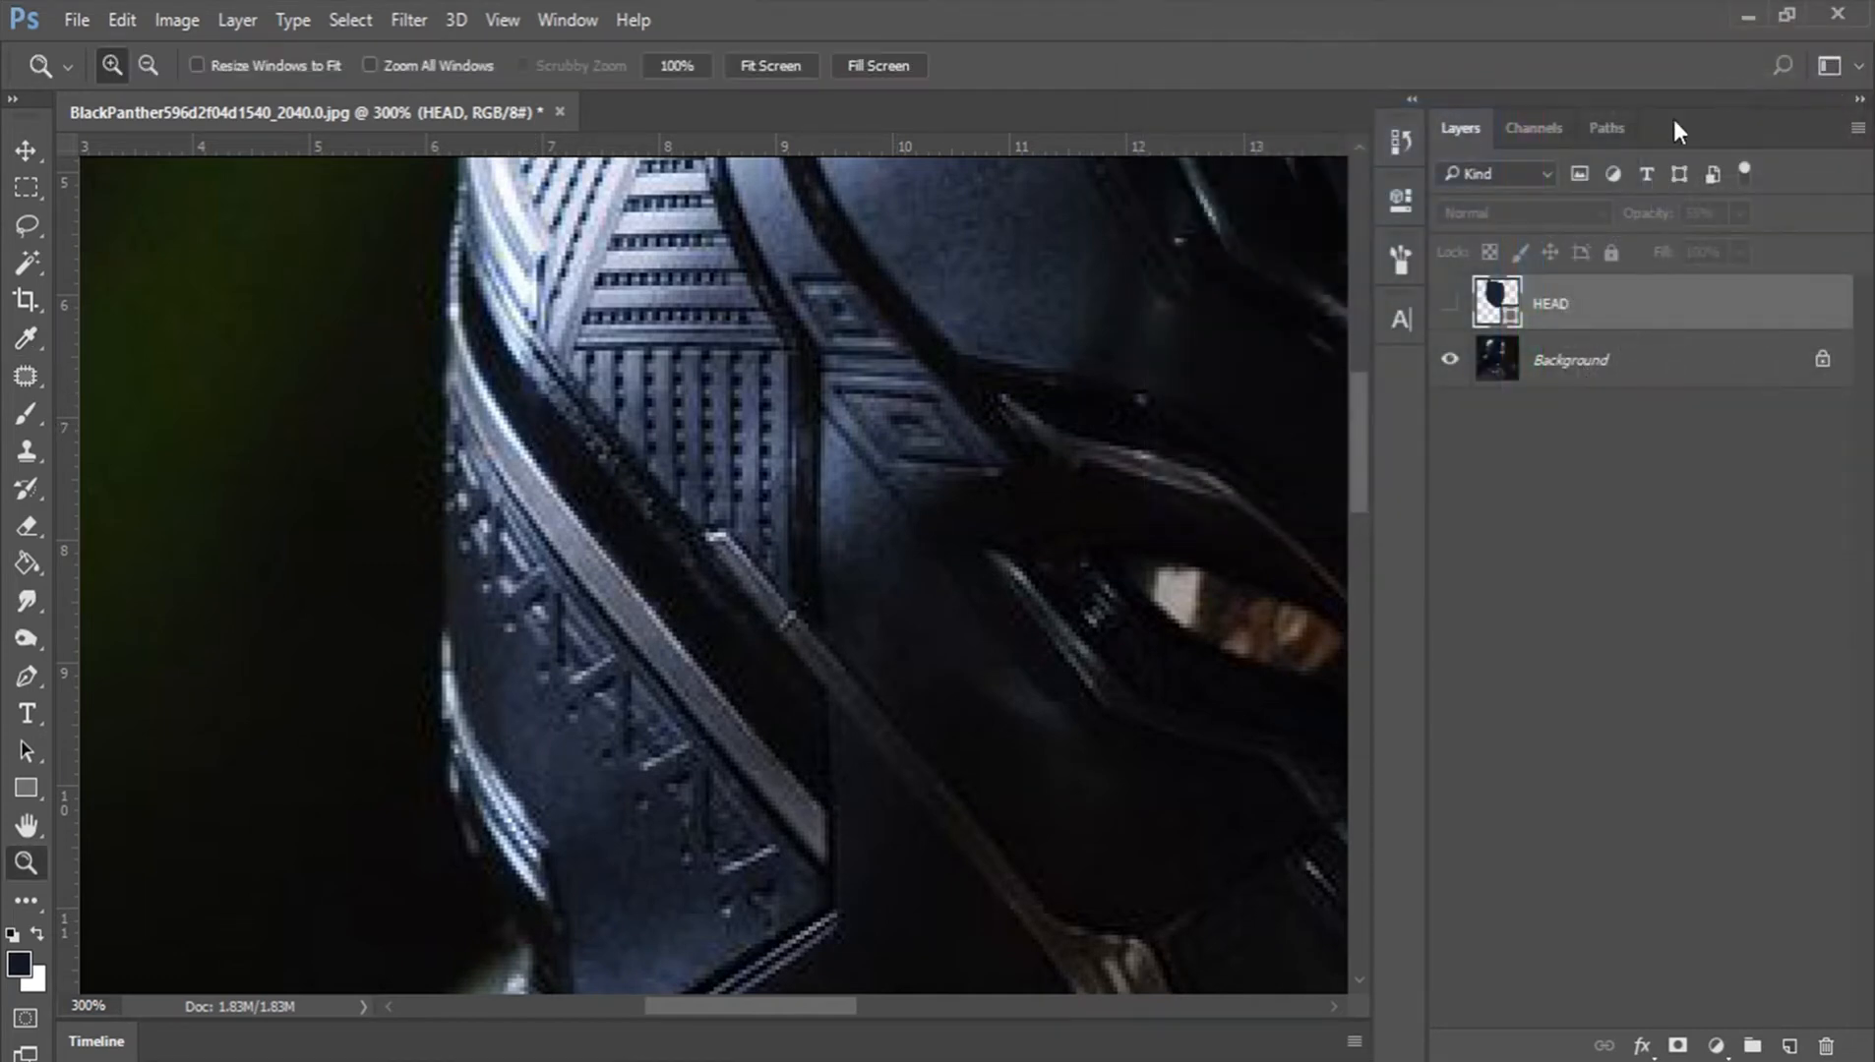
# Step: Start a pen shape at the top of the dark diagonal band and trace the curve of its lower edge
pyautogui.click(27, 677)
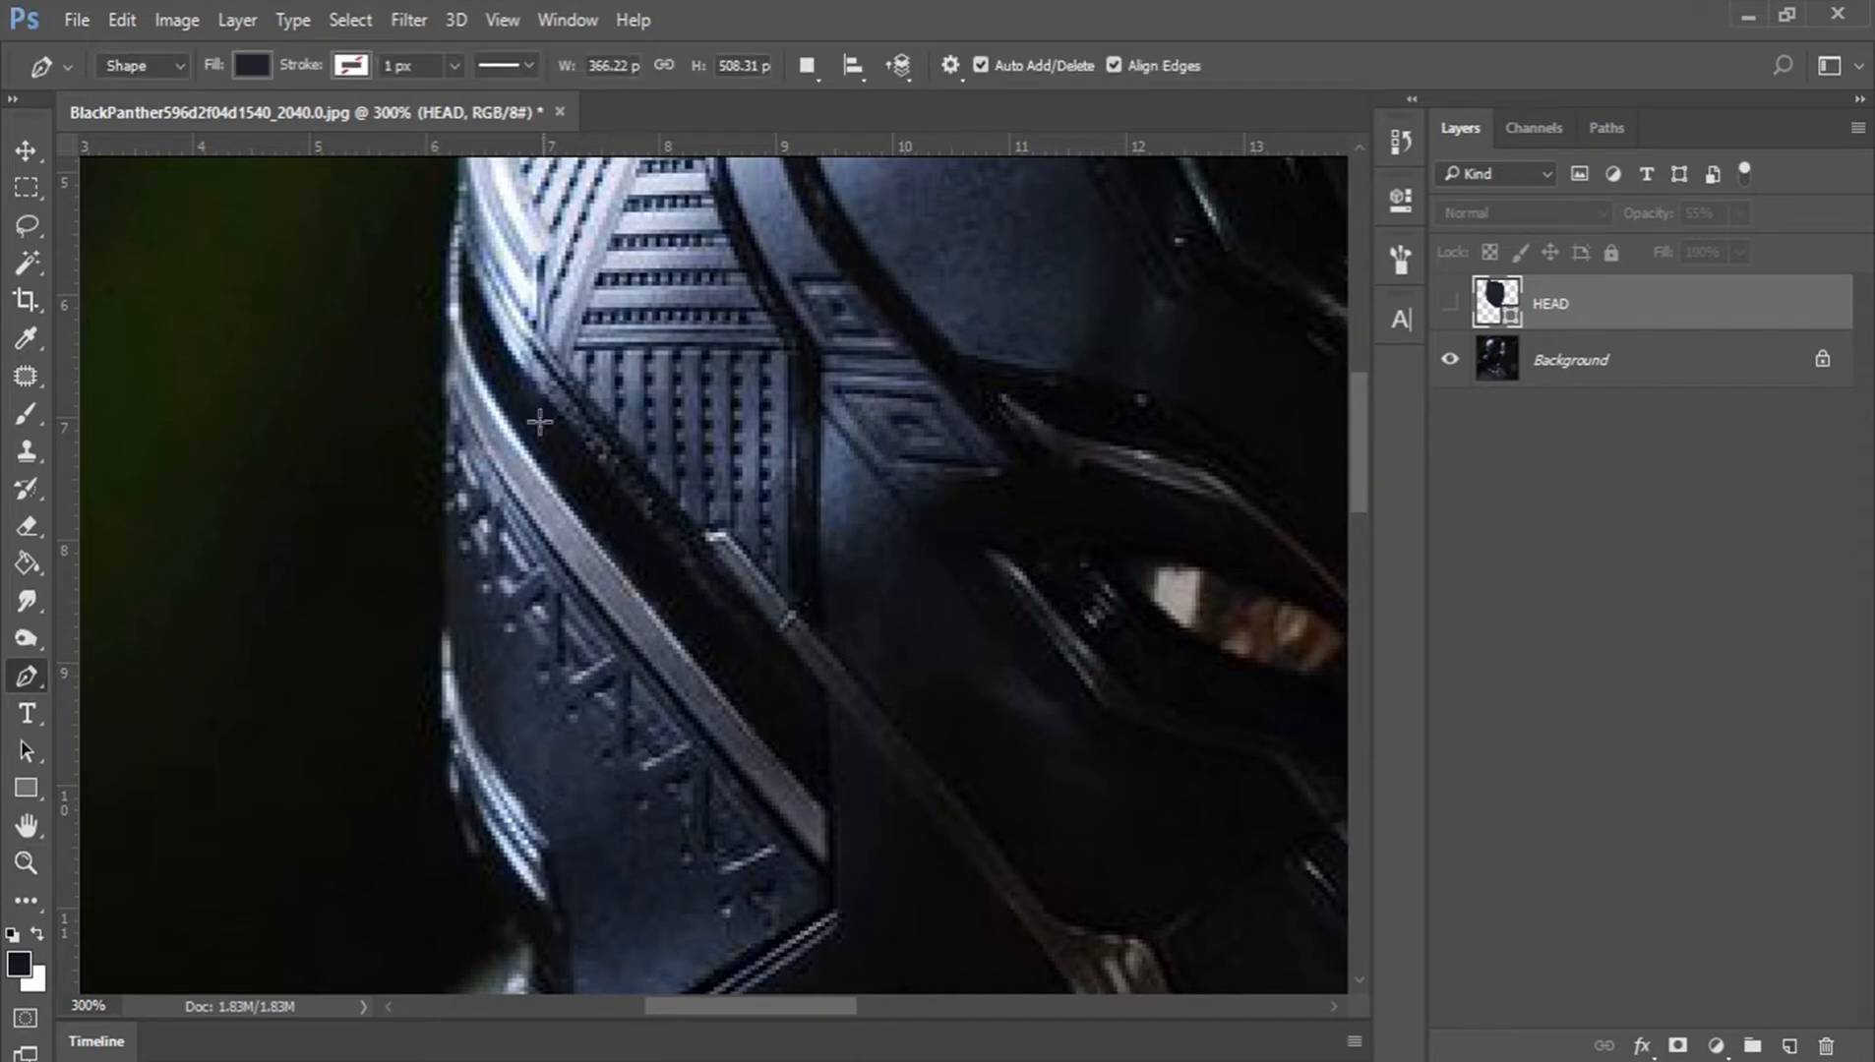
pyautogui.press('space')
pyautogui.moveTo(512, 425); pyautogui.dragTo(559, 498)
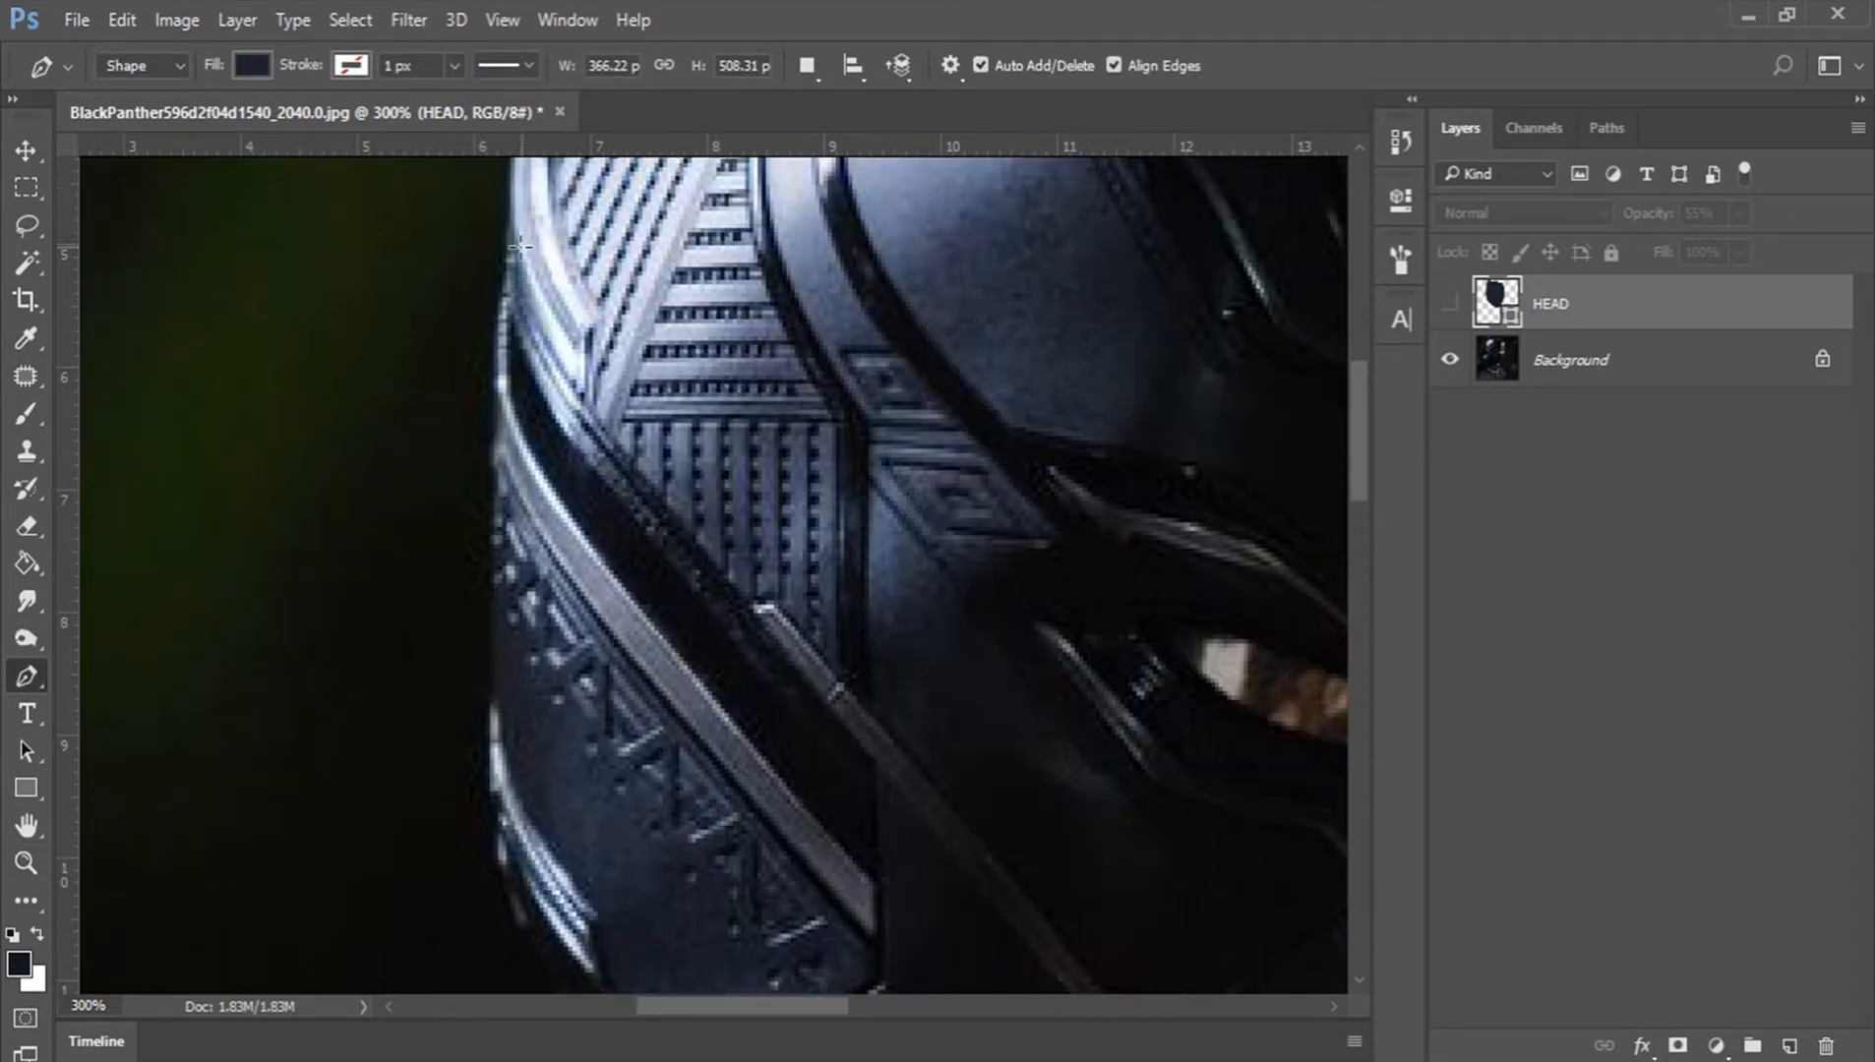
pyautogui.click(512, 246)
pyautogui.moveTo(519, 432); pyautogui.dragTo(551, 498)
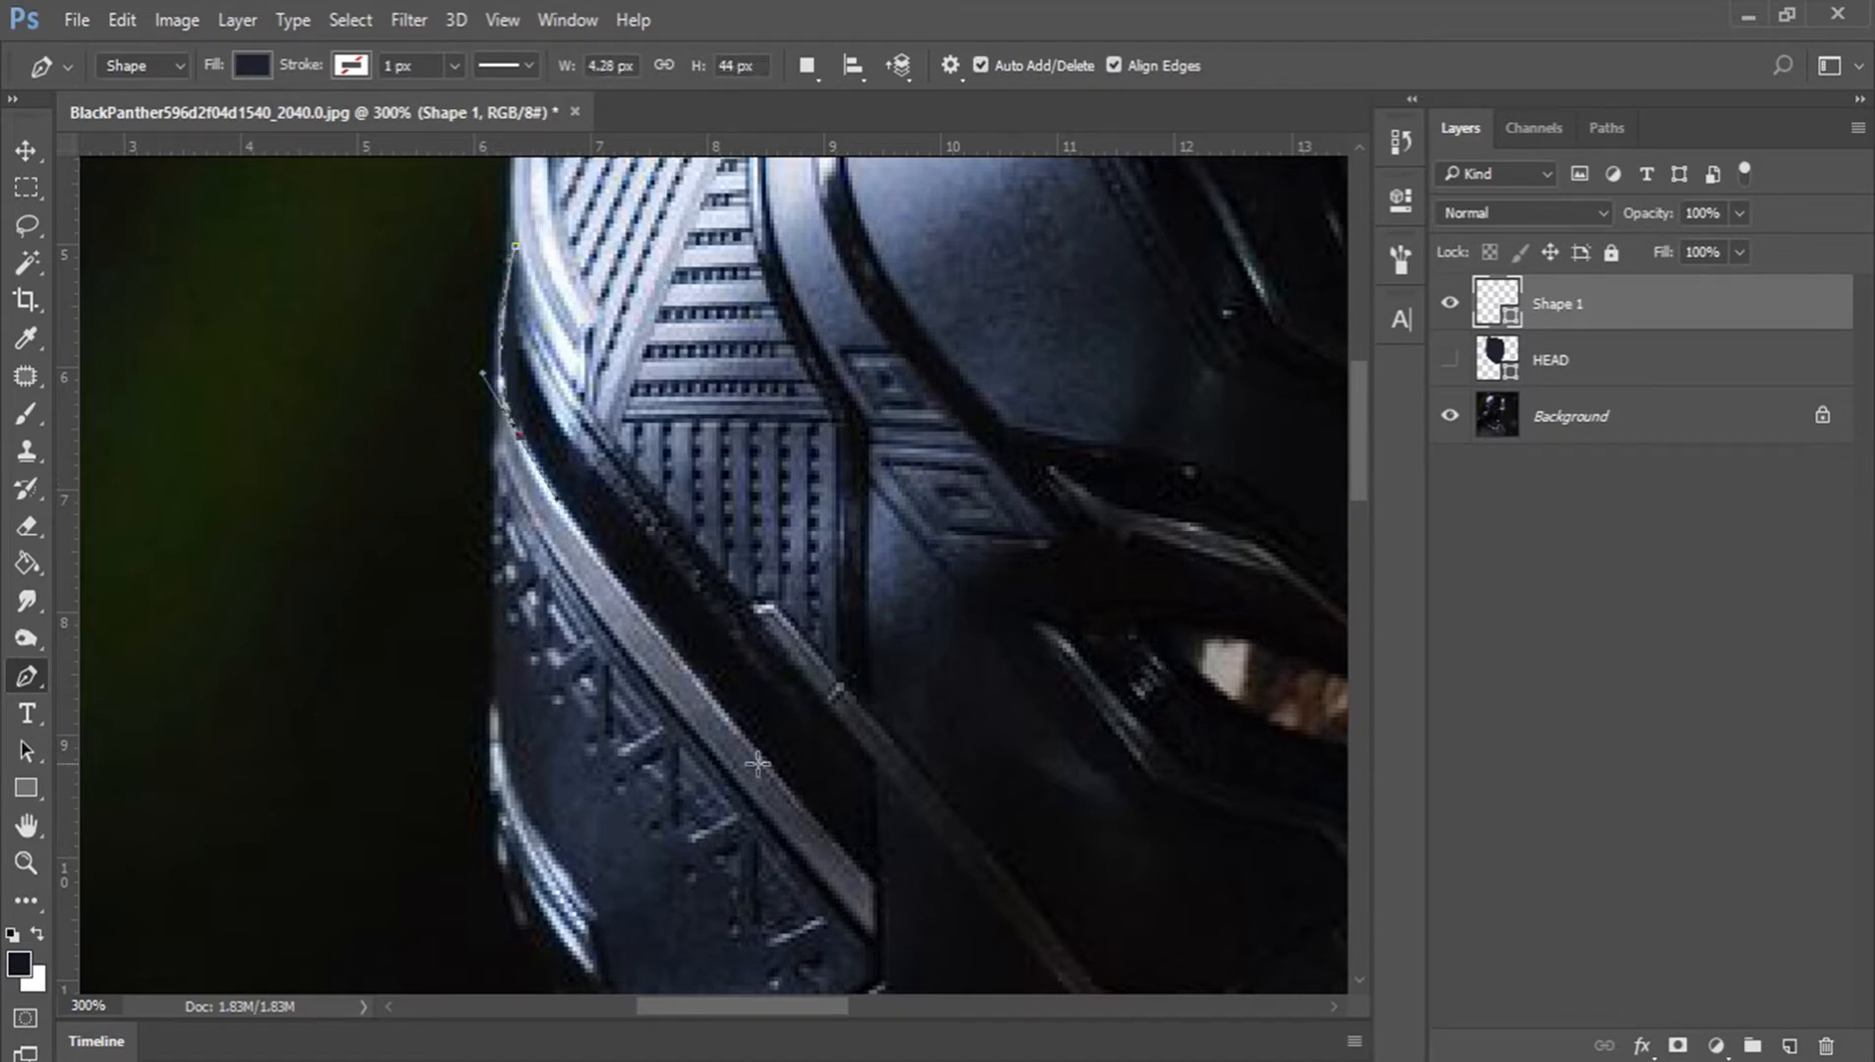
pyautogui.moveTo(777, 780); pyautogui.dragTo(804, 819)
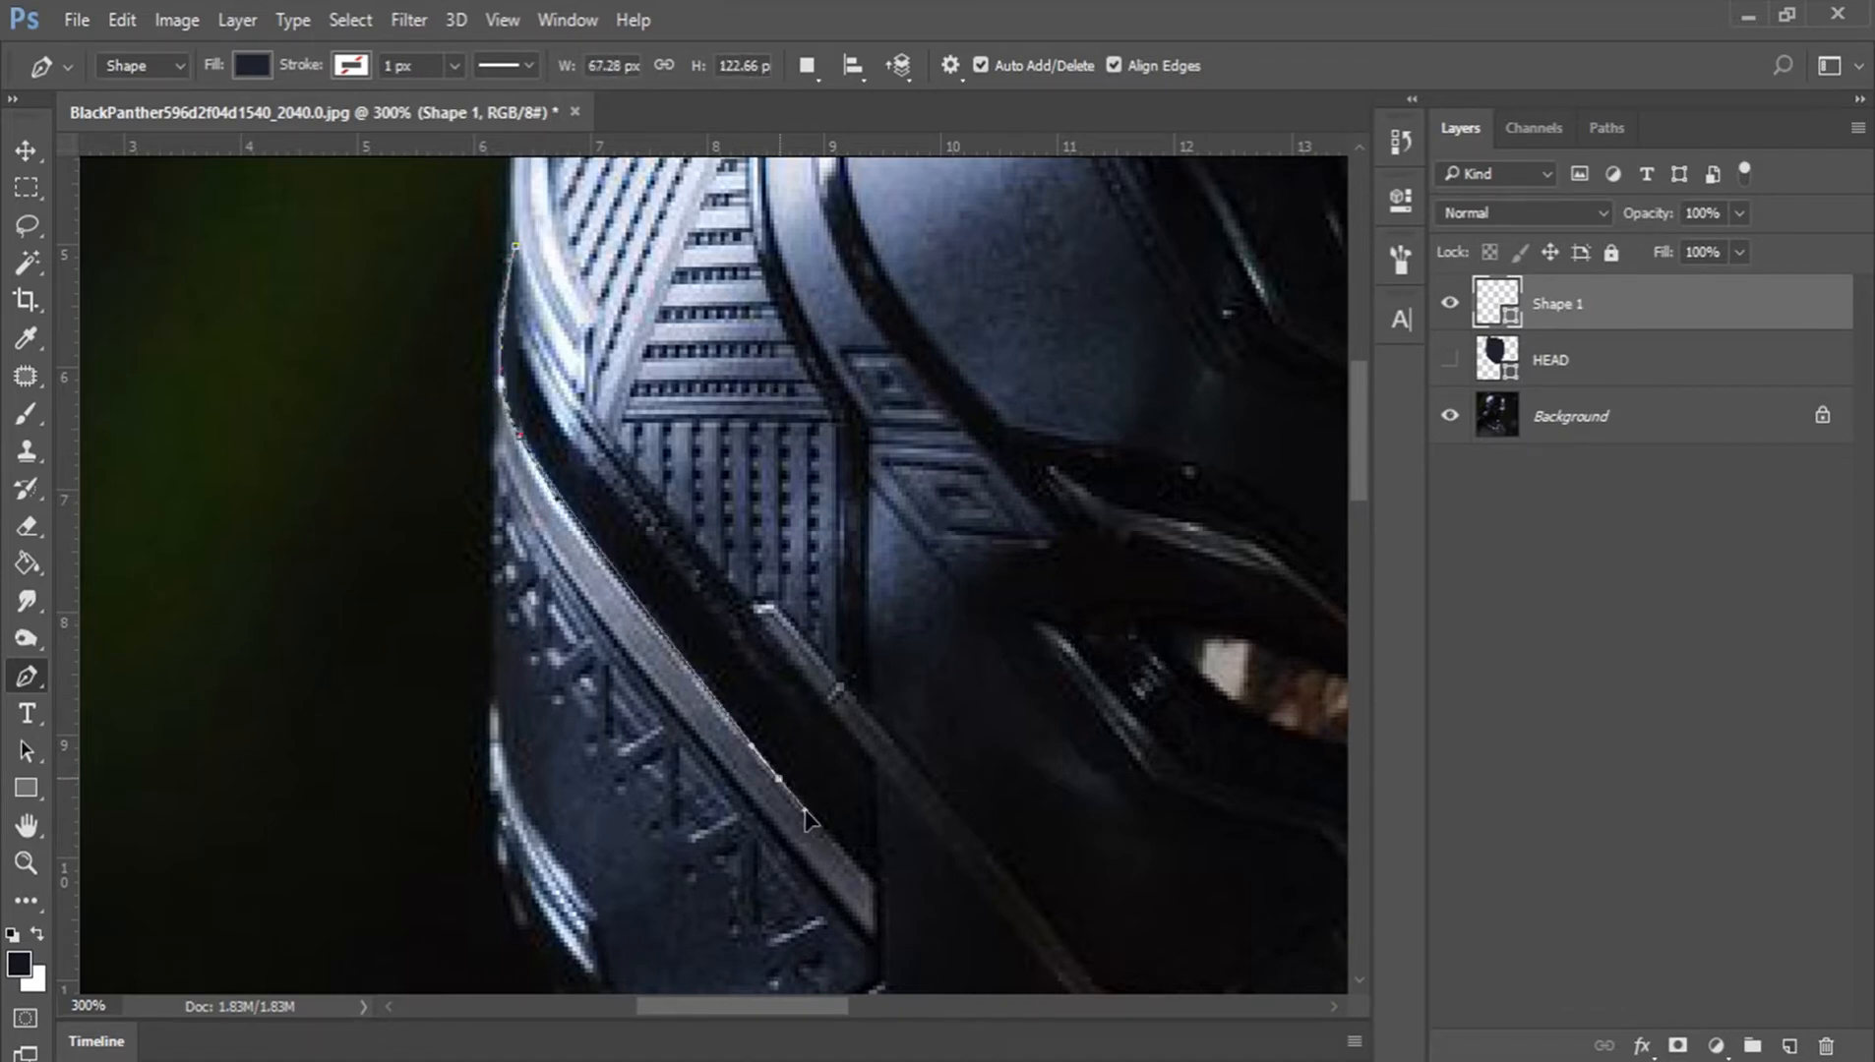
# Step: Complete the band shape around its lower end and along its upper edge, with the layer's opacity lowered to 66%
pyautogui.click(873, 883)
pyautogui.click(873, 762)
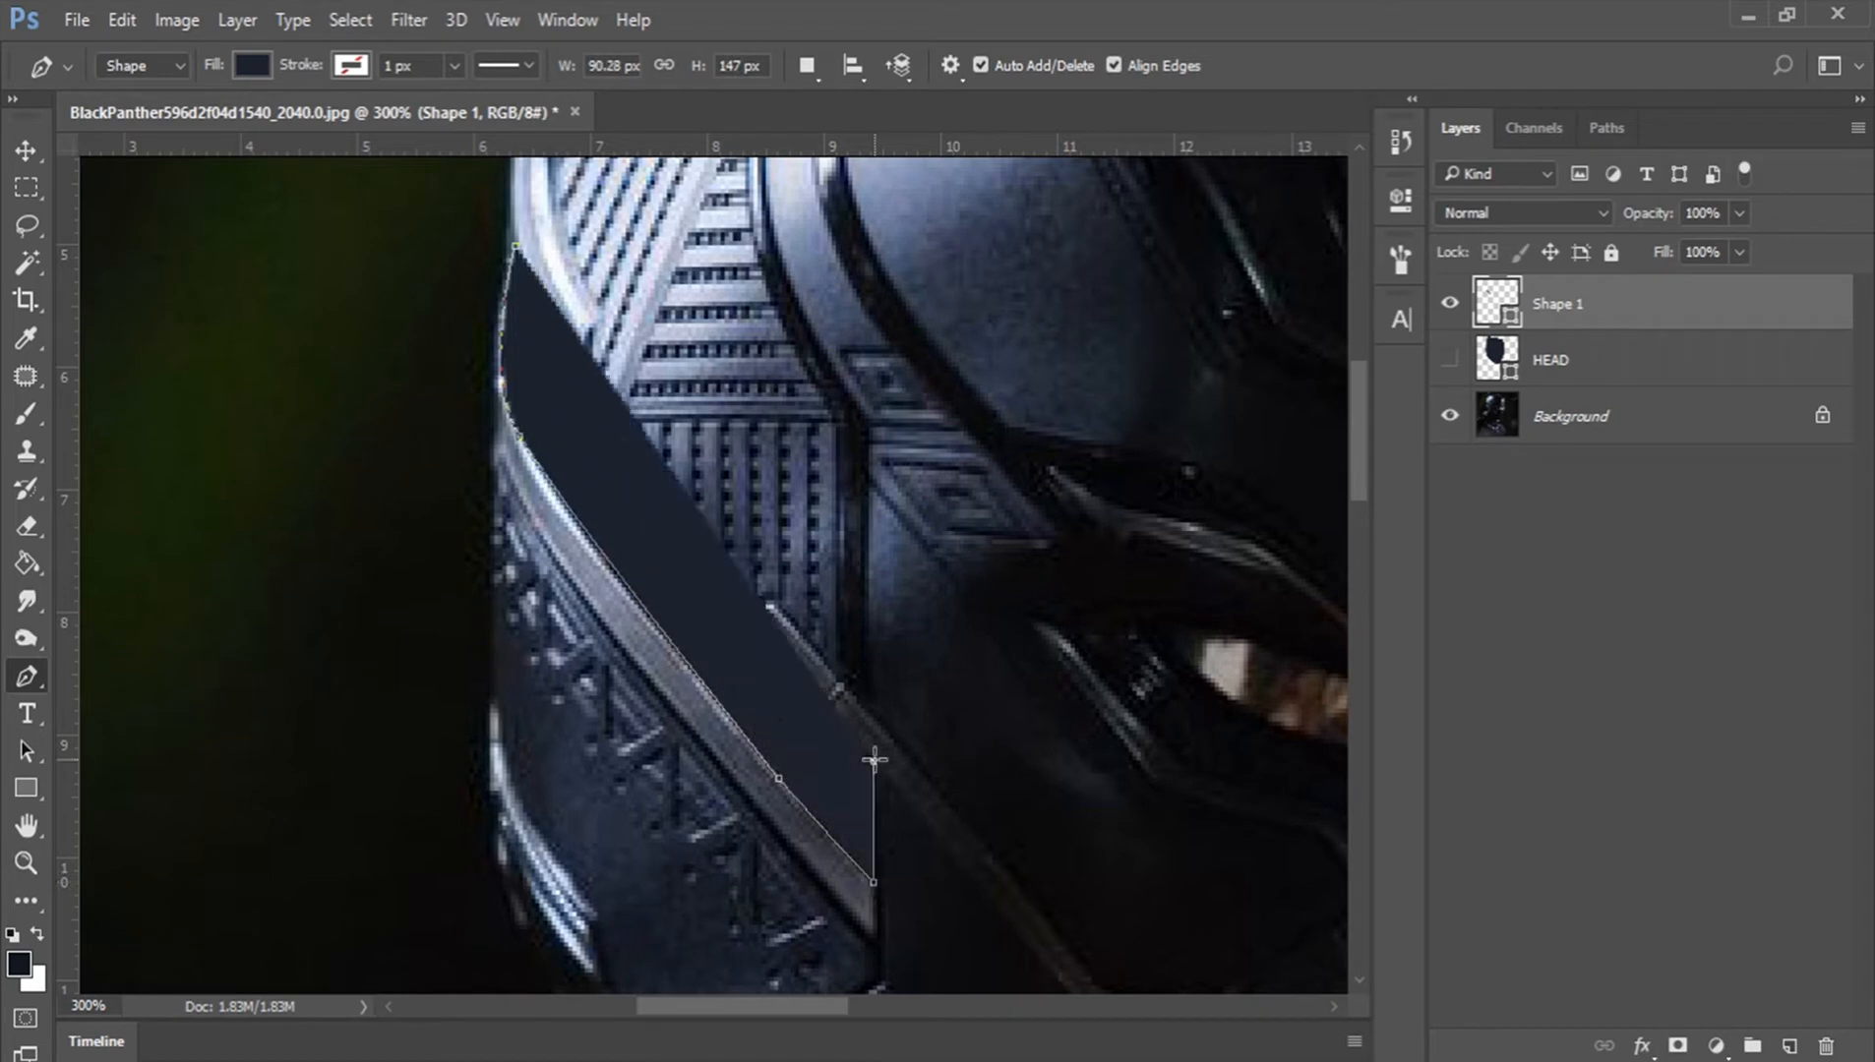
pyautogui.moveTo(1652, 217); pyautogui.dragTo(1605, 225)
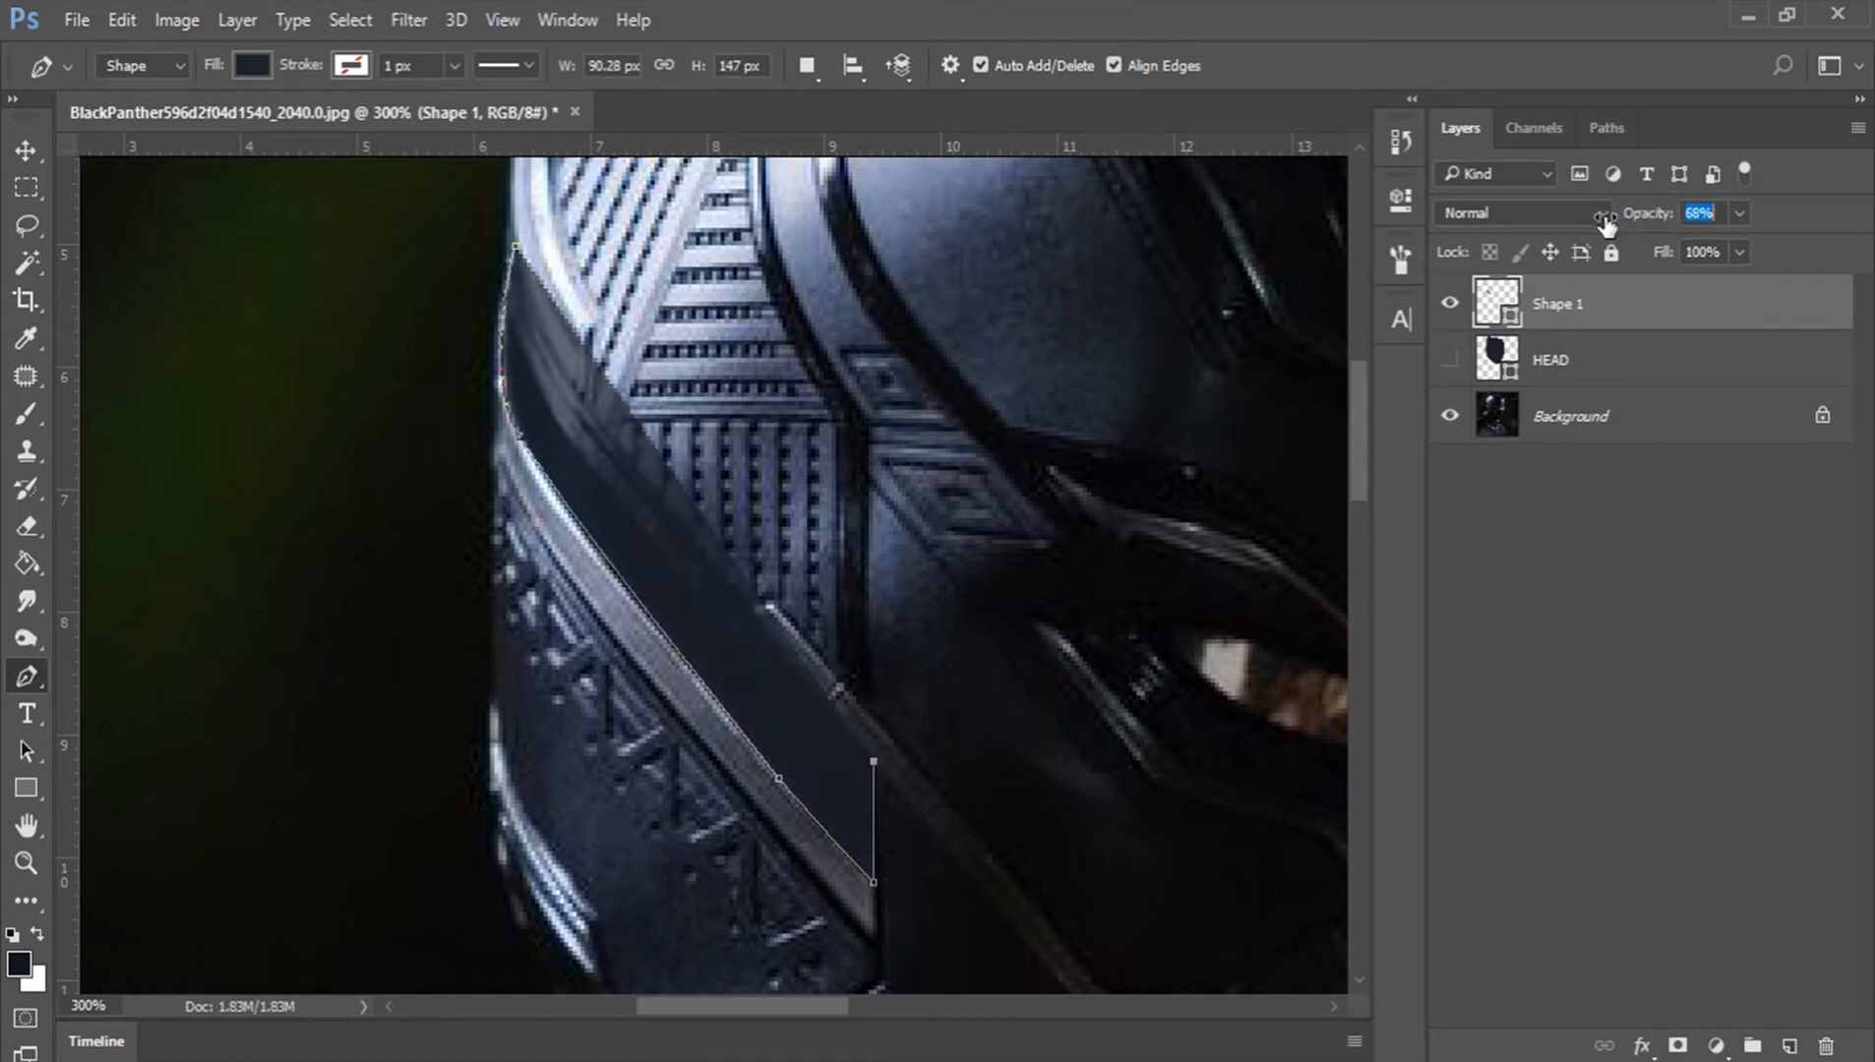
pyautogui.click(584, 406)
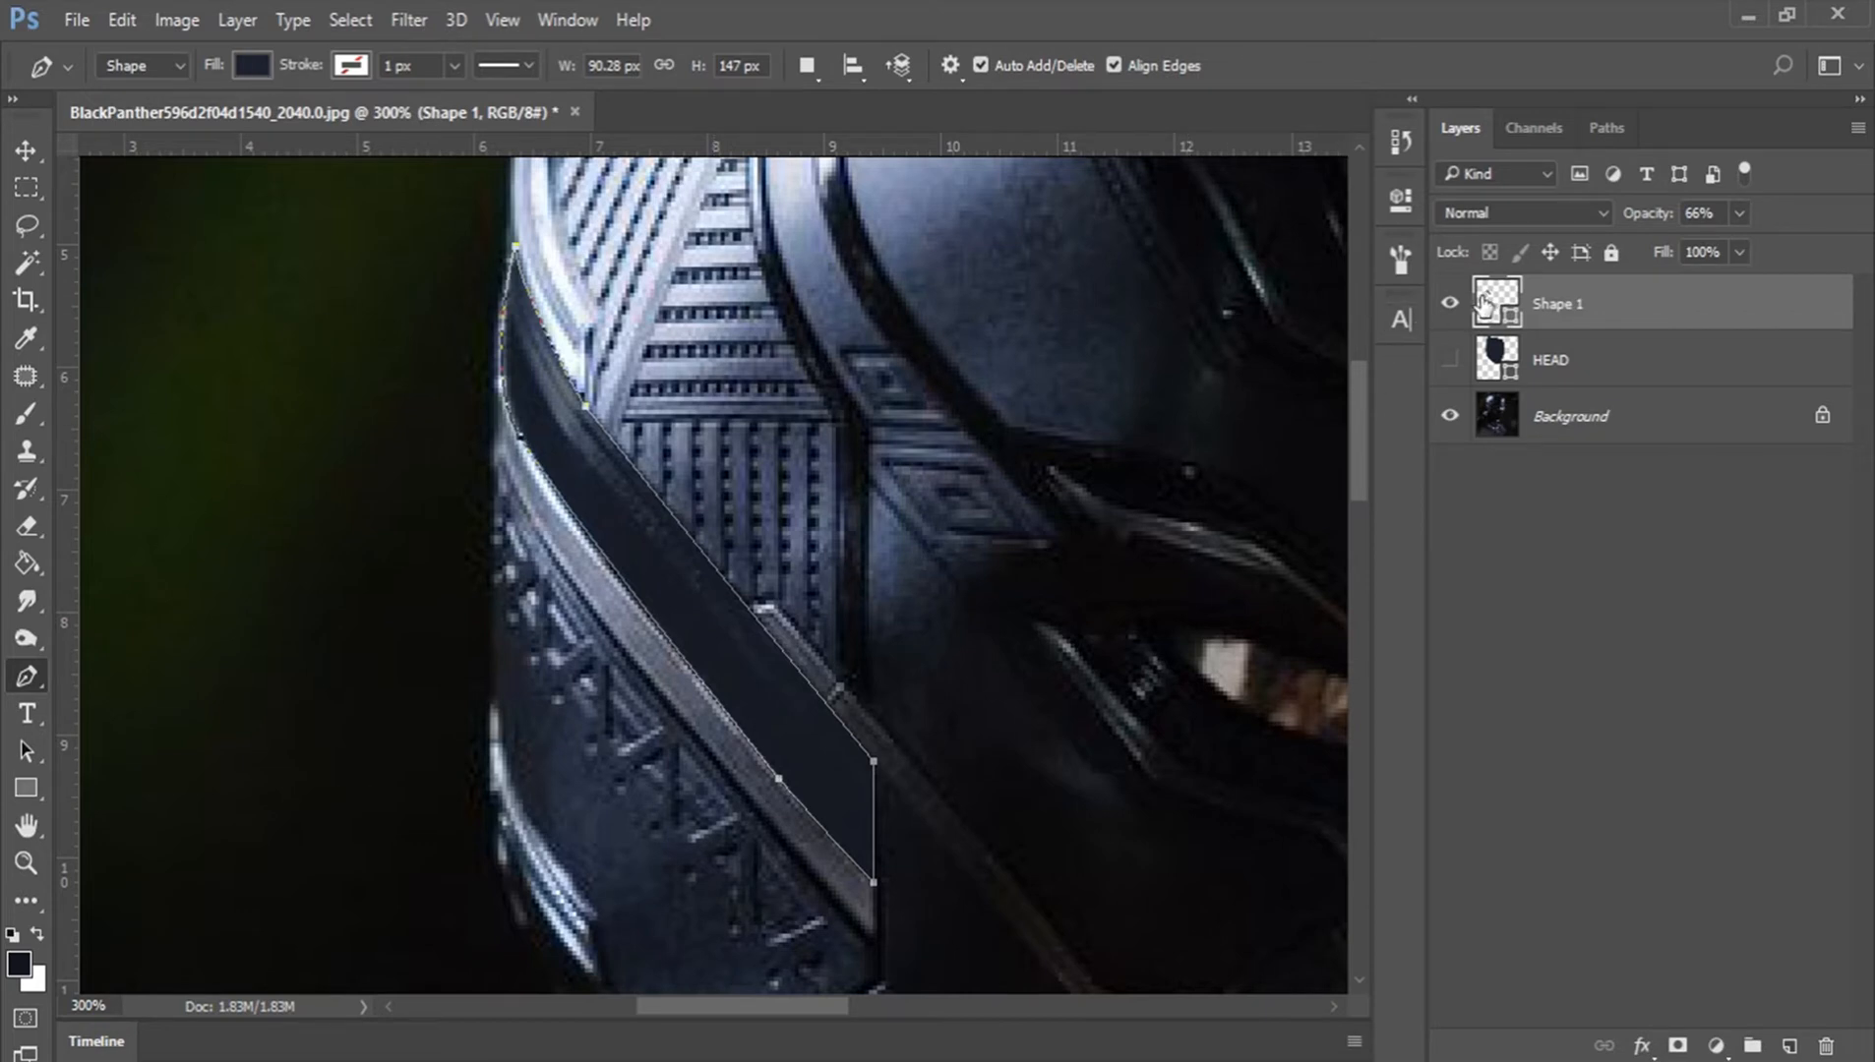
# Step: Change the diagonal band shape's fill to the darker colour 13161f and finish editing its path
pyautogui.doubleClick(1487, 303)
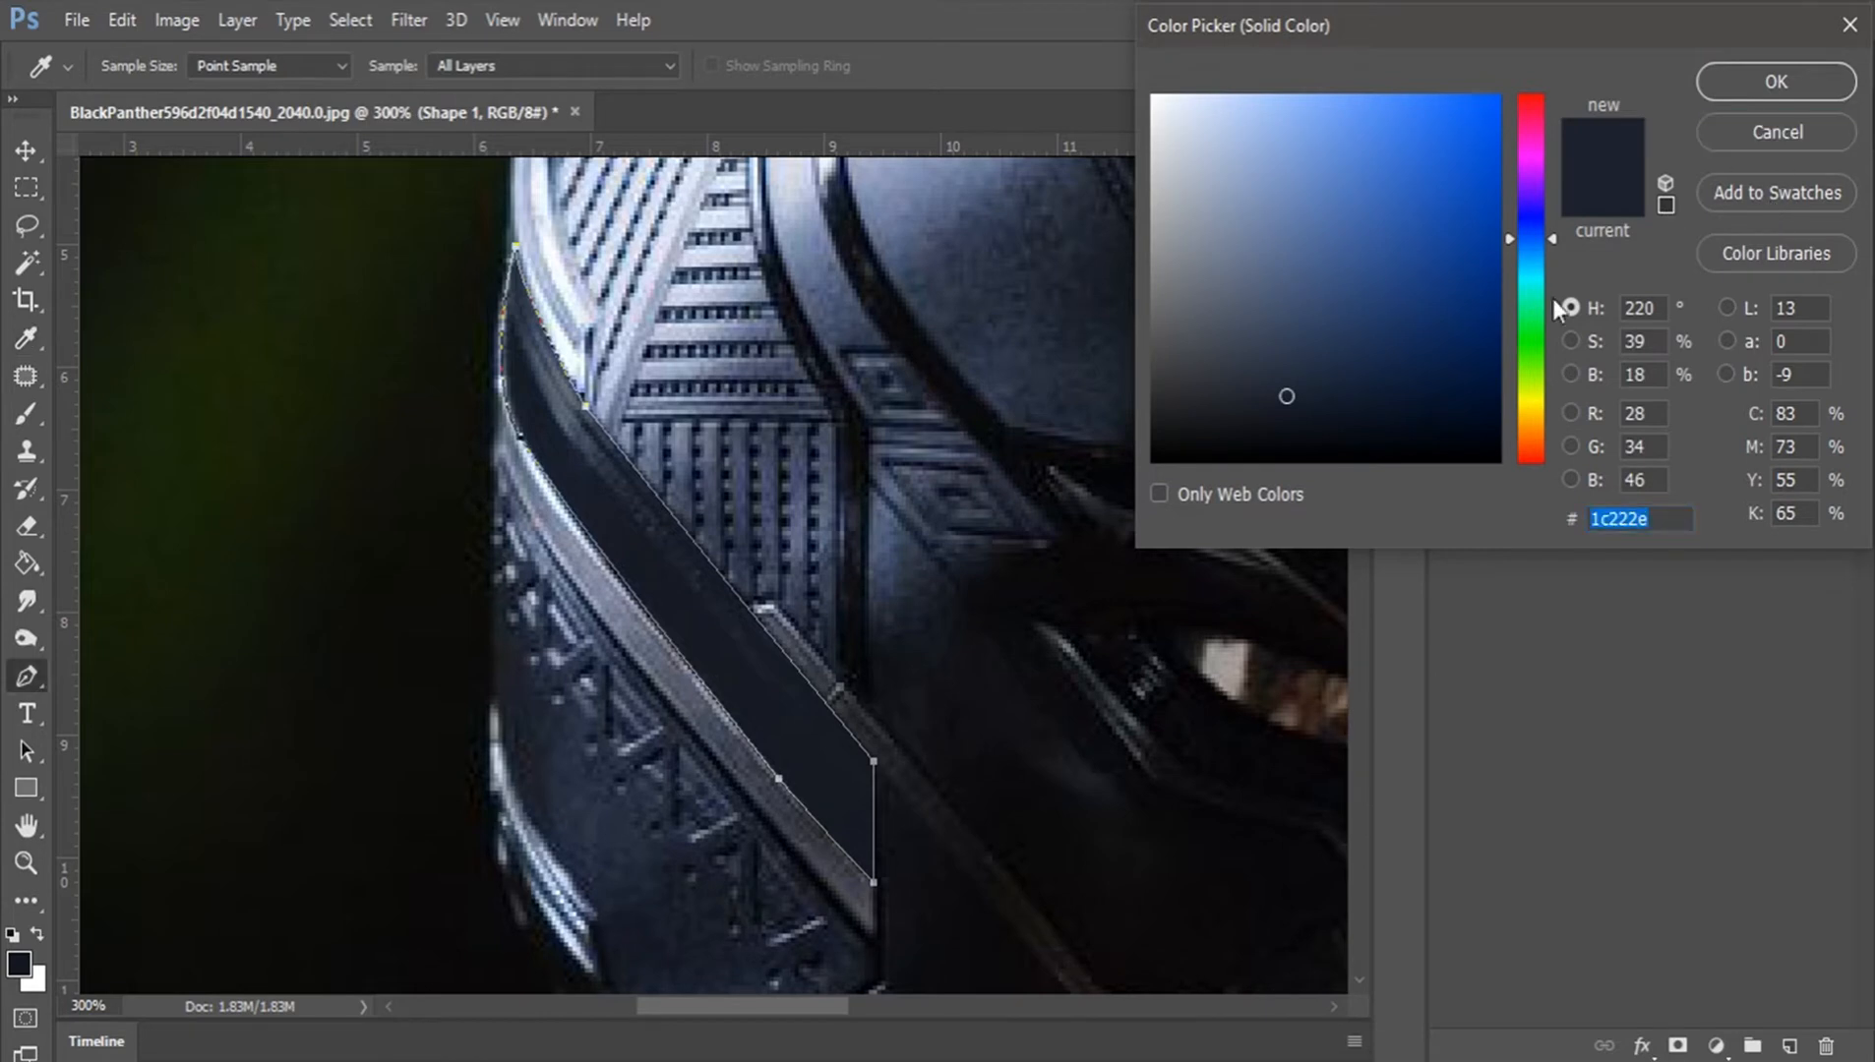
pyautogui.press('Return')
pyautogui.doubleClick(1498, 303)
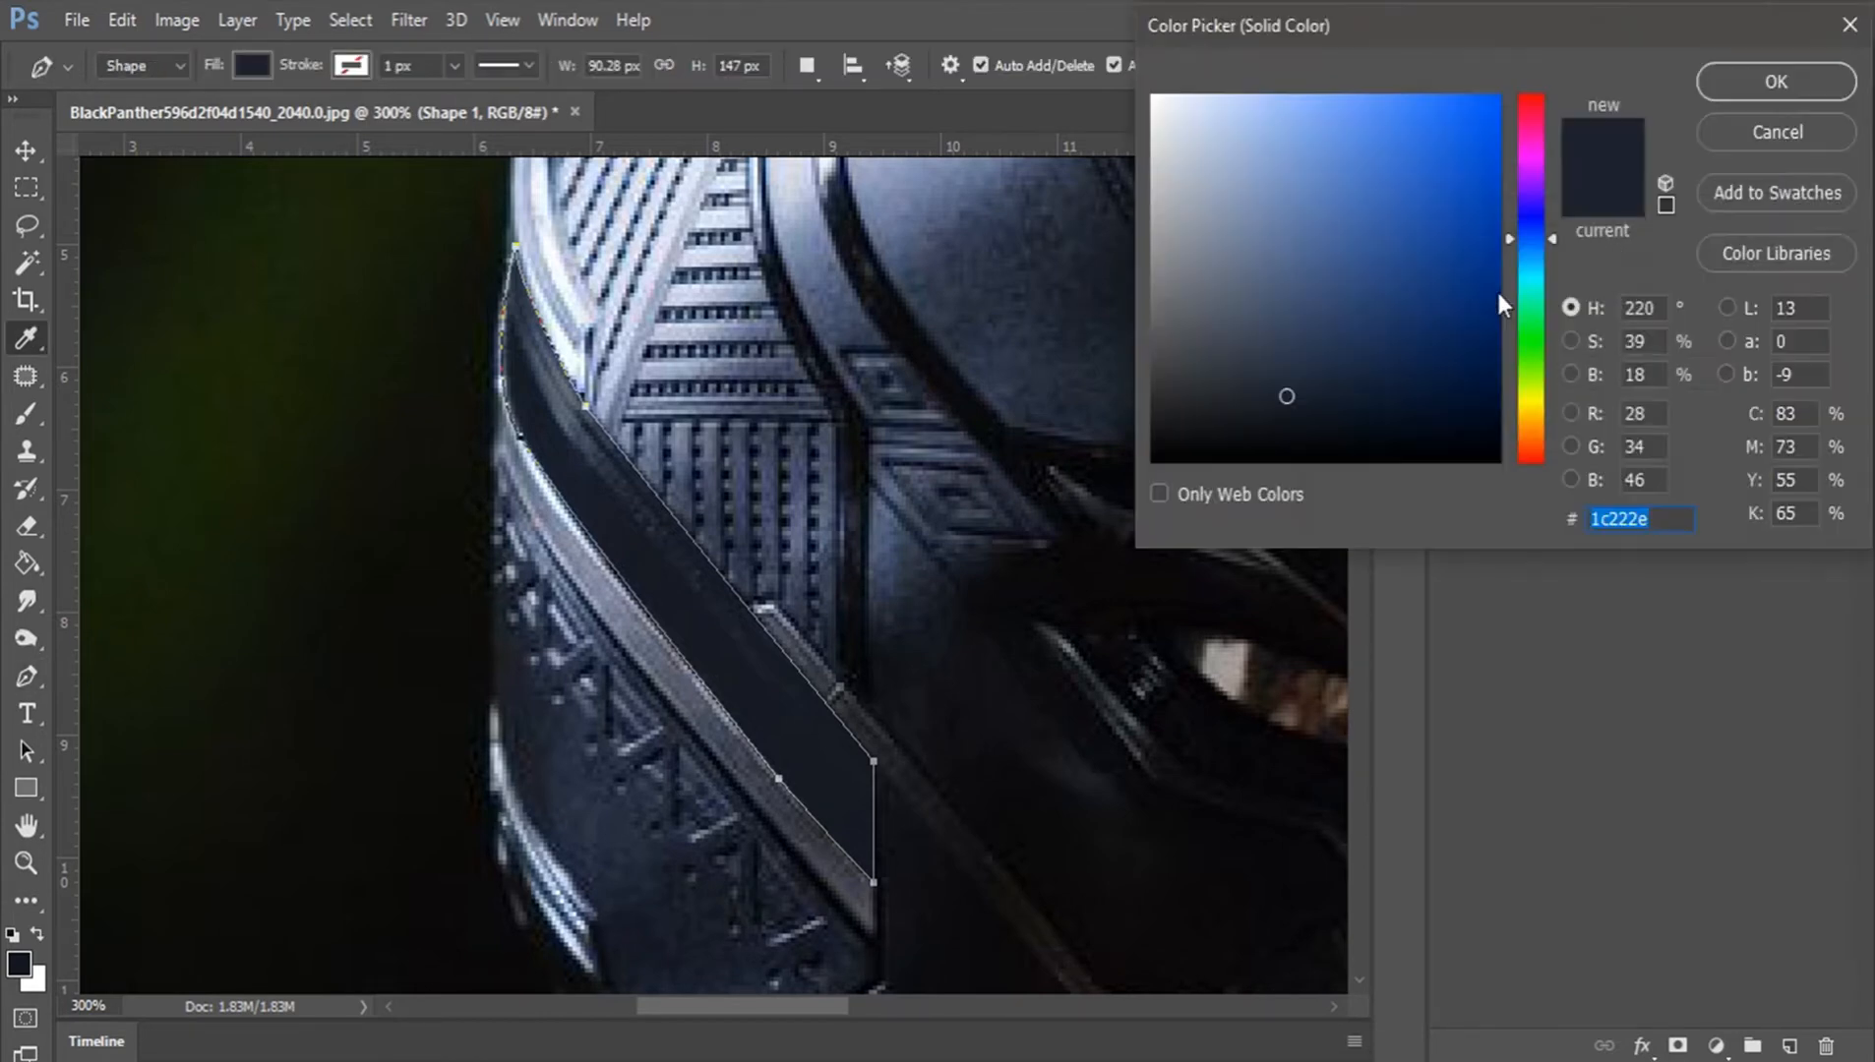
pyautogui.click(27, 960)
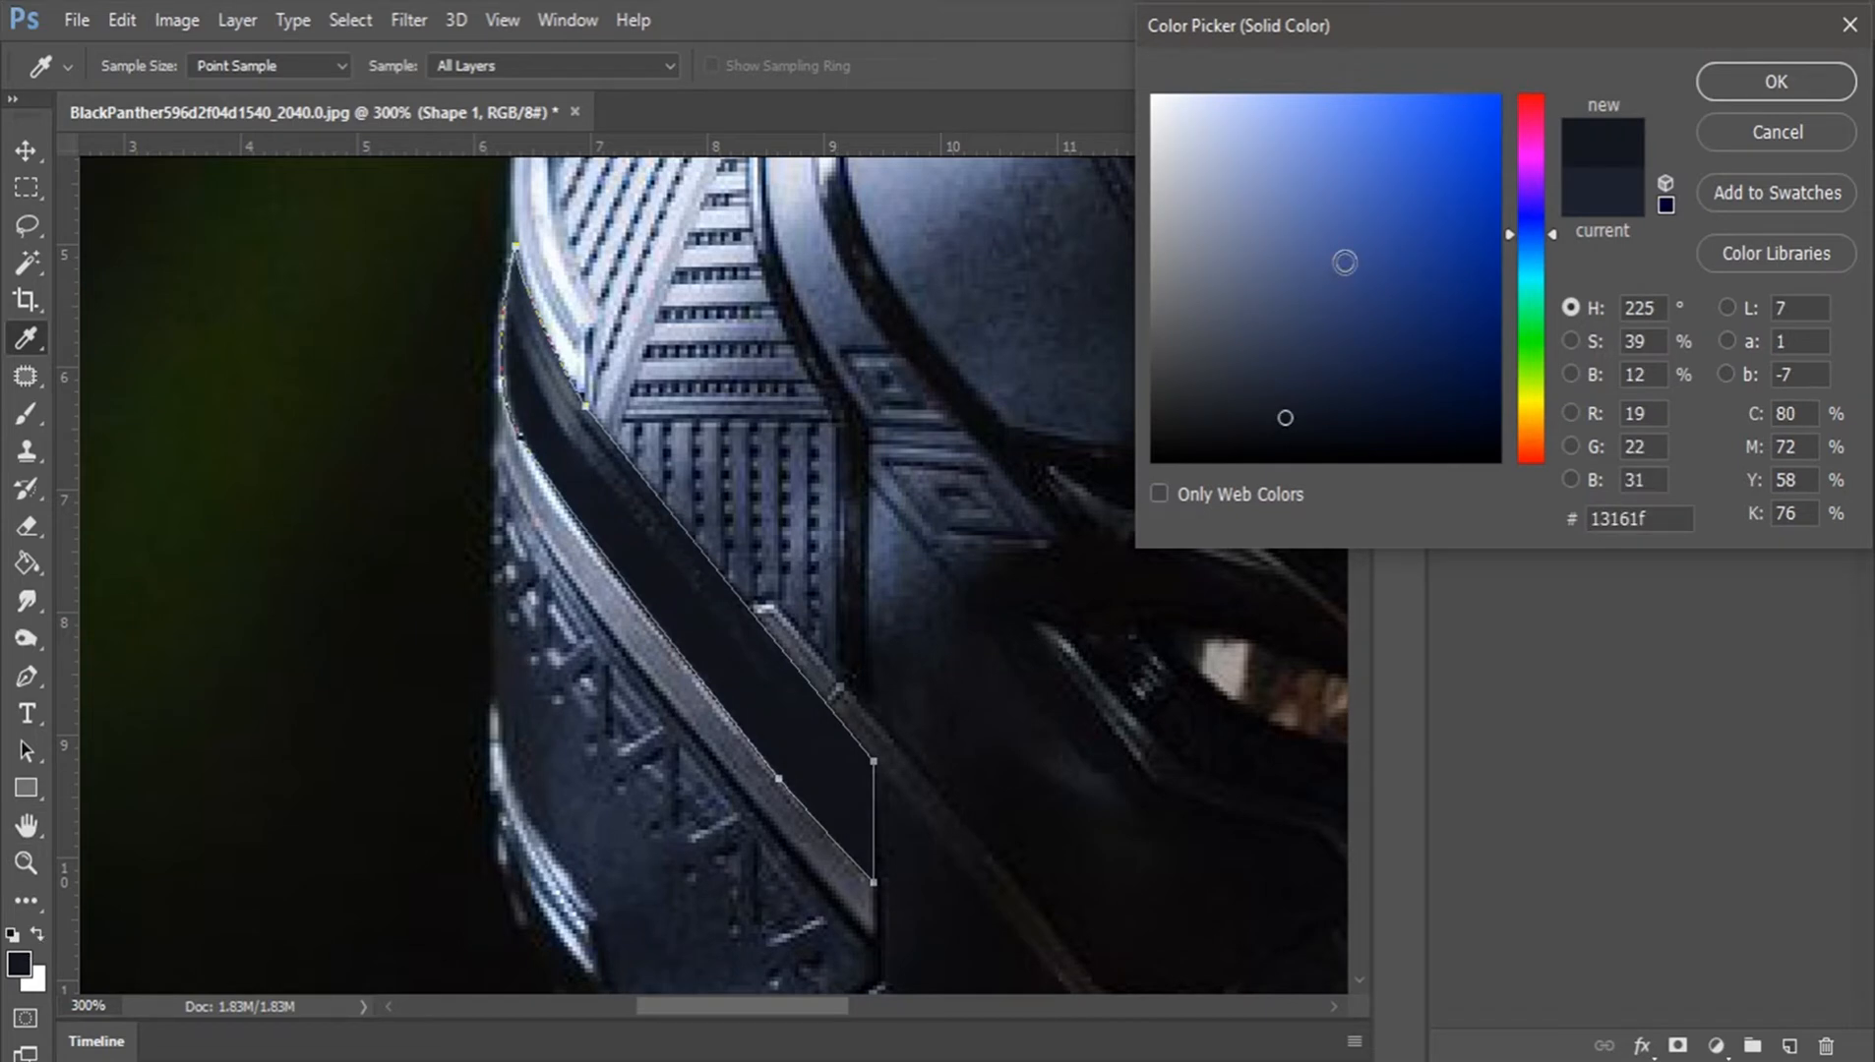
pyautogui.press('Return')
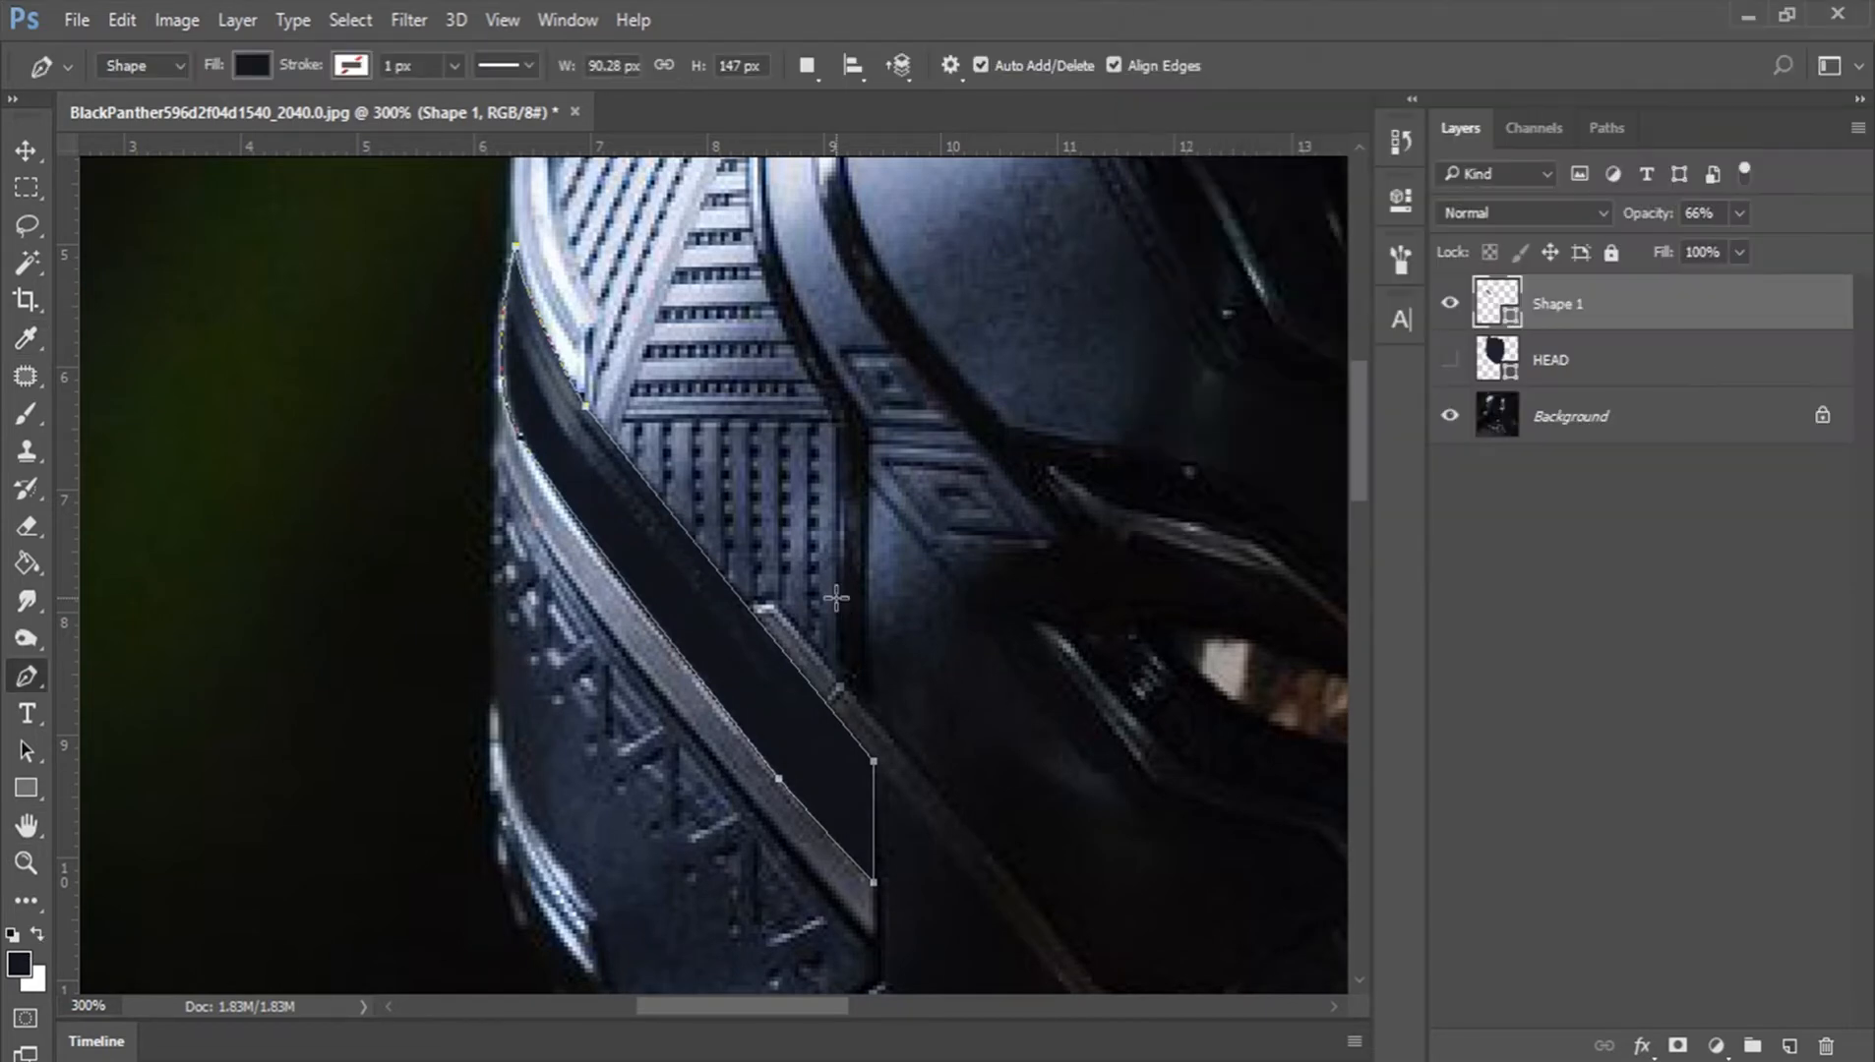
pyautogui.press('Return')
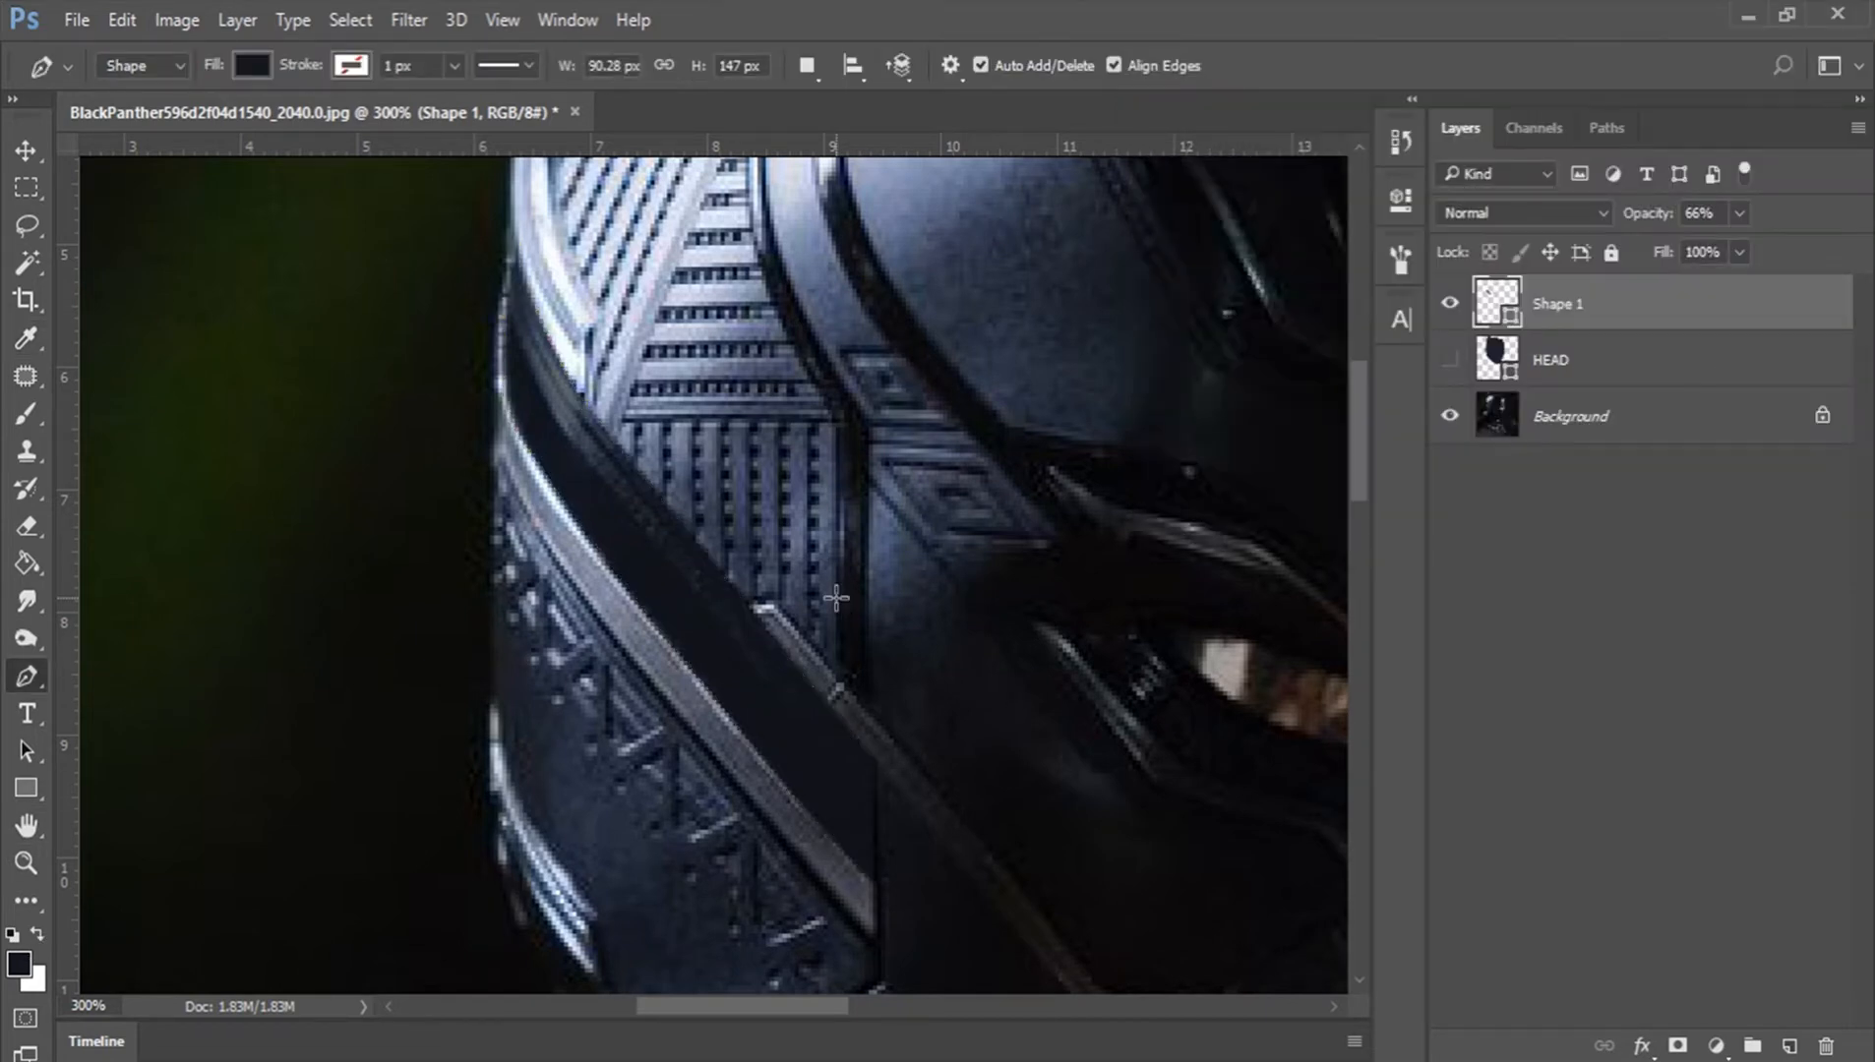
# Step: Start a second pen shape at the band's upper edge and trace up the dark strip's edge beside the patterned side panel
pyautogui.click(869, 709)
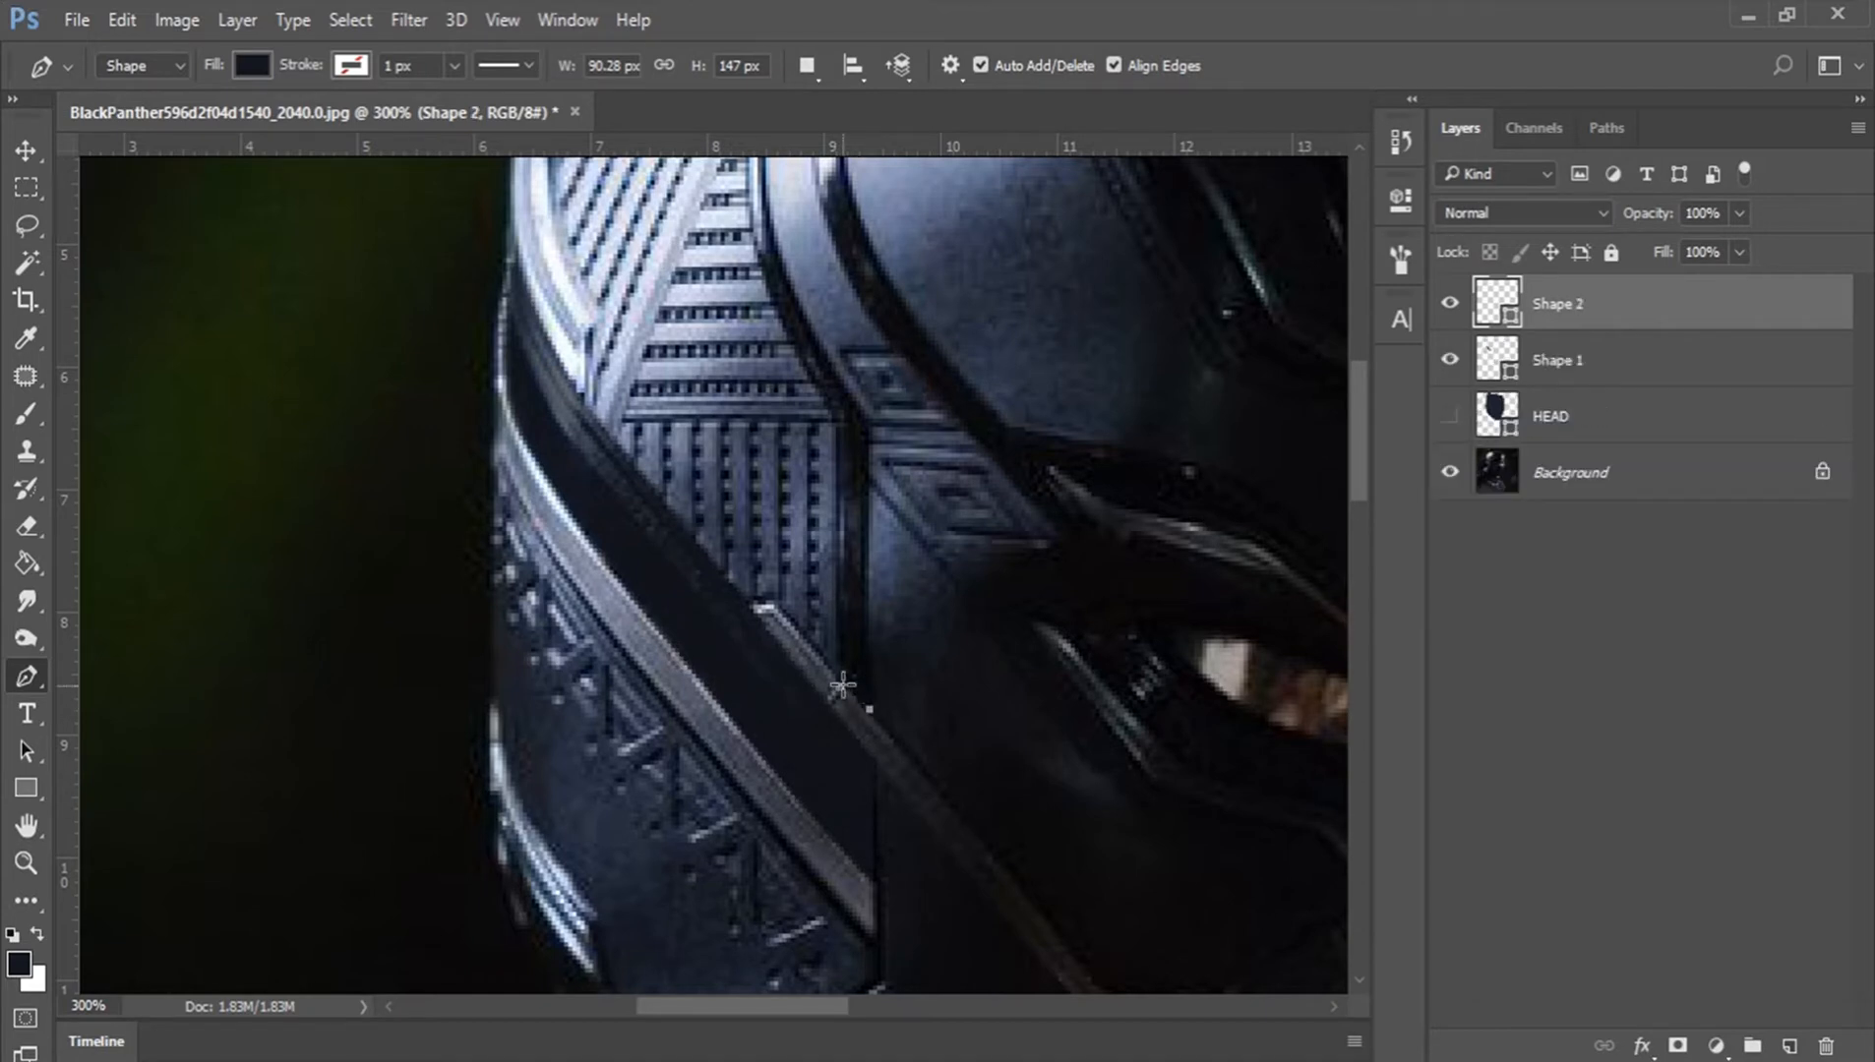
pyautogui.click(841, 685)
pyautogui.click(838, 423)
pyautogui.moveTo(837, 415); pyautogui.dragTo(839, 416)
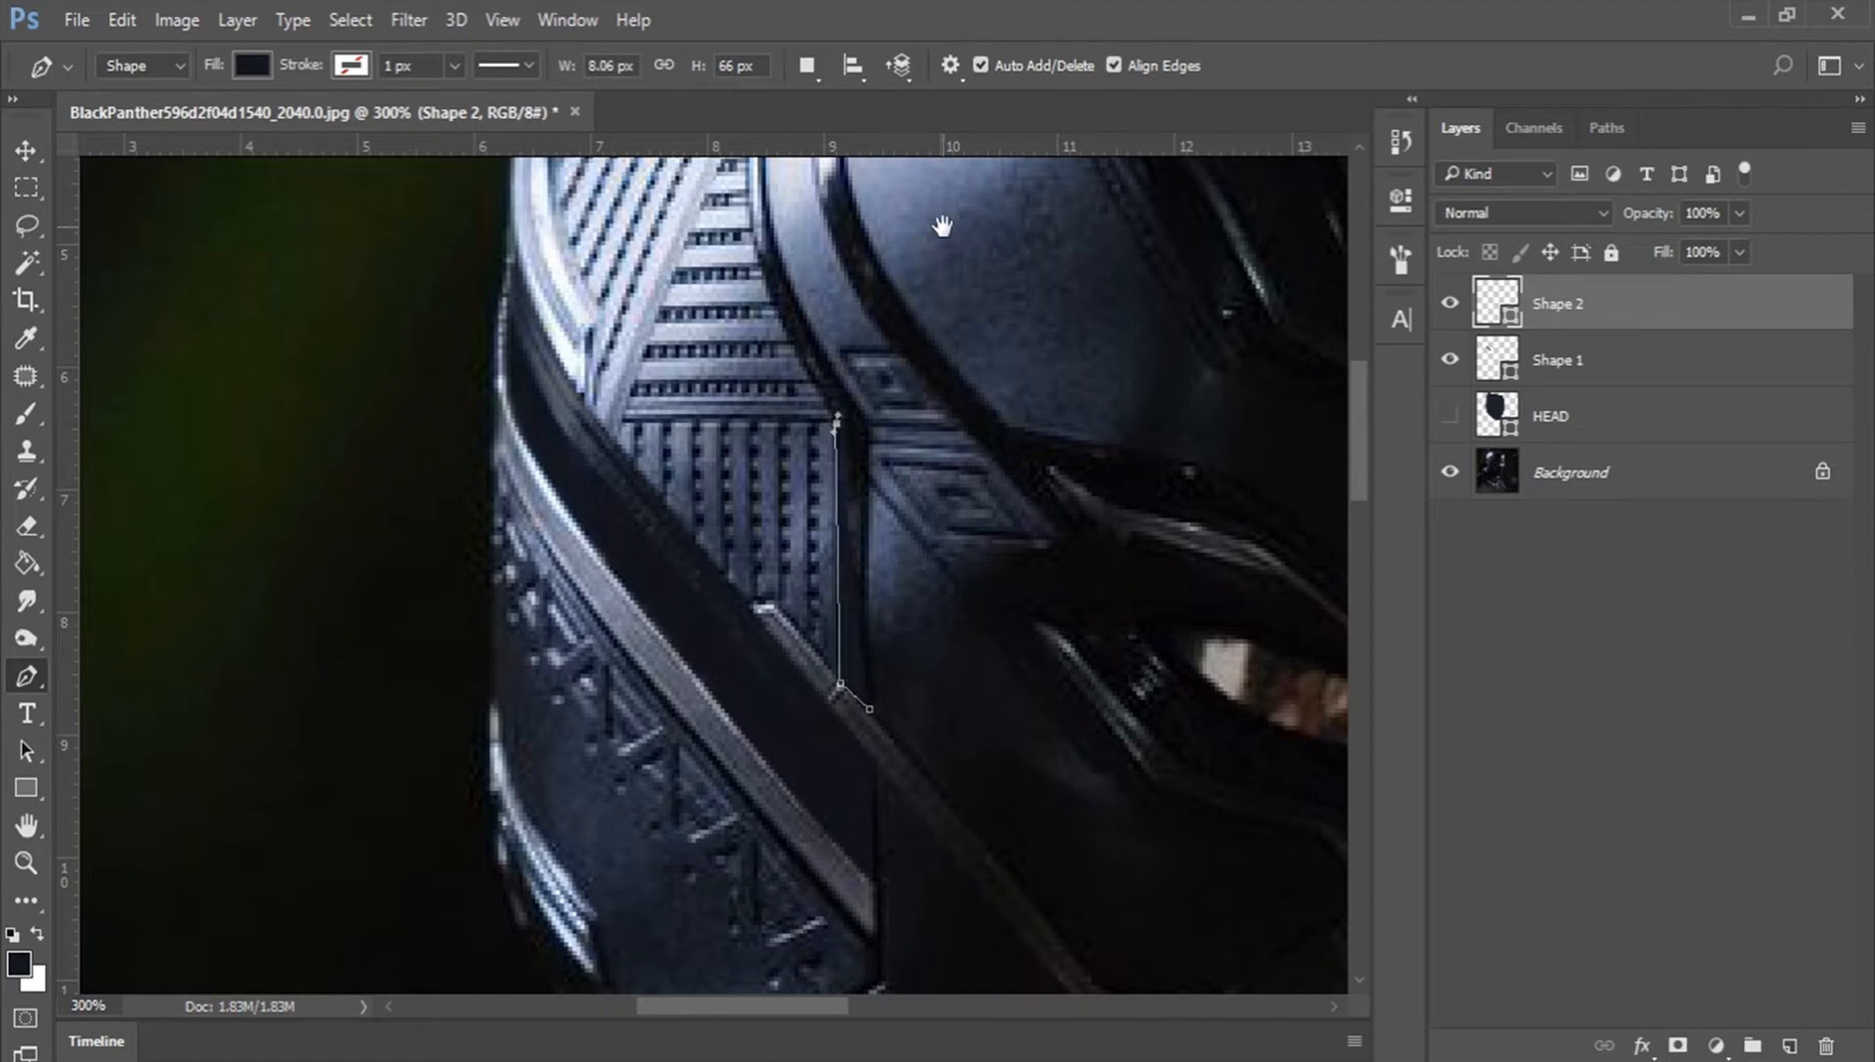
pyautogui.moveTo(941, 226); pyautogui.dragTo(1006, 610)
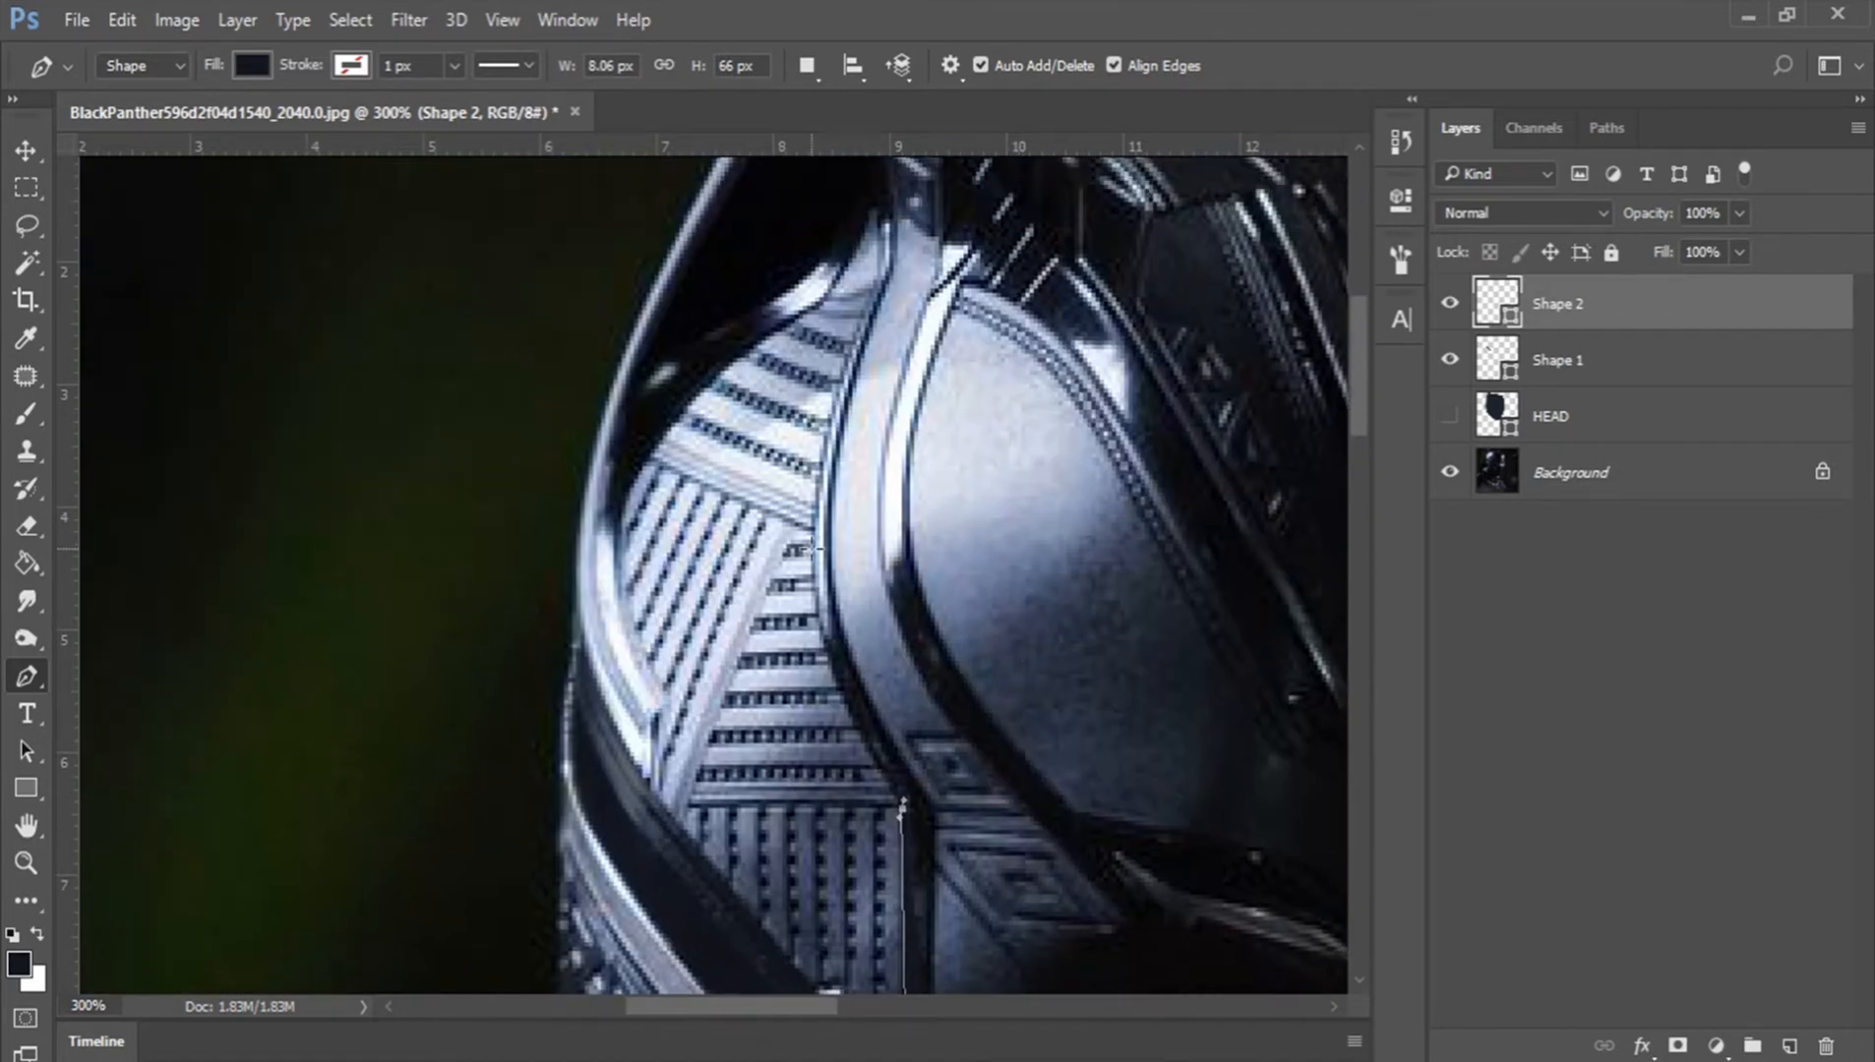
pyautogui.moveTo(811, 549); pyautogui.dragTo(826, 437)
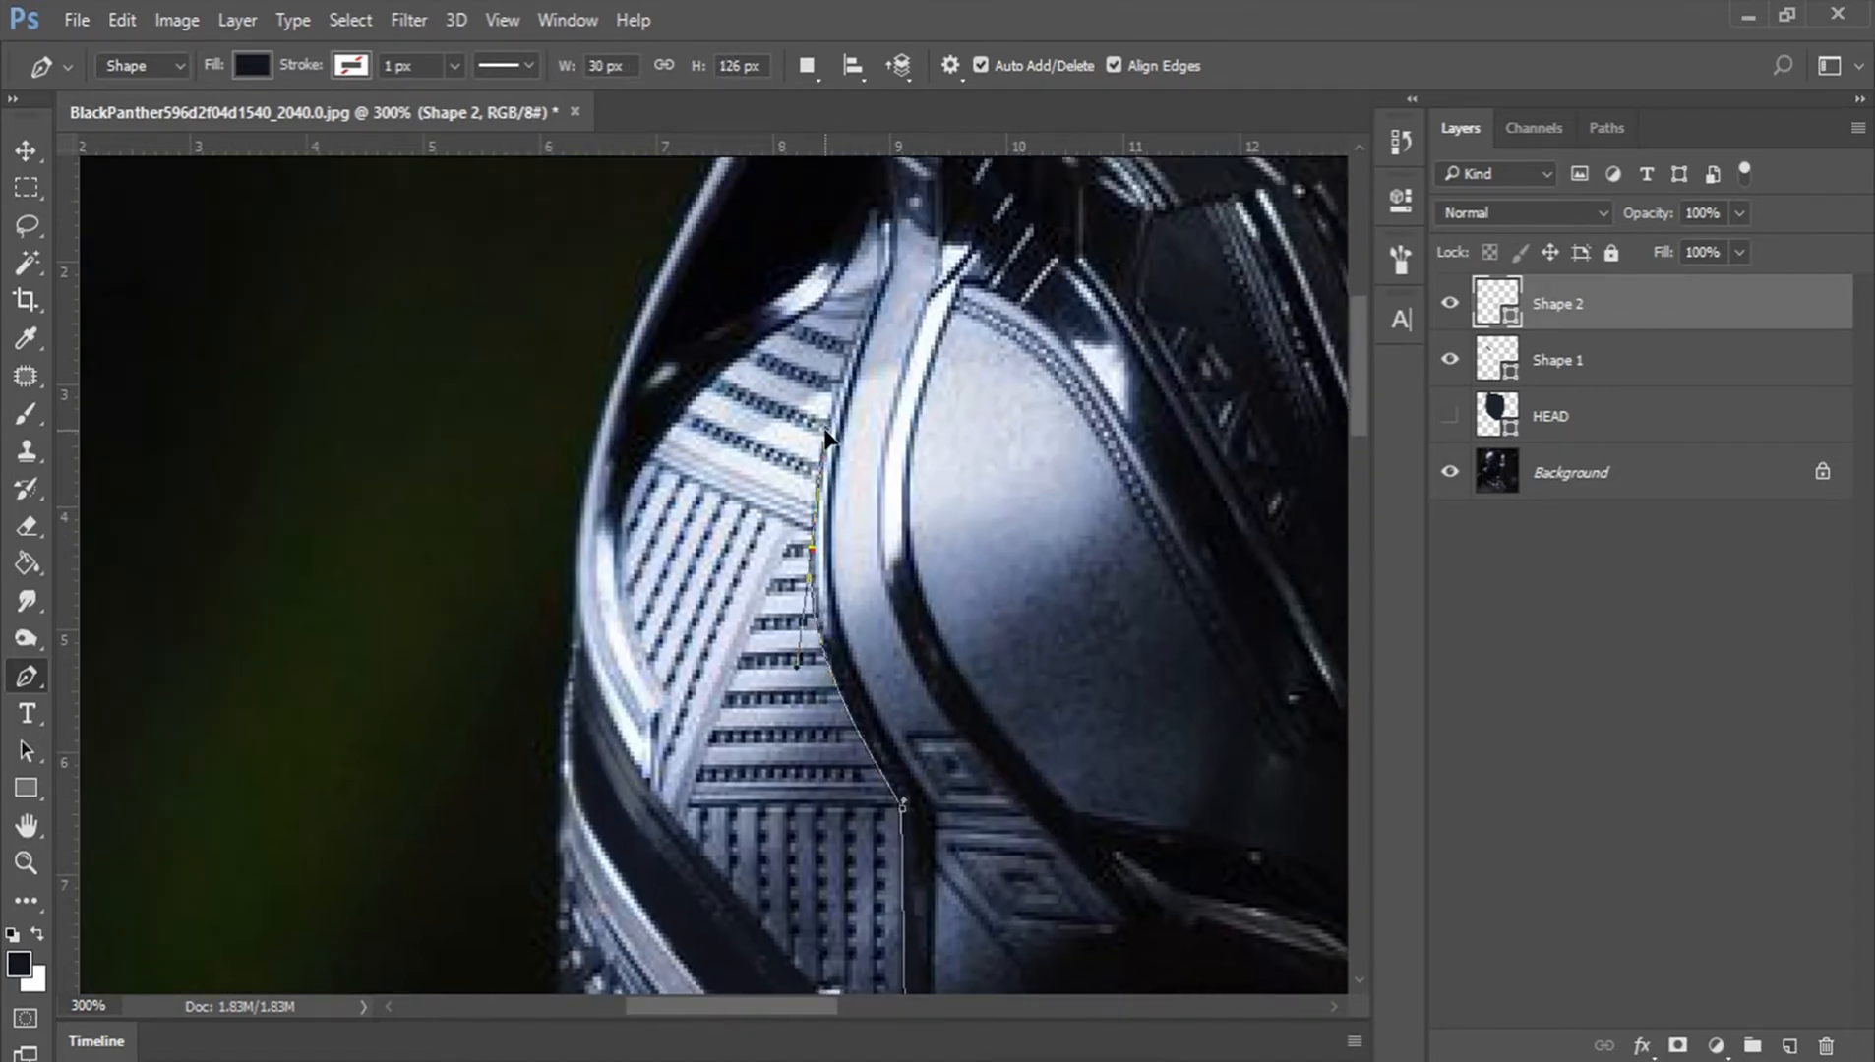
pyautogui.moveTo(873, 297)
pyautogui.mouseDown()
pyautogui.moveTo(888, 268)
pyautogui.moveTo(882, 292)
pyautogui.mouseUp()
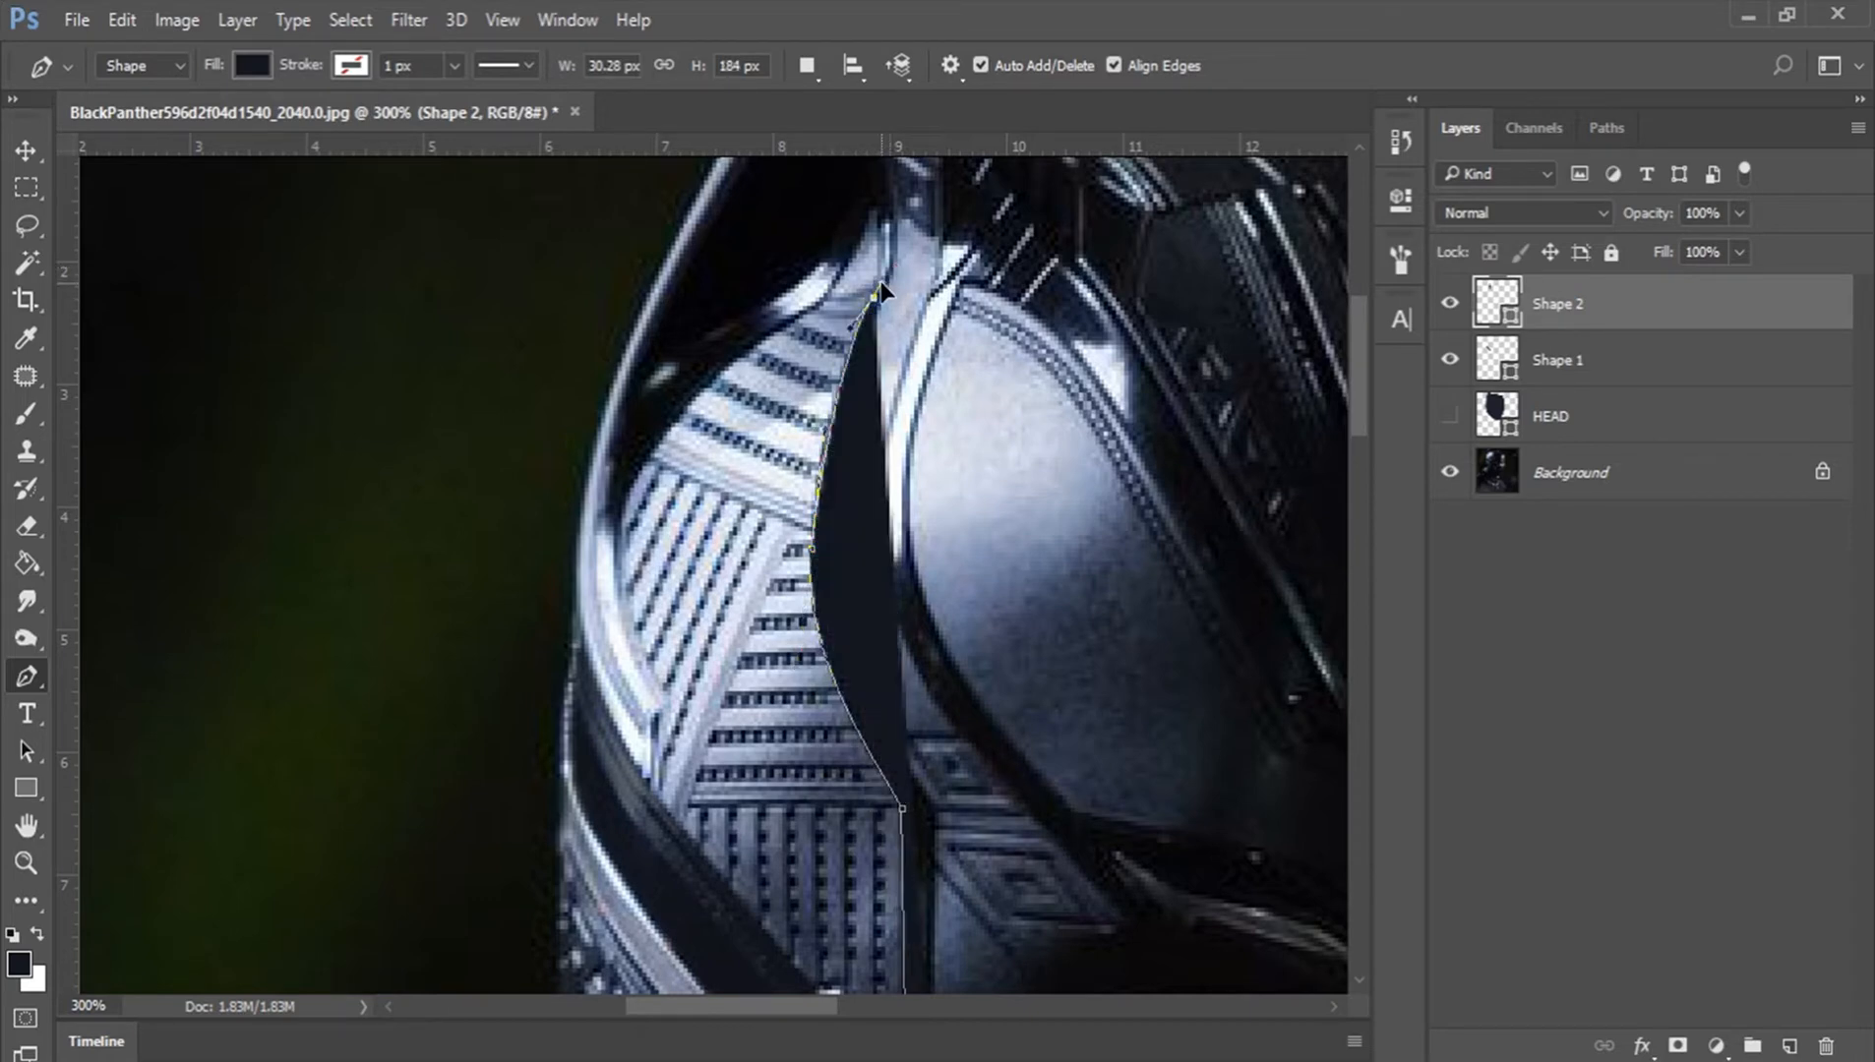
# Step: Continue the shape around the patterned panel's pointed top and along its curved upper edge to the outer rim
pyautogui.moveTo(983, 220); pyautogui.dragTo(1050, 385)
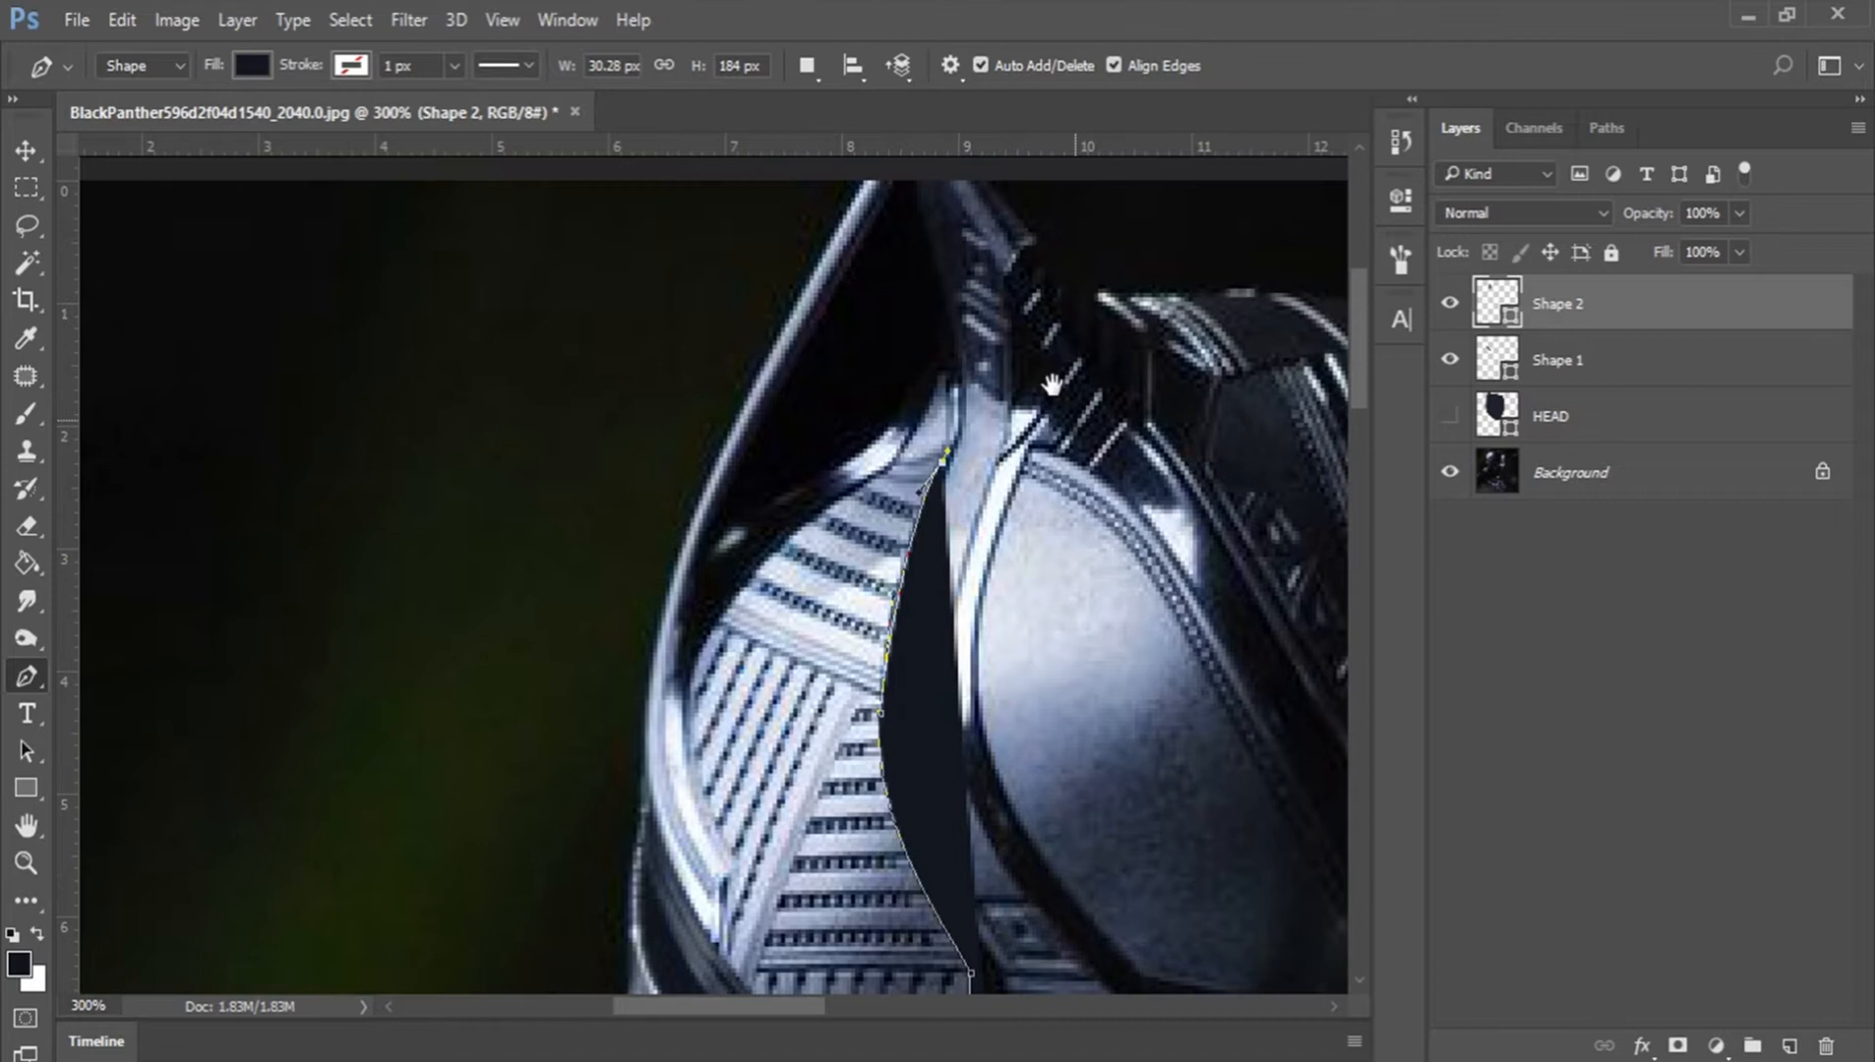
pyautogui.click(947, 370)
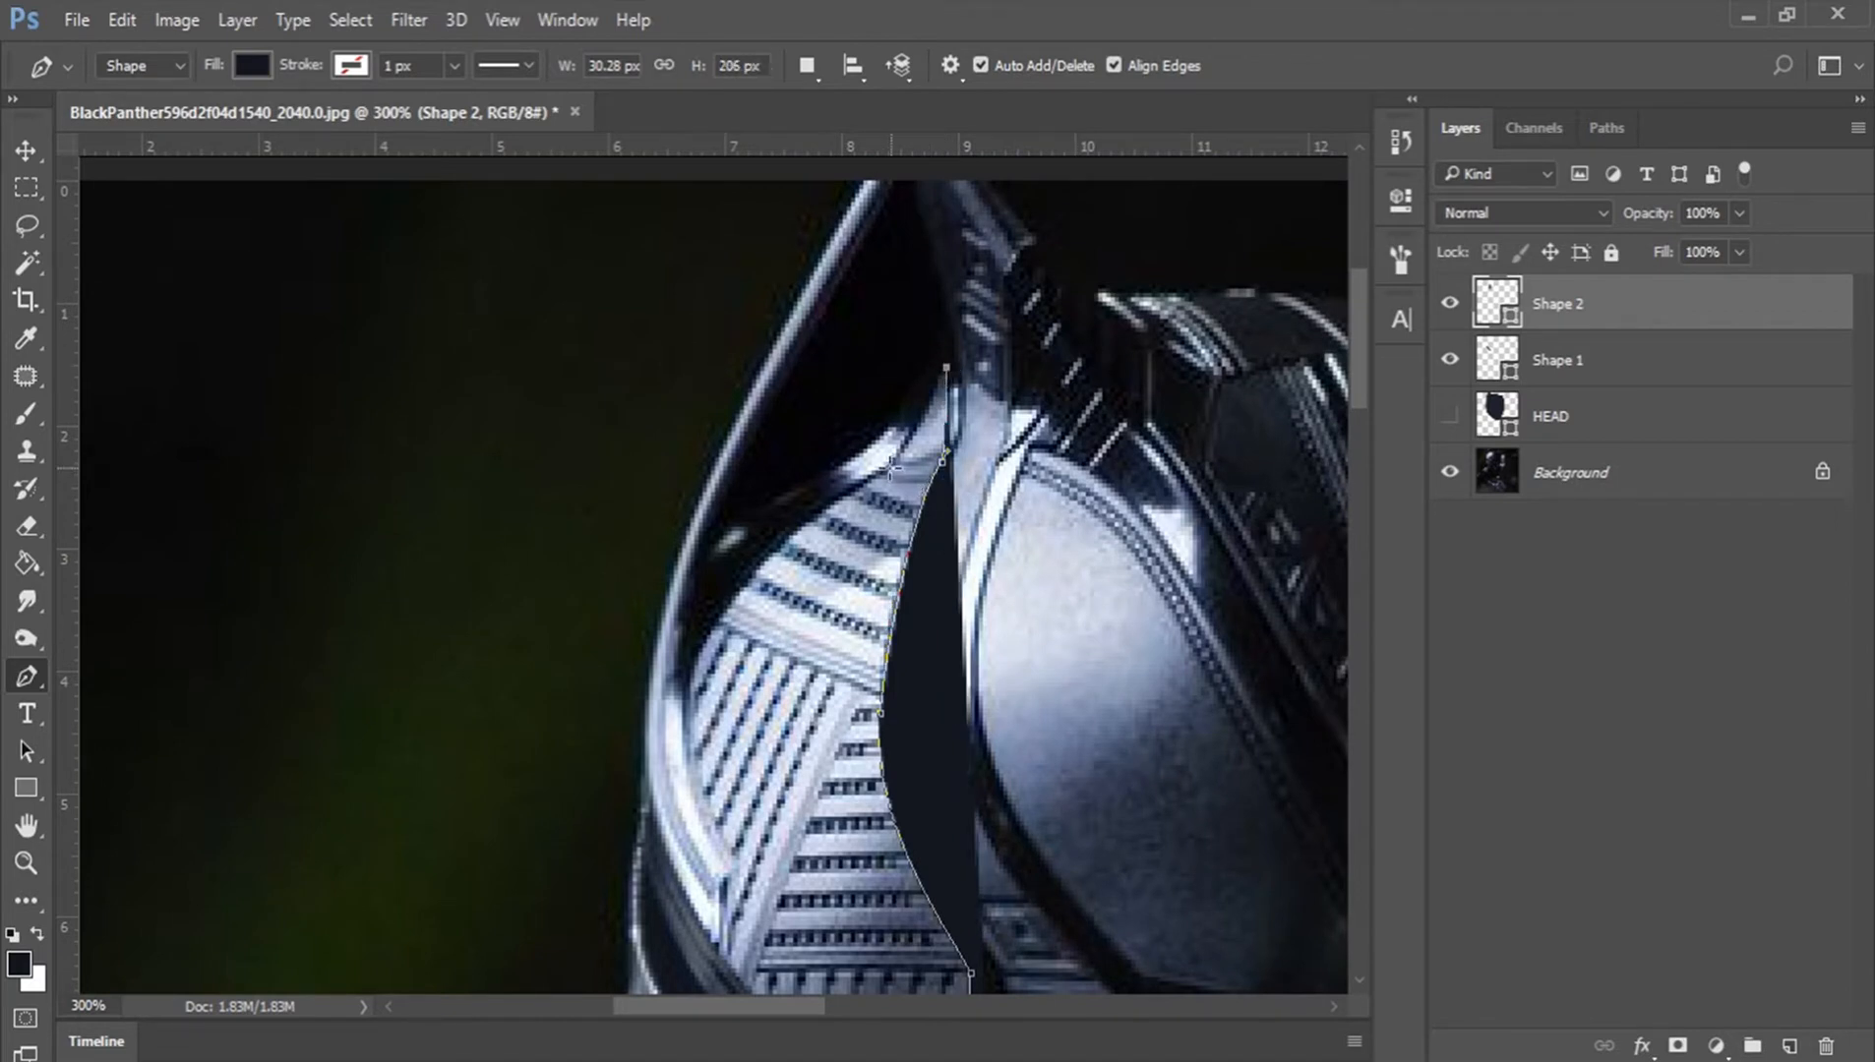
pyautogui.moveTo(896, 459); pyautogui.dragTo(872, 479)
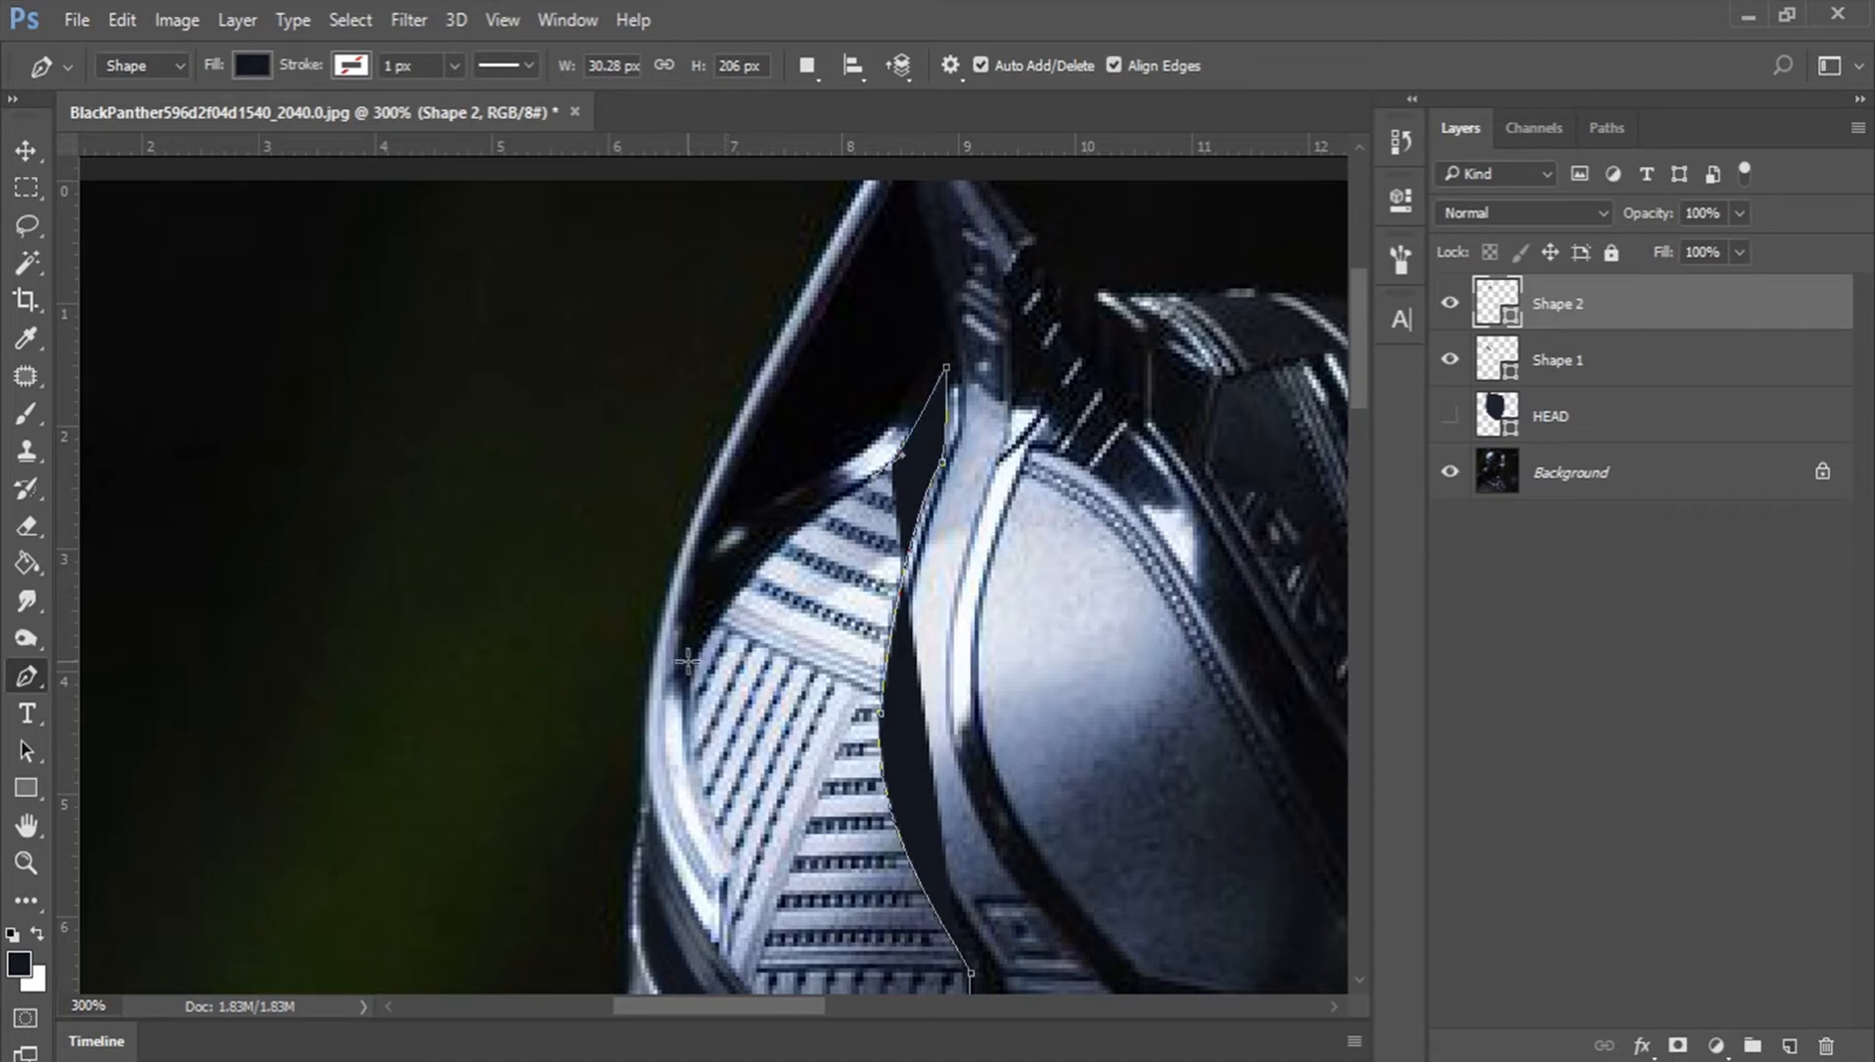
pyautogui.moveTo(686, 669)
pyautogui.mouseDown()
pyautogui.moveTo(656, 761)
pyautogui.moveTo(687, 688)
pyautogui.mouseUp()
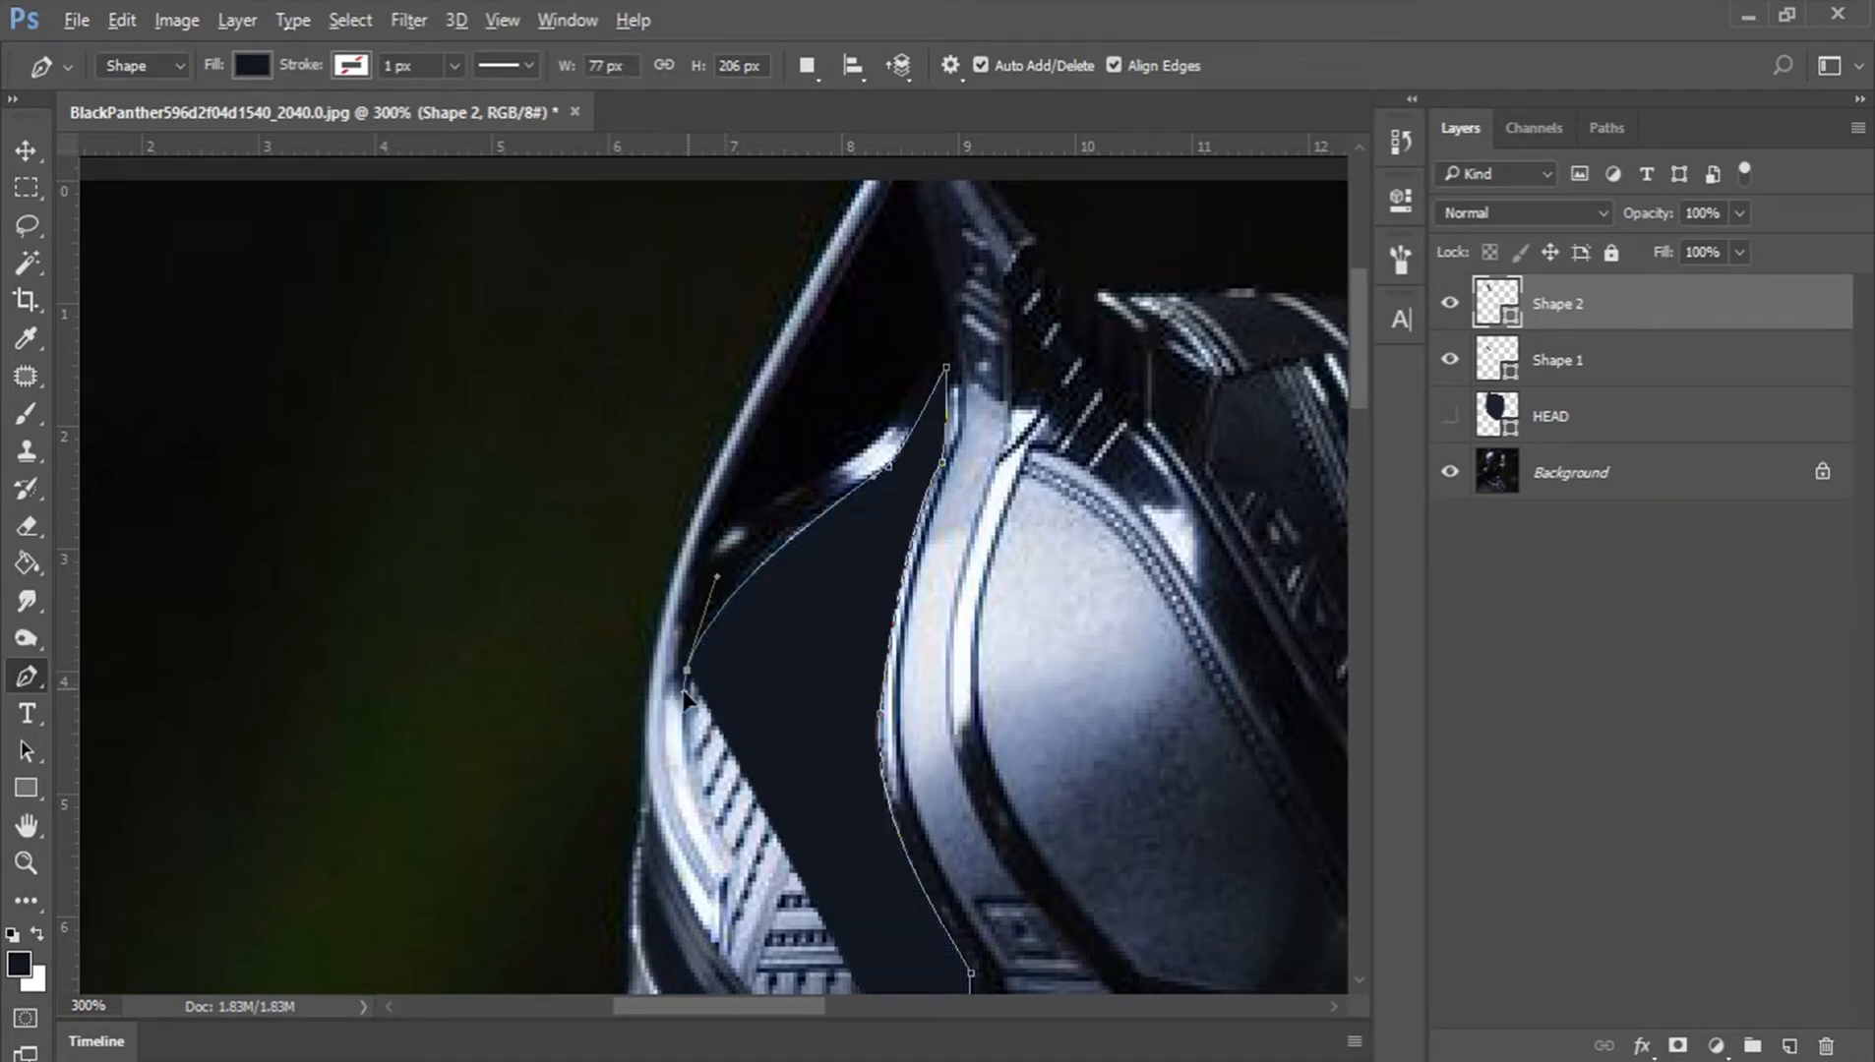
pyautogui.click(686, 693)
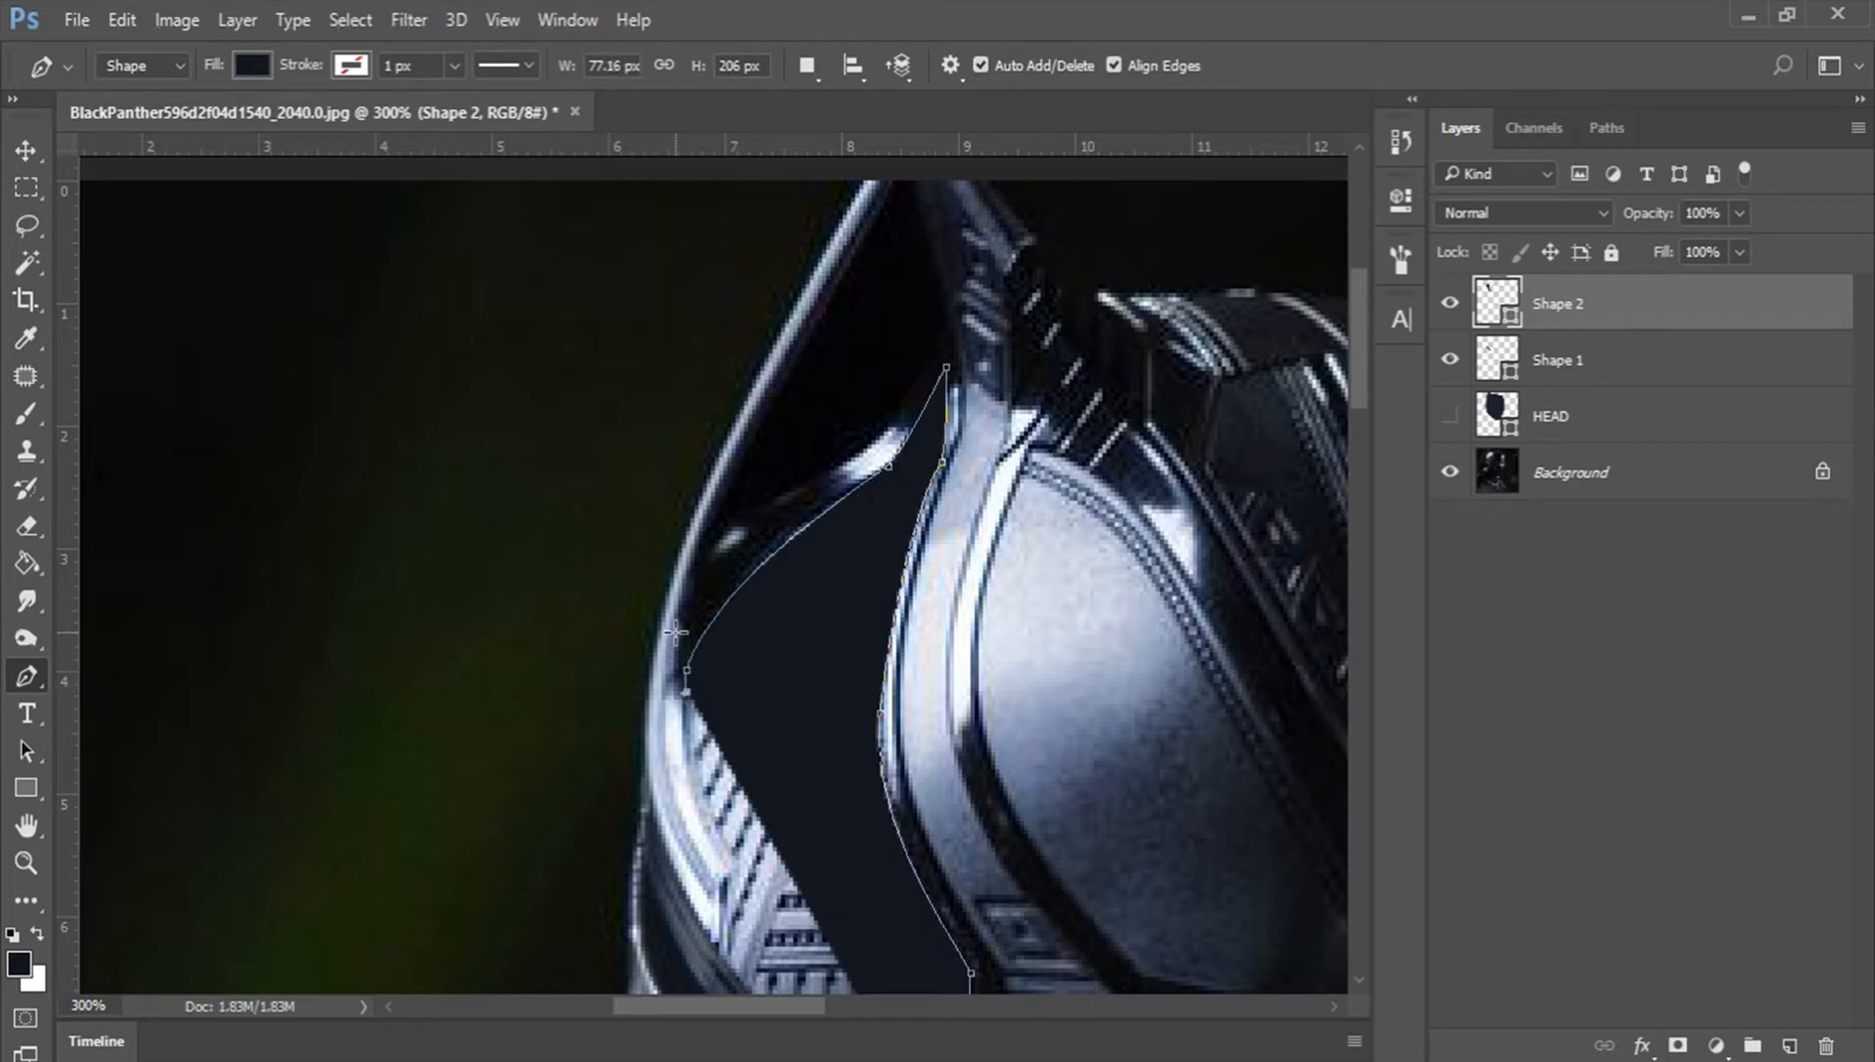
# Step: Trace the ear's dark interior up along its outer rim to the tip and down its inner edge
pyautogui.moveTo(675, 631); pyautogui.dragTo(683, 598)
pyautogui.moveTo(850, 326); pyautogui.dragTo(847, 521)
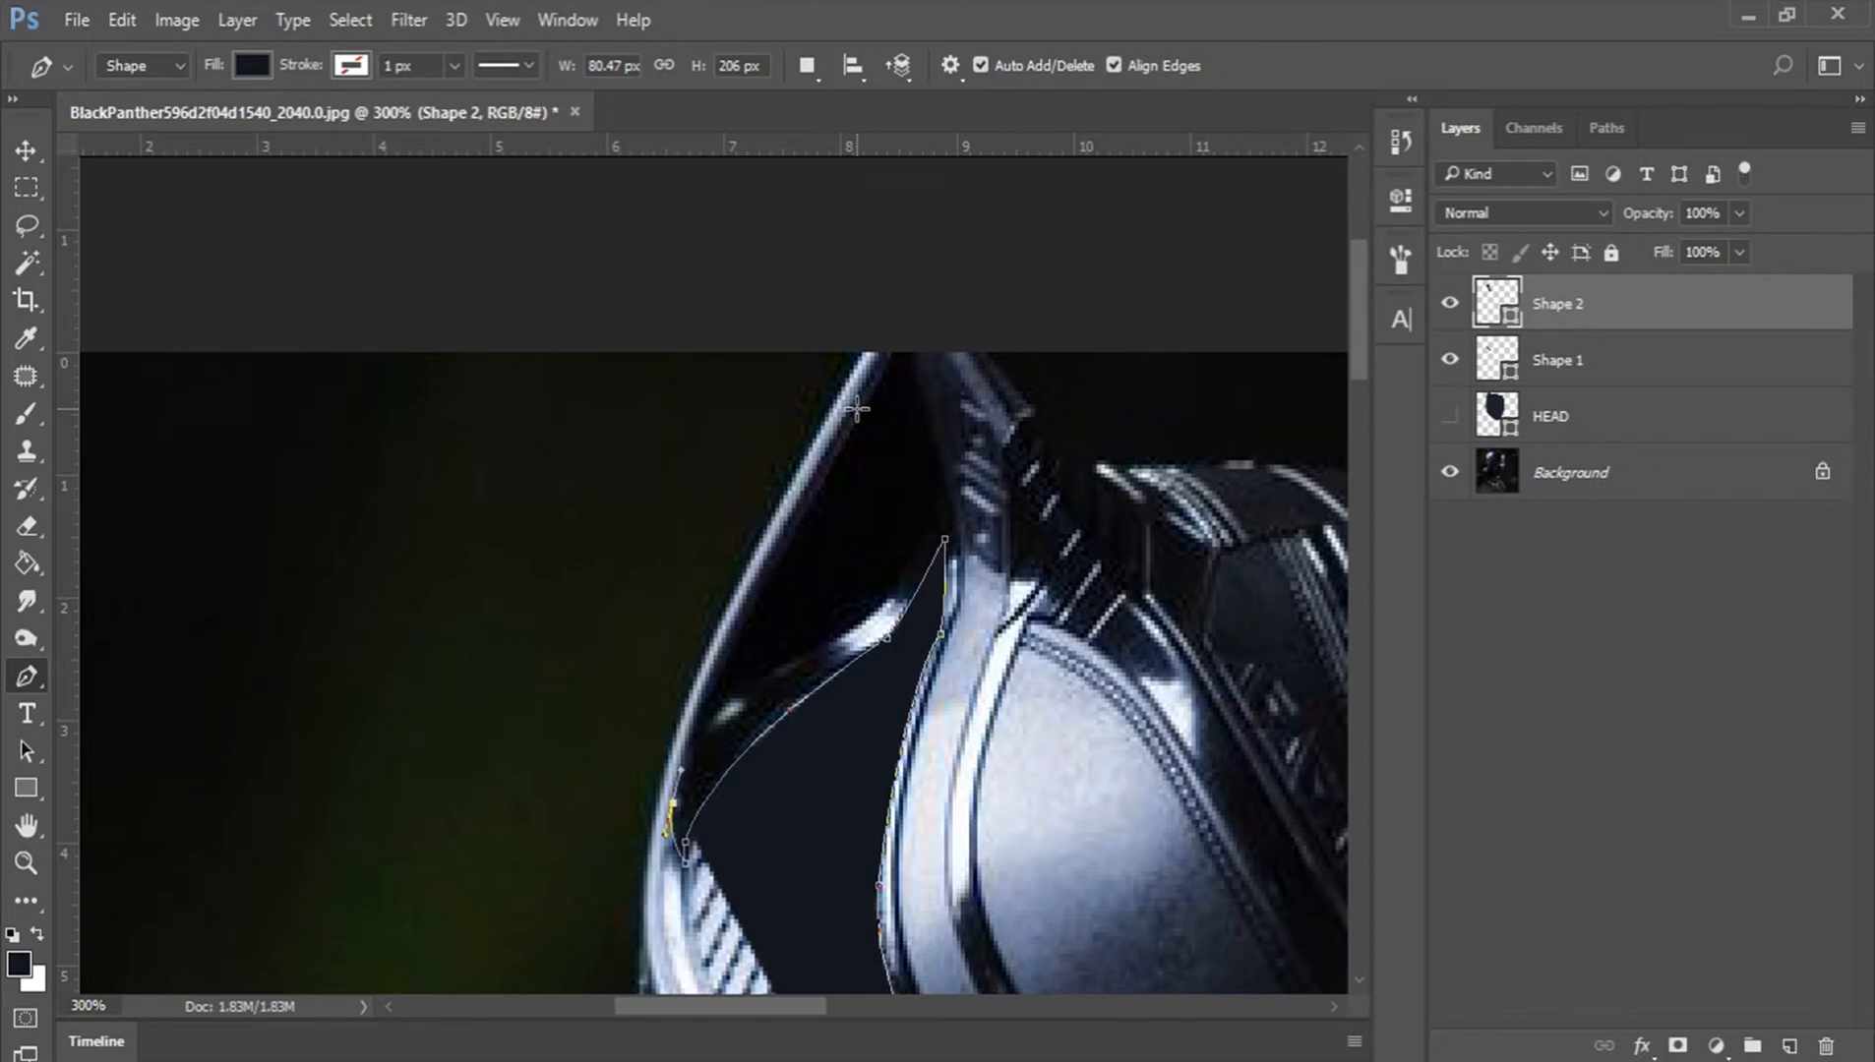
pyautogui.moveTo(857, 408); pyautogui.dragTo(912, 345)
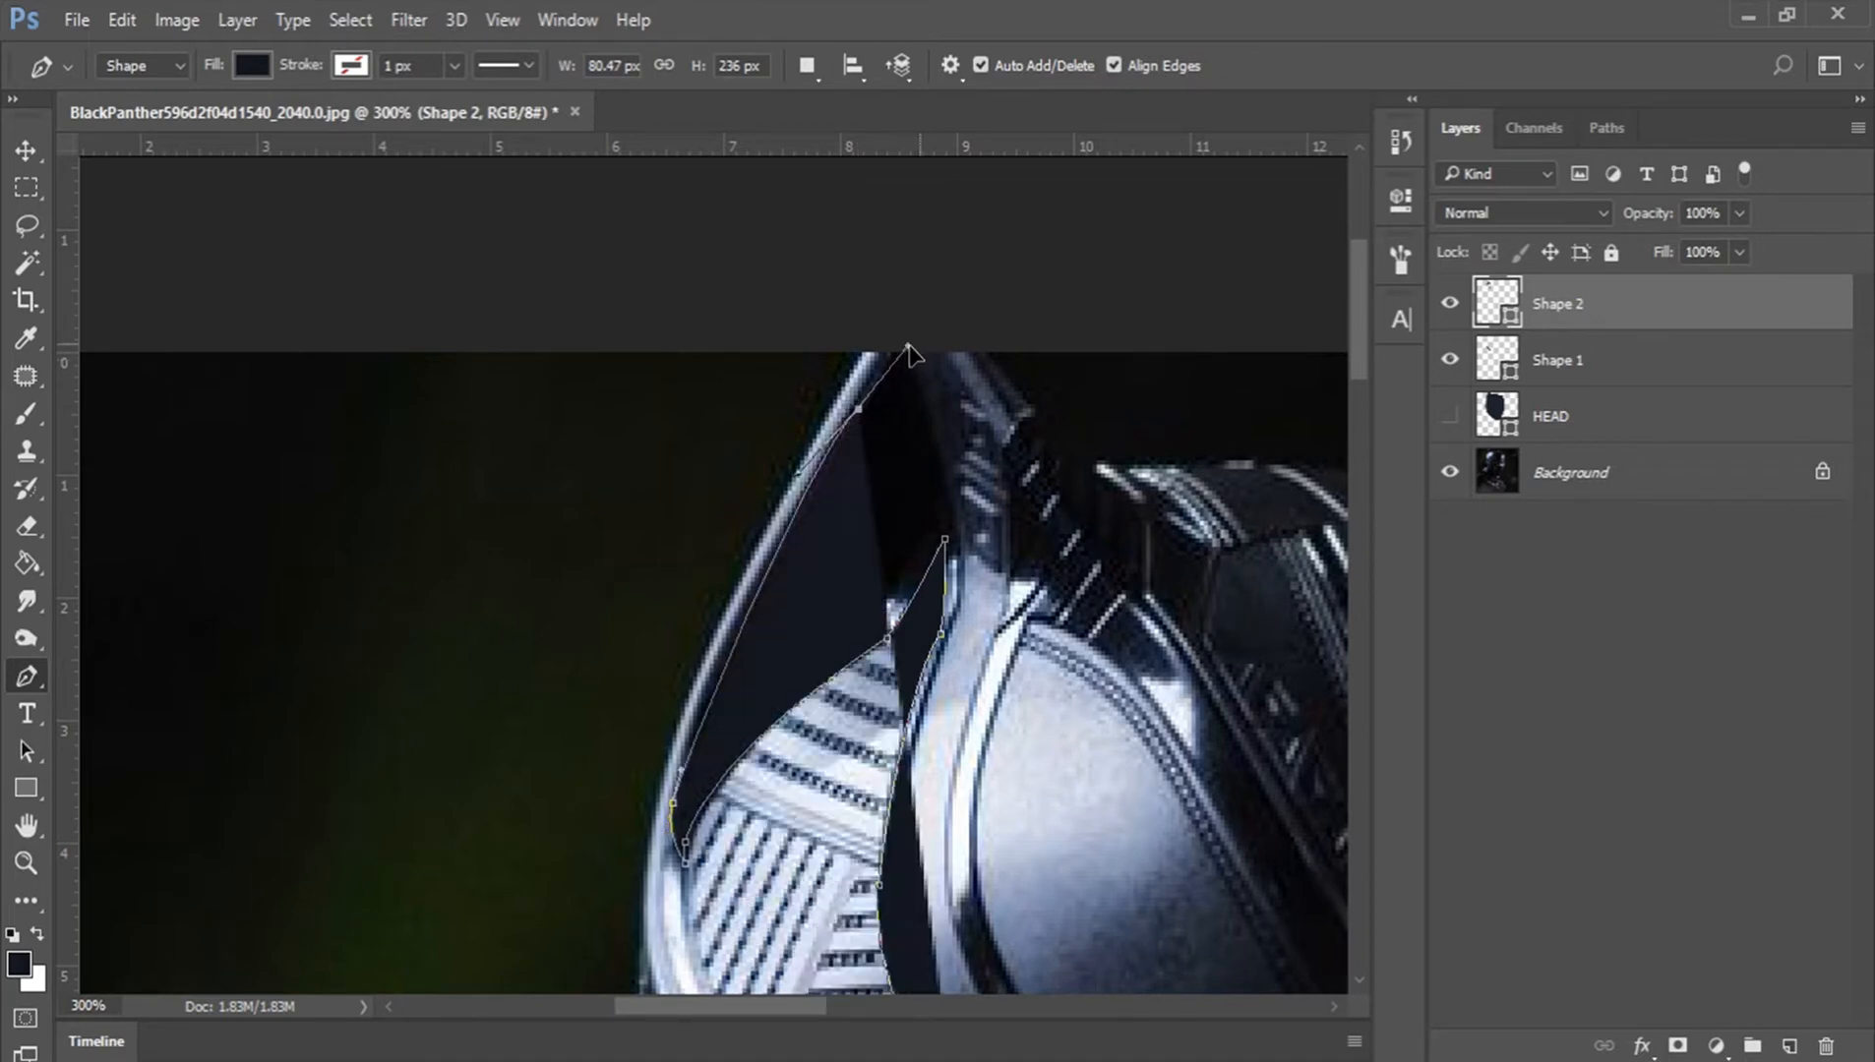
pyautogui.click(911, 340)
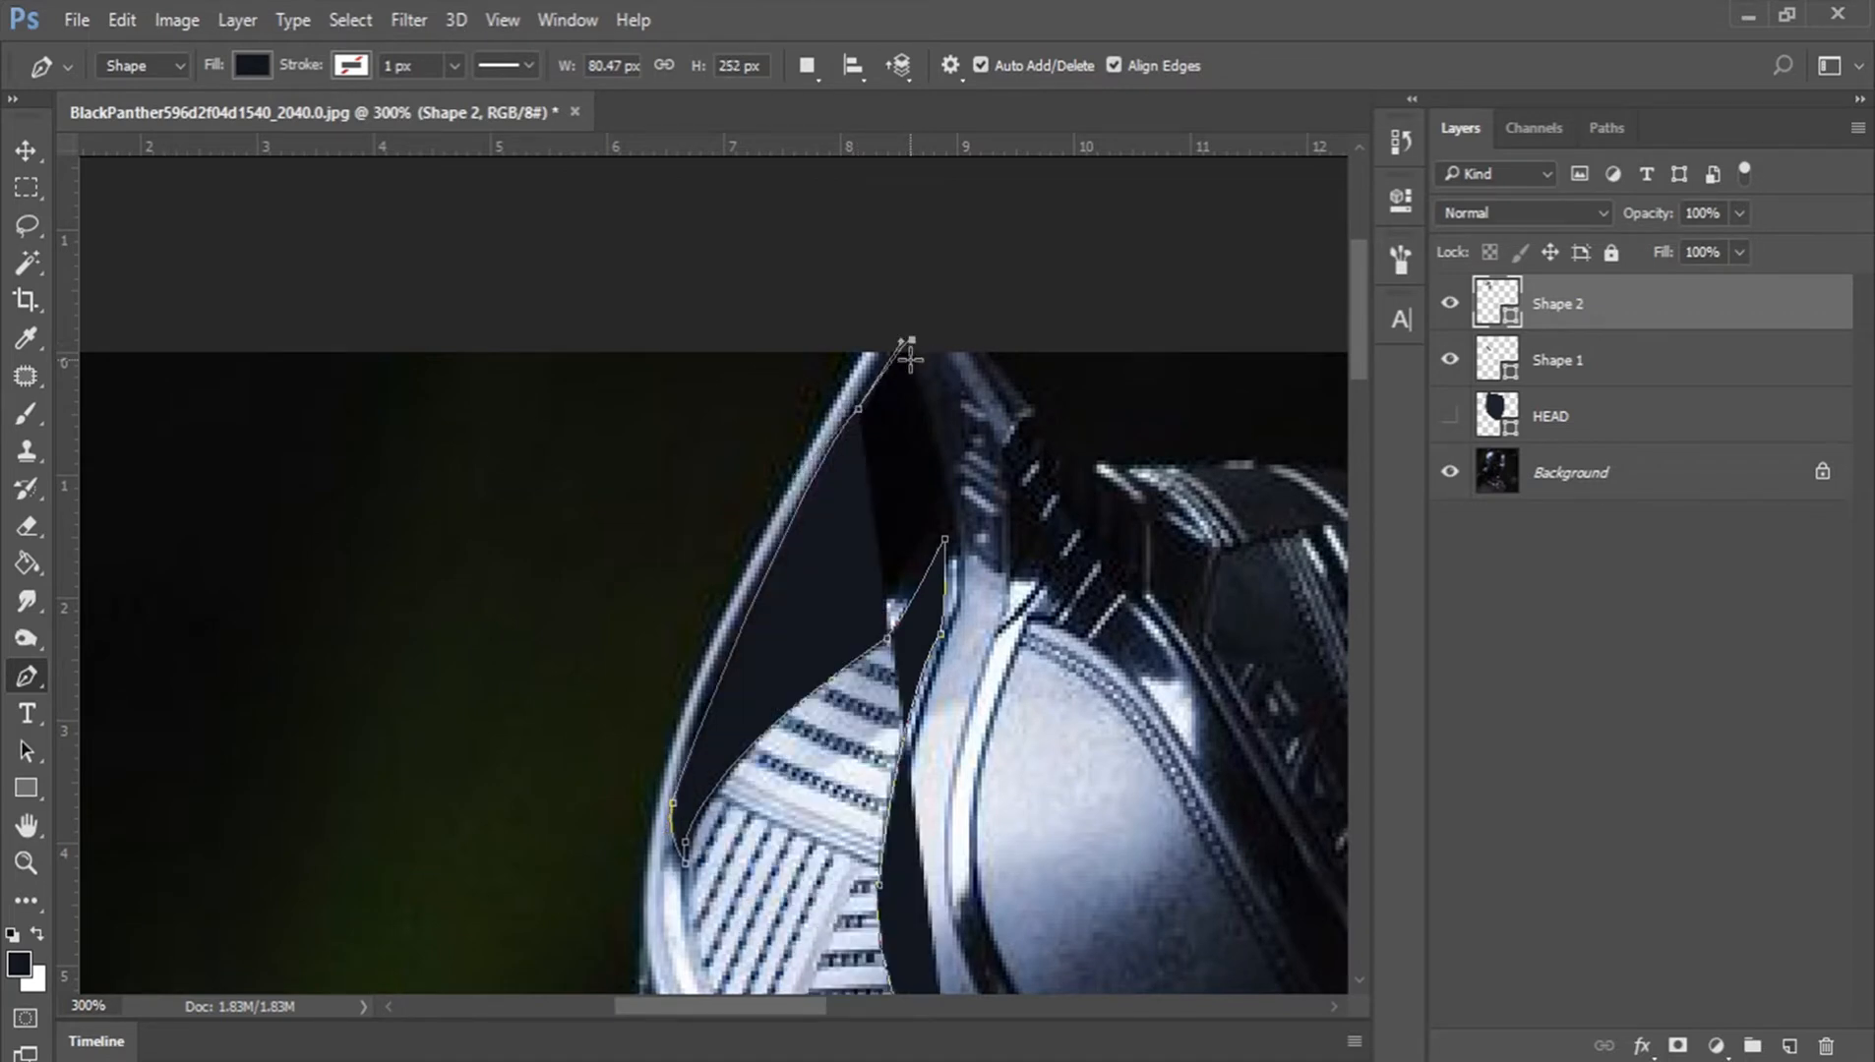
pyautogui.click(956, 495)
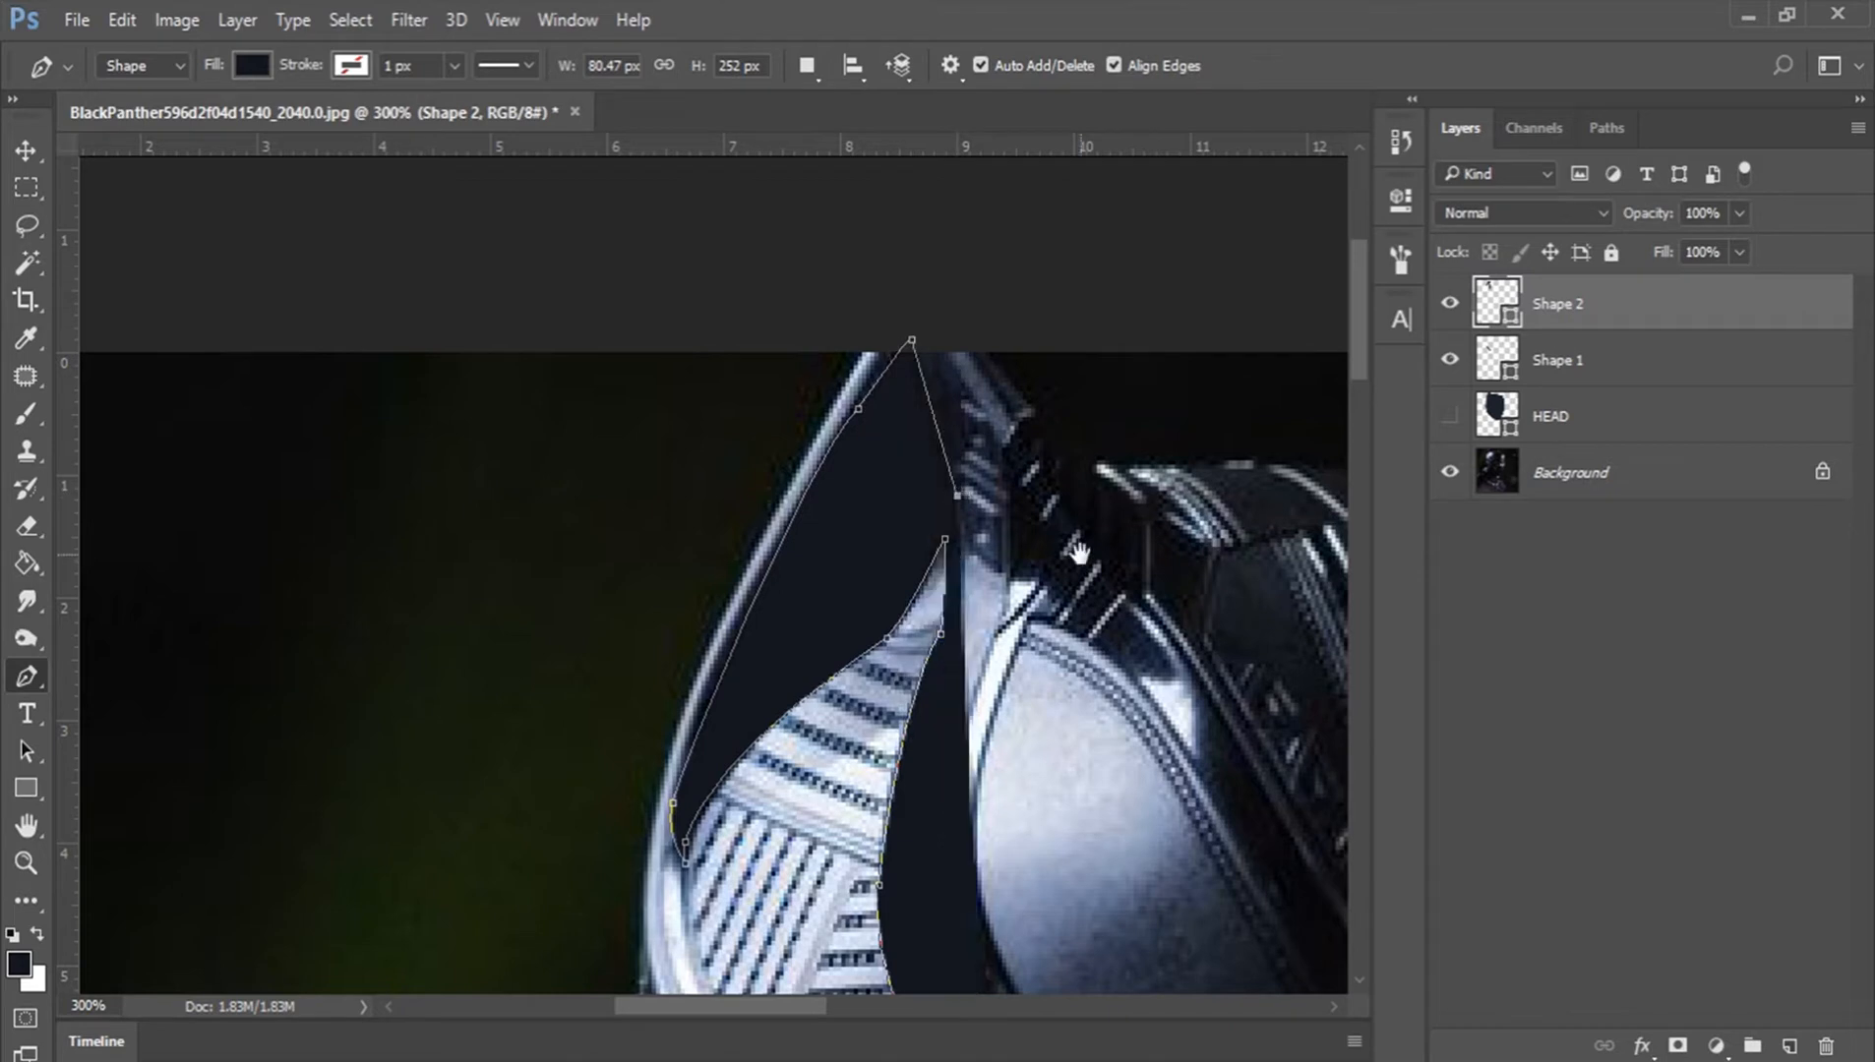
pyautogui.moveTo(1079, 553); pyautogui.dragTo(980, 336)
# Step: Lower the shape's opacity to 52%, trace down the dark strip's other edge and close the path at its starting point
pyautogui.moveTo(1661, 214); pyautogui.dragTo(1595, 211)
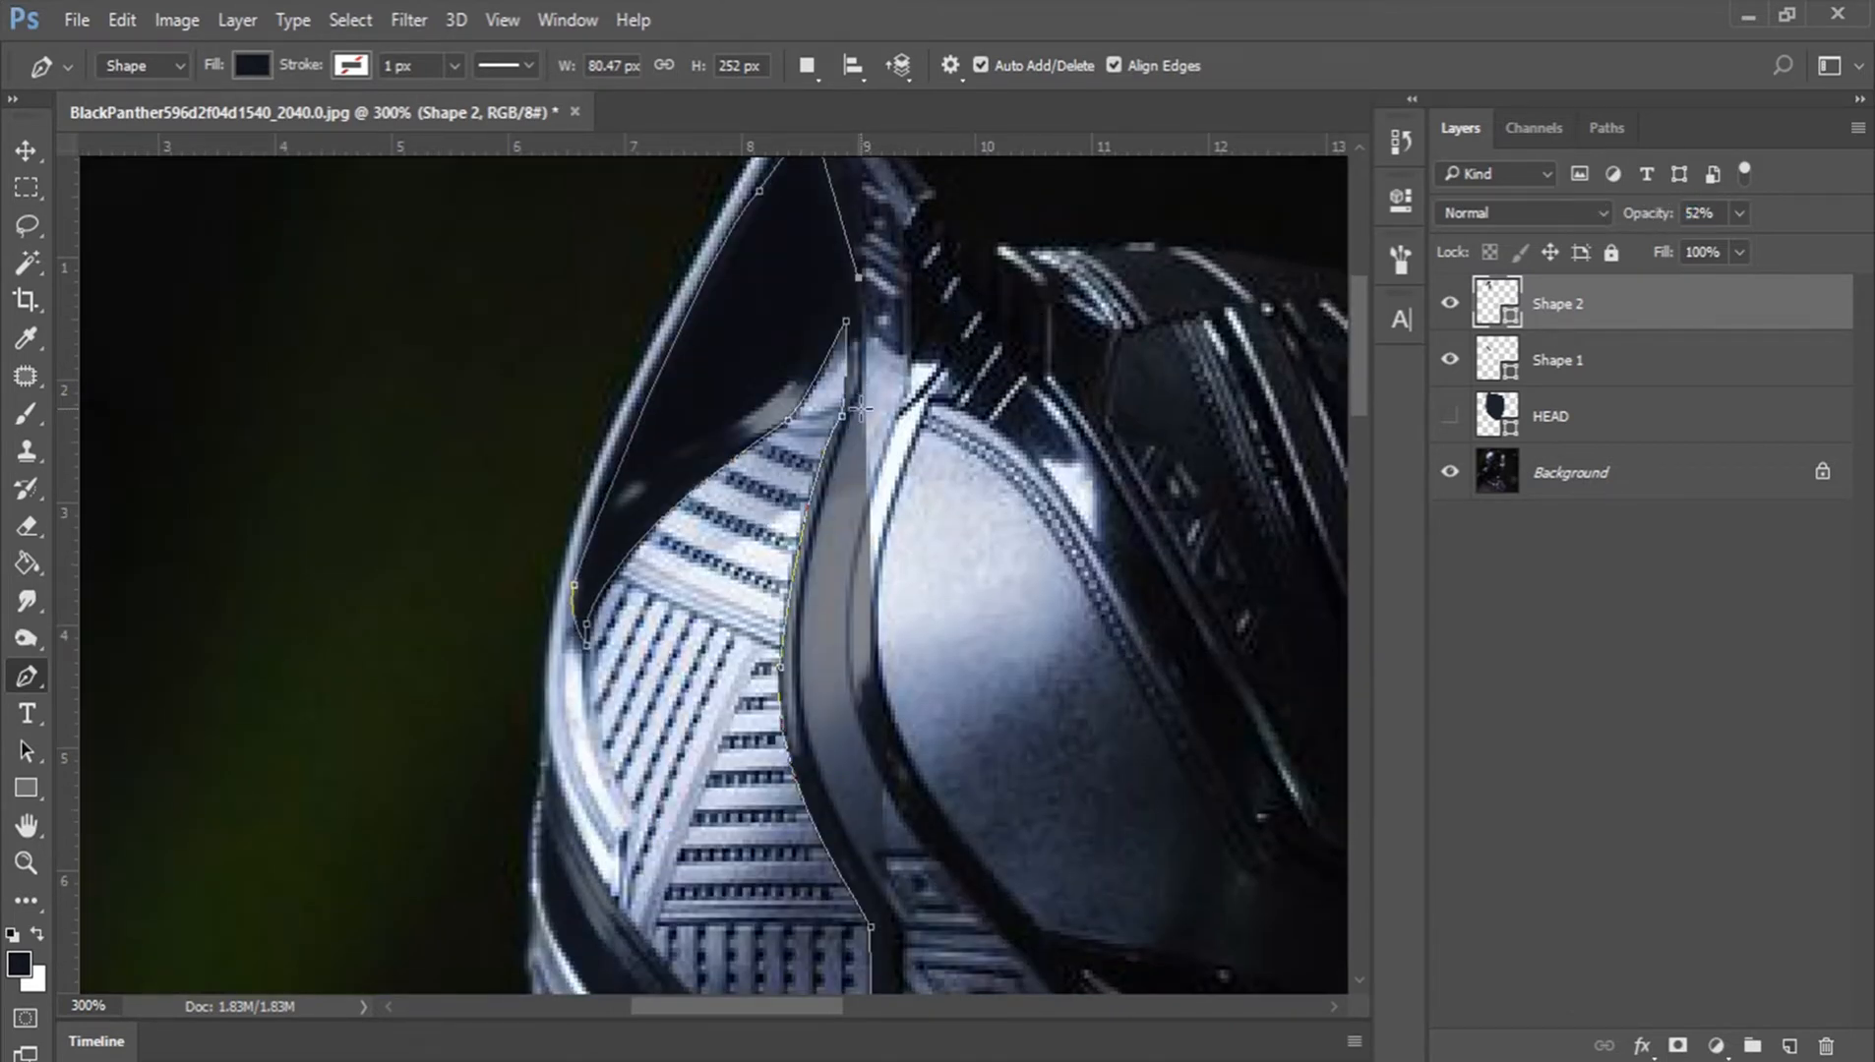
pyautogui.moveTo(858, 394); pyautogui.dragTo(844, 440)
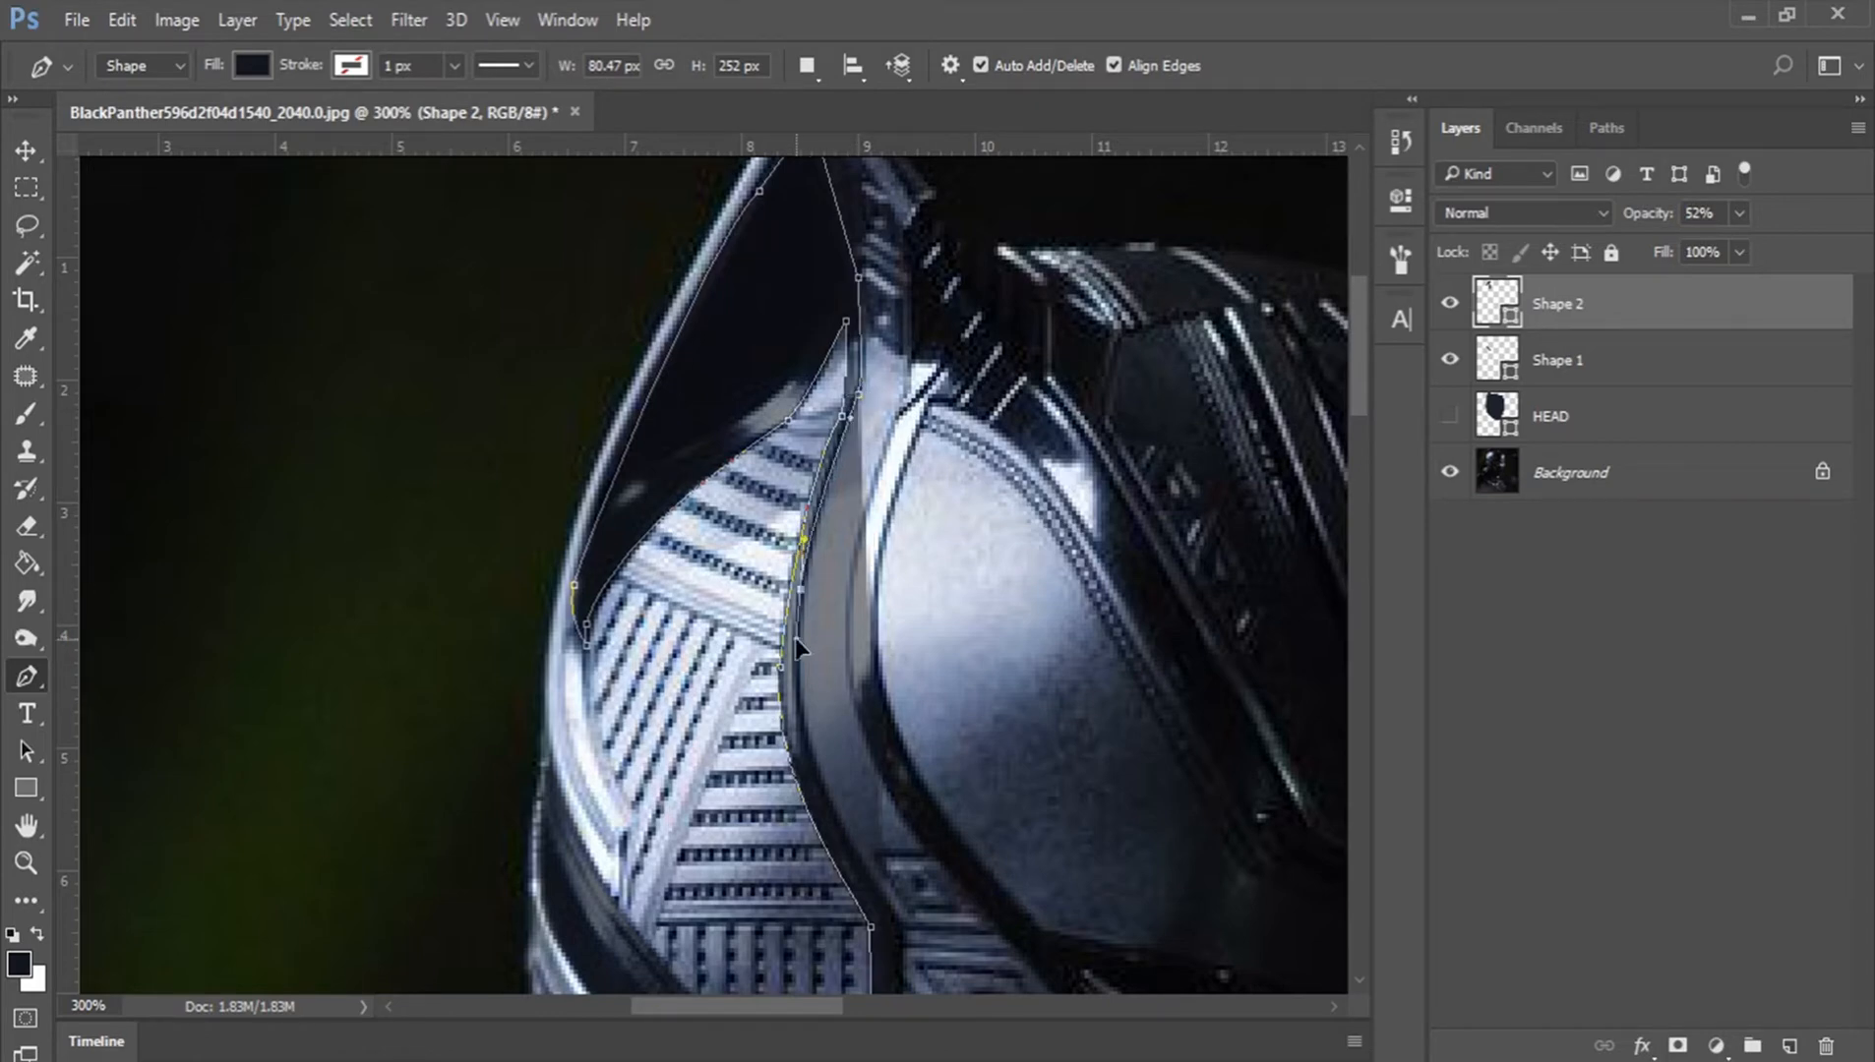
pyautogui.moveTo(878, 655); pyautogui.dragTo(740, 284)
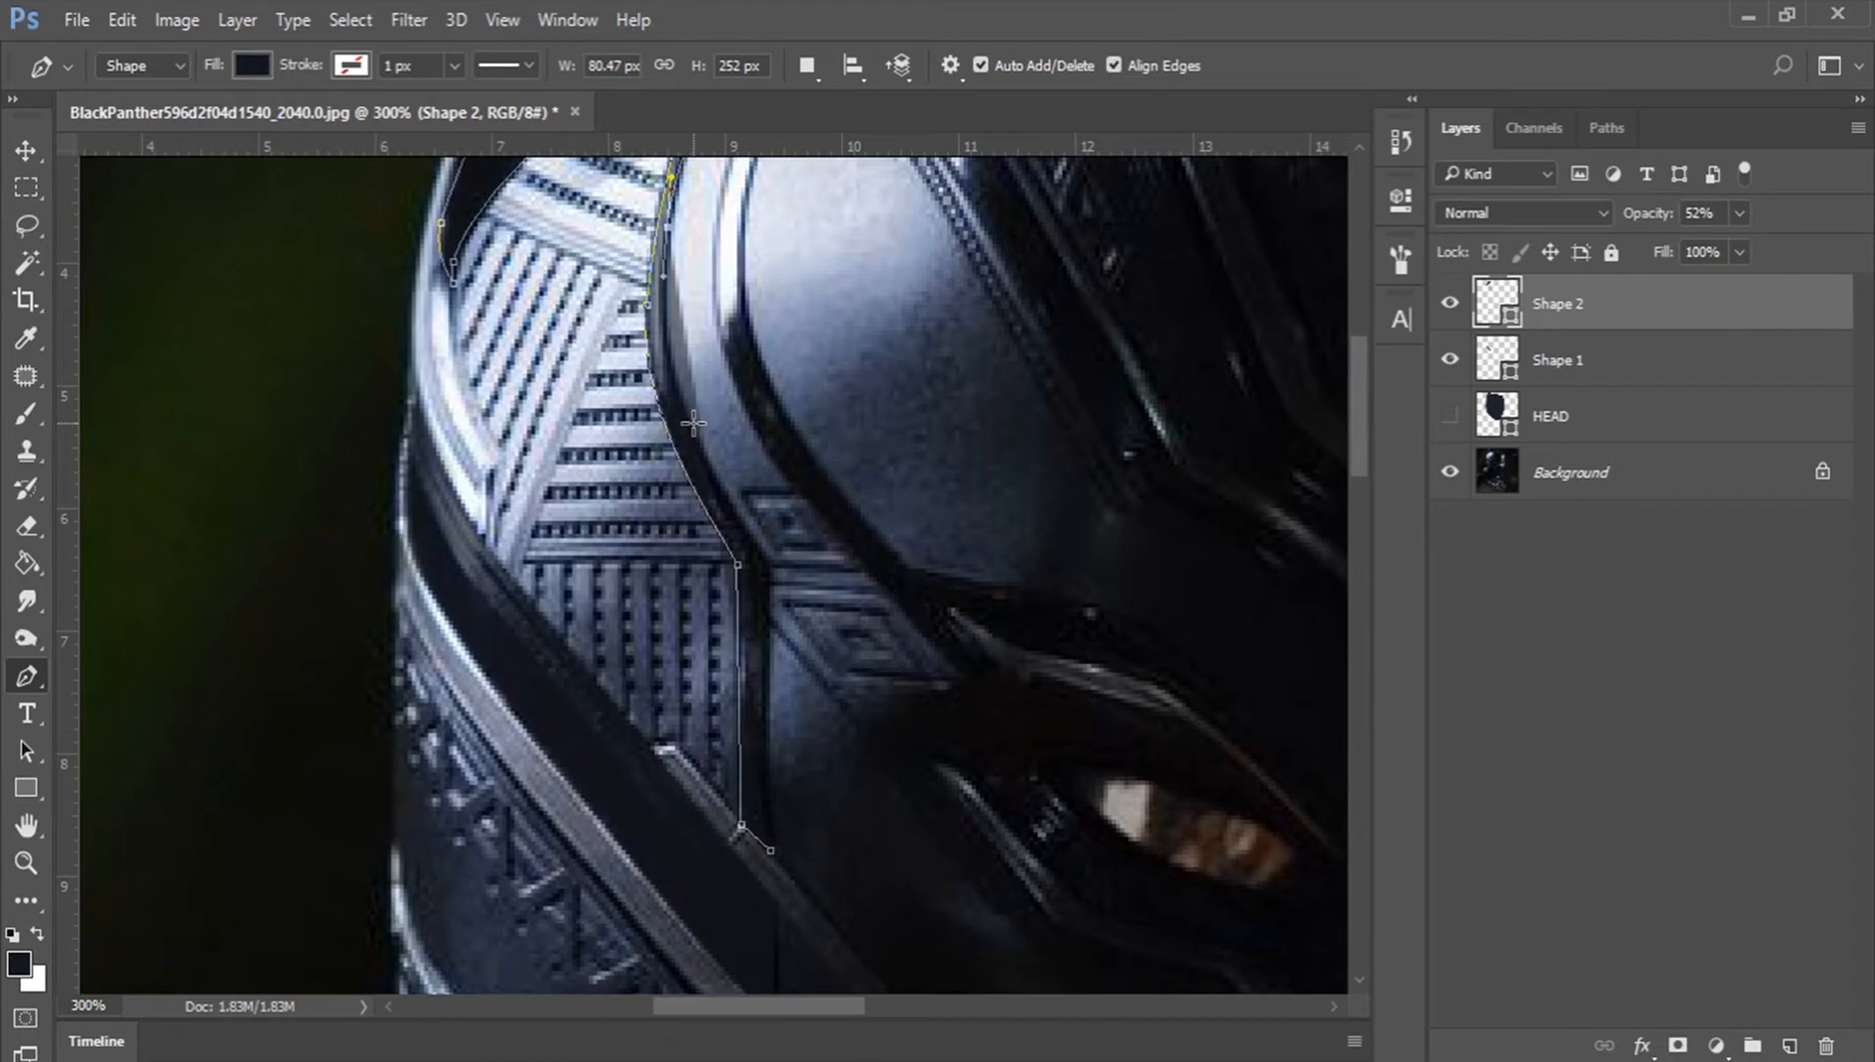
pyautogui.click(693, 423)
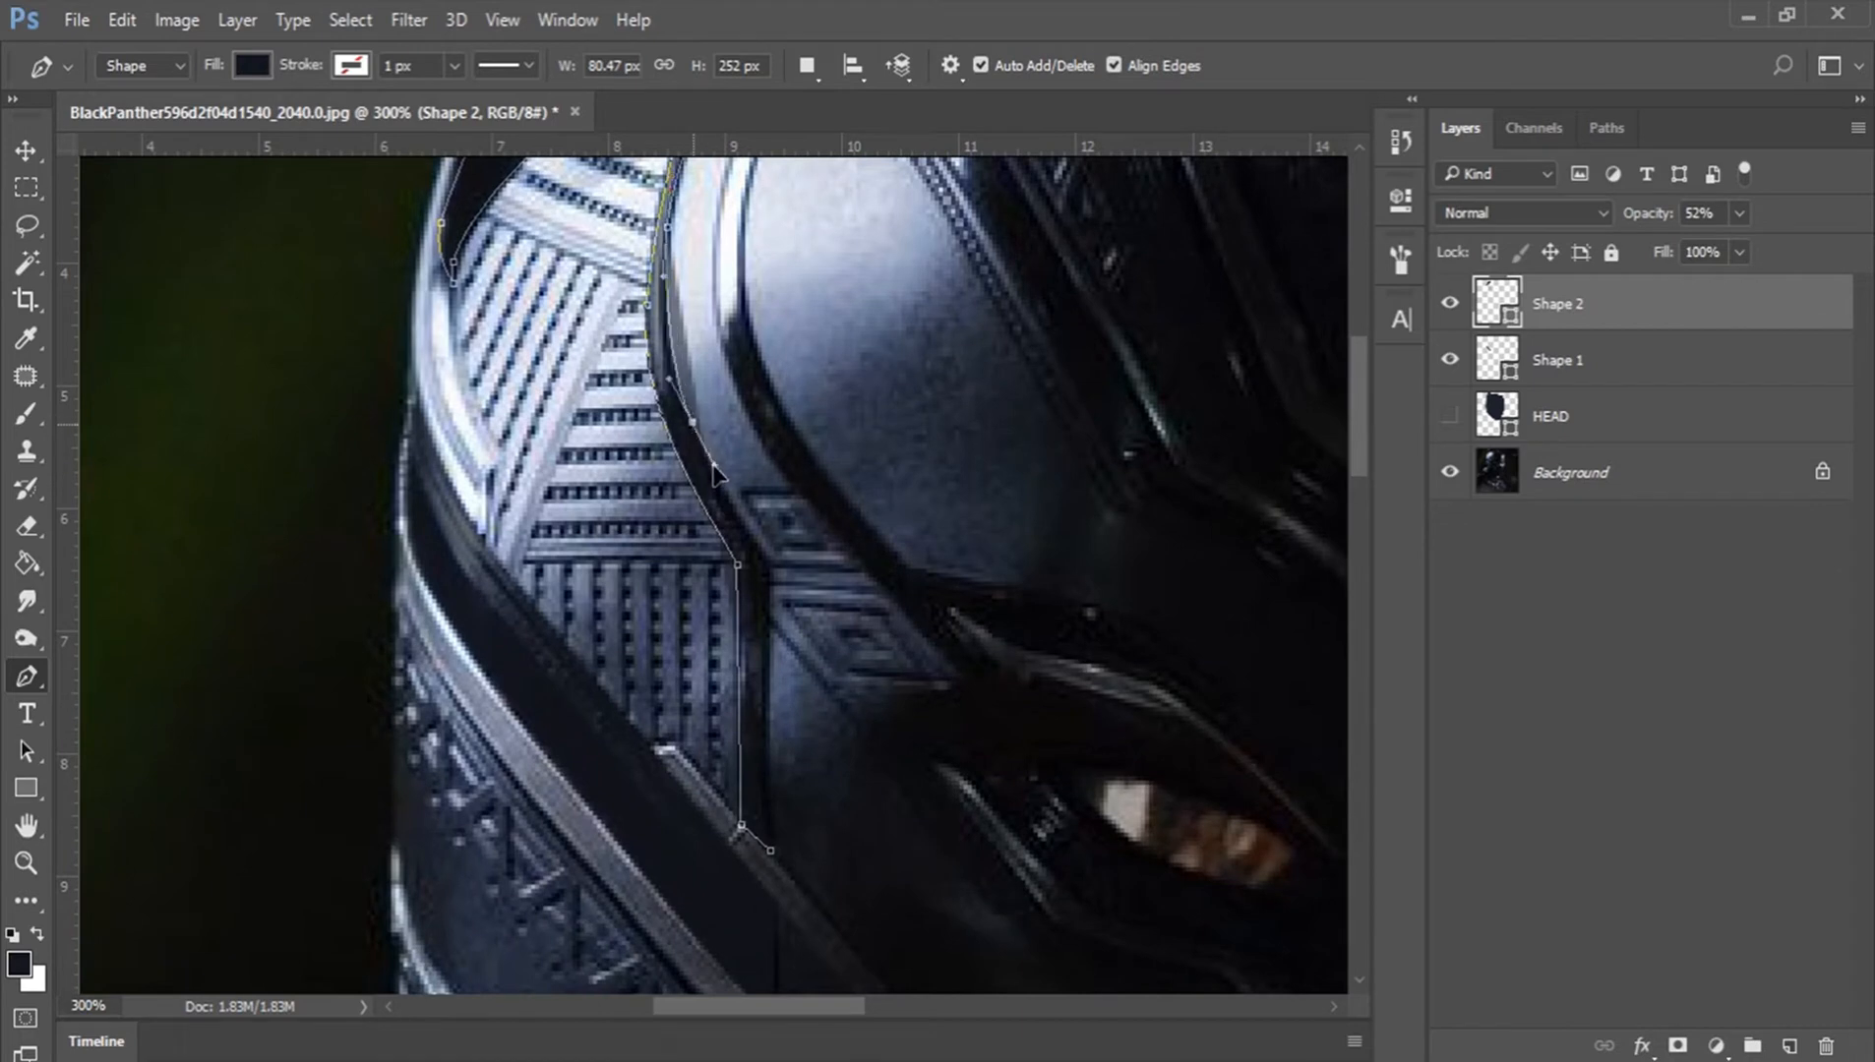
pyautogui.click(770, 563)
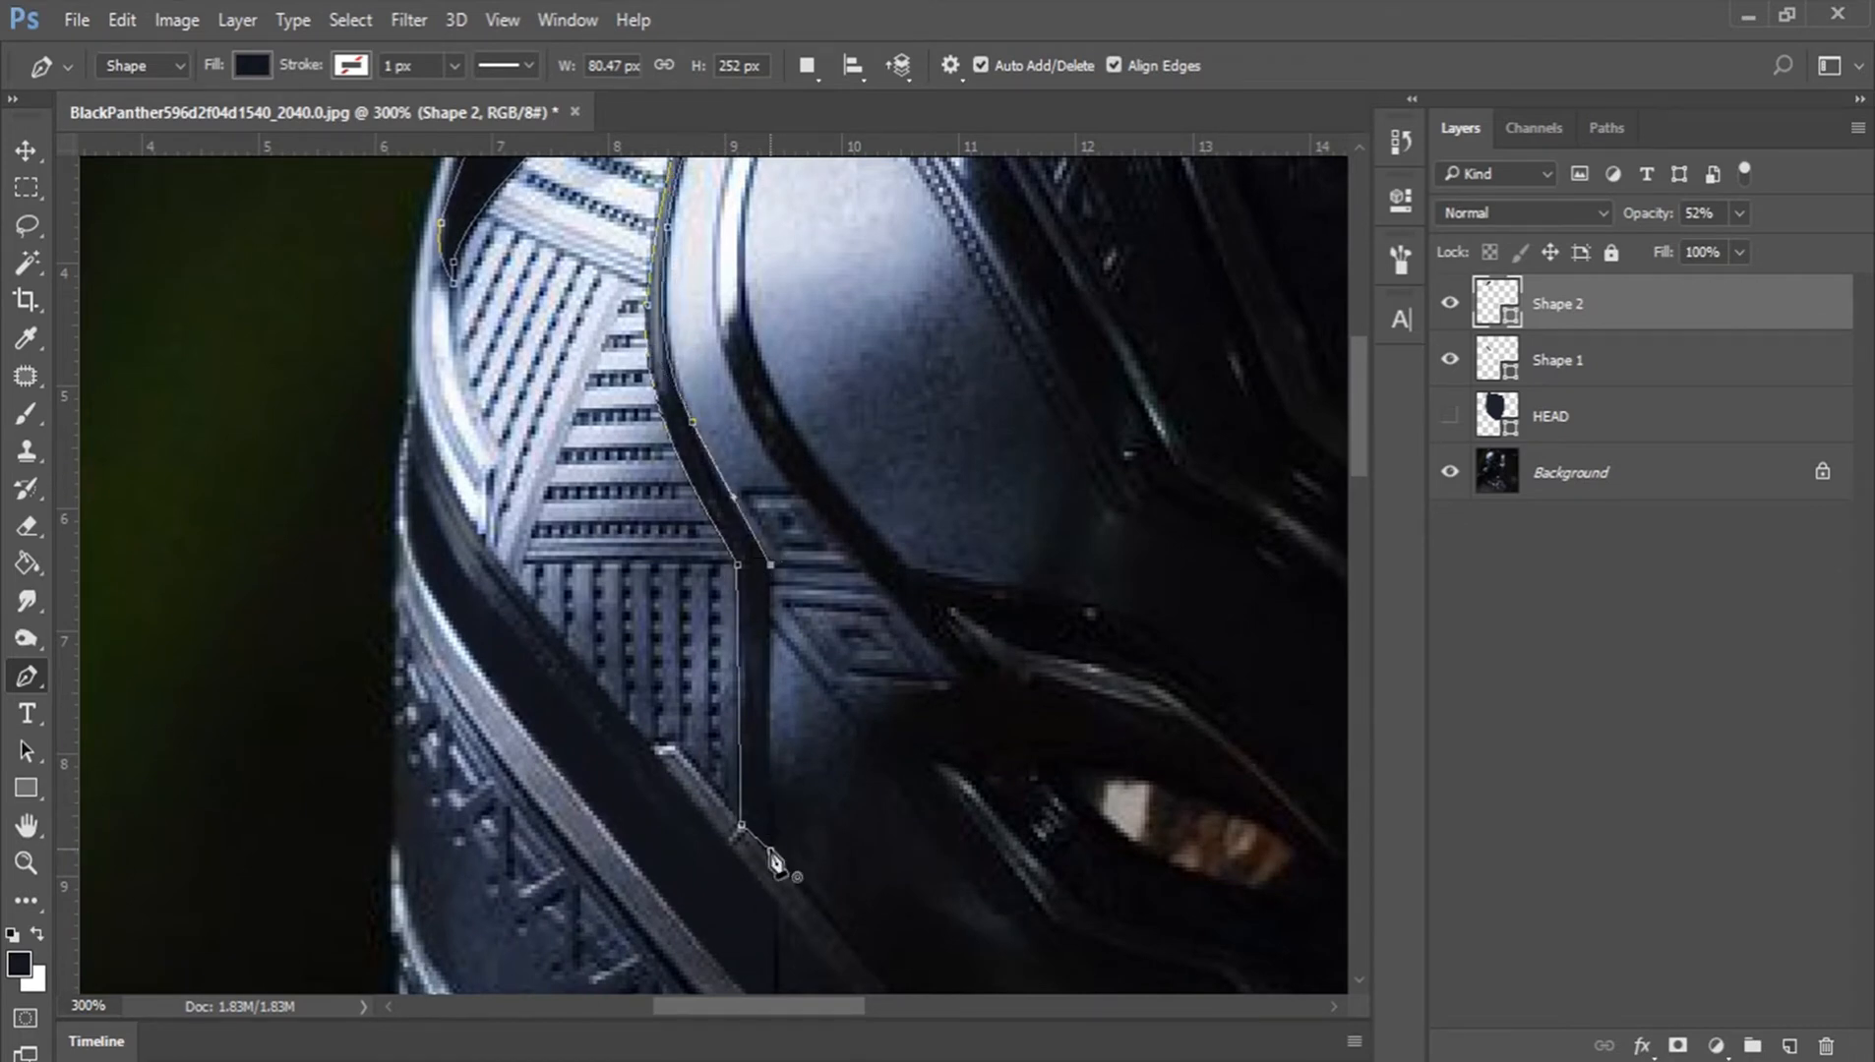
pyautogui.click(770, 850)
pyautogui.press('Return')
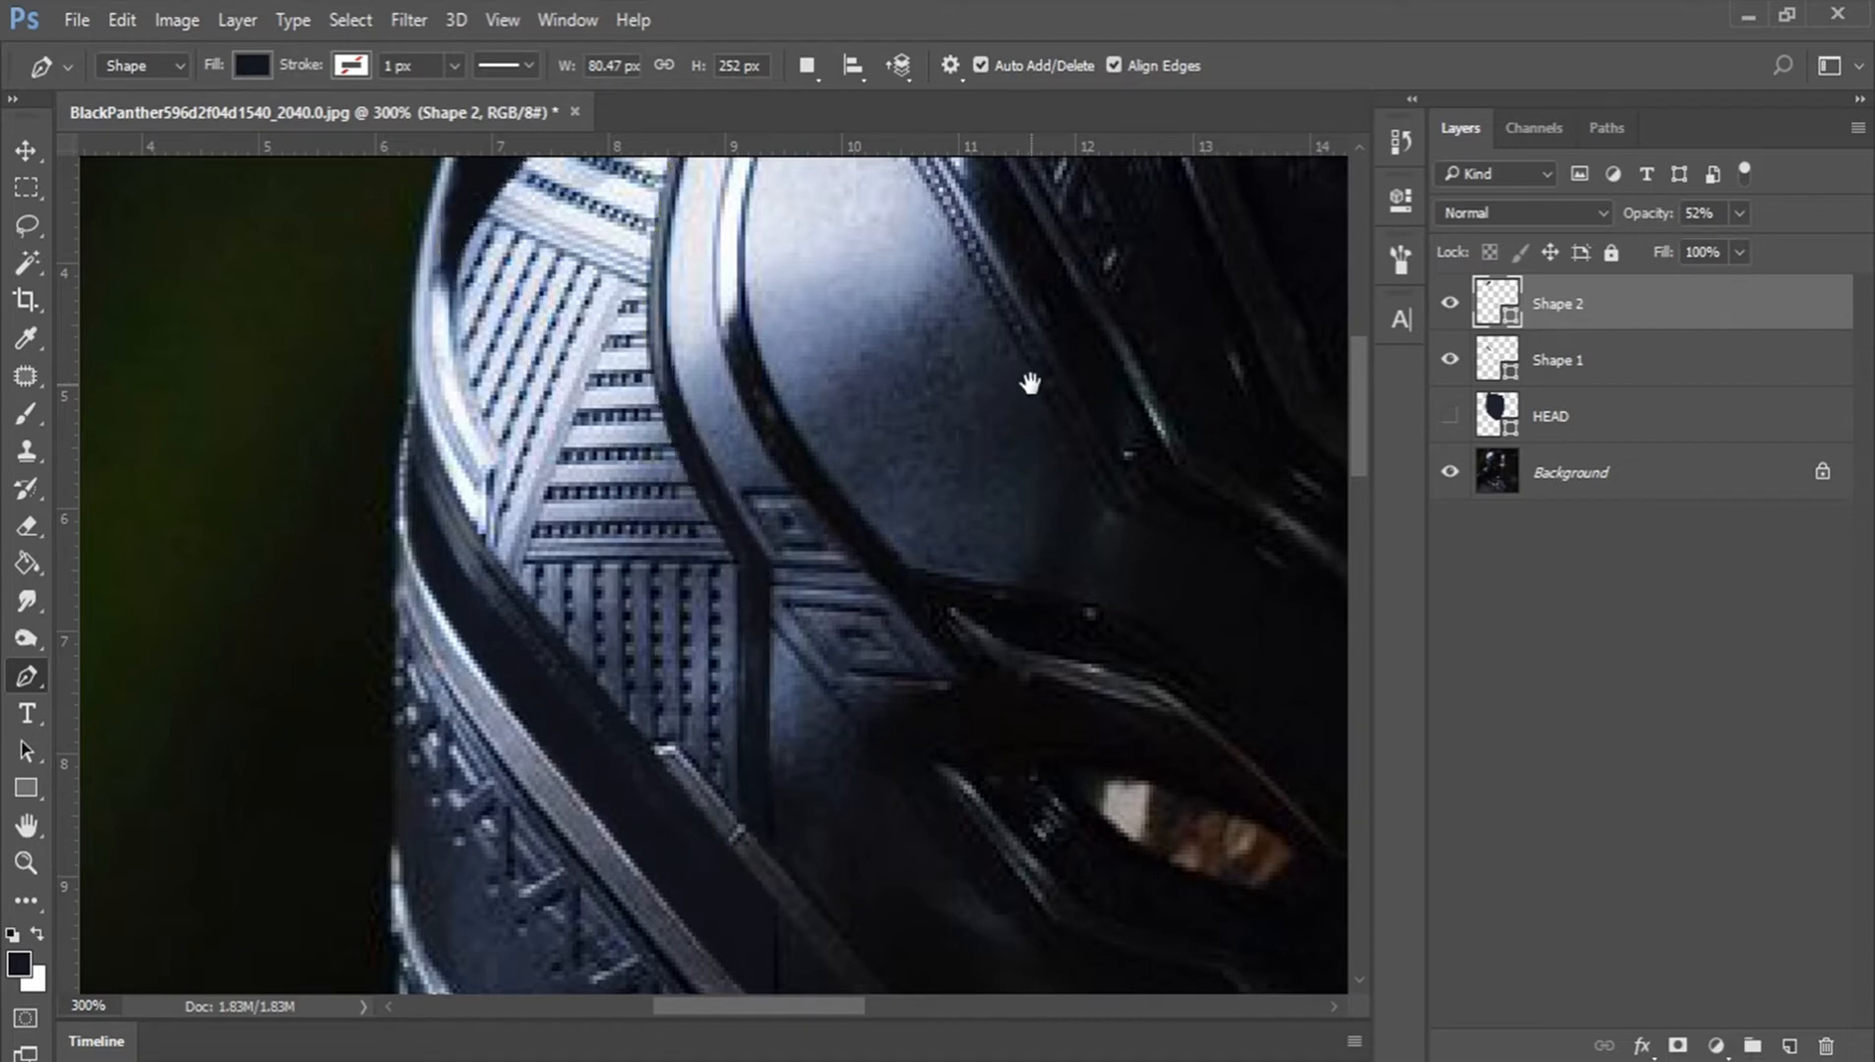
# Step: Start a third pen shape at the ear's base and trace down the curved line bordering the forehead towards the eye
pyautogui.moveTo(1031, 384); pyautogui.dragTo(699, 803)
pyautogui.moveTo(619, 389); pyautogui.dragTo(694, 508)
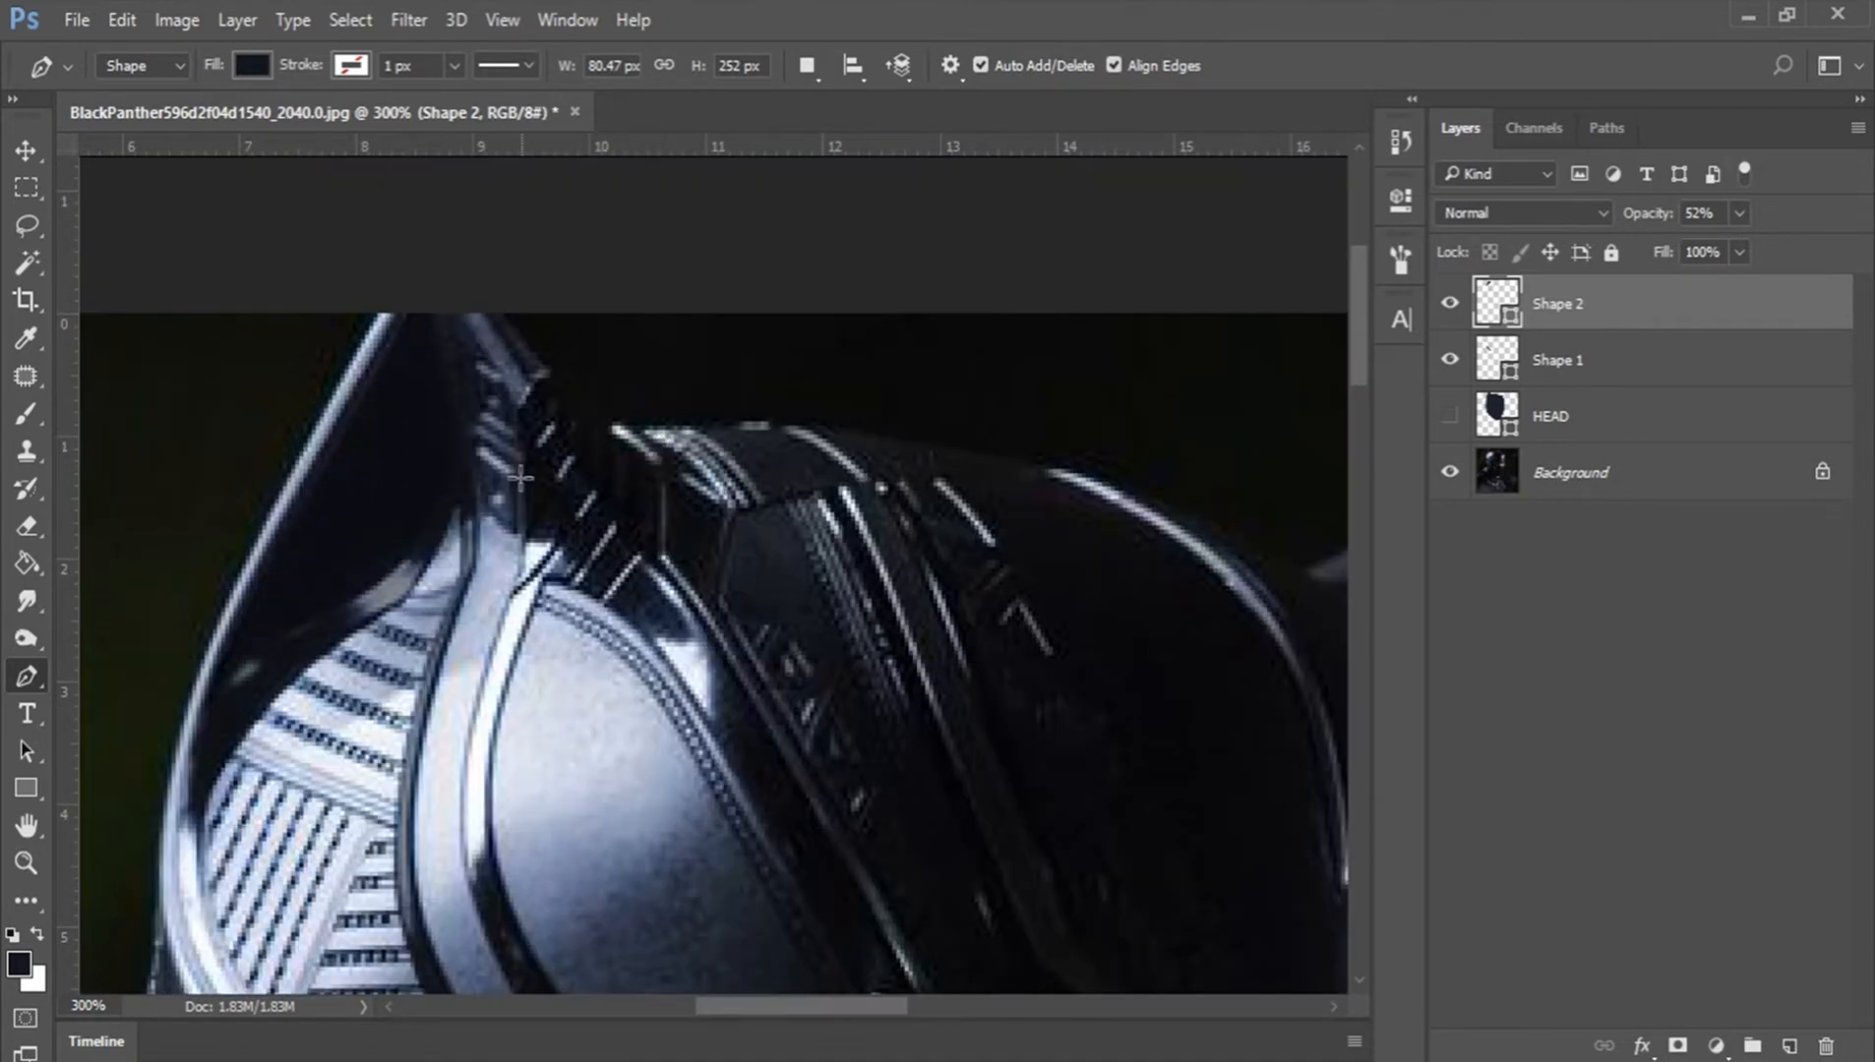
pyautogui.click(479, 507)
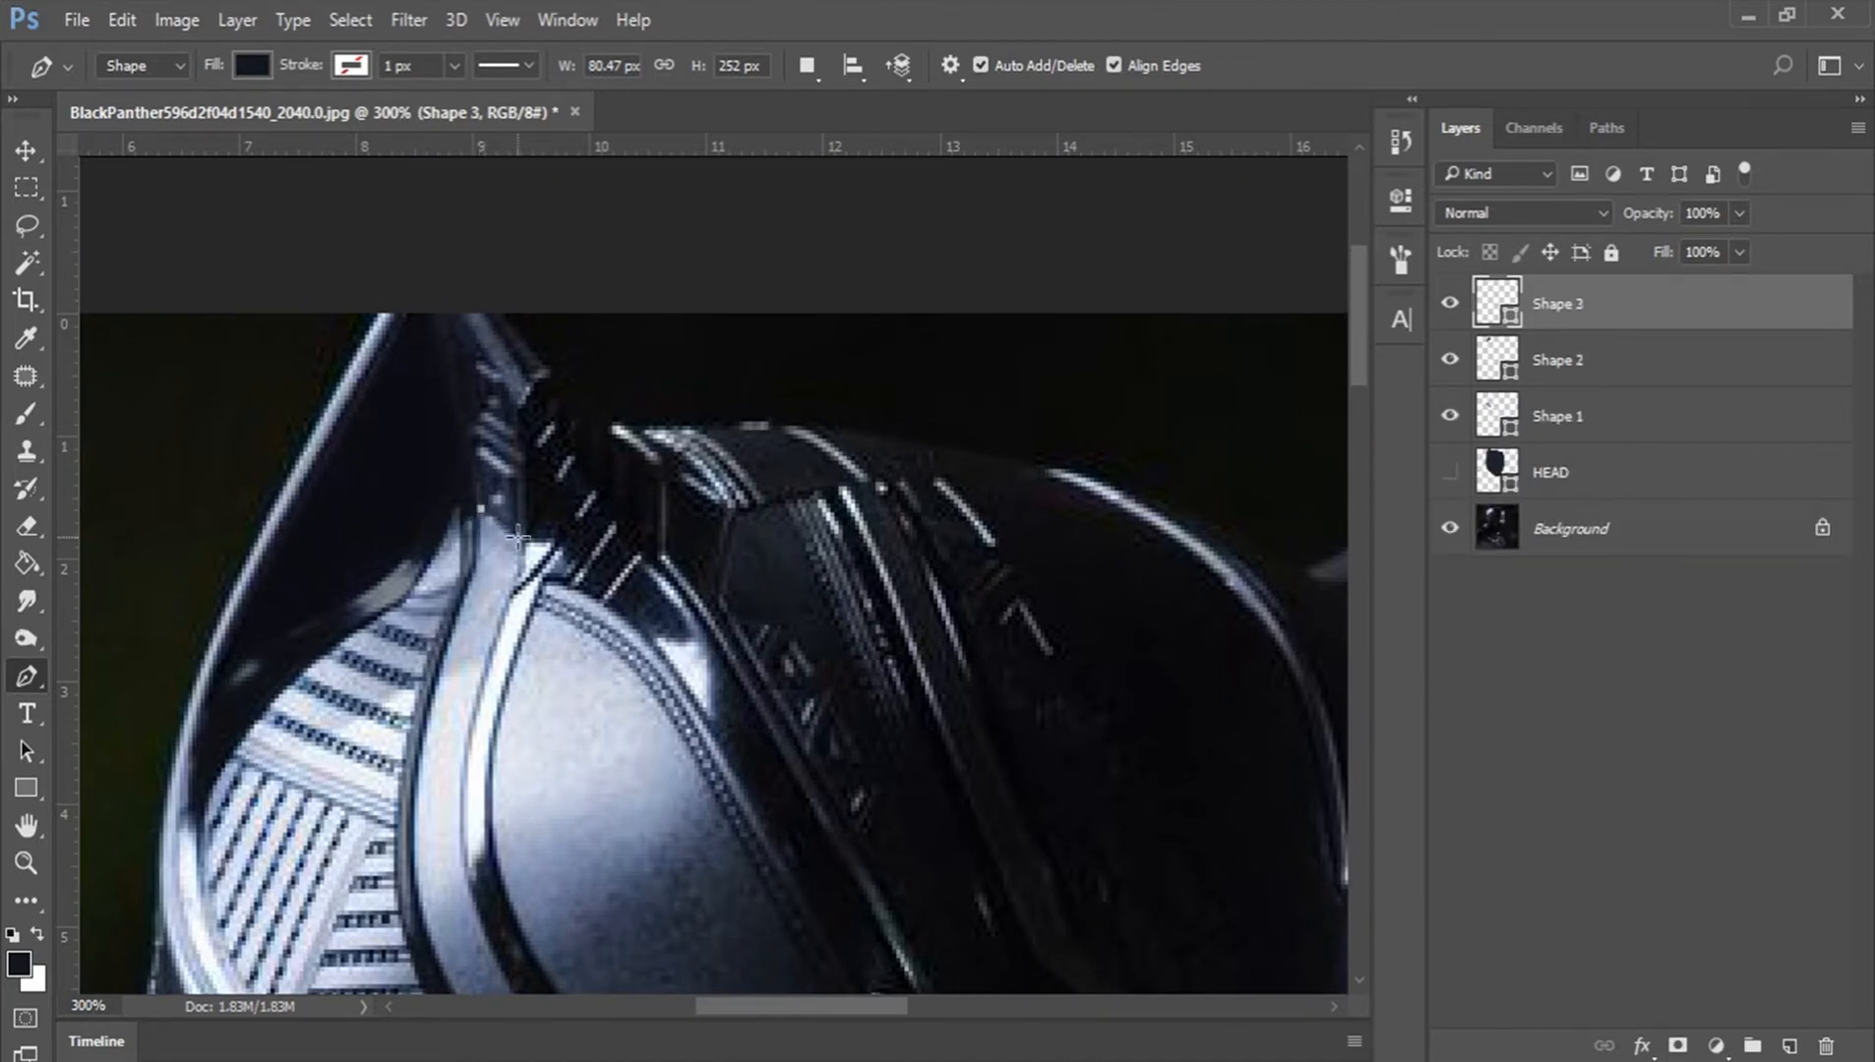
pyautogui.click(517, 539)
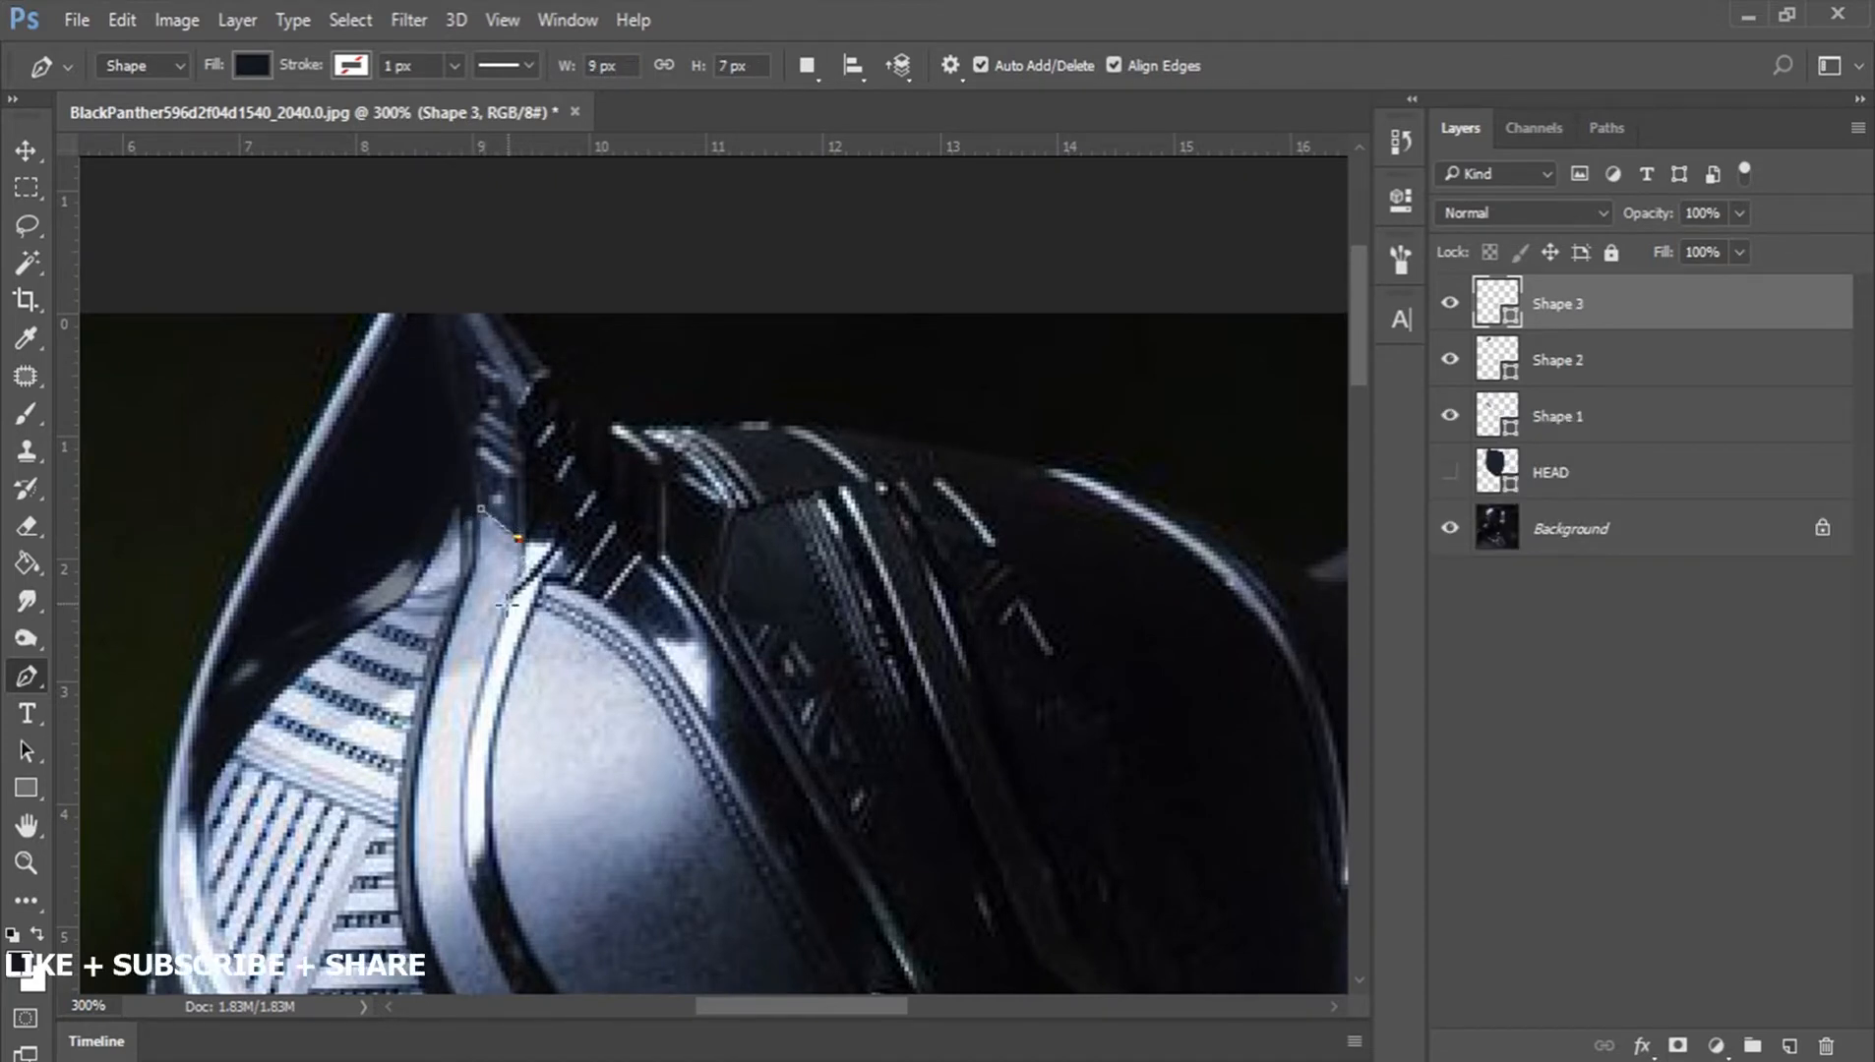
pyautogui.moveTo(507, 605); pyautogui.dragTo(813, 267)
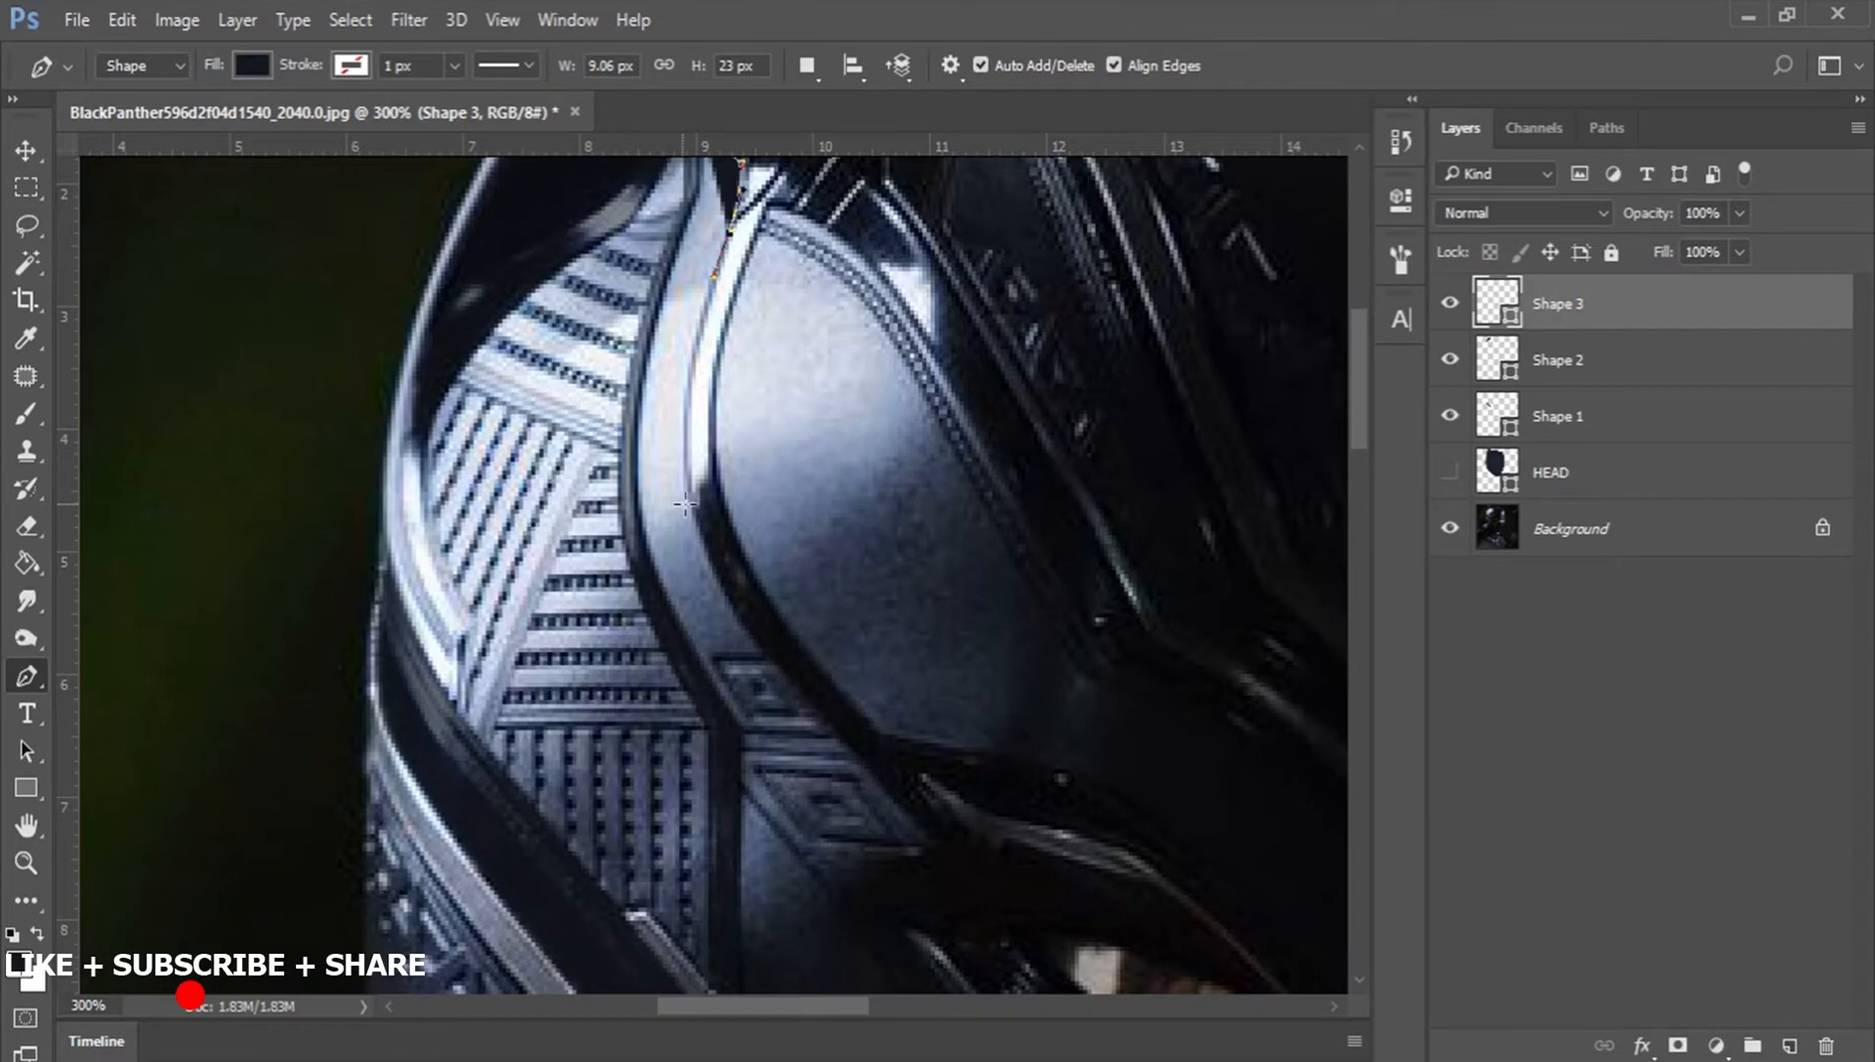
pyautogui.moveTo(694, 515); pyautogui.dragTo(728, 600)
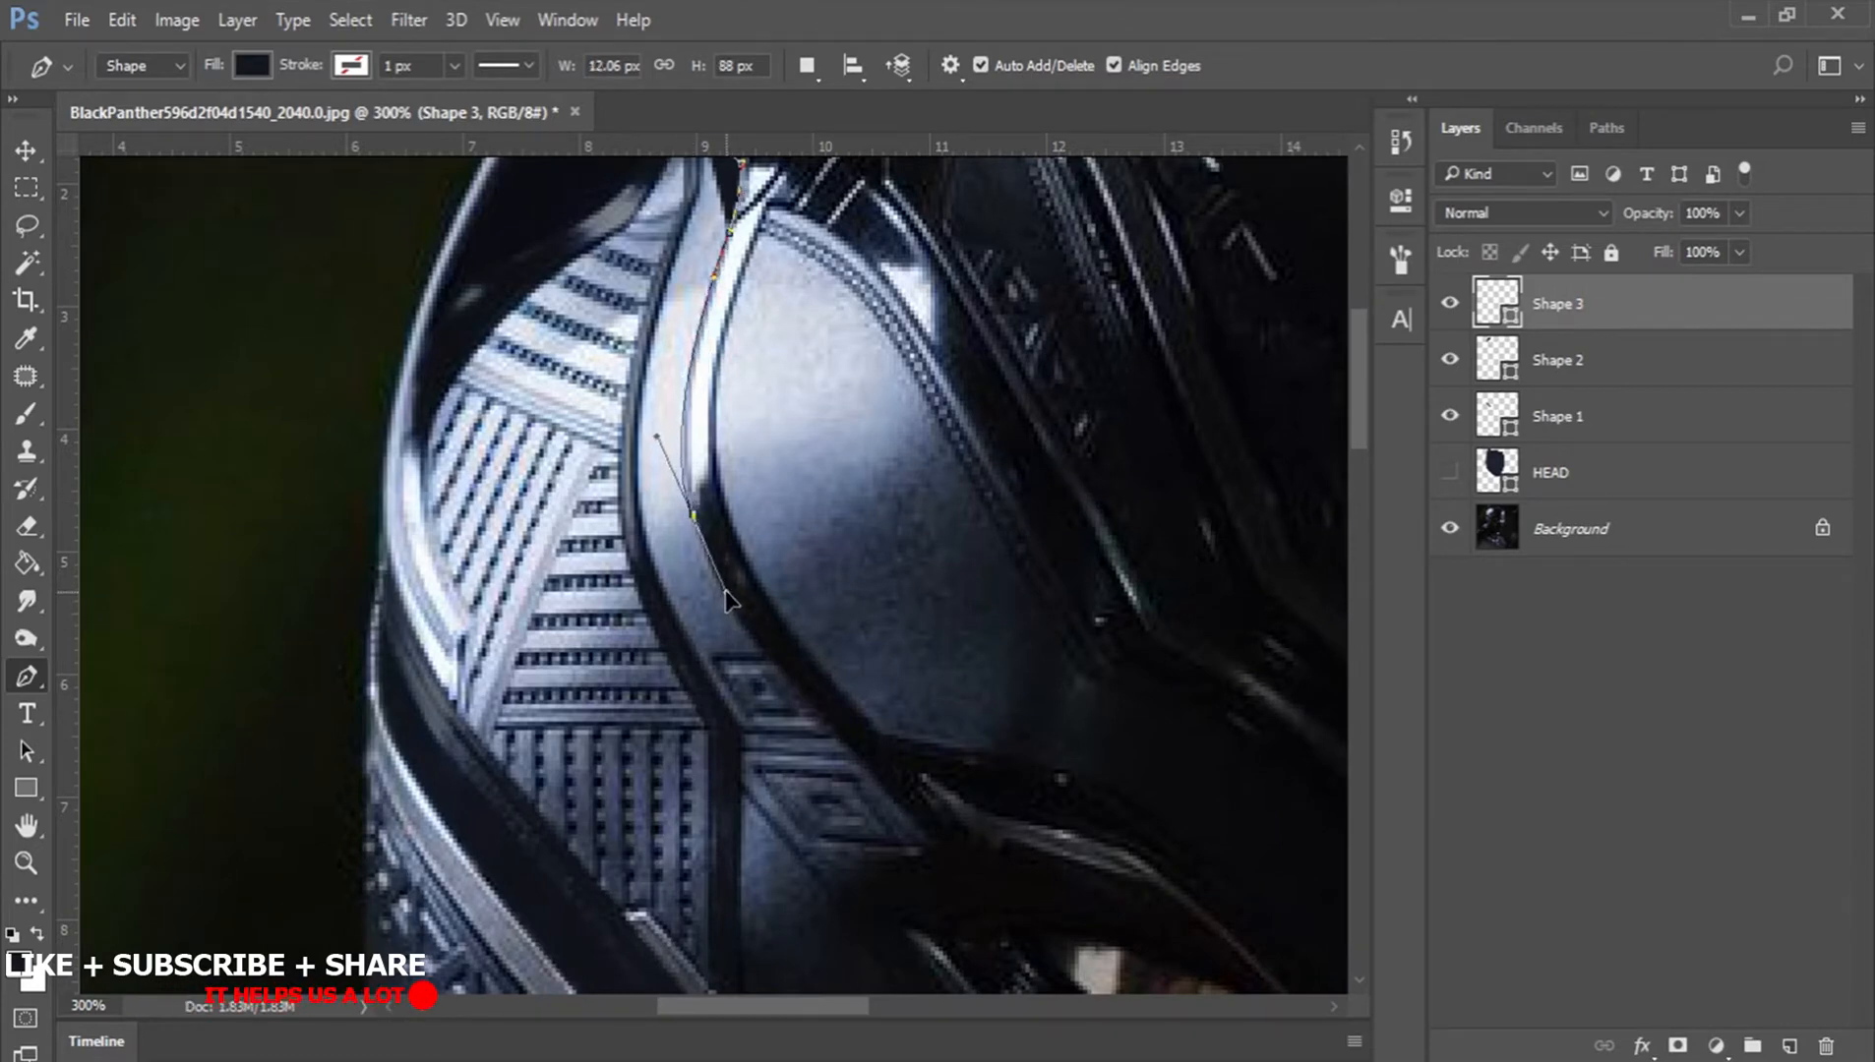
pyautogui.moveTo(1105, 982); pyautogui.dragTo(806, 460)
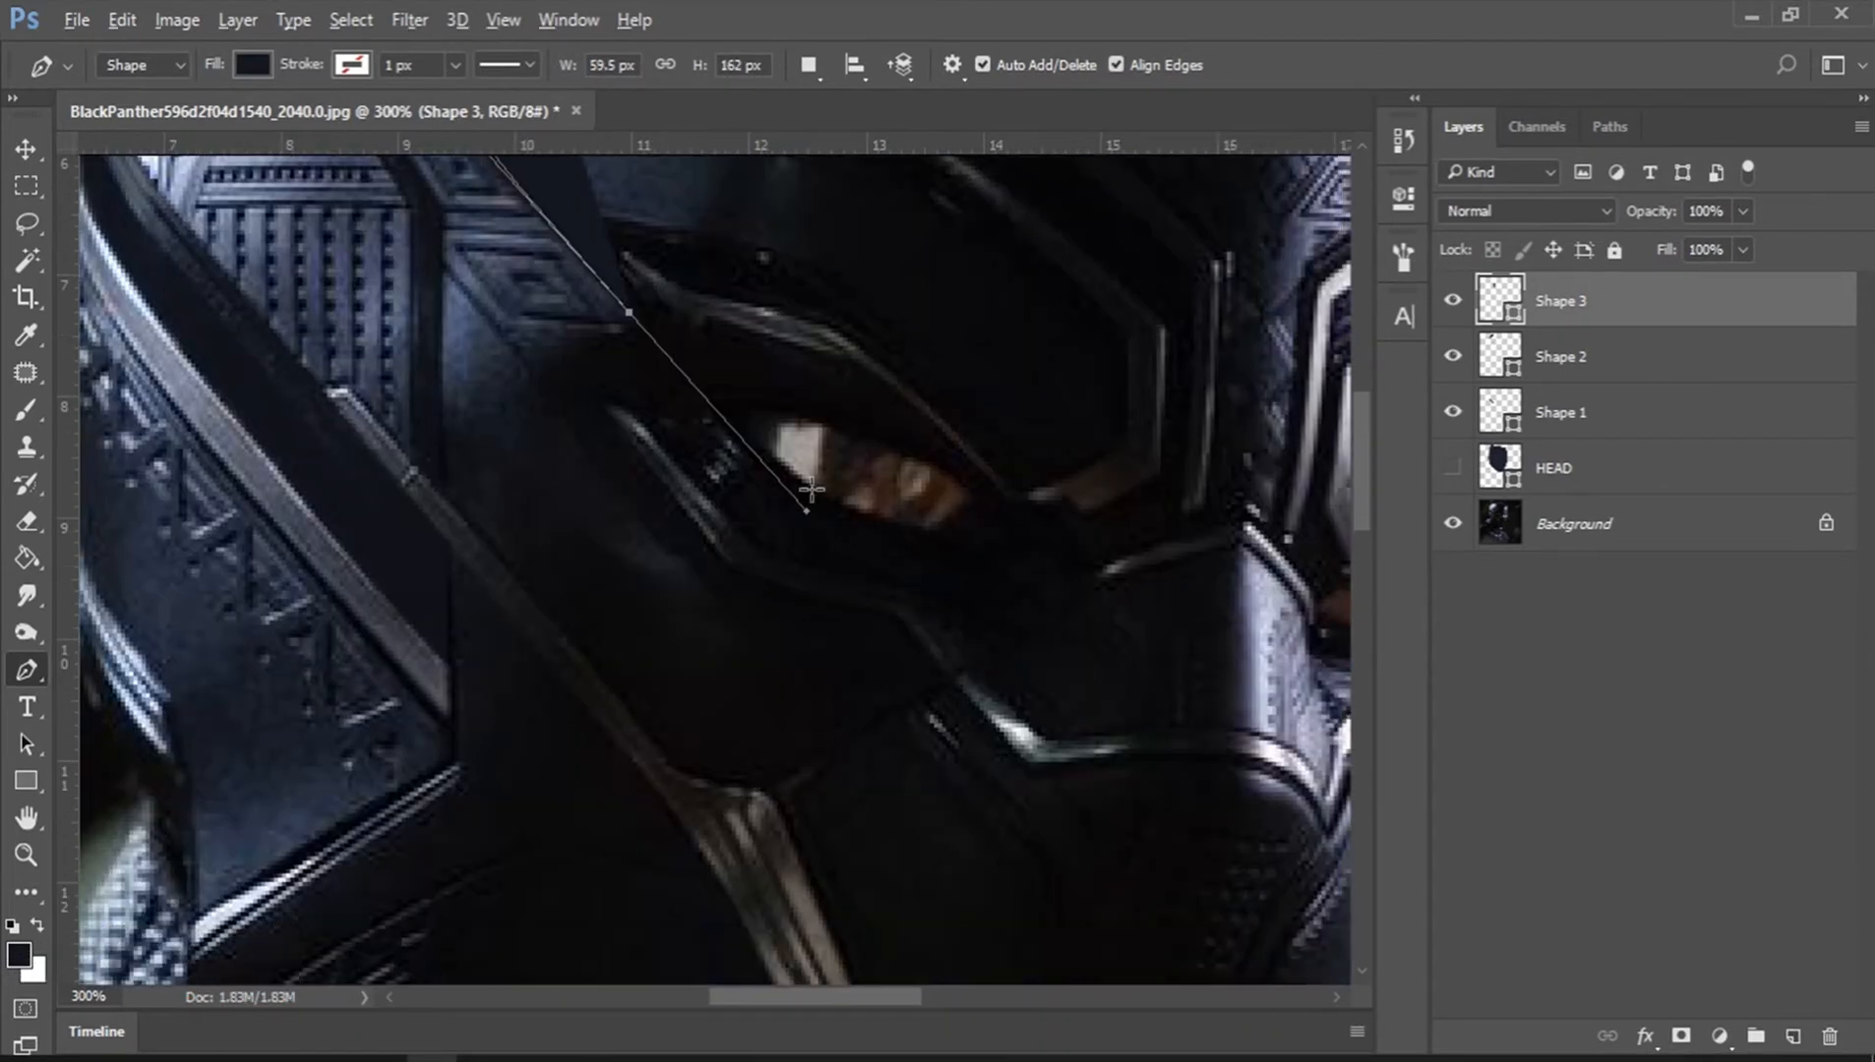
# Step: Add a corner beside the eye and trace the lower edge of the dark area beneath it, ending near the nose ridge
pyautogui.click(629, 311)
pyautogui.click(634, 508)
pyautogui.moveTo(765, 611); pyautogui.dragTo(778, 623)
pyautogui.moveTo(1000, 593); pyautogui.dragTo(803, 338)
pyautogui.click(706, 455)
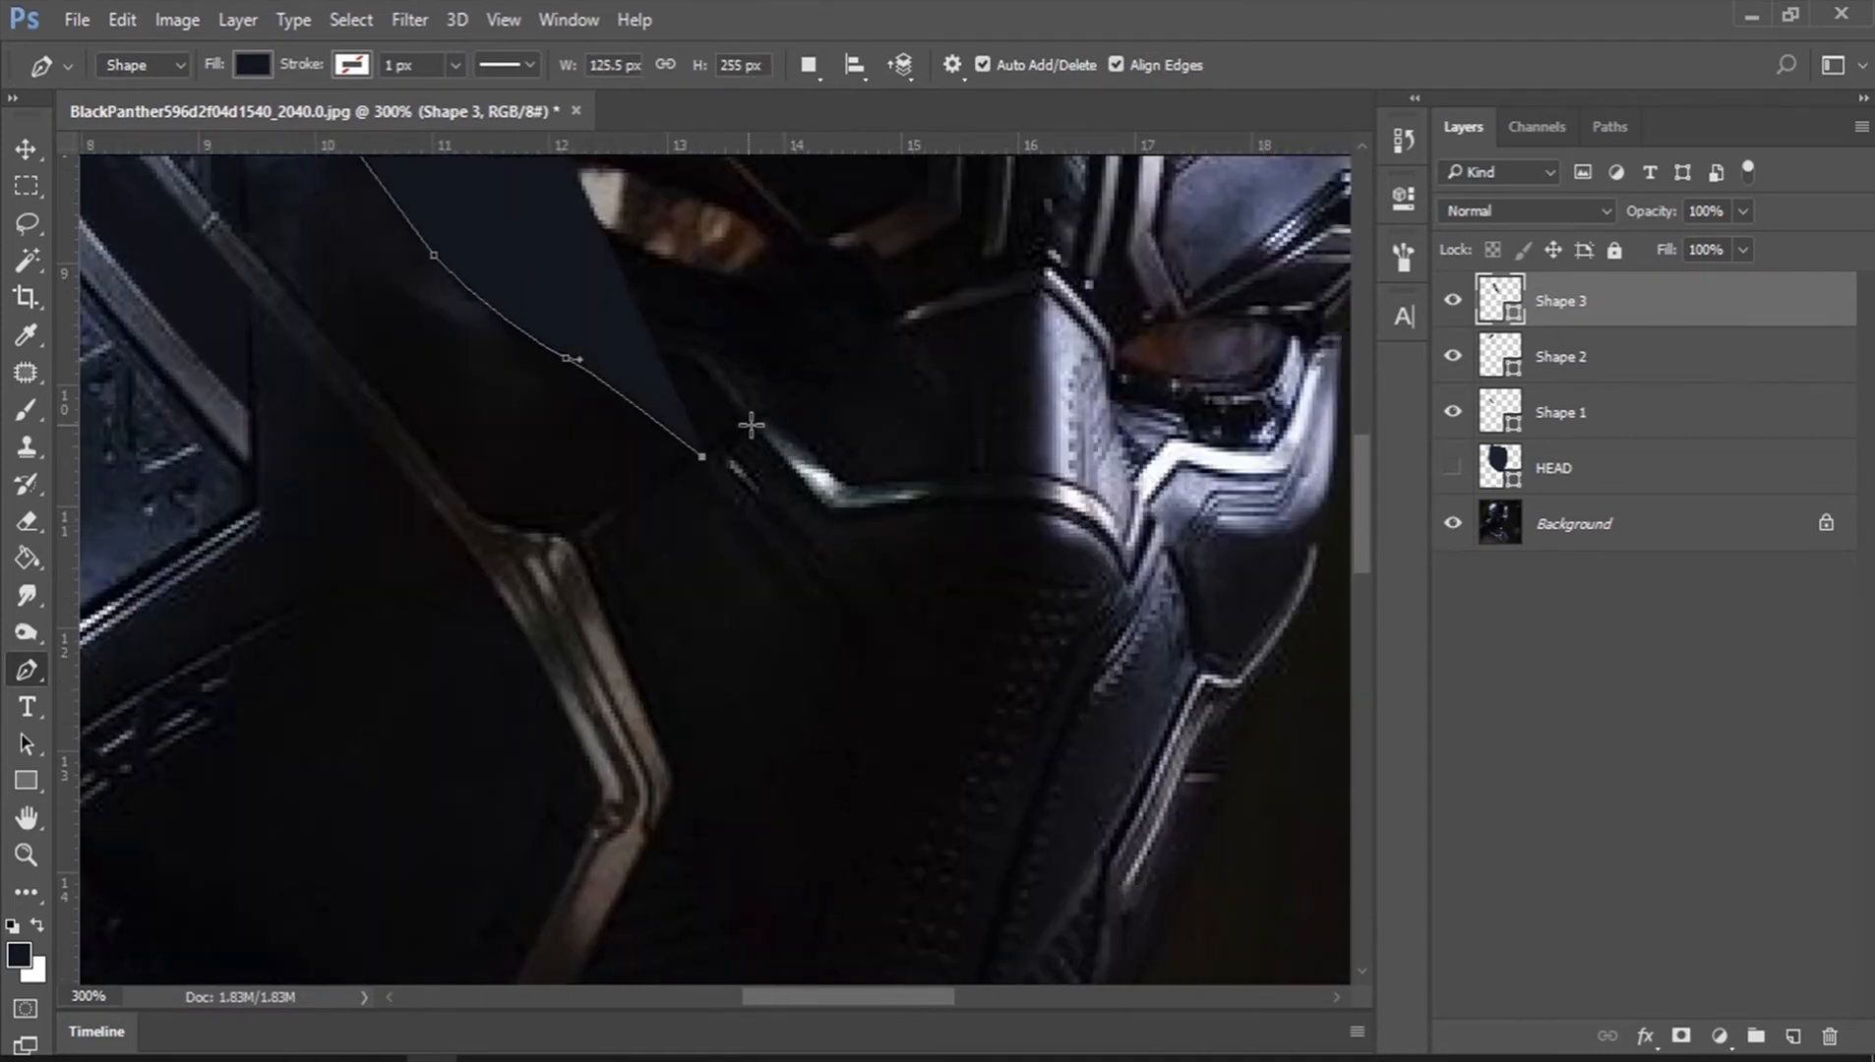
pyautogui.click(759, 425)
# Step: Lower the shape's opacity to 37% and trace back along the outer edge of the ridge below the eye
pyautogui.moveTo(1651, 210); pyautogui.dragTo(1564, 210)
pyautogui.moveTo(757, 273); pyautogui.dragTo(1090, 576)
pyautogui.click(1034, 660)
pyautogui.click(861, 613)
pyautogui.click(729, 451)
pyautogui.moveTo(729, 451); pyautogui.dragTo(804, 486)
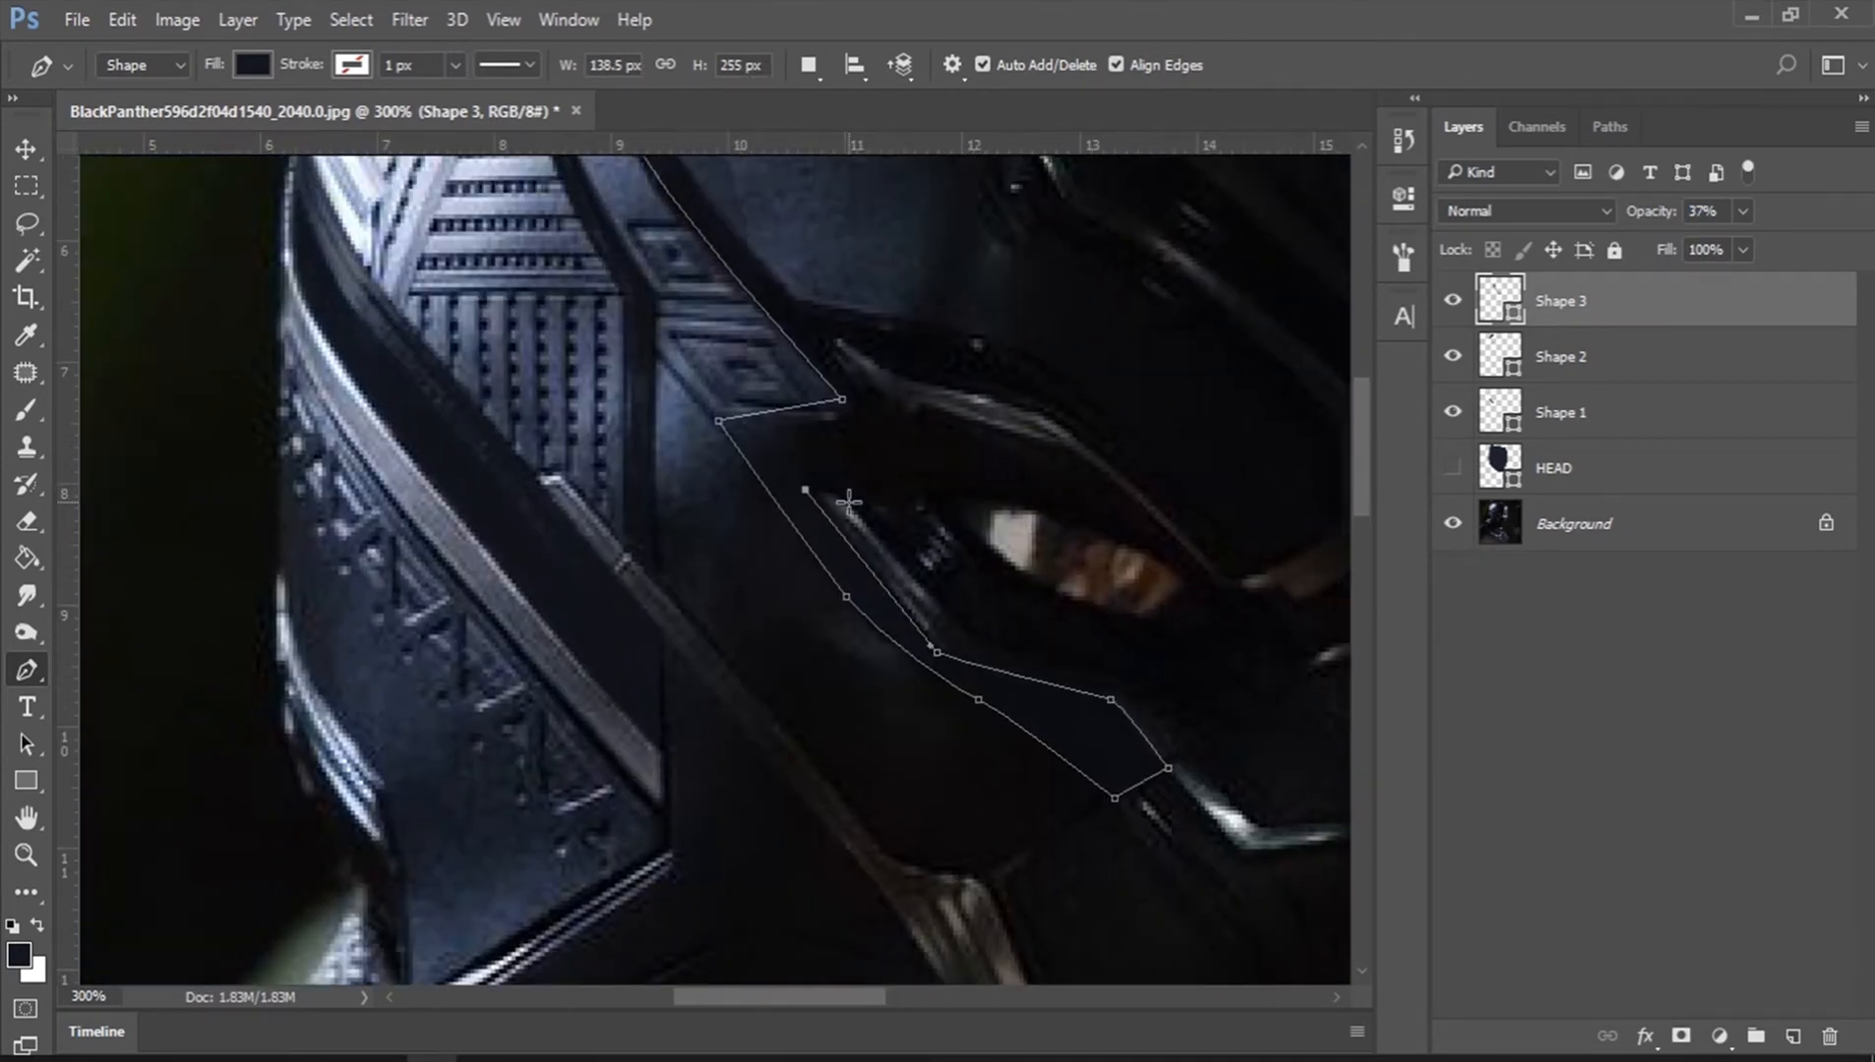
# Step: Trace the inner edge of the lower eye ridge to the eye's inner corner and back along the upper eye edge
pyautogui.click(849, 499)
pyautogui.moveTo(948, 610); pyautogui.dragTo(961, 621)
pyautogui.moveTo(1127, 671); pyautogui.dragTo(860, 597)
pyautogui.click(860, 596)
pyautogui.click(1035, 590)
pyautogui.click(986, 521)
pyautogui.click(796, 372)
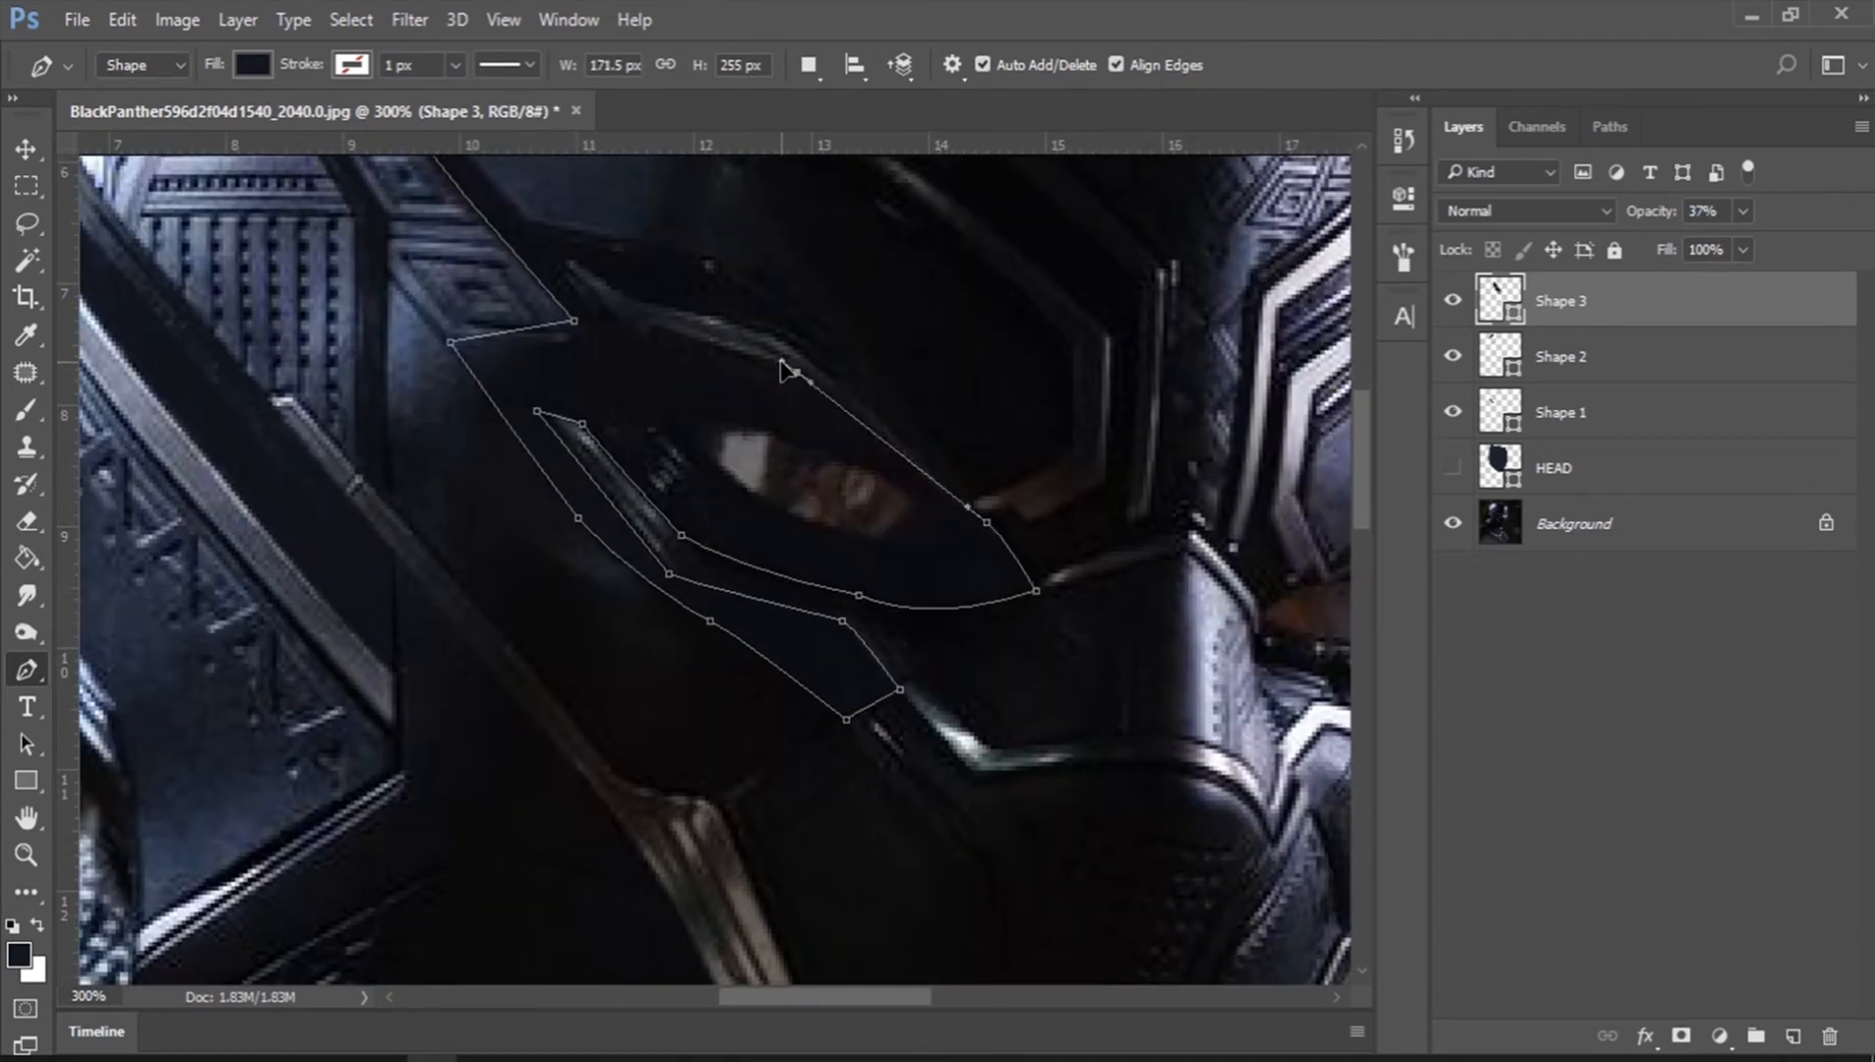
# Step: Trace the narrow ridge above the eye out to its pointed tip and back along its upper edge towards the nose
pyautogui.click(652, 331)
pyautogui.moveTo(652, 340); pyautogui.dragTo(944, 607)
pyautogui.click(945, 609)
pyautogui.moveTo(858, 544); pyautogui.dragTo(850, 534)
pyautogui.click(861, 529)
pyautogui.moveTo(956, 574); pyautogui.dragTo(987, 588)
pyautogui.moveTo(1122, 644); pyautogui.dragTo(1147, 663)
pyautogui.click(1212, 729)
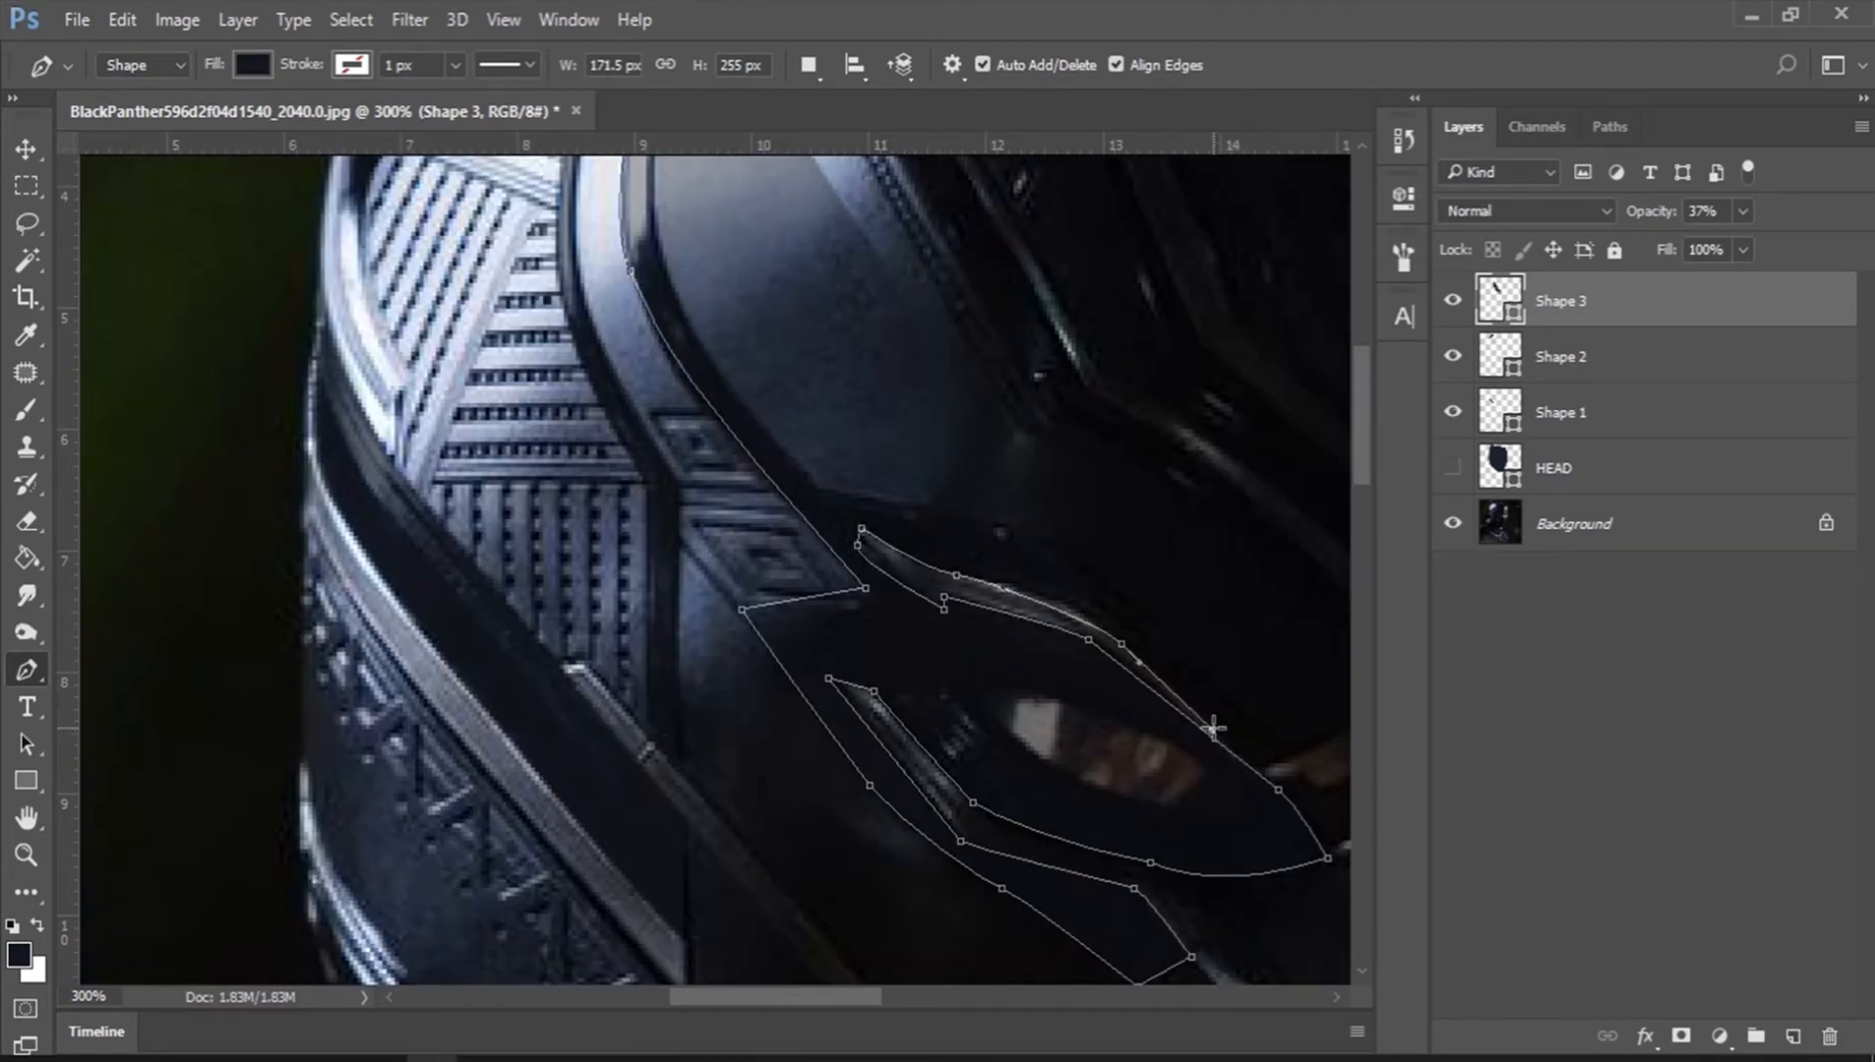
# Step: Trace around the lower corners of the forehead panel beside the nose bridge and start up its inner edge
pyautogui.moveTo(1214, 728); pyautogui.dragTo(875, 730)
pyautogui.click(1025, 710)
pyautogui.moveTo(1025, 711); pyautogui.dragTo(1042, 660)
pyautogui.hotkey('ctrl', 'z')
pyautogui.click(927, 769)
pyautogui.click(1026, 722)
pyautogui.click(1026, 602)
# Step: Trace the forehead panel's inner edge up to the ear tip and close the third shape at the ear's base
pyautogui.moveTo(876, 547); pyautogui.dragTo(1044, 695)
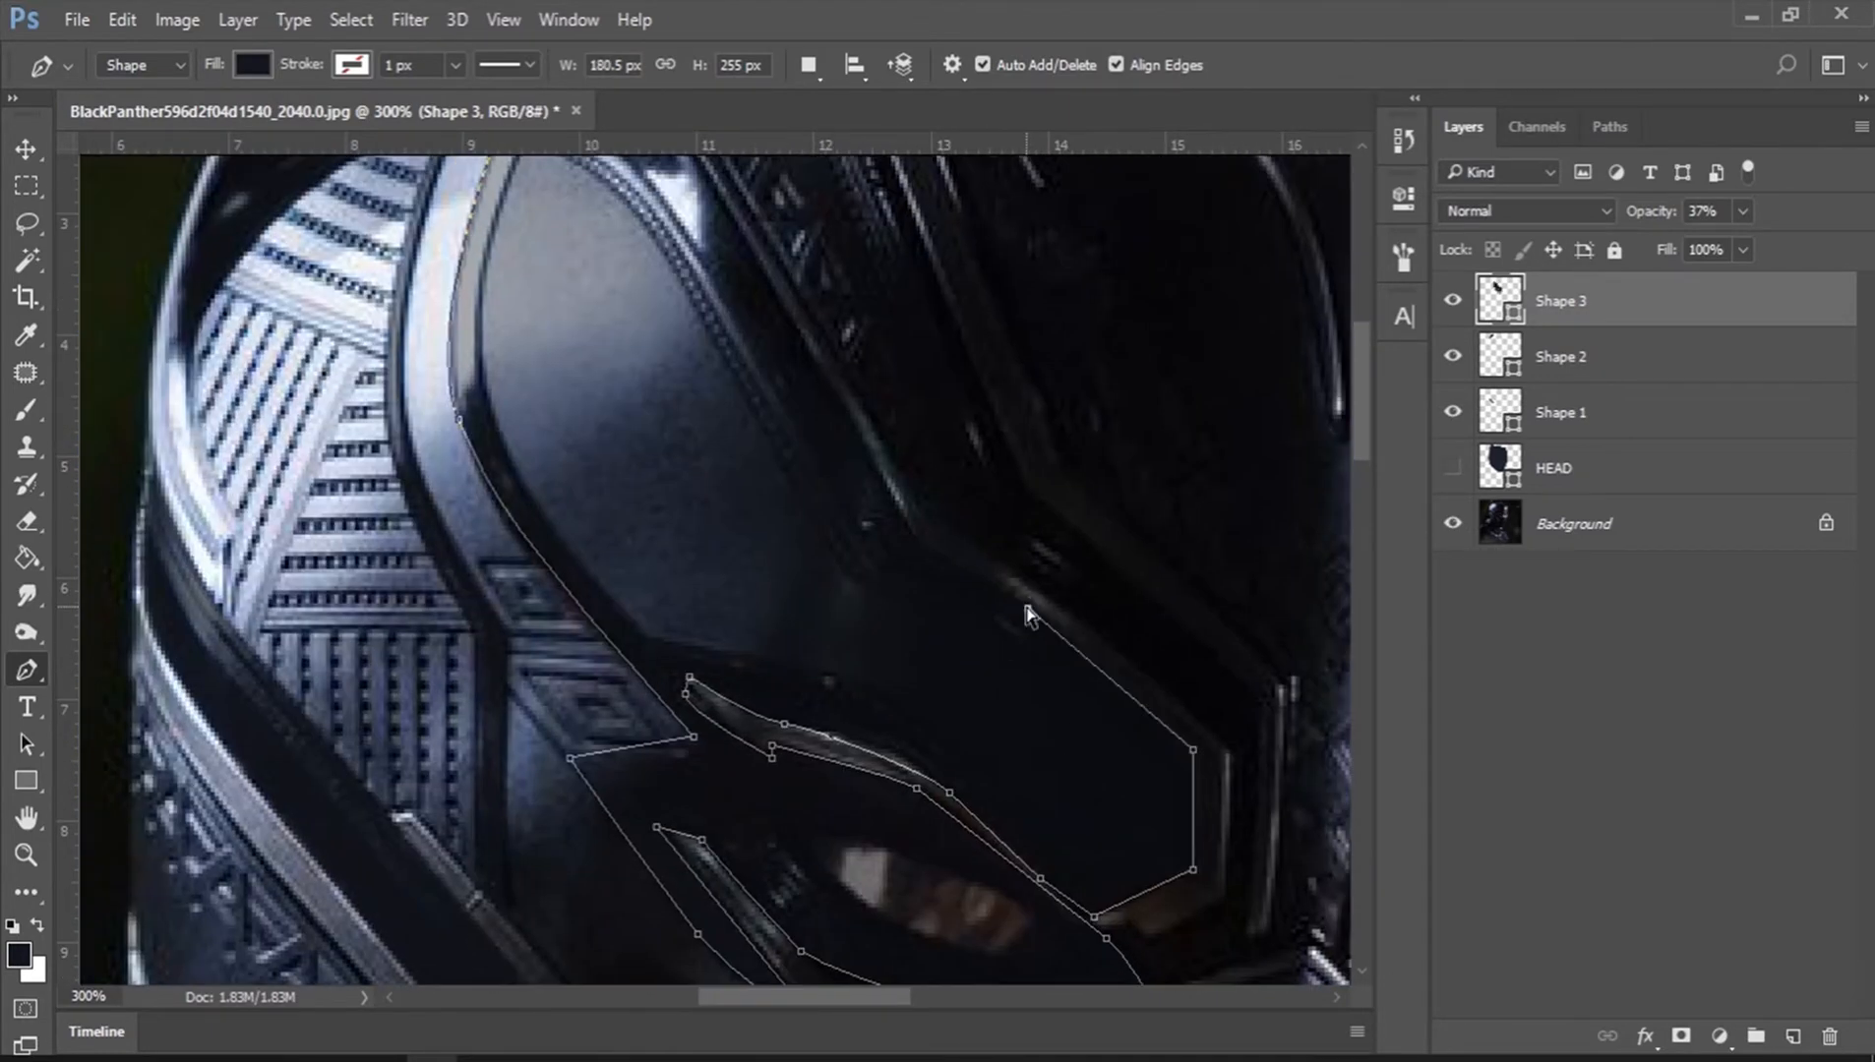
pyautogui.moveTo(1020, 604); pyautogui.dragTo(996, 583)
pyautogui.click(916, 534)
pyautogui.moveTo(842, 419)
pyautogui.mouseDown()
pyautogui.moveTo(986, 722)
pyautogui.moveTo(861, 424)
pyautogui.mouseUp()
pyautogui.click(911, 581)
pyautogui.click(841, 451)
pyautogui.click(978, 504)
pyautogui.click(733, 302)
pyautogui.click(661, 297)
pyautogui.click(726, 503)
pyautogui.press('Return')
# Step: Lower the third shape's opacity and start a fourth pen shape along the upper curve and inner edge of the raised forehead panel
pyautogui.press('0')
pyautogui.moveTo(1045, 565); pyautogui.dragTo(939, 308)
pyautogui.moveTo(1658, 218); pyautogui.dragTo(1607, 219)
pyautogui.moveTo(1365, 392); pyautogui.dragTo(1370, 408)
pyautogui.moveTo(979, 392); pyautogui.dragTo(716, 381)
pyautogui.click(582, 329)
pyautogui.click(757, 631)
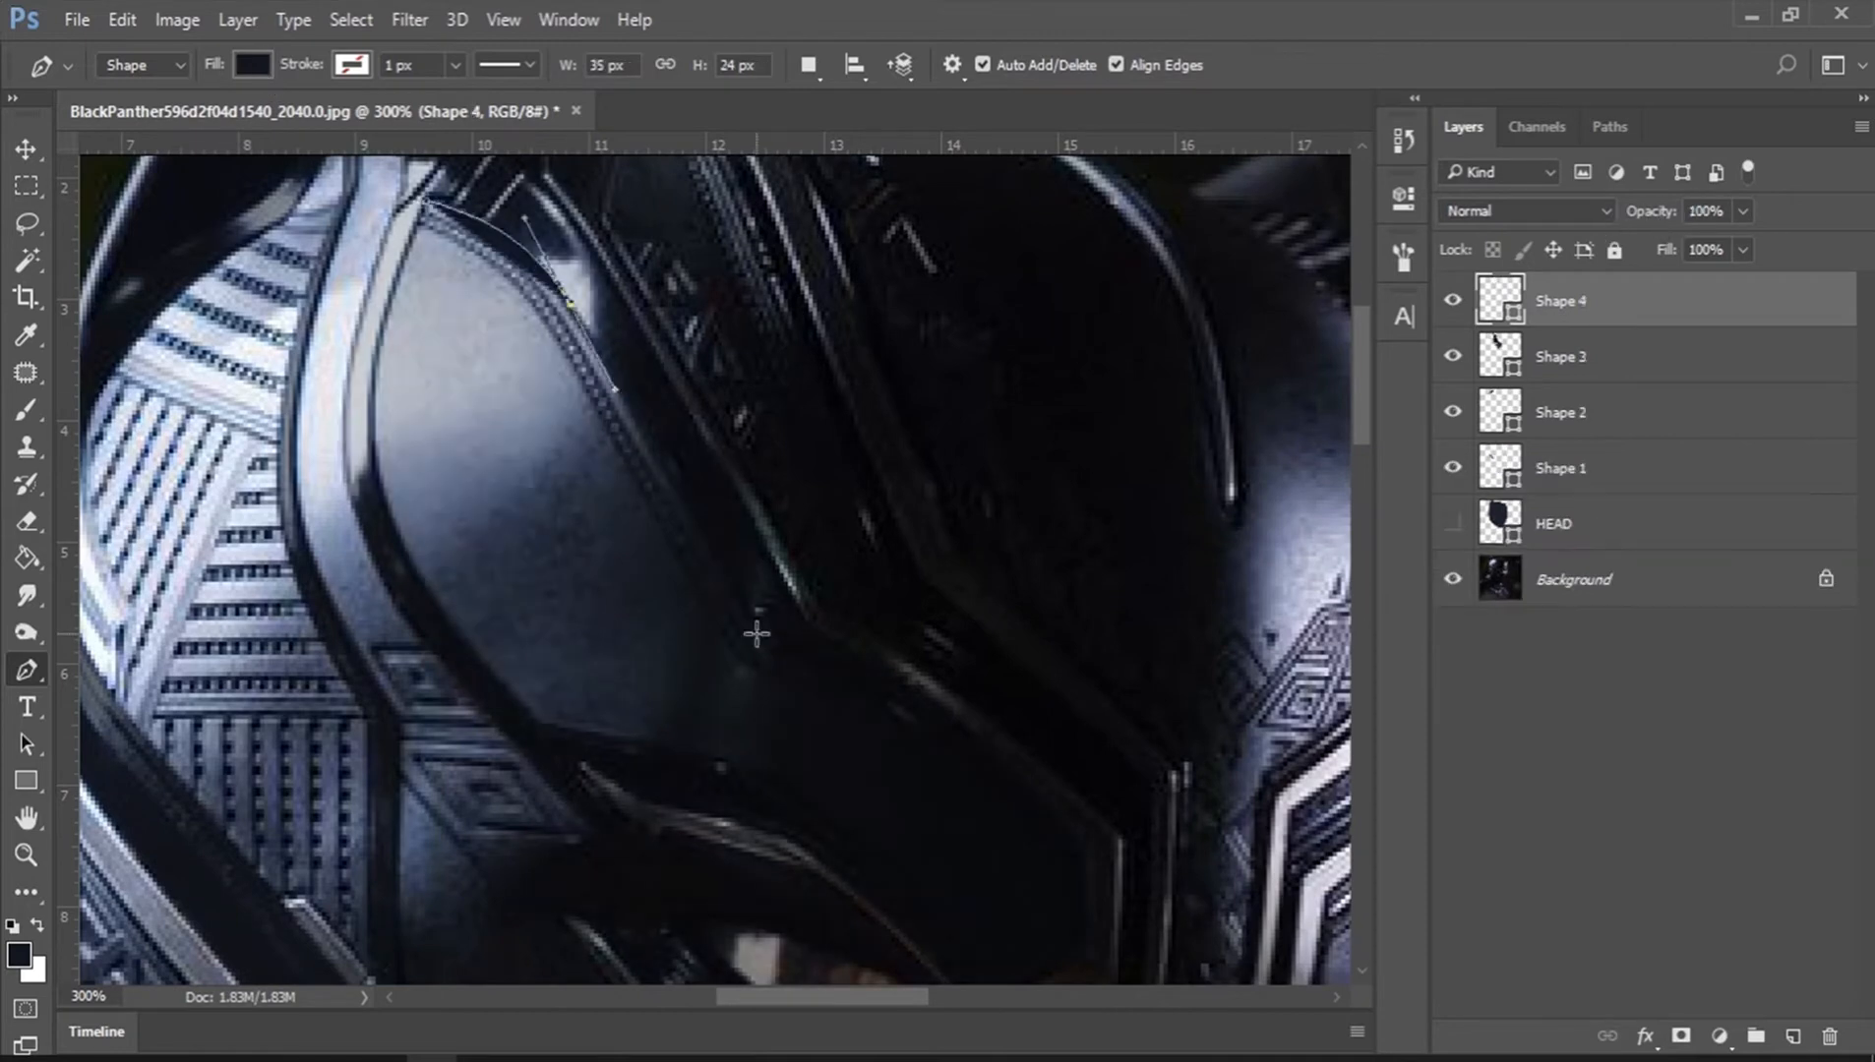
# Step: Continue the fourth shape down the raised forehead panel's inner edge and around its lower end above the nose bridge
pyautogui.moveTo(758, 632); pyautogui.dragTo(697, 405)
pyautogui.click(852, 501)
pyautogui.click(1017, 626)
pyautogui.click(1026, 728)
pyautogui.click(941, 763)
# Step: Trace the raised forehead panel's lower edge above the brow and its outer curve, closing the fourth shape at the top
pyautogui.moveTo(770, 595); pyautogui.dragTo(728, 561)
pyautogui.moveTo(620, 521); pyautogui.dragTo(590, 518)
pyautogui.click(480, 497)
pyautogui.moveTo(480, 496); pyautogui.dragTo(810, 875)
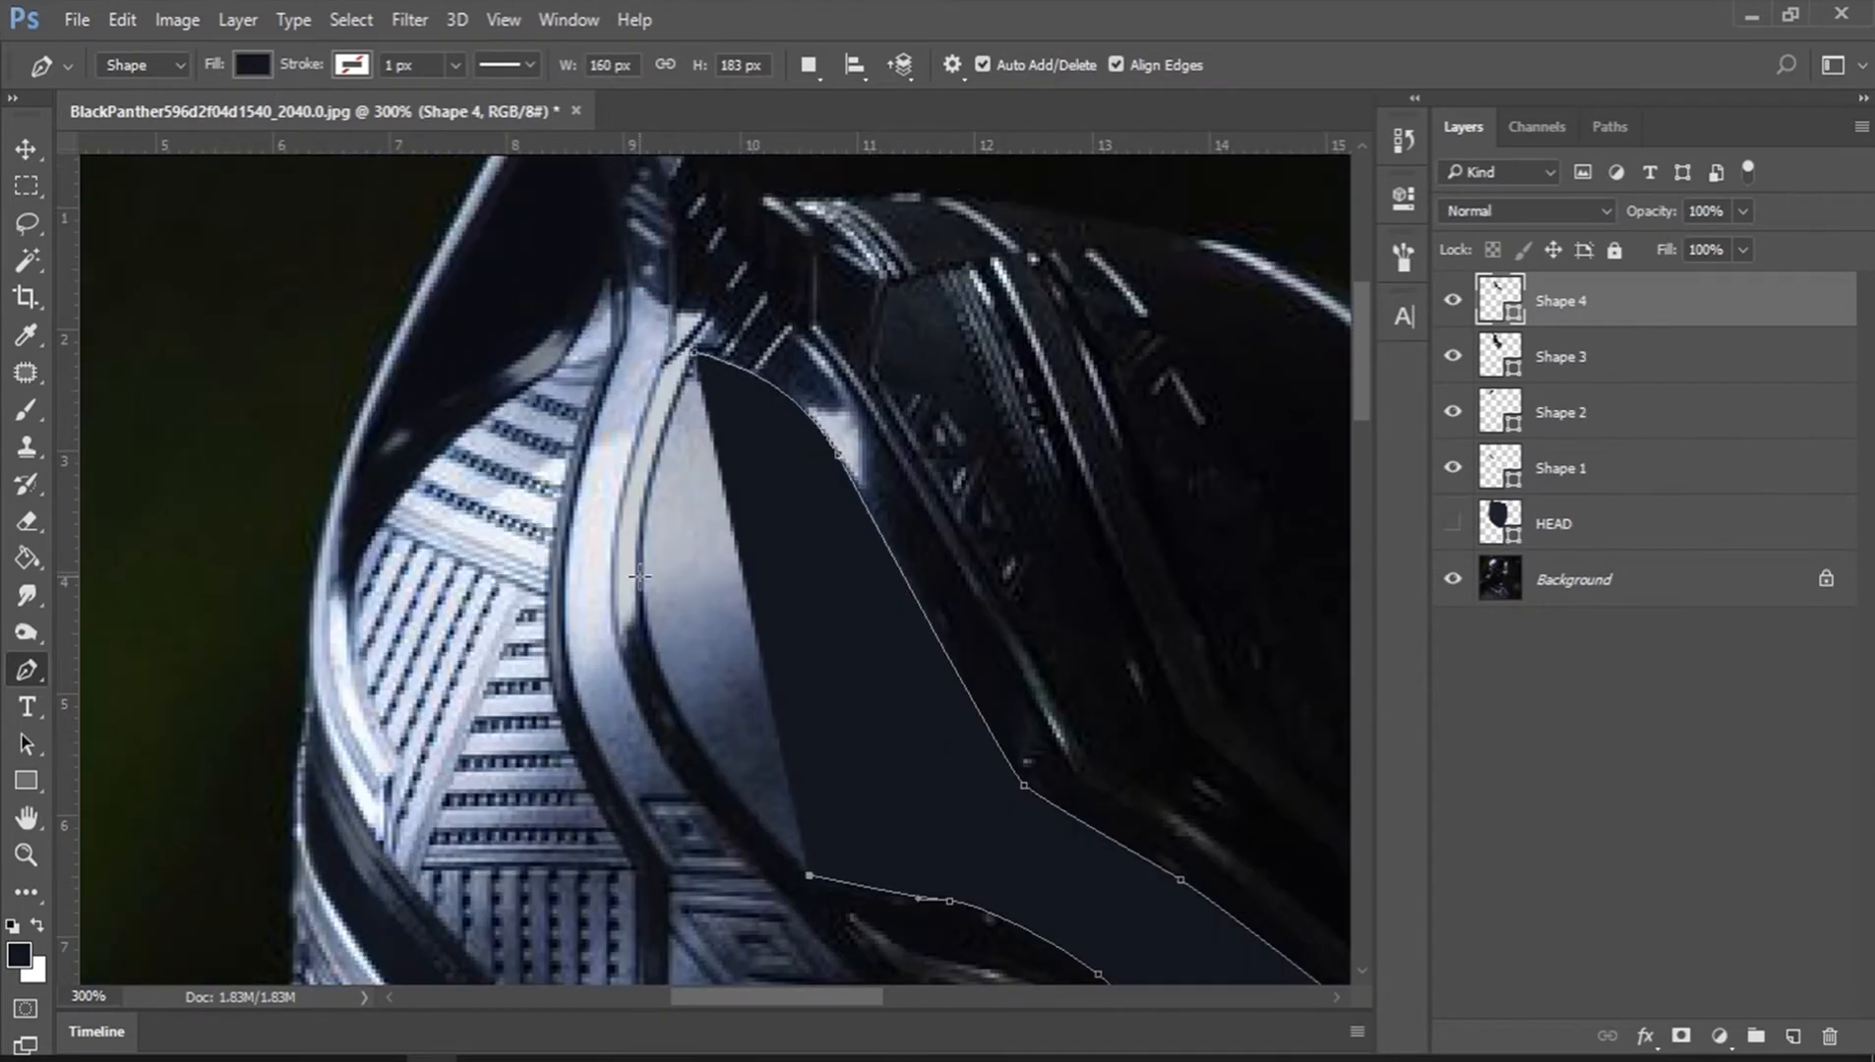
pyautogui.moveTo(640, 575); pyautogui.dragTo(653, 431)
pyautogui.moveTo(688, 354); pyautogui.dragTo(704, 349)
# Step: Recolour the fourth shape with a dark slate blue-grey fill and view the whole artwork
pyautogui.doubleClick(1503, 291)
pyautogui.click(617, 536)
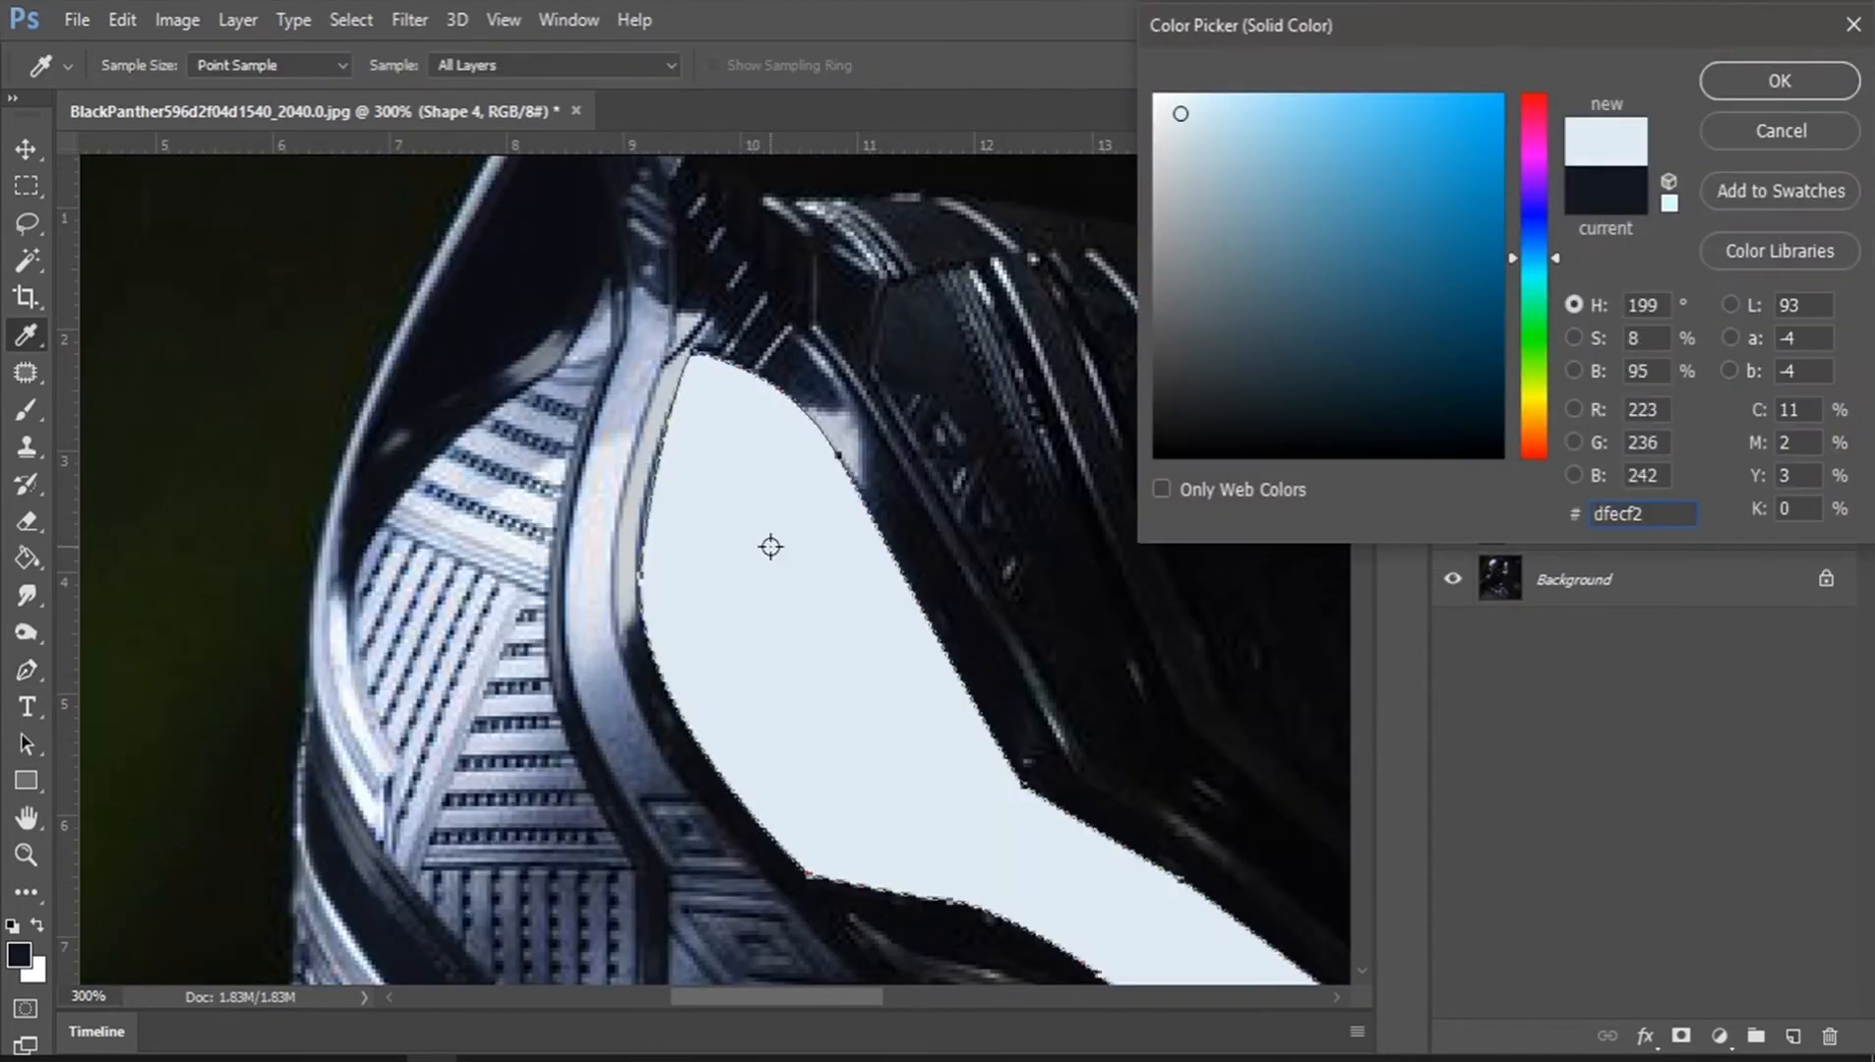
pyautogui.click(770, 548)
pyautogui.moveTo(1283, 393); pyautogui.dragTo(1223, 368)
pyautogui.press('Return')
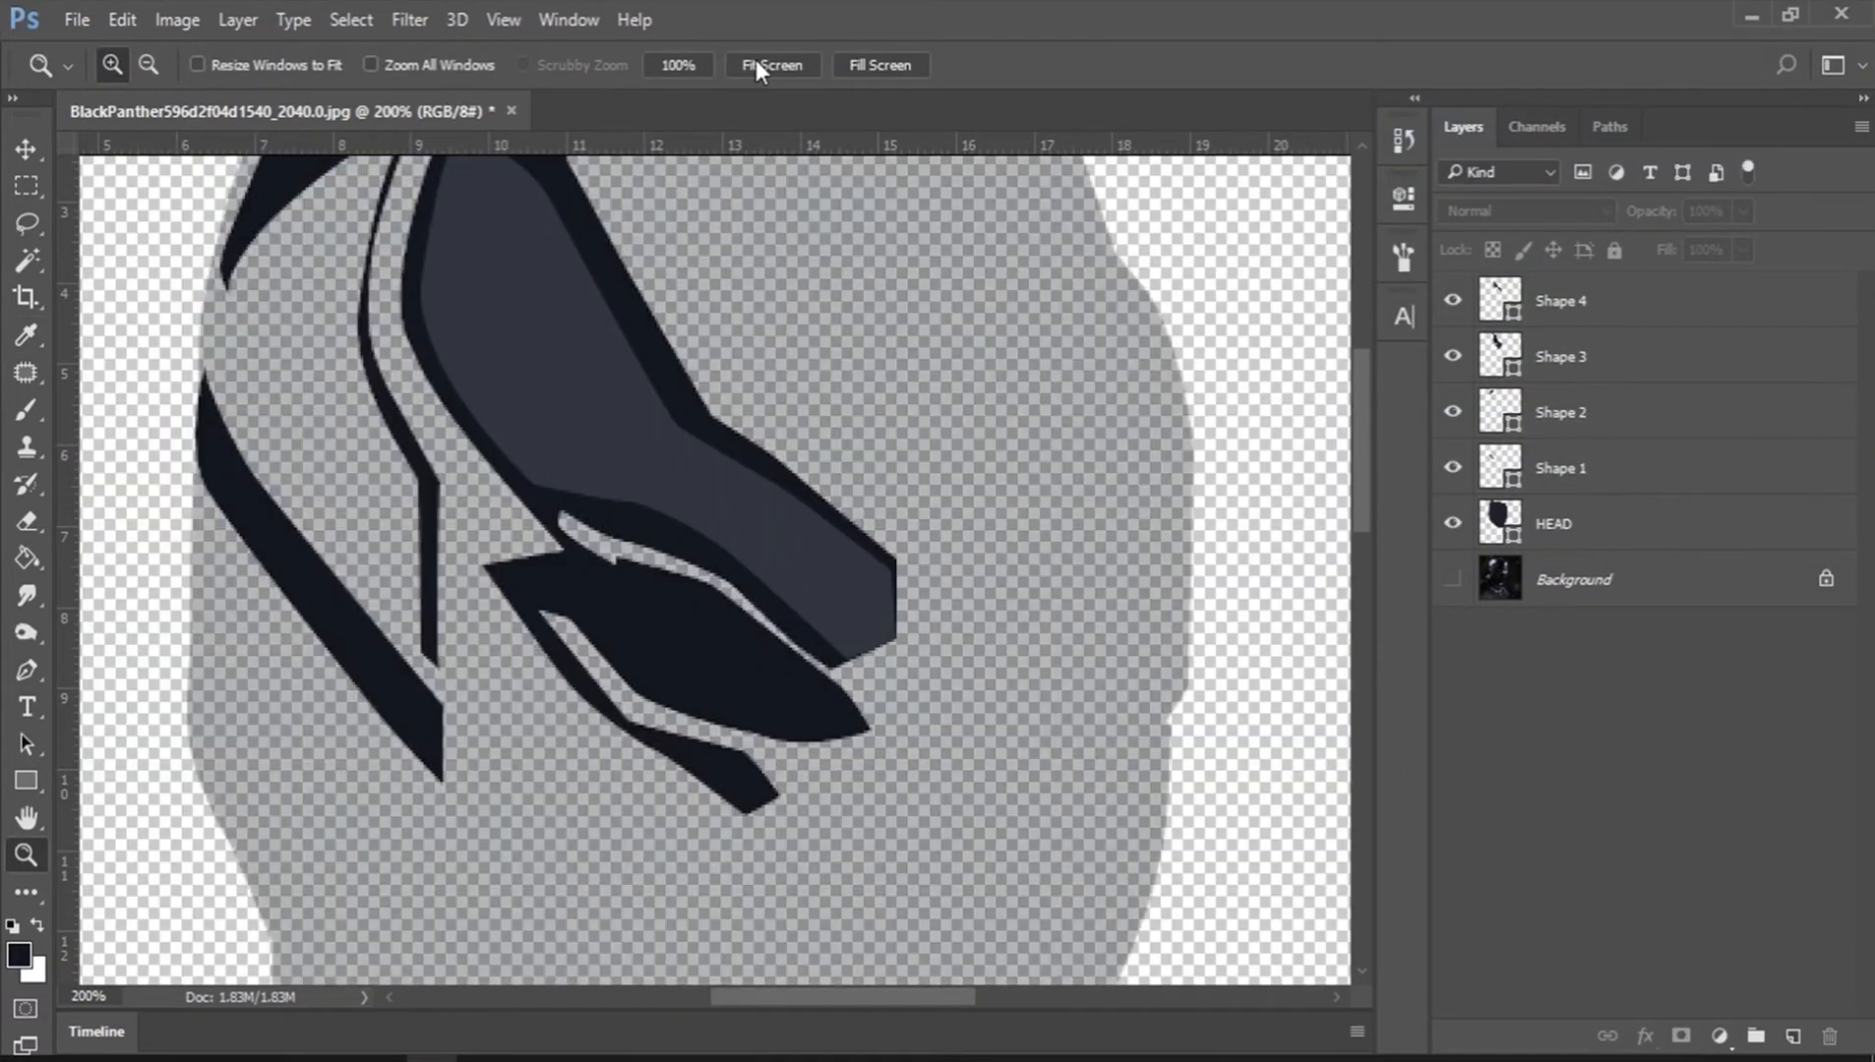
pyautogui.click(771, 65)
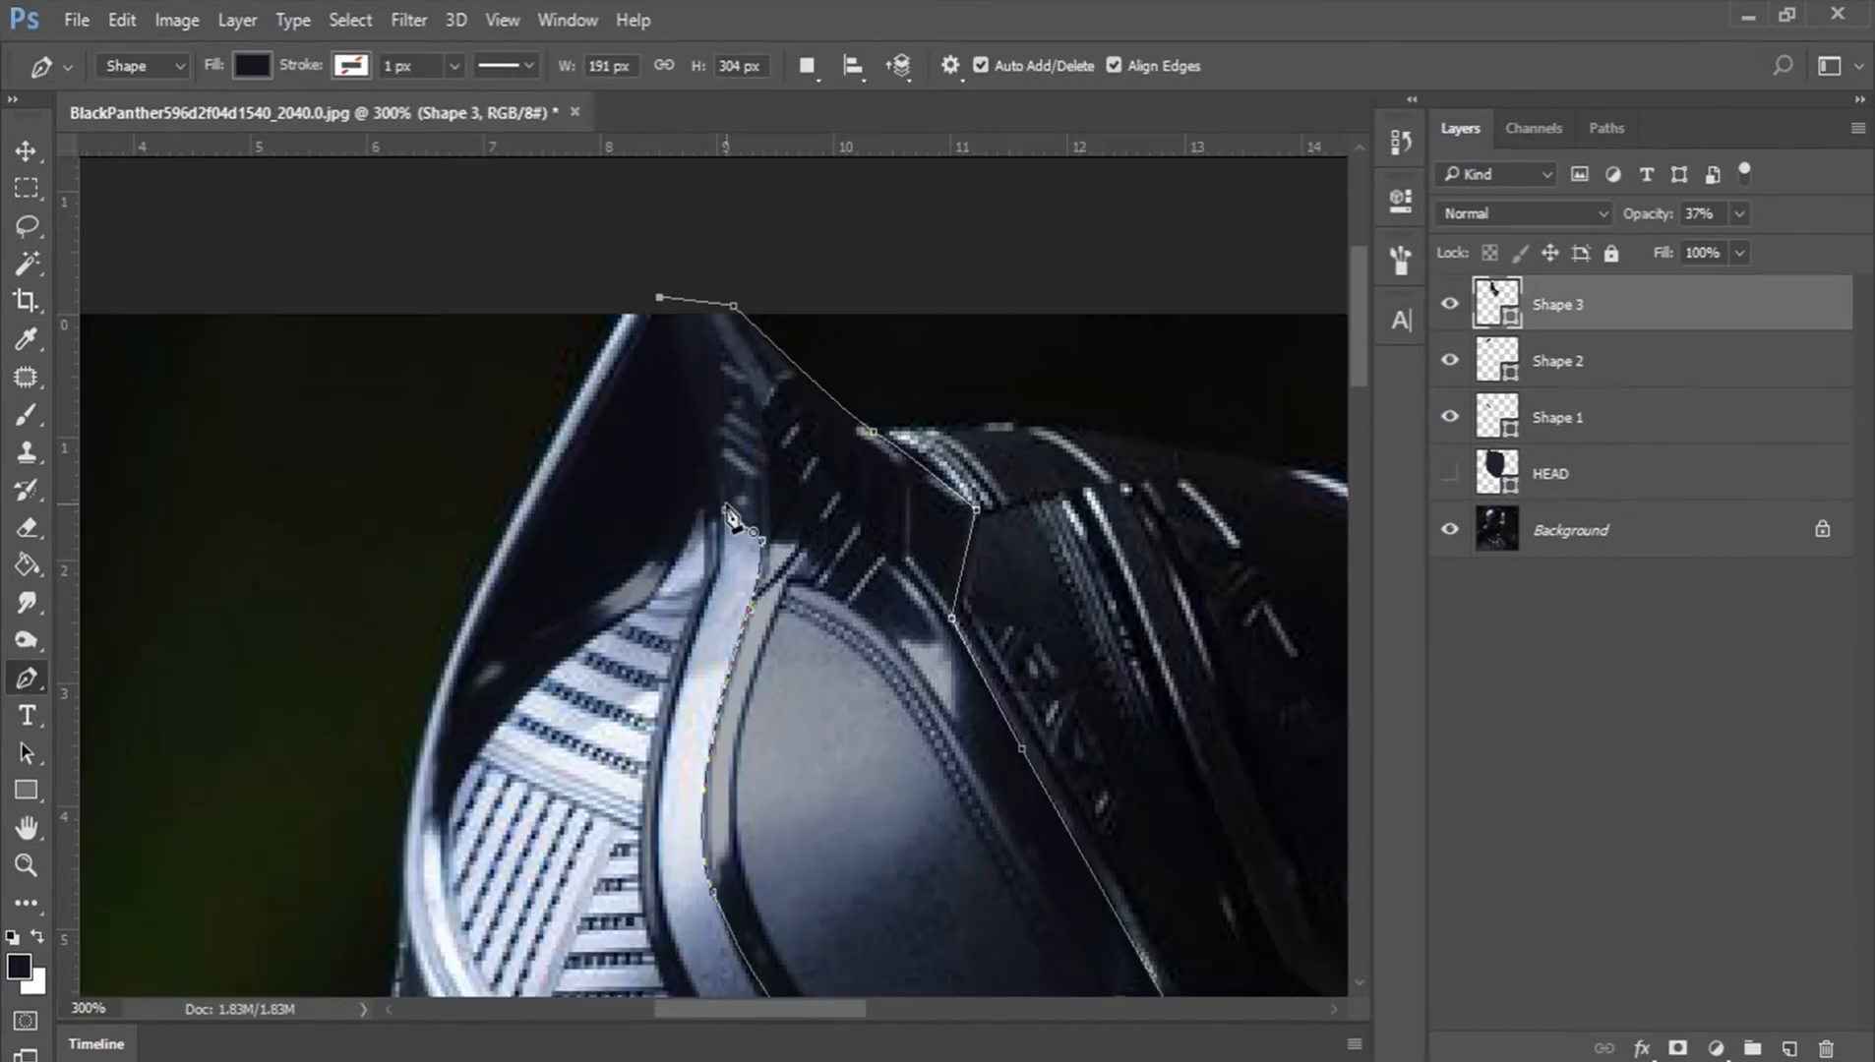
# Step: Close the third shape's outline at the ear's base and raise its opacity to 100%
pyautogui.click(726, 513)
pyautogui.press('Return')
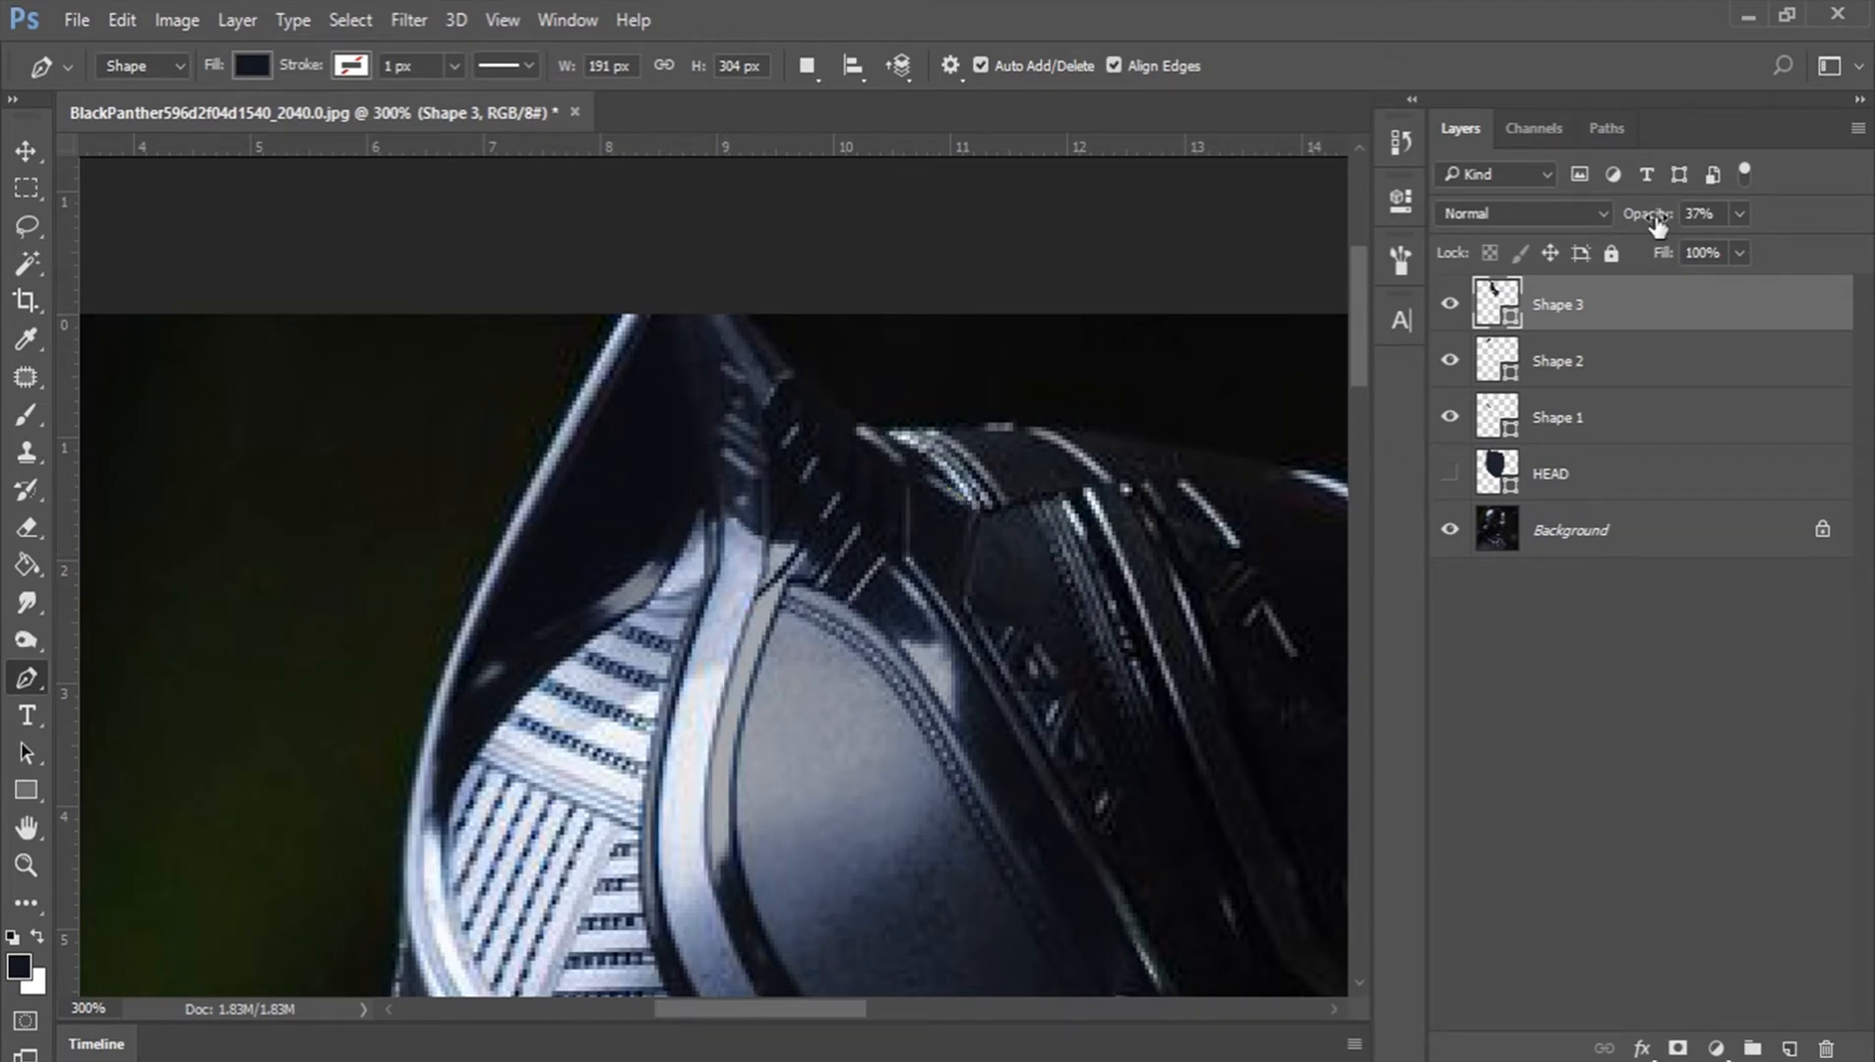
pyautogui.moveTo(1651, 216); pyautogui.dragTo(1829, 218)
pyautogui.scroll(-5, 1032, 531)
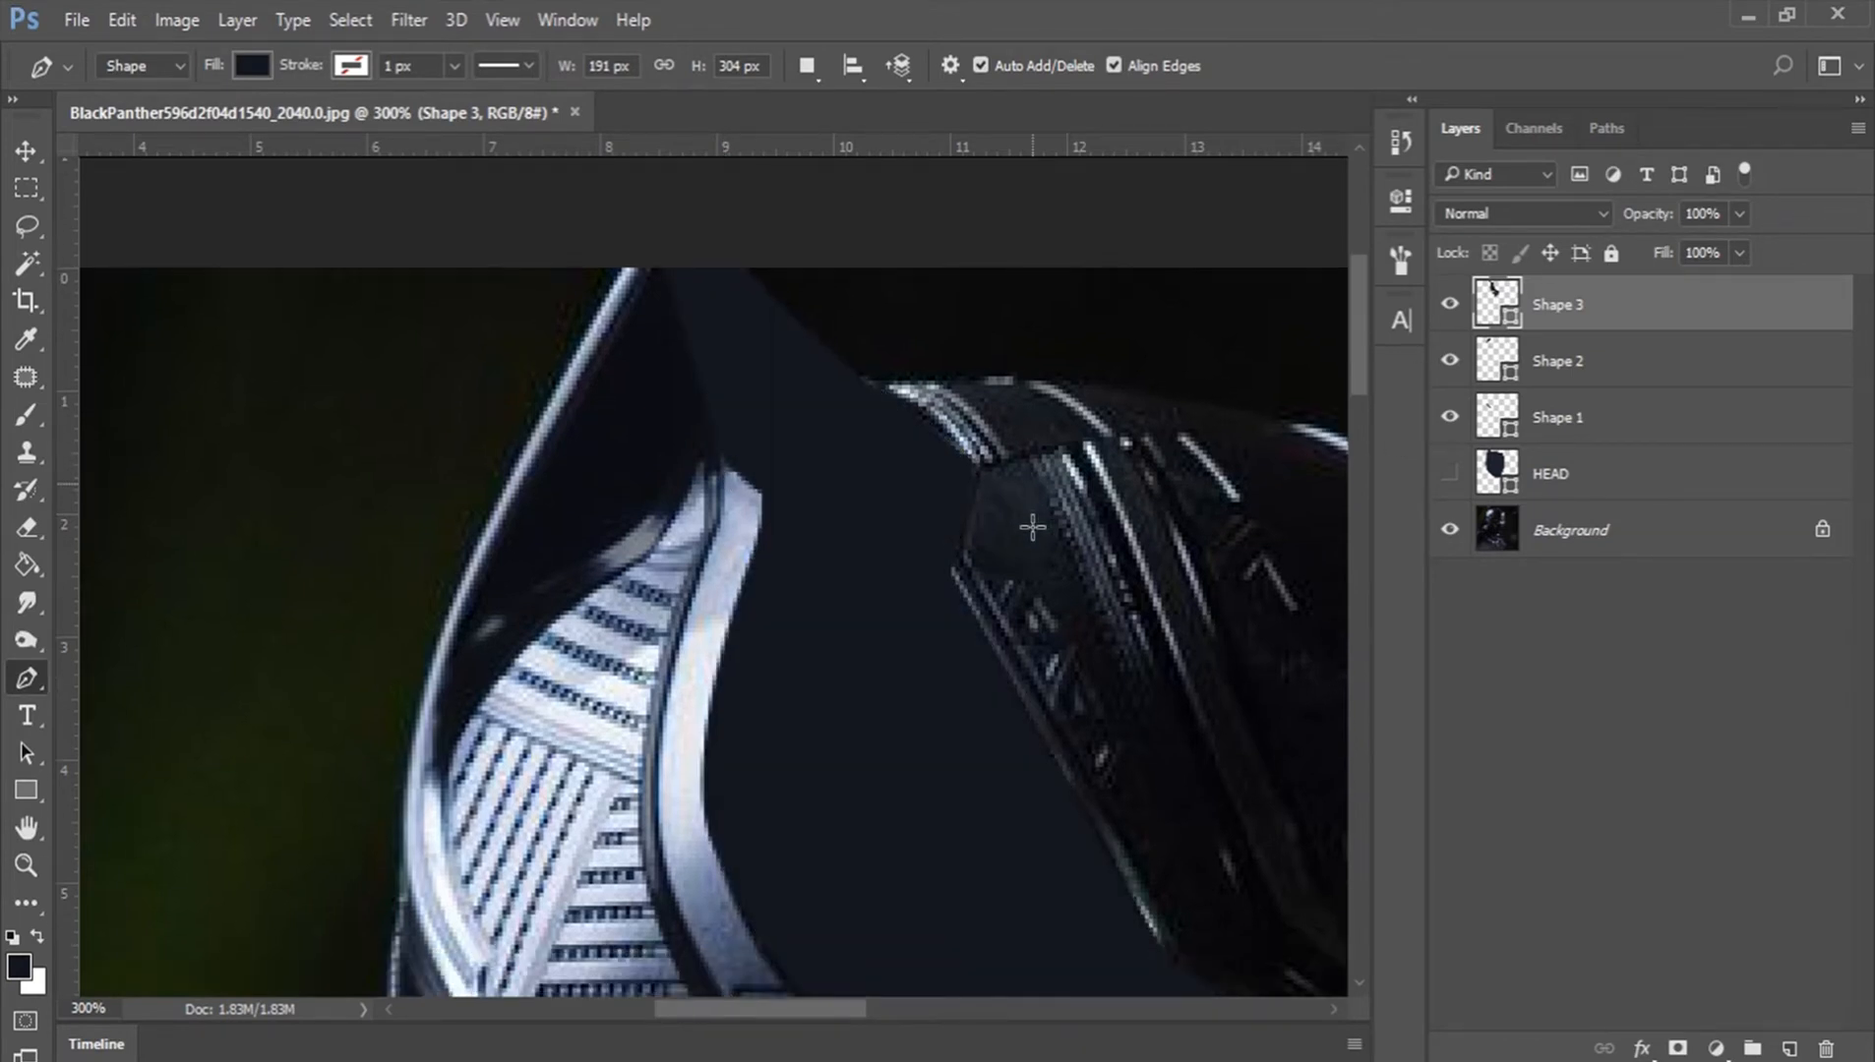
pyautogui.moveTo(1183, 522); pyautogui.dragTo(903, 300)
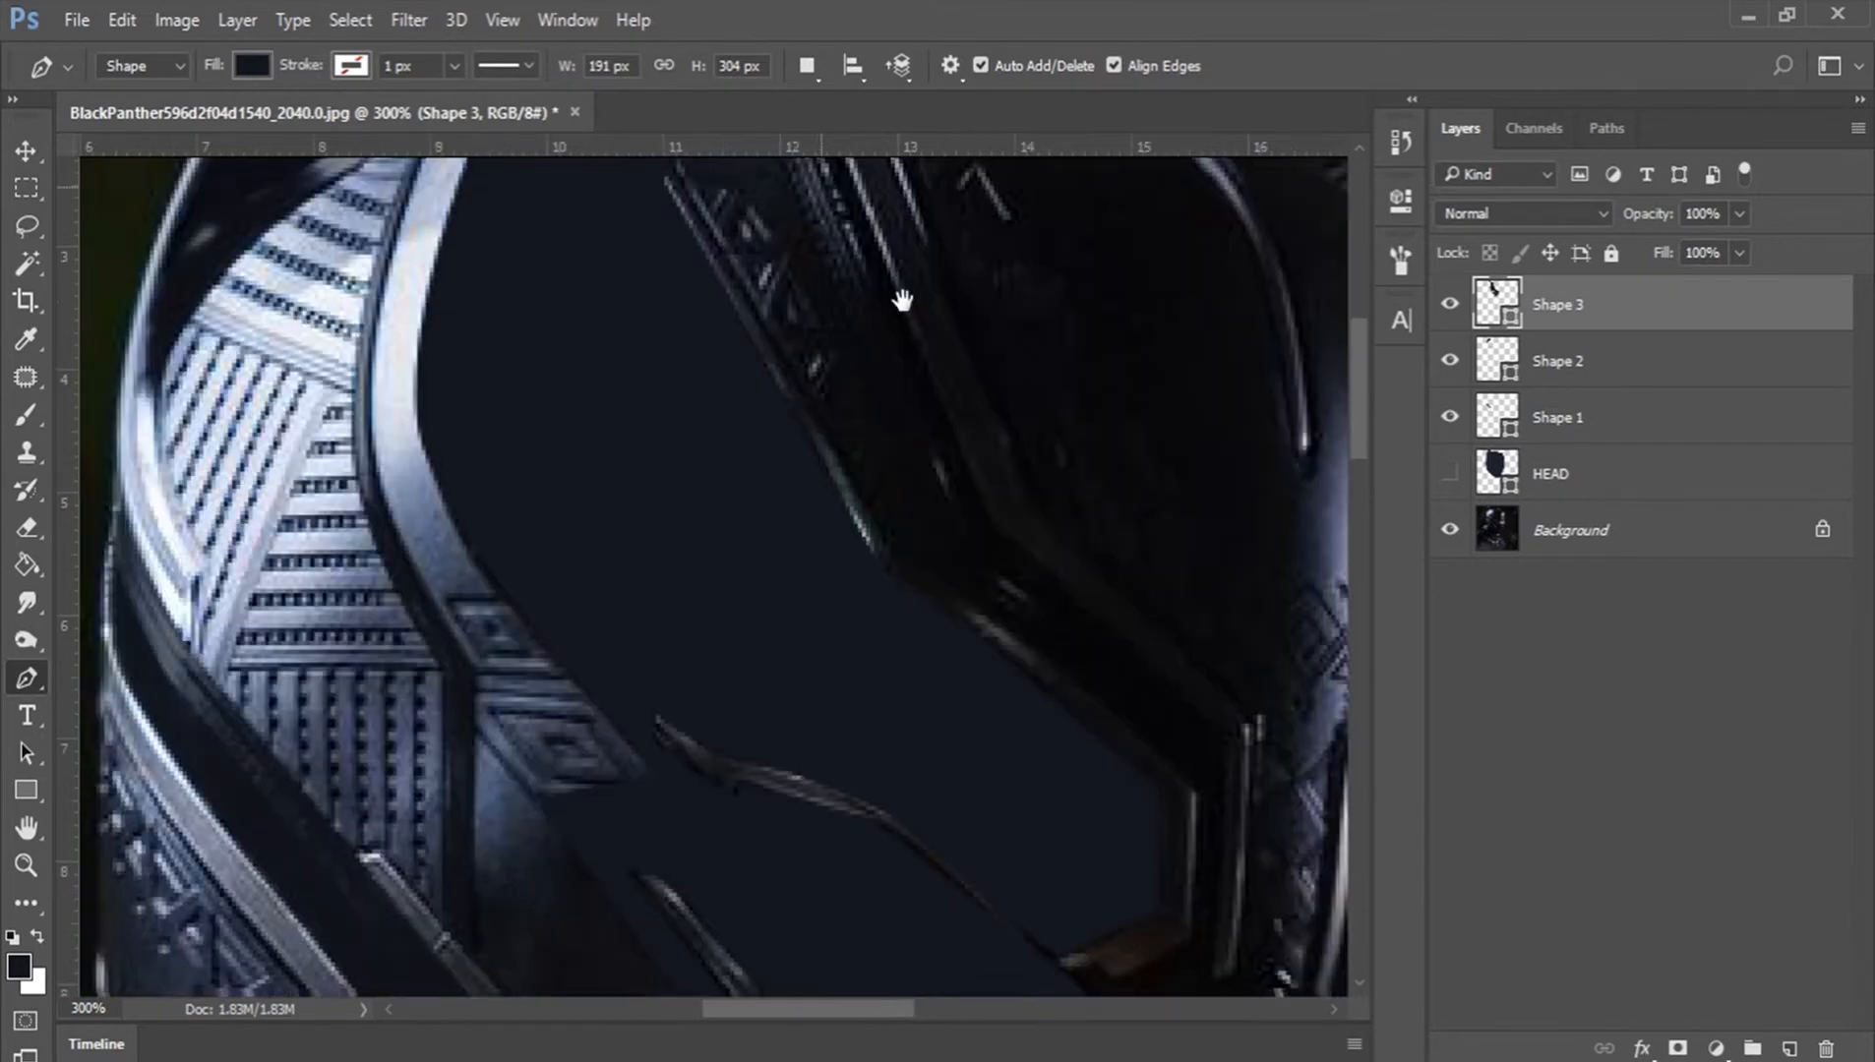
pyautogui.moveTo(860, 426); pyautogui.dragTo(1056, 603)
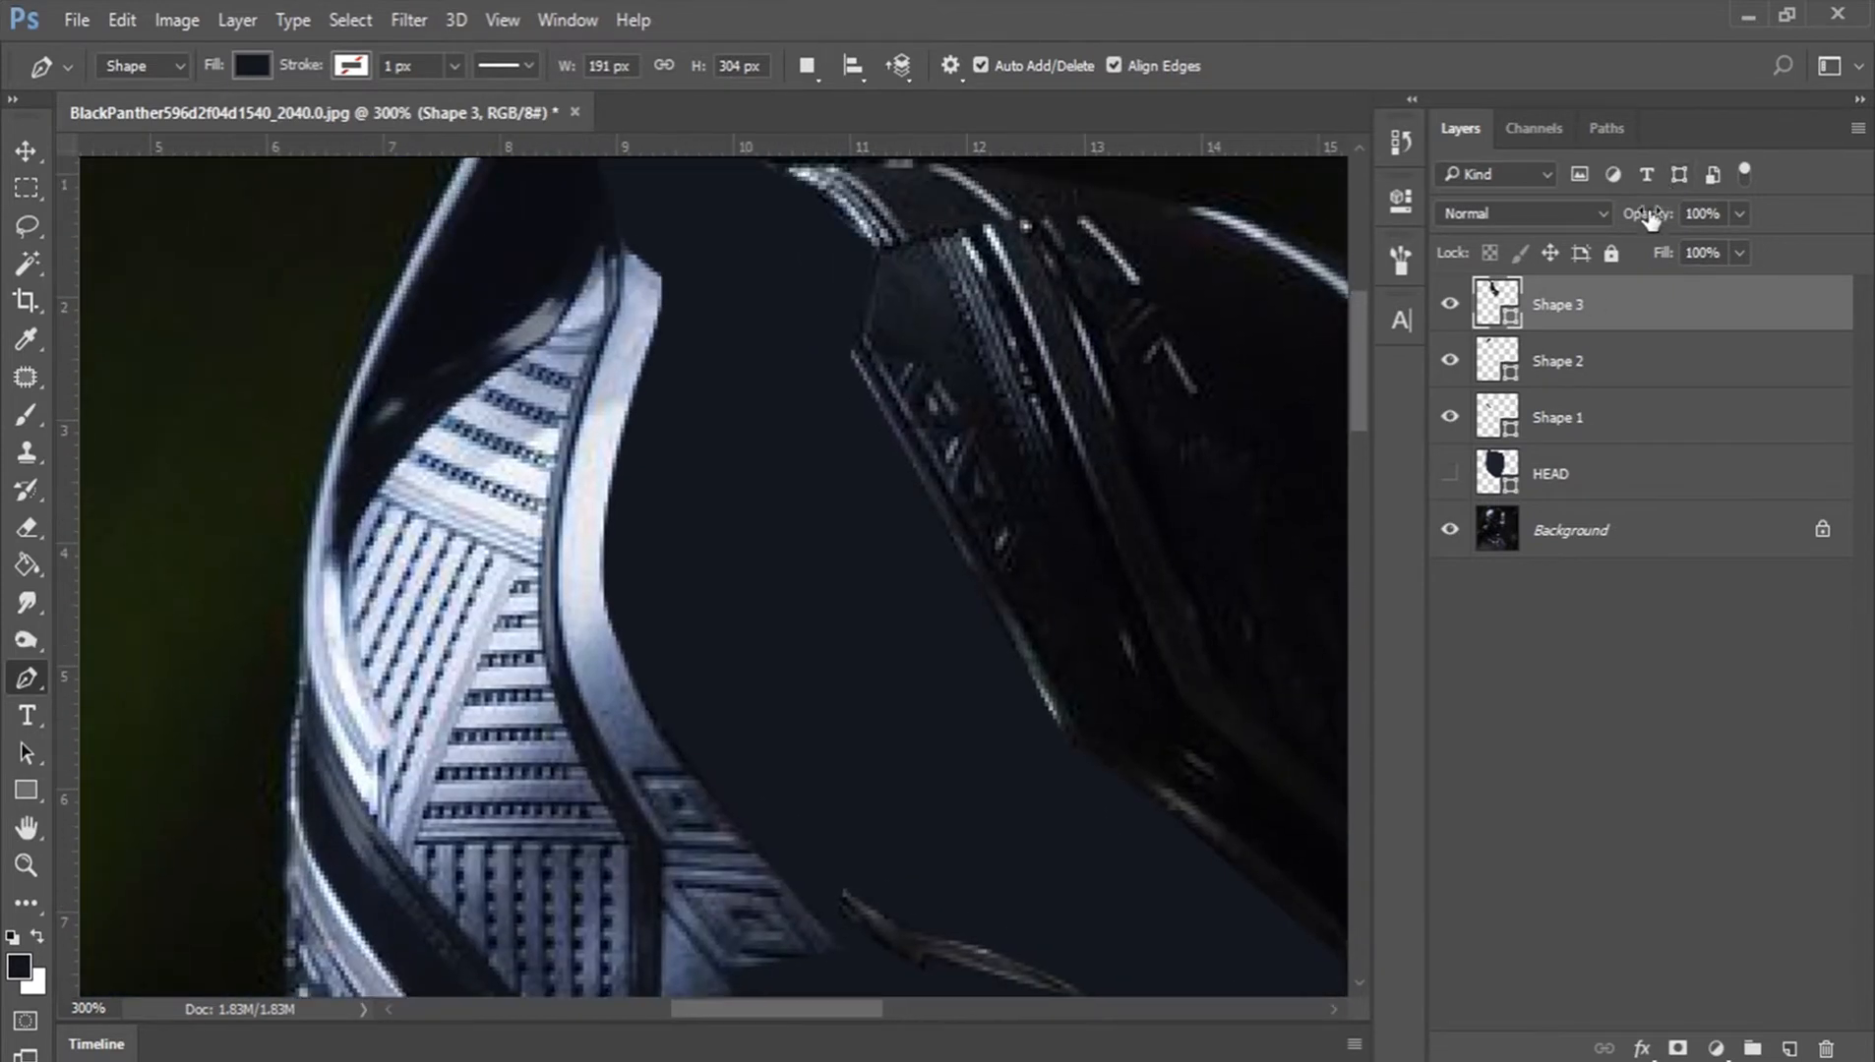
# Step: Lower the third shape's opacity to 20%
pyautogui.moveTo(1650, 216); pyautogui.dragTo(1578, 220)
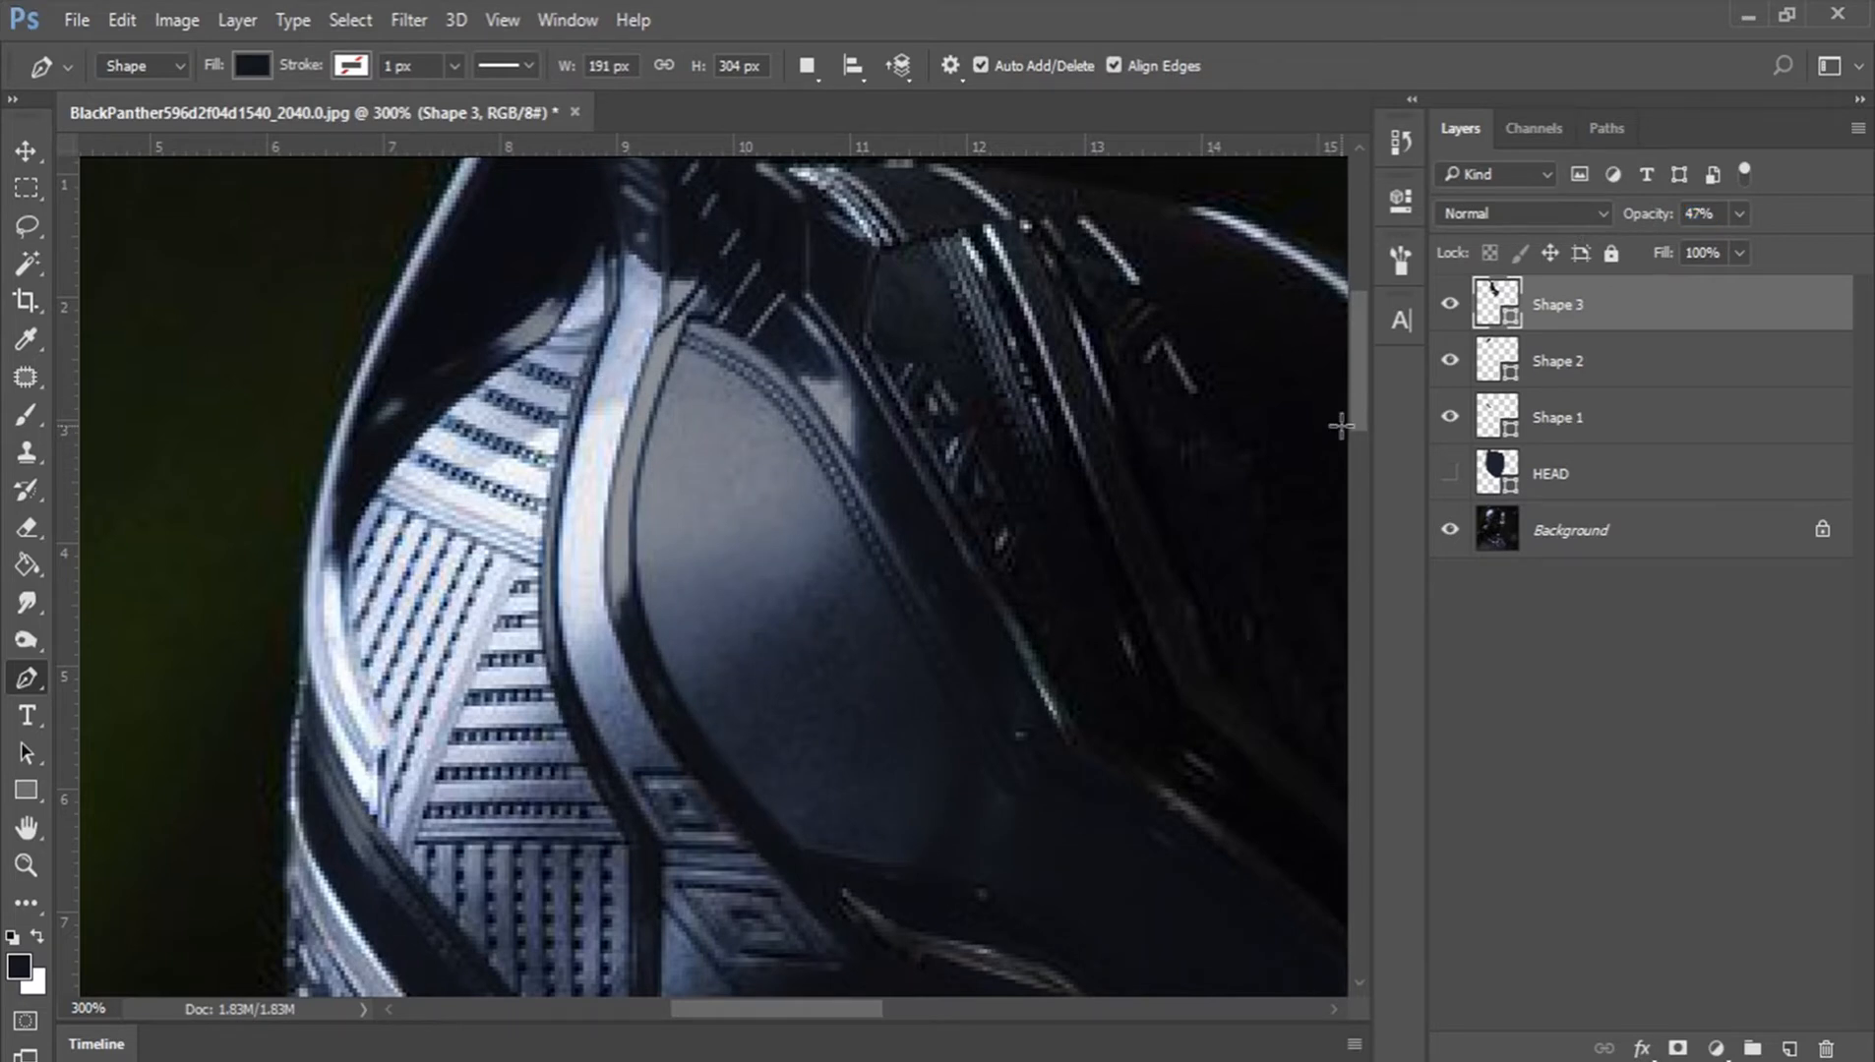
pyautogui.scroll(-2, 1366, 418)
pyautogui.scroll(1, 1366, 405)
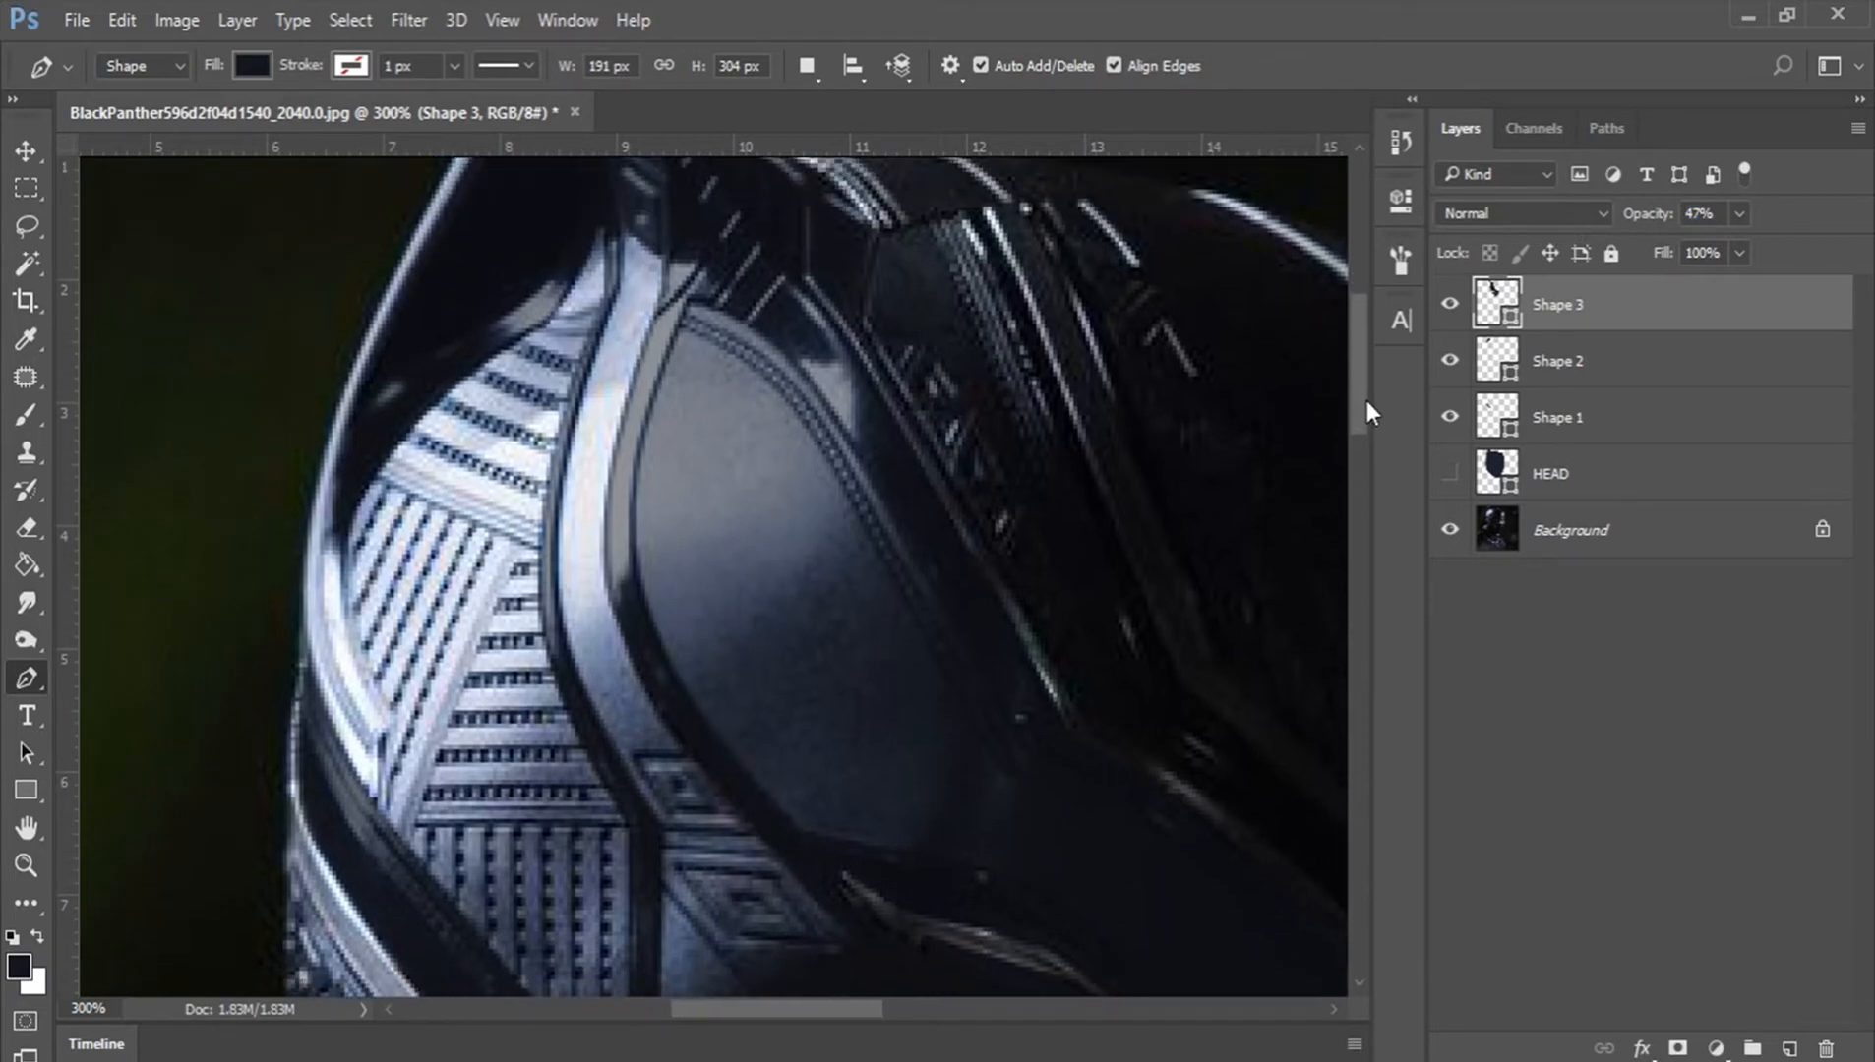
pyautogui.scroll(-2, 1367, 403)
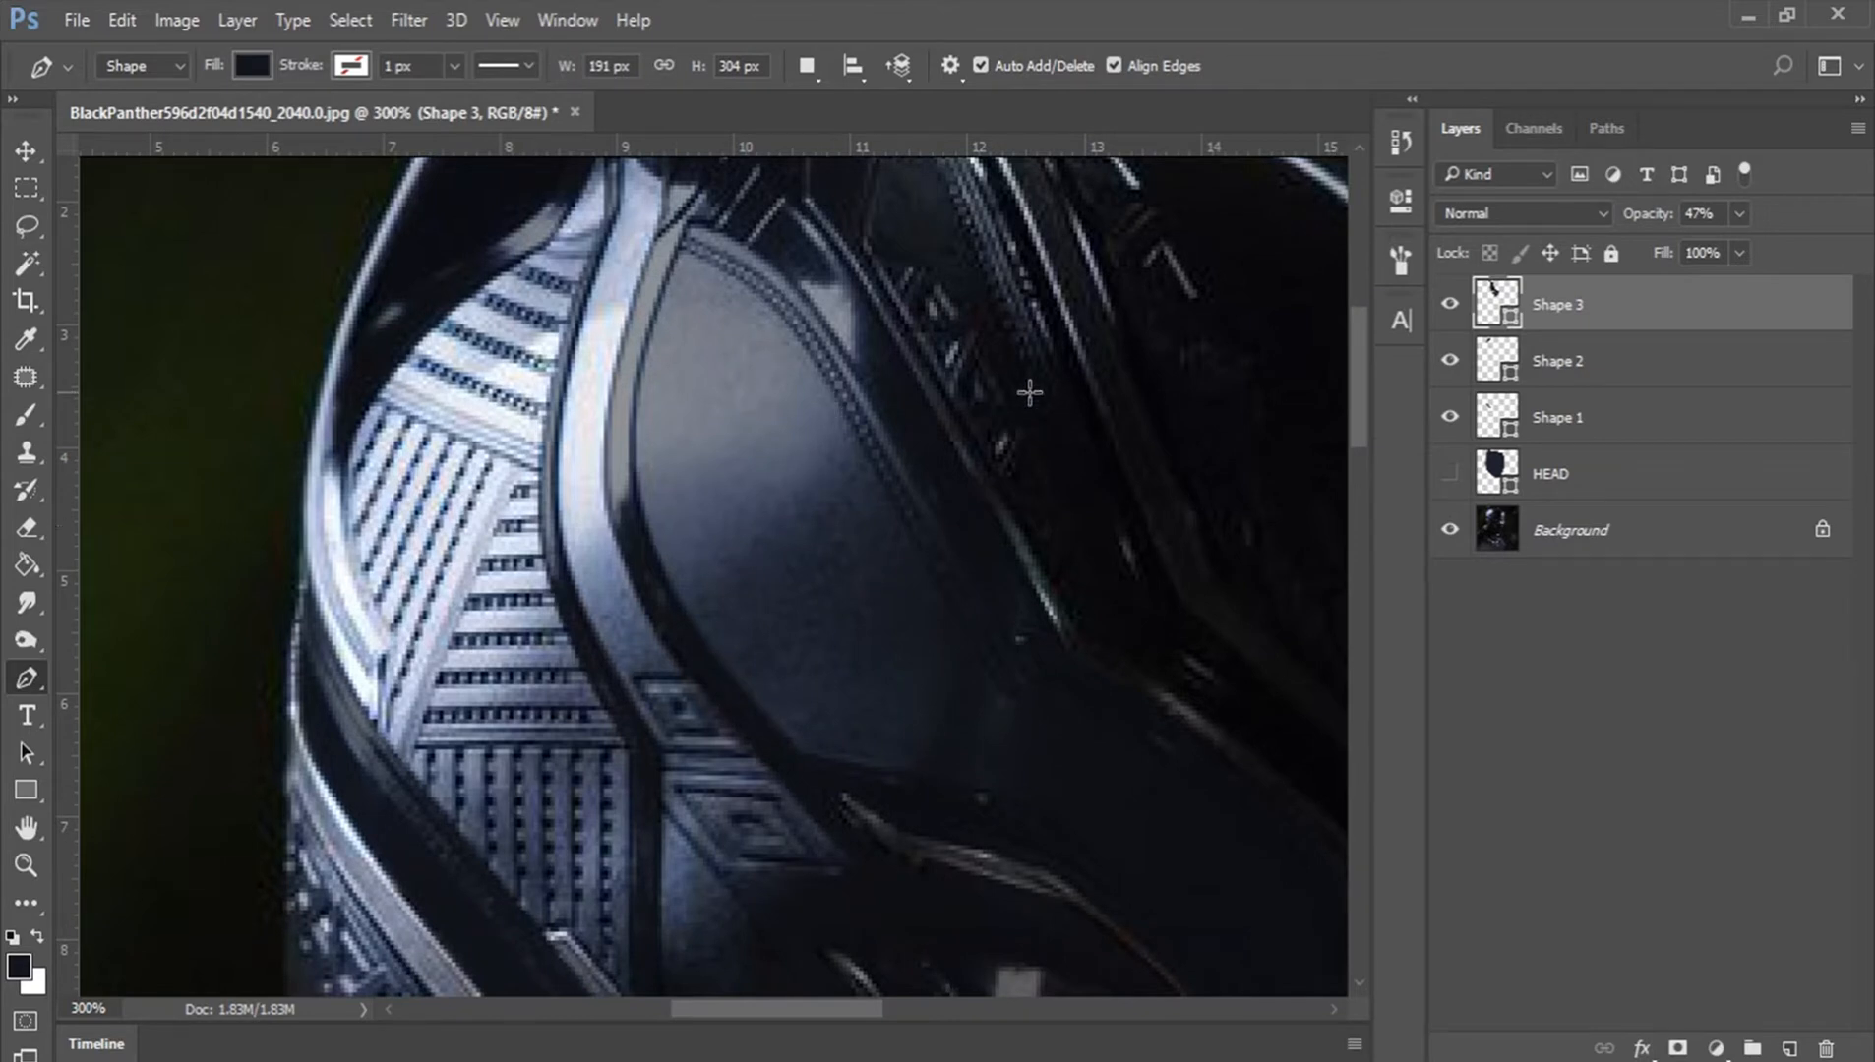
pyautogui.moveTo(1023, 396); pyautogui.dragTo(712, 385)
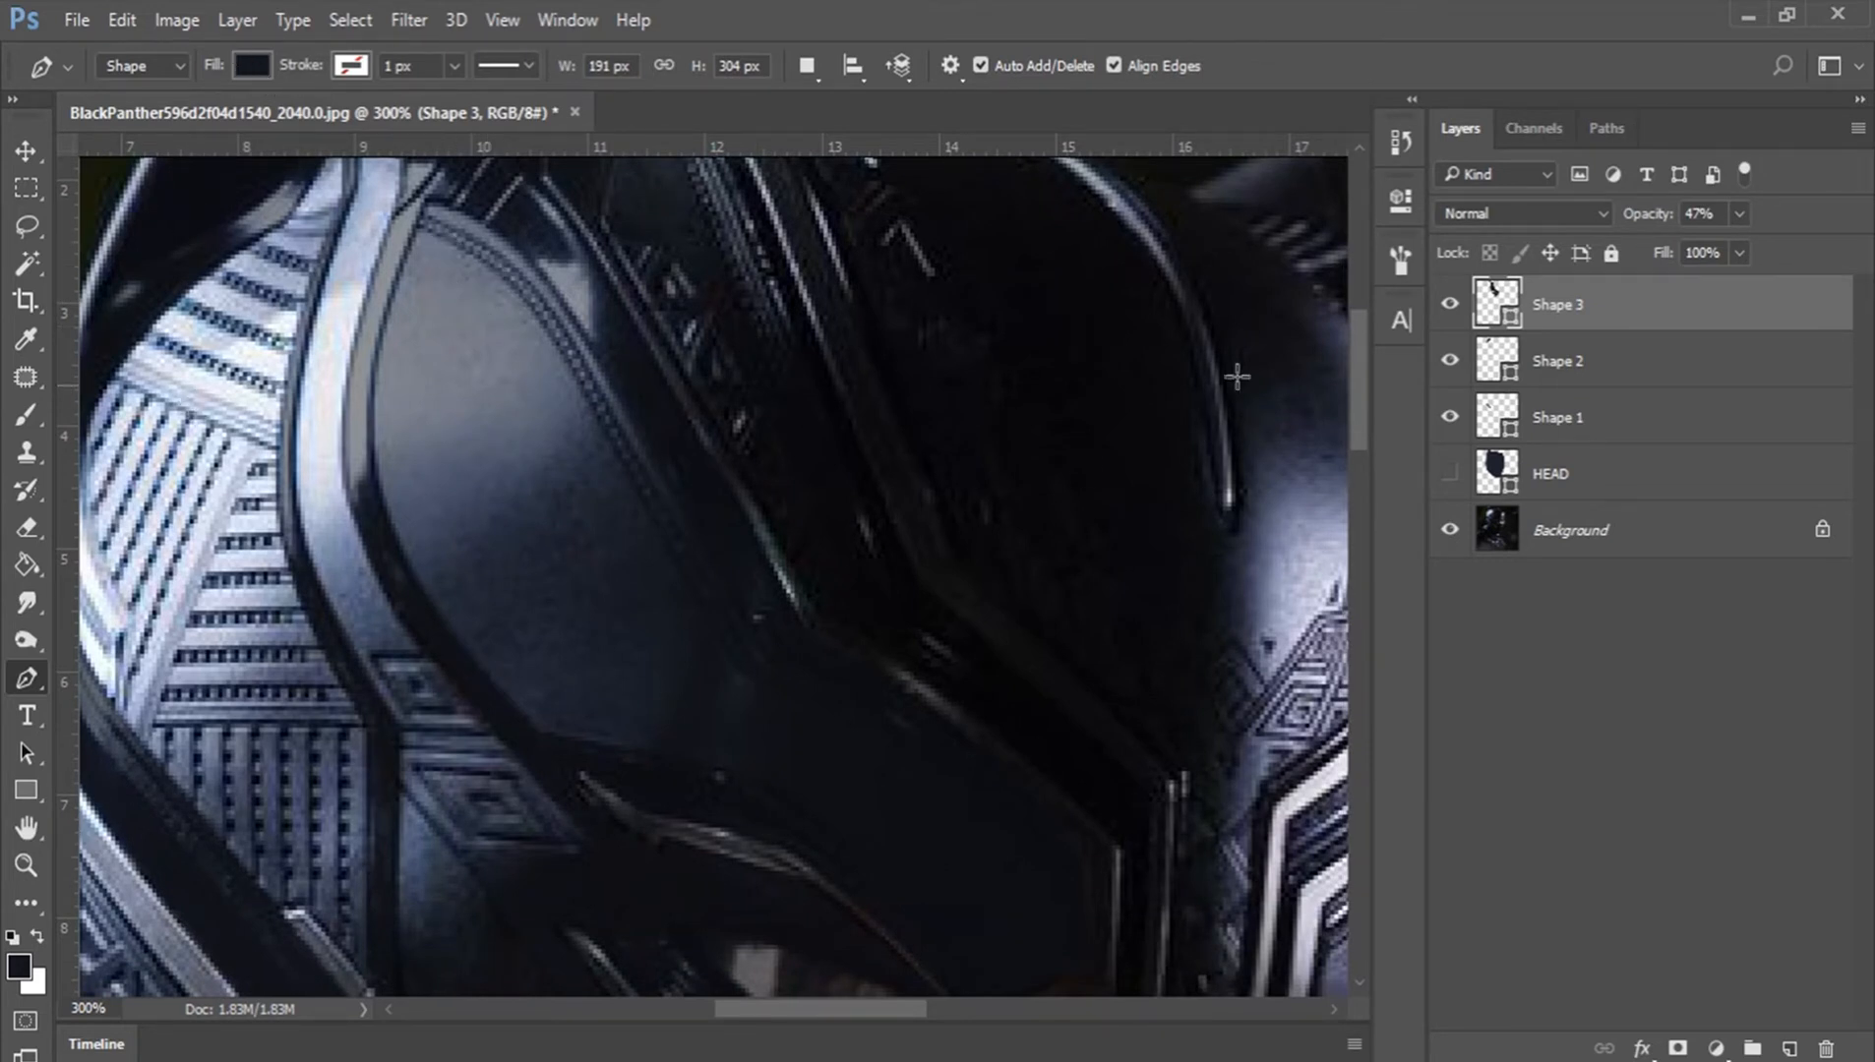
pyautogui.moveTo(1652, 226); pyautogui.dragTo(1614, 231)
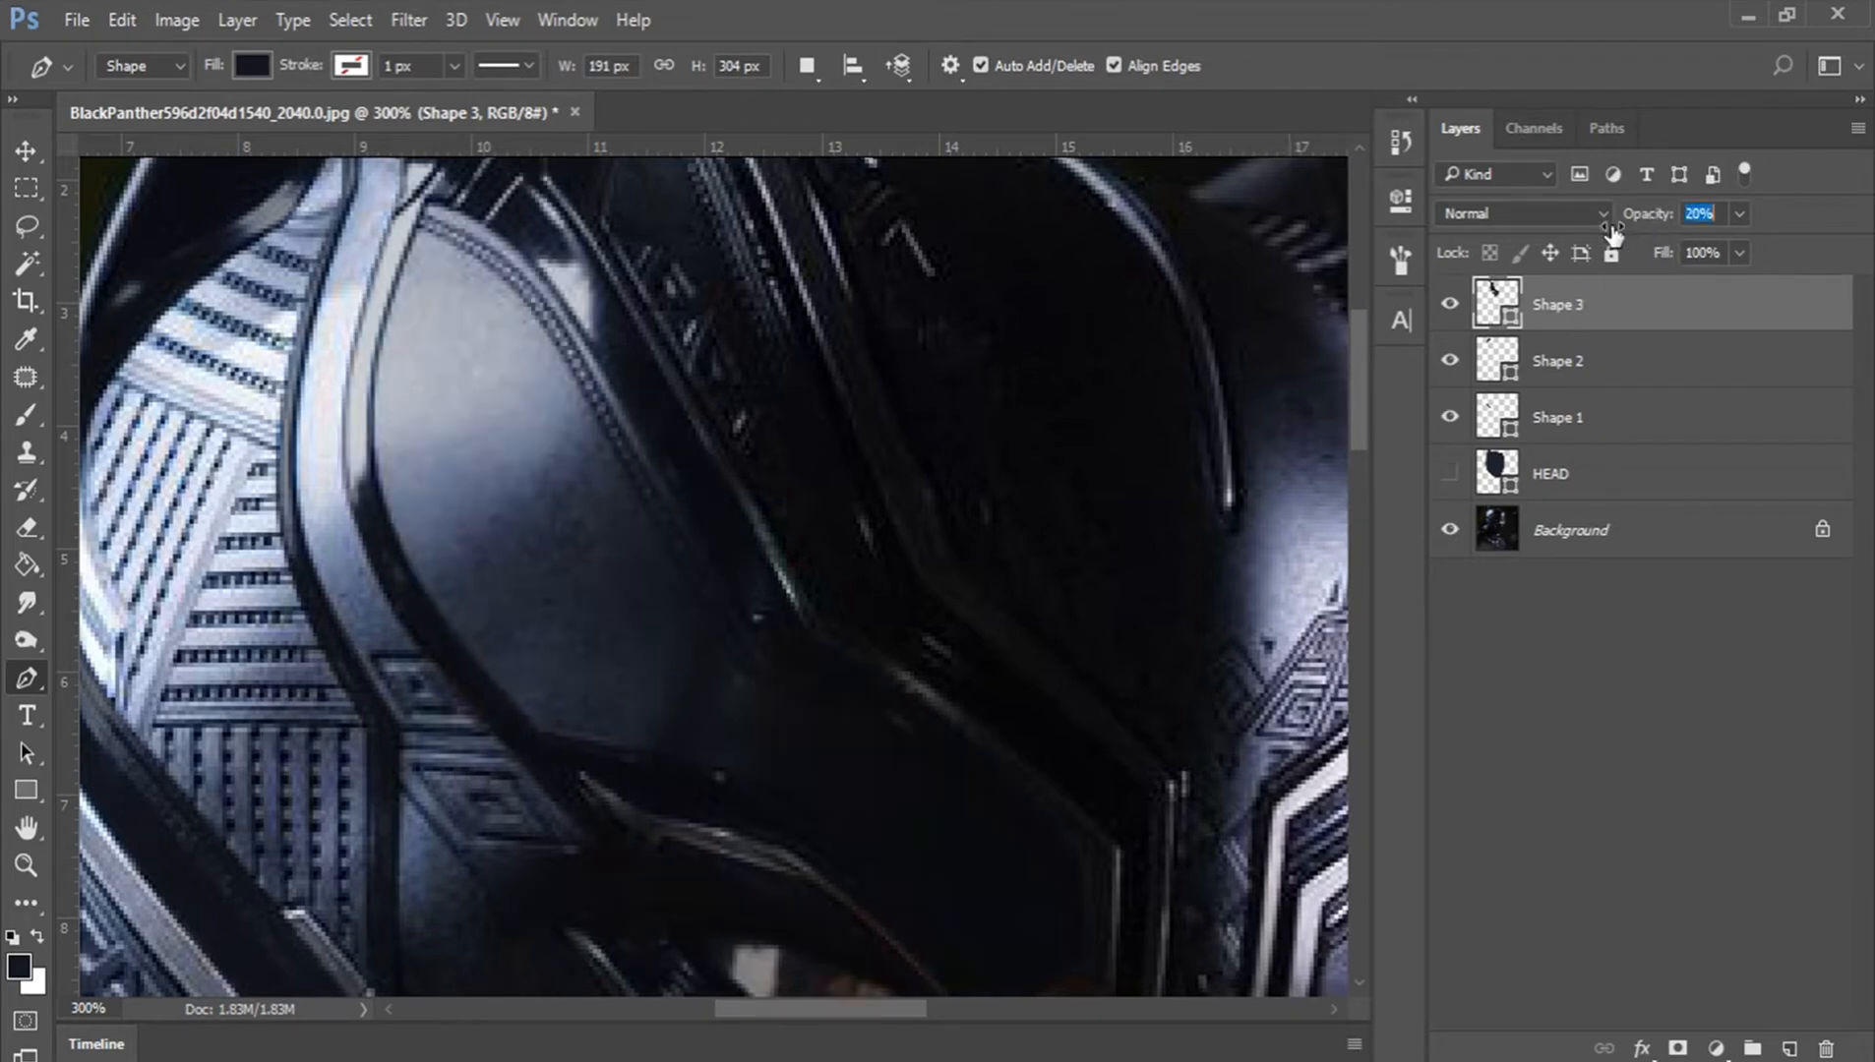
# Step: Start a fourth pen shape at the top of the raised forehead panel and trace its inner edge down towards the nose bridge
pyautogui.click(425, 203)
pyautogui.moveTo(568, 308); pyautogui.dragTo(614, 392)
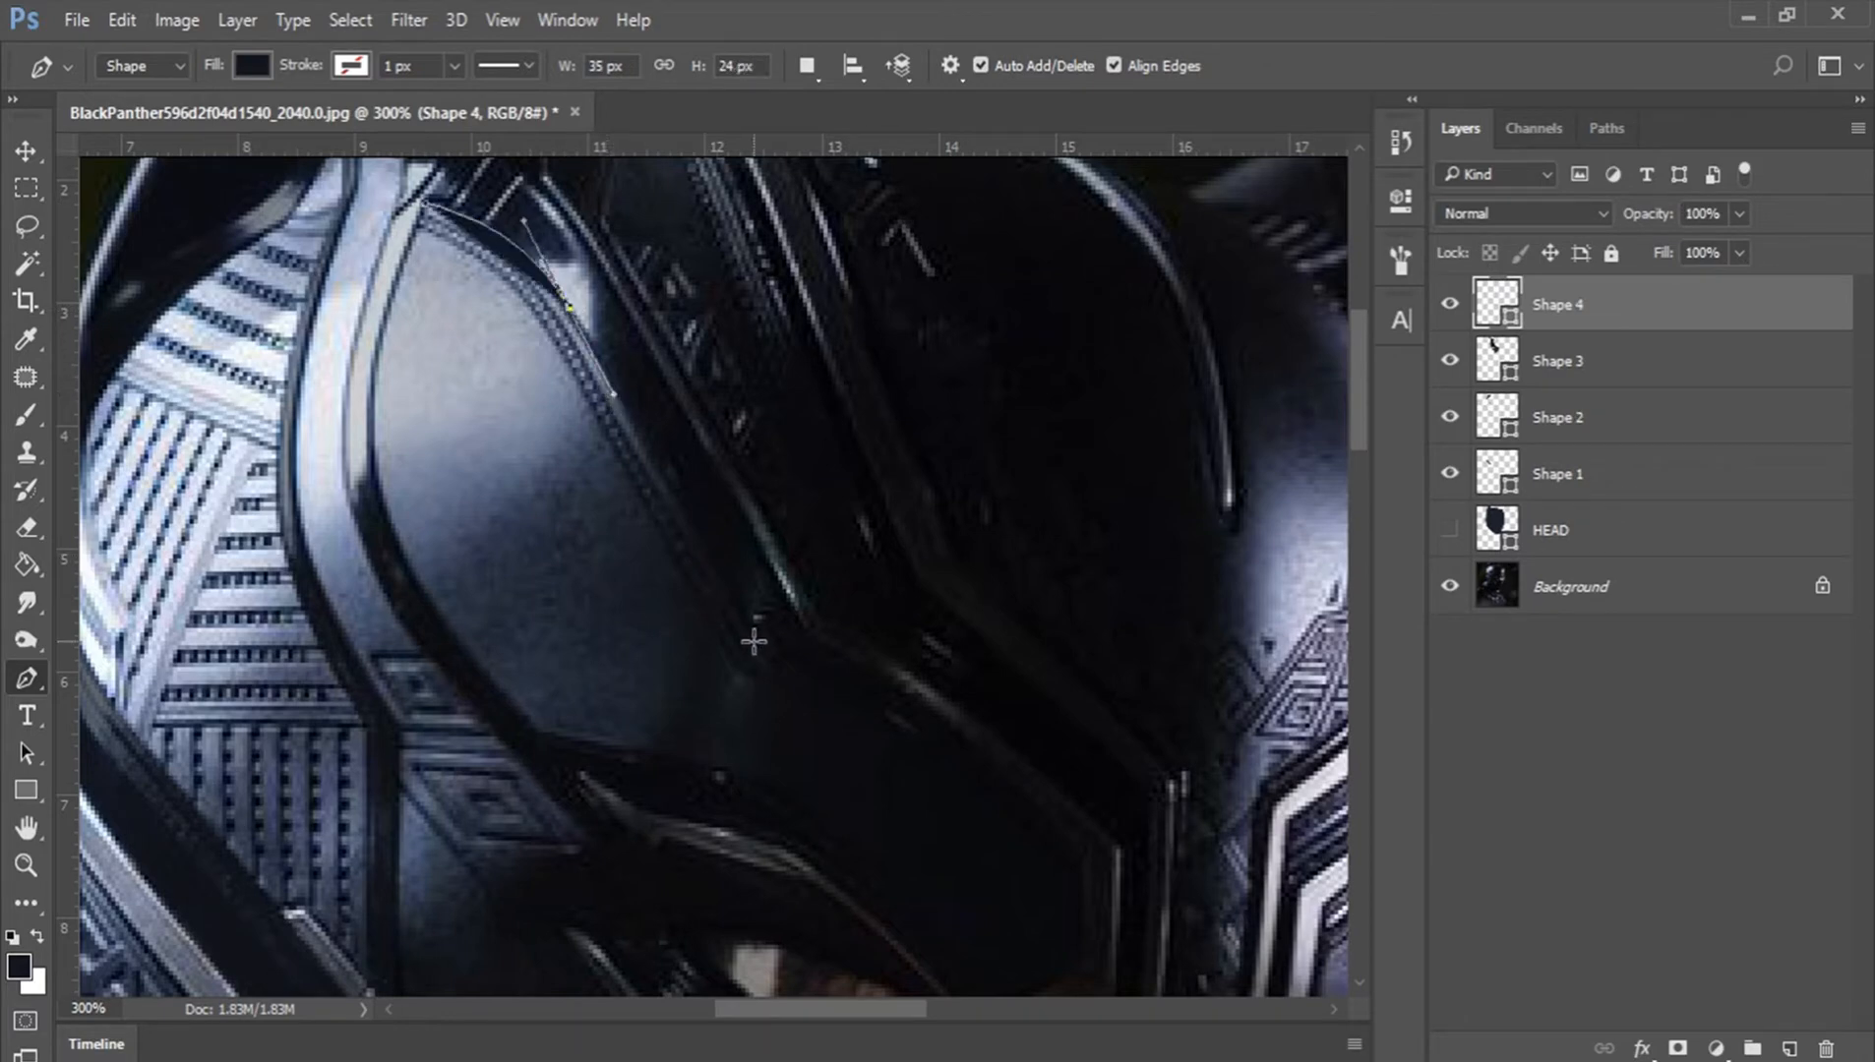
pyautogui.moveTo(753, 640); pyautogui.dragTo(766, 659)
pyautogui.press('space')
pyautogui.moveTo(987, 615); pyautogui.dragTo(943, 448)
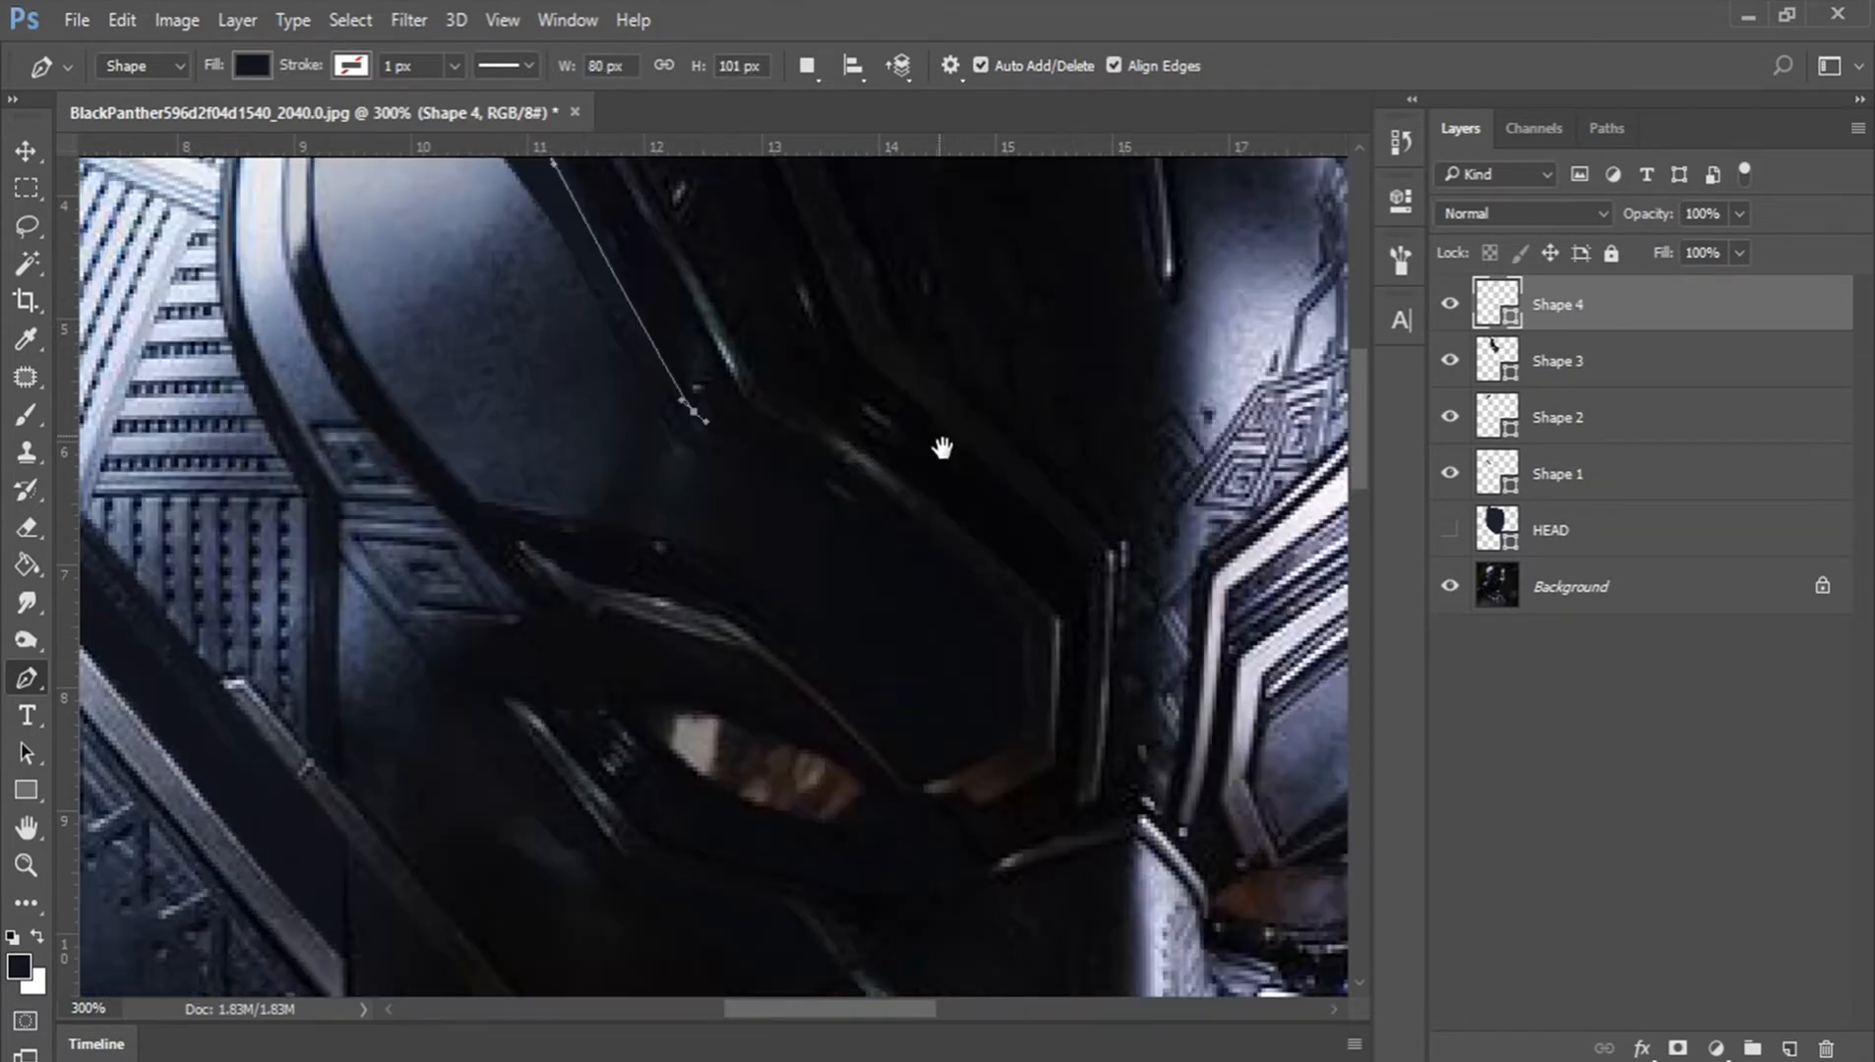
pyautogui.moveTo(850, 506); pyautogui.dragTo(873, 519)
pyautogui.click(1016, 635)
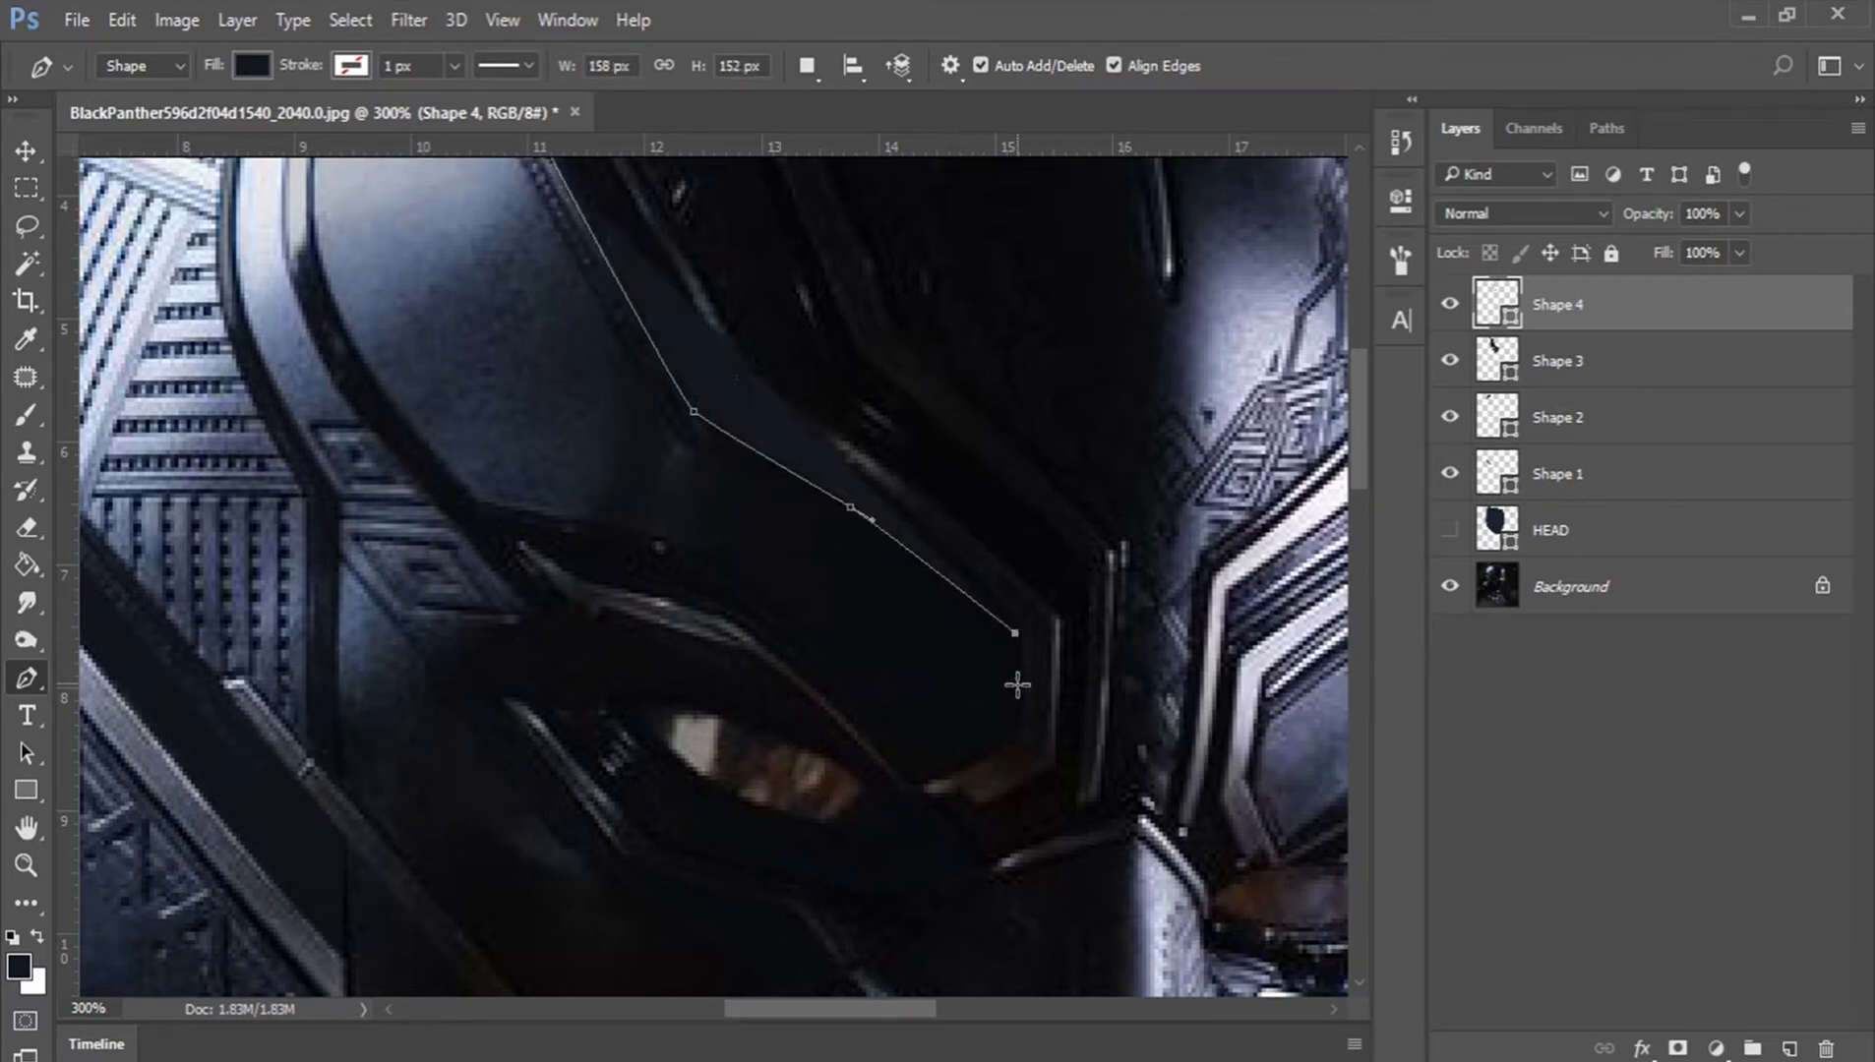
# Step: Trace around the fourth shape's lower end and back above the brow ridge to the panel's outer edge
pyautogui.click(1024, 737)
pyautogui.click(948, 767)
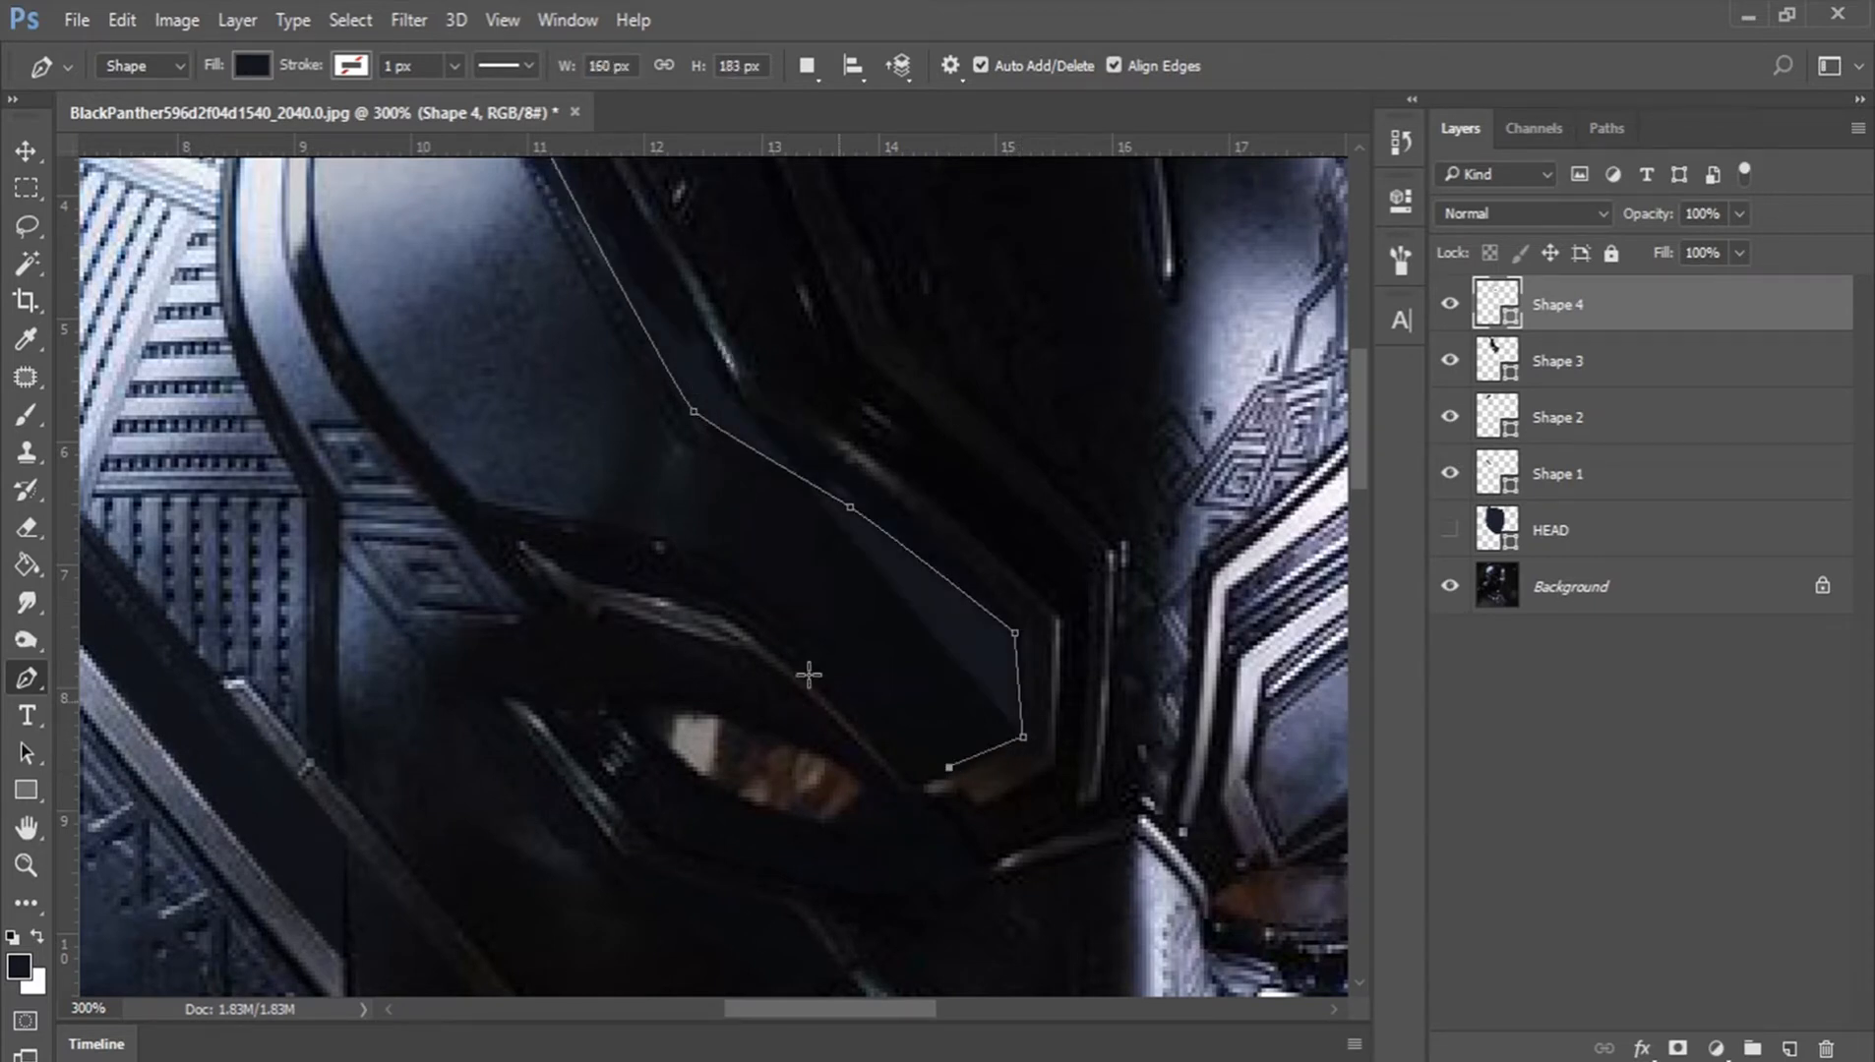
pyautogui.moveTo(767, 602); pyautogui.dragTo(729, 569)
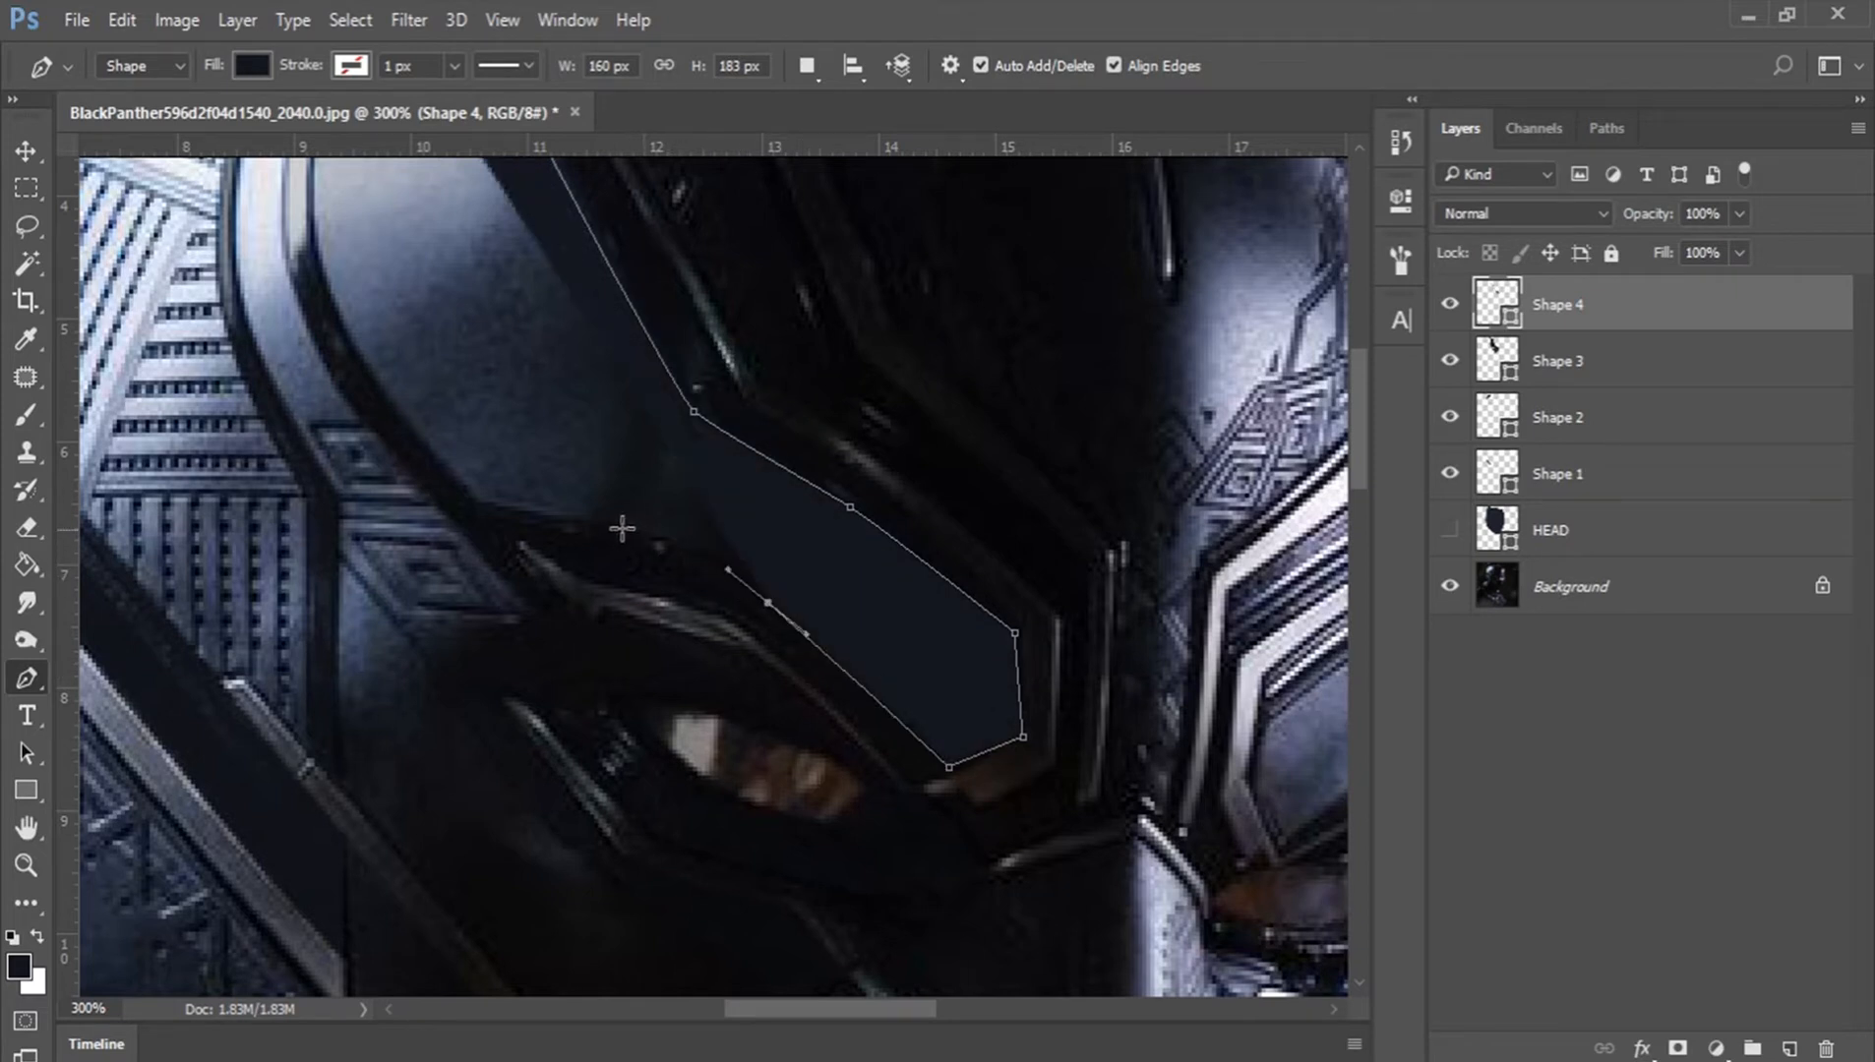
pyautogui.moveTo(622, 529); pyautogui.dragTo(588, 529)
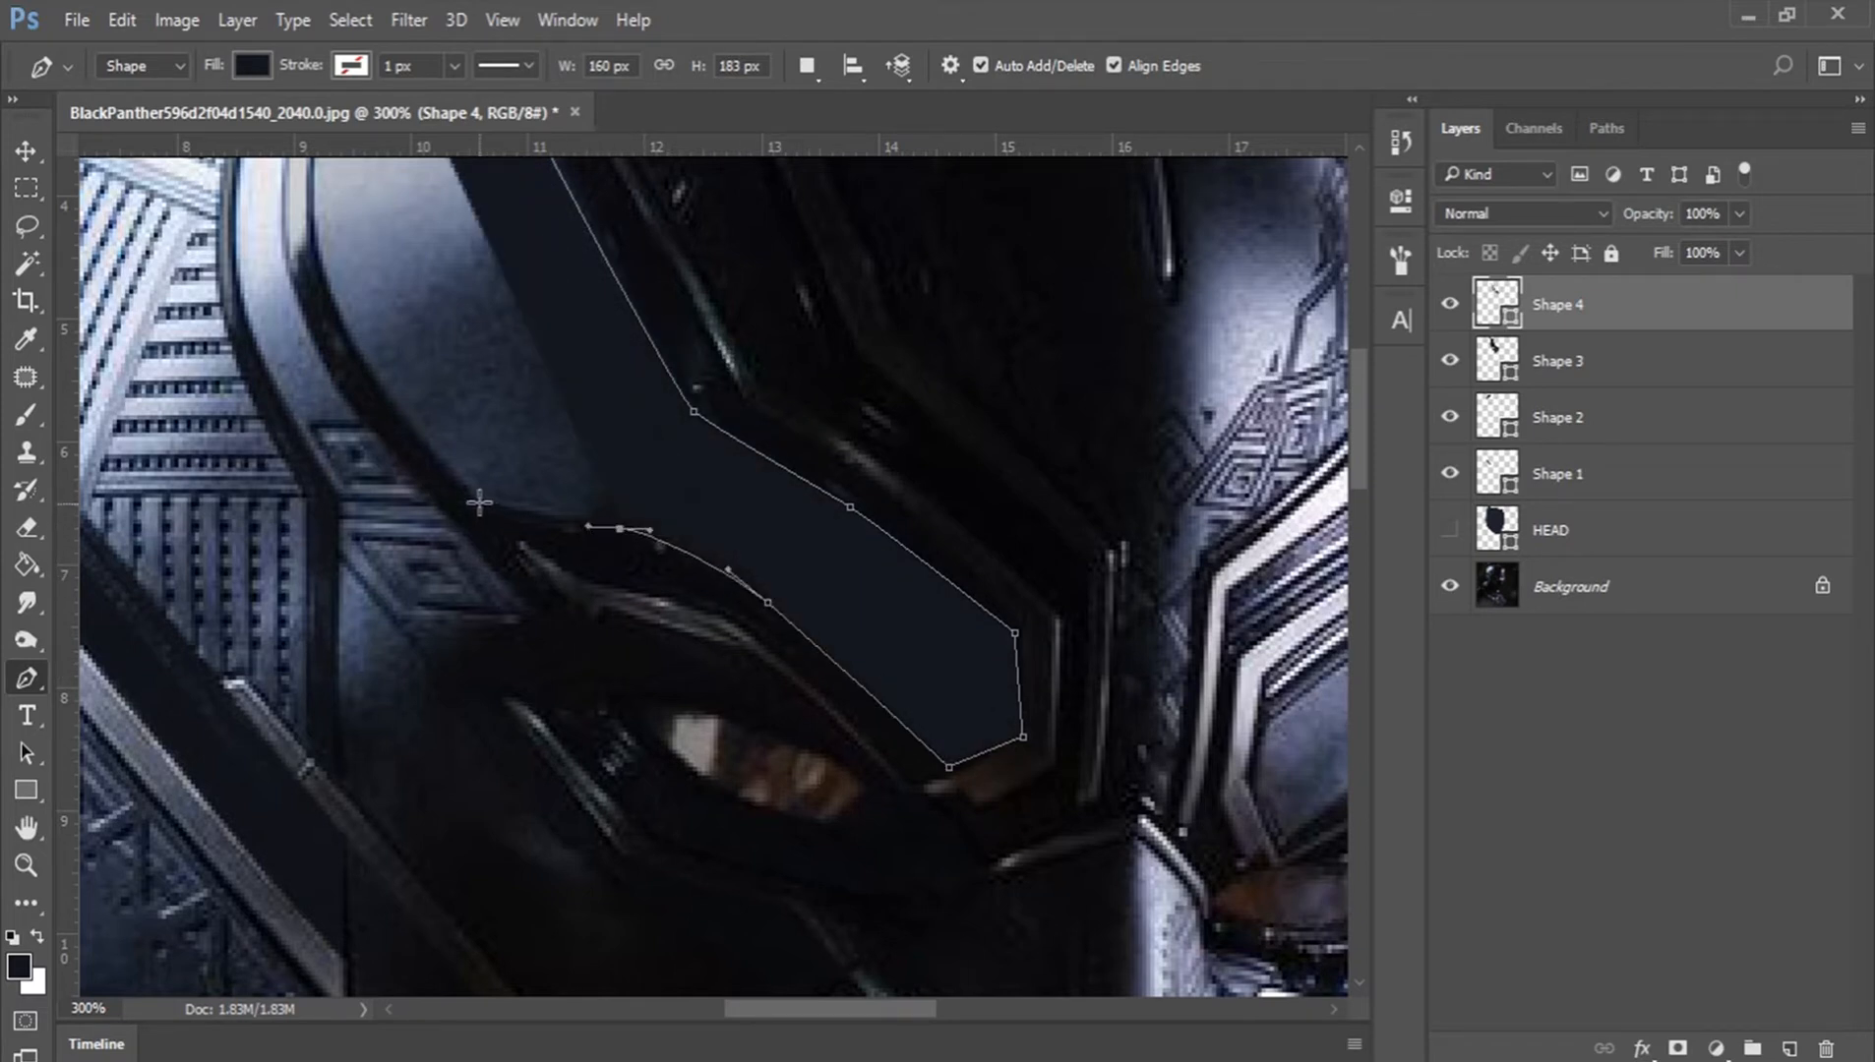
pyautogui.click(479, 502)
# Step: Trace the panel's outer curve up beside the light band and close the fourth shape at its starting point
pyautogui.moveTo(433, 324); pyautogui.dragTo(758, 704)
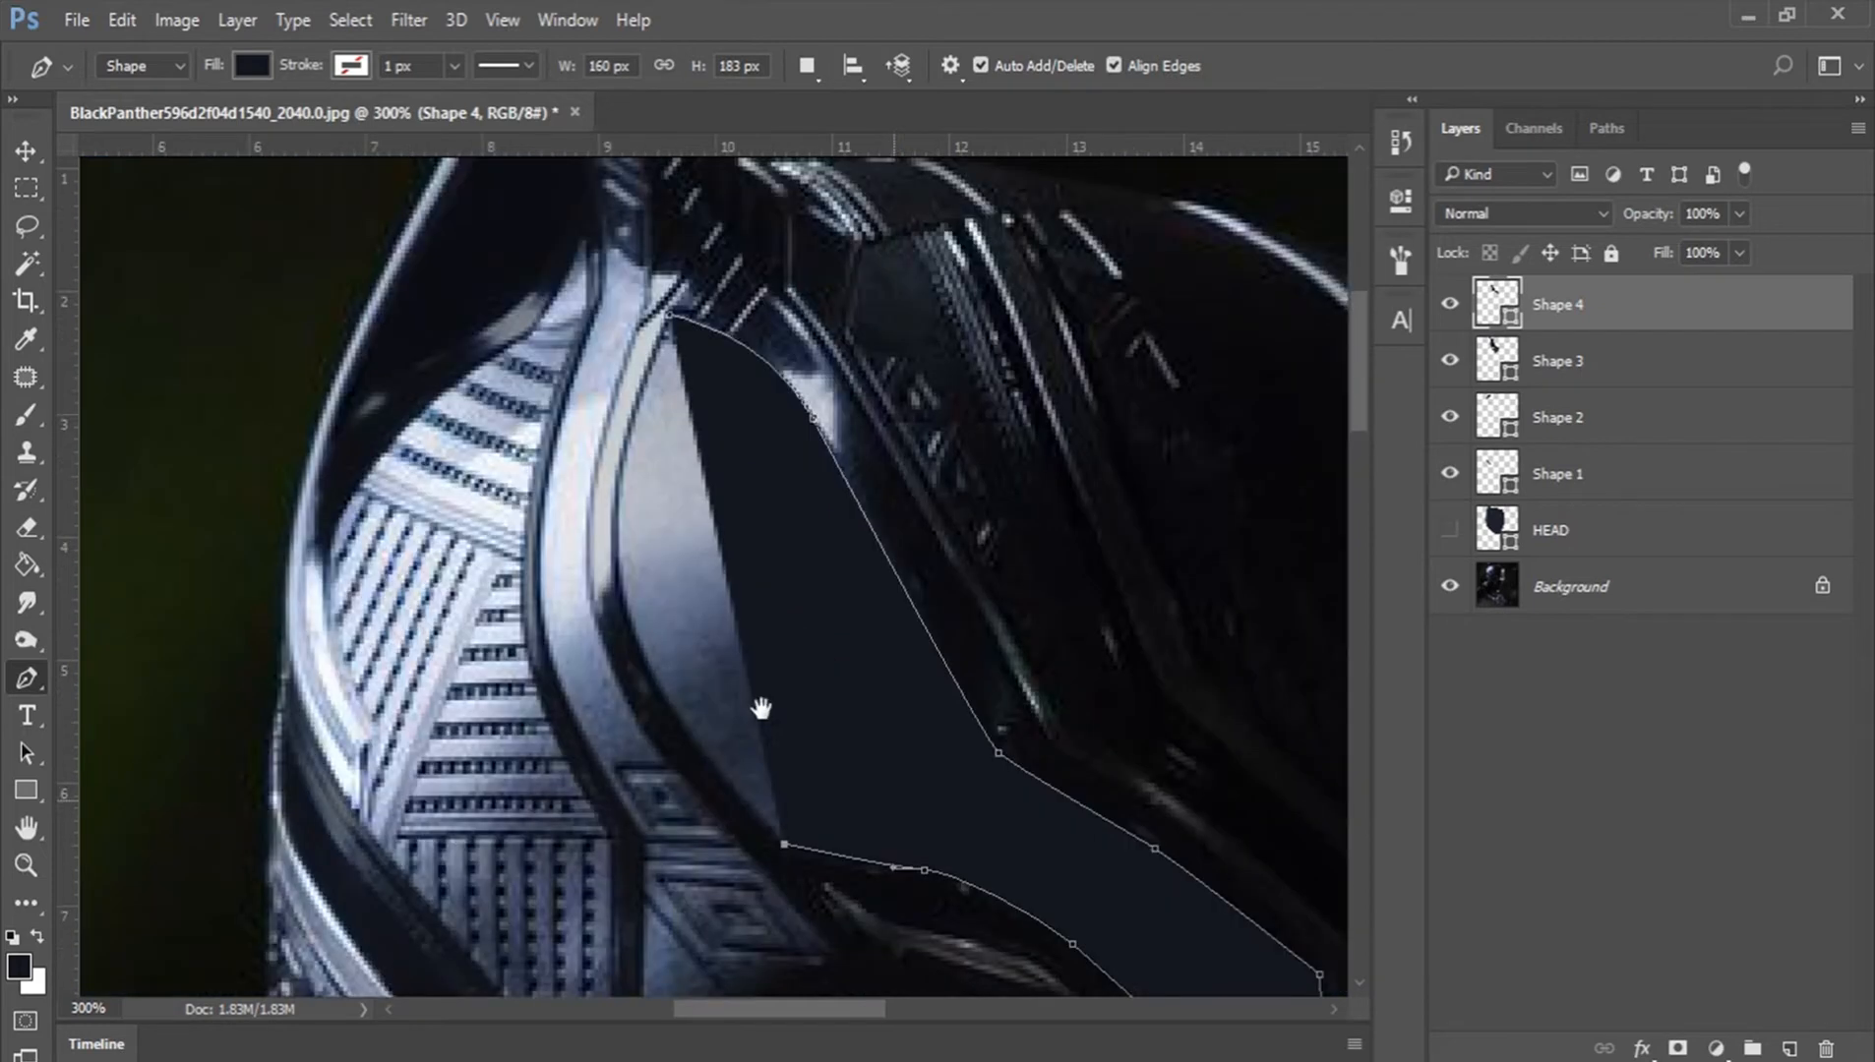
pyautogui.moveTo(634, 584); pyautogui.dragTo(646, 450)
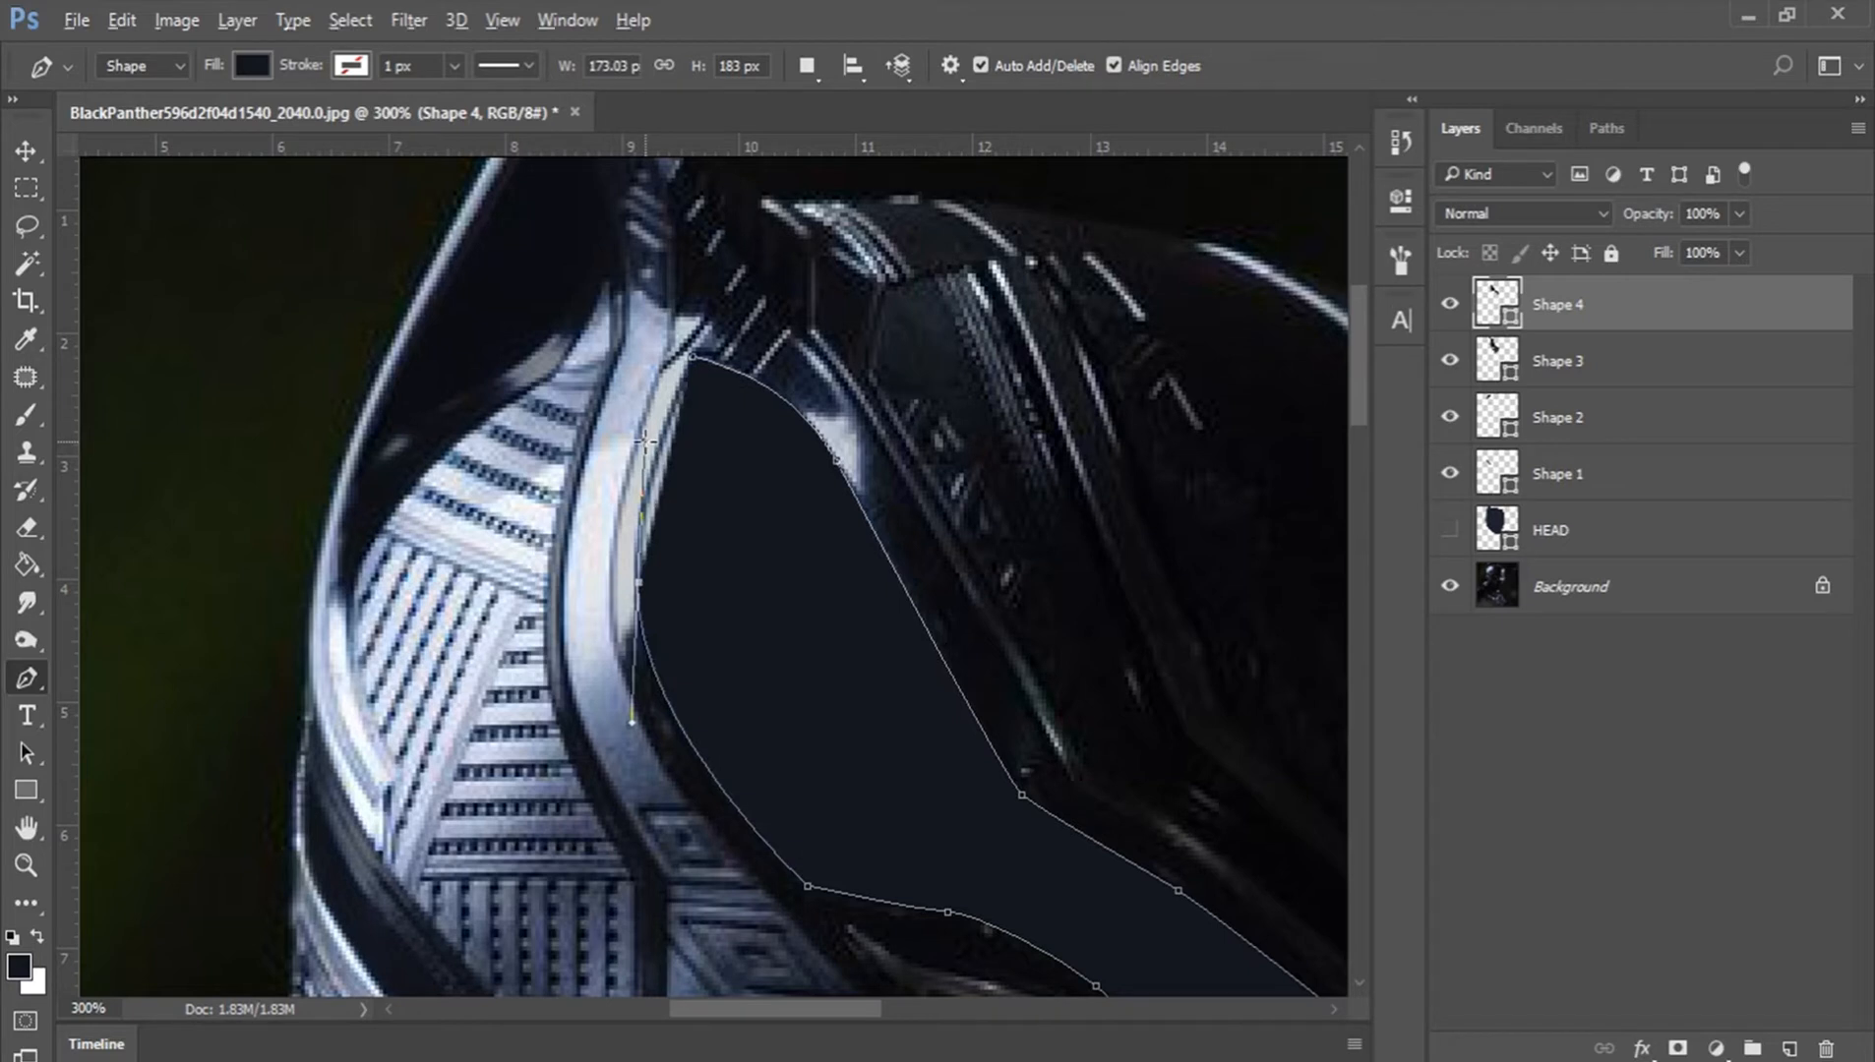
pyautogui.moveTo(646, 441); pyautogui.dragTo(654, 442)
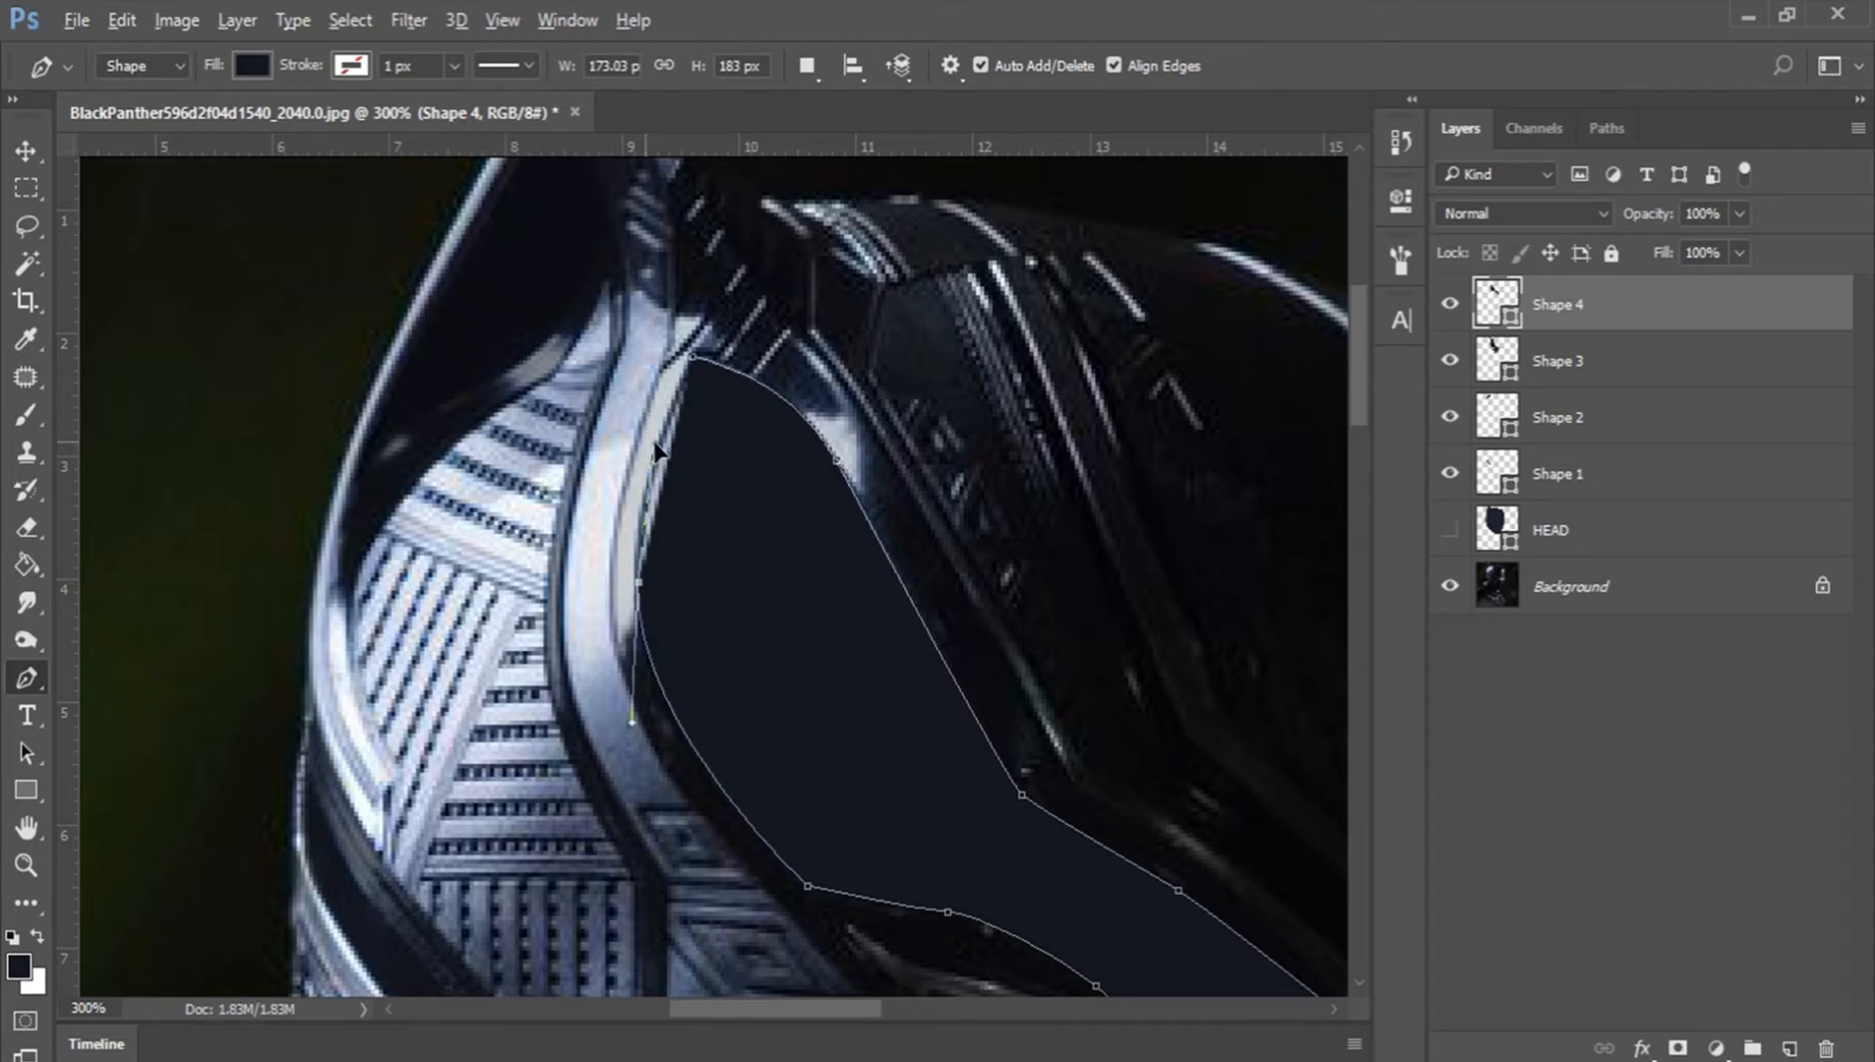
pyautogui.click(688, 370)
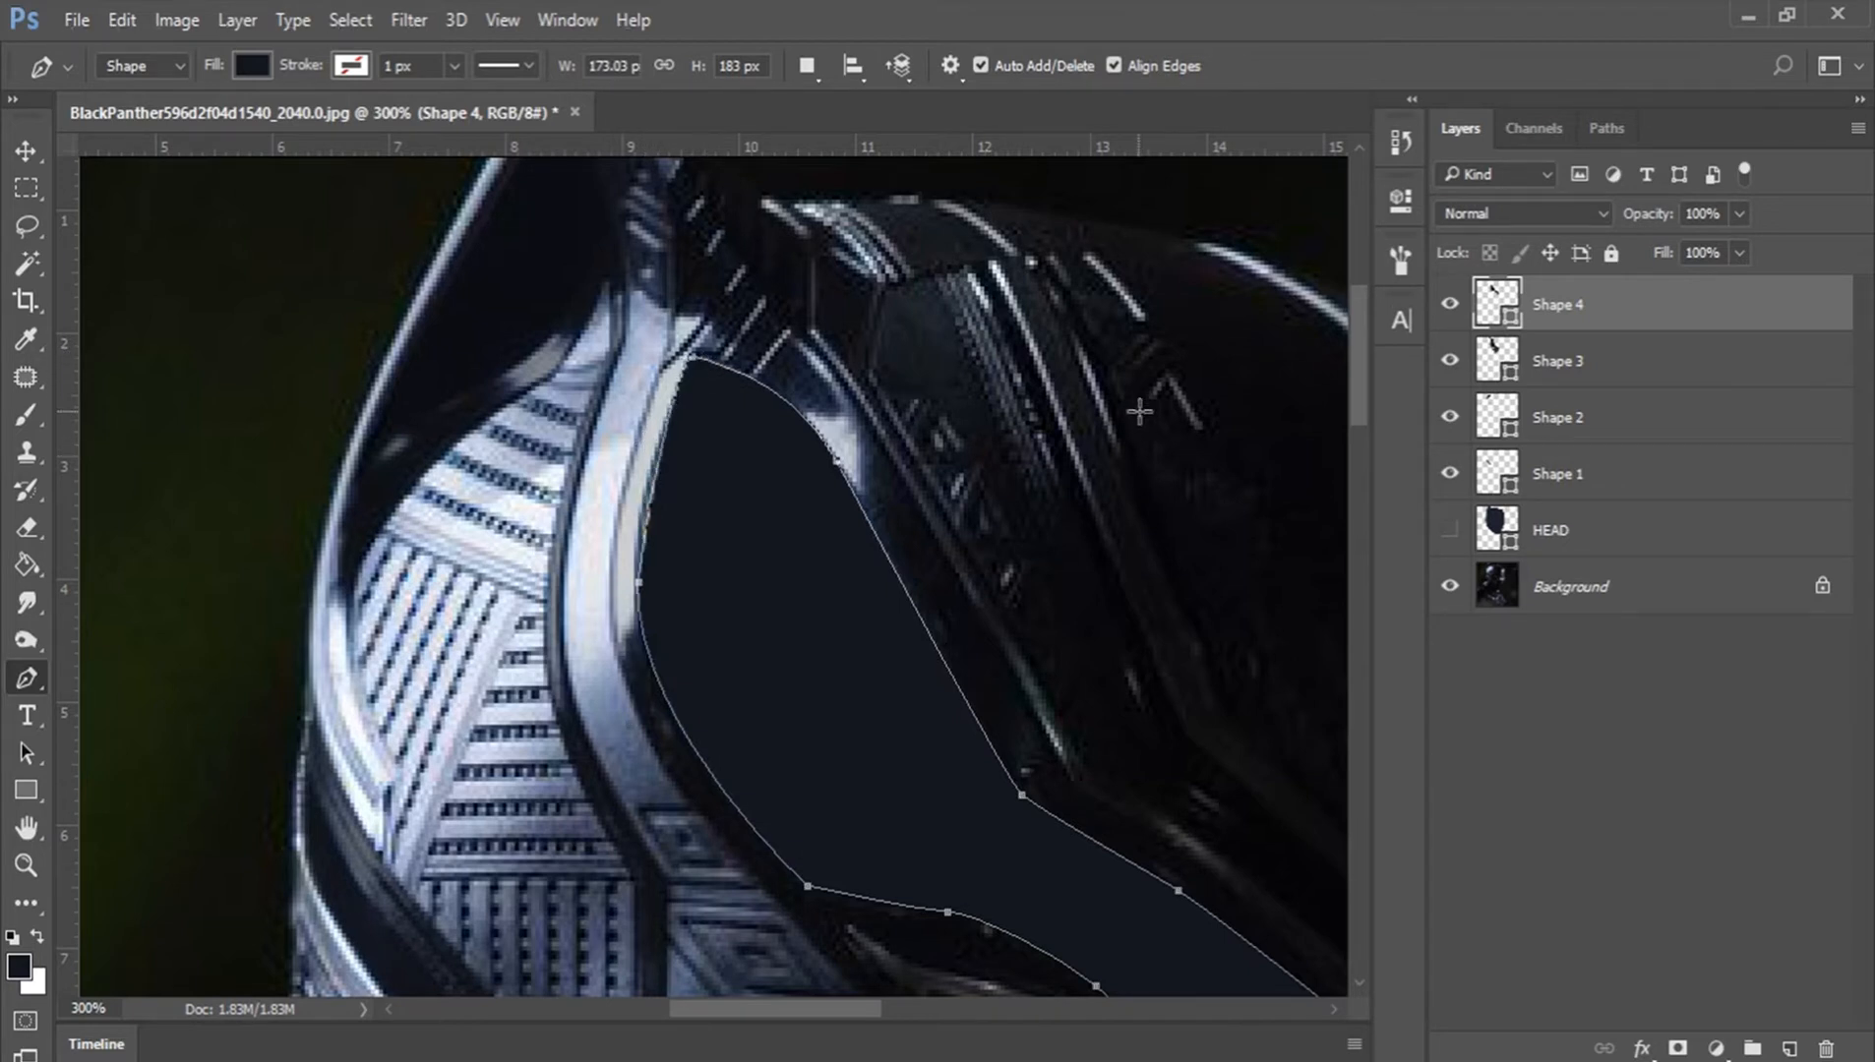
# Step: Change the fourth shape's fill colour to the dark blue-grey 32363f and deselect its path
pyautogui.doubleClick(1502, 292)
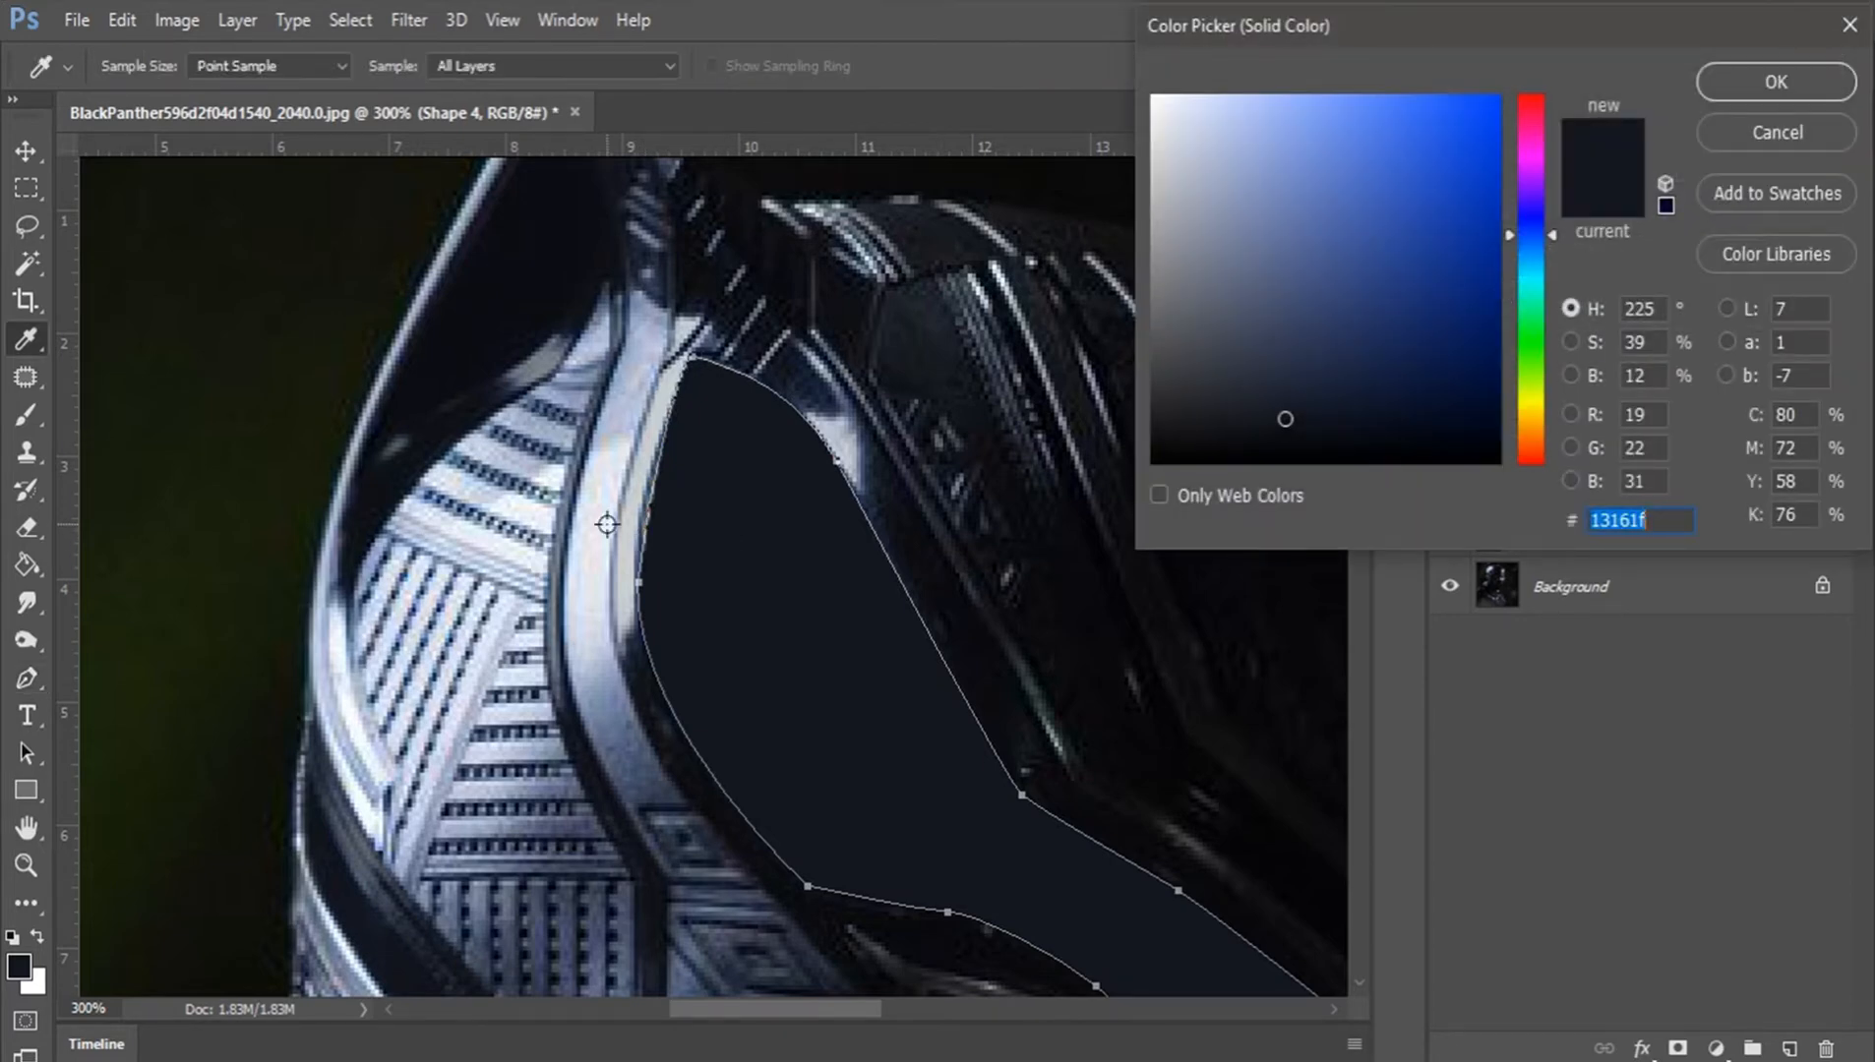
pyautogui.click(607, 524)
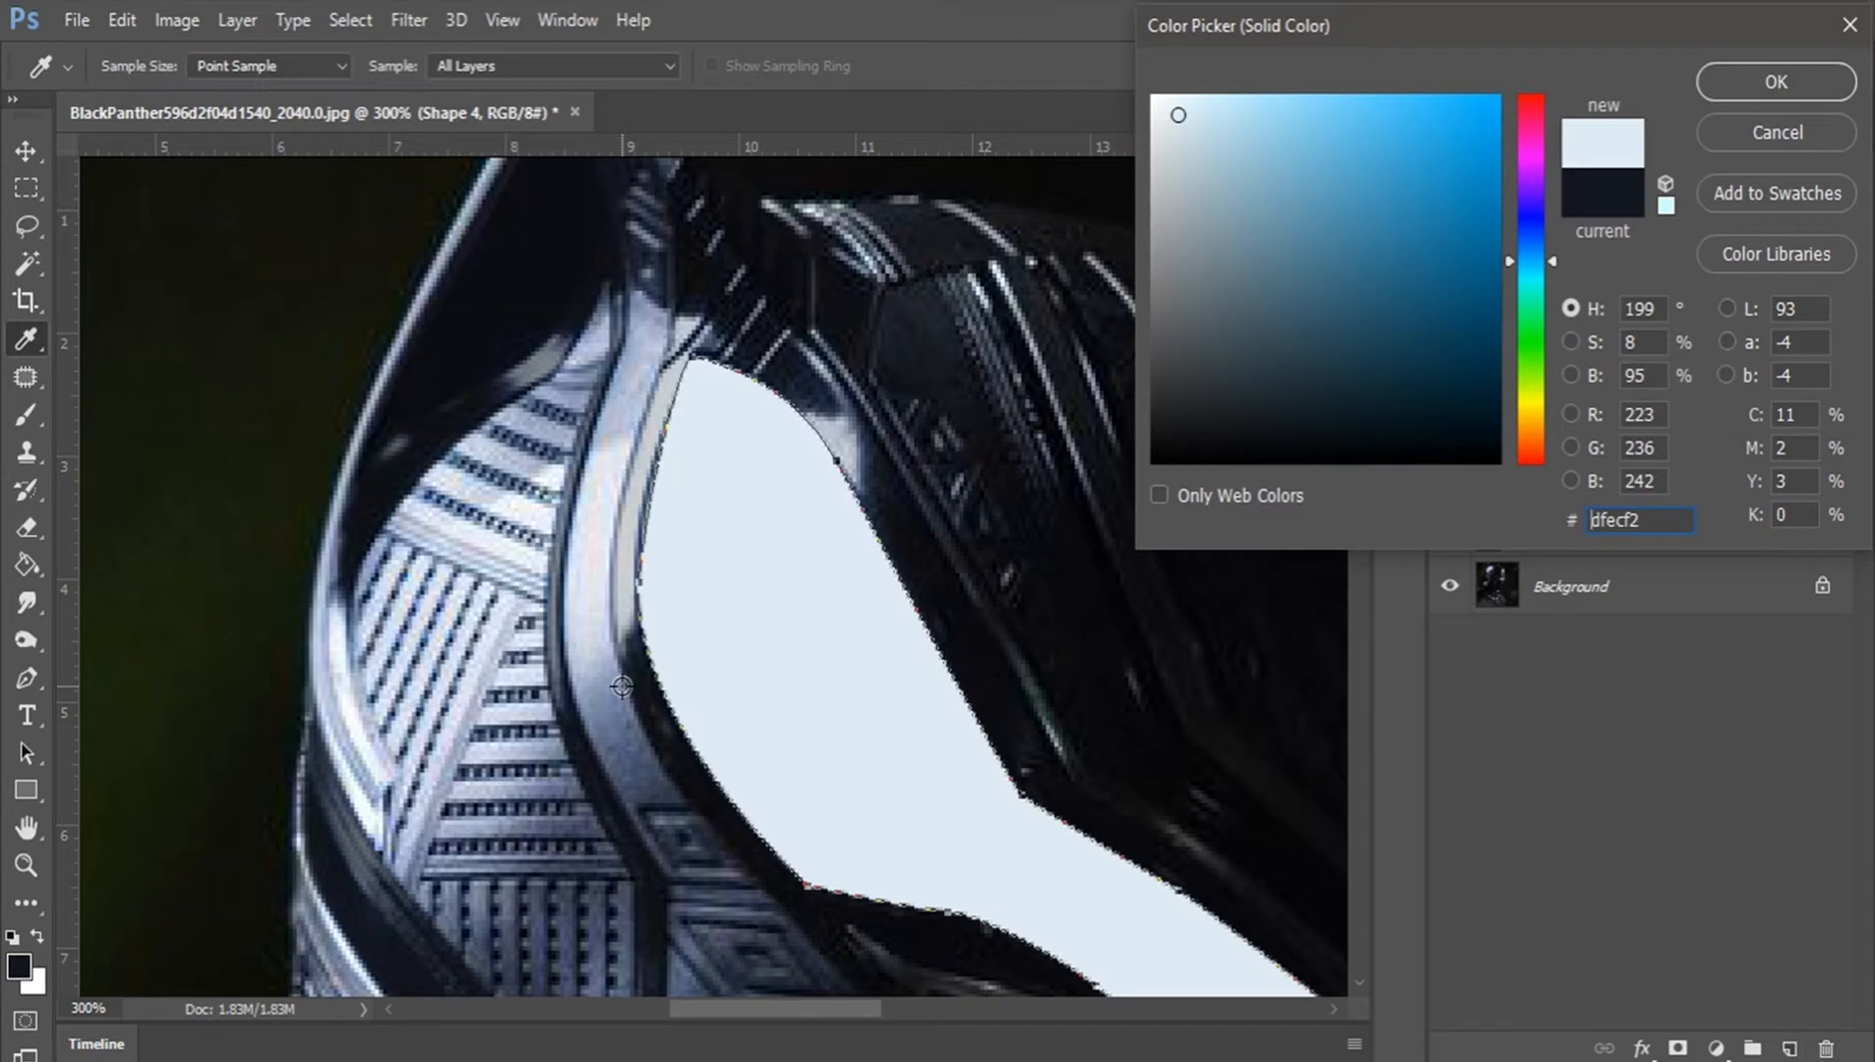
pyautogui.click(1605, 201)
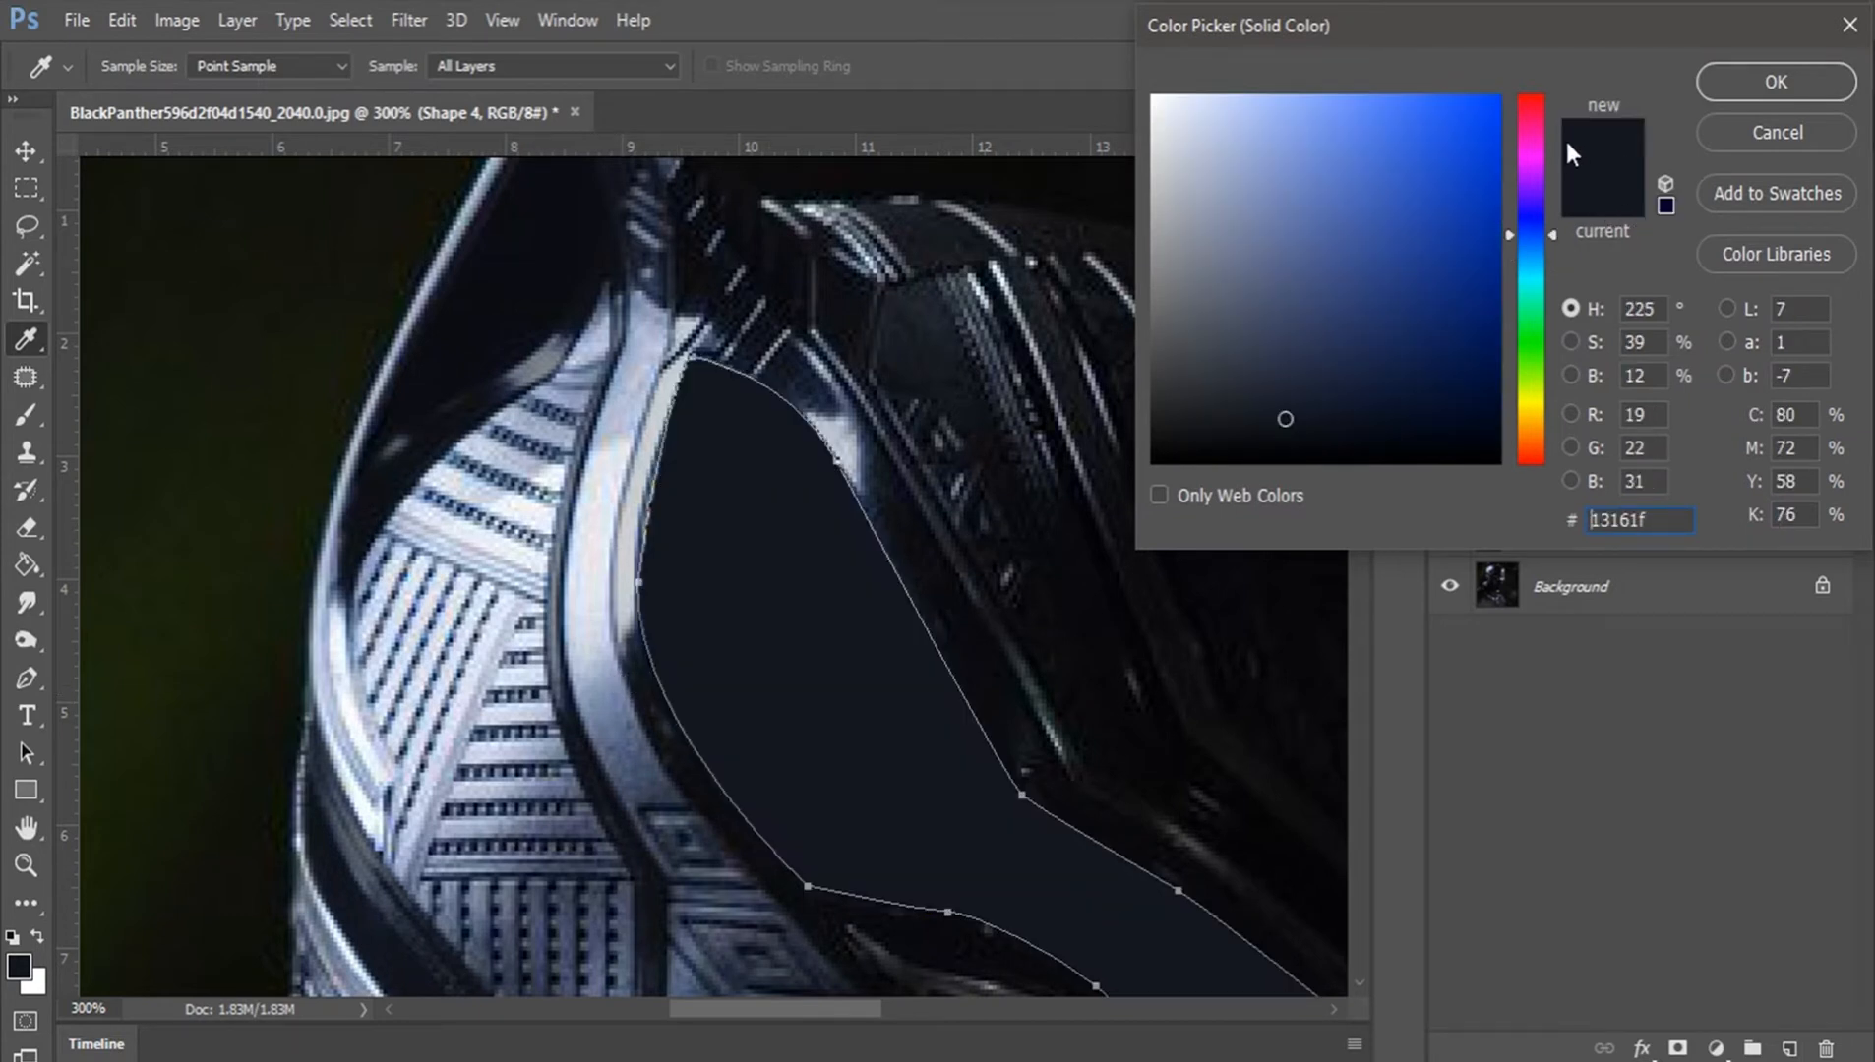
pyautogui.click(1269, 381)
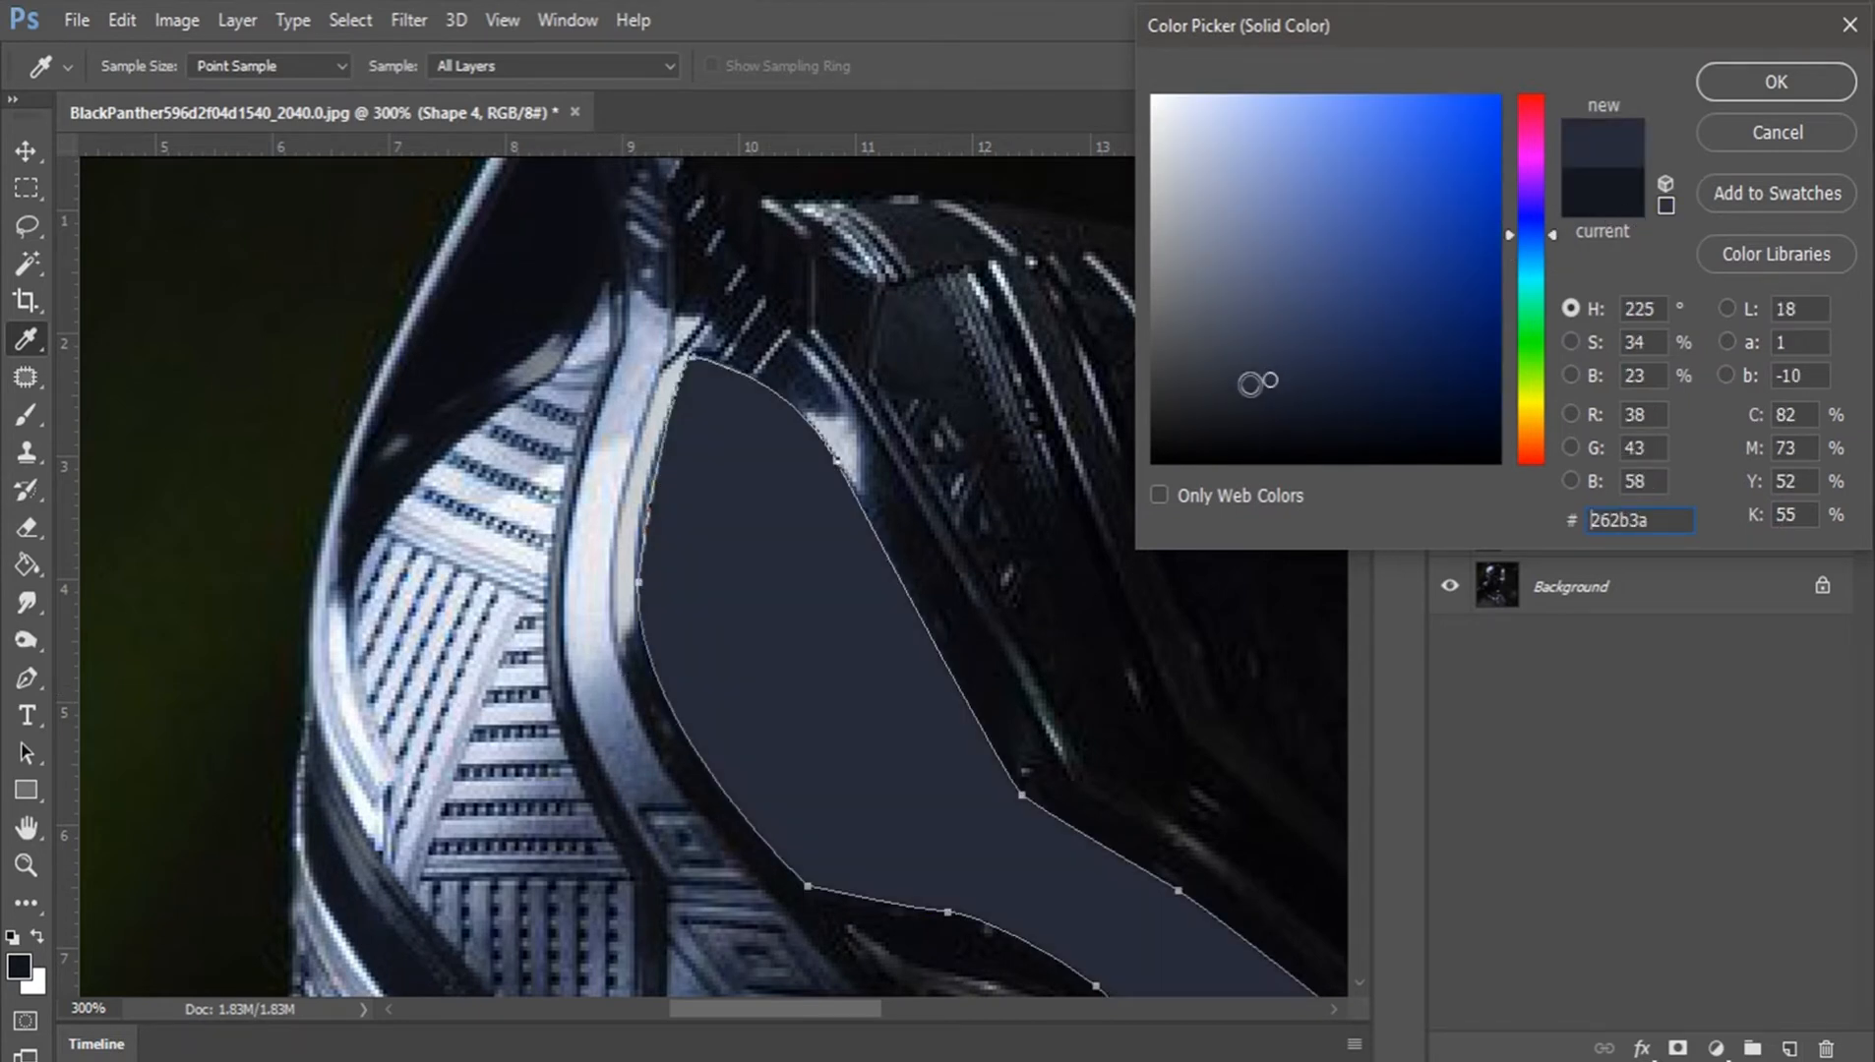
pyautogui.click(1221, 372)
pyautogui.click(1221, 372)
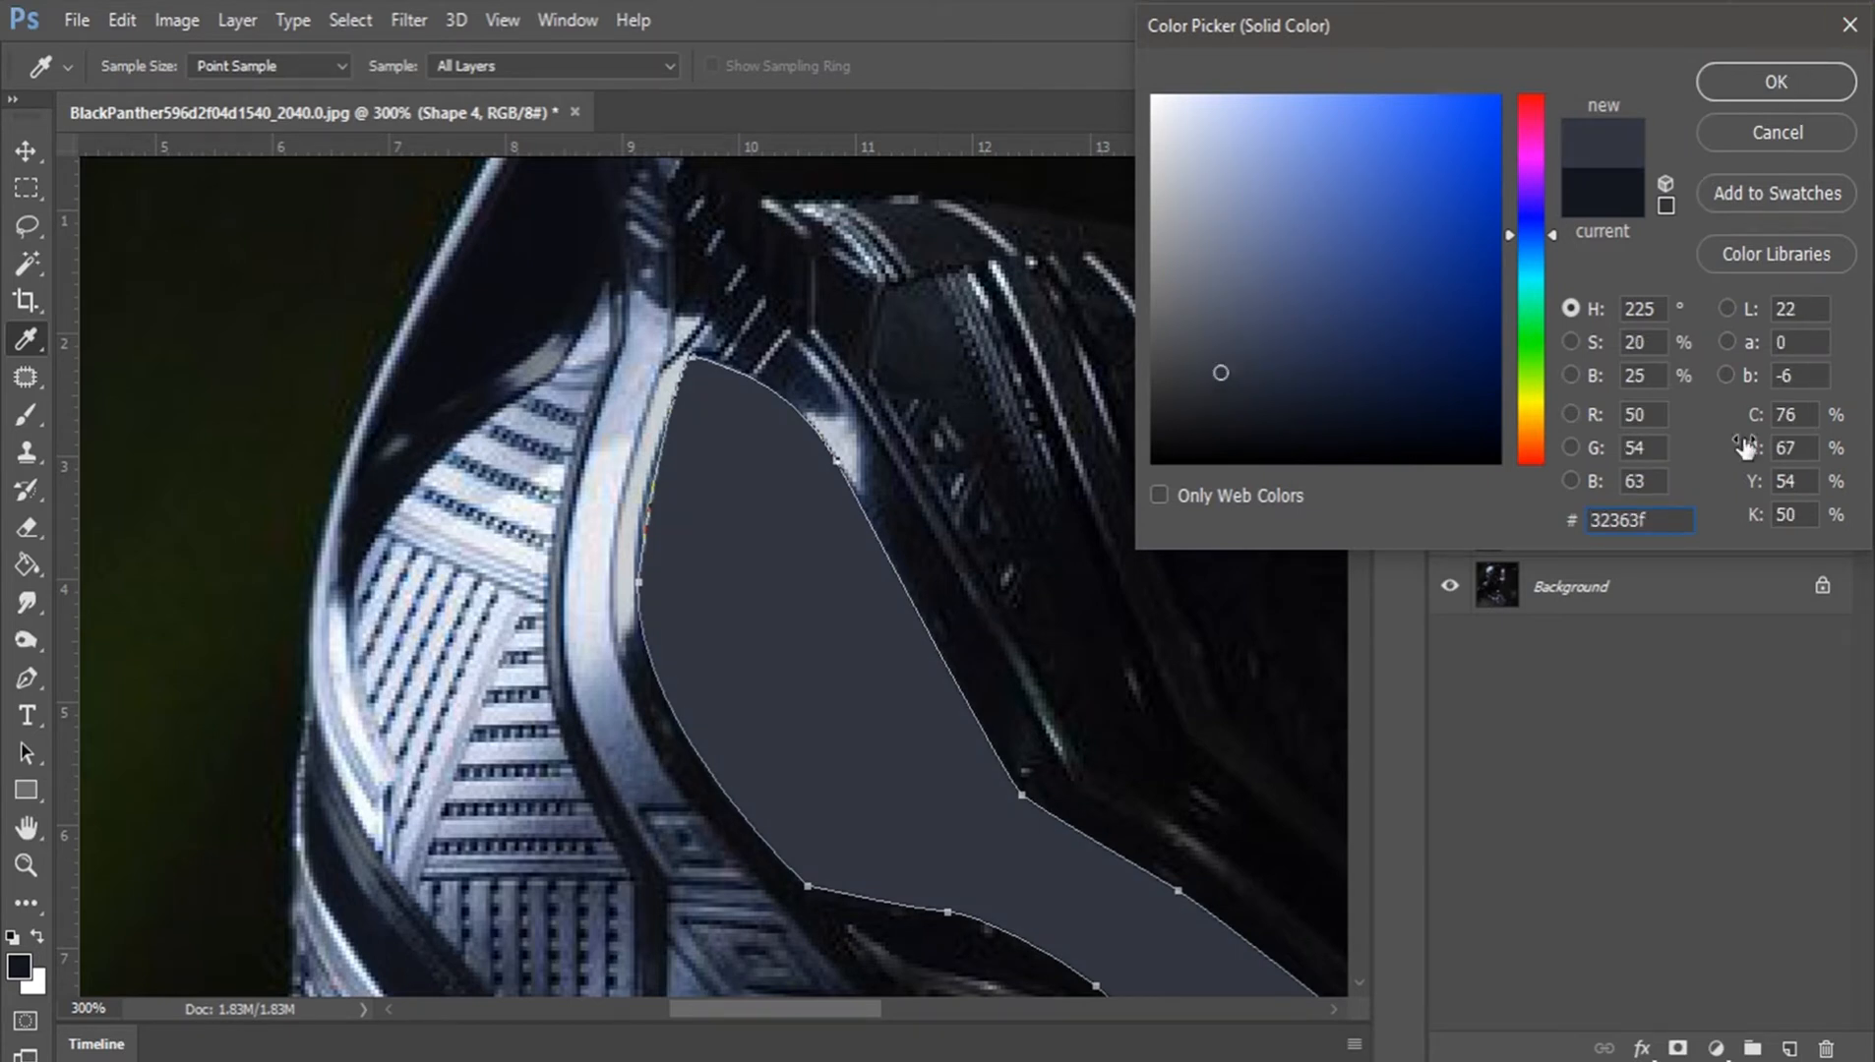
pyautogui.moveTo(1680, 520); pyautogui.dragTo(1311, 533)
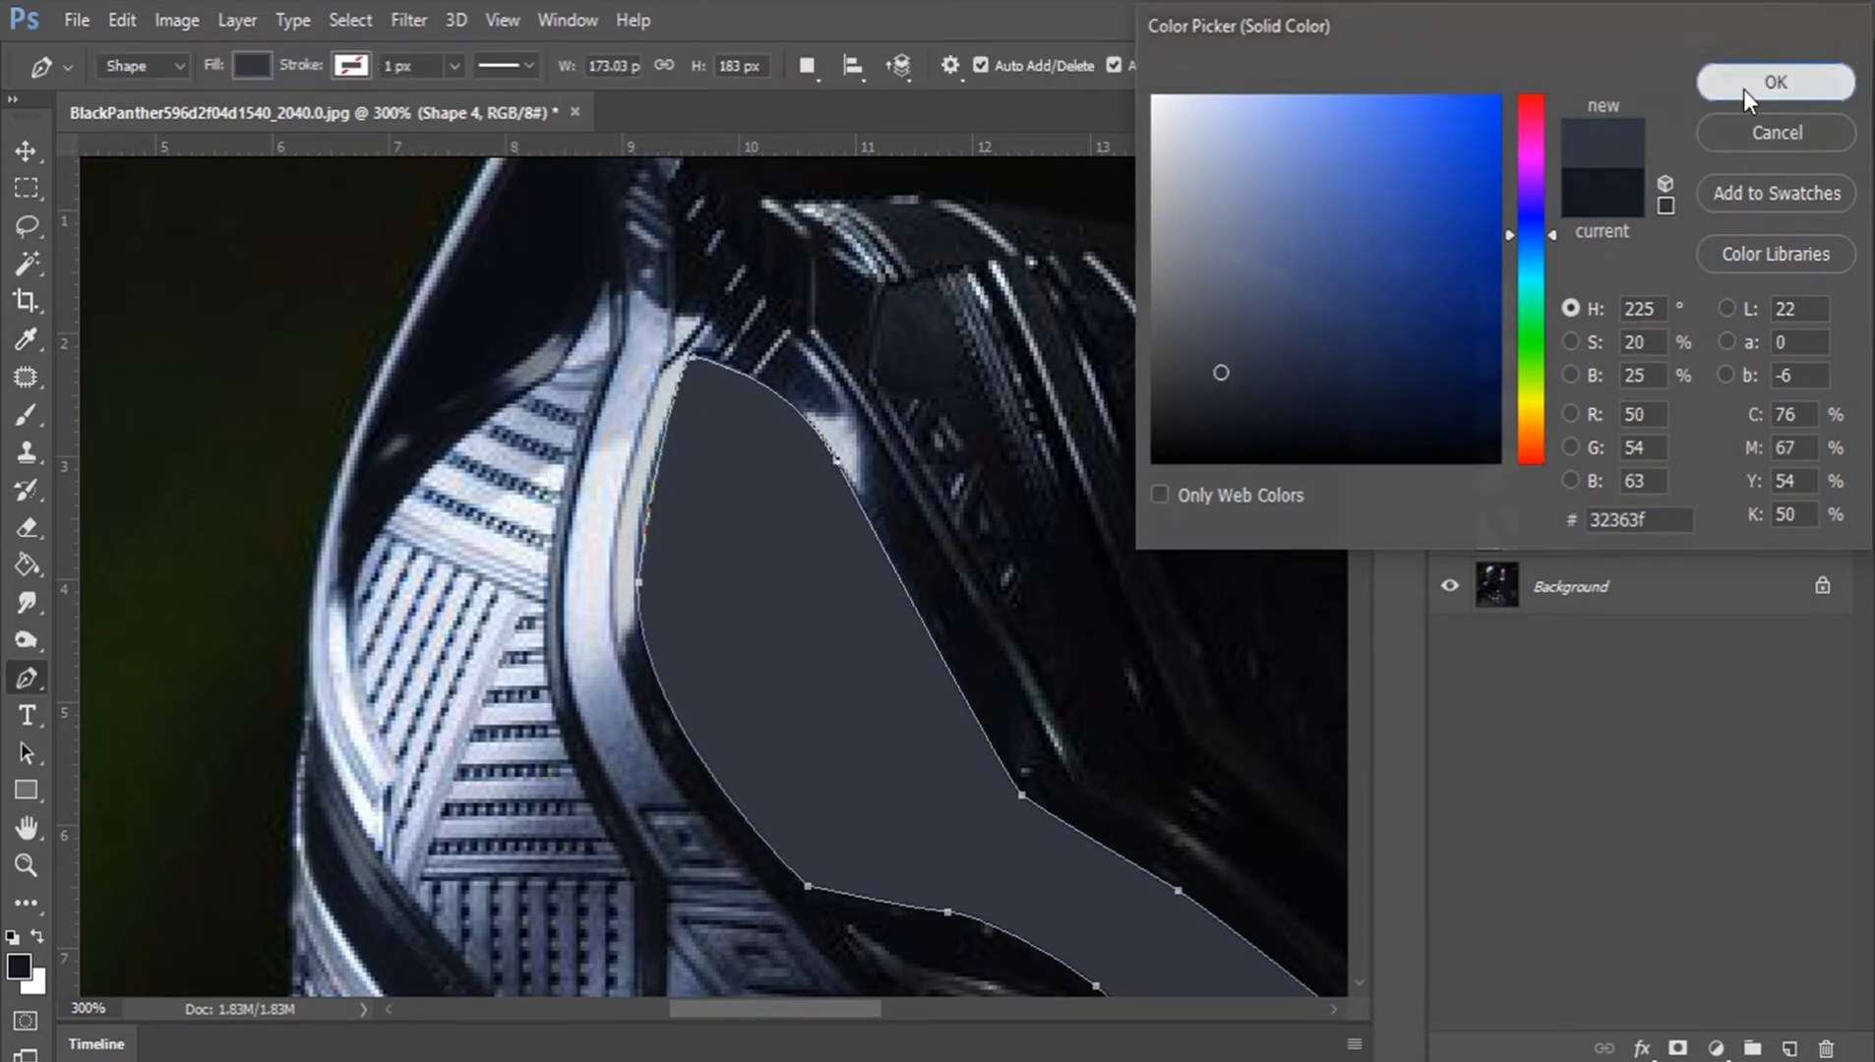
pyautogui.click(1743, 88)
pyautogui.press('Return')
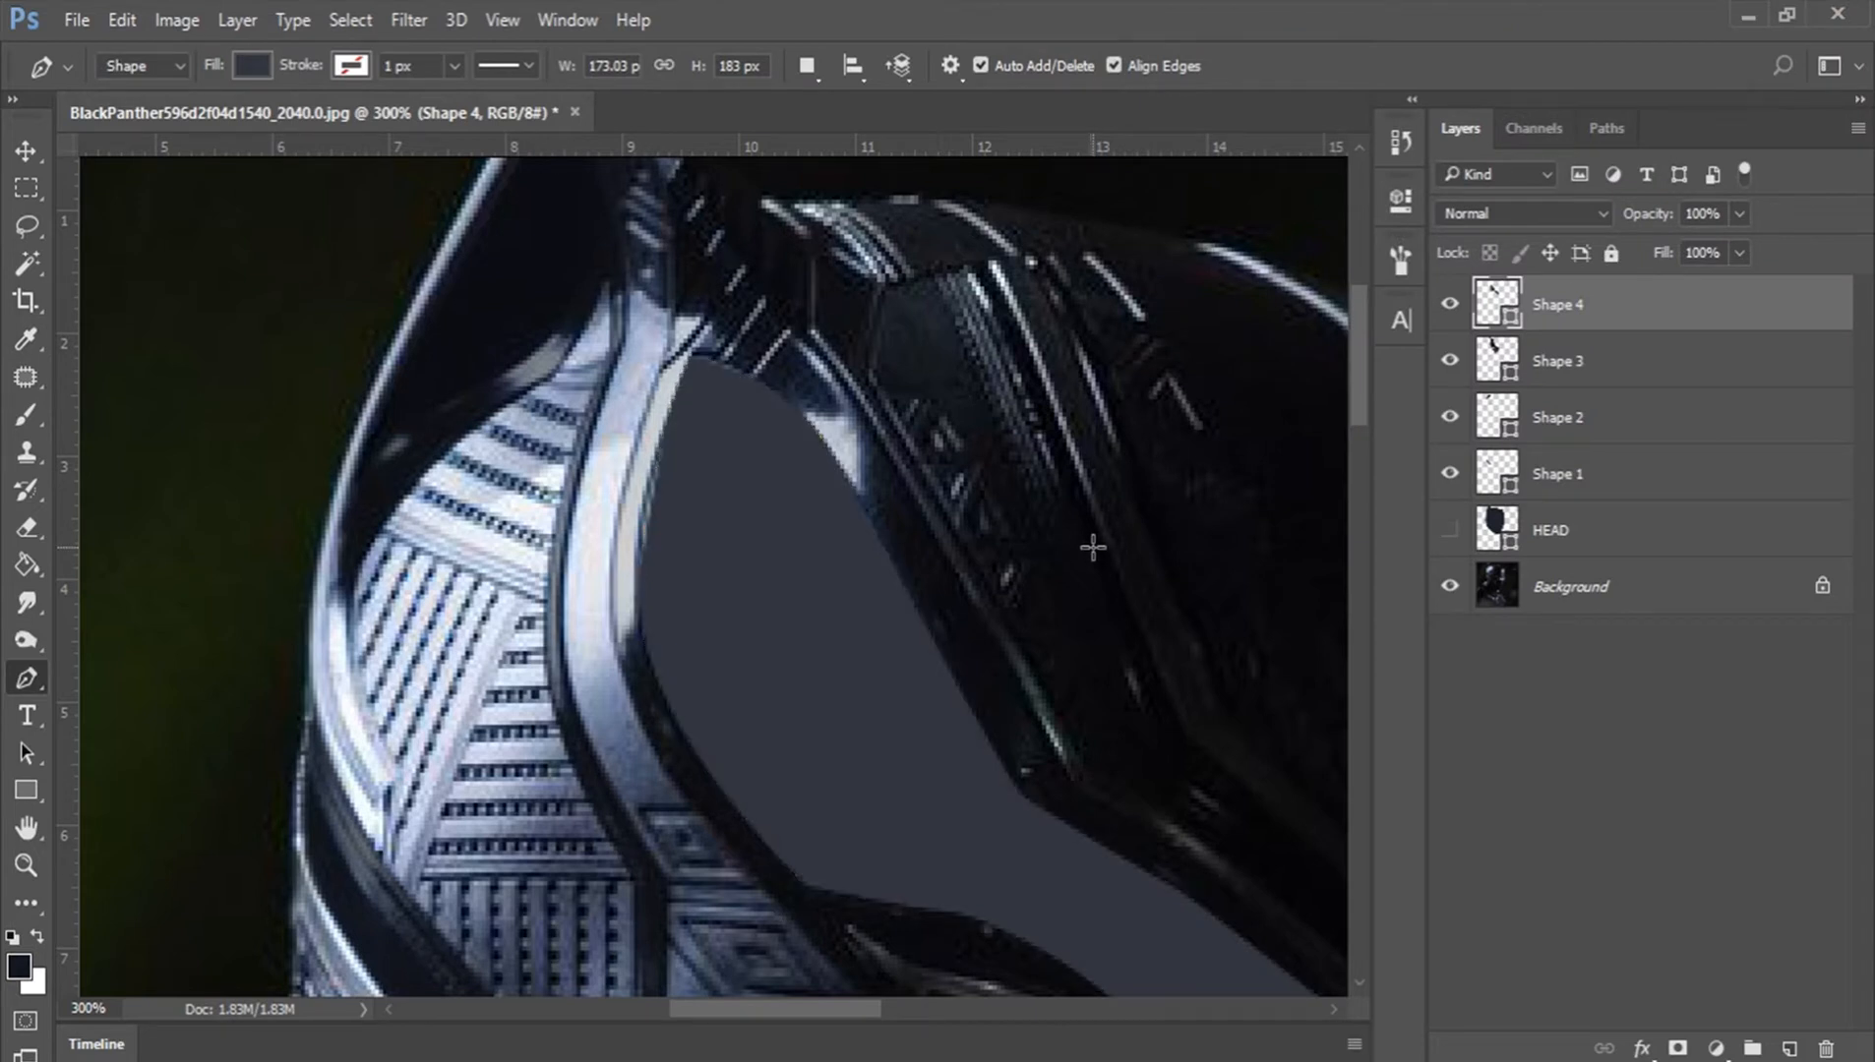
# Step: Set the opacity of the layers Shape 1, Shape 2 and Shape 3 to 100%
pyautogui.click(1559, 366)
pyautogui.keyDown('shift'); pyautogui.click(1558, 467); pyautogui.keyUp('shift')
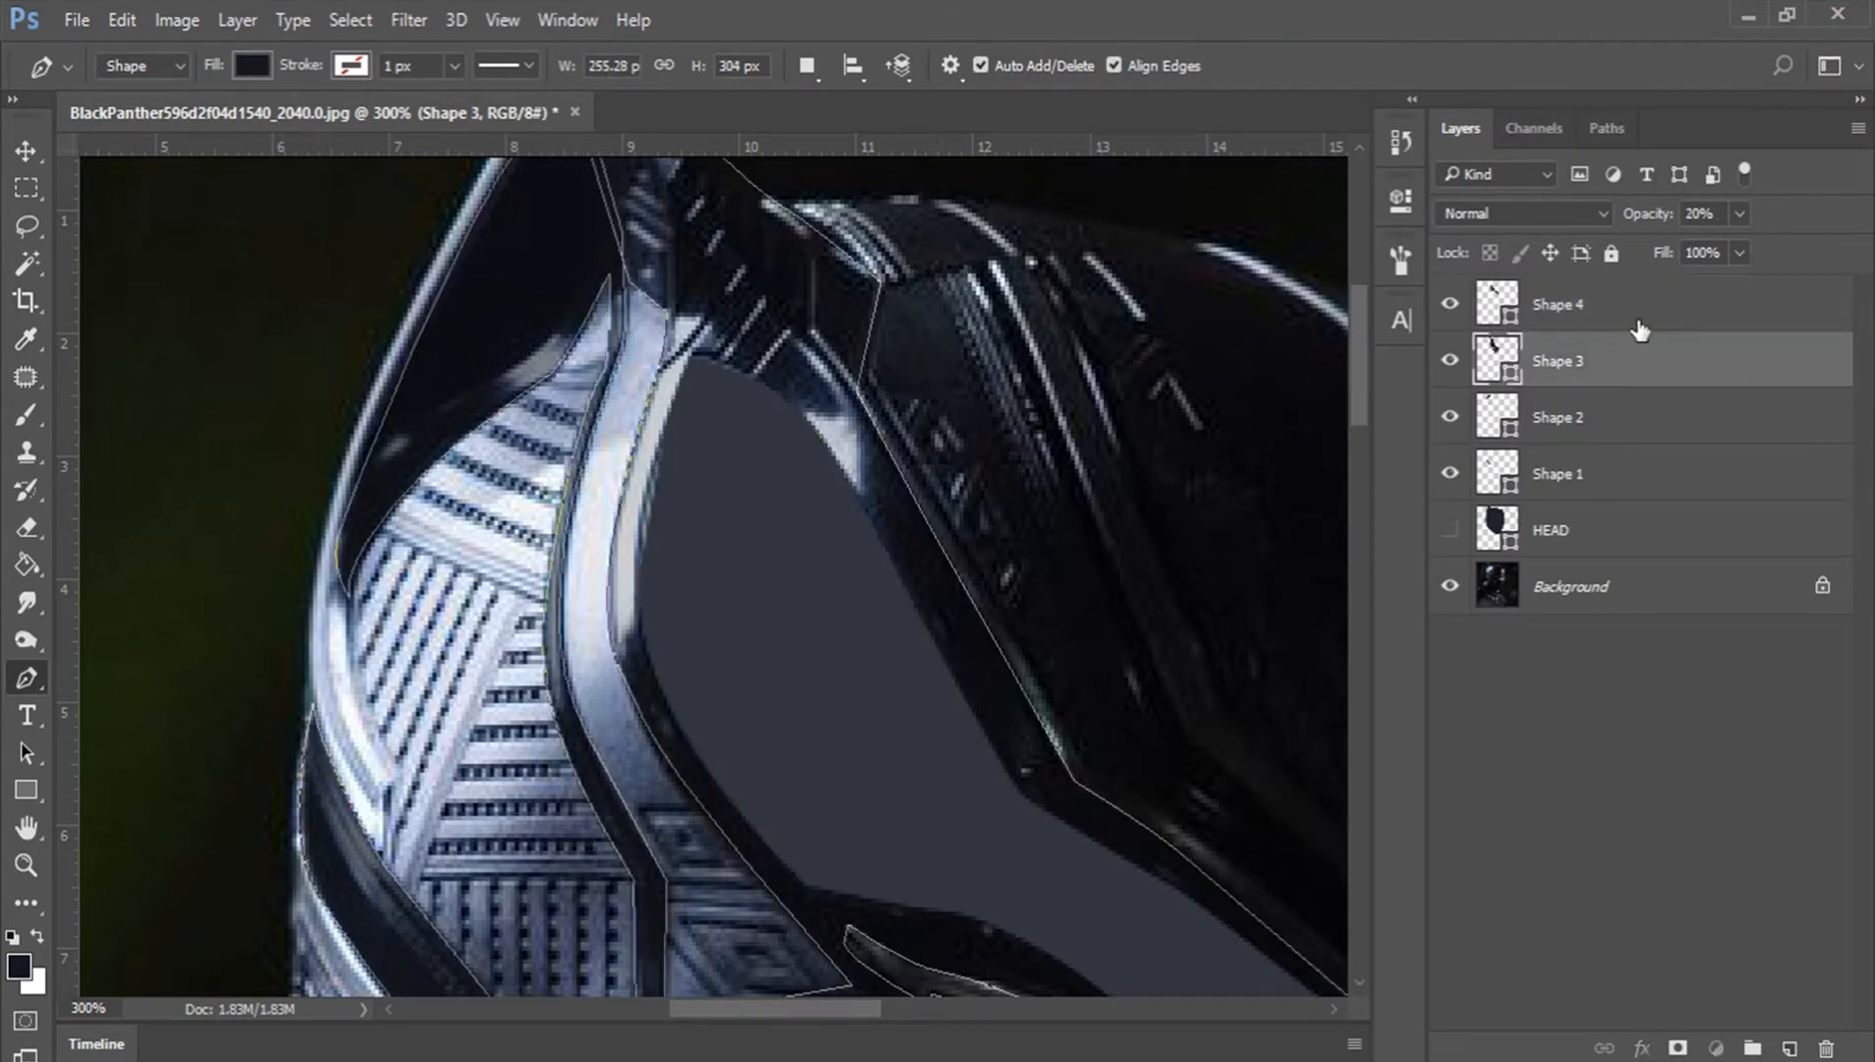
pyautogui.moveTo(1641, 218); pyautogui.dragTo(1782, 229)
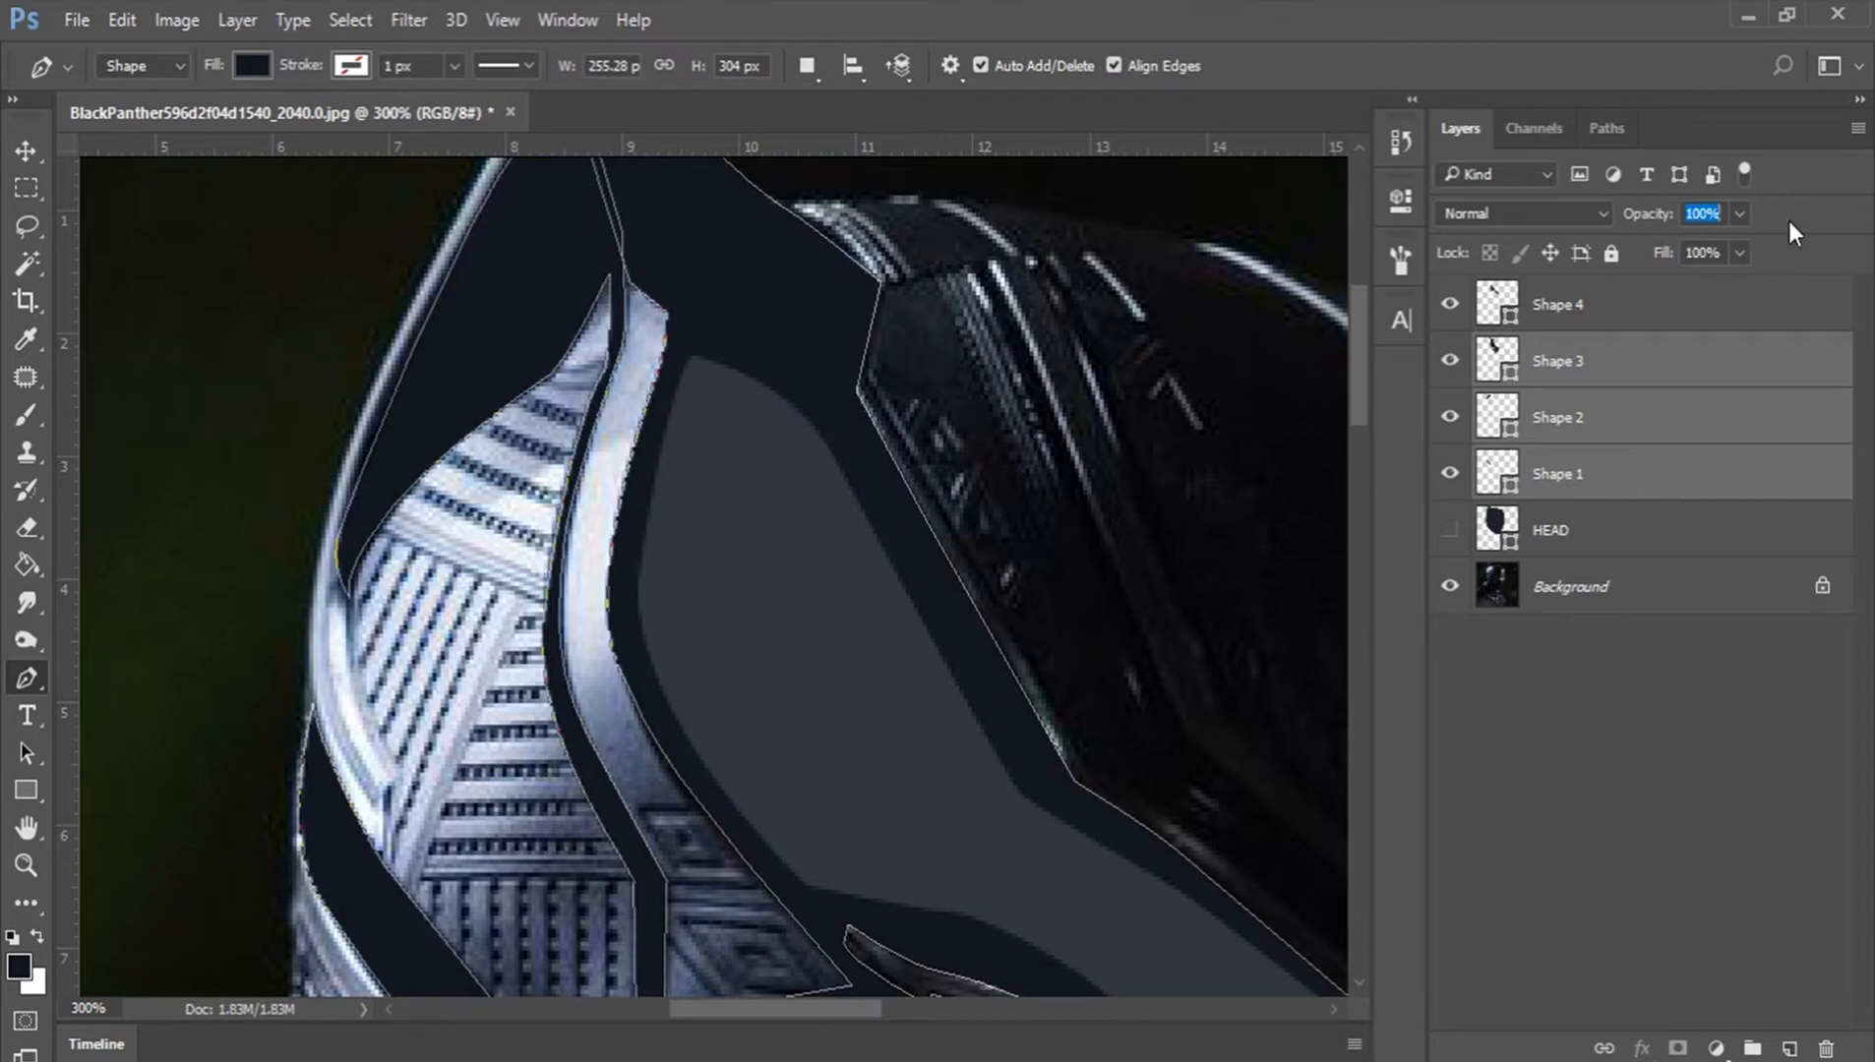
# Step: Deselect the shape layers, hide the Background photo and show the HEAD layer to view the traced shapes together
pyautogui.click(1544, 816)
pyautogui.click(27, 866)
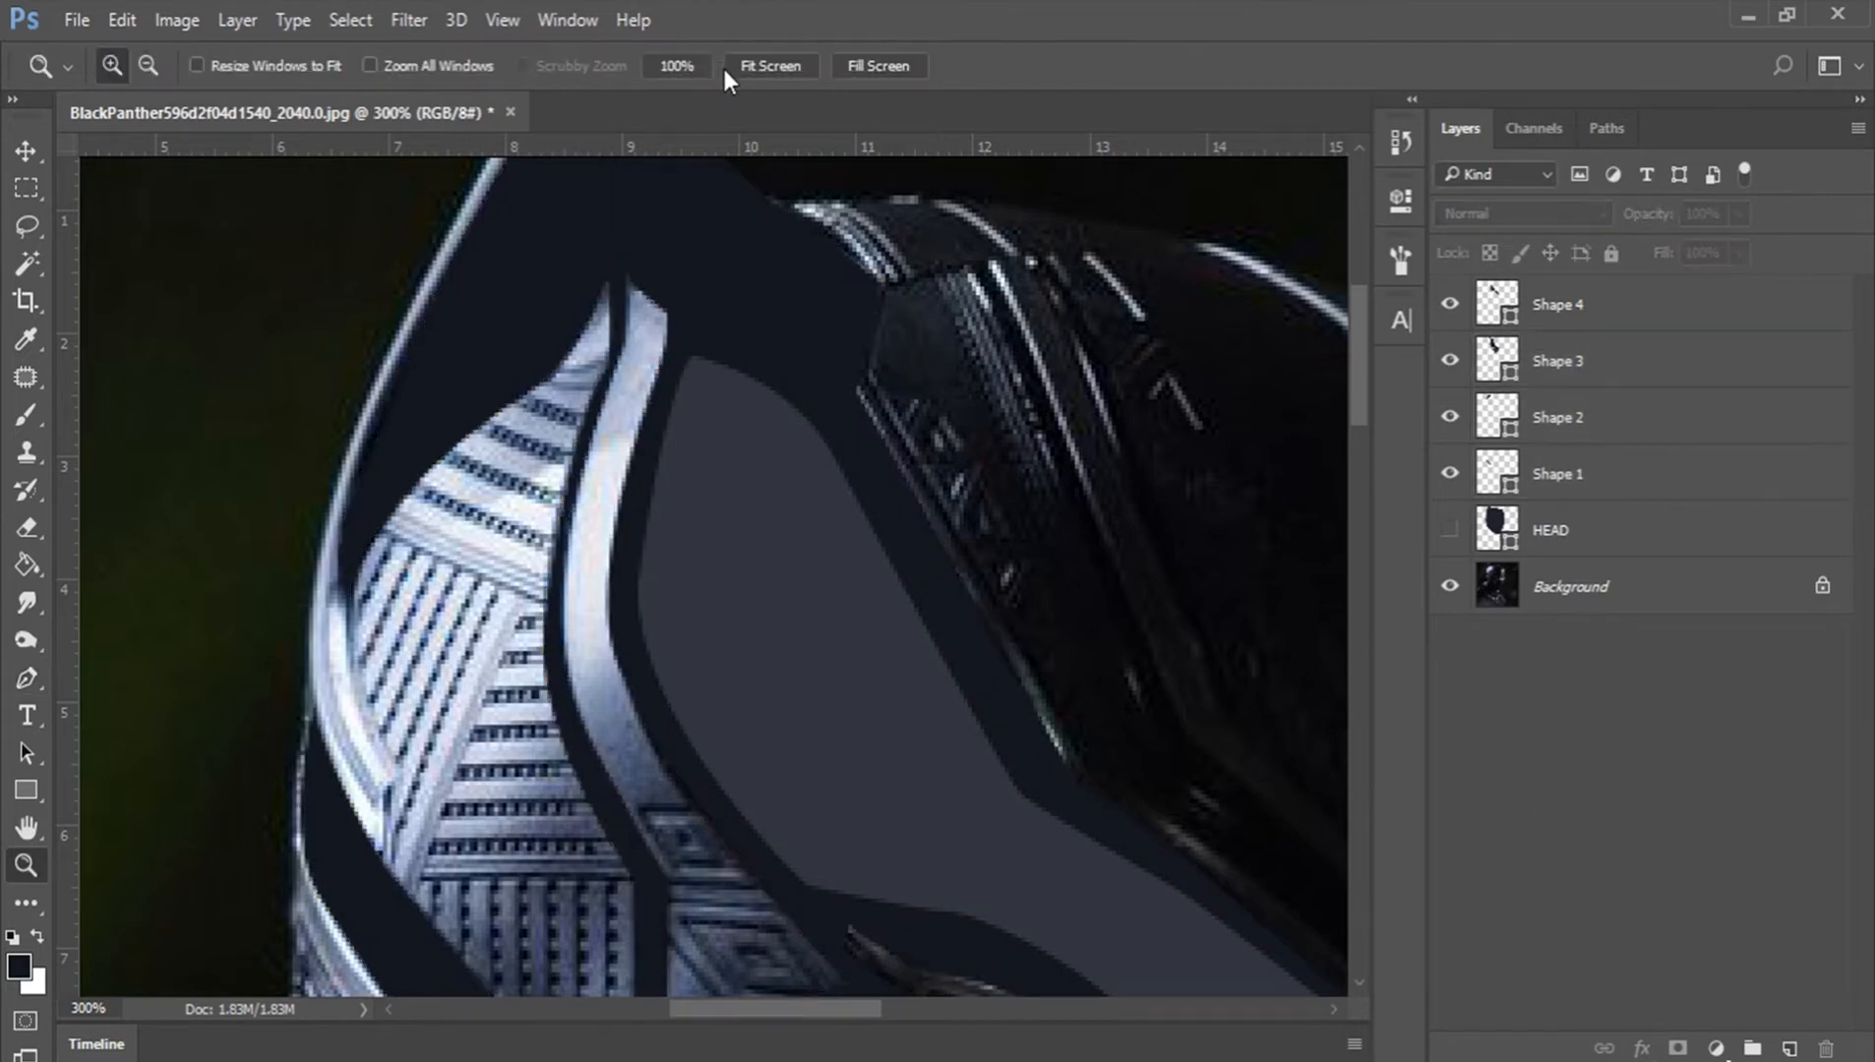
pyautogui.click(733, 66)
pyautogui.click(656, 261)
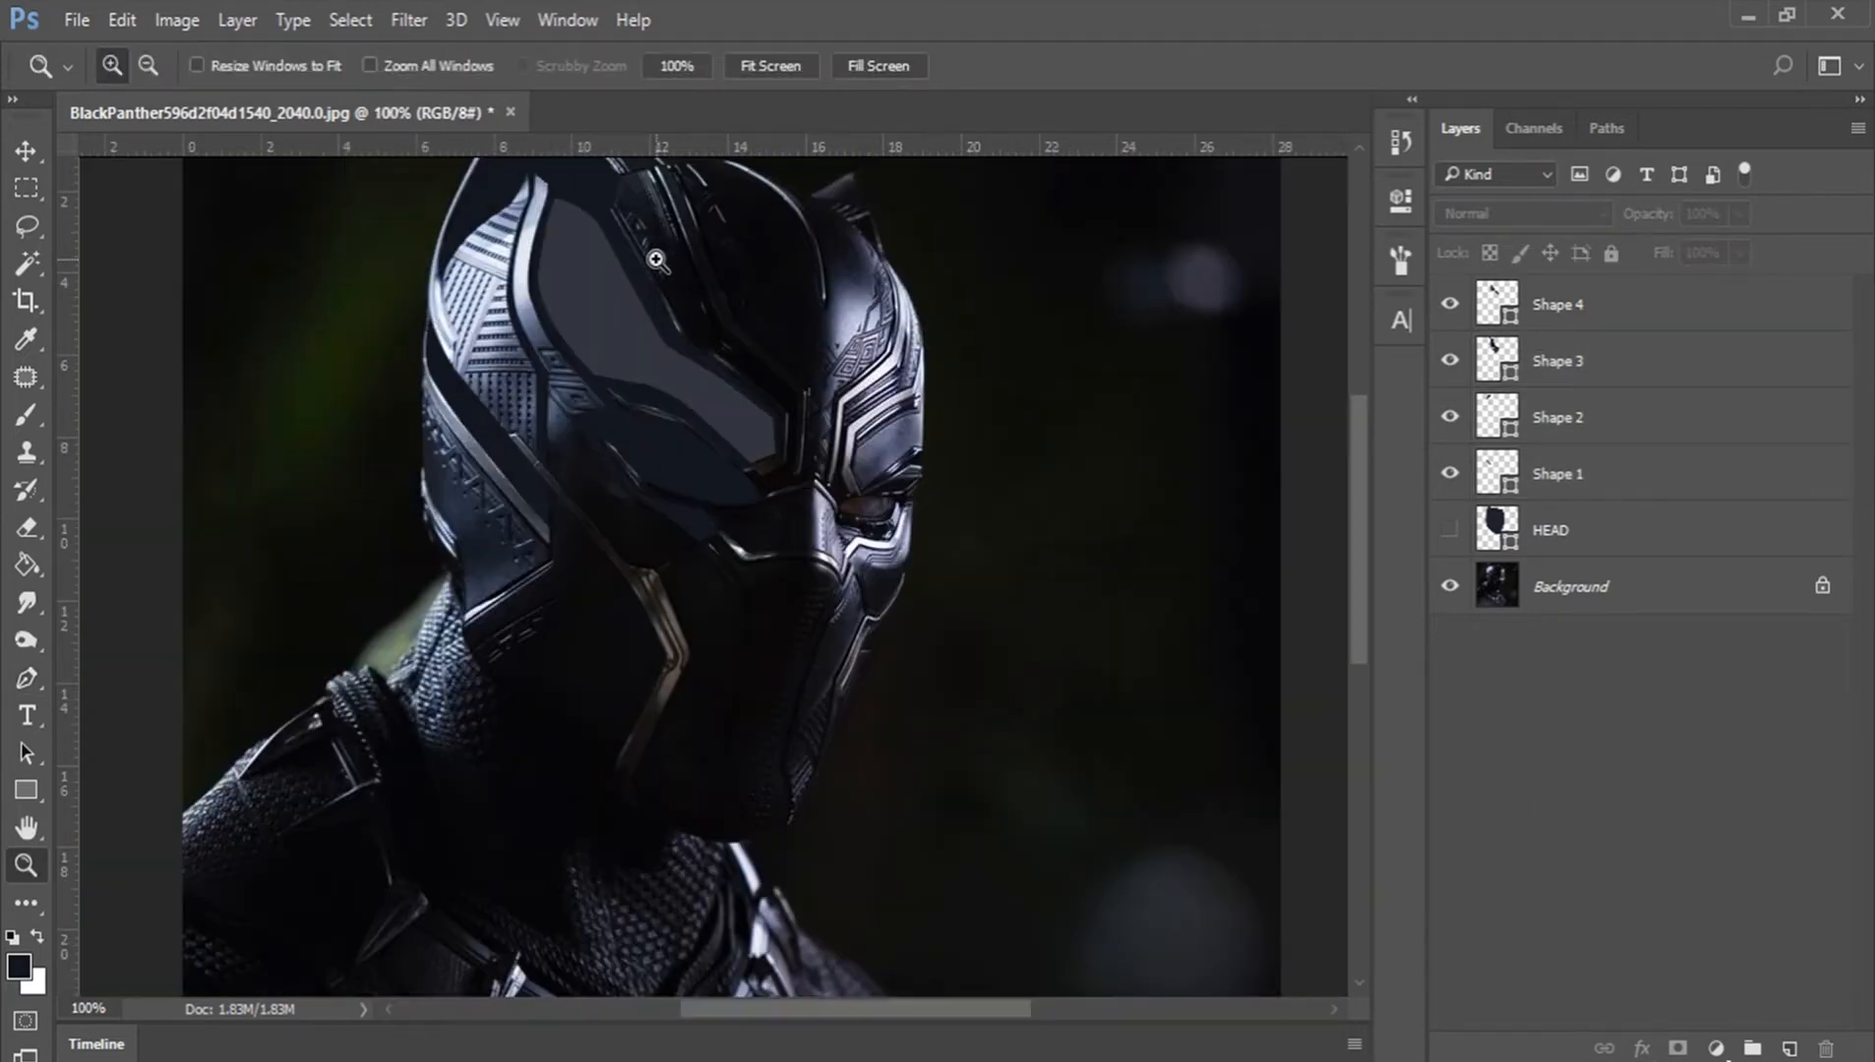
pyautogui.click(1450, 587)
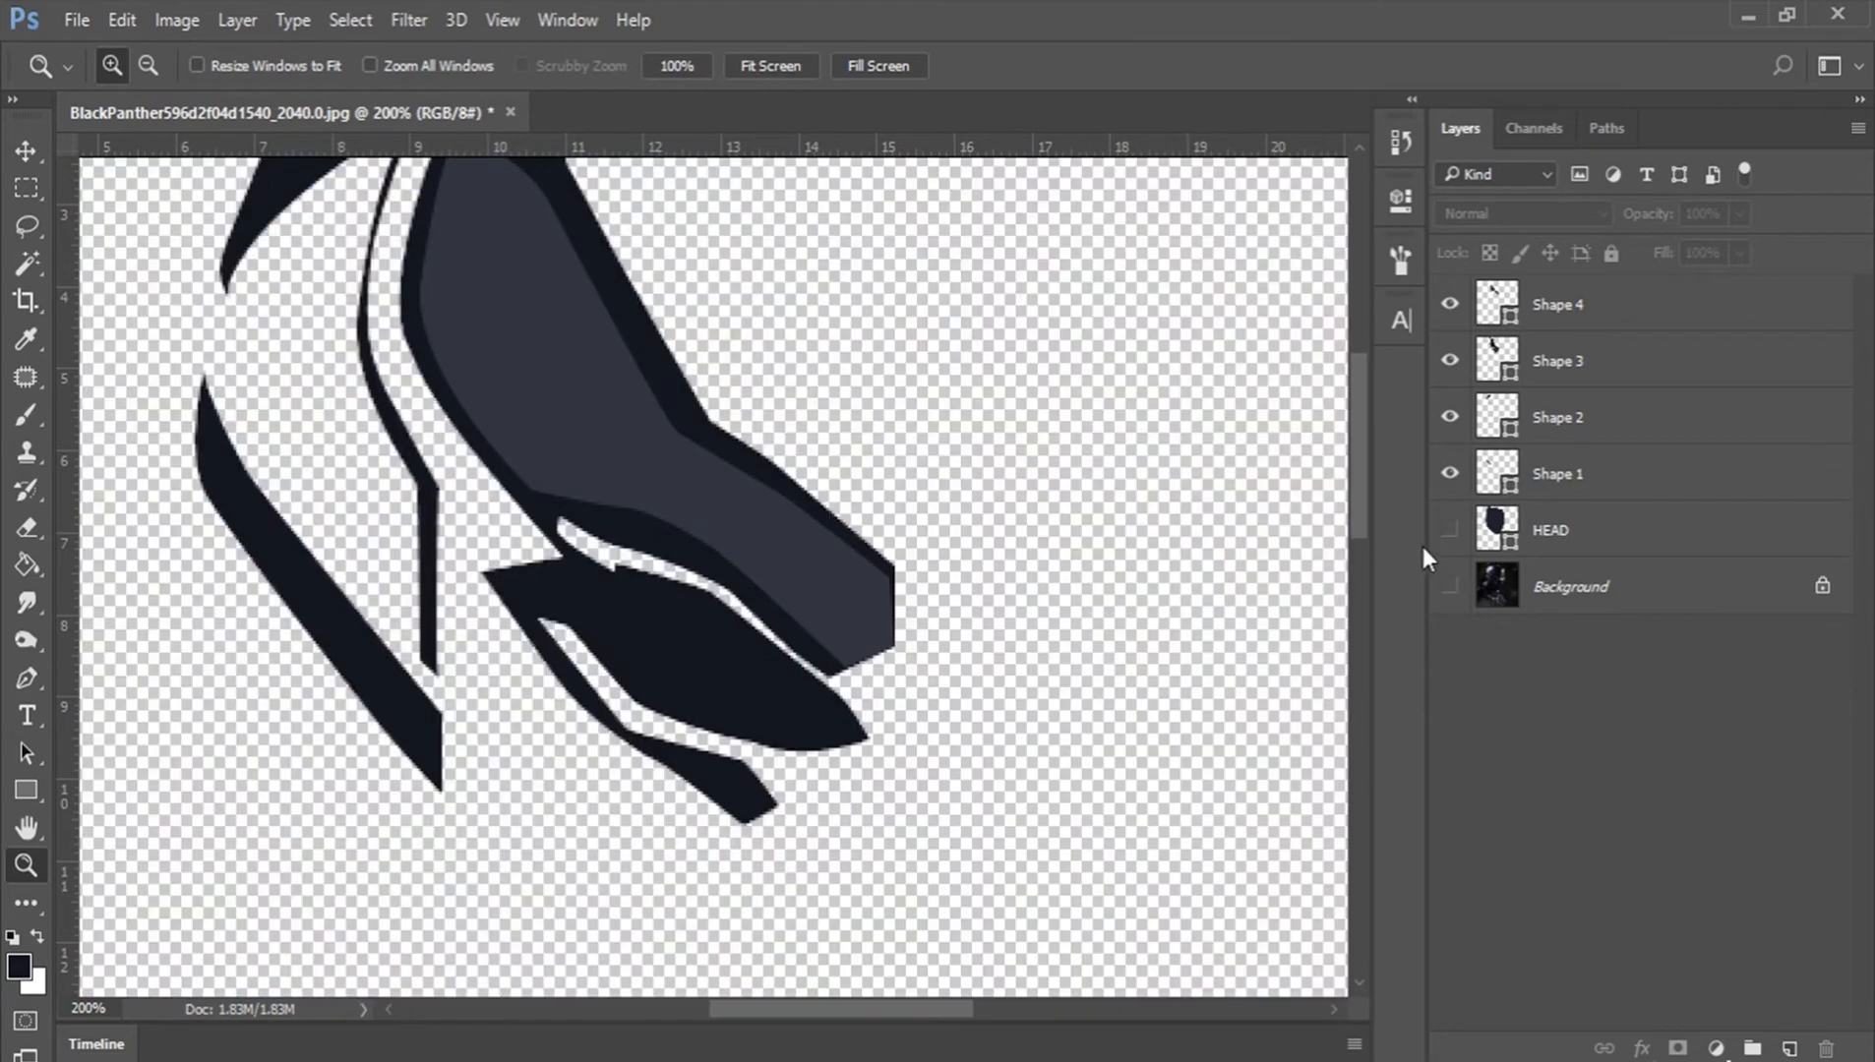
pyautogui.click(1450, 530)
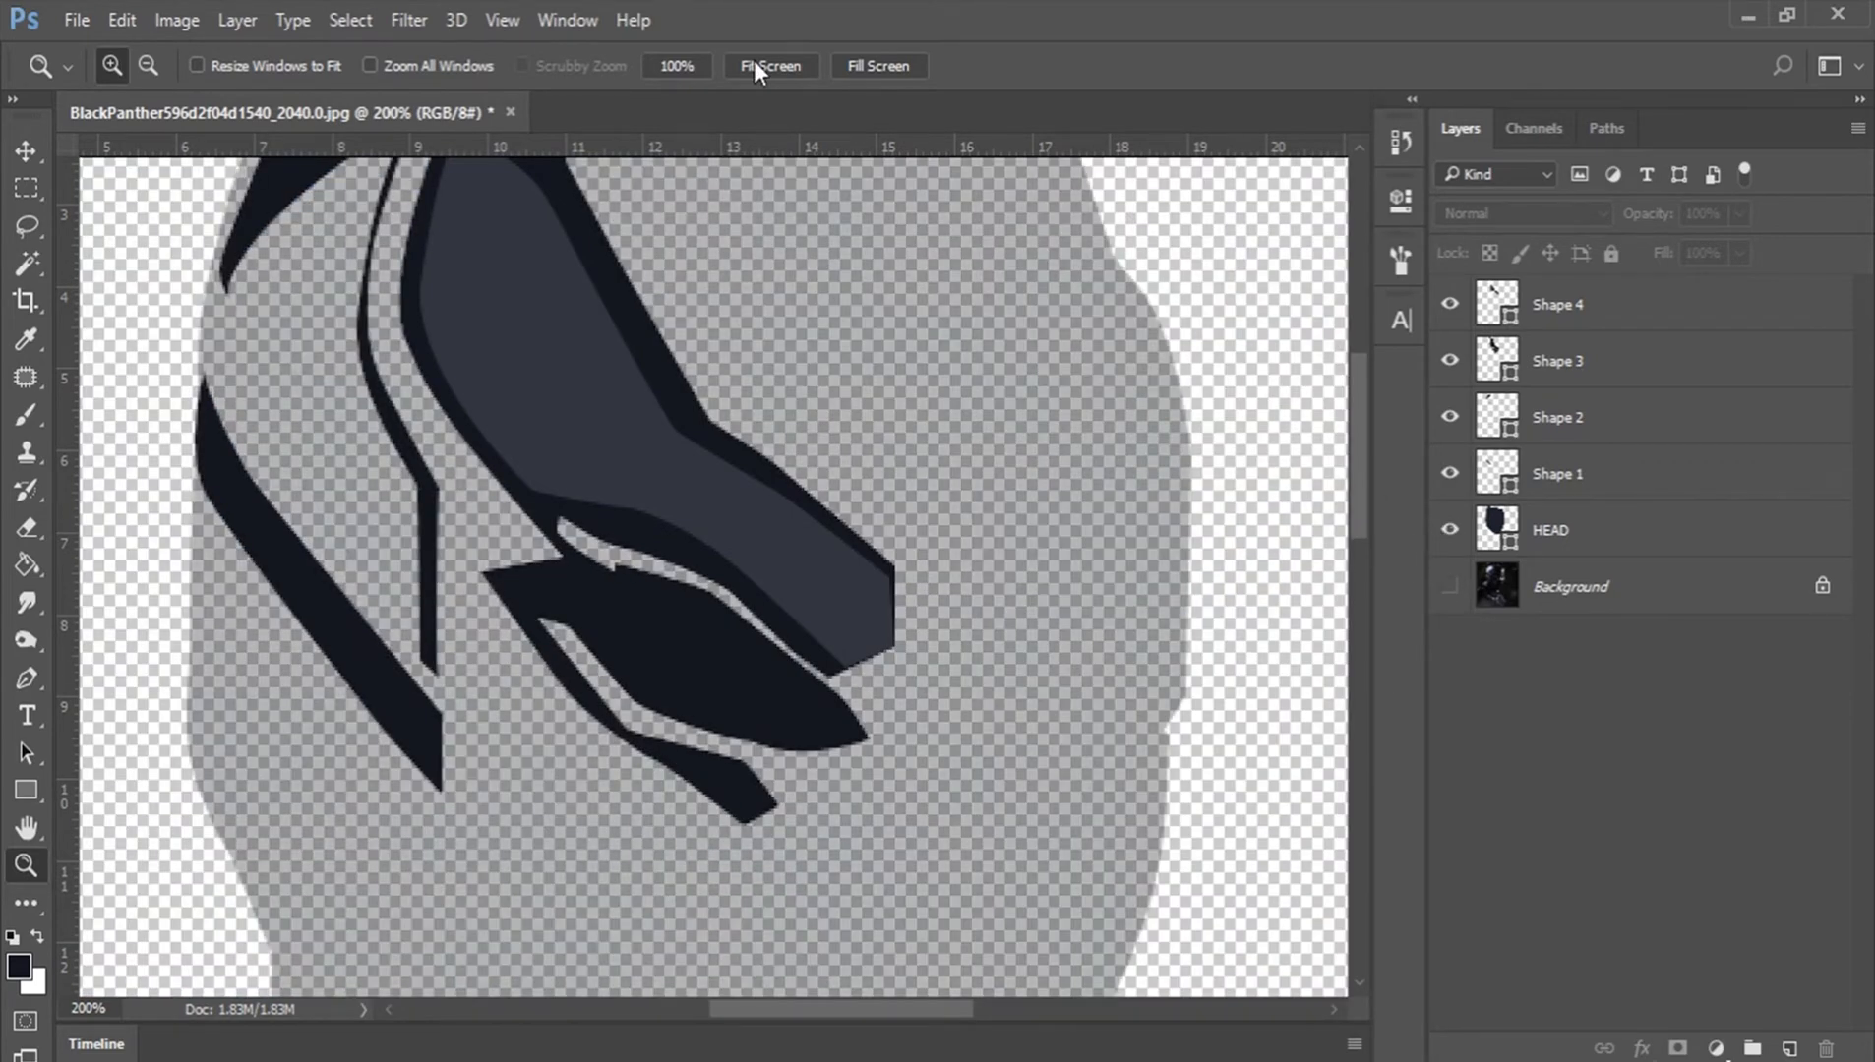
pyautogui.click(753, 66)
# Step: Set the HEAD layer's opacity to 100% and deselect the layer
pyautogui.click(1582, 530)
pyautogui.moveTo(1649, 213); pyautogui.dragTo(1813, 251)
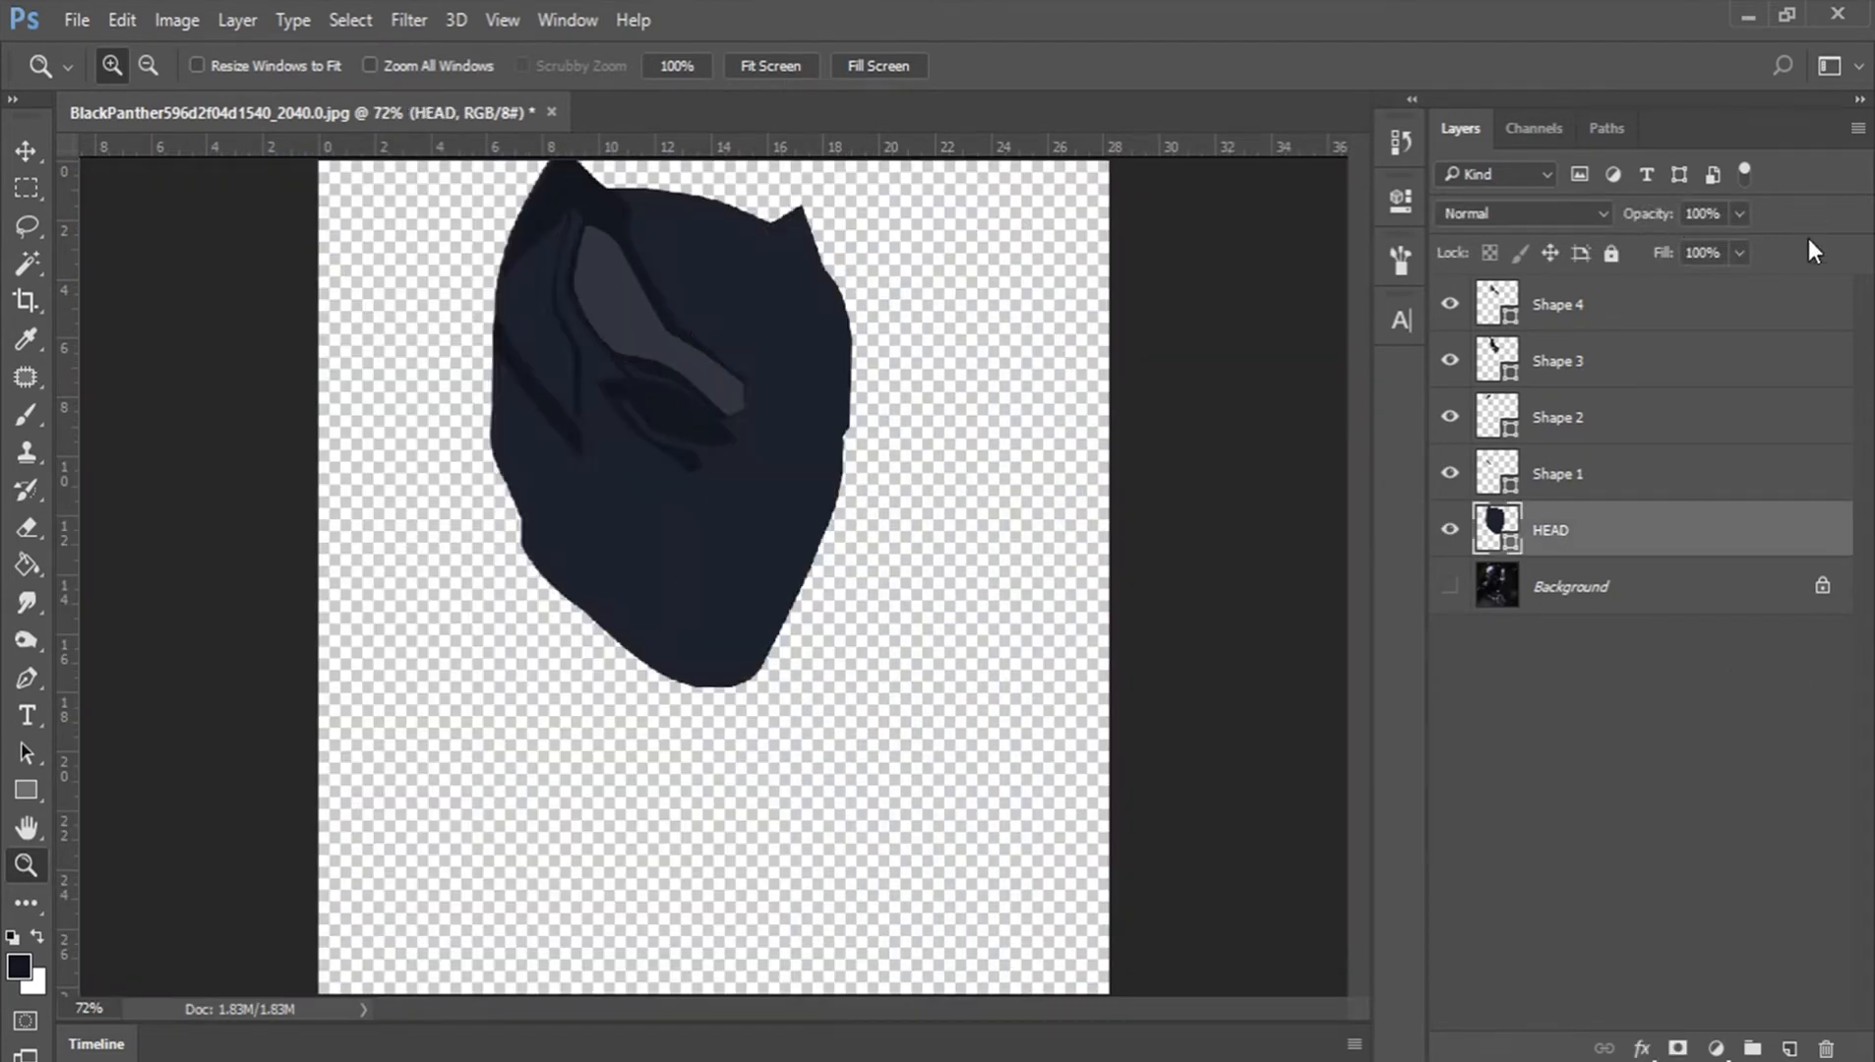
pyautogui.click(1731, 671)
# Step: Hide the HEAD layer and all four shape layers, and show only the Background photo
pyautogui.click(626, 238)
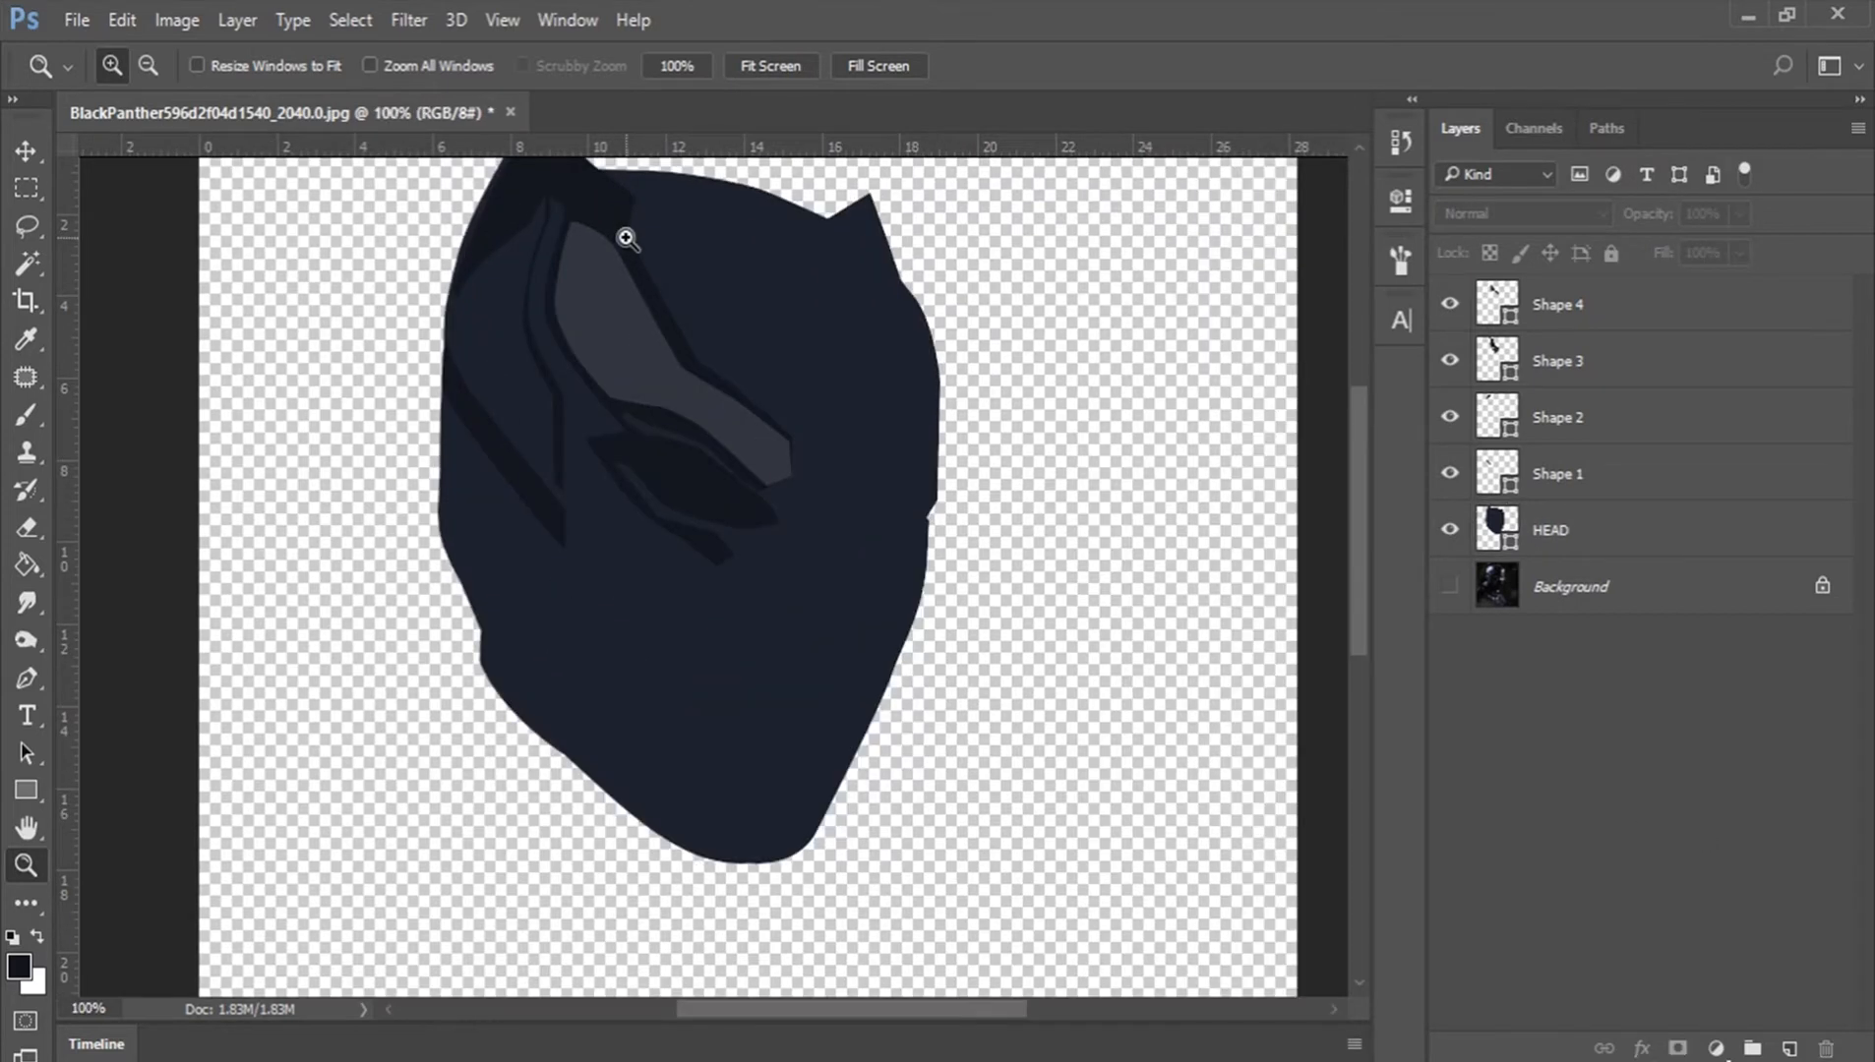
pyautogui.click(625, 227)
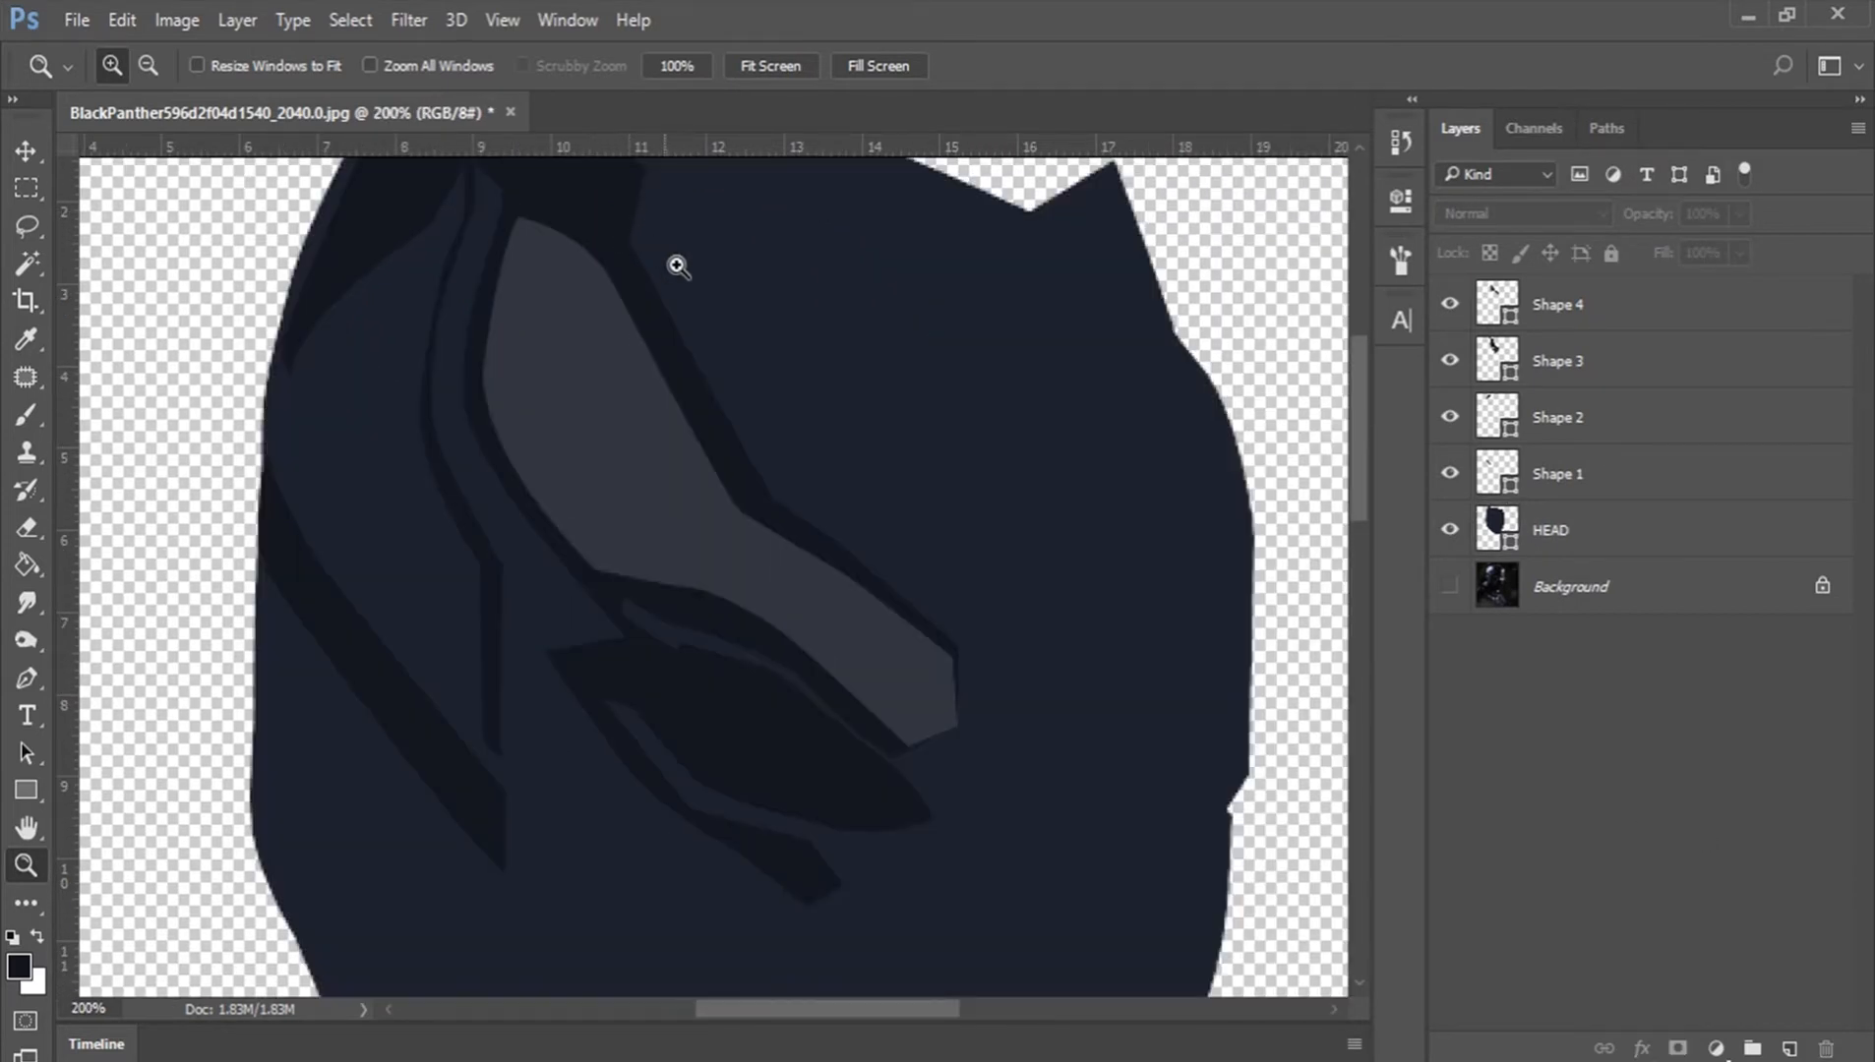
pyautogui.scroll(2, 684, 269)
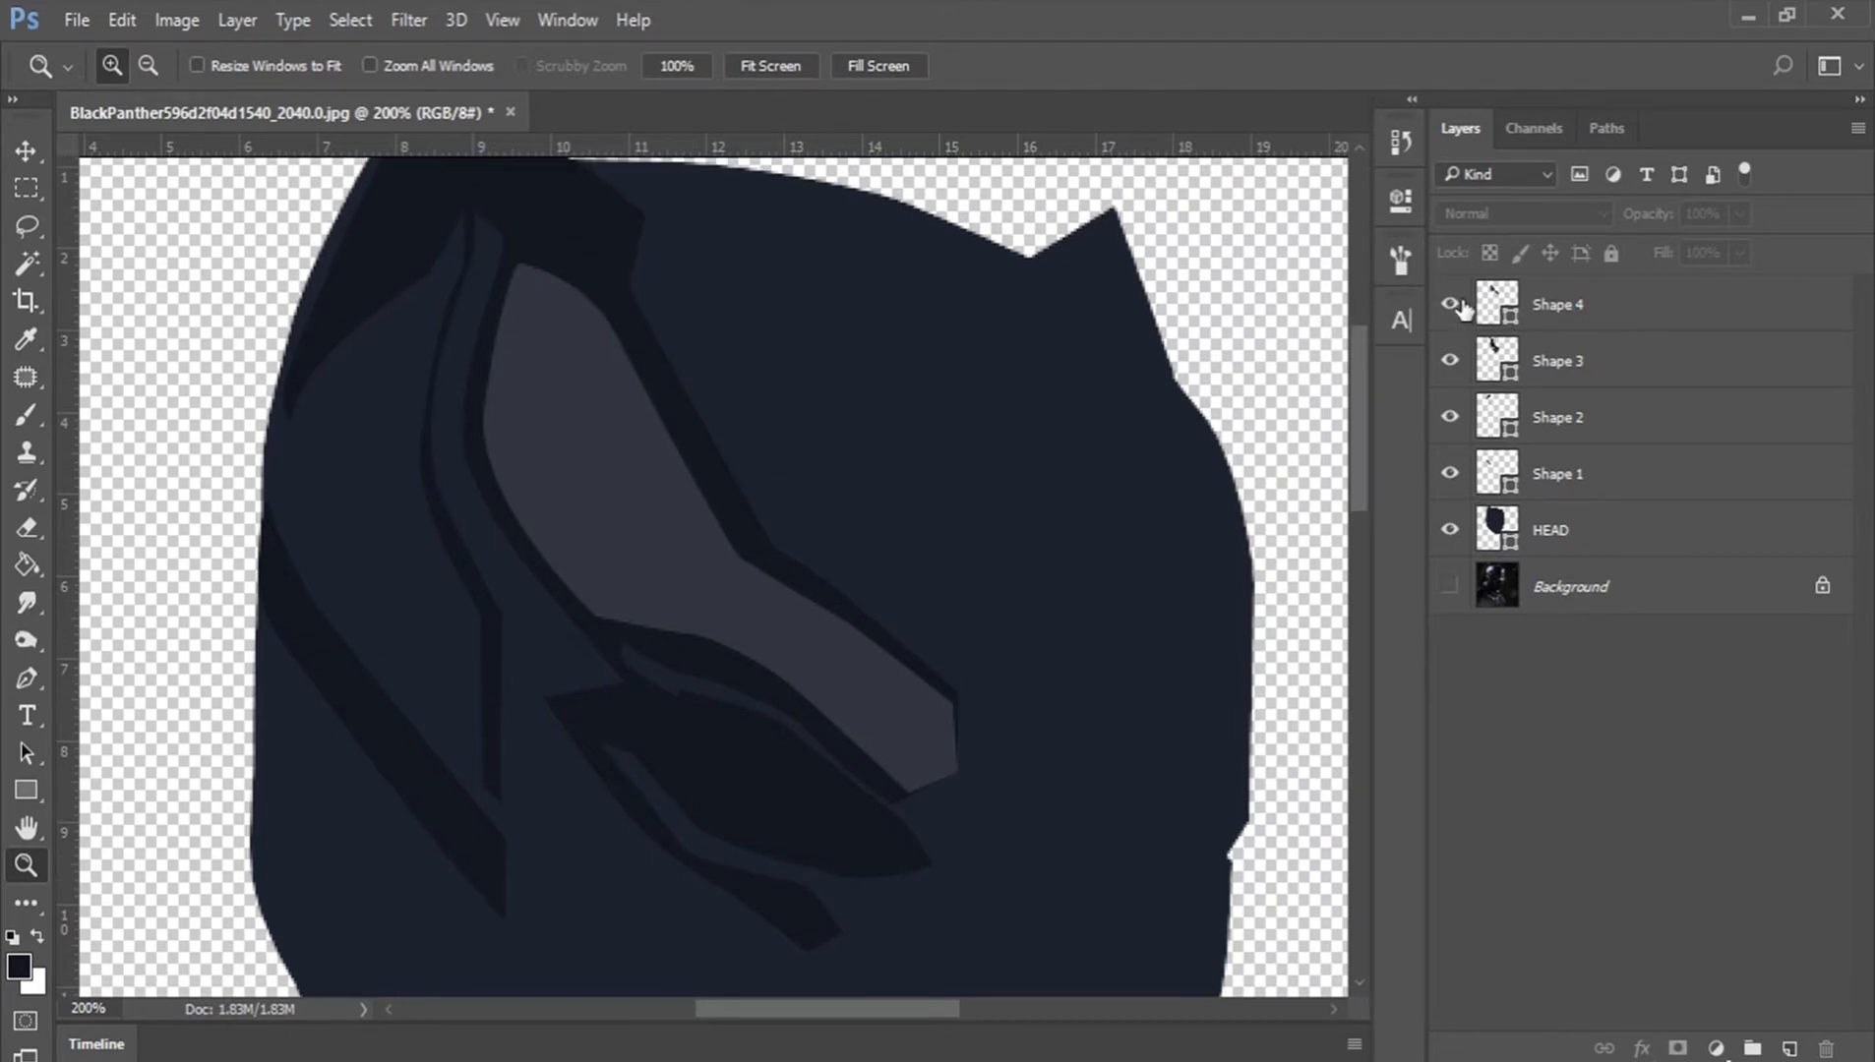
pyautogui.moveTo(1463, 309); pyautogui.dragTo(1452, 598)
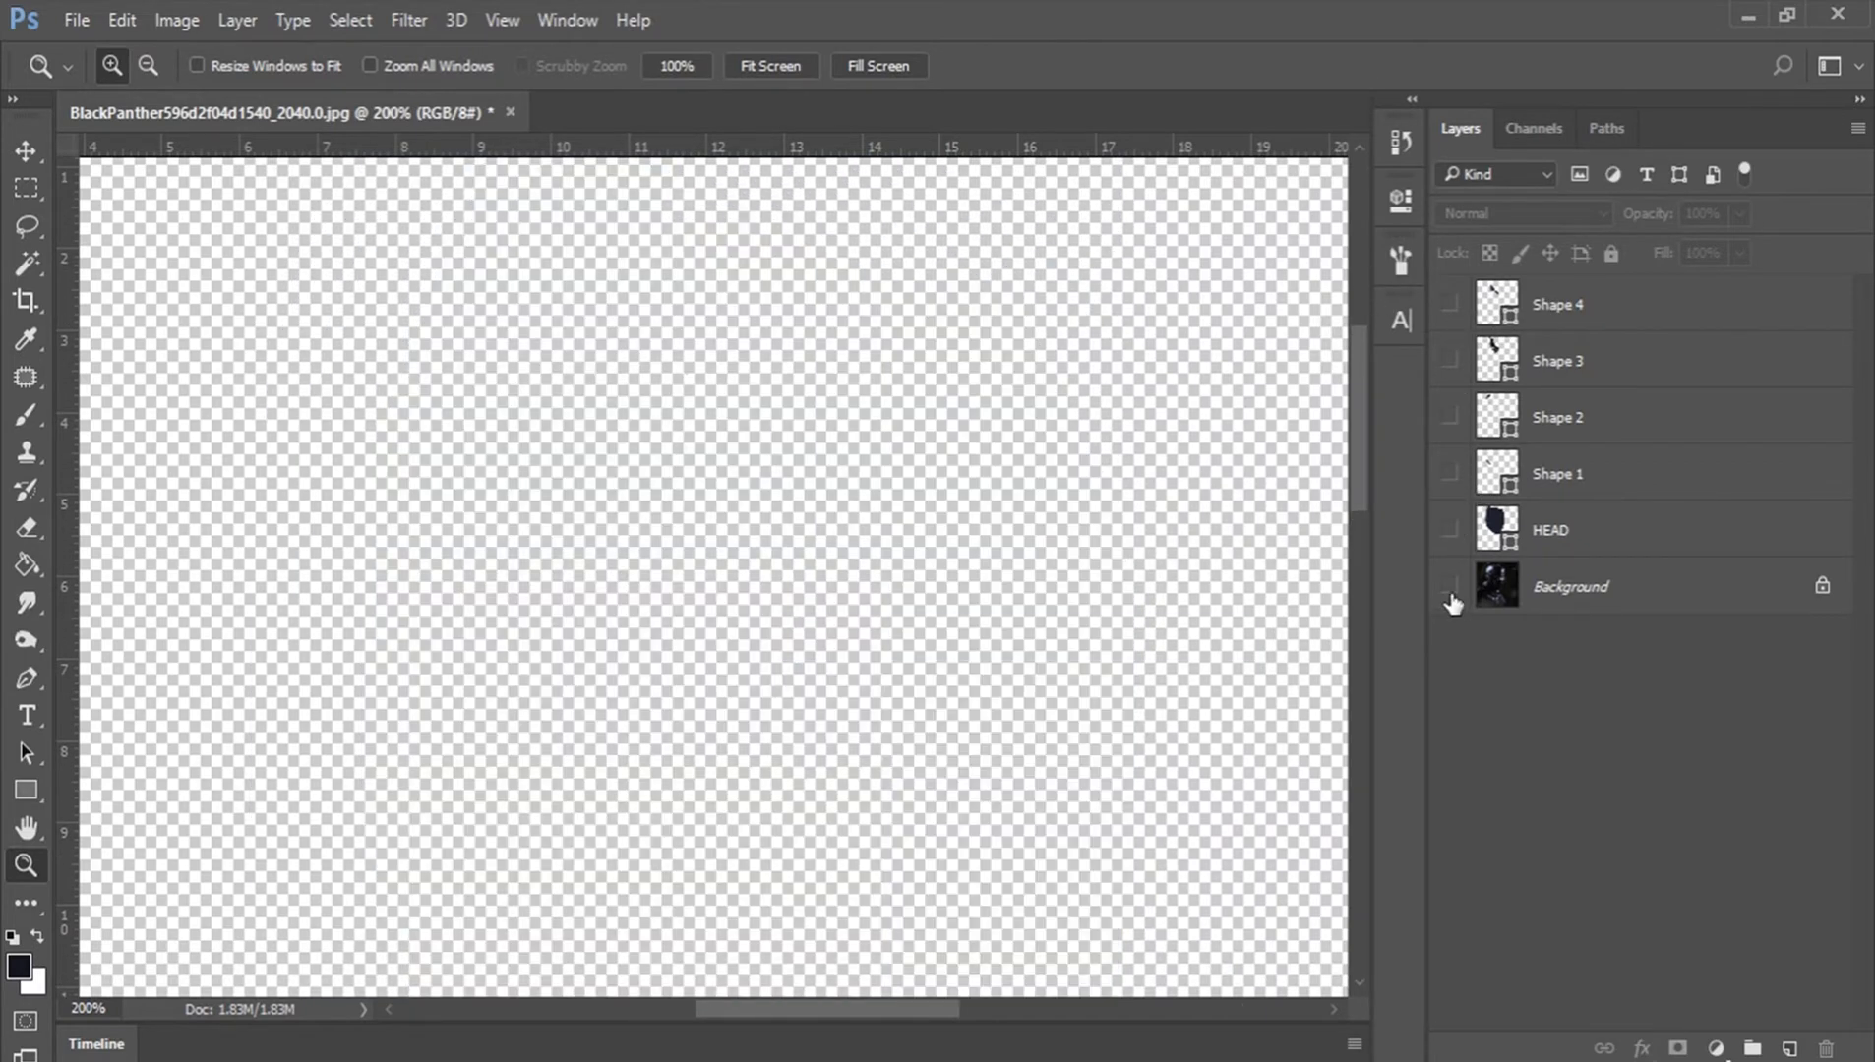
pyautogui.click(1450, 587)
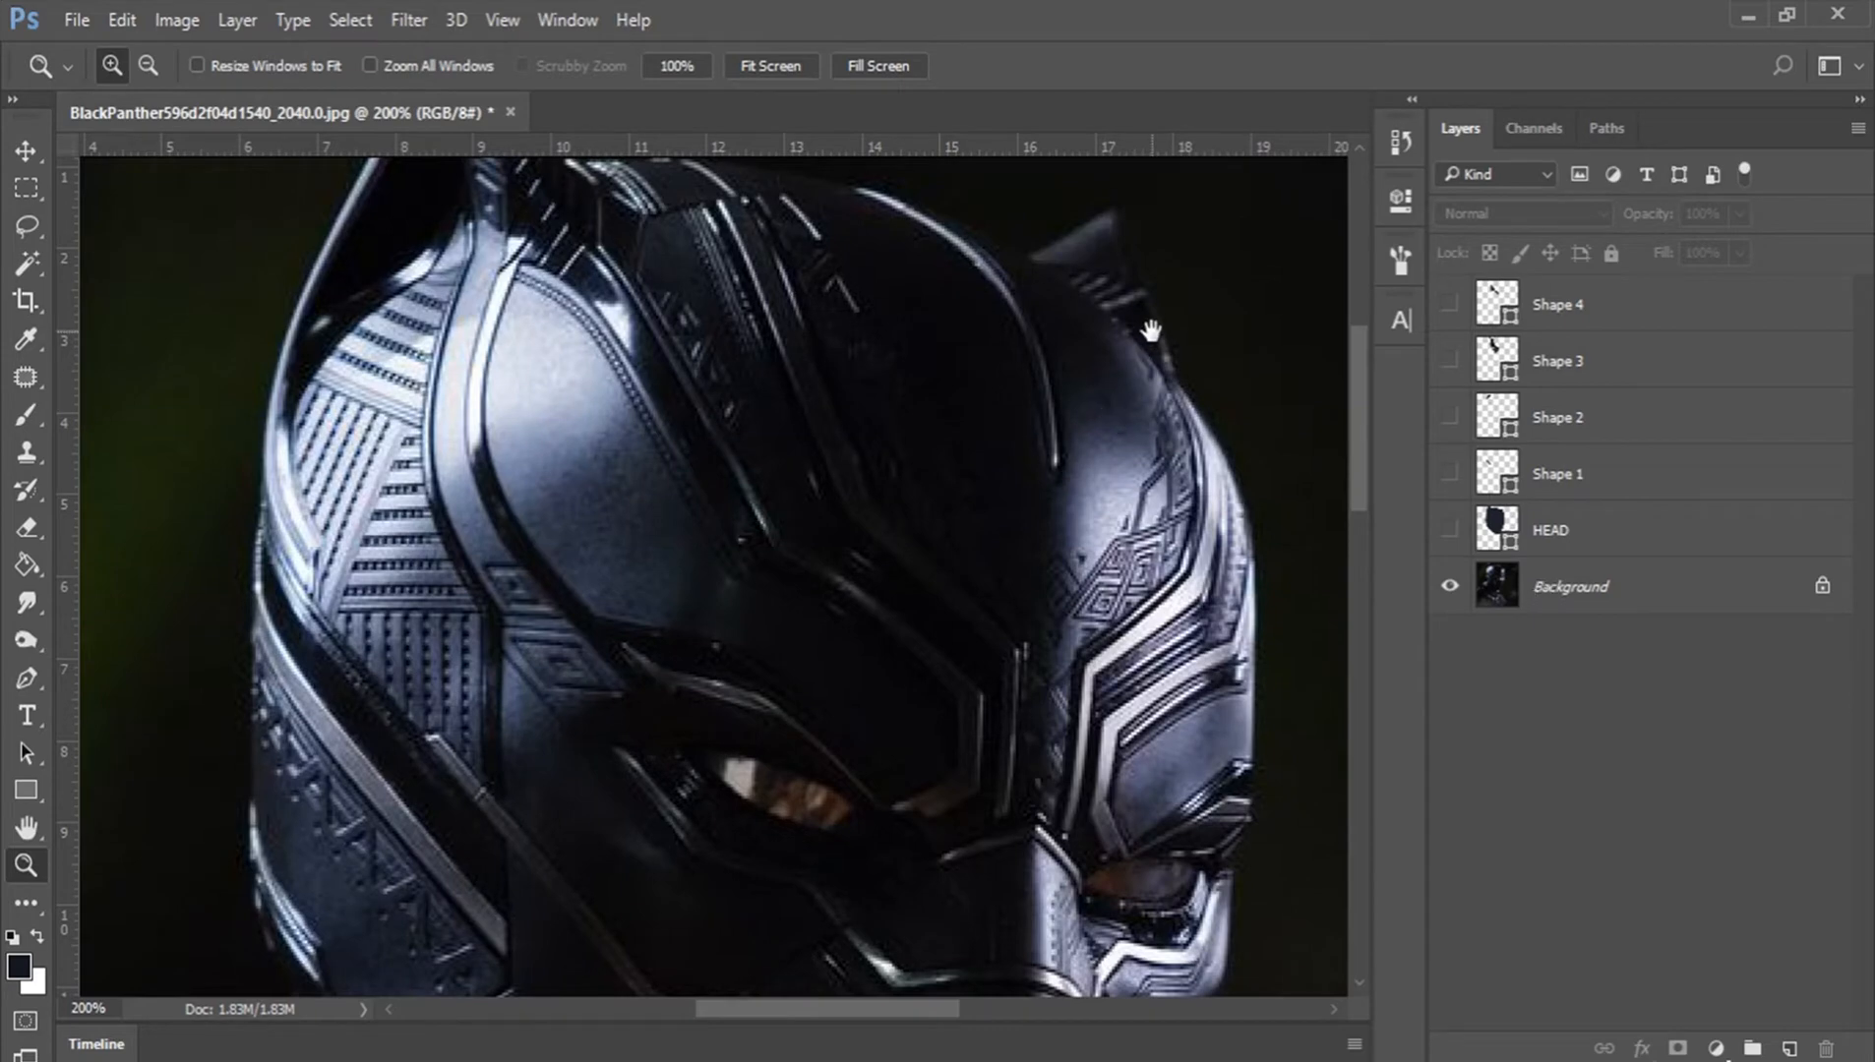
# Step: Trace the thin curved ridge along the top of the forehead with the Pen tool as a closed shape about 77 by 99 px
pyautogui.moveTo(1148, 342); pyautogui.dragTo(873, 434)
pyautogui.click(619, 375)
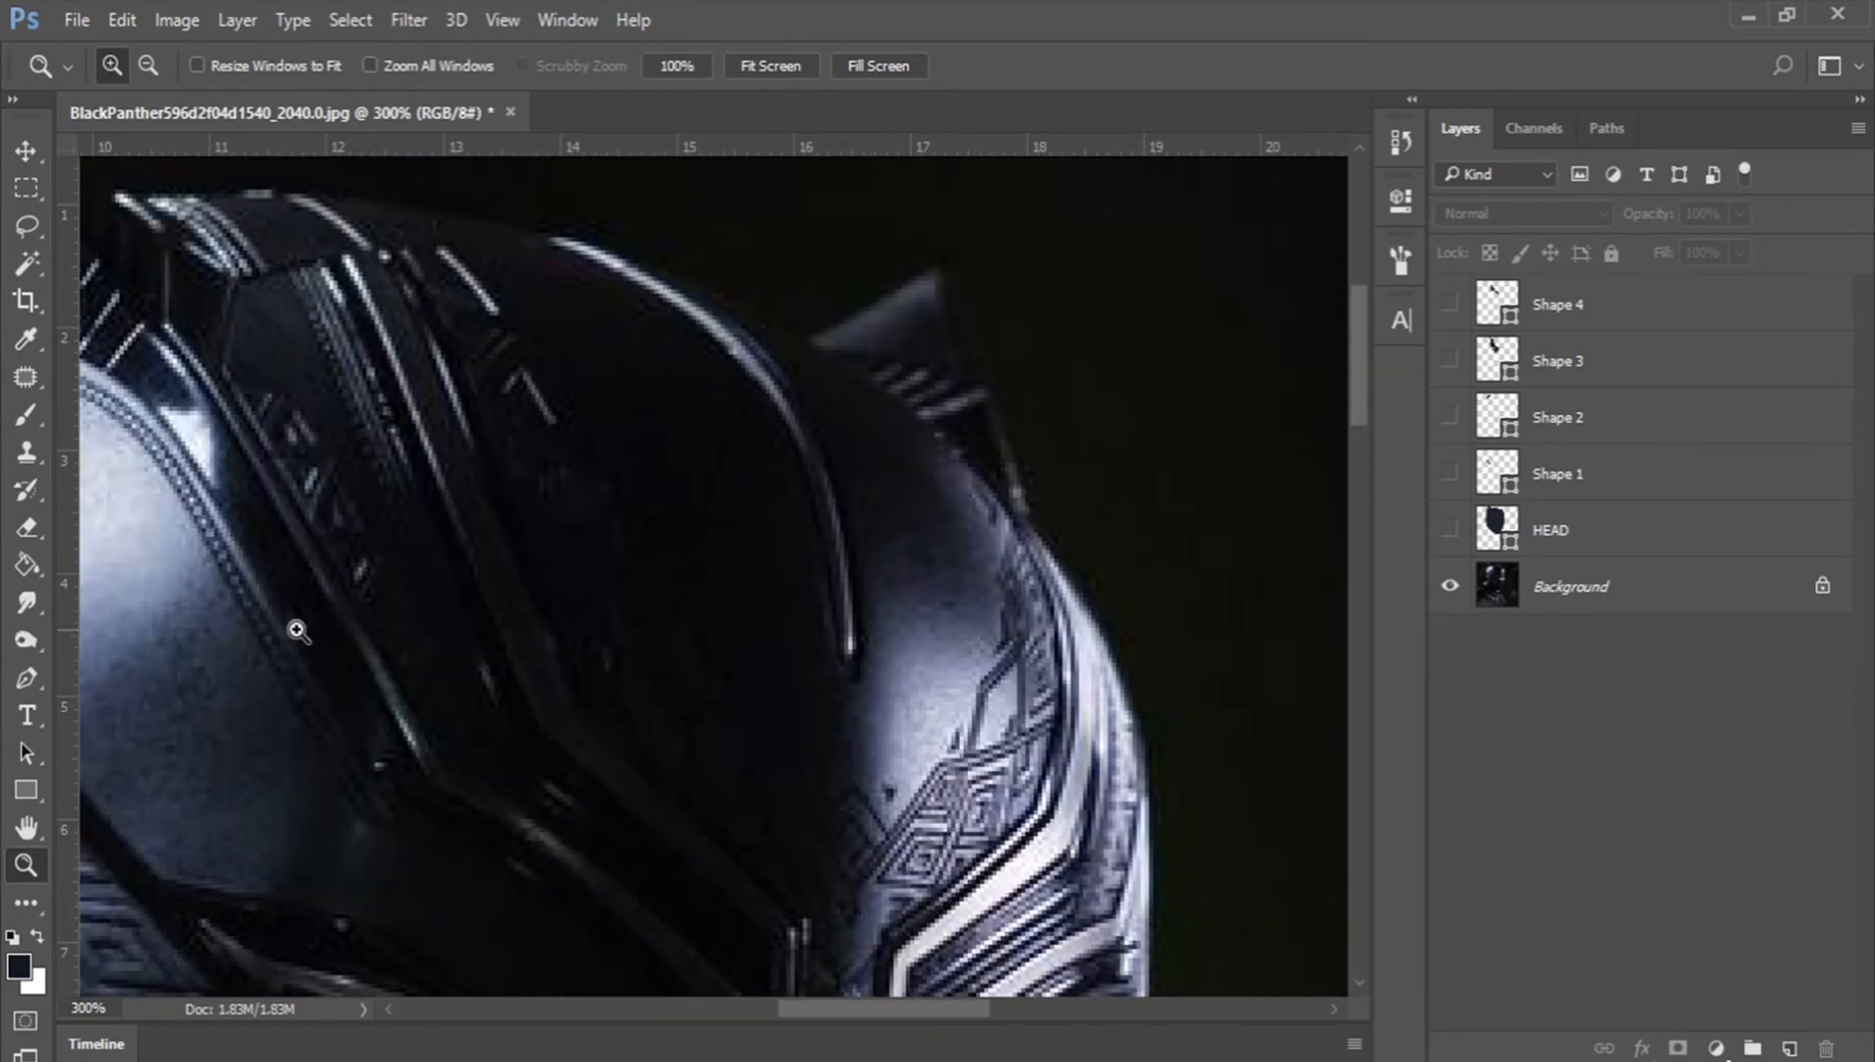
pyautogui.press('p')
pyautogui.click(539, 234)
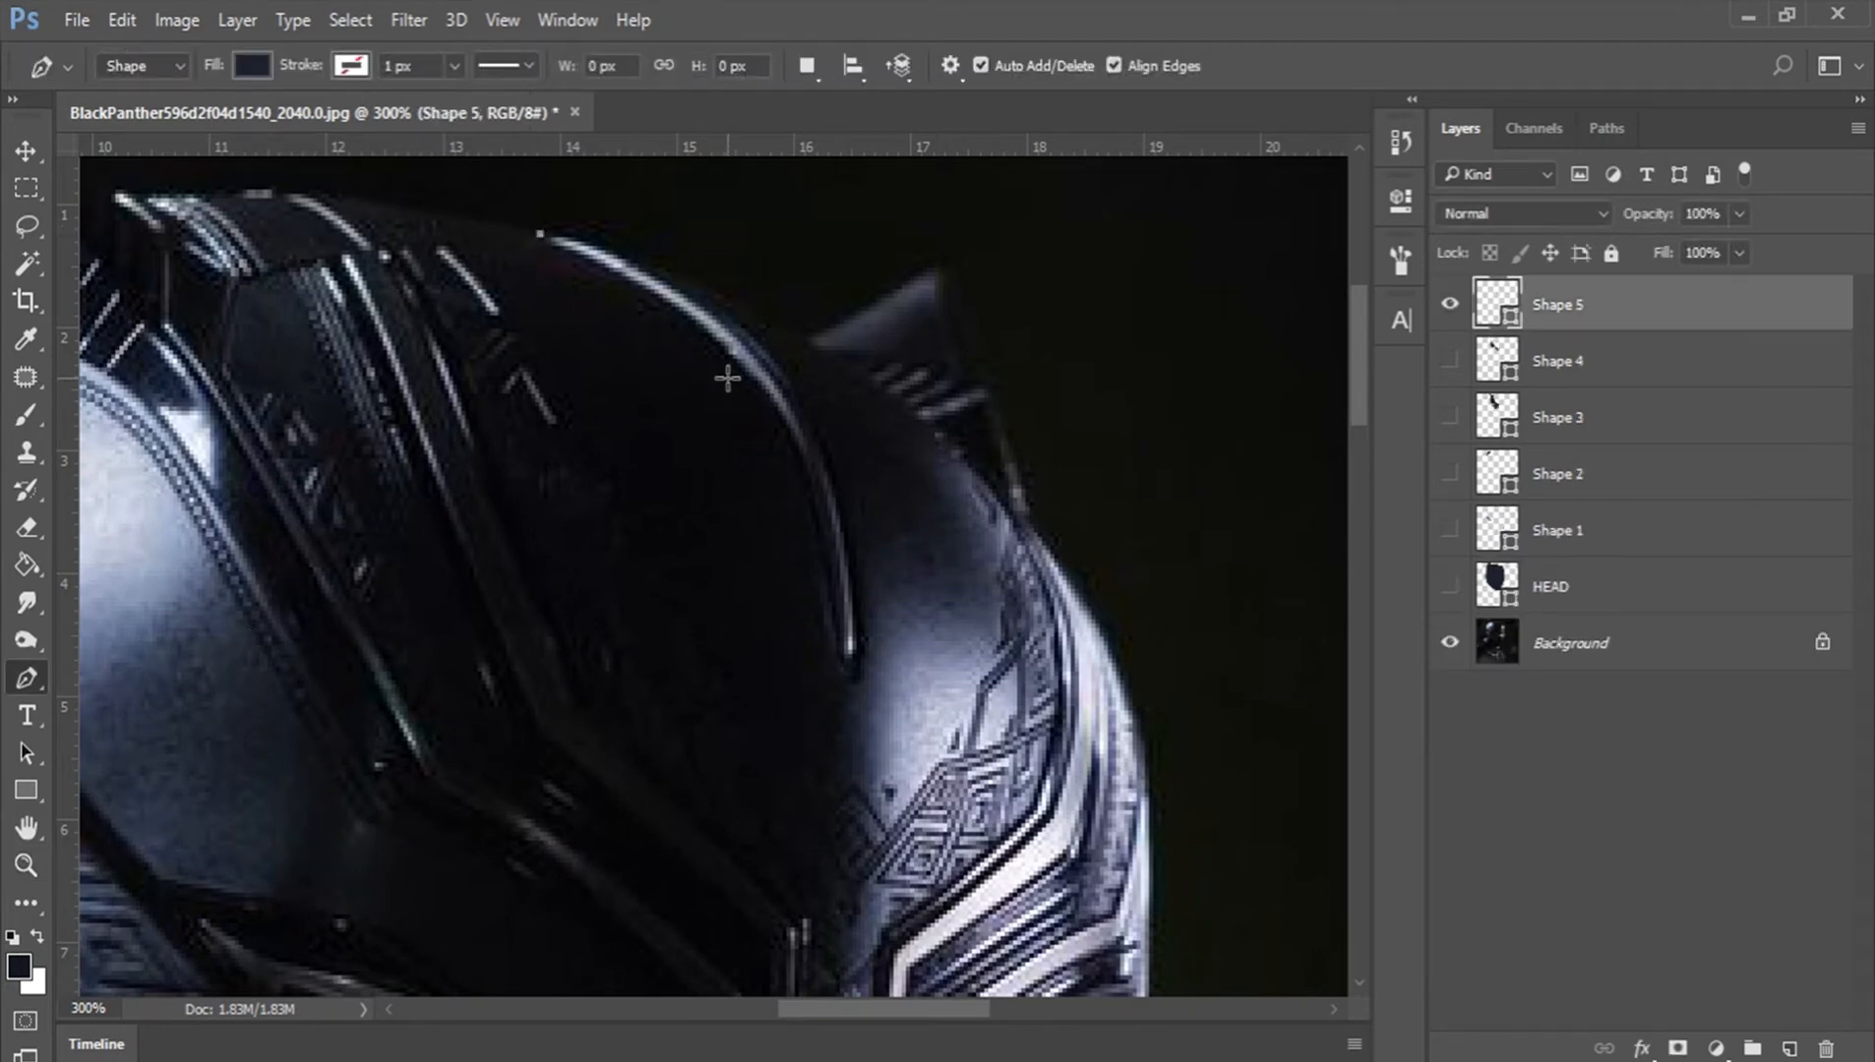
pyautogui.moveTo(757, 378); pyautogui.dragTo(796, 456)
pyautogui.click(837, 656)
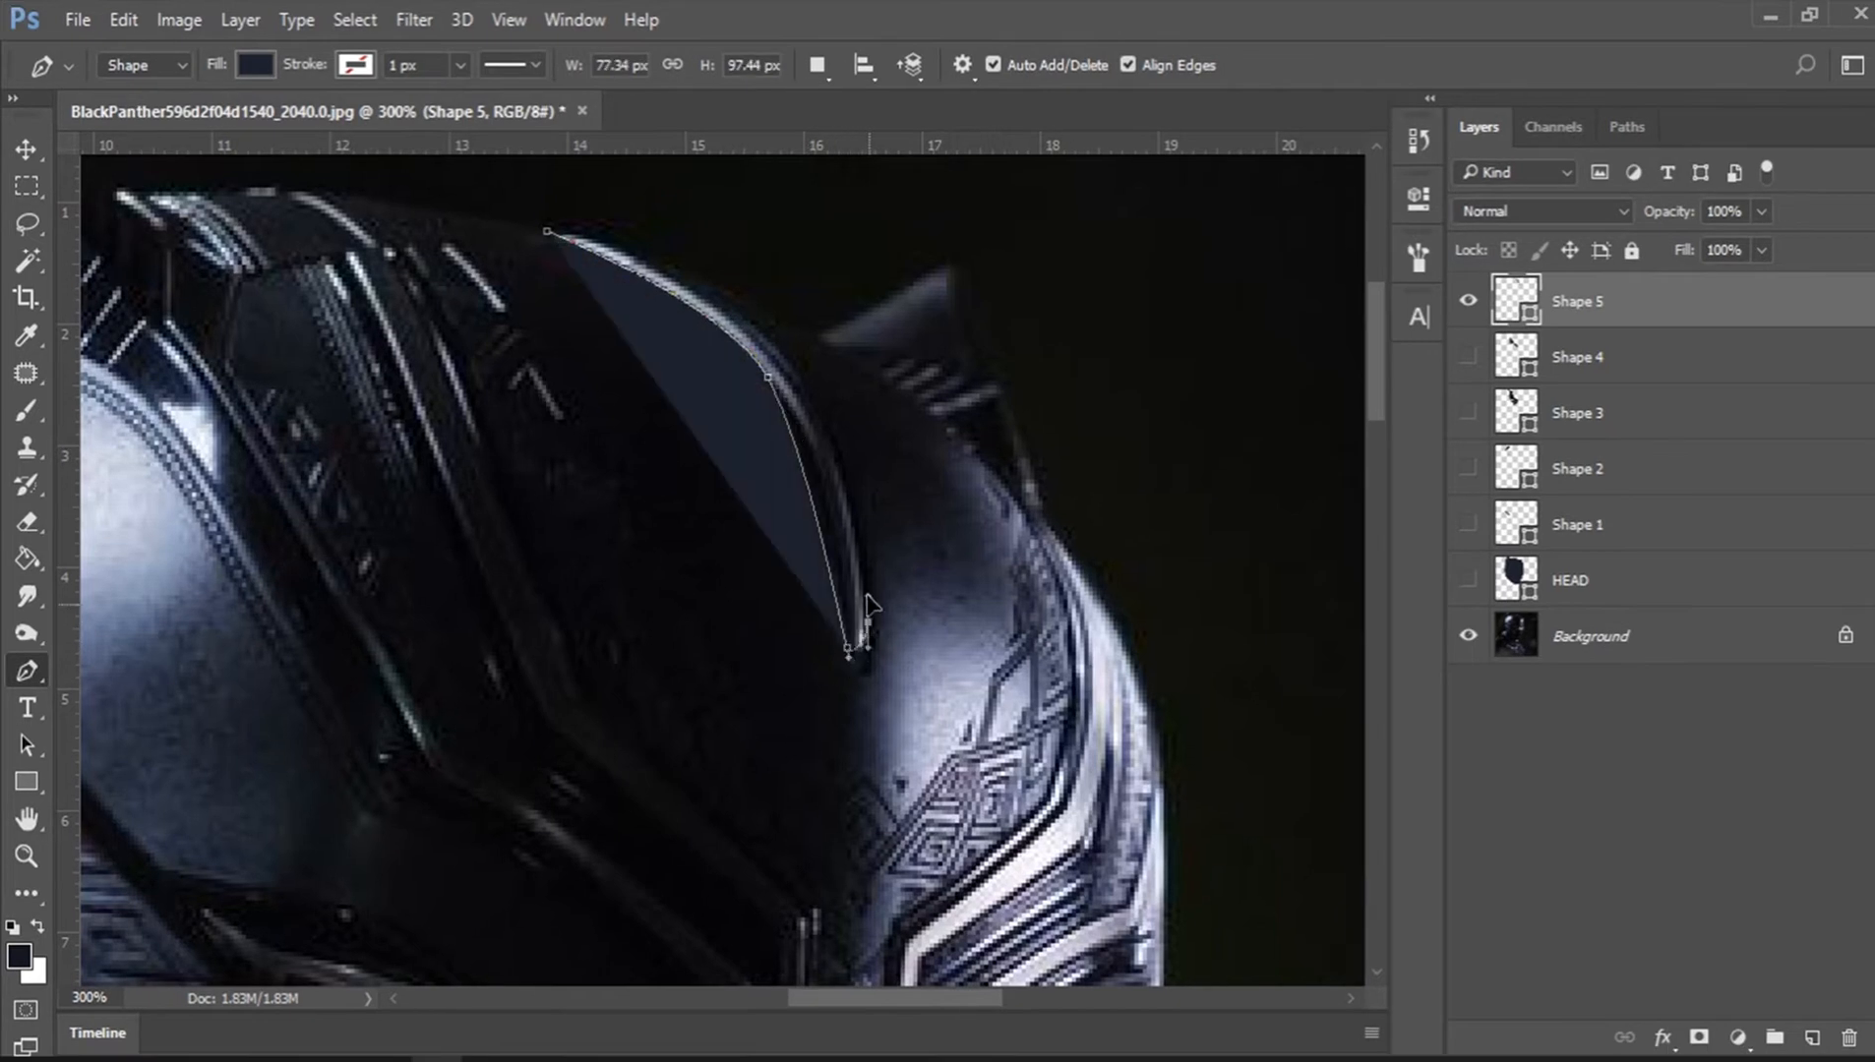
pyautogui.moveTo(855, 629); pyautogui.dragTo(856, 576)
pyautogui.moveTo(754, 338); pyautogui.dragTo(686, 293)
pyautogui.moveTo(541, 235); pyautogui.dragTo(488, 237)
pyautogui.press('Return')
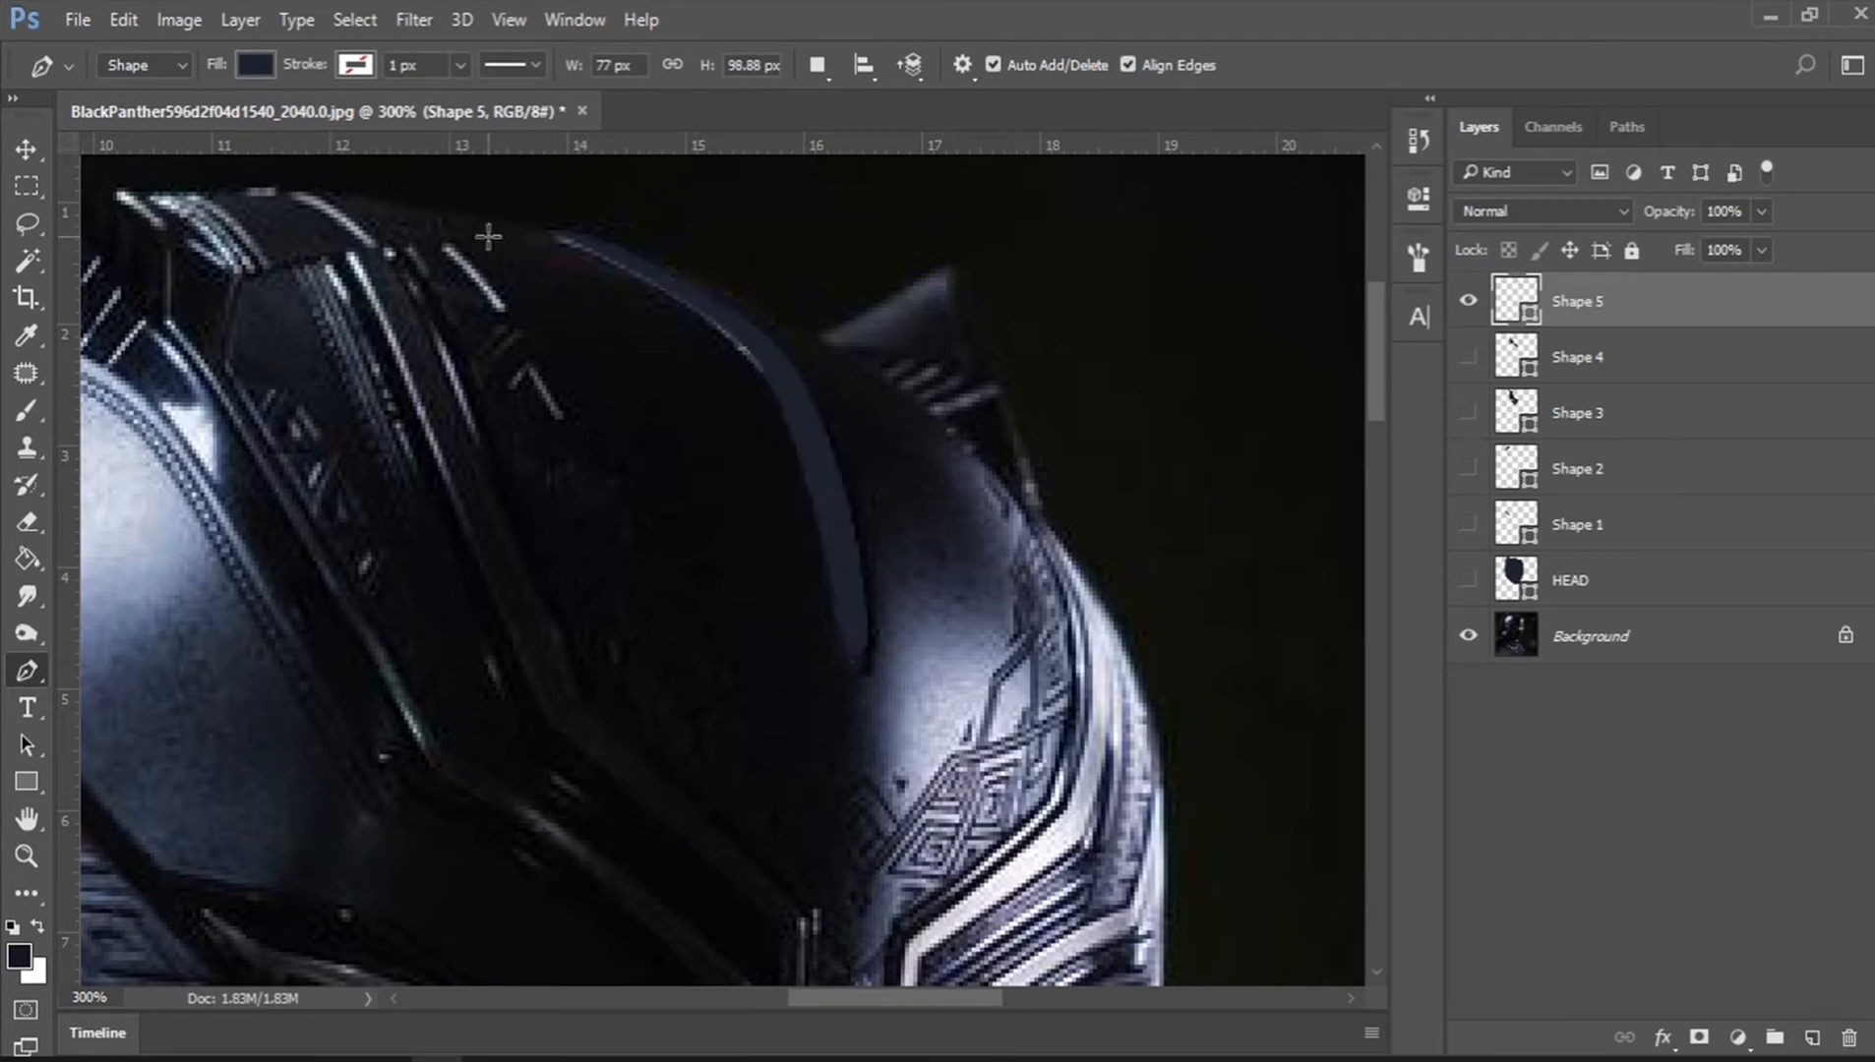
# Step: Trace the bright angular band above the far eye, down to the nose bridge, as a closed Pen shape about 61 by 154 px
pyautogui.moveTo(1149, 654); pyautogui.dragTo(907, 329)
pyautogui.click(809, 211)
pyautogui.moveTo(813, 464); pyautogui.dragTo(904, 332)
pyautogui.click(820, 429)
pyautogui.click(783, 675)
pyautogui.moveTo(813, 614); pyautogui.dragTo(826, 536)
pyautogui.click(837, 439)
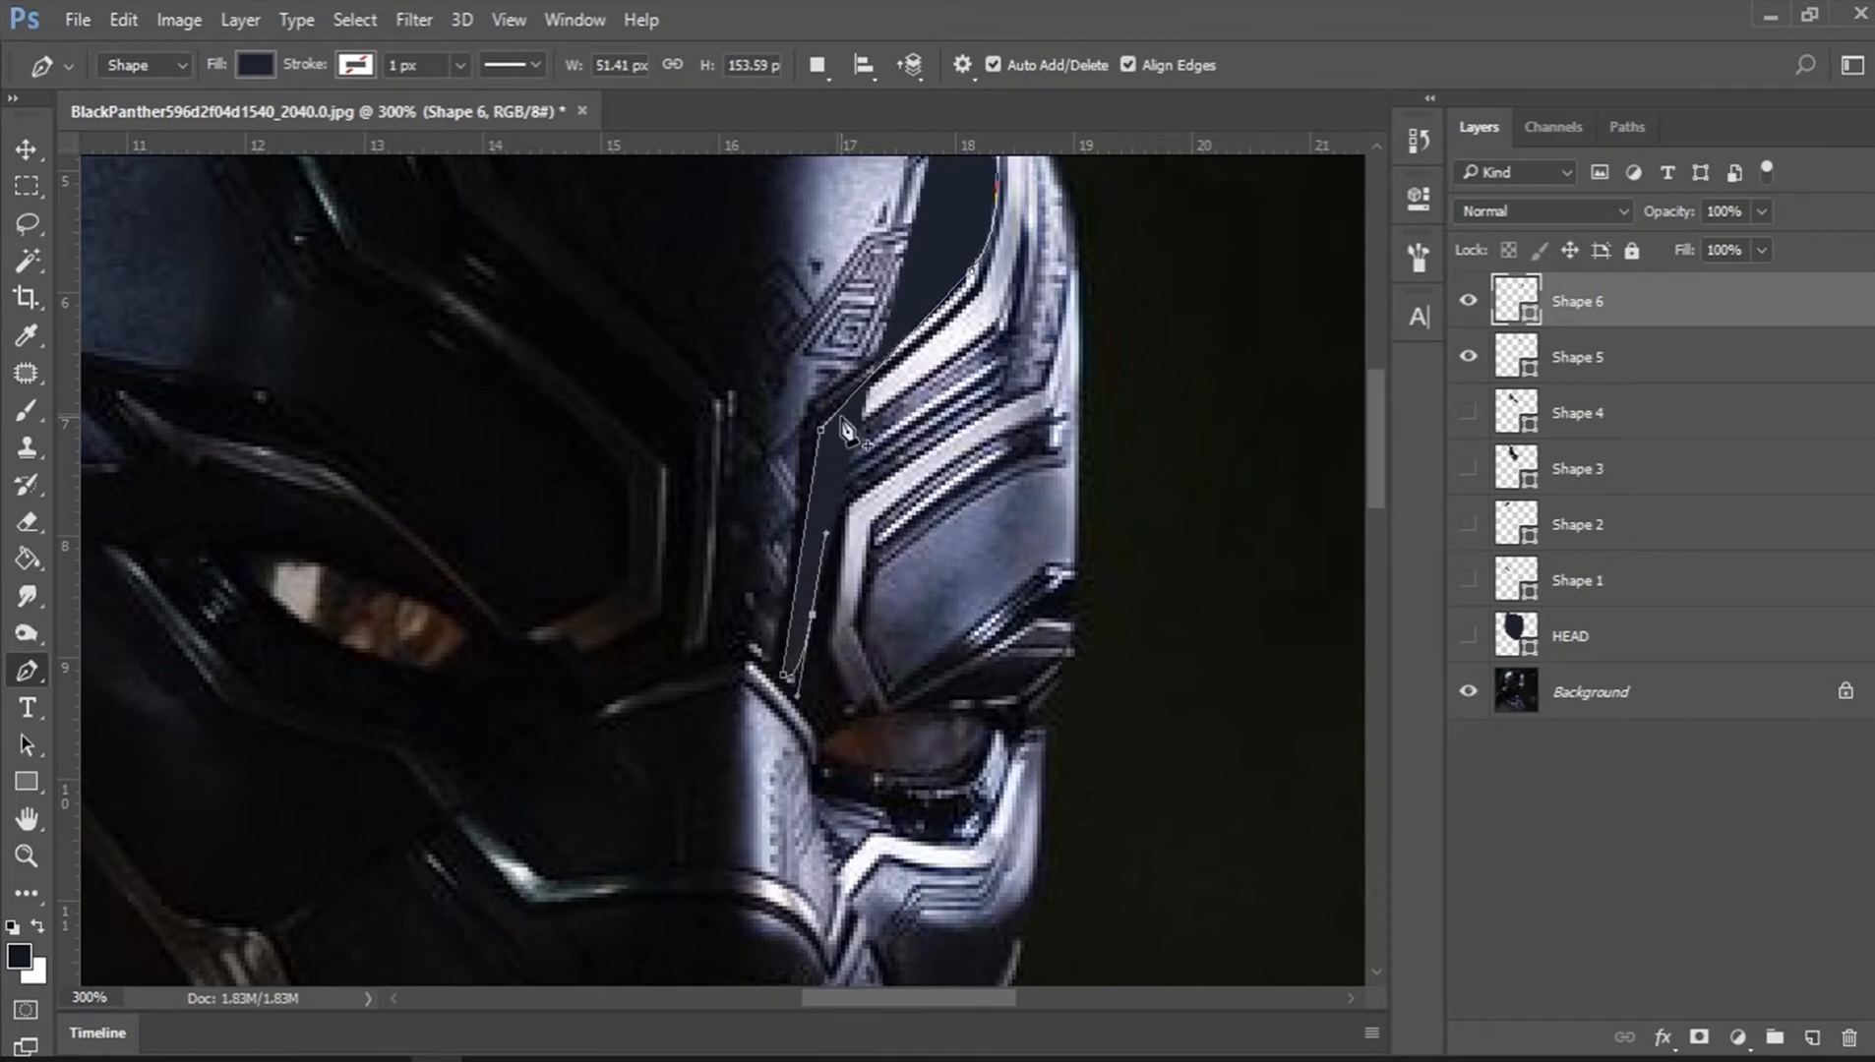
pyautogui.click(1000, 325)
pyautogui.moveTo(1112, 381); pyautogui.dragTo(1160, 605)
pyautogui.moveTo(1013, 240); pyautogui.dragTo(876, 211)
pyautogui.press('Return')
# Step: Start a new Pen shape on the second bright band above the far eye, tracing its upper edge from the mask's rim to its lower end
pyautogui.moveTo(1122, 585); pyautogui.dragTo(1170, 226)
pyautogui.click(1170, 226)
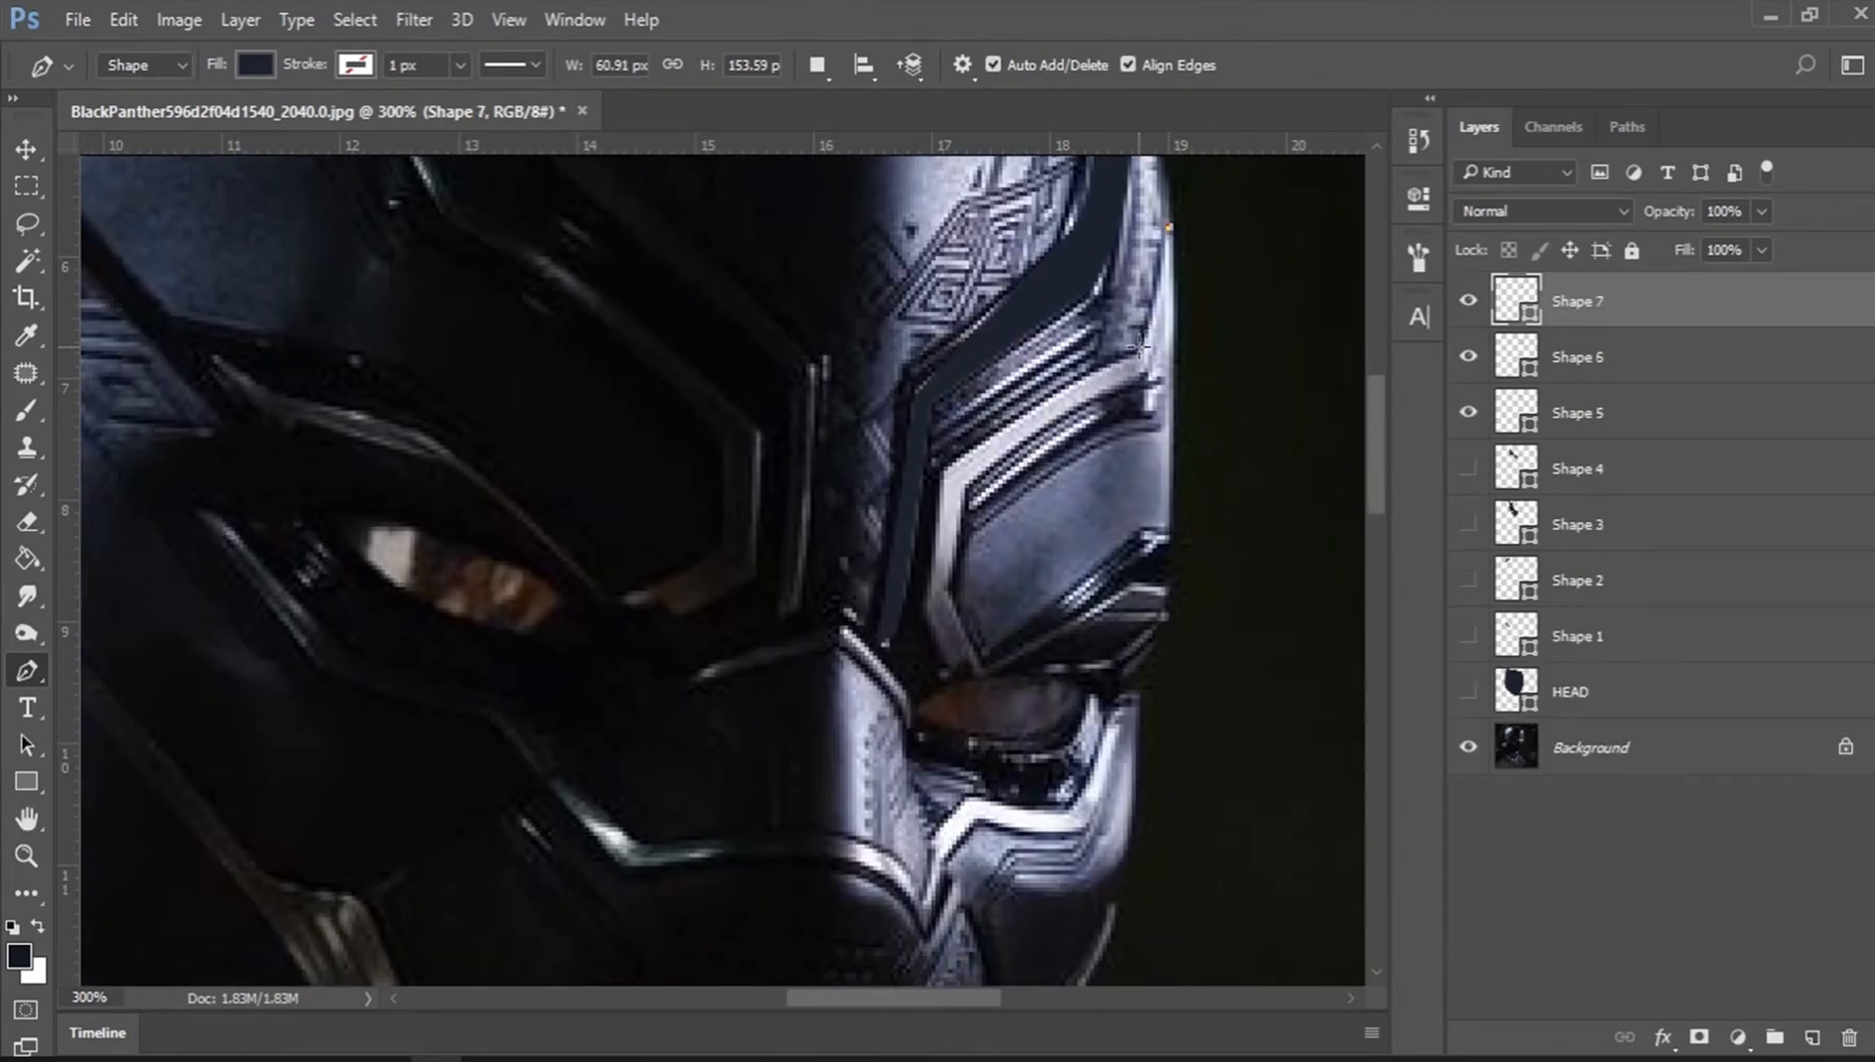
pyautogui.click(1142, 350)
pyautogui.click(948, 471)
pyautogui.click(927, 605)
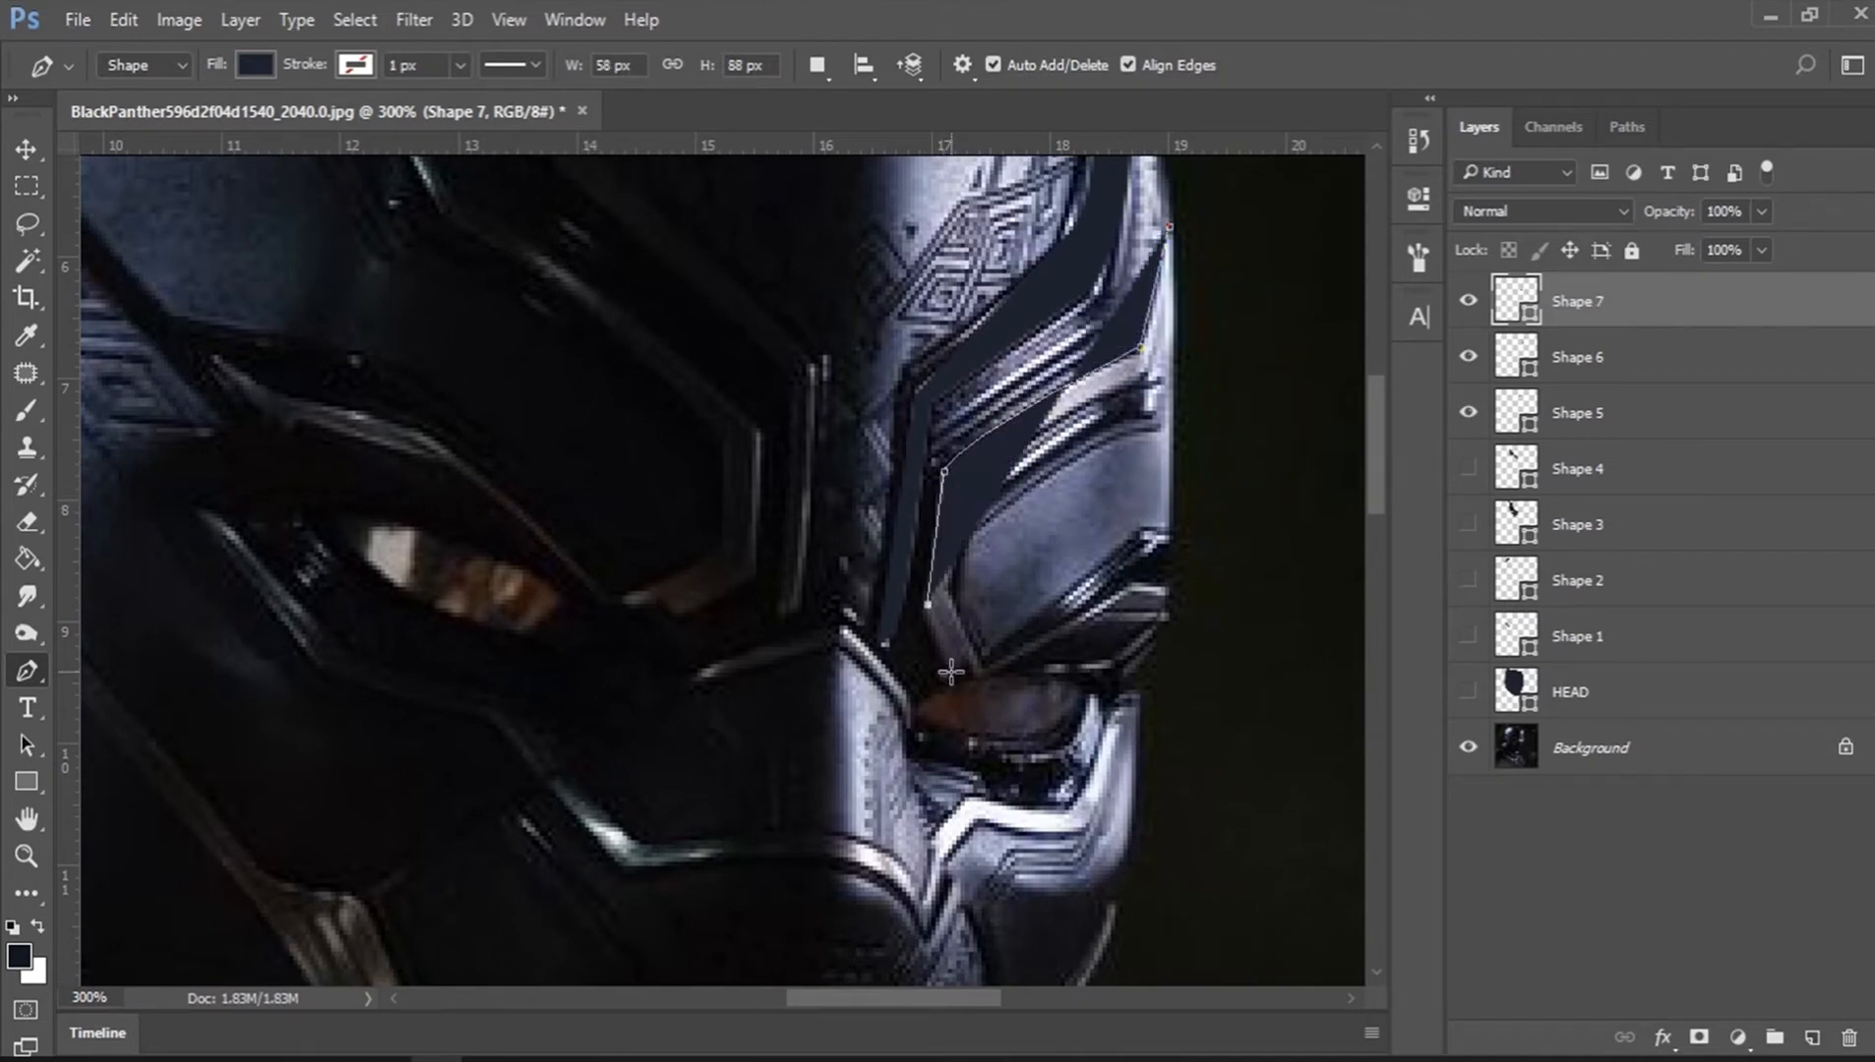
pyautogui.click(953, 674)
pyautogui.click(982, 665)
# Step: Lower the Shape 7 layer's opacity to 61% and trace the band's inner edge back to close the shape at the mask's rim
pyautogui.moveTo(1675, 212); pyautogui.dragTo(1621, 211)
pyautogui.click(948, 592)
pyautogui.click(966, 494)
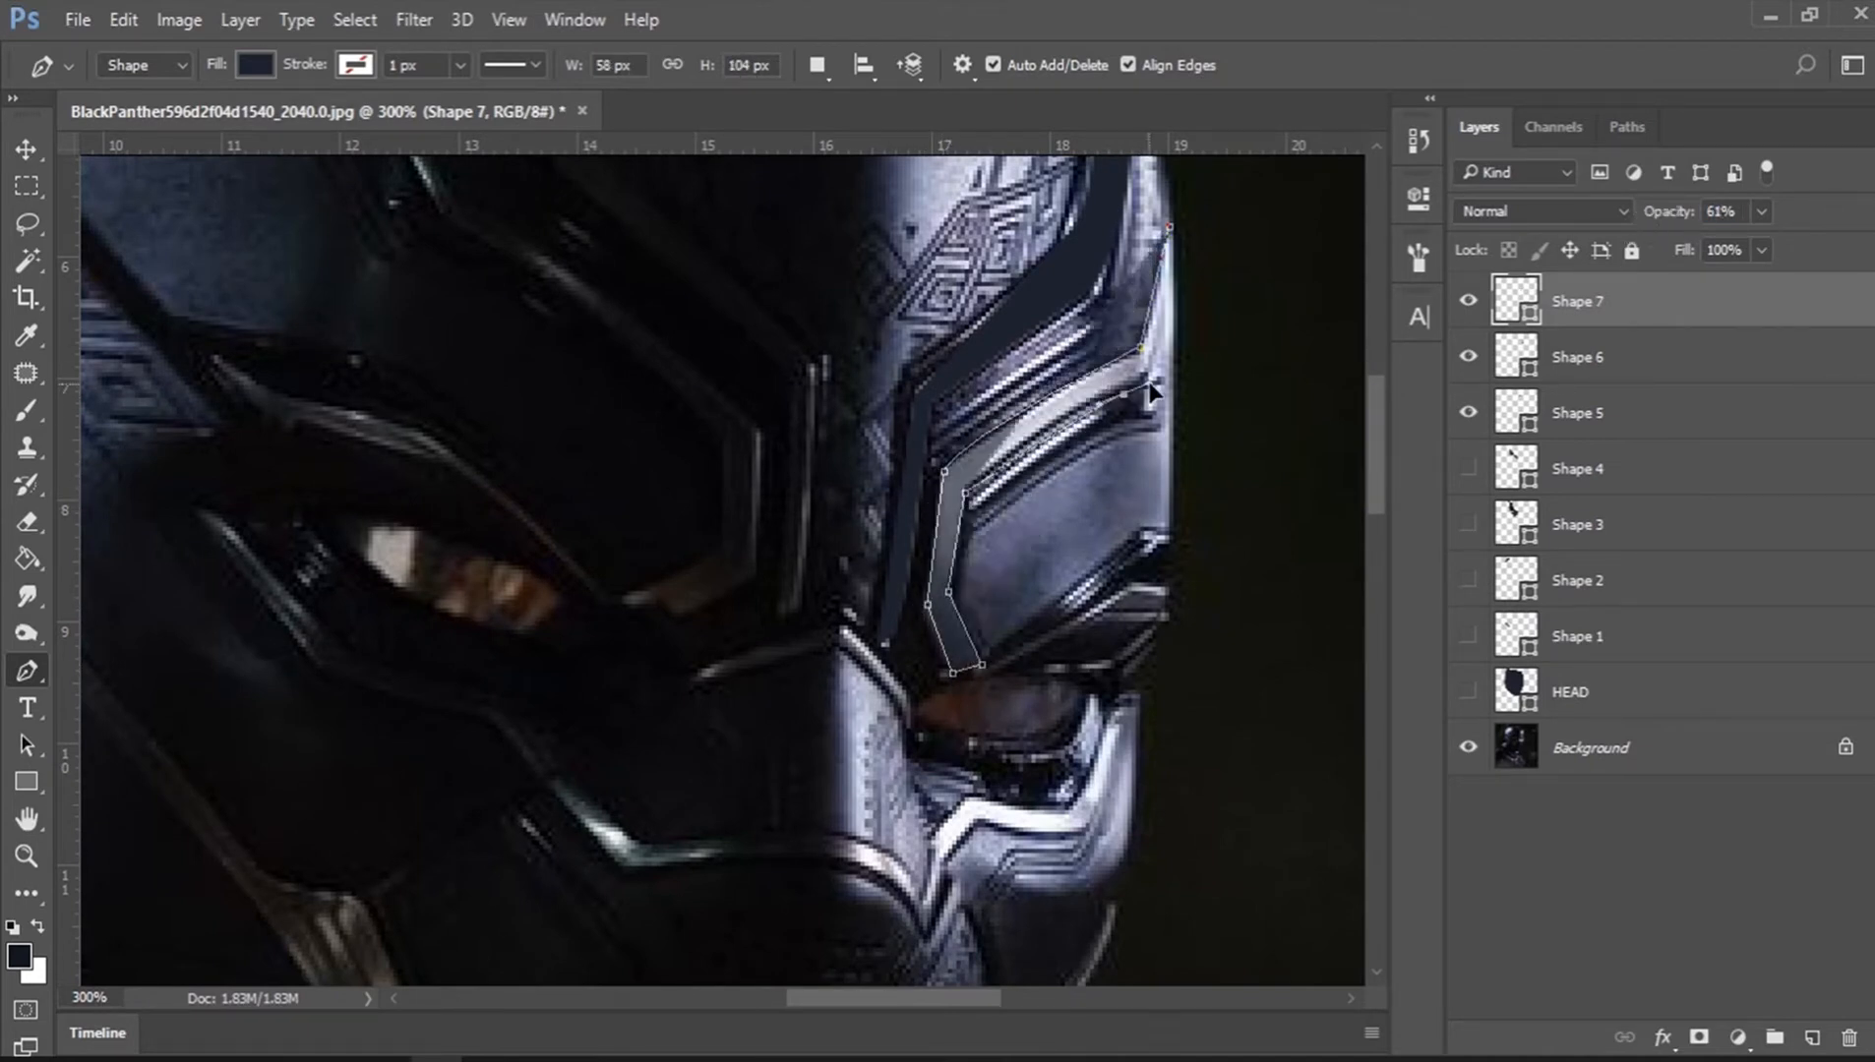
pyautogui.click(1124, 394)
pyautogui.moveTo(1169, 226); pyautogui.dragTo(1178, 199)
pyautogui.press('Return')
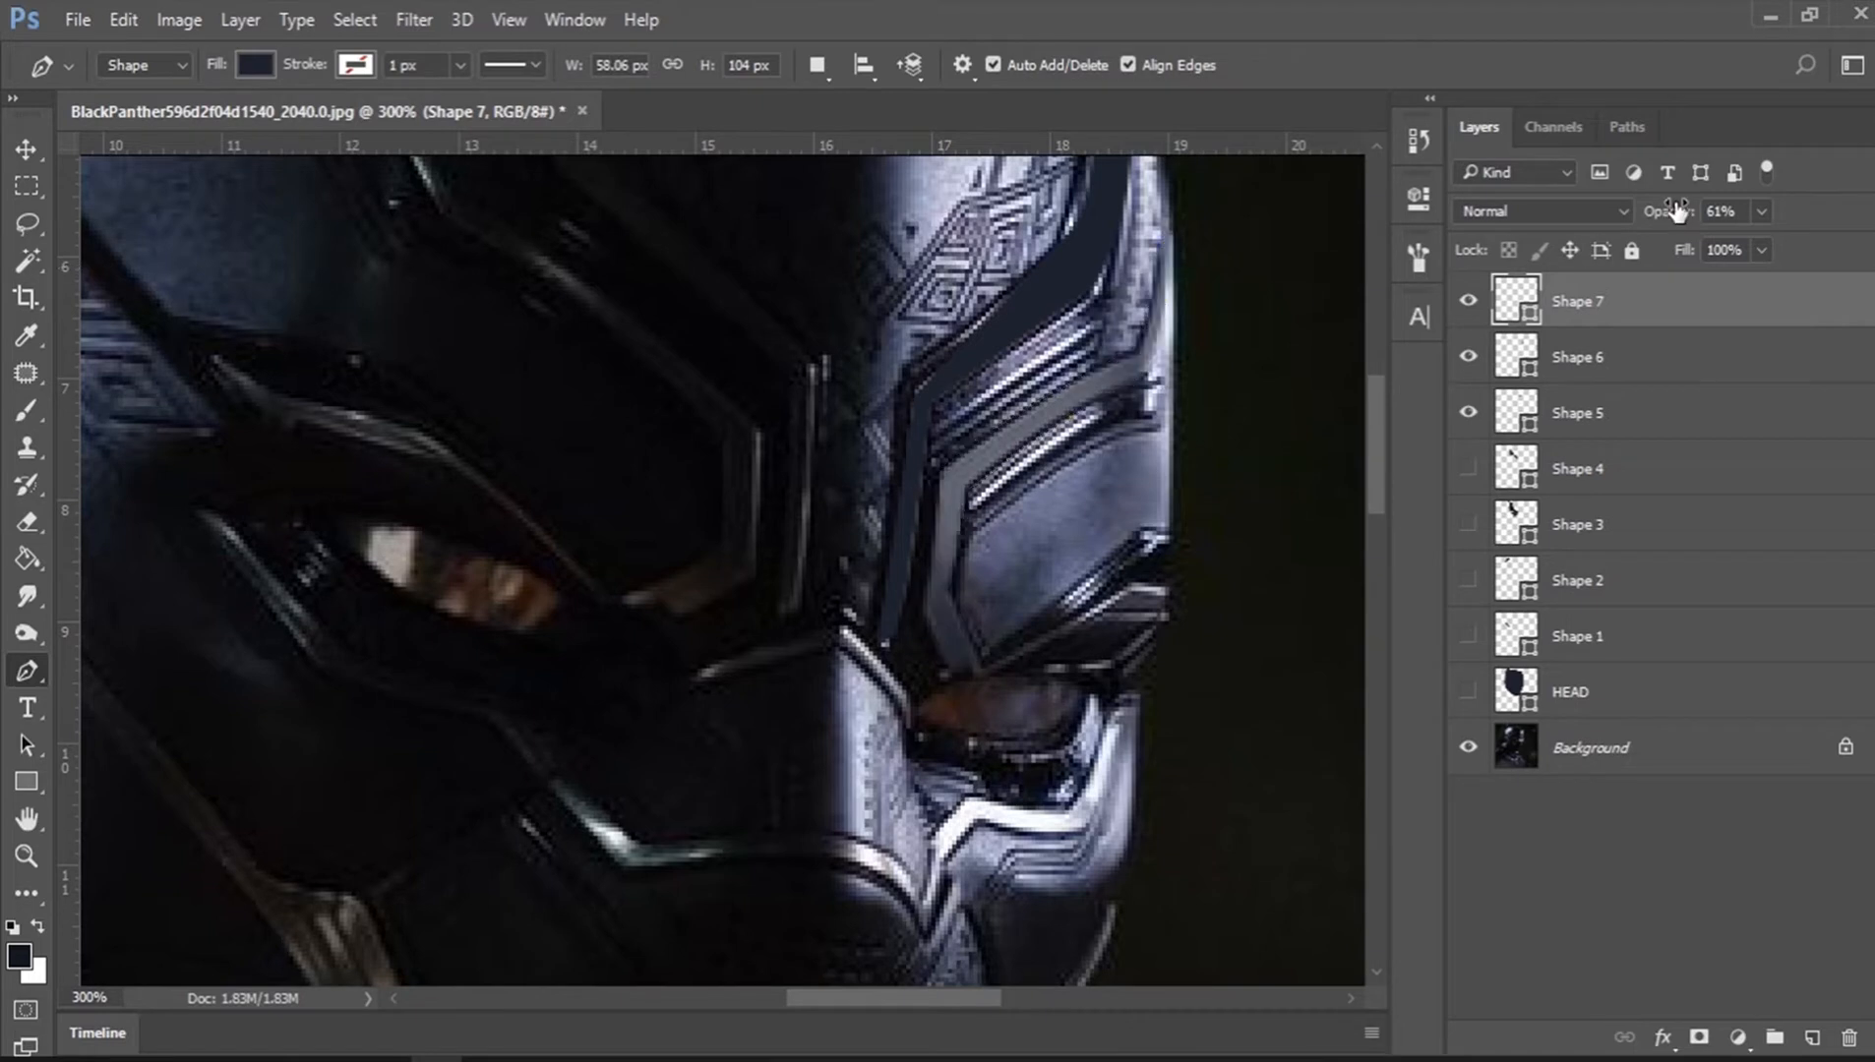
# Step: Set the Shape 7 layer's opacity to 100% and change its fill colour to white (ffffff)
pyautogui.moveTo(1679, 211); pyautogui.dragTo(1809, 213)
pyautogui.click(1635, 365)
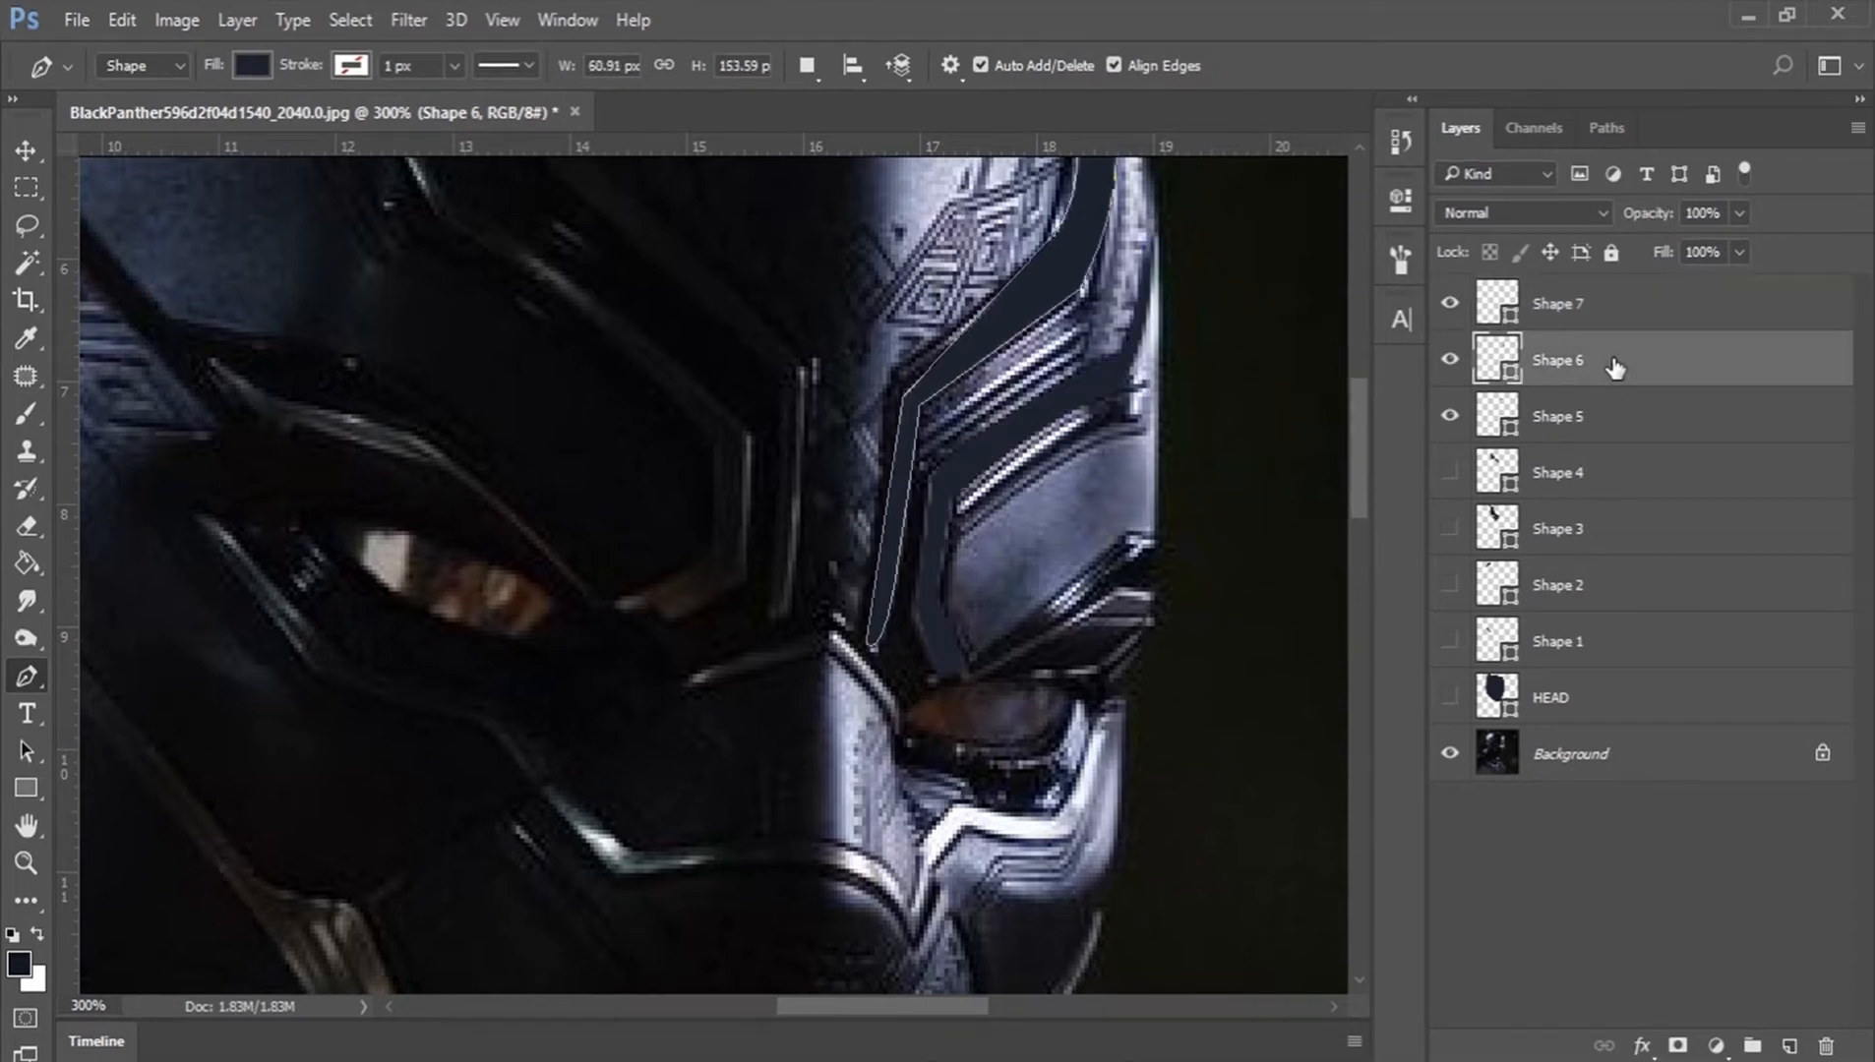
pyautogui.press('z')
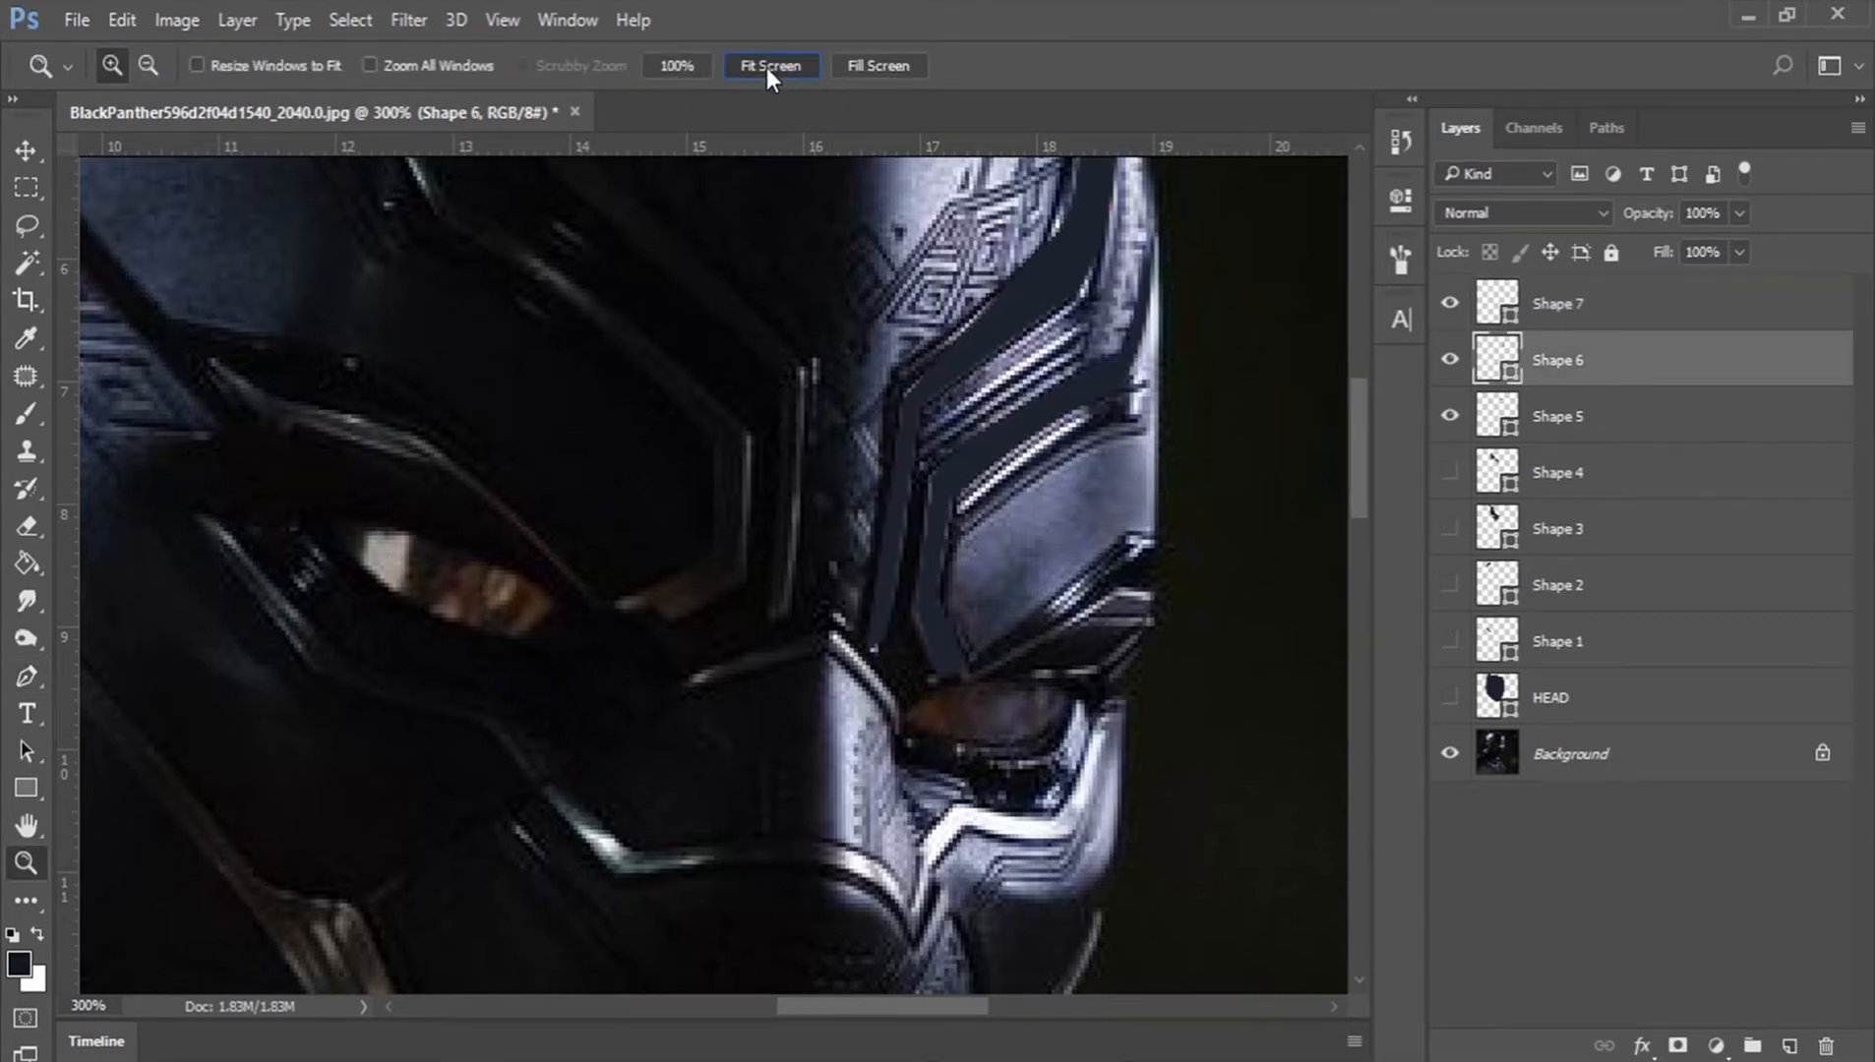
pyautogui.click(770, 65)
pyautogui.moveTo(377, 137); pyautogui.dragTo(996, 624)
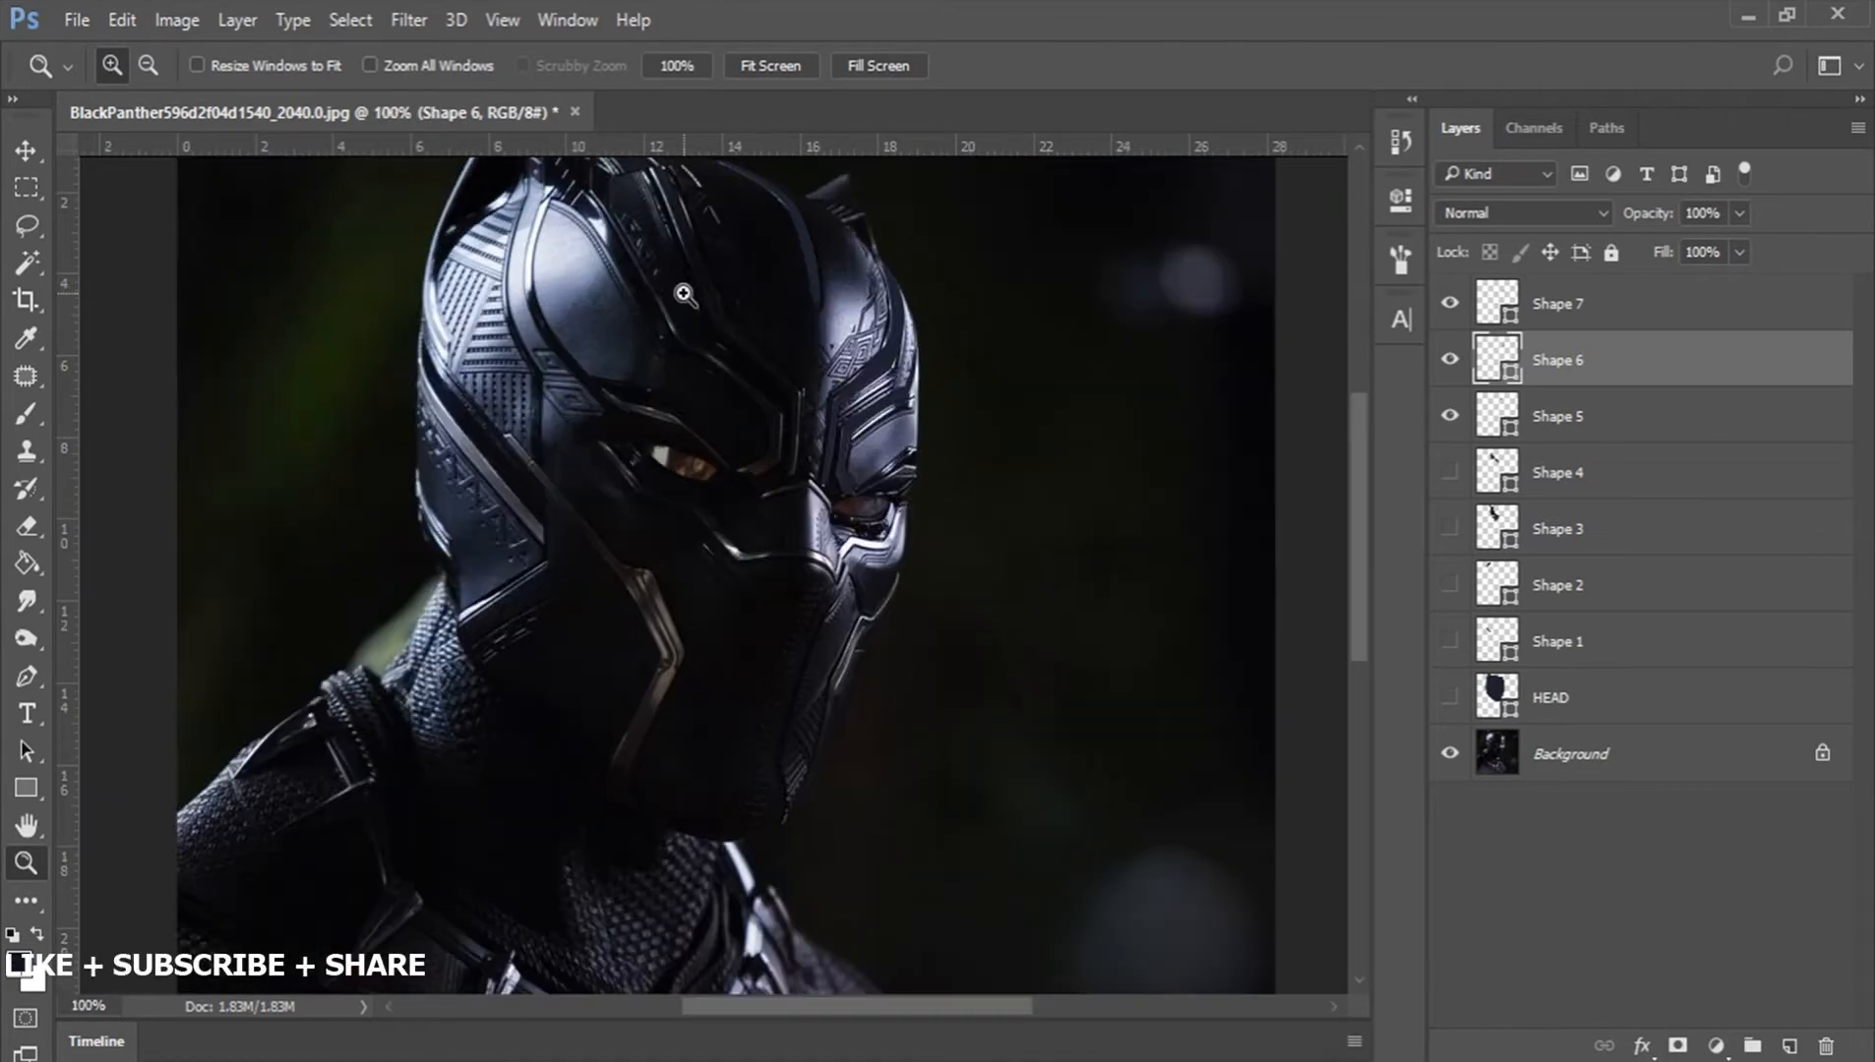
pyautogui.click(847, 335)
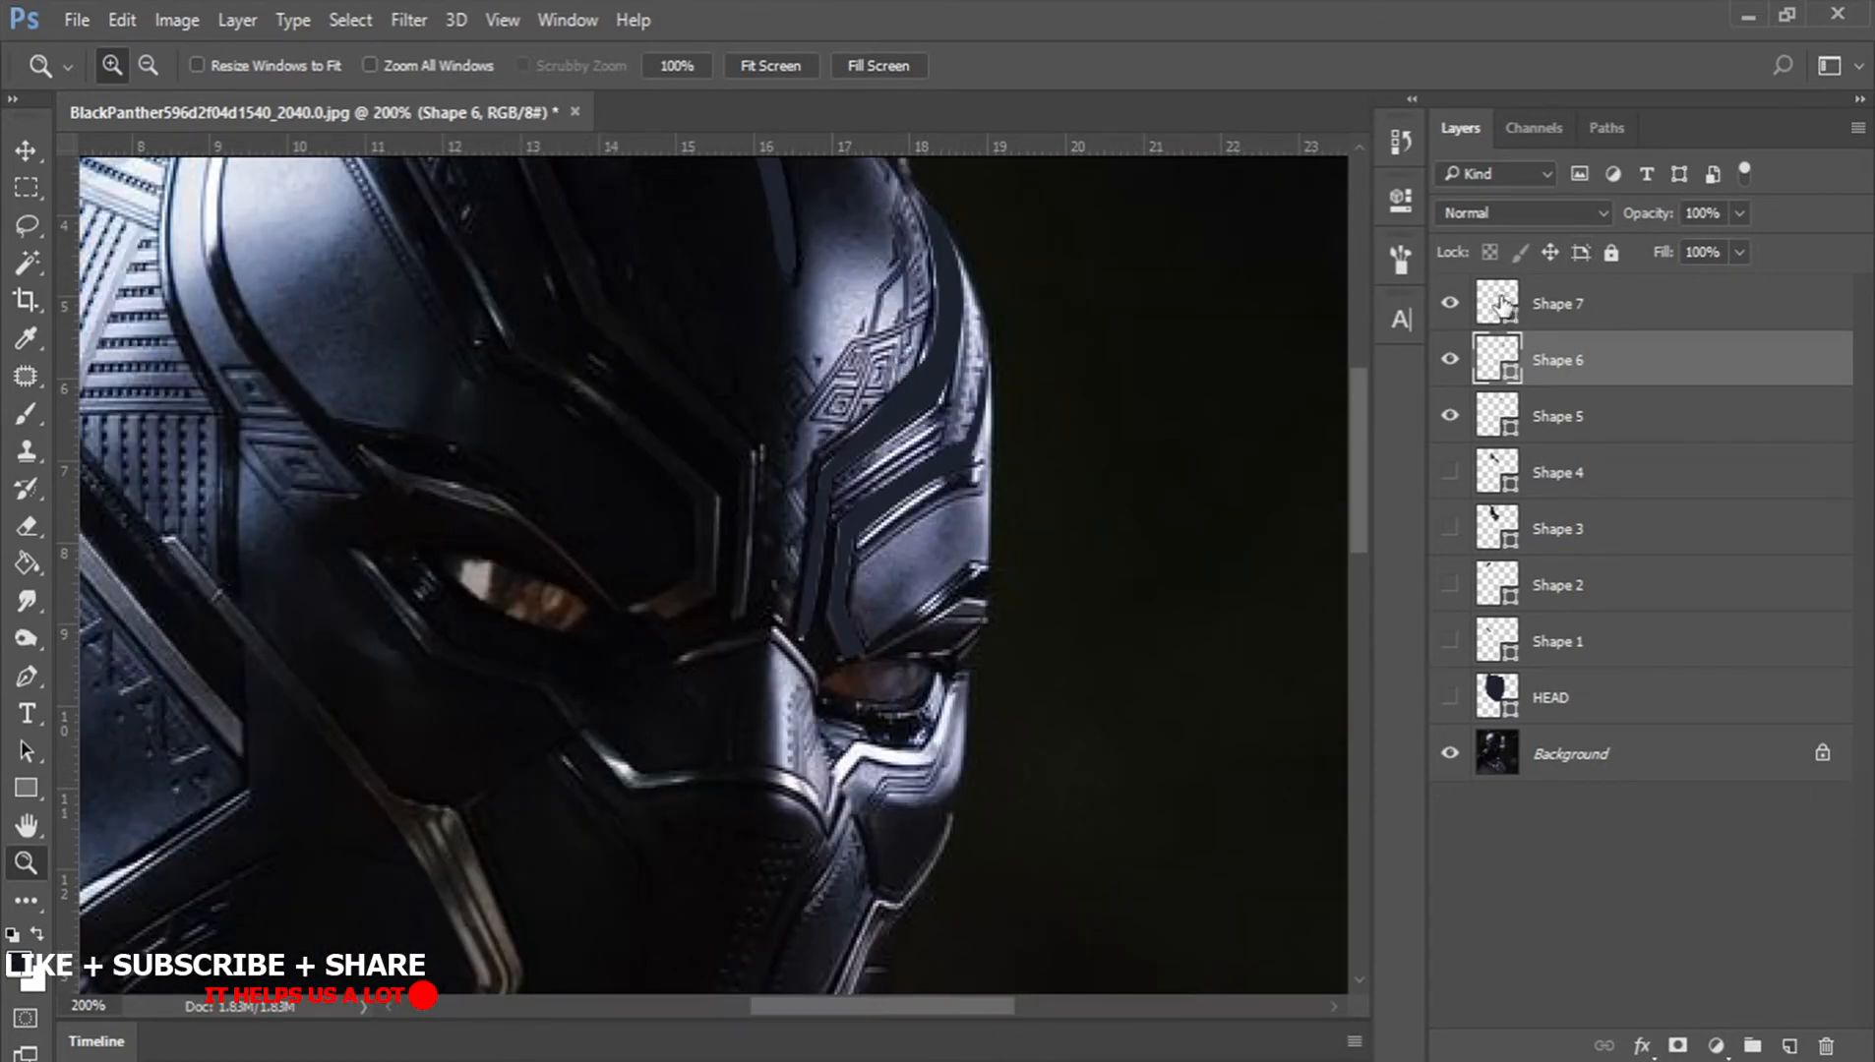
pyautogui.doubleClick(1503, 305)
pyautogui.click(1193, 163)
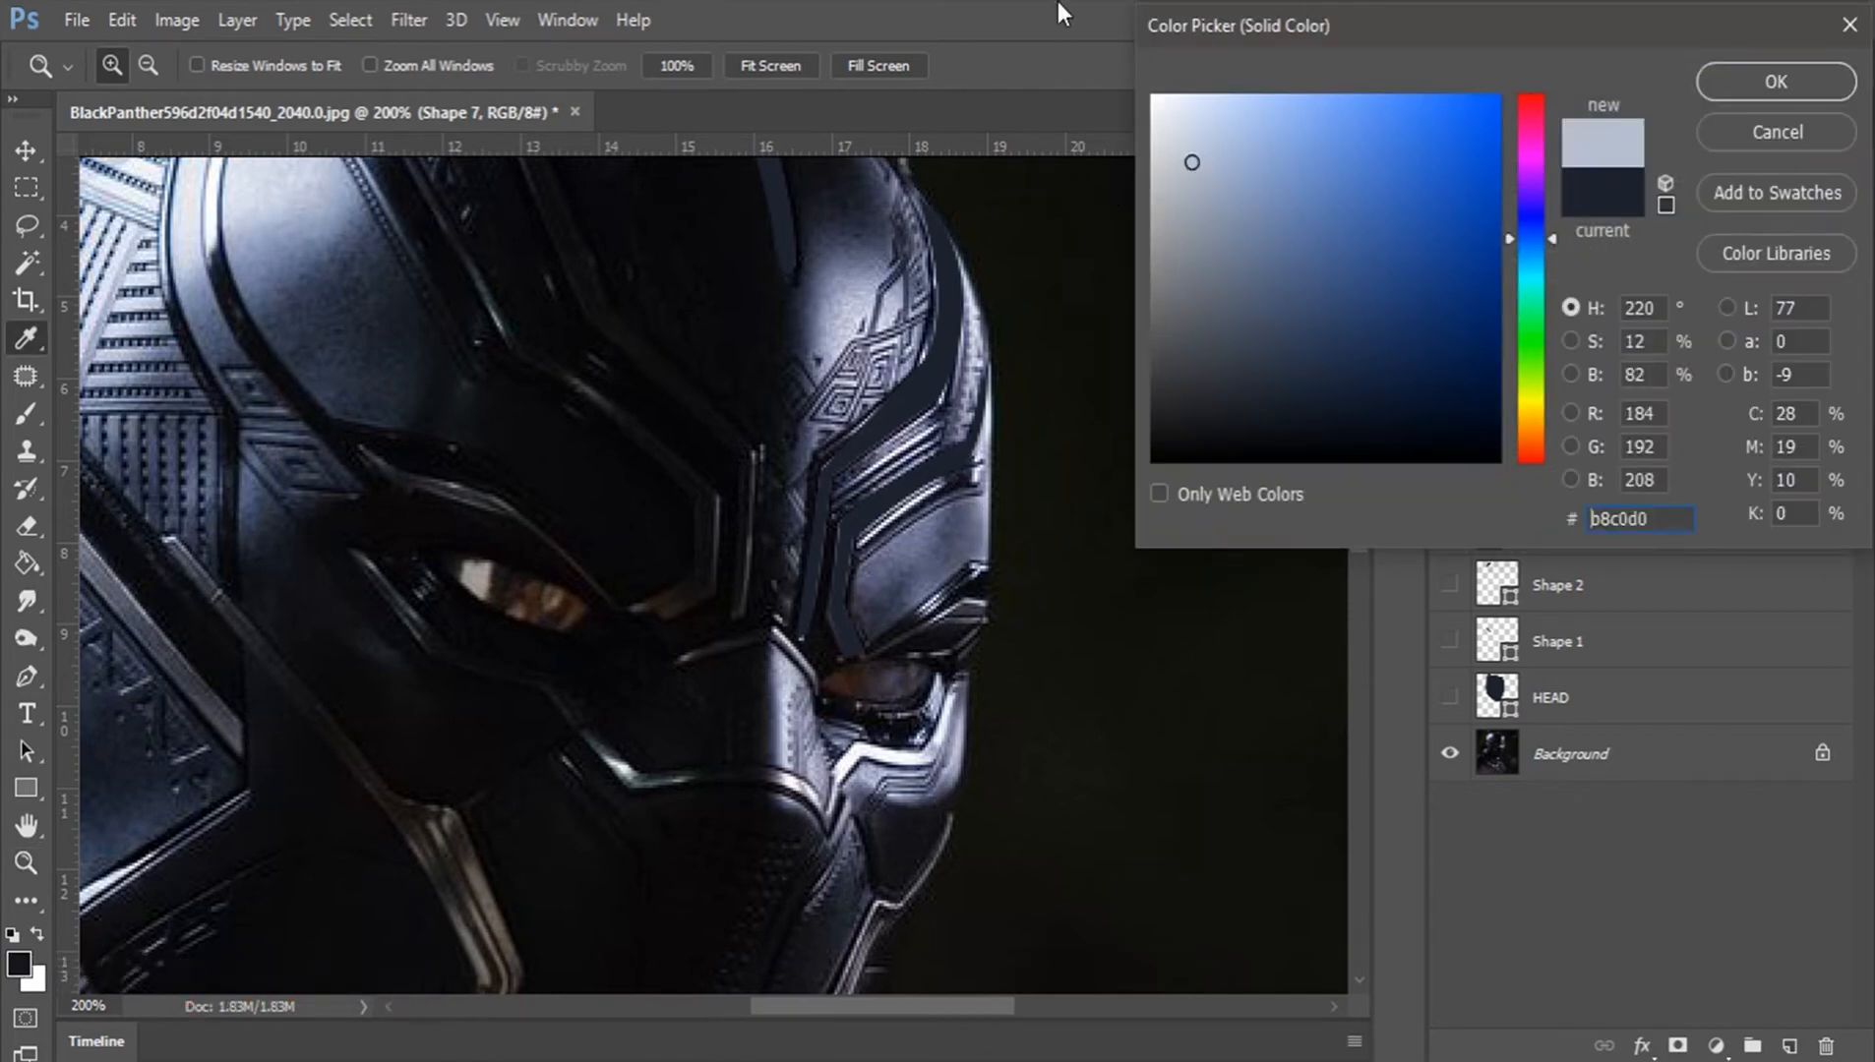
pyautogui.click(1159, 110)
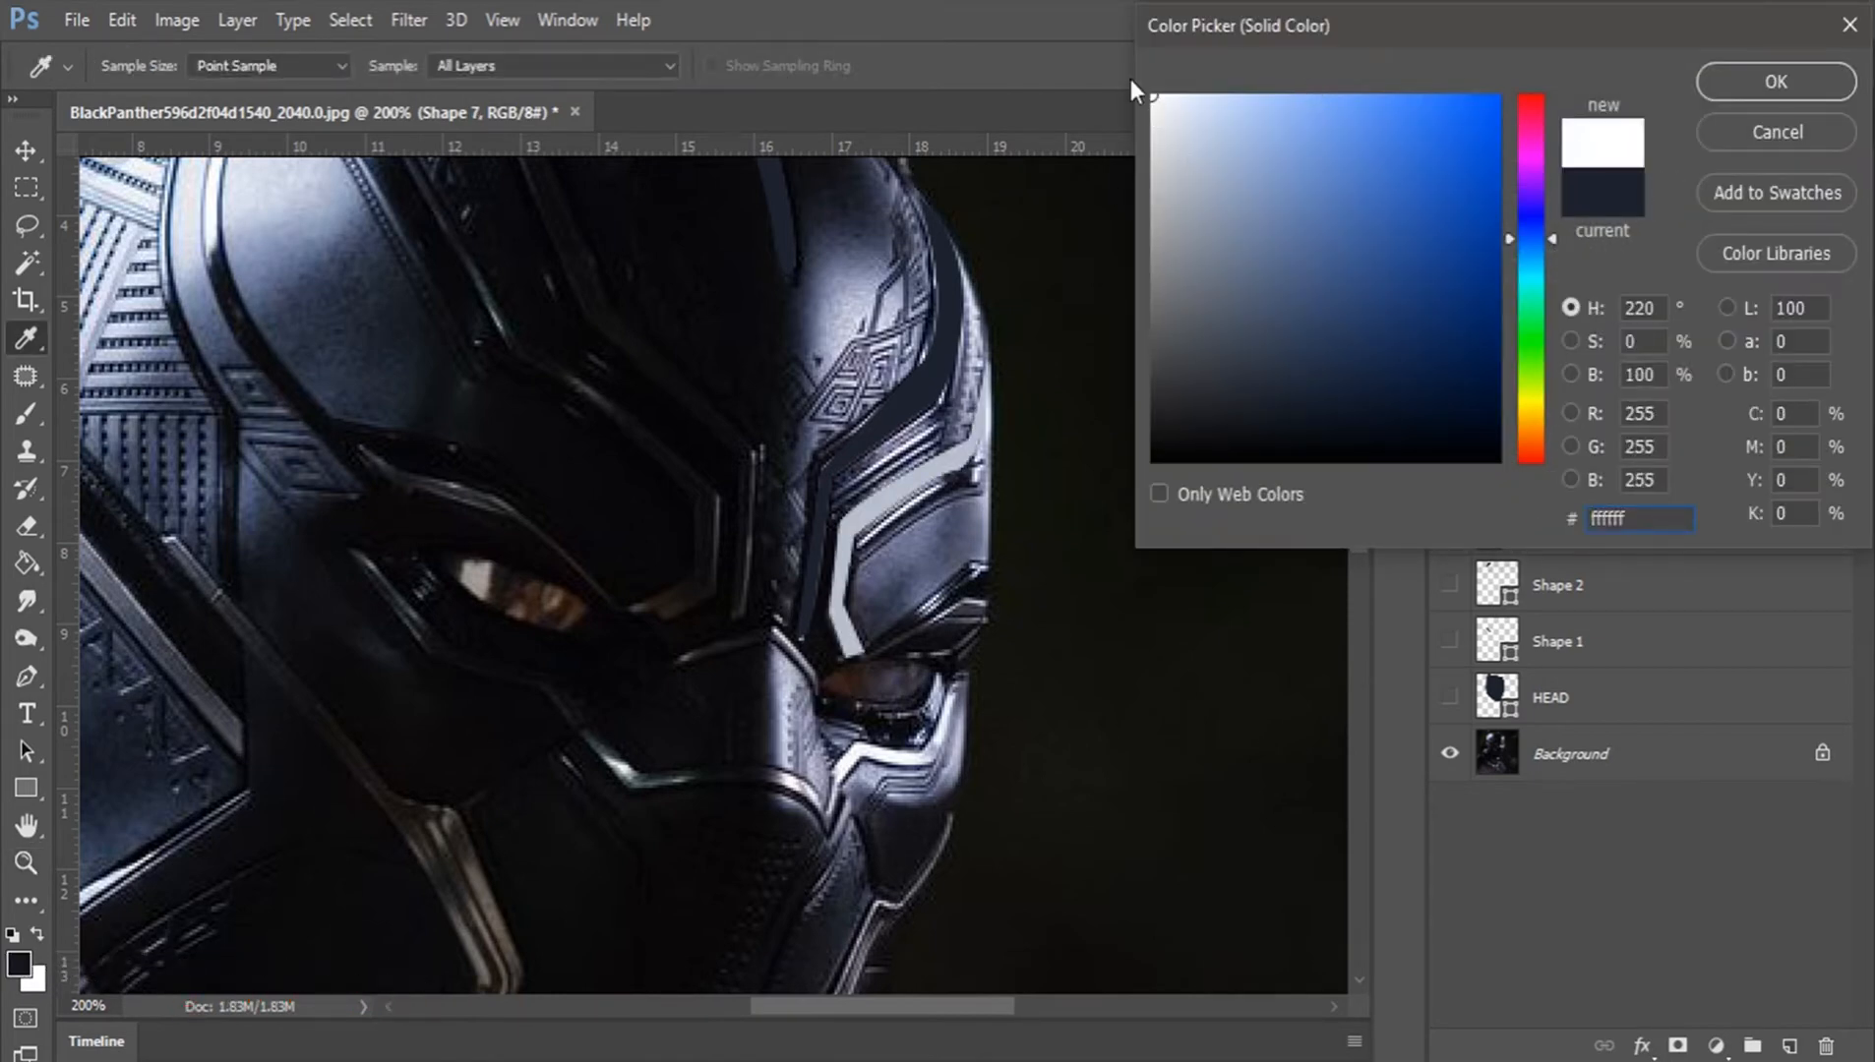
pyautogui.click(1751, 84)
# Step: Change the Shape 6 layer's fill colour to white (ffffff)
pyautogui.doubleClick(1502, 360)
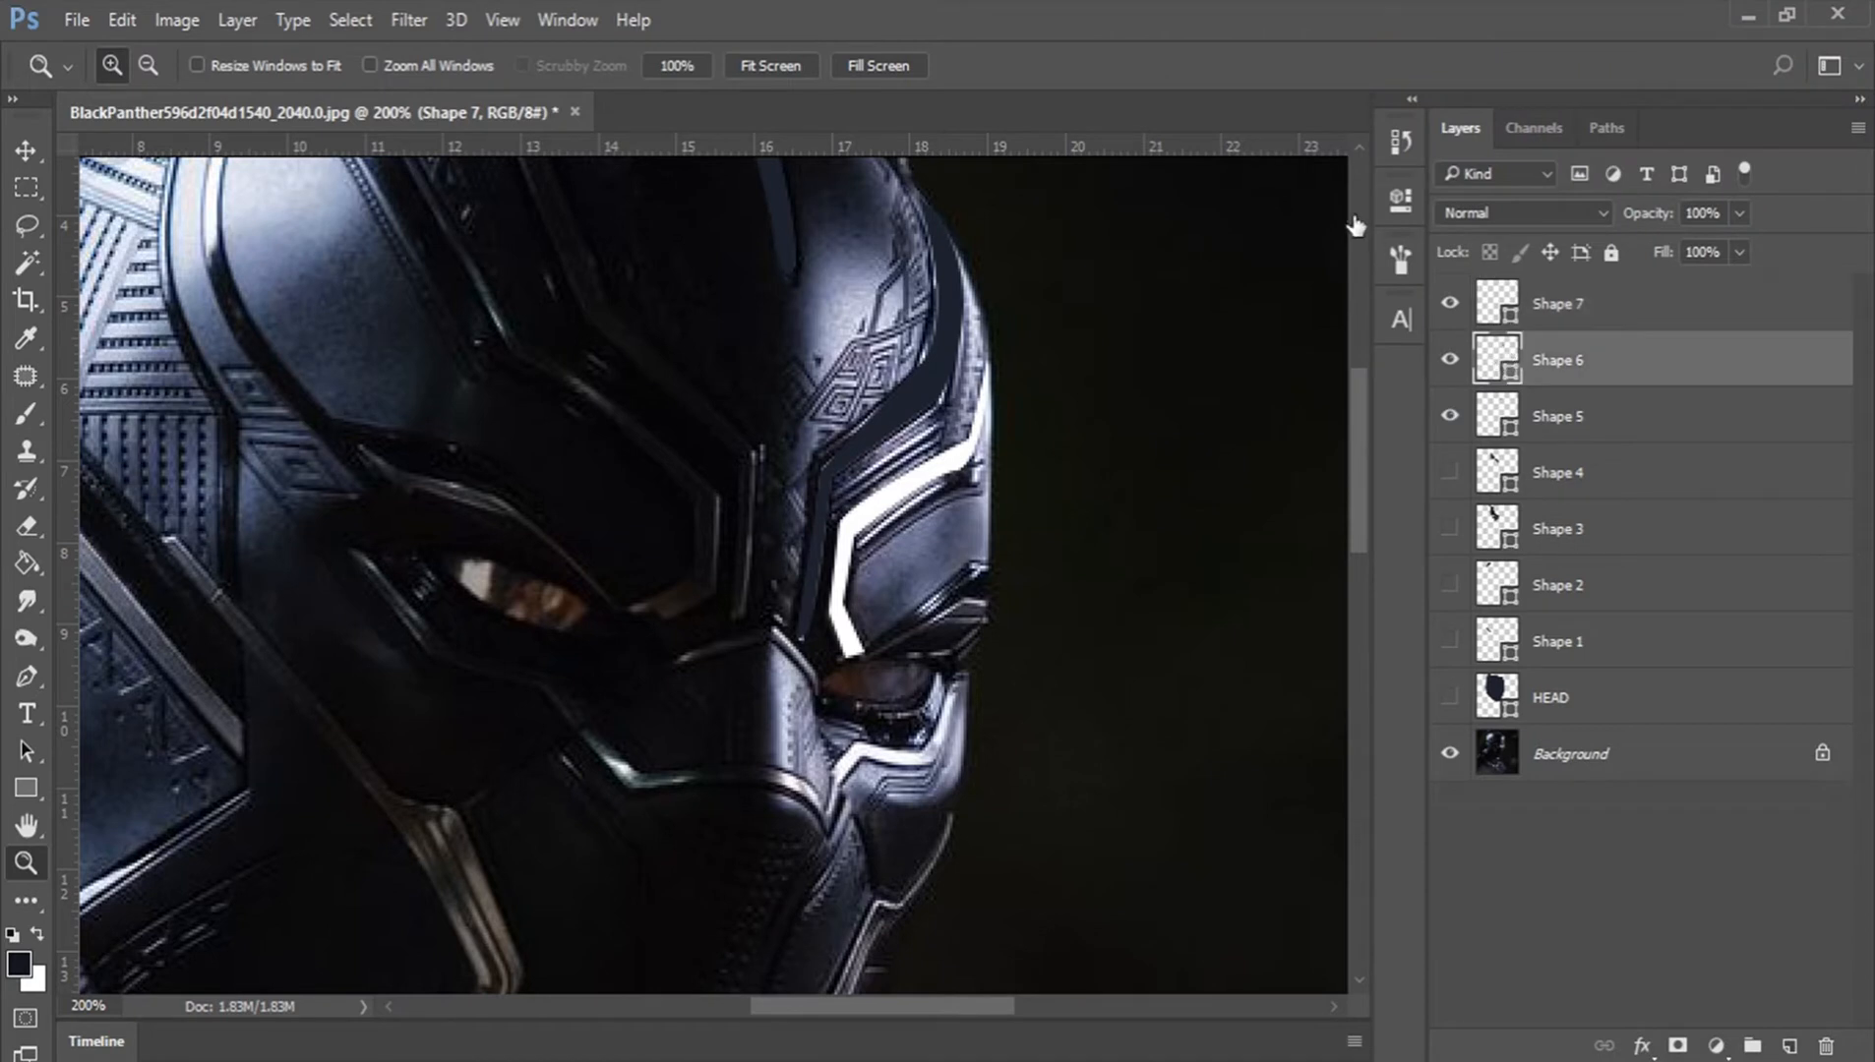
pyautogui.moveTo(1179, 119); pyautogui.dragTo(1126, 58)
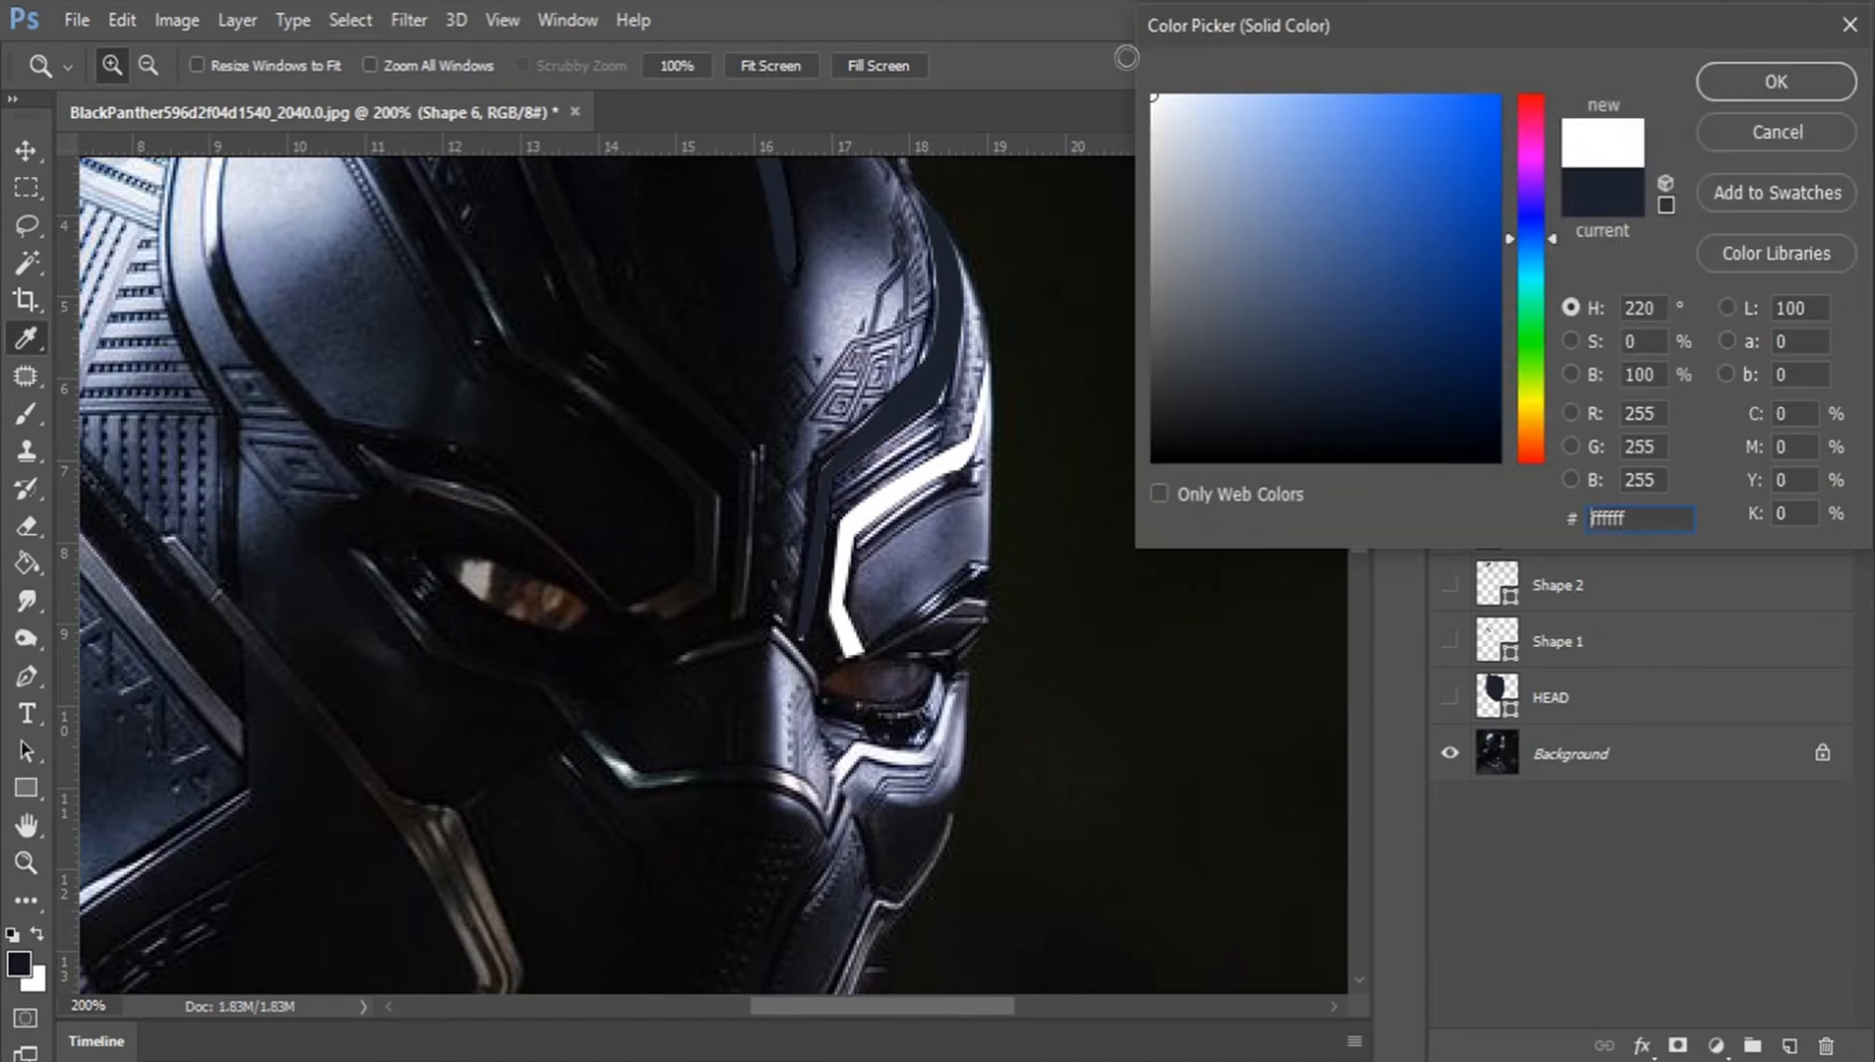
pyautogui.press('Return')
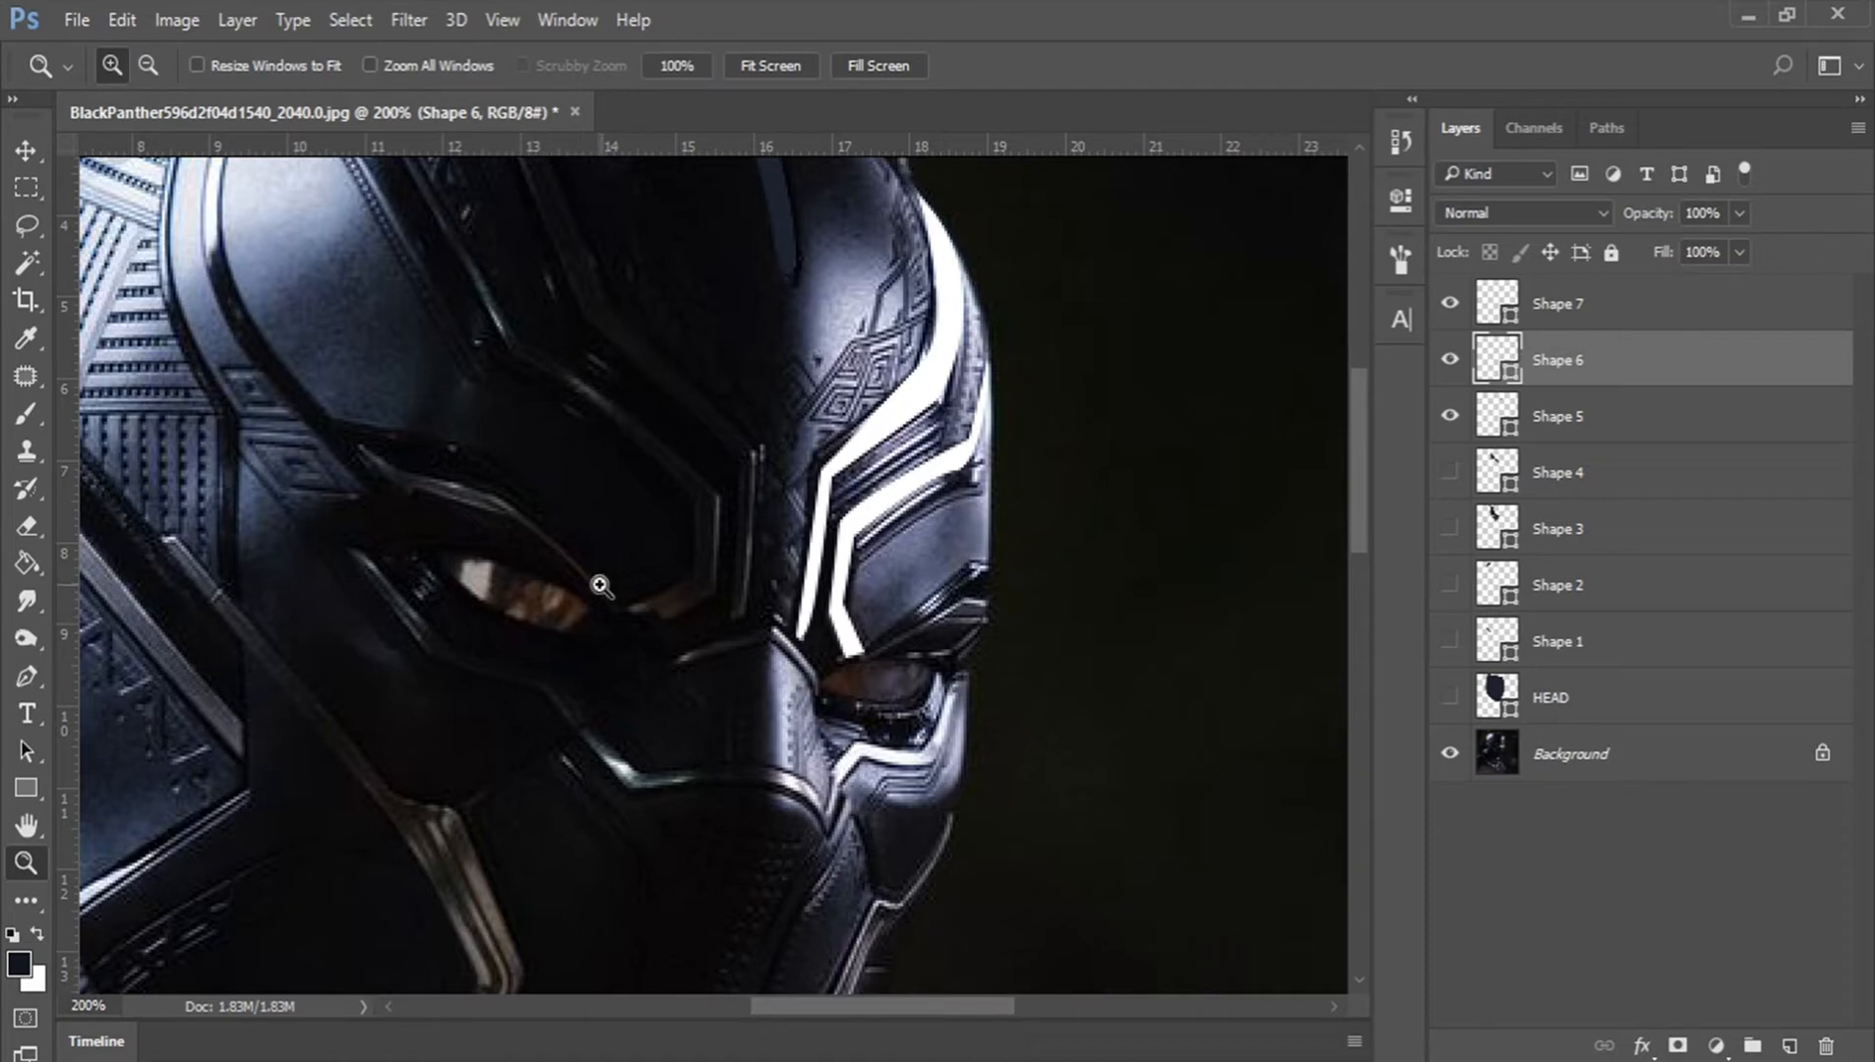
# Step: Toggle layer visibility to review the traced shapes over the photo, and leave HEAD and Shape 1 to Shape 5 hidden
pyautogui.moveTo(587, 598); pyautogui.dragTo(894, 607)
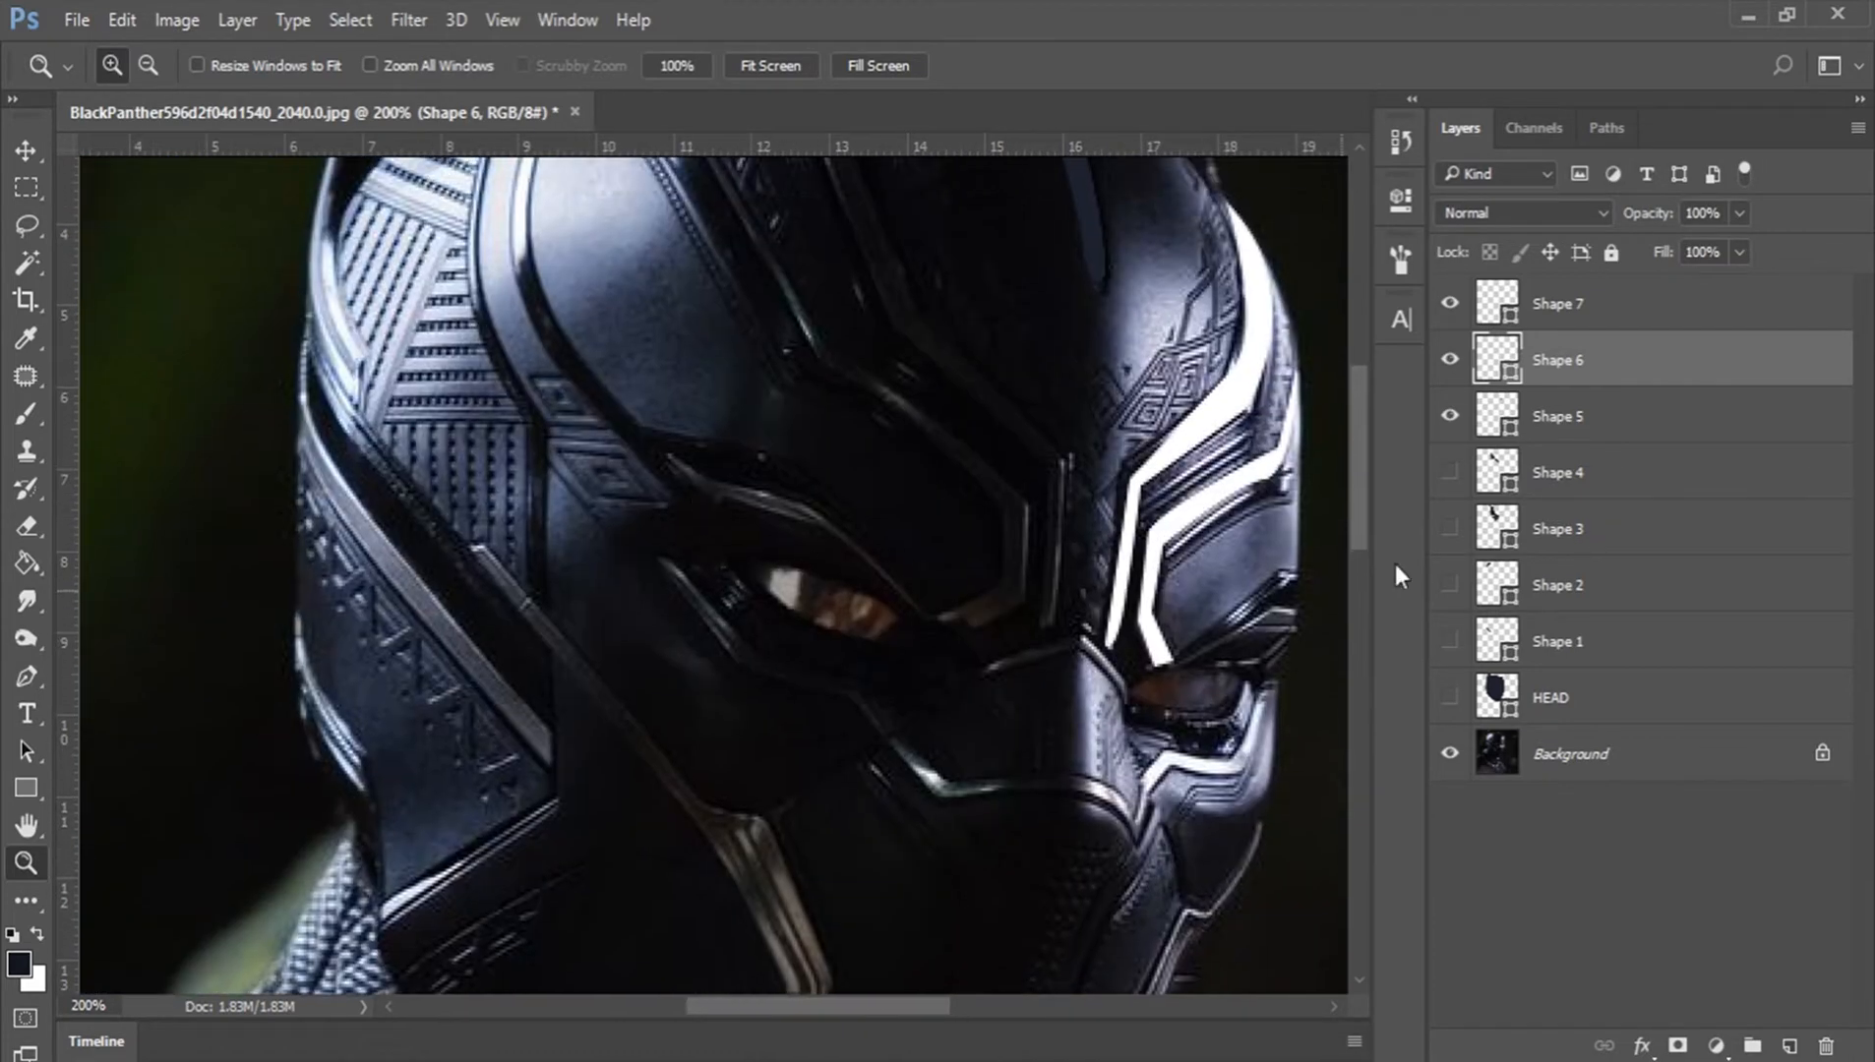
pyautogui.click(1457, 425)
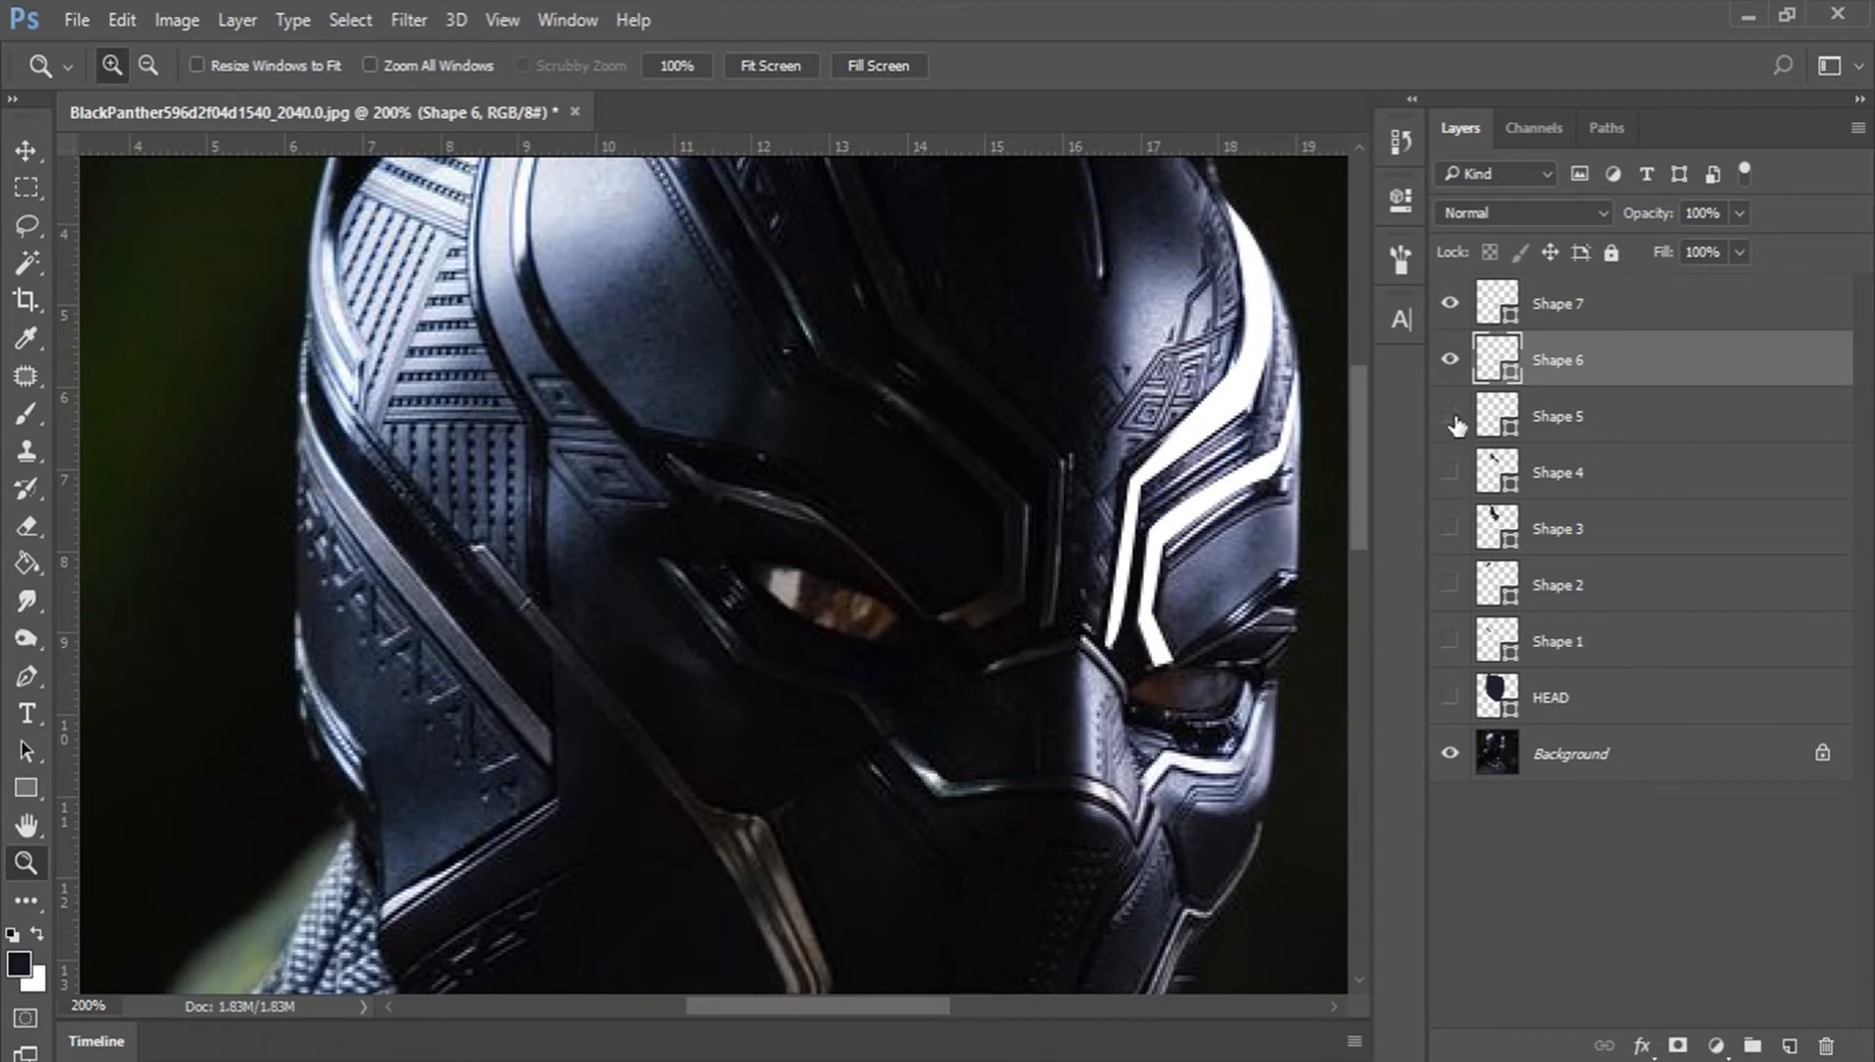
pyautogui.click(1451, 472)
pyautogui.click(1451, 472)
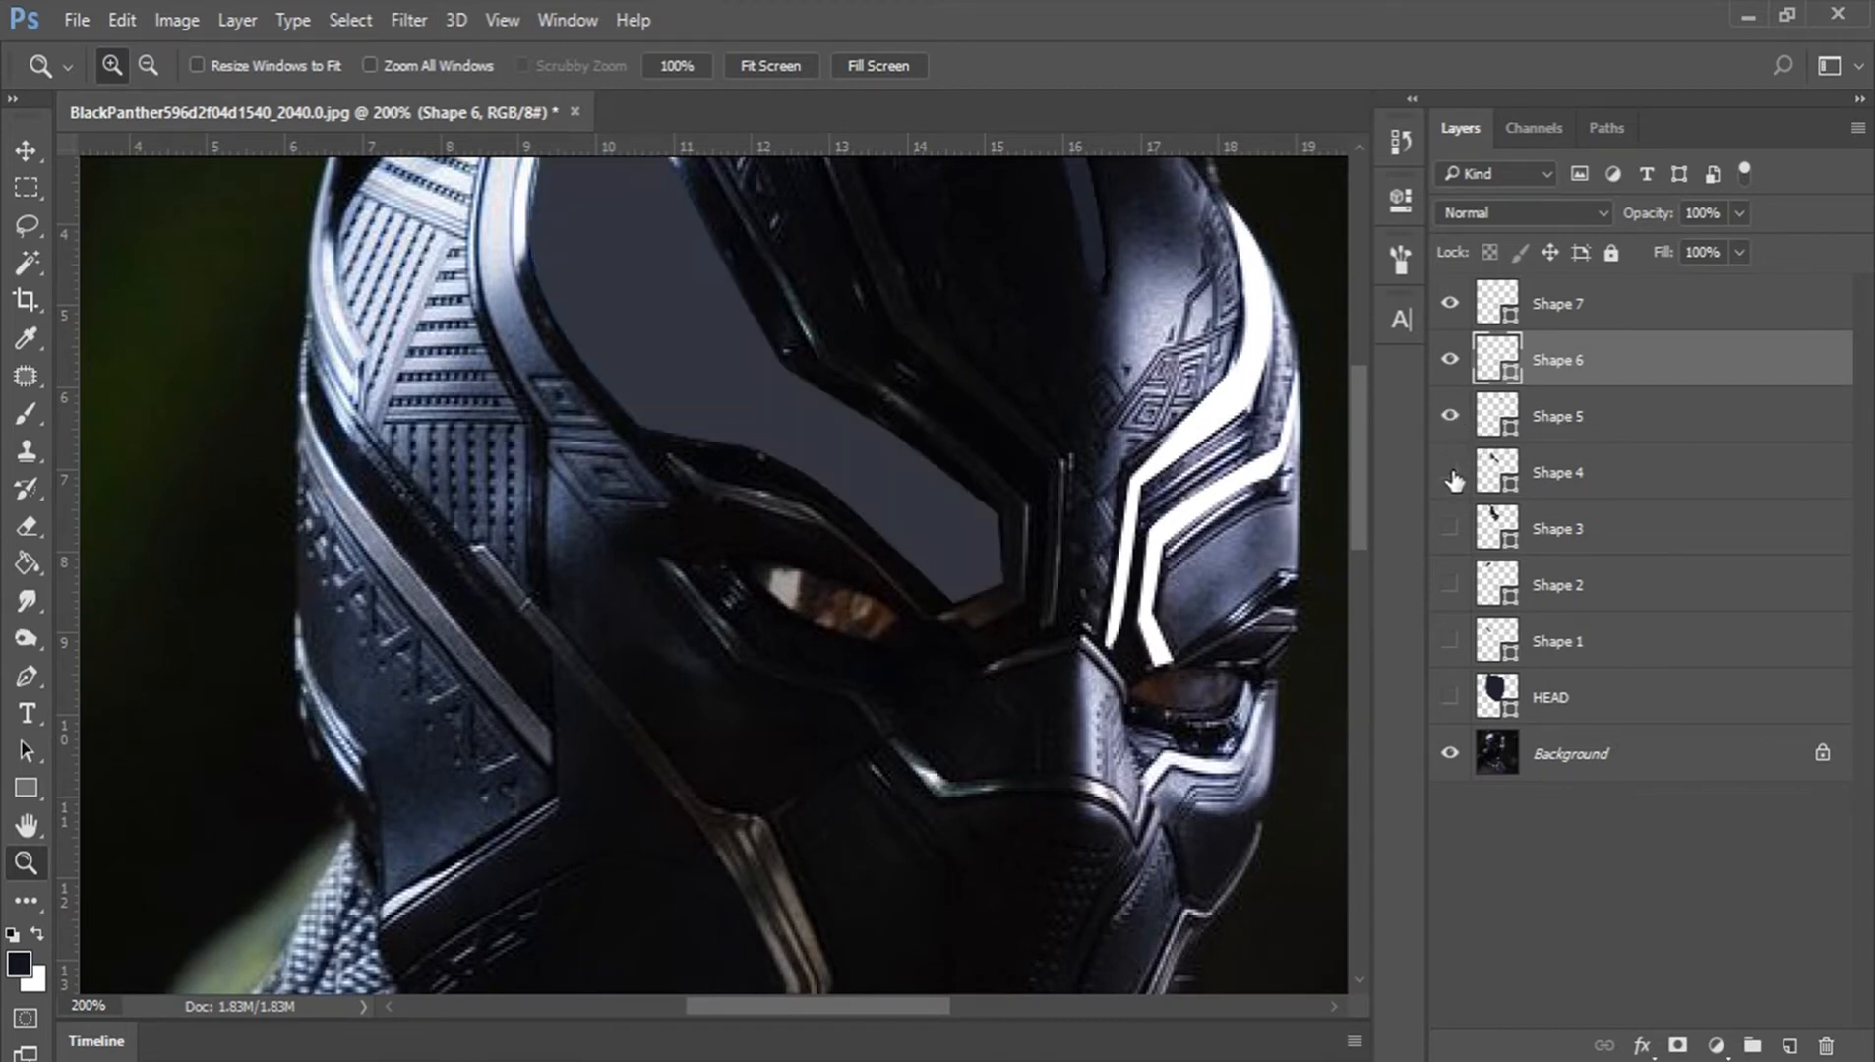
pyautogui.click(1450, 528)
pyautogui.click(1451, 528)
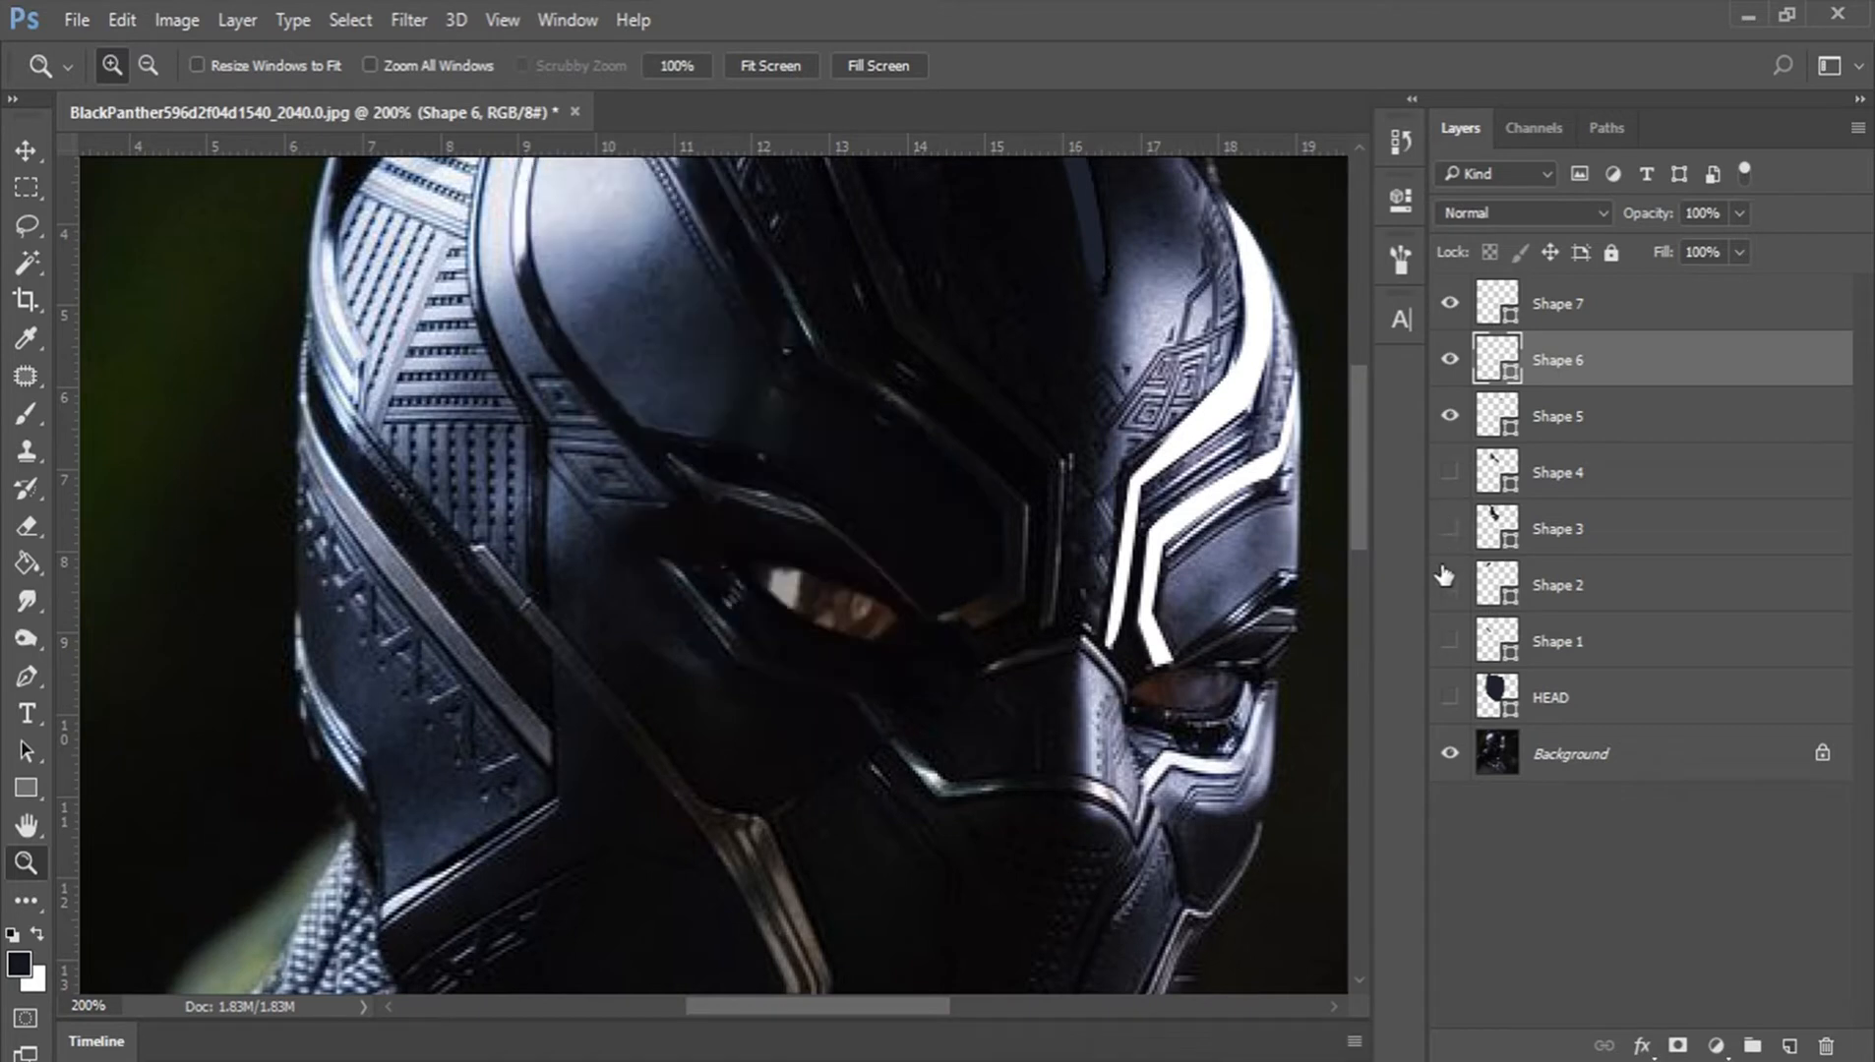
pyautogui.click(1448, 586)
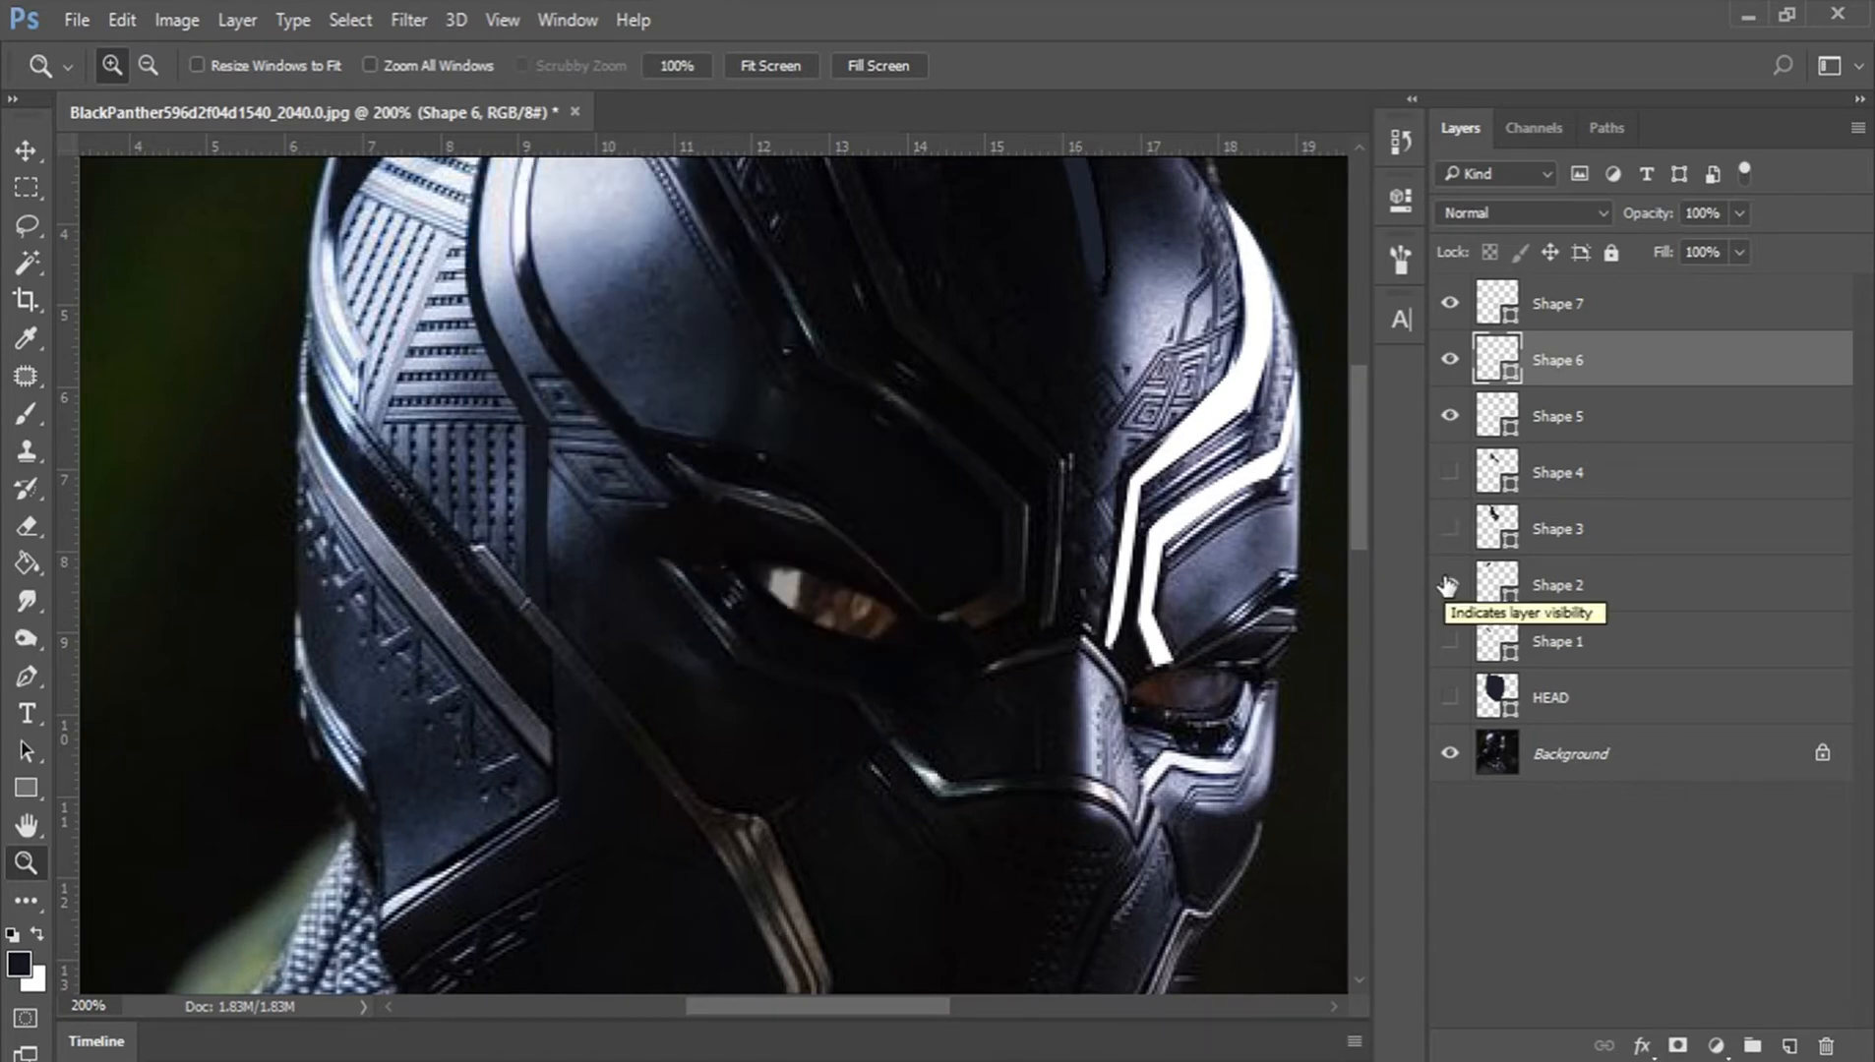
pyautogui.moveTo(1450, 696); pyautogui.dragTo(1452, 480)
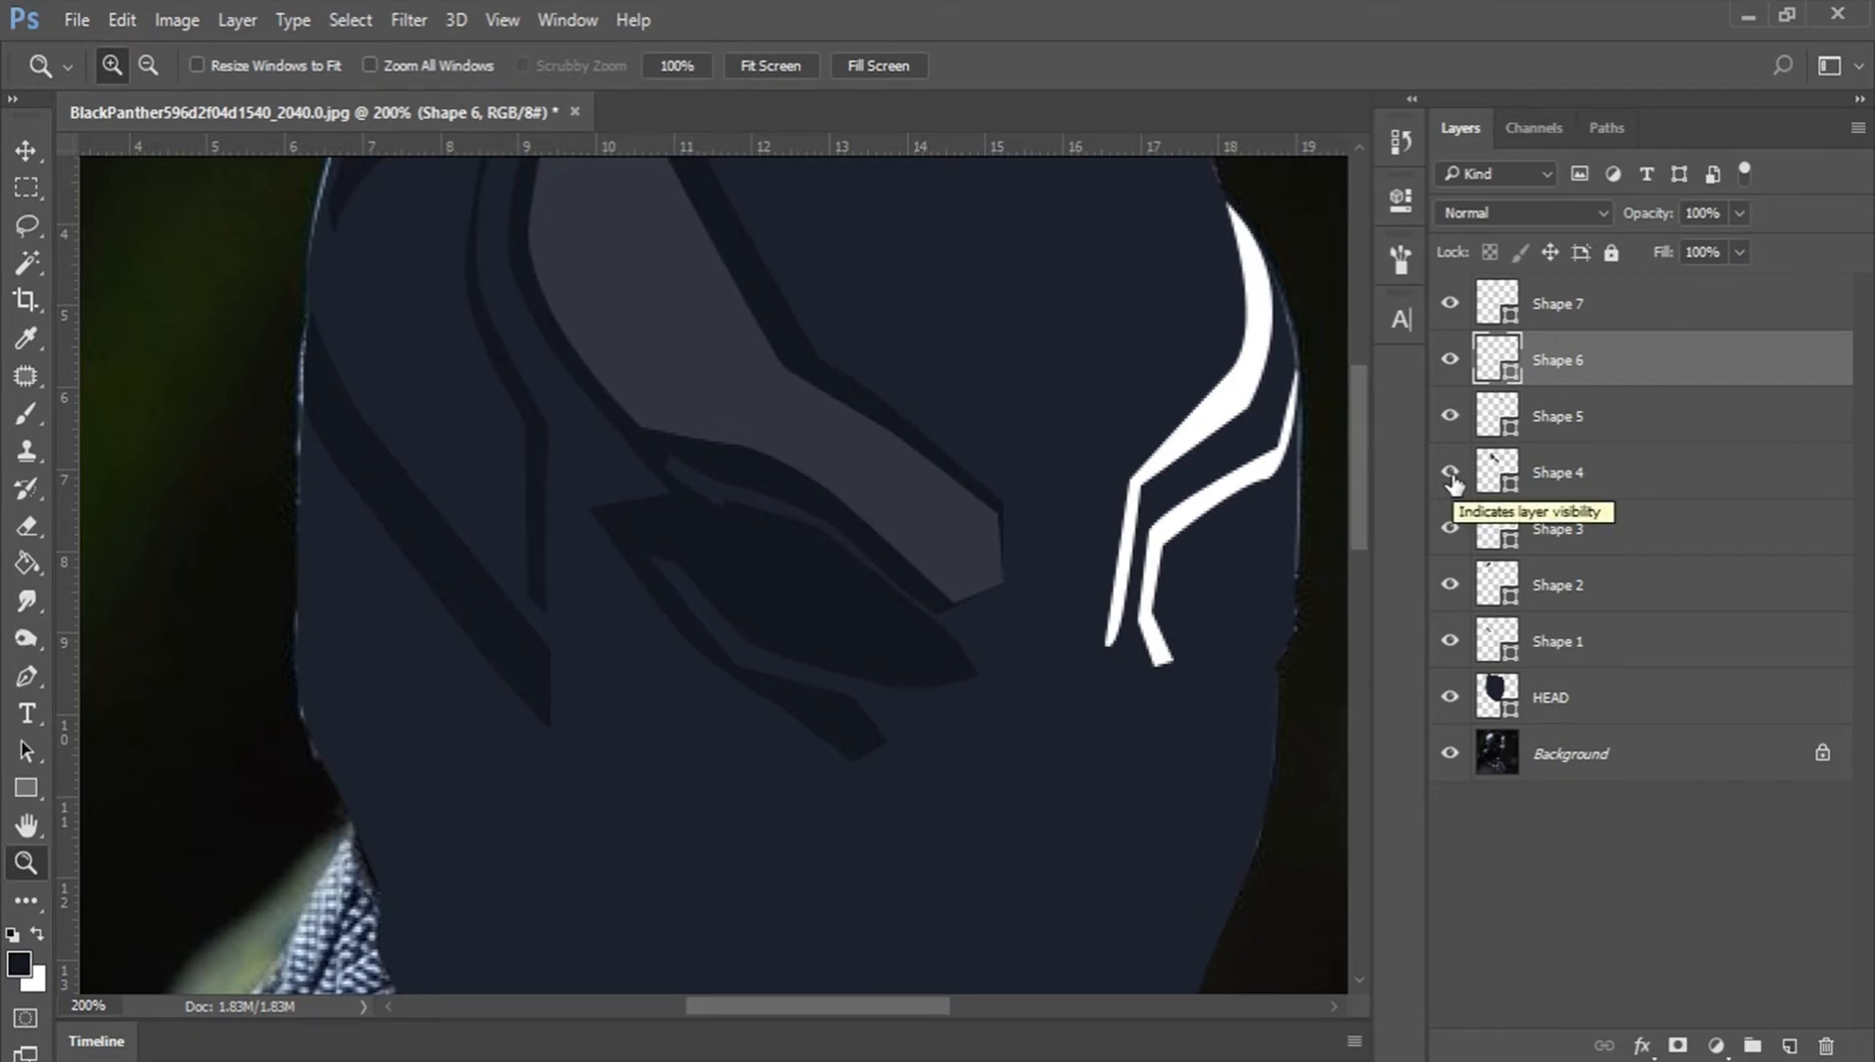
pyautogui.moveTo(1450, 416); pyautogui.dragTo(1448, 700)
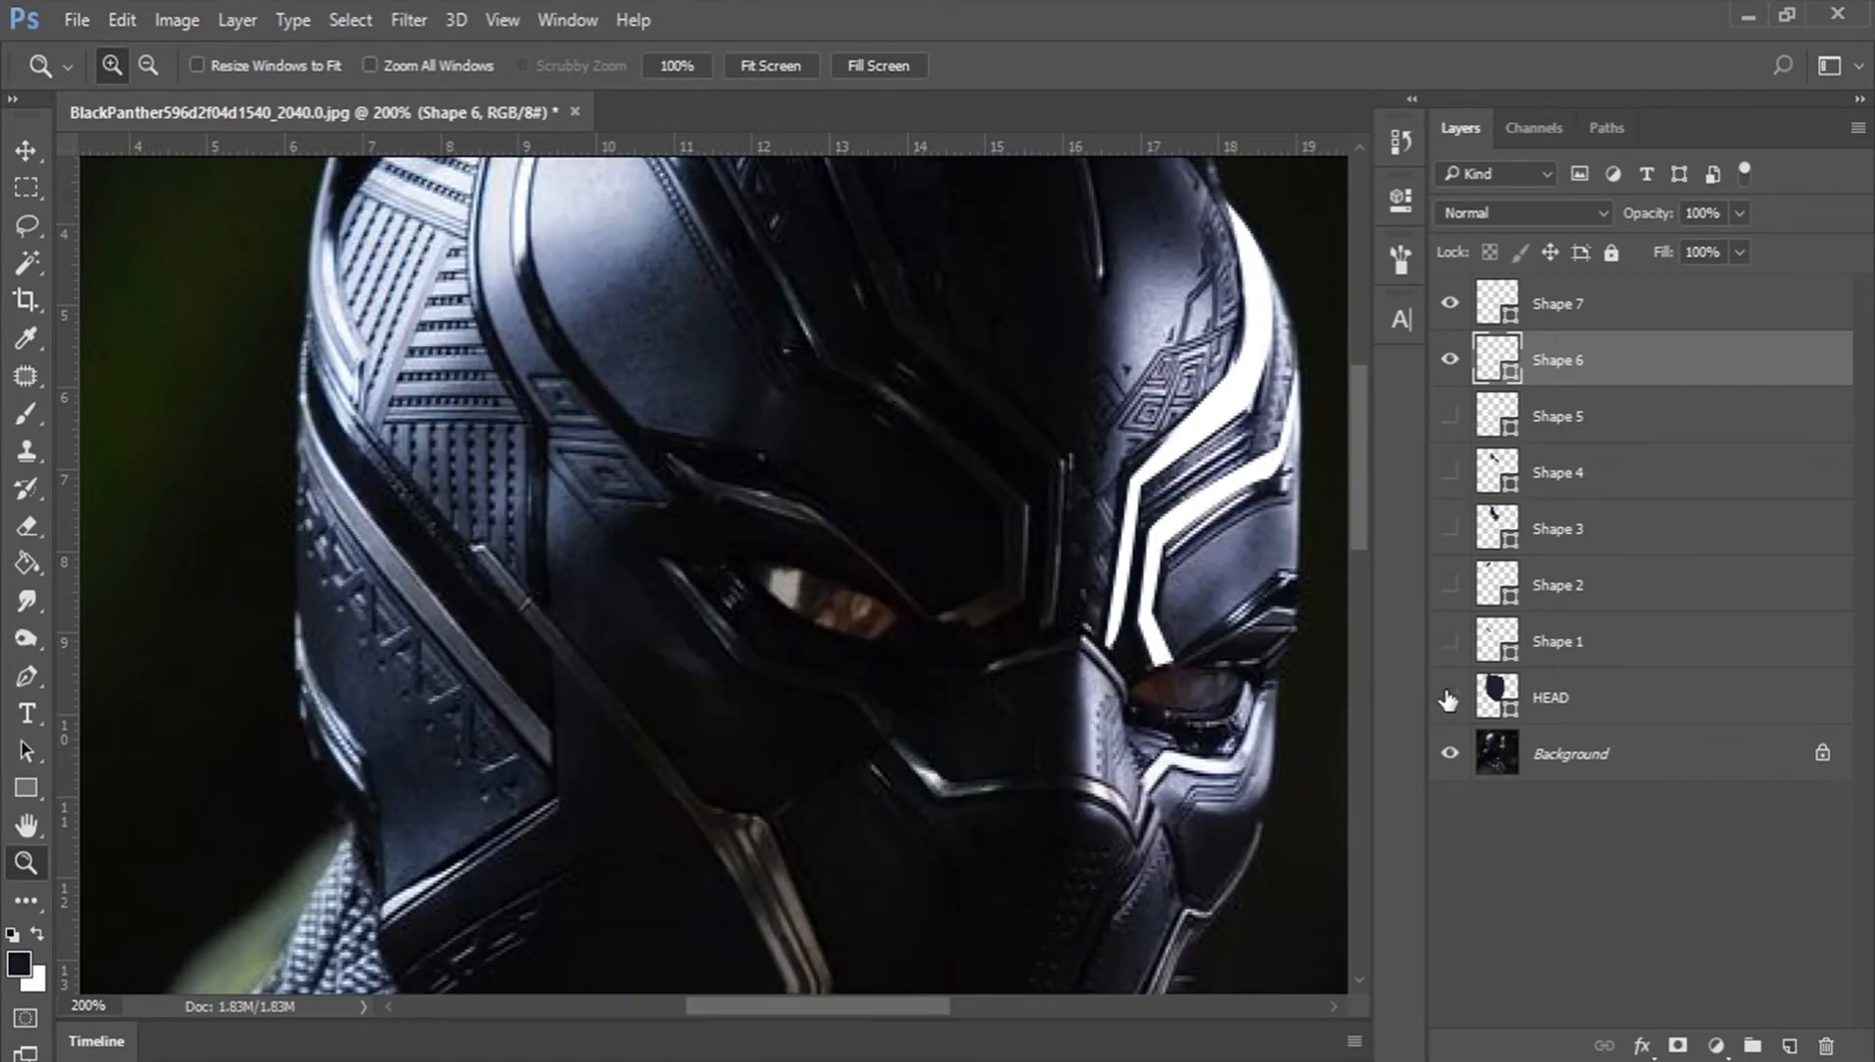
# Step: Above the Shape 7 layer, start a white Pen shape along the lower edge of the brow ridge over the larger eye
pyautogui.click(1448, 700)
pyautogui.click(1448, 699)
pyautogui.click(801, 501)
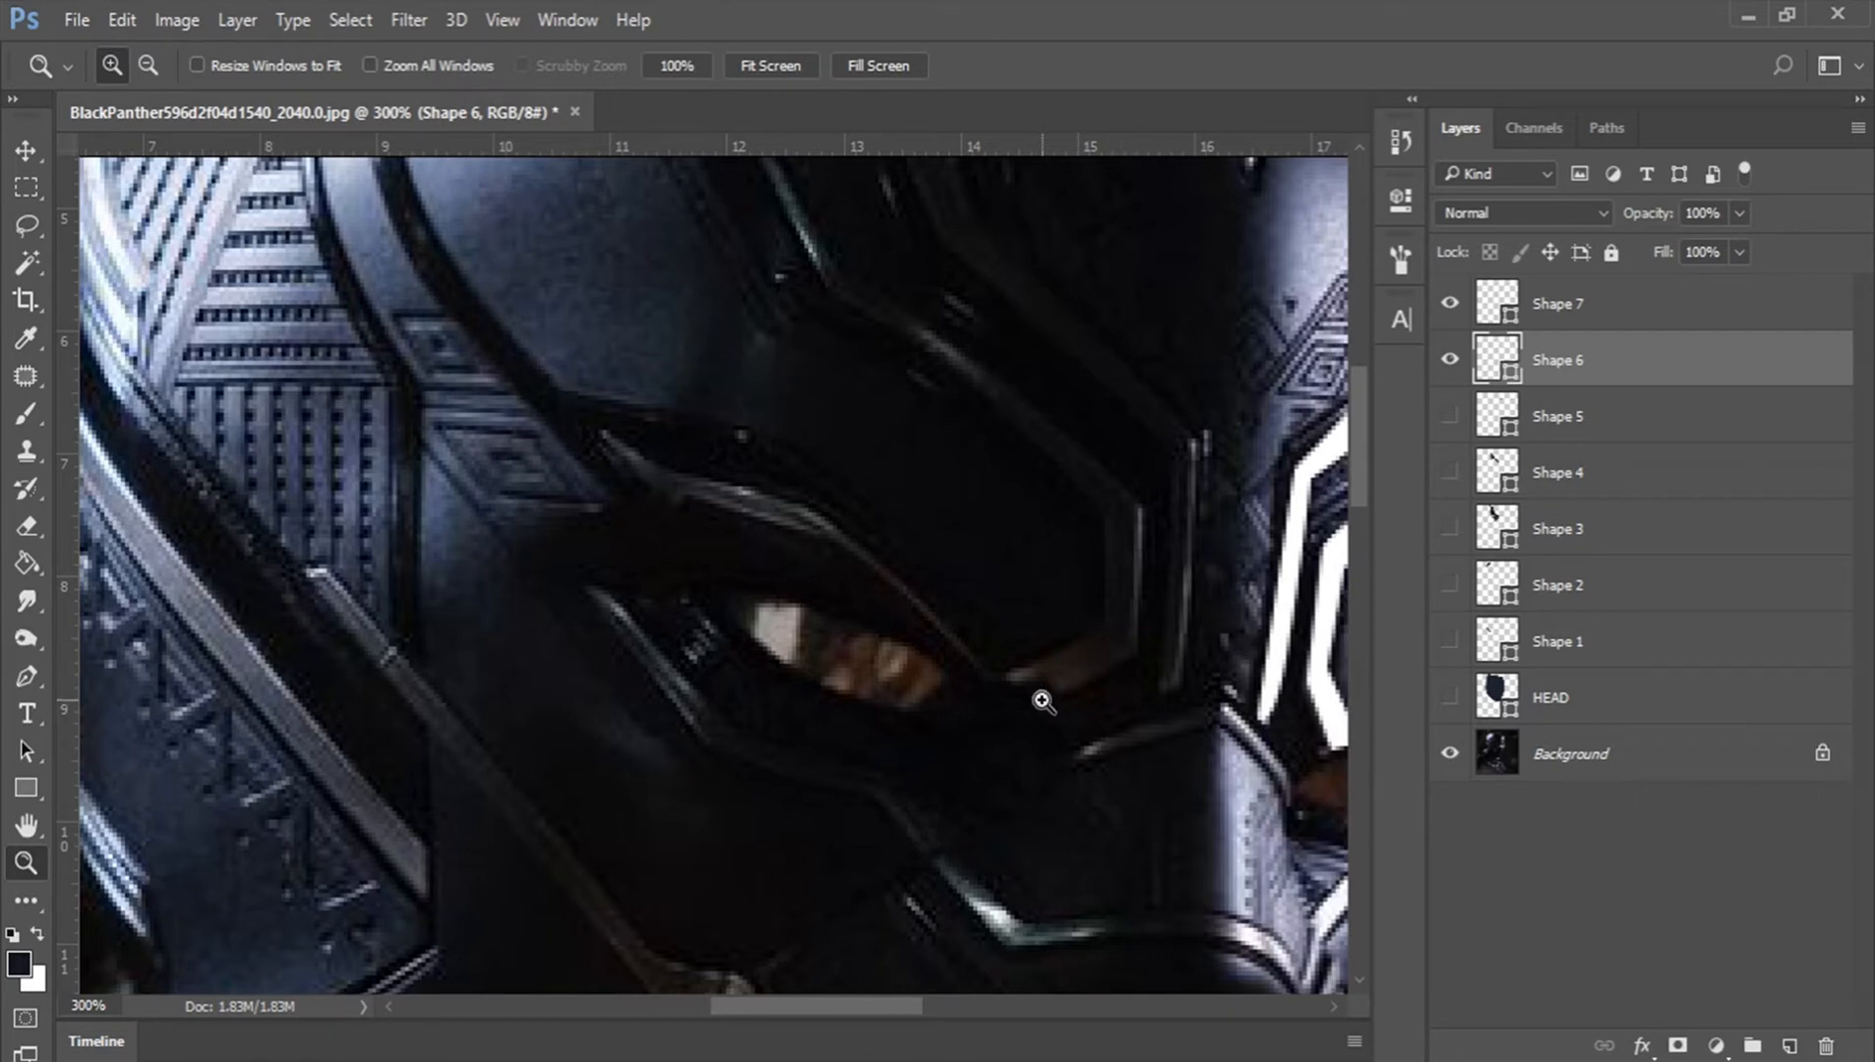
pyautogui.click(1545, 297)
pyautogui.press('p')
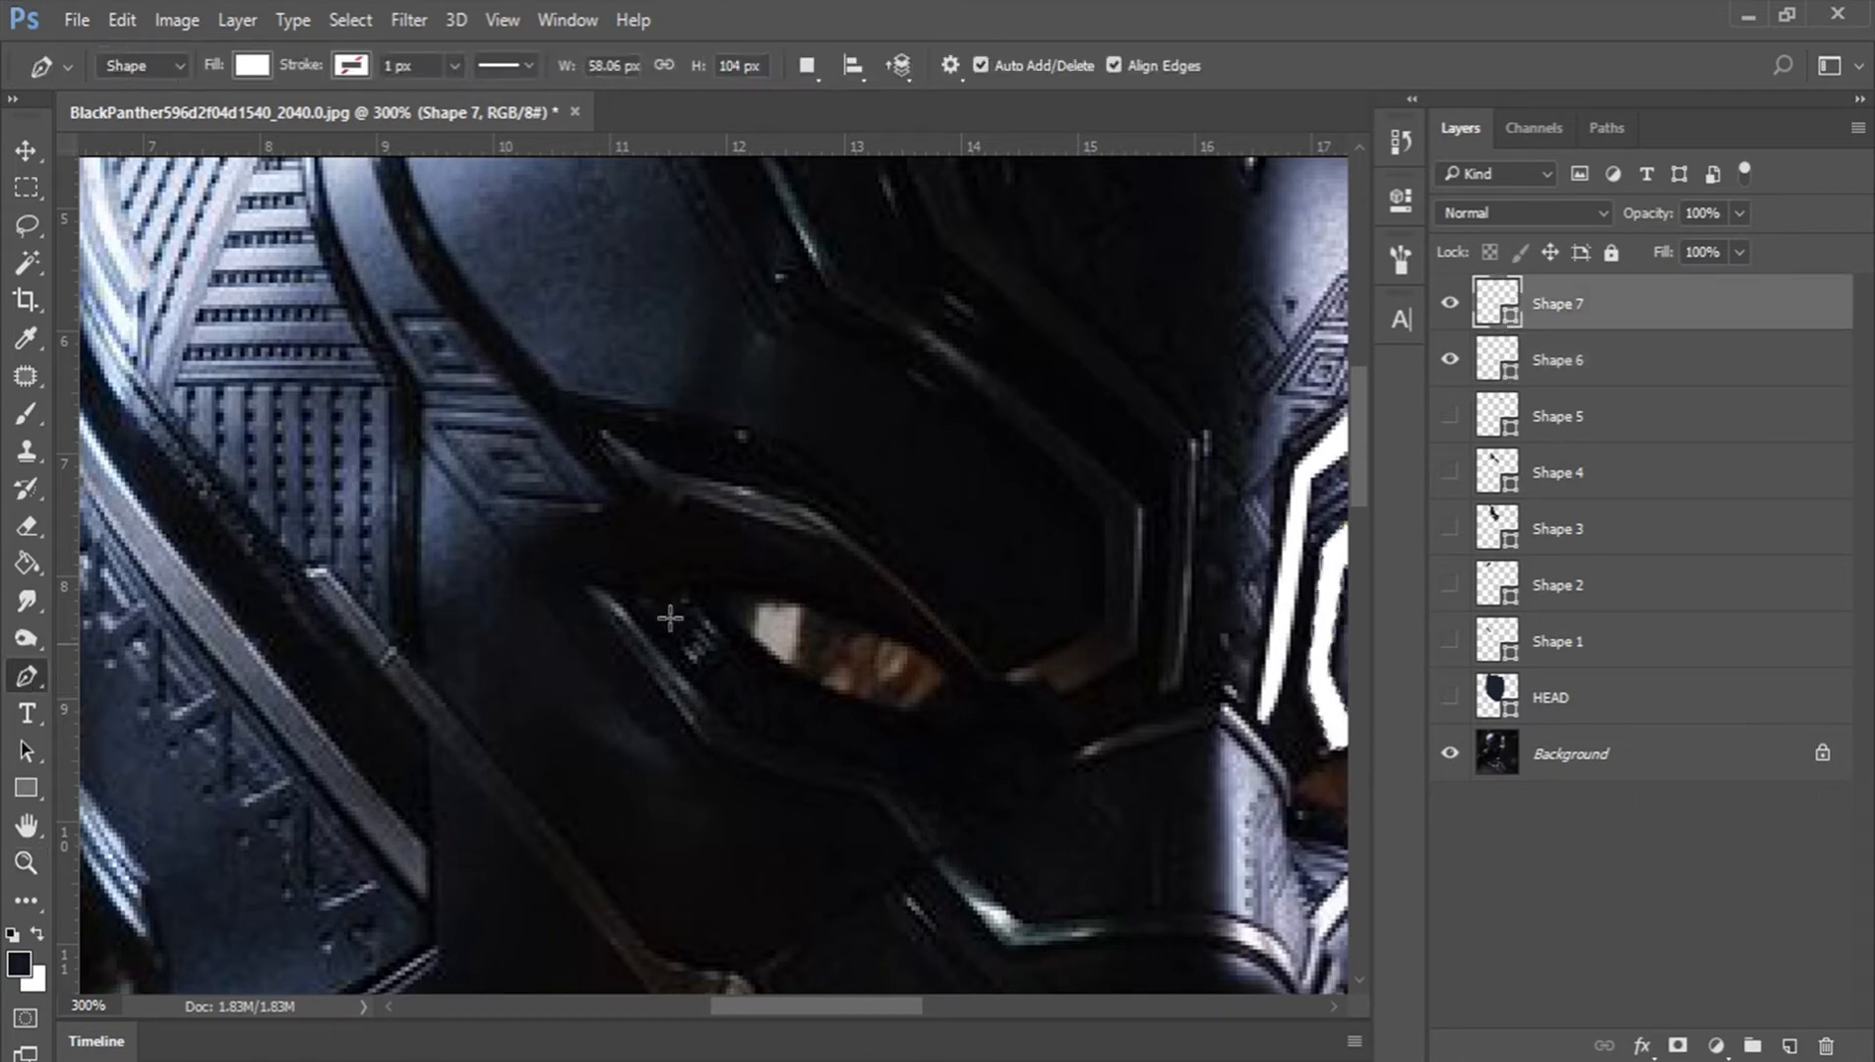
pyautogui.click(595, 434)
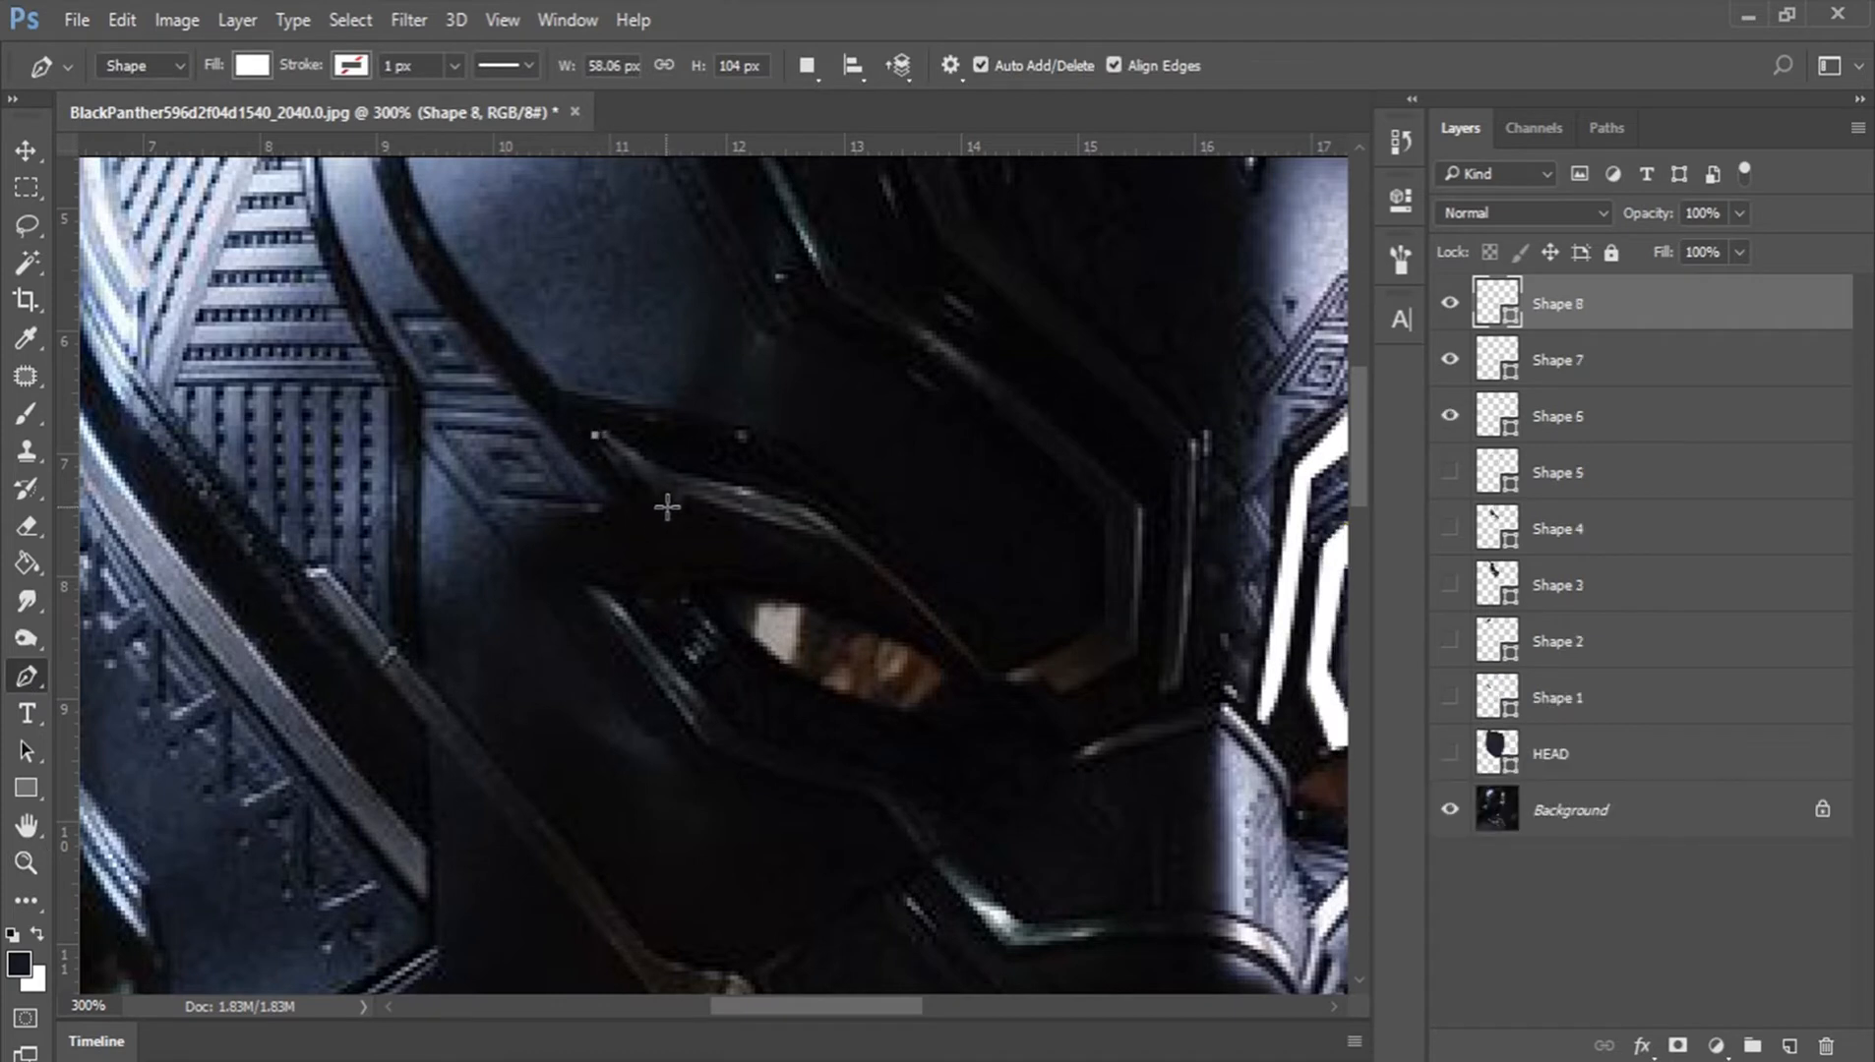
pyautogui.moveTo(668, 508); pyautogui.dragTo(802, 539)
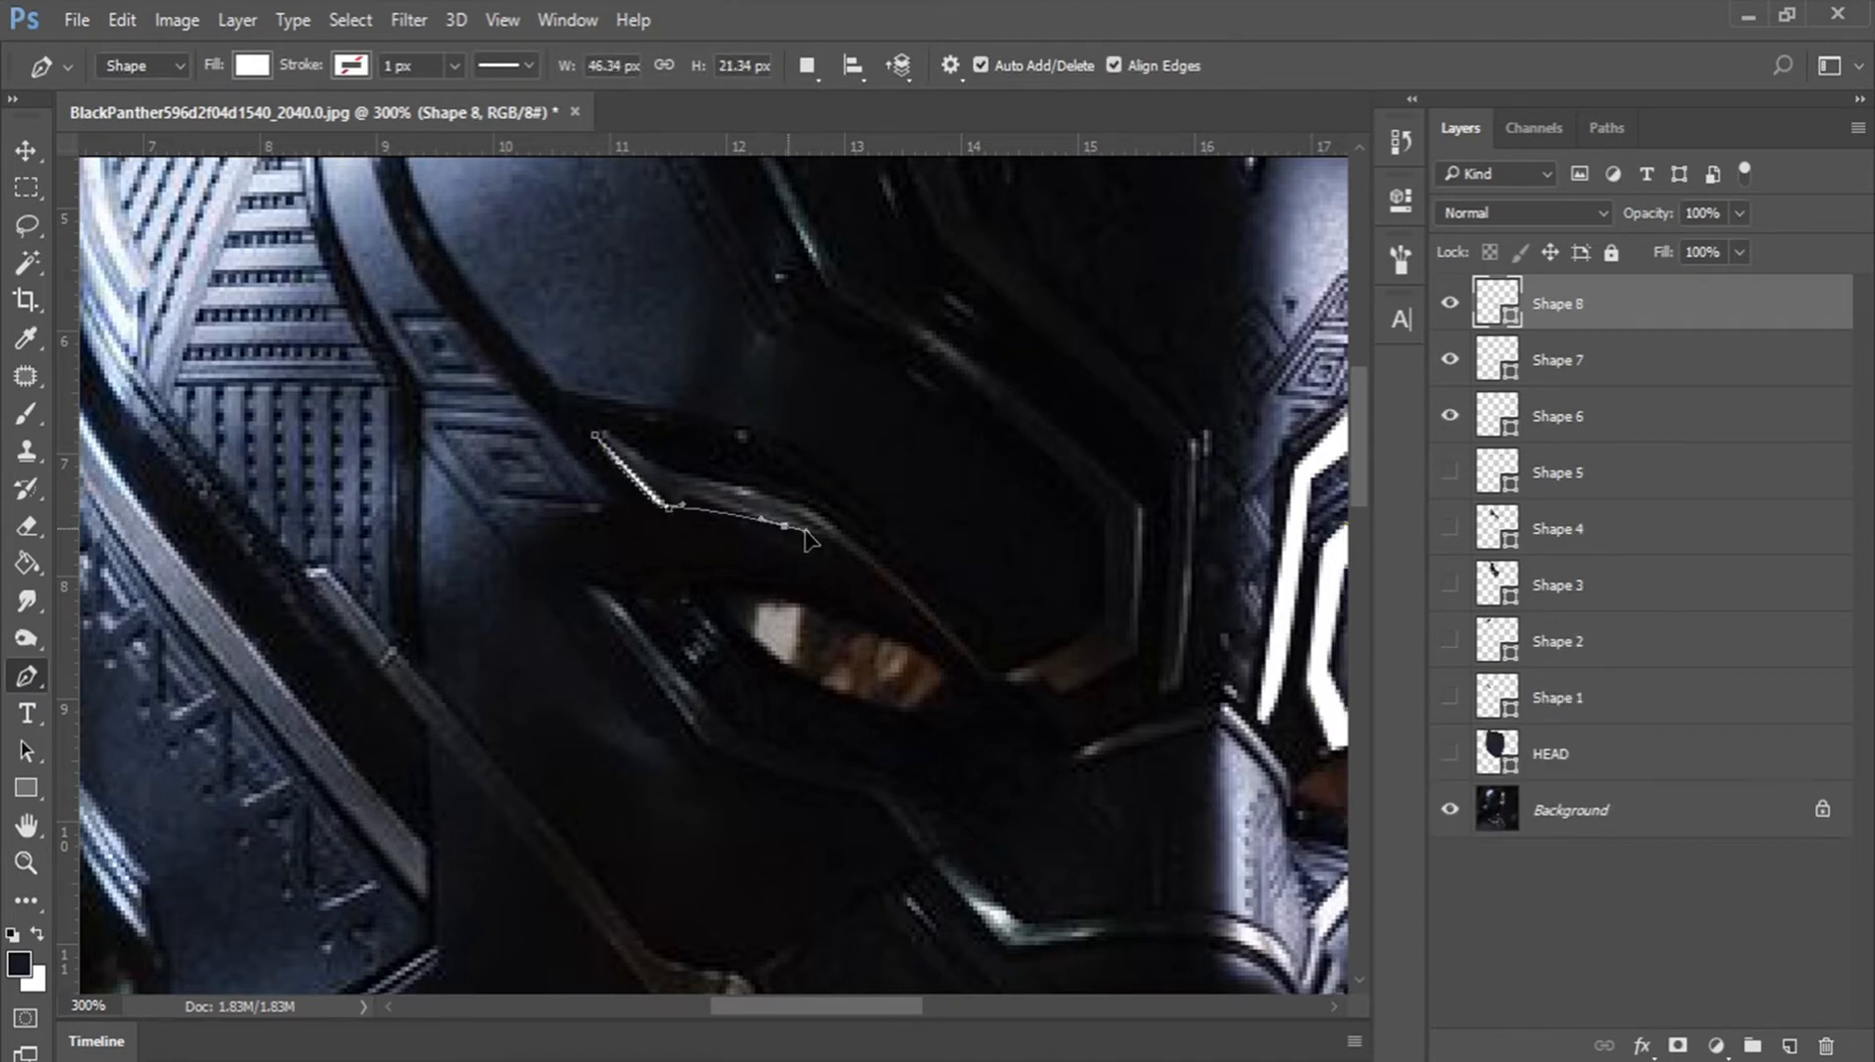
pyautogui.click(819, 536)
pyautogui.click(949, 651)
pyautogui.click(974, 669)
pyautogui.click(995, 685)
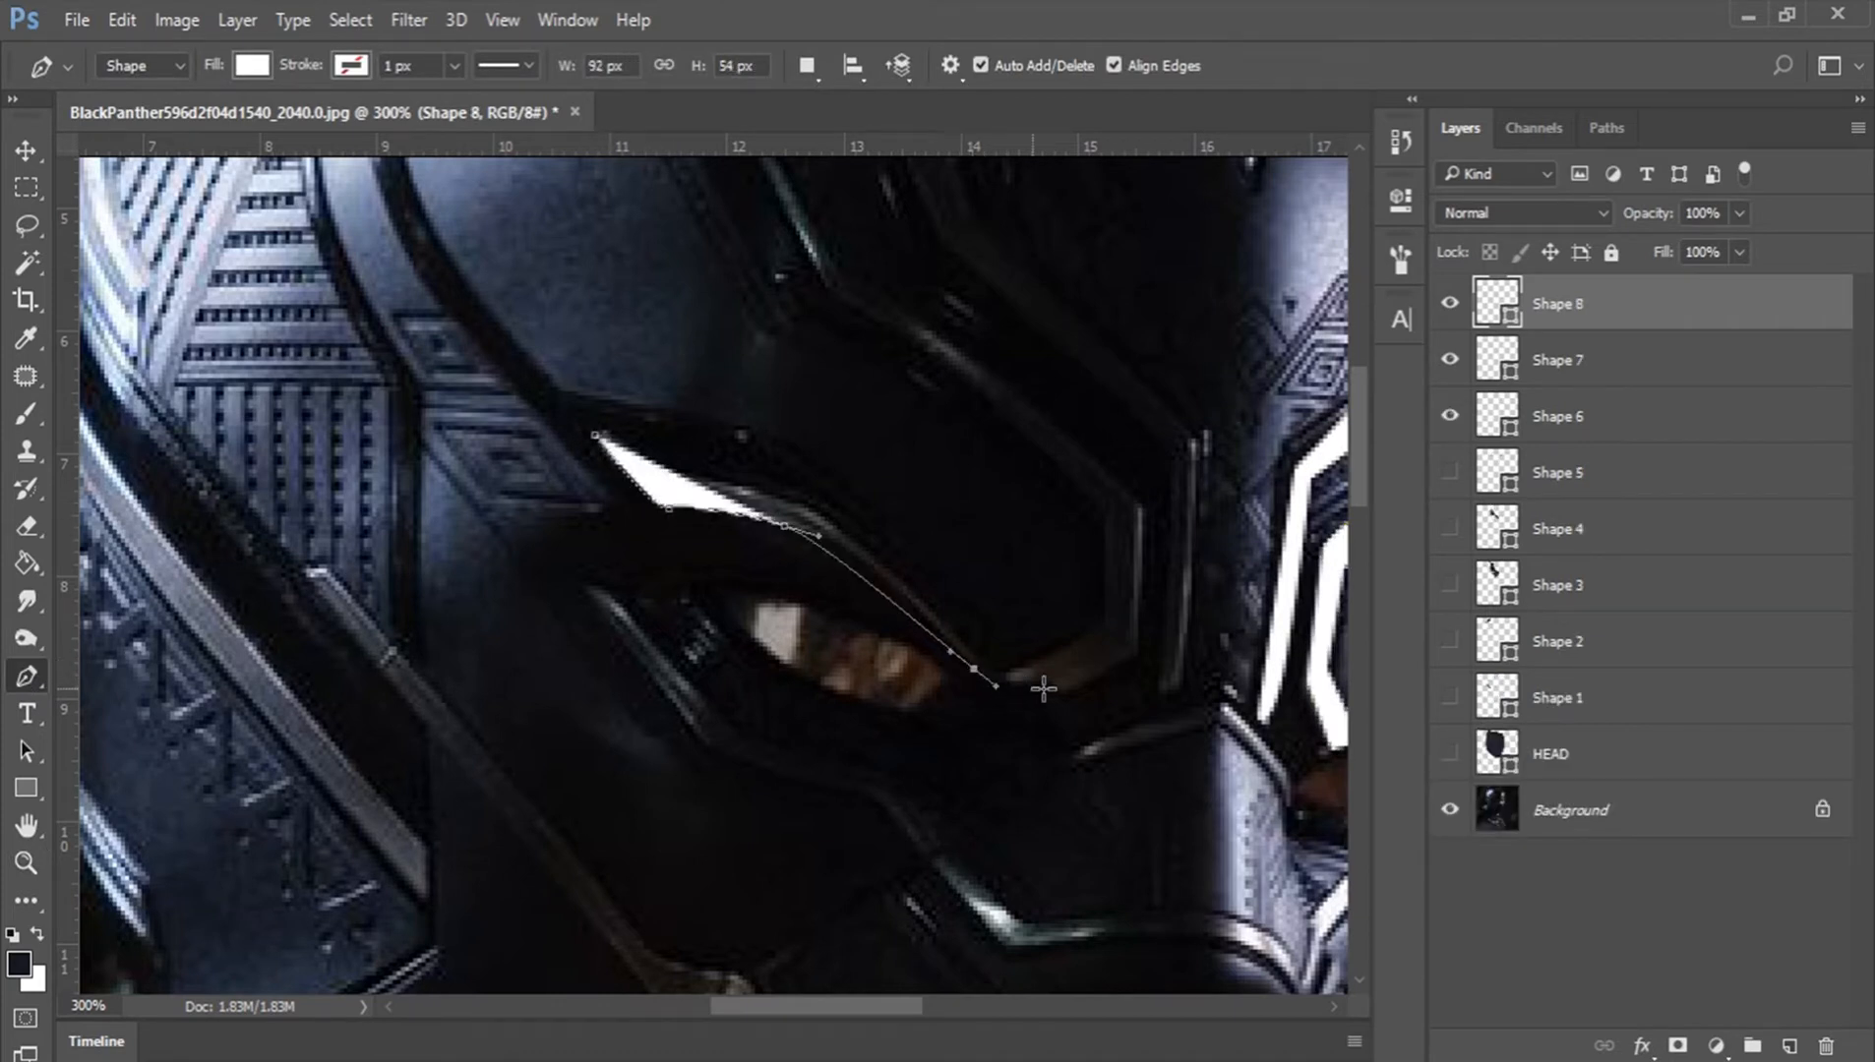
# Step: Continue the white brow shape around the corner beside the nose bridge and up the outer edge of the forehead band
pyautogui.click(1060, 690)
pyautogui.click(1135, 650)
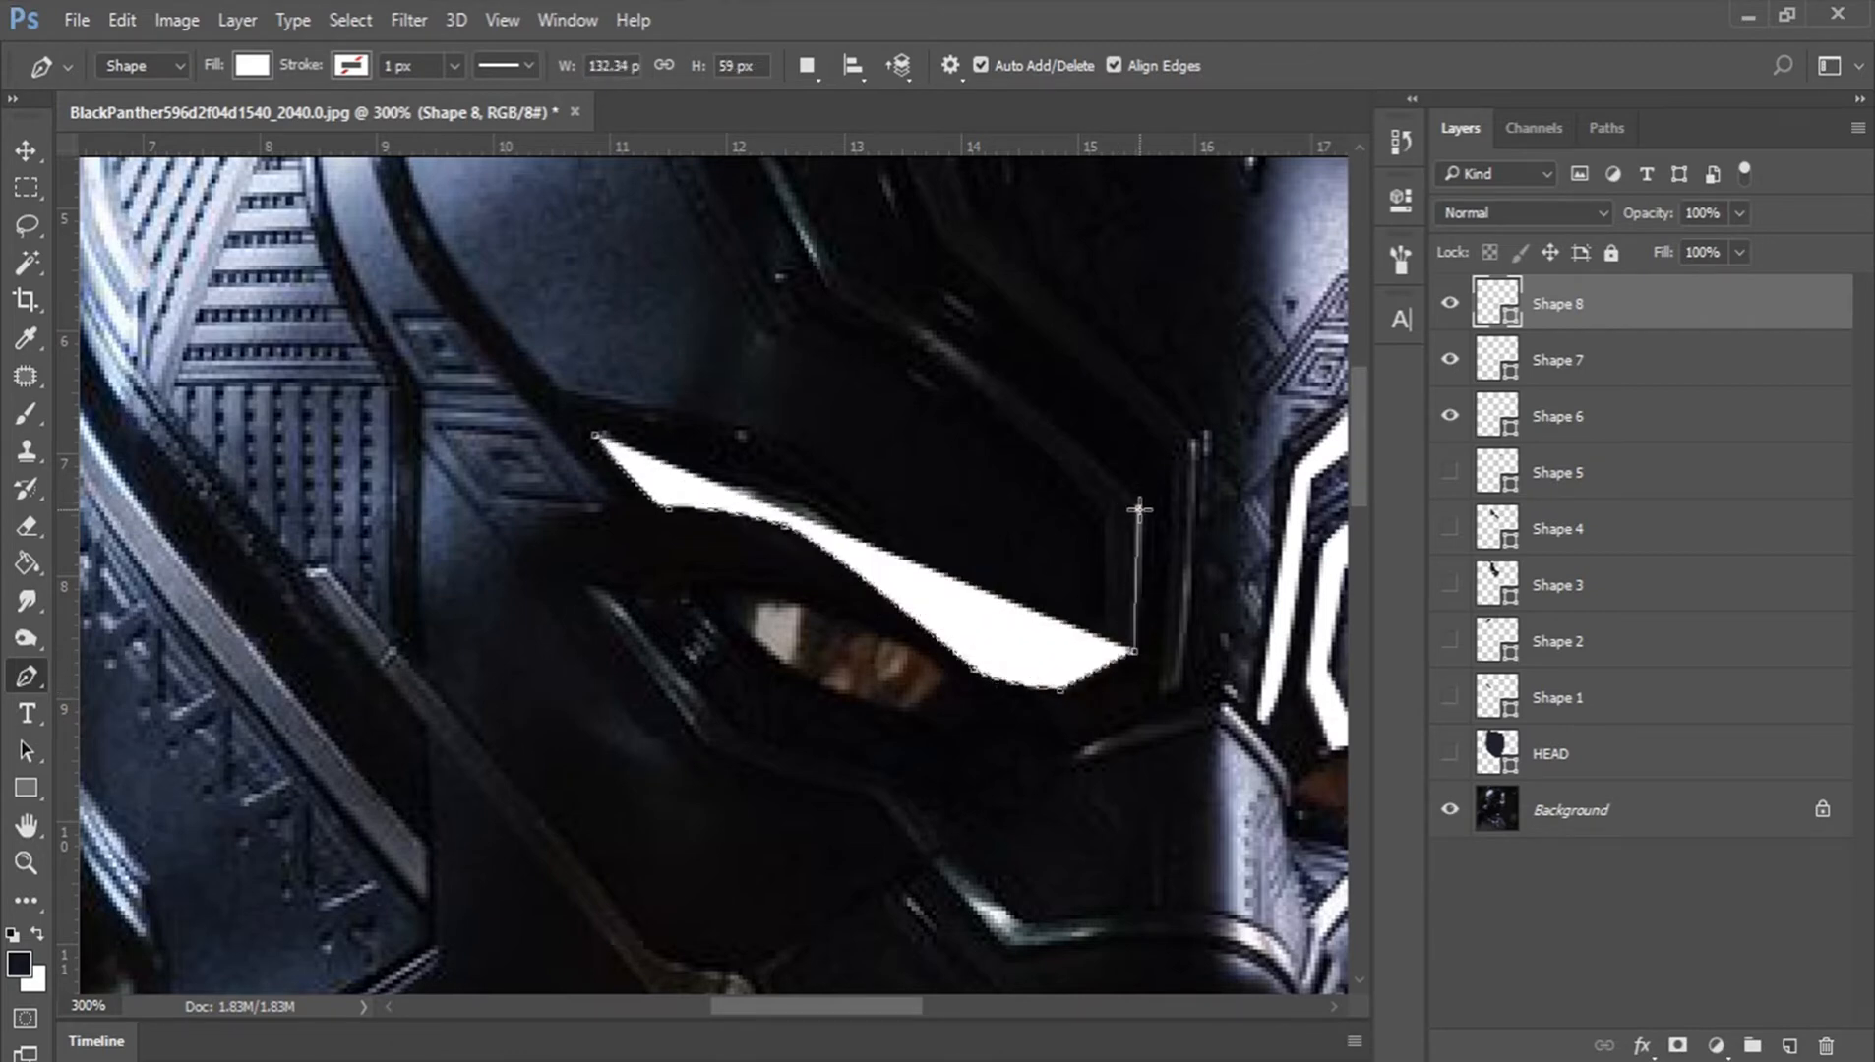
pyautogui.moveTo(847, 286); pyautogui.dragTo(988, 495)
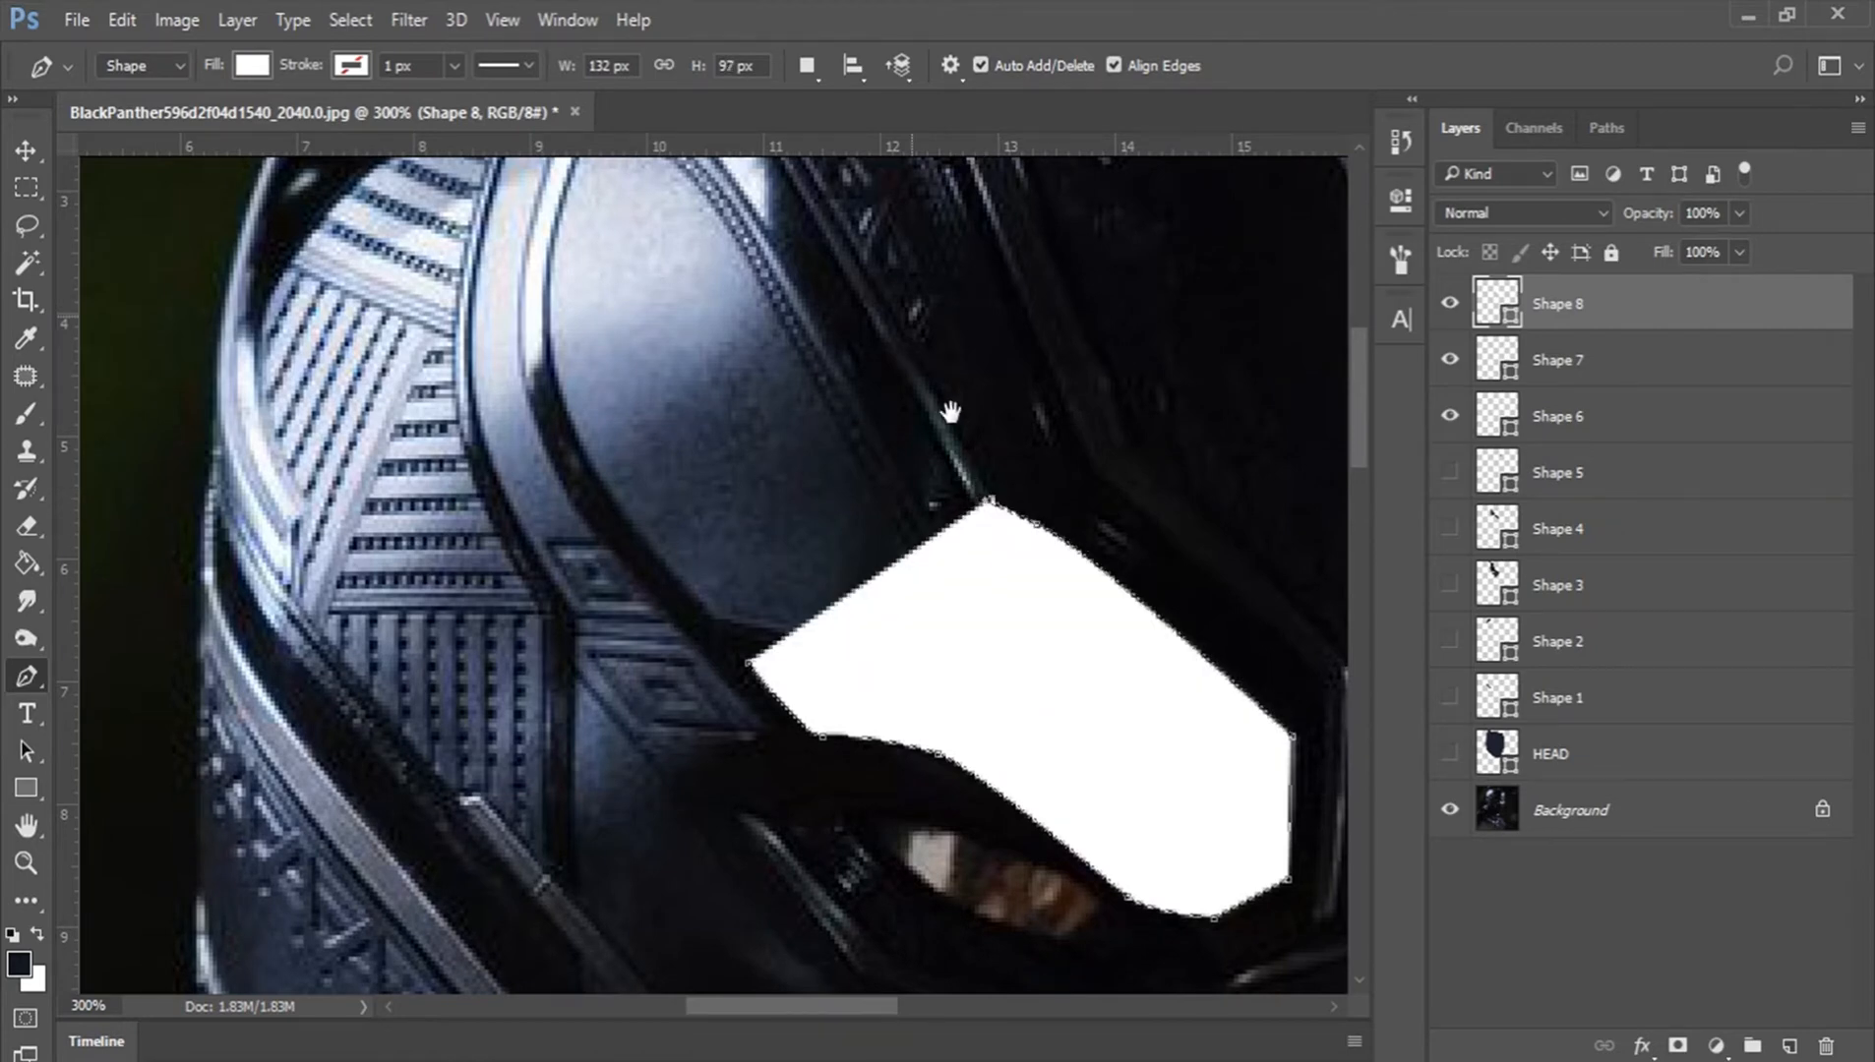
pyautogui.moveTo(935, 366); pyautogui.dragTo(957, 464)
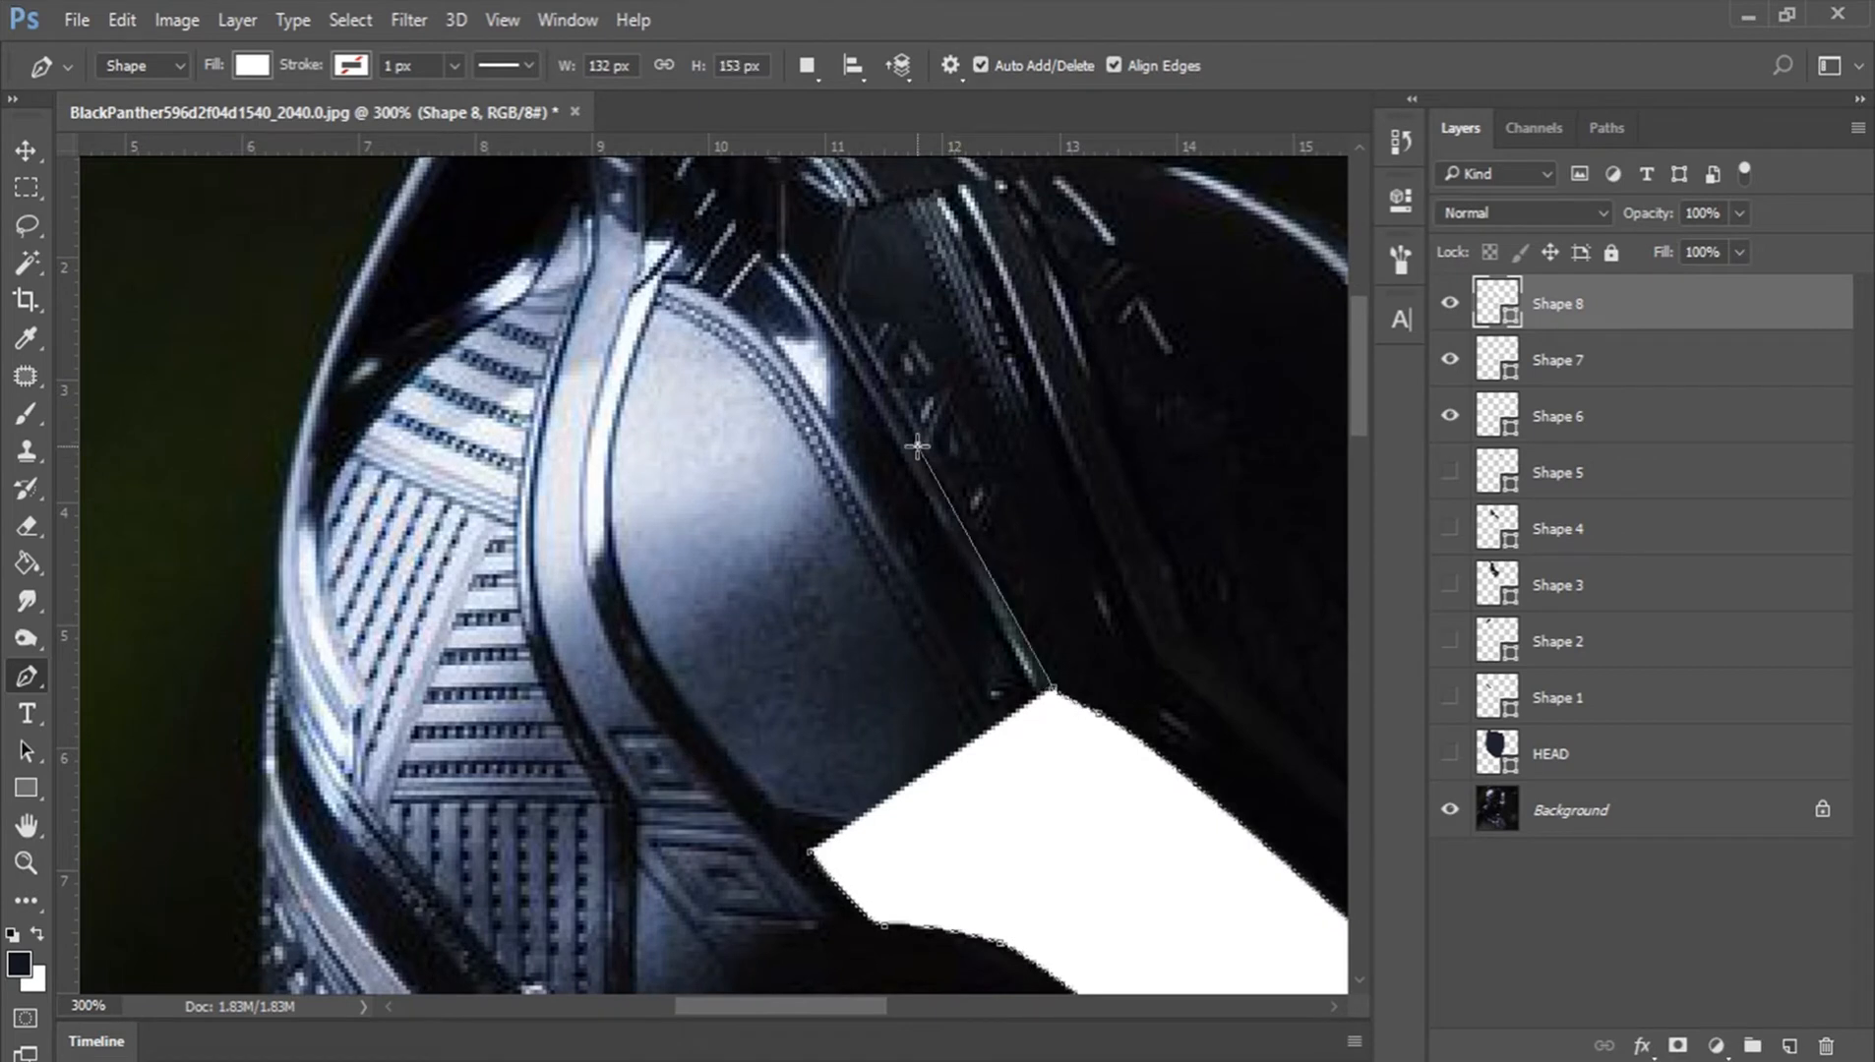
pyautogui.click(915, 445)
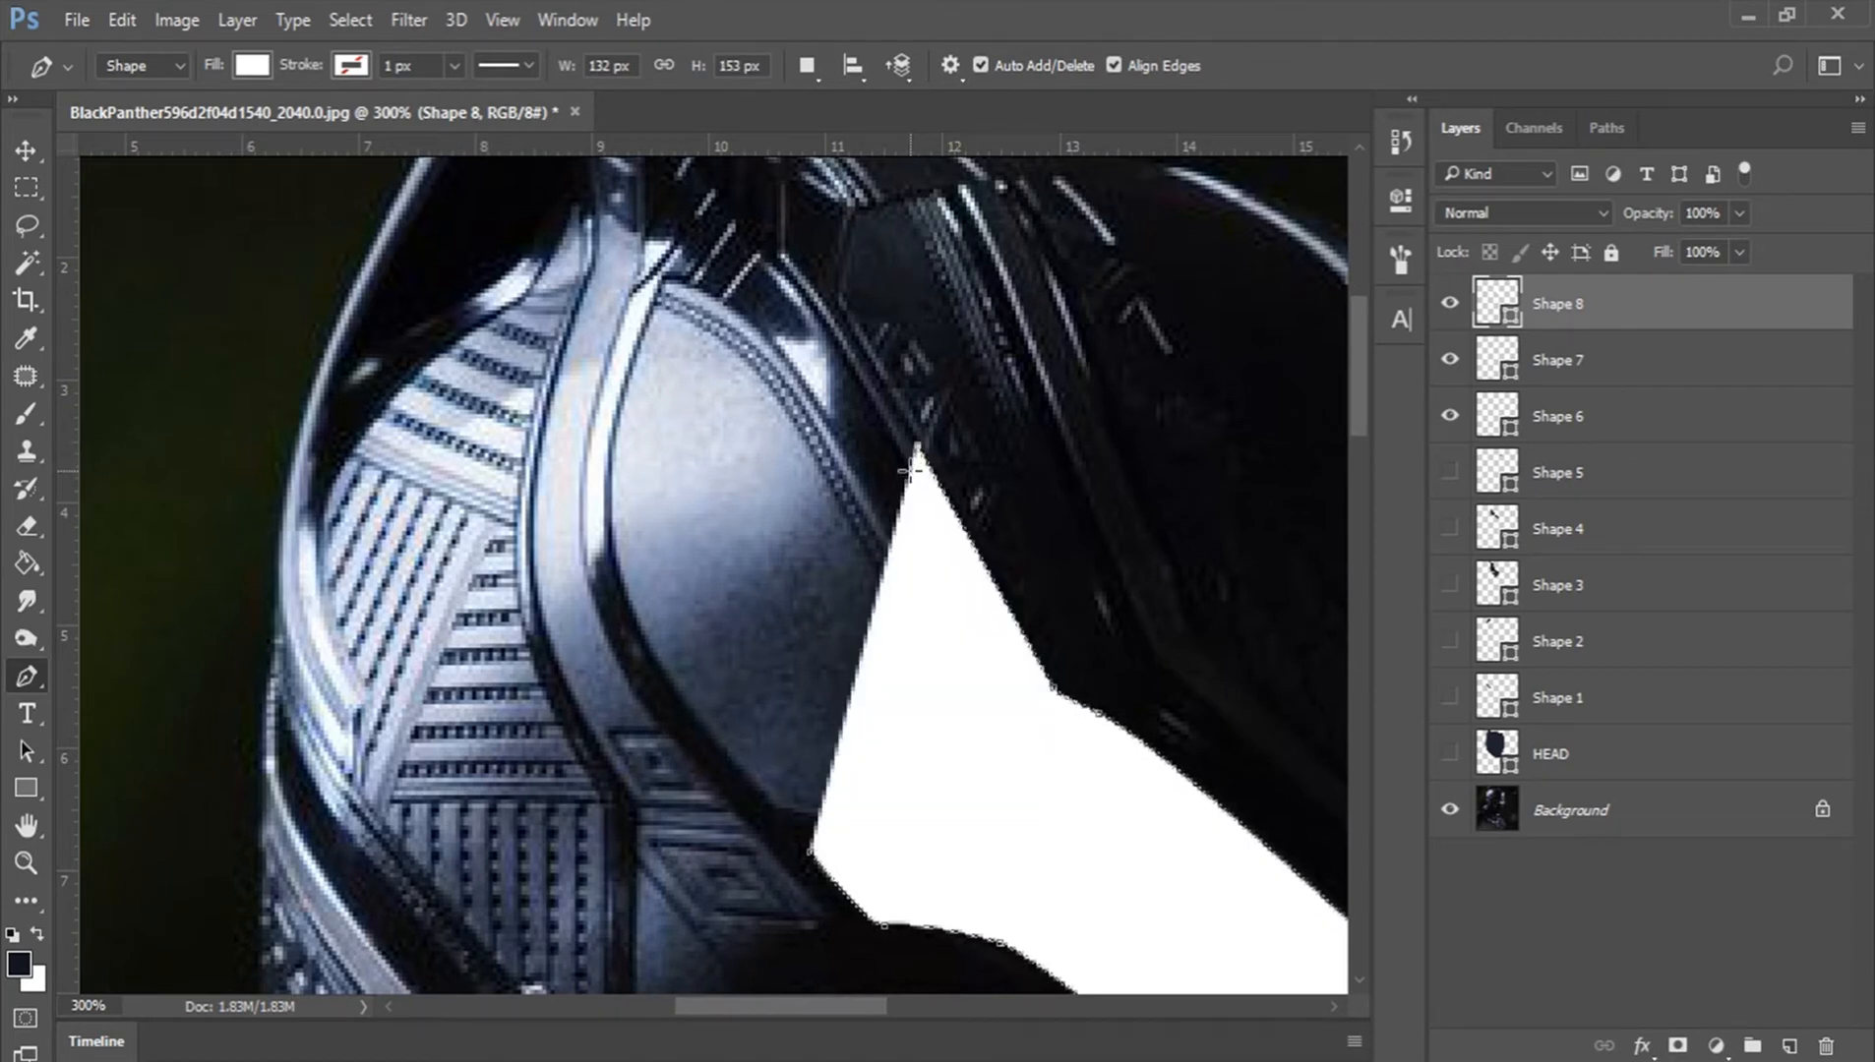
# Step: Set the Shape 8 layer's opacity to 0% and trace the inner edge back along the forehead and brow to close the band
pyautogui.moveTo(1661, 214); pyautogui.dragTo(1520, 222)
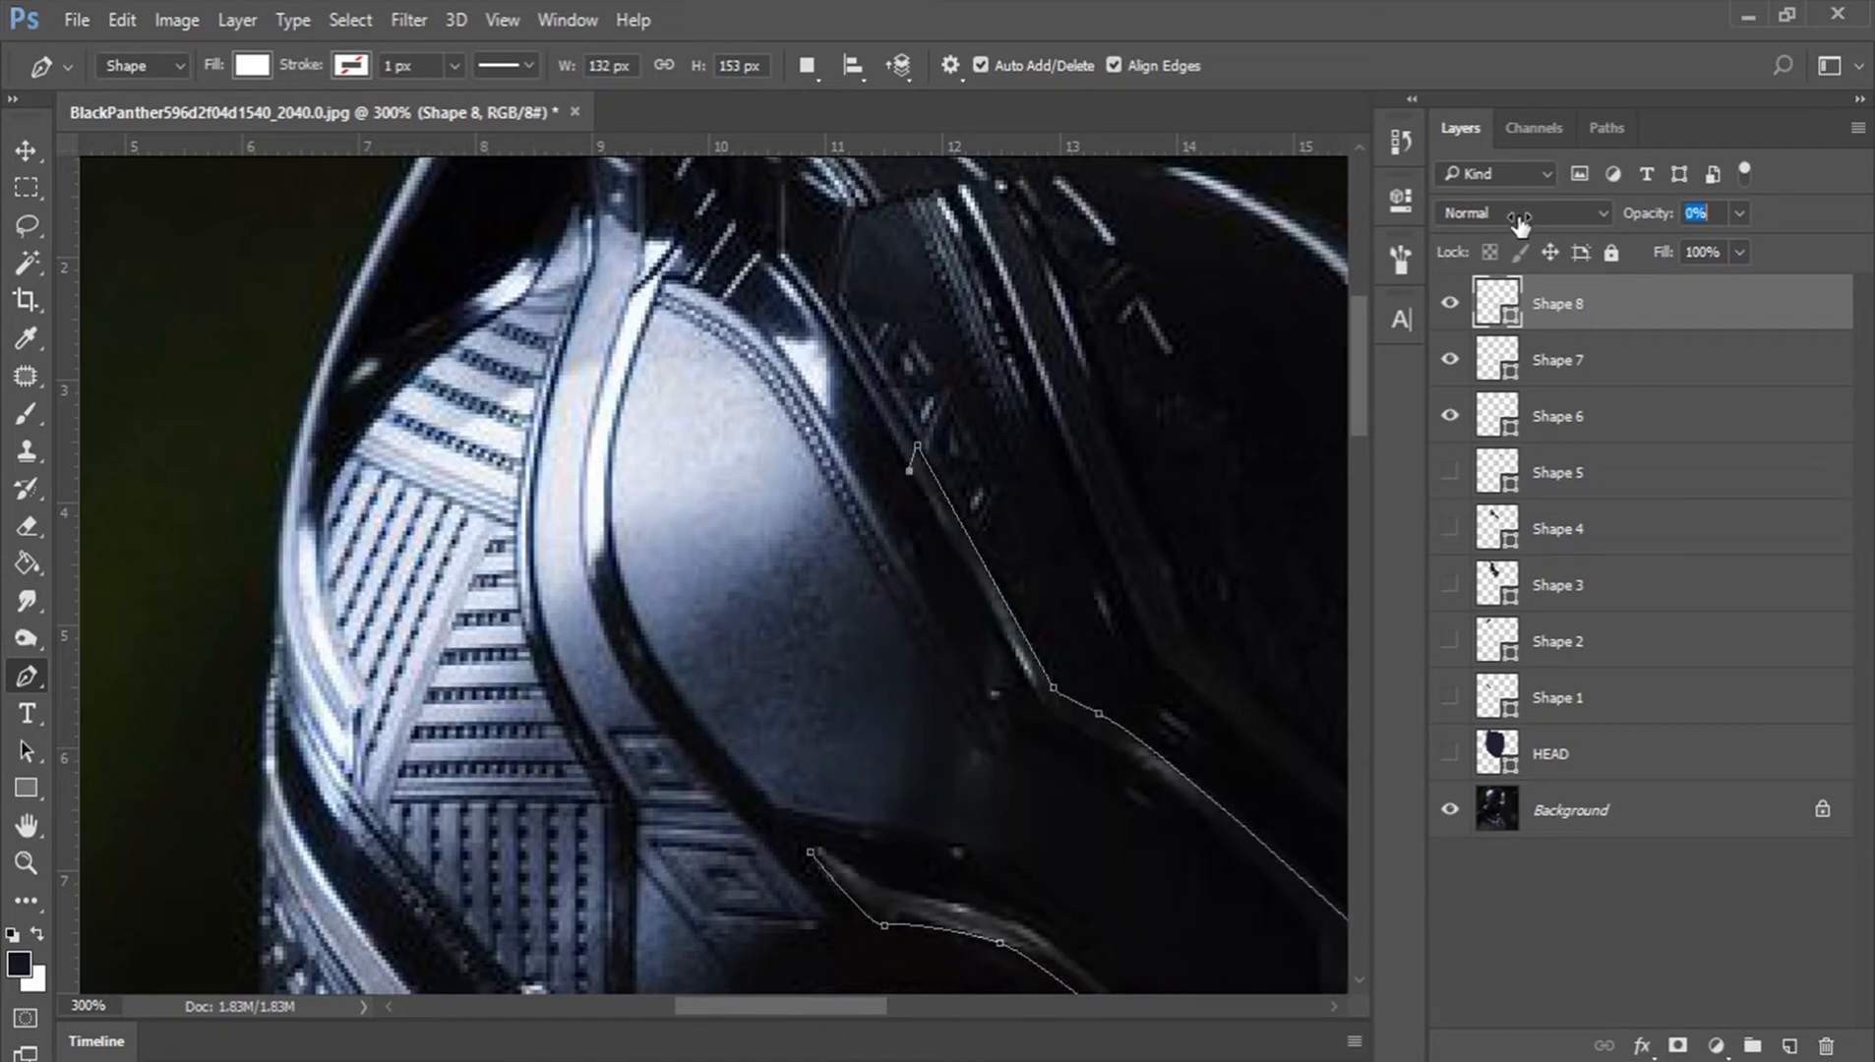
pyautogui.click(1036, 695)
pyautogui.moveTo(1182, 560); pyautogui.dragTo(783, 236)
pyautogui.click(792, 477)
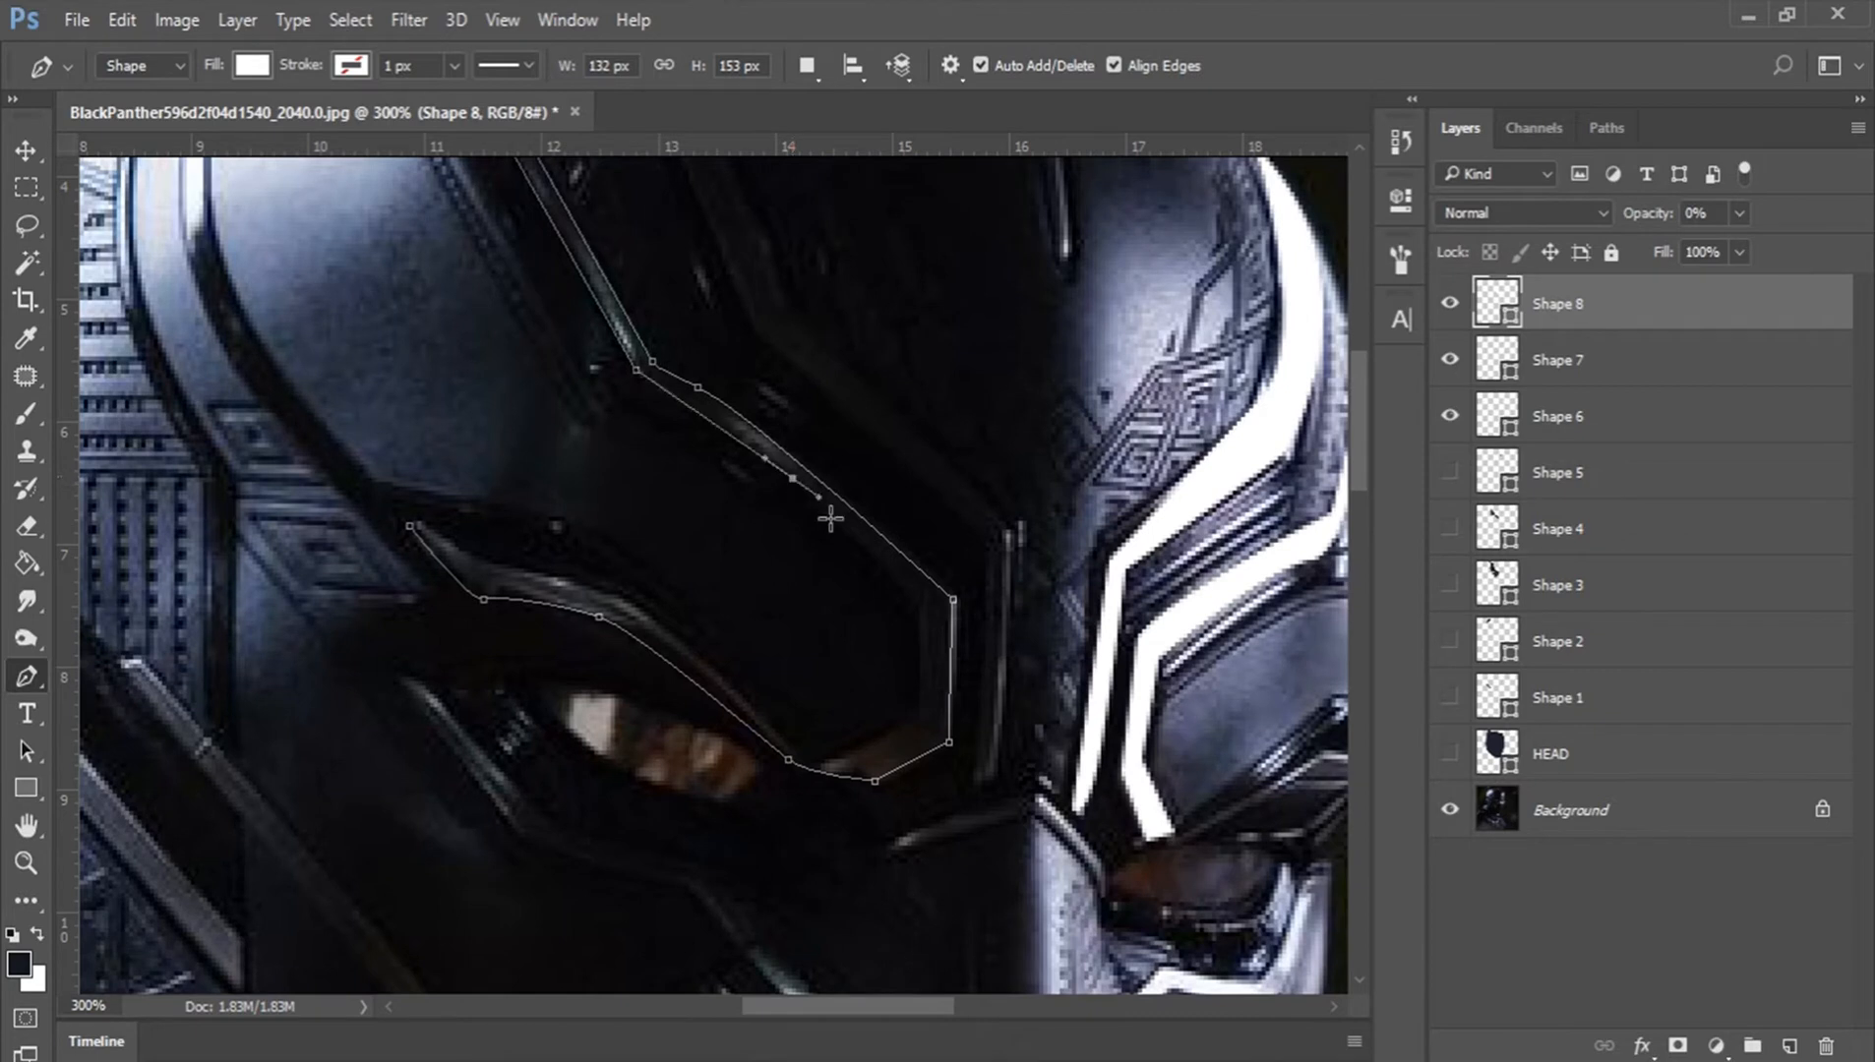
pyautogui.click(916, 596)
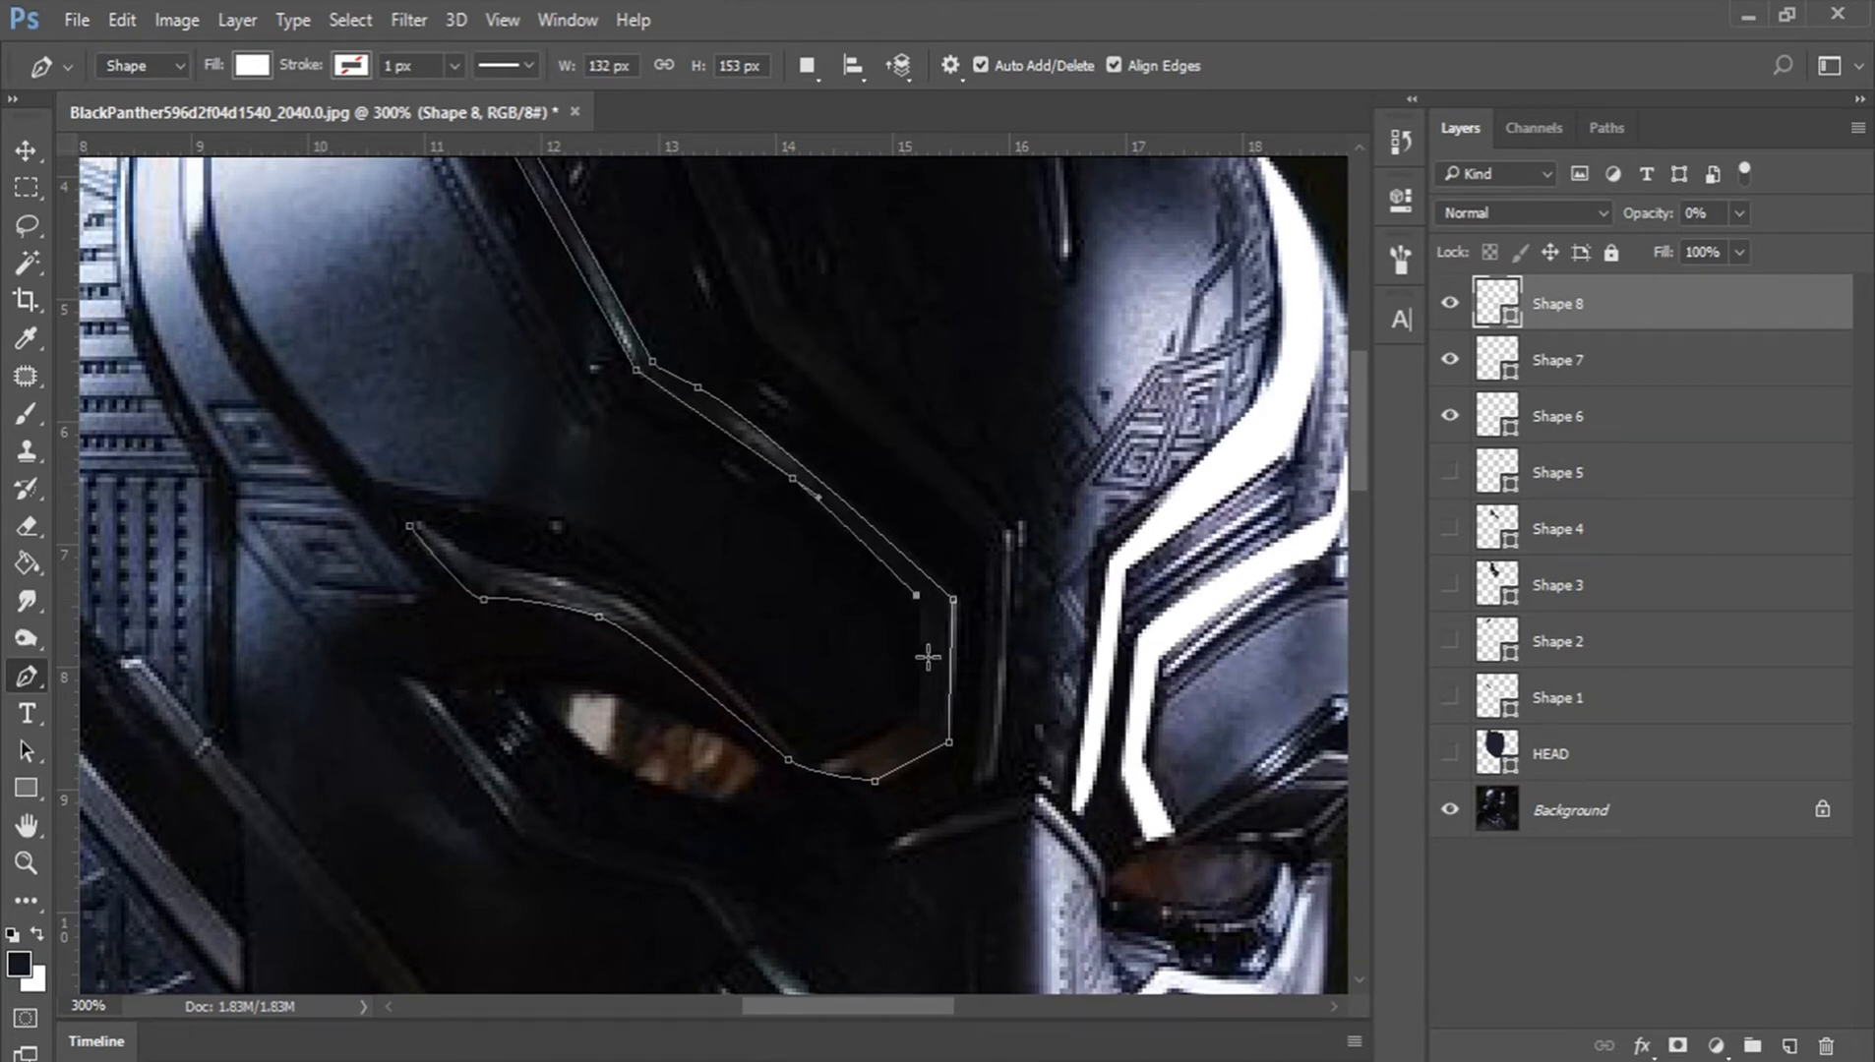
pyautogui.click(920, 708)
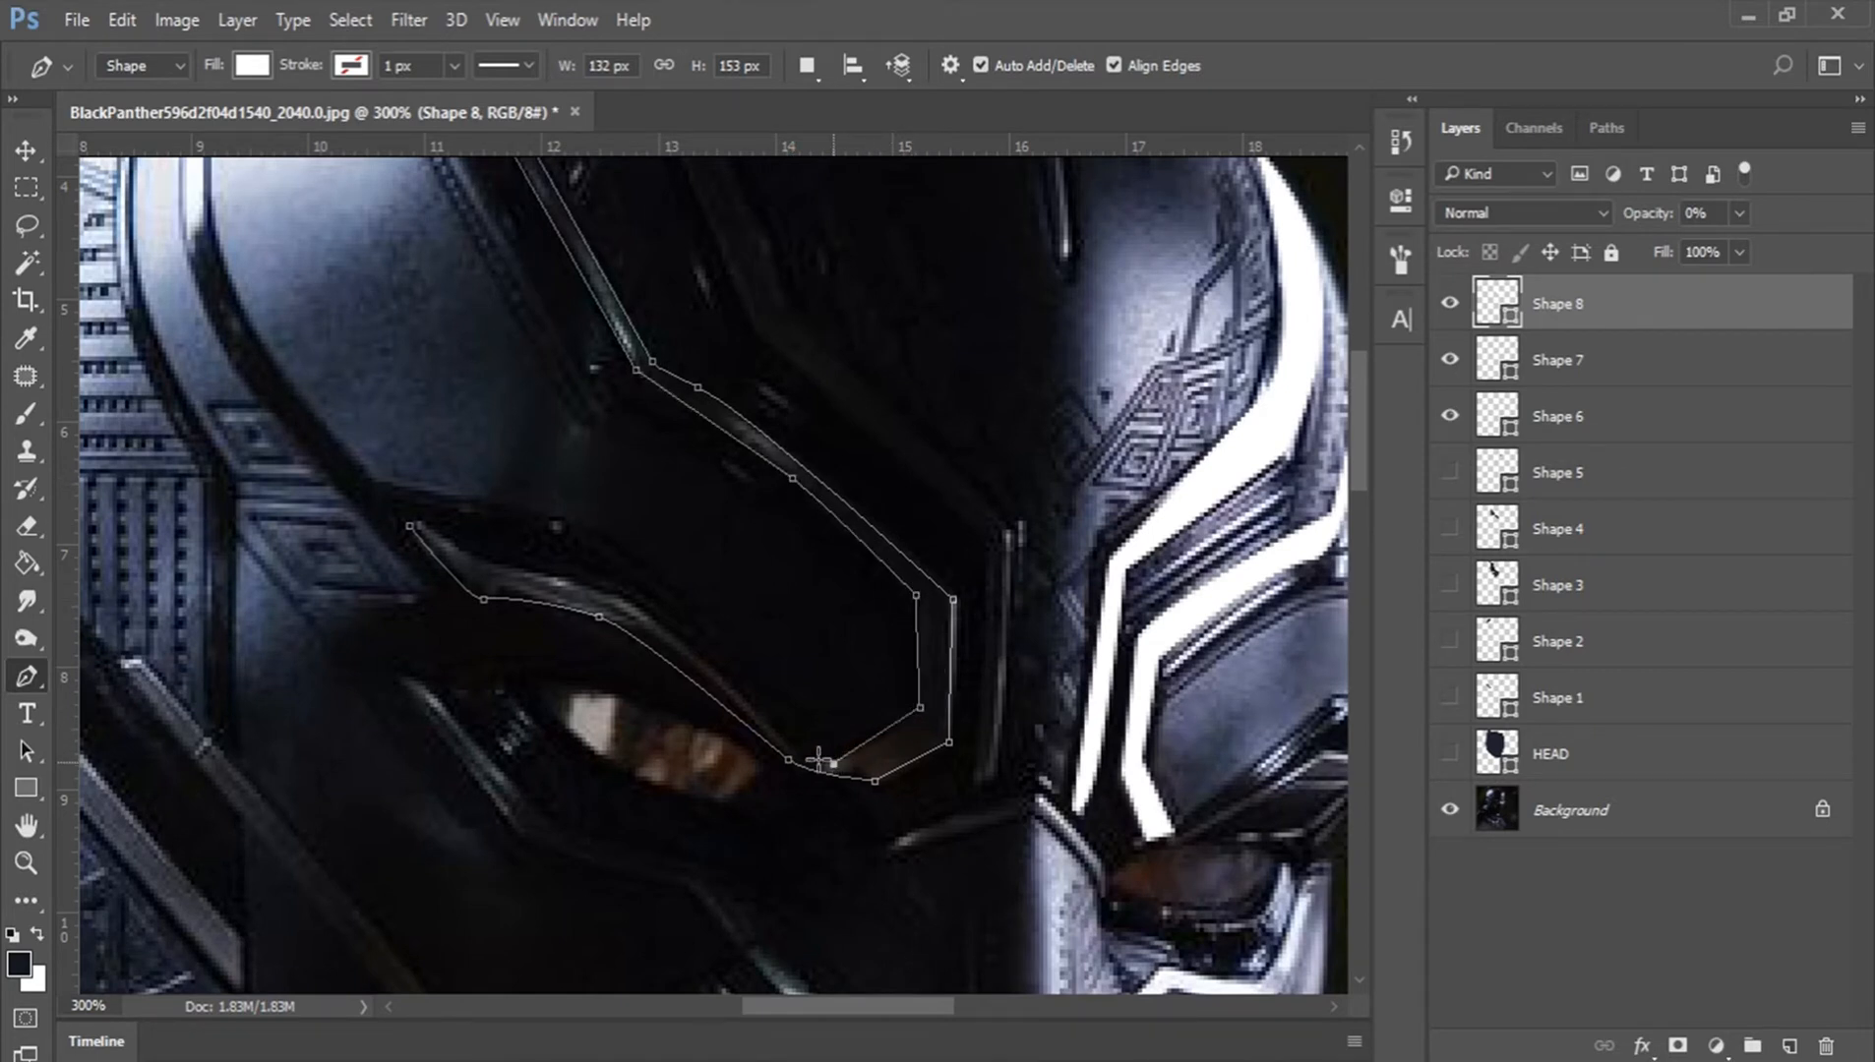
pyautogui.moveTo(636, 613); pyautogui.dragTo(481, 565)
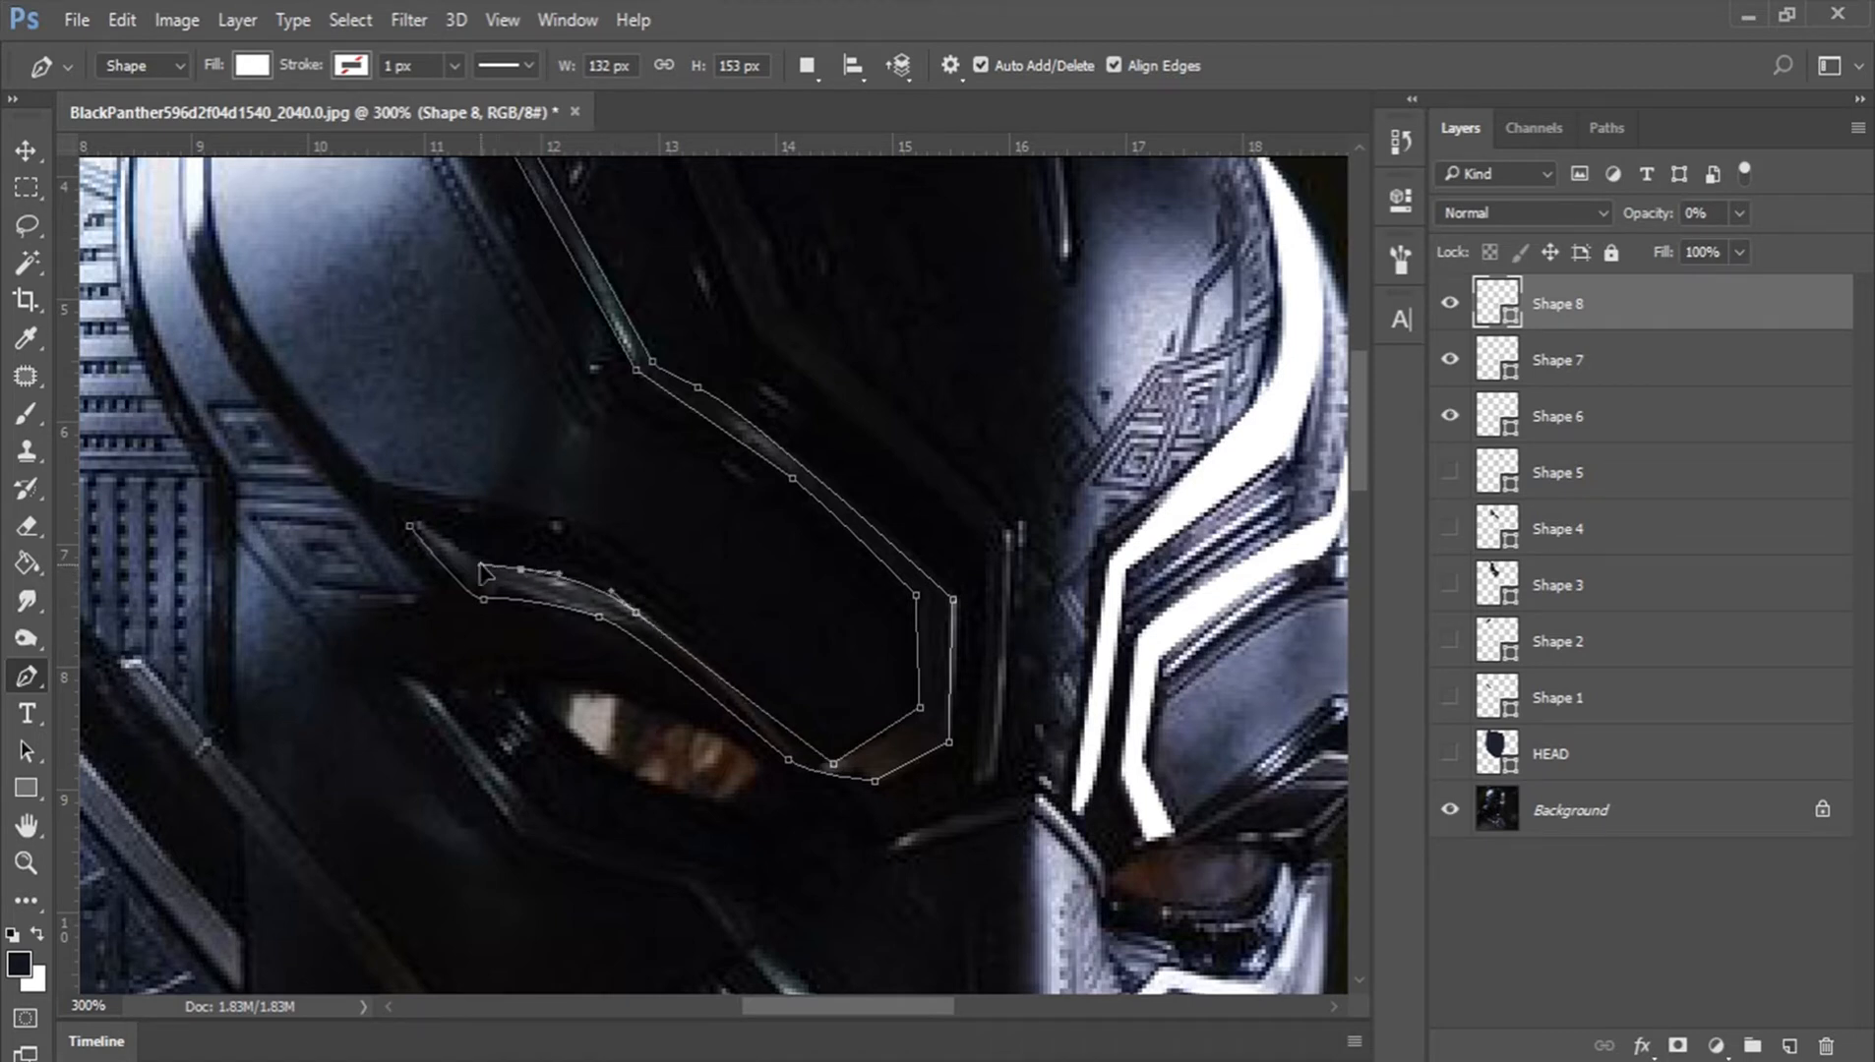
pyautogui.click(417, 536)
pyautogui.press('Return')
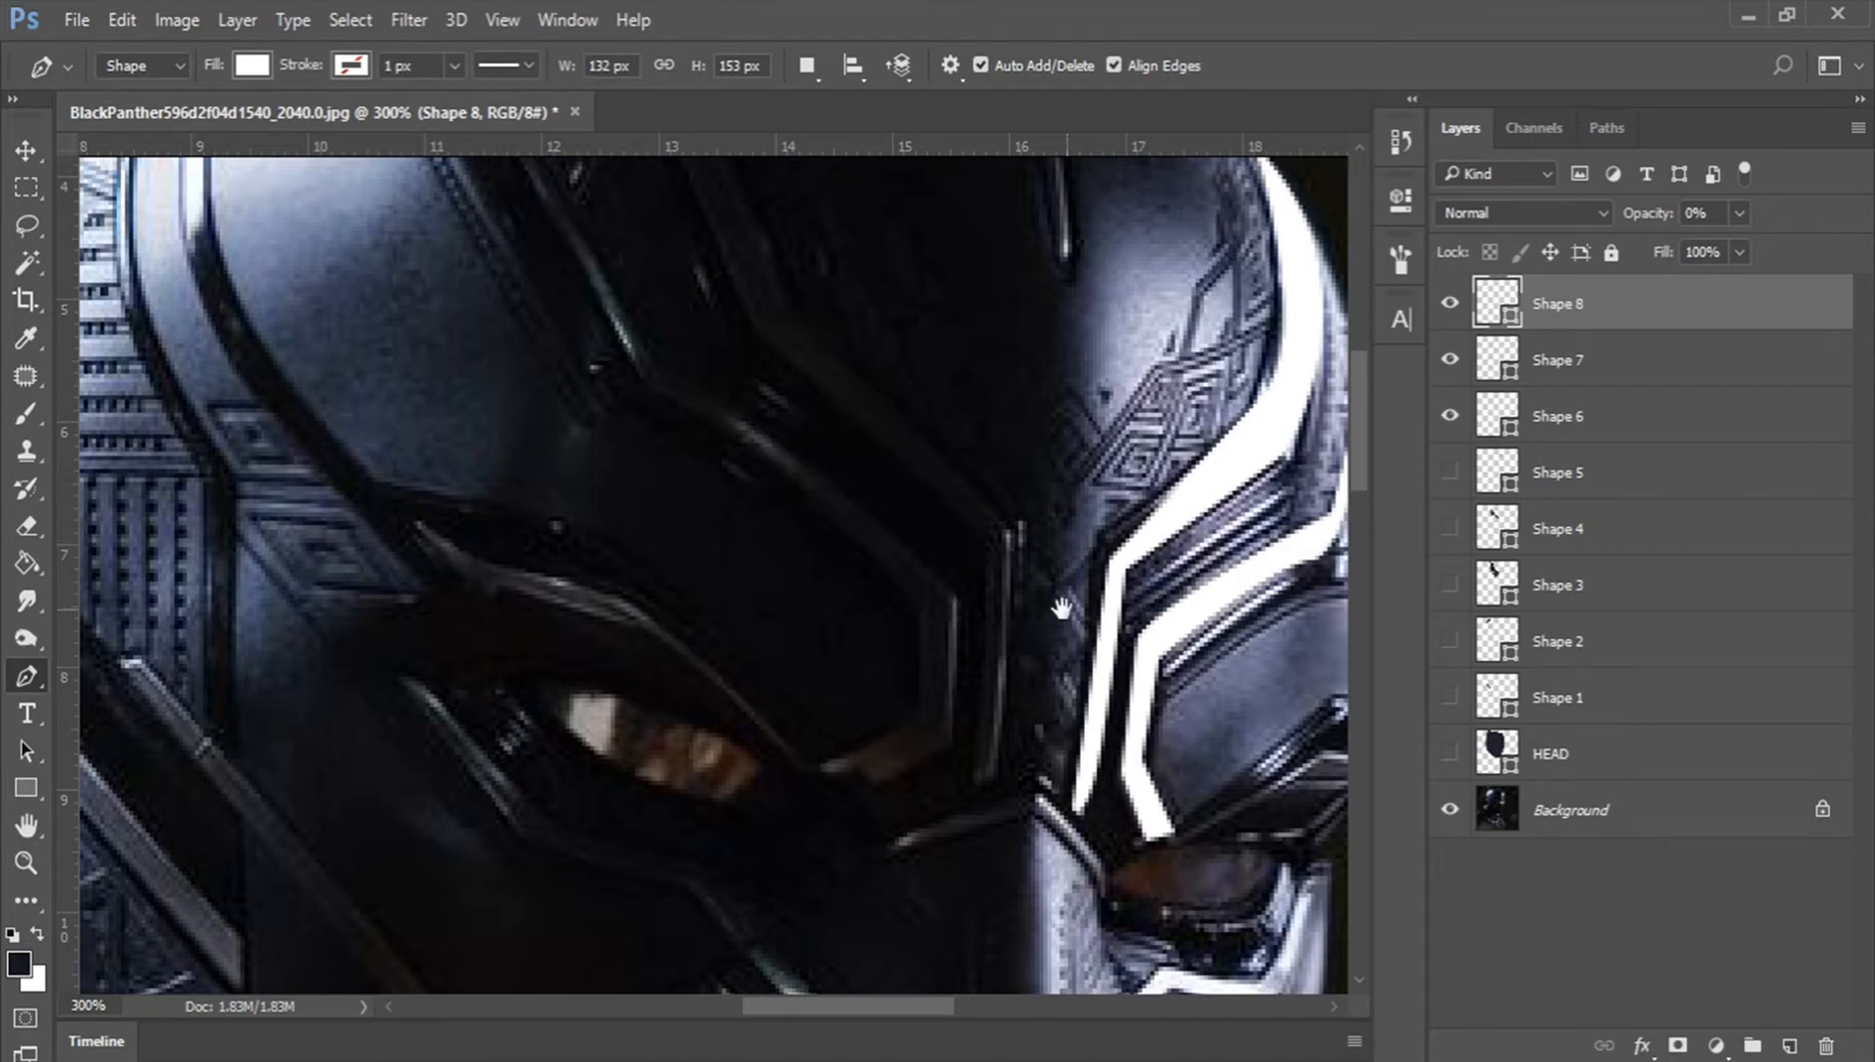
# Step: Start a second white Pen band beside the nose bridge, tracing its outer edge up the central forehead and around its end at the crown
pyautogui.moveTo(1067, 547); pyautogui.dragTo(828, 607)
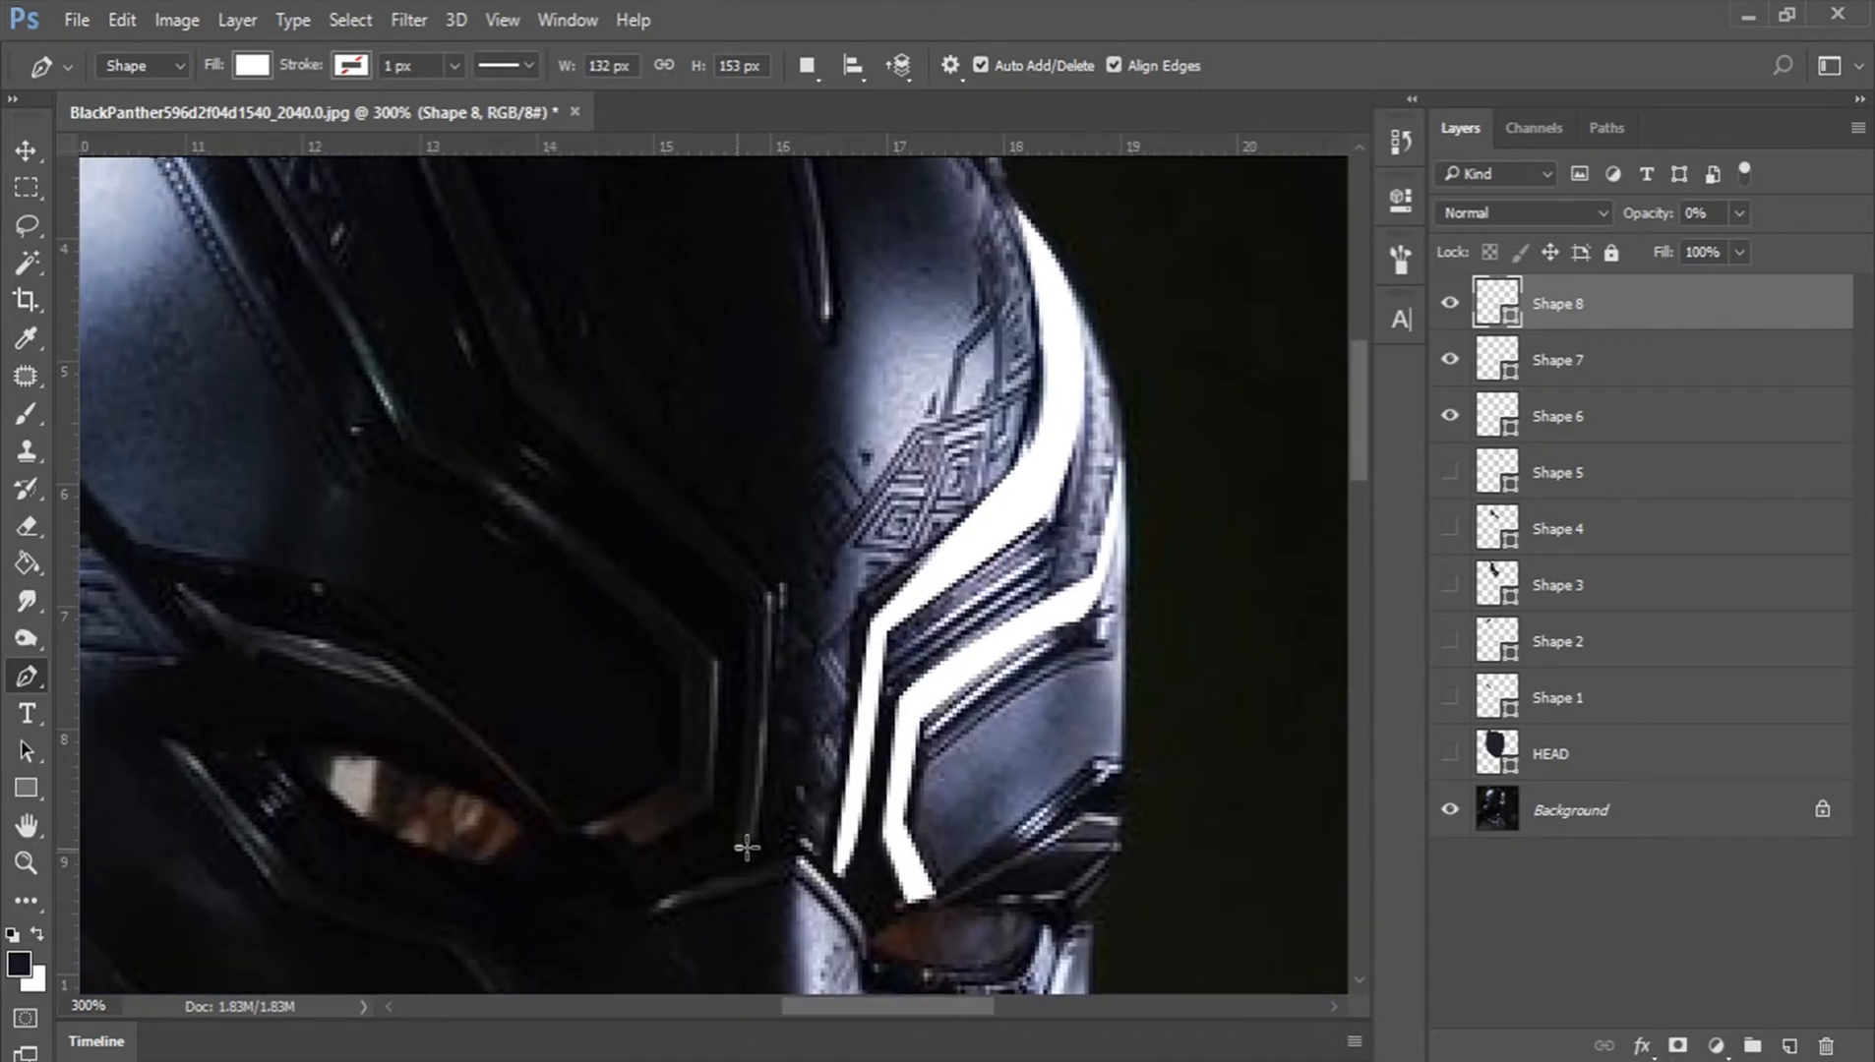
pyautogui.moveTo(748, 847); pyautogui.dragTo(759, 844)
pyautogui.click(768, 593)
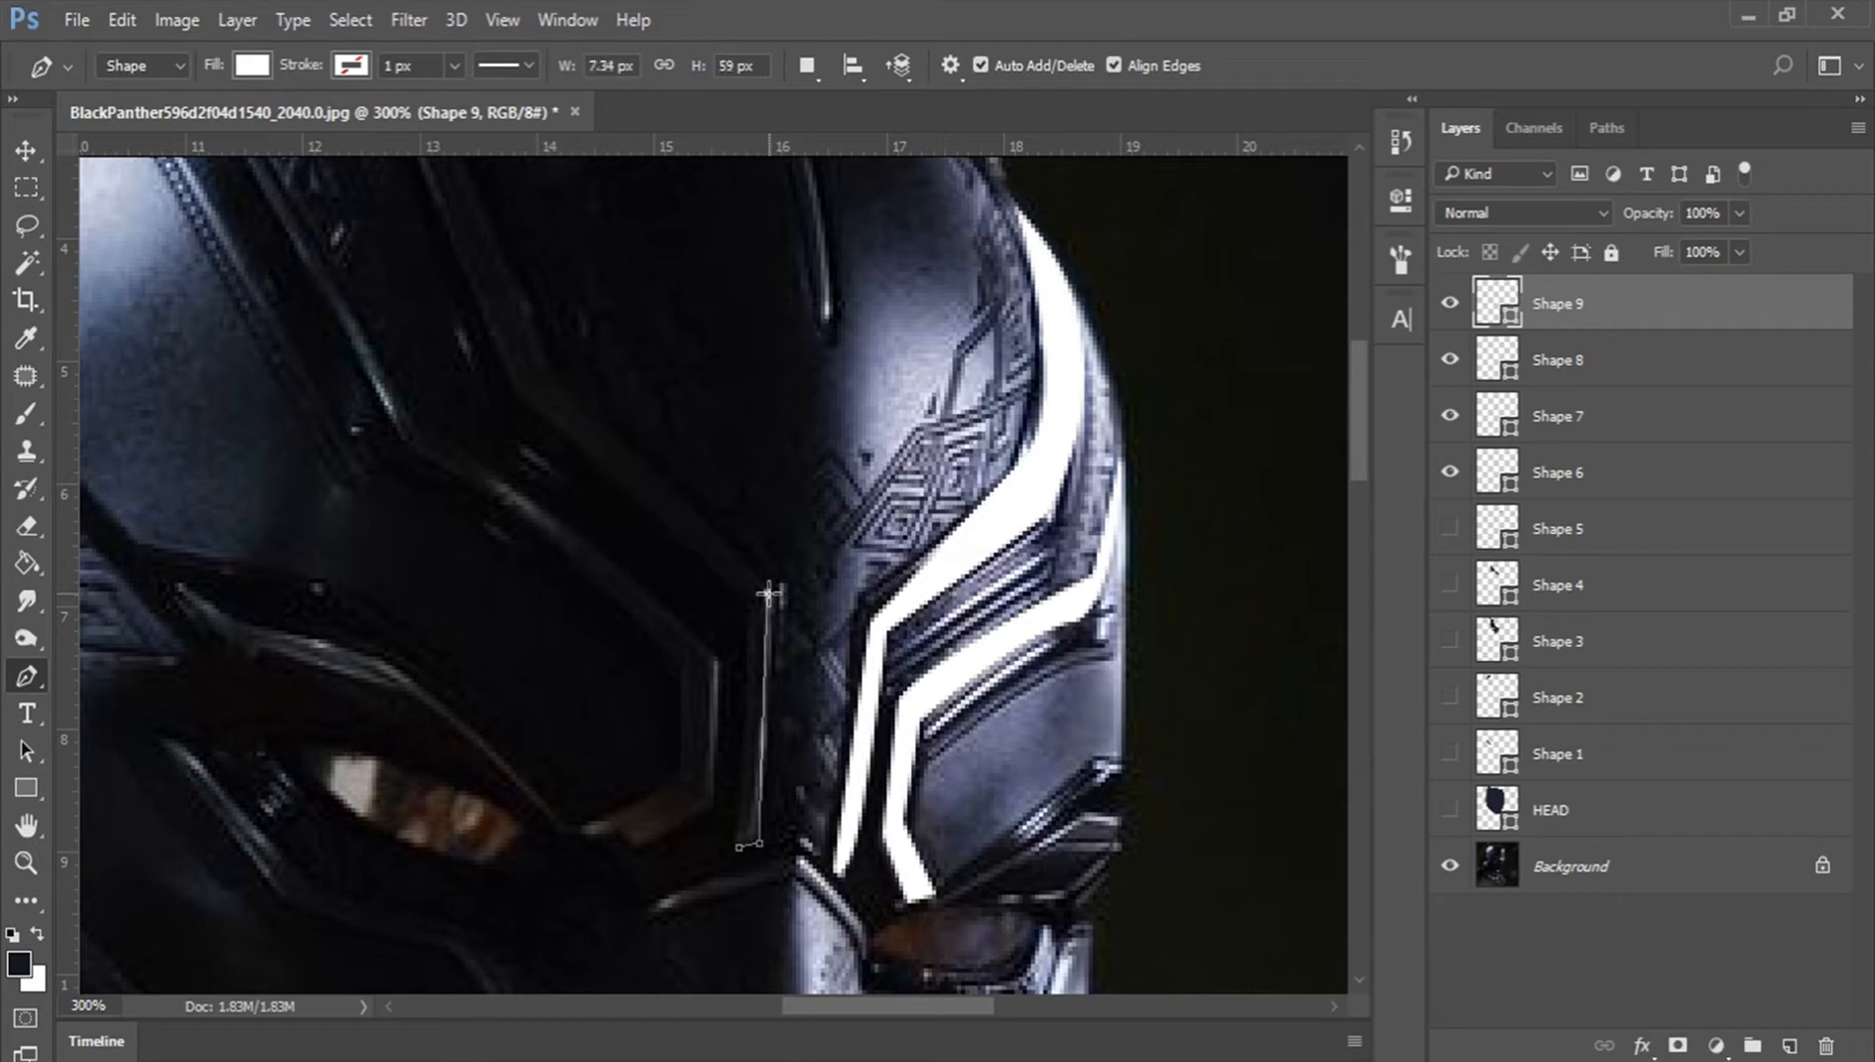
pyautogui.moveTo(768, 594); pyautogui.dragTo(1058, 890)
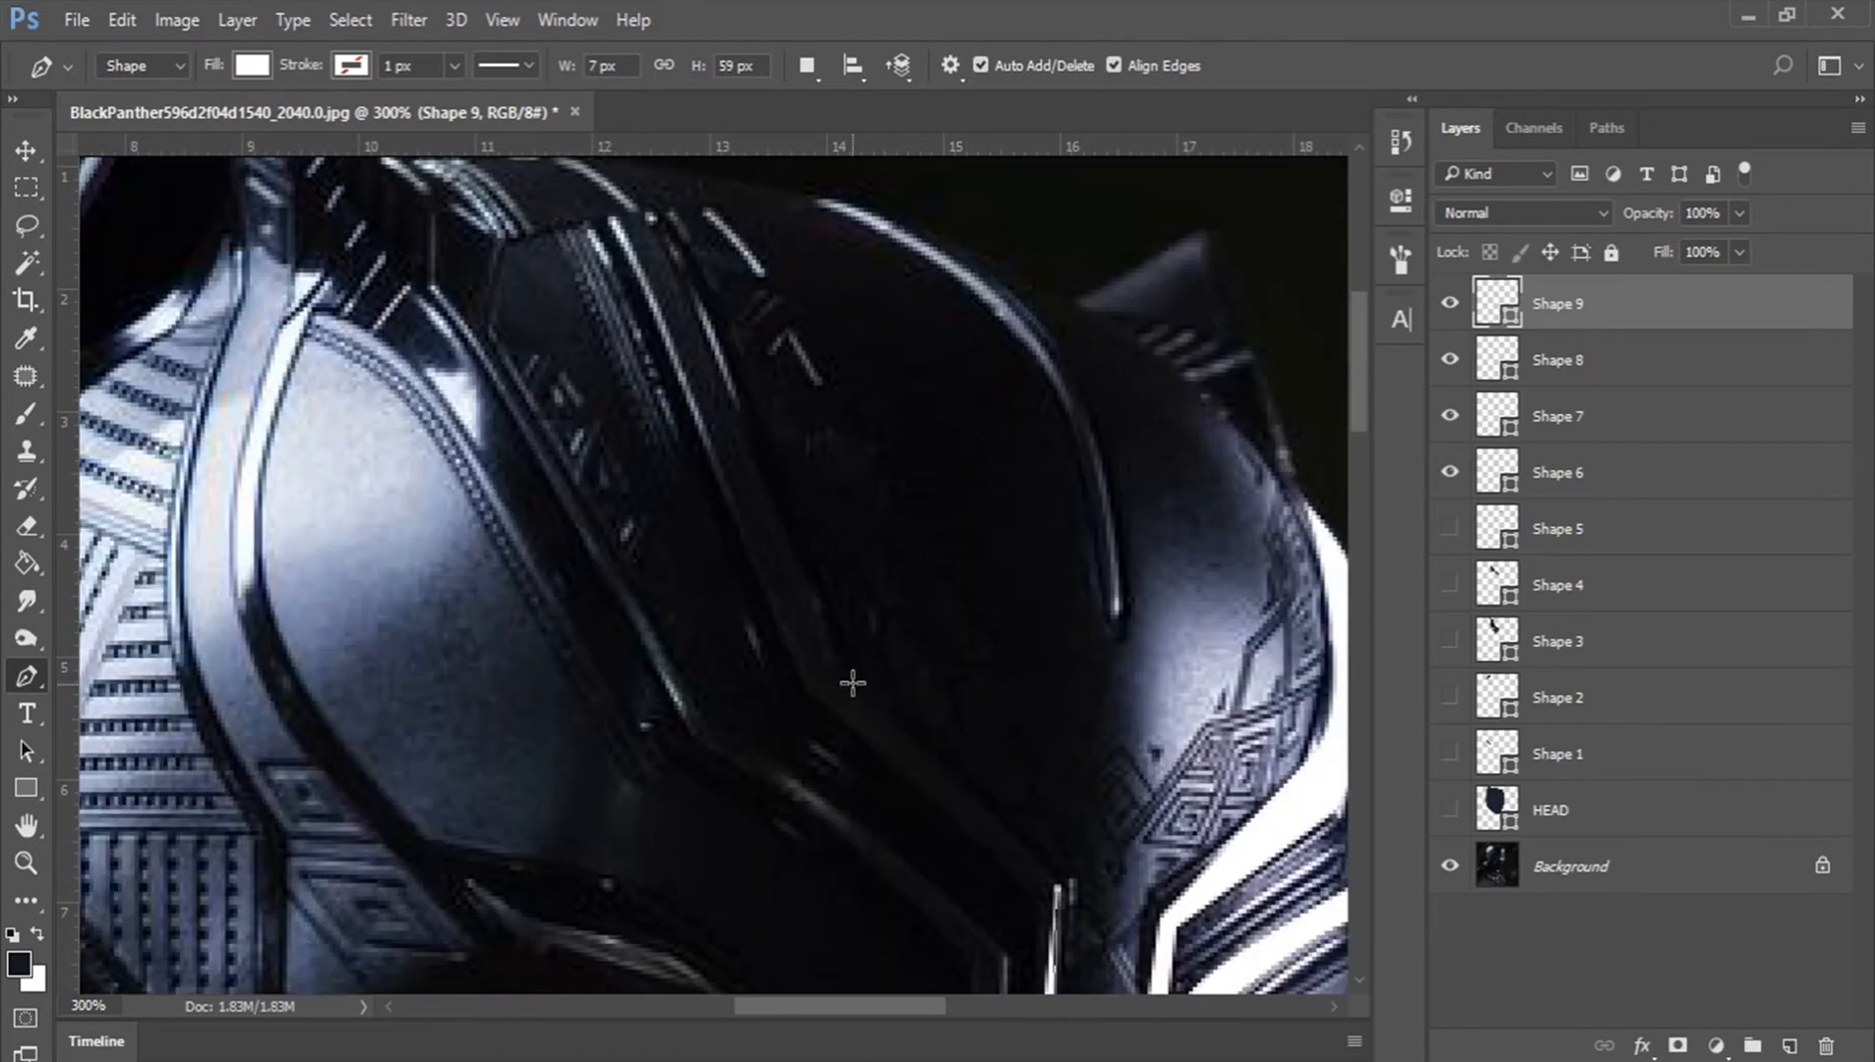
pyautogui.click(850, 679)
pyautogui.click(732, 388)
pyautogui.scroll(3, 774, 314)
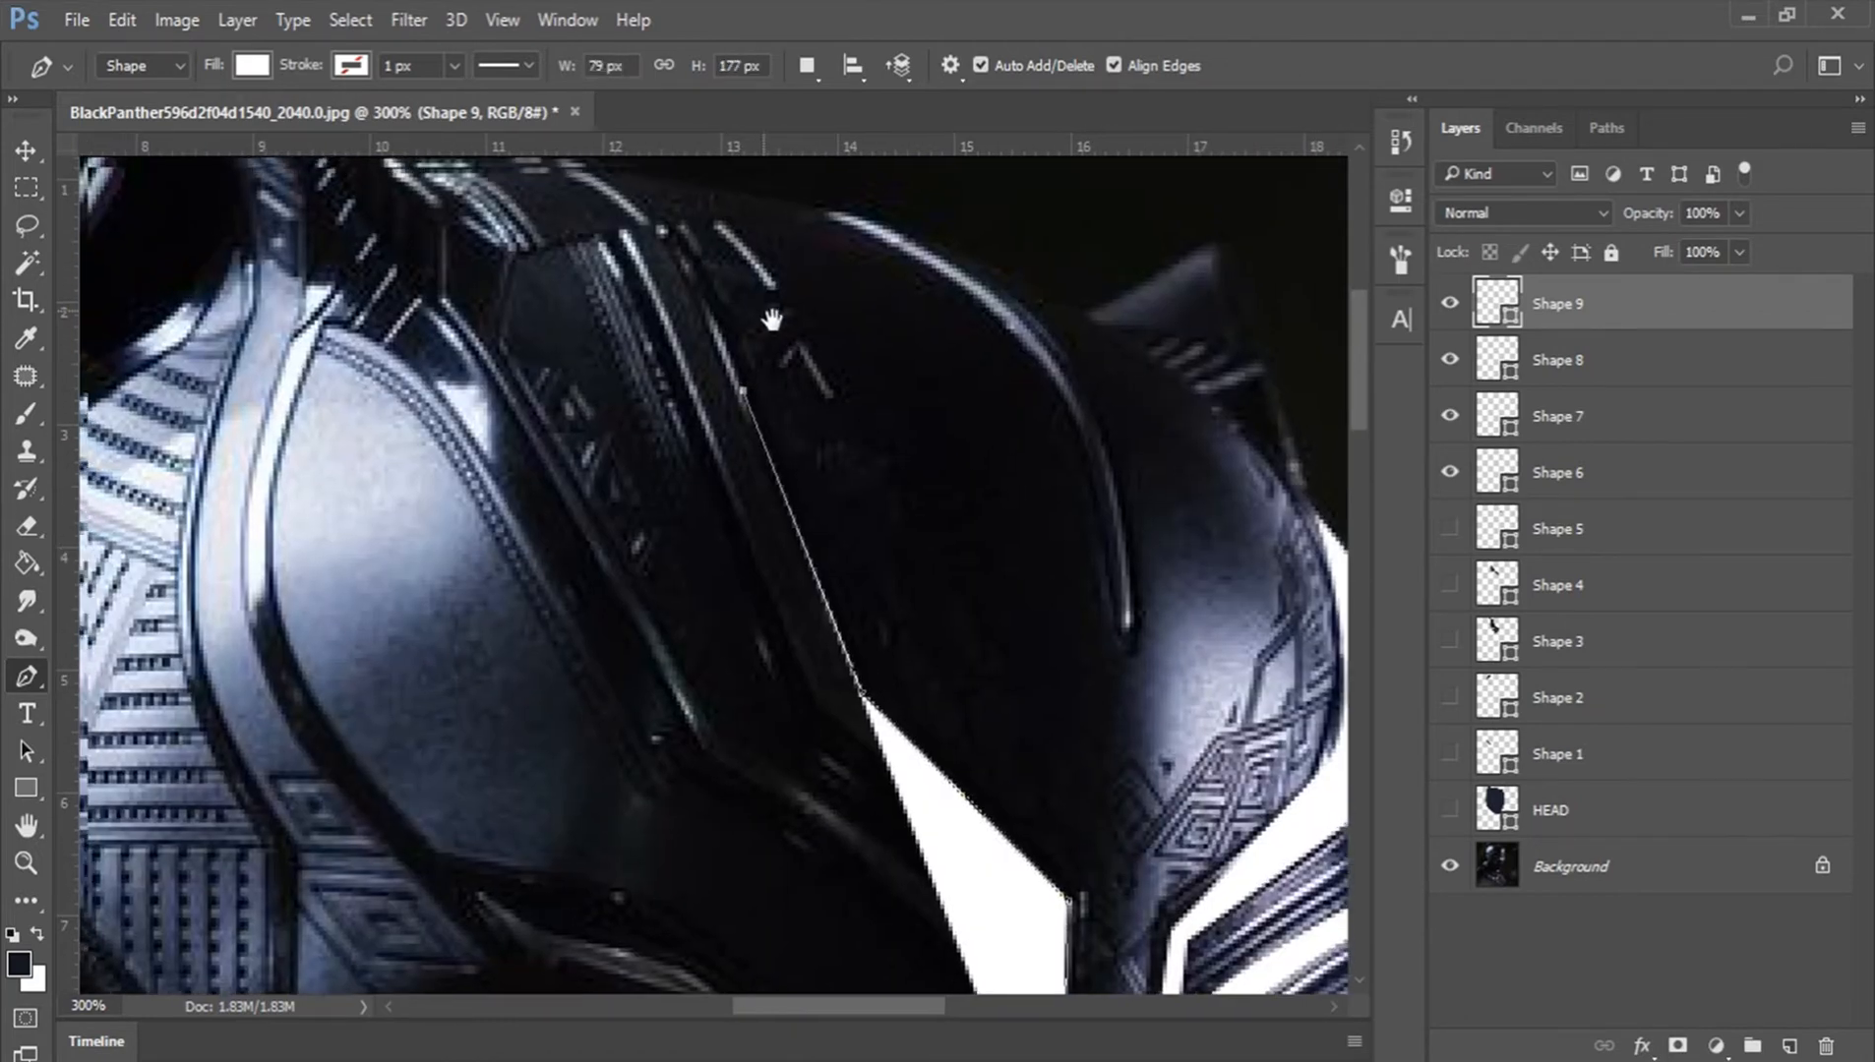
pyautogui.click(749, 332)
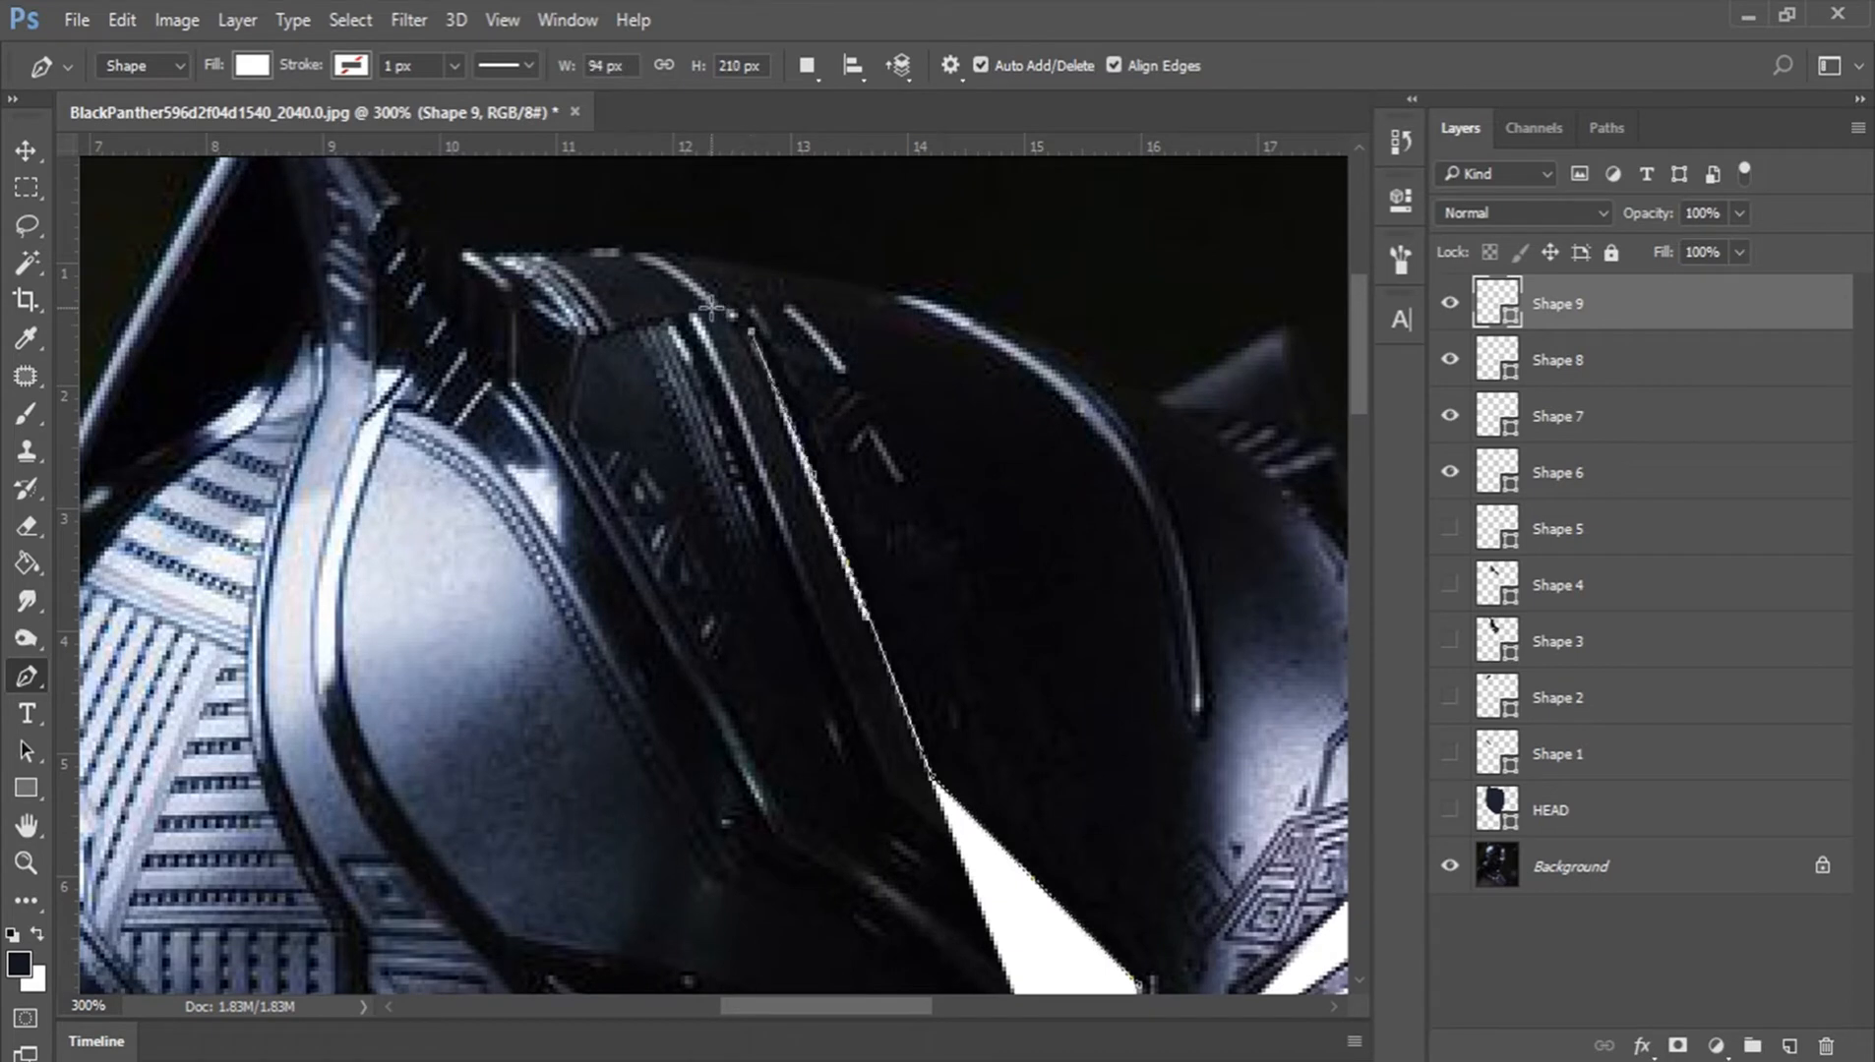
pyautogui.moveTo(710, 311); pyautogui.dragTo(690, 314)
pyautogui.click(693, 315)
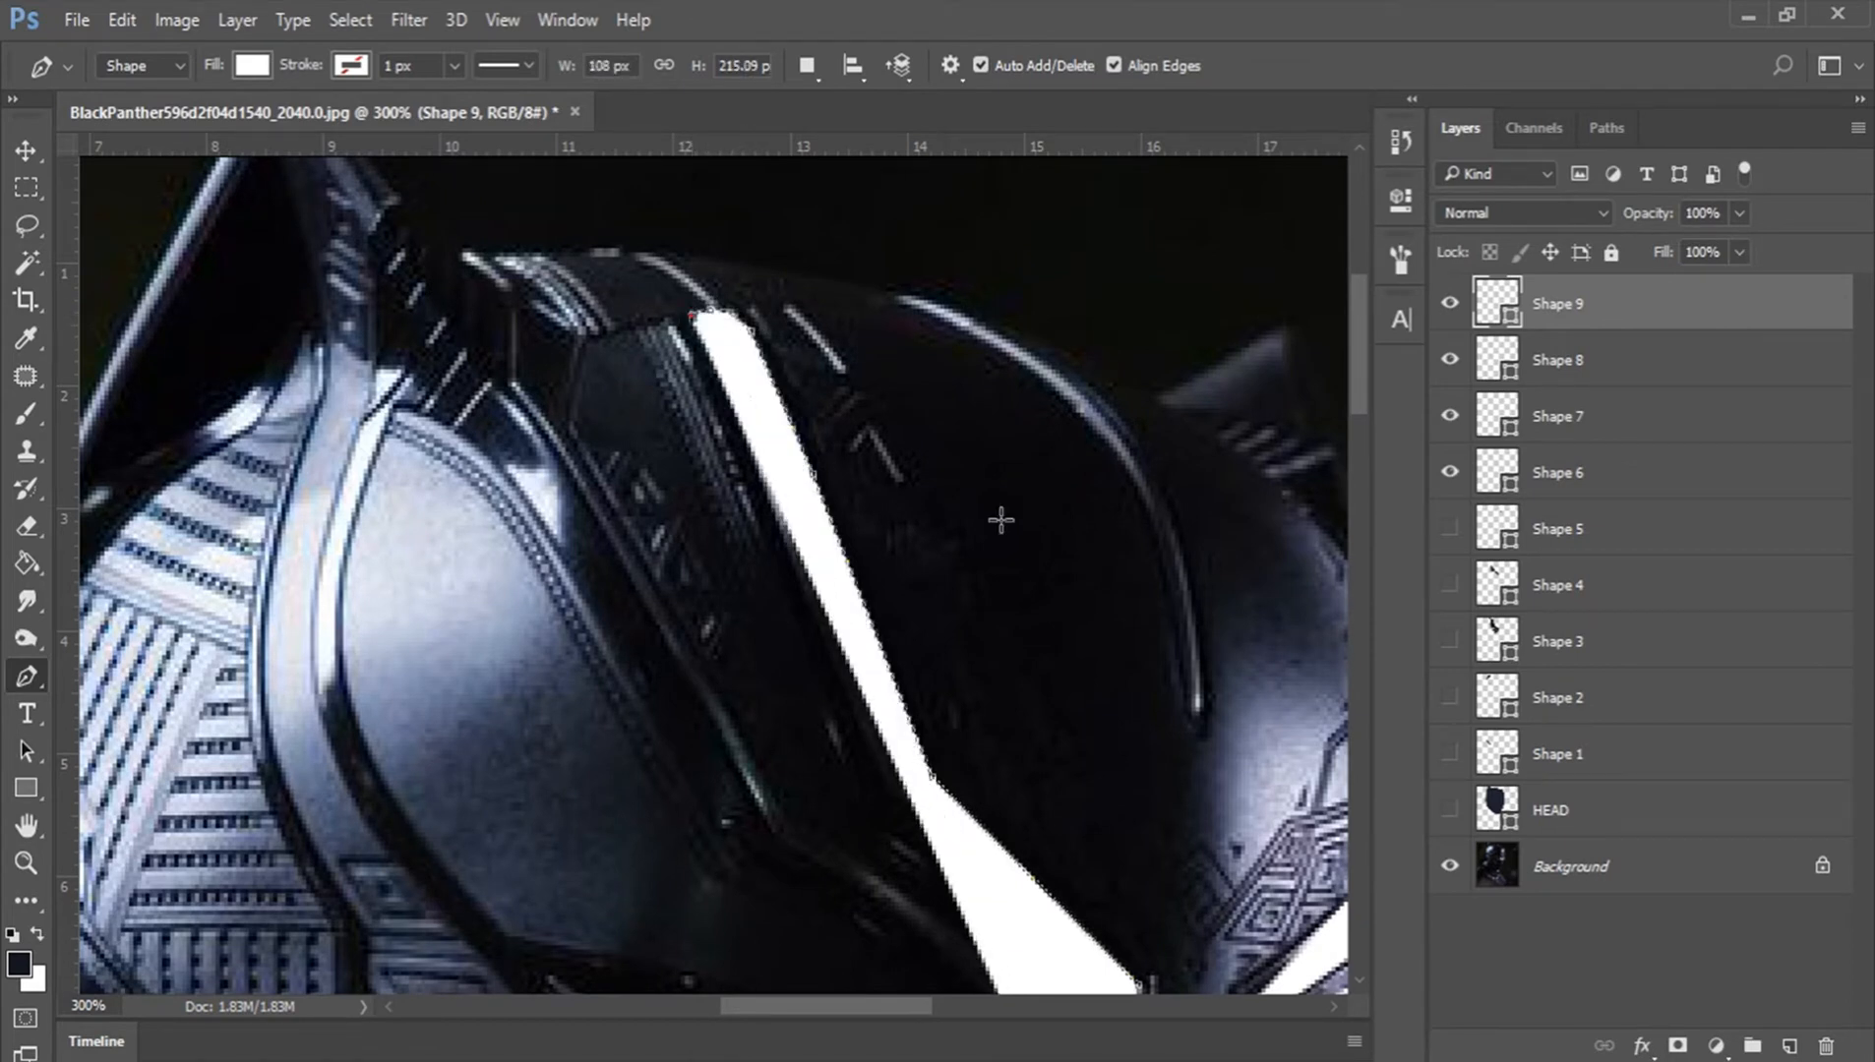
# Step: Lower the Shape 9 layer's opacity to 15% and trace the band's inner edge down to the nose bridge to close the shape
pyautogui.moveTo(1661, 213); pyautogui.dragTo(1564, 214)
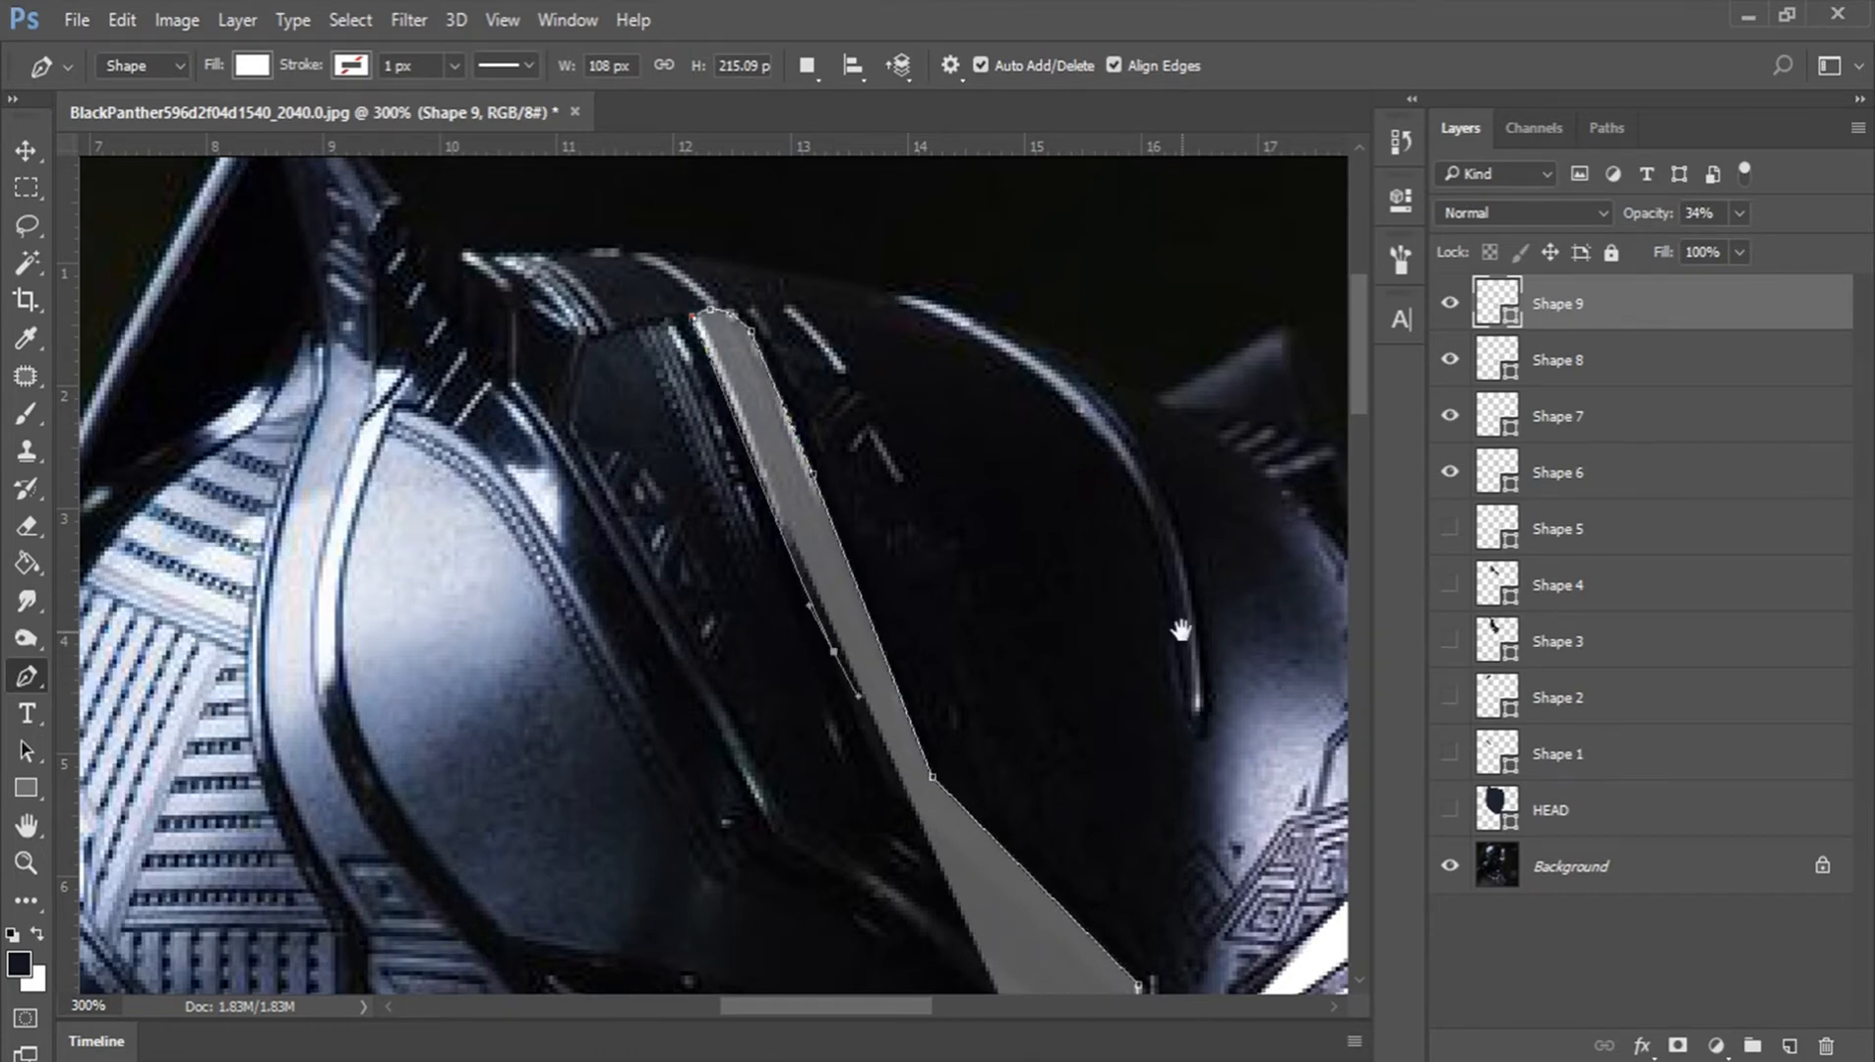
pyautogui.moveTo(1181, 631); pyautogui.dragTo(937, 387)
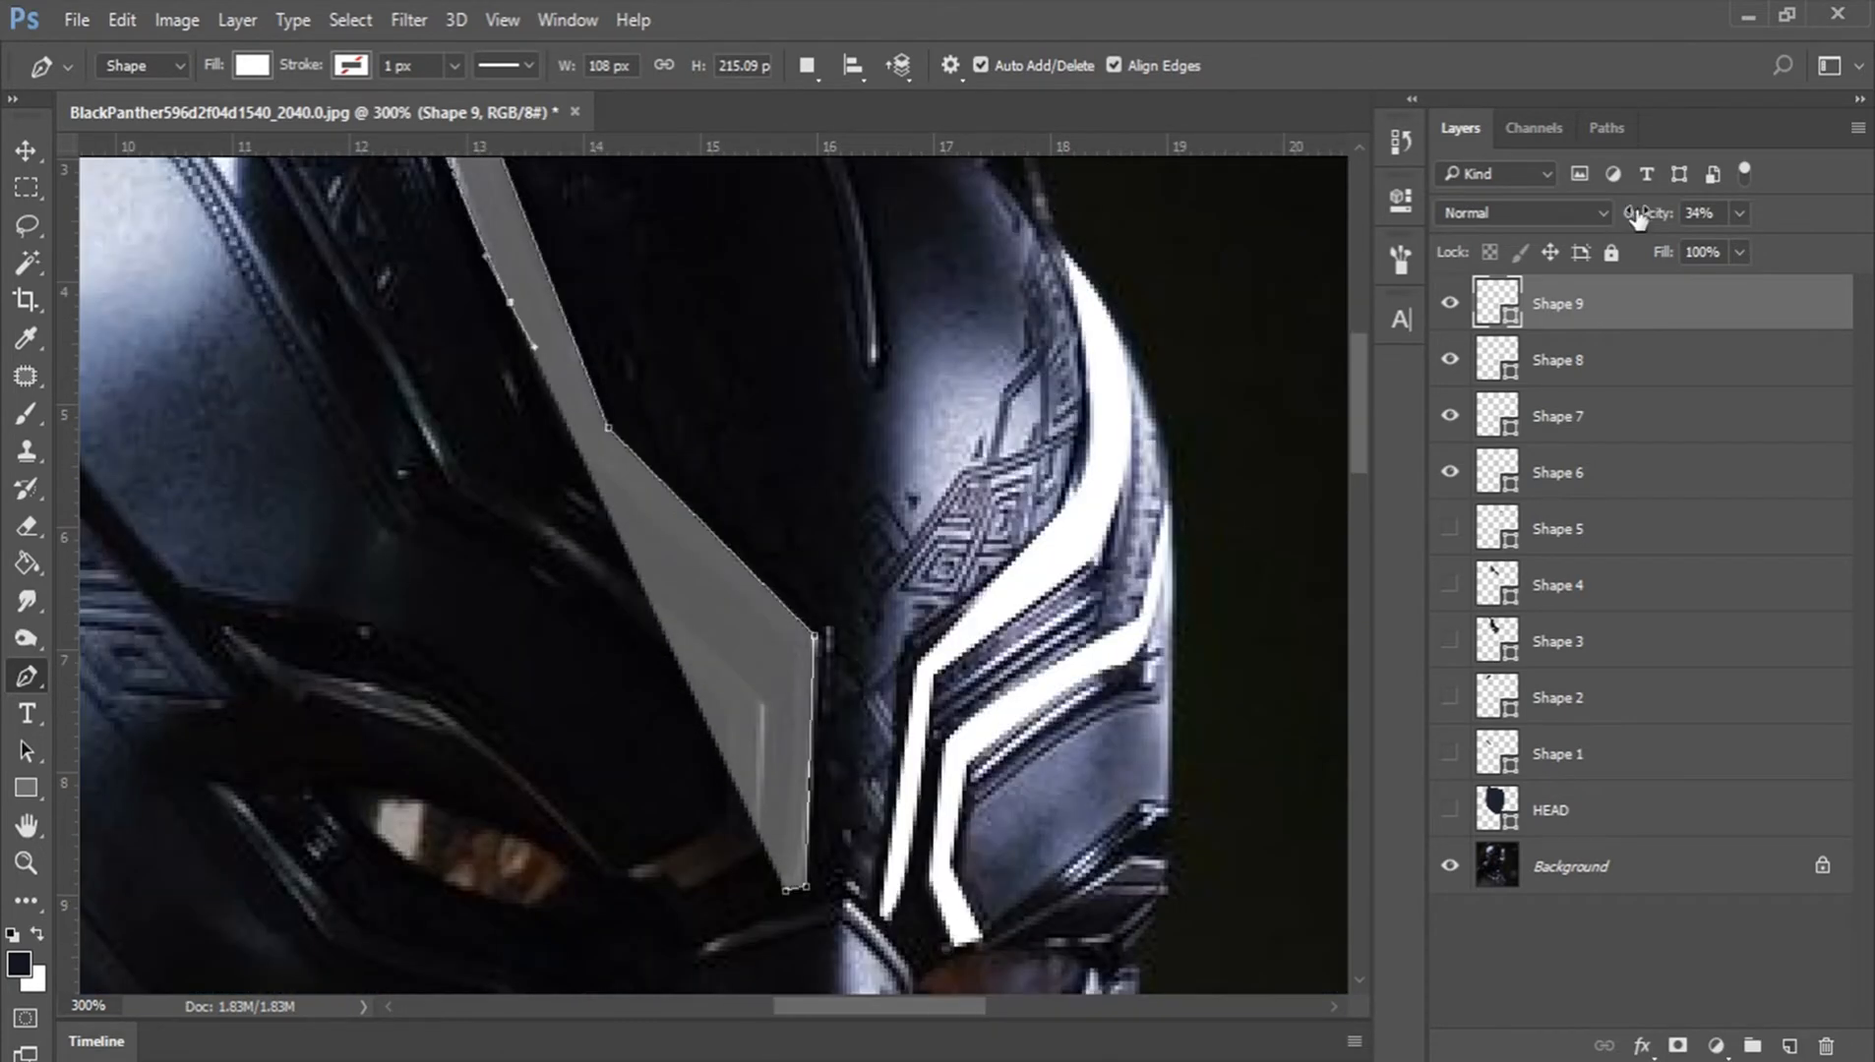
pyautogui.moveTo(1636, 219); pyautogui.dragTo(1599, 219)
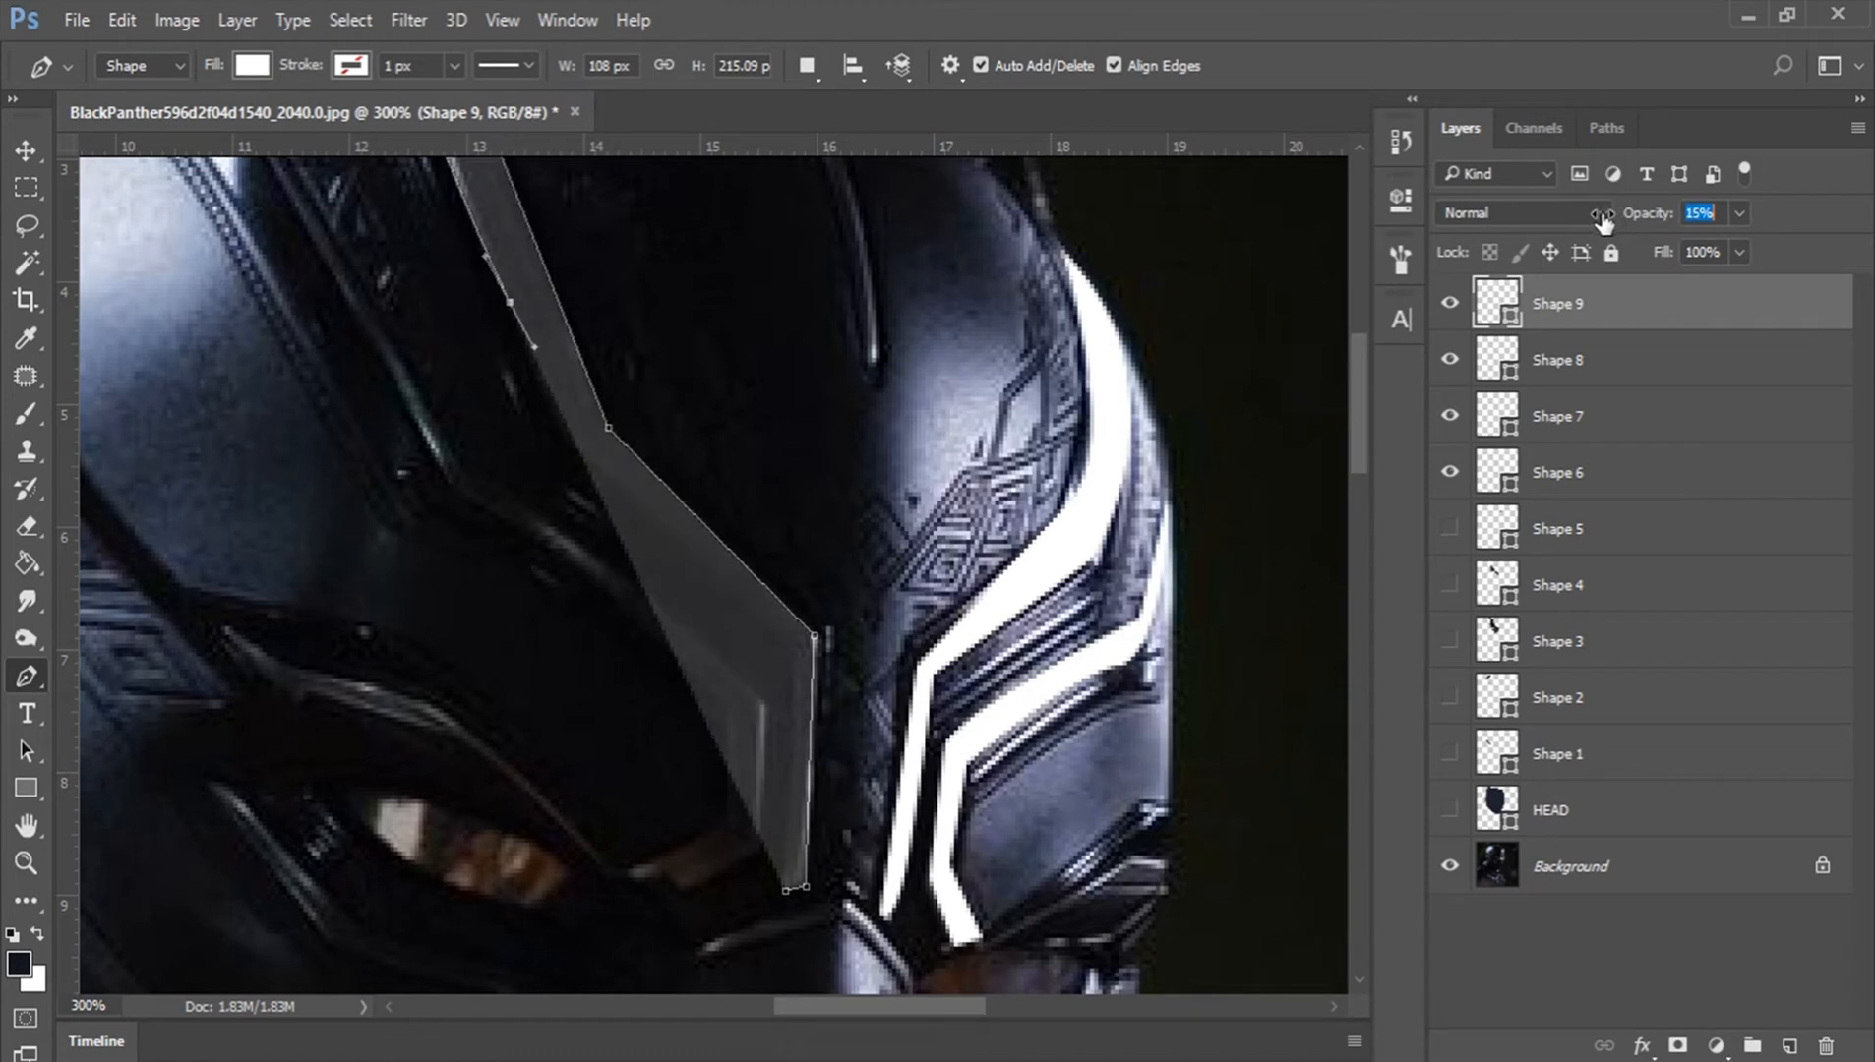
pyautogui.click(584, 449)
pyautogui.click(786, 645)
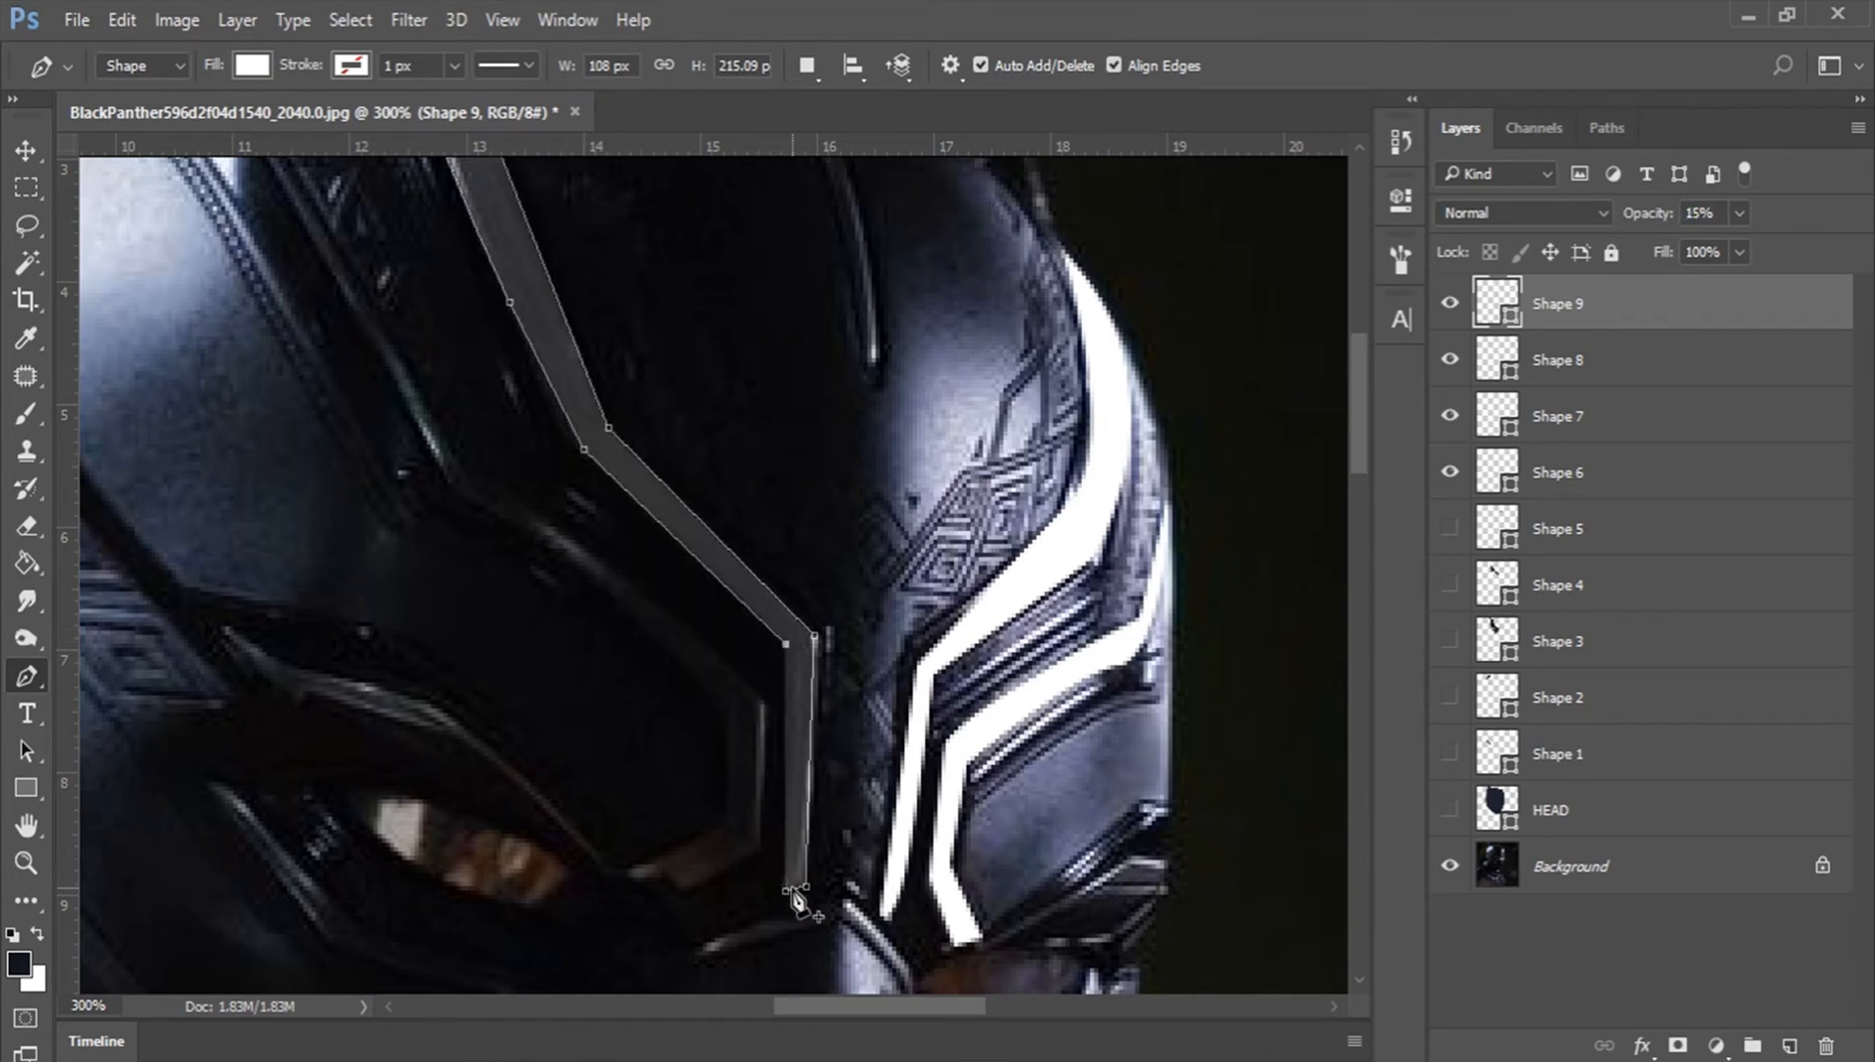
pyautogui.click(786, 890)
pyautogui.press('Return')
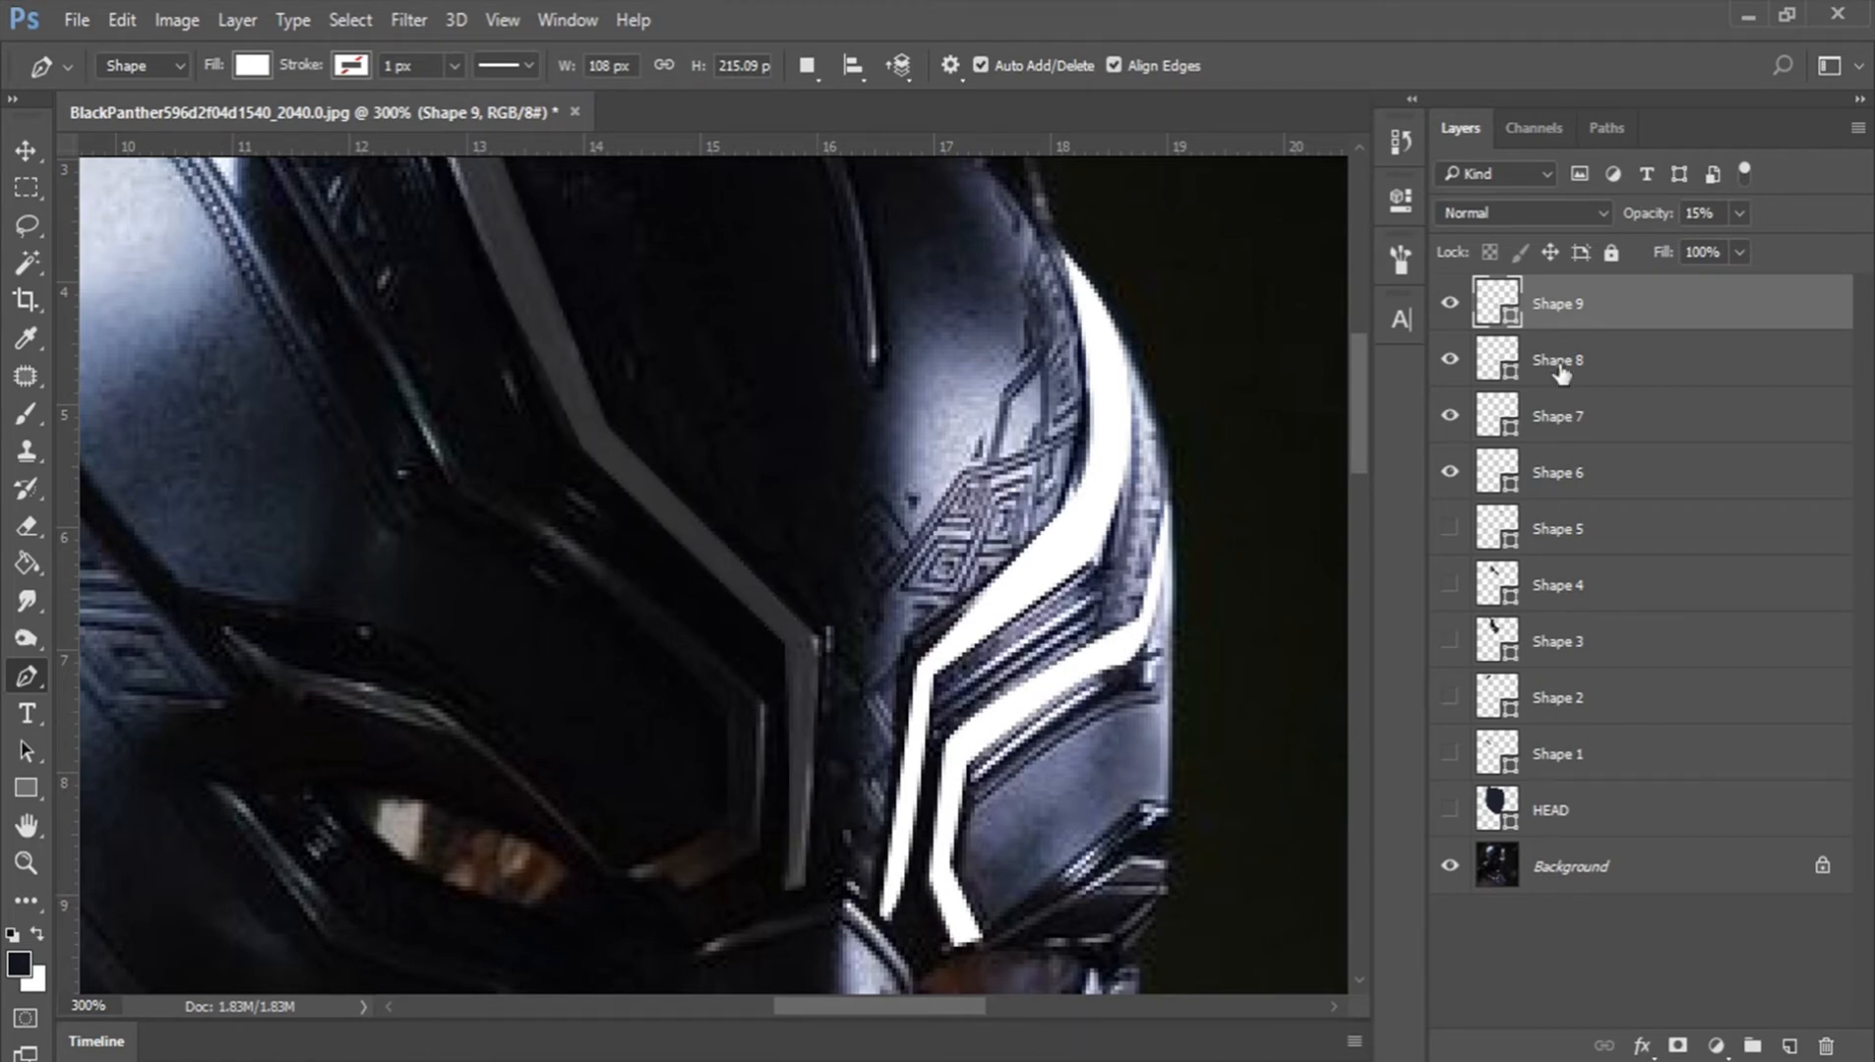
# Step: Trace the mask's larger eye as a closed white Pen shape with a curved upper edge, about 63 by 29 px
pyautogui.moveTo(1099, 777); pyautogui.dragTo(1292, 438)
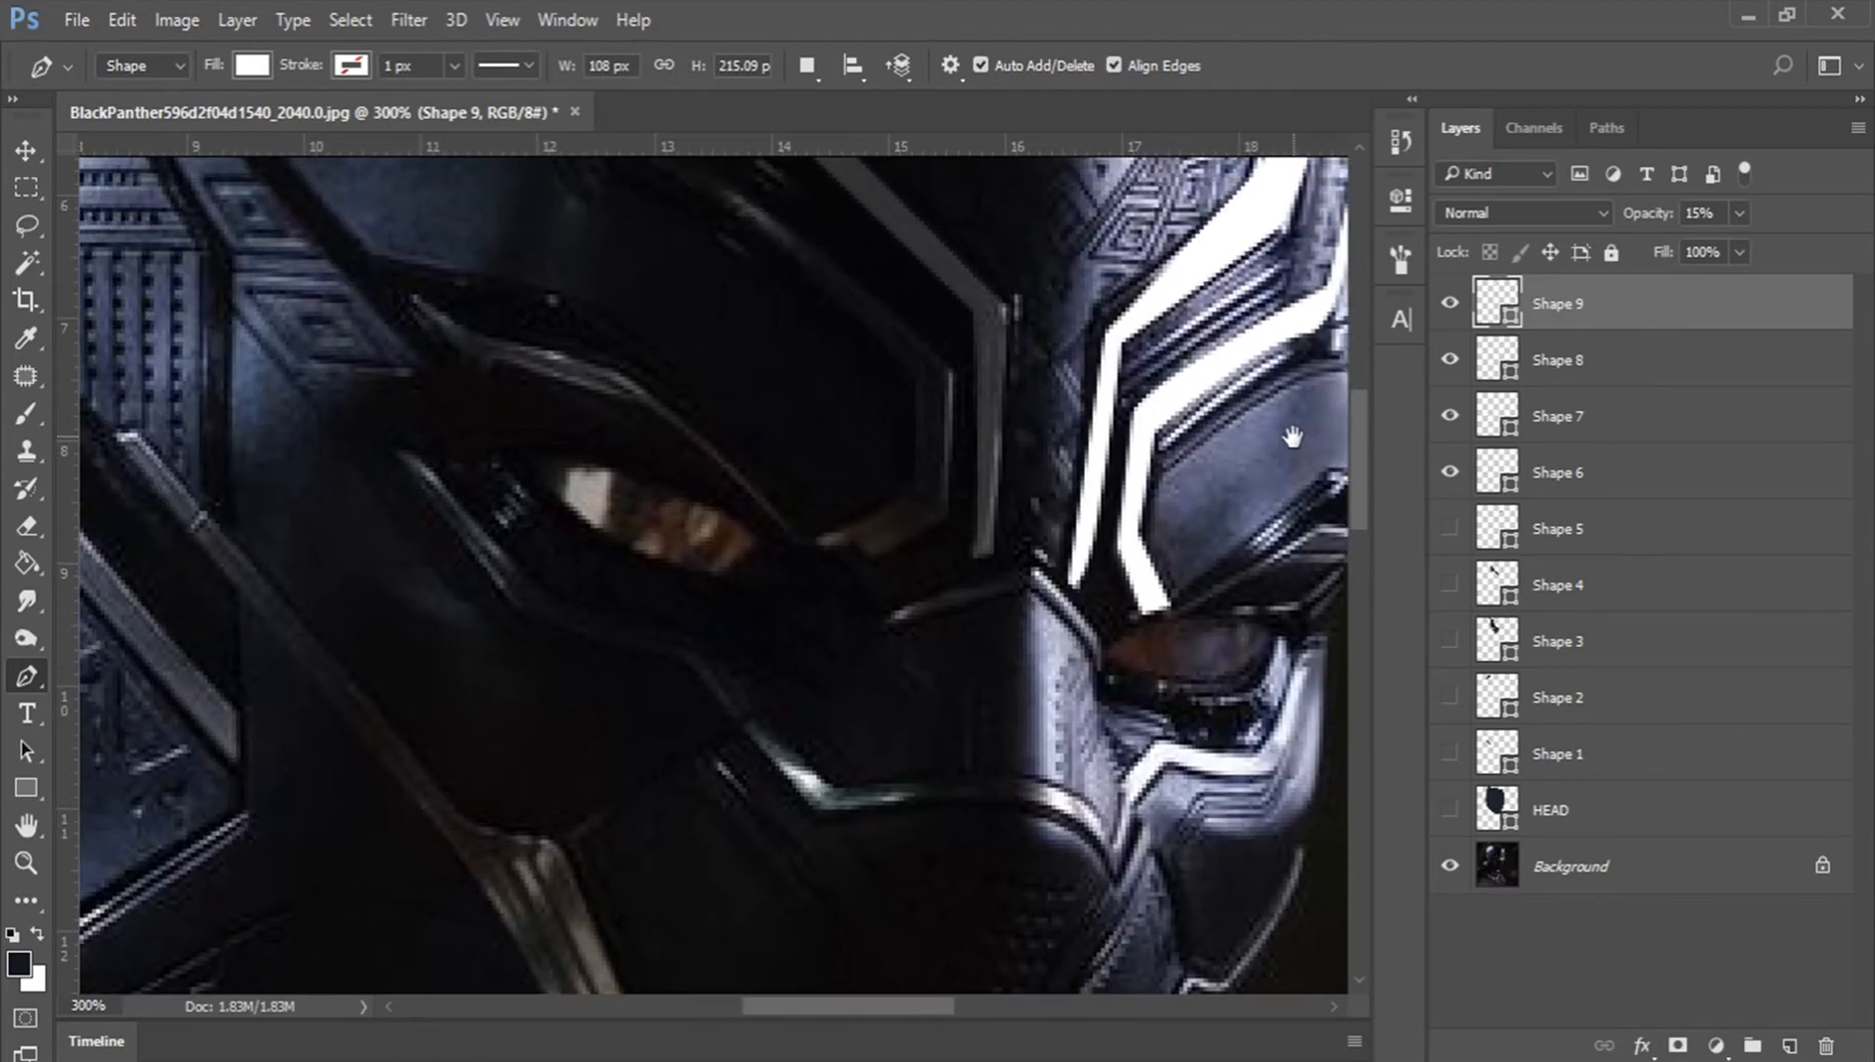
pyautogui.click(500, 456)
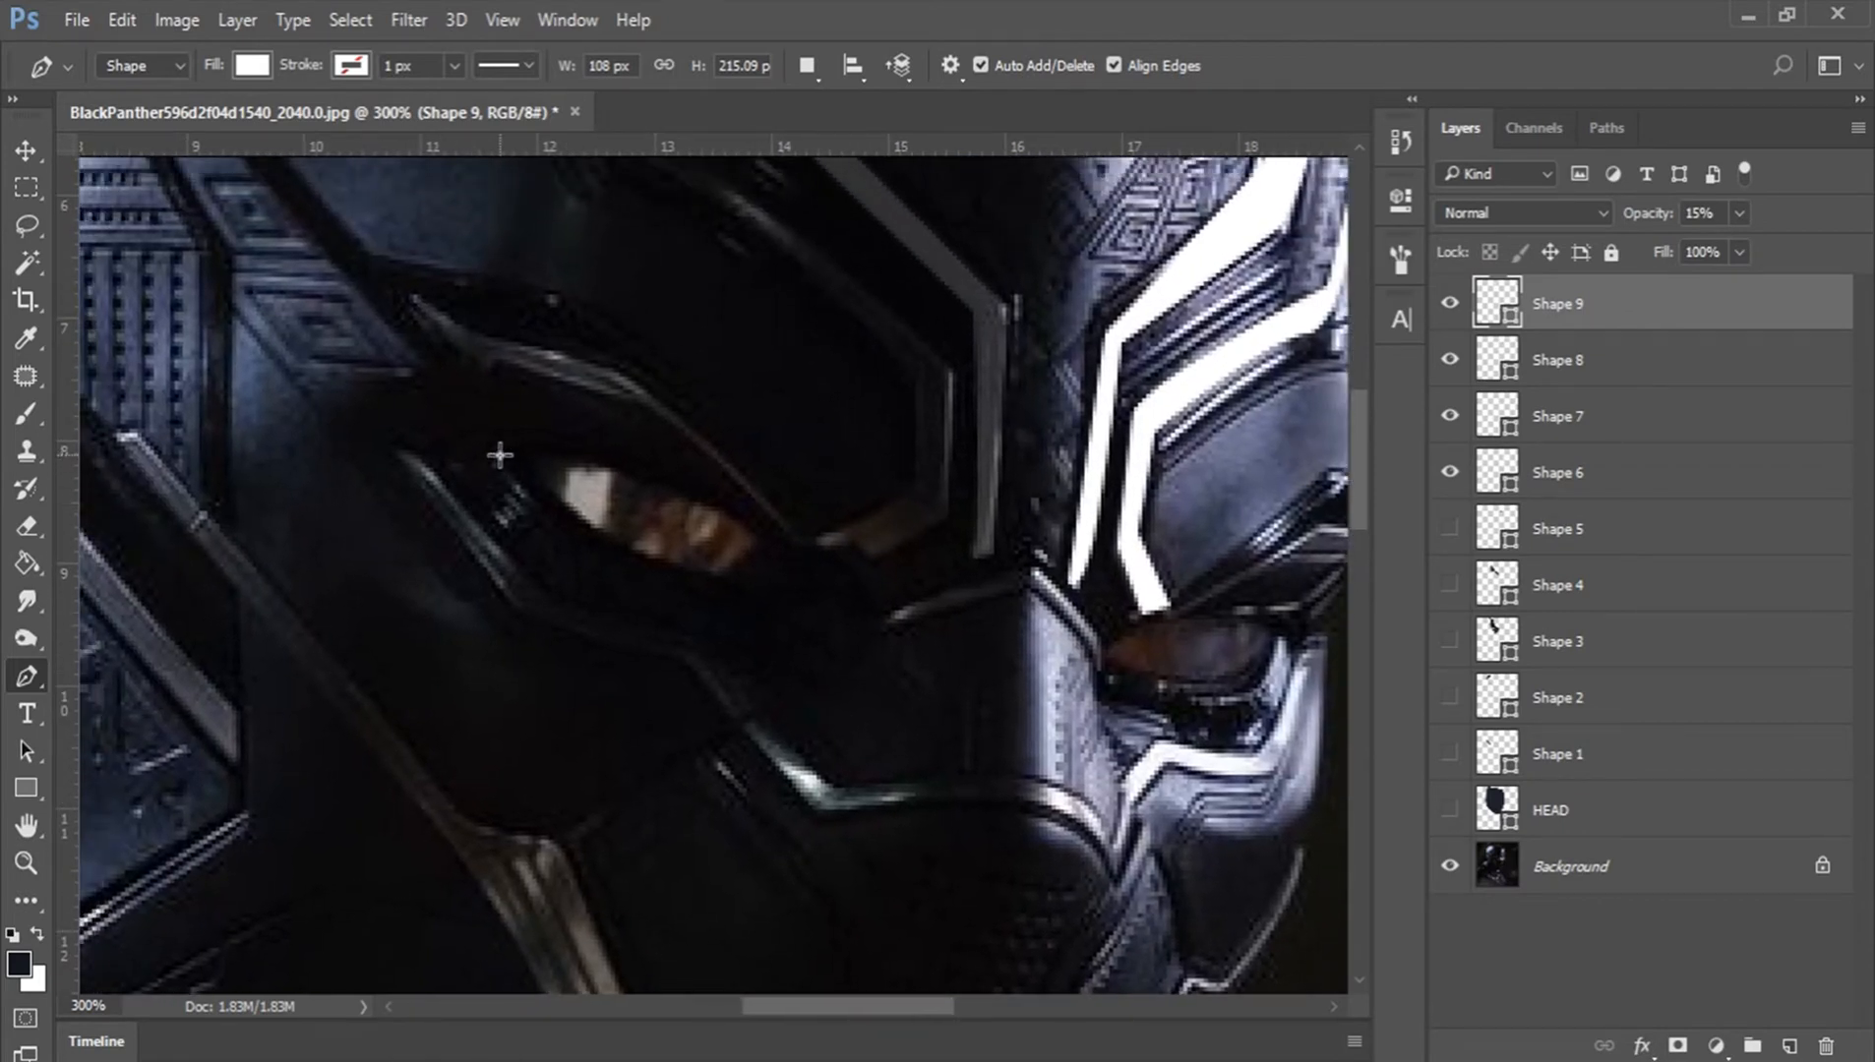
pyautogui.click(590, 533)
pyautogui.click(721, 578)
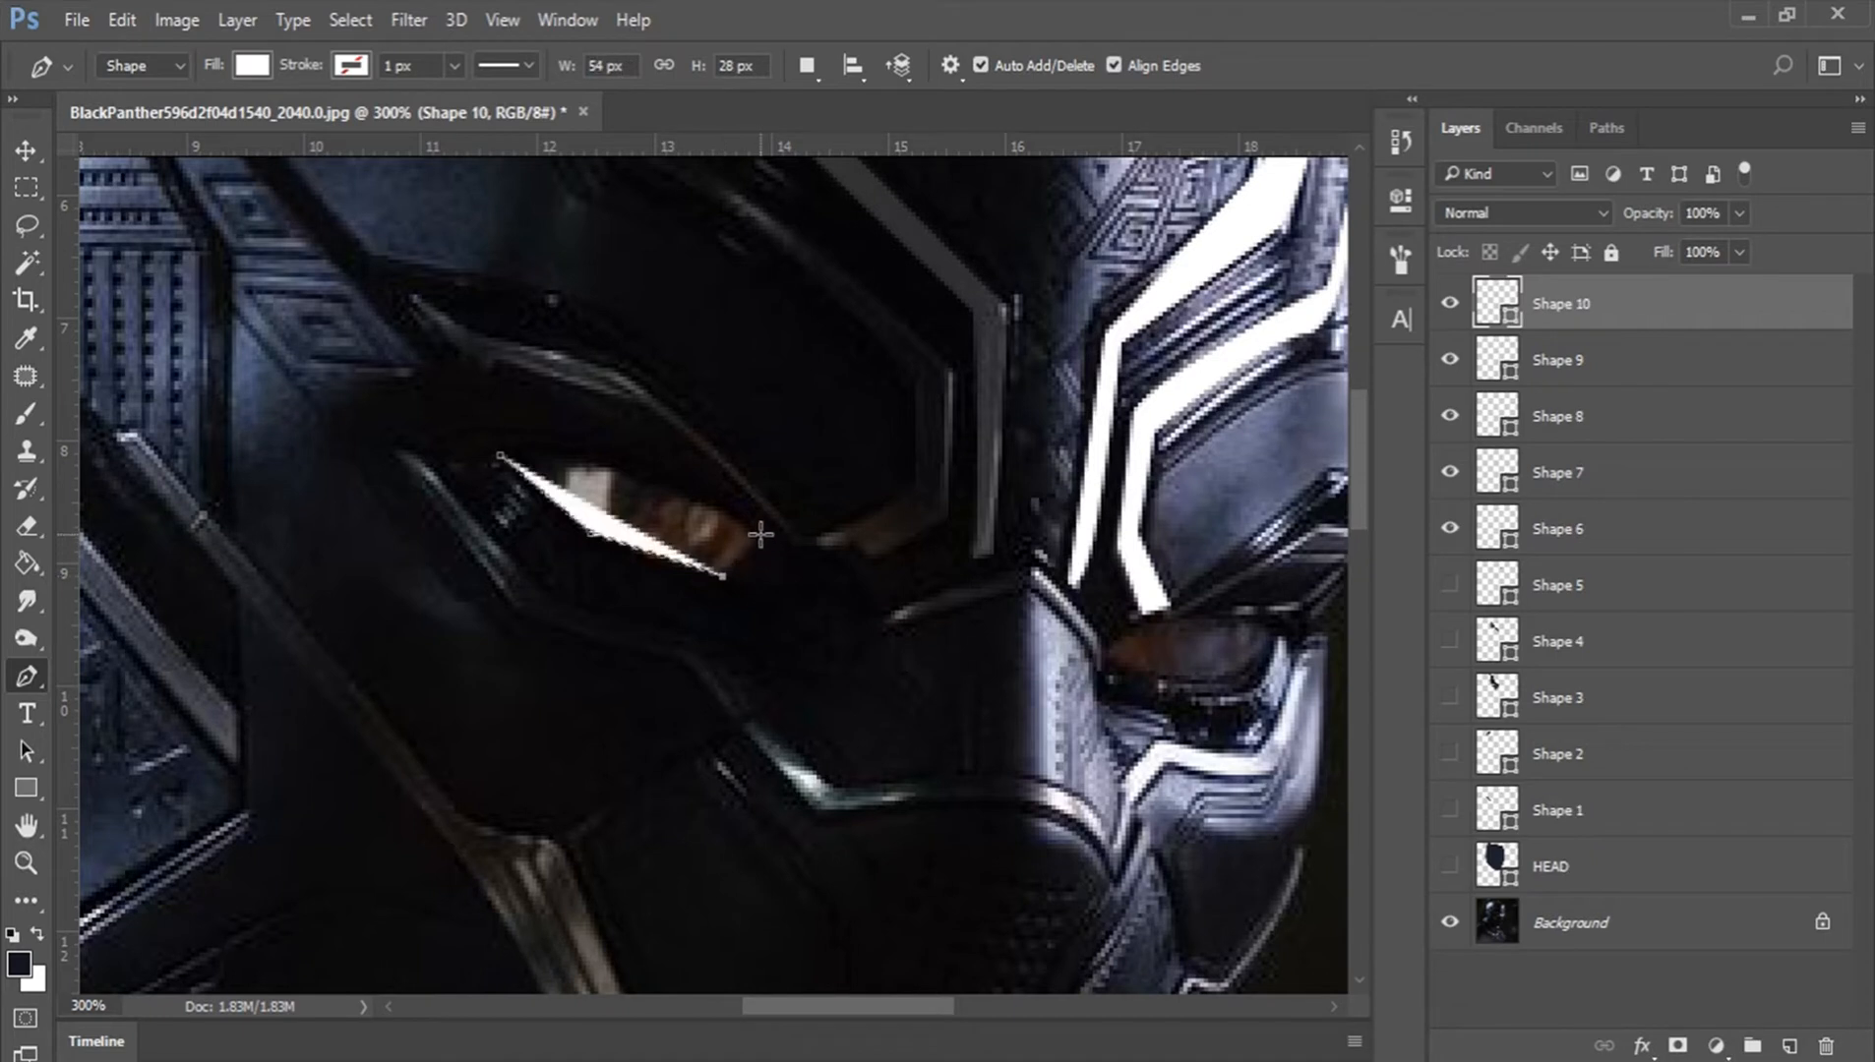
pyautogui.click(758, 531)
pyautogui.moveTo(500, 456); pyautogui.dragTo(346, 476)
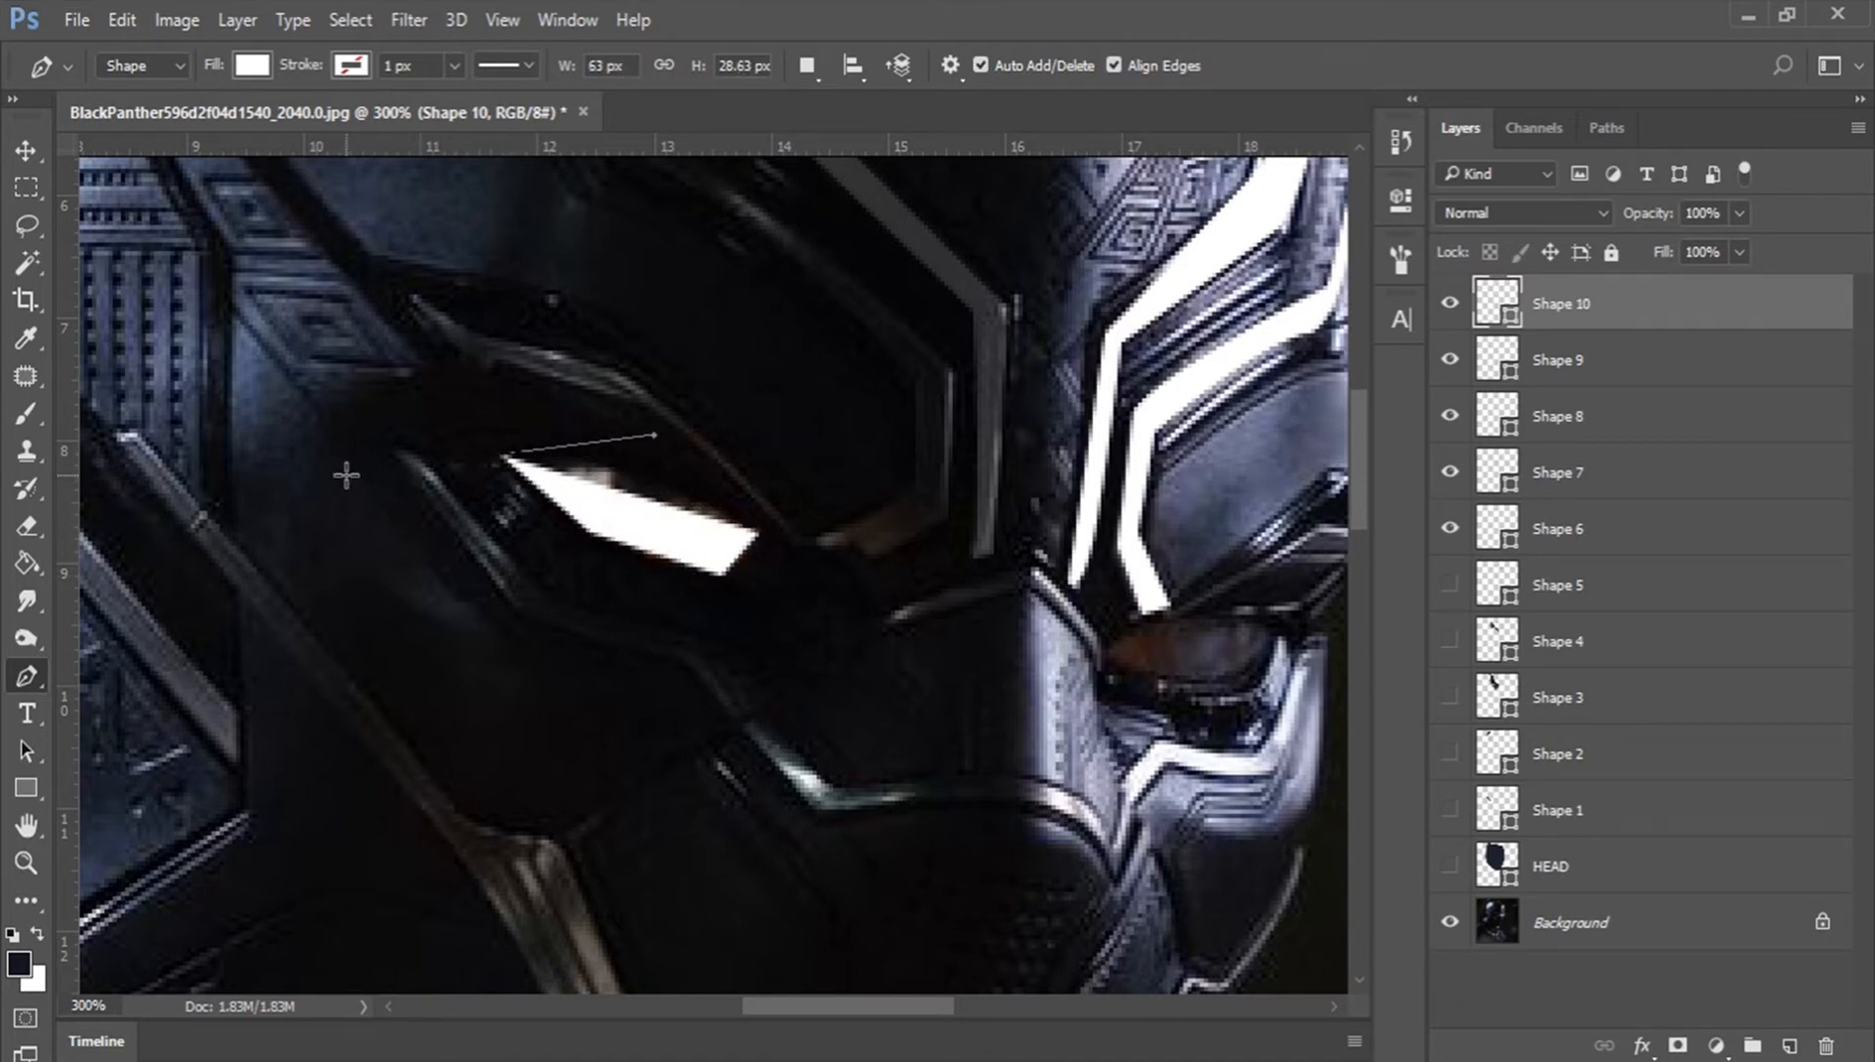
# Step: Trace the smaller eye on the far side of the nose as a closed white Pen shape, about 42 by 16 px
pyautogui.moveTo(1001, 522); pyautogui.dragTo(649, 521)
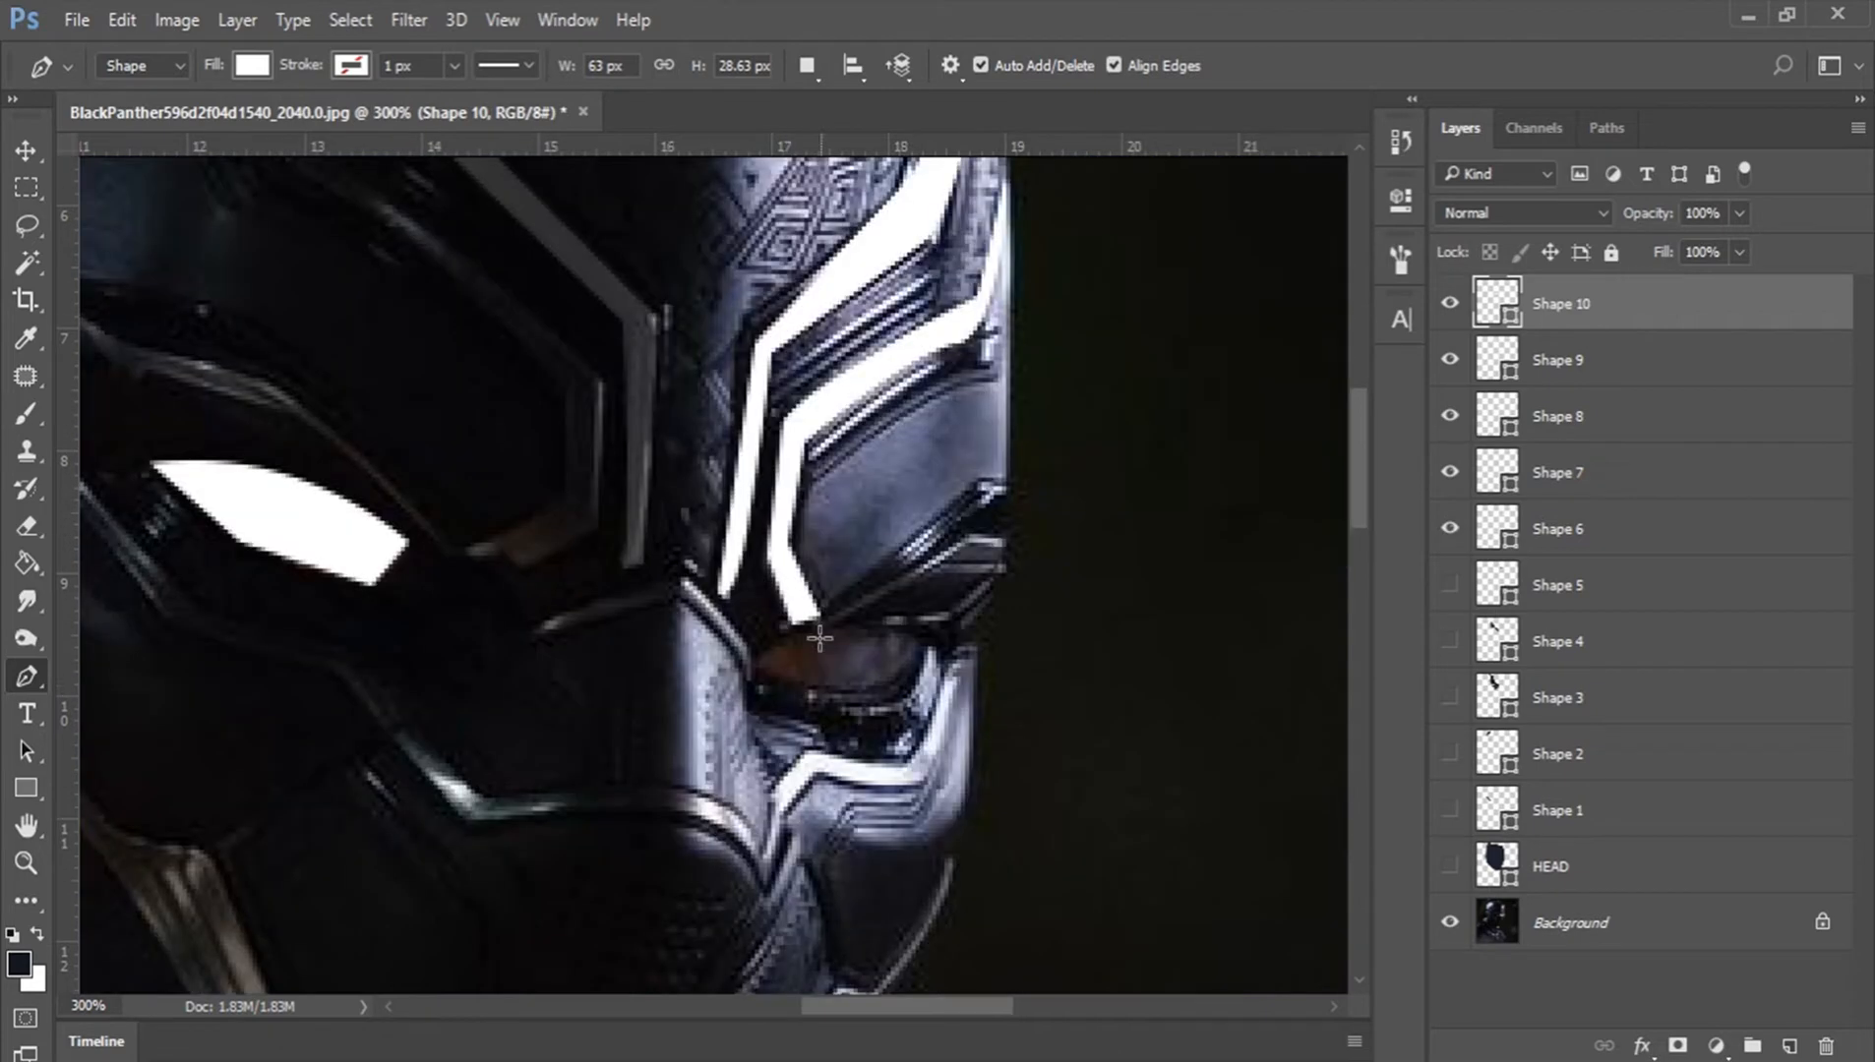
pyautogui.click(756, 655)
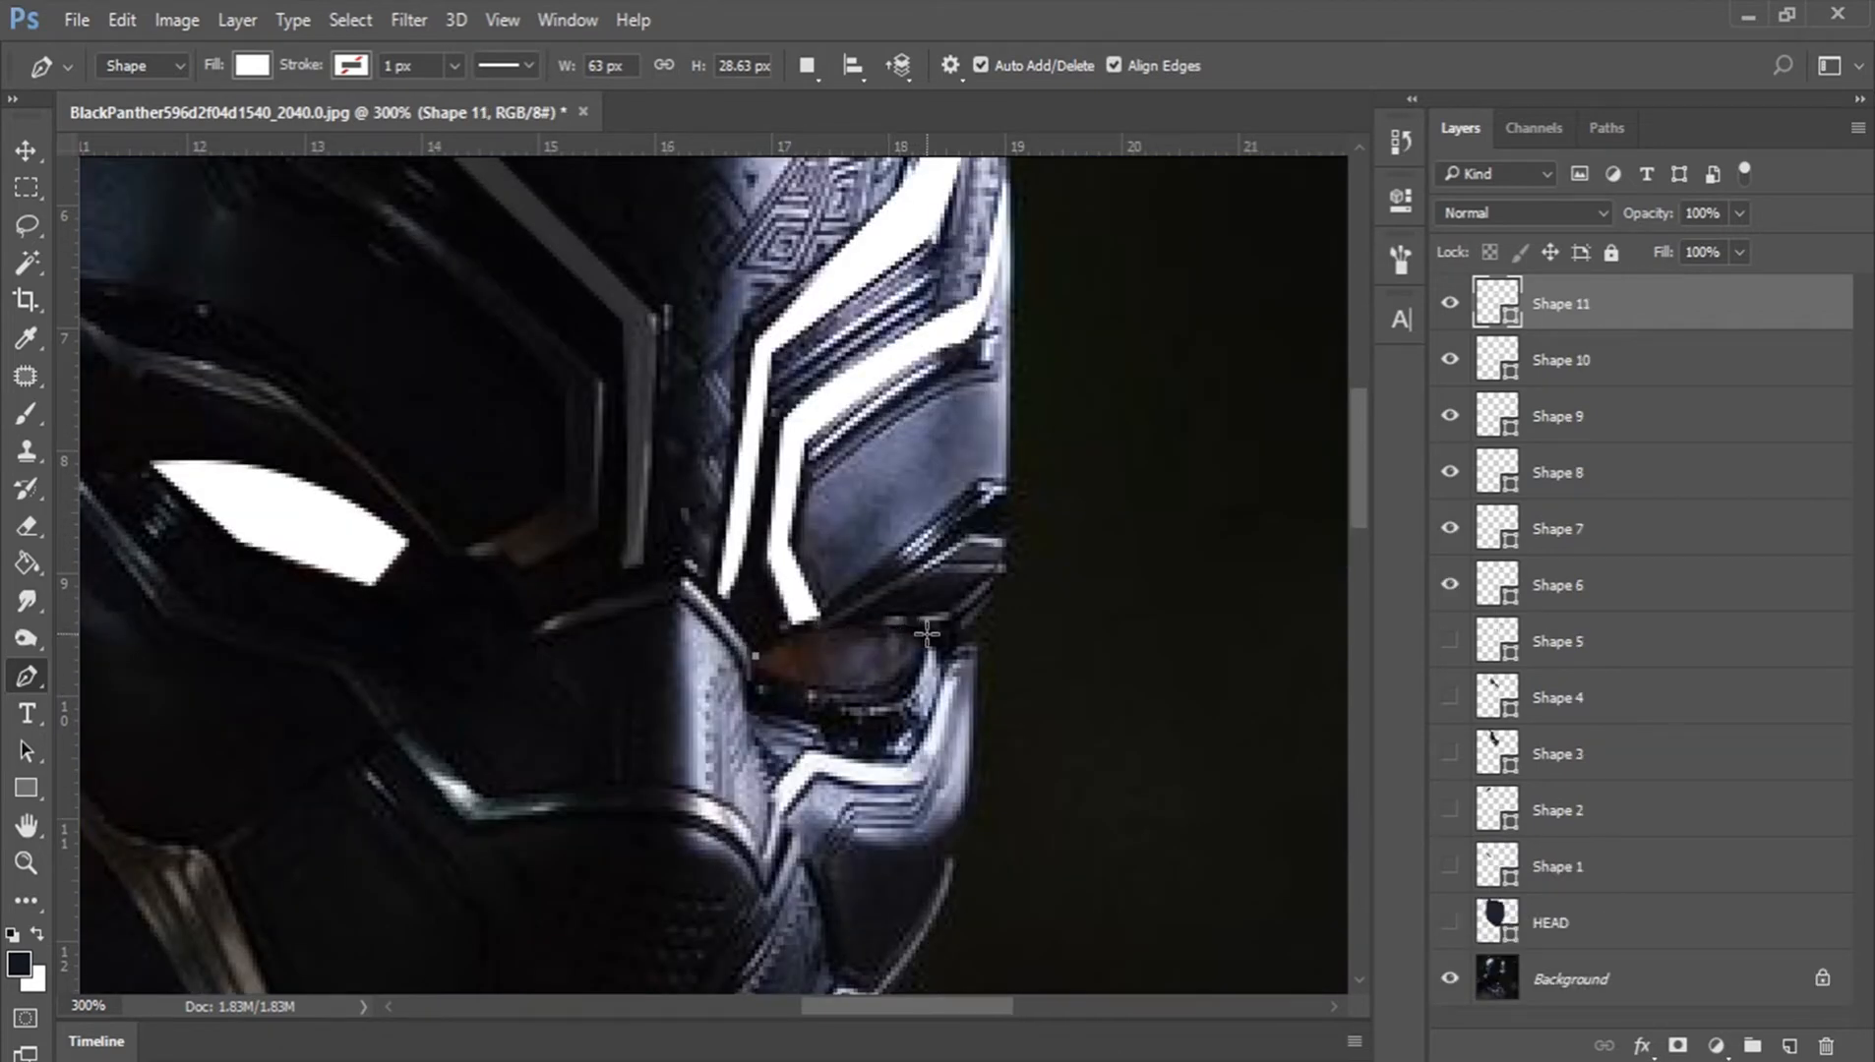
pyautogui.moveTo(929, 643); pyautogui.dragTo(1030, 666)
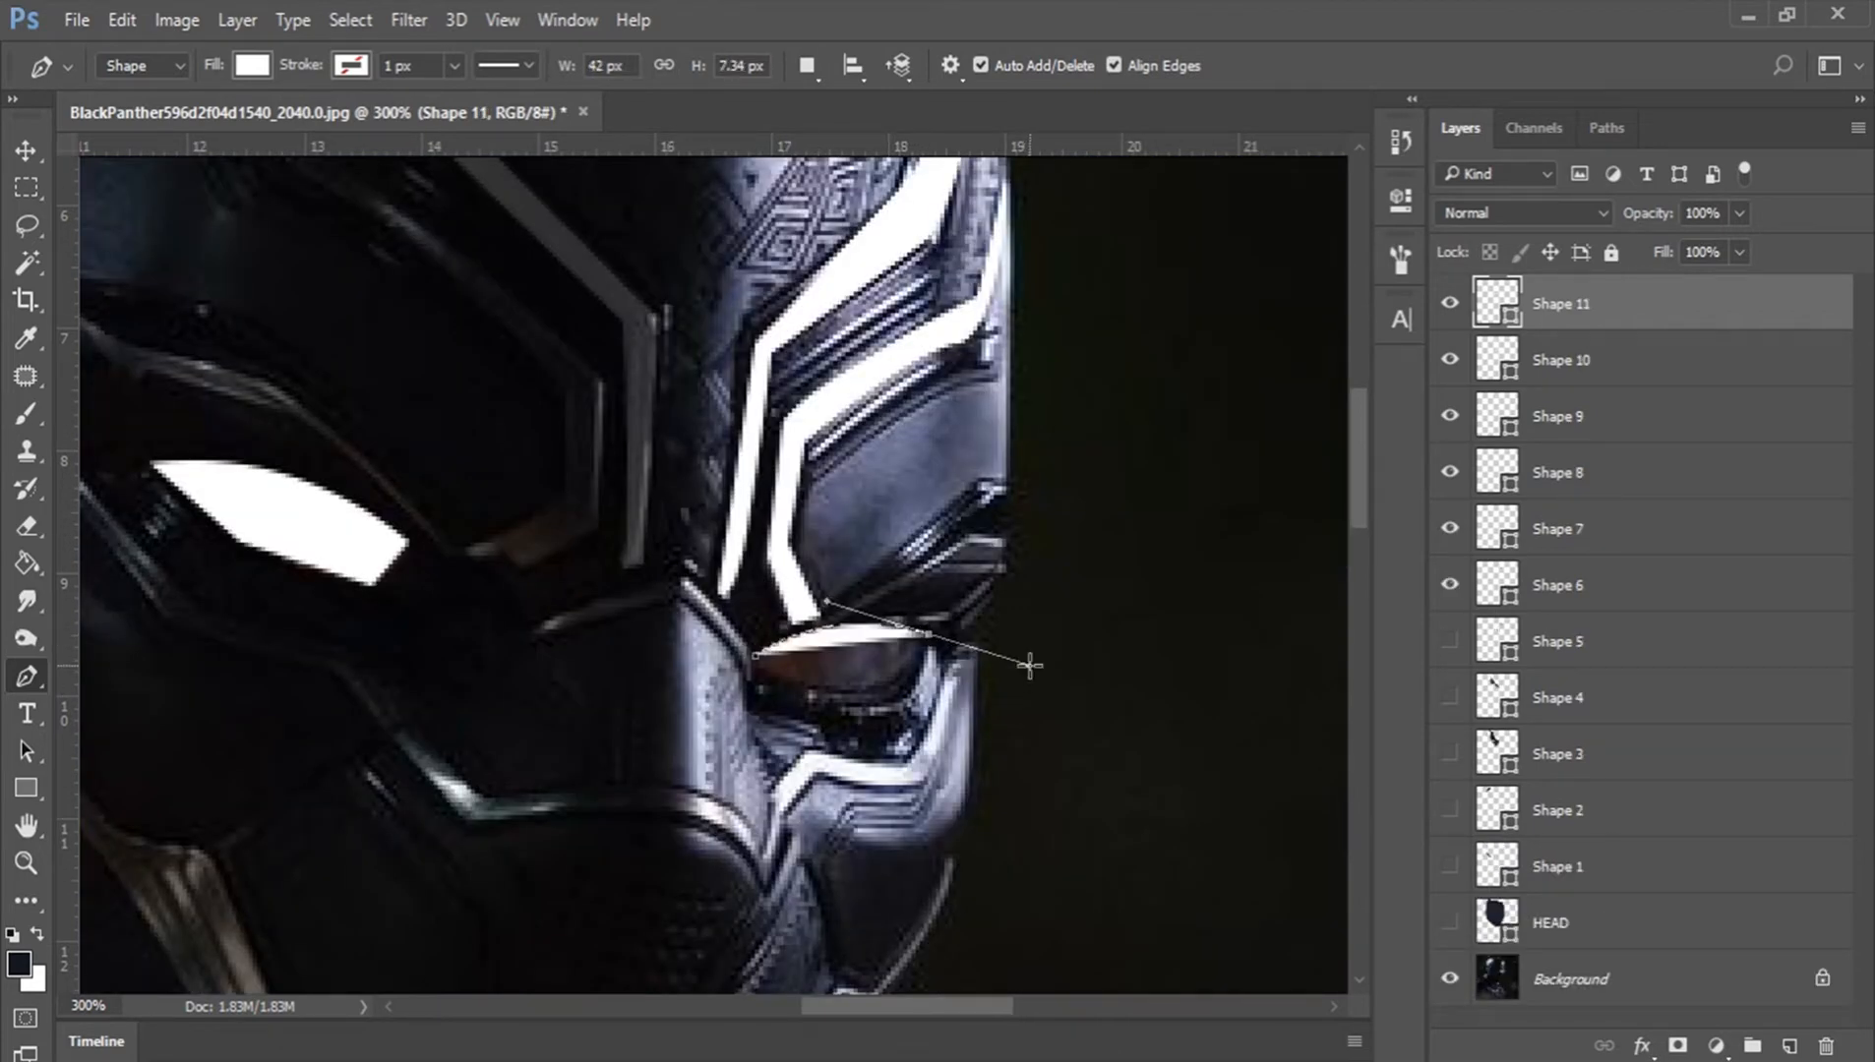
pyautogui.keyDown('alt'); pyautogui.click(930, 636); pyautogui.keyUp('alt')
pyautogui.click(900, 699)
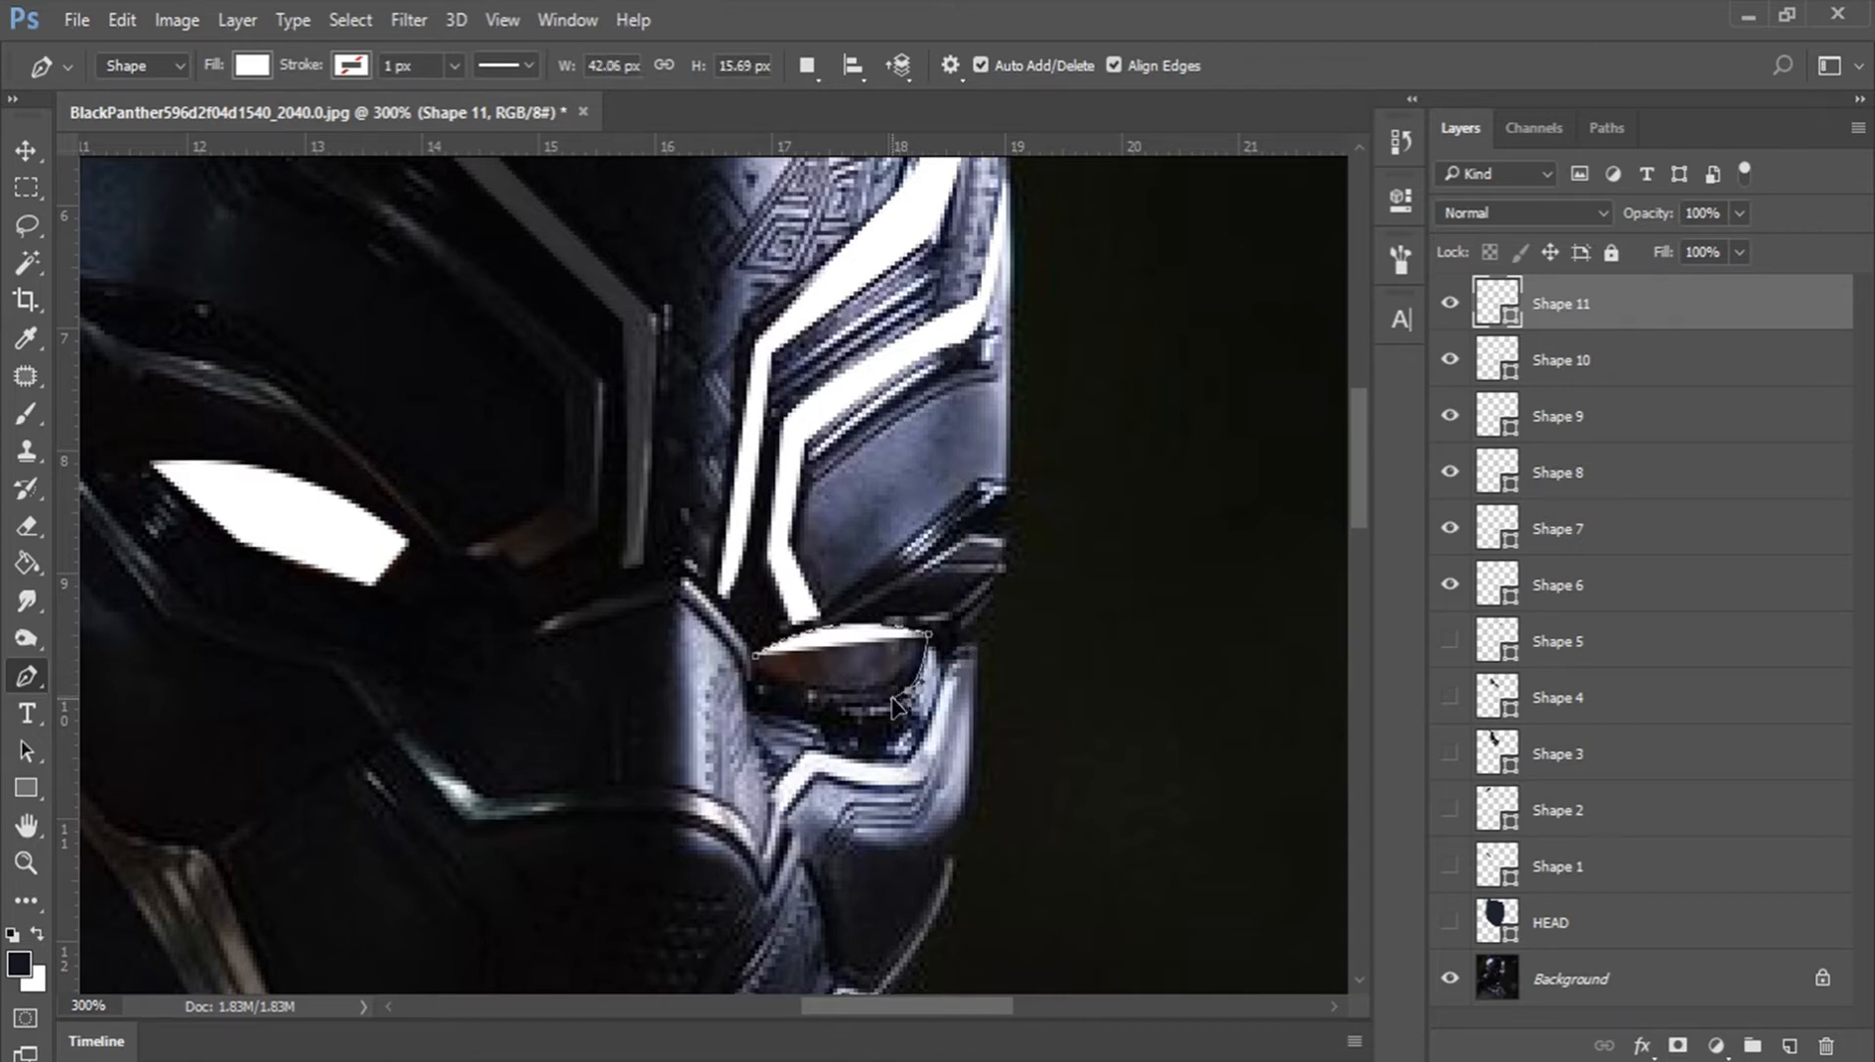
pyautogui.moveTo(755, 656); pyautogui.dragTo(771, 617)
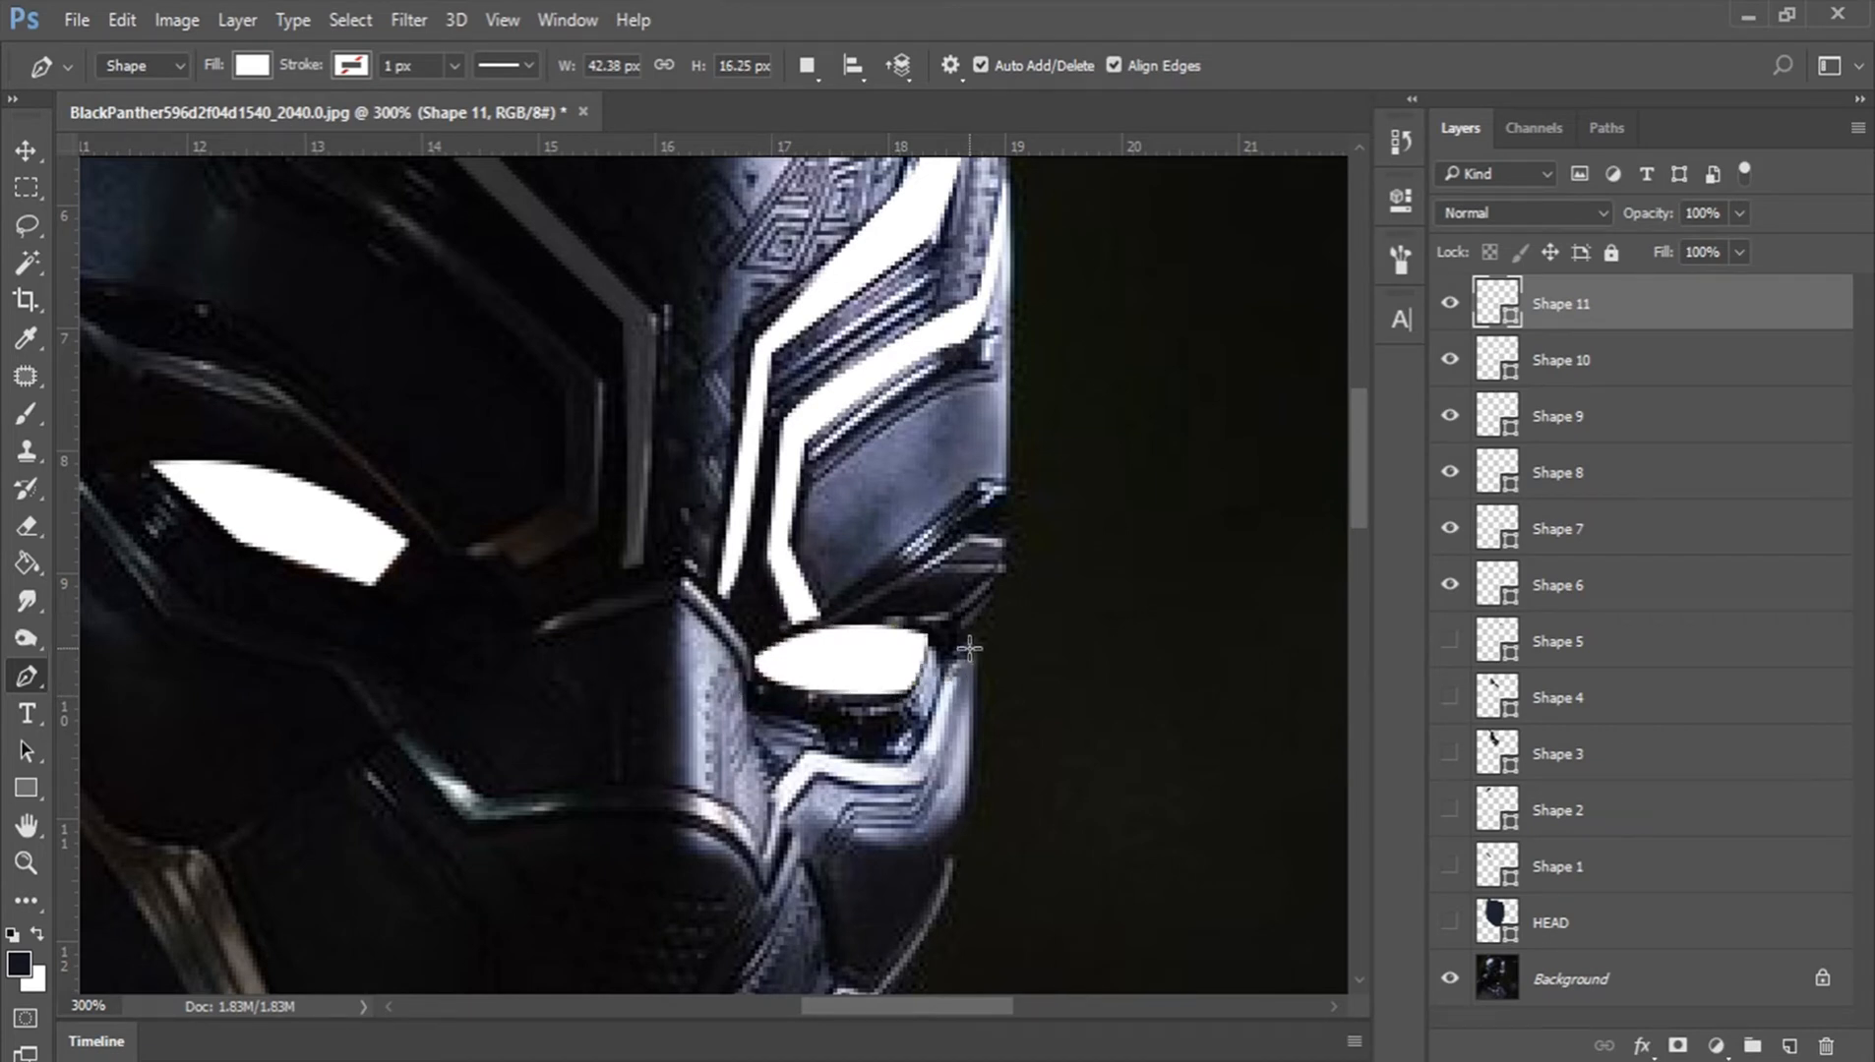
# Step: Start a white Pen band beneath the eyes, tracing its upper edge from the mask's far outer edge under the smaller eye toward the nose
pyautogui.click(915, 726)
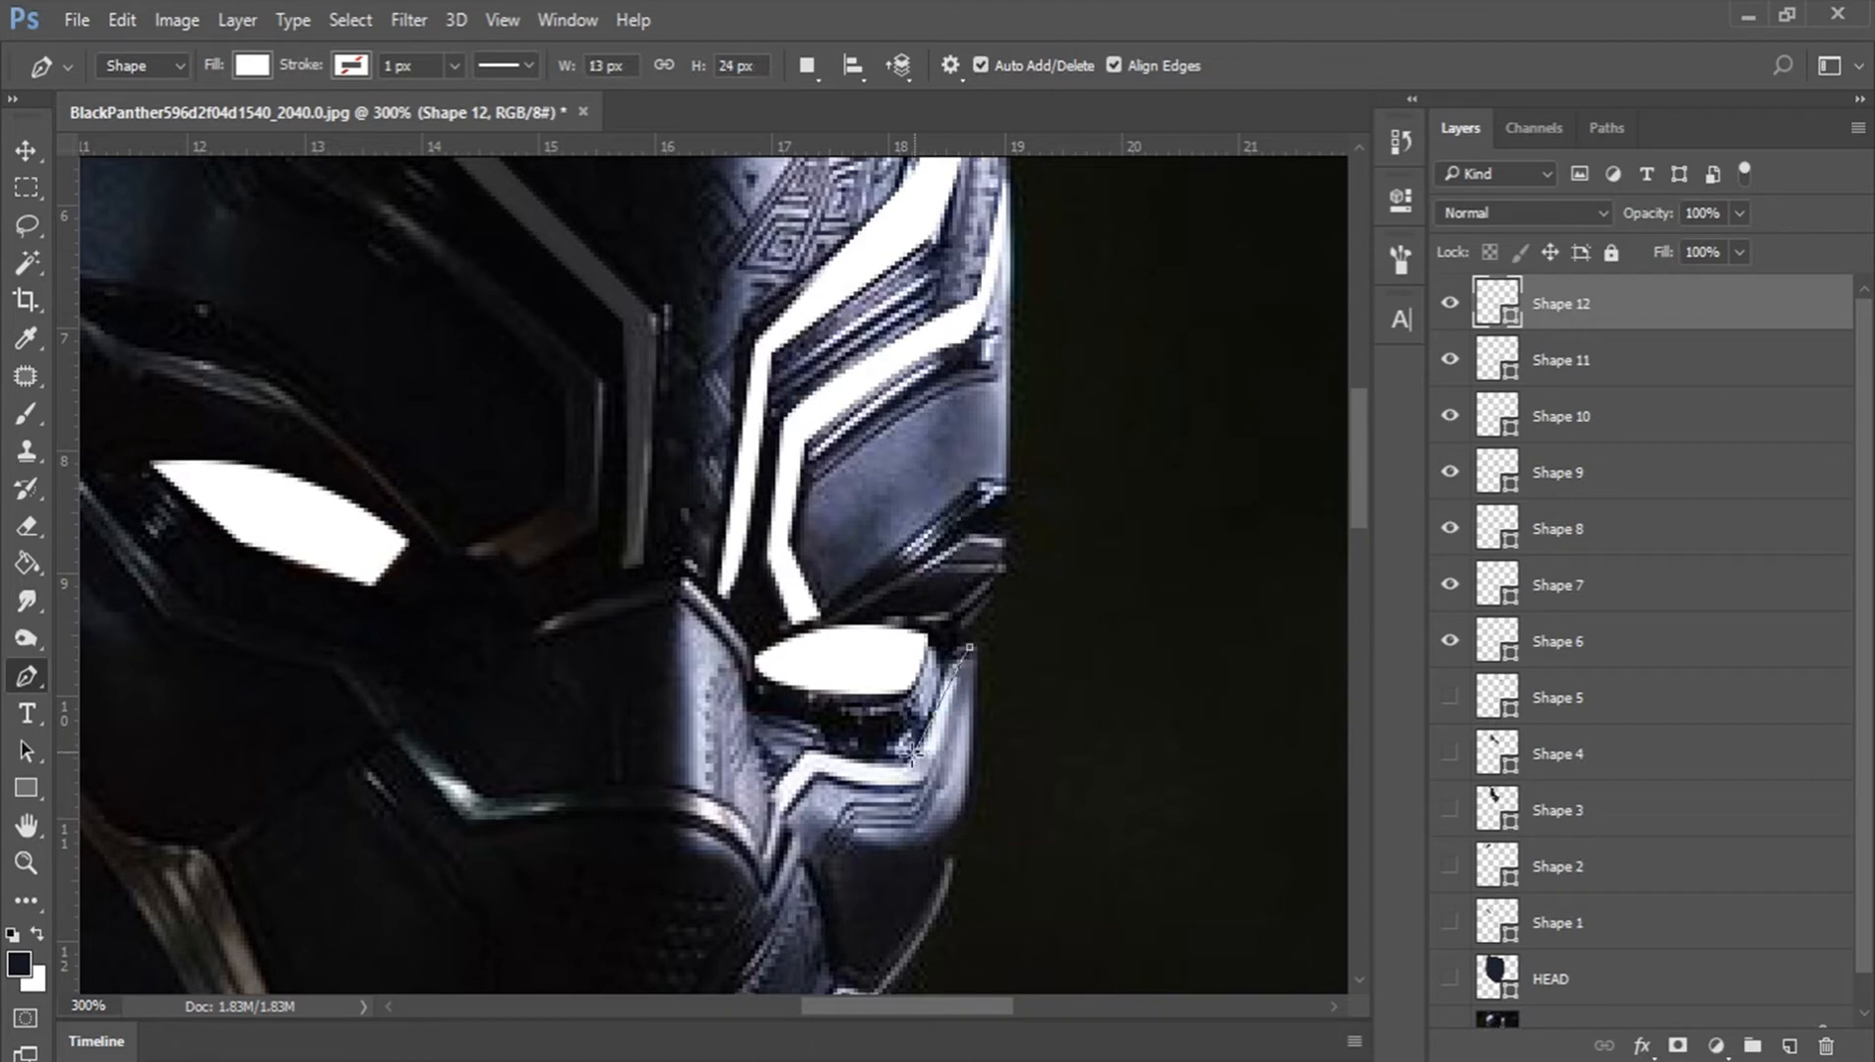
pyautogui.click(908, 761)
pyautogui.click(809, 753)
pyautogui.click(792, 745)
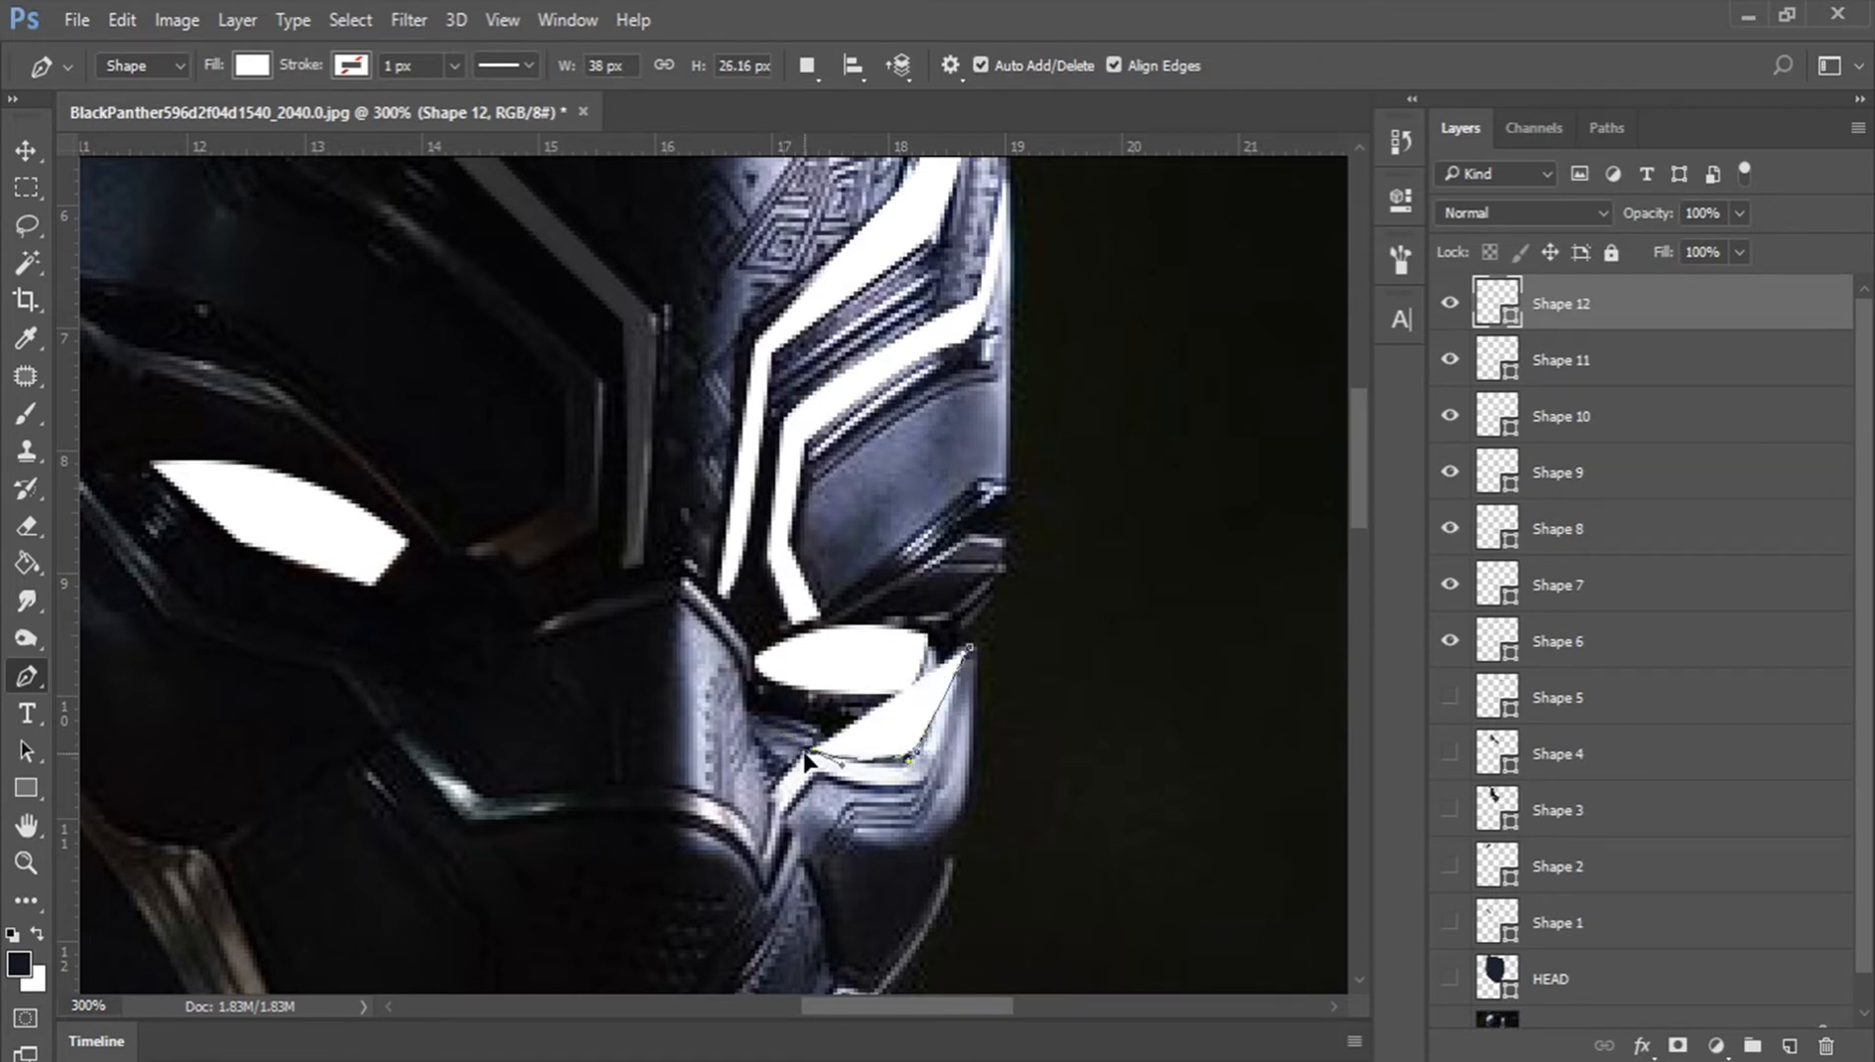
pyautogui.click(770, 787)
# Step: Continue the band's upper edge across the nose and along the near cheek to a pointed end outside the larger eye
pyautogui.moveTo(731, 828); pyautogui.dragTo(869, 520)
pyautogui.click(726, 531)
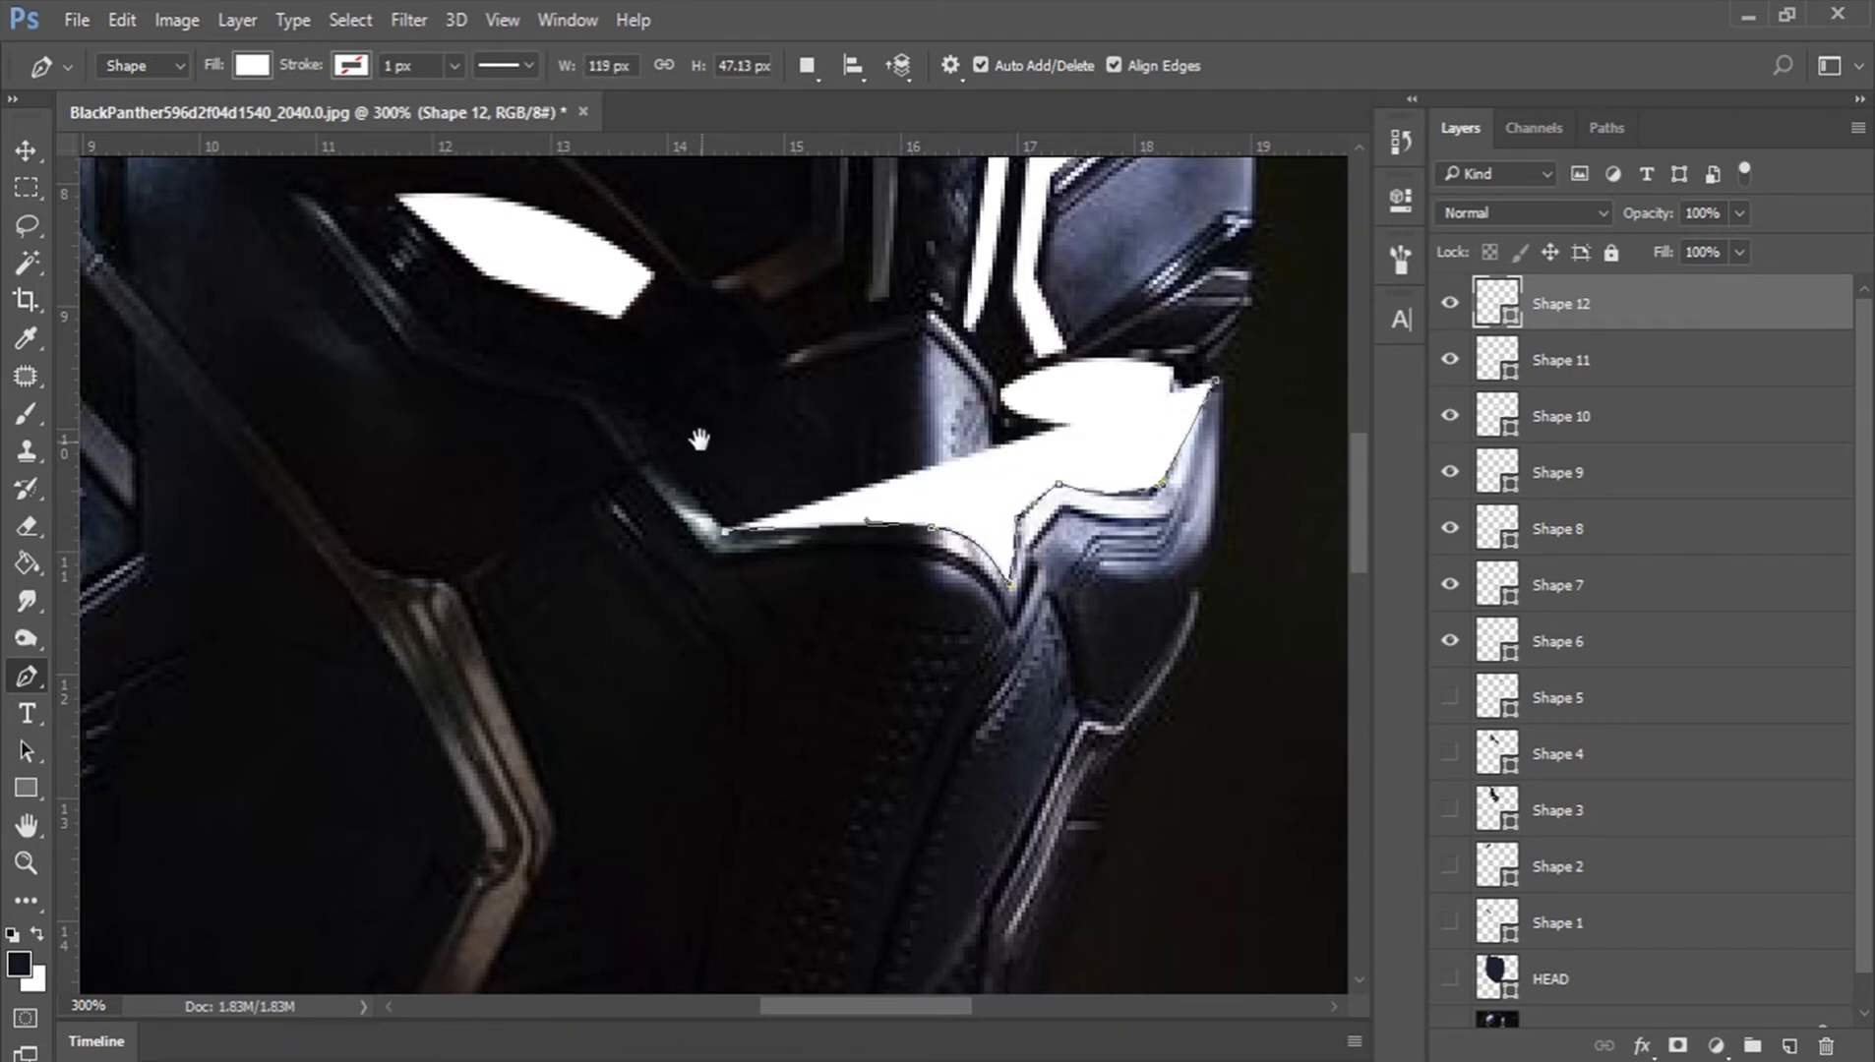
pyautogui.moveTo(686, 430); pyautogui.dragTo(913, 620)
pyautogui.click(835, 578)
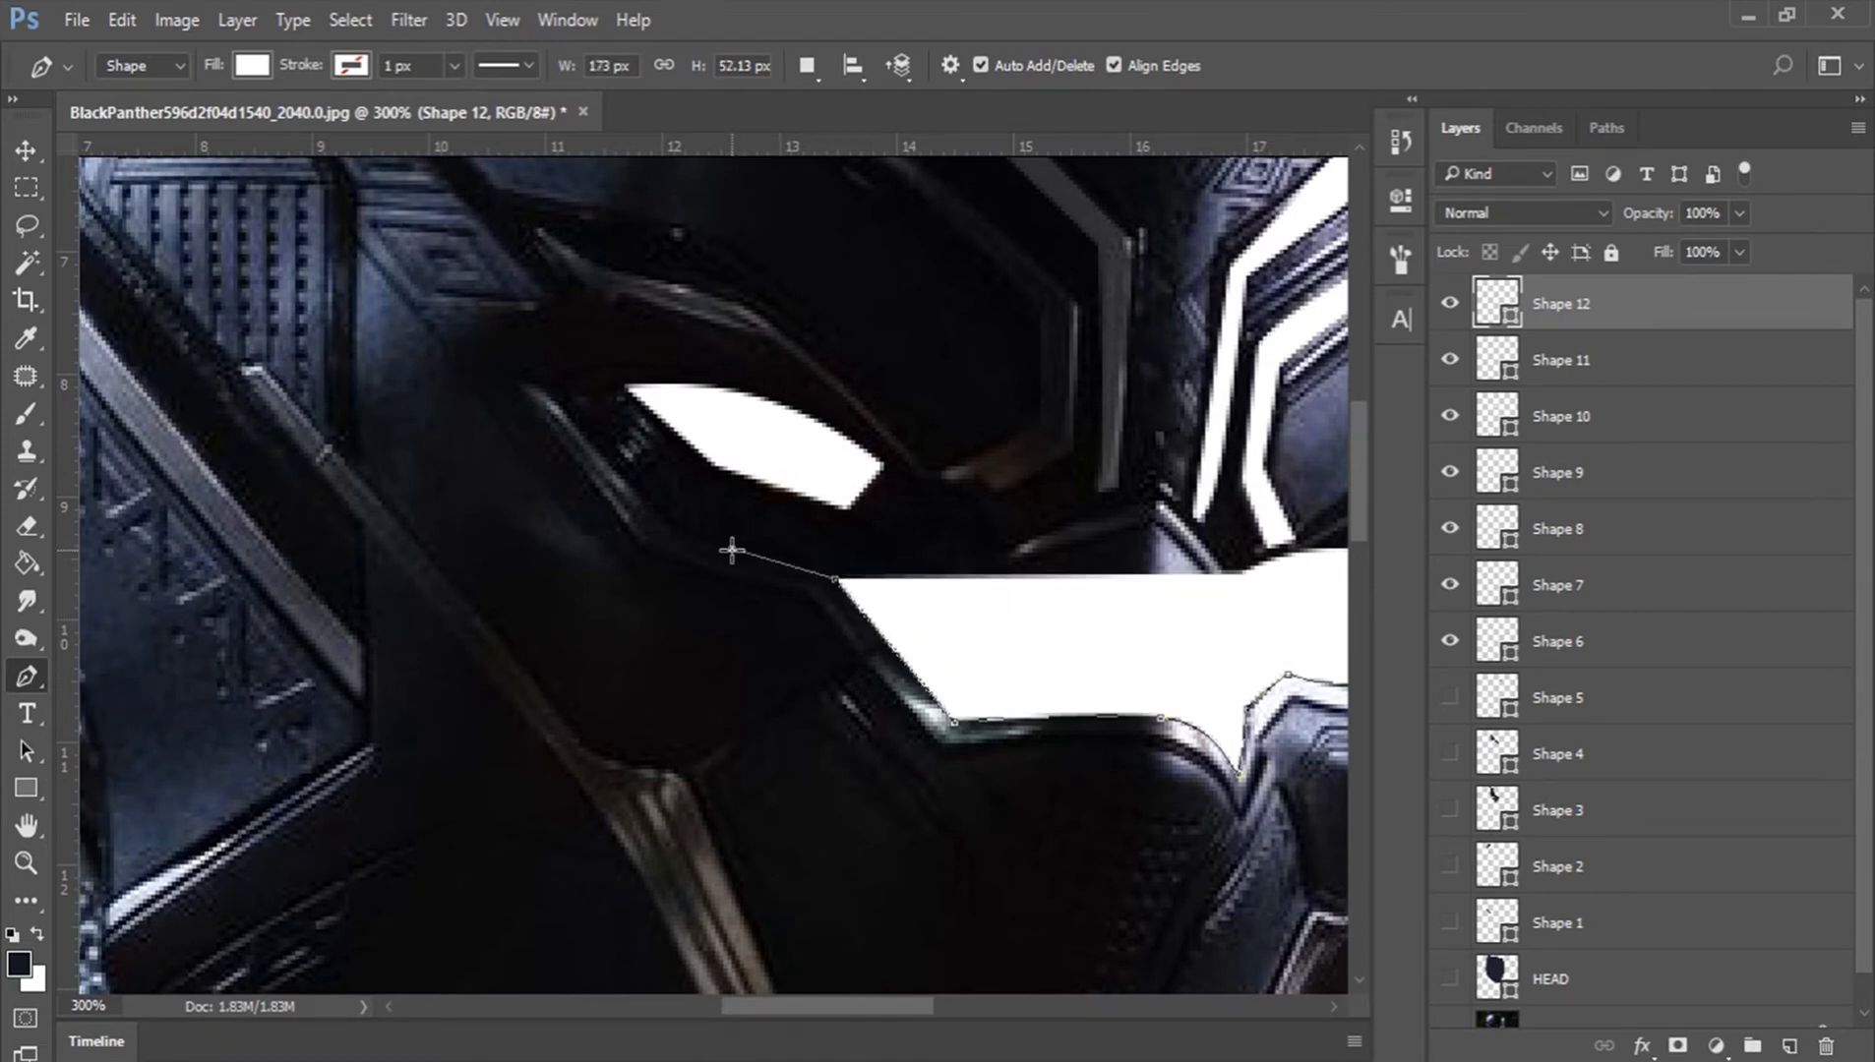
pyautogui.moveTo(604, 492); pyautogui.dragTo(667, 524)
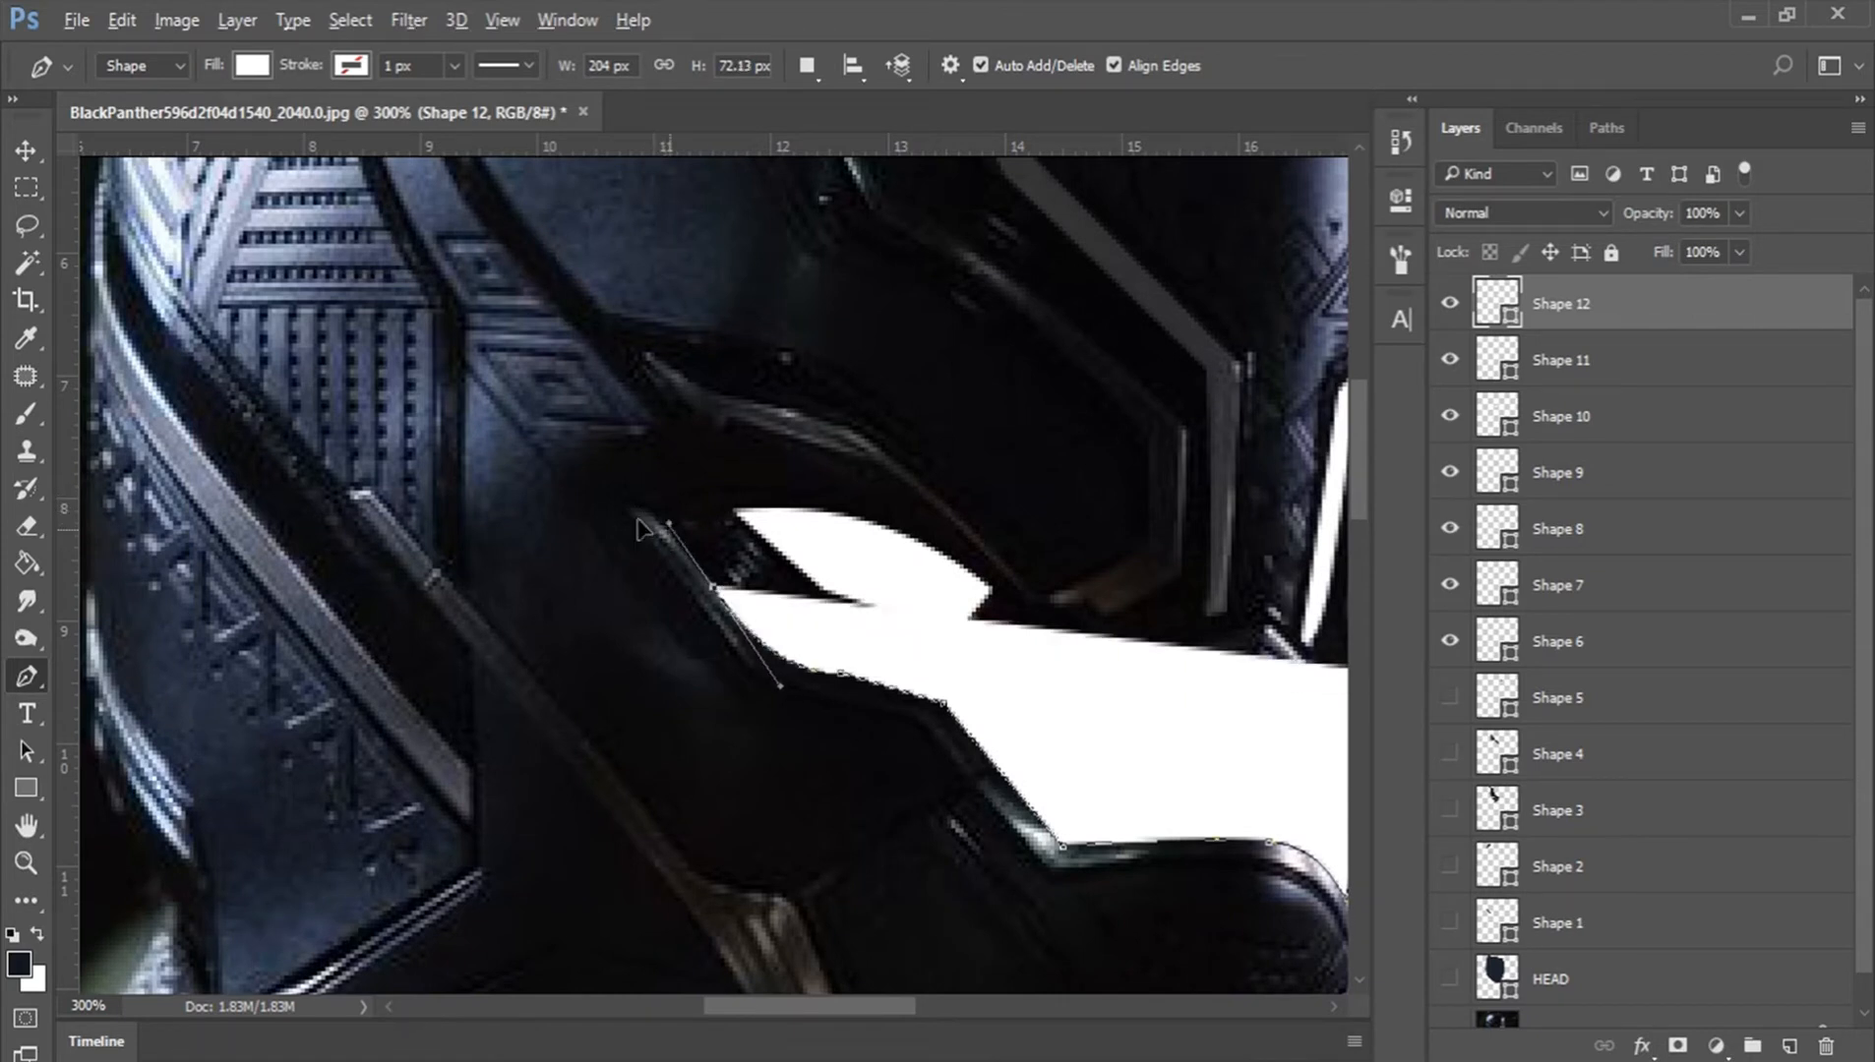
pyautogui.click(629, 512)
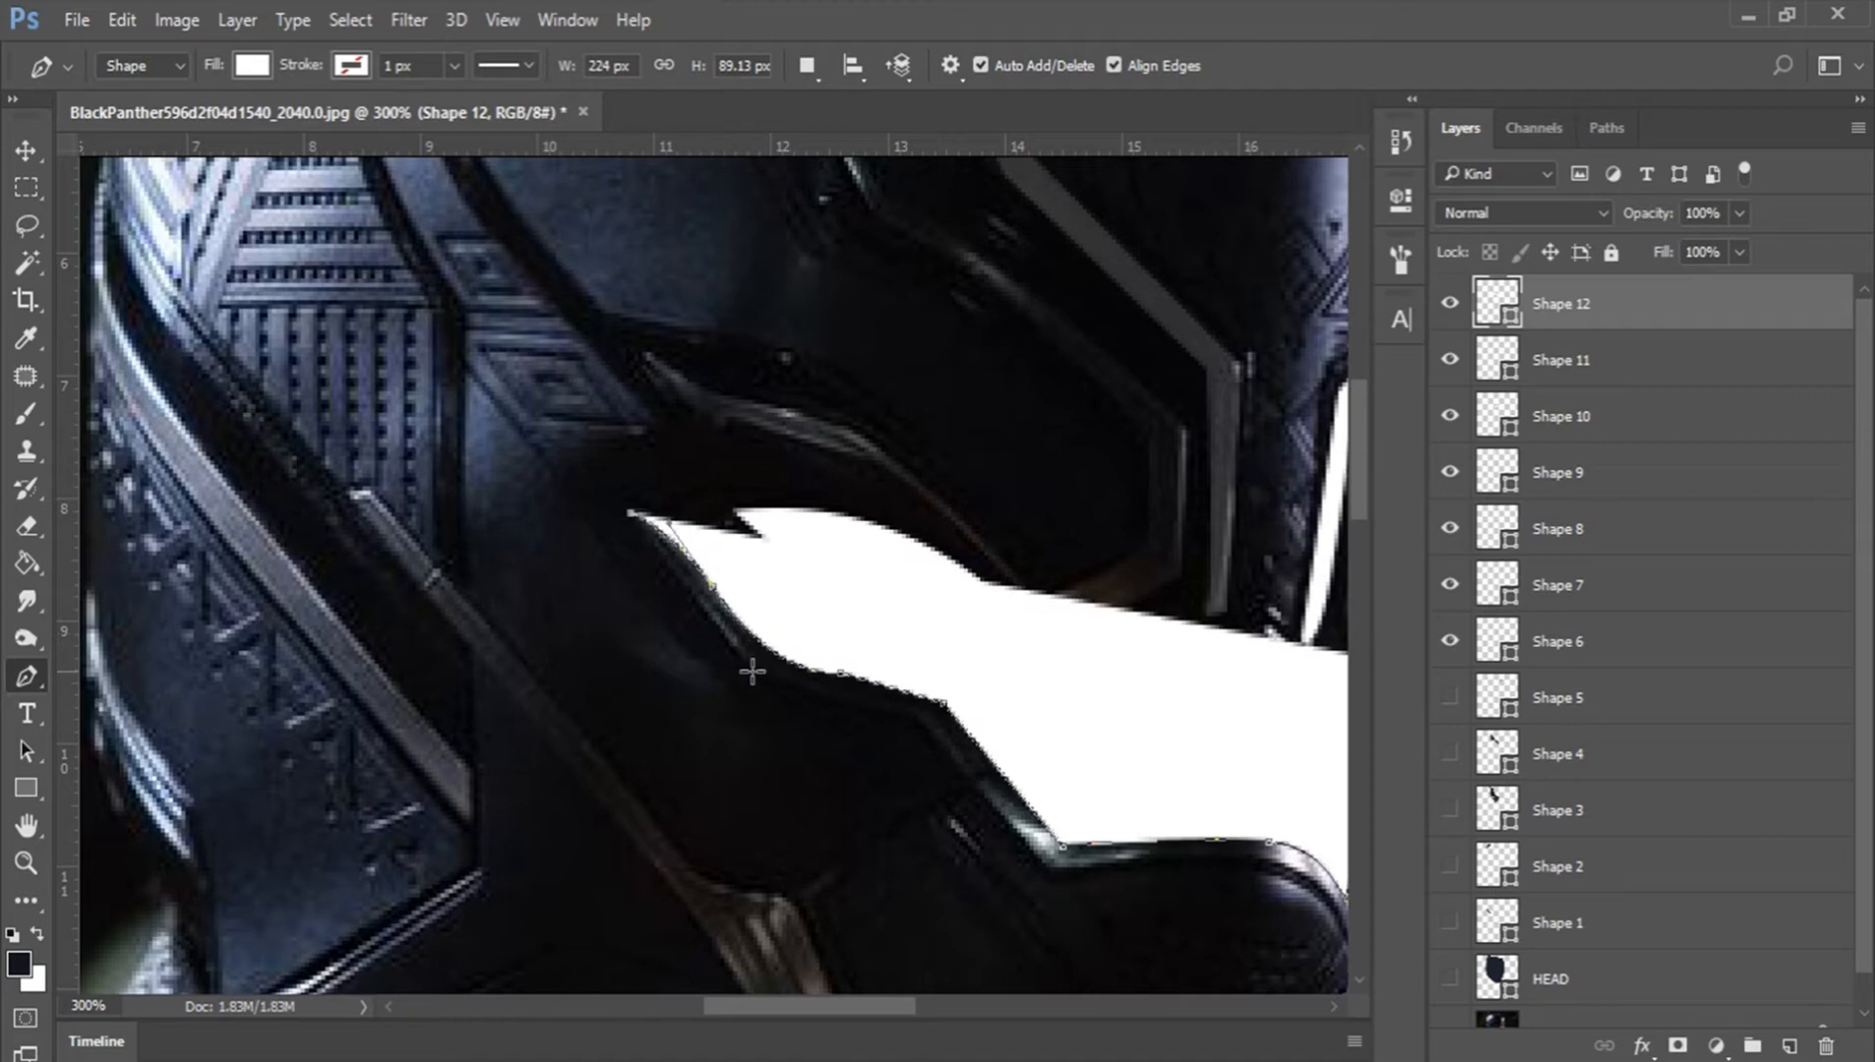
# Step: Trace the band's lower edge from the tip beside the larger eye back along the cheek and under the nose to its central point
pyautogui.moveTo(766, 682); pyautogui.dragTo(780, 693)
pyautogui.moveTo(998, 688); pyautogui.dragTo(761, 606)
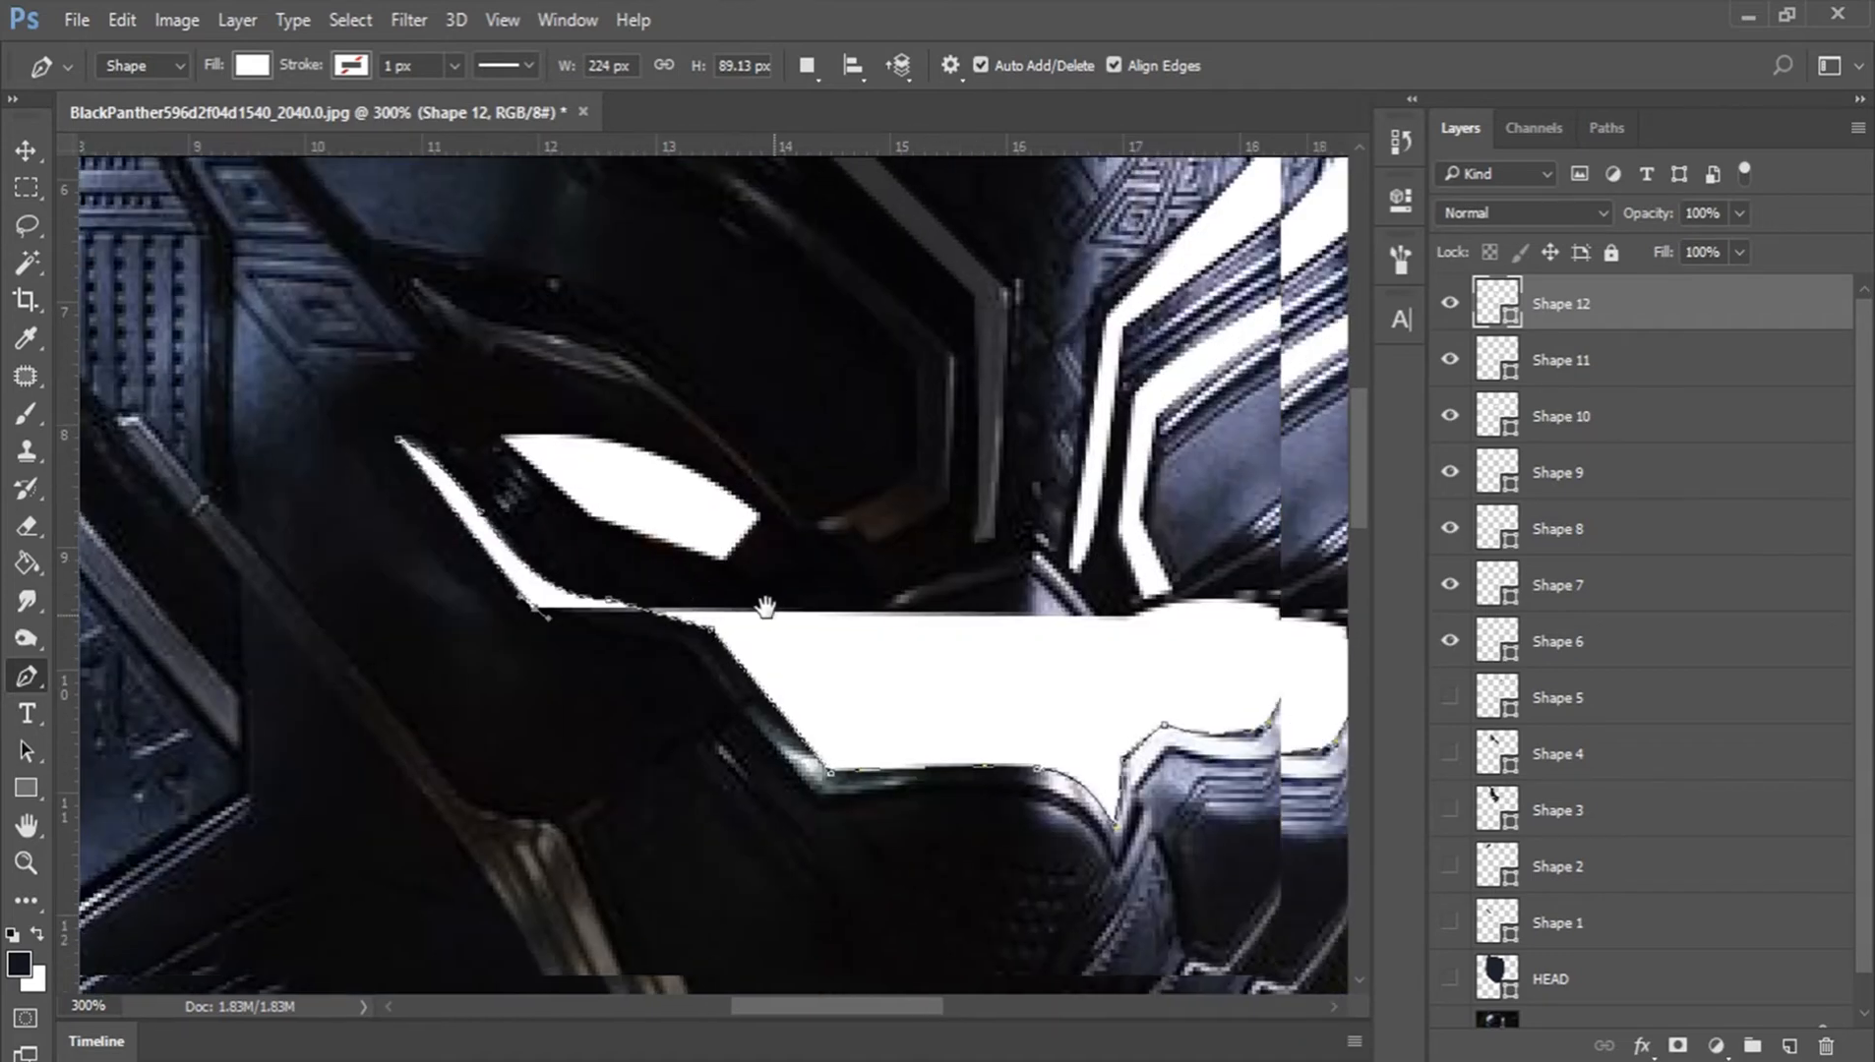
pyautogui.click(679, 635)
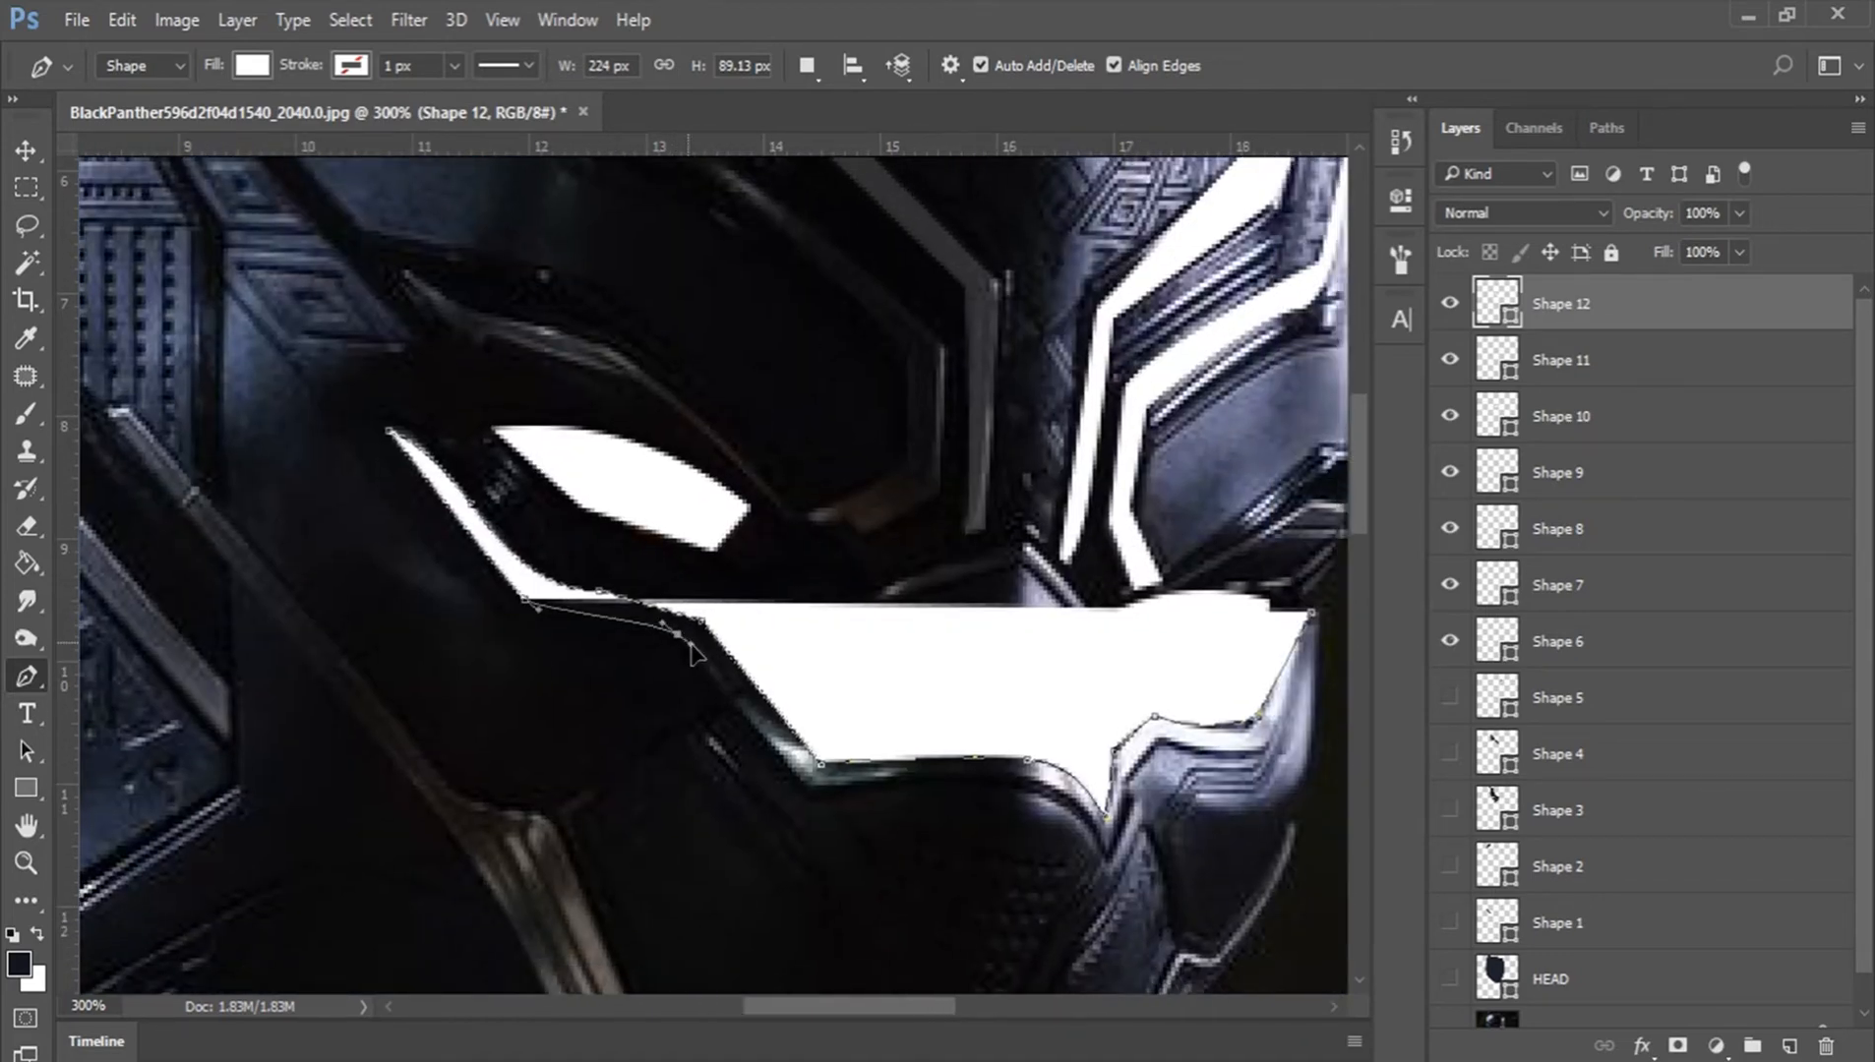
pyautogui.click(822, 763)
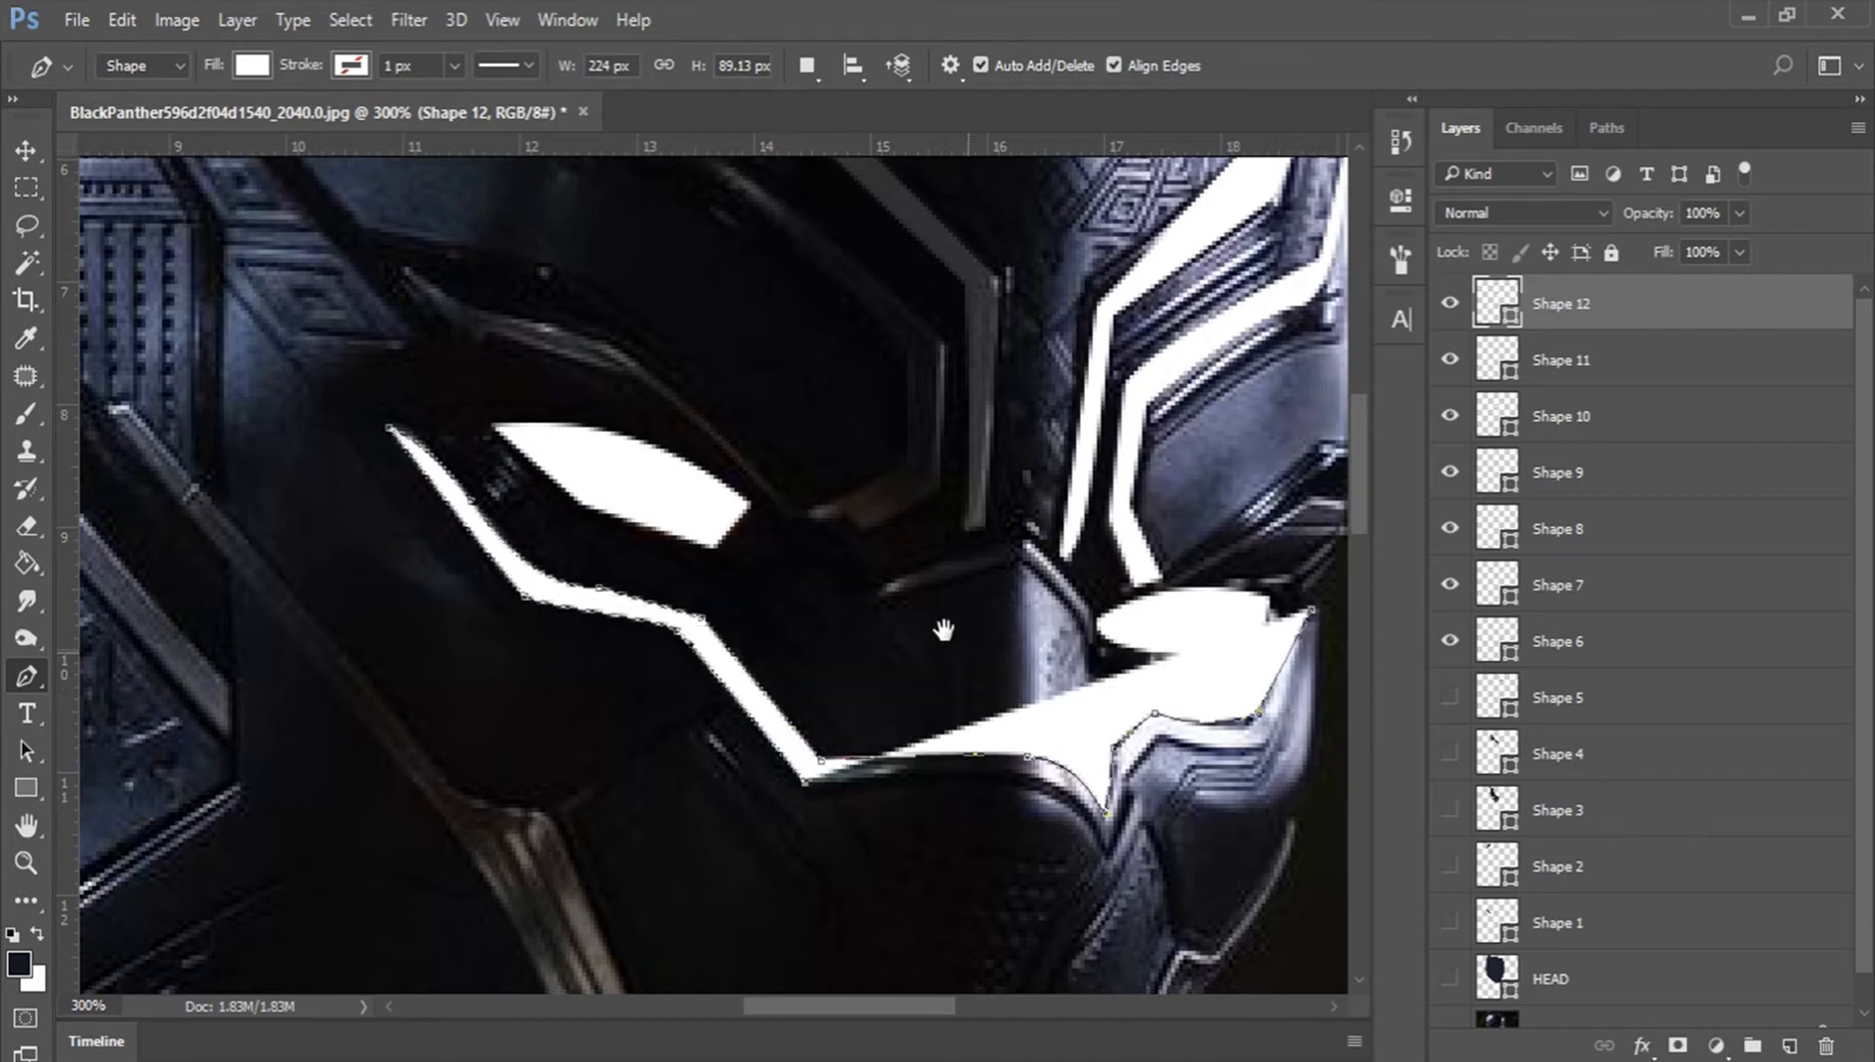
pyautogui.moveTo(976, 663); pyautogui.dragTo(848, 521)
pyautogui.moveTo(870, 640); pyautogui.dragTo(913, 649)
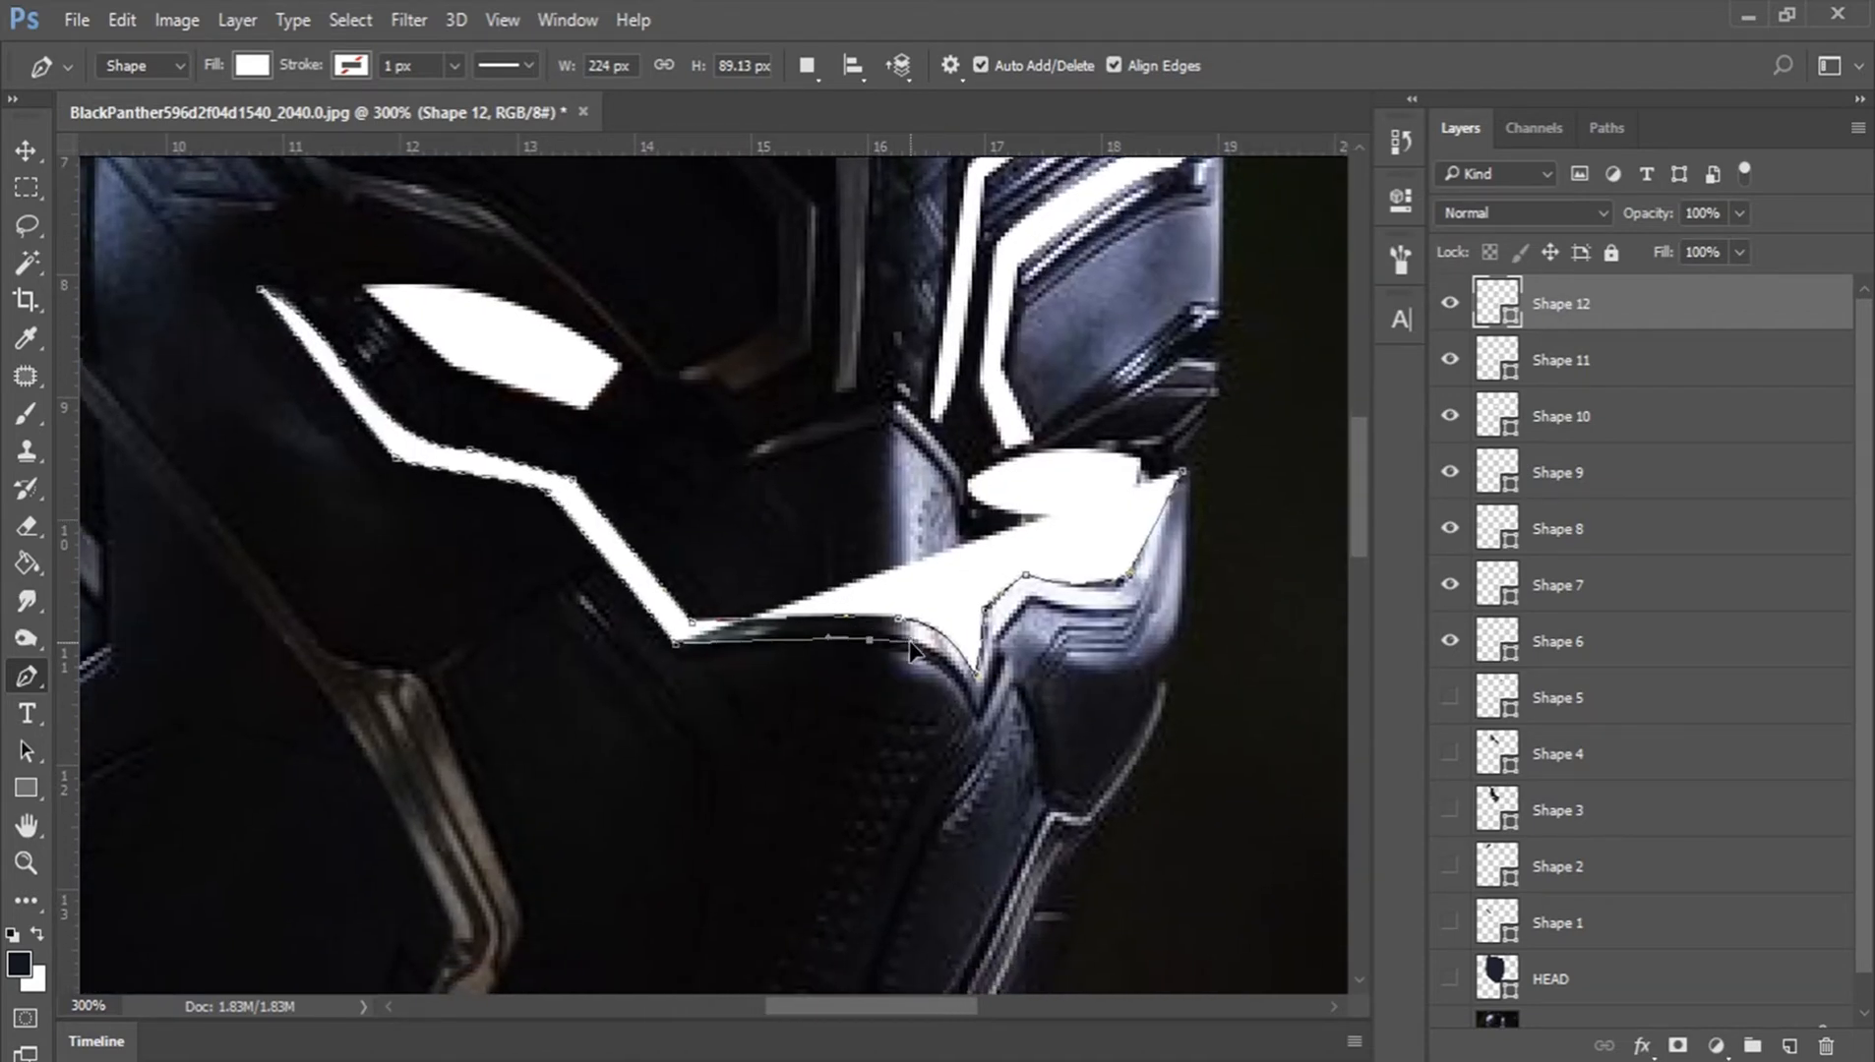
pyautogui.moveTo(972, 708)
pyautogui.mouseDown()
pyautogui.moveTo(989, 763)
pyautogui.moveTo(974, 726)
pyautogui.mouseUp()
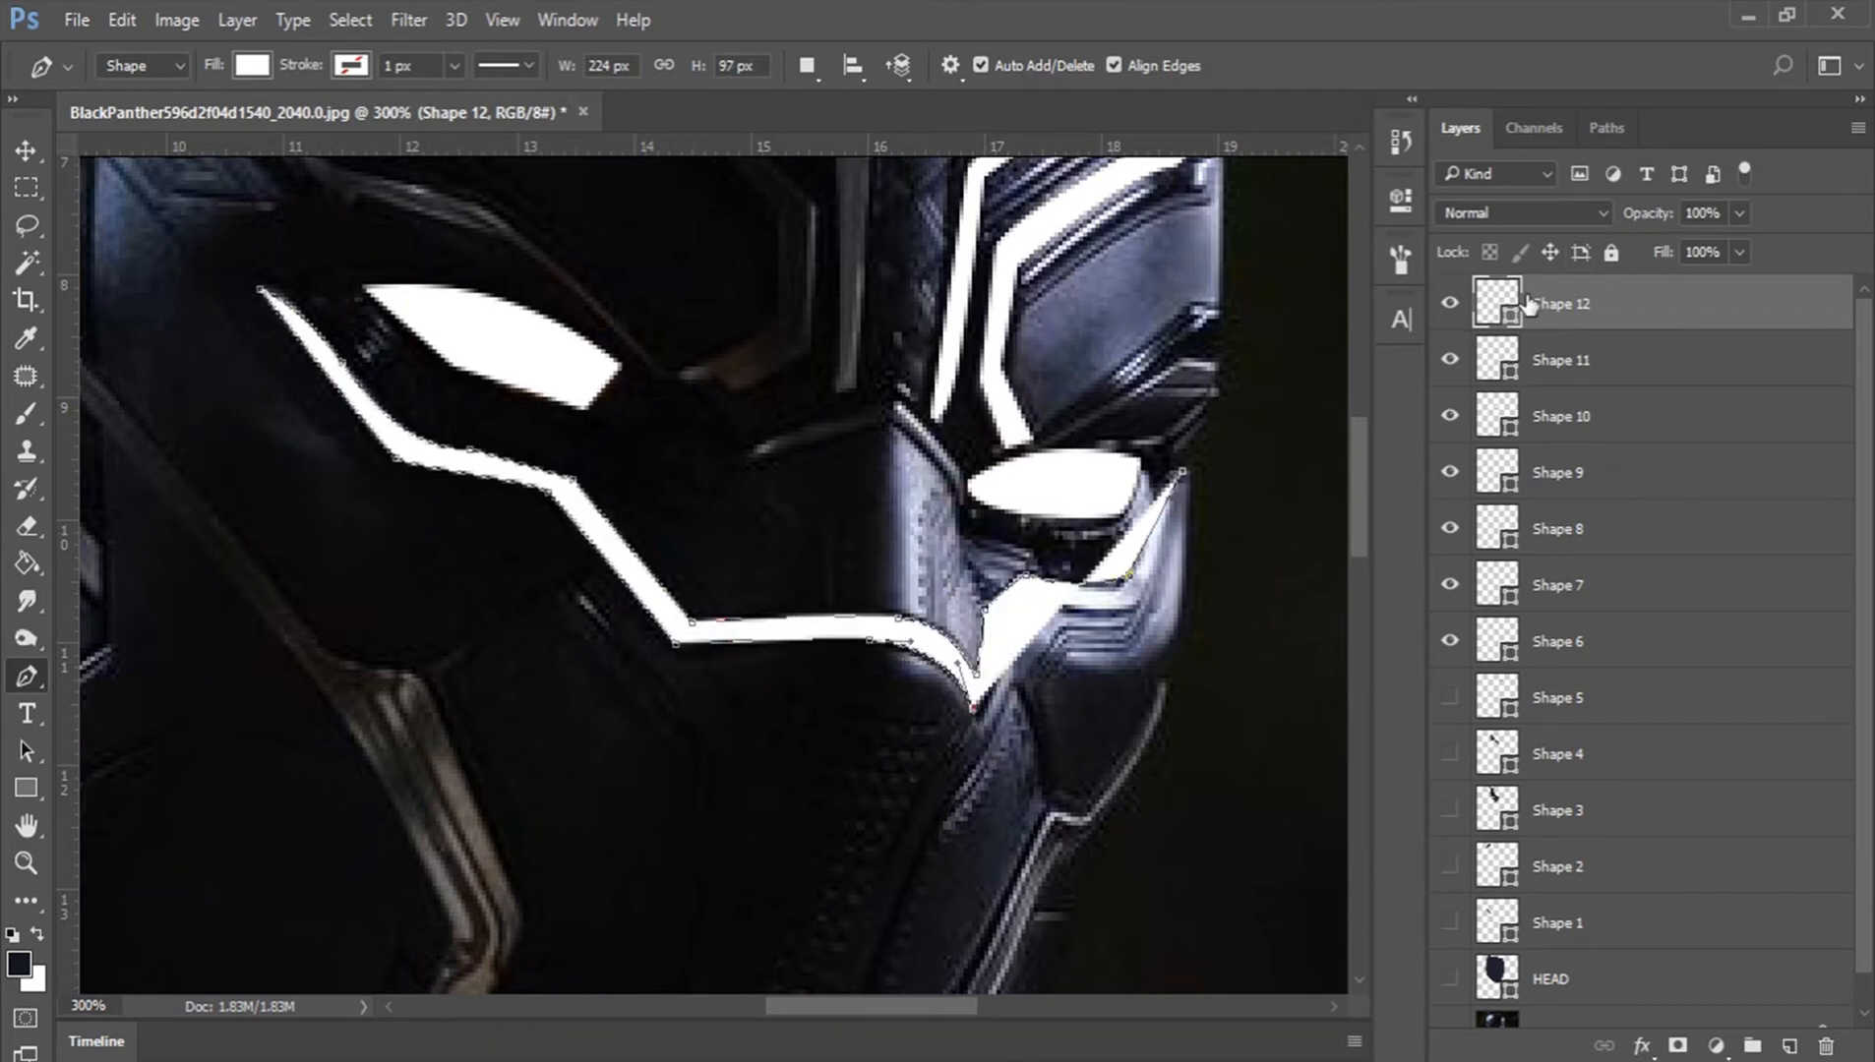
# Step: Lower the Shape 12 layer's opacity to 42% and trace the remaining lower edge under the smaller eye to close the band
pyautogui.moveTo(1633, 225); pyautogui.dragTo(1567, 226)
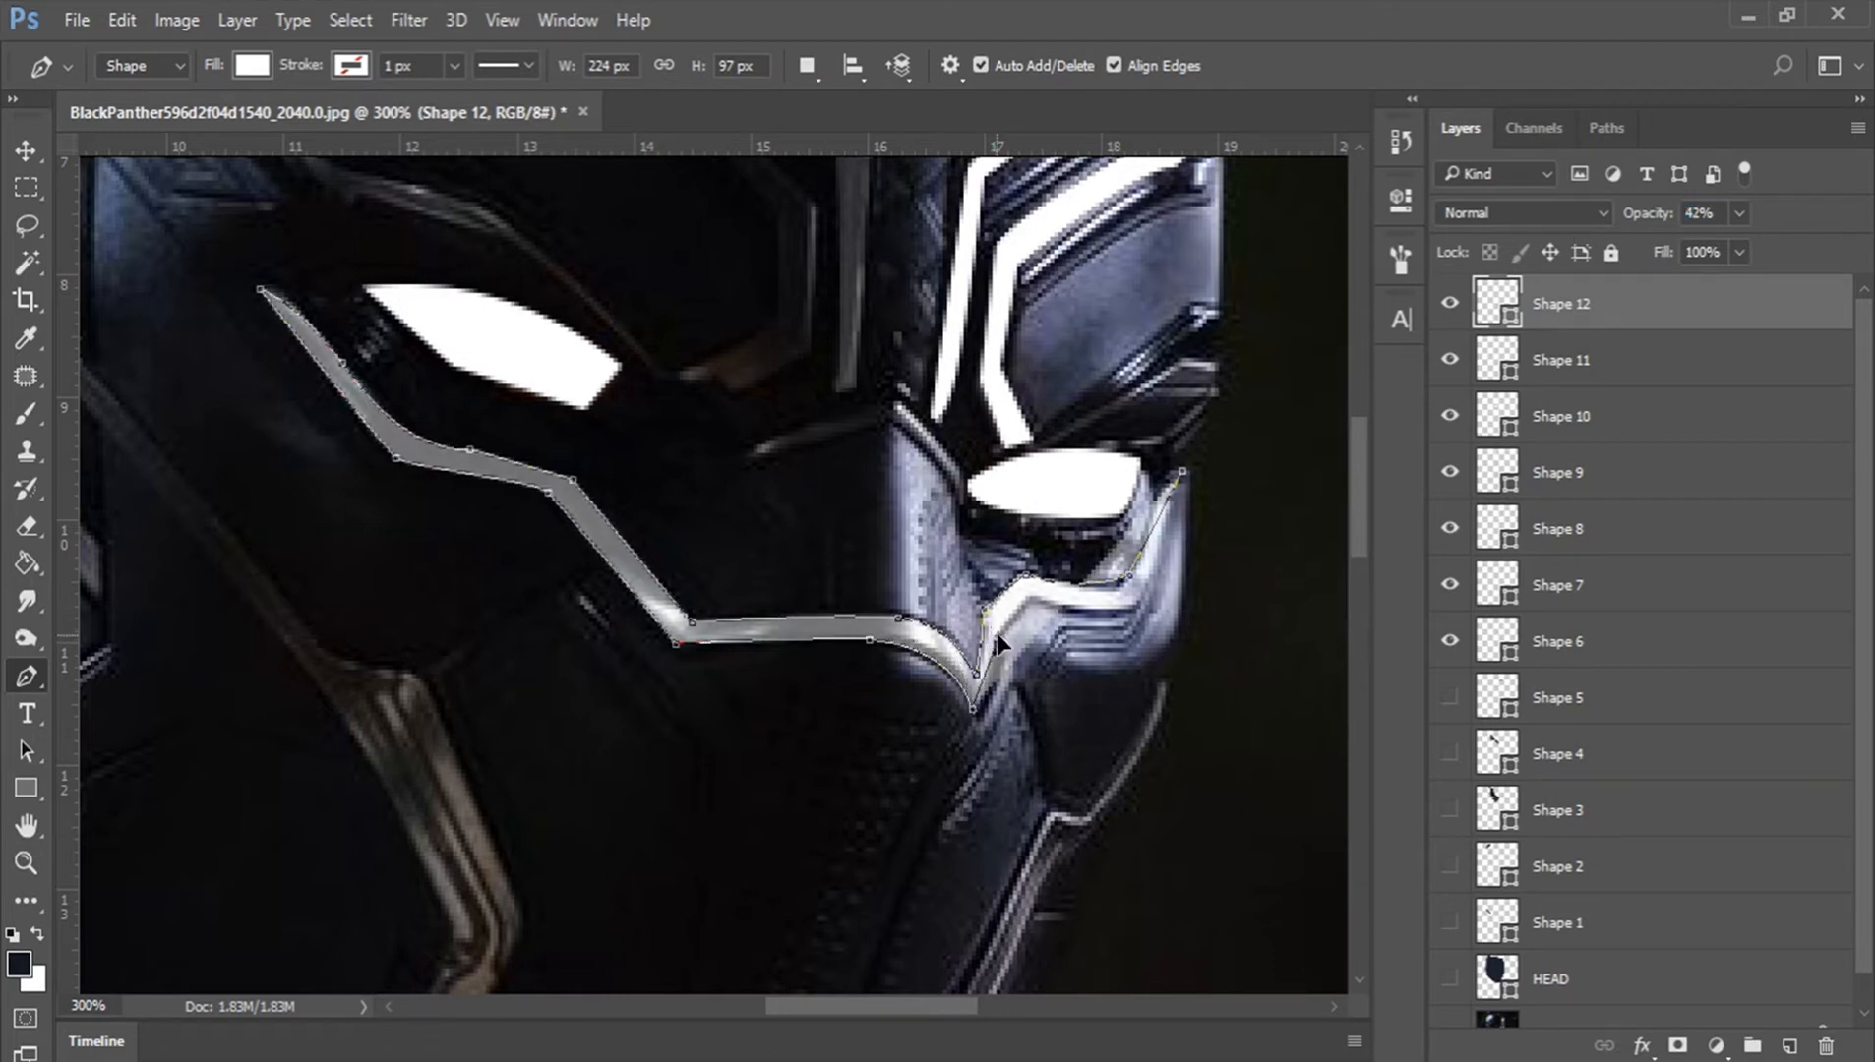
pyautogui.moveTo(989, 612); pyautogui.dragTo(991, 613)
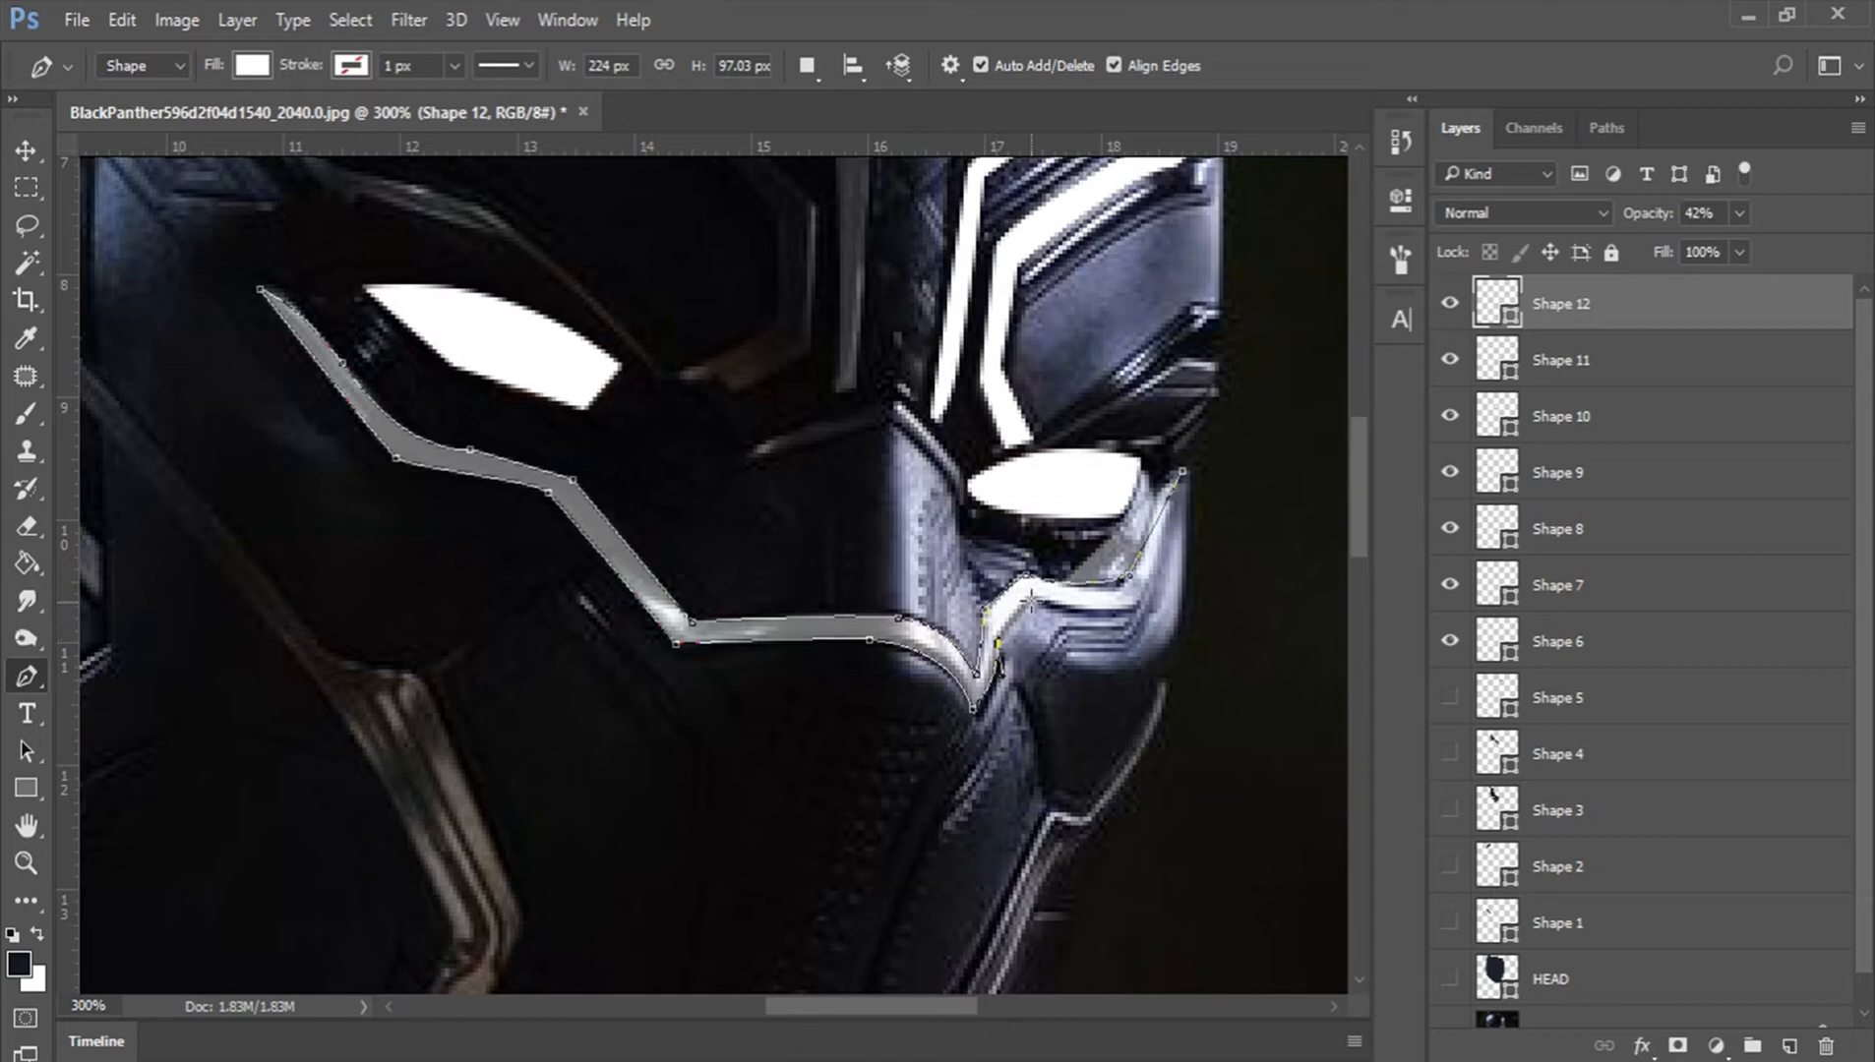
pyautogui.click(1146, 598)
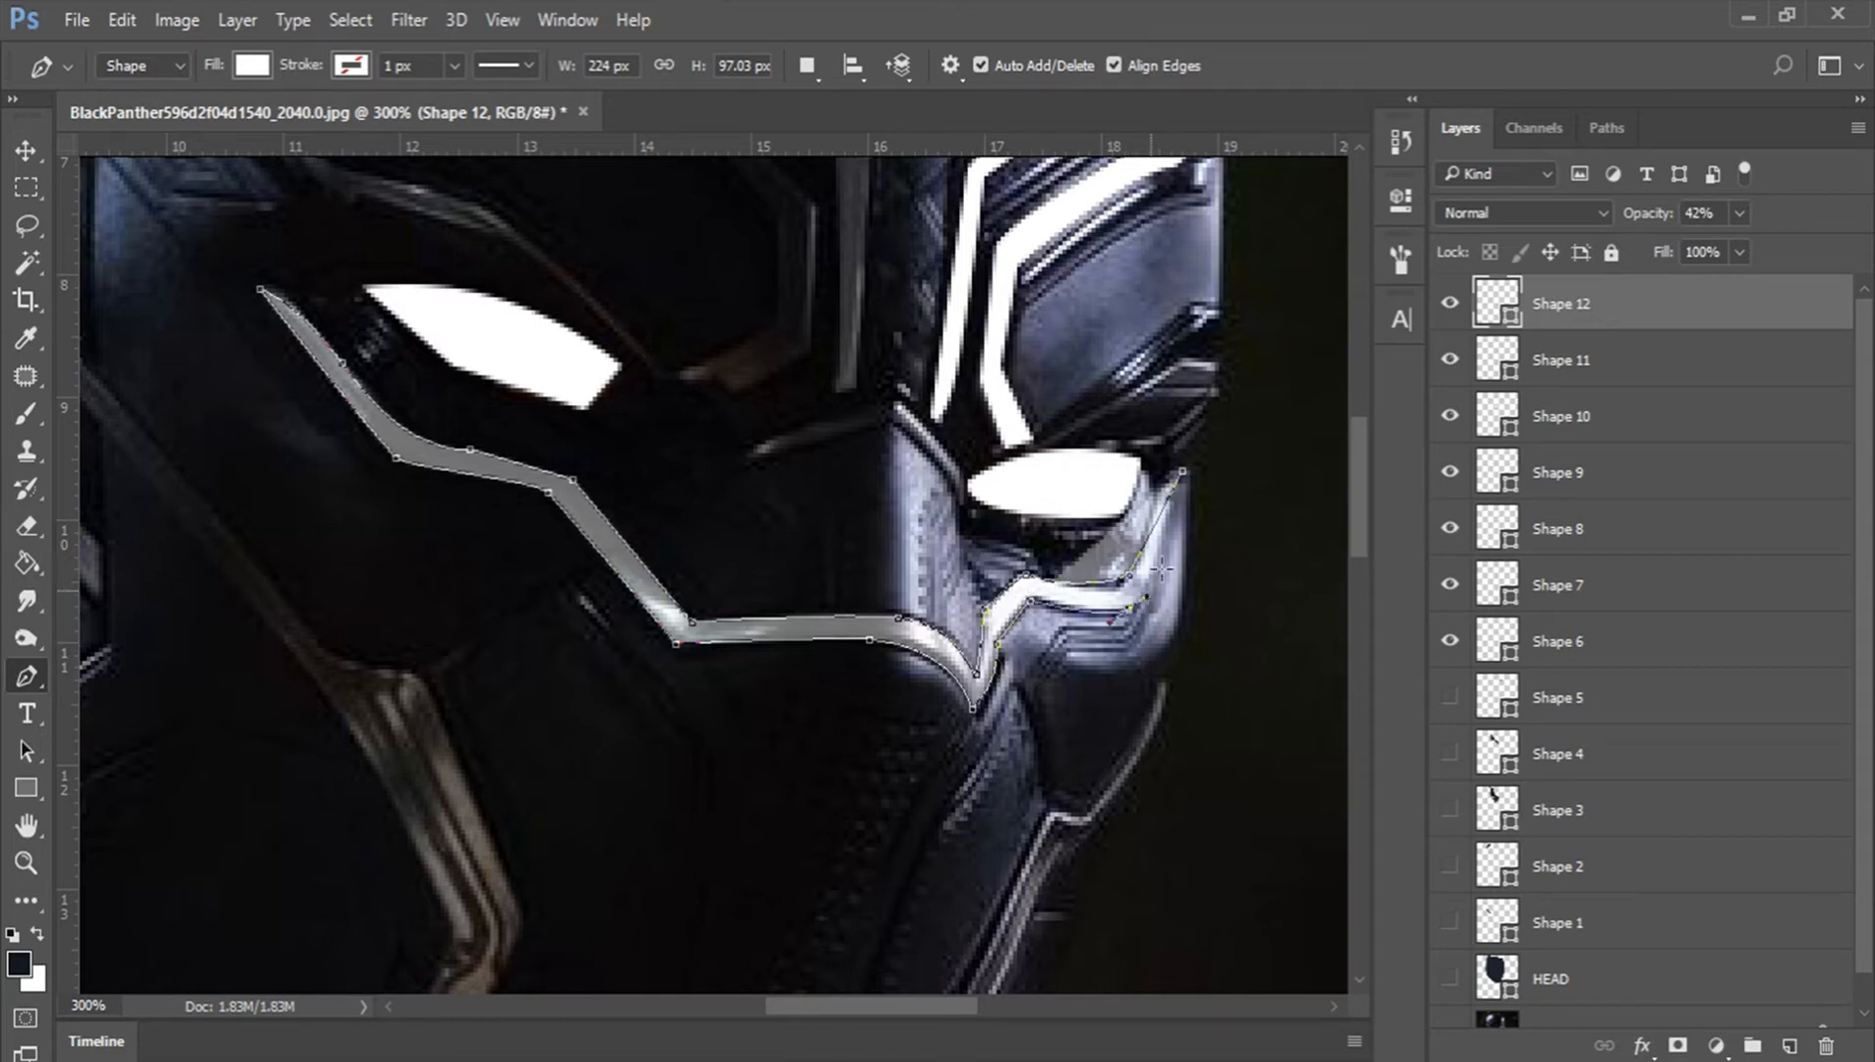
pyautogui.click(1183, 472)
pyautogui.moveTo(1183, 473); pyautogui.dragTo(1186, 453)
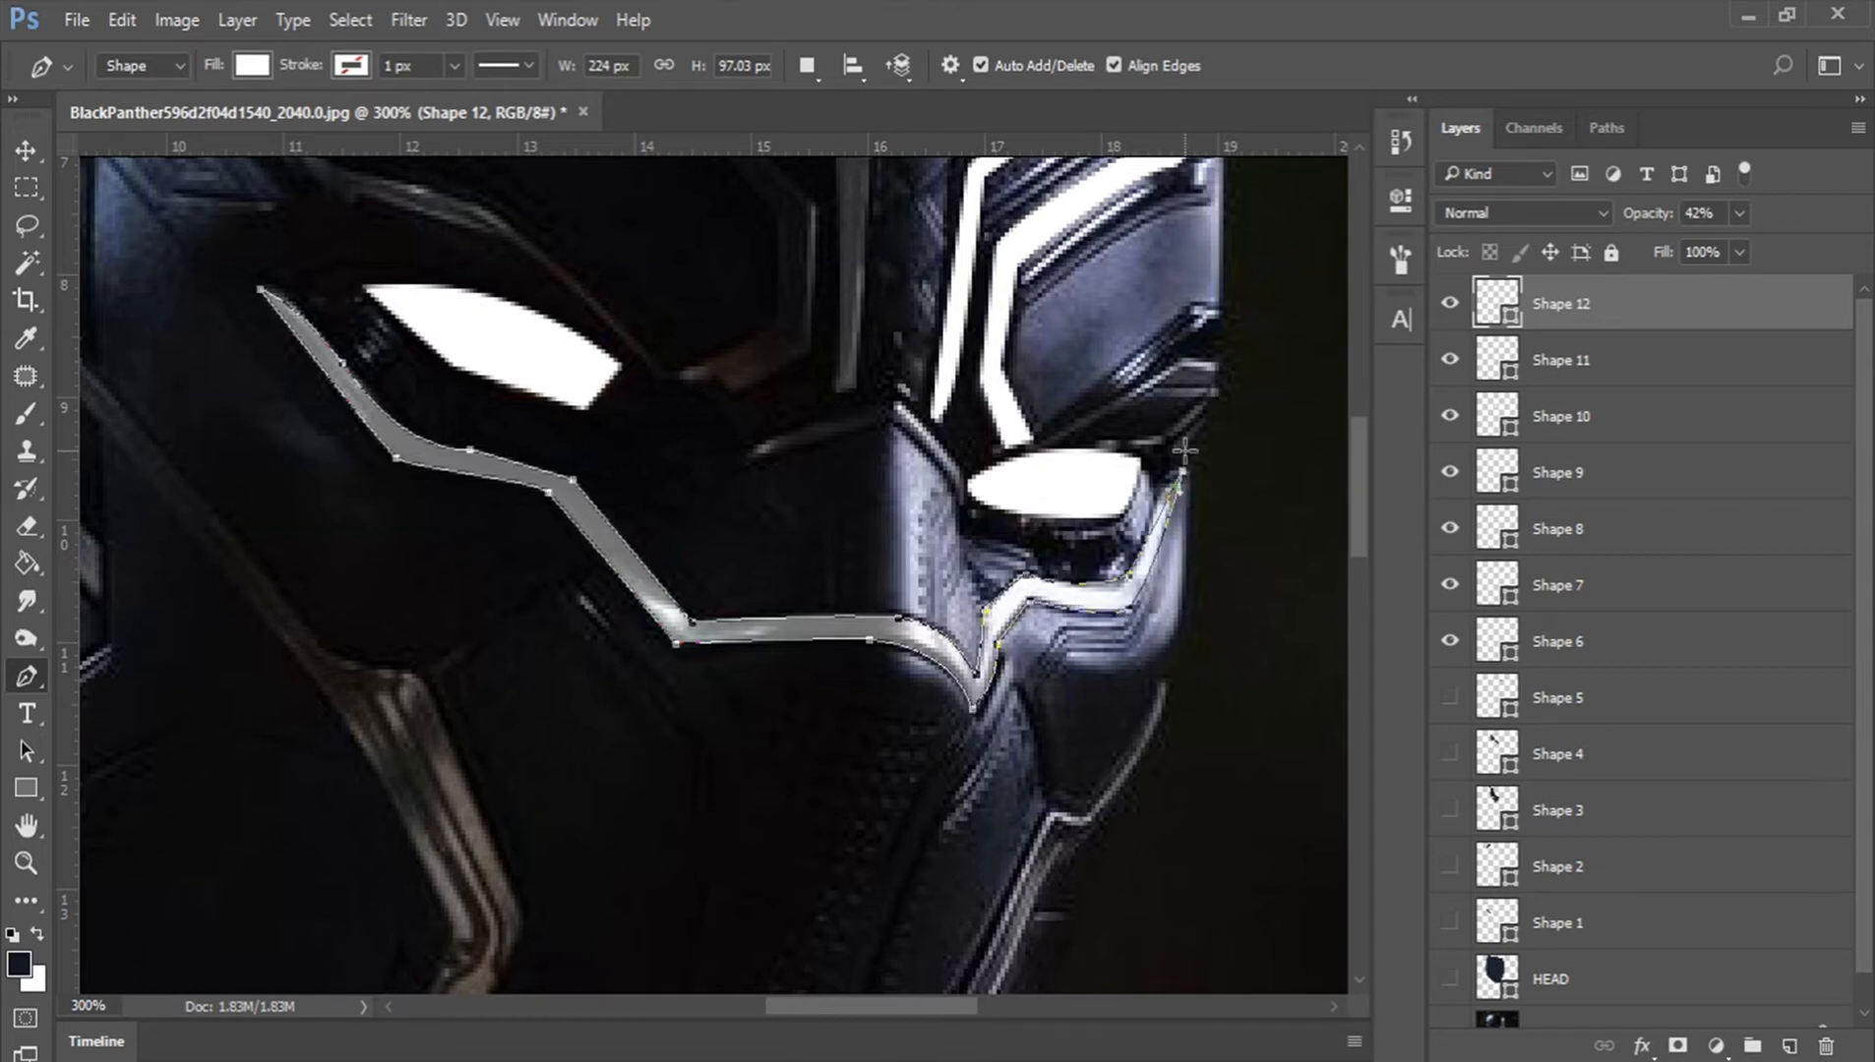
pyautogui.press('Escape')
# Step: Show the HEAD and Shape 1 to Shape 5 layers again and set HEAD and all shape layers to 100% opacity
pyautogui.press('z')
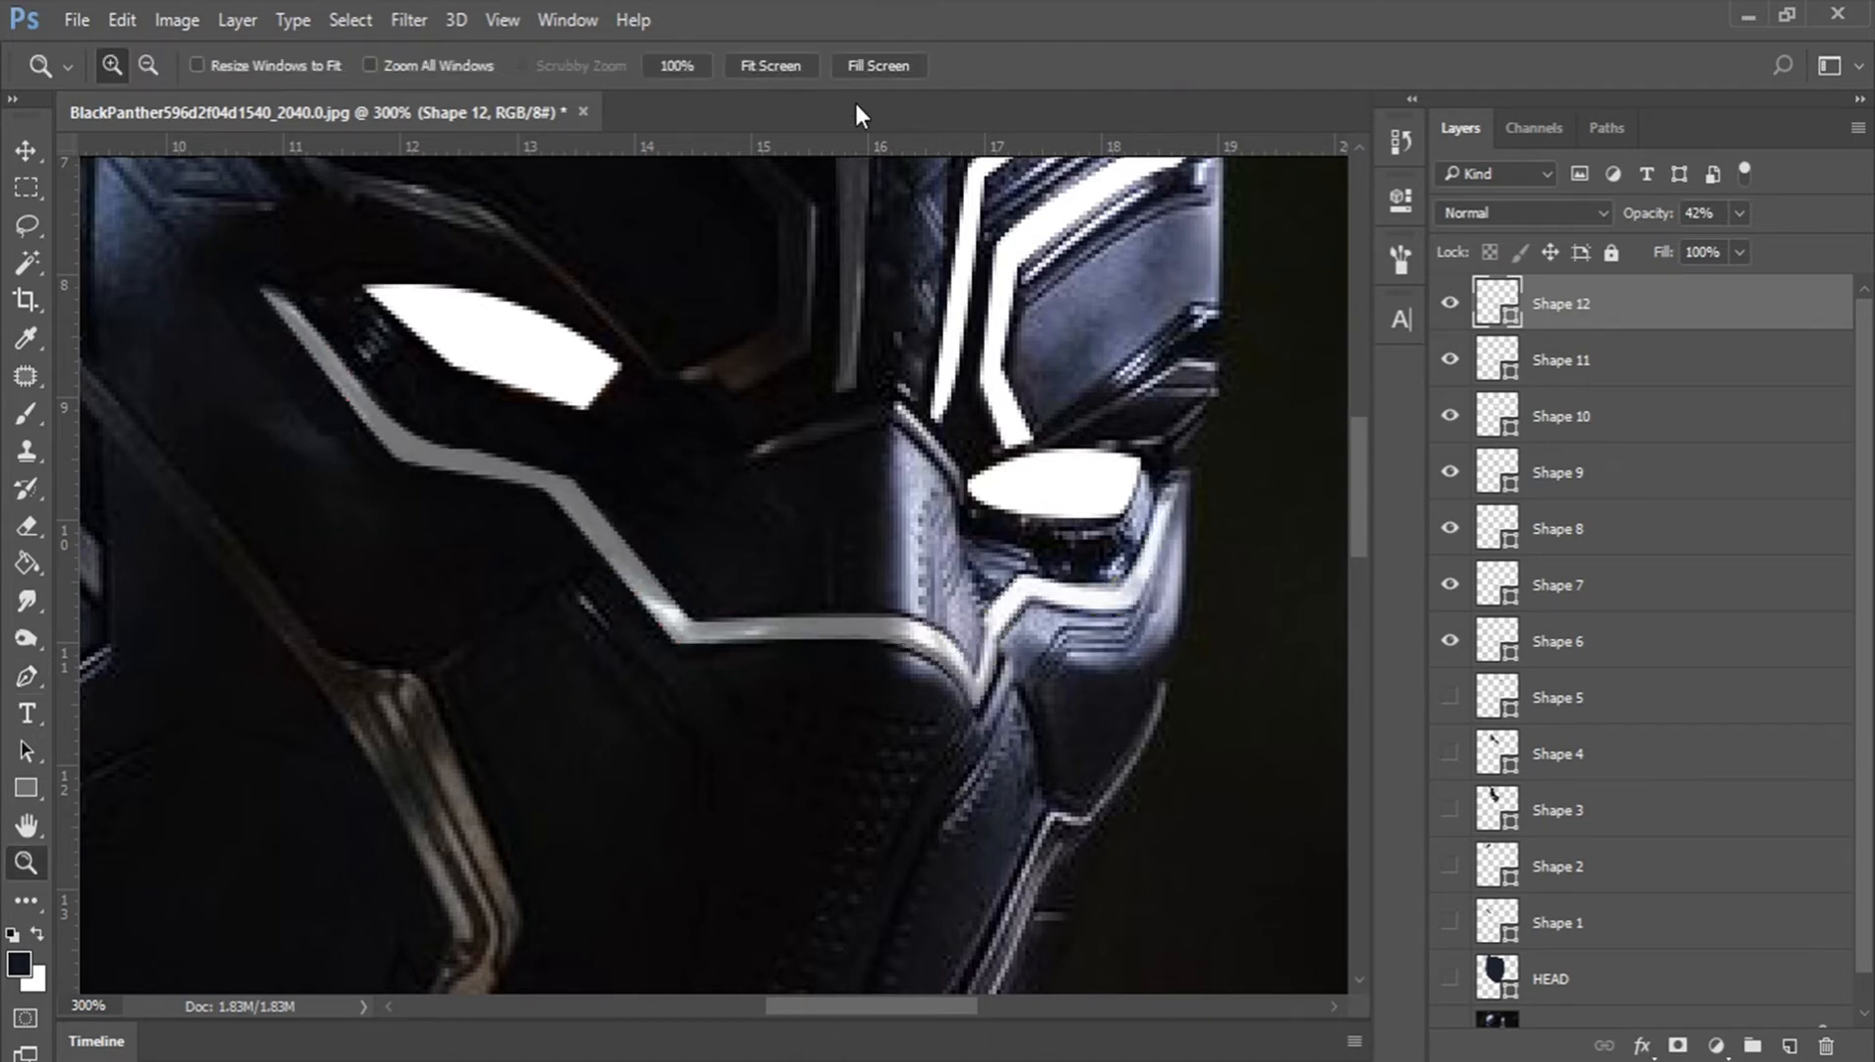
pyautogui.click(772, 65)
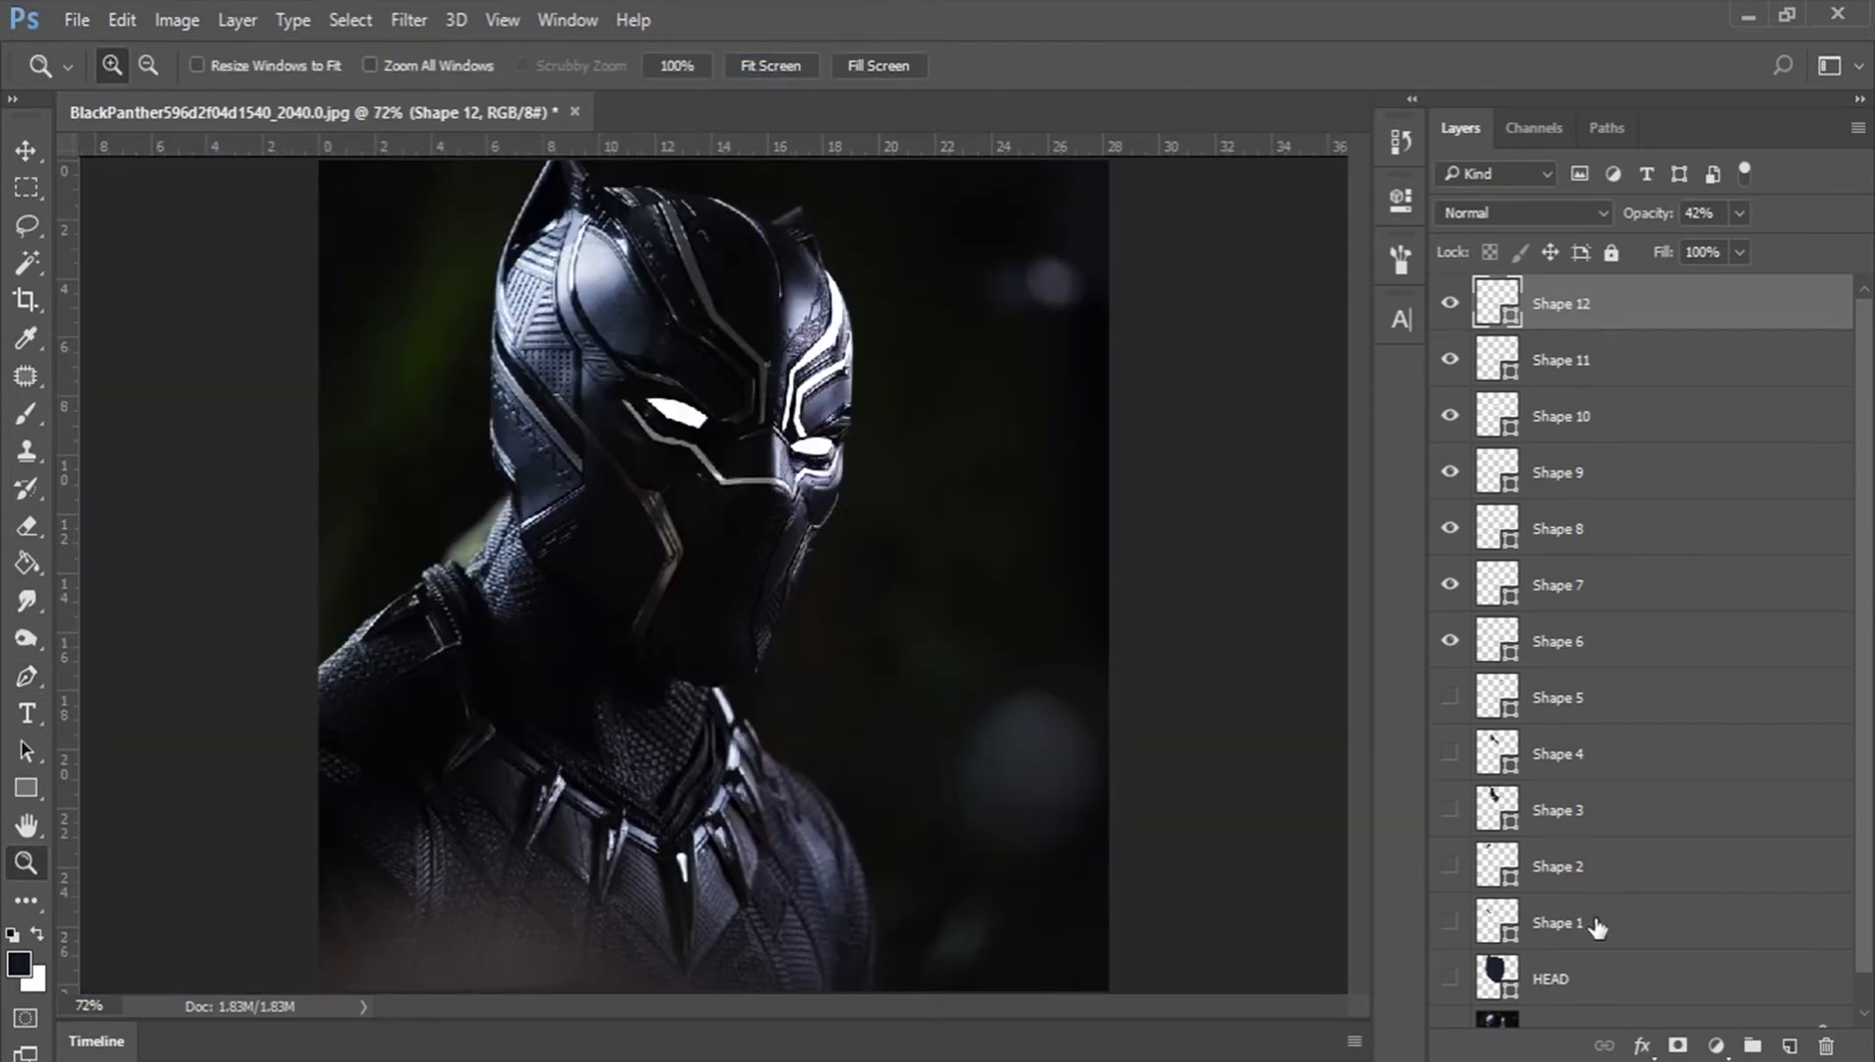
pyautogui.moveTo(1449, 696); pyautogui.dragTo(1450, 978)
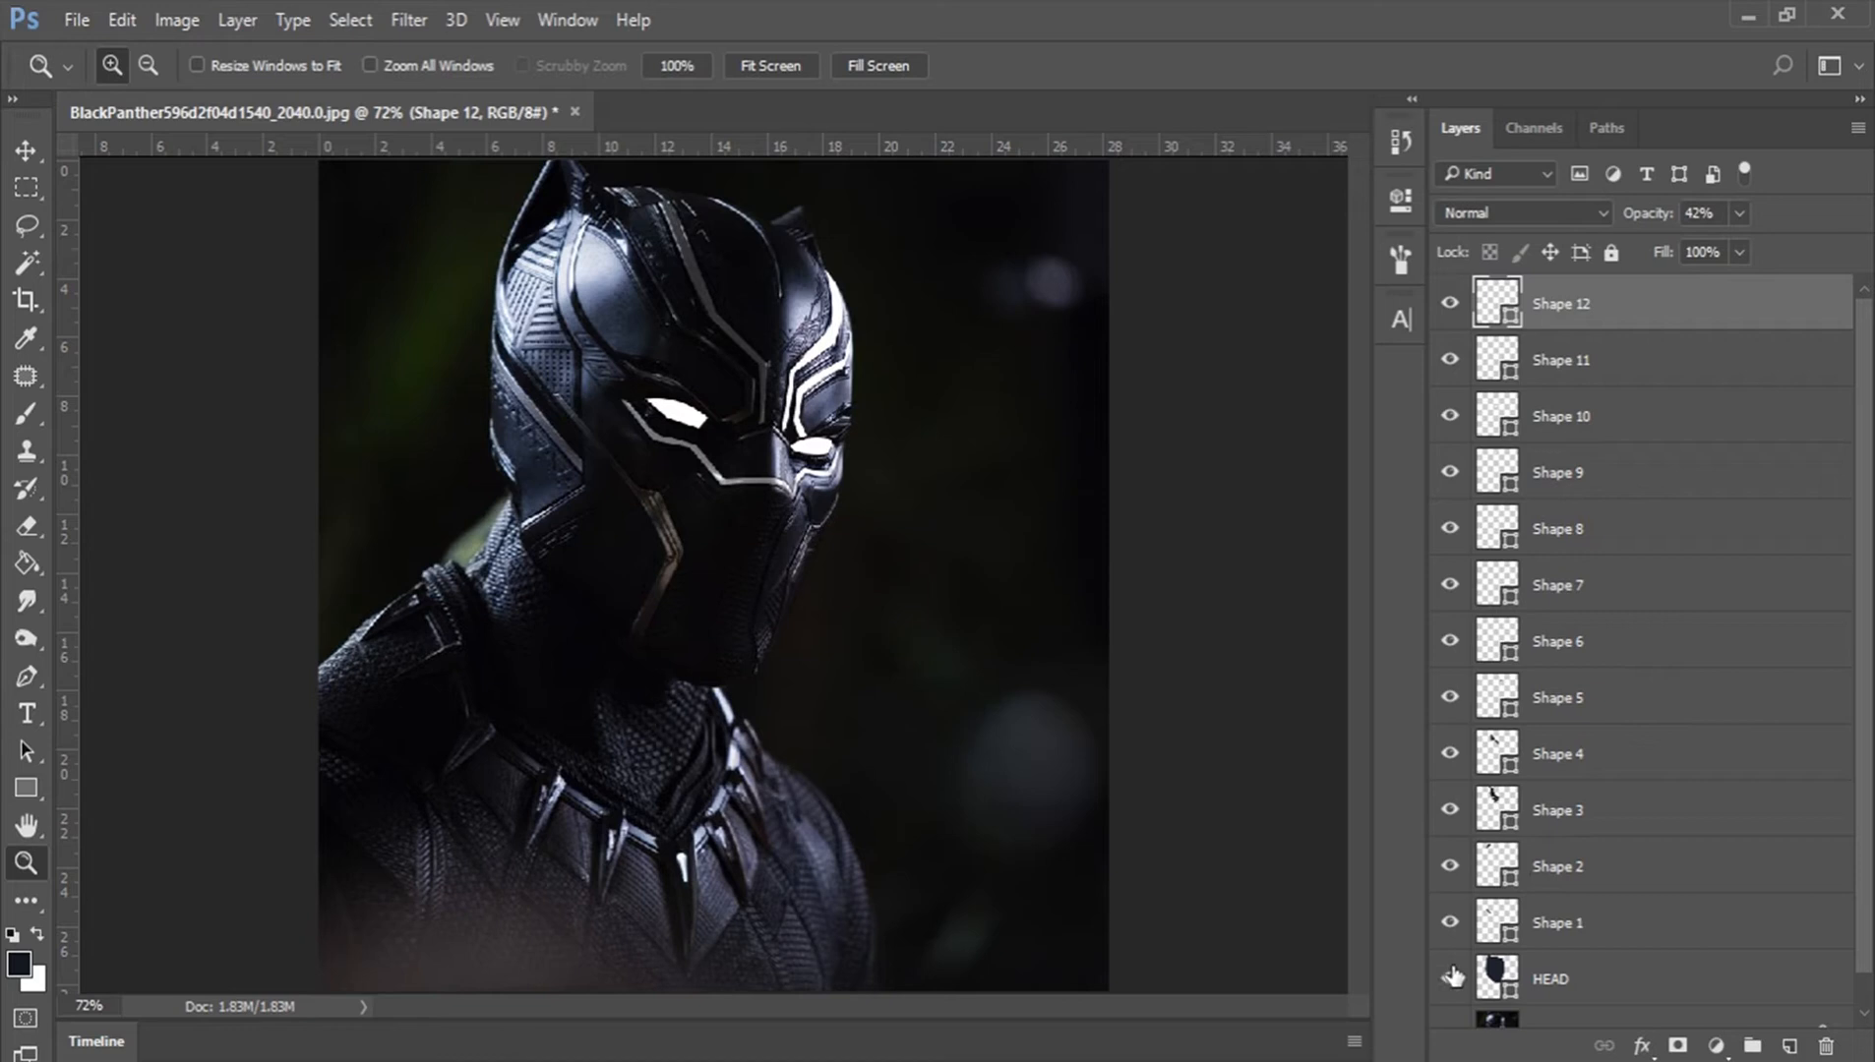
pyautogui.click(1590, 979)
pyautogui.keyDown('shift'); pyautogui.click(1636, 301); pyautogui.keyUp('shift')
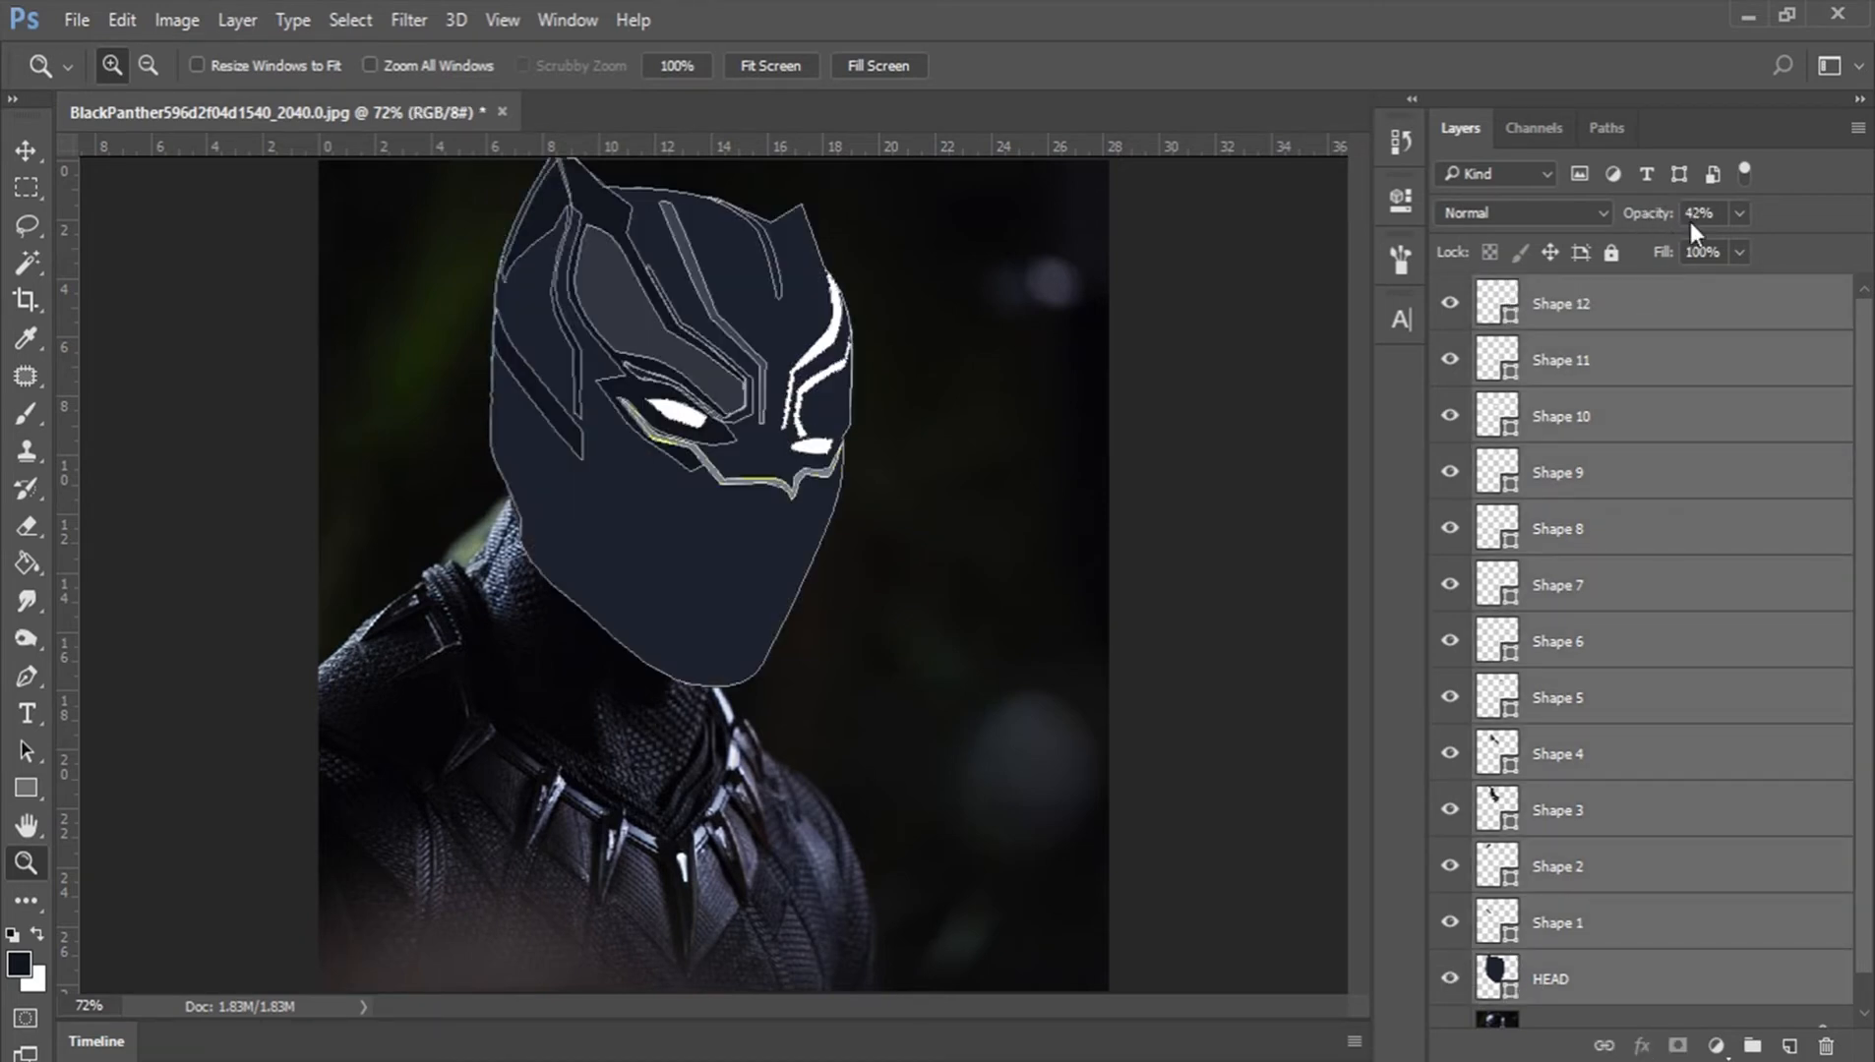
pyautogui.moveTo(1635, 214); pyautogui.dragTo(1802, 210)
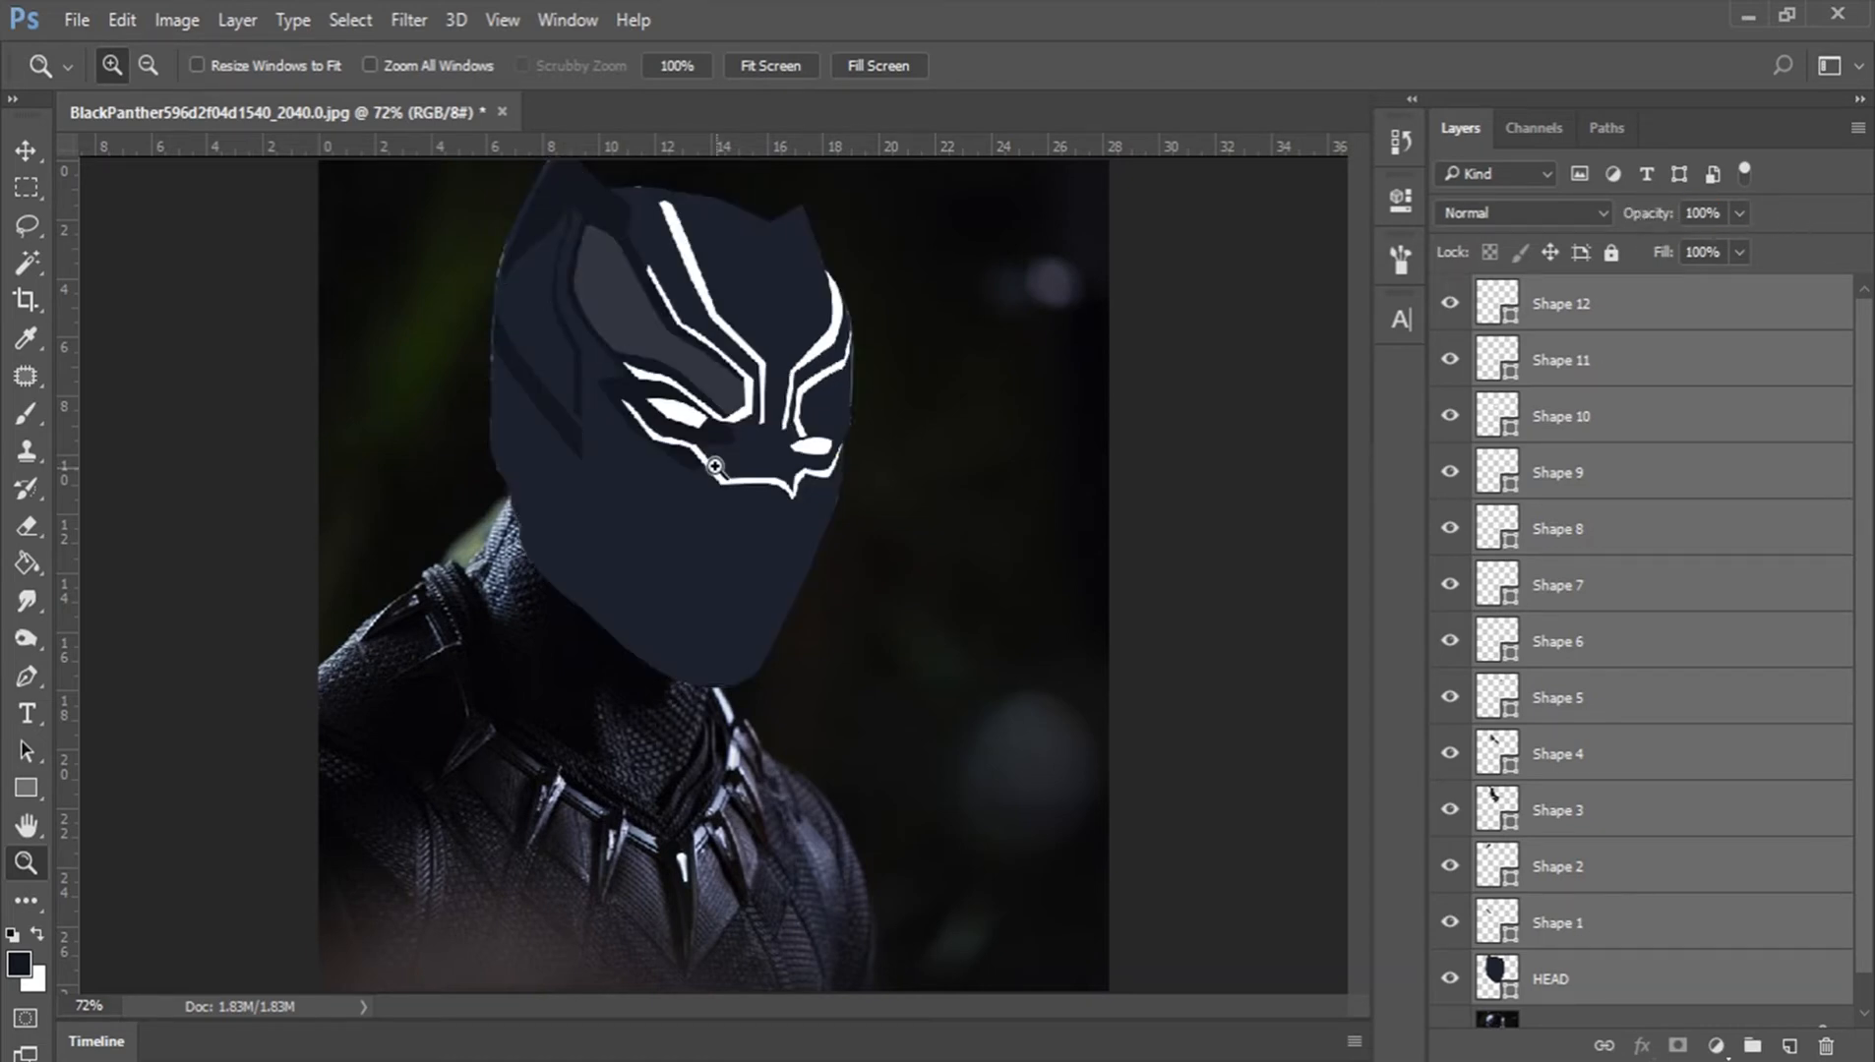
# Step: Recolor the HEAD layer to the darker blue-black #161920
pyautogui.click(654, 416)
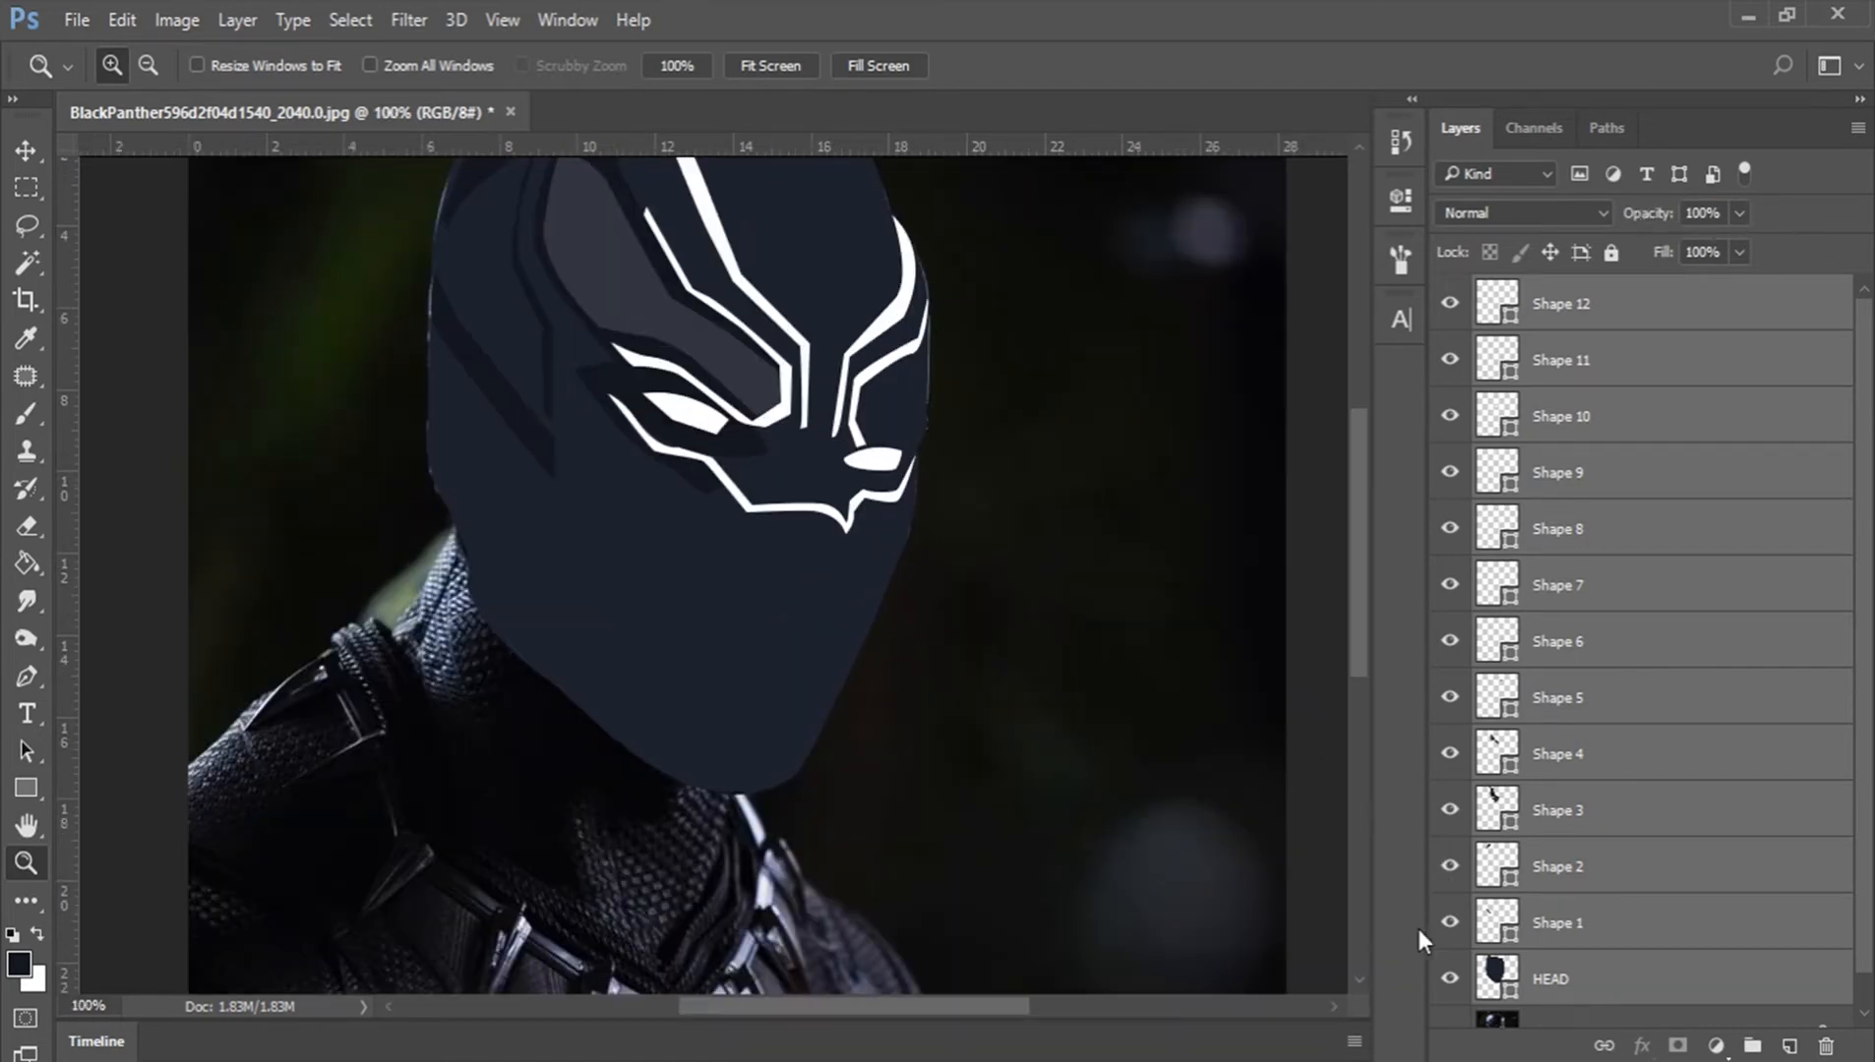
pyautogui.doubleClick(1488, 977)
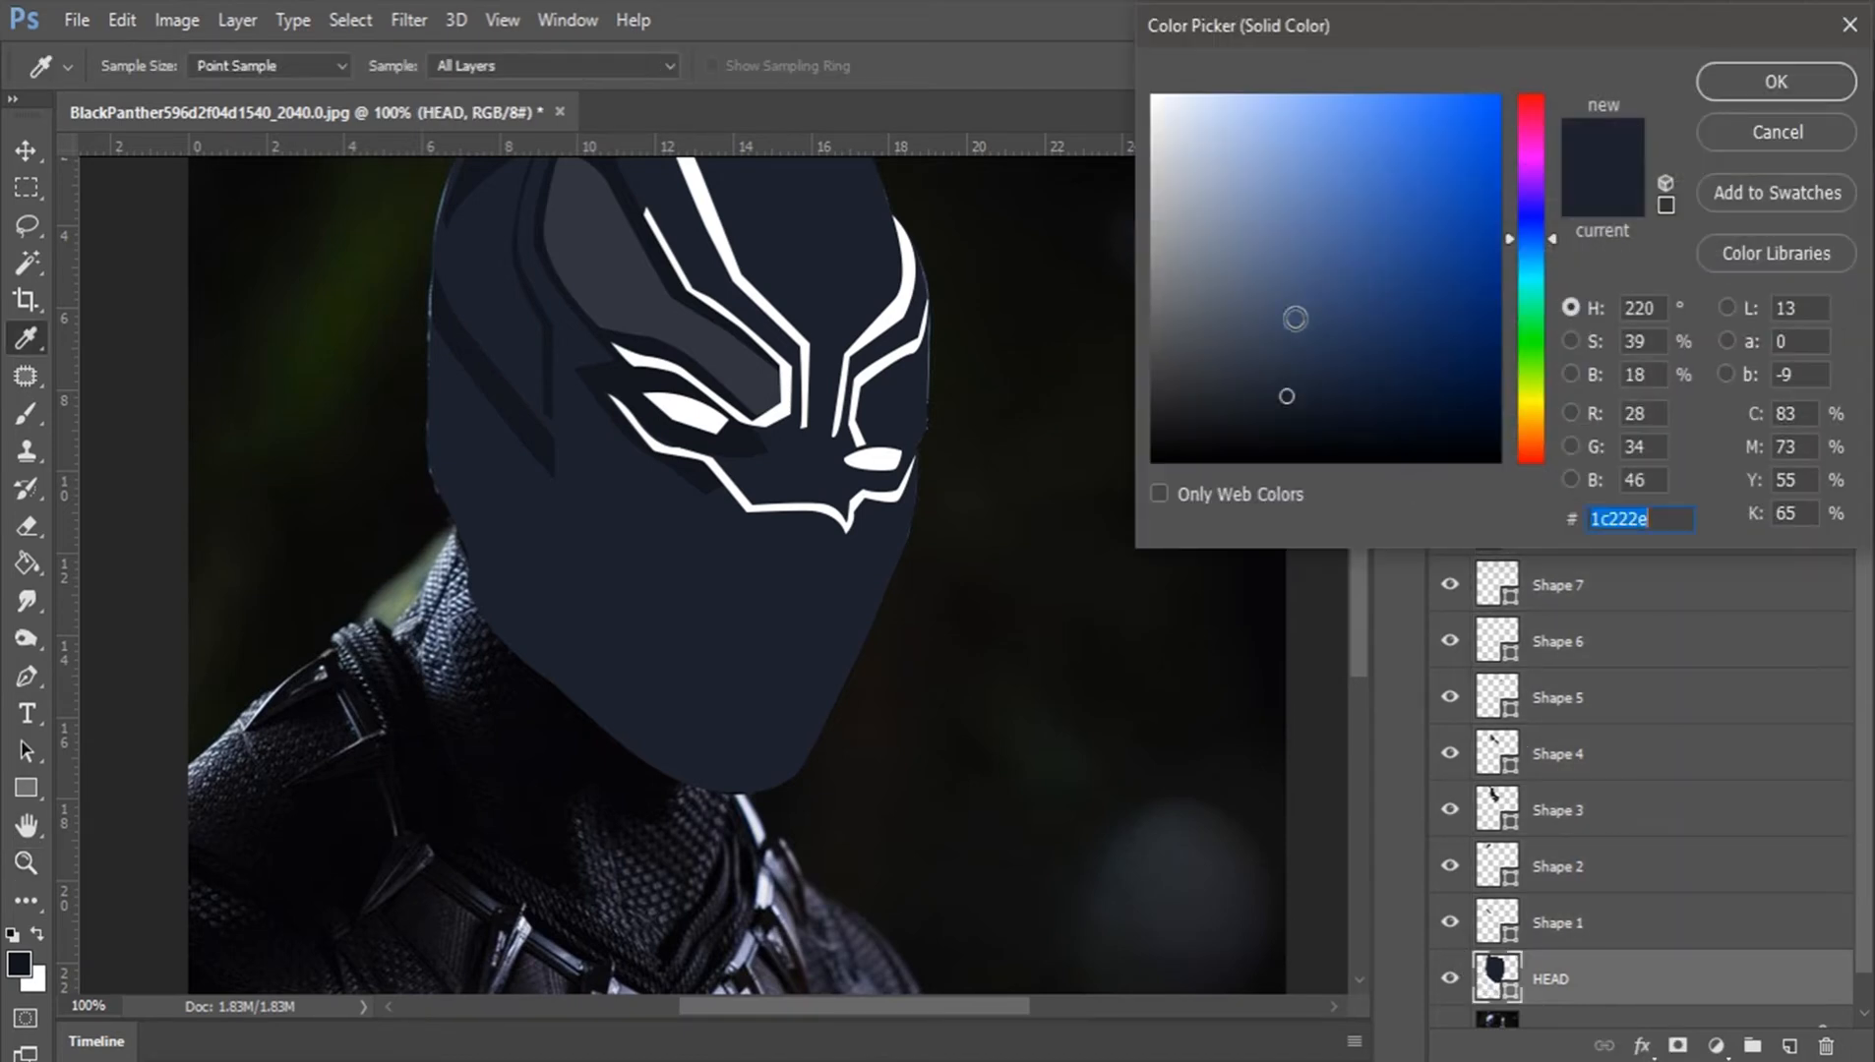
pyautogui.moveTo(1224, 407); pyautogui.dragTo(1259, 416)
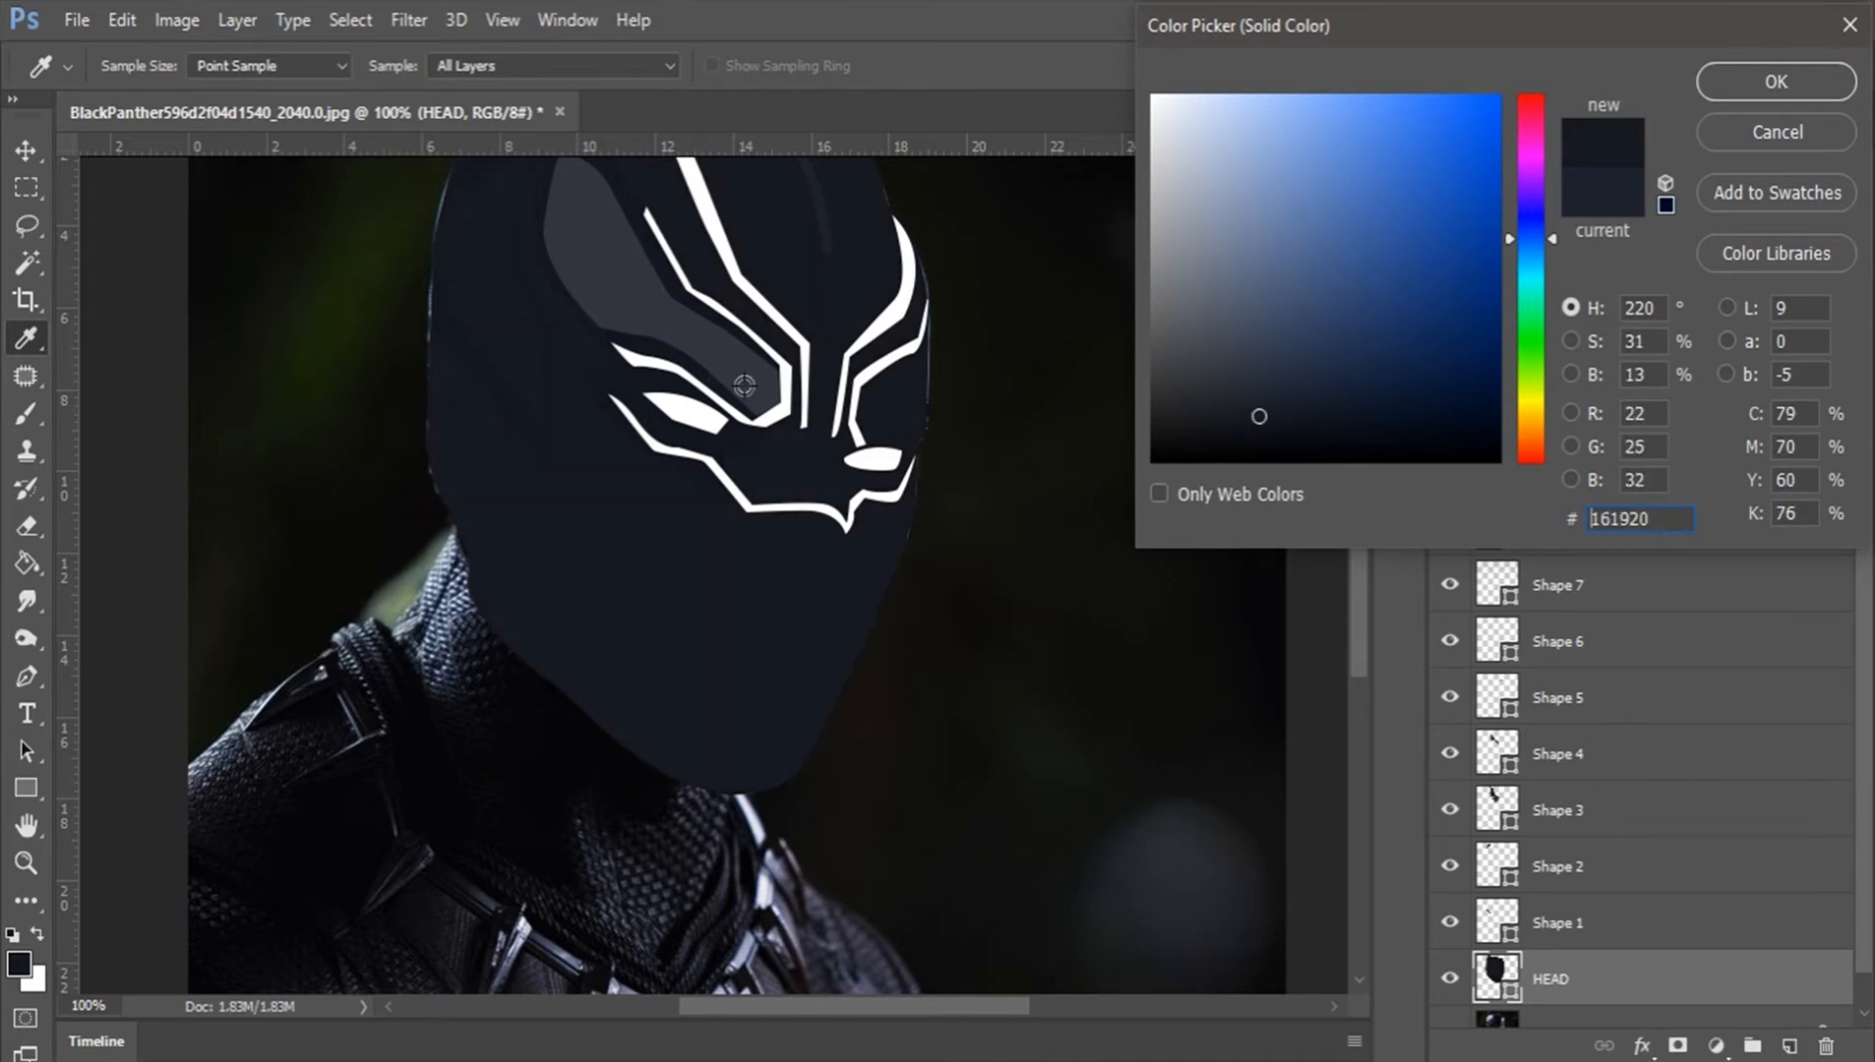
pyautogui.moveTo(816, 374); pyautogui.dragTo(852, 503)
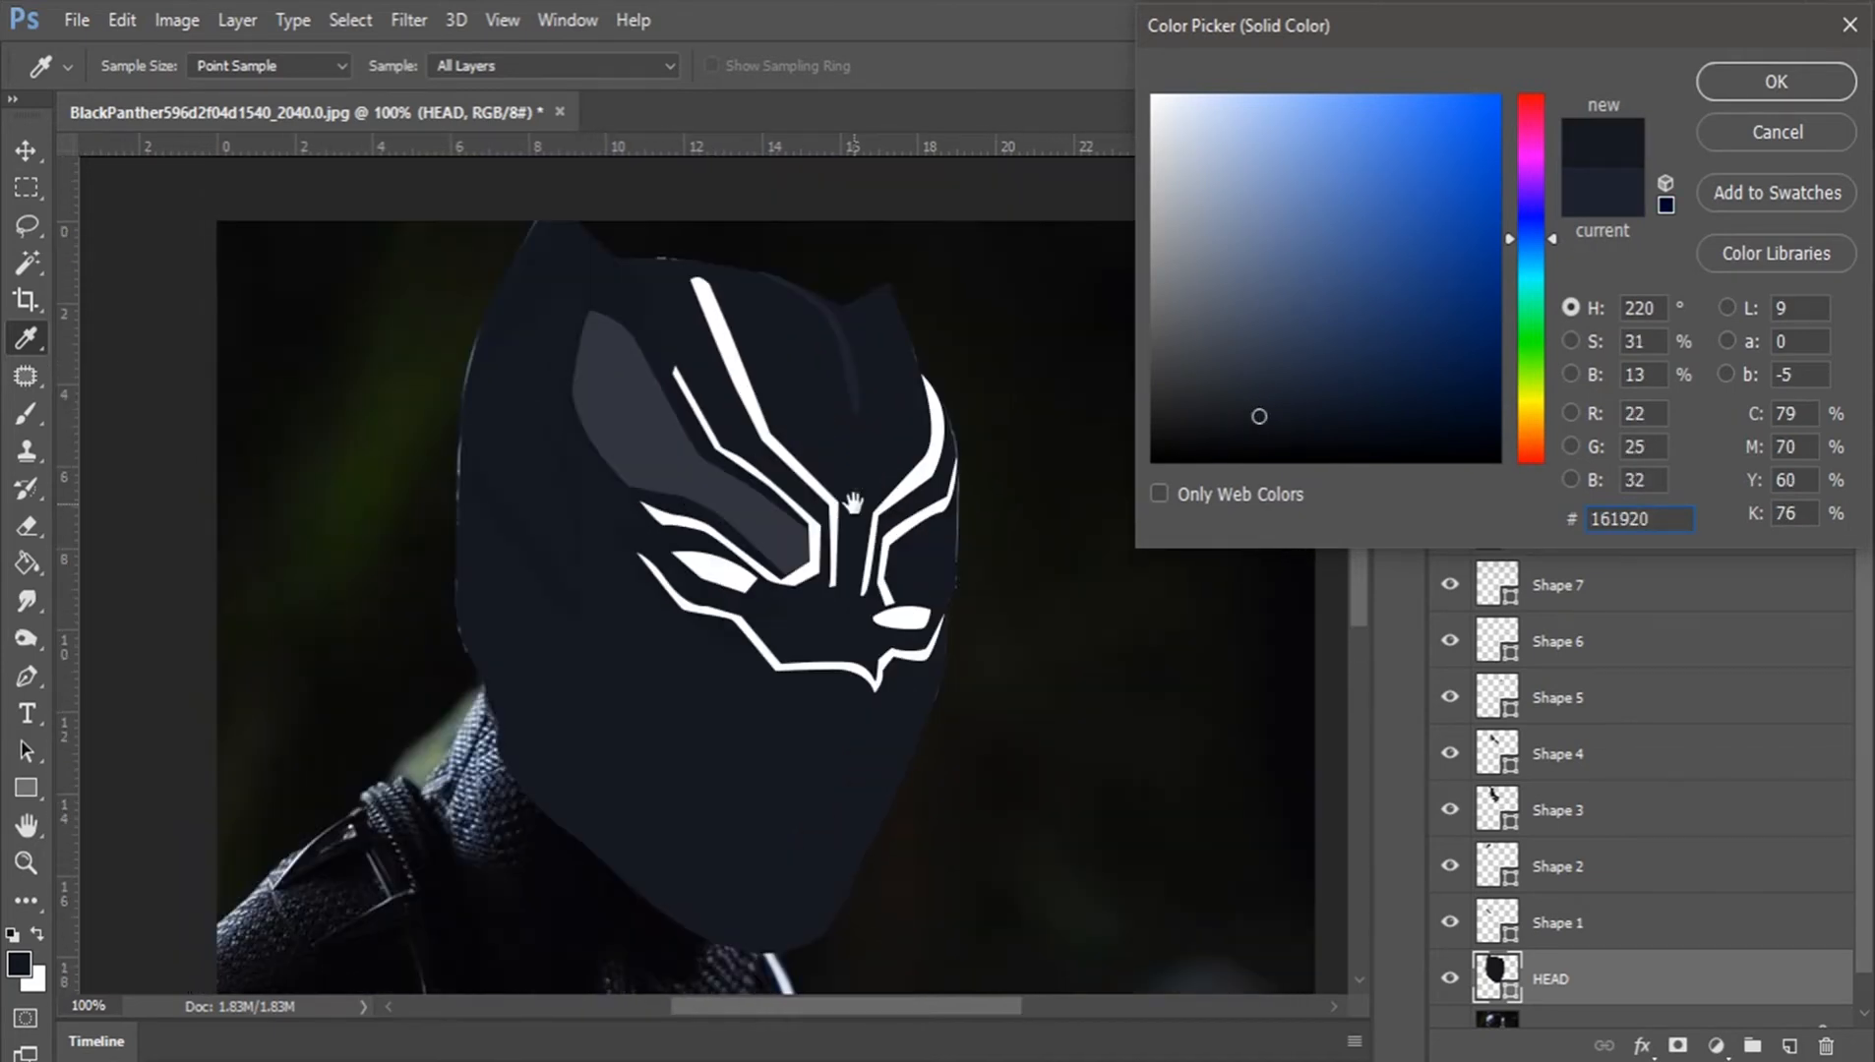
pyautogui.click(1707, 87)
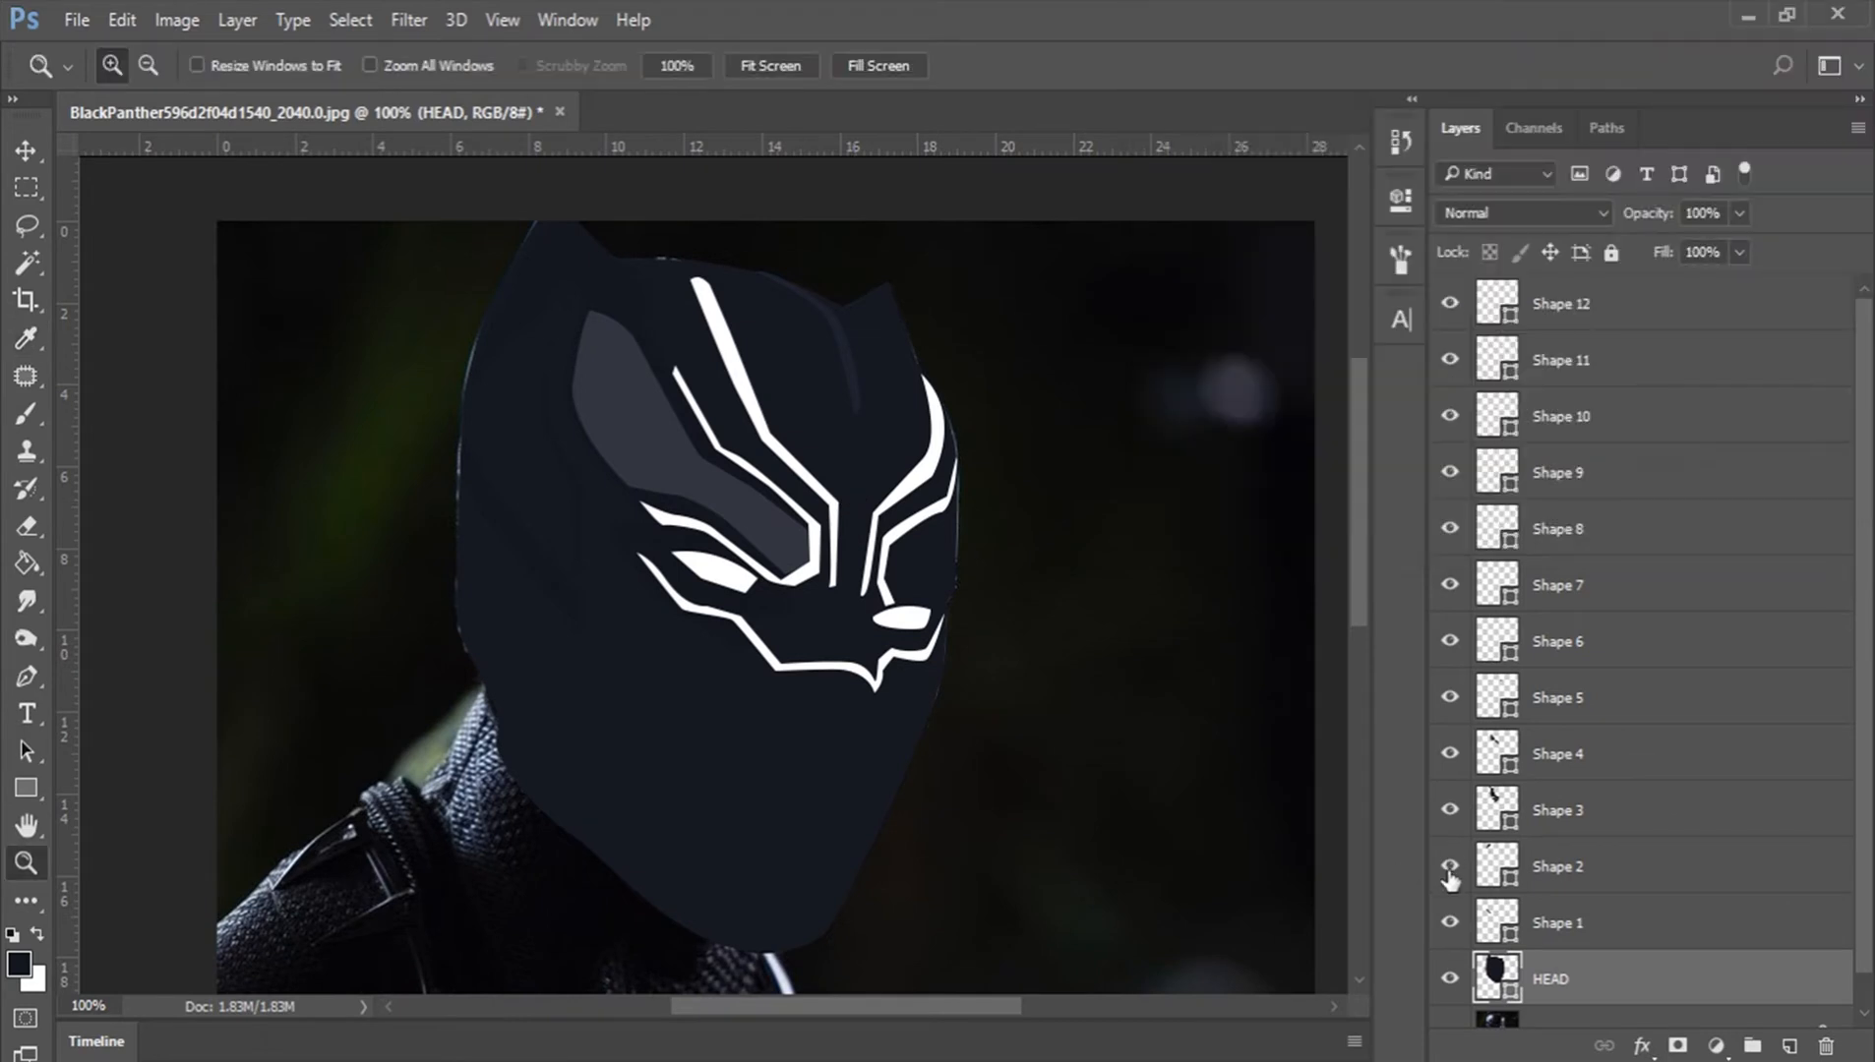
# Step: Recolor the Shape 1 strip on the side of the mask to black, #000000
pyautogui.doubleClick(1495, 927)
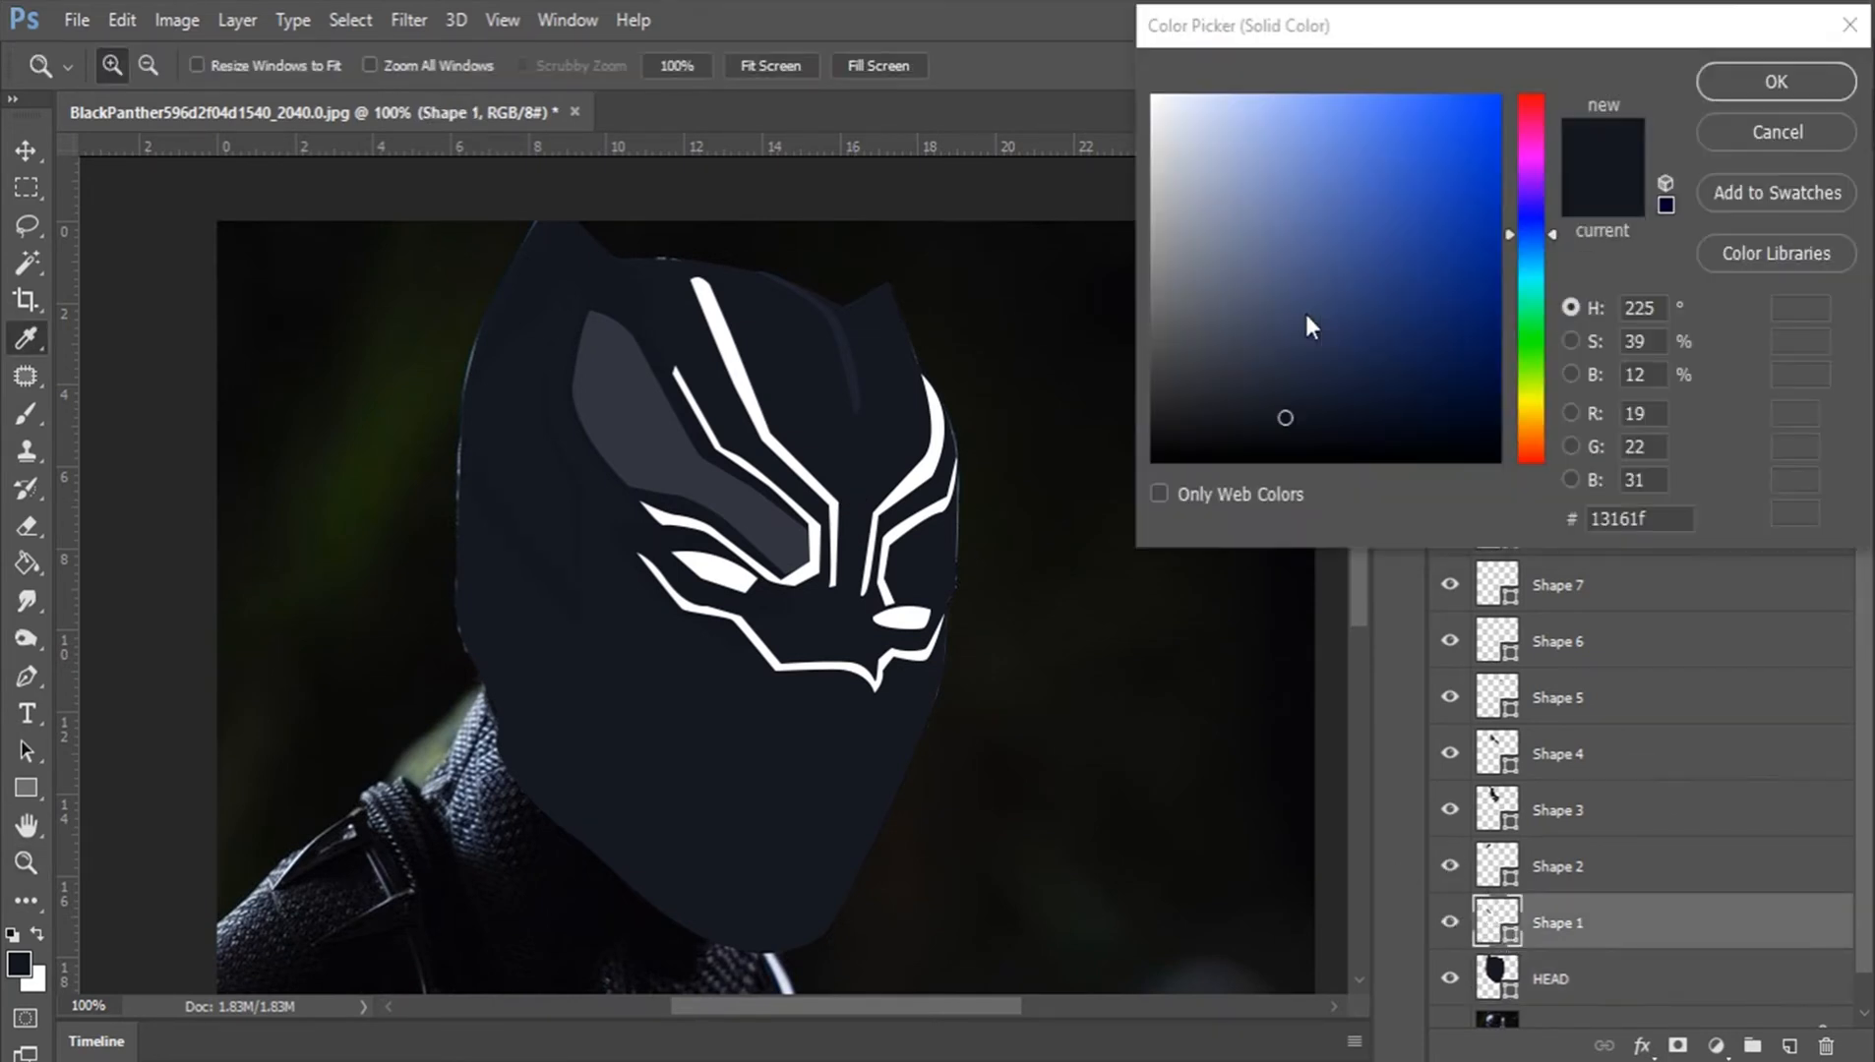
pyautogui.moveTo(1193, 378); pyautogui.dragTo(1142, 494)
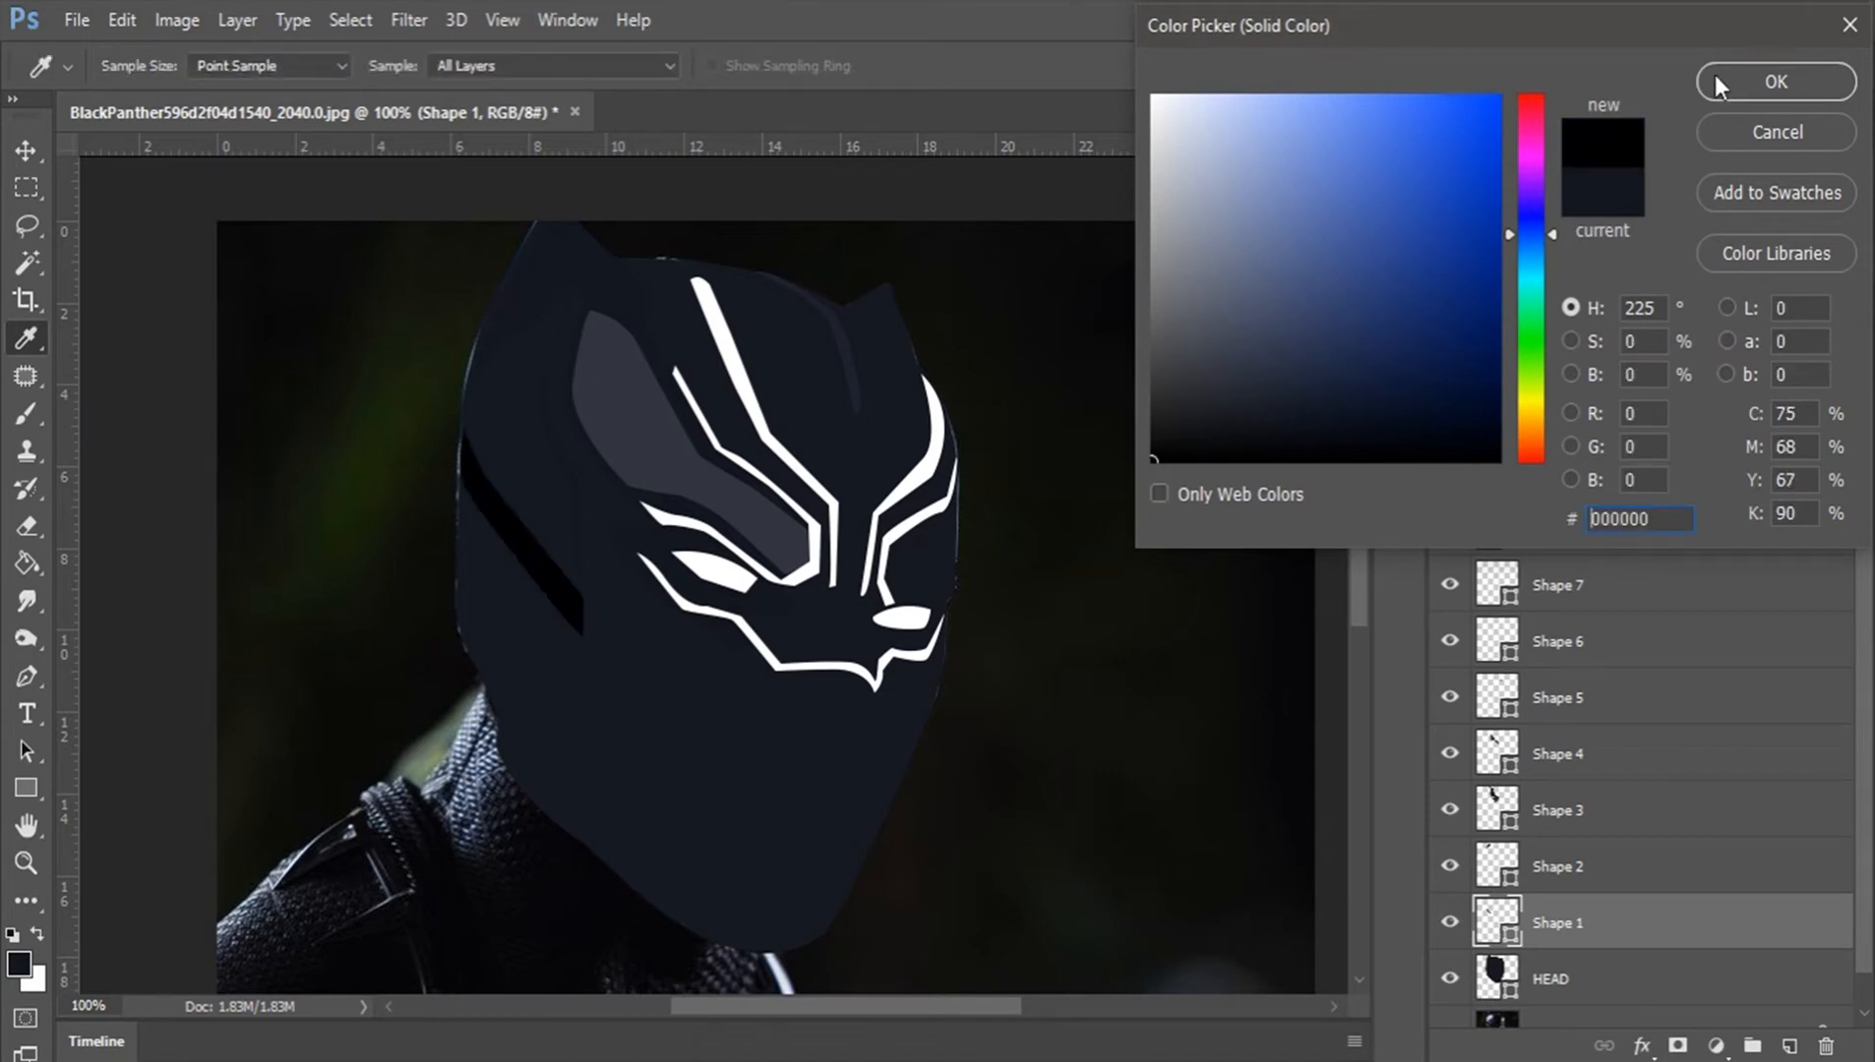
pyautogui.click(1719, 85)
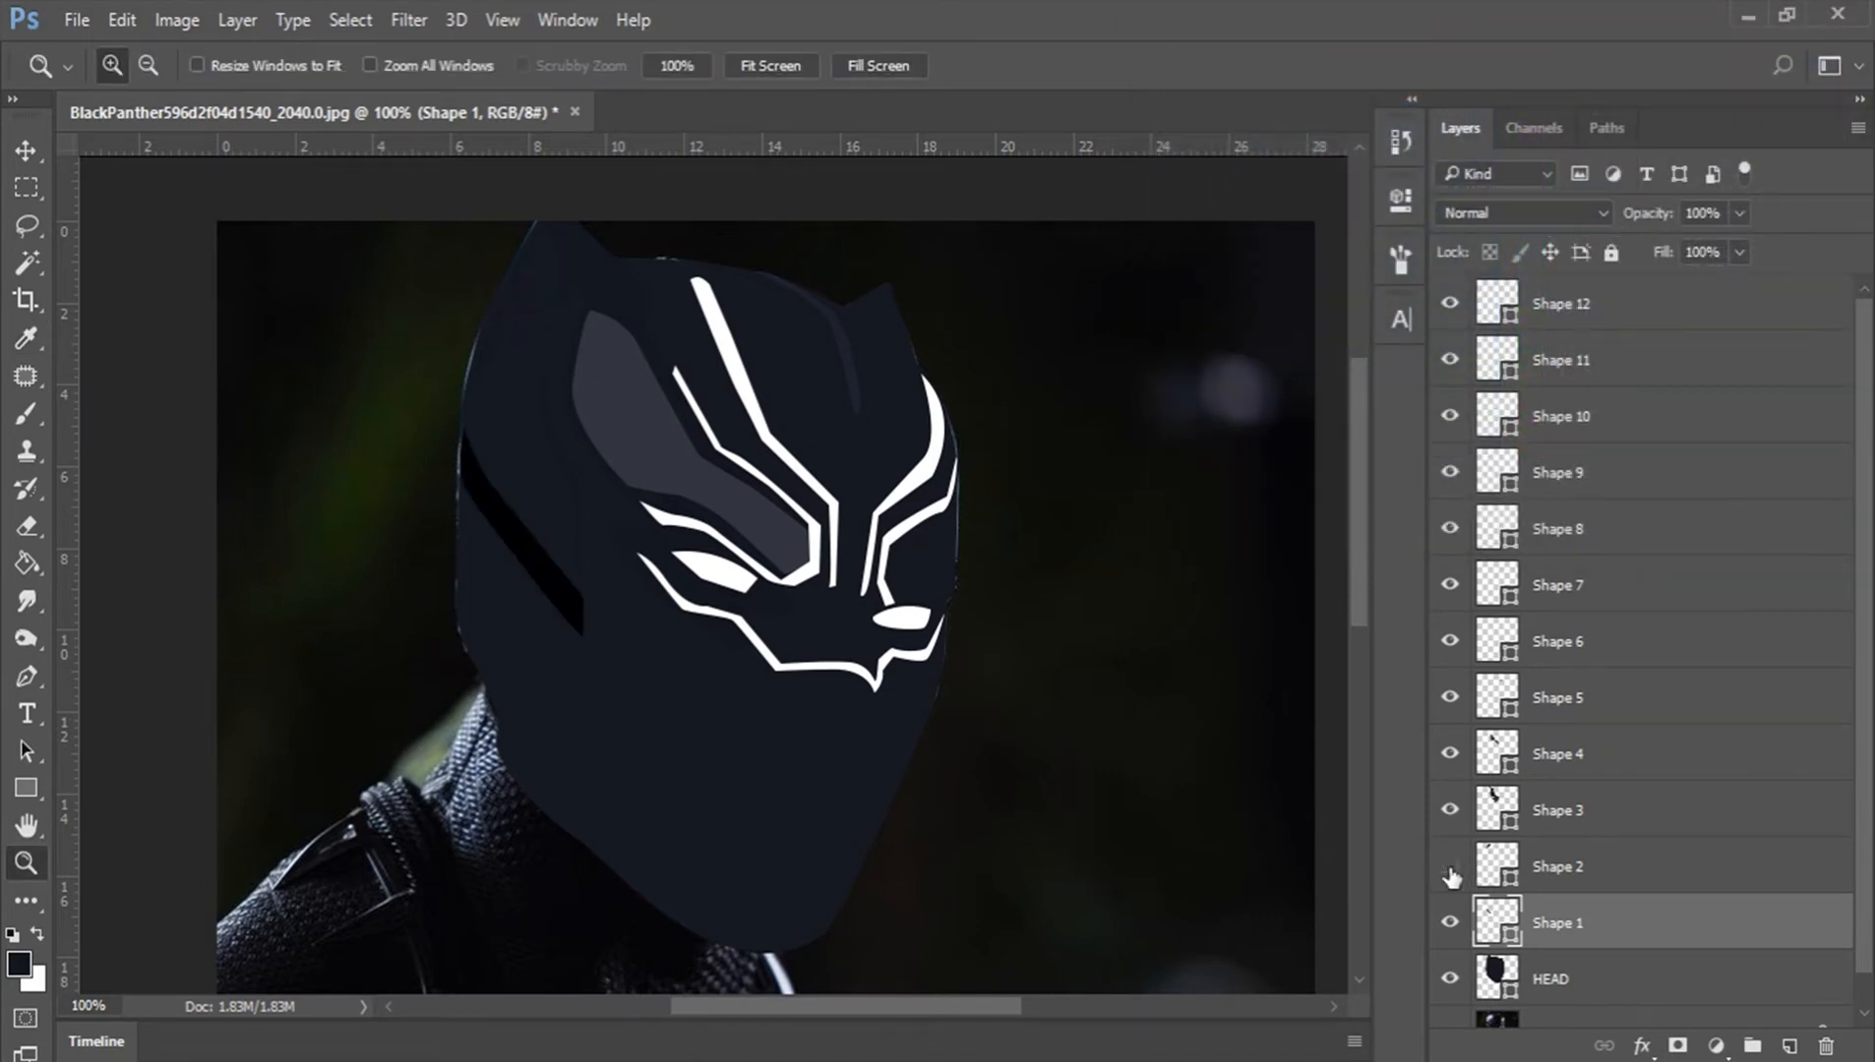
# Step: Recolor the Shape 2 panels by the near ear and temple to black, #000000
pyautogui.doubleClick(1497, 855)
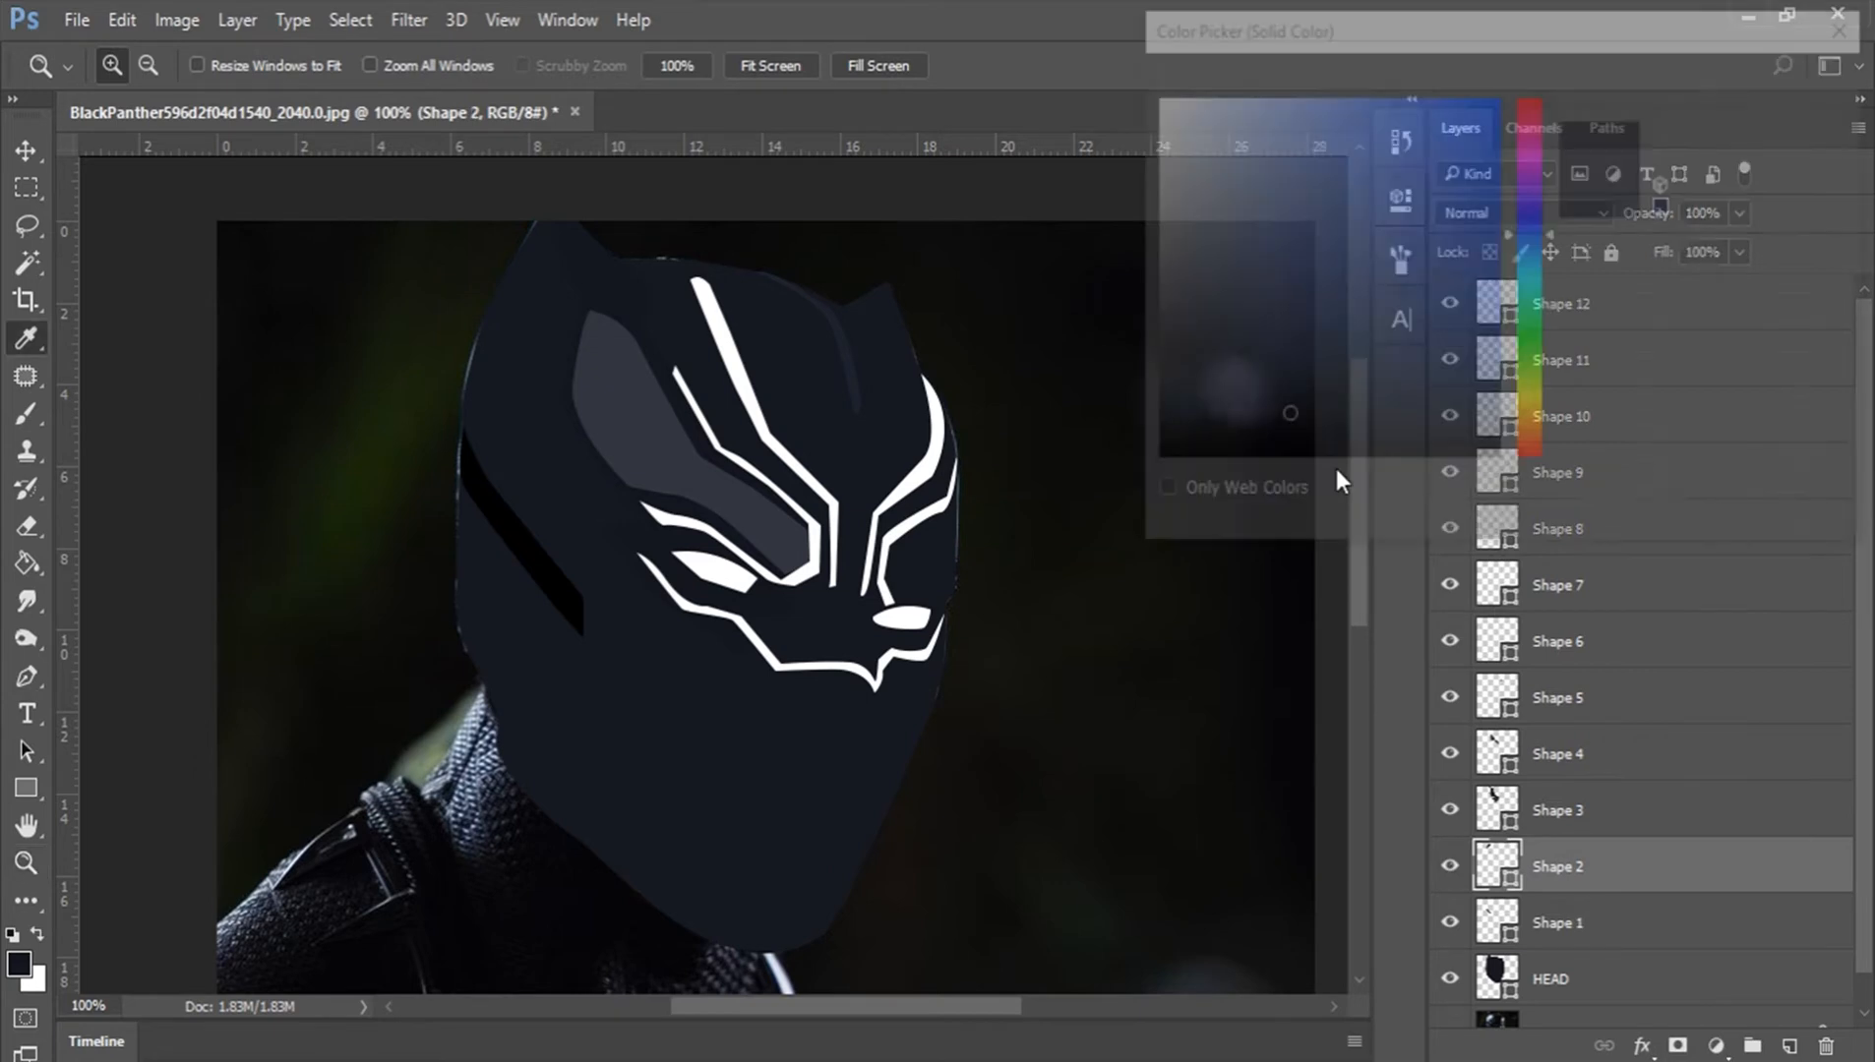
pyautogui.click(1080, 481)
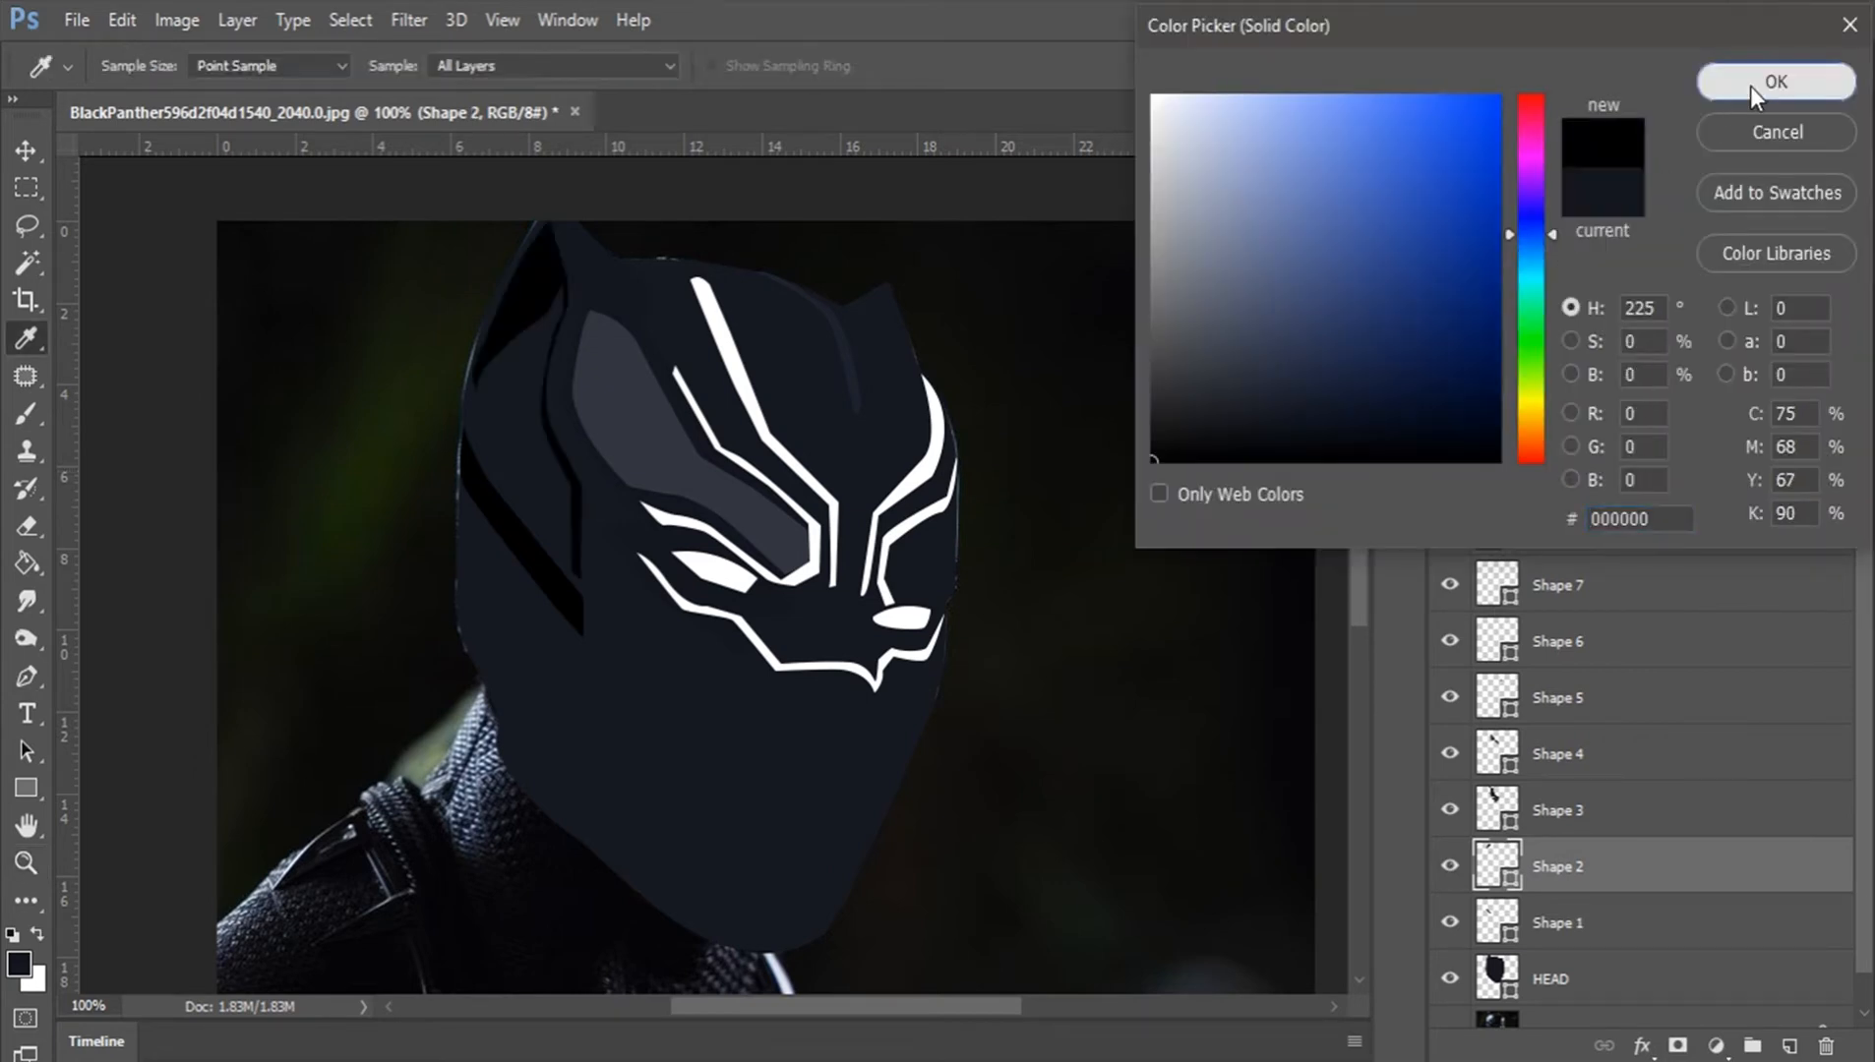
pyautogui.click(1761, 79)
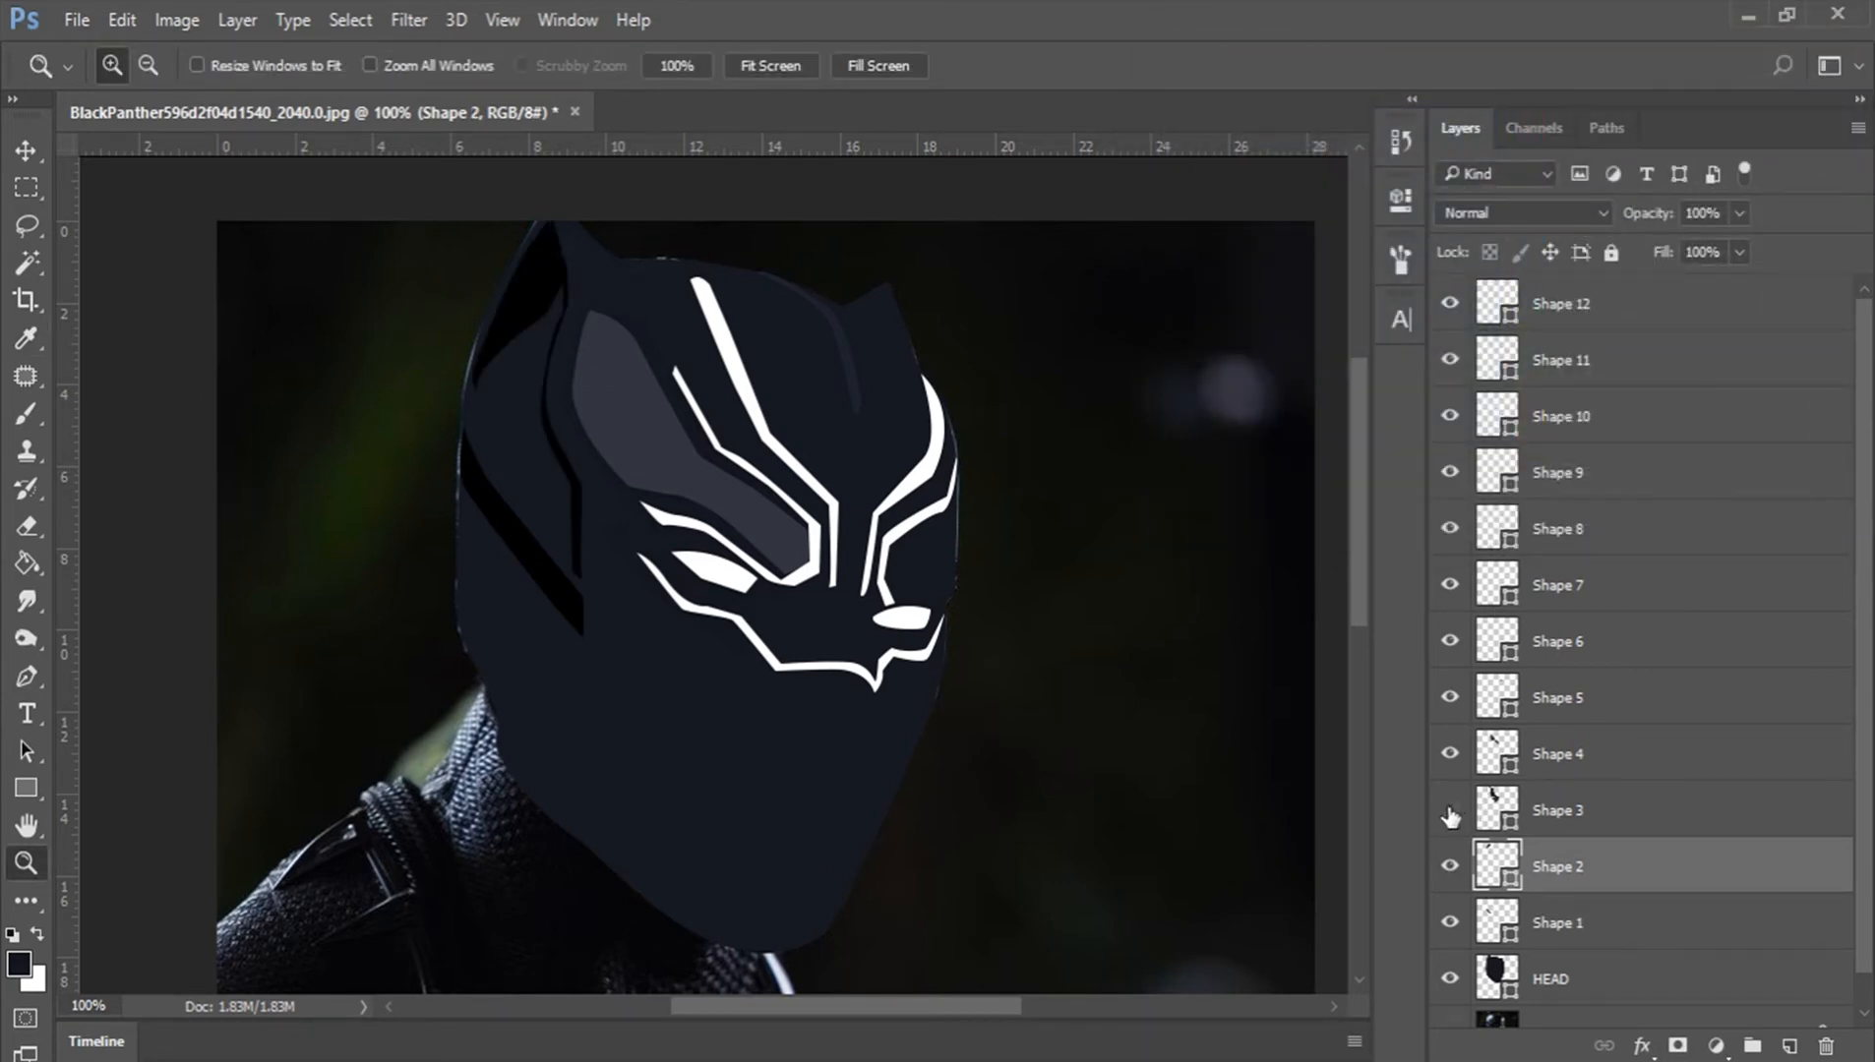
# Step: Recolor the Shape 3 area covering the near ear and the larger eye's surround to black, #000000
pyautogui.doubleClick(1495, 812)
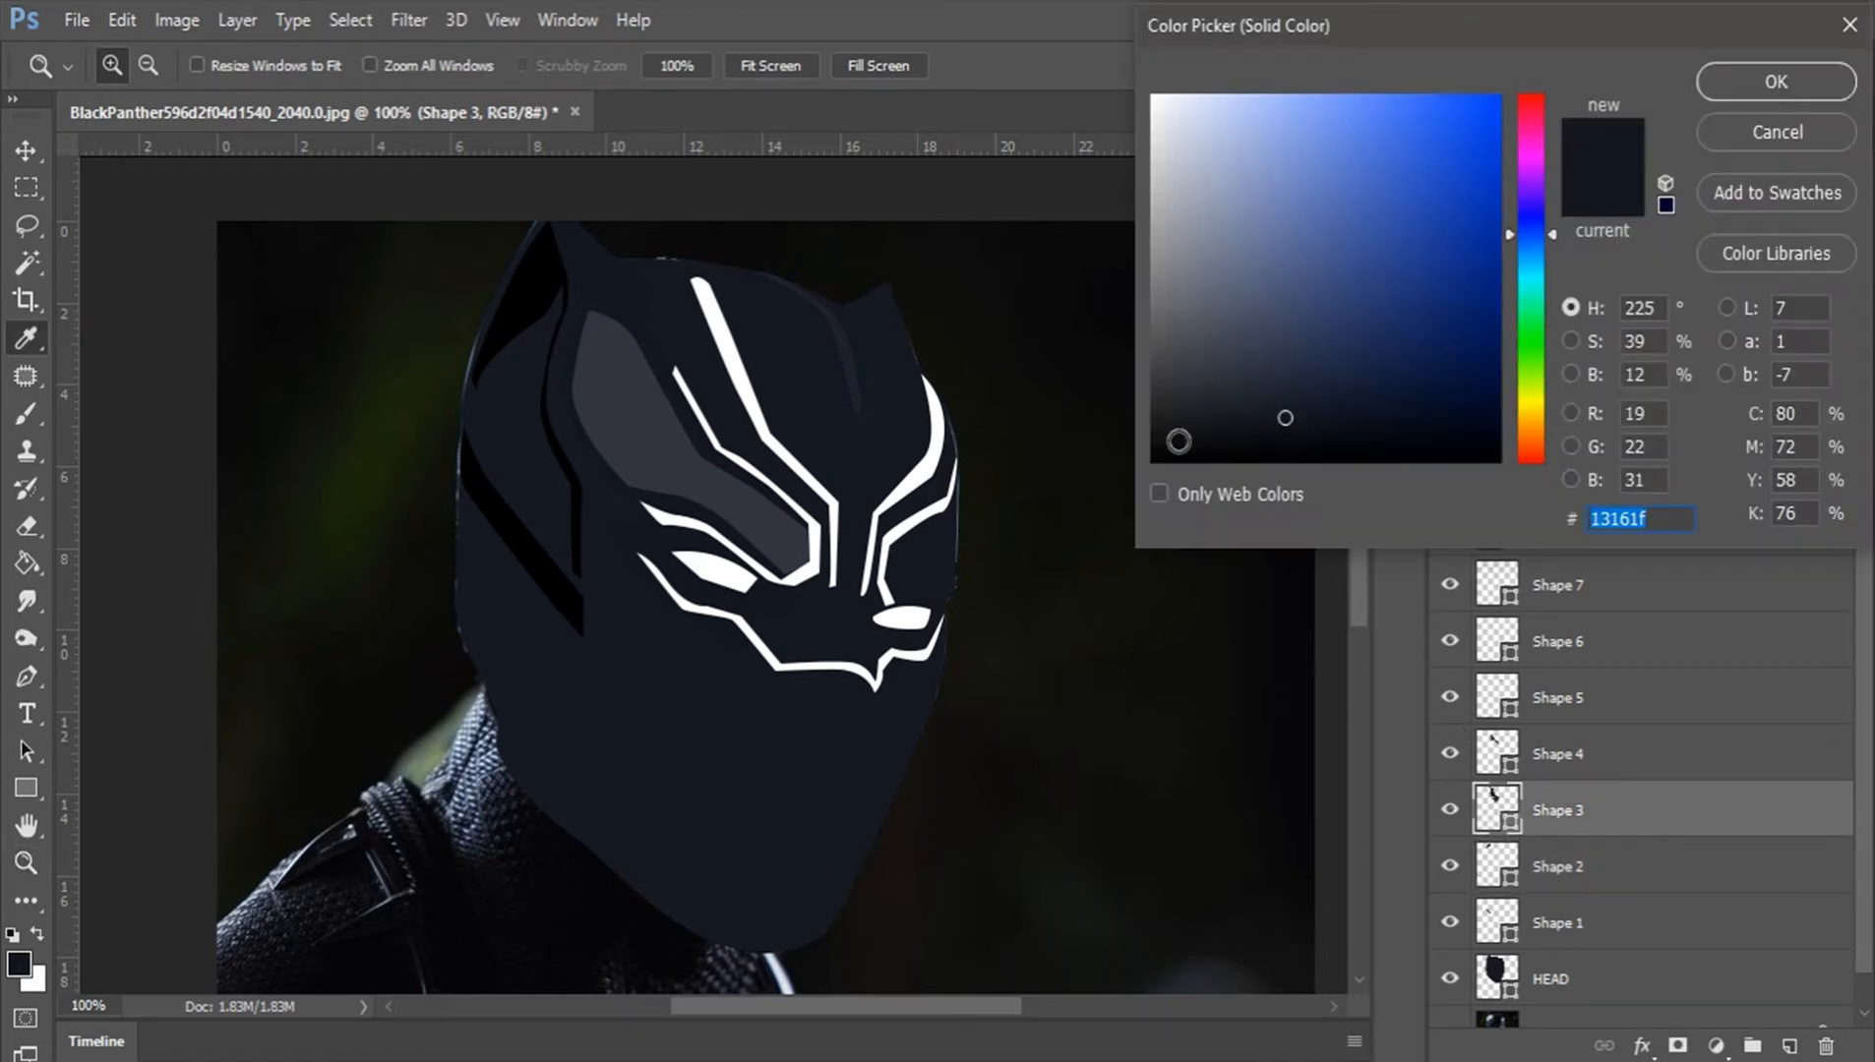
pyautogui.moveTo(1178, 441); pyautogui.dragTo(1147, 448)
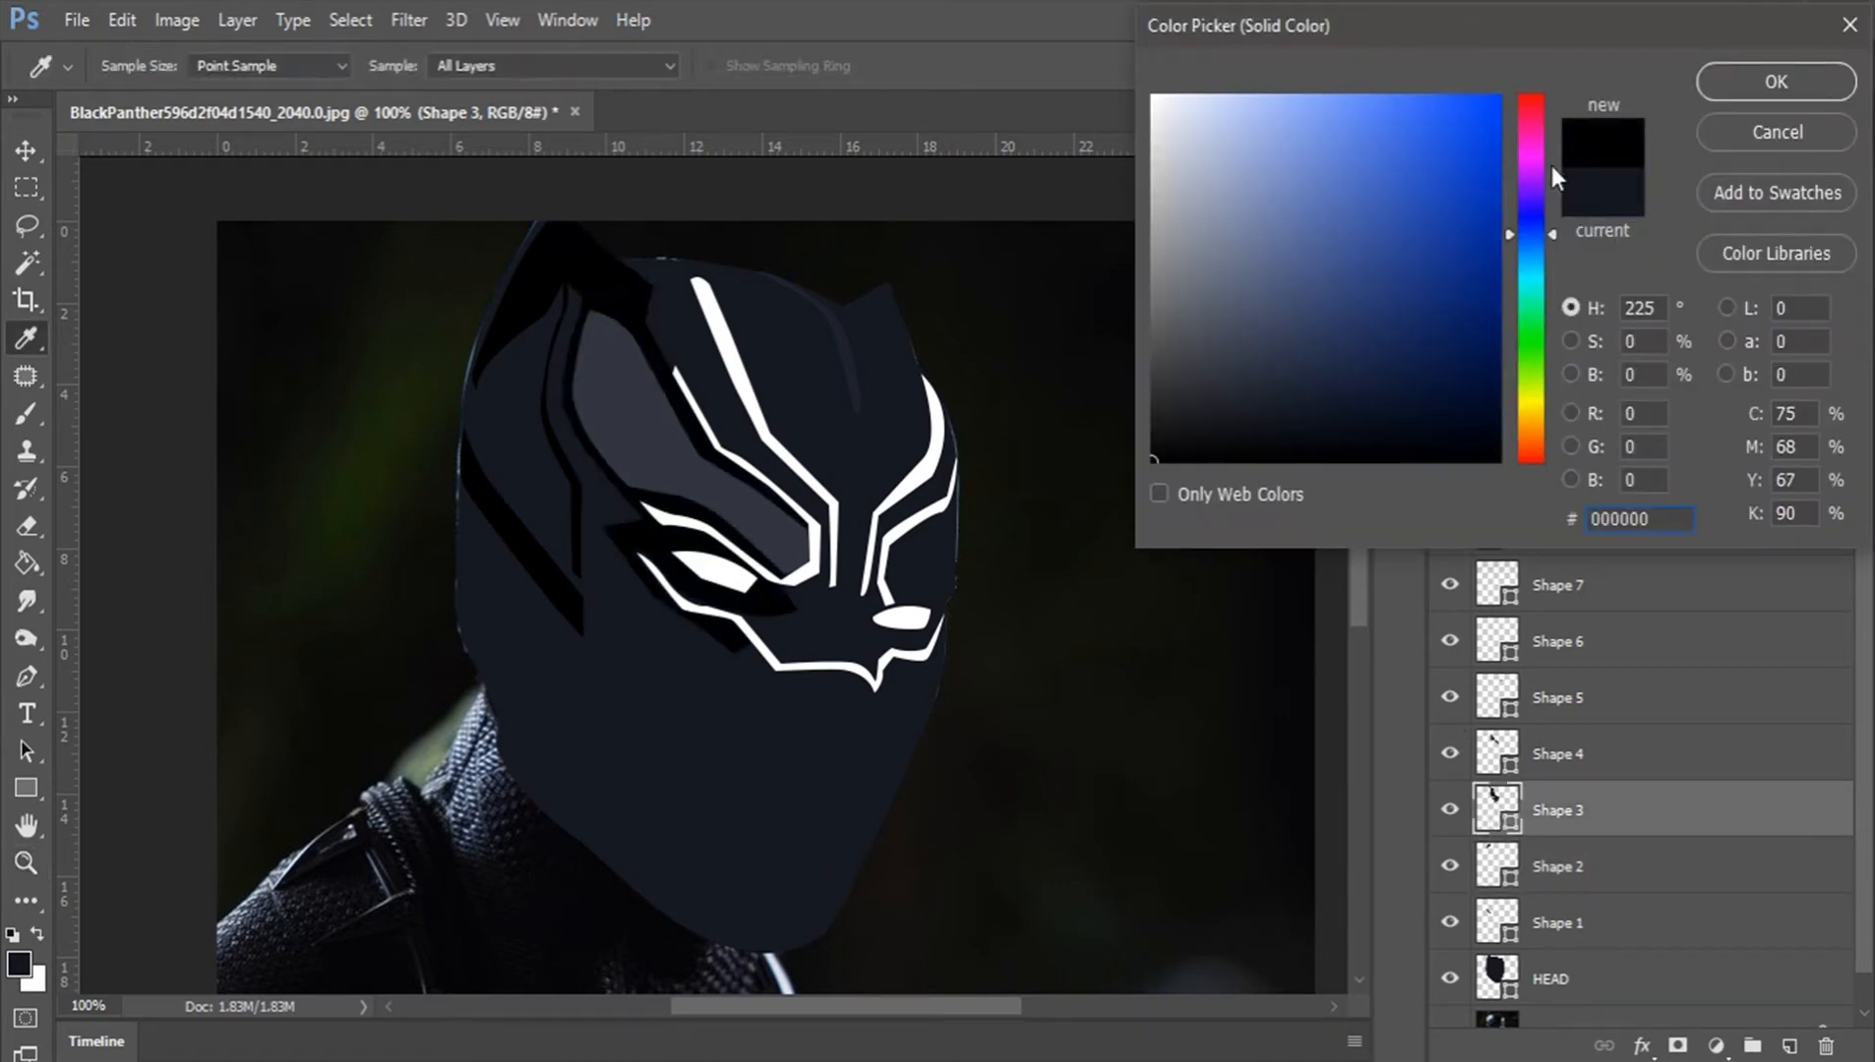
pyautogui.click(1722, 81)
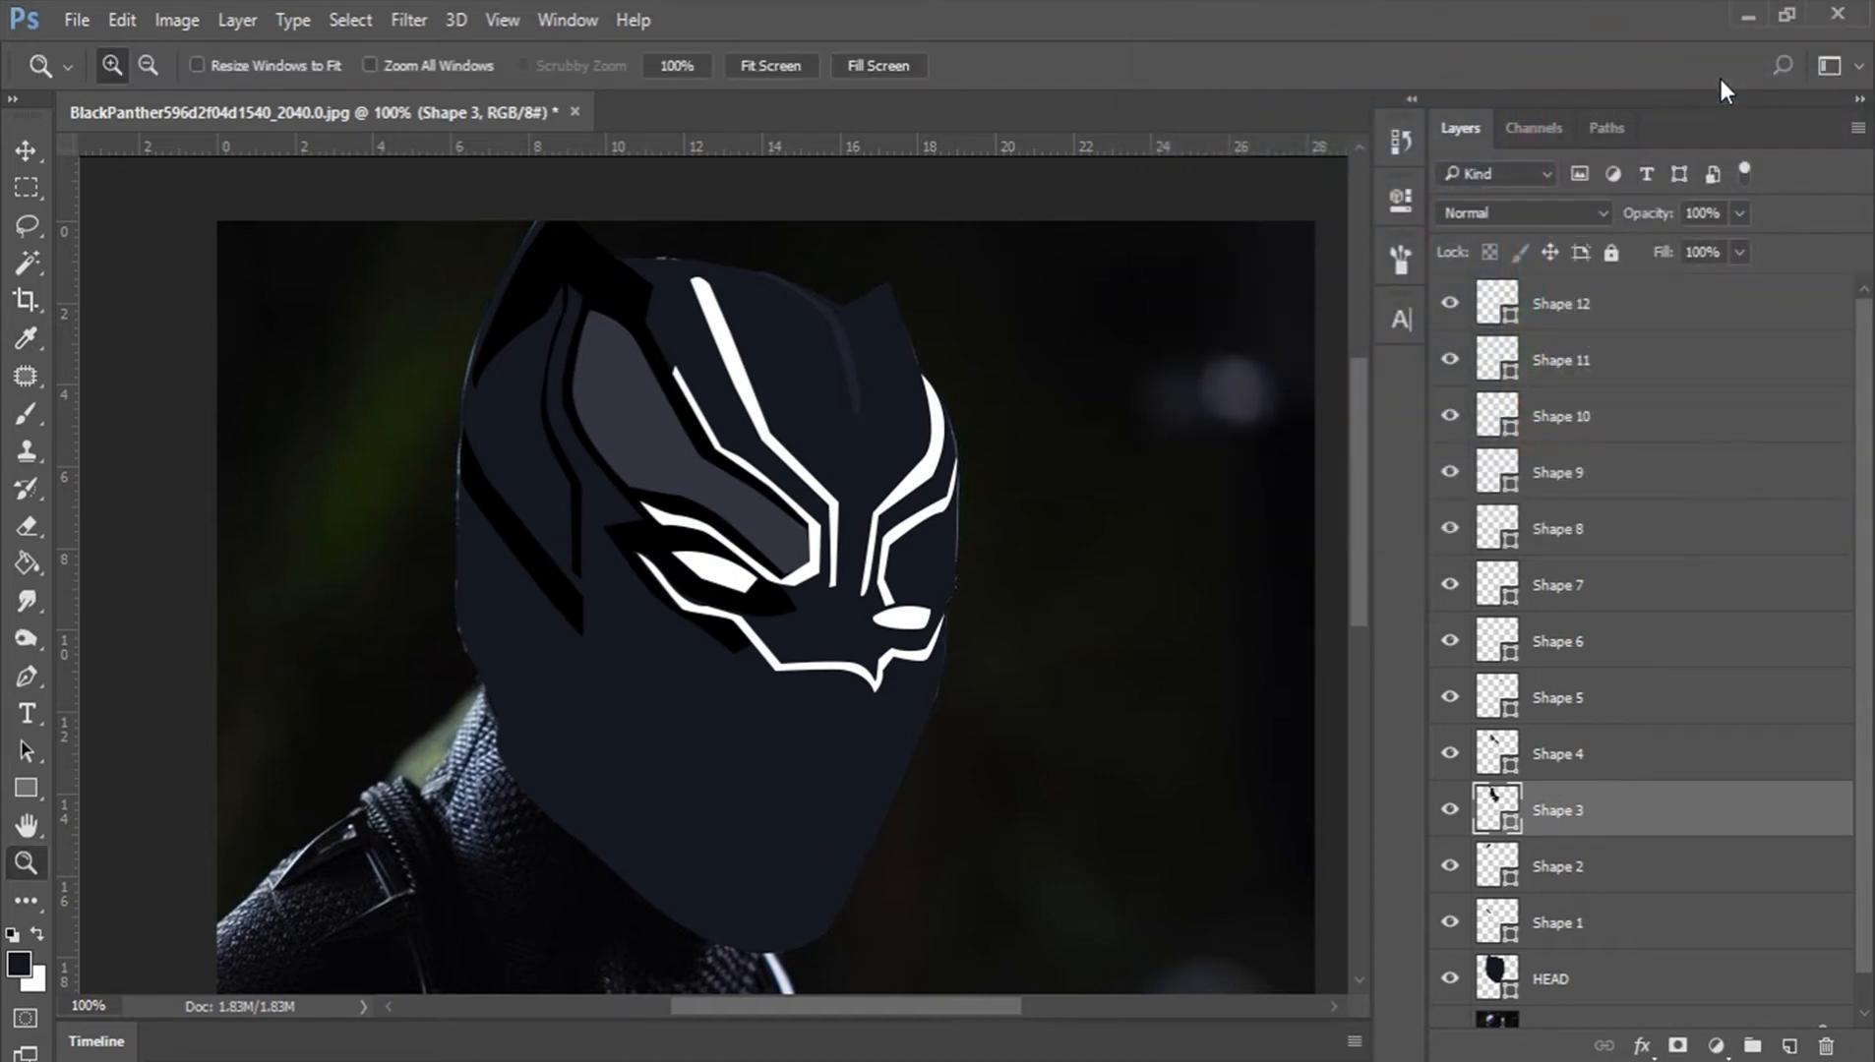
# Step: Recolor the Shape 5 curved line on the forehead to the gray sampled from the Shape 4 panel, #32363f
pyautogui.click(1450, 755)
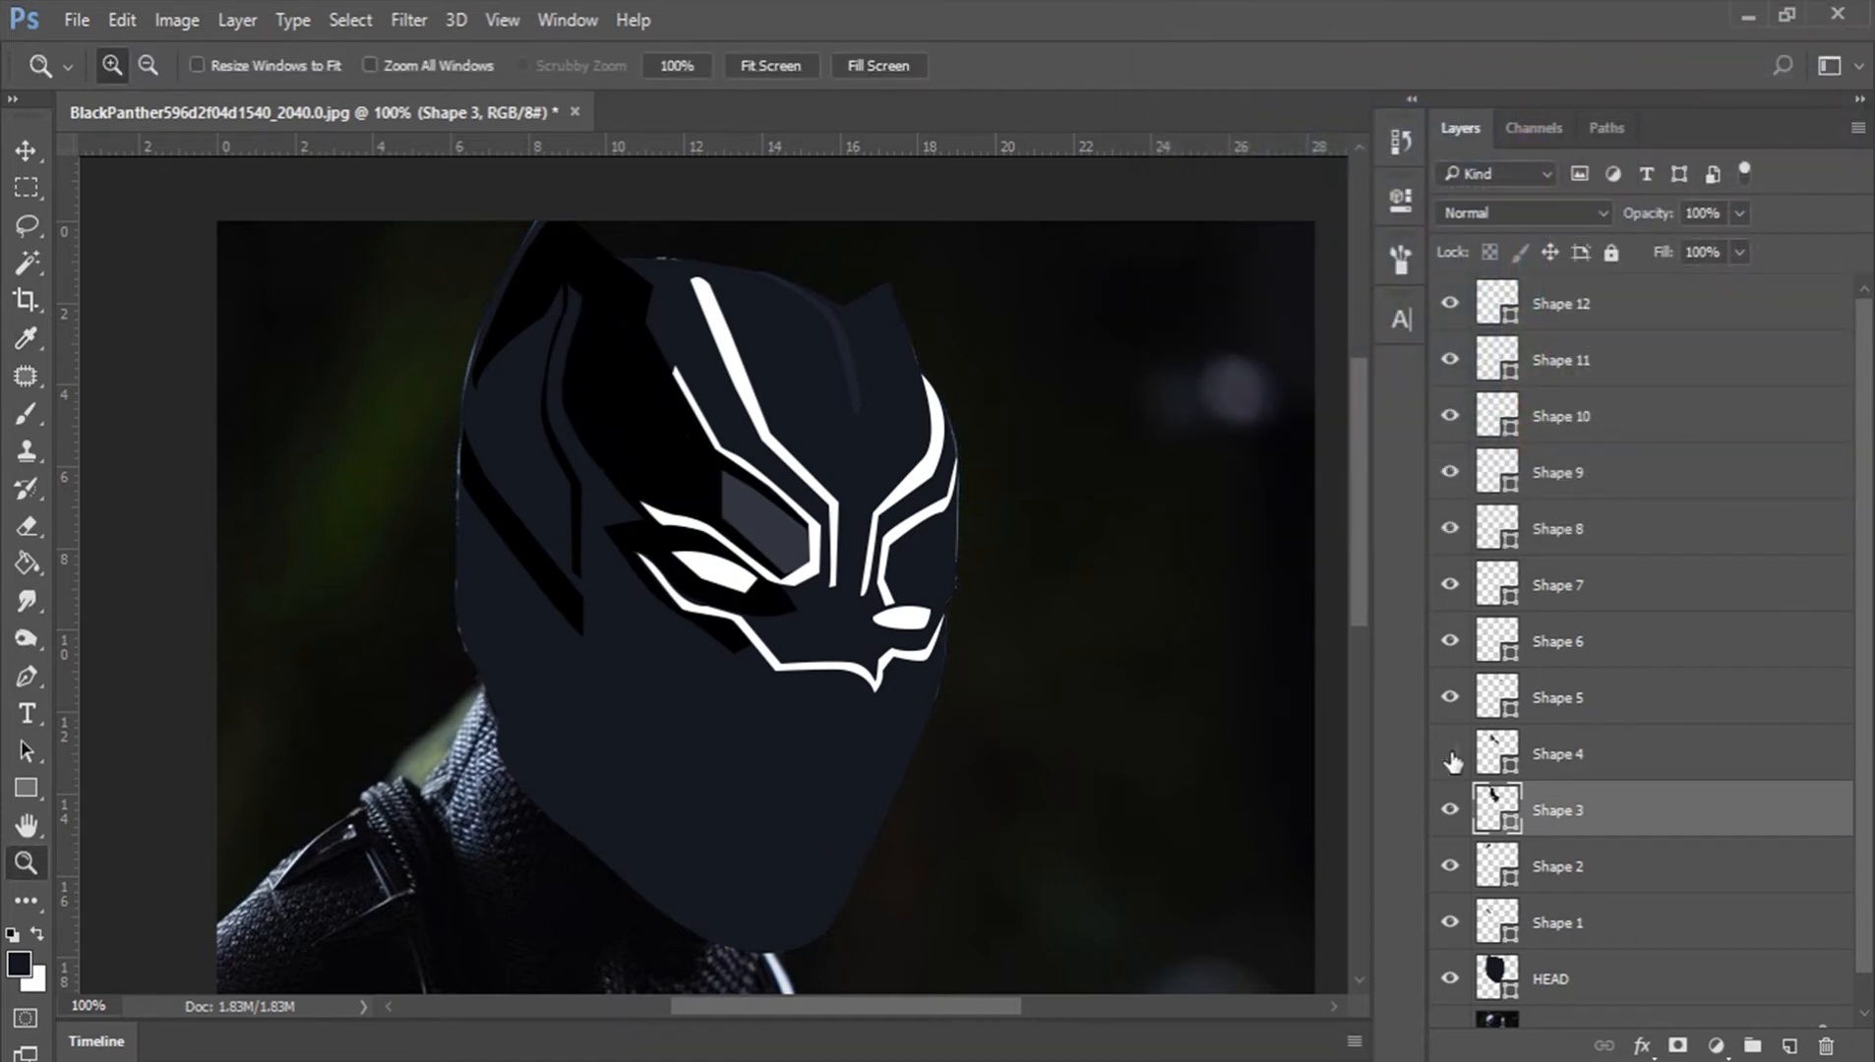
pyautogui.click(1450, 755)
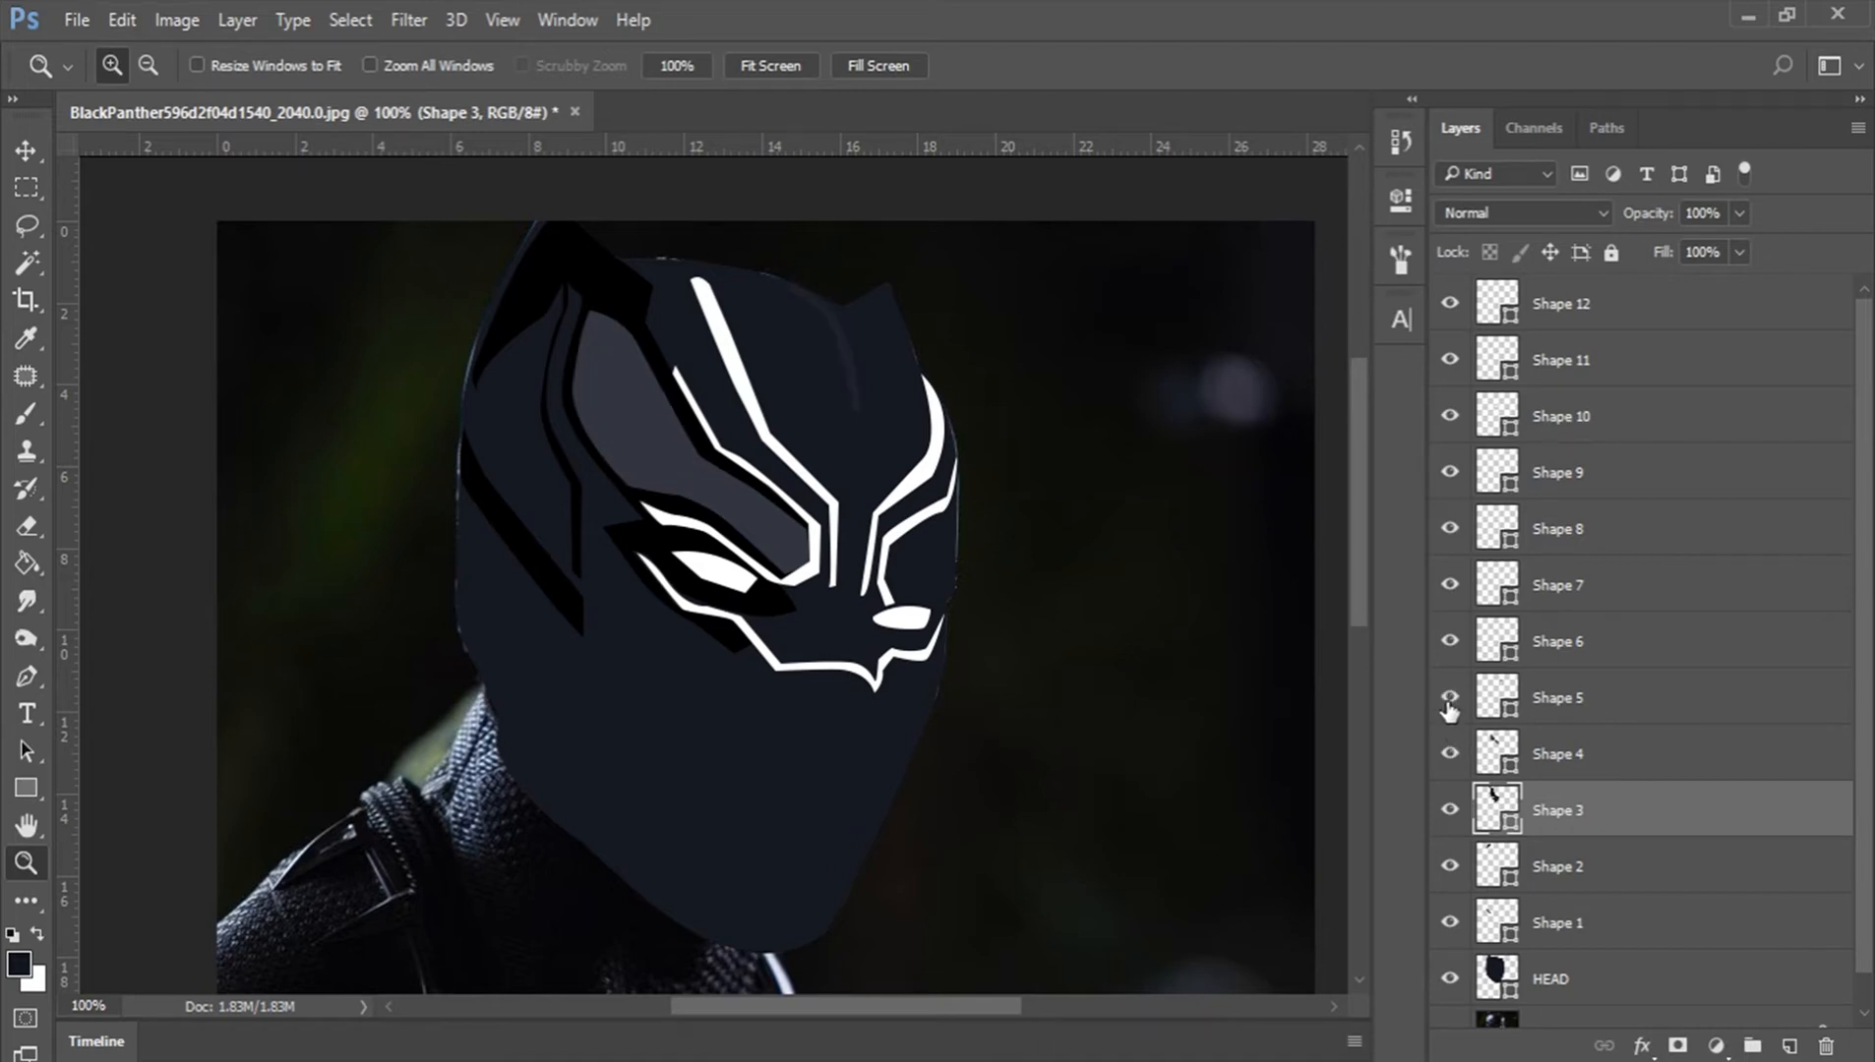
pyautogui.click(1491, 704)
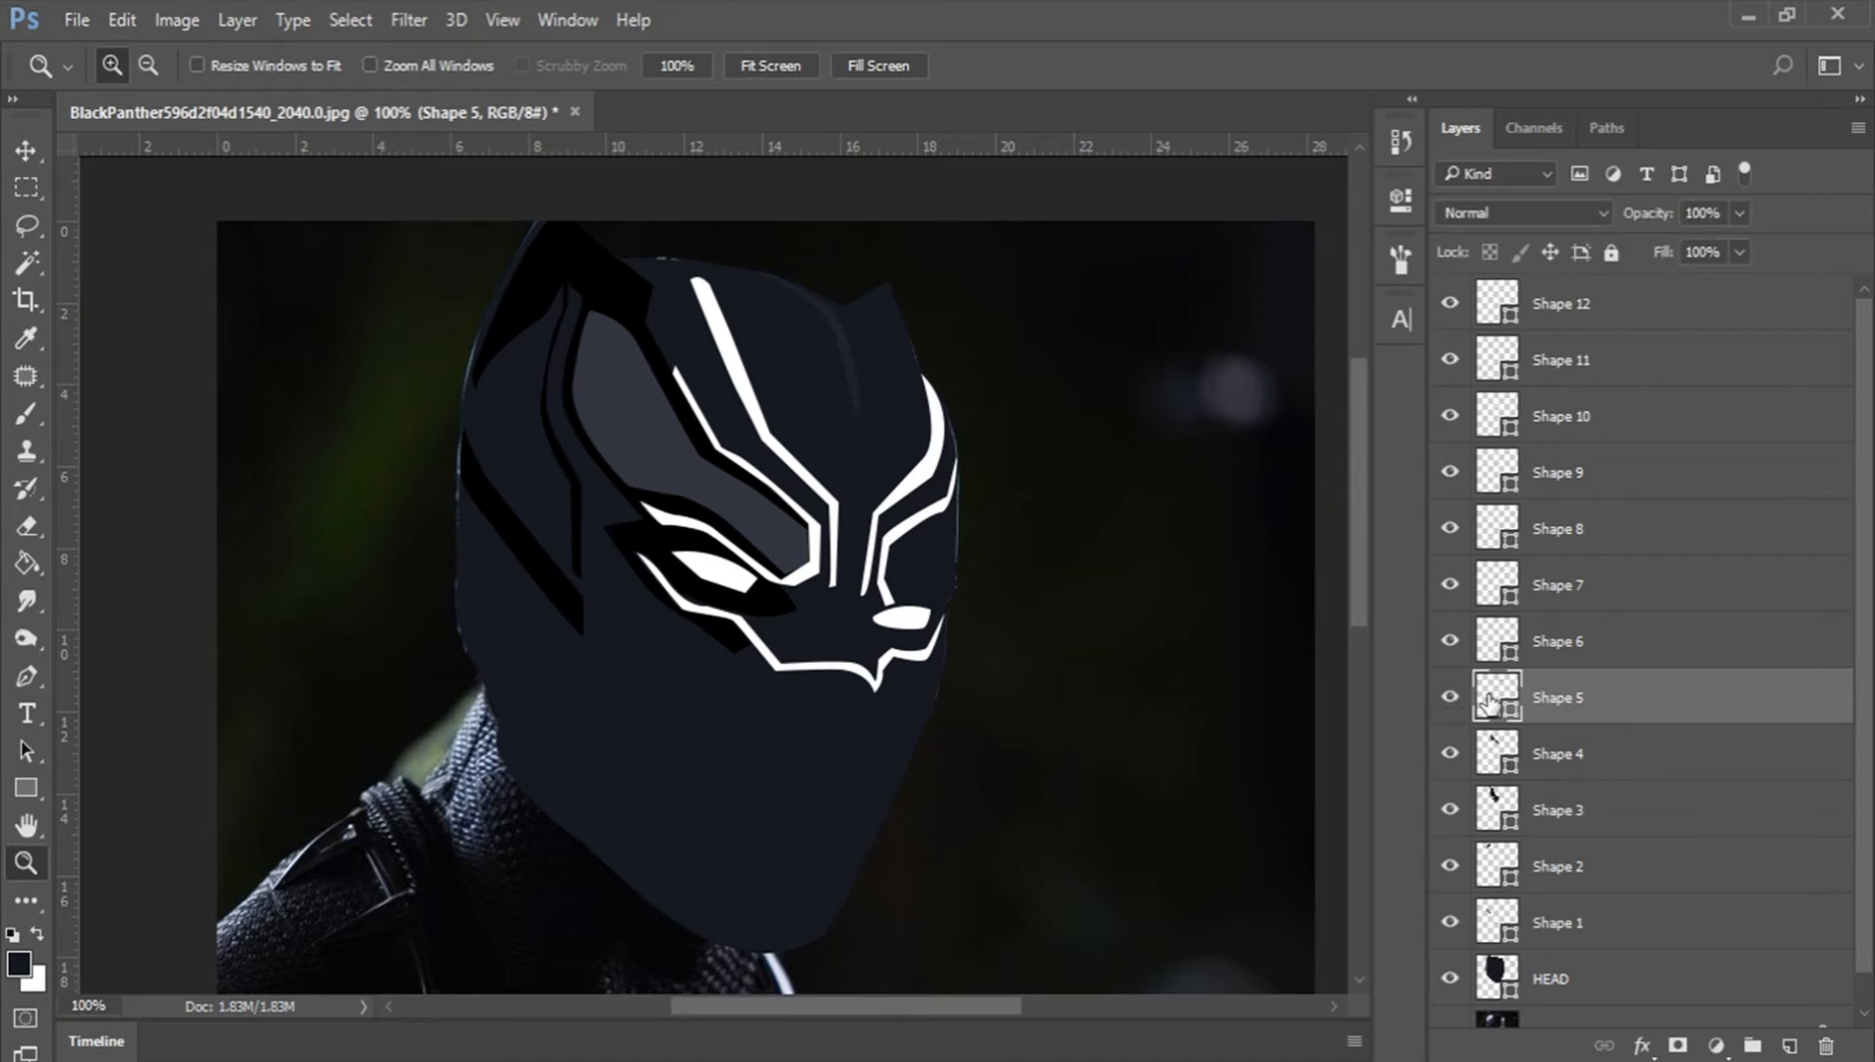
pyautogui.doubleClick(1490, 703)
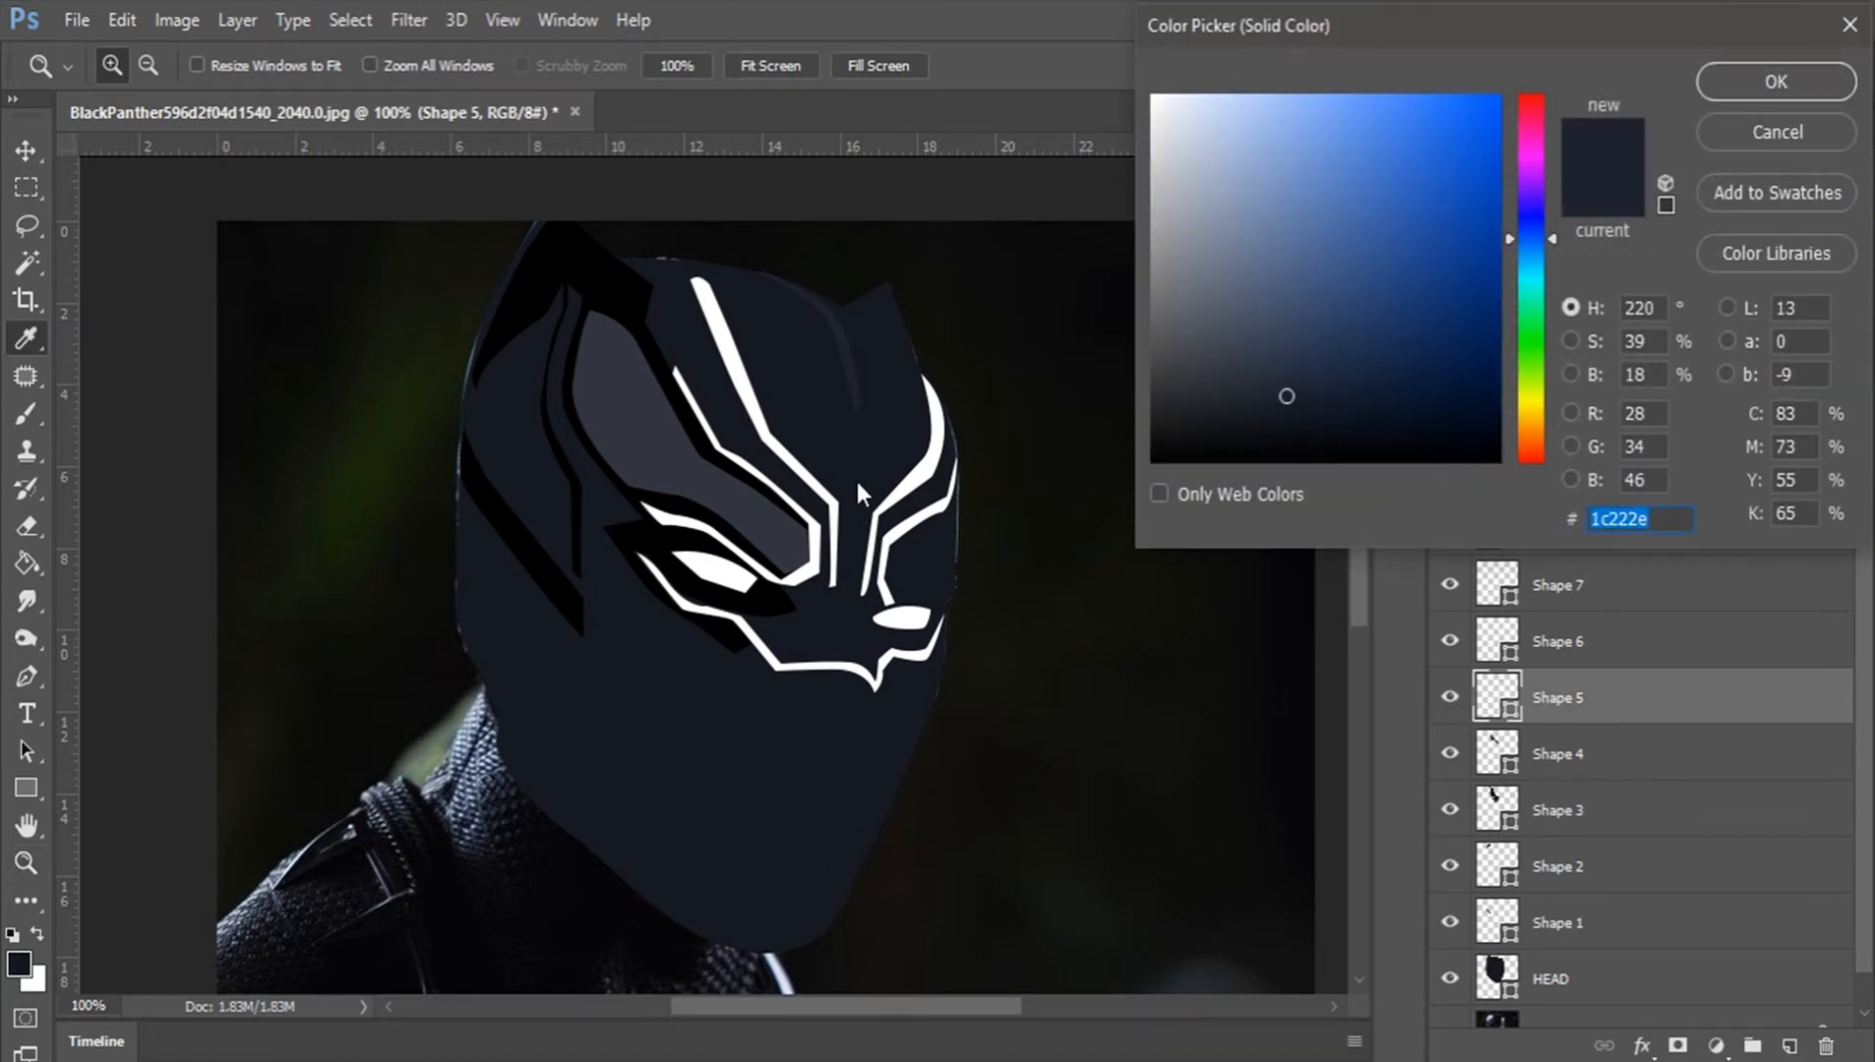
pyautogui.click(639, 414)
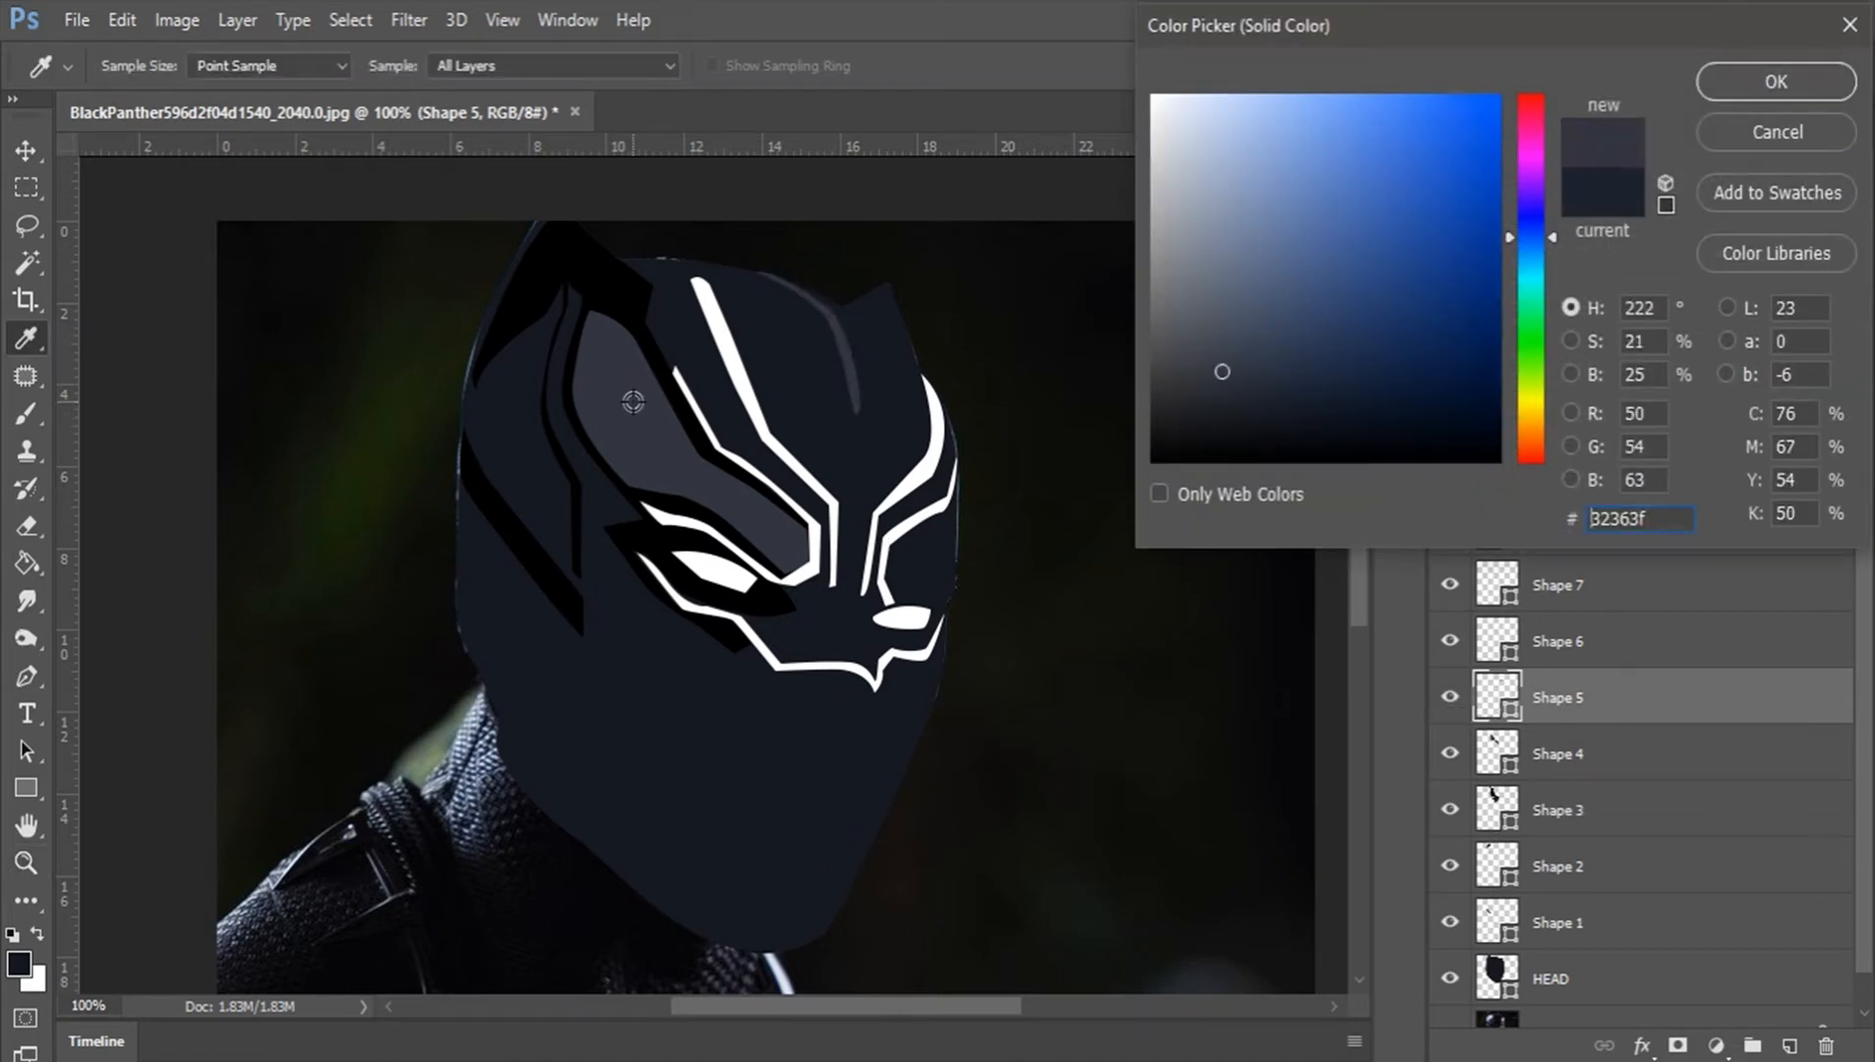
pyautogui.click(1734, 79)
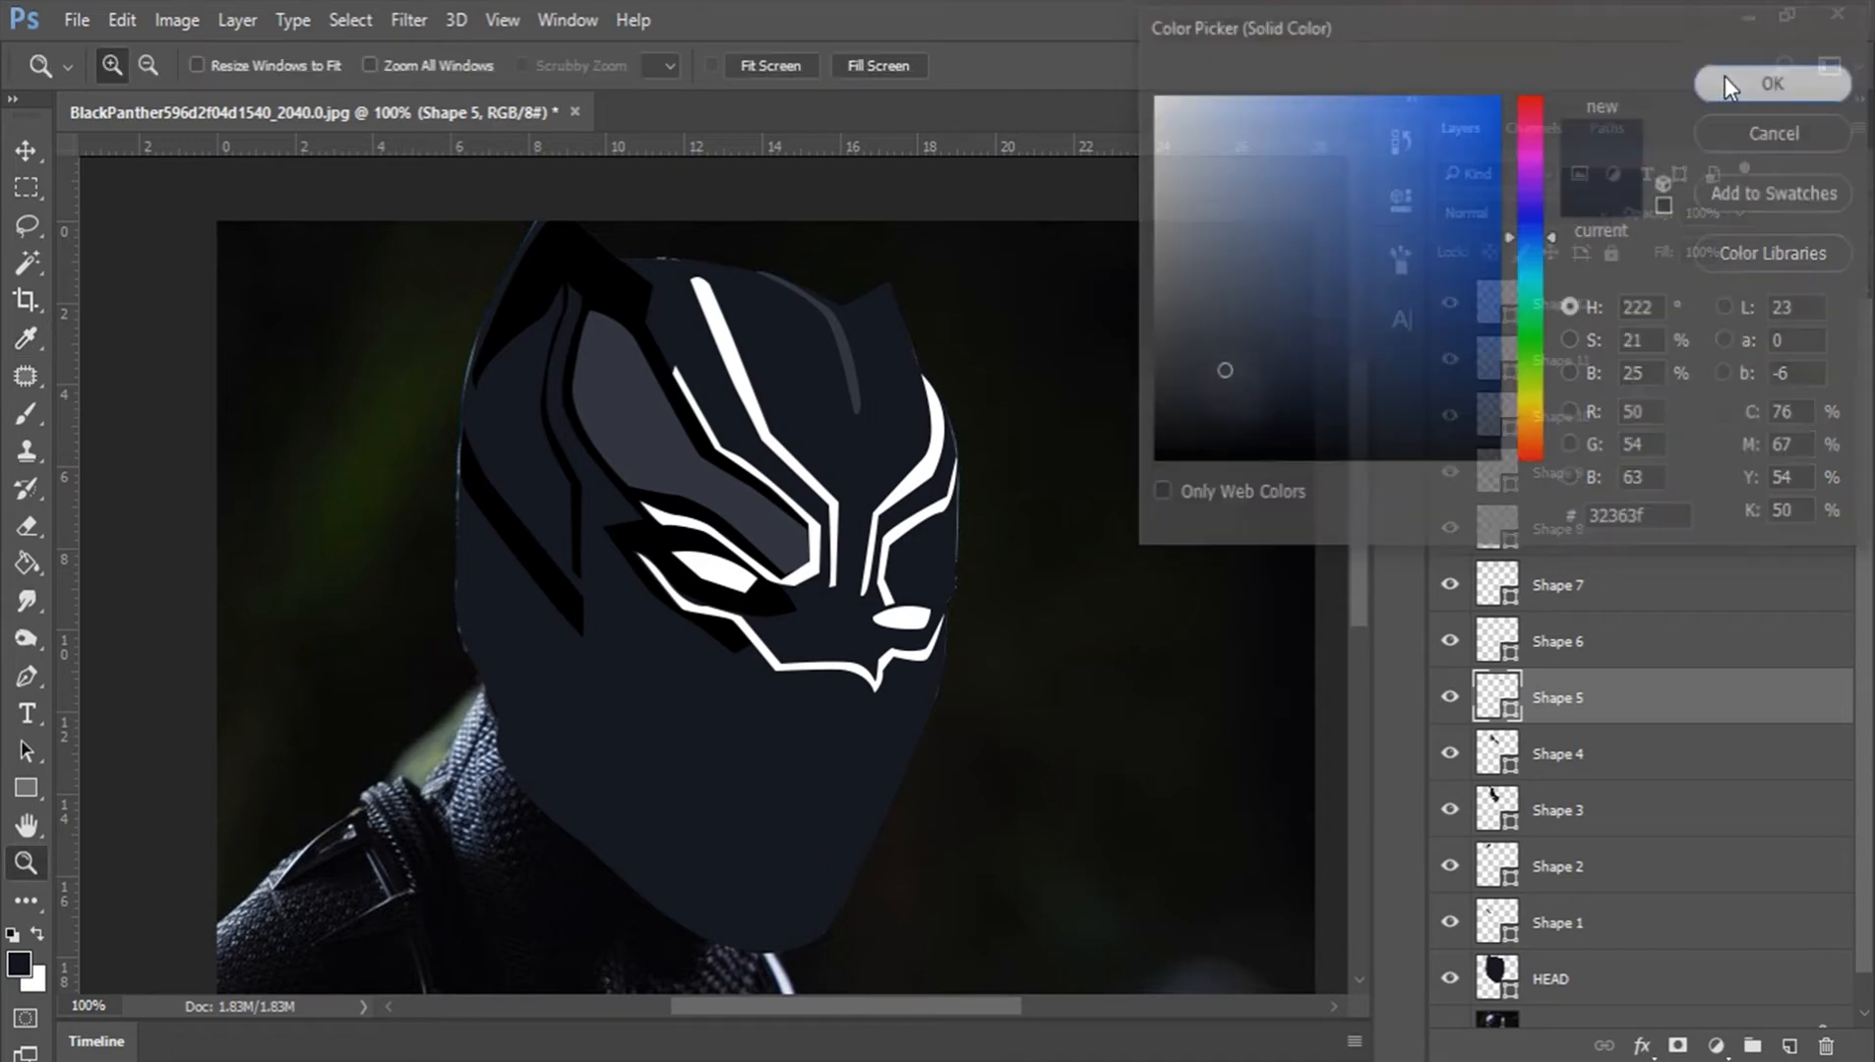
# Step: Hide layers Shape 1 through Shape 12, keeping HEAD and Background visible, and fit the whole image in view
pyautogui.click(740, 863)
pyautogui.scroll(-2, 738, 858)
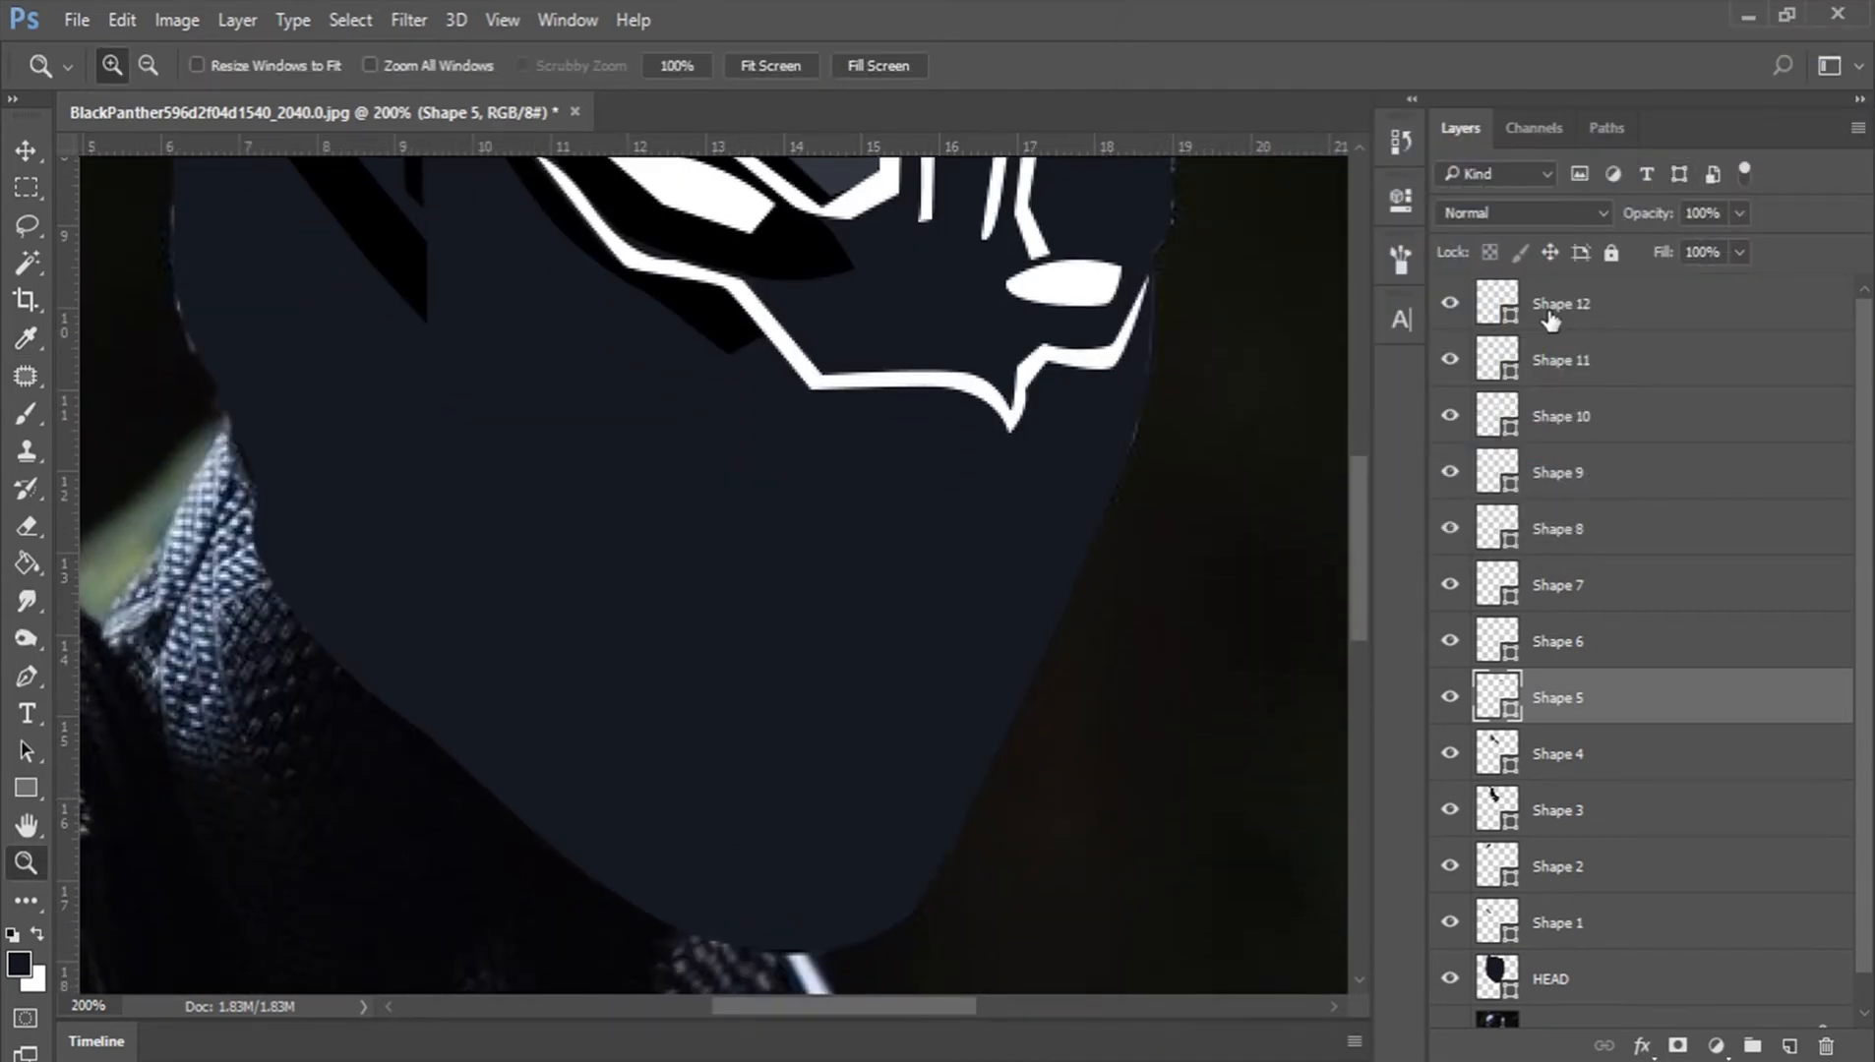
pyautogui.moveTo(1450, 305); pyautogui.dragTo(1456, 921)
pyautogui.click(1450, 305)
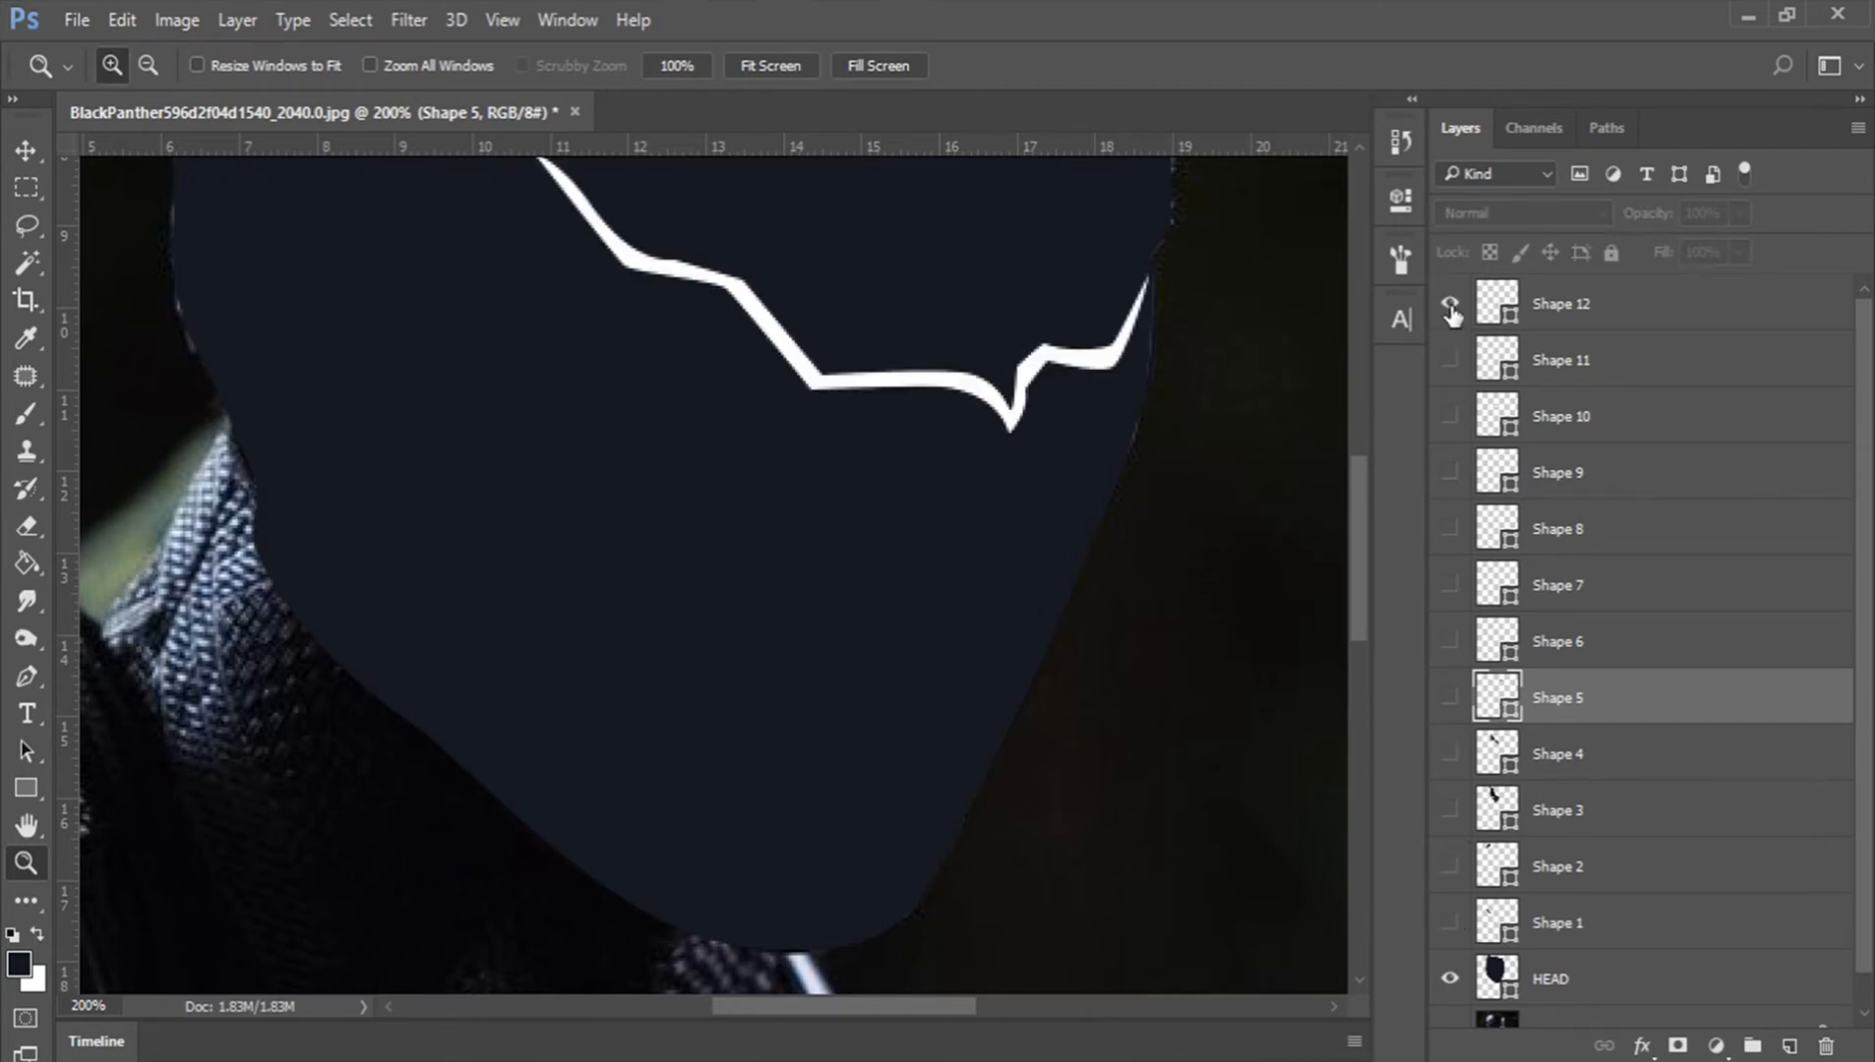
pyautogui.click(1450, 315)
pyautogui.click(799, 69)
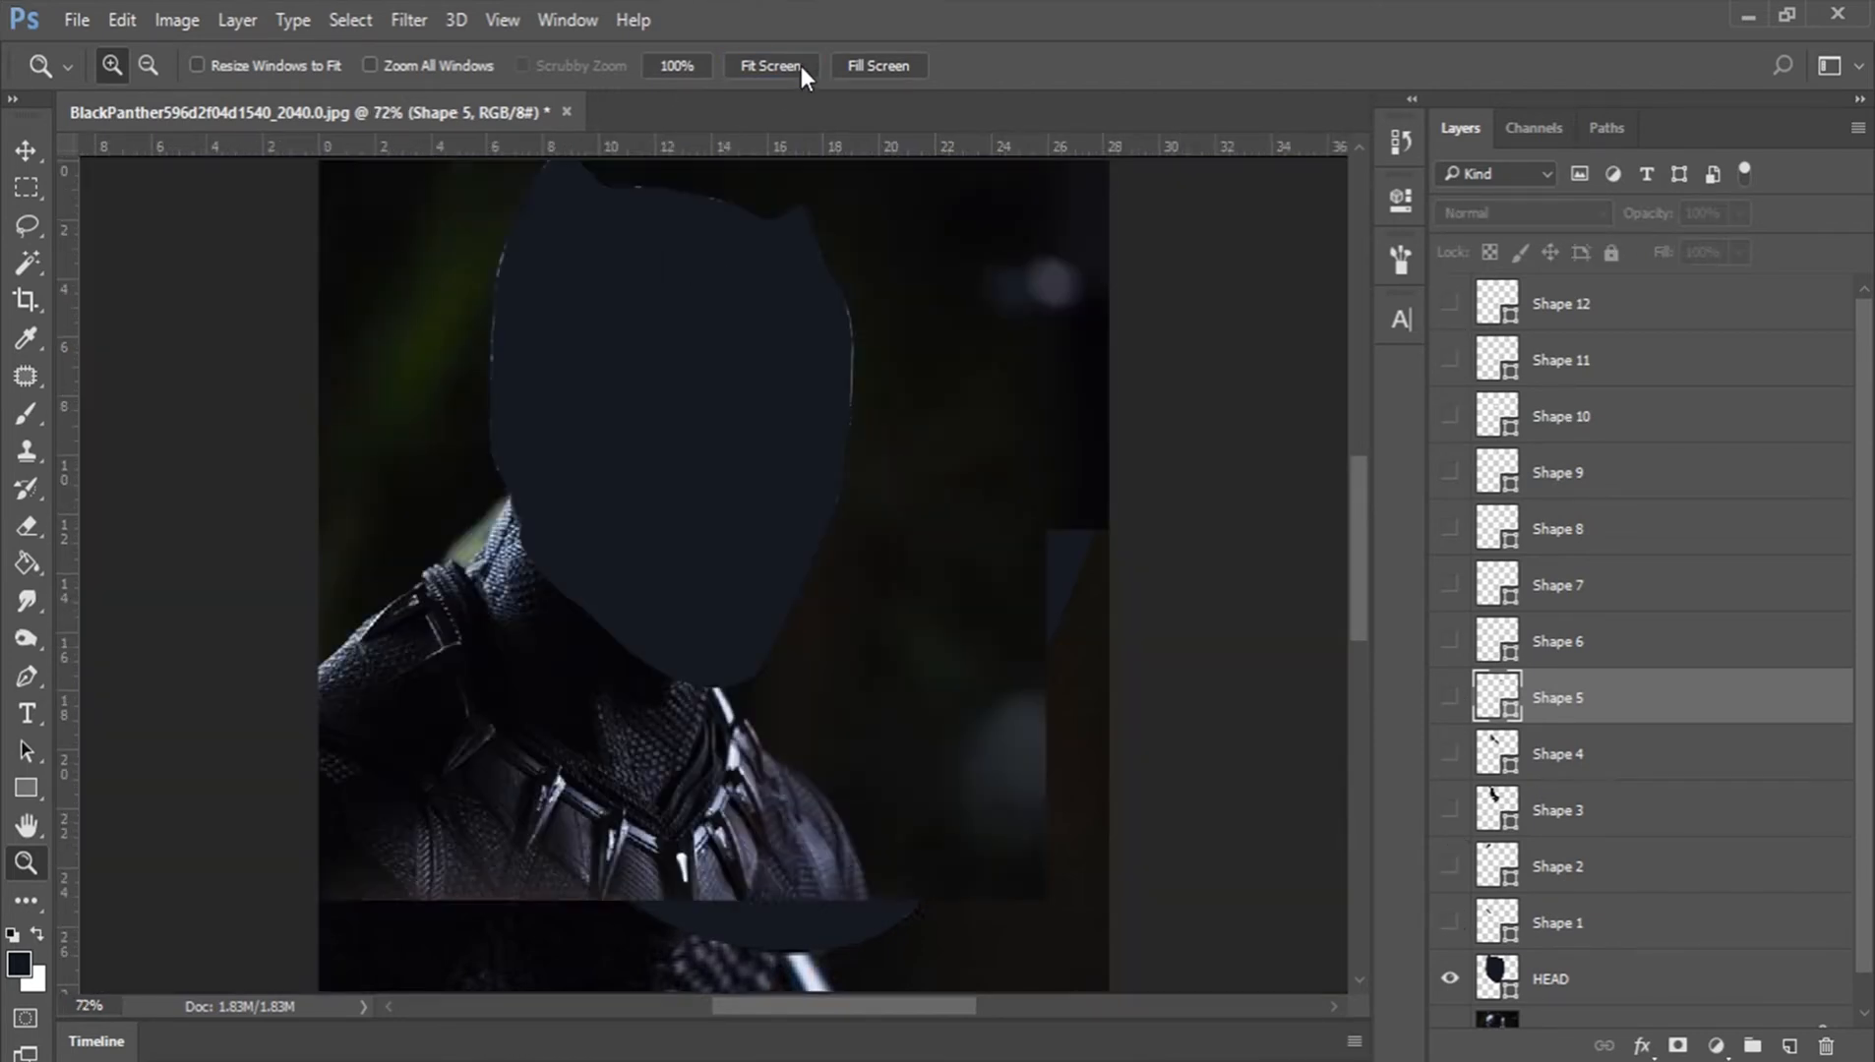
# Step: Show only the white band and eye layers again, Shape 12 through Shape 6
pyautogui.click(1486, 307)
pyautogui.click(1450, 303)
pyautogui.click(1450, 360)
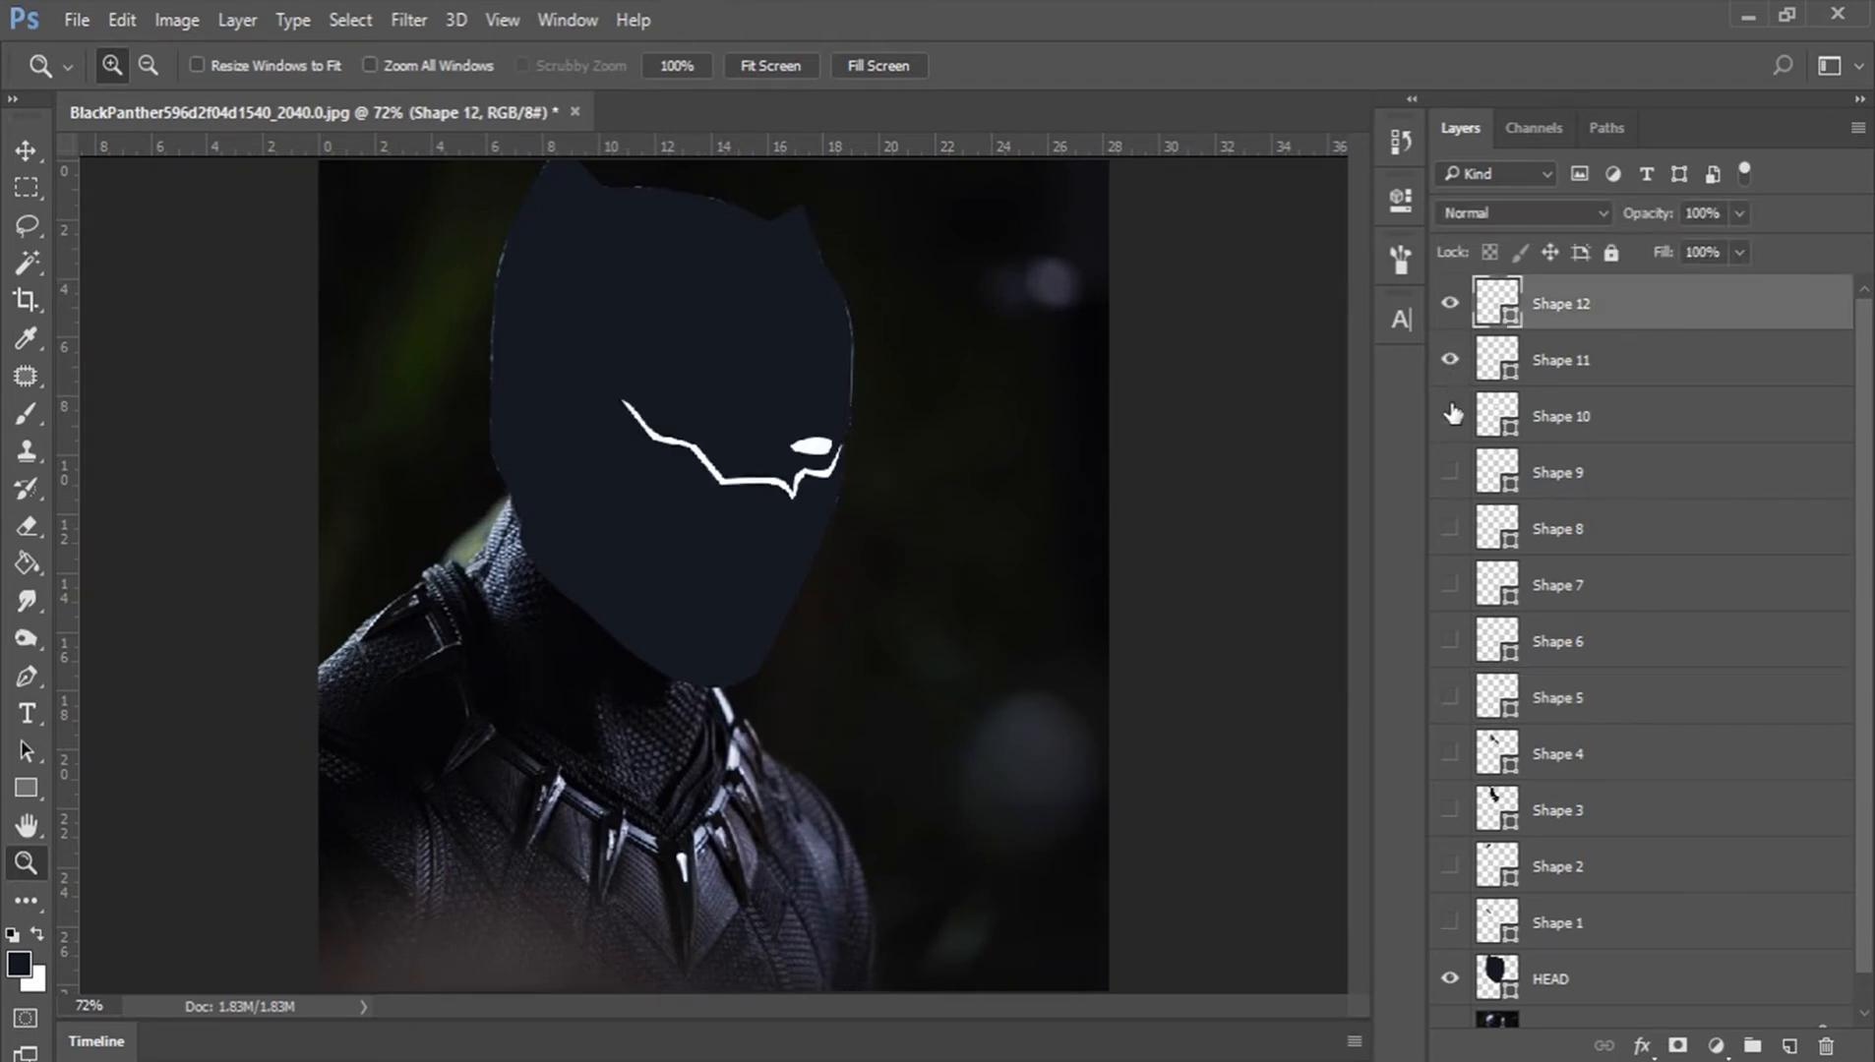
pyautogui.click(1450, 416)
pyautogui.click(1450, 472)
pyautogui.click(1450, 530)
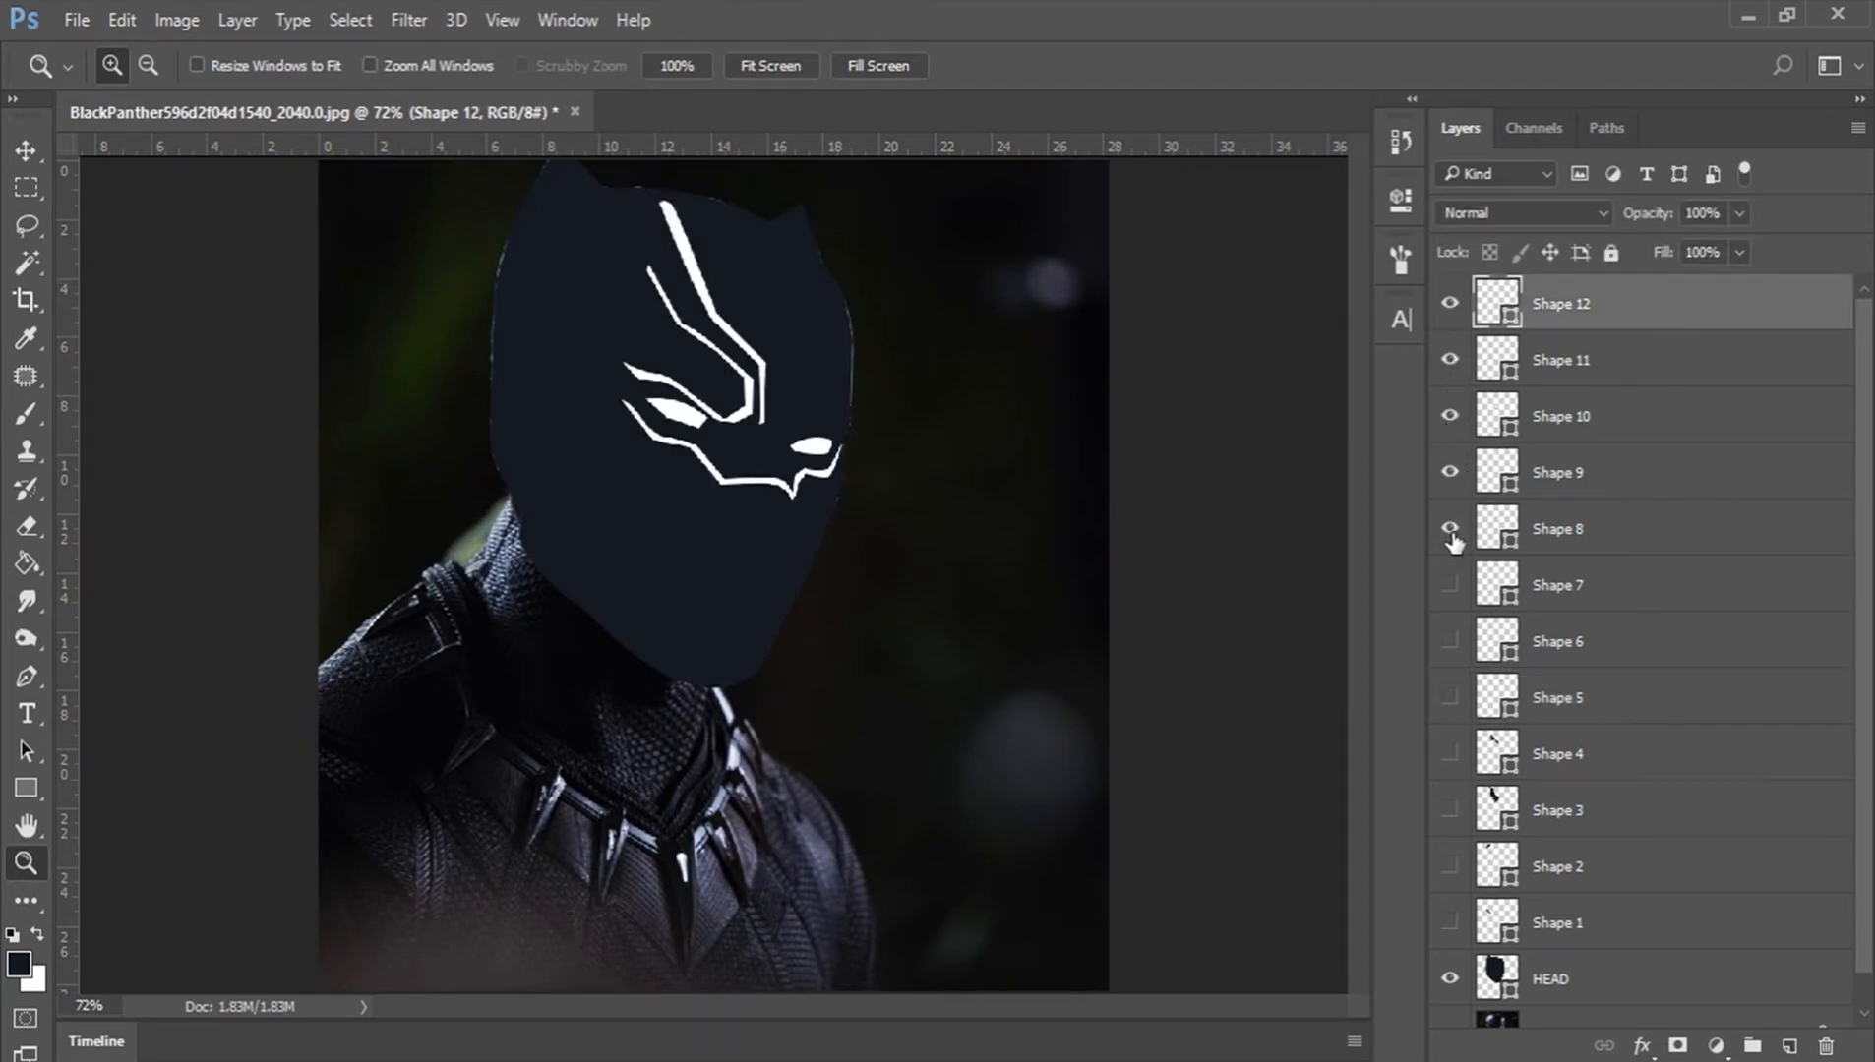
pyautogui.click(1450, 584)
pyautogui.click(1451, 640)
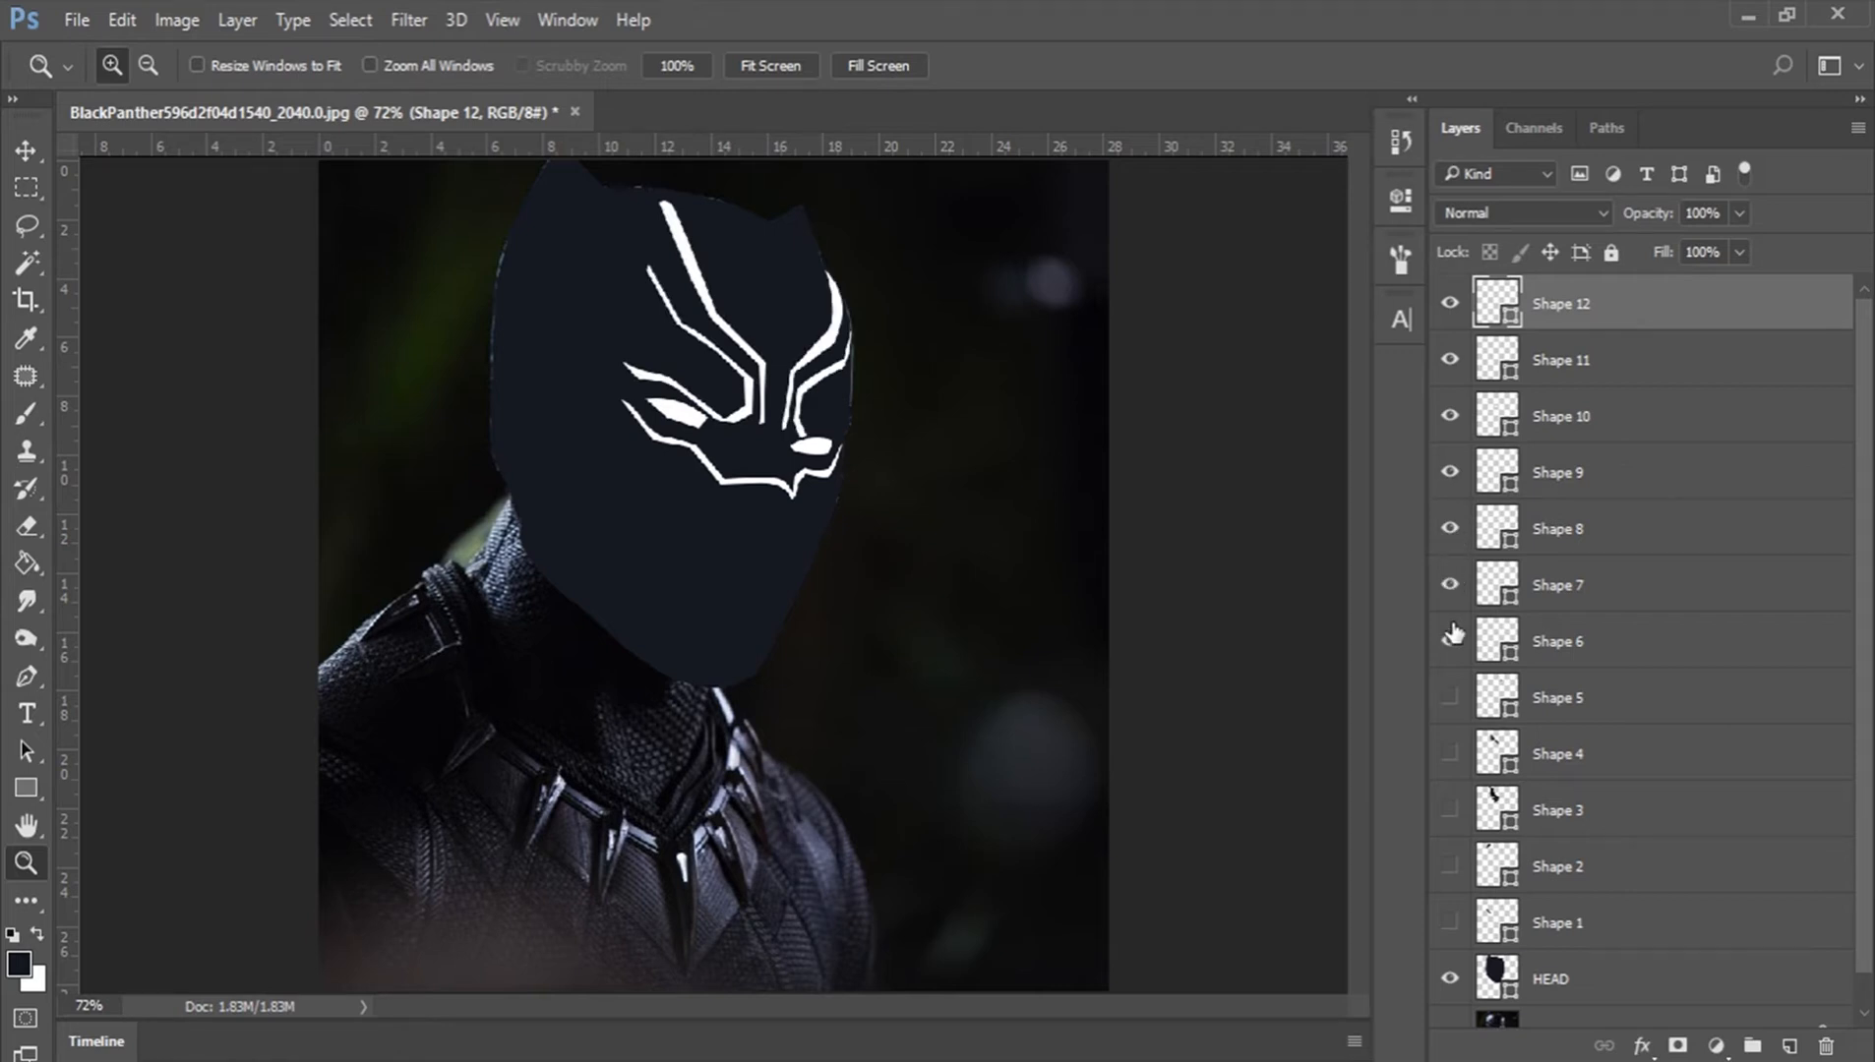
pyautogui.click(1450, 698)
pyautogui.click(1450, 699)
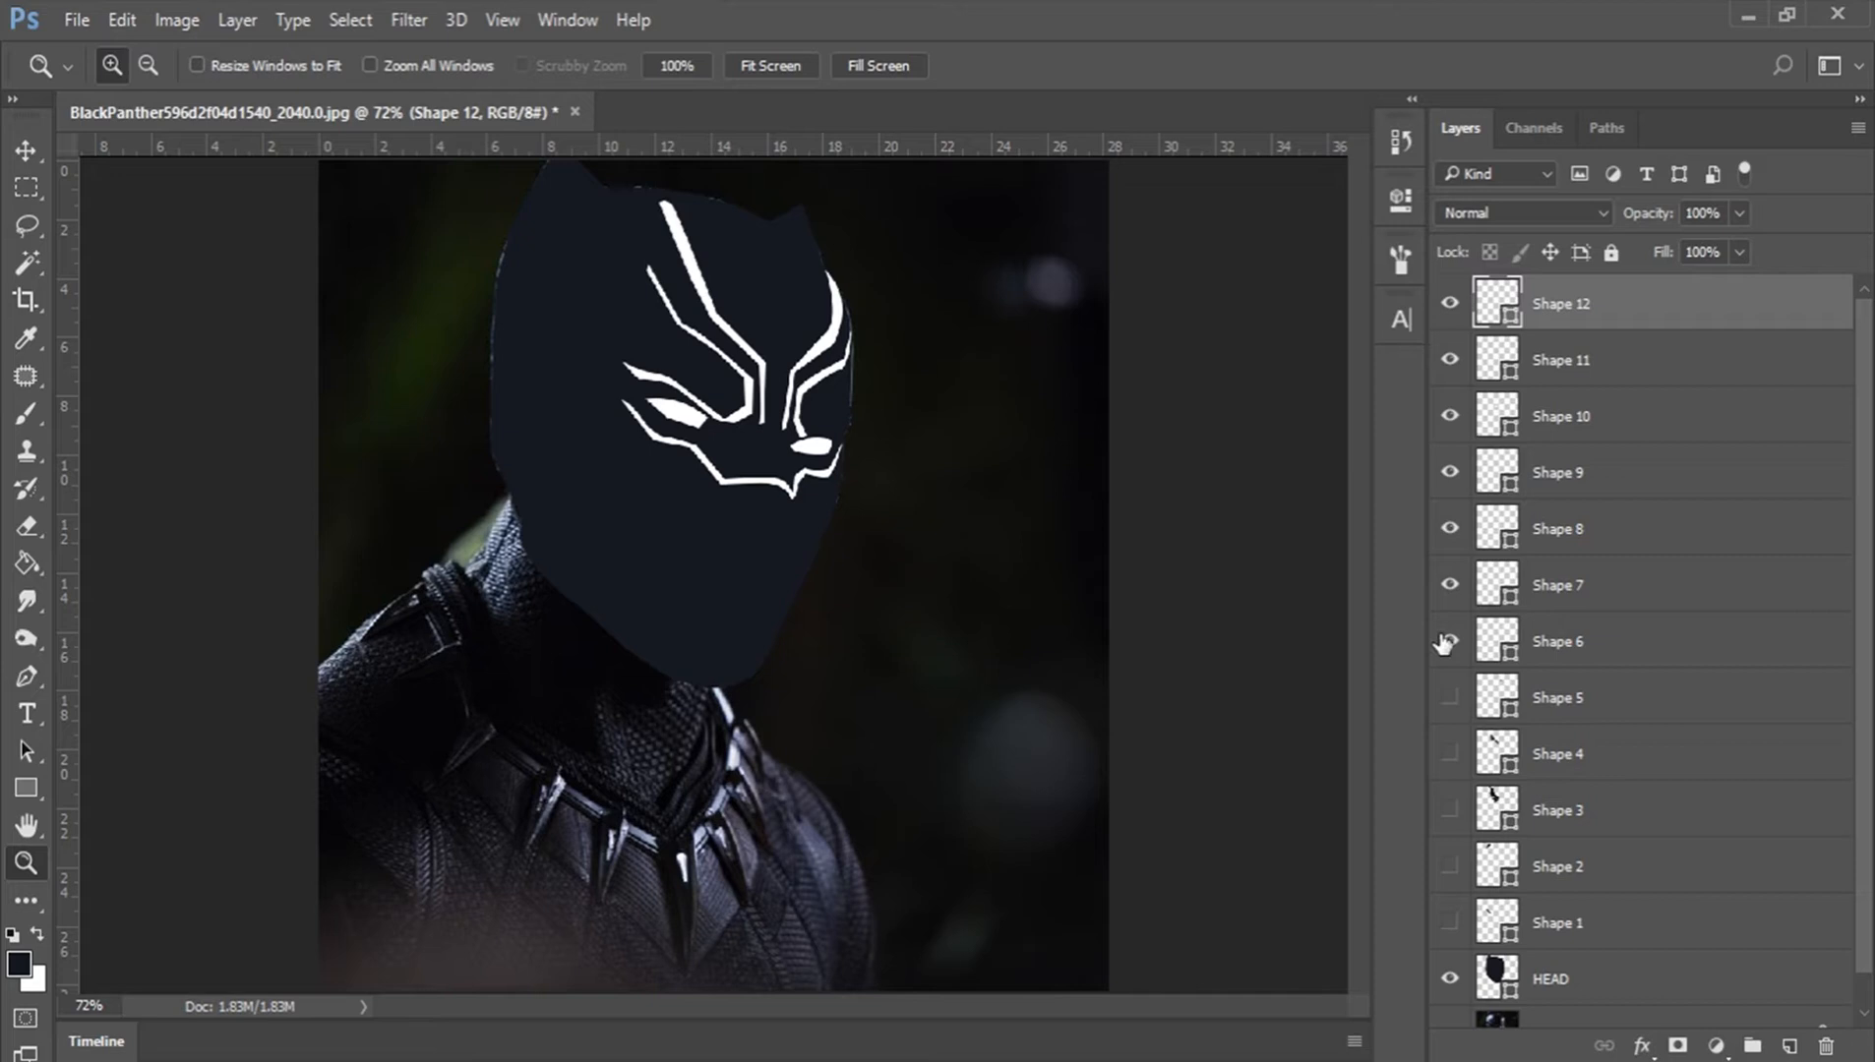
# Step: Merge the white layers Shape 6 through Shape 12 into one shape layer and rename it WHITE
pyautogui.click(1617, 641)
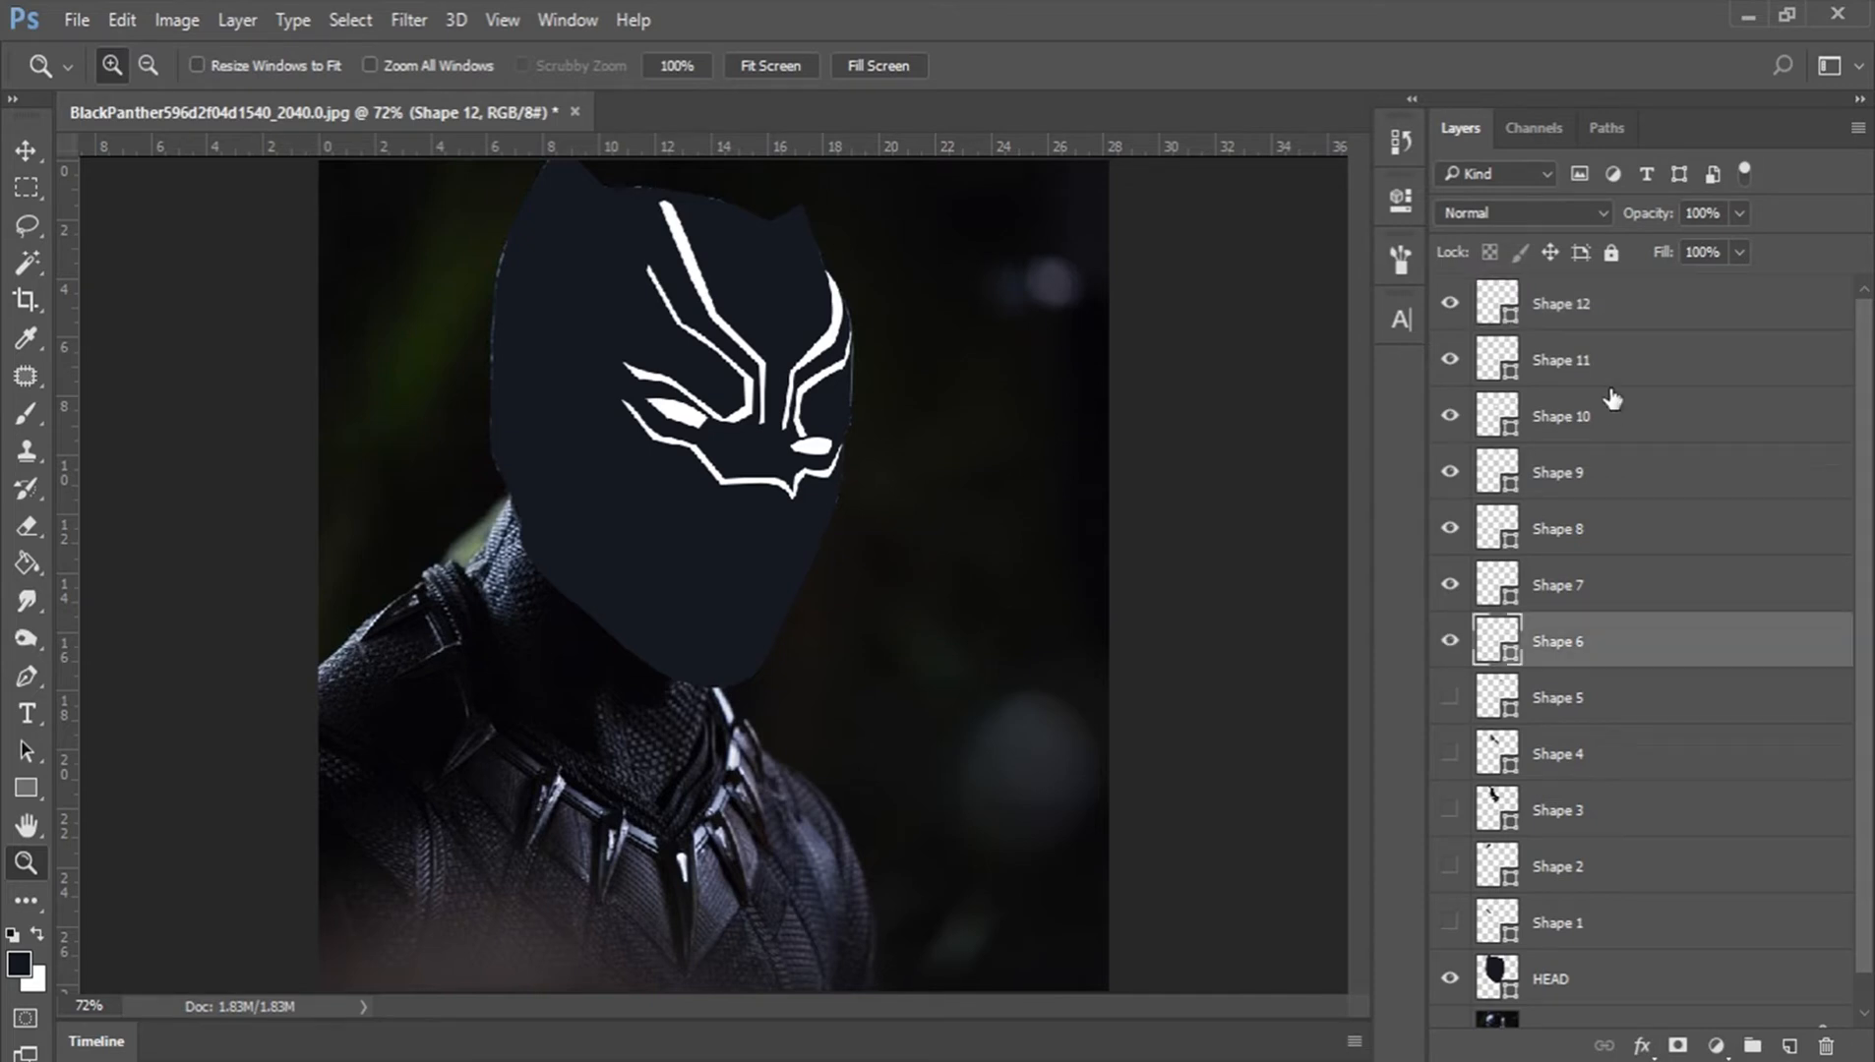
pyautogui.keyDown('shift'); pyautogui.click(1619, 311); pyautogui.keyUp('shift')
pyautogui.rightClick(1548, 324)
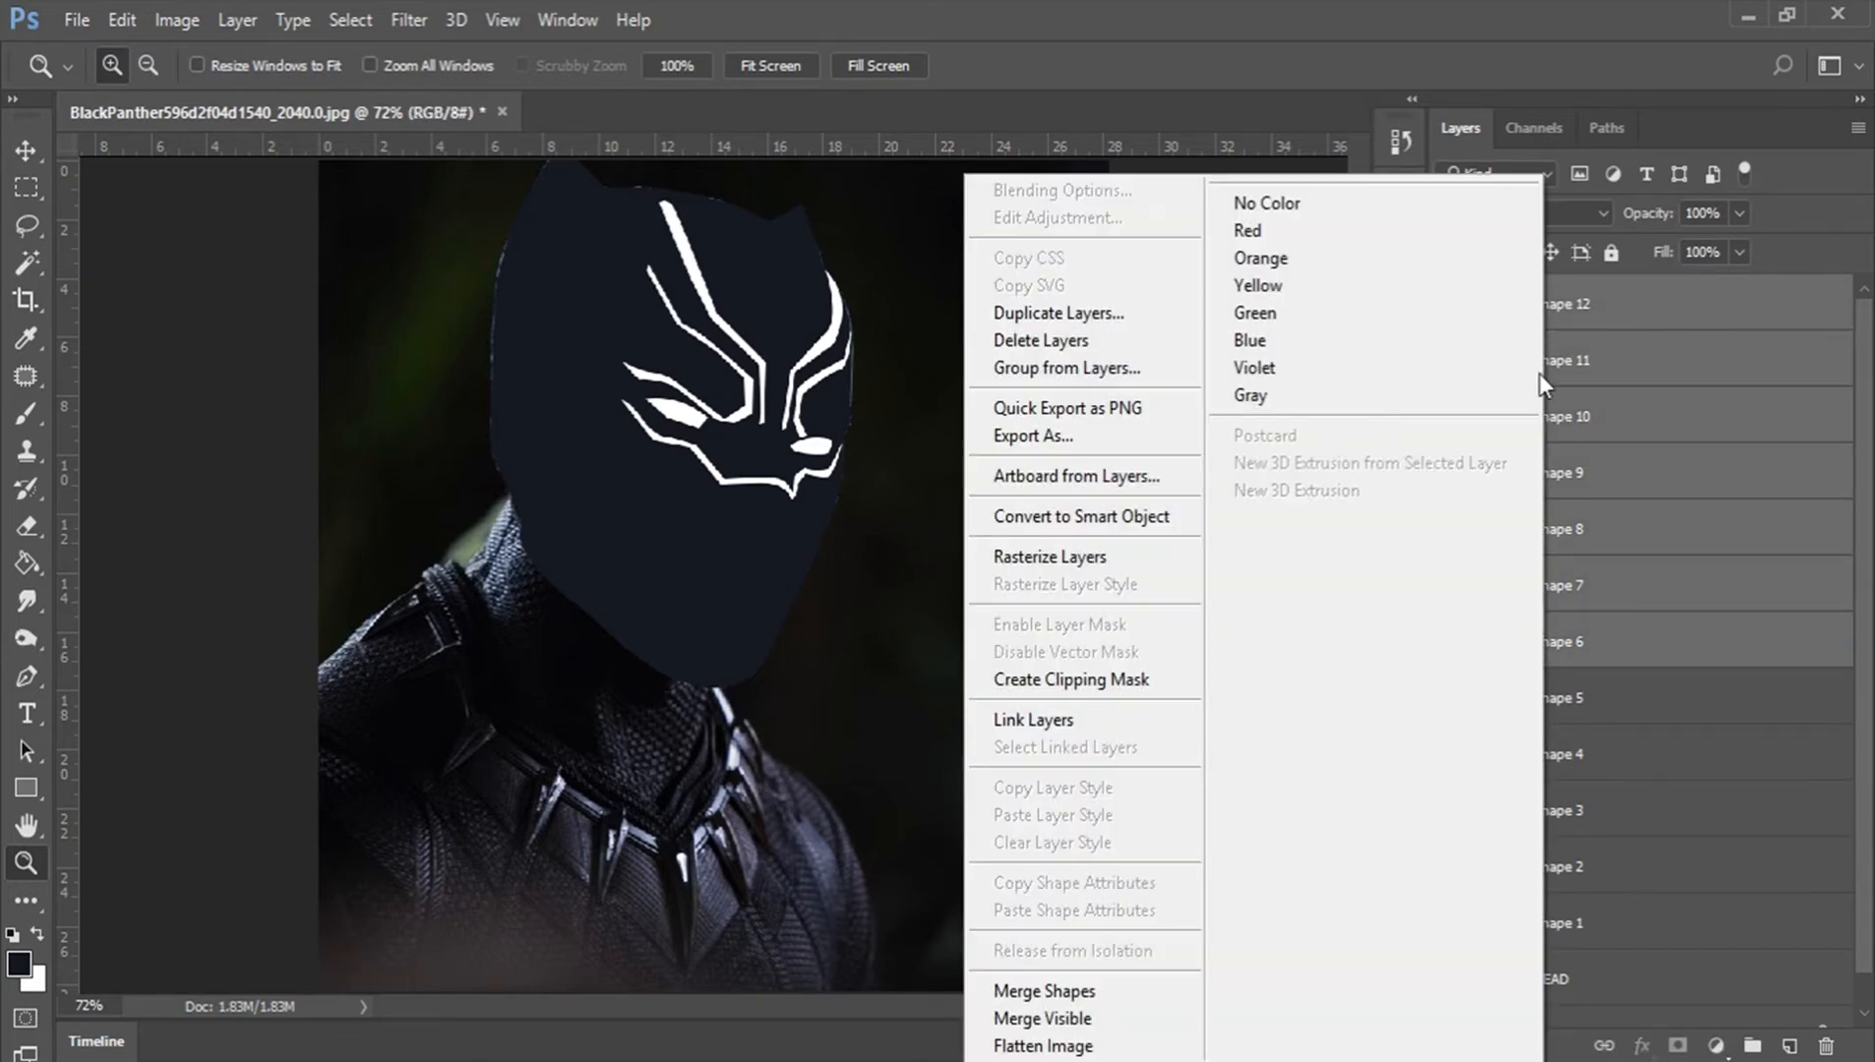
pyautogui.click(1104, 1001)
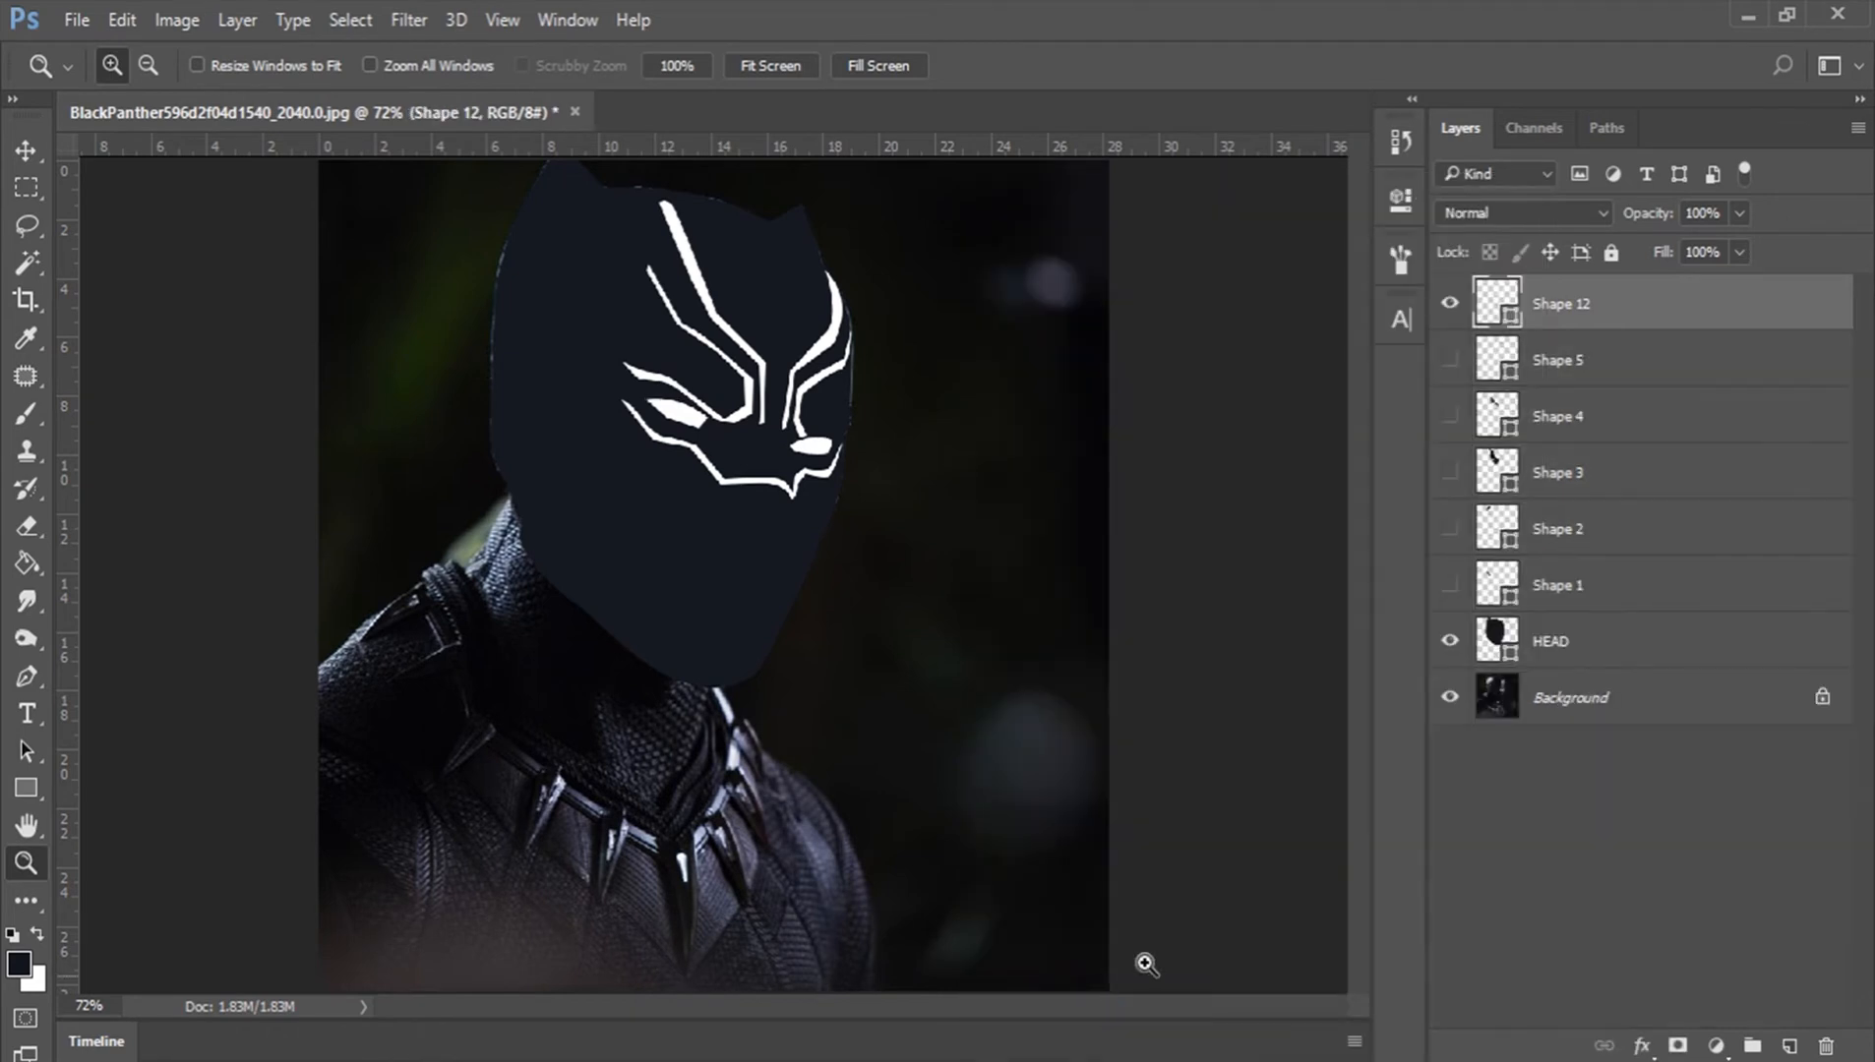
pyautogui.click(1452, 303)
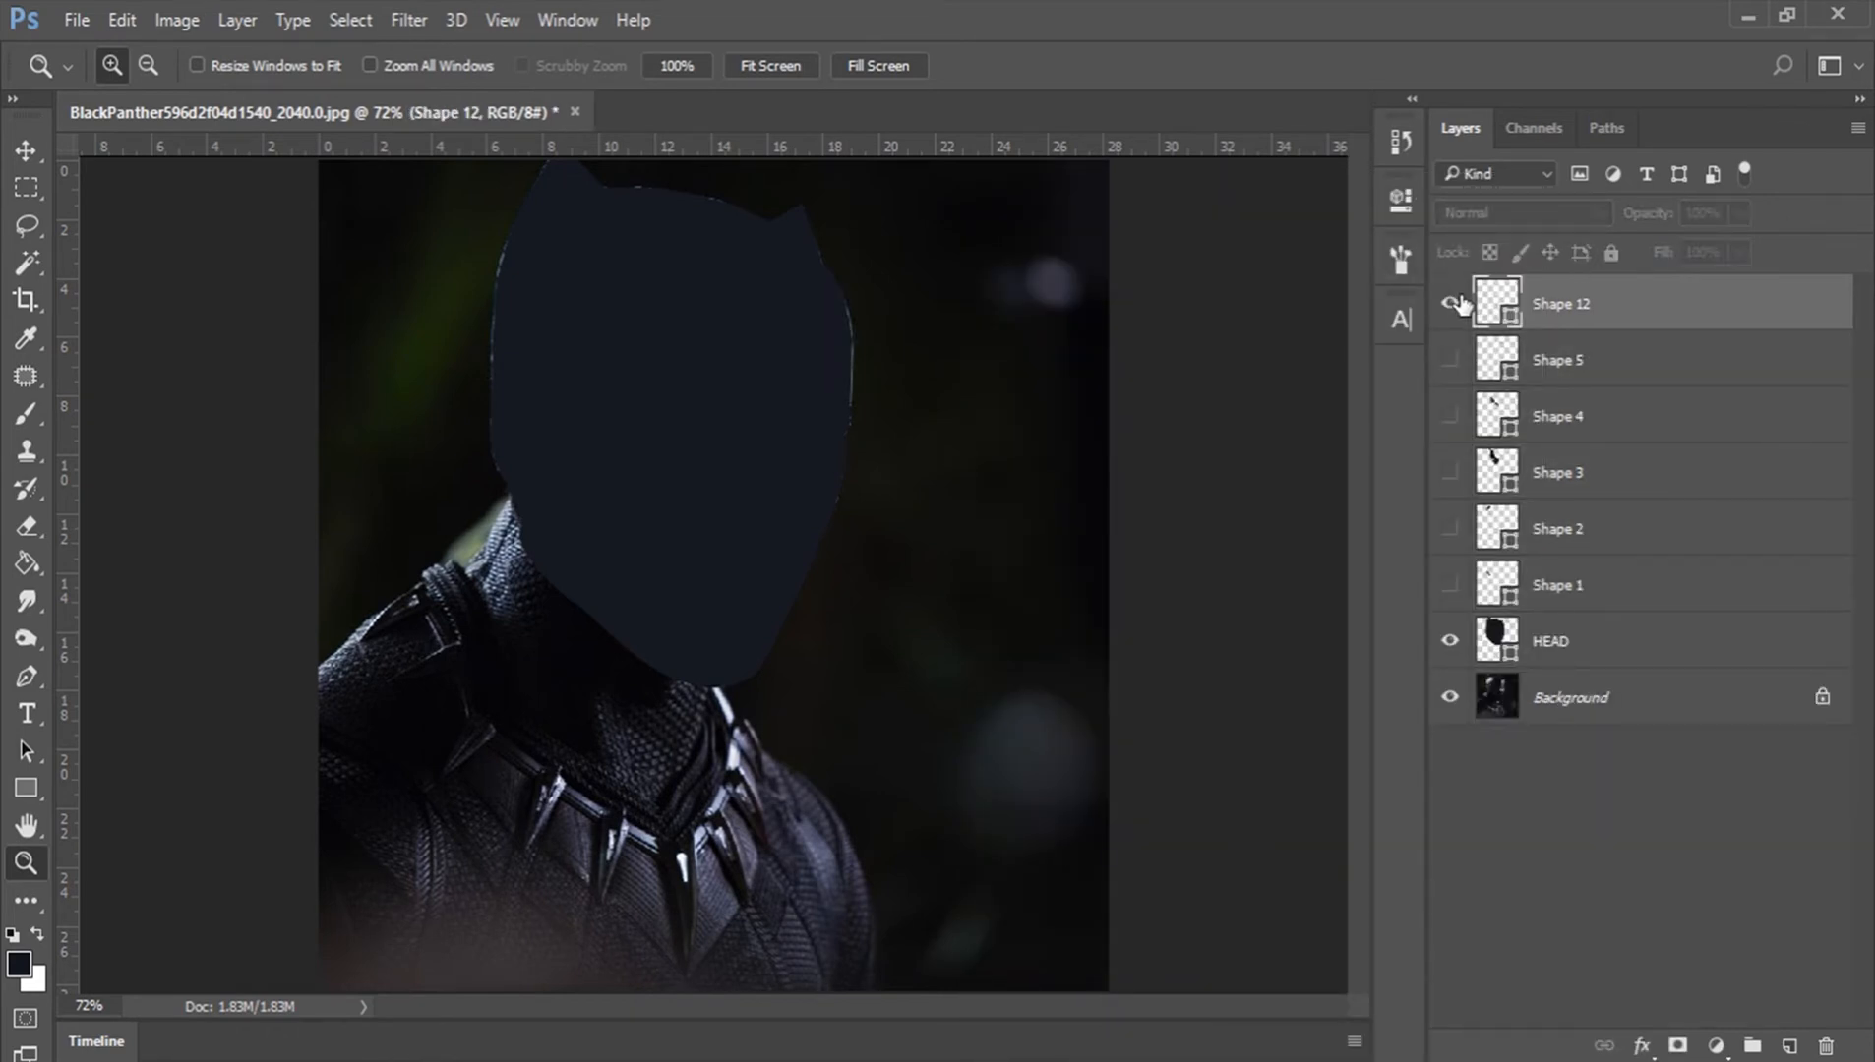
pyautogui.click(1454, 303)
pyautogui.doubleClick(1561, 305)
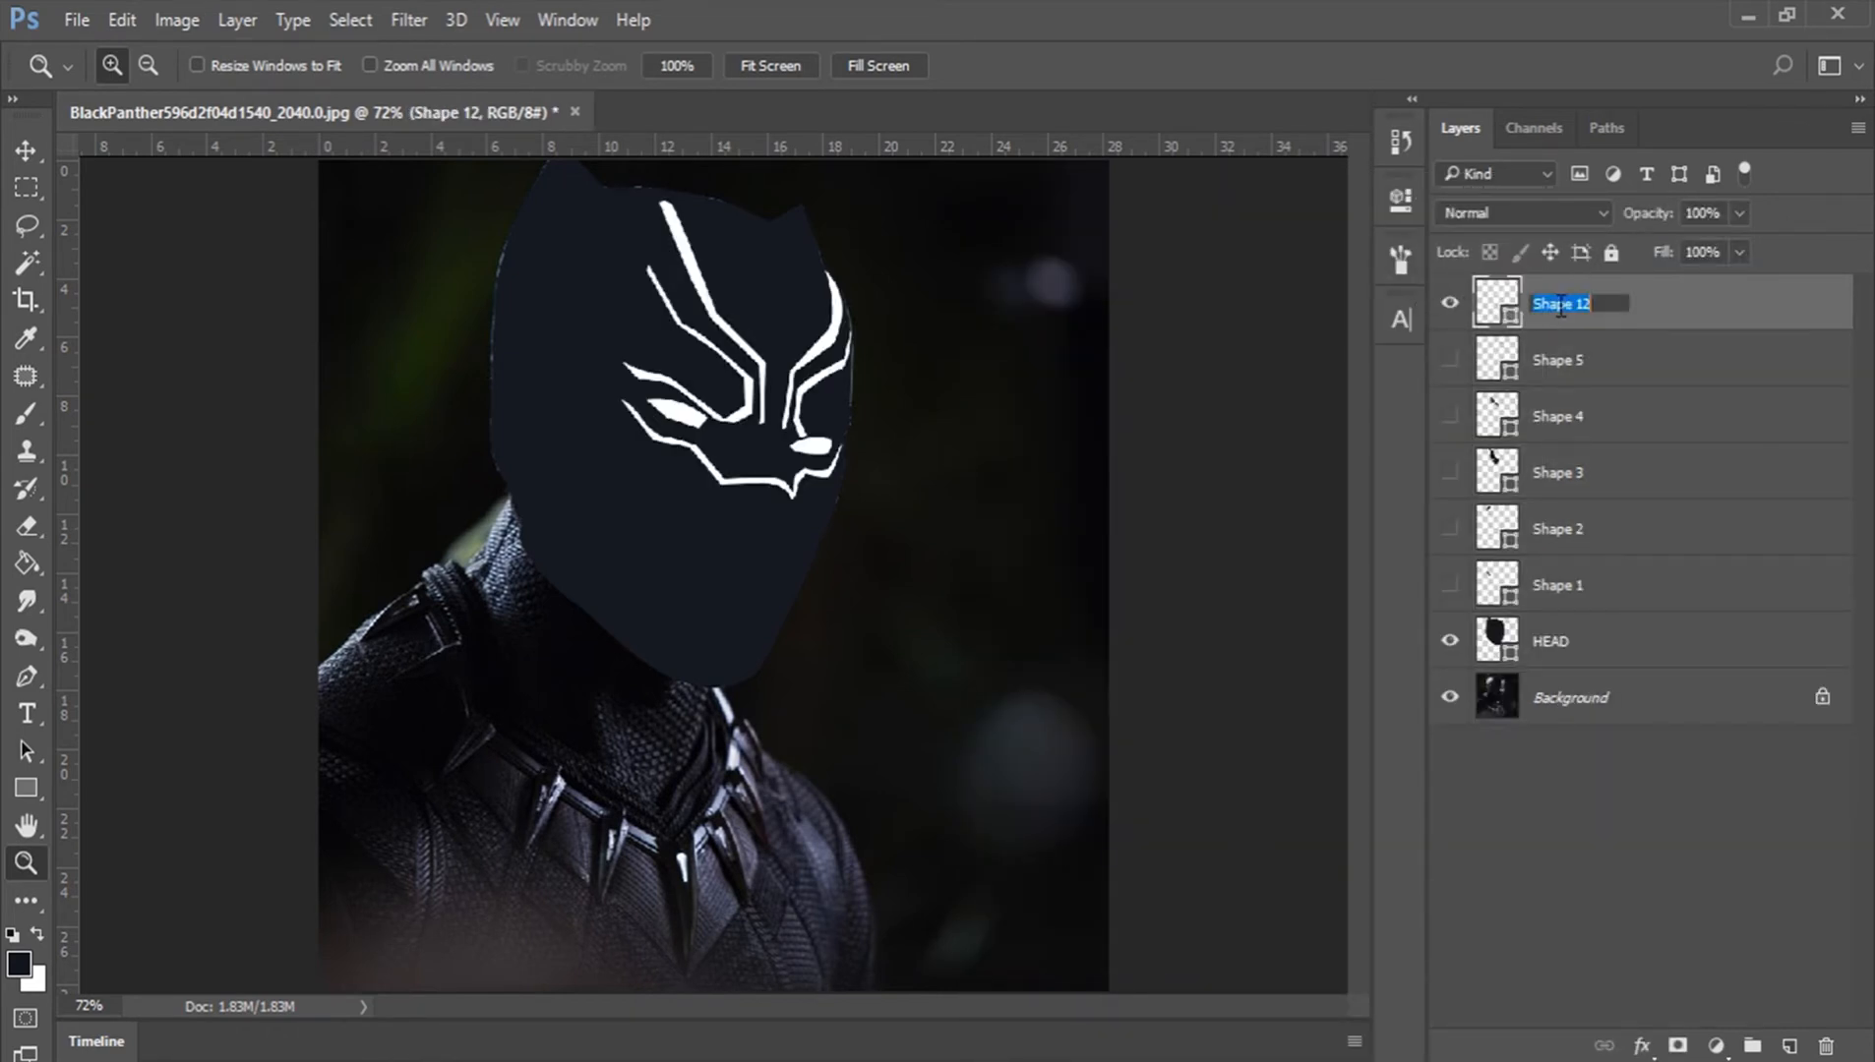
pyautogui.write('WHITE')
pyautogui.press('Return')
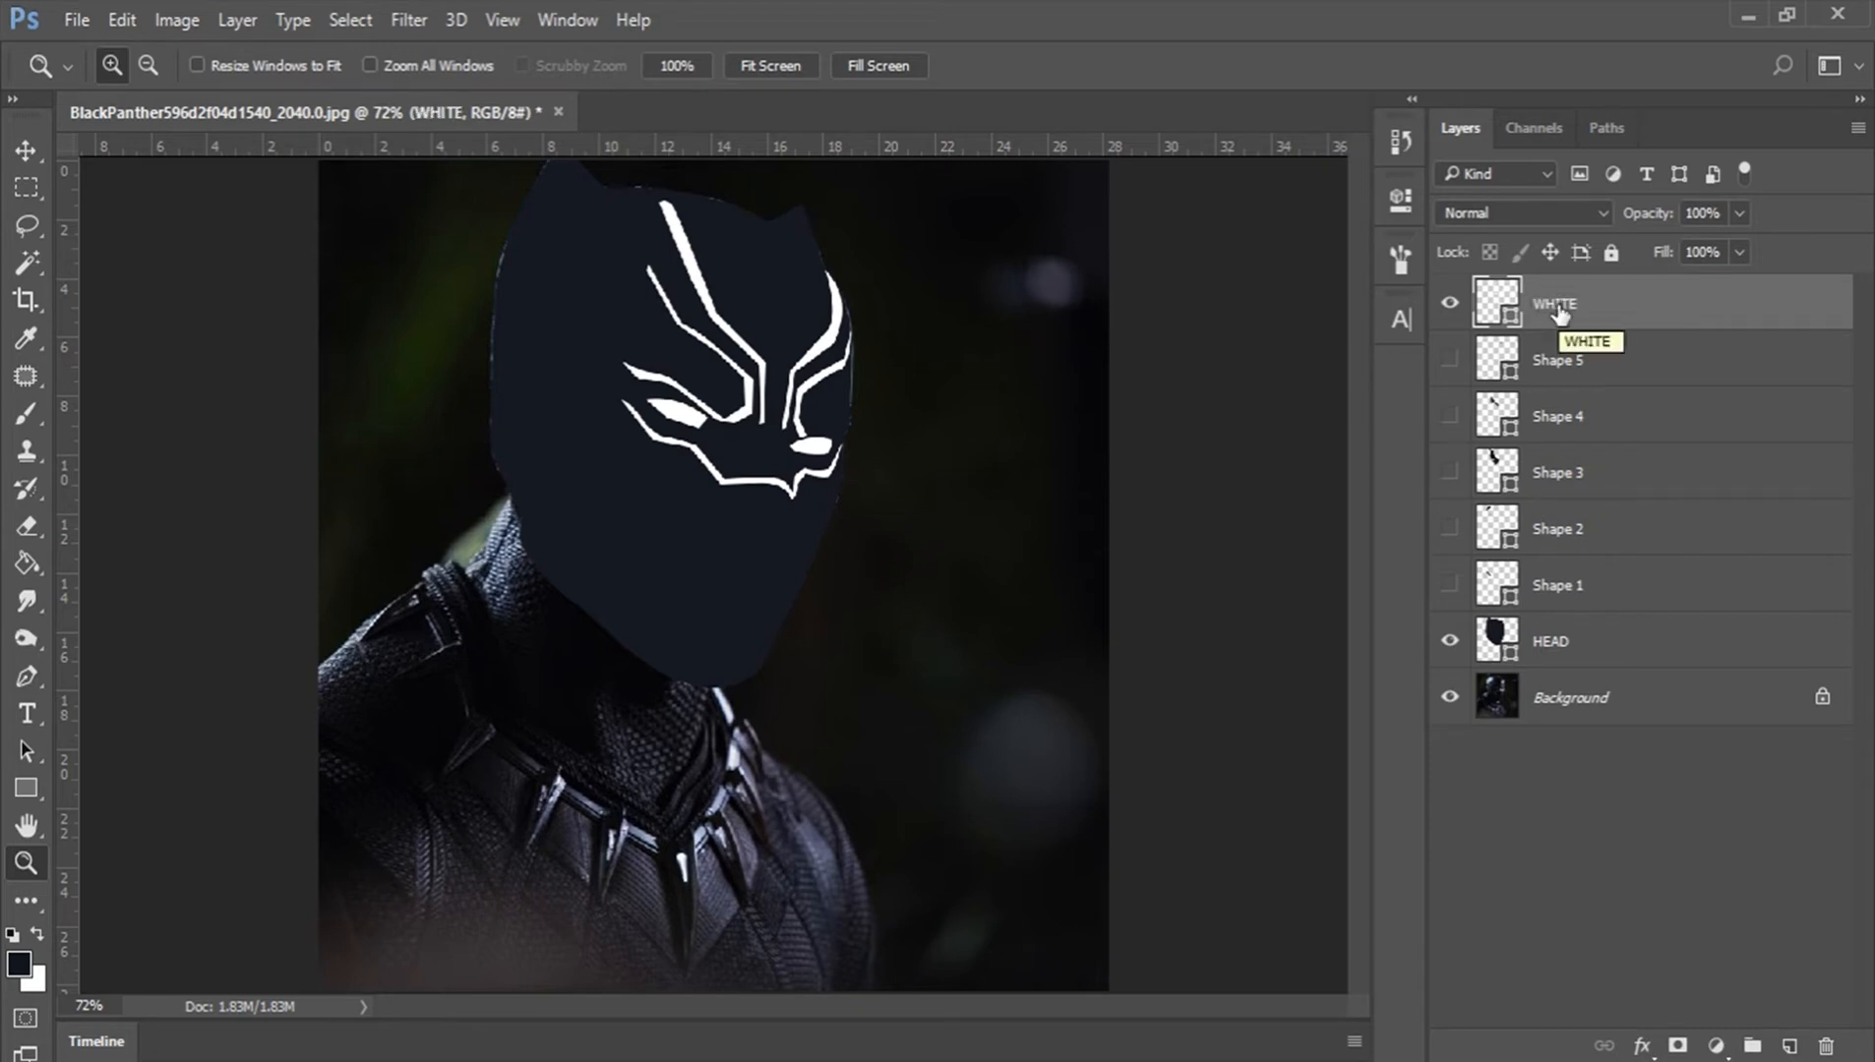
# Step: Show the two gray detail layers, Shape 5 and Shape 4
pyautogui.click(1449, 360)
pyautogui.click(1450, 416)
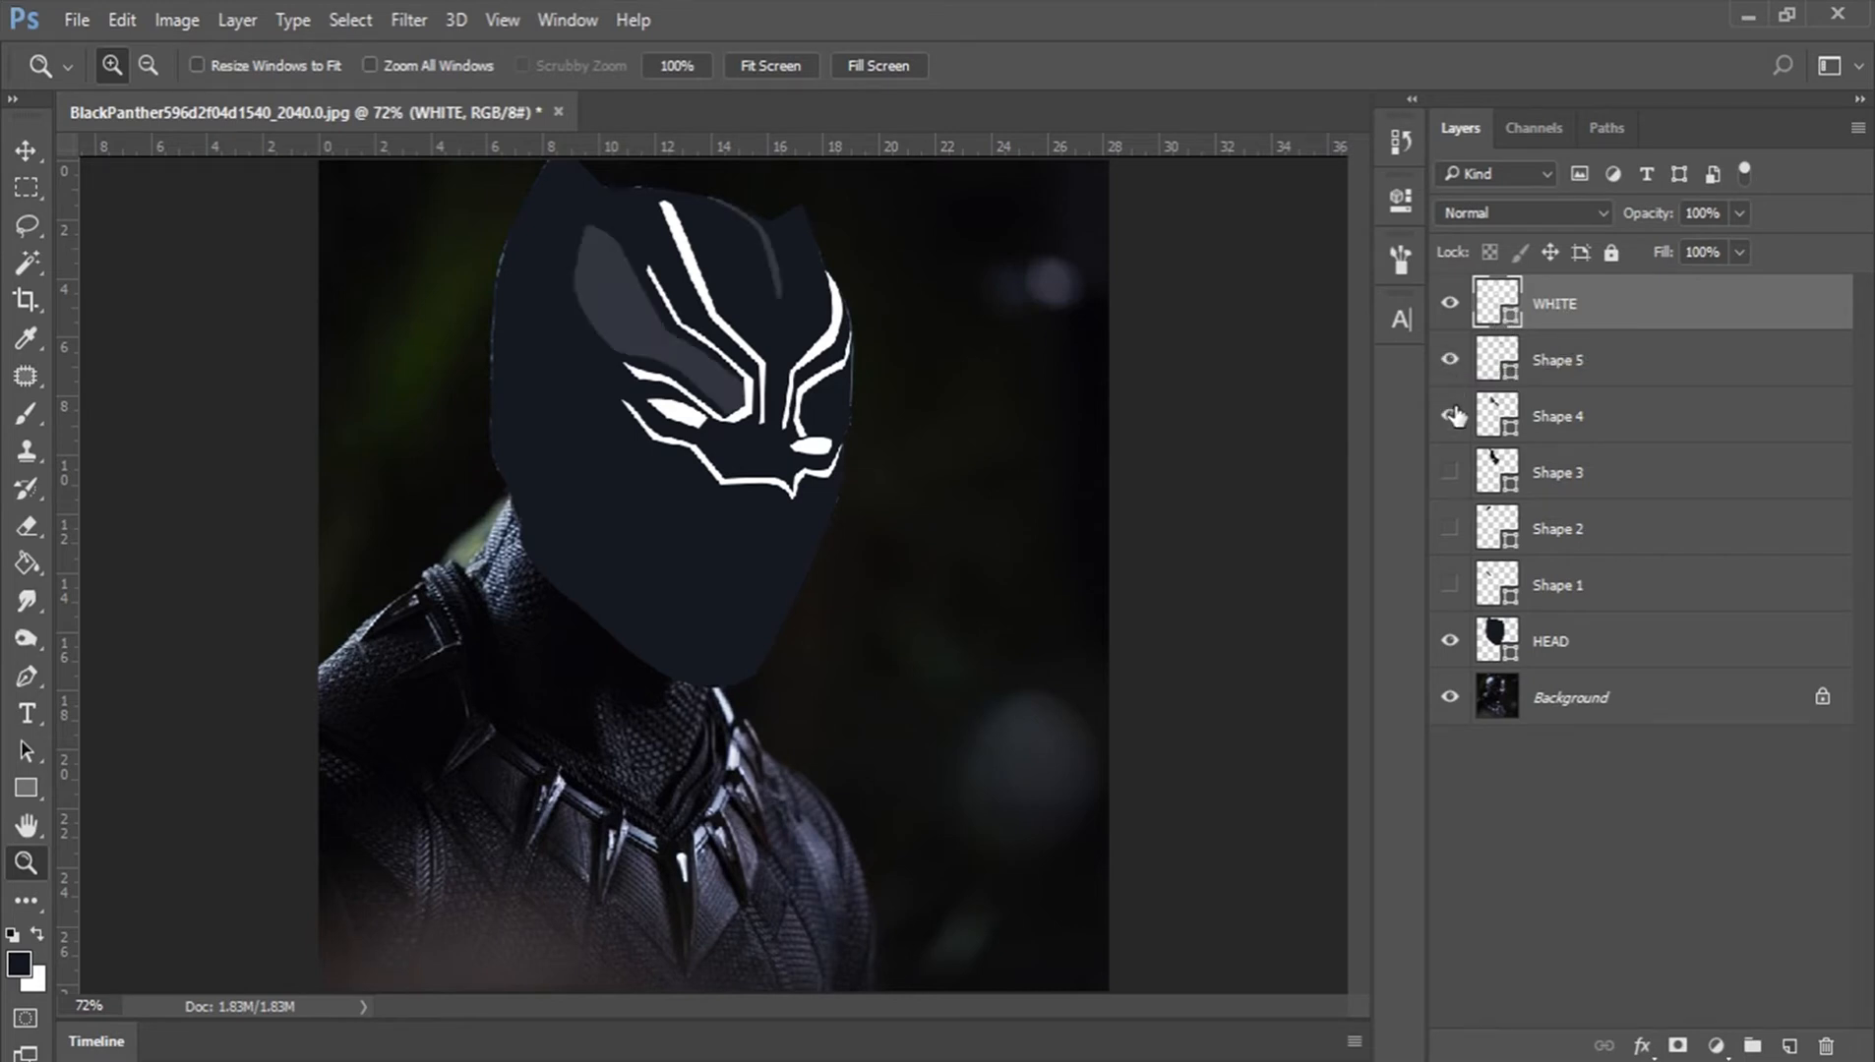
pyautogui.click(1449, 360)
pyautogui.click(1449, 360)
# Step: Merge Shape 5 and Shape 4 into one shape layer and rename it GRAY
pyautogui.click(1576, 360)
pyautogui.keyDown('shift'); pyautogui.click(1576, 417); pyautogui.keyUp('shift')
pyautogui.rightClick(1576, 416)
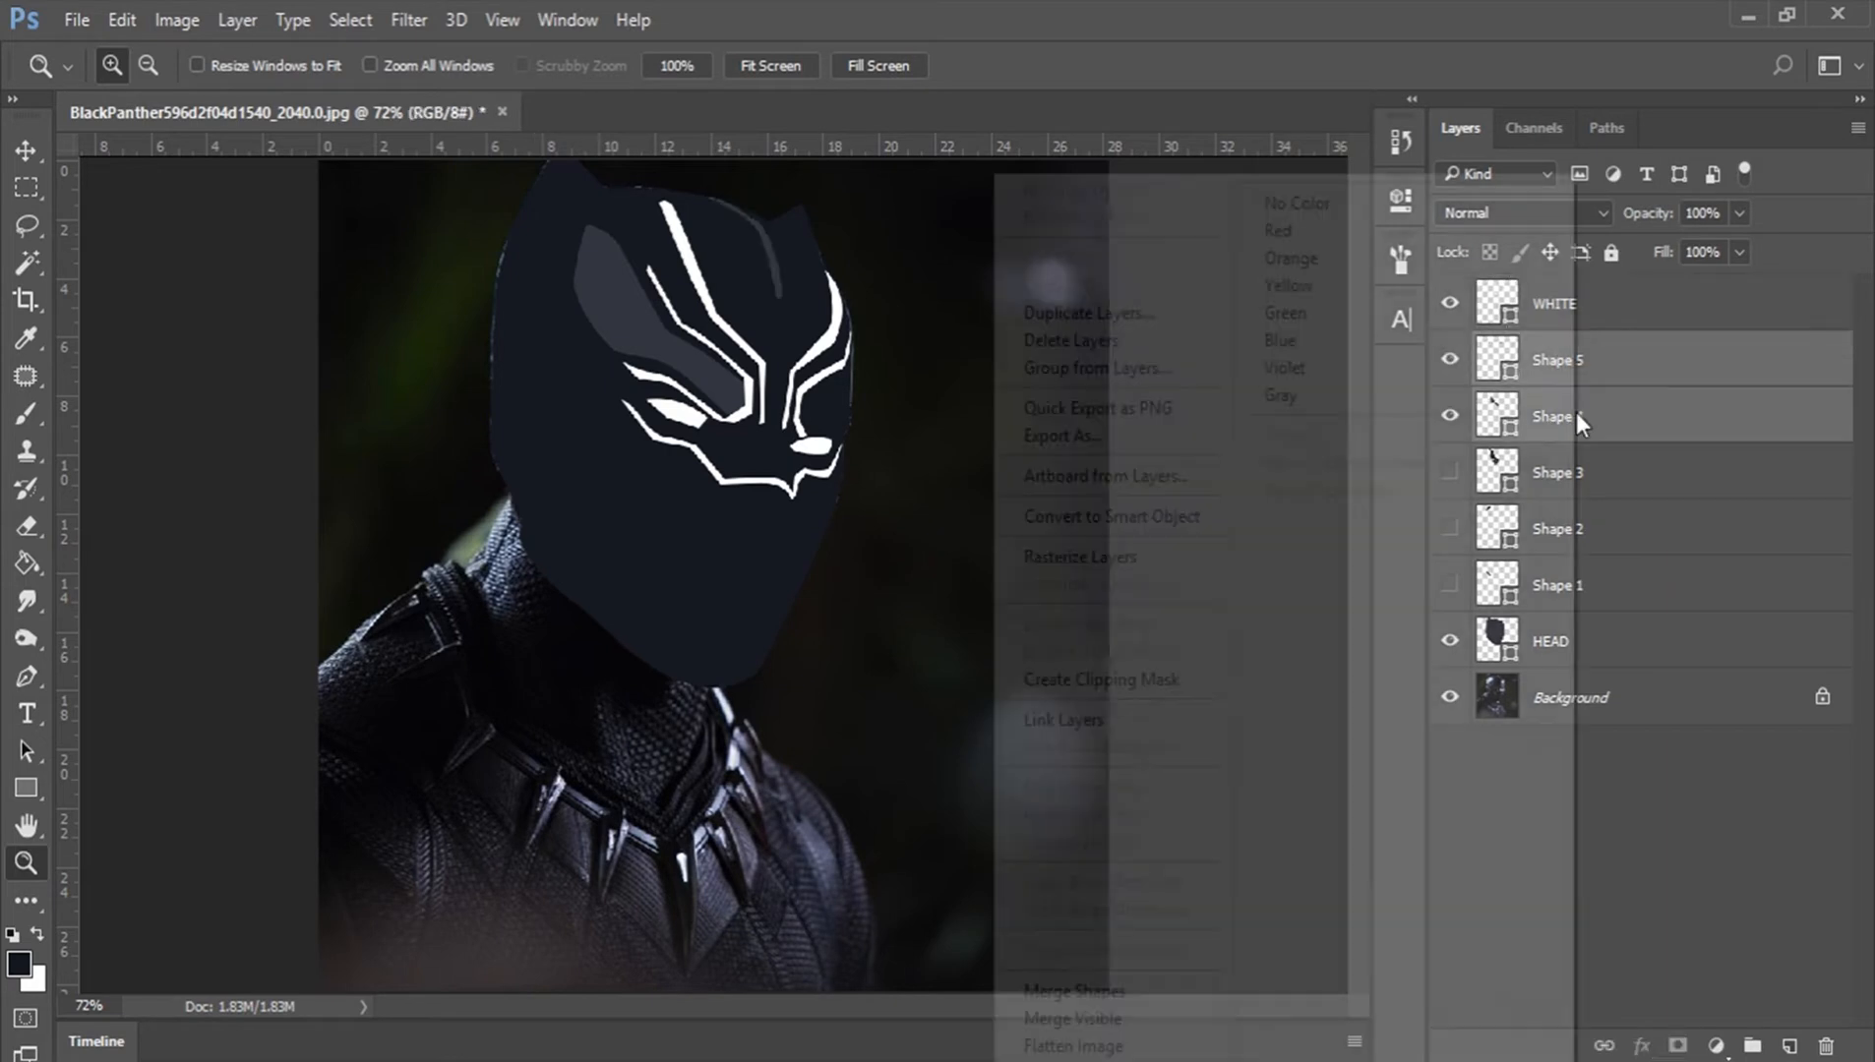
pyautogui.click(1122, 992)
pyautogui.doubleClick(1559, 360)
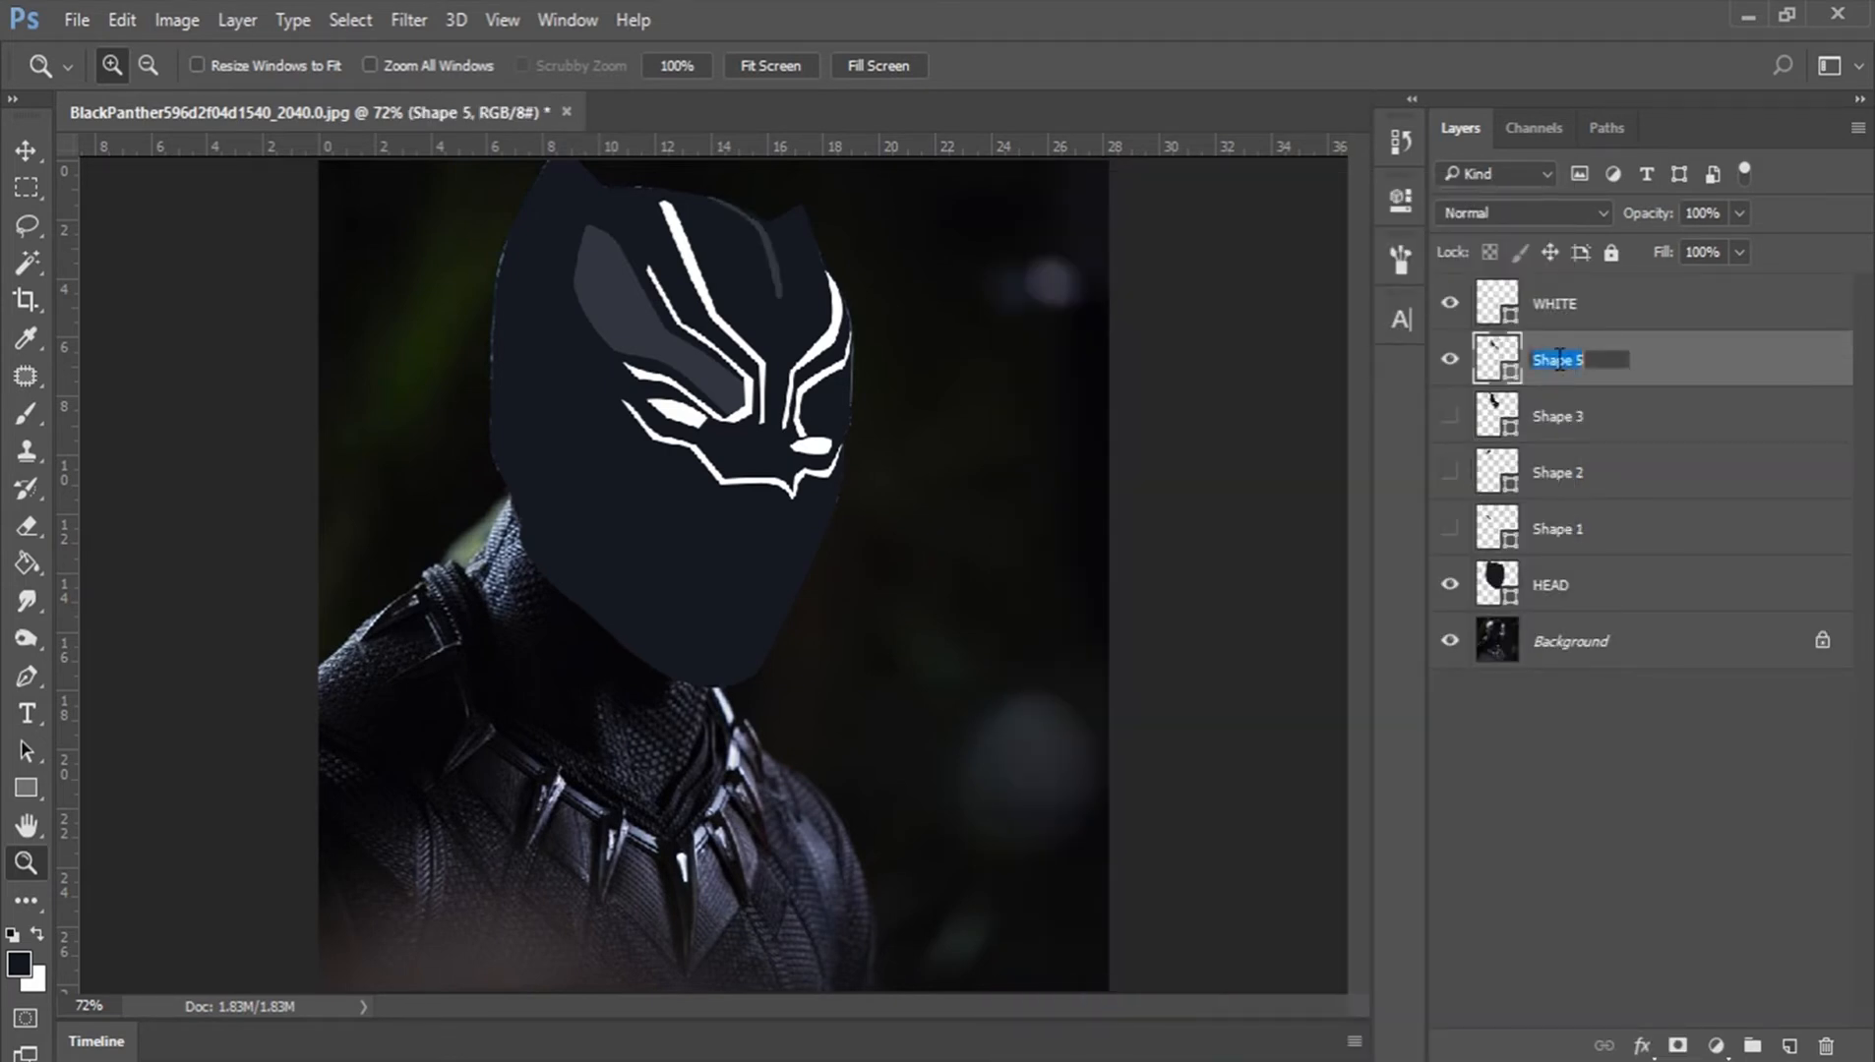
pyautogui.write('GRAY')
pyautogui.press('Return')
# Step: Show the black detail layers Shape 3, Shape 2 and Shape 1
pyautogui.click(1449, 416)
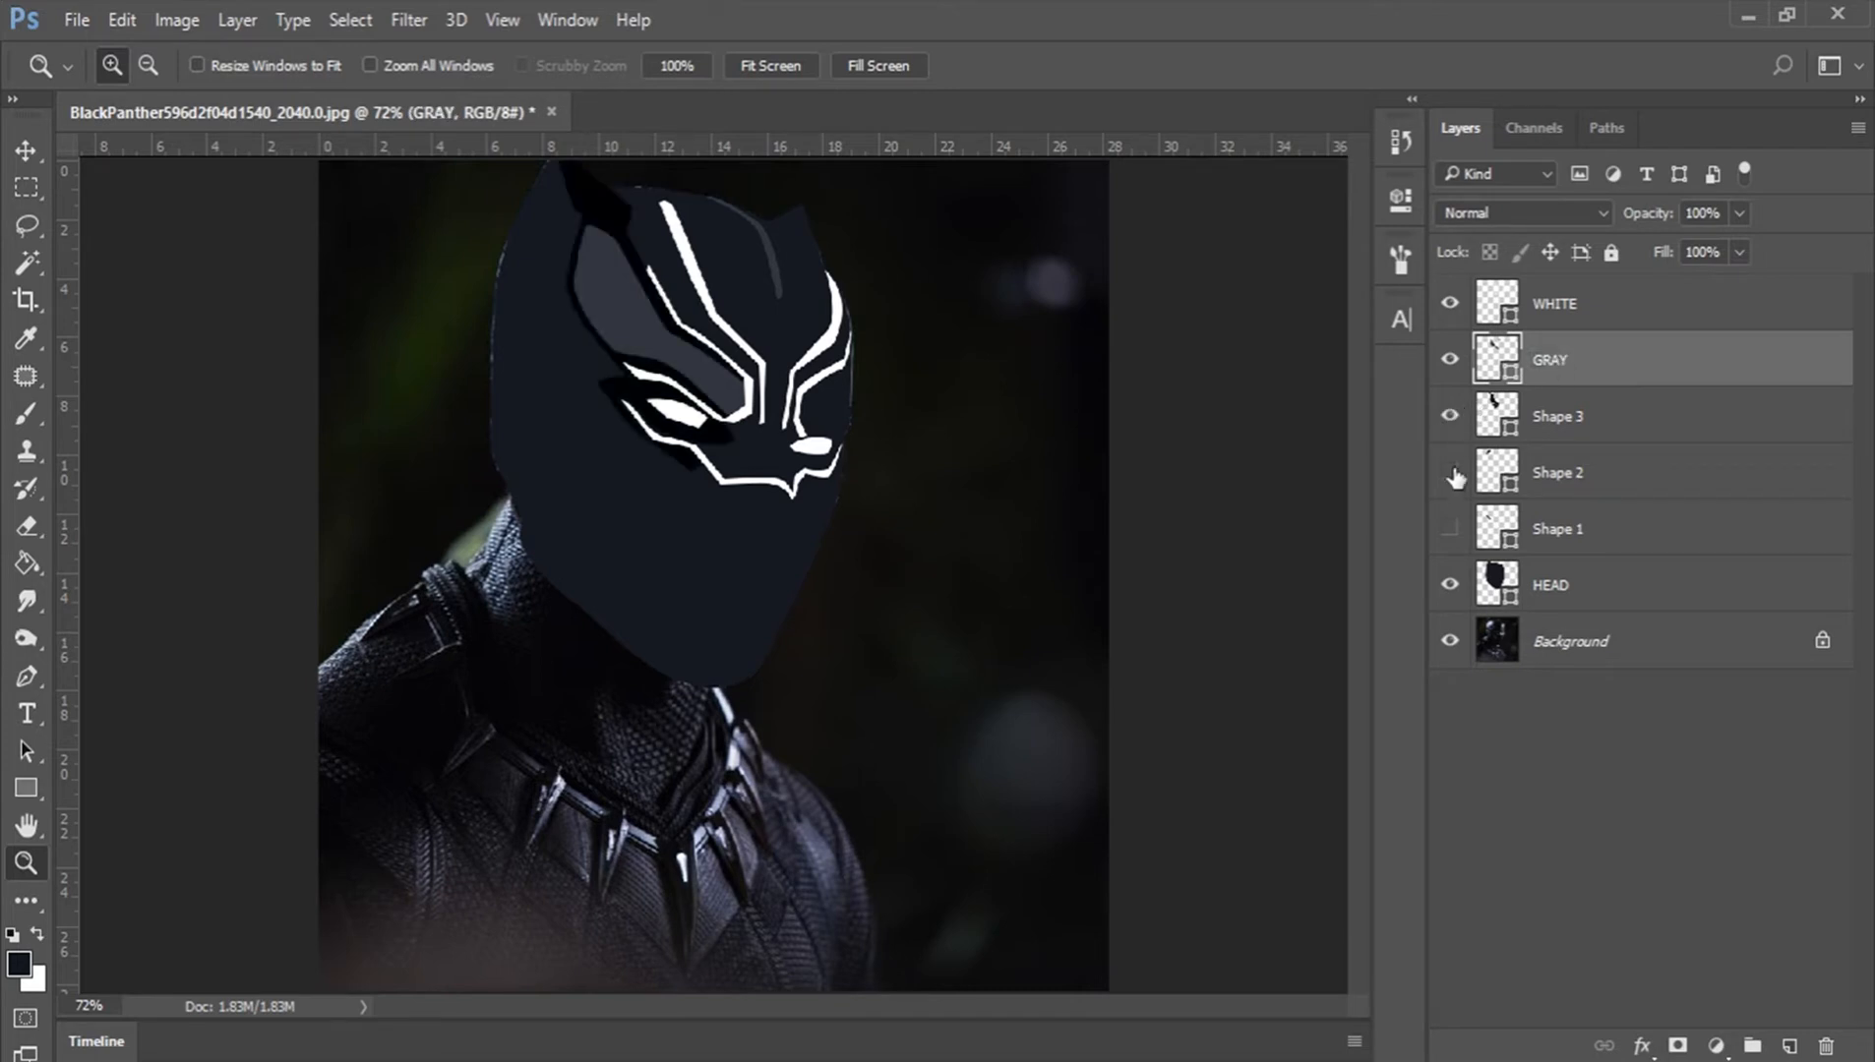
pyautogui.click(1449, 472)
pyautogui.click(1450, 529)
# Step: Merge Shape 1, Shape 2 and Shape 3 into one shape layer and rename it BLACK
pyautogui.click(1562, 528)
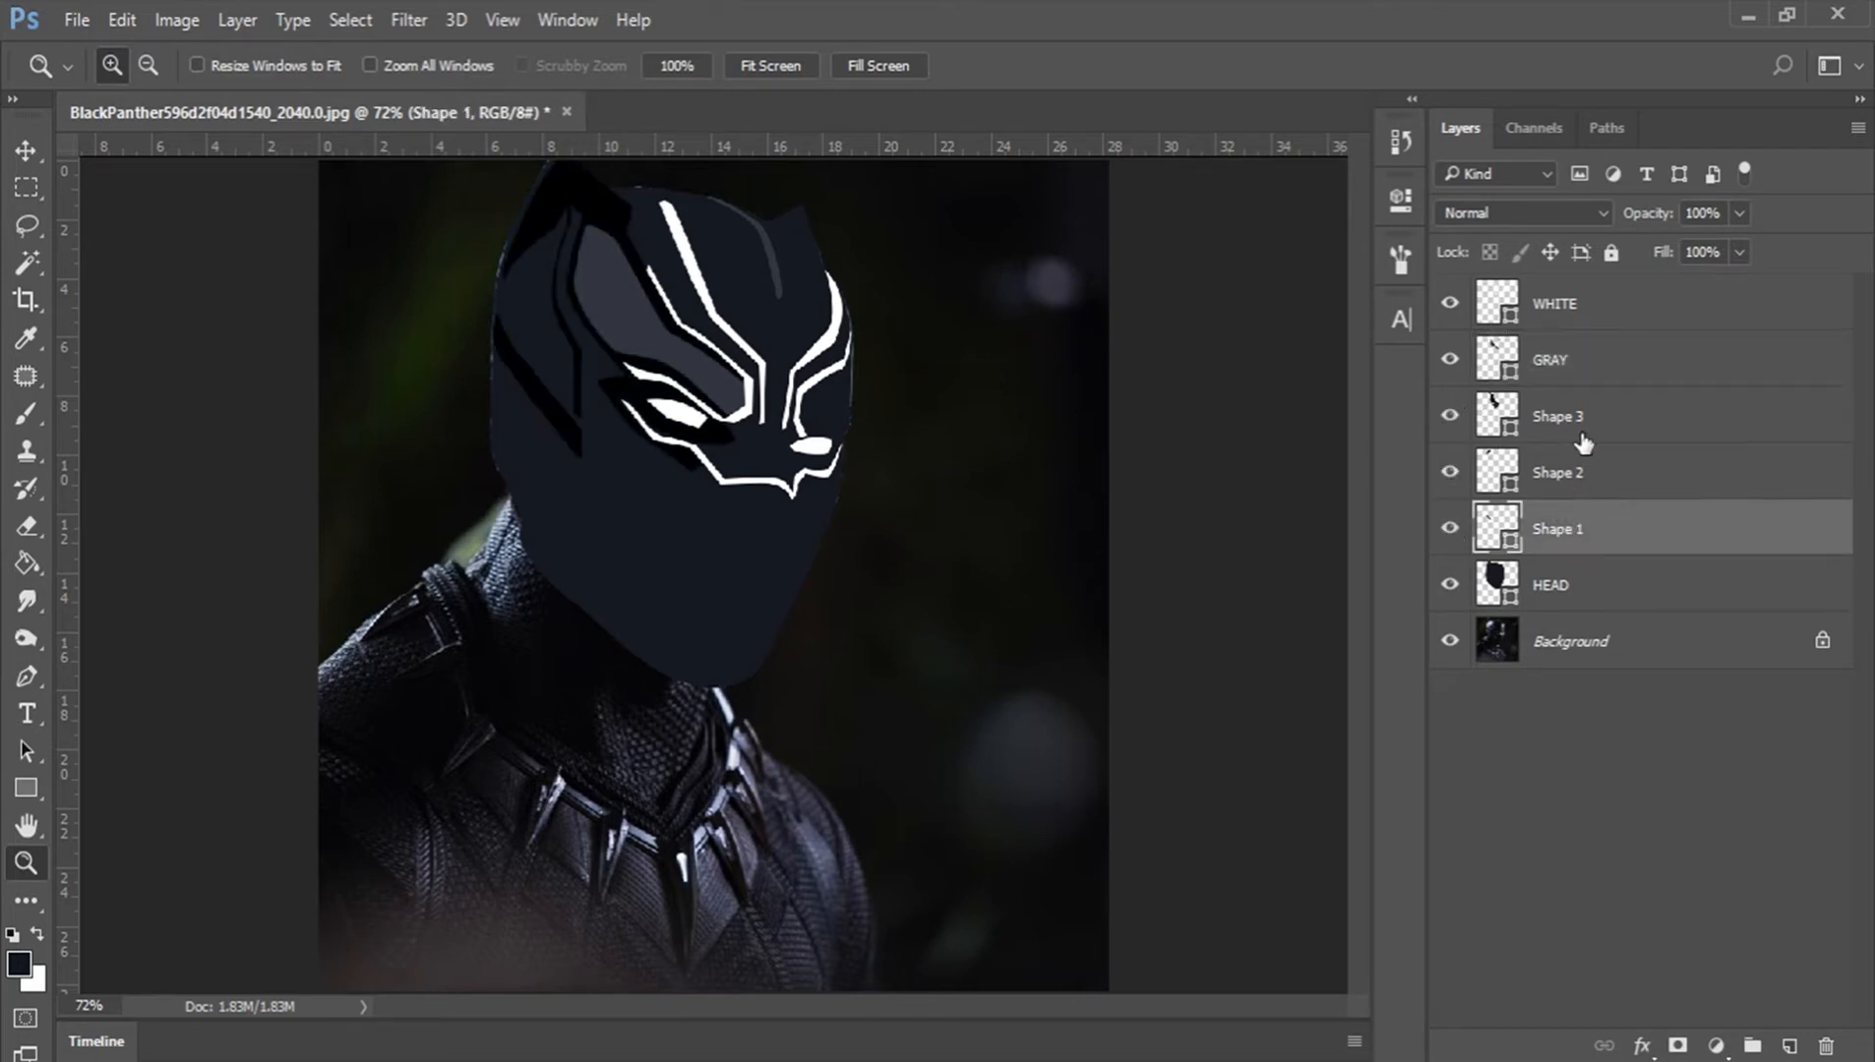
pyautogui.keyDown('shift'); pyautogui.click(1584, 416); pyautogui.keyUp('shift')
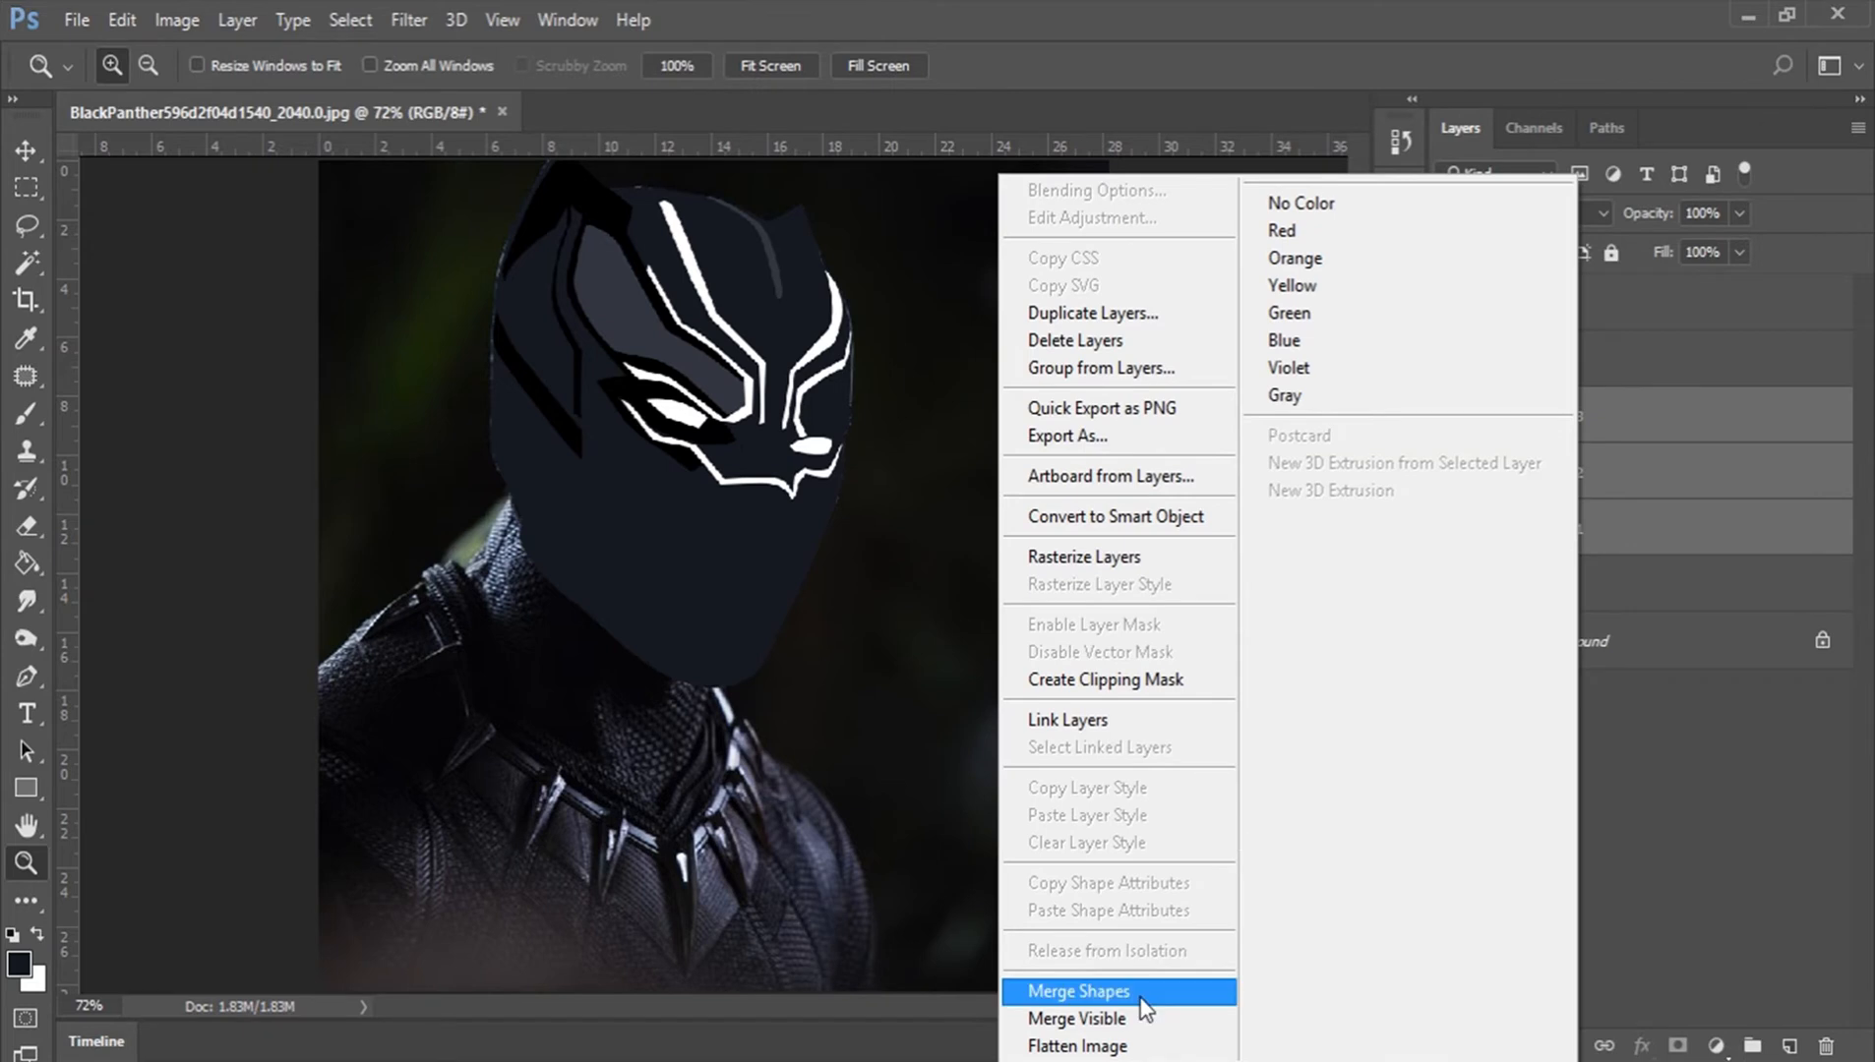
pyautogui.click(1141, 1000)
pyautogui.doubleClick(1555, 415)
pyautogui.write('BLA')
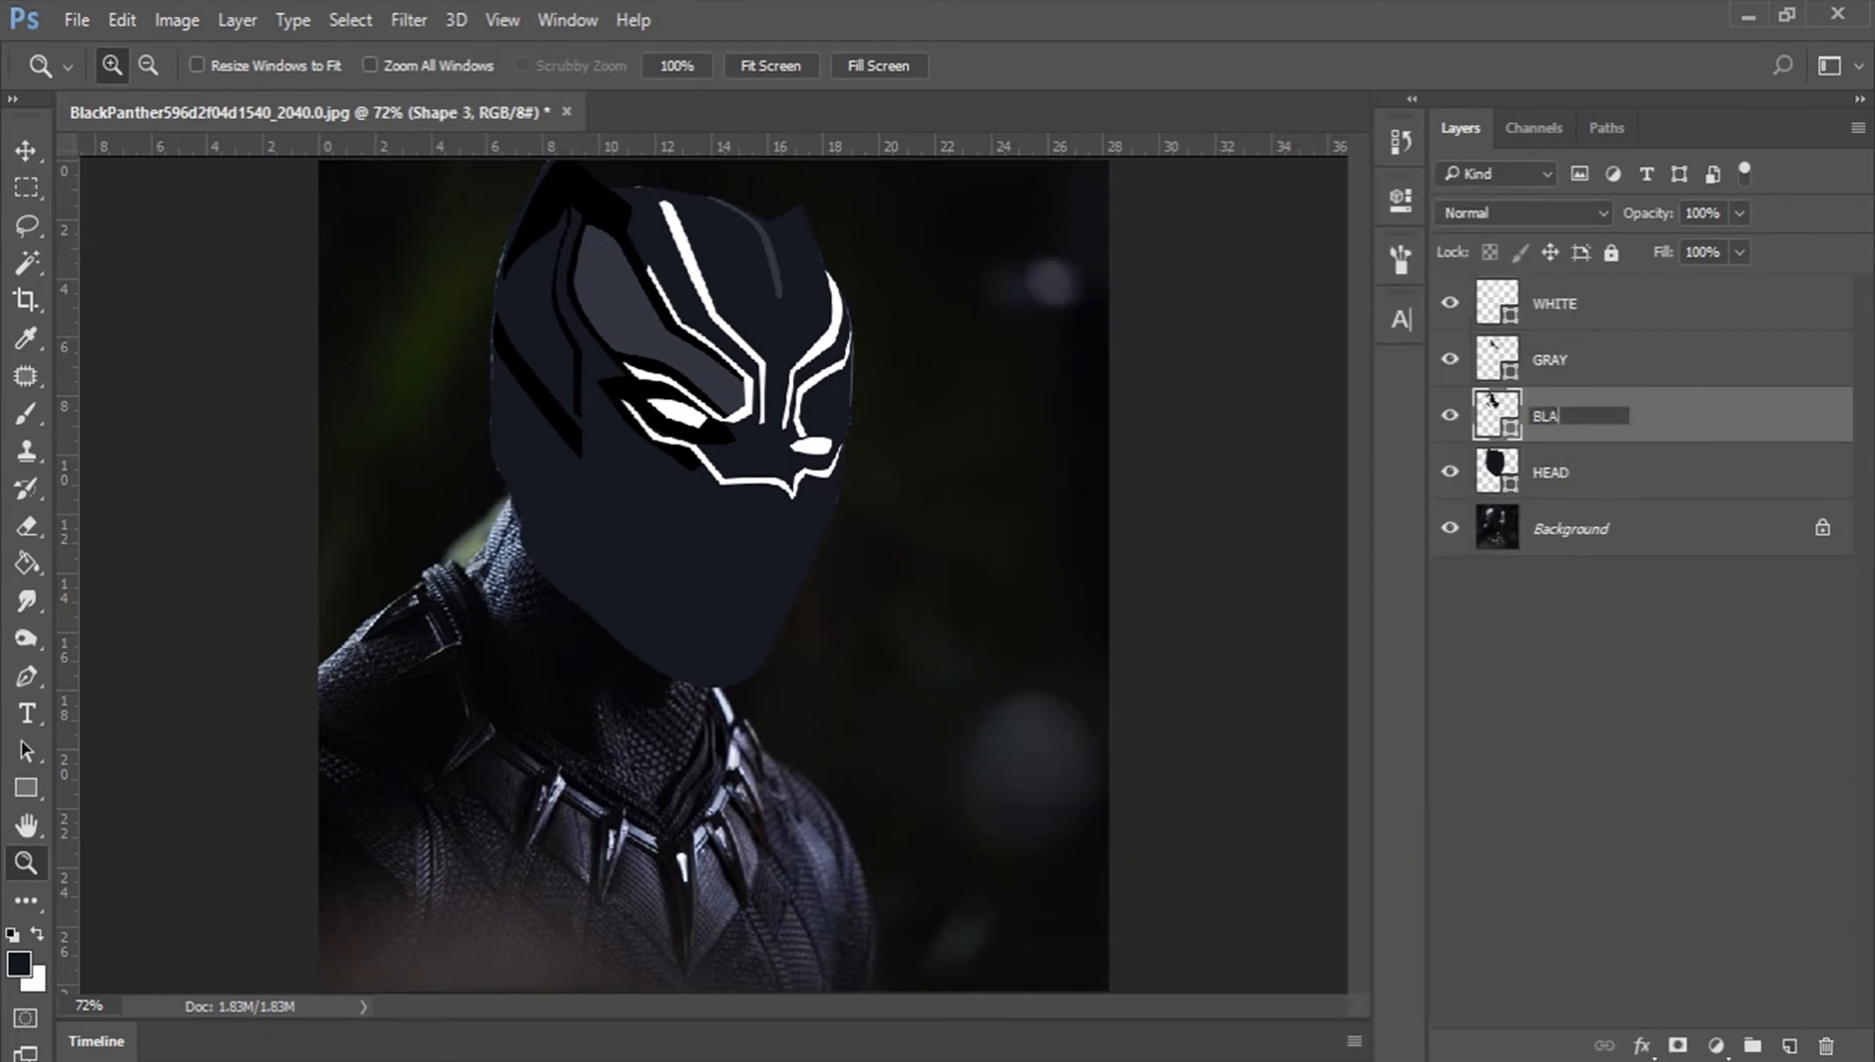
pyautogui.write('CK')
pyautogui.press('Return')
# Step: Examine the lower part of the mask at 200% zoom, from the white mouth band down to the chin
pyautogui.click(687, 500)
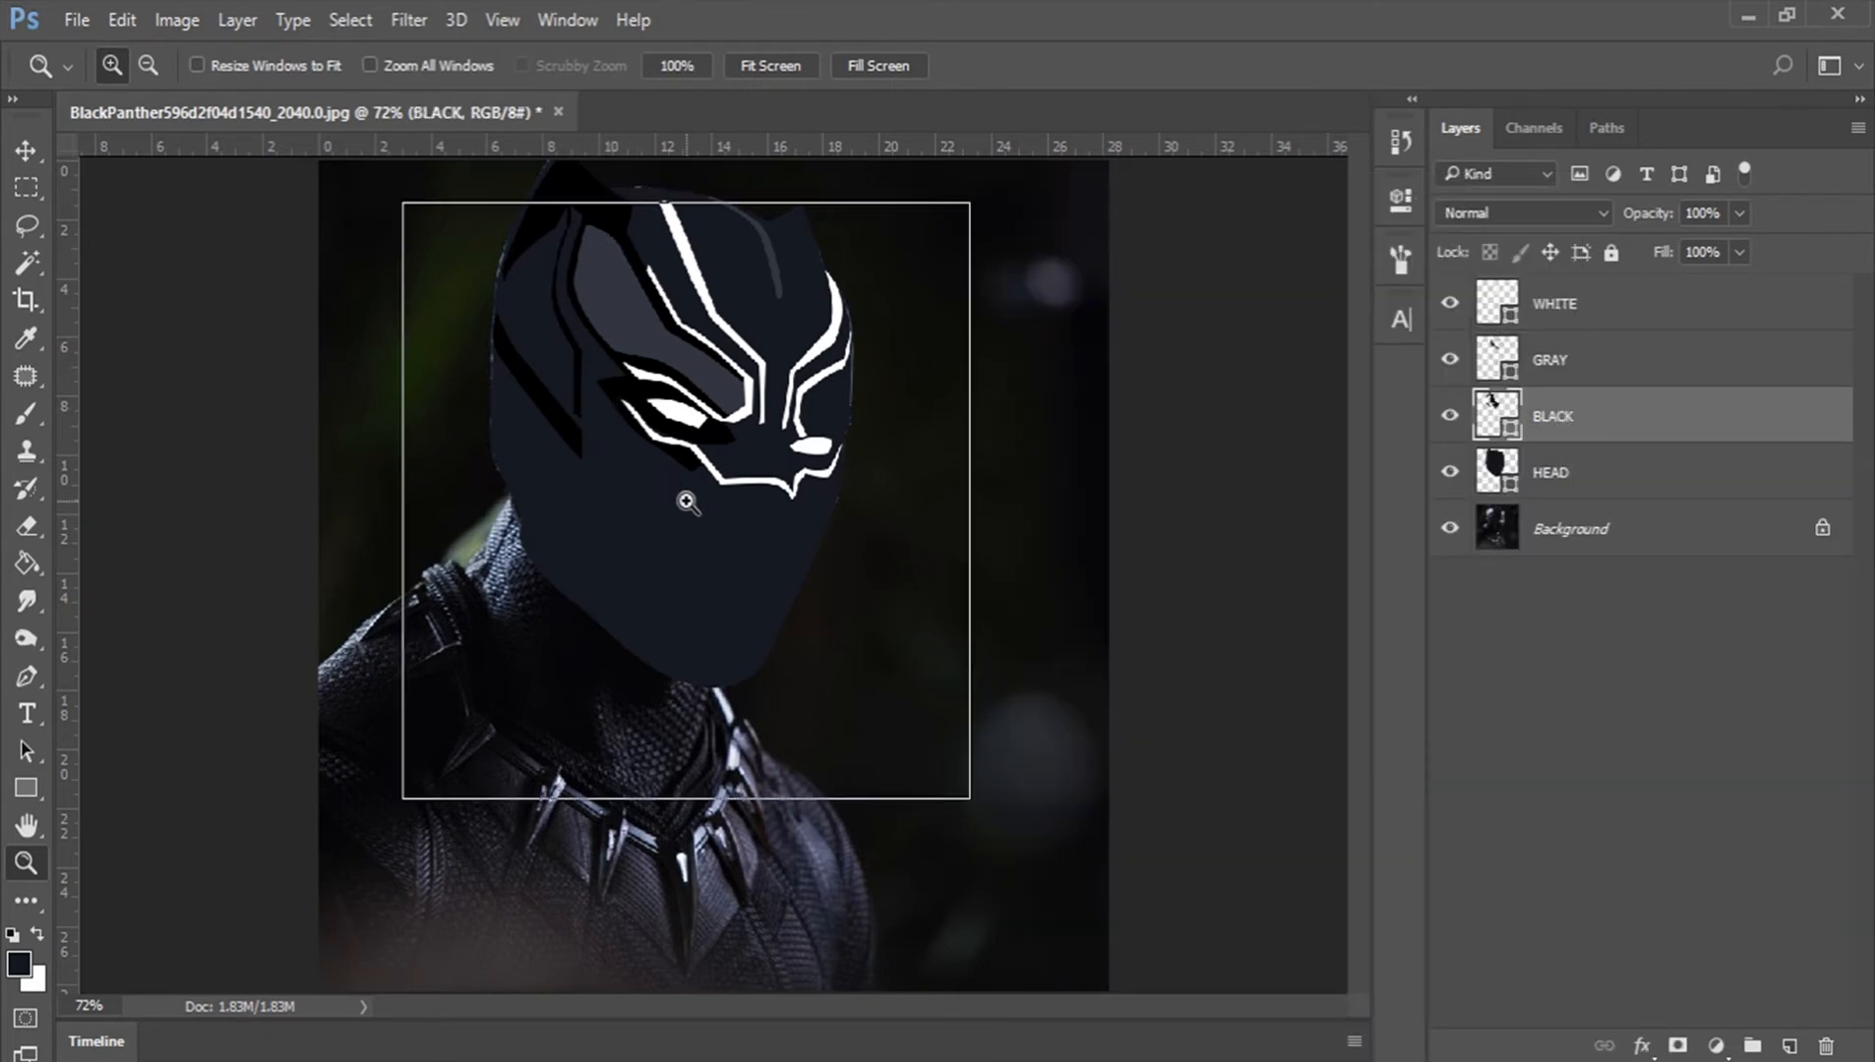
pyautogui.click(686, 499)
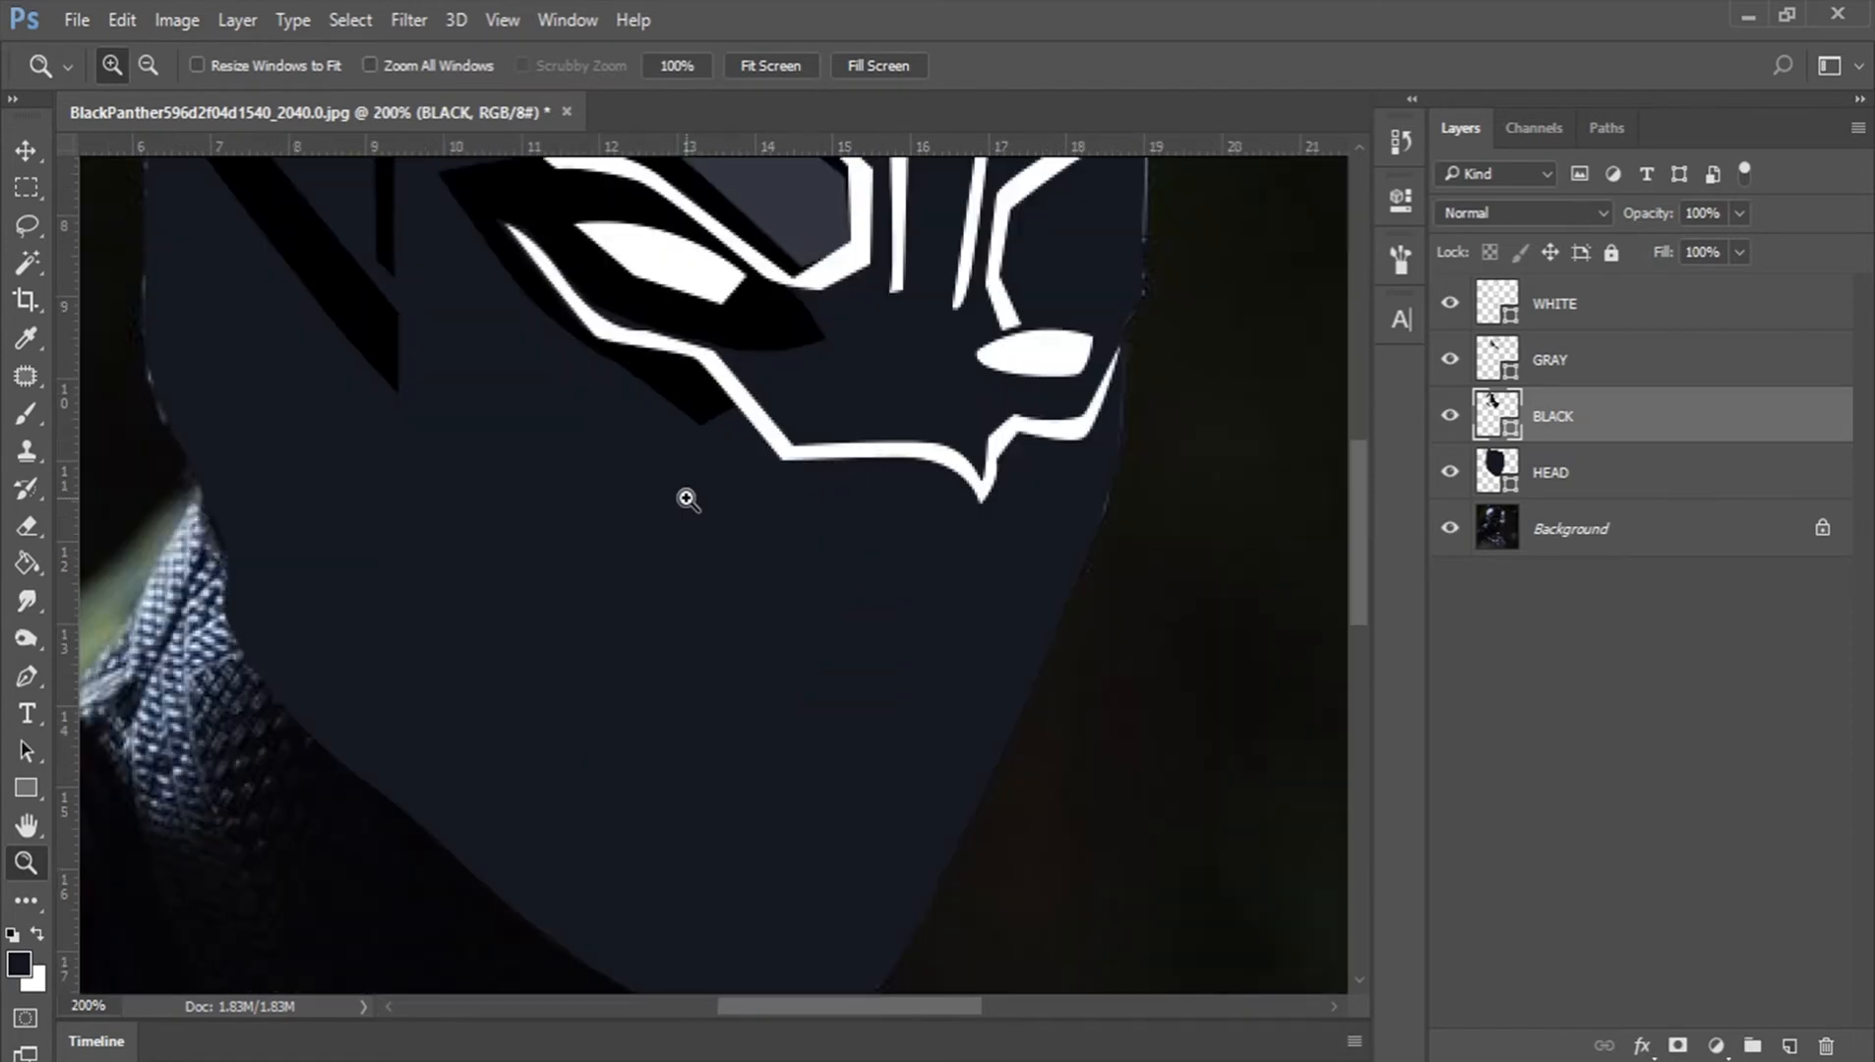
pyautogui.scroll(-2, 686, 500)
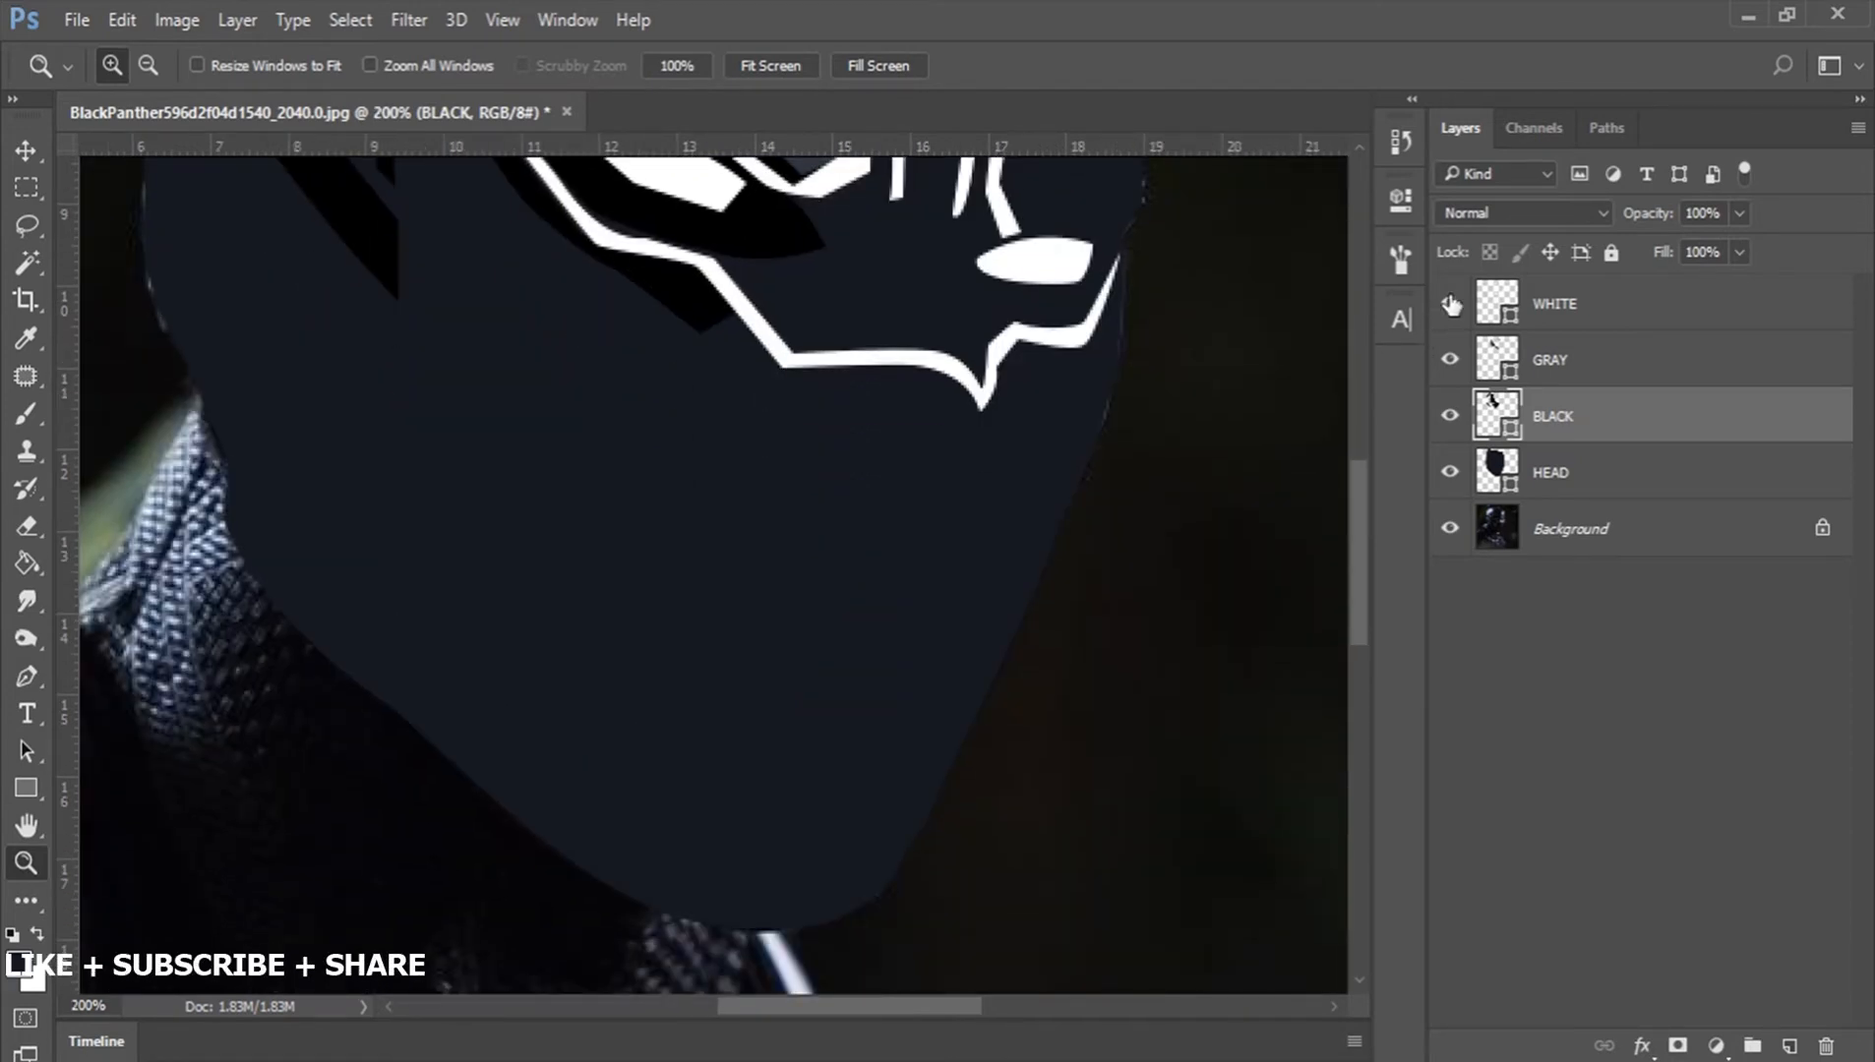
# Step: Hide the WHITE, GRAY, BLACK and HEAD layers so the reference photo is exposed
pyautogui.moveTo(1450, 303); pyautogui.dragTo(1450, 474)
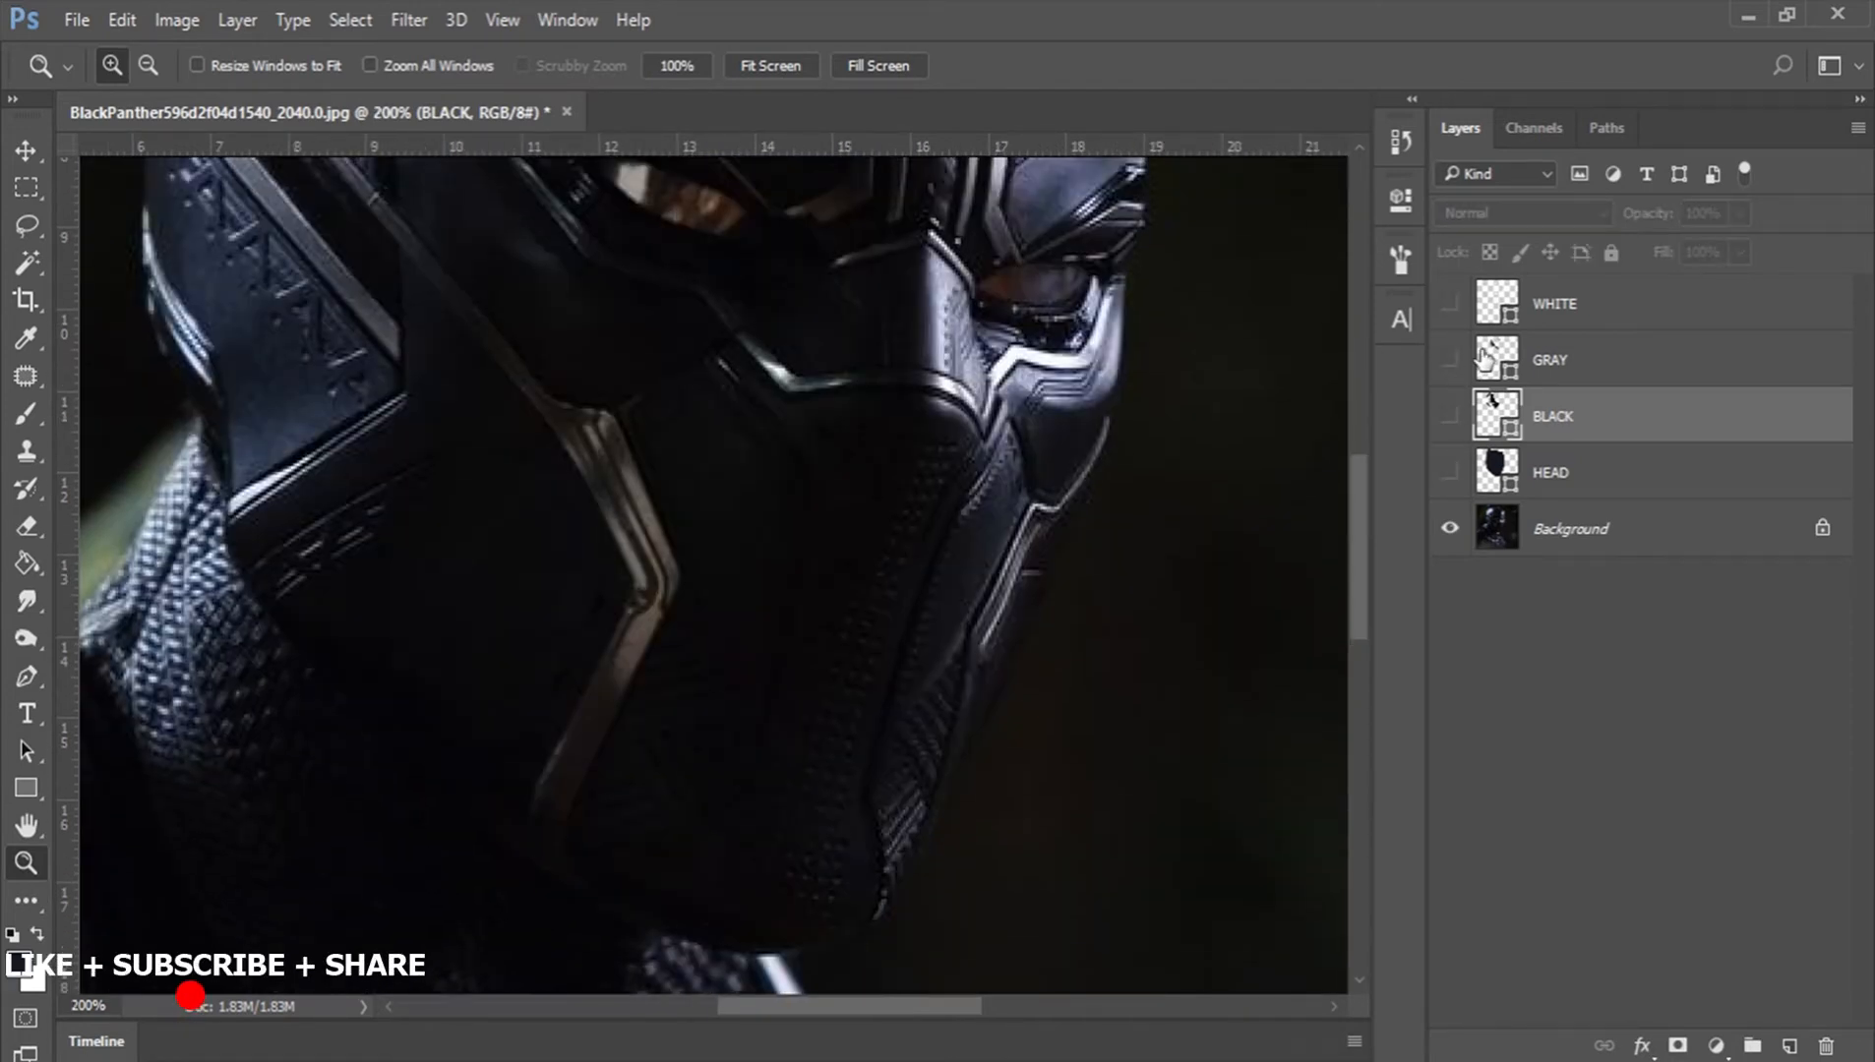
pyautogui.scroll(3, 630, 531)
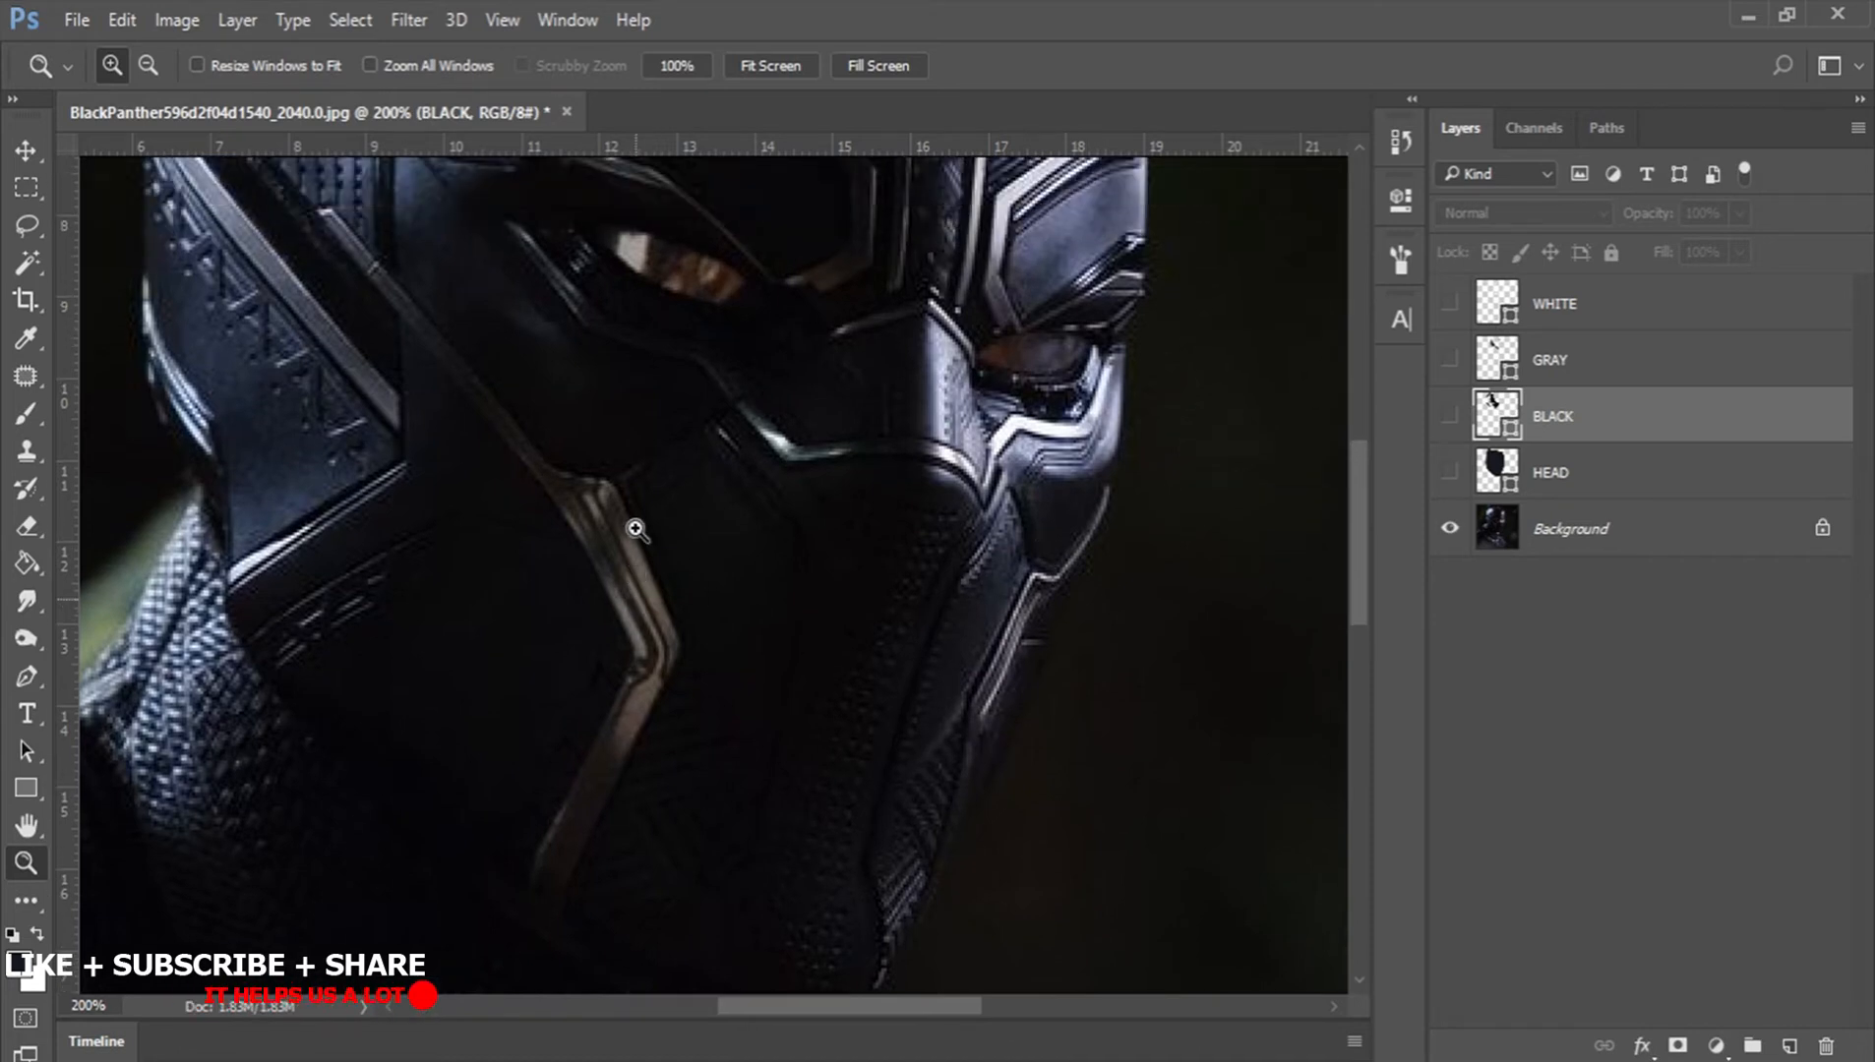
pyautogui.scroll(4, 350, 363)
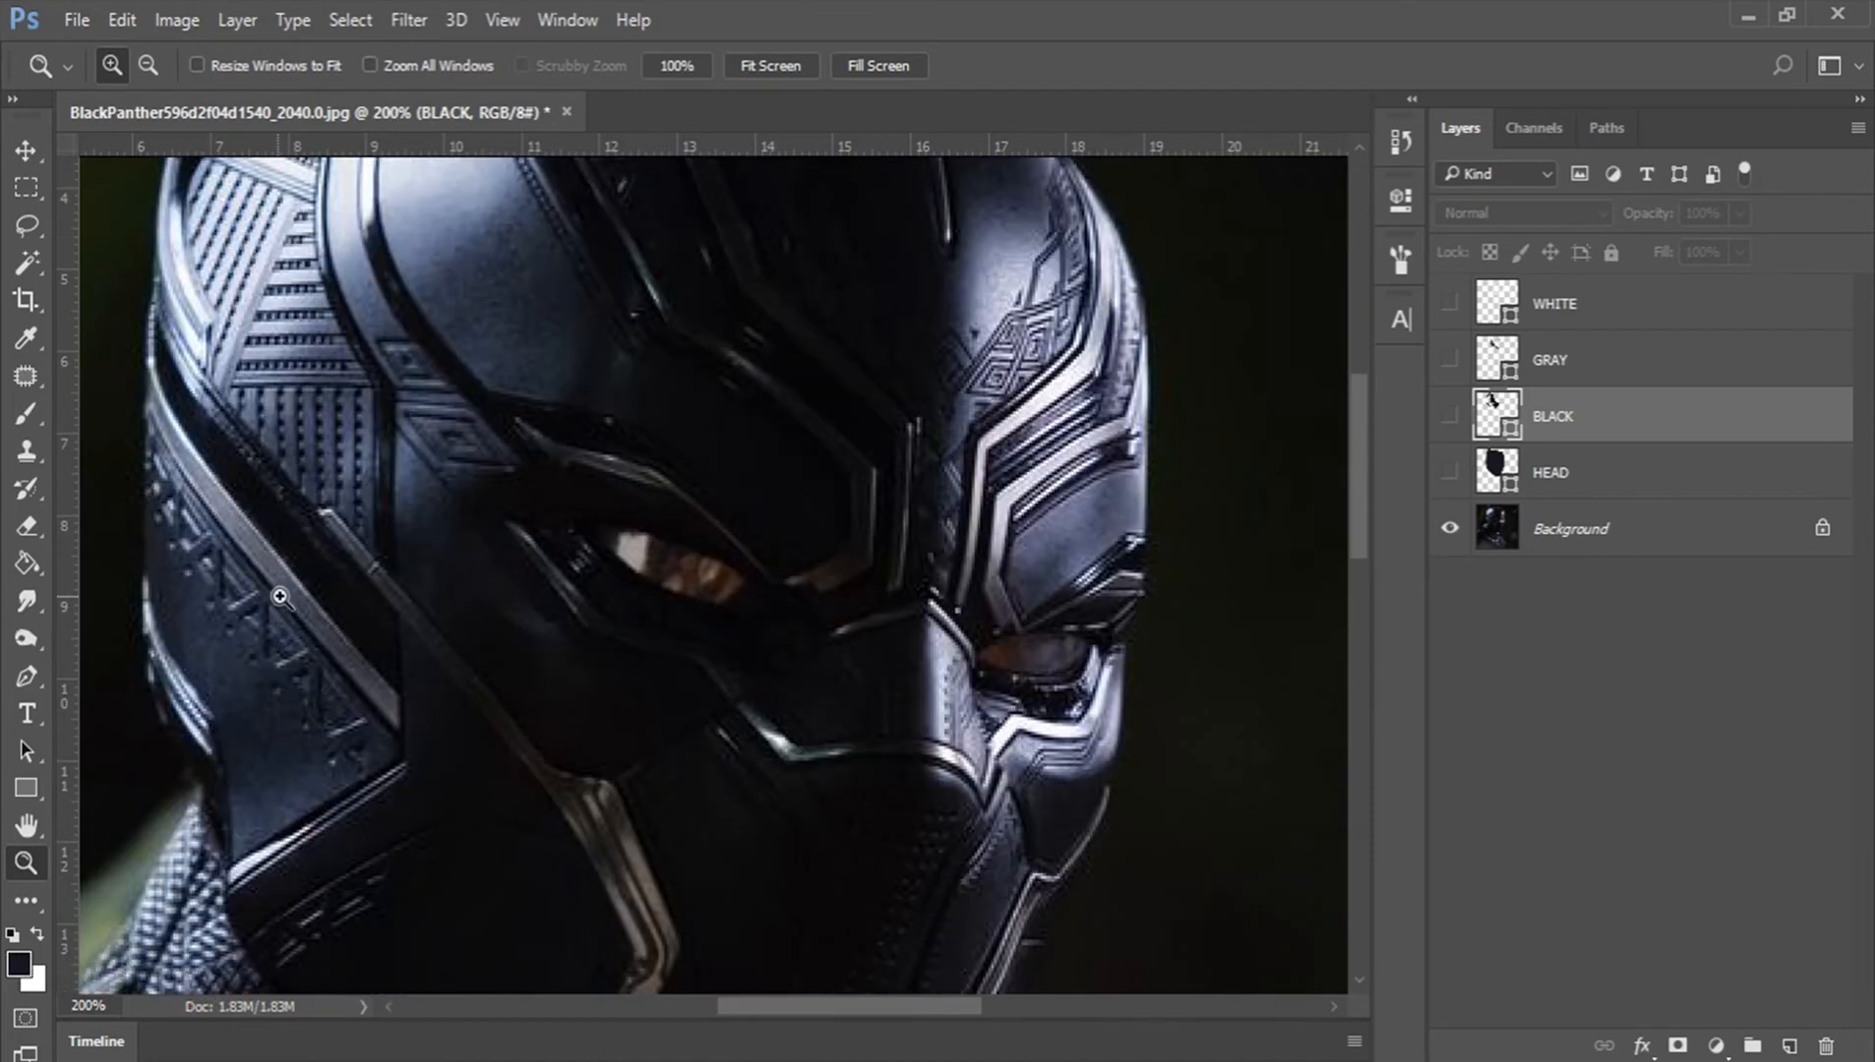
# Step: Above the WHITE layer, start a white Pen shape tracing the lower edge and end of the silver trim on the mask's side
pyautogui.click(1630, 321)
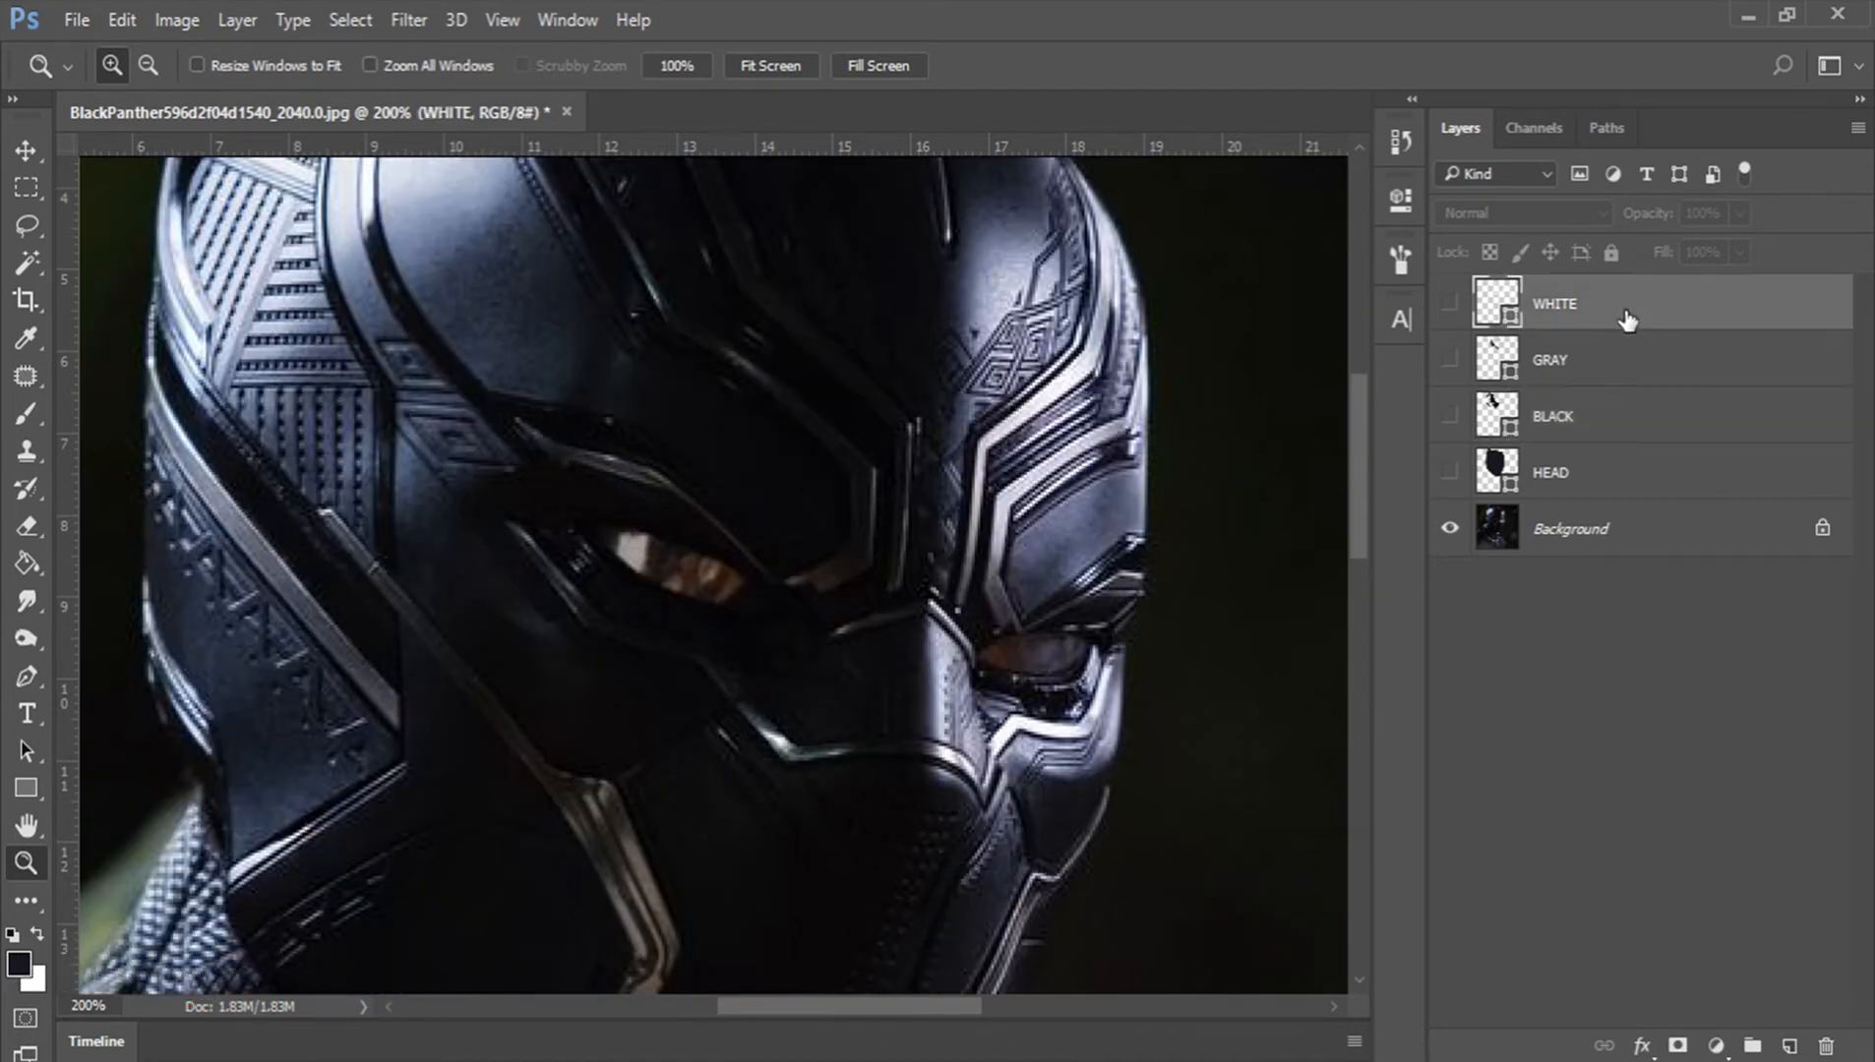
pyautogui.click(25, 677)
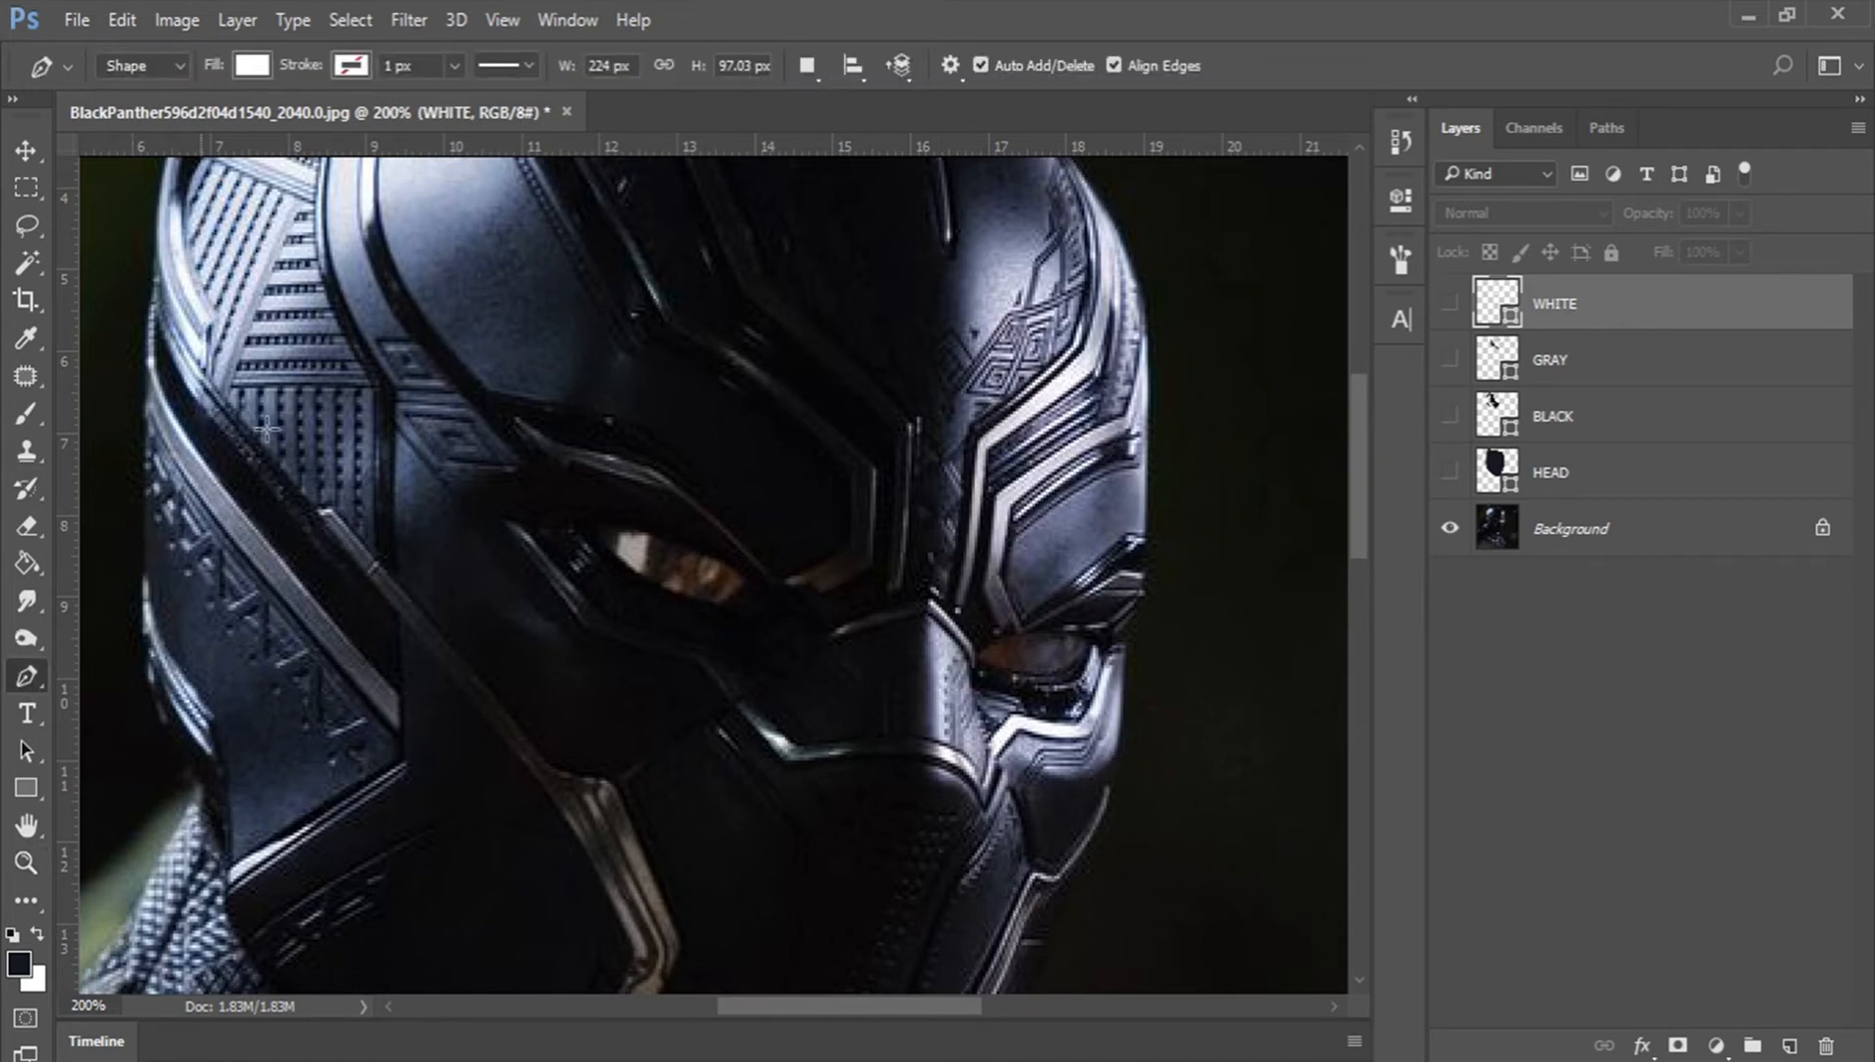
pyautogui.scroll(2, 210, 292)
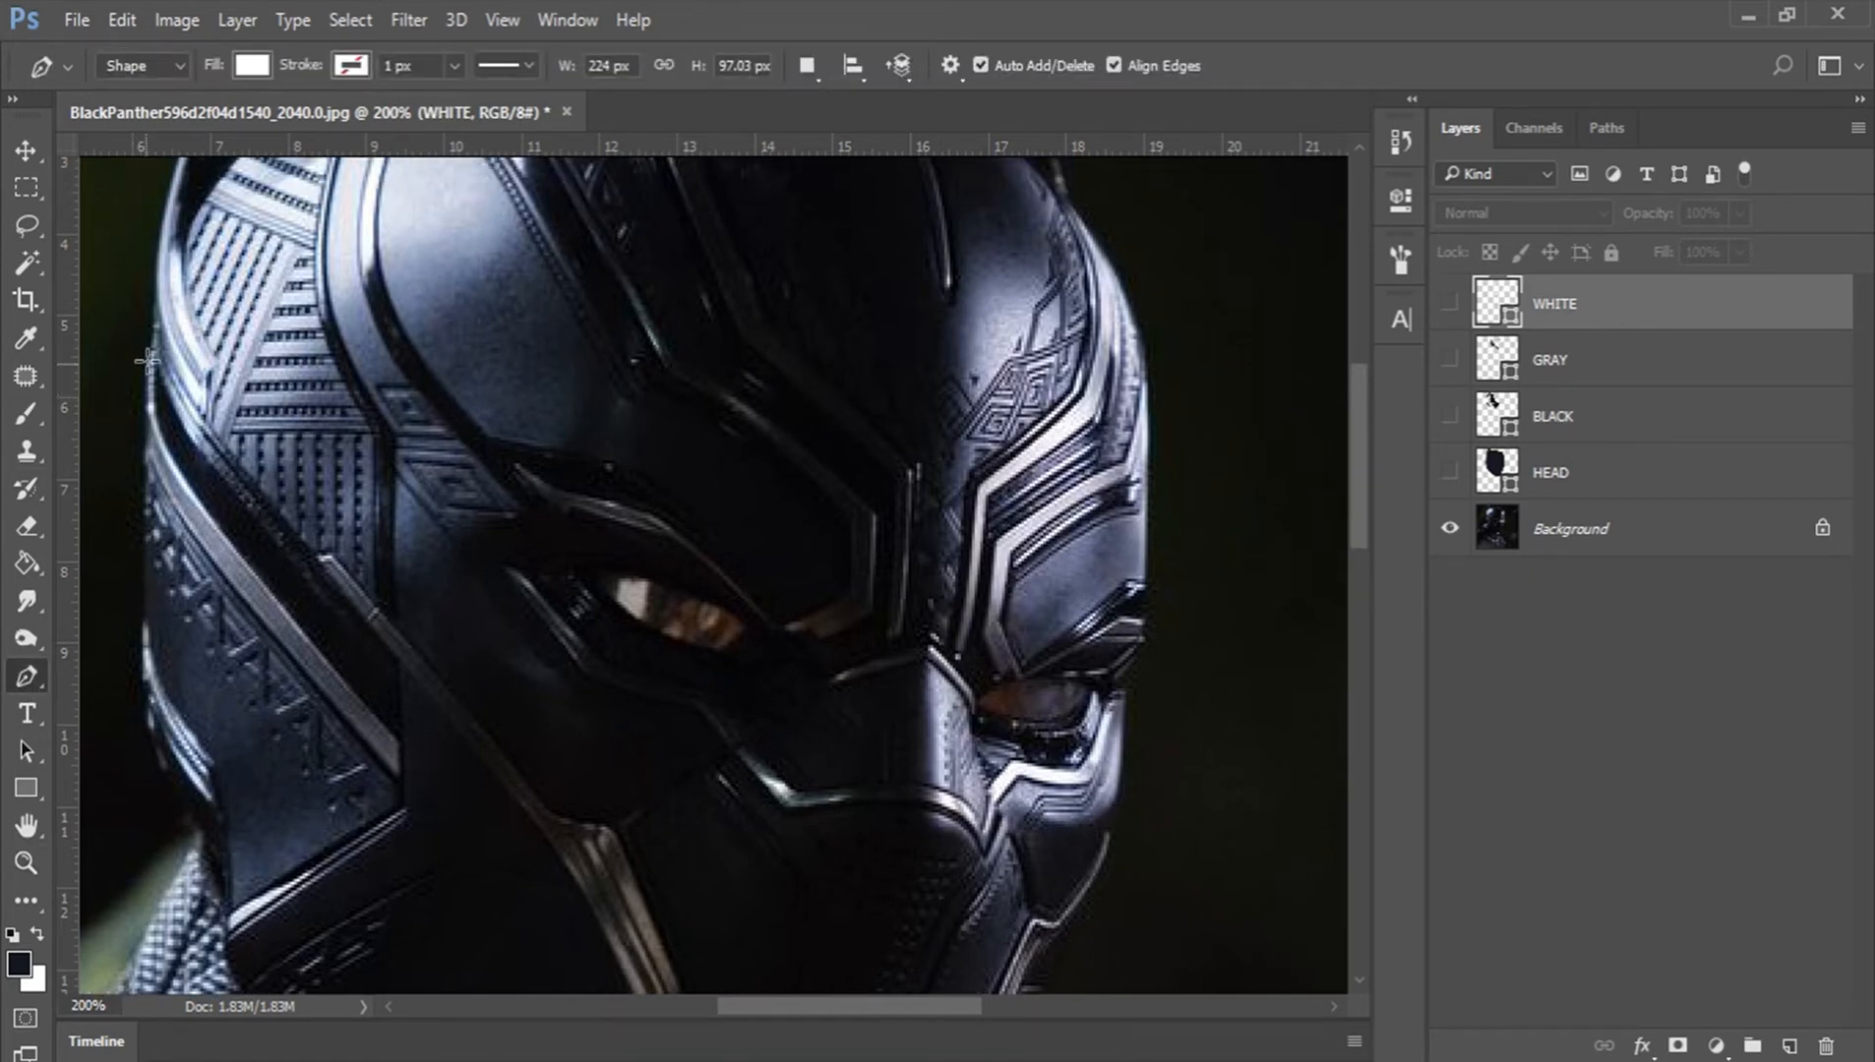
pyautogui.moveTo(152, 372); pyautogui.dragTo(152, 374)
pyautogui.moveTo(175, 515); pyautogui.dragTo(233, 594)
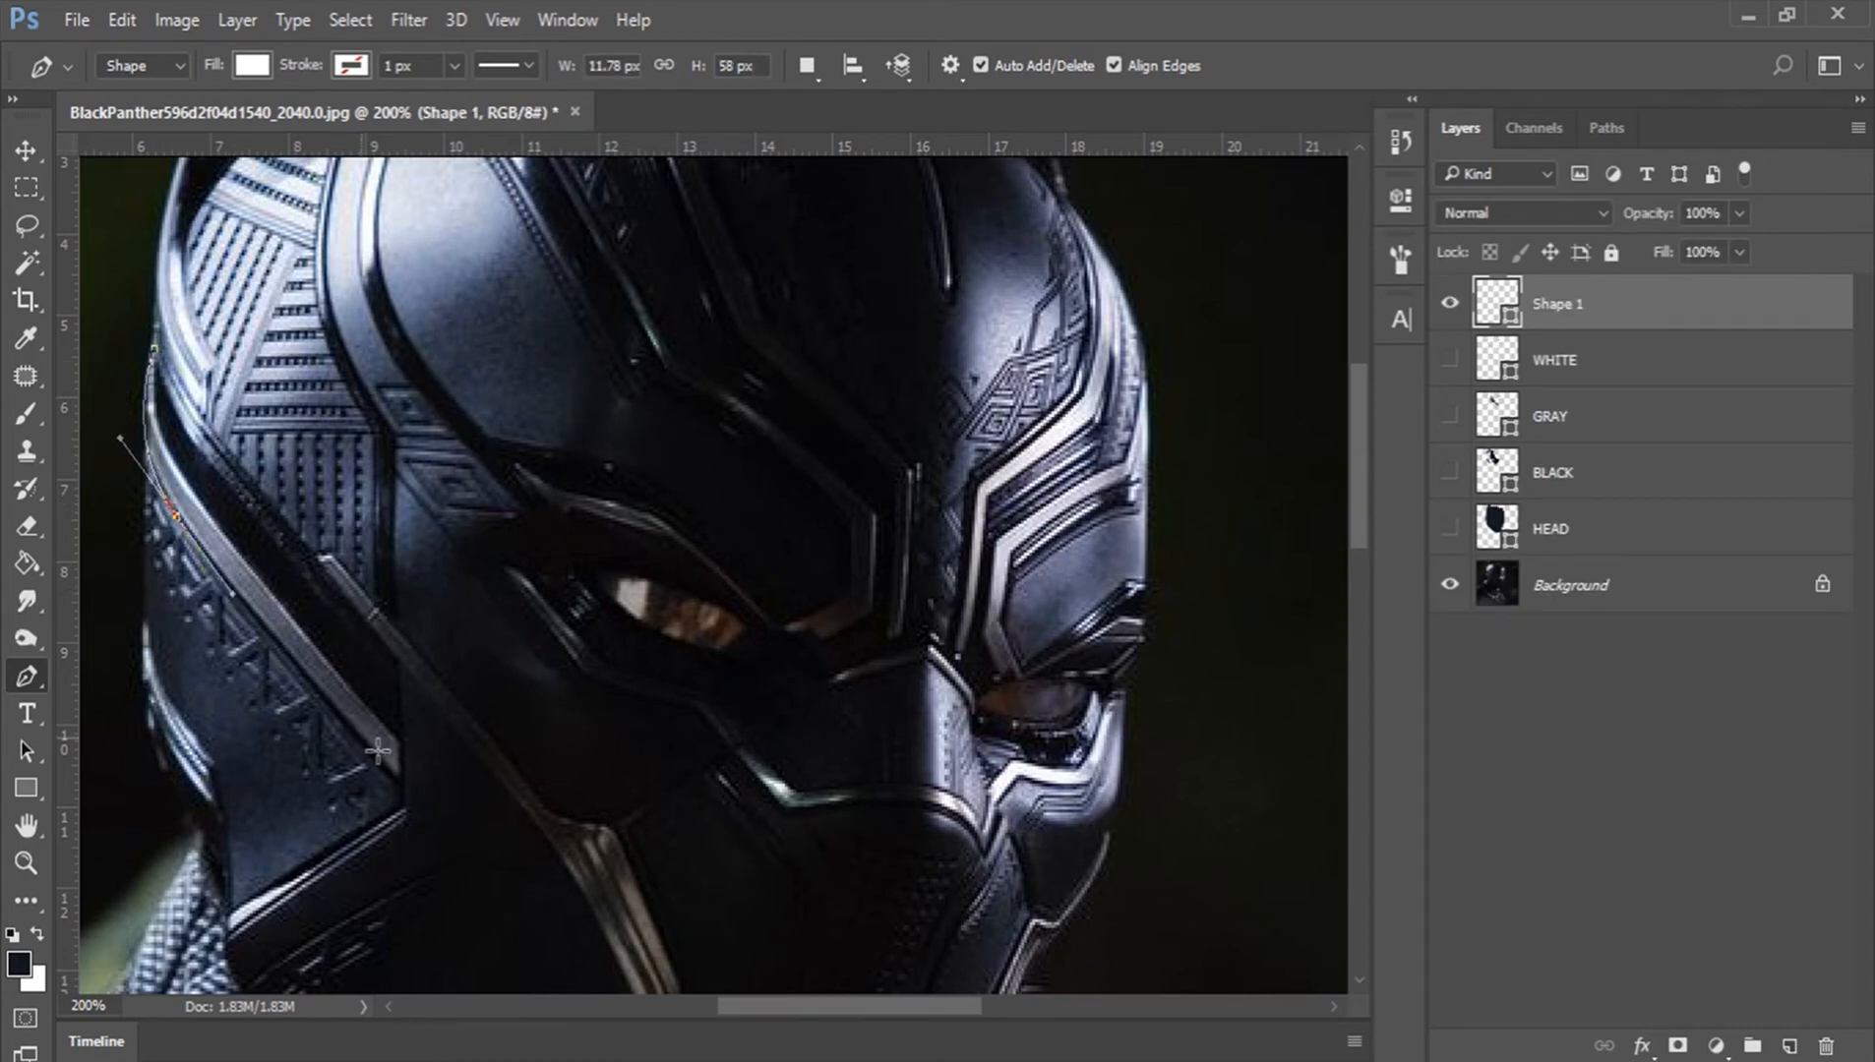
pyautogui.click(396, 780)
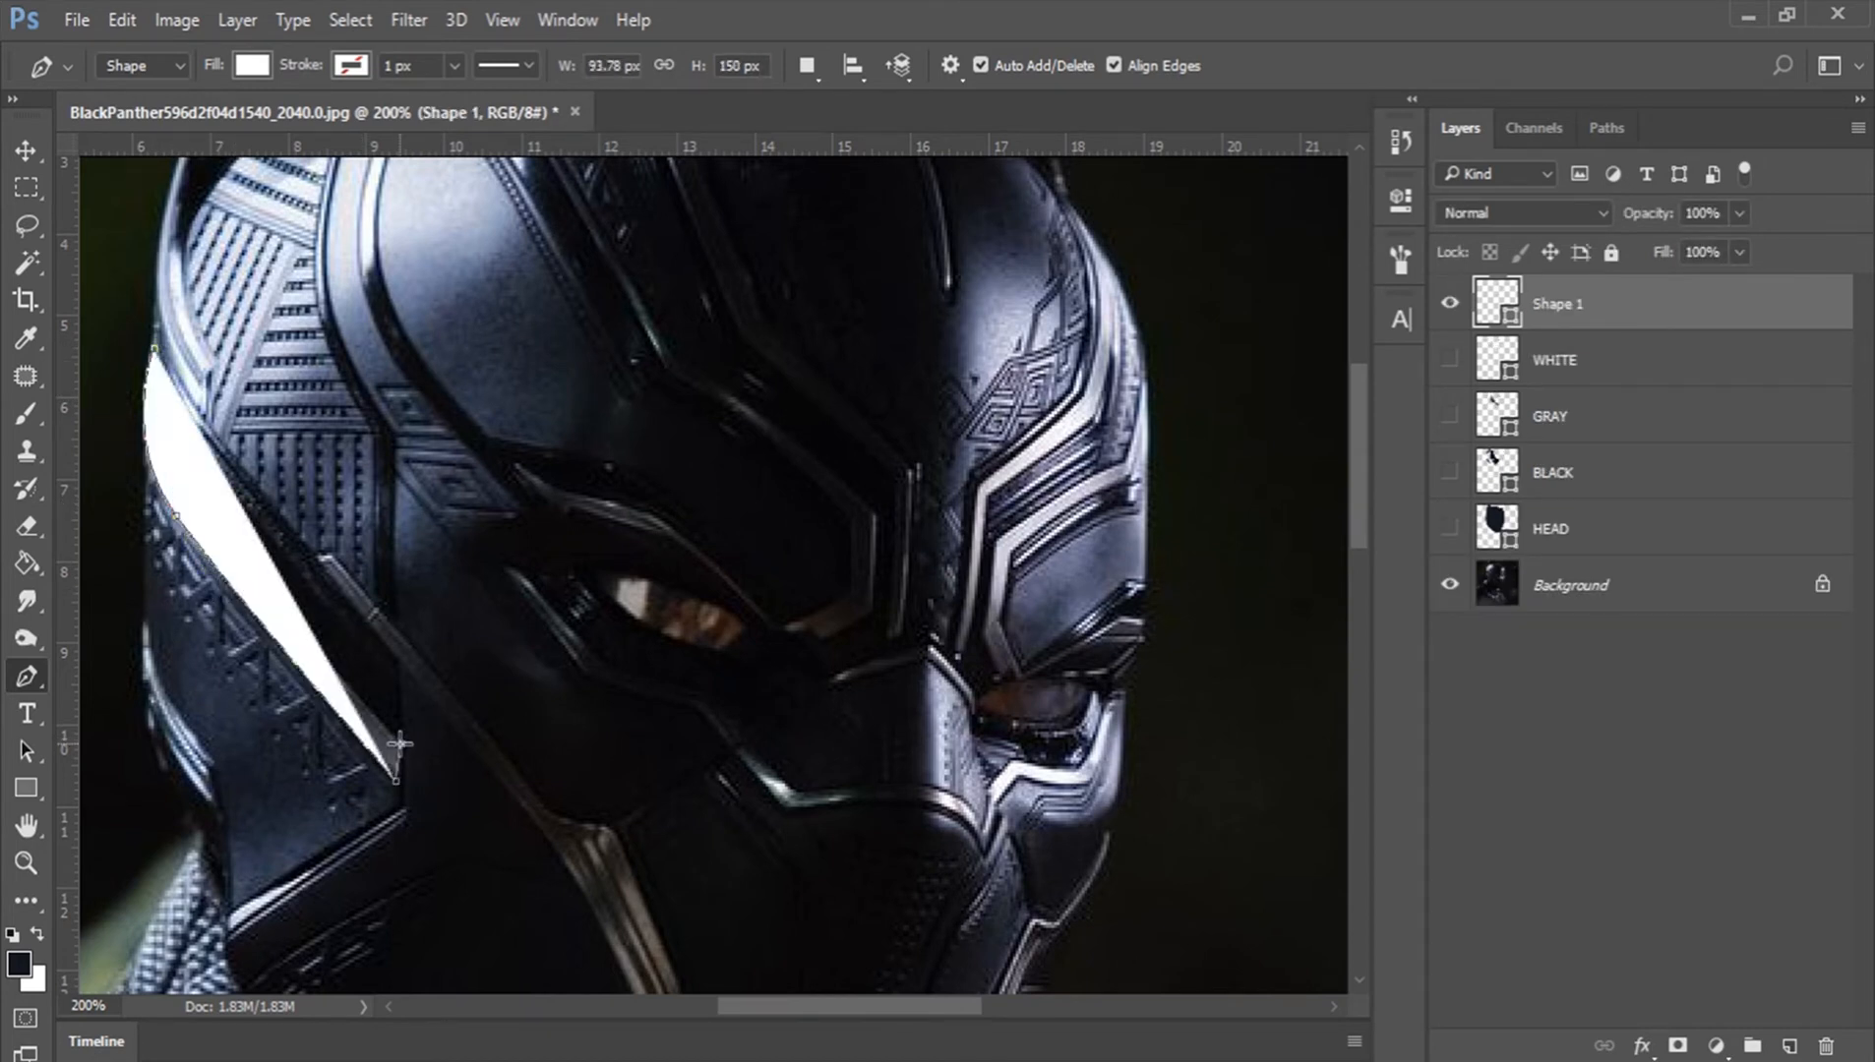
pyautogui.click(399, 745)
# Step: Lower the side trim shape's opacity to 29% and close its outline along the trim's upper edge
pyautogui.moveTo(1673, 215); pyautogui.dragTo(1562, 211)
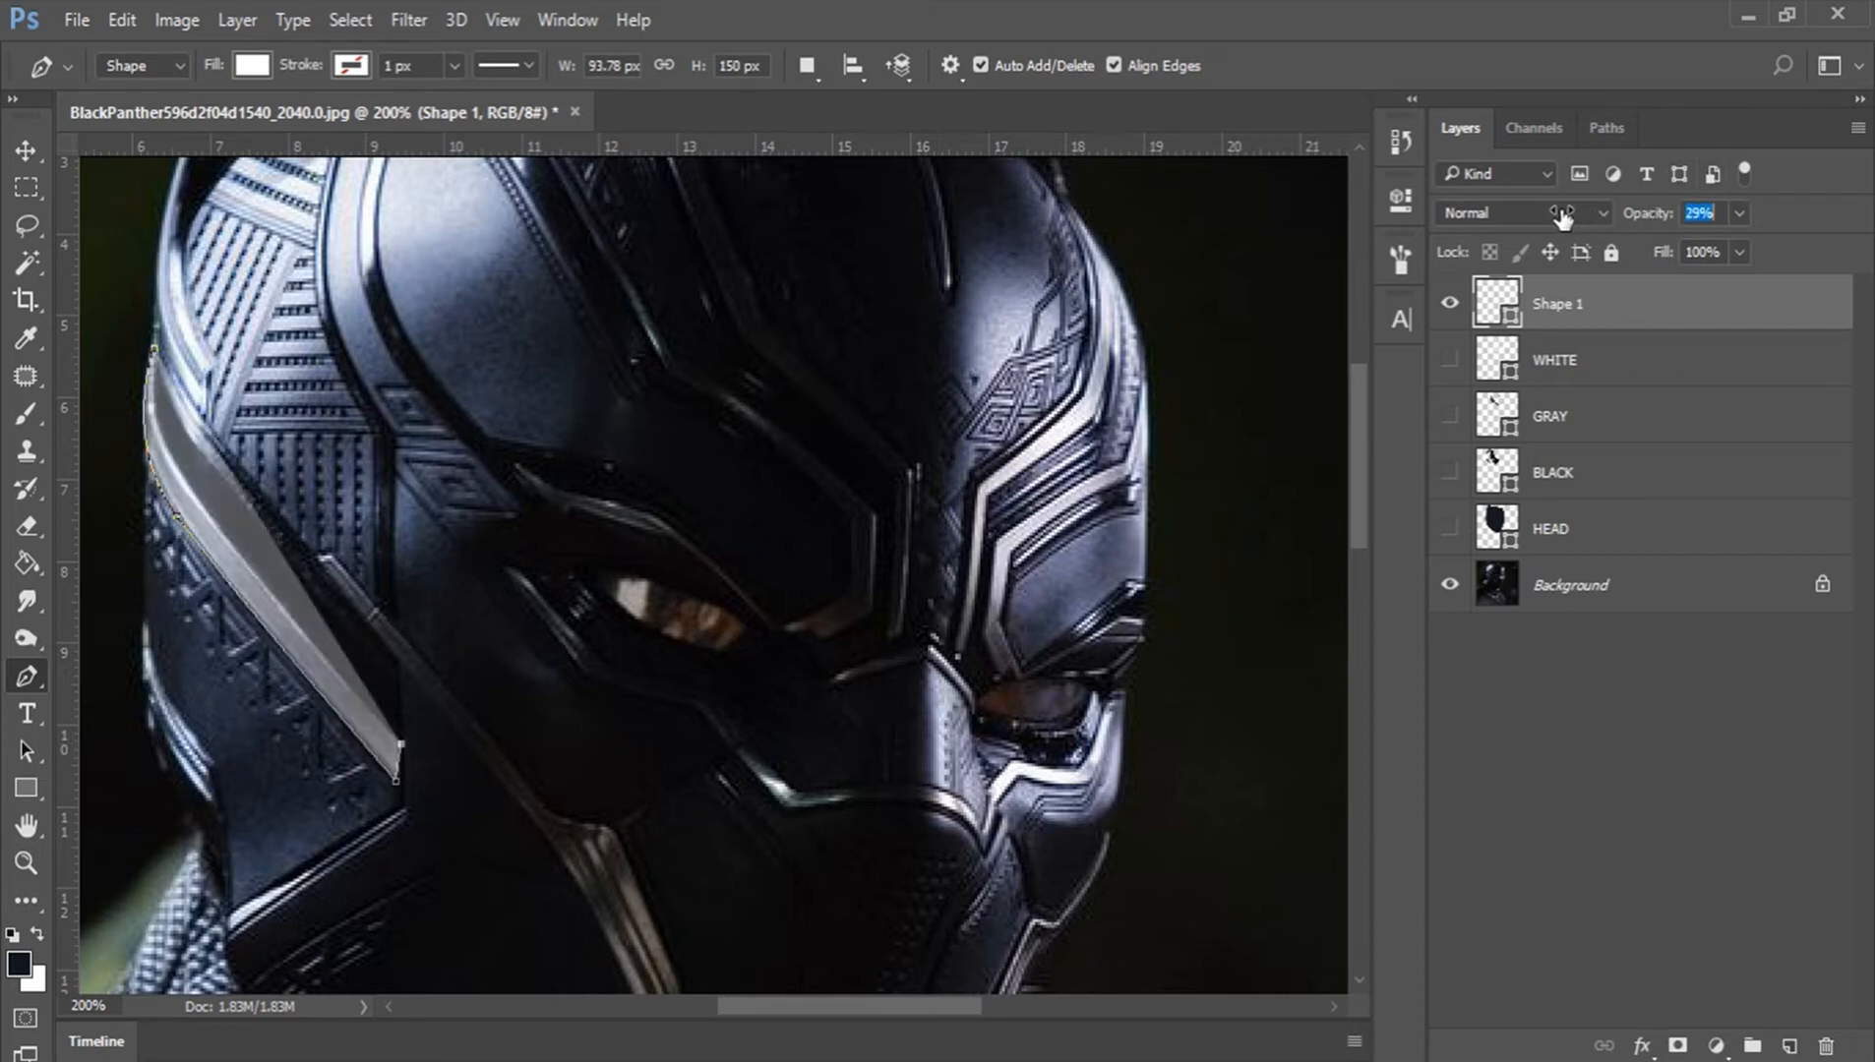
pyautogui.moveTo(154, 348); pyautogui.dragTo(170, 212)
pyautogui.hotkey('ctrl', 'z')
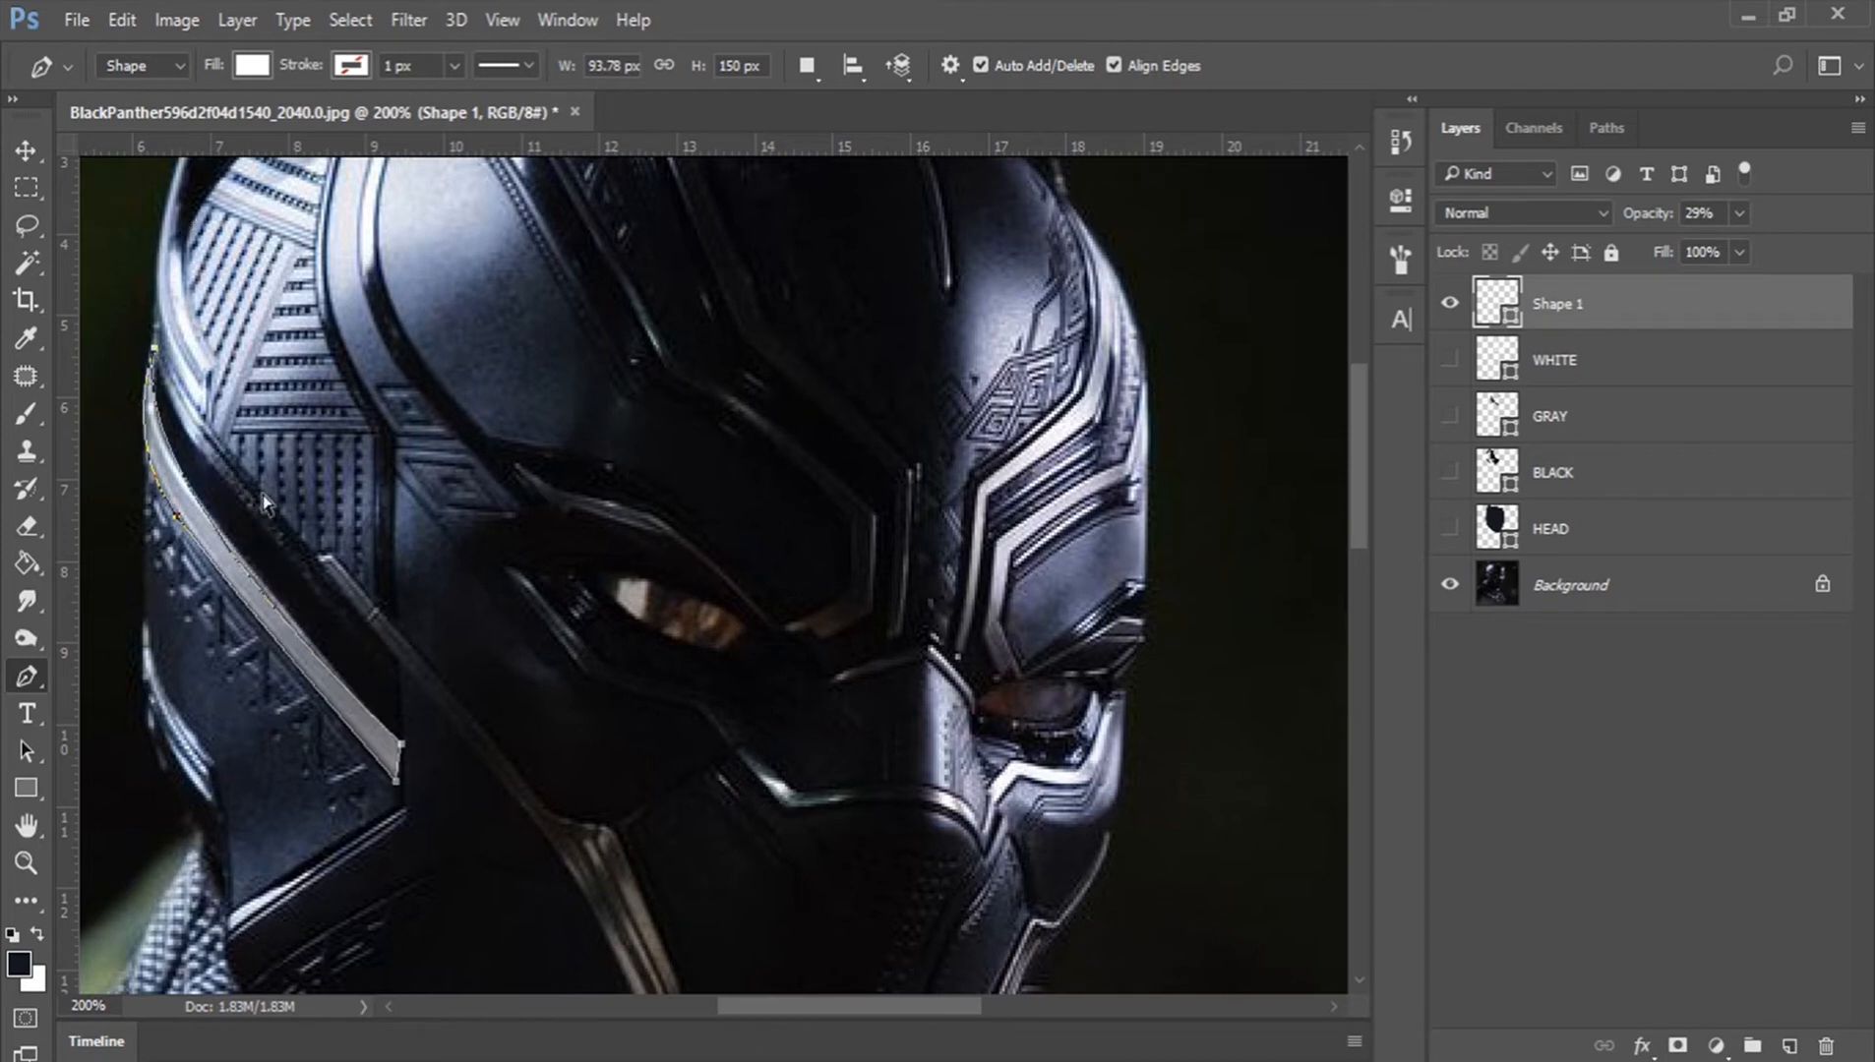
pyautogui.click(187, 485)
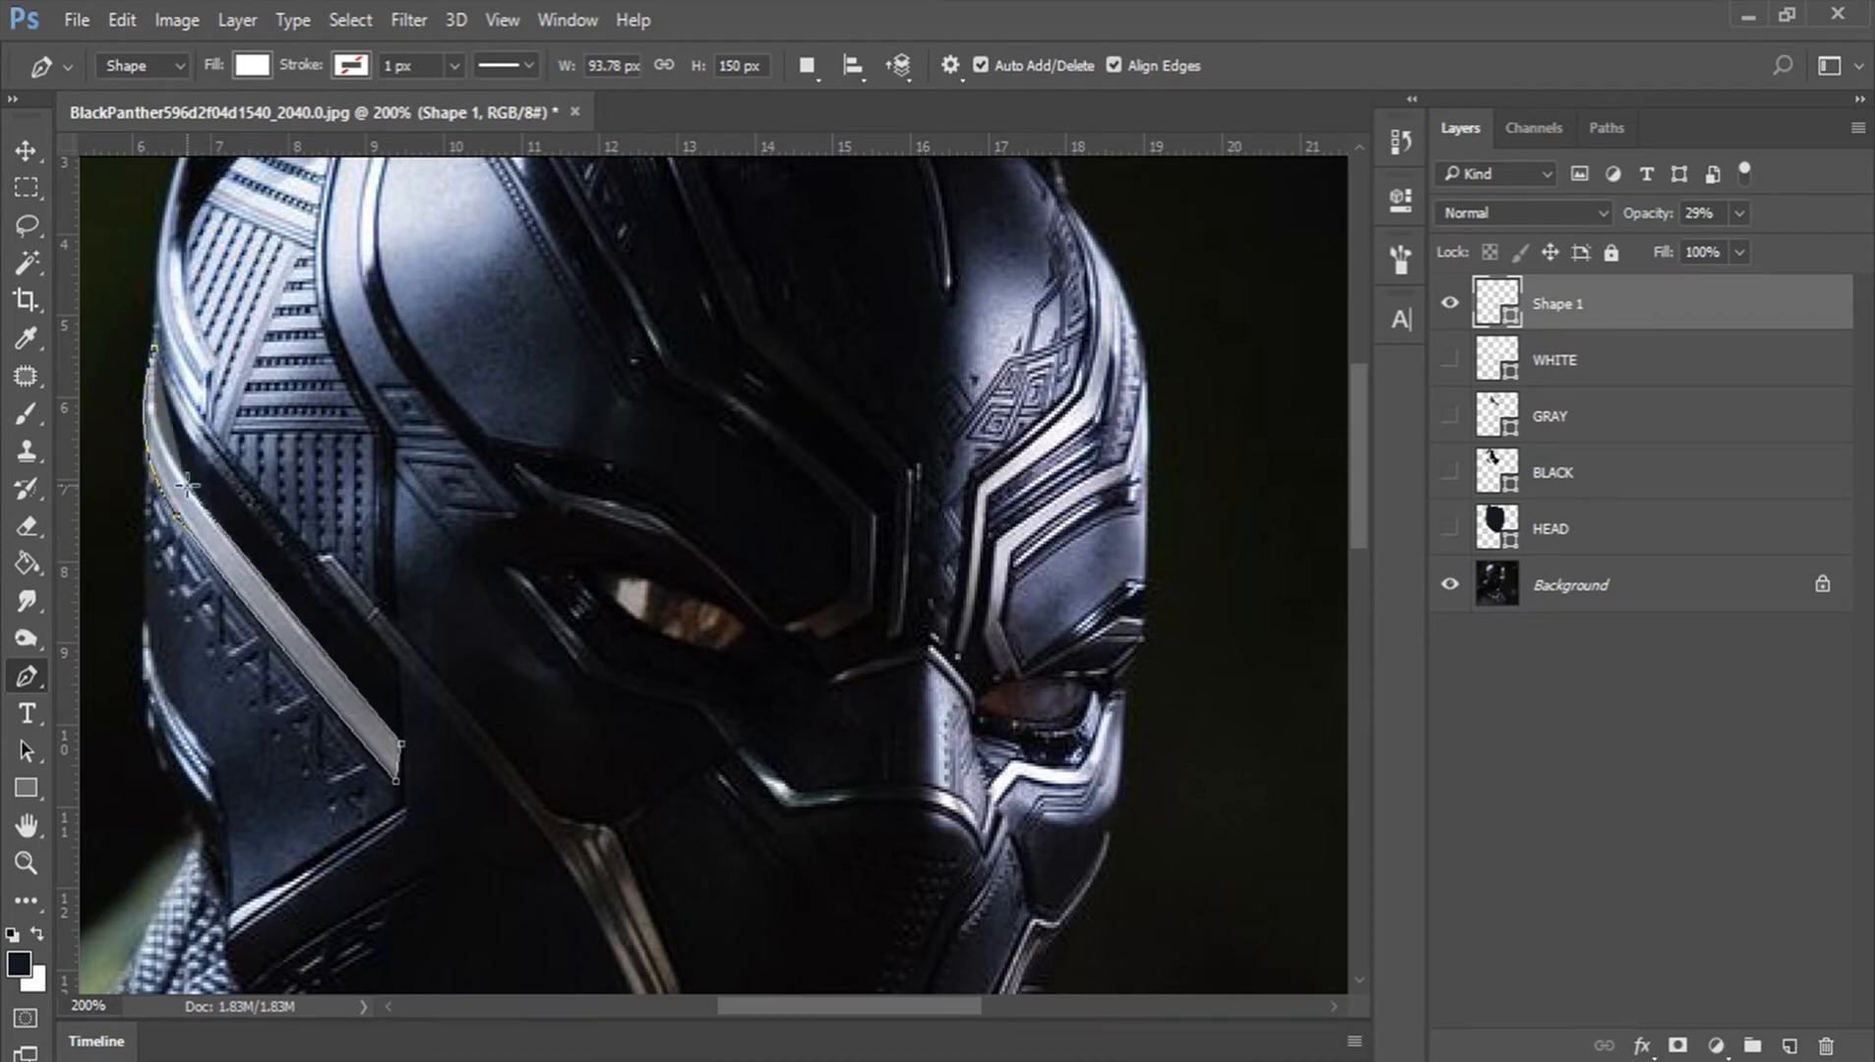
pyautogui.moveTo(155, 353); pyautogui.dragTo(167, 281)
pyautogui.press('Return')
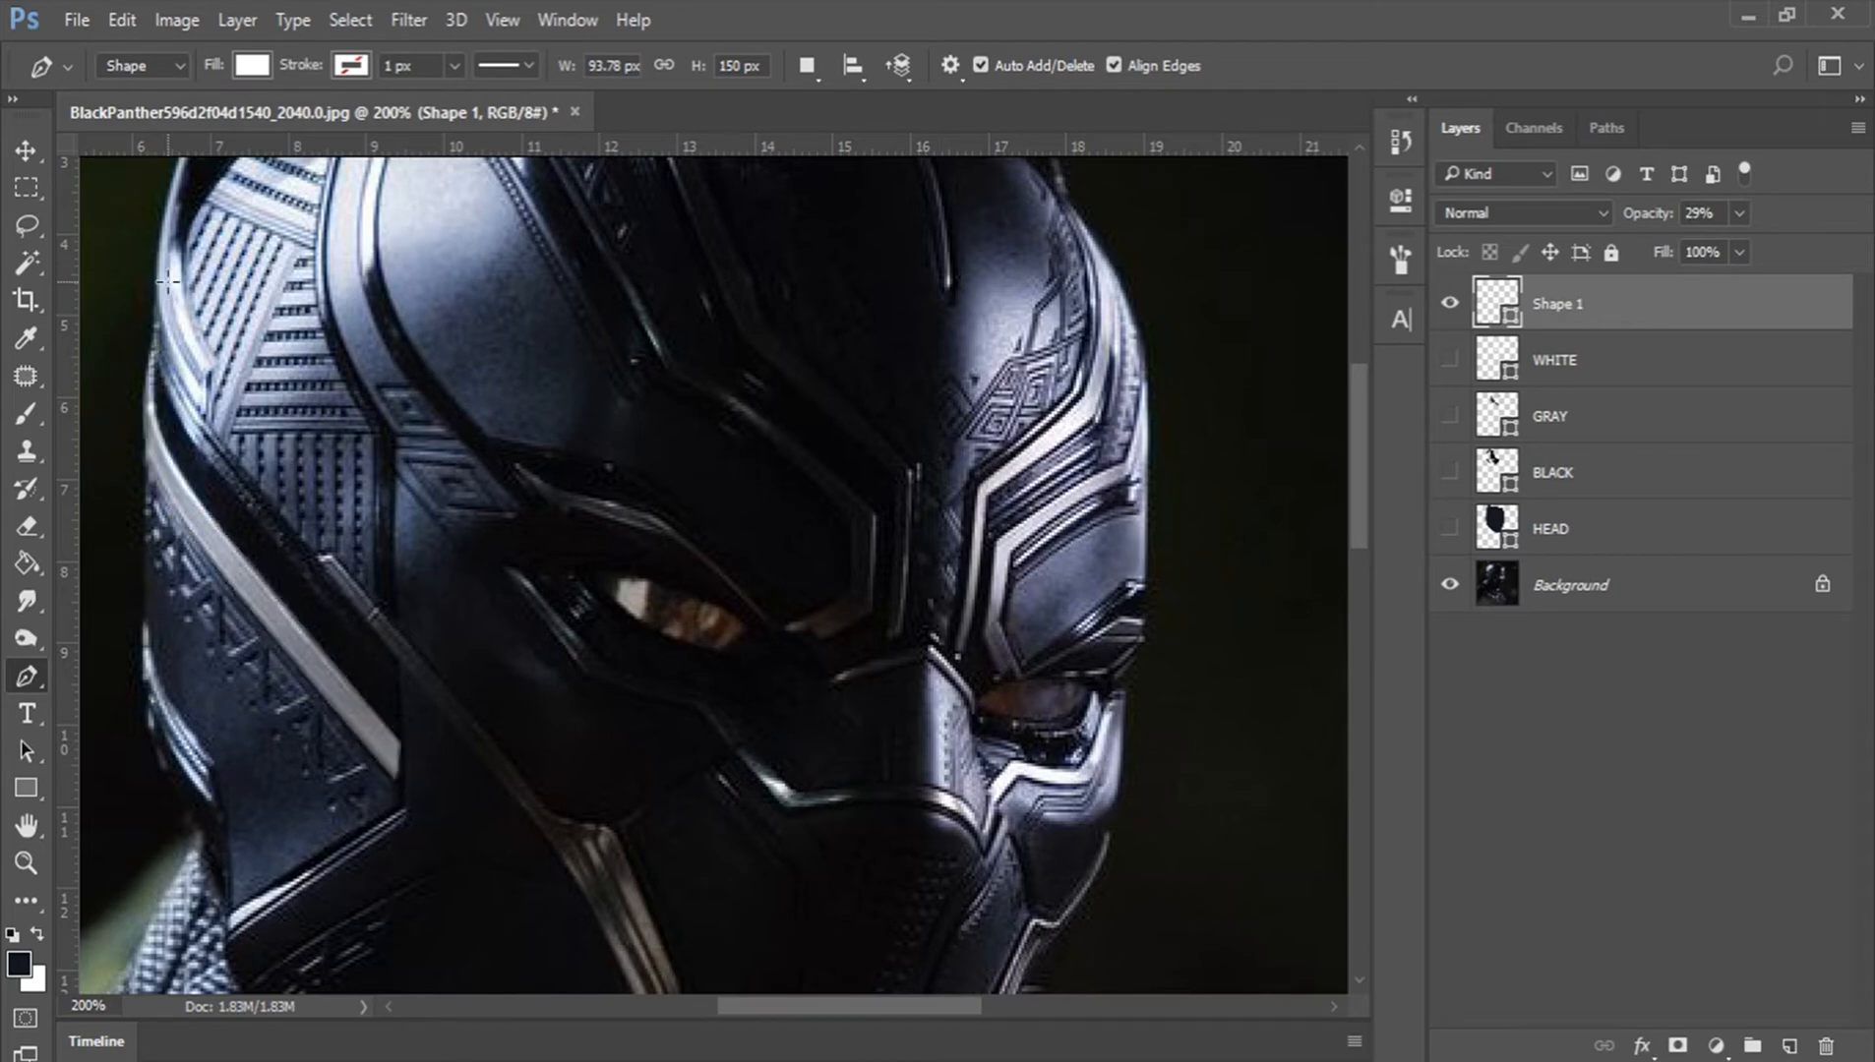
# Step: Start a second white Pen shape tracing the front edge of the cheek stripe from the temple down to the jaw
pyautogui.moveTo(648, 706); pyautogui.dragTo(665, 458)
pyautogui.hotkey('ctrl', 'z')
pyautogui.moveTo(644, 656); pyautogui.dragTo(723, 313)
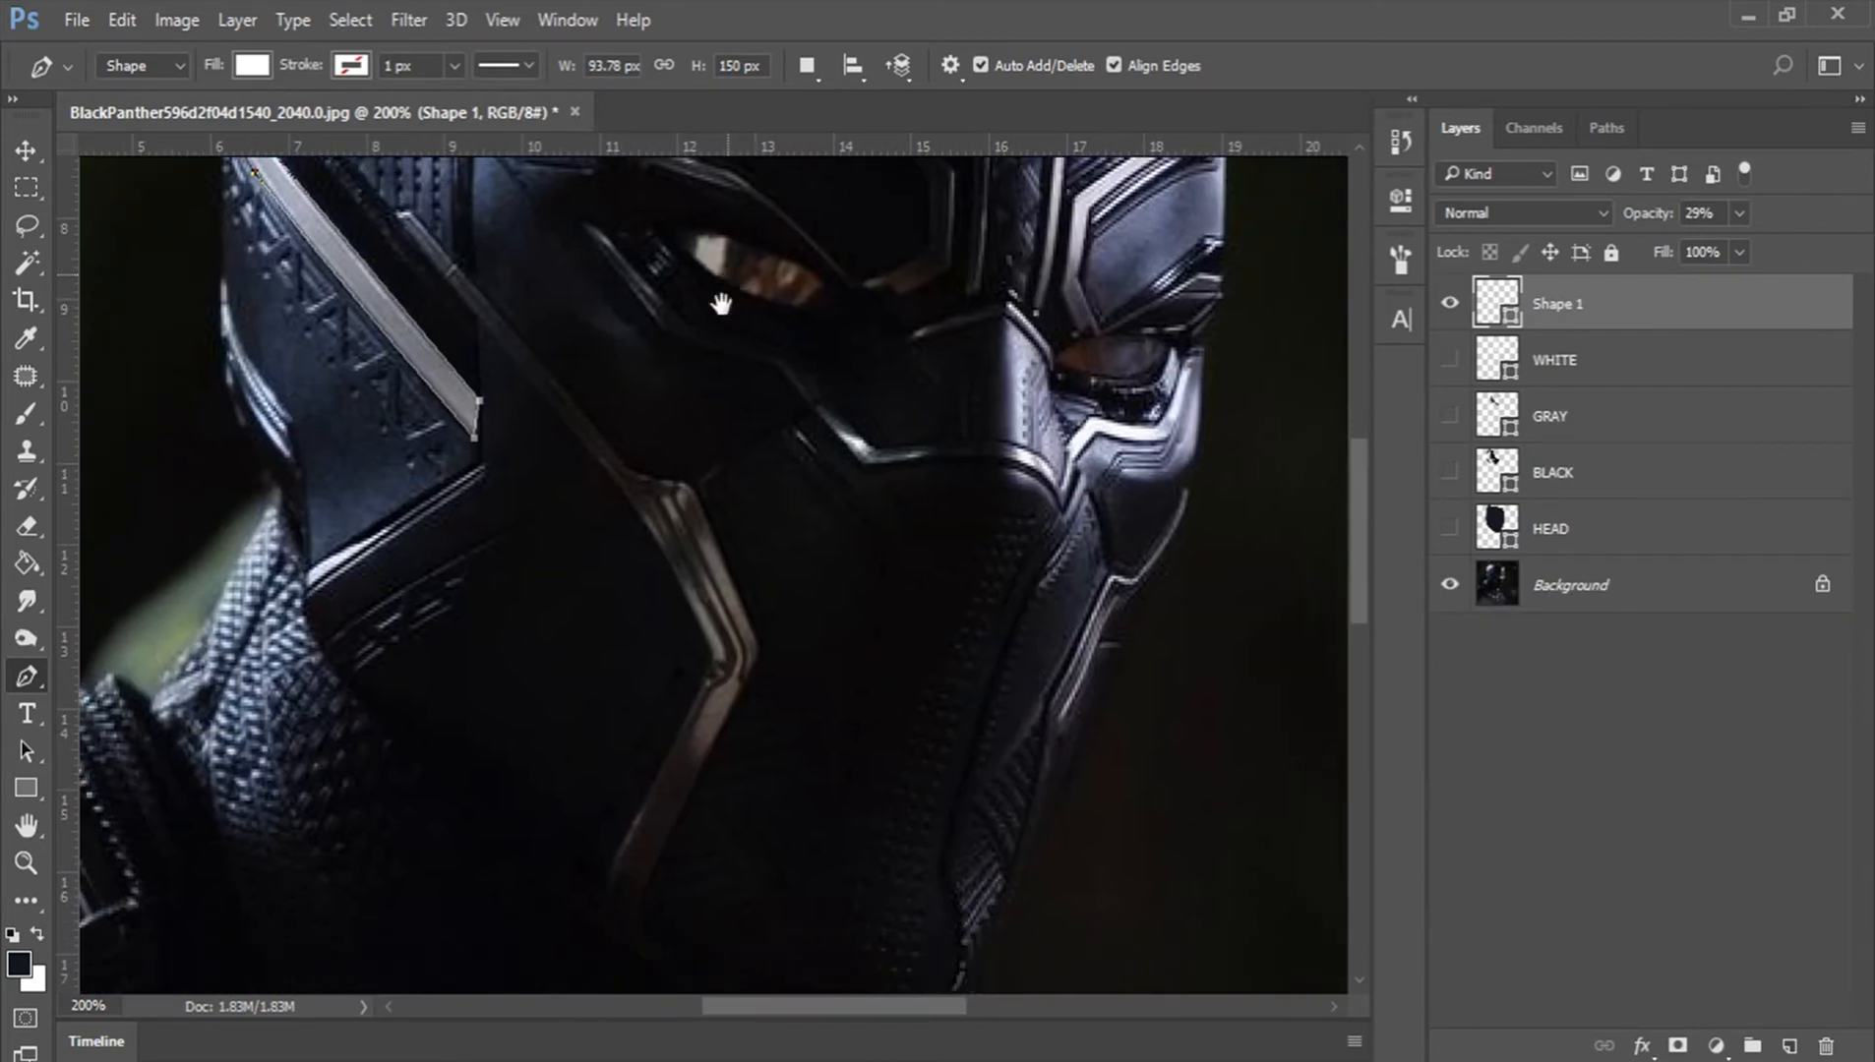
pyautogui.click(403, 211)
pyautogui.click(624, 461)
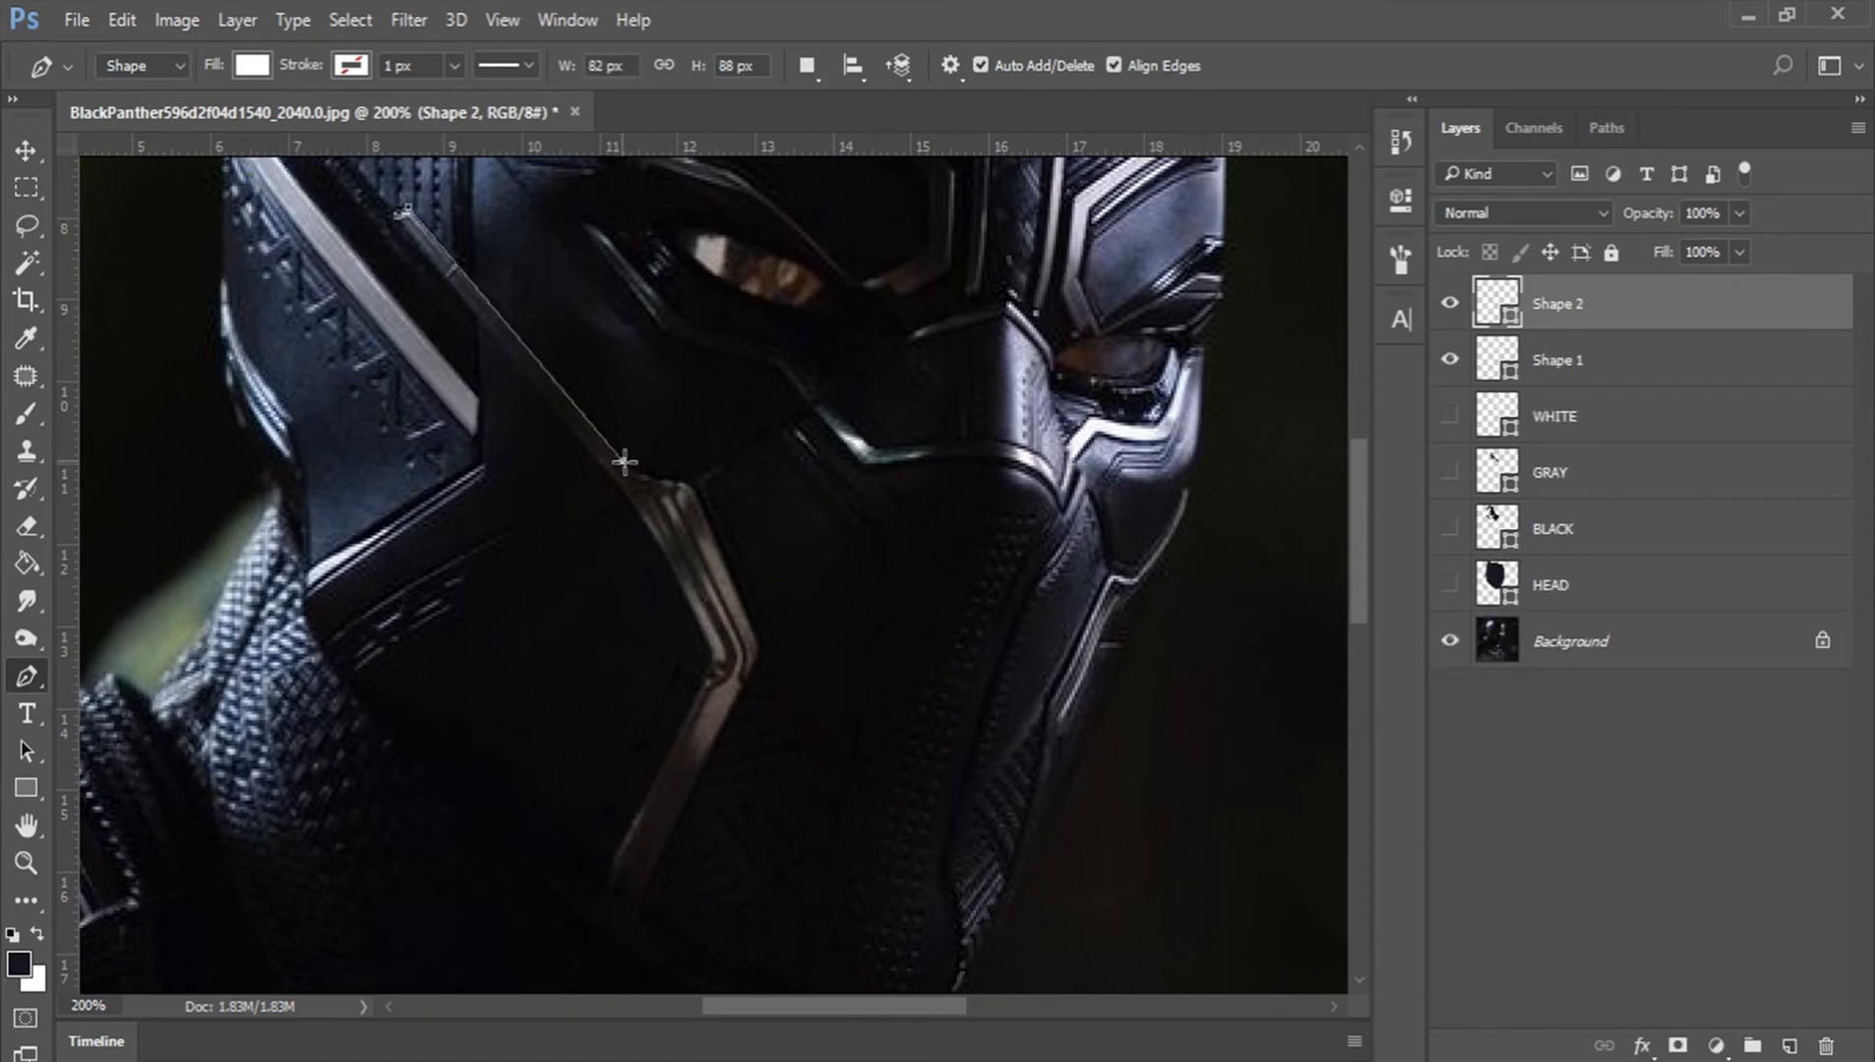
pyautogui.moveTo(686, 484)
pyautogui.mouseDown()
pyautogui.moveTo(703, 473)
pyautogui.moveTo(697, 495)
pyautogui.mouseUp()
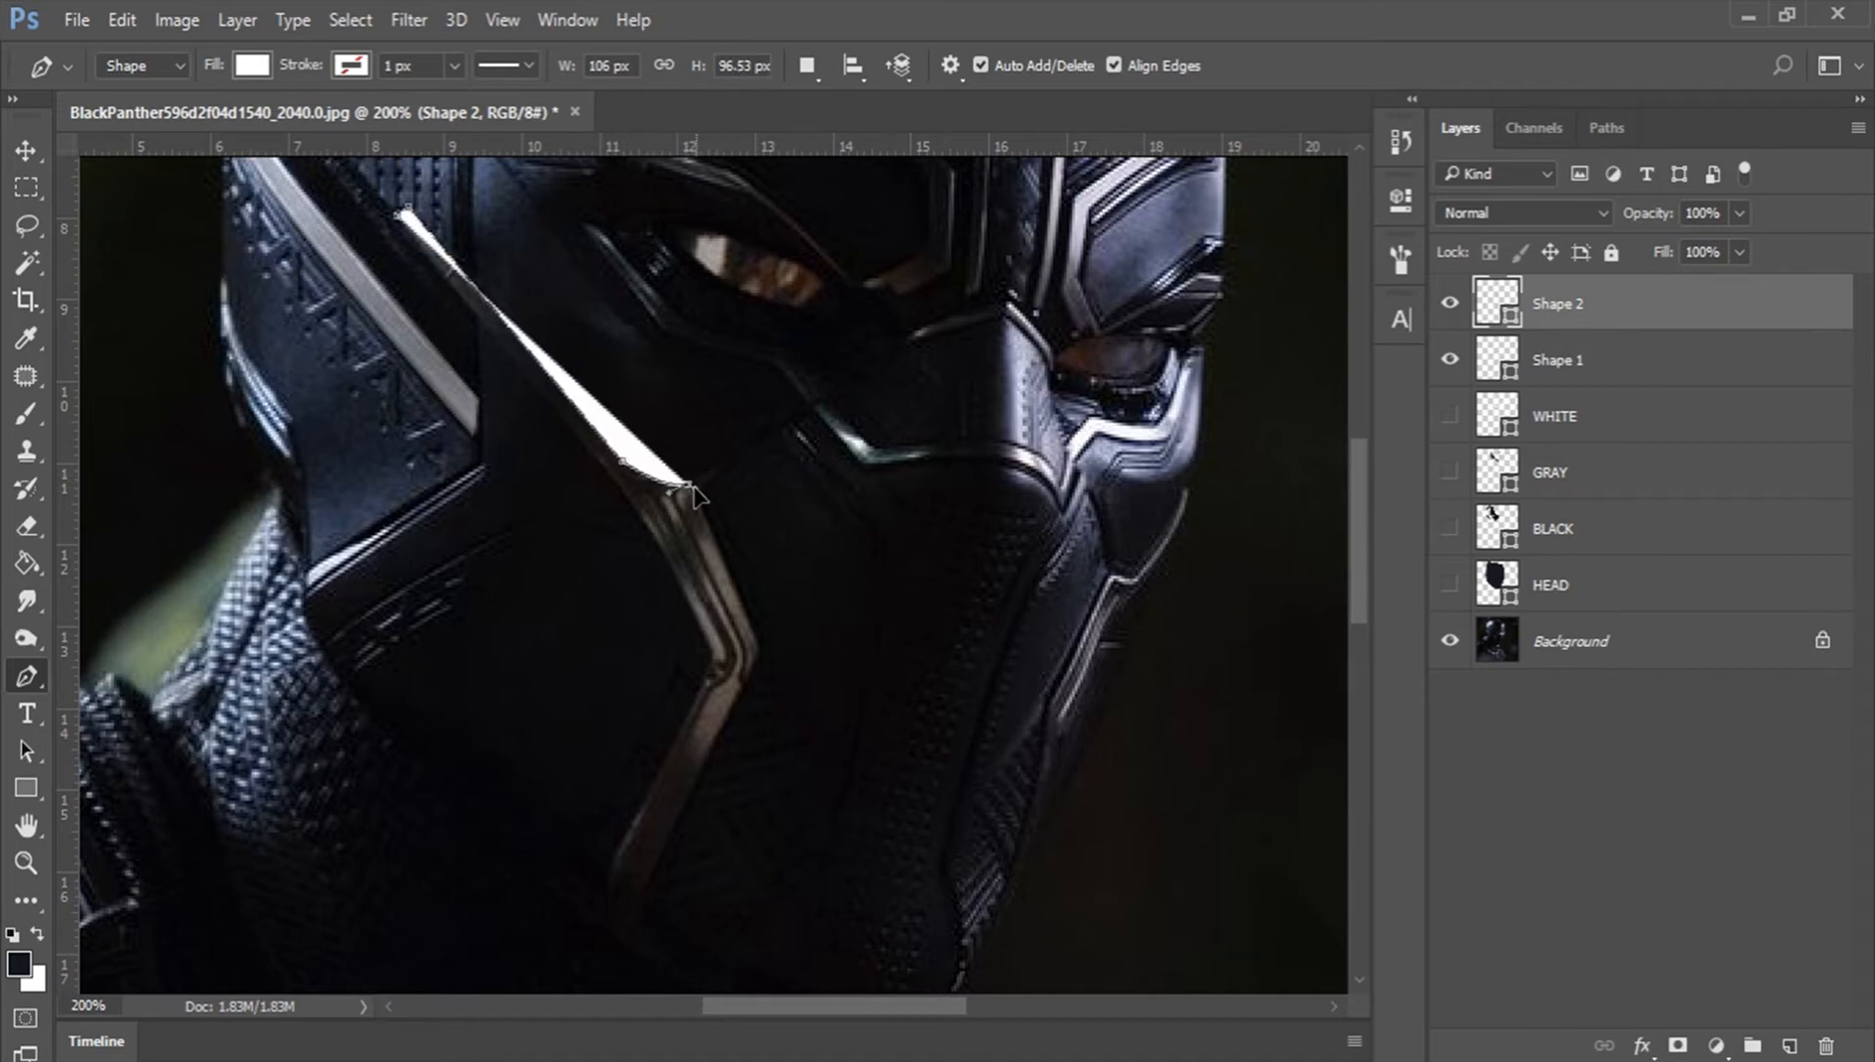
pyautogui.click(757, 646)
pyautogui.moveTo(789, 736); pyautogui.dragTo(864, 559)
pyautogui.moveTo(707, 747); pyautogui.dragTo(714, 787)
pyautogui.click(713, 787)
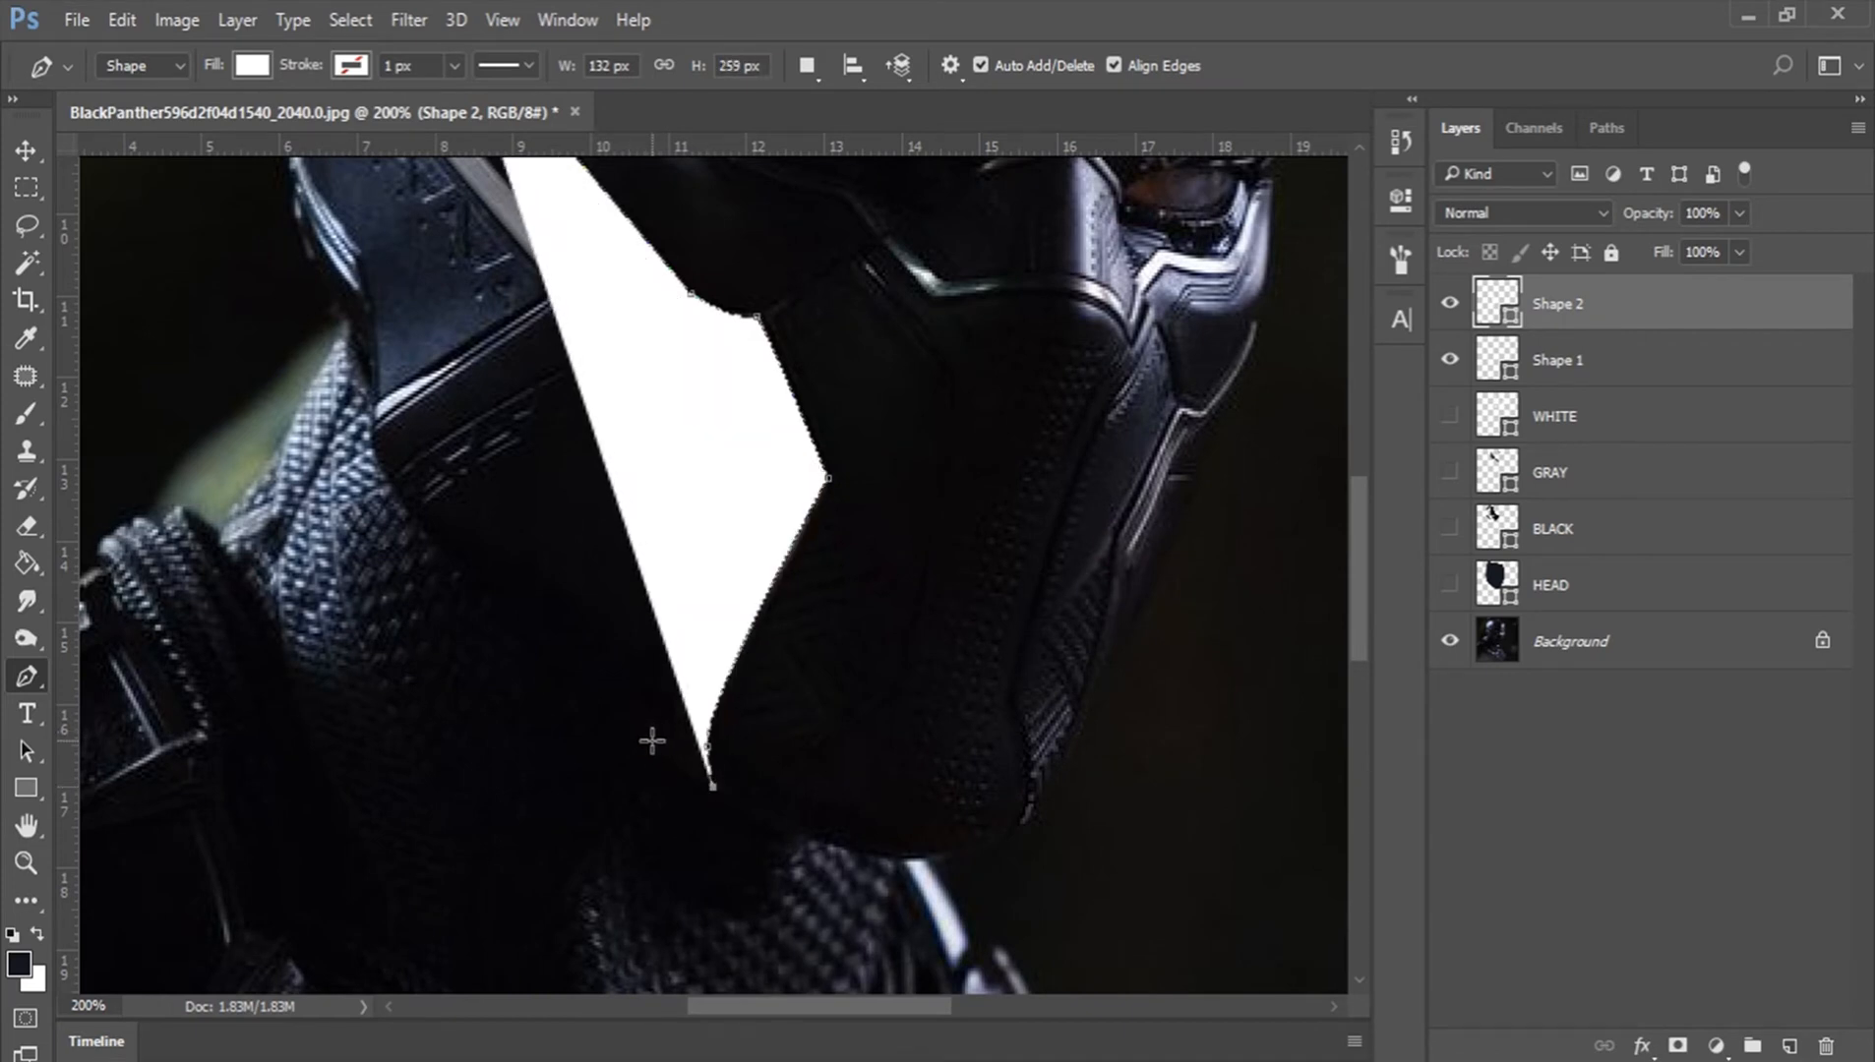
pyautogui.click(651, 741)
# Step: Lower the cheek stripe shape's opacity to 34% and close its outline along the stripe's rear edge
pyautogui.moveTo(1646, 229); pyautogui.dragTo(1561, 224)
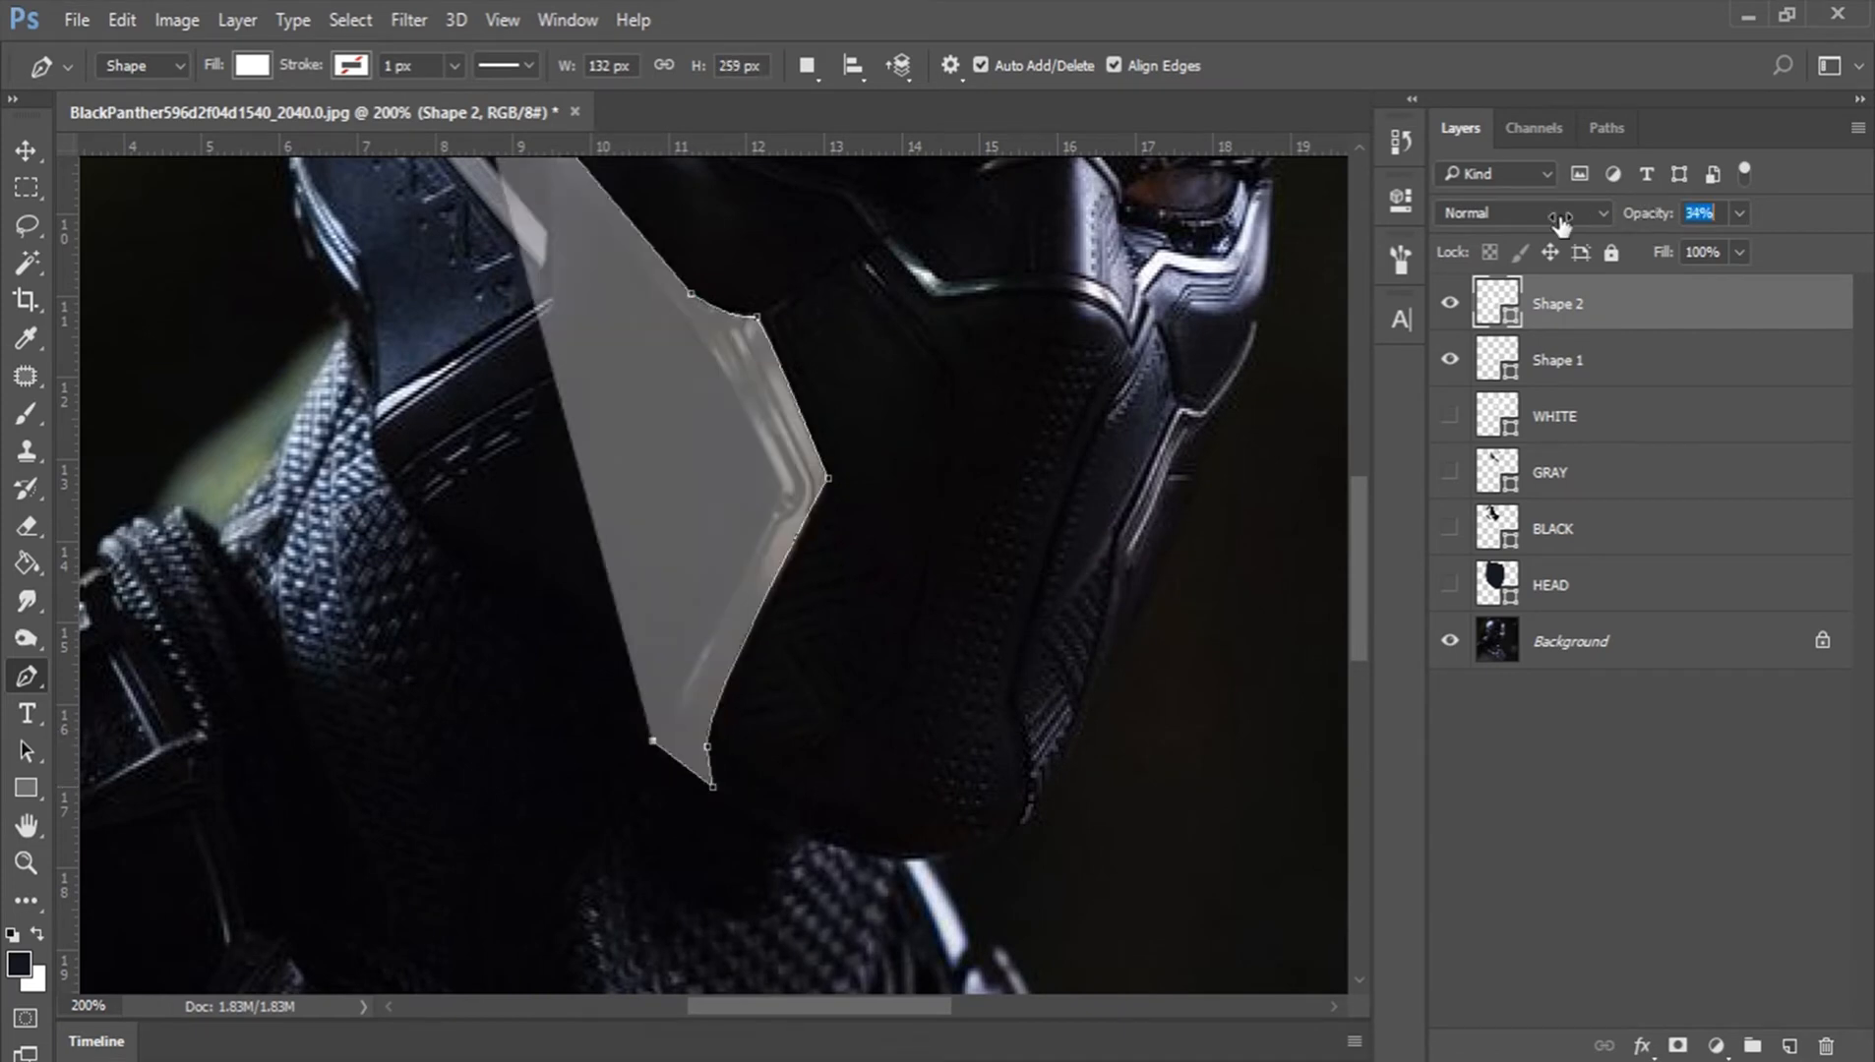
pyautogui.moveTo(709, 717); pyautogui.dragTo(685, 689)
pyautogui.click(777, 502)
pyautogui.click(777, 502)
pyautogui.moveTo(771, 414); pyautogui.dragTo(1026, 722)
pyautogui.moveTo(954, 639); pyautogui.dragTo(910, 592)
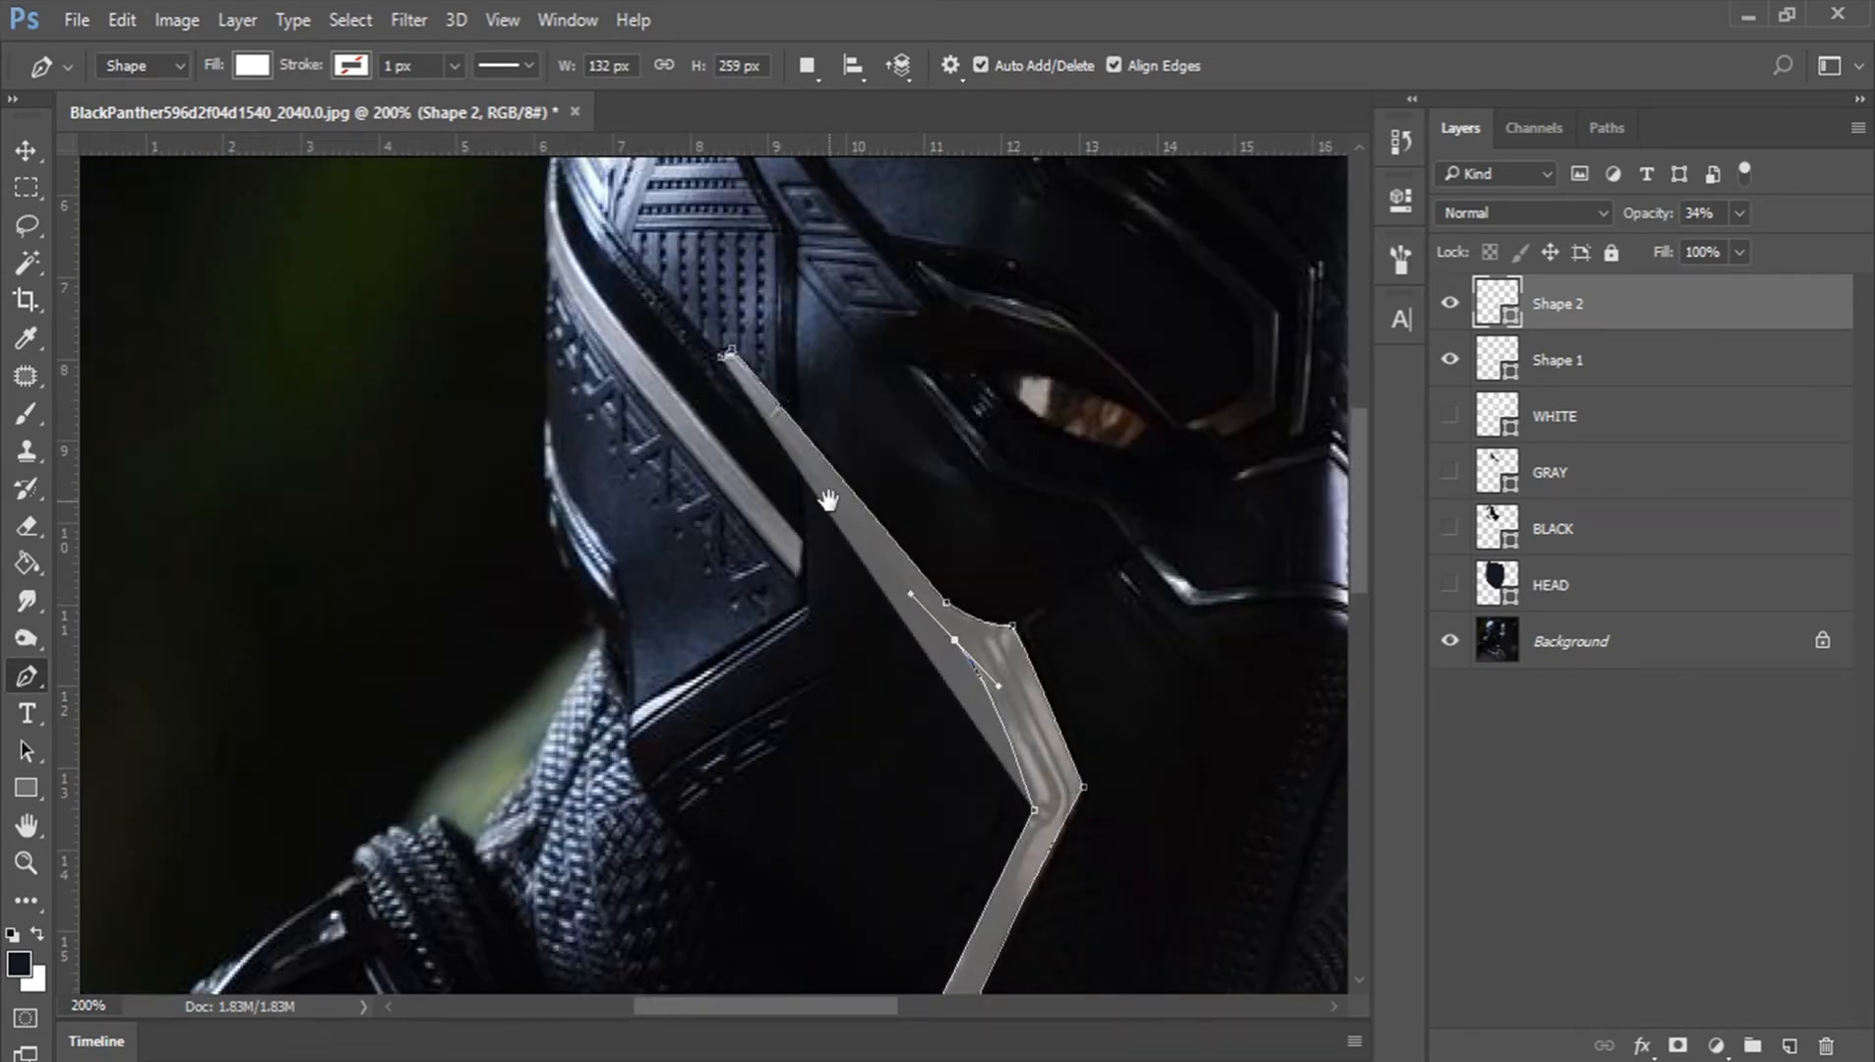
pyautogui.moveTo(828, 502); pyautogui.dragTo(940, 625)
pyautogui.click(879, 532)
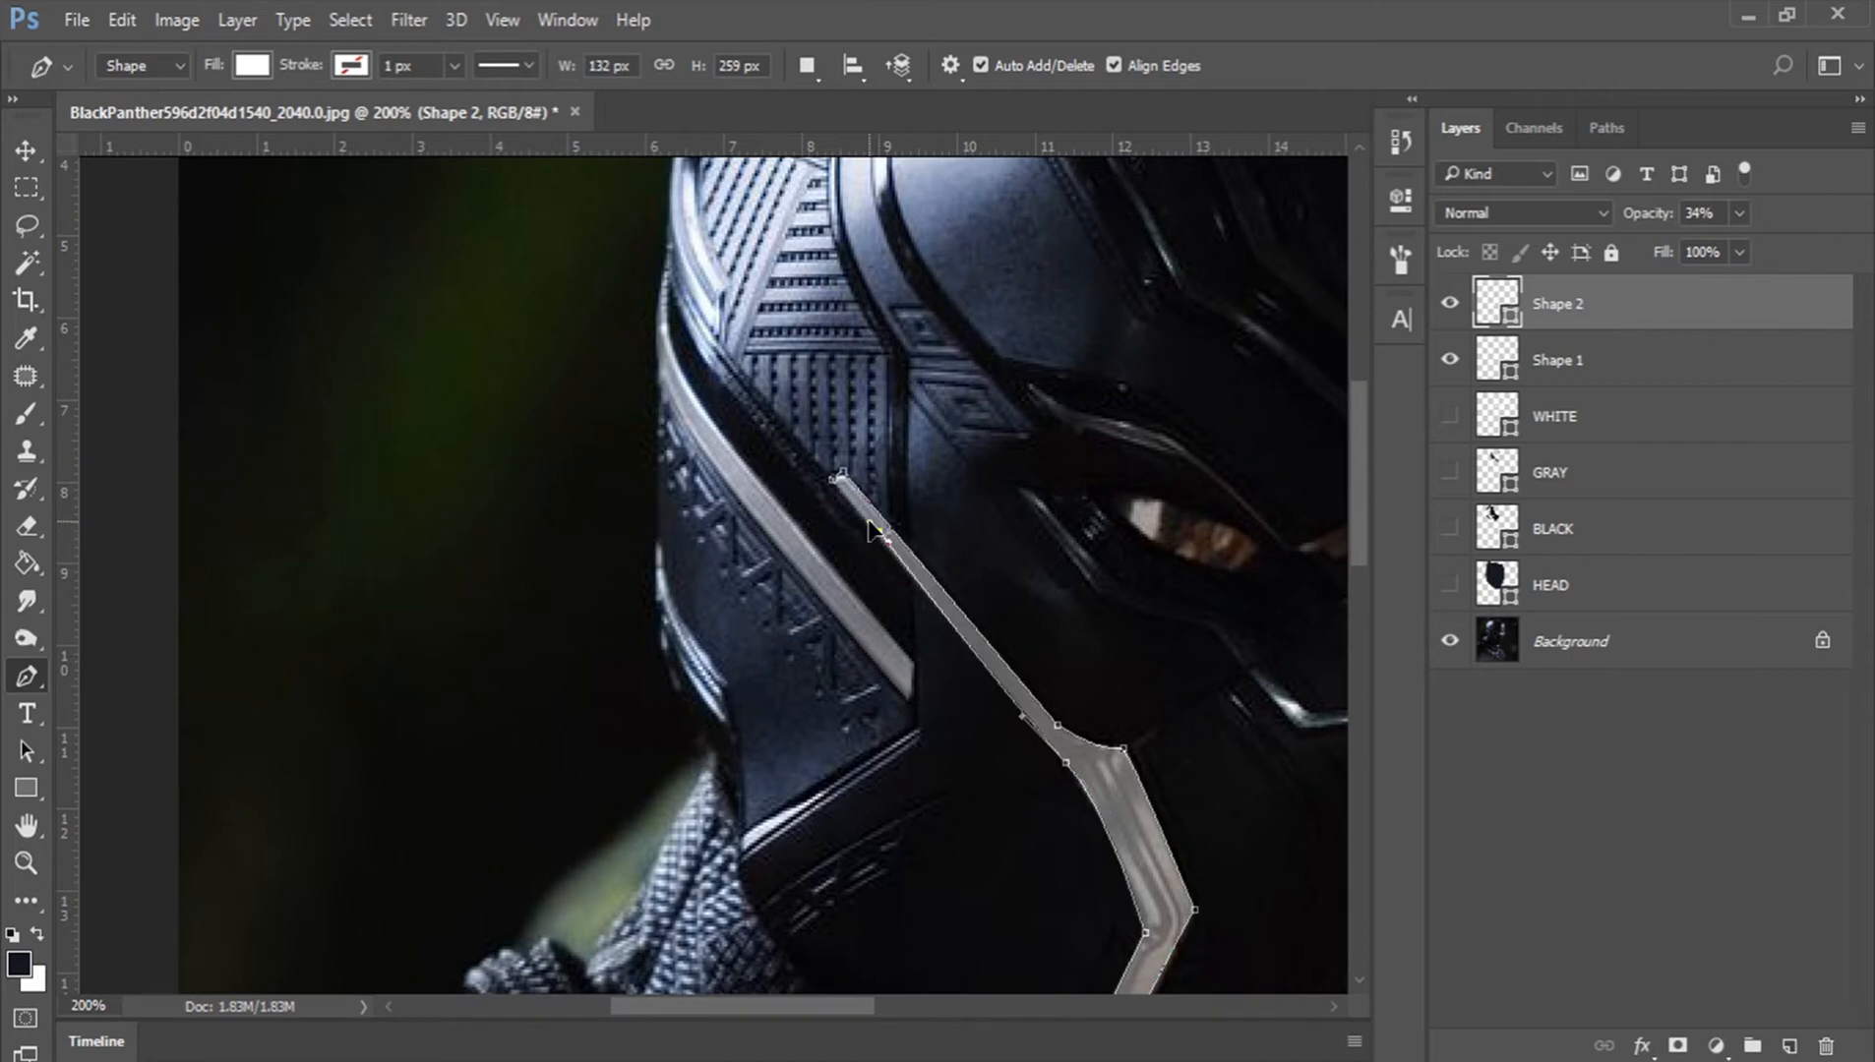
pyautogui.click(831, 480)
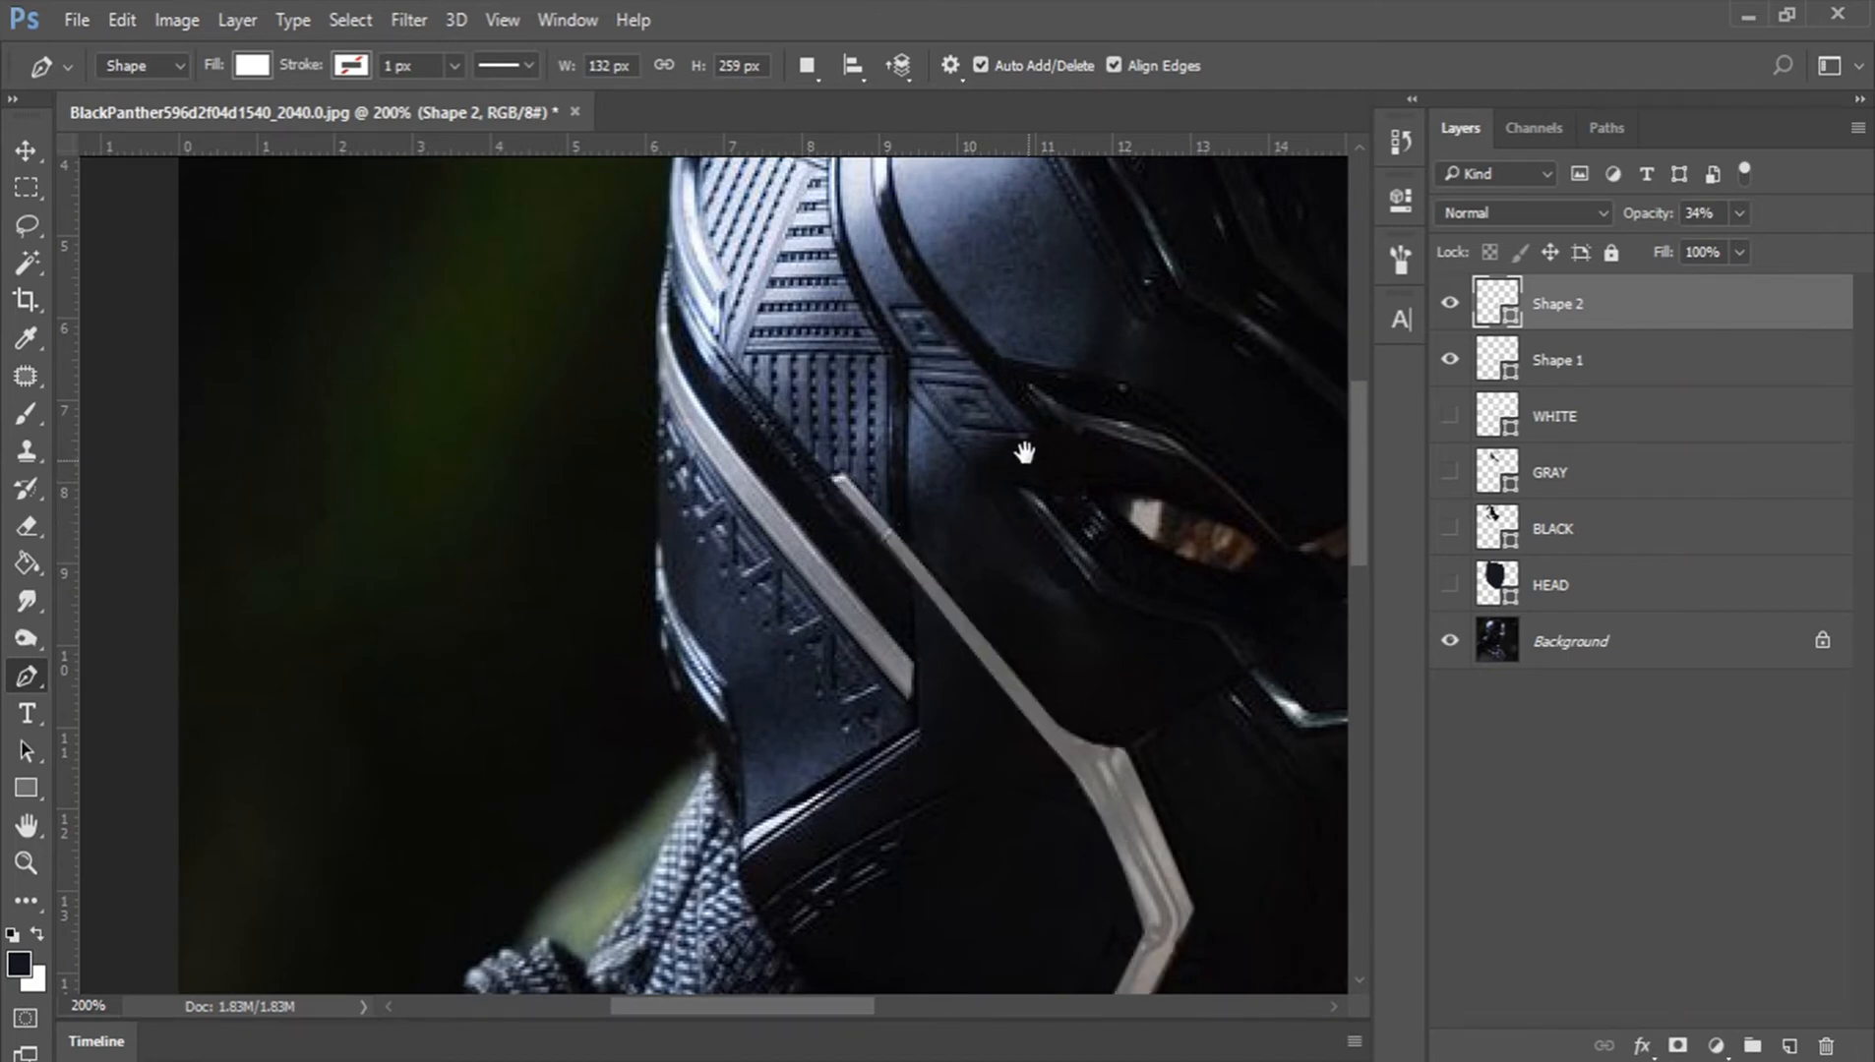
# Step: Start a third white Pen shape tracing the inner edge of the far jaw's silver trim from the cheek toward the chin
pyautogui.moveTo(1025, 453); pyautogui.dragTo(424, 277)
pyautogui.moveTo(1158, 652); pyautogui.dragTo(1064, 508)
pyautogui.click(933, 404)
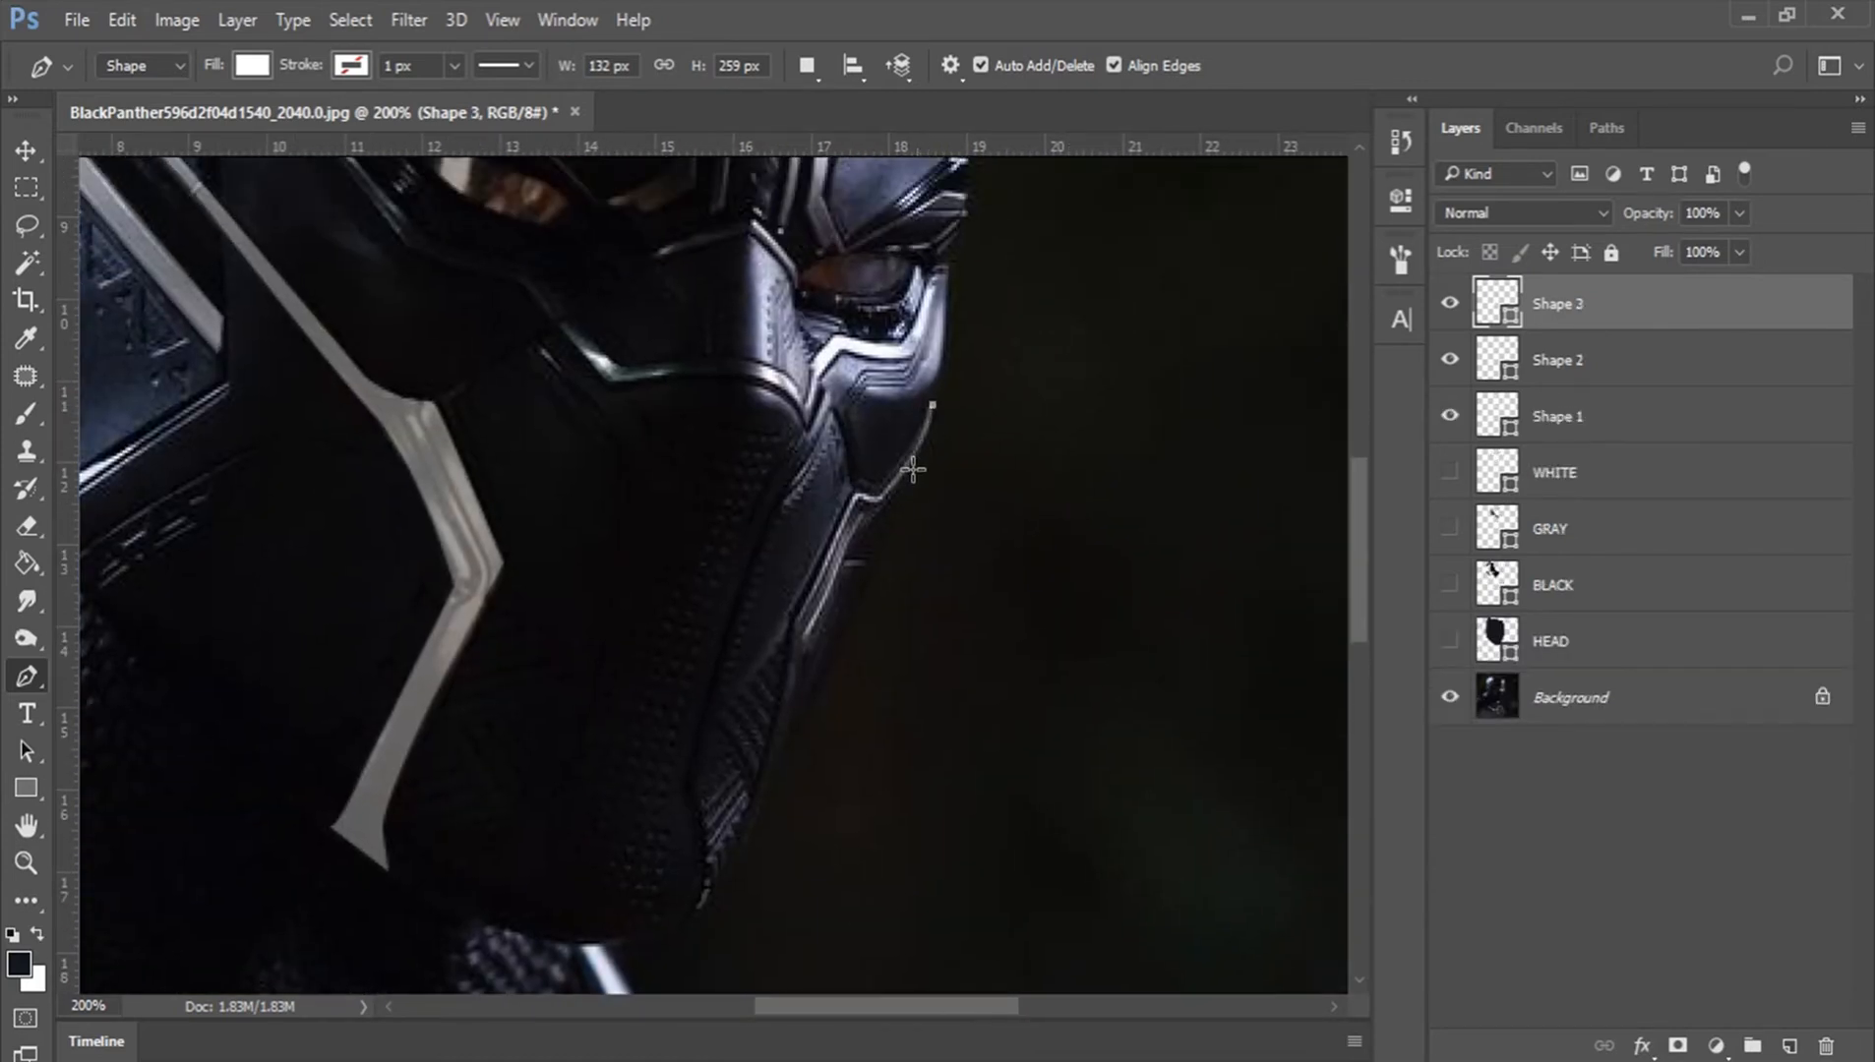
pyautogui.moveTo(886, 489); pyautogui.dragTo(871, 496)
pyautogui.click(856, 492)
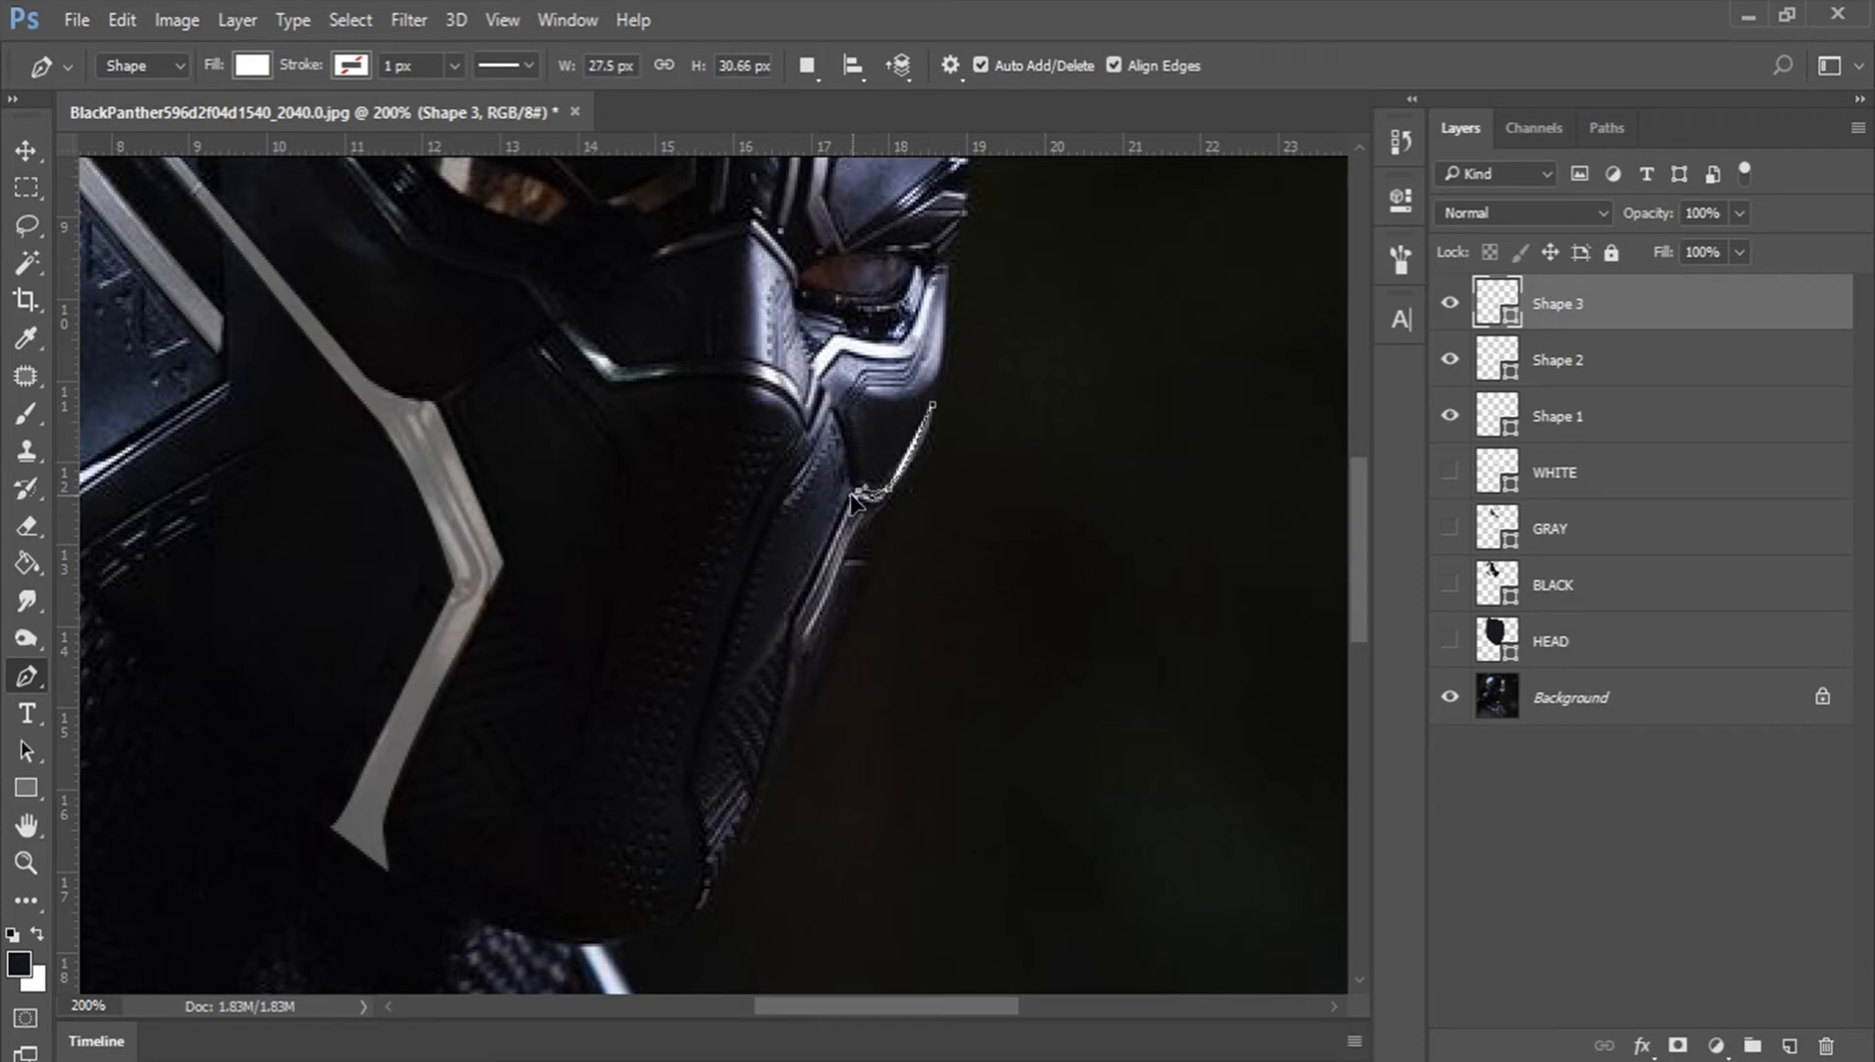
pyautogui.click(795, 620)
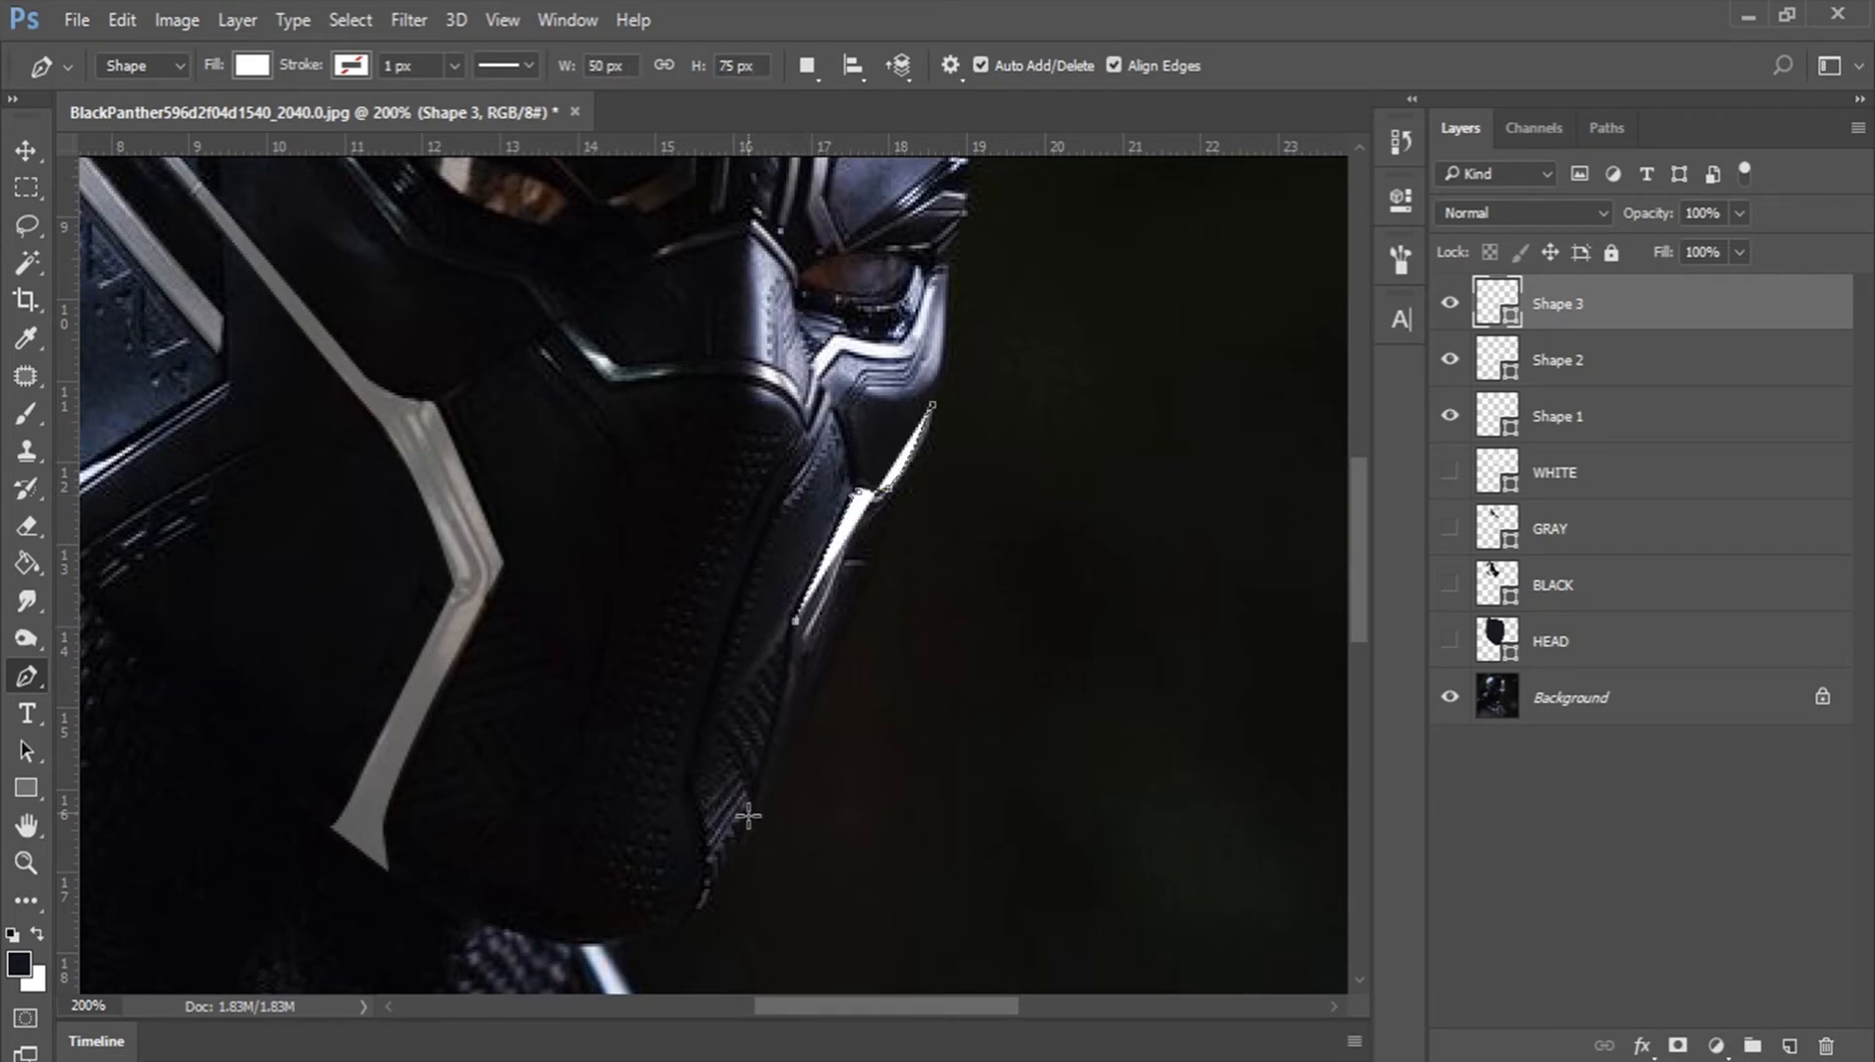
pyautogui.moveTo(750, 818); pyautogui.dragTo(729, 857)
pyautogui.click(729, 858)
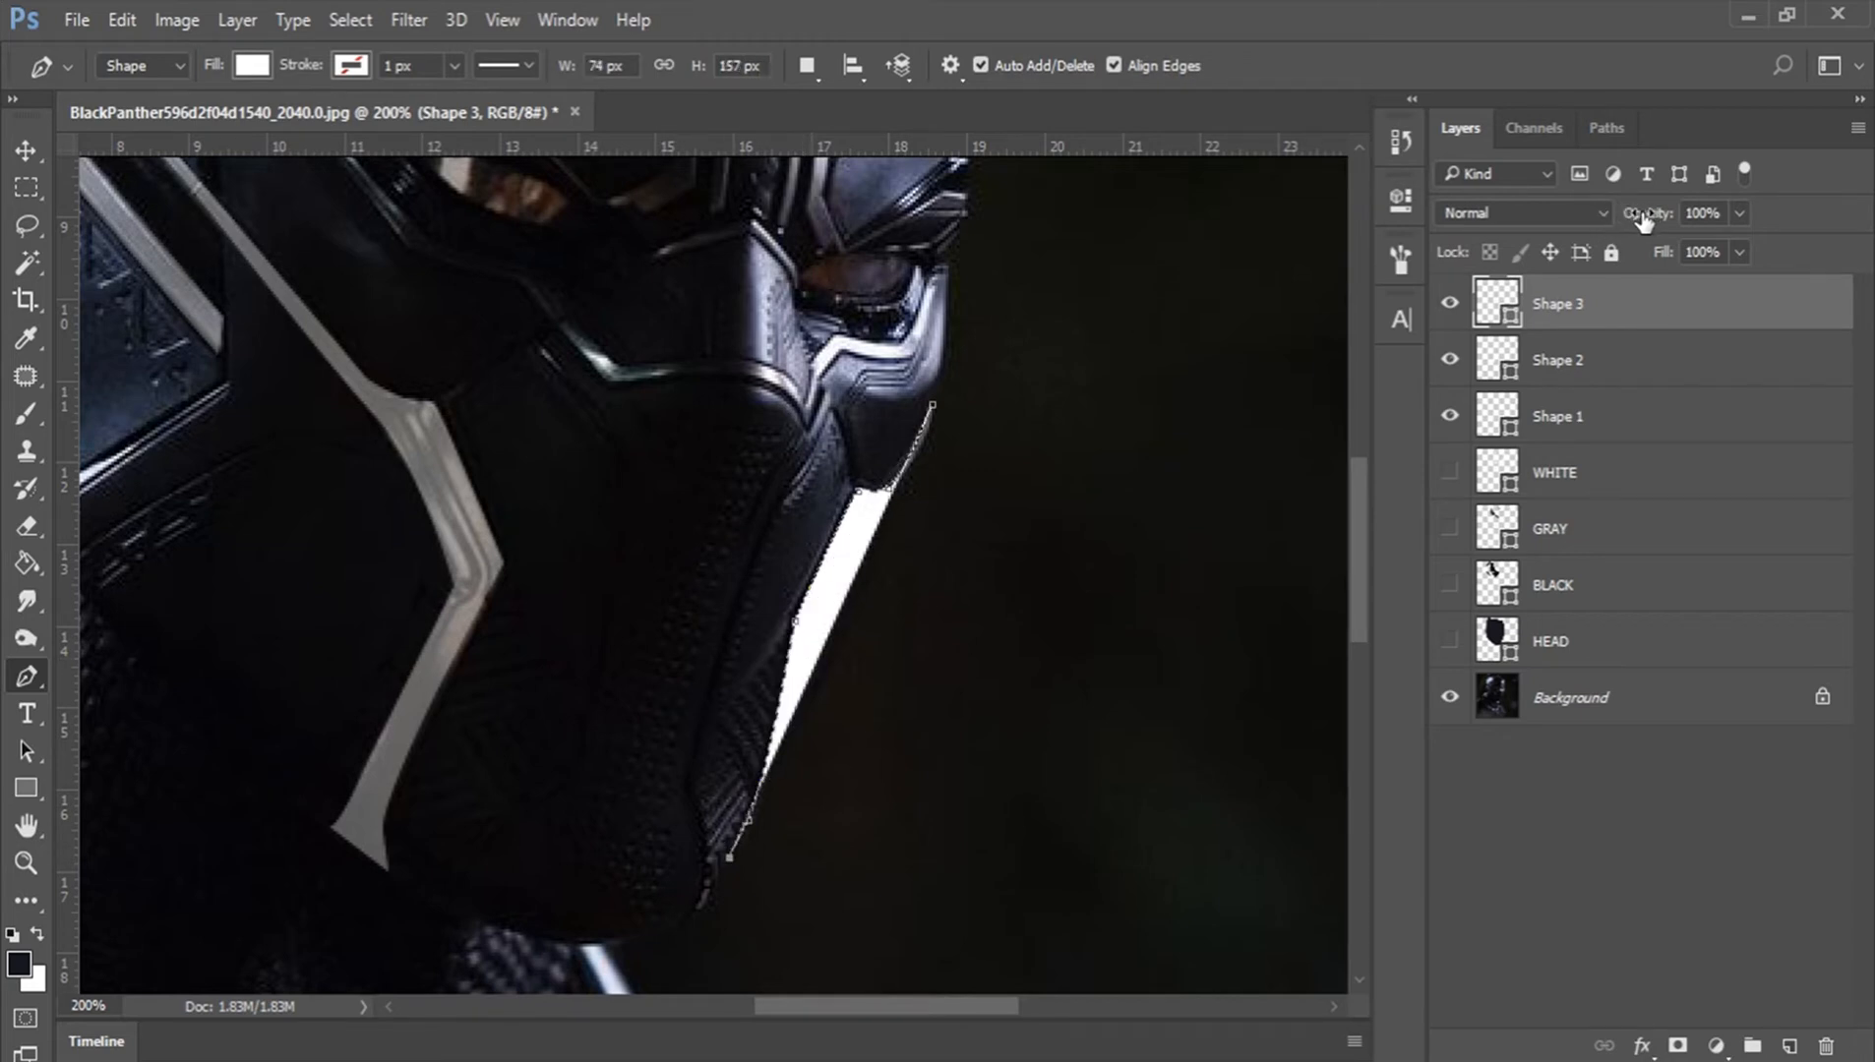
# Step: Close the far jaw trim's outline along its outer edge and set the shape's opacity to 40%
pyautogui.moveTo(1638, 212); pyautogui.dragTo(1507, 243)
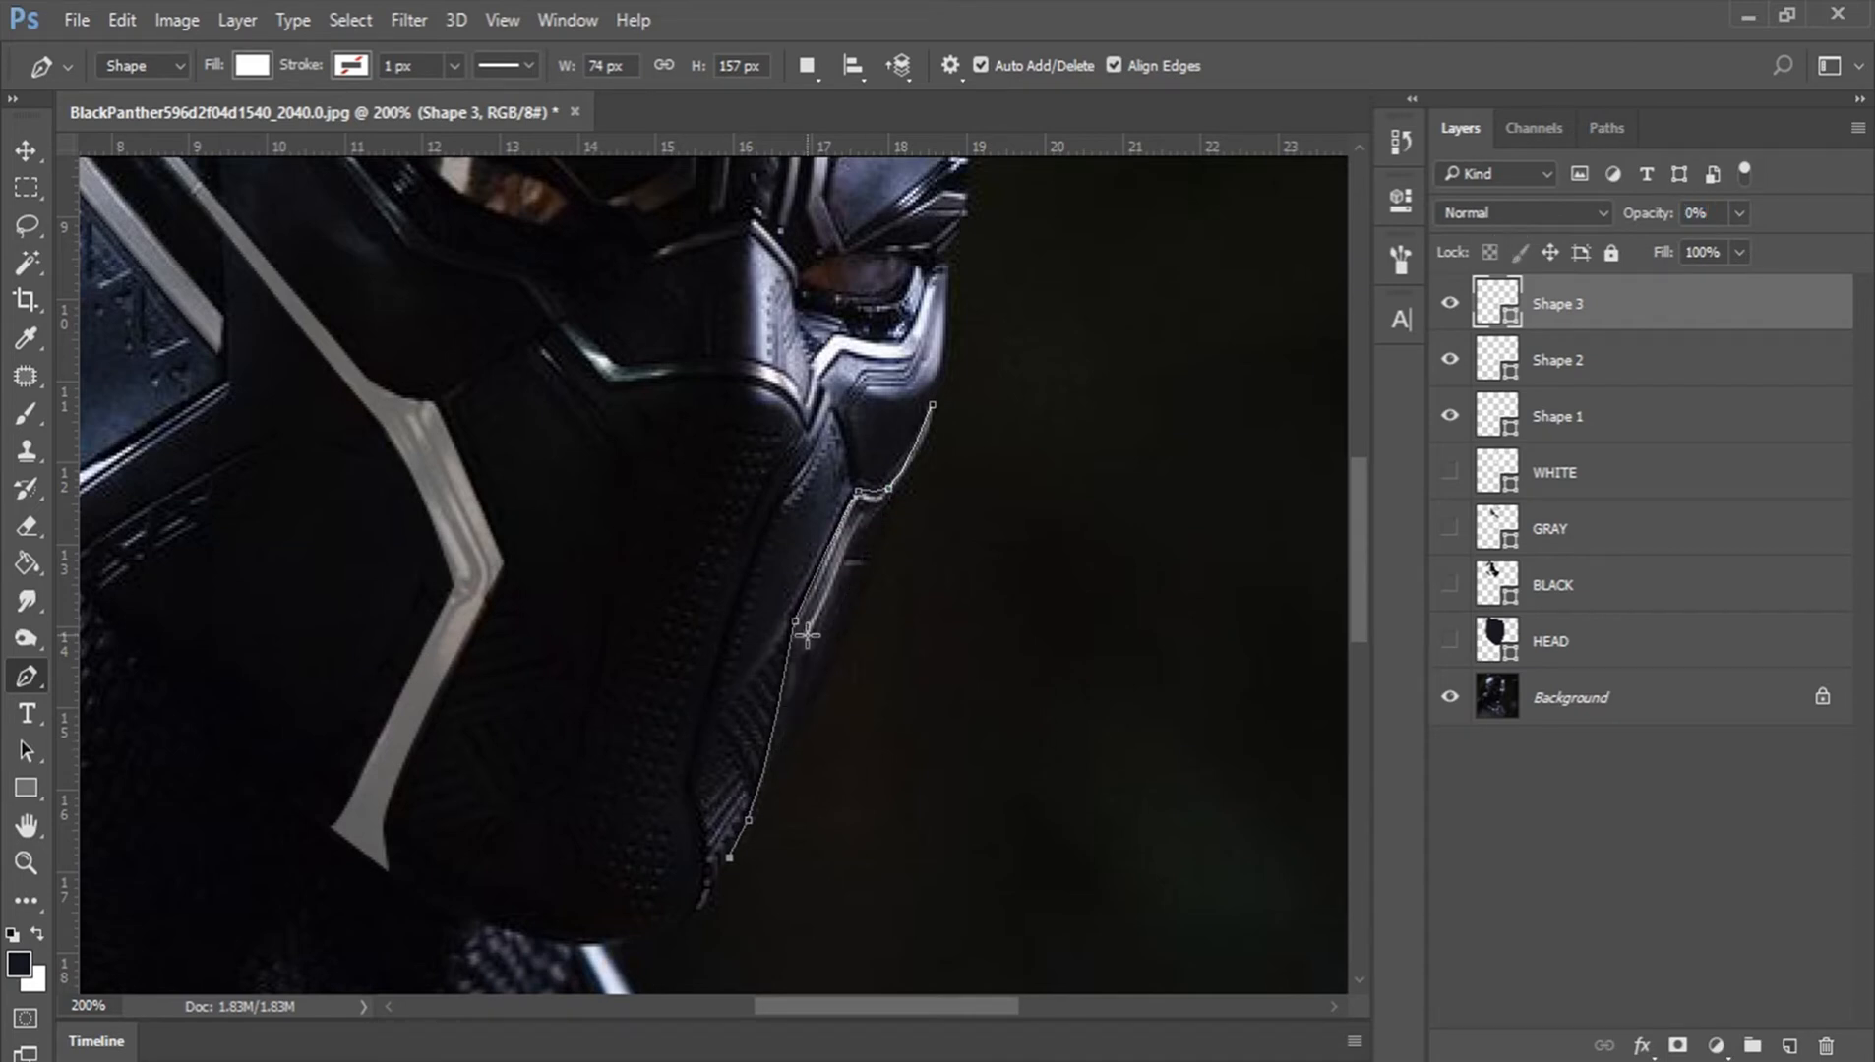
pyautogui.moveTo(807, 634); pyautogui.dragTo(833, 580)
pyautogui.click(864, 520)
pyautogui.moveTo(933, 406); pyautogui.dragTo(954, 307)
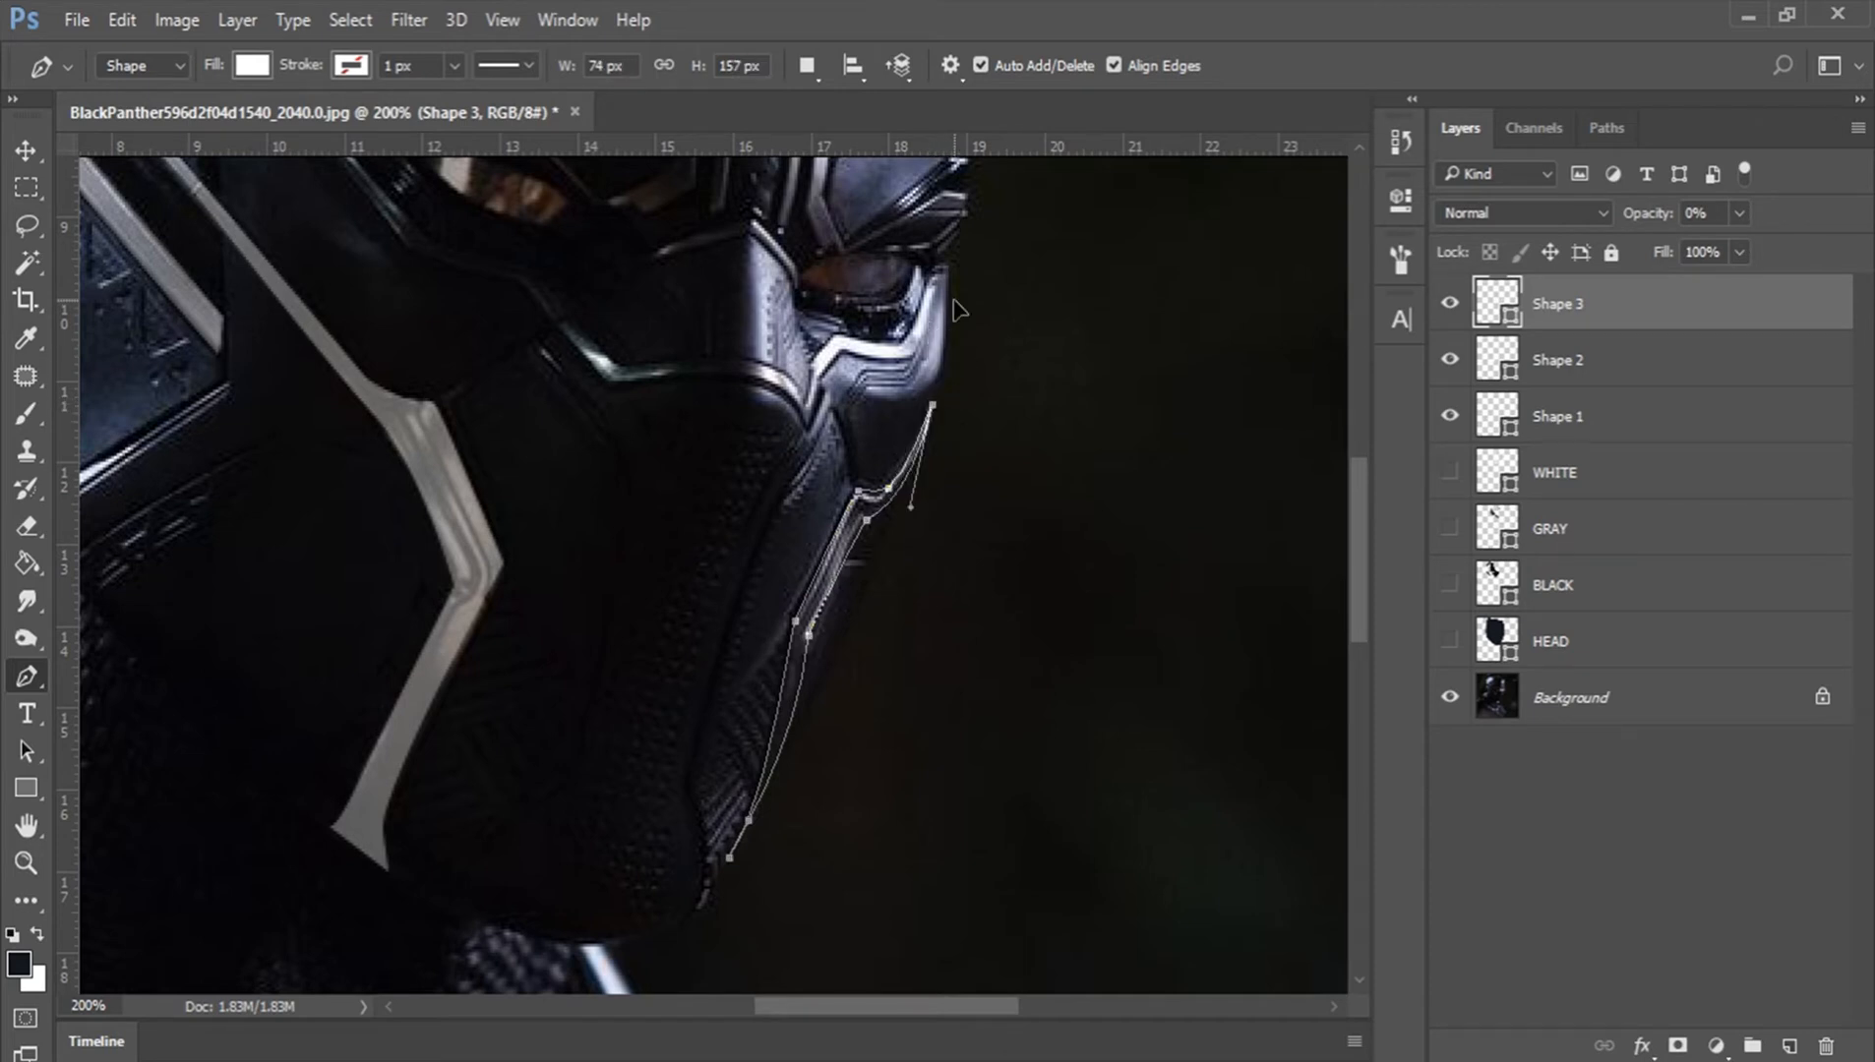
pyautogui.press('Return')
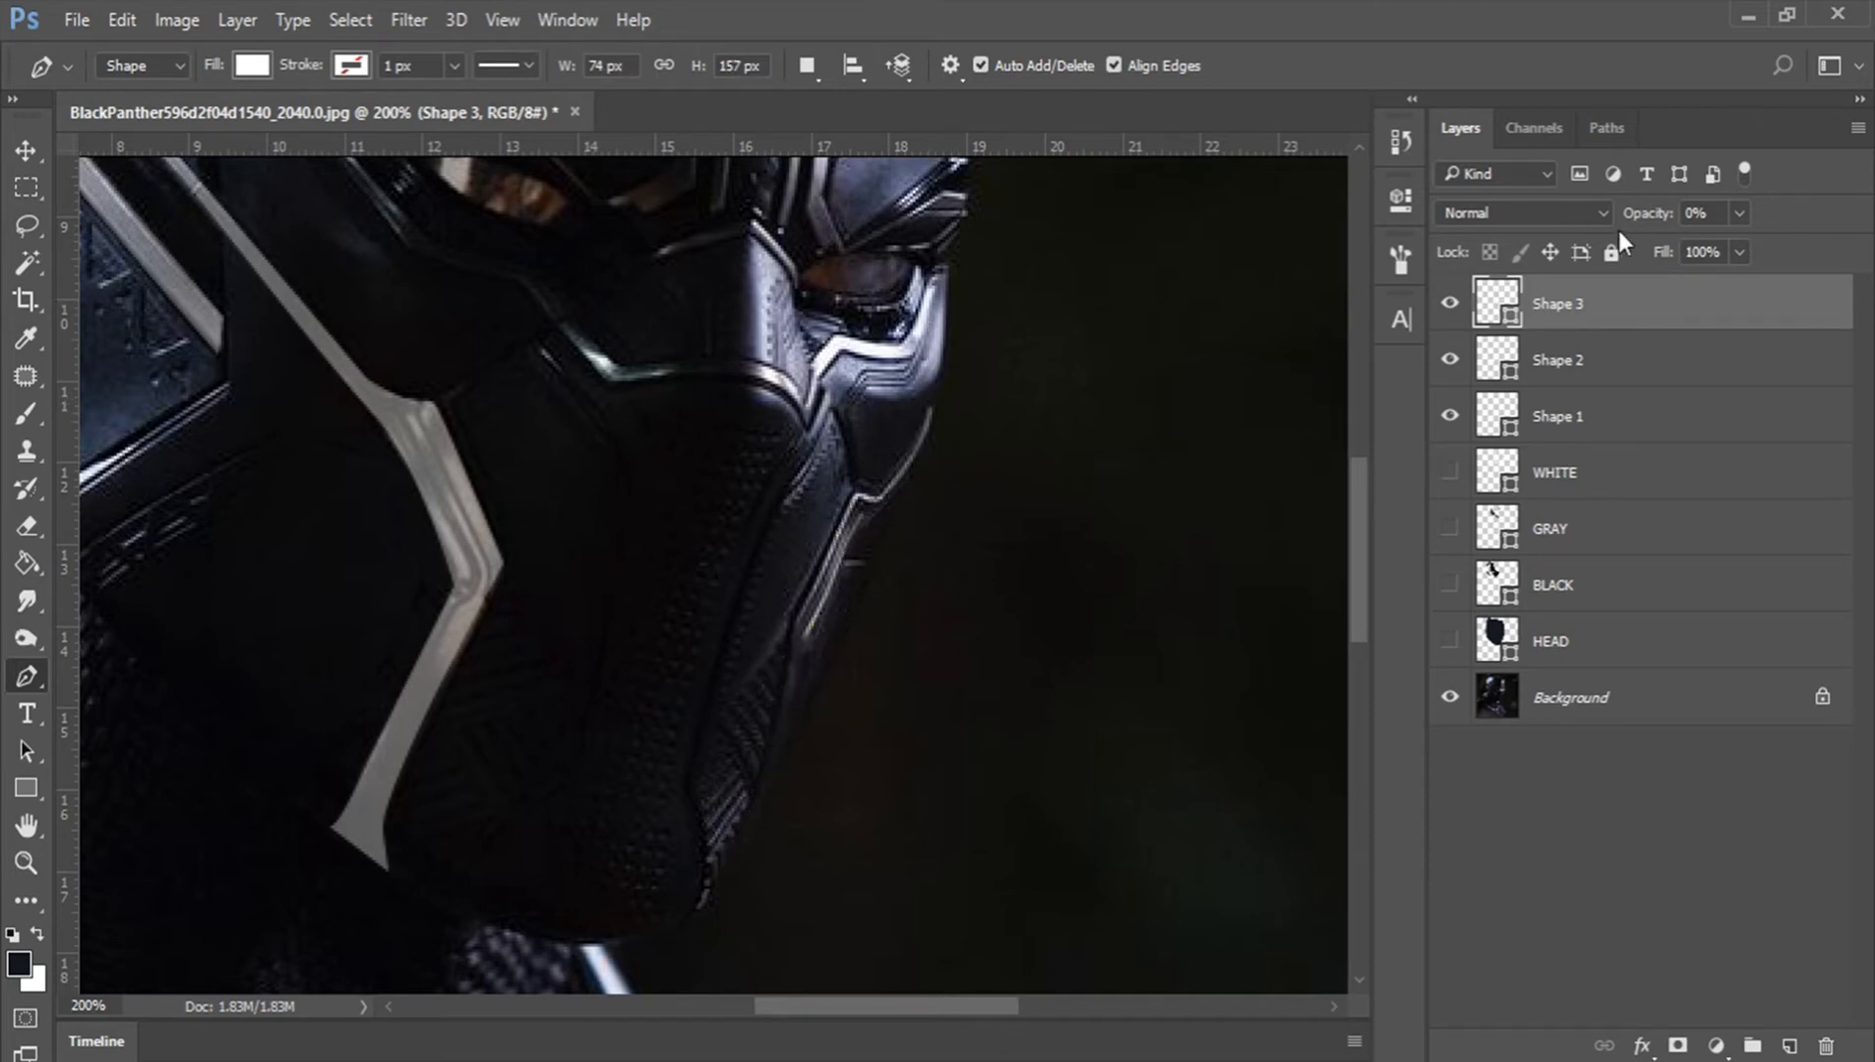
pyautogui.moveTo(1661, 215); pyautogui.dragTo(1684, 217)
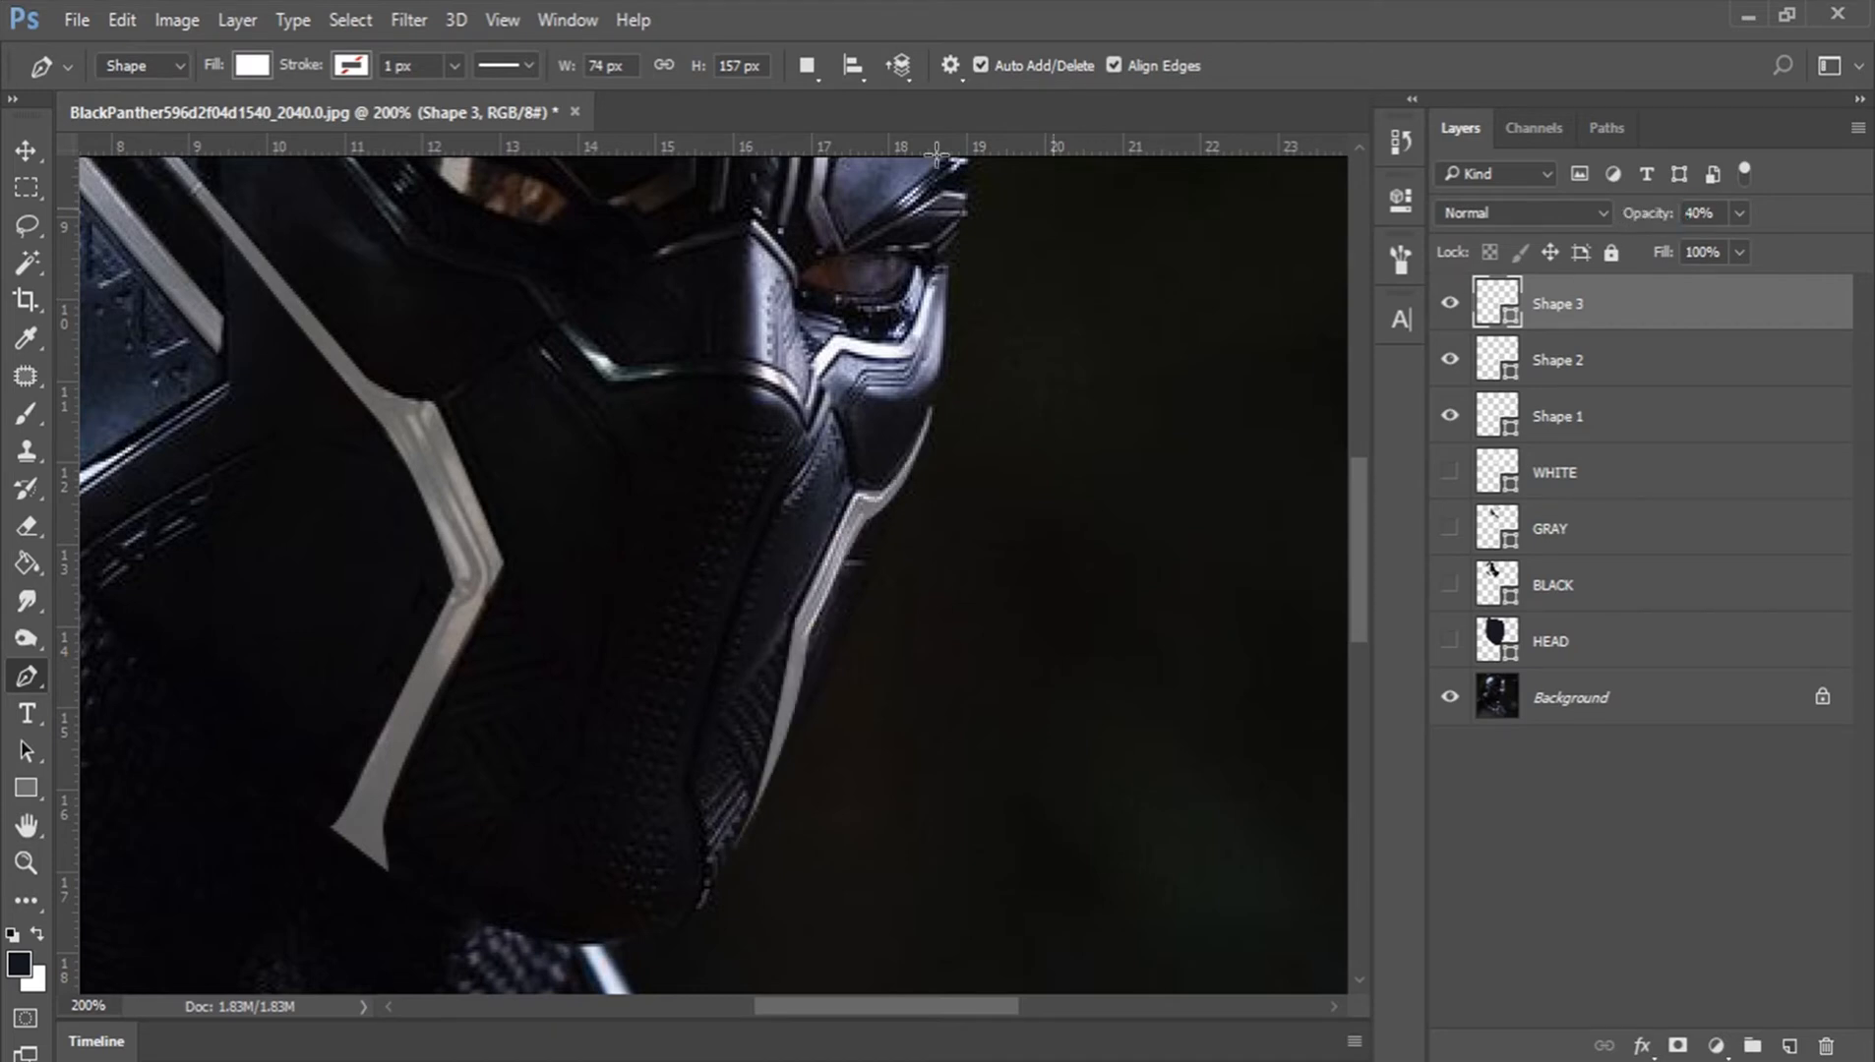
# Step: Check the traced trims on the whole figure and show the WHITE, GRAY, BLACK and HEAD layers again
pyautogui.press('z')
pyautogui.click(781, 71)
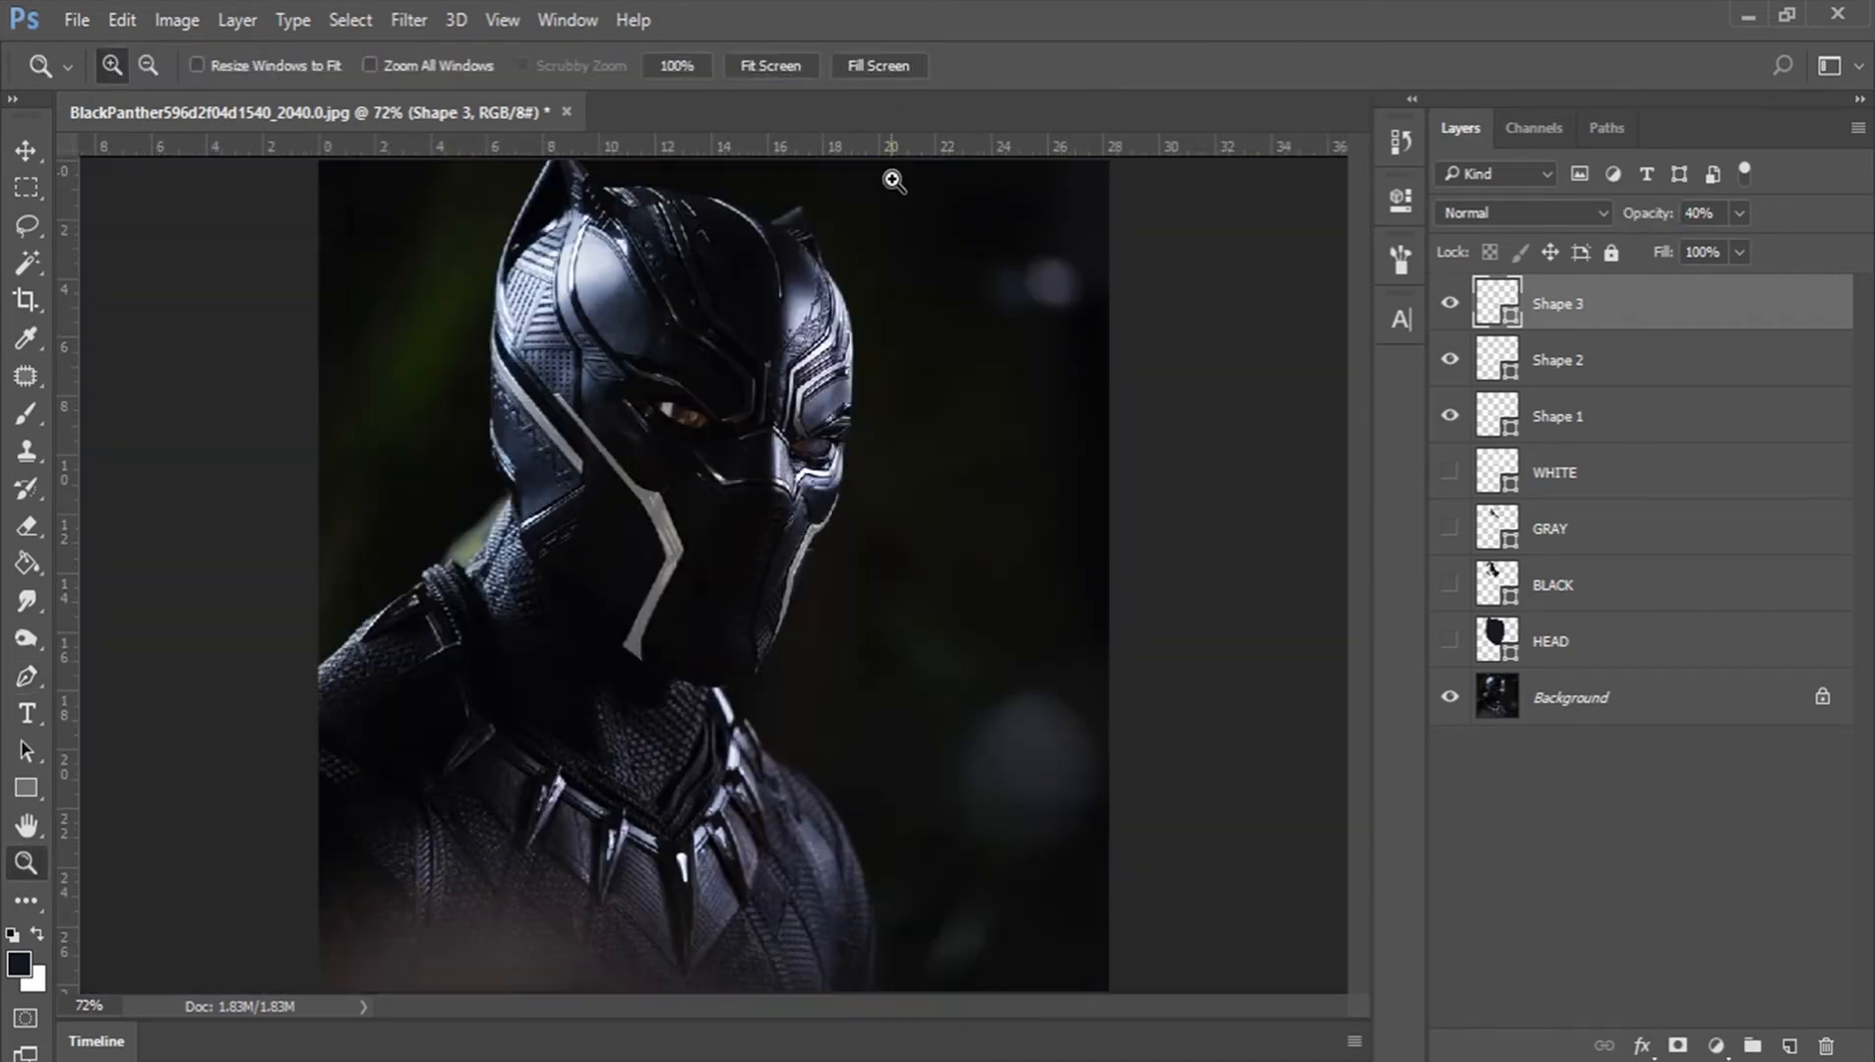
pyautogui.click(606, 560)
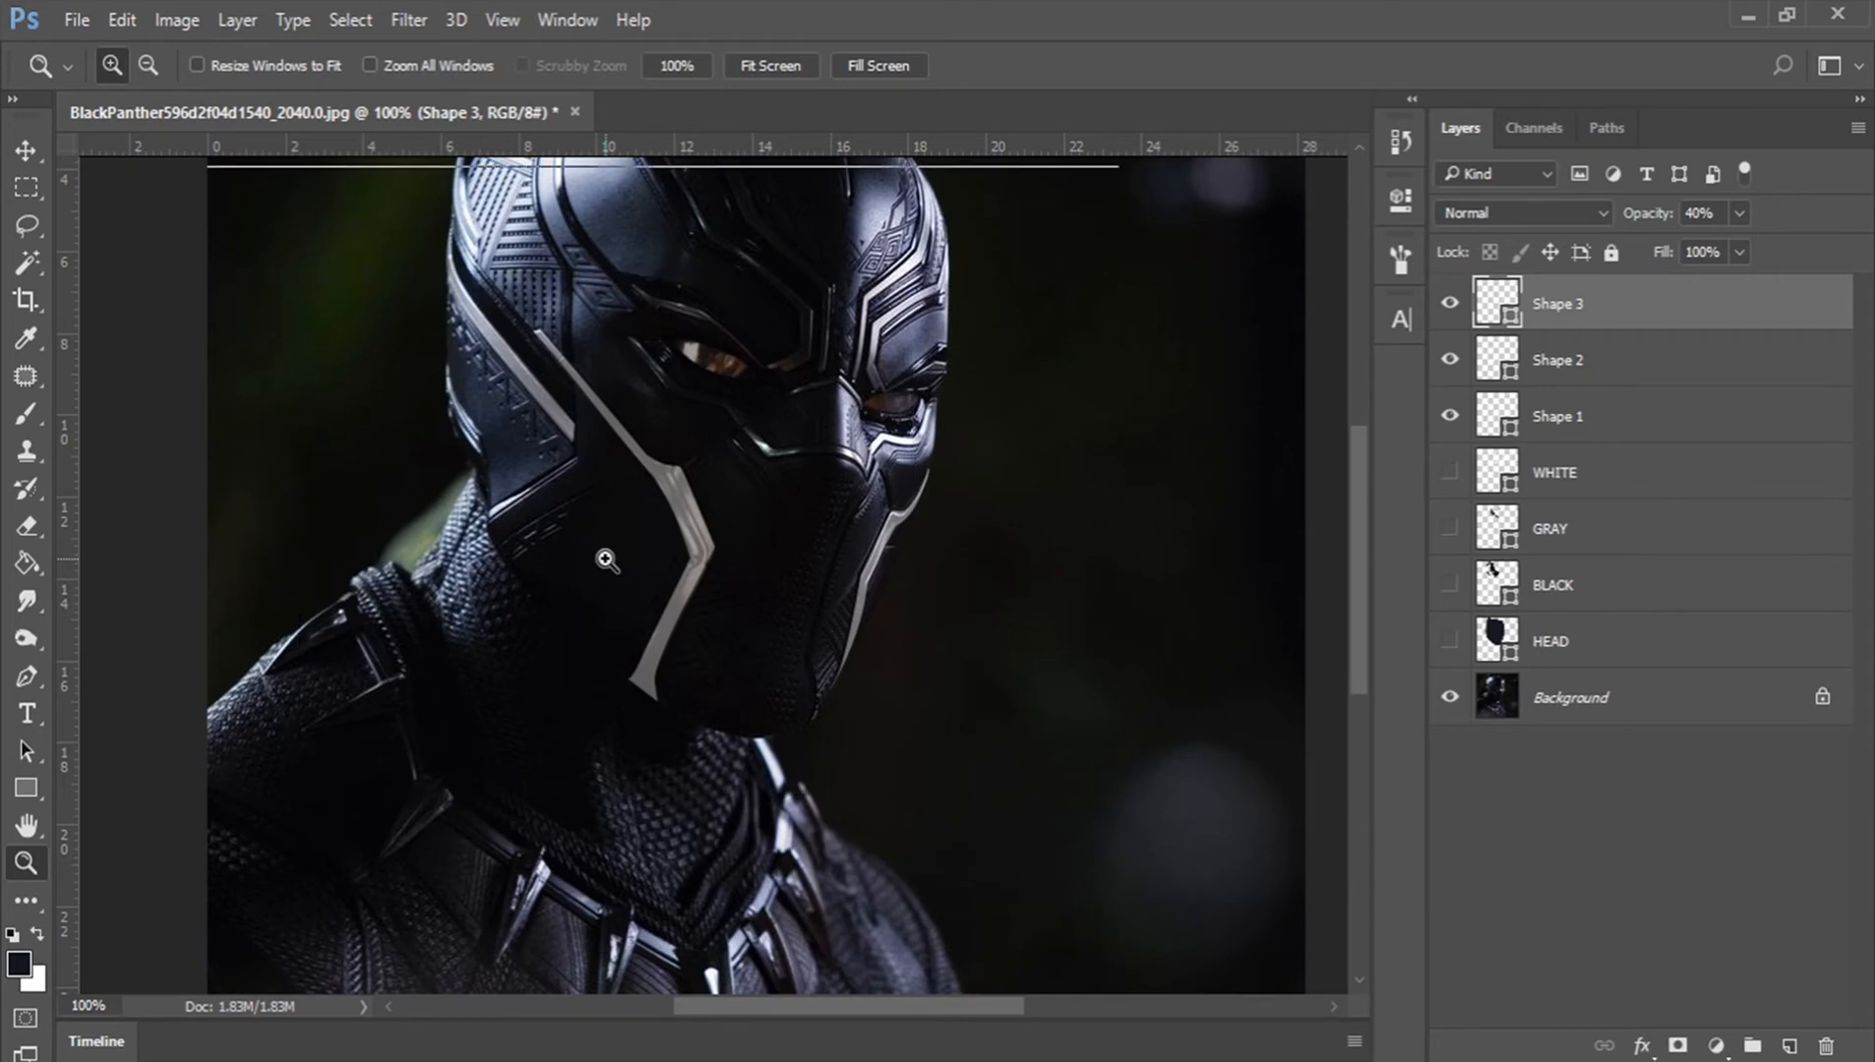
pyautogui.click(590, 551)
pyautogui.moveTo(1459, 468); pyautogui.dragTo(1452, 641)
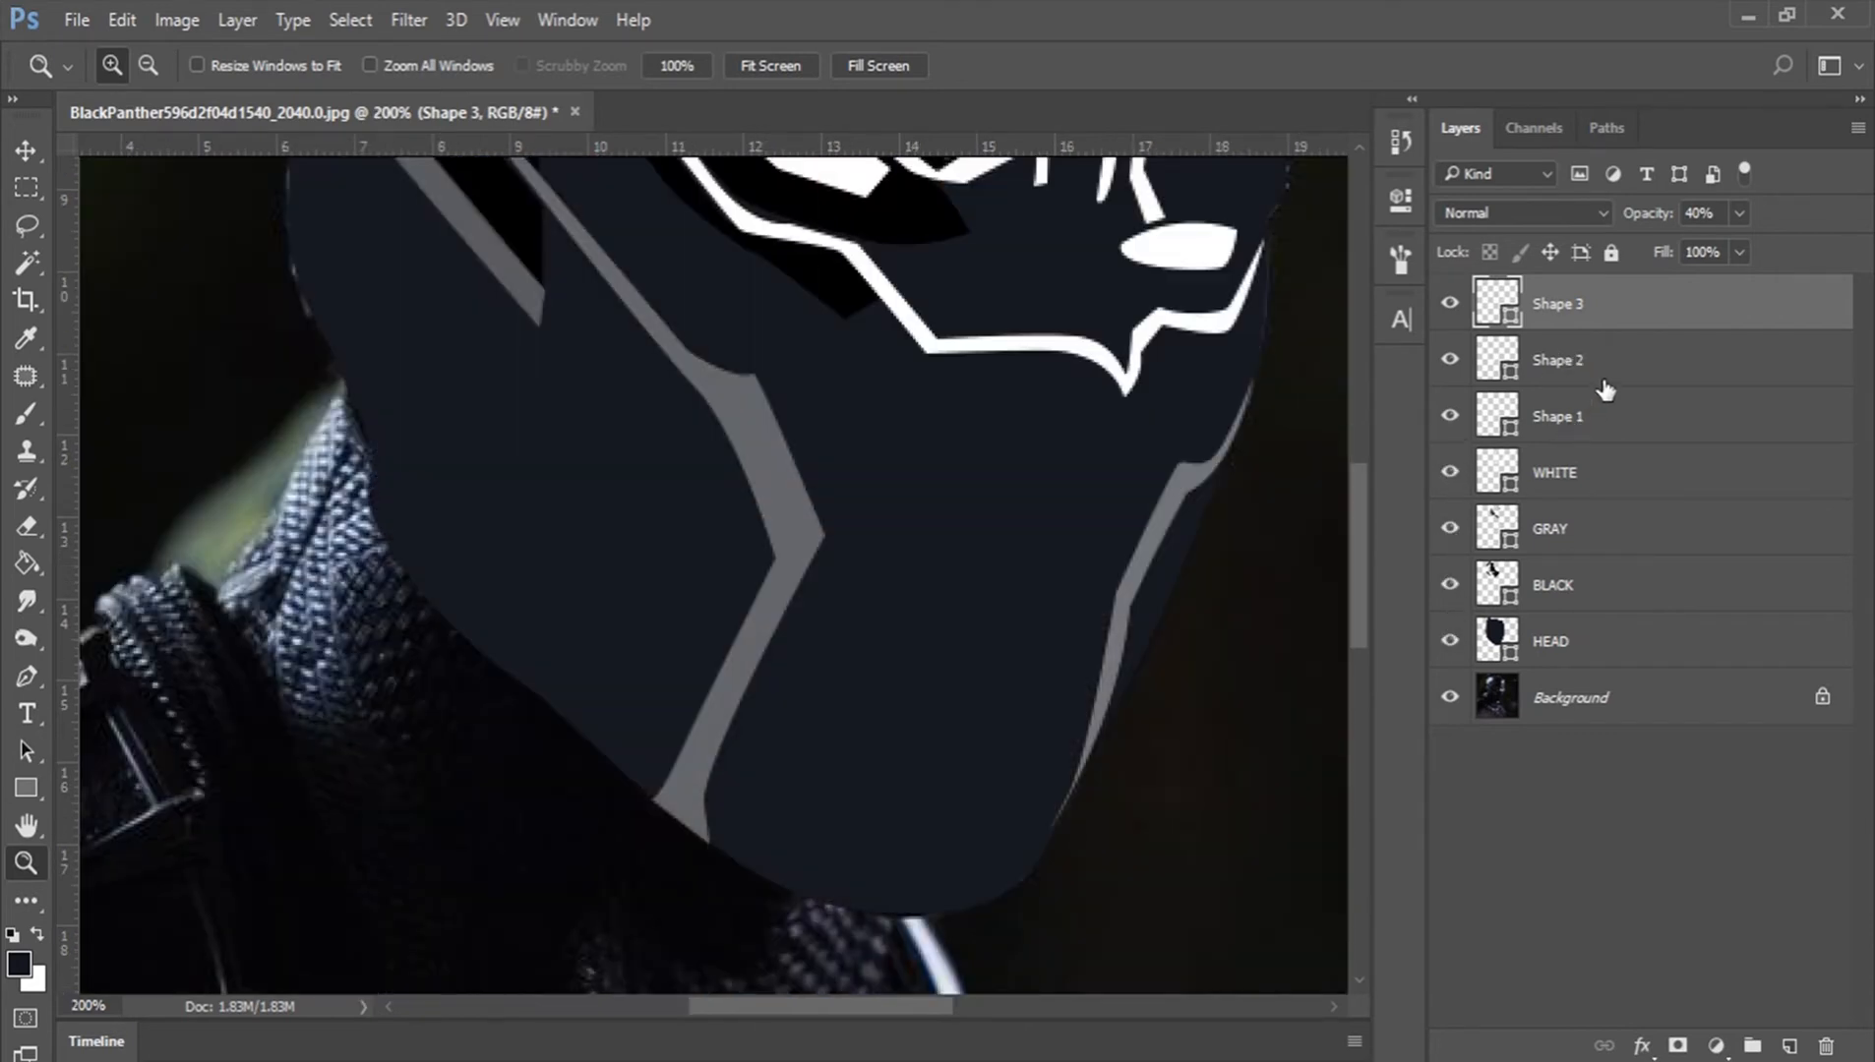
# Step: Select the three new shape layers together with the WHITE layer and set their opacity to 100%
pyautogui.click(1608, 370)
pyautogui.keyDown('shift'); pyautogui.click(1595, 416); pyautogui.keyUp('shift')
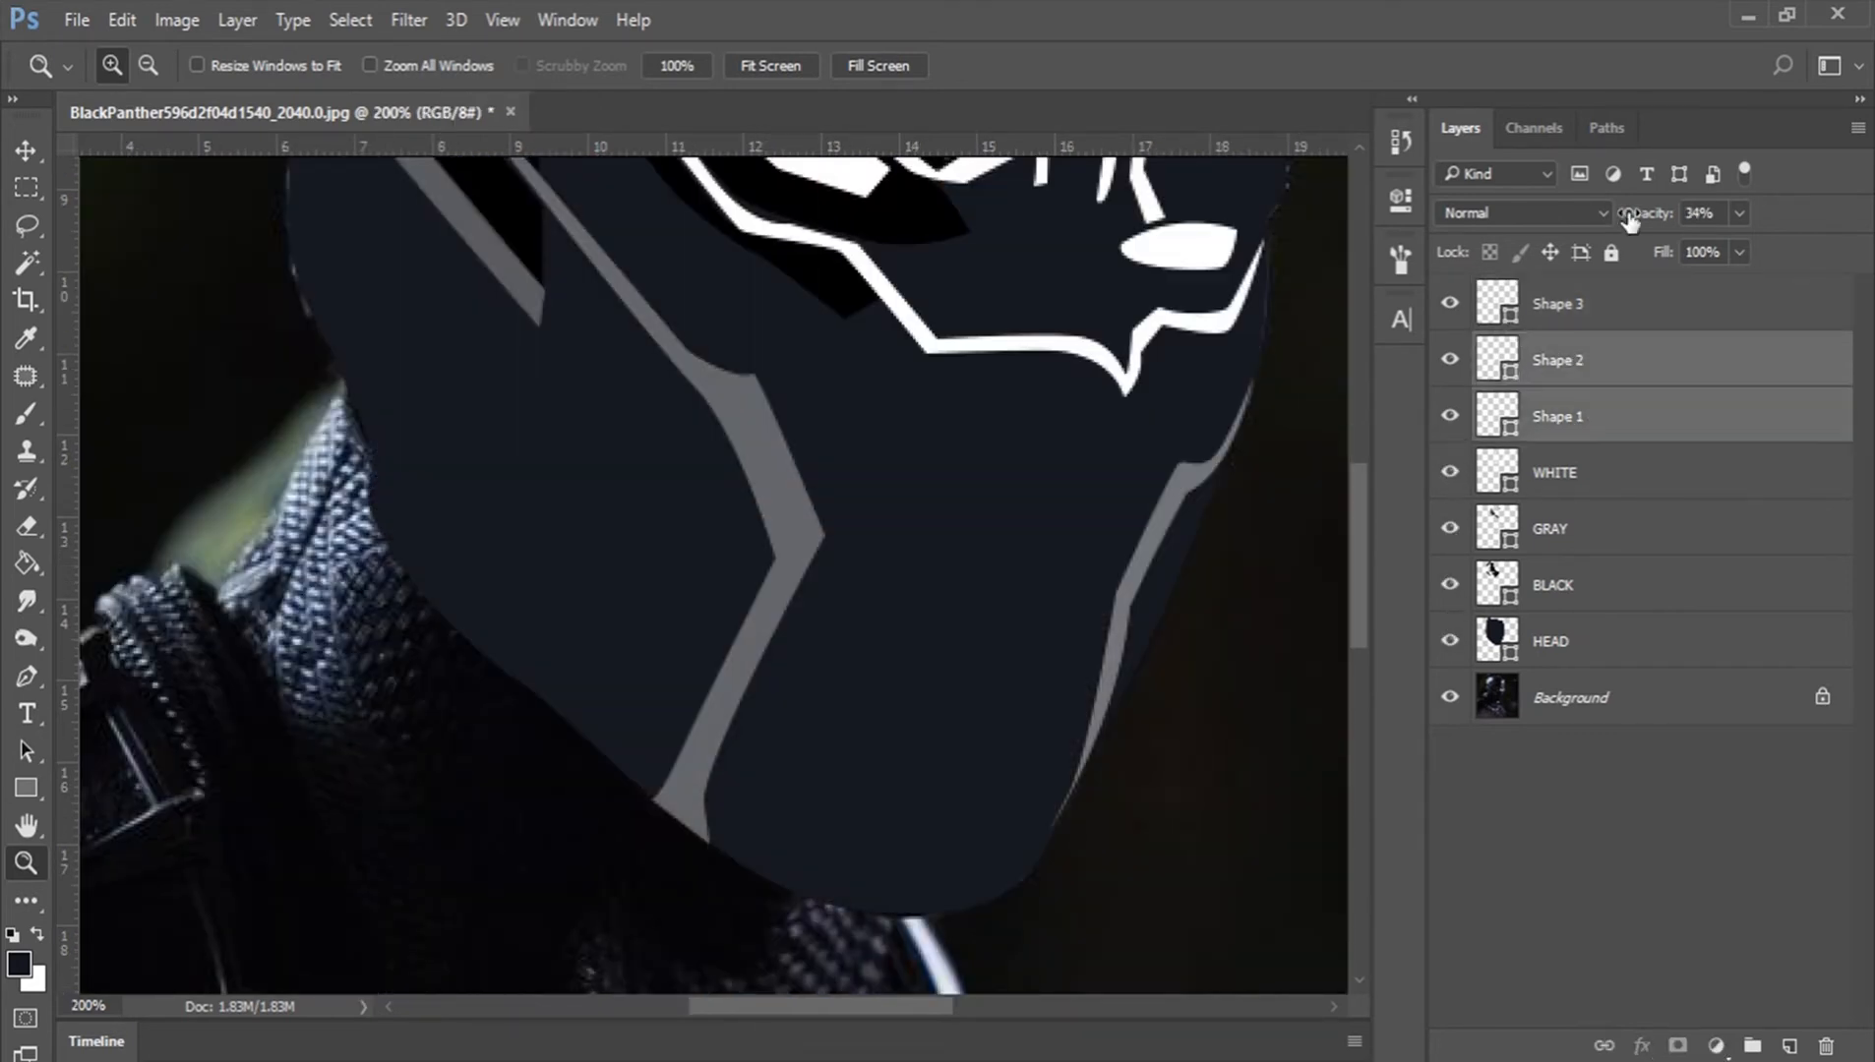
pyautogui.keyDown('shift'); pyautogui.click(1590, 305); pyautogui.keyUp('shift')
pyautogui.keyDown('shift'); pyautogui.click(1578, 474); pyautogui.keyUp('shift')
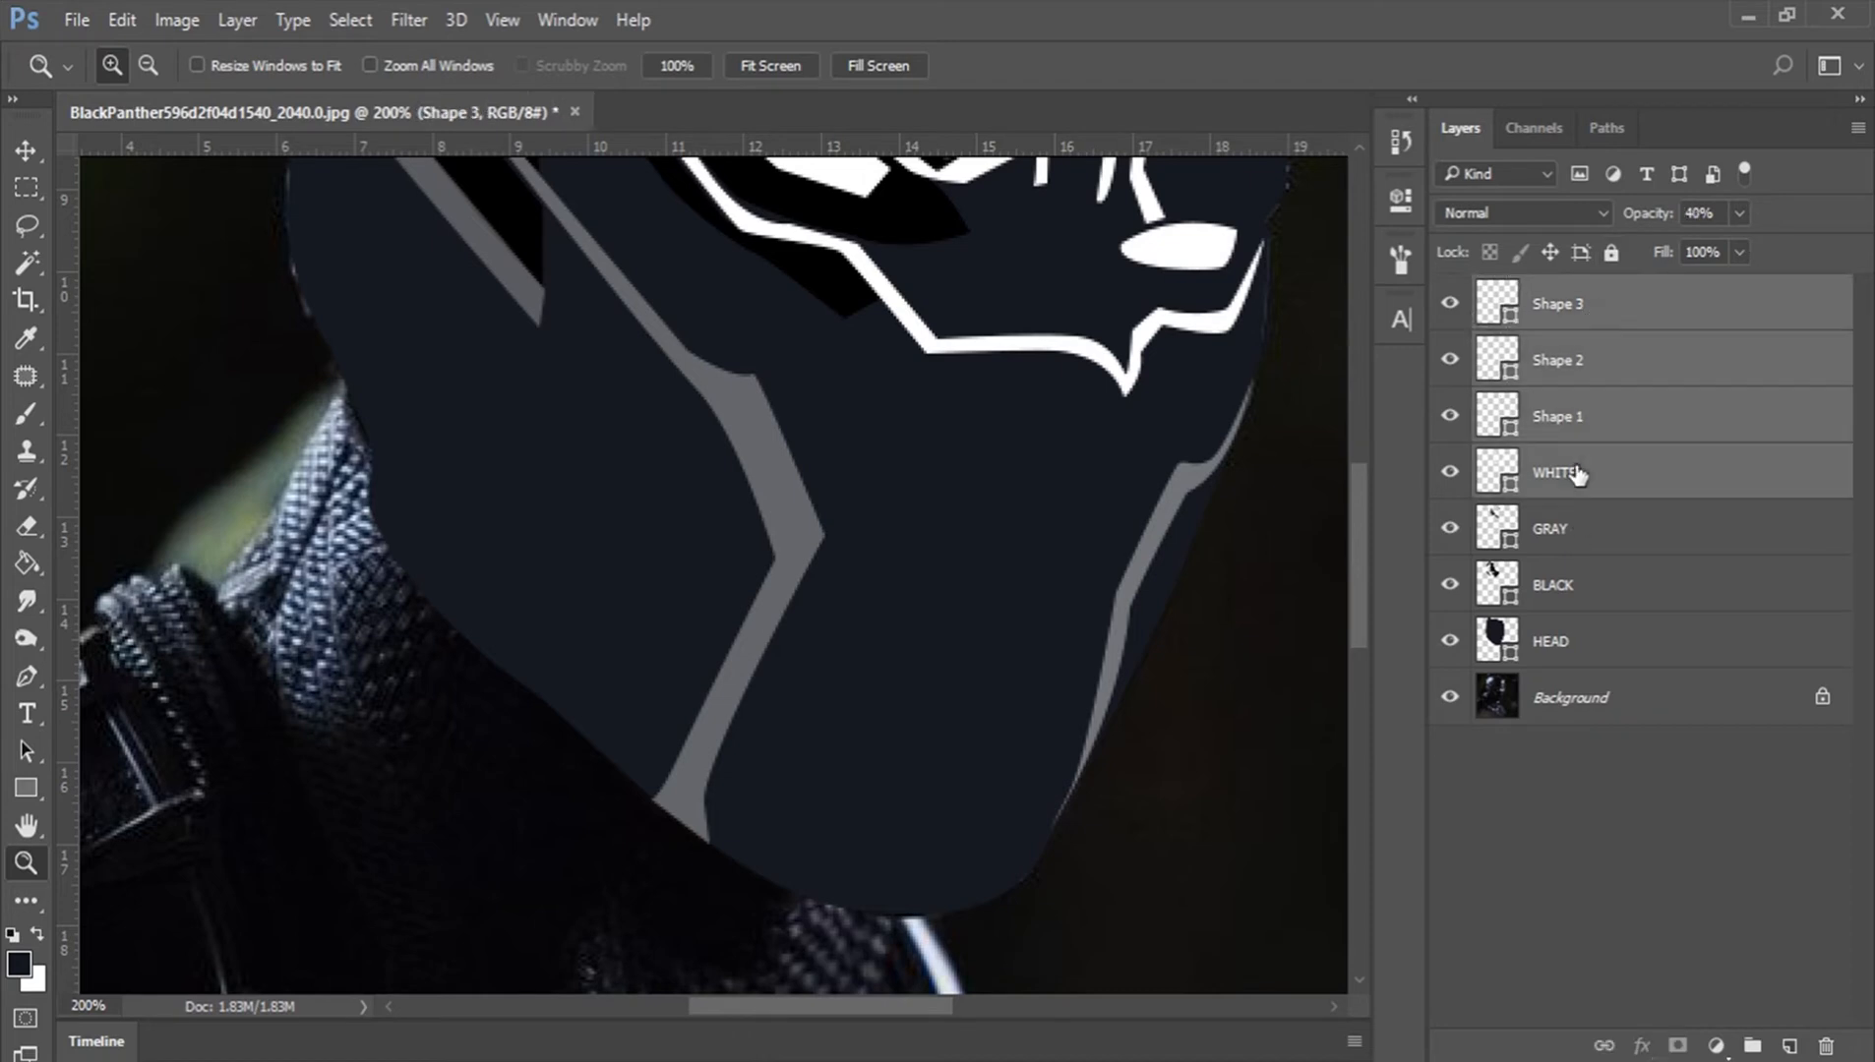
pyautogui.rightClick(1571, 415)
pyautogui.press('Escape')
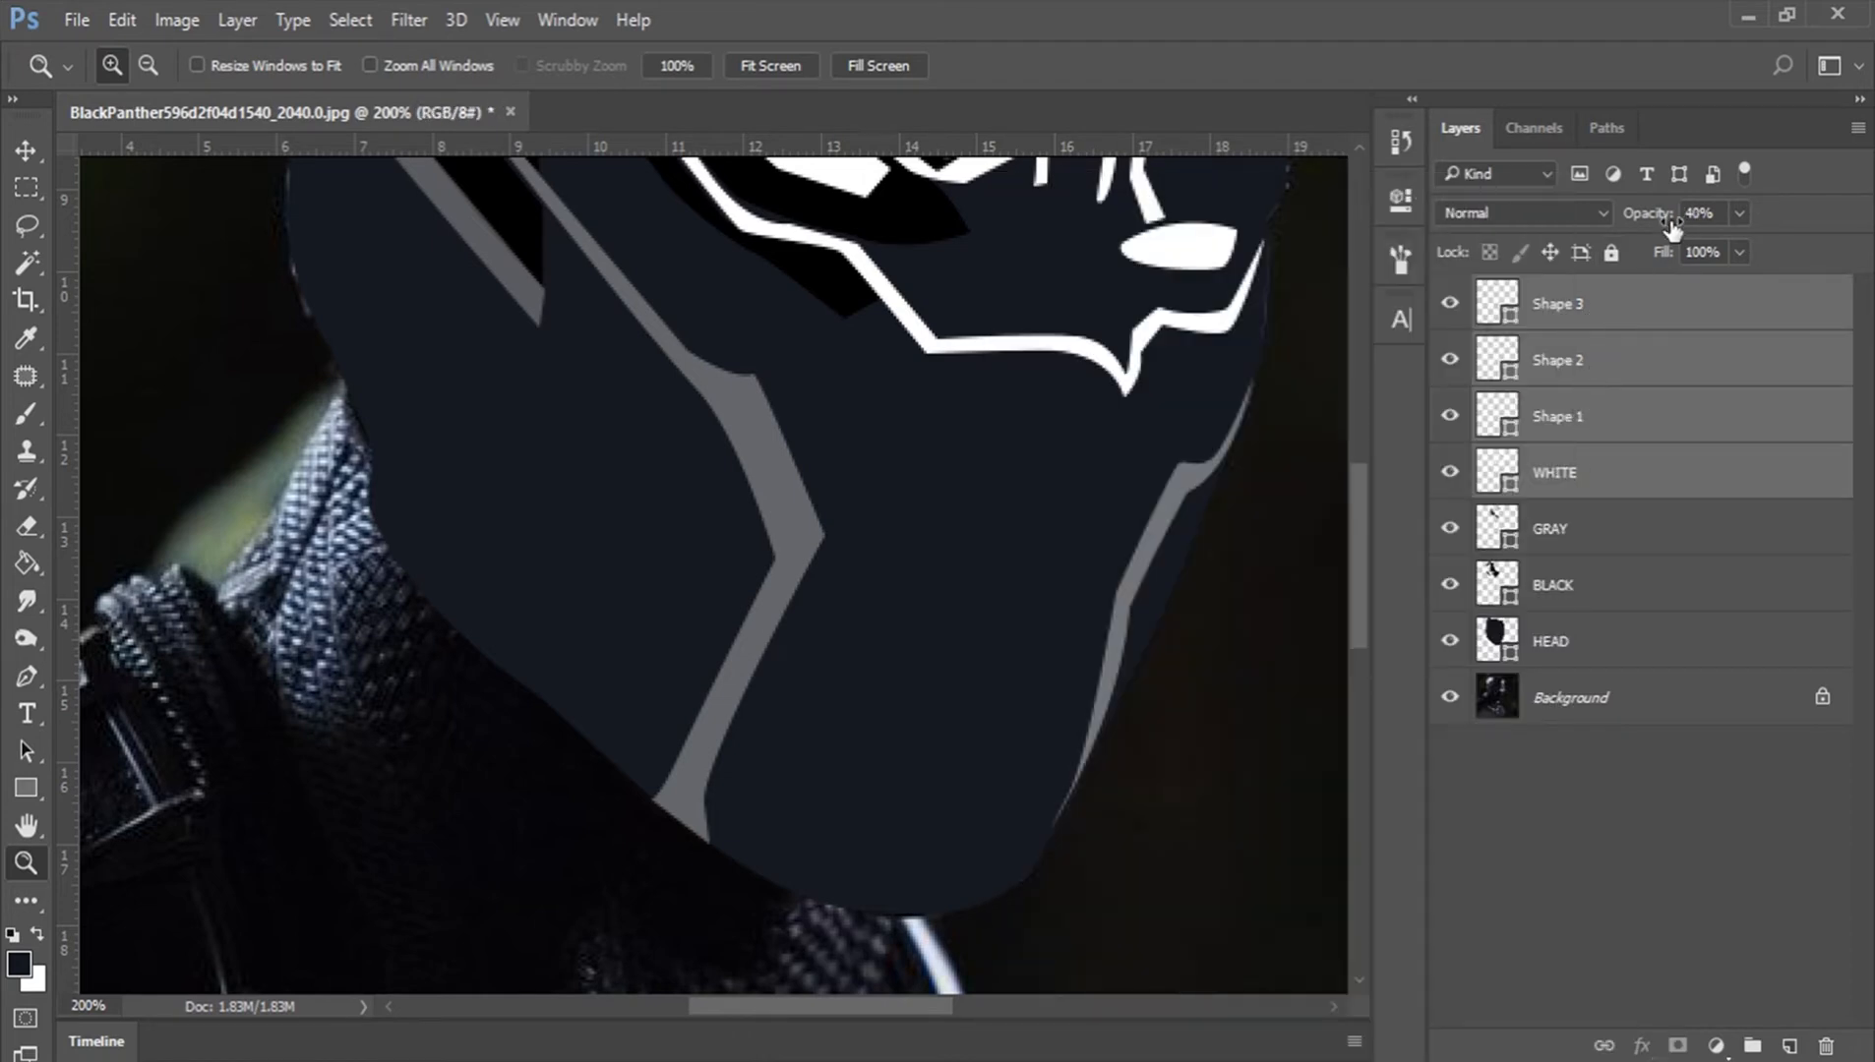
pyautogui.moveTo(1653, 224); pyautogui.dragTo(1795, 219)
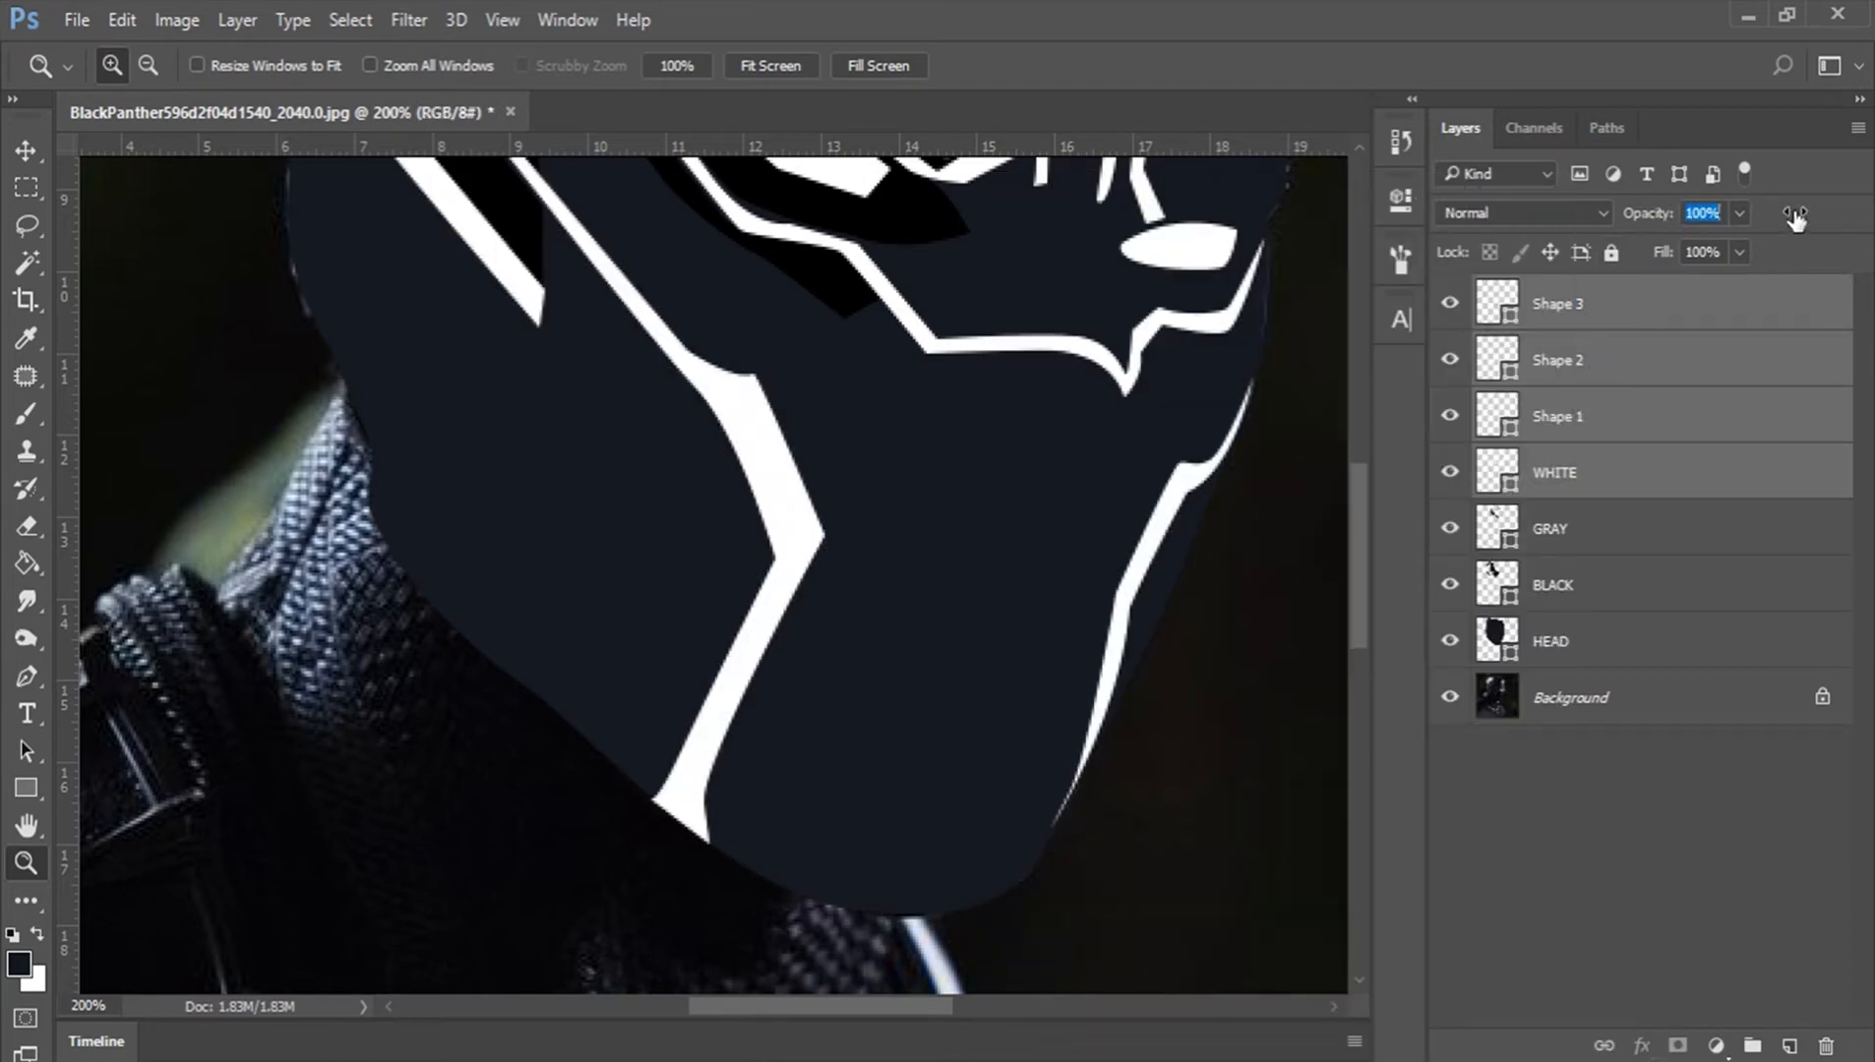
# Step: Move the WHITE layer above the three new shape layers and try merging all four into one shape layer
pyautogui.rightClick(1516, 437)
pyautogui.press('Escape')
pyautogui.click(1581, 472)
pyautogui.moveTo(1584, 473); pyautogui.dragTo(1619, 292)
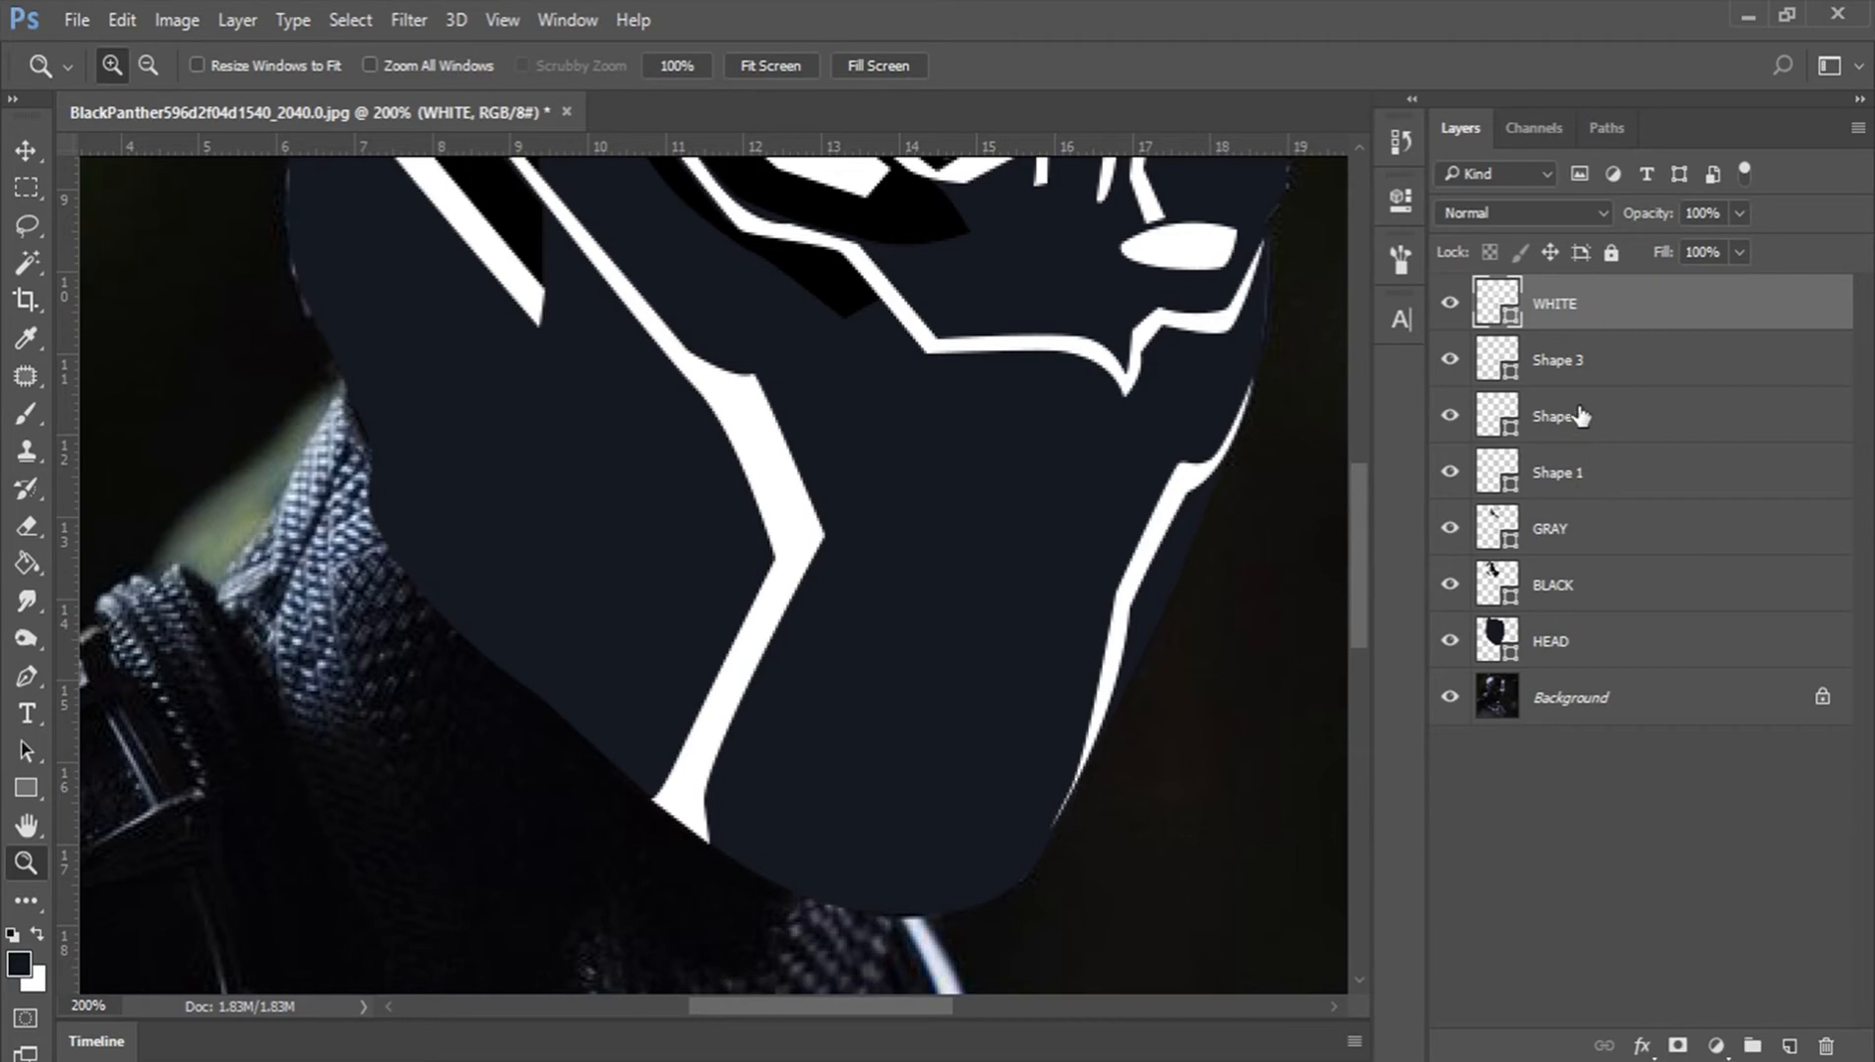
pyautogui.keyDown('shift'); pyautogui.click(1586, 482); pyautogui.keyUp('shift')
pyautogui.rightClick(1578, 323)
pyautogui.click(1132, 996)
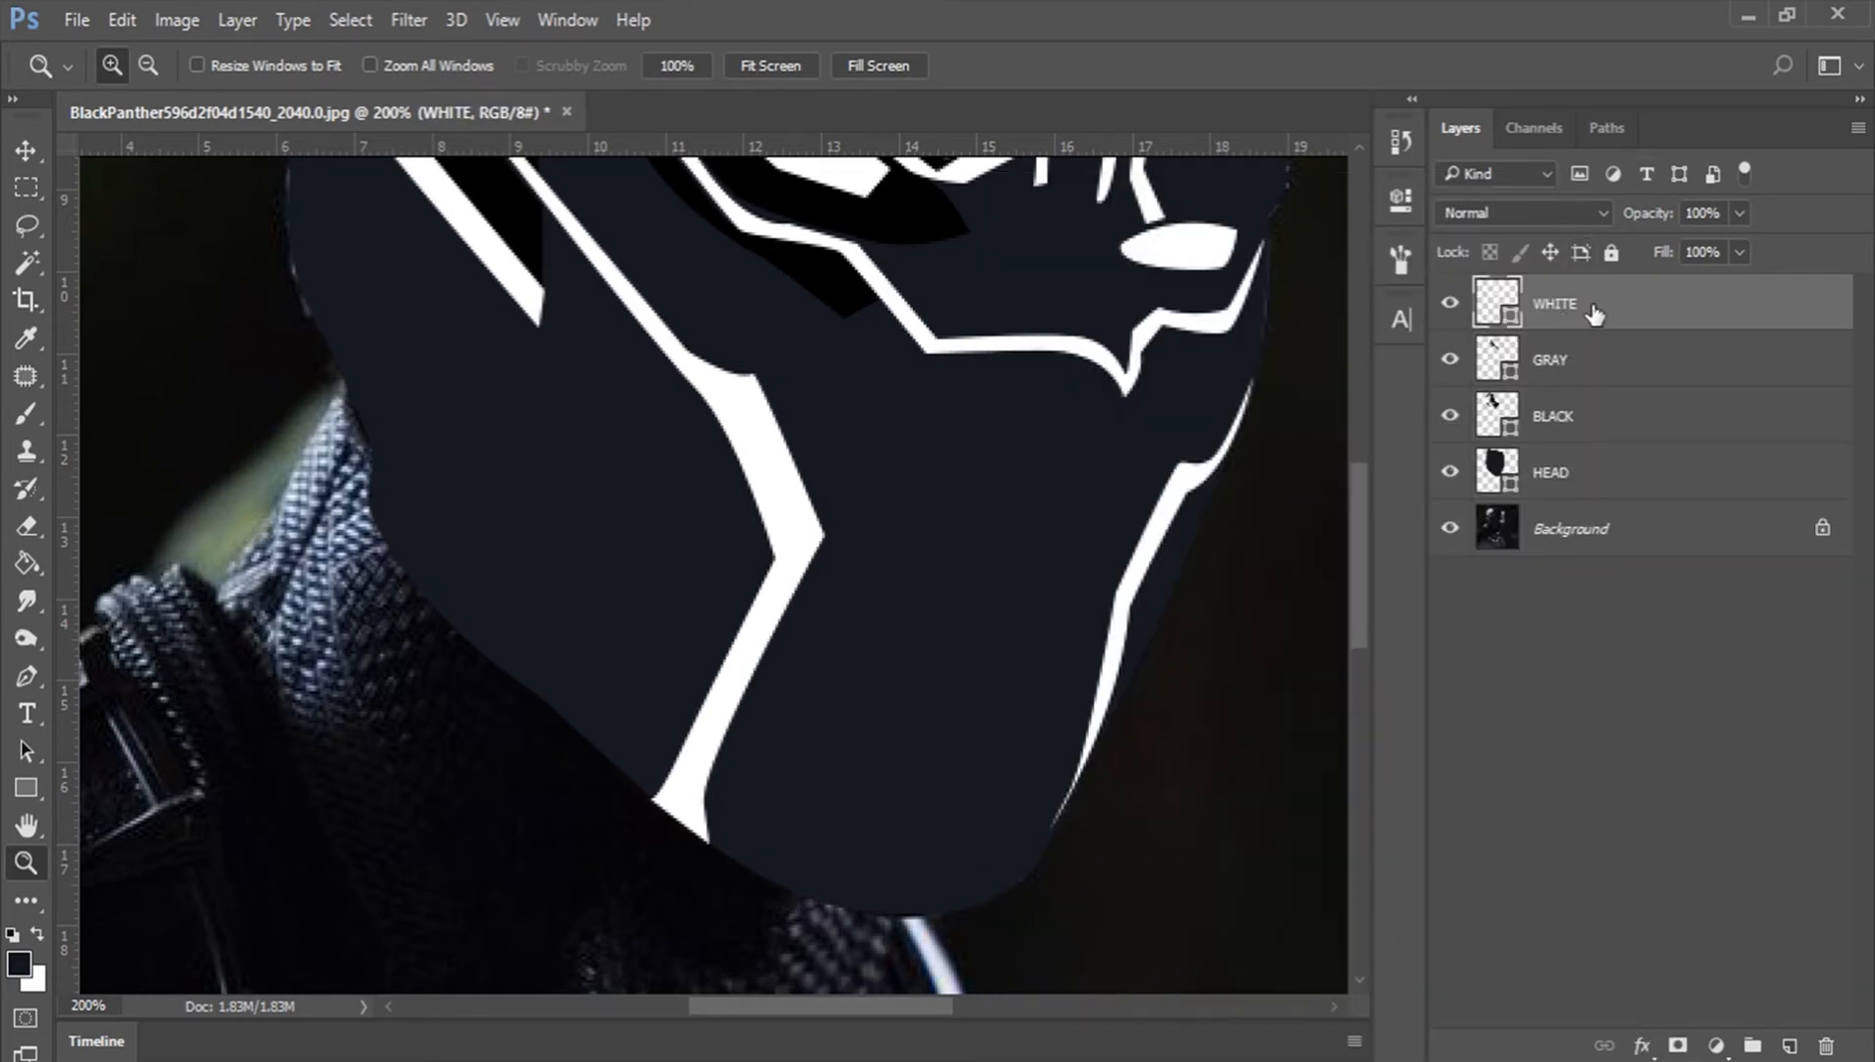
# Step: Undo the merge and move the WHITE layer back below the Shape 1 layer
pyautogui.hotkey('ctrl', 'z')
pyautogui.click(1586, 351)
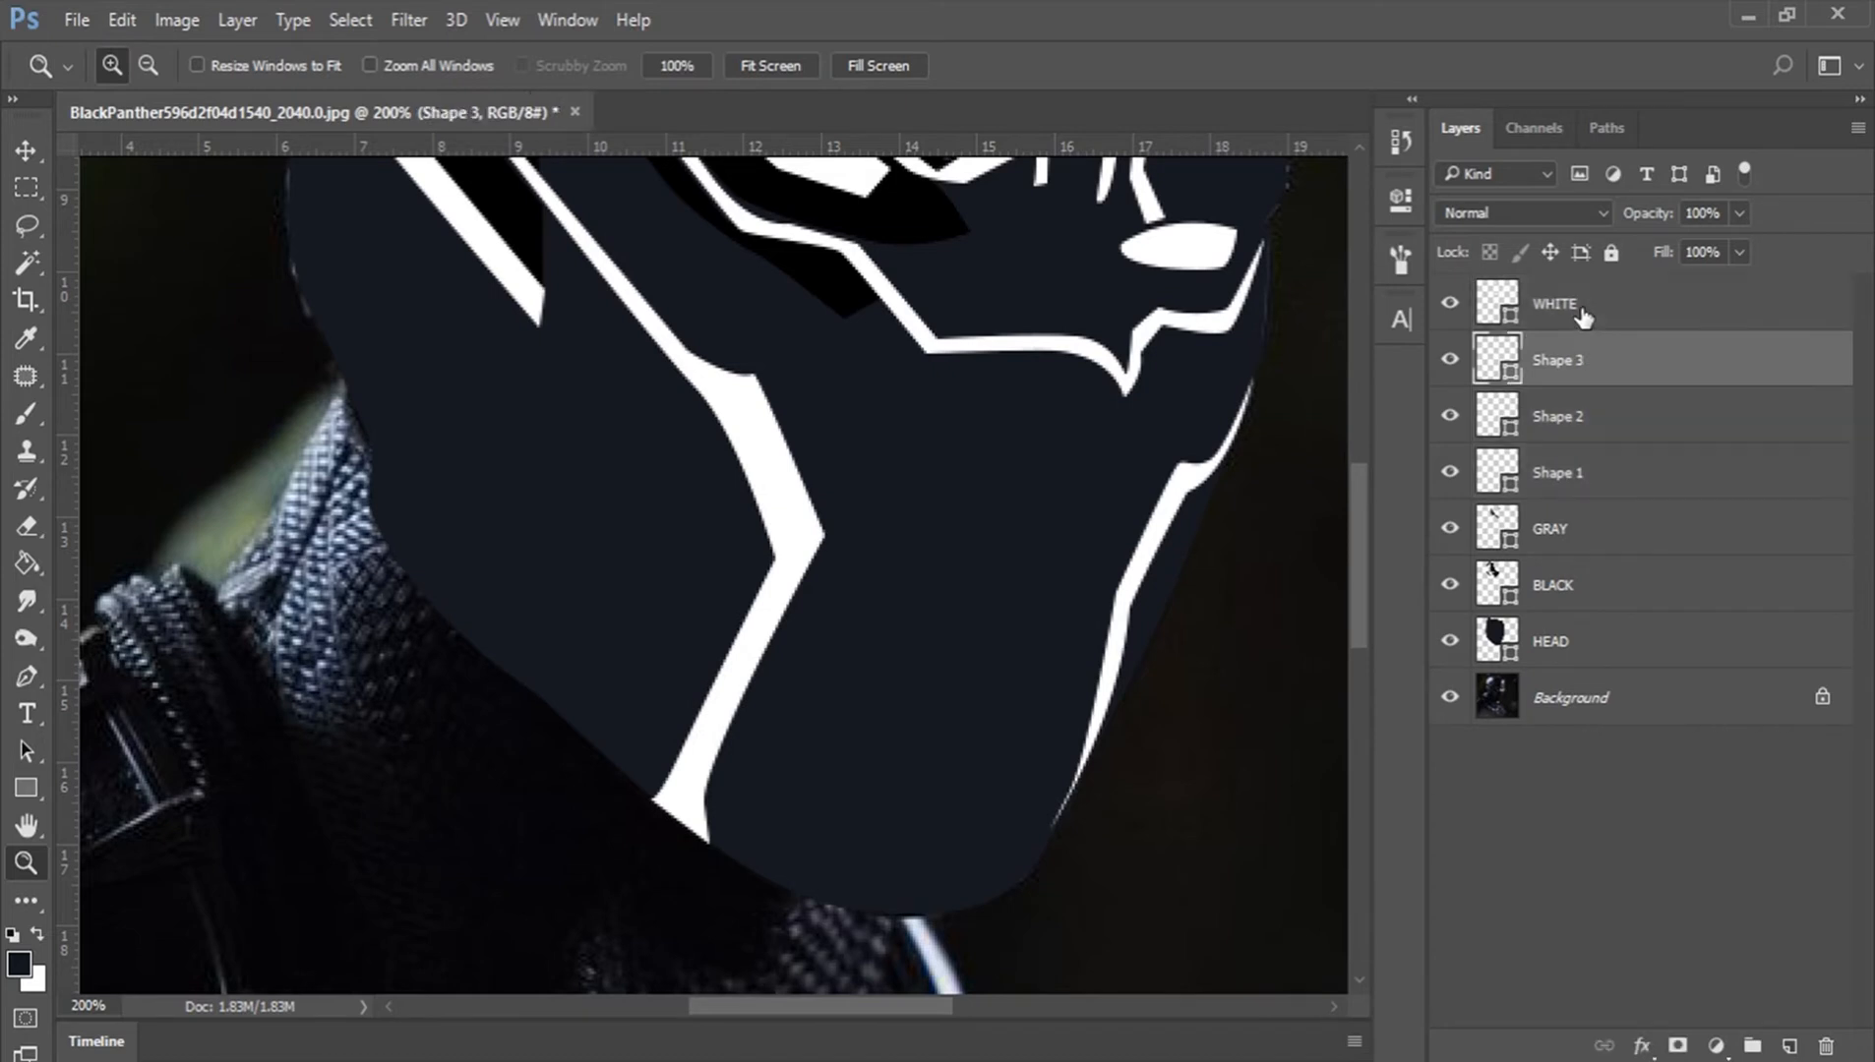
pyautogui.moveTo(1621, 303); pyautogui.dragTo(1624, 504)
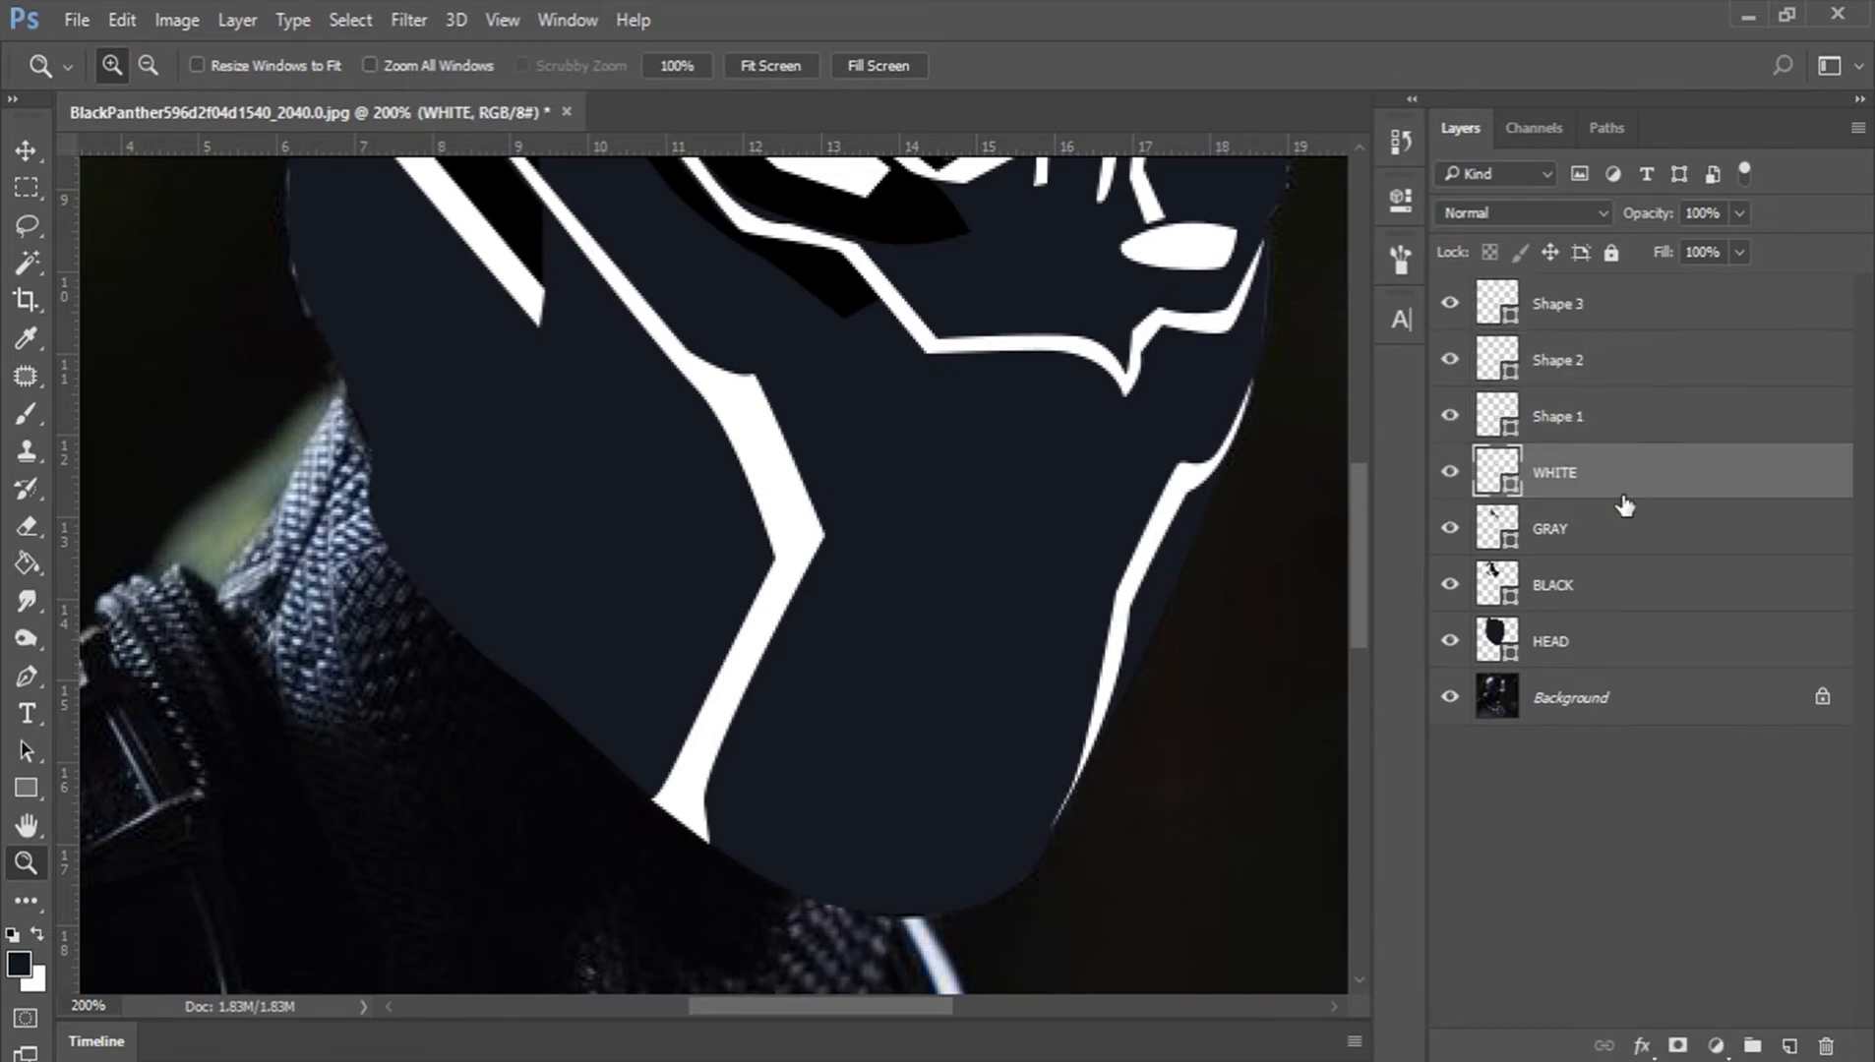
# Step: Merge the WHITE layer and the three new shape layers into one shape layer and name it WHITE
pyautogui.keyDown('shift'); pyautogui.click(1592, 309); pyautogui.keyUp('shift')
pyautogui.rightClick(1594, 309)
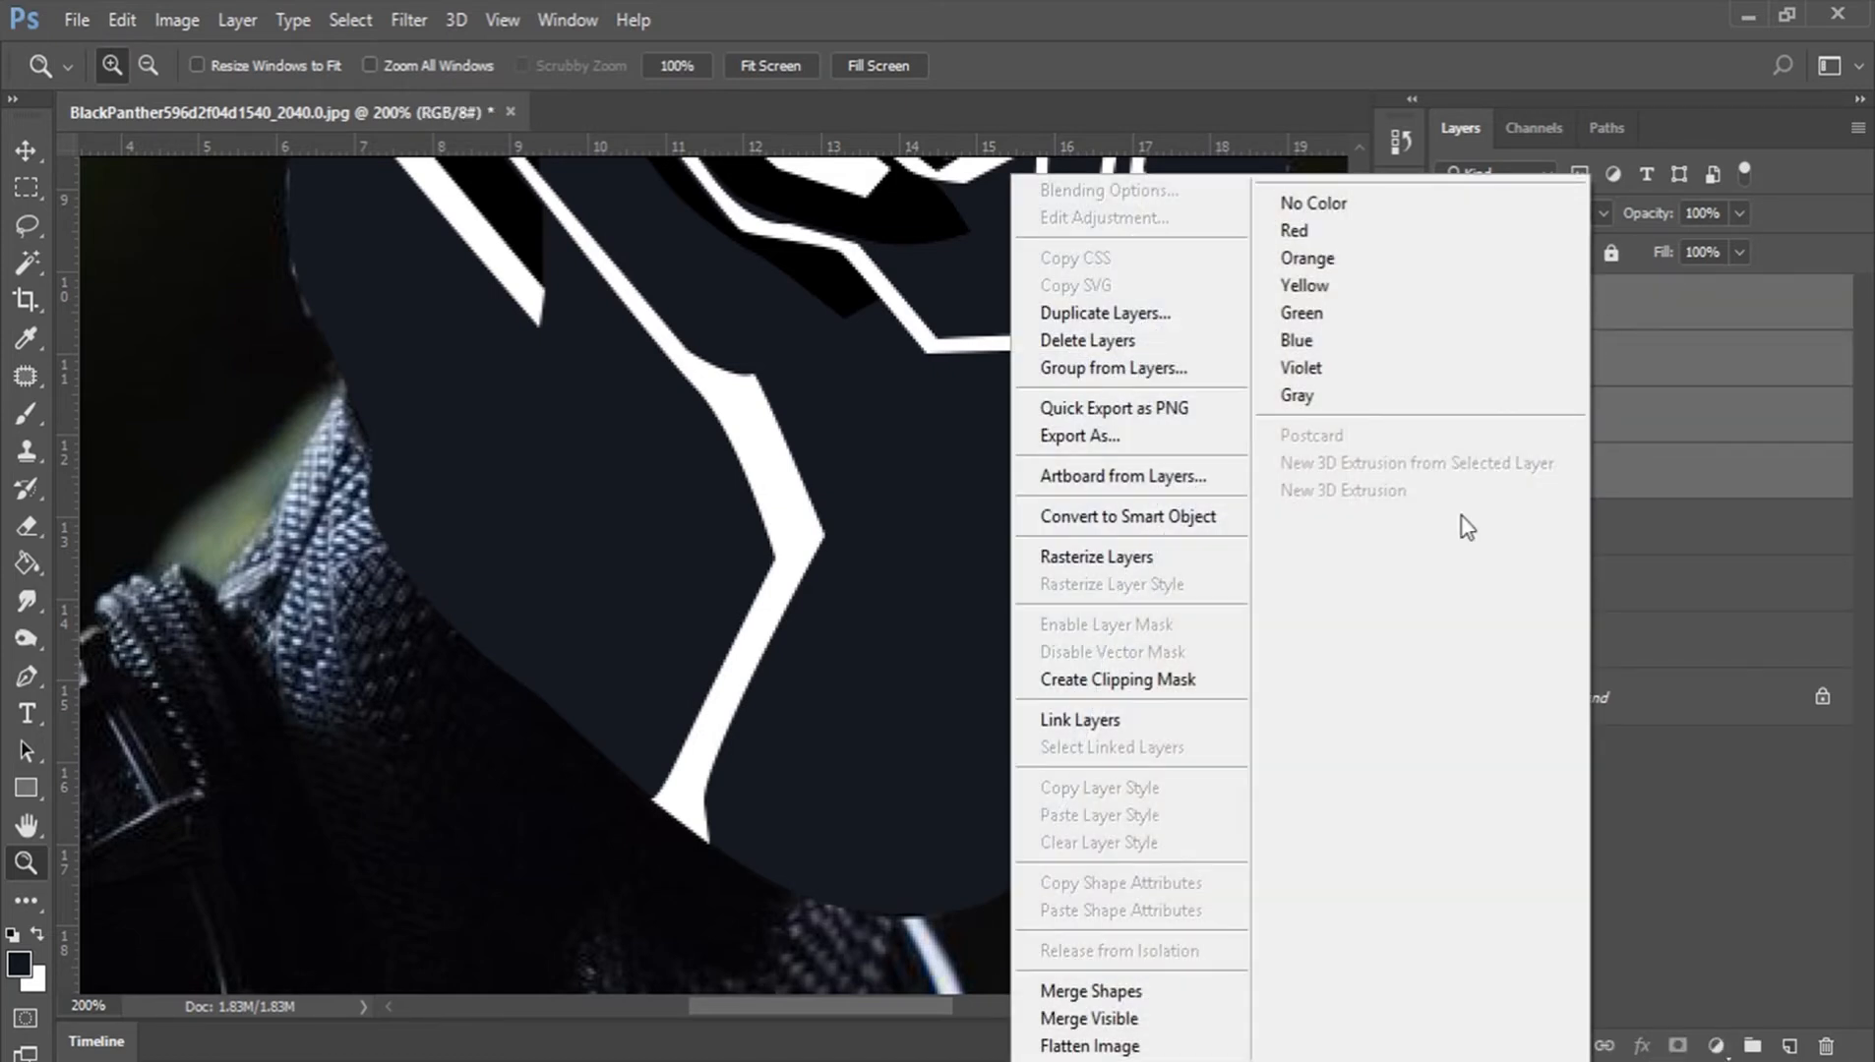
pyautogui.click(1147, 991)
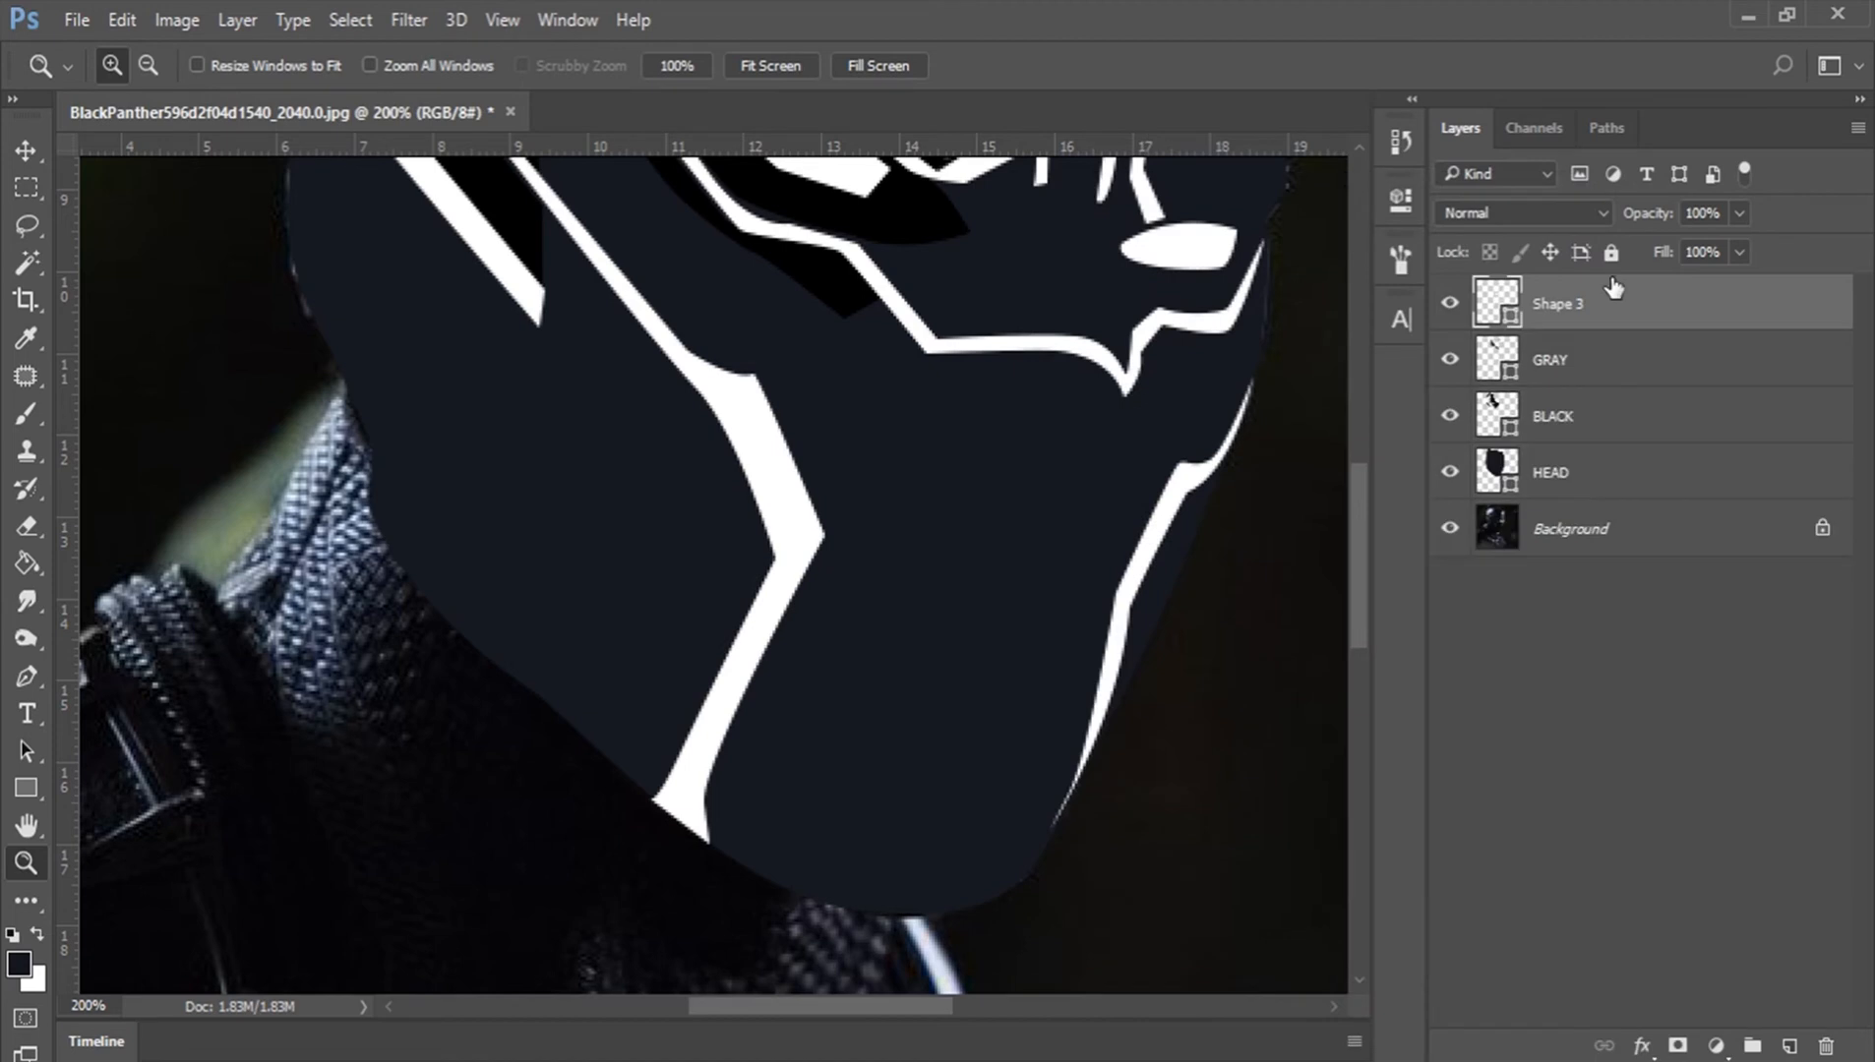
pyautogui.doubleClick(1569, 312)
pyautogui.write('WHITE')
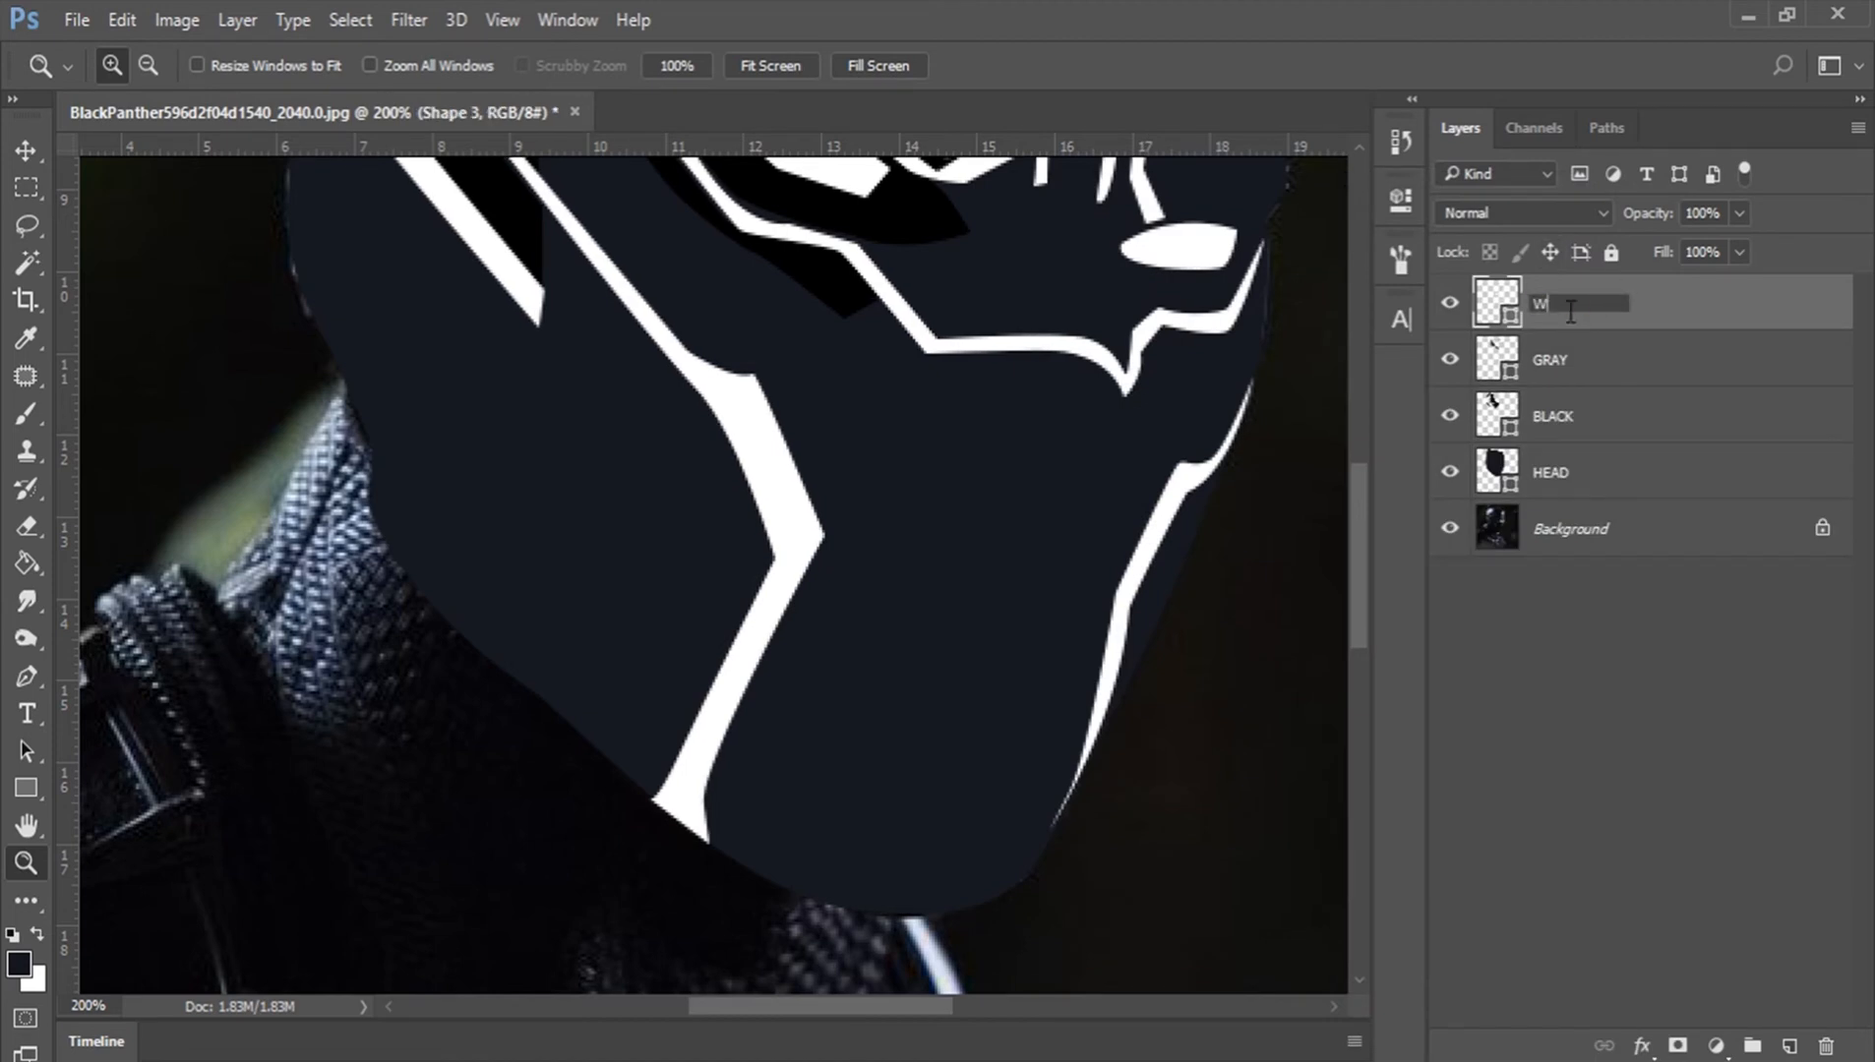
pyautogui.press('Return')
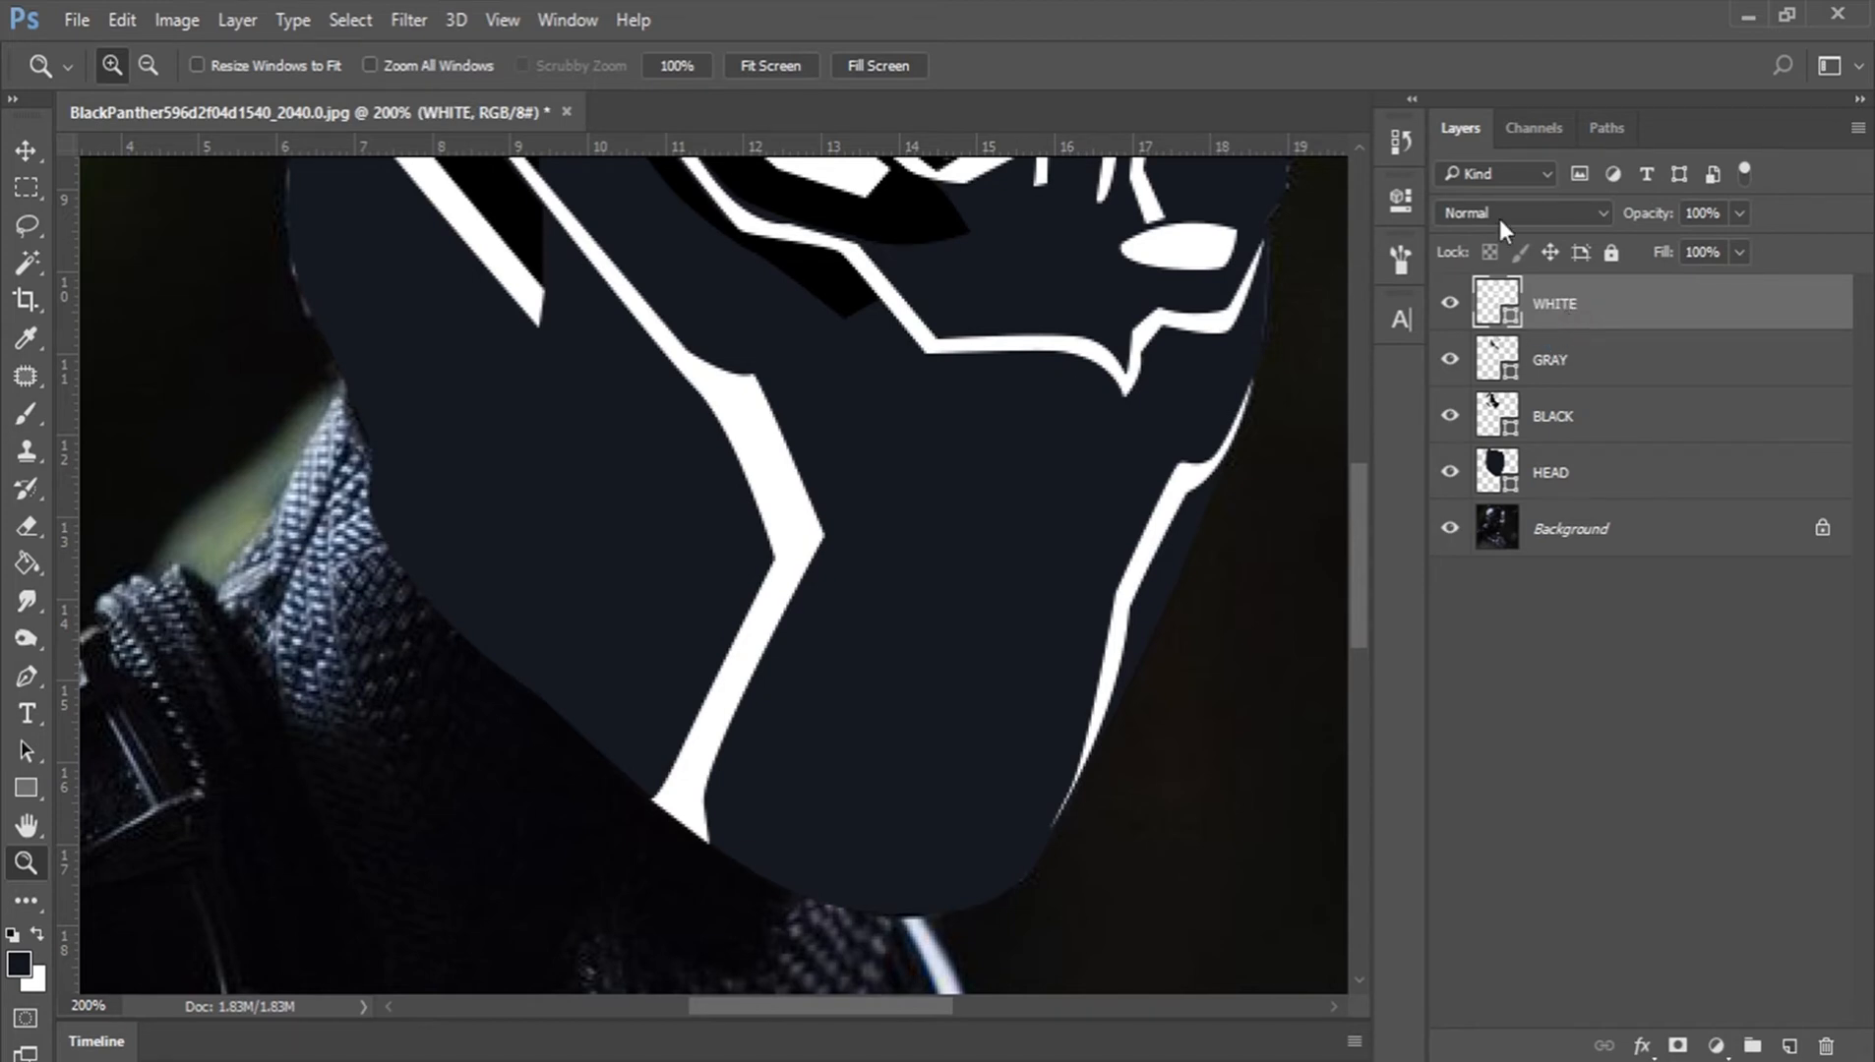
pyautogui.hotkey('ctrl', 'shift', 's')
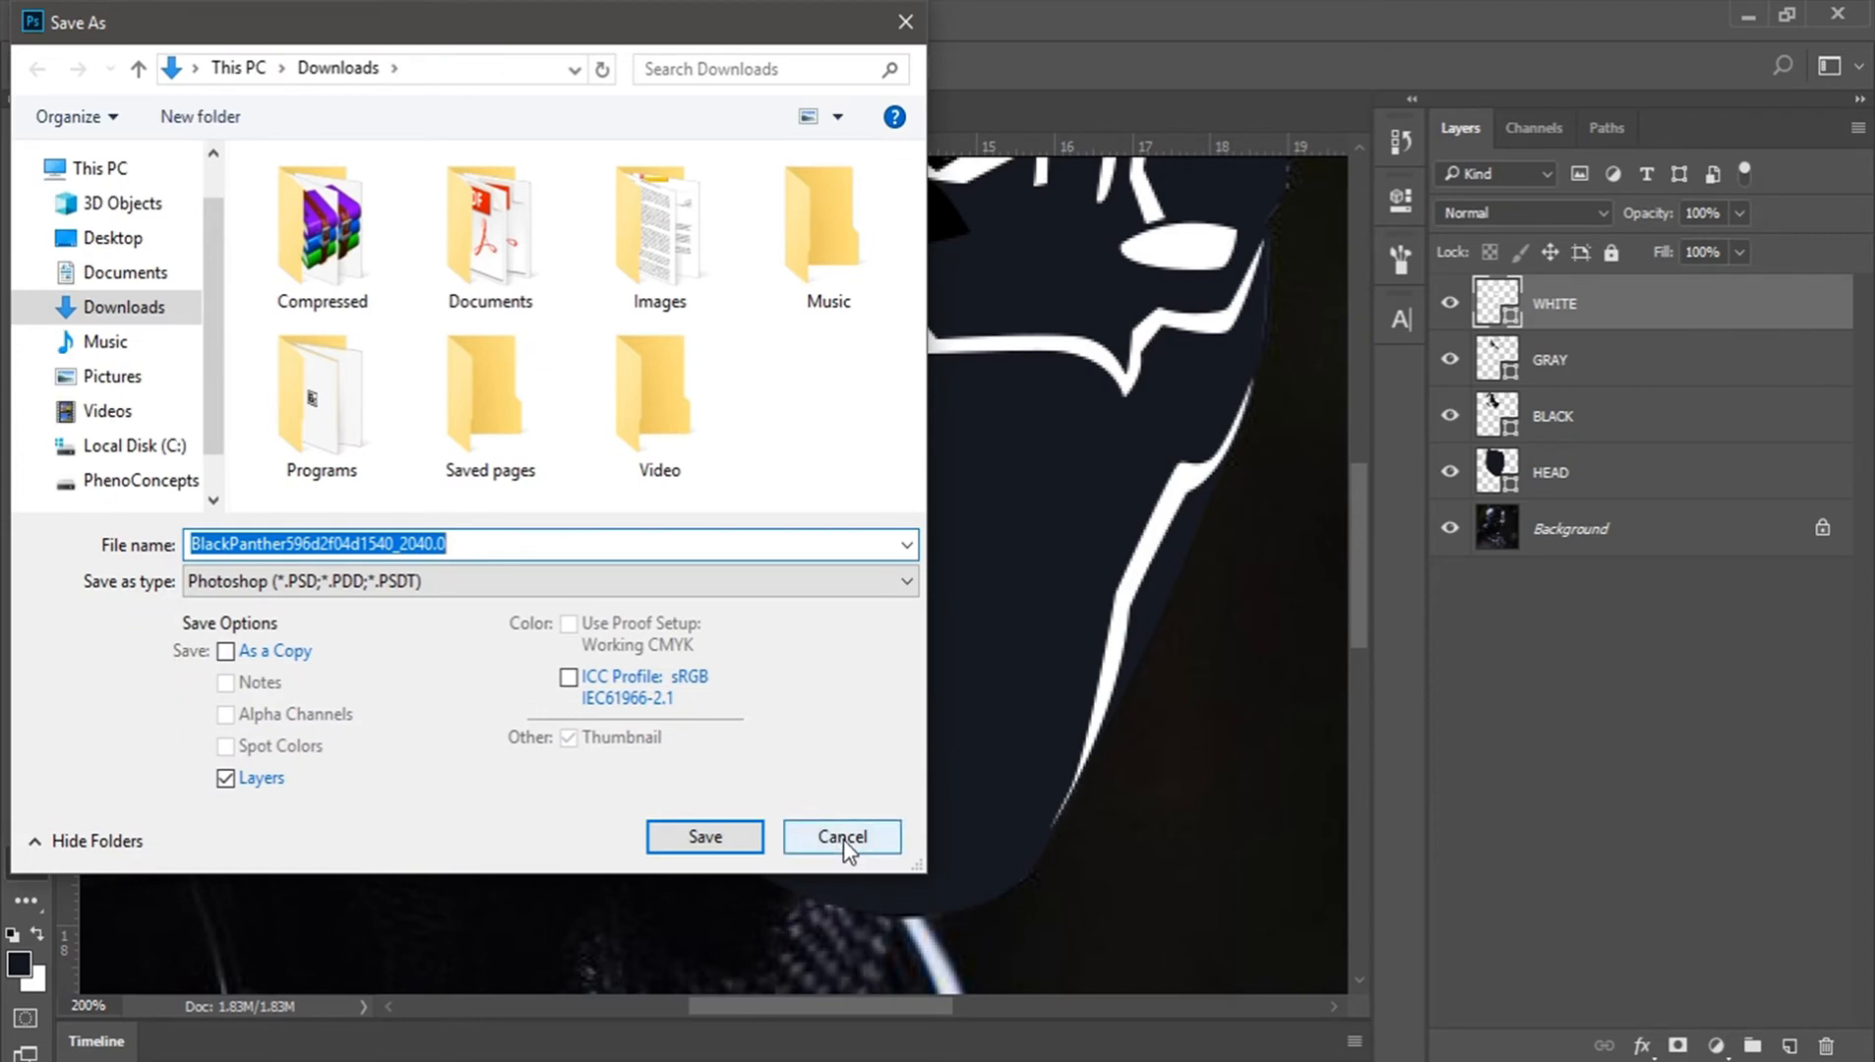
pyautogui.click(844, 839)
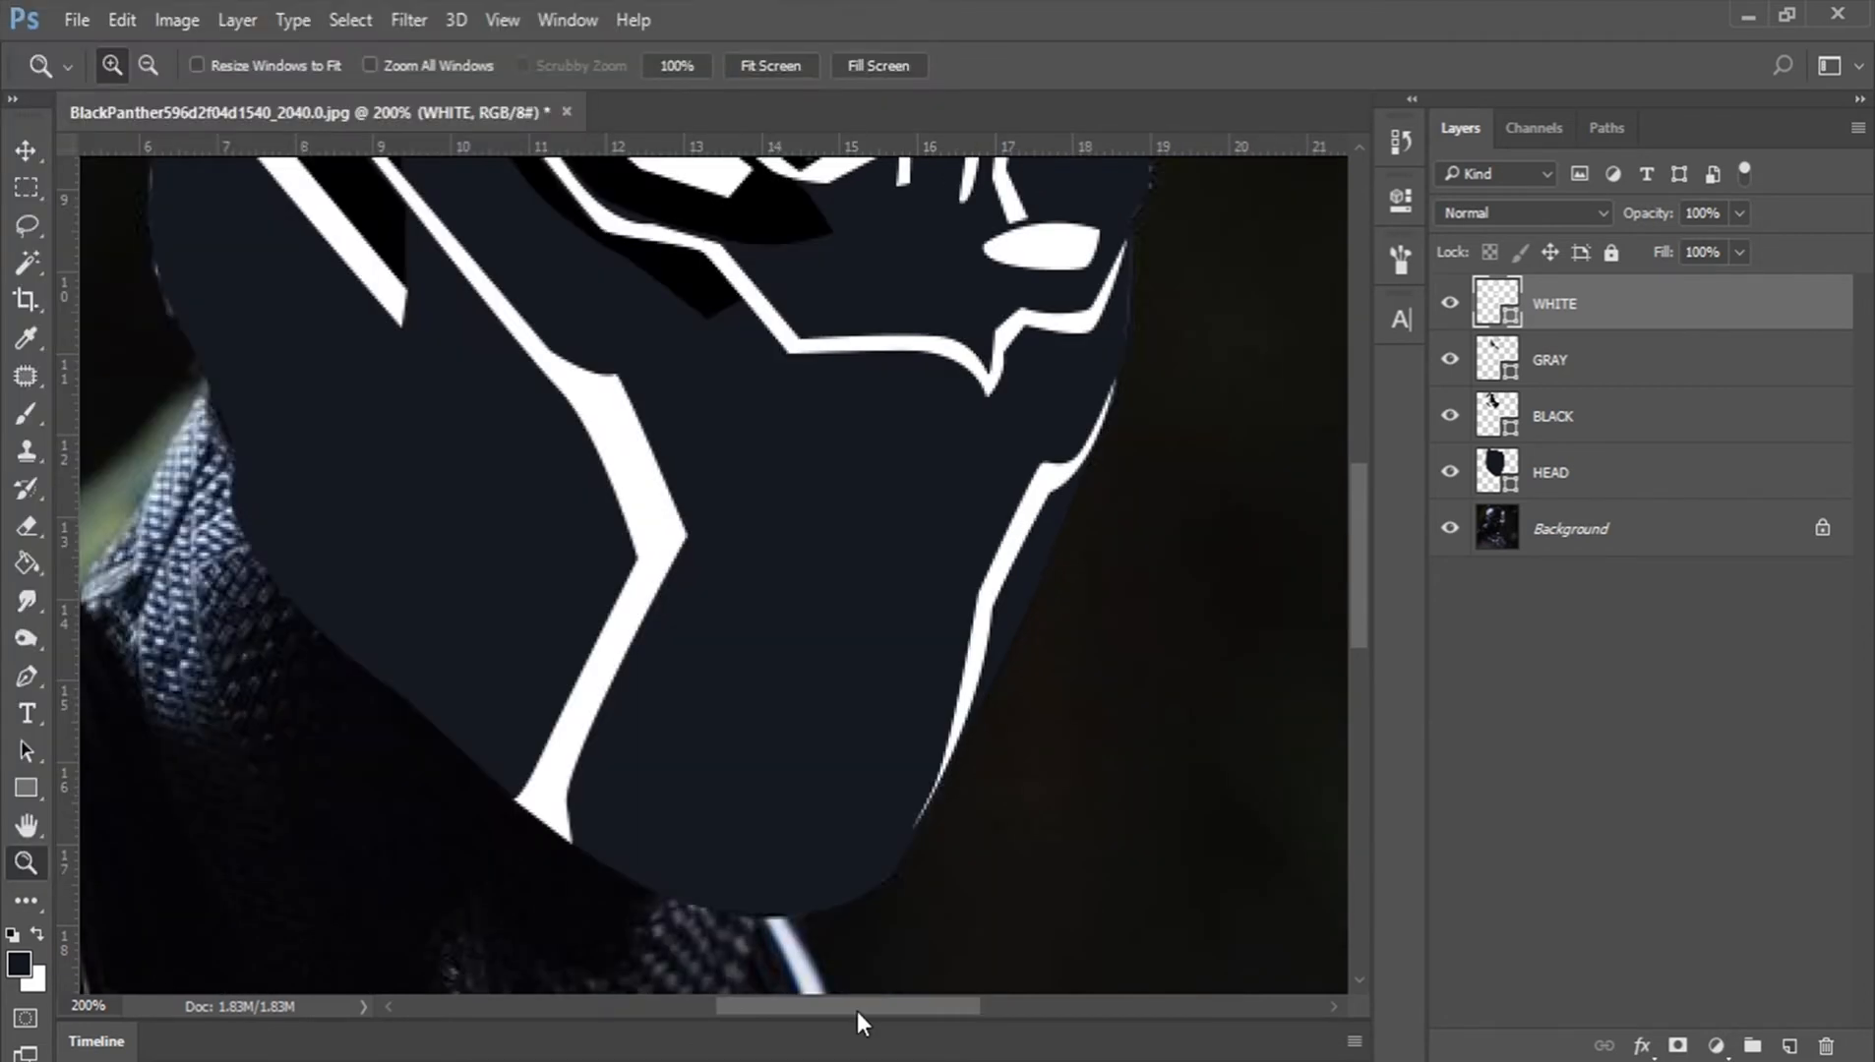
pyautogui.click(770, 67)
pyautogui.click(568, 506)
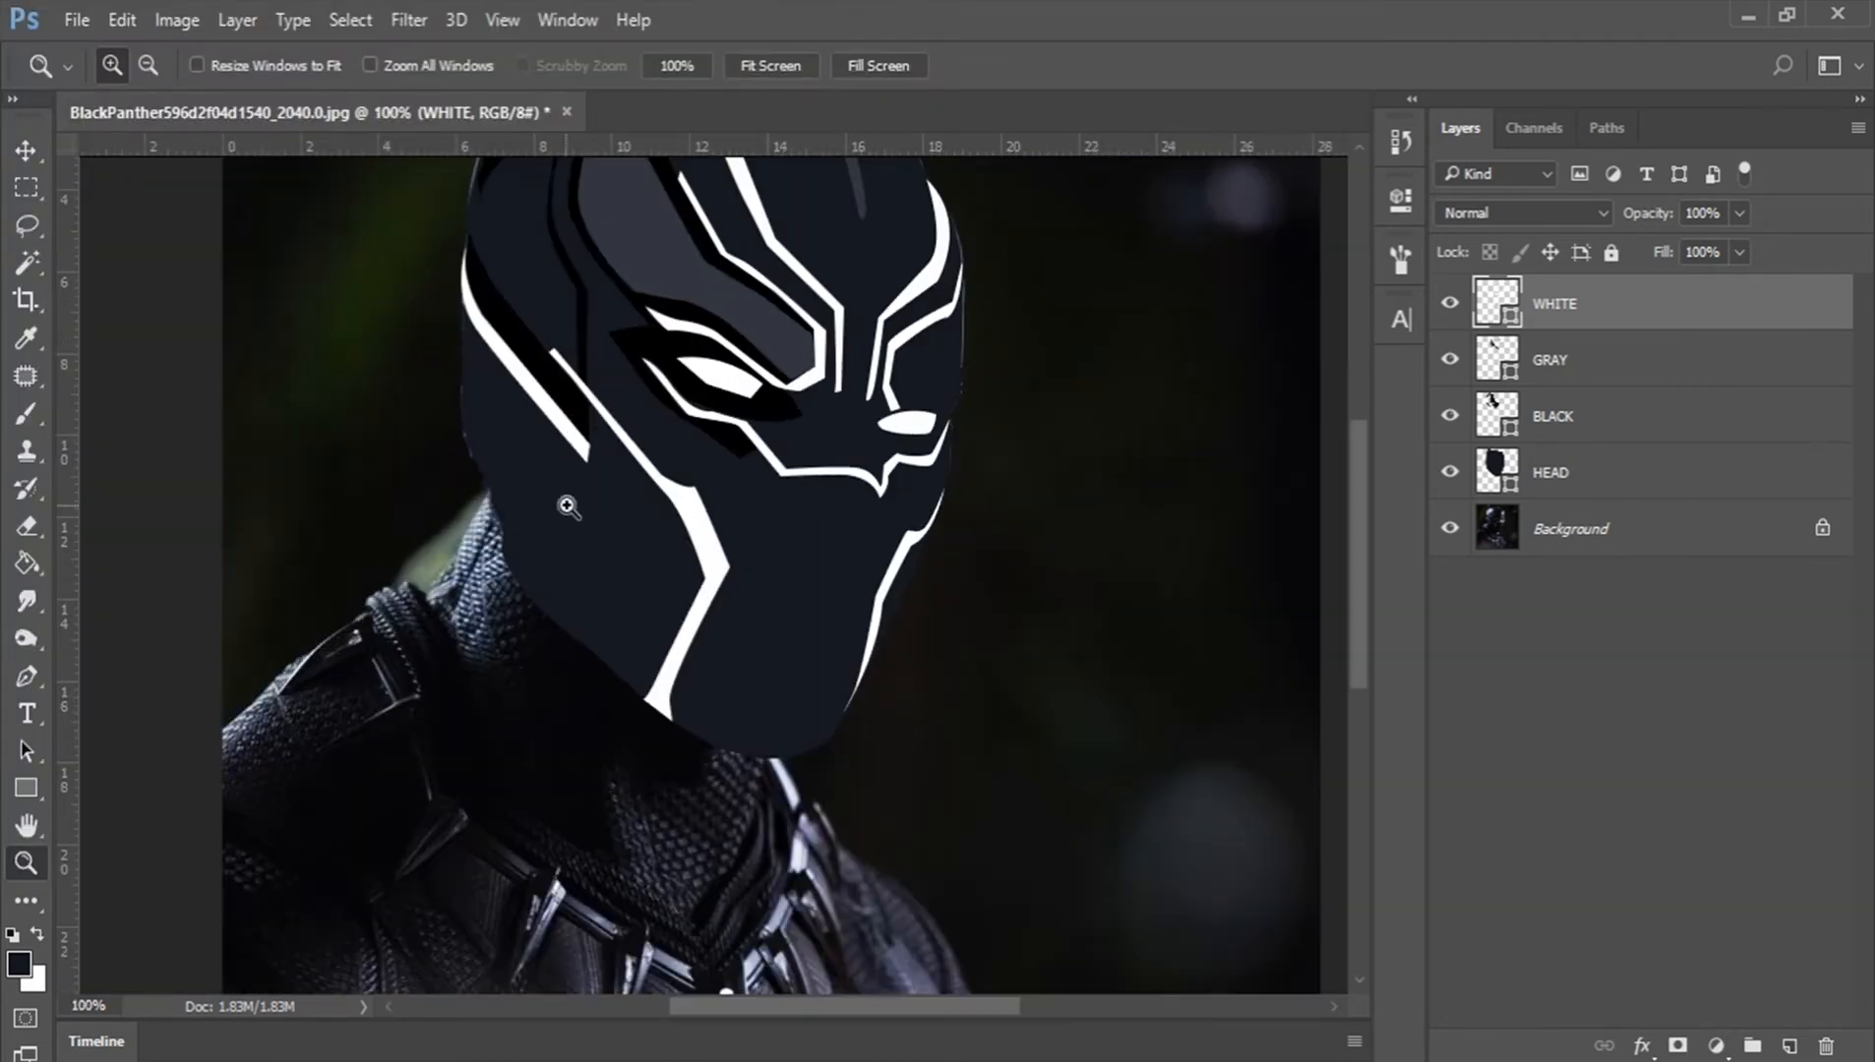
pyautogui.click(695, 533)
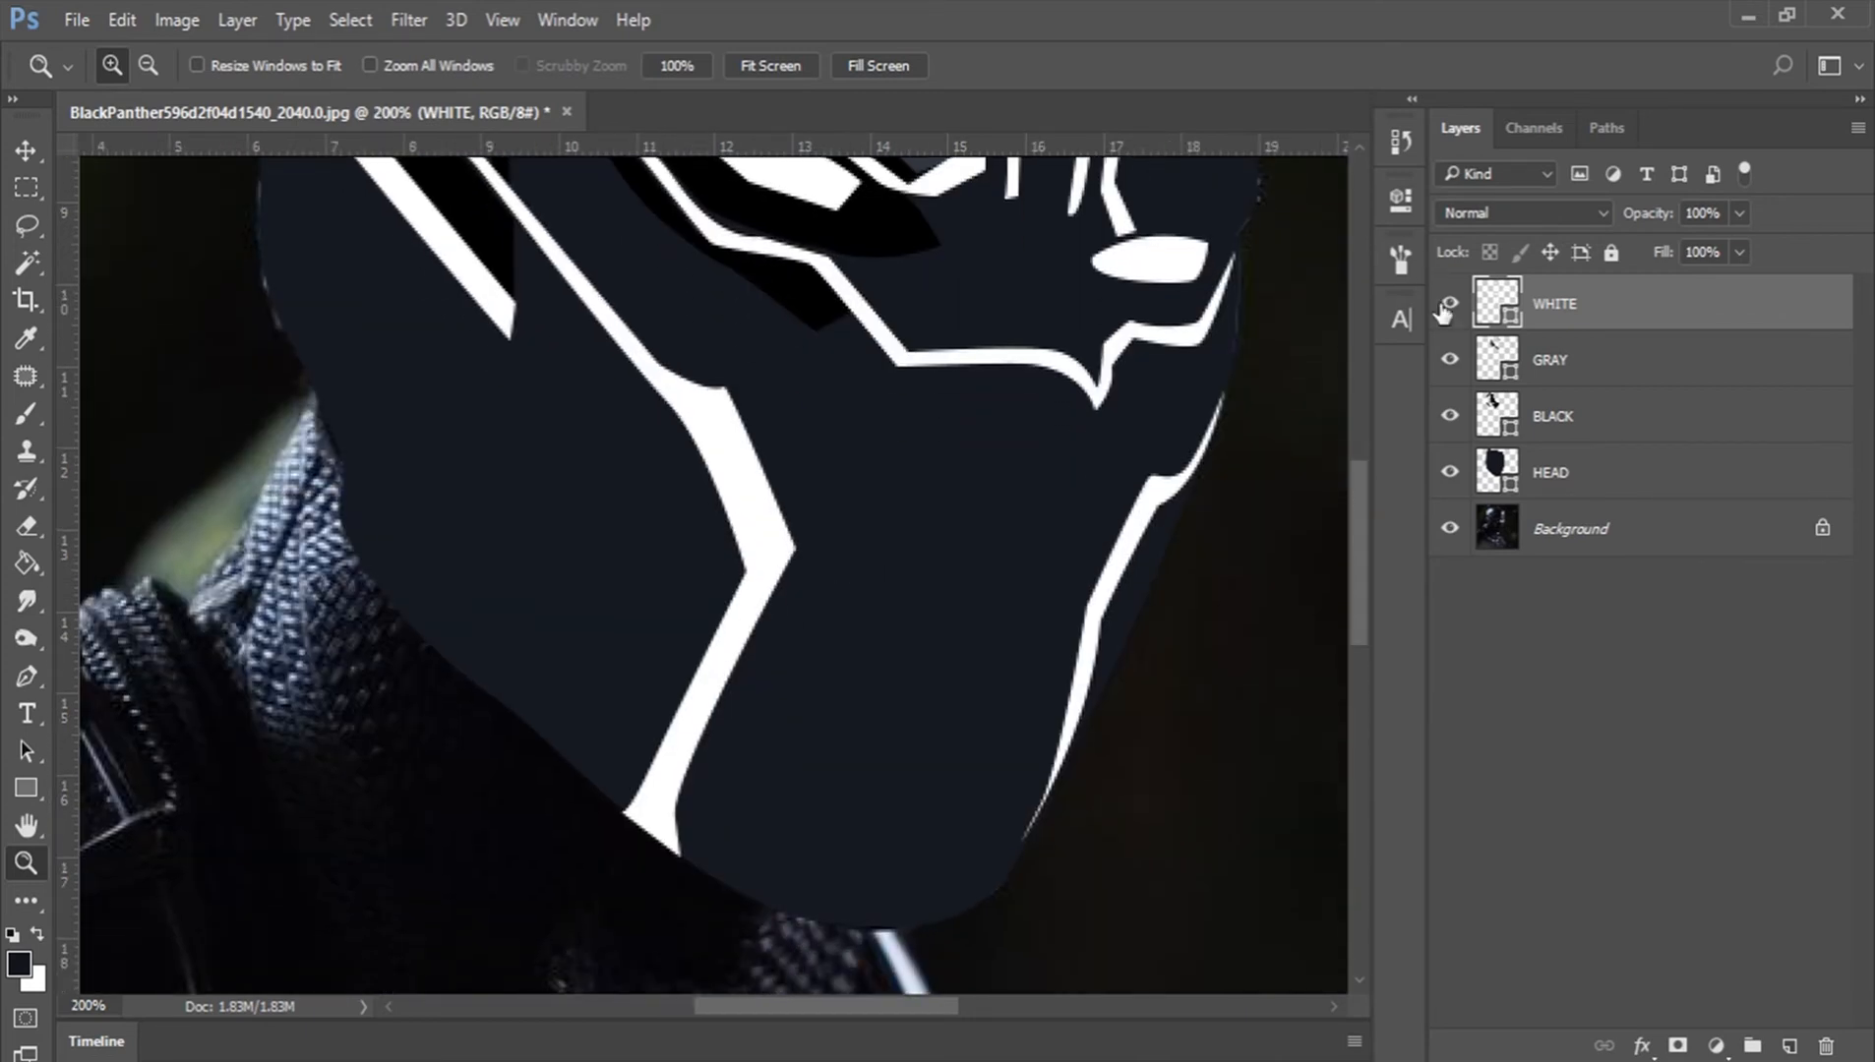
# Step: Hide the WHITE, GRAY, BLACK and HEAD layers to expose the photo and select the BLACK layer
pyautogui.moveTo(1445, 309); pyautogui.dragTo(1463, 484)
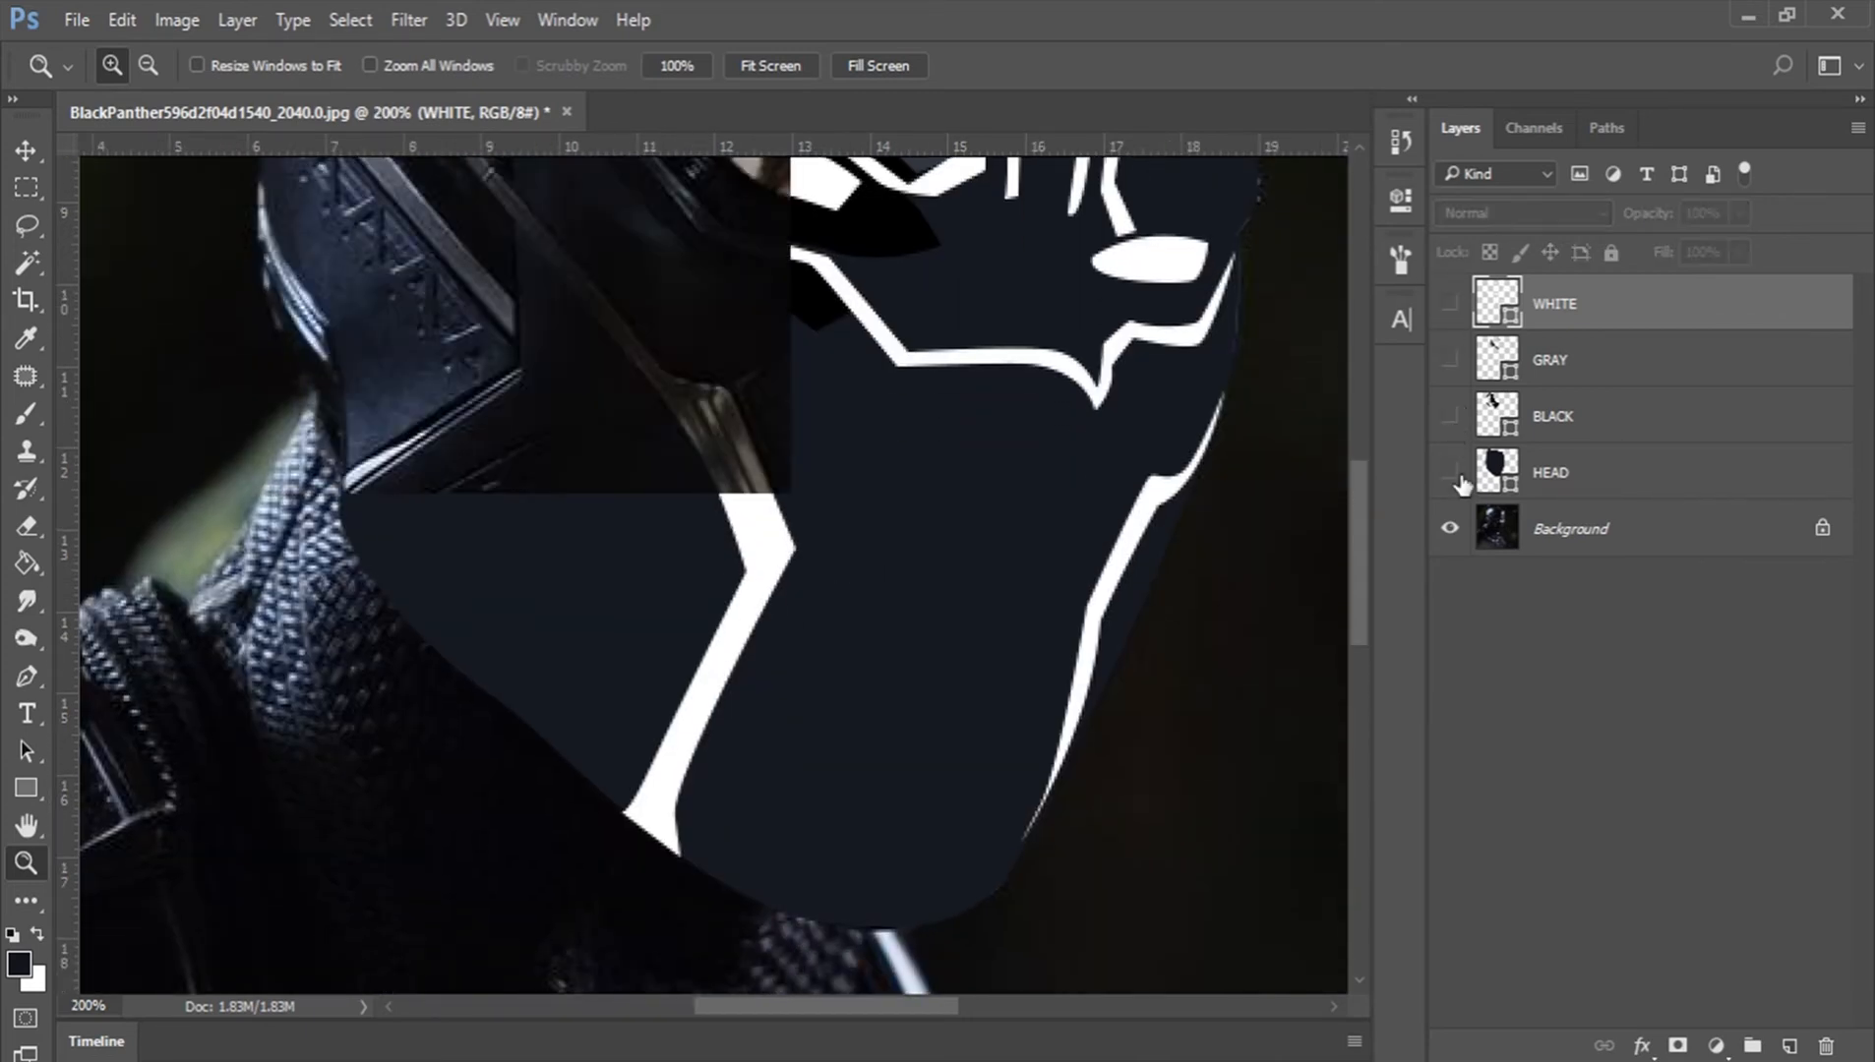
pyautogui.click(999, 586)
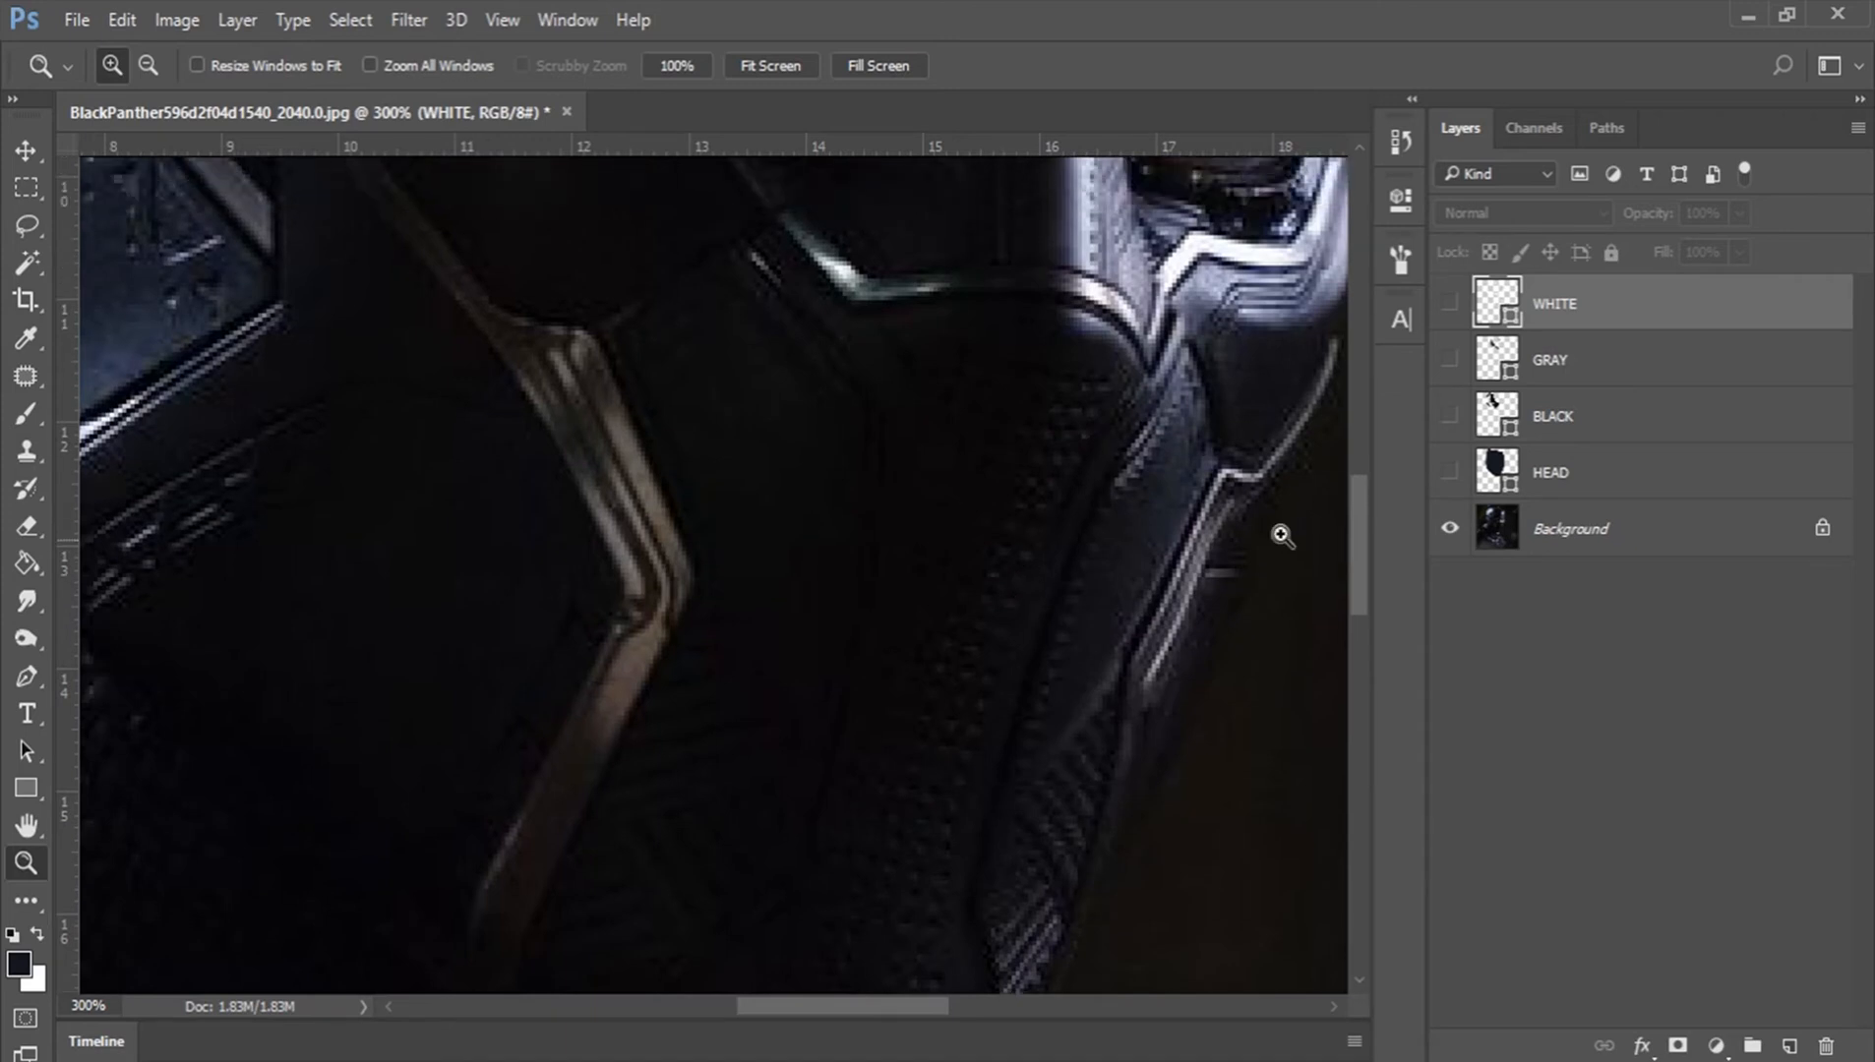
pyautogui.click(1591, 420)
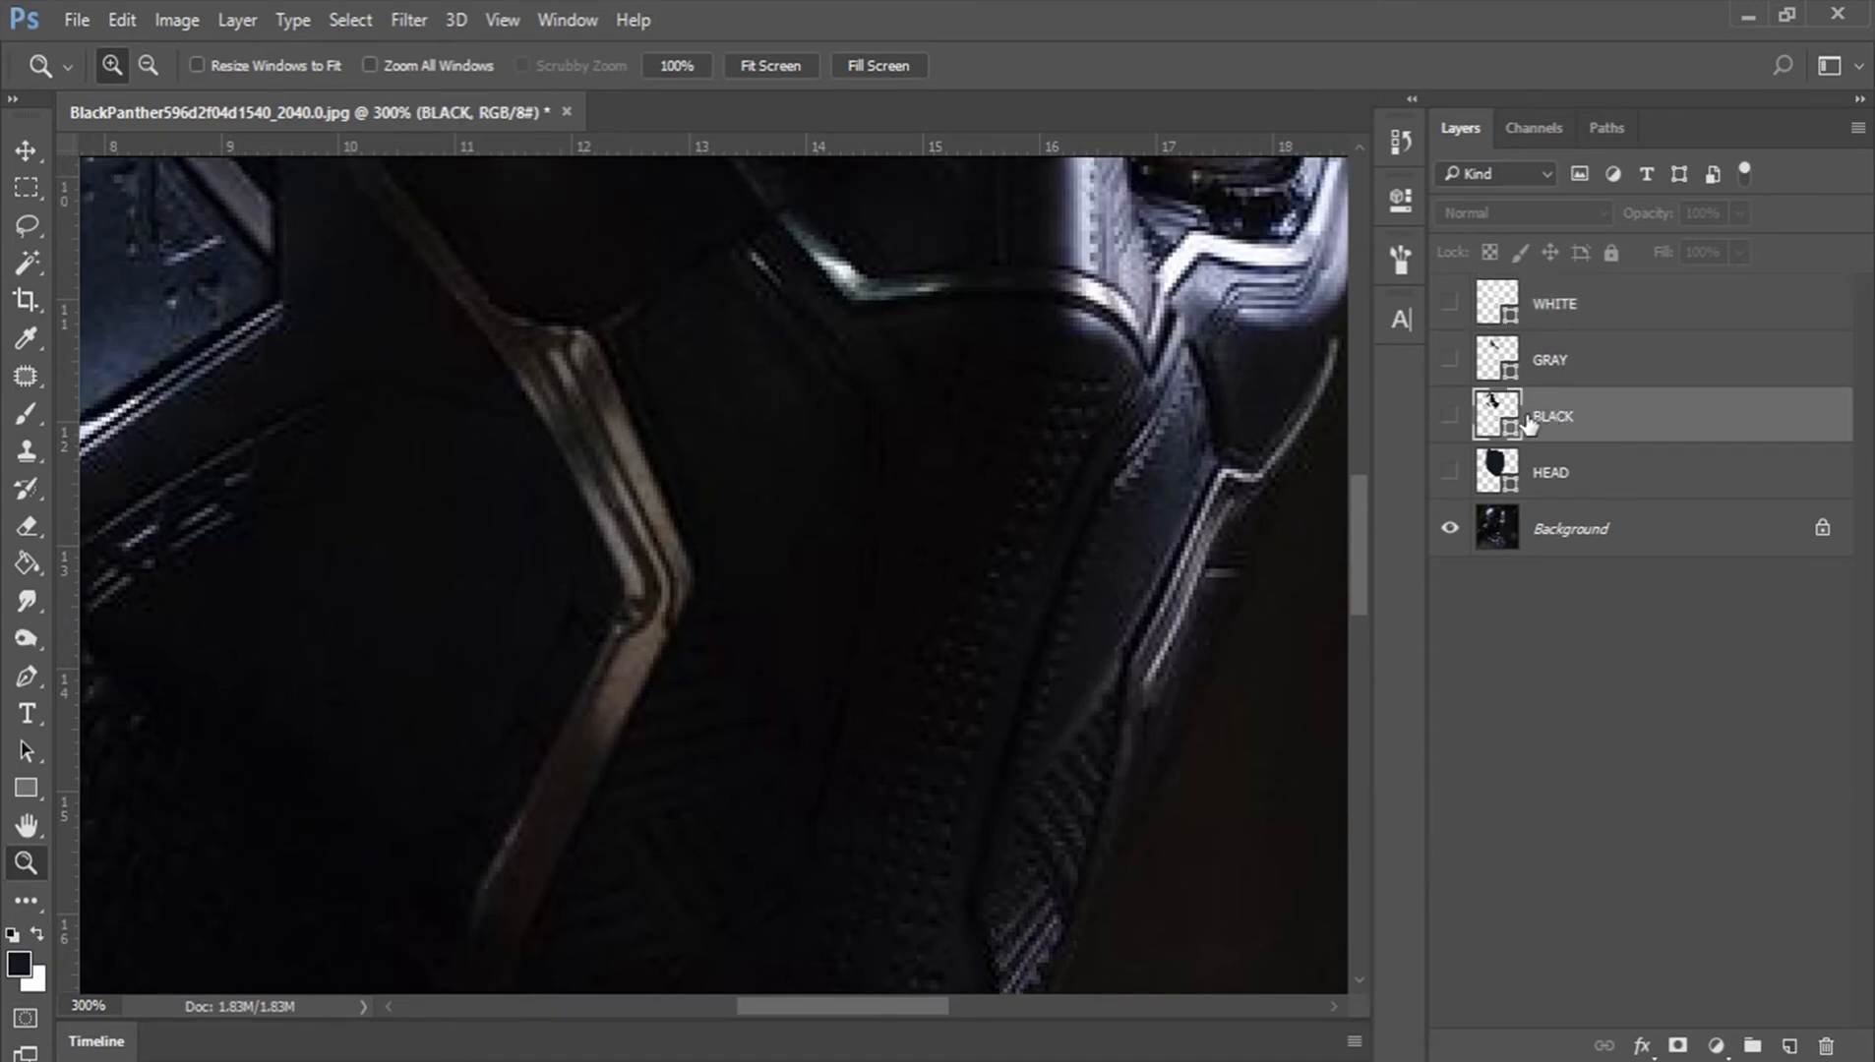
pyautogui.scroll(3, 933, 425)
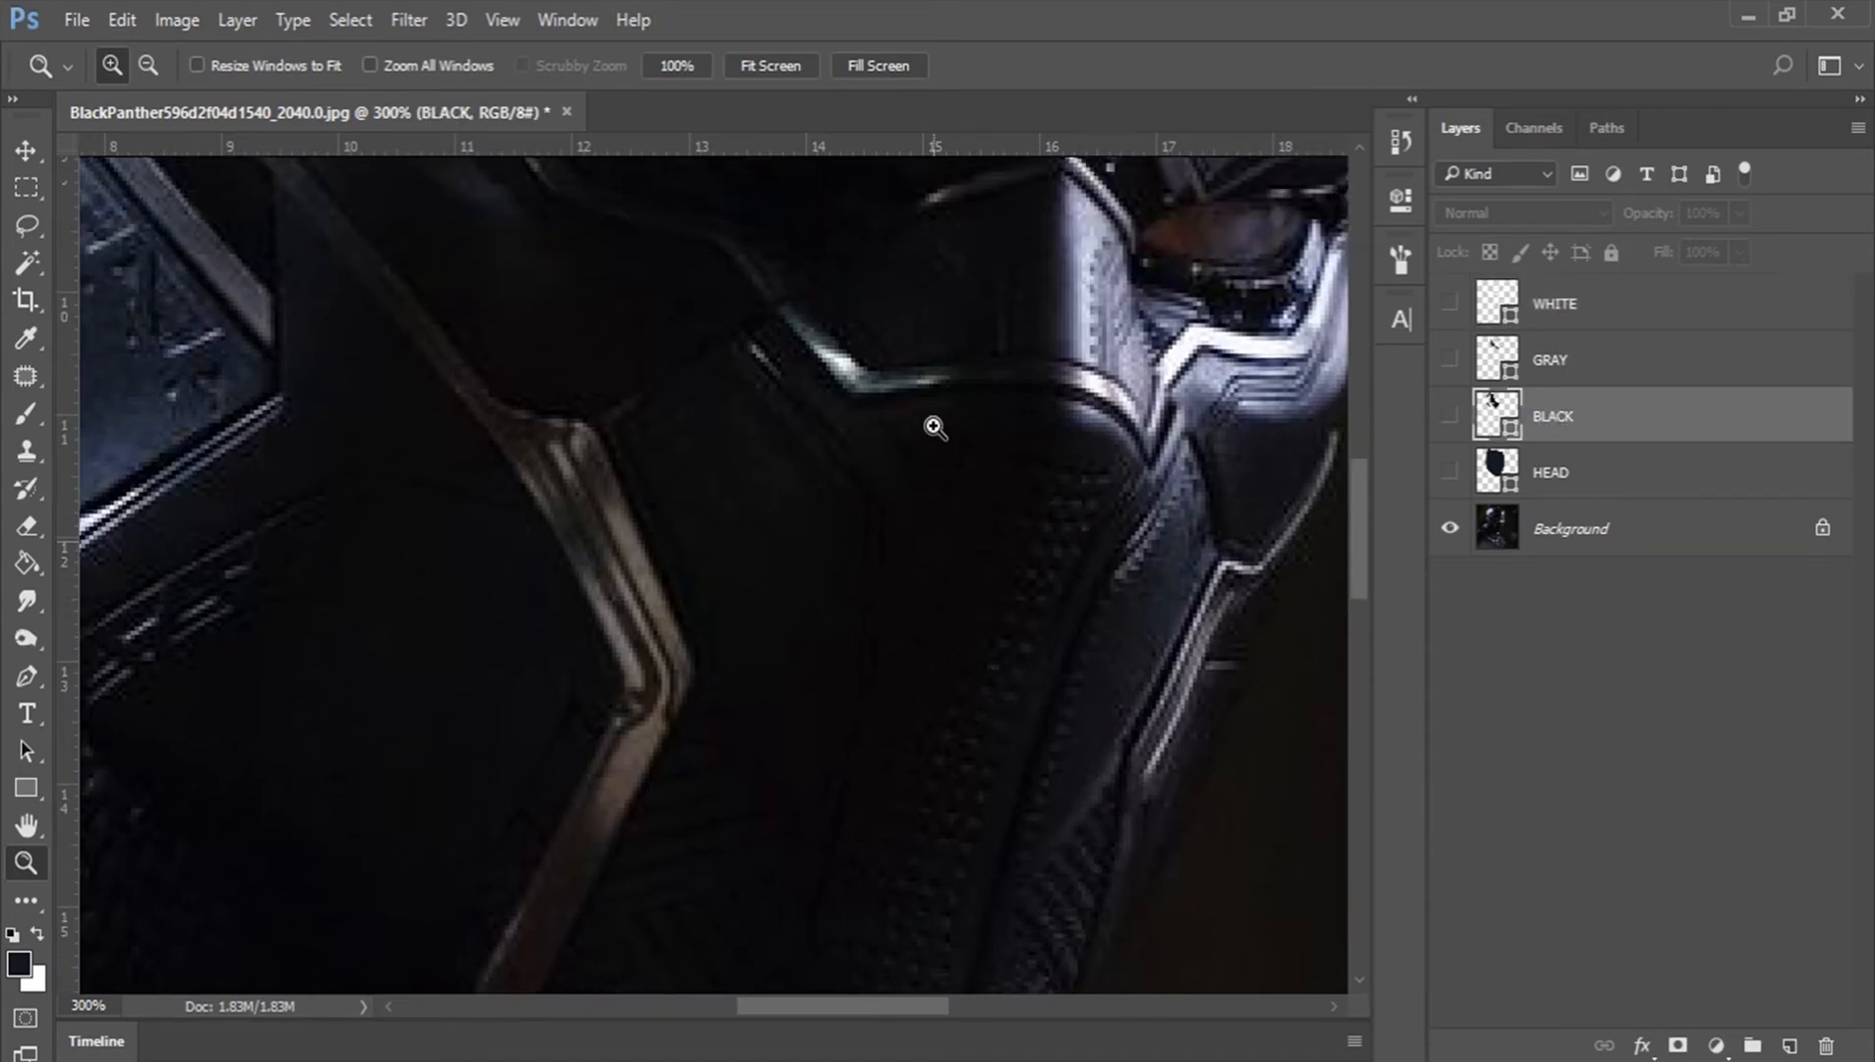
pyautogui.scroll(2, 932, 425)
pyautogui.click(1580, 473)
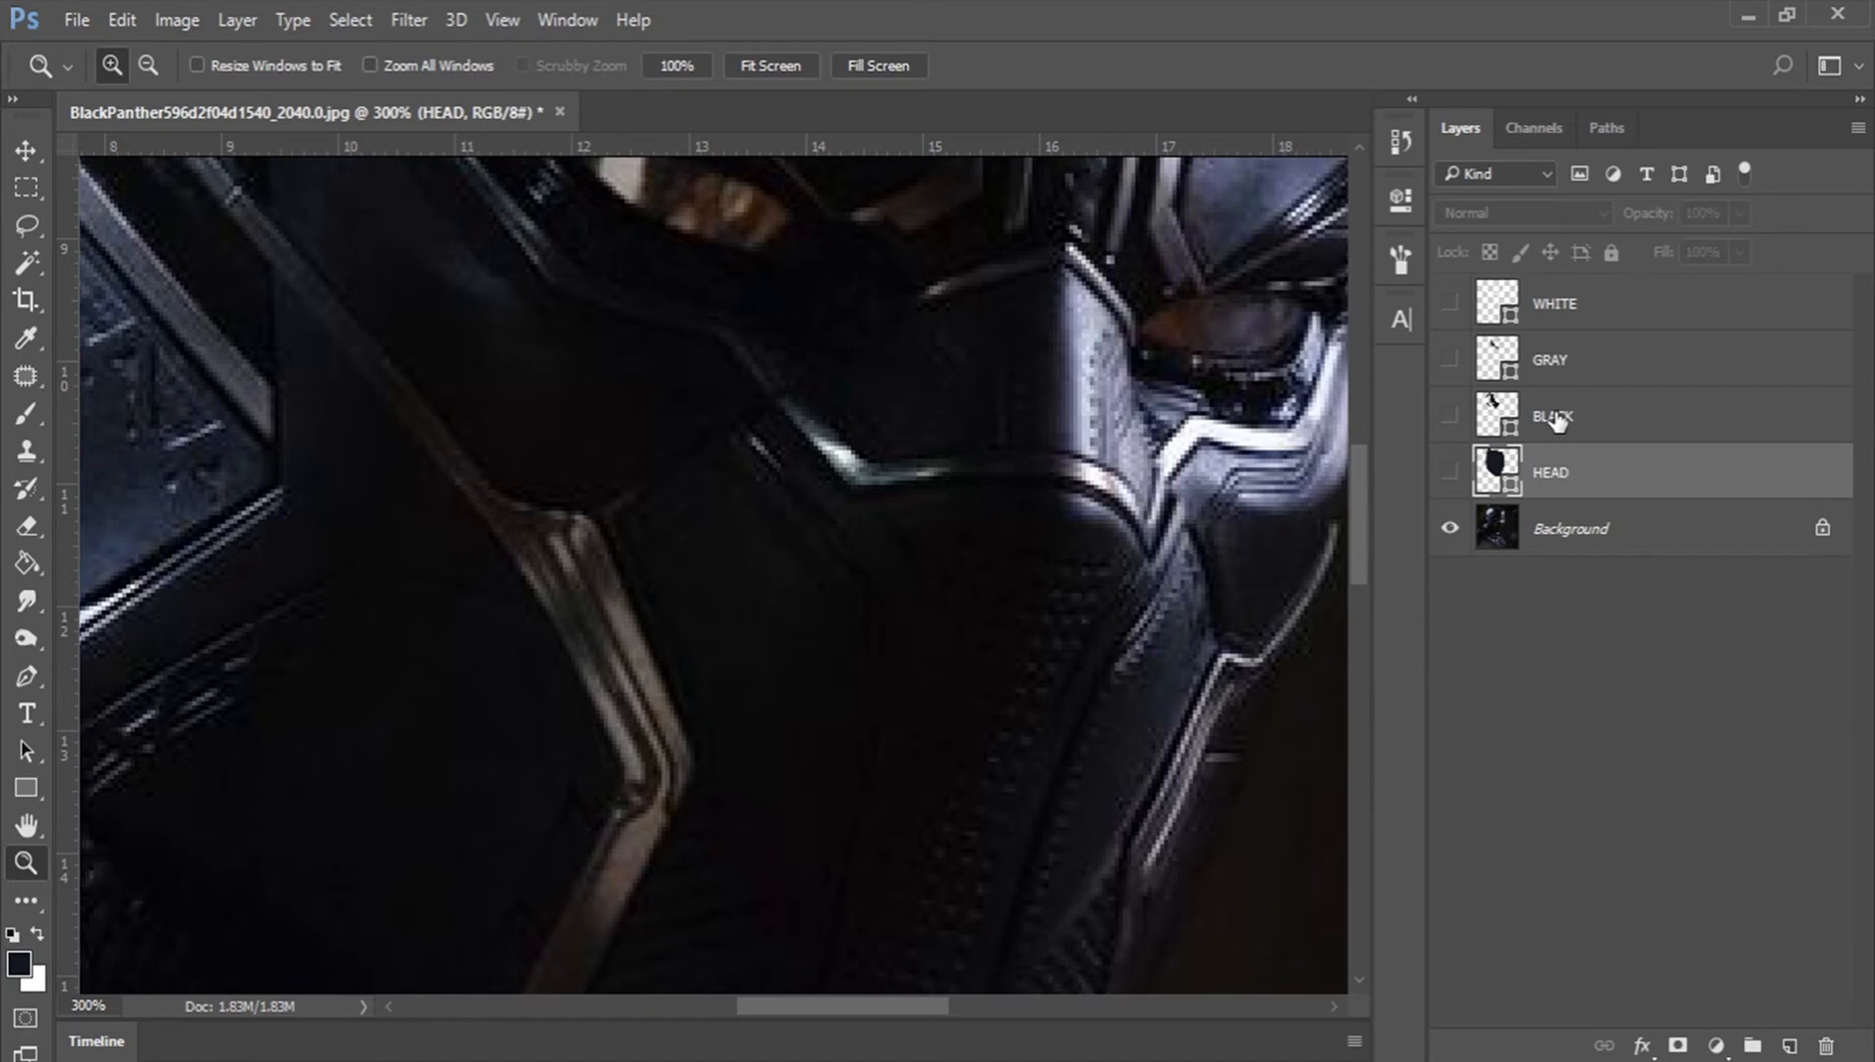
pyautogui.click(1554, 420)
# Step: Start a black Pen shape tracing the near edge of the cheek seam from beside the nose trim down to the chin
pyautogui.click(24, 675)
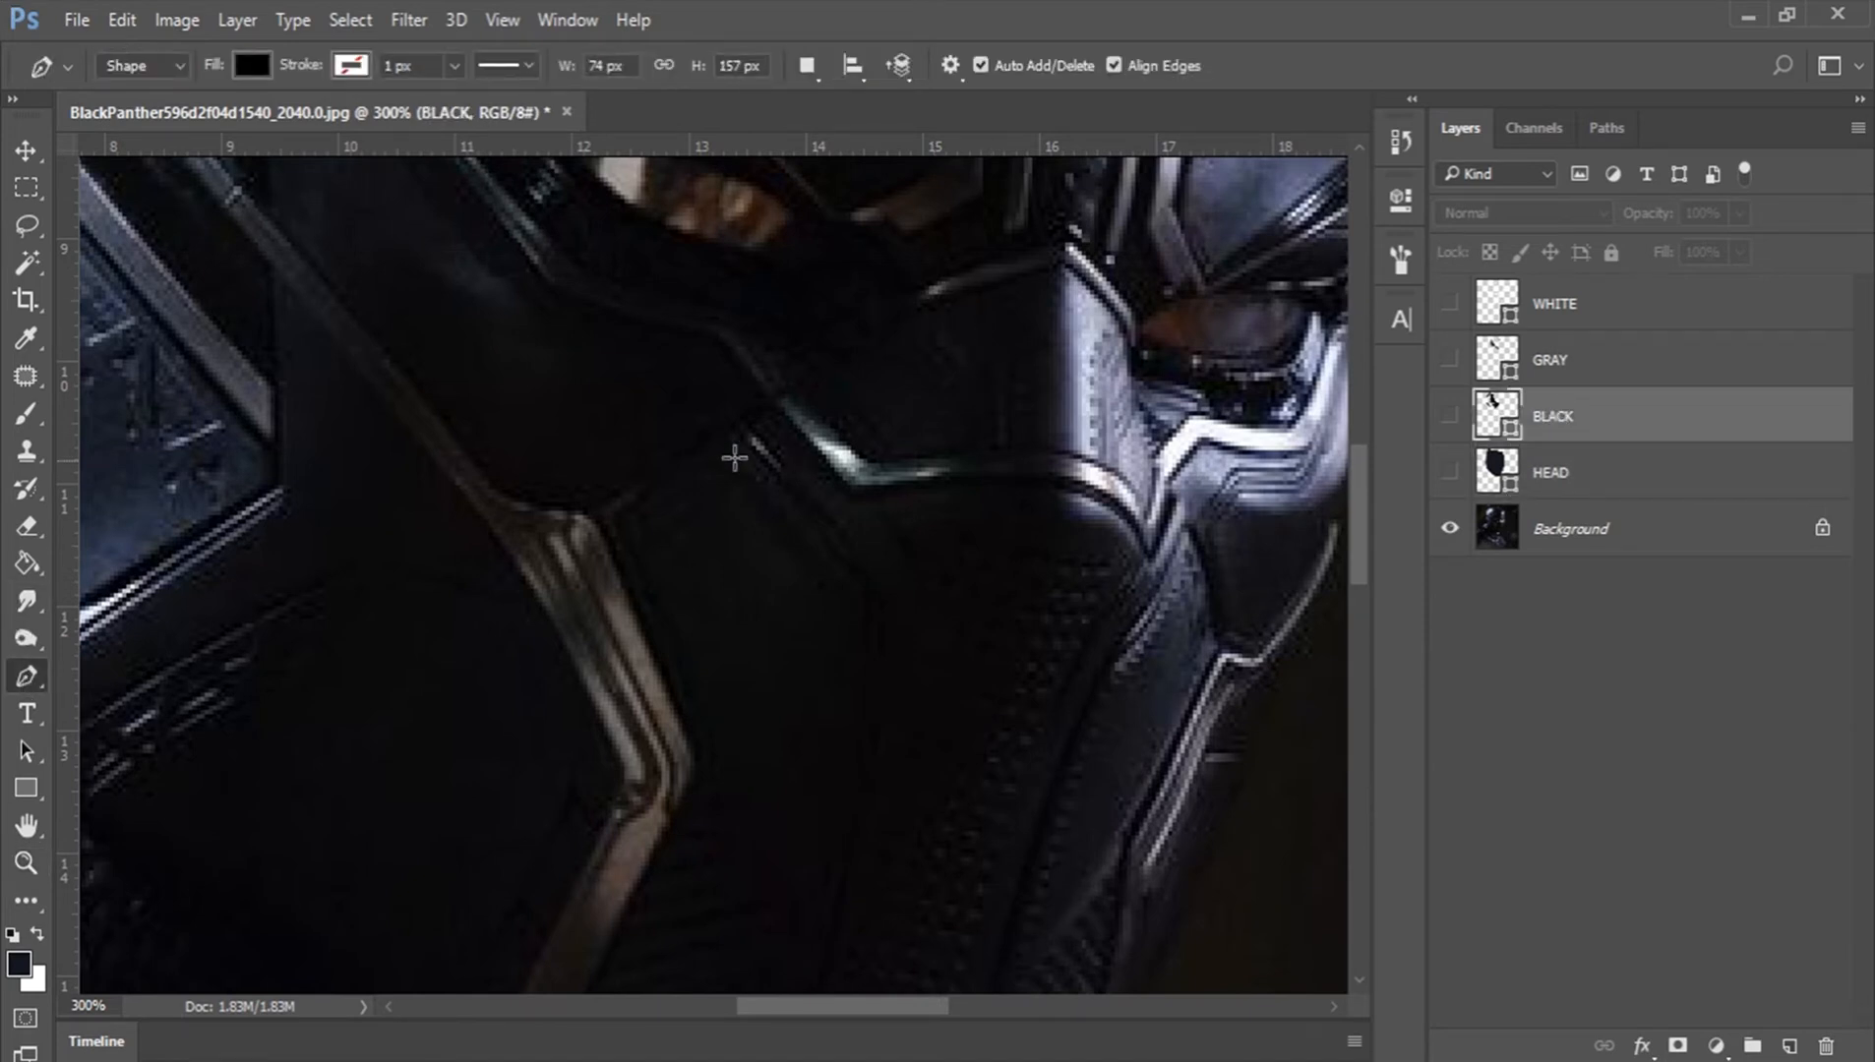
pyautogui.click(716, 452)
pyautogui.moveTo(848, 607); pyautogui.dragTo(856, 625)
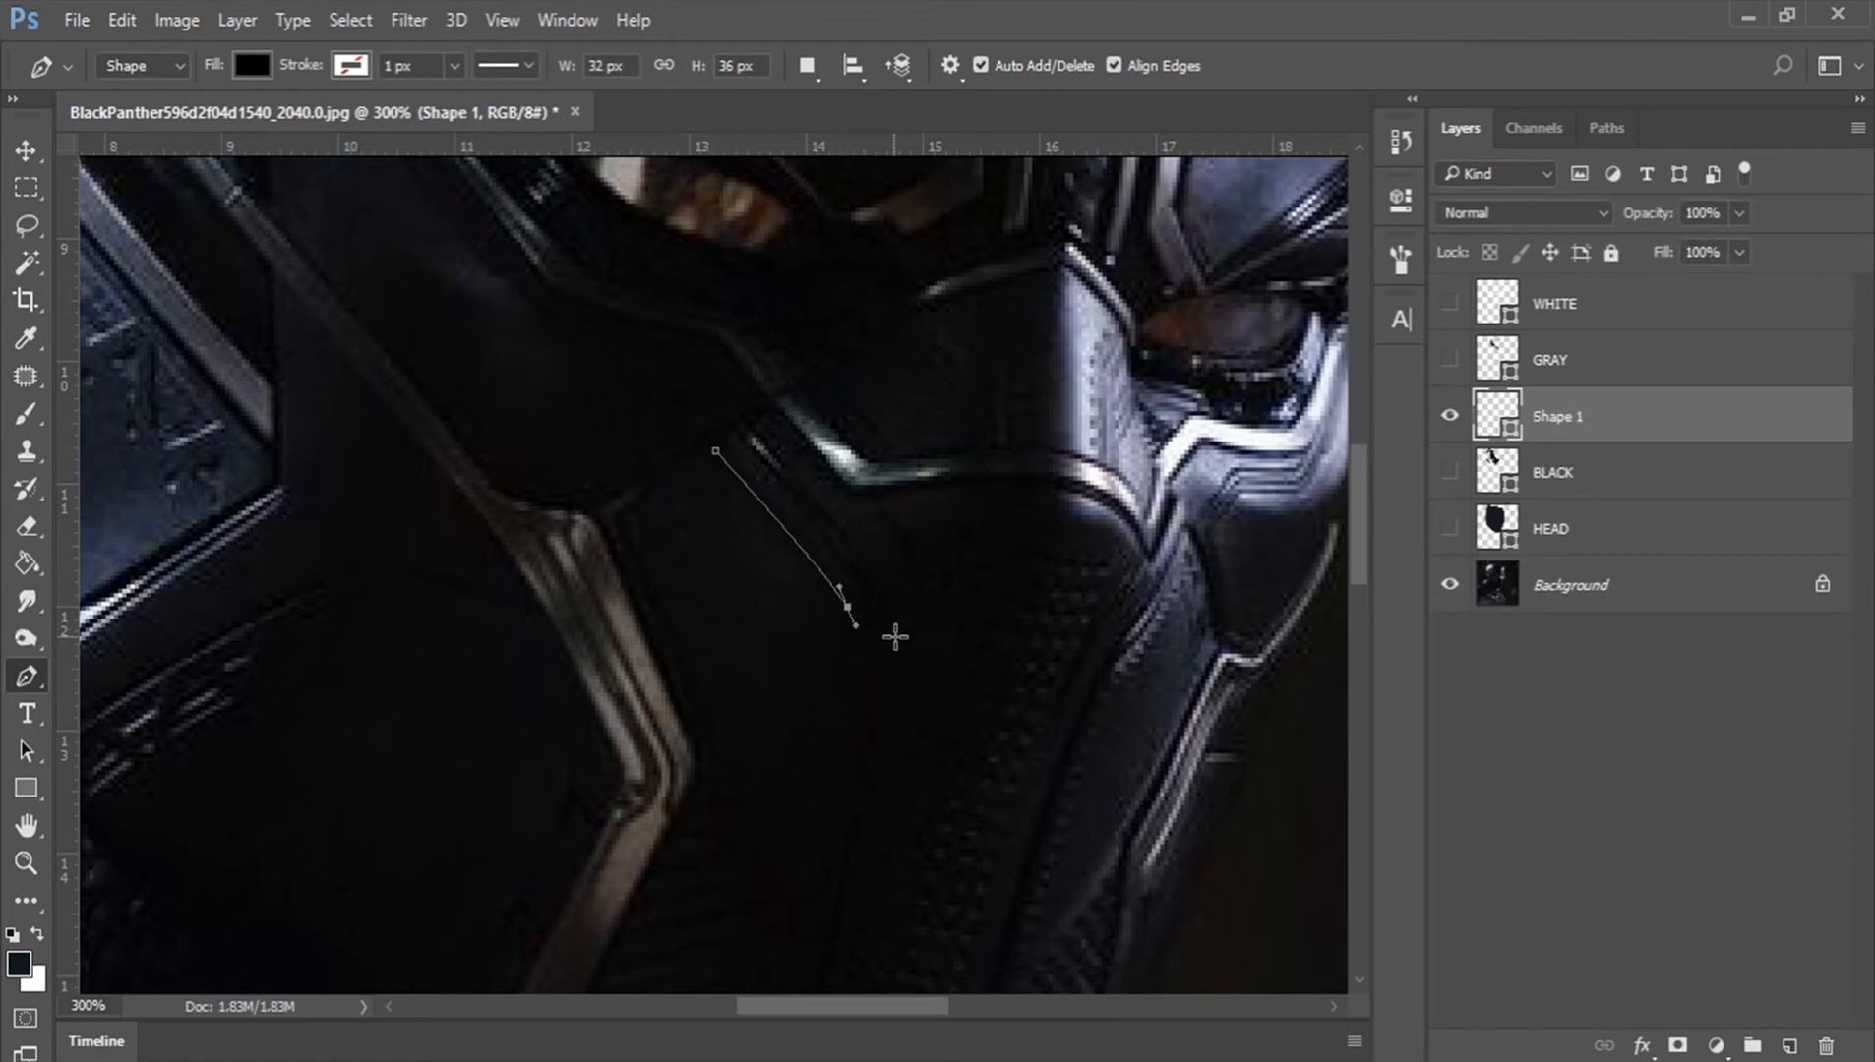
pyautogui.scroll(-5, 895, 638)
pyautogui.click(839, 512)
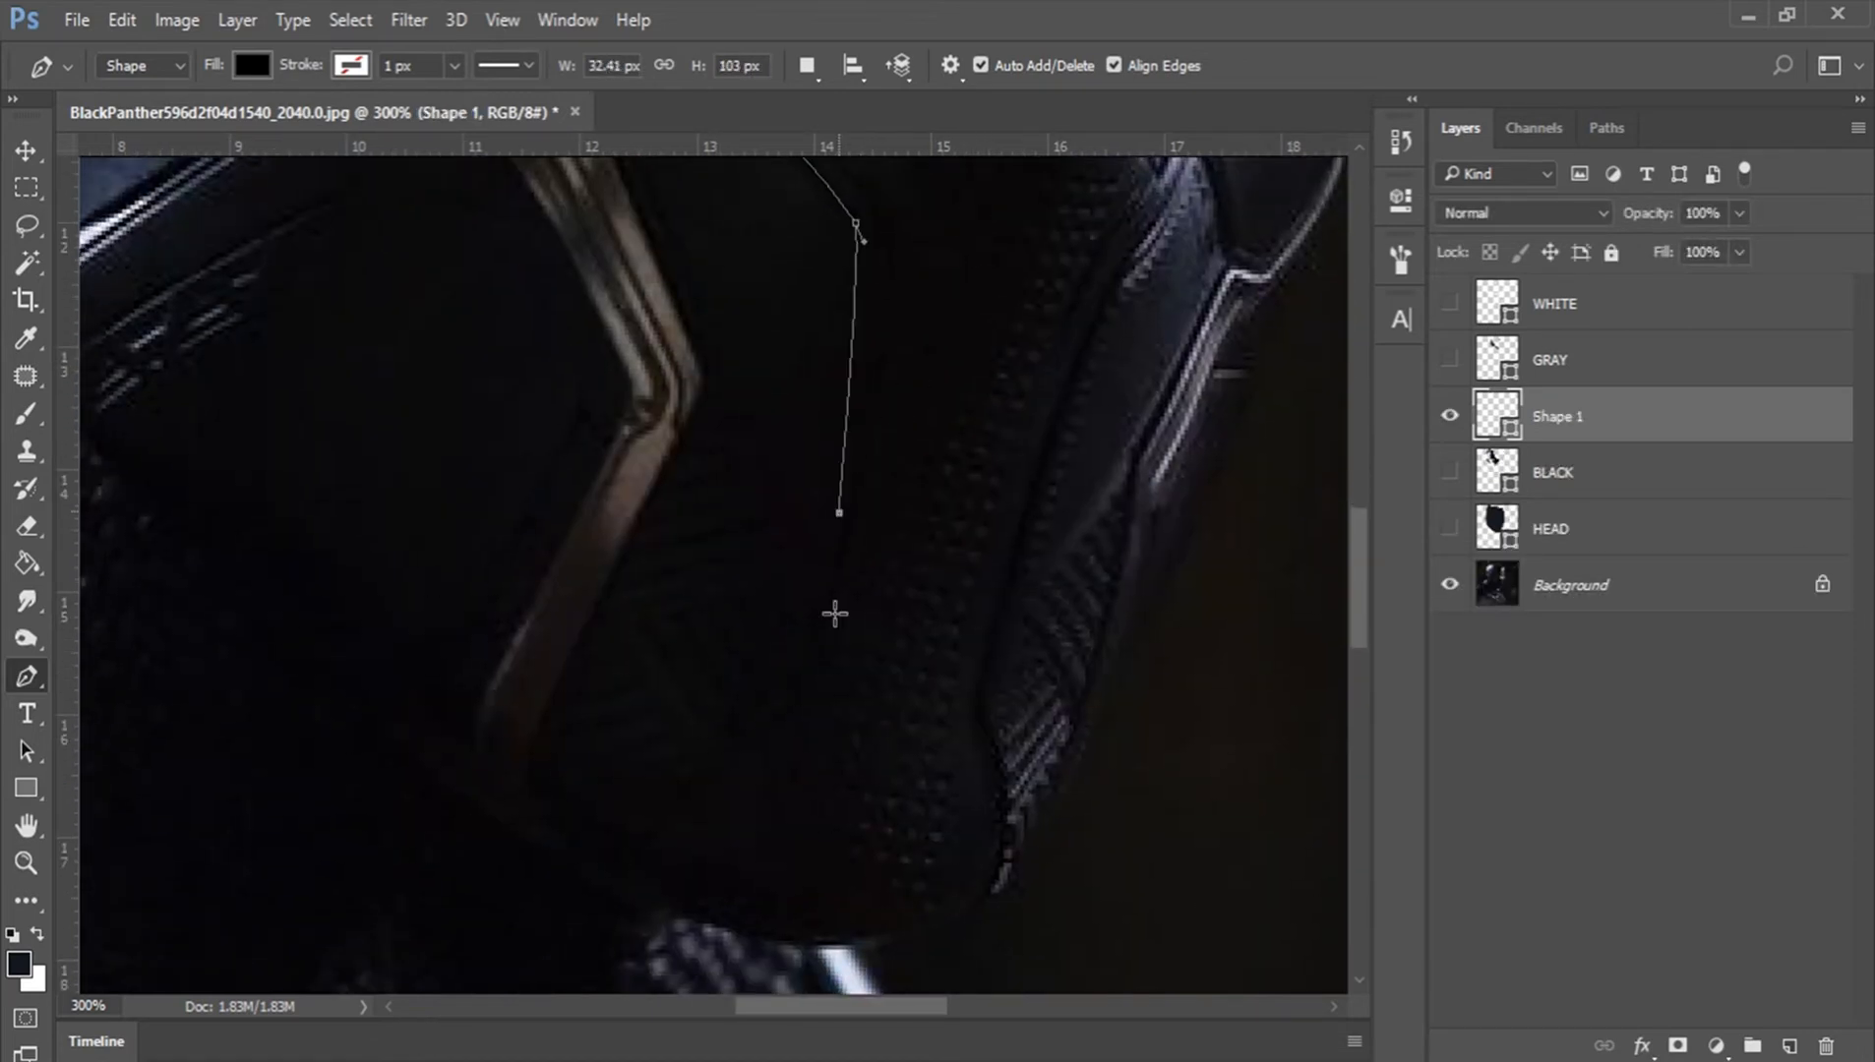
pyautogui.click(806, 661)
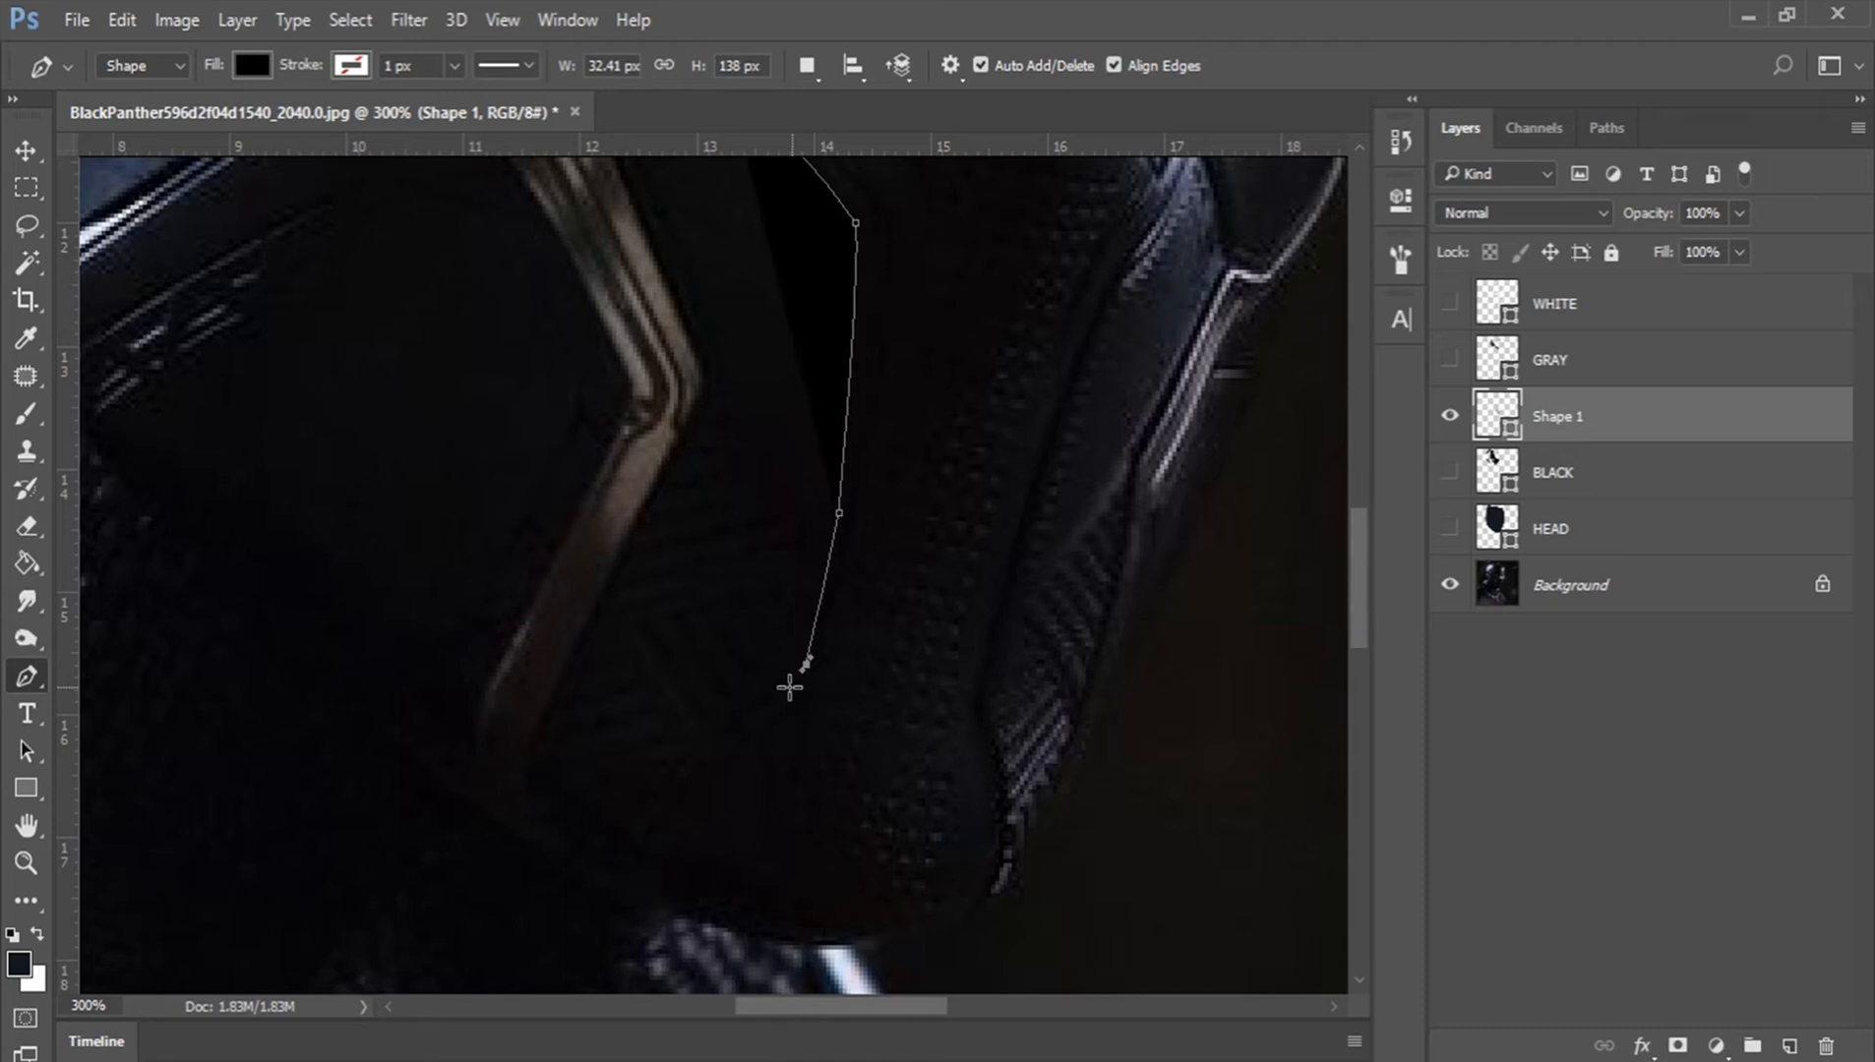
pyautogui.moveTo(626, 824); pyautogui.dragTo(611, 900)
pyautogui.click(612, 895)
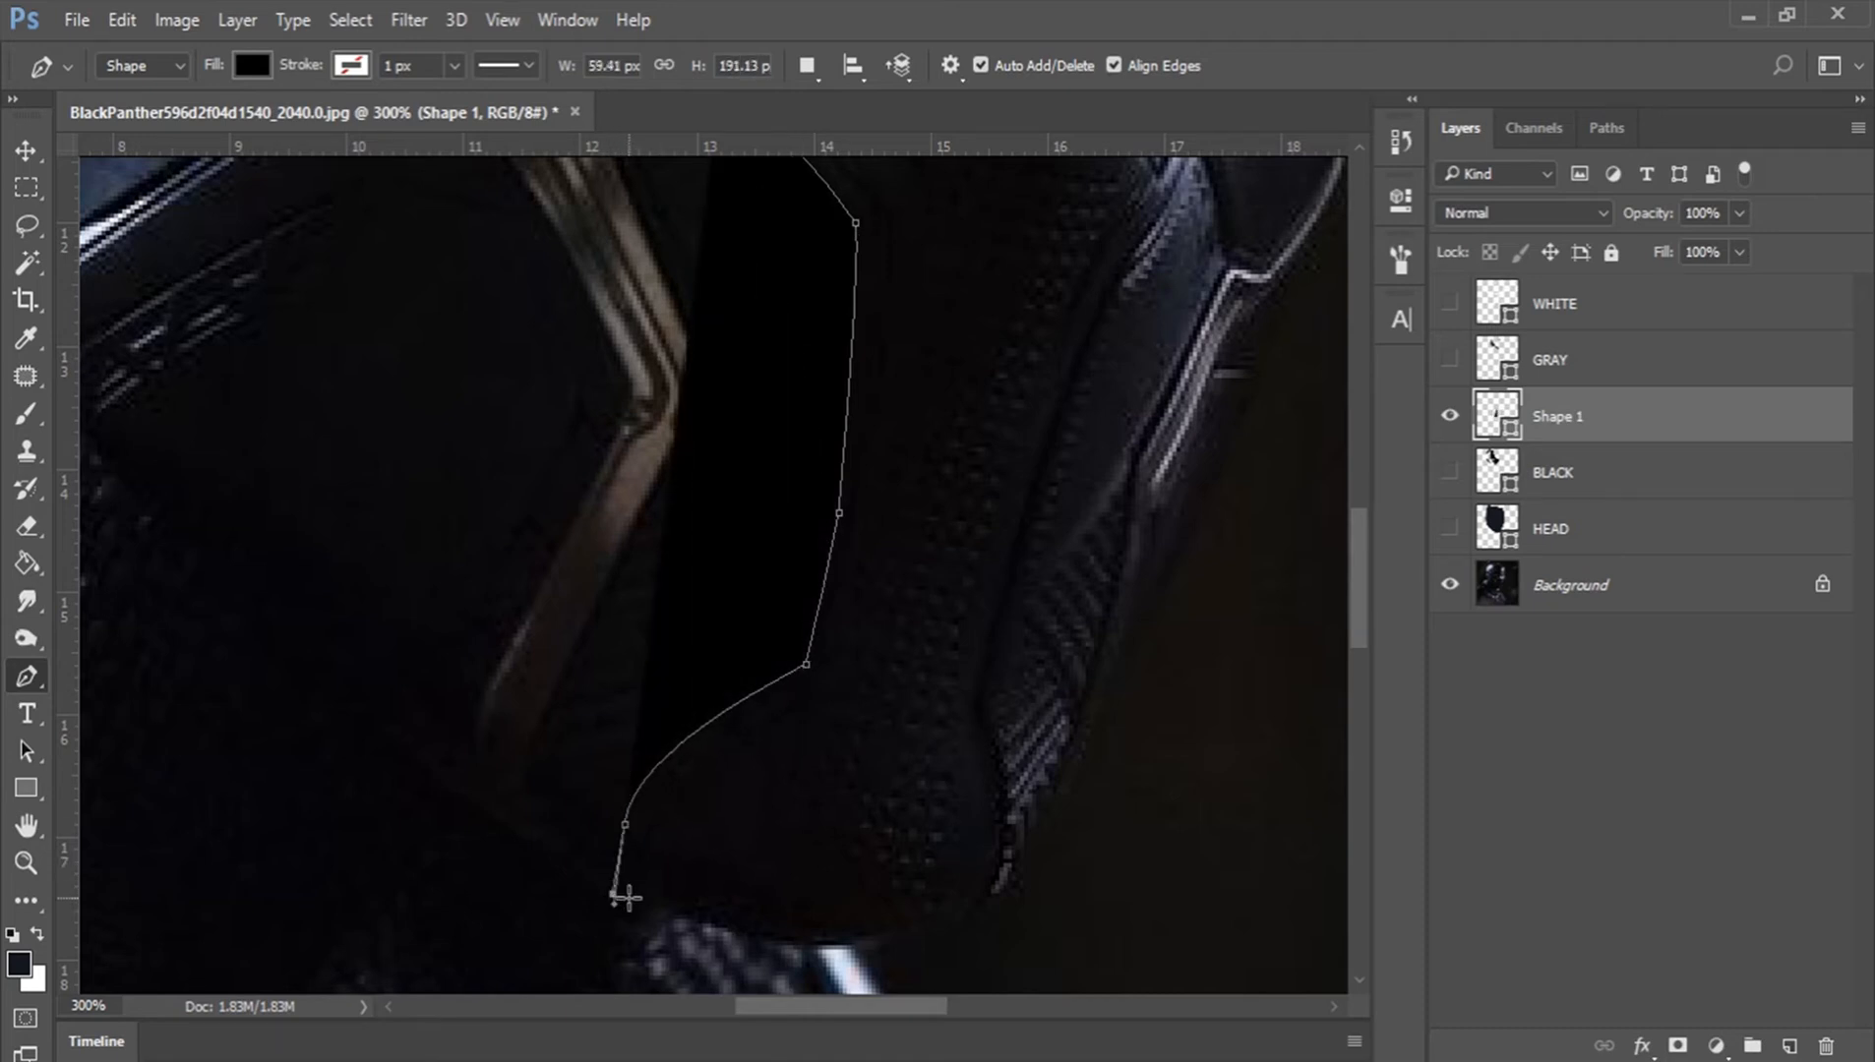
# Step: Close the cheek seam's outline along its other edge back up to the start, making a thin band about 68 by 198 px
pyautogui.click(628, 901)
pyautogui.moveTo(682, 780); pyautogui.dragTo(728, 748)
pyautogui.click(823, 678)
pyautogui.press('space')
pyautogui.moveTo(1009, 414); pyautogui.dragTo(1061, 755)
pyautogui.moveTo(938, 538); pyautogui.dragTo(898, 405)
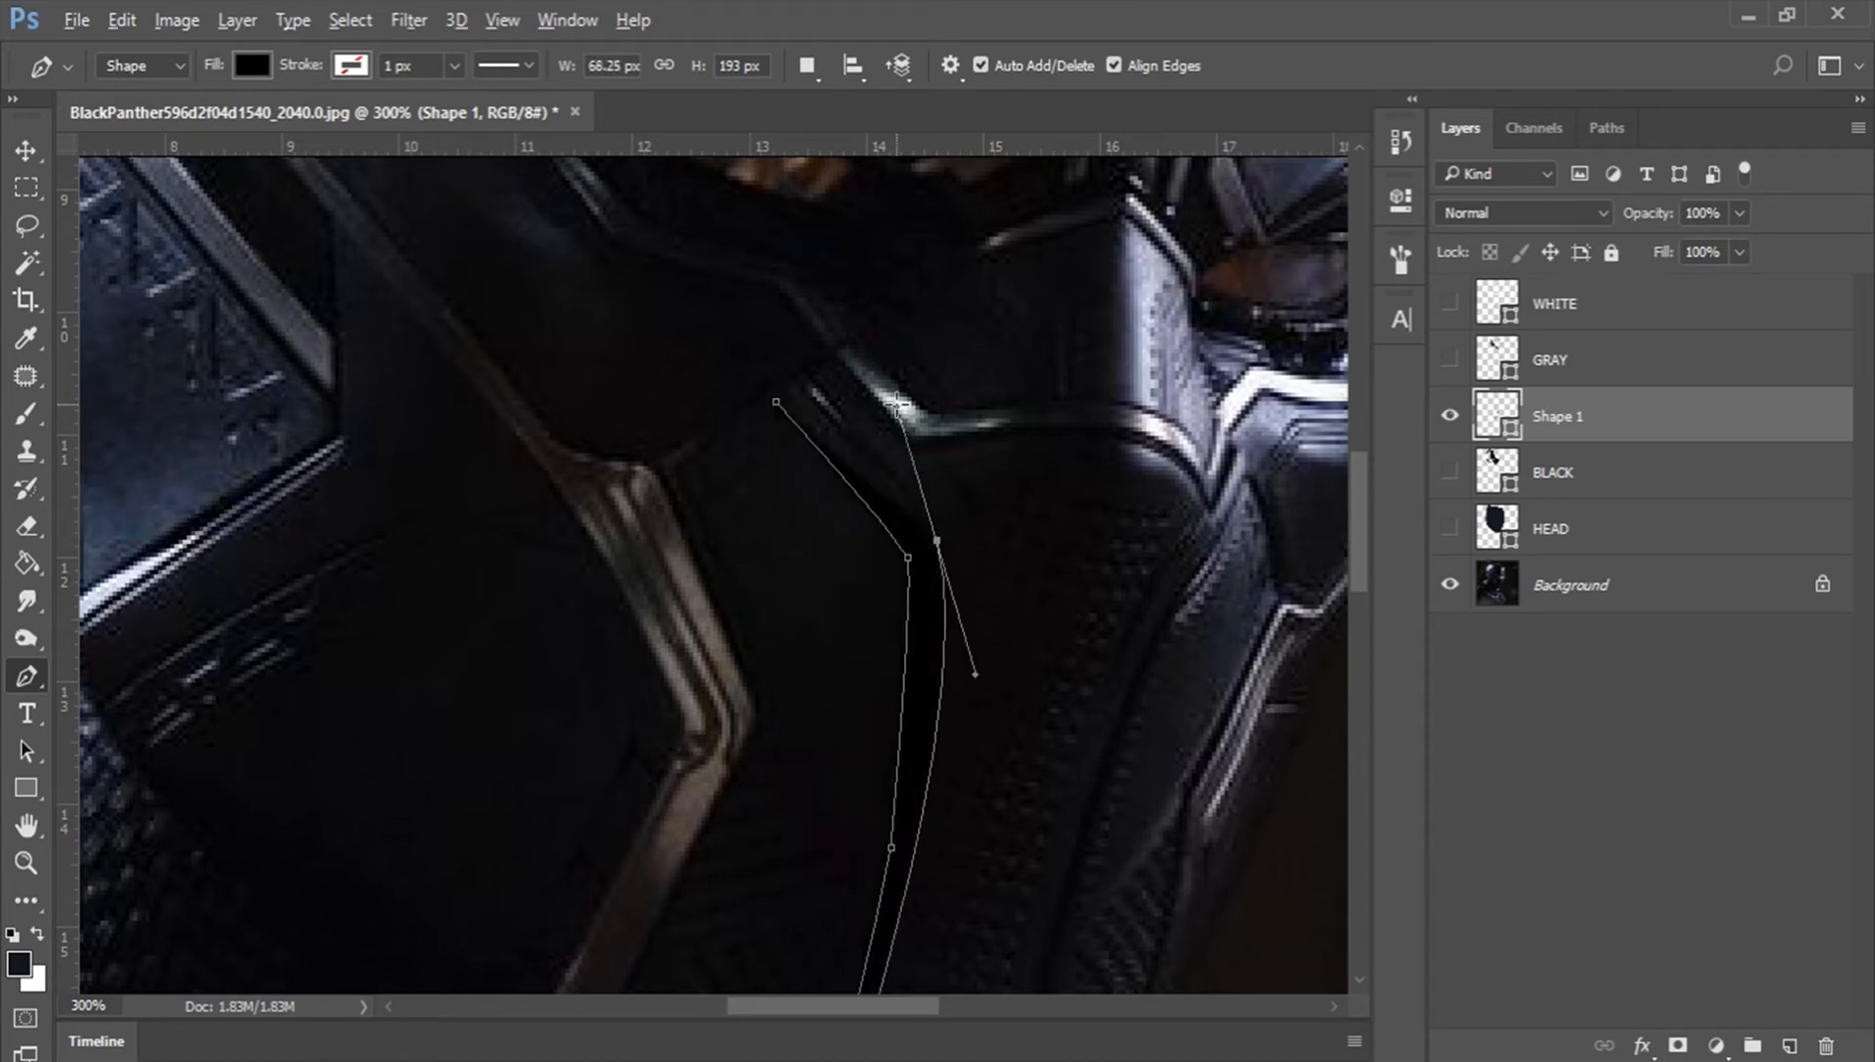
pyautogui.click(805, 381)
pyautogui.click(777, 402)
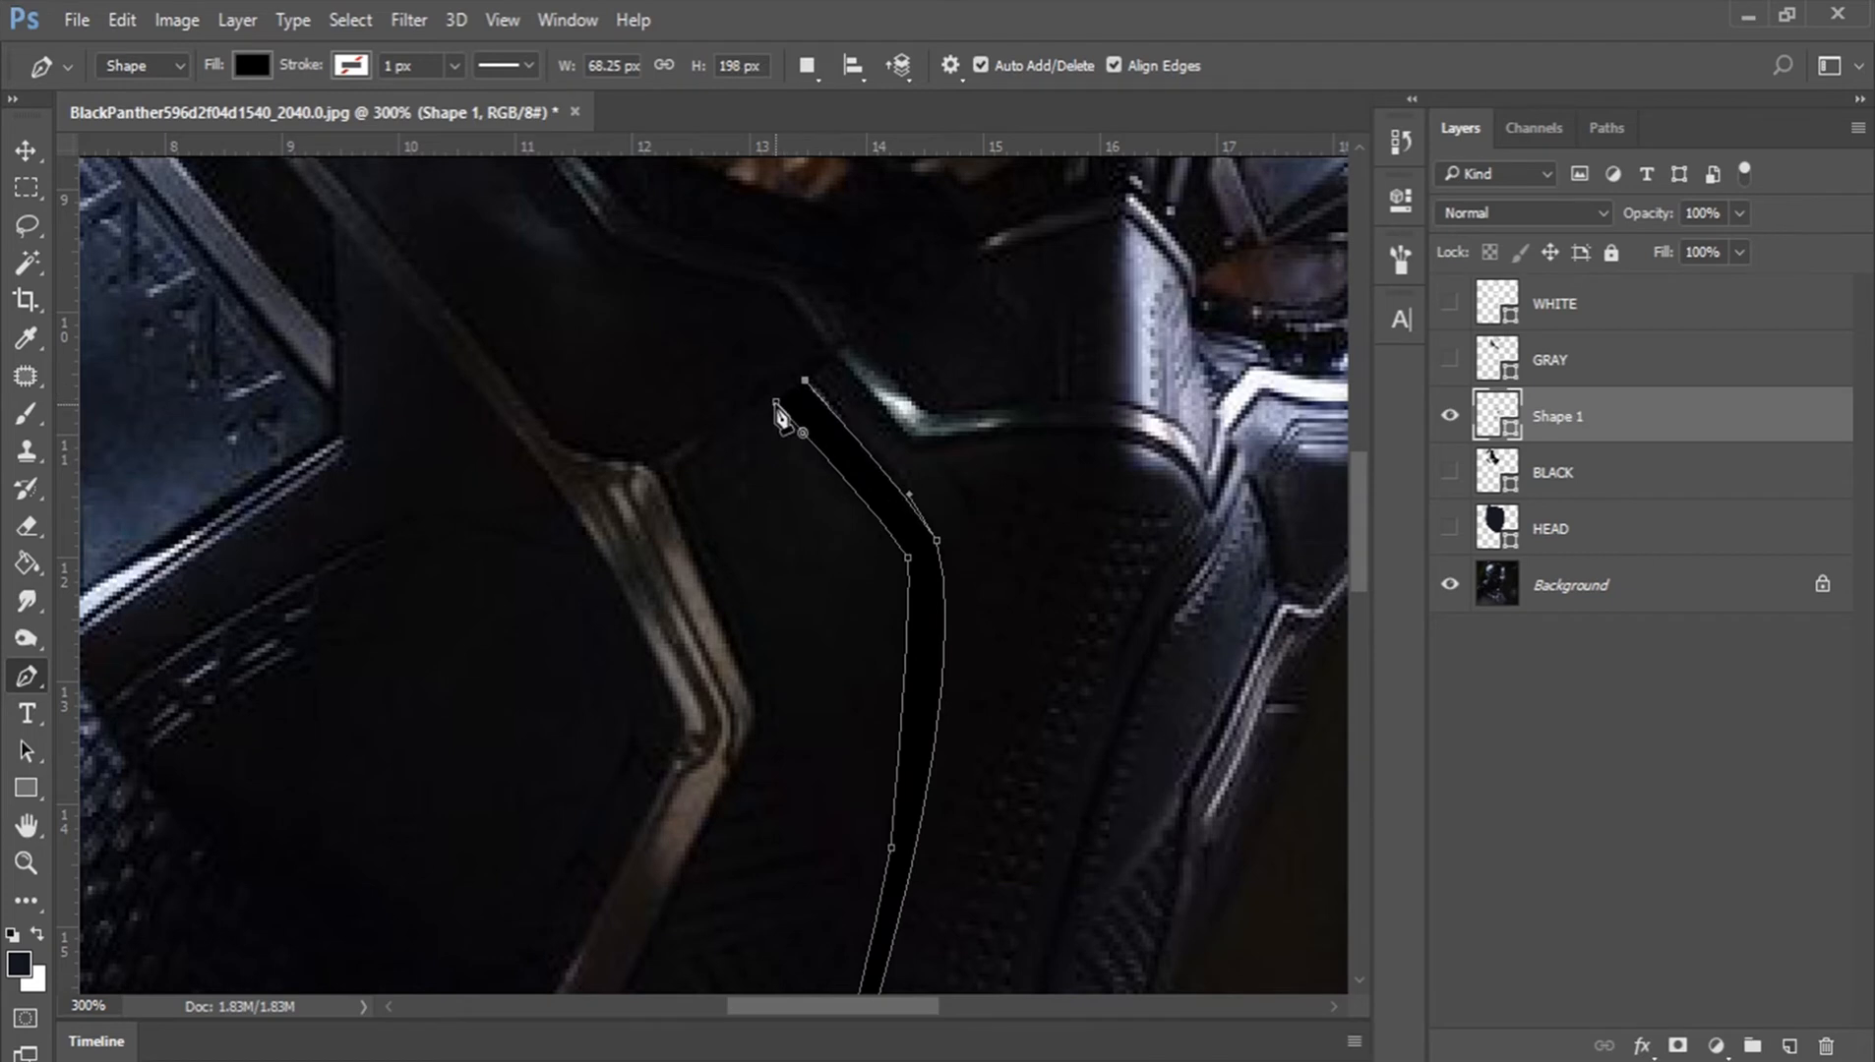
pyautogui.moveTo(1131, 535); pyautogui.dragTo(657, 292)
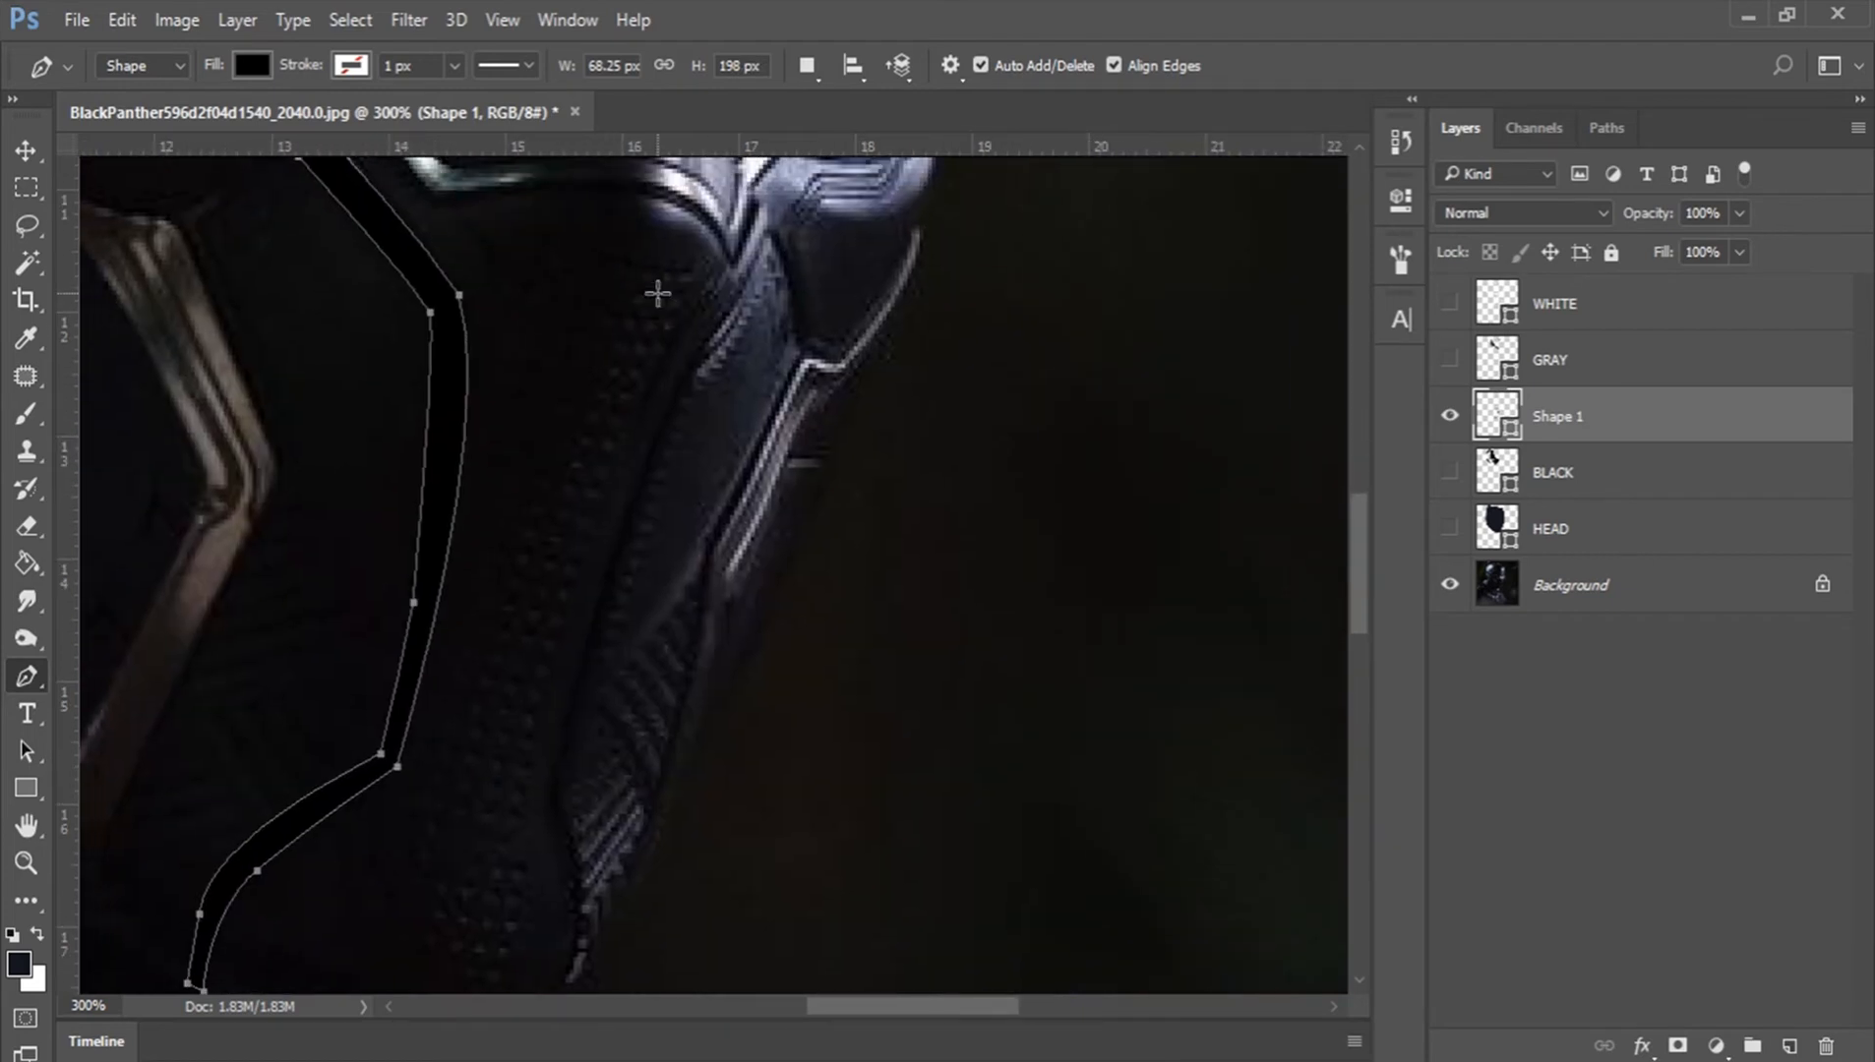
pyautogui.press('Escape')
# Step: Start a second black Pen shape tracing the far mouth-side seam from below the nose trim down to the chin's edge
pyautogui.moveTo(745, 363); pyautogui.dragTo(1002, 400)
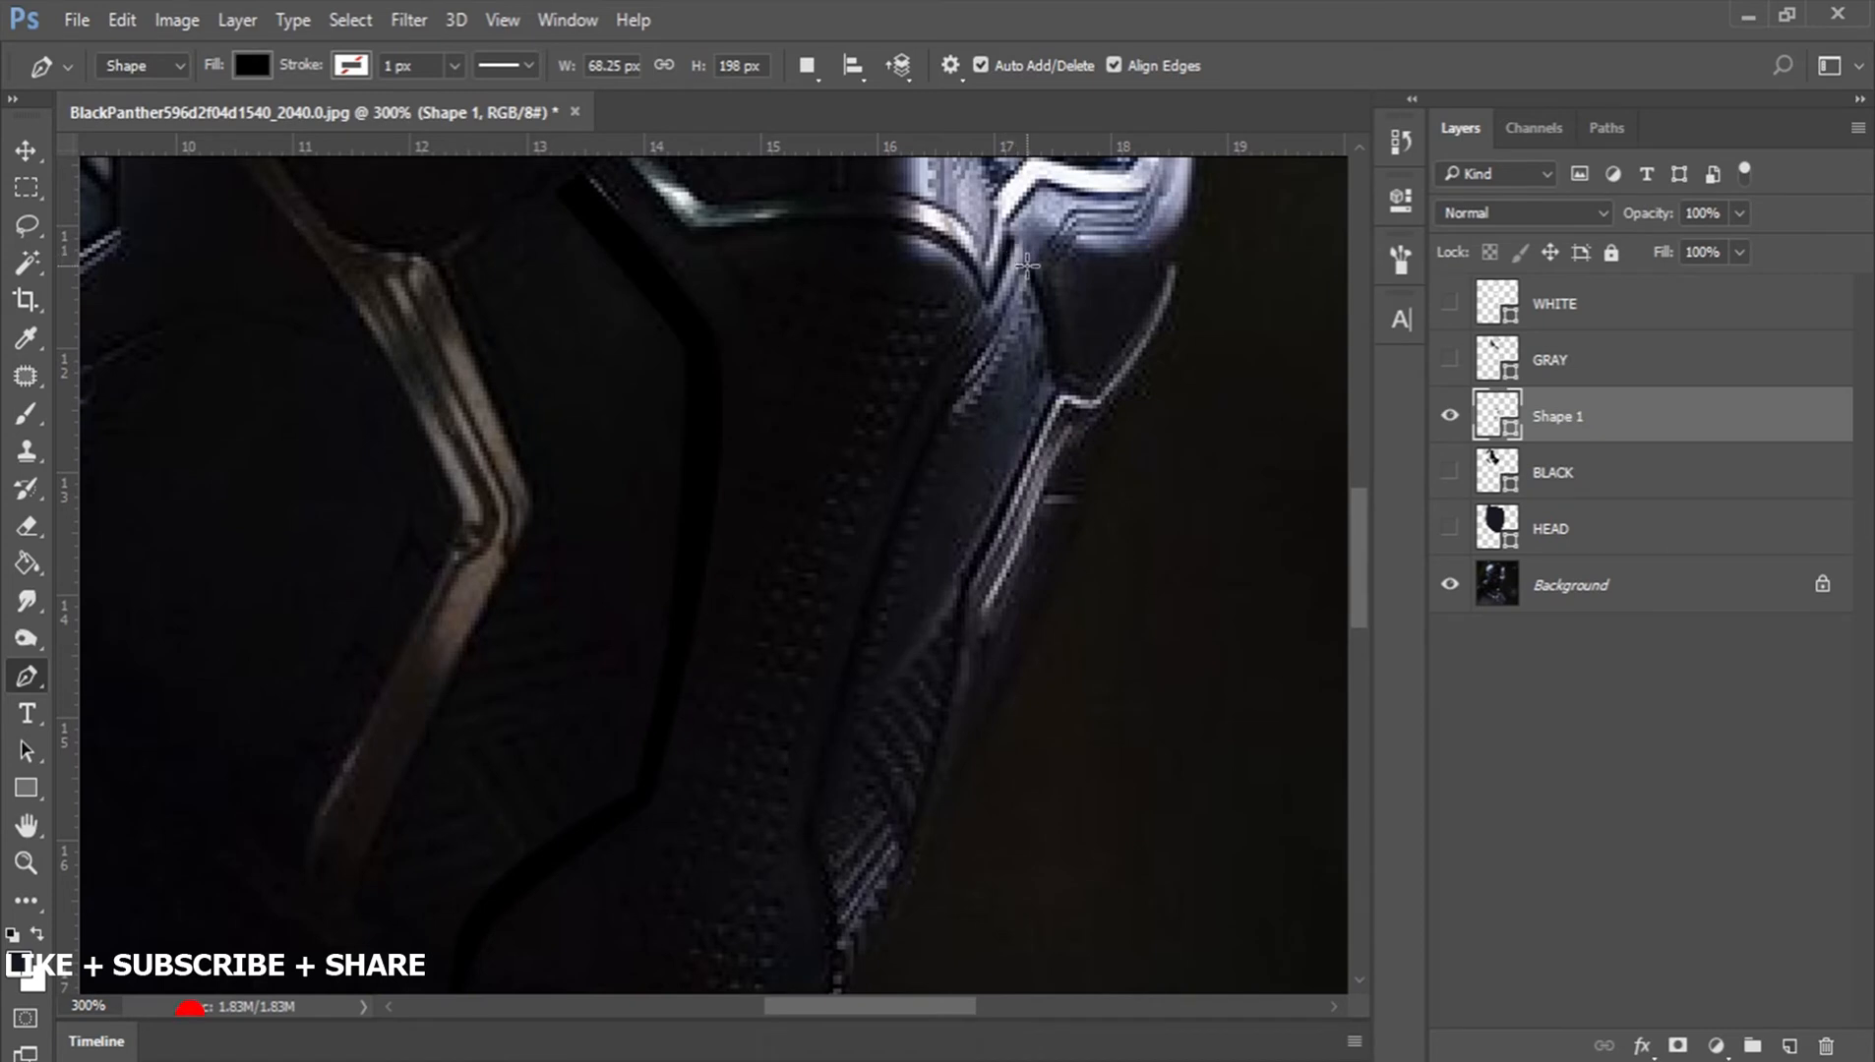
pyautogui.click(1026, 266)
pyautogui.click(856, 673)
pyautogui.click(818, 803)
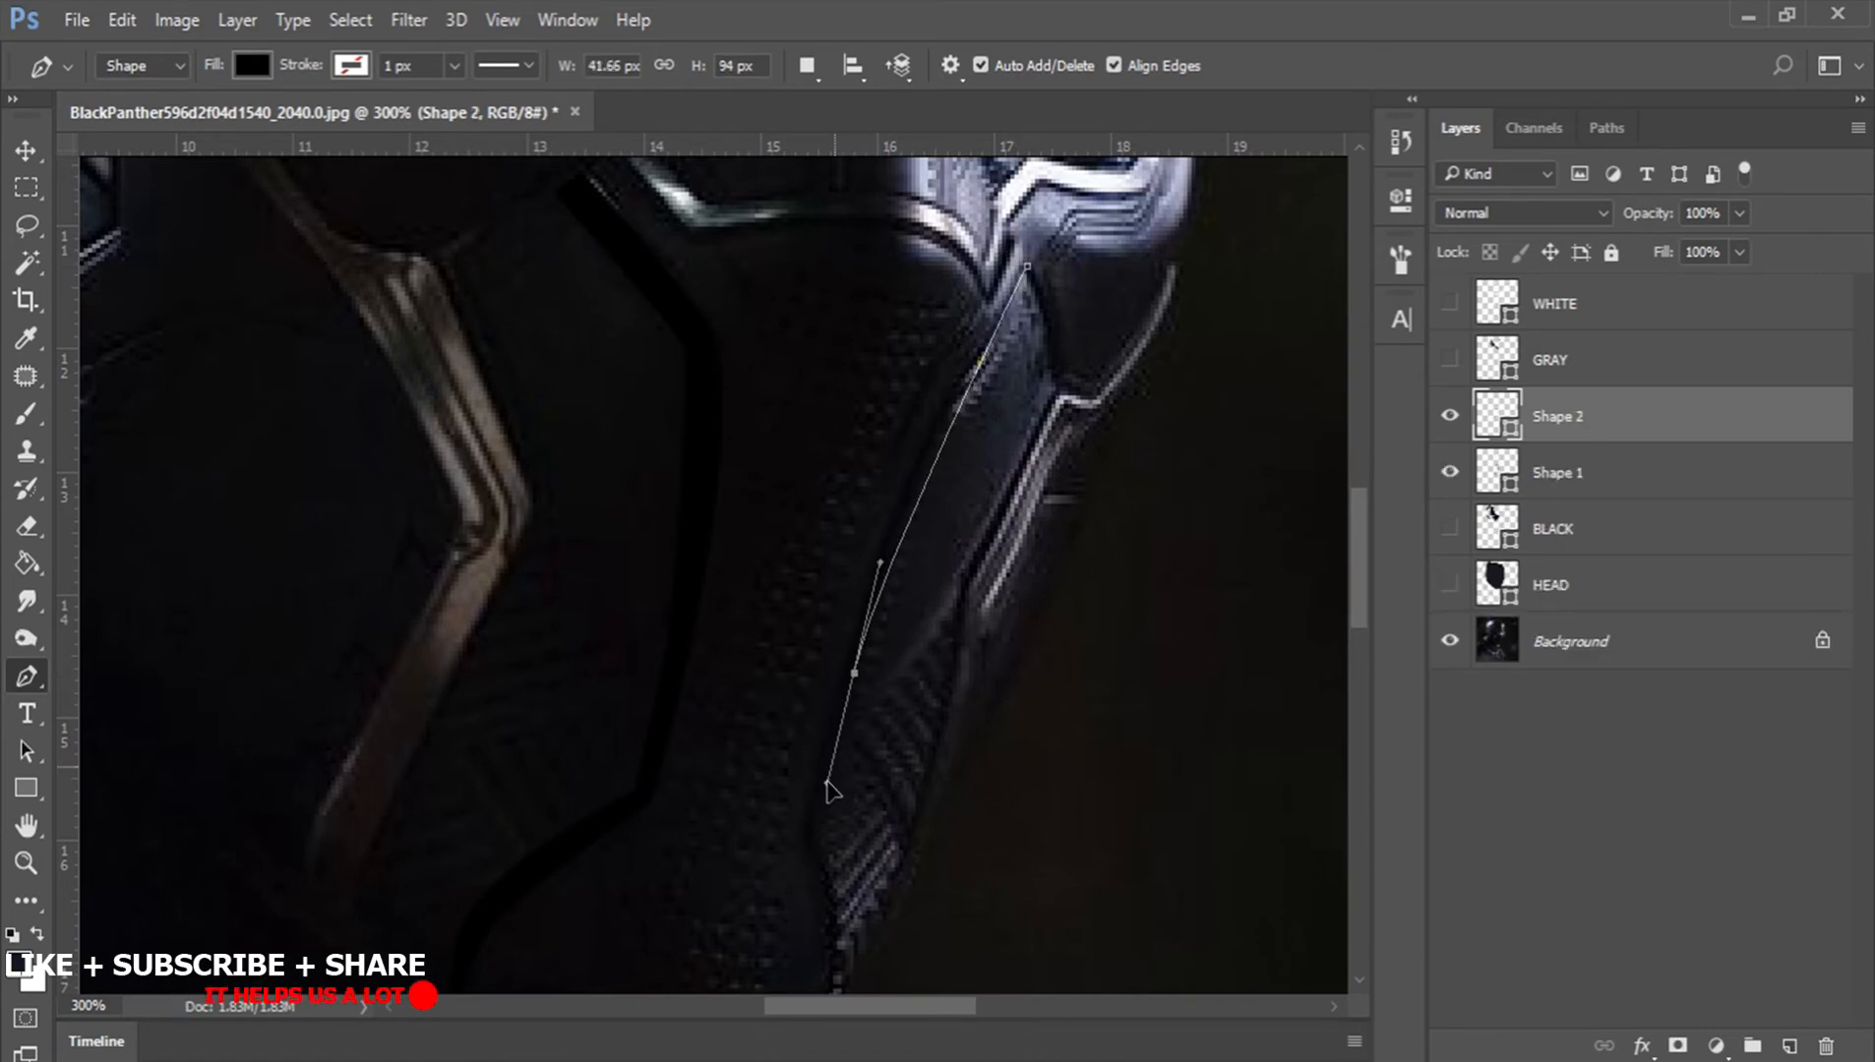
pyautogui.click(815, 834)
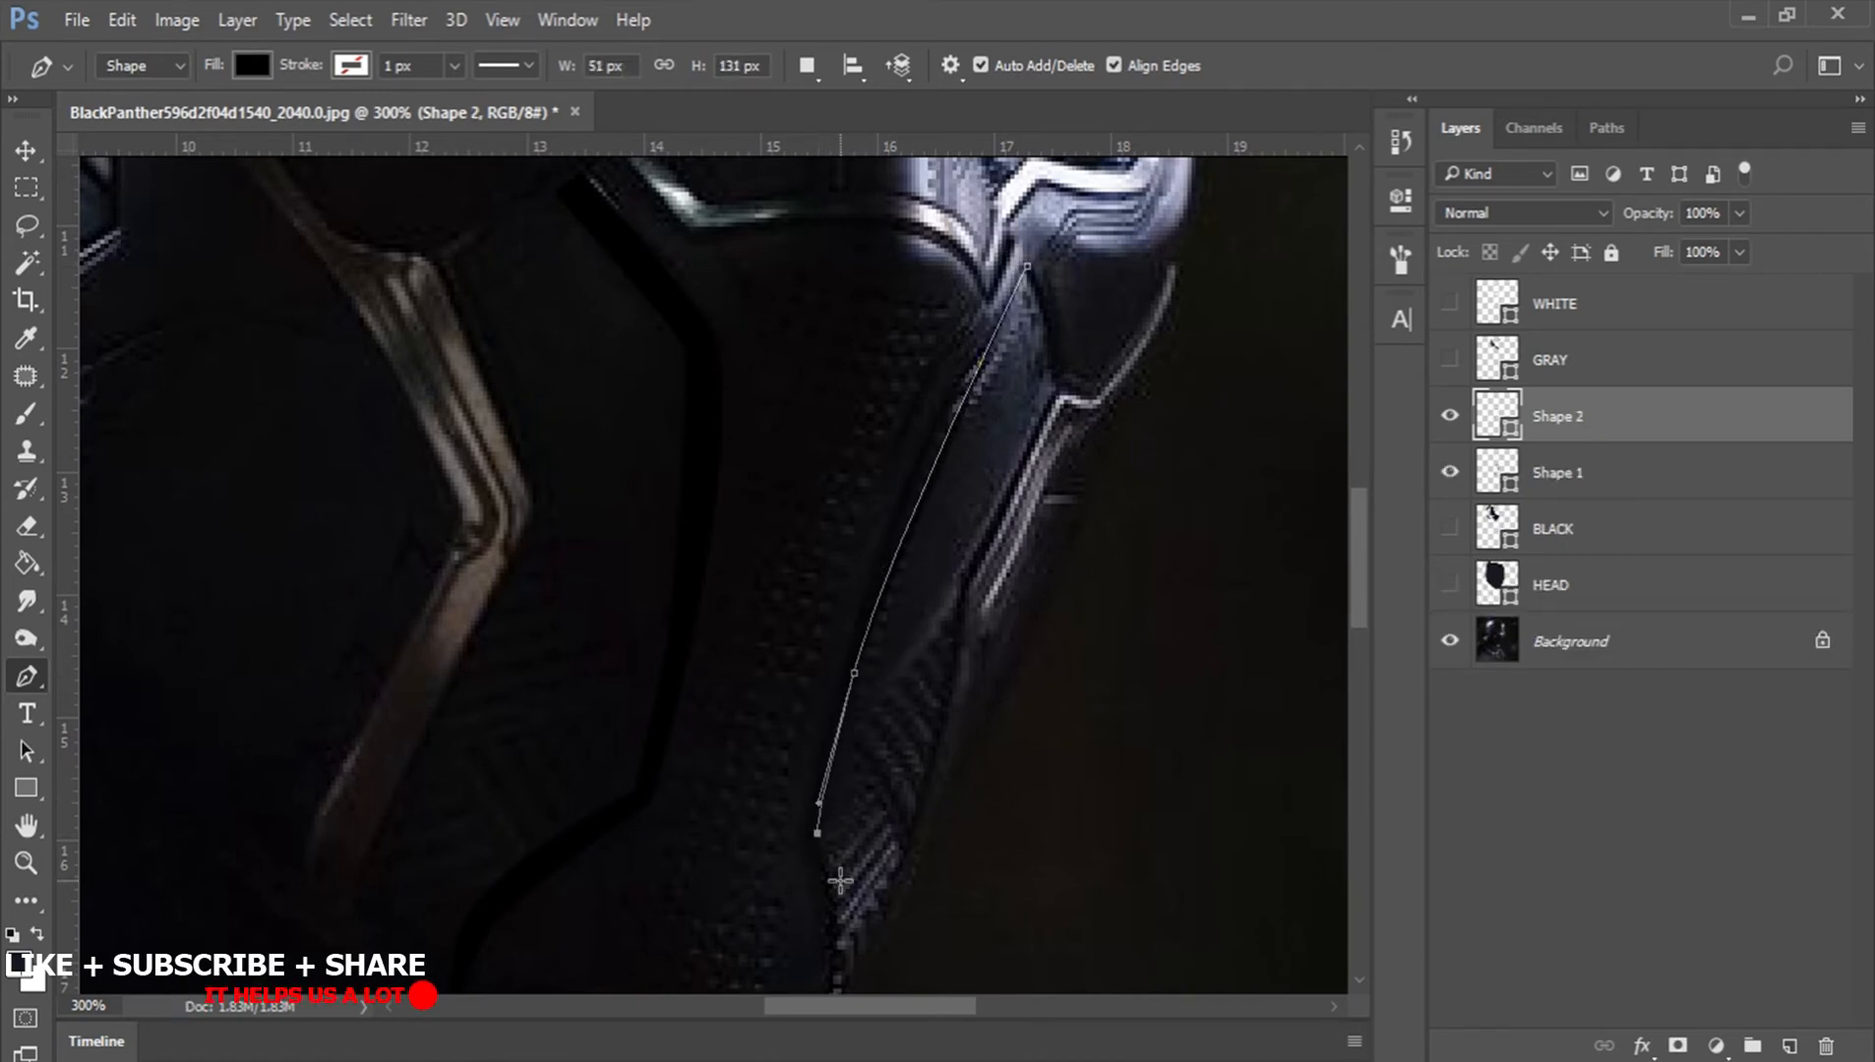
pyautogui.press('space')
pyautogui.moveTo(1029, 515); pyautogui.dragTo(1129, 286)
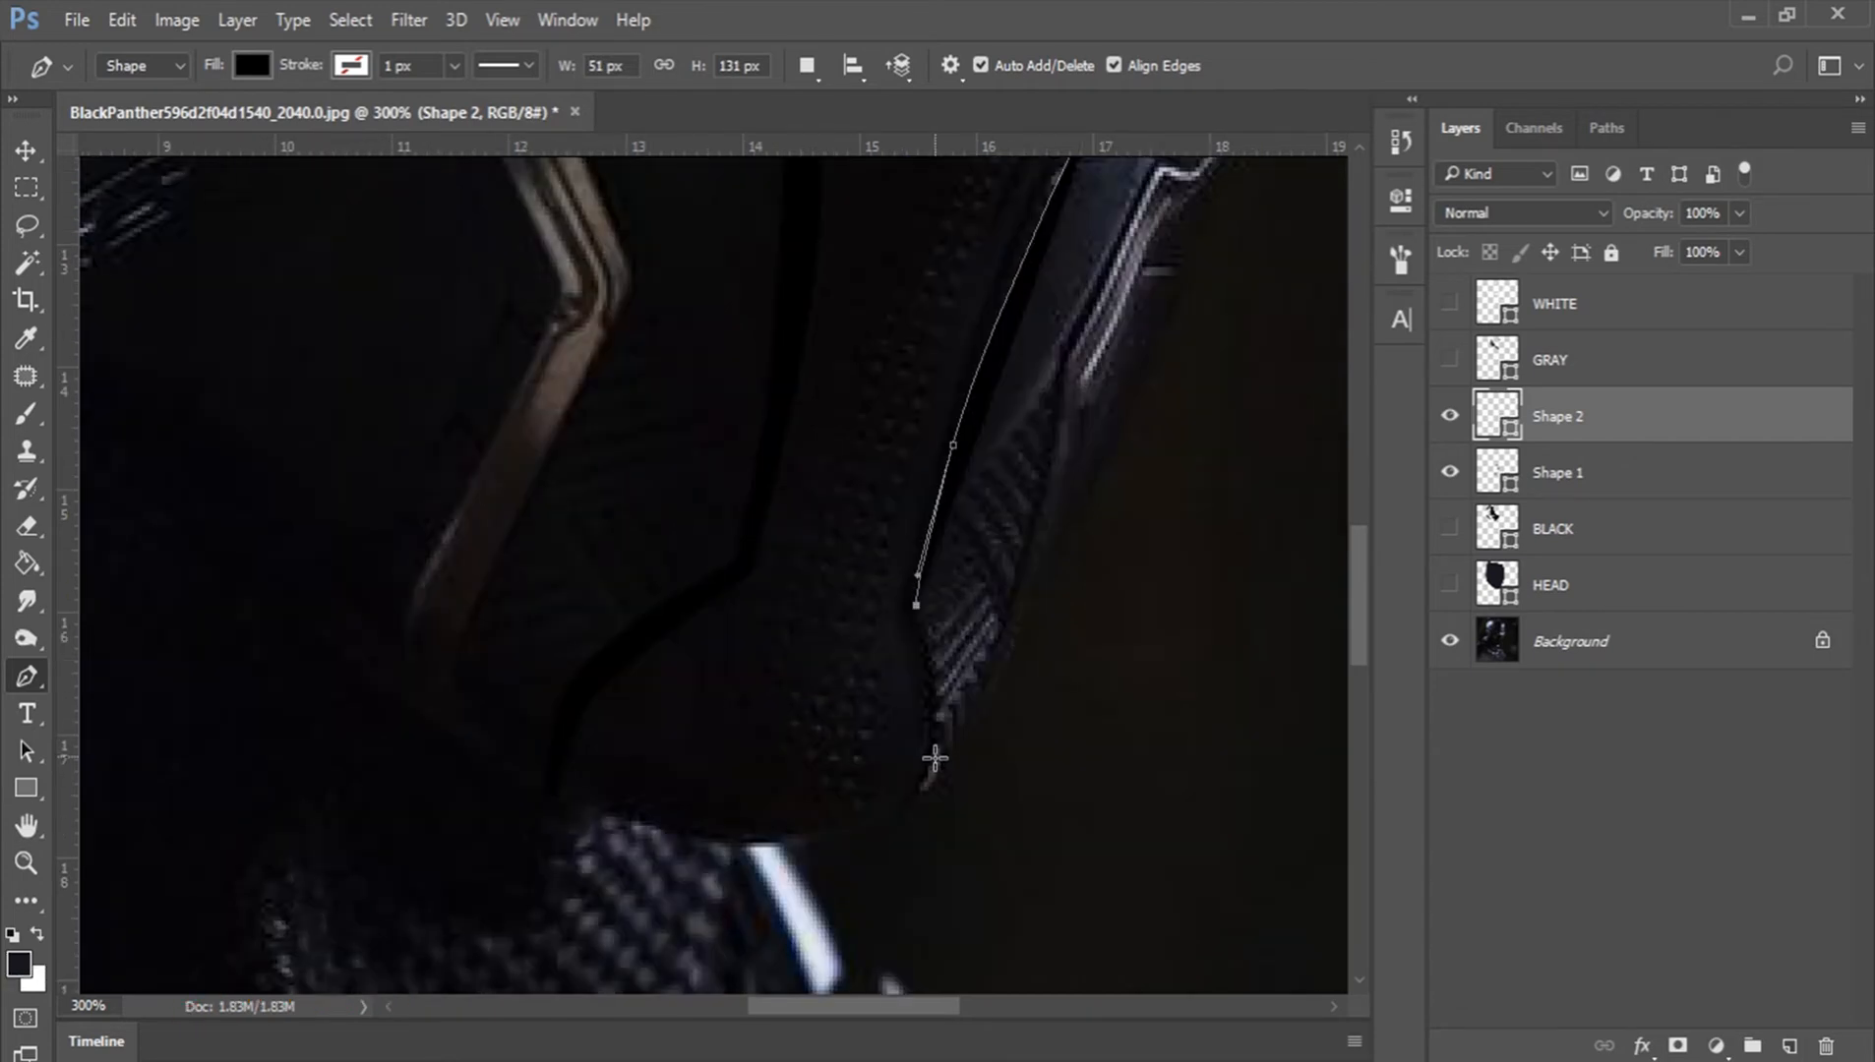
pyautogui.moveTo(936, 757); pyautogui.dragTo(904, 816)
pyautogui.click(900, 819)
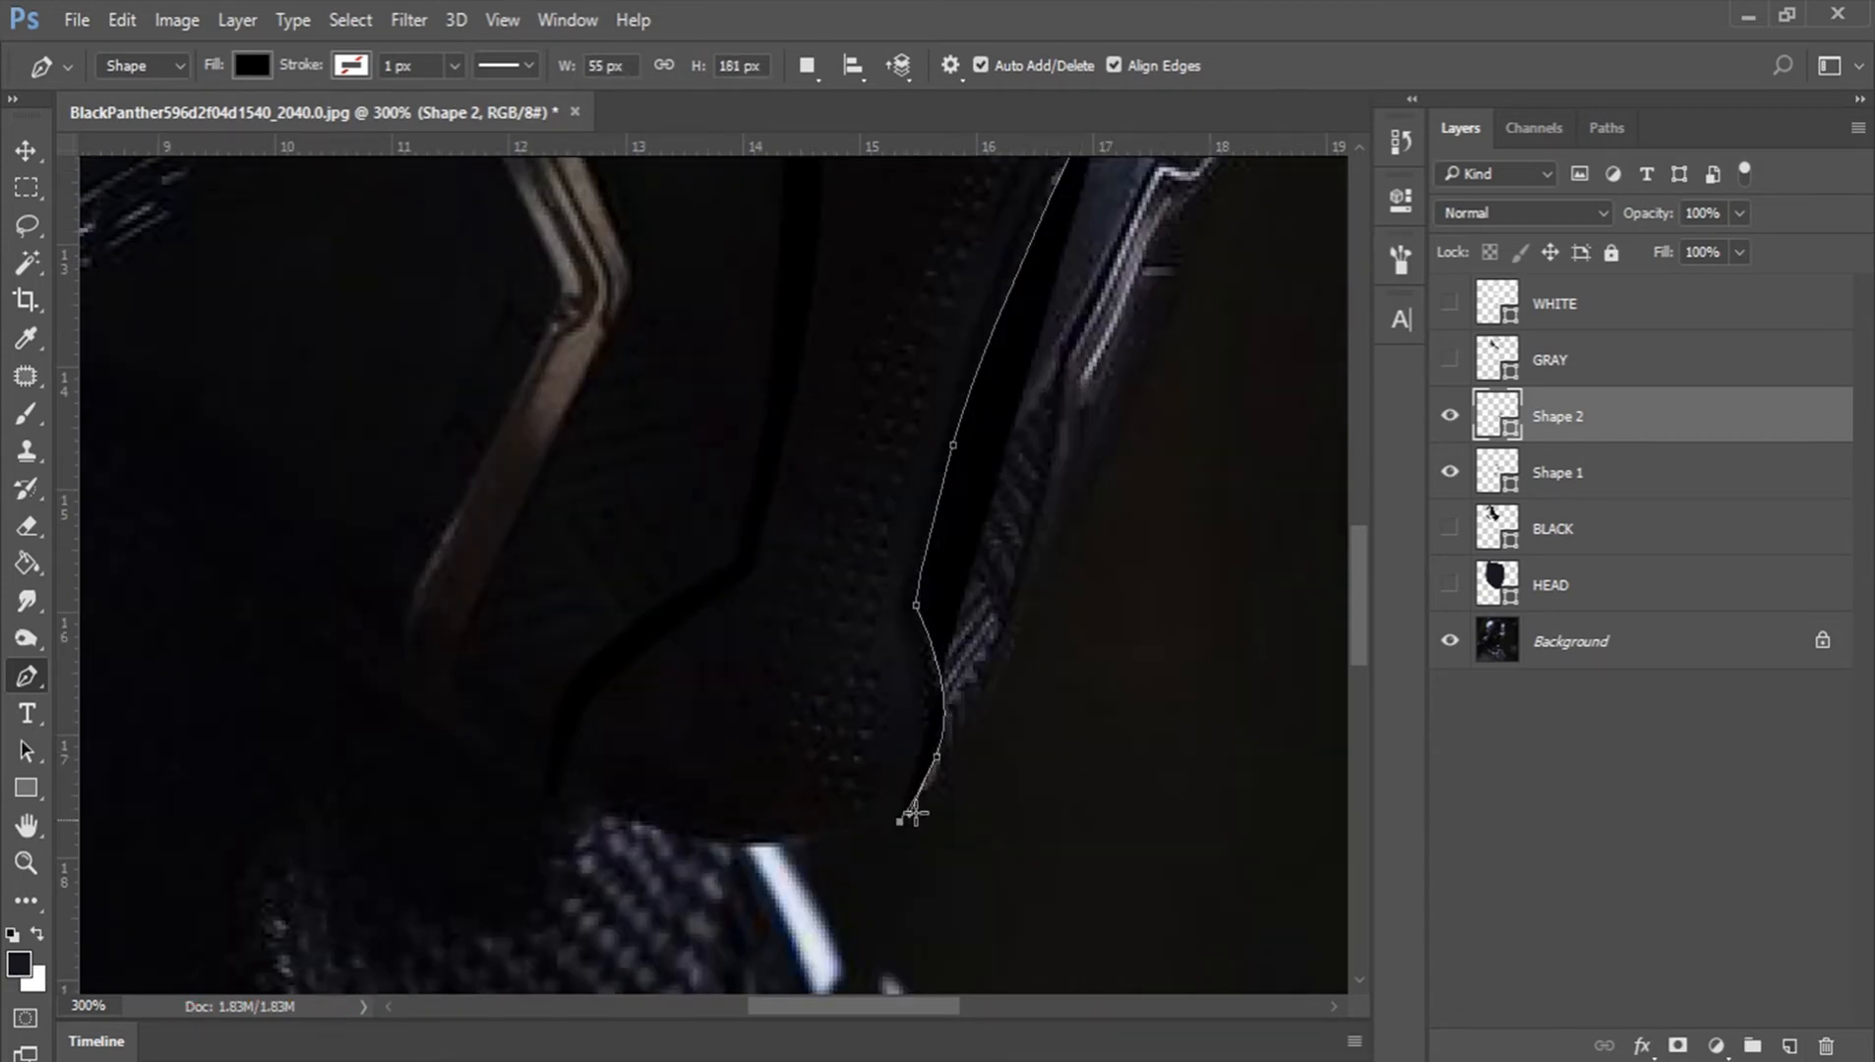
# Step: Lower the second seam shape's opacity to 38% and close its outline back up to the nose trim, about 55 by 181 px
pyautogui.moveTo(1663, 226); pyautogui.dragTo(1558, 225)
pyautogui.moveTo(912, 653); pyautogui.dragTo(899, 616)
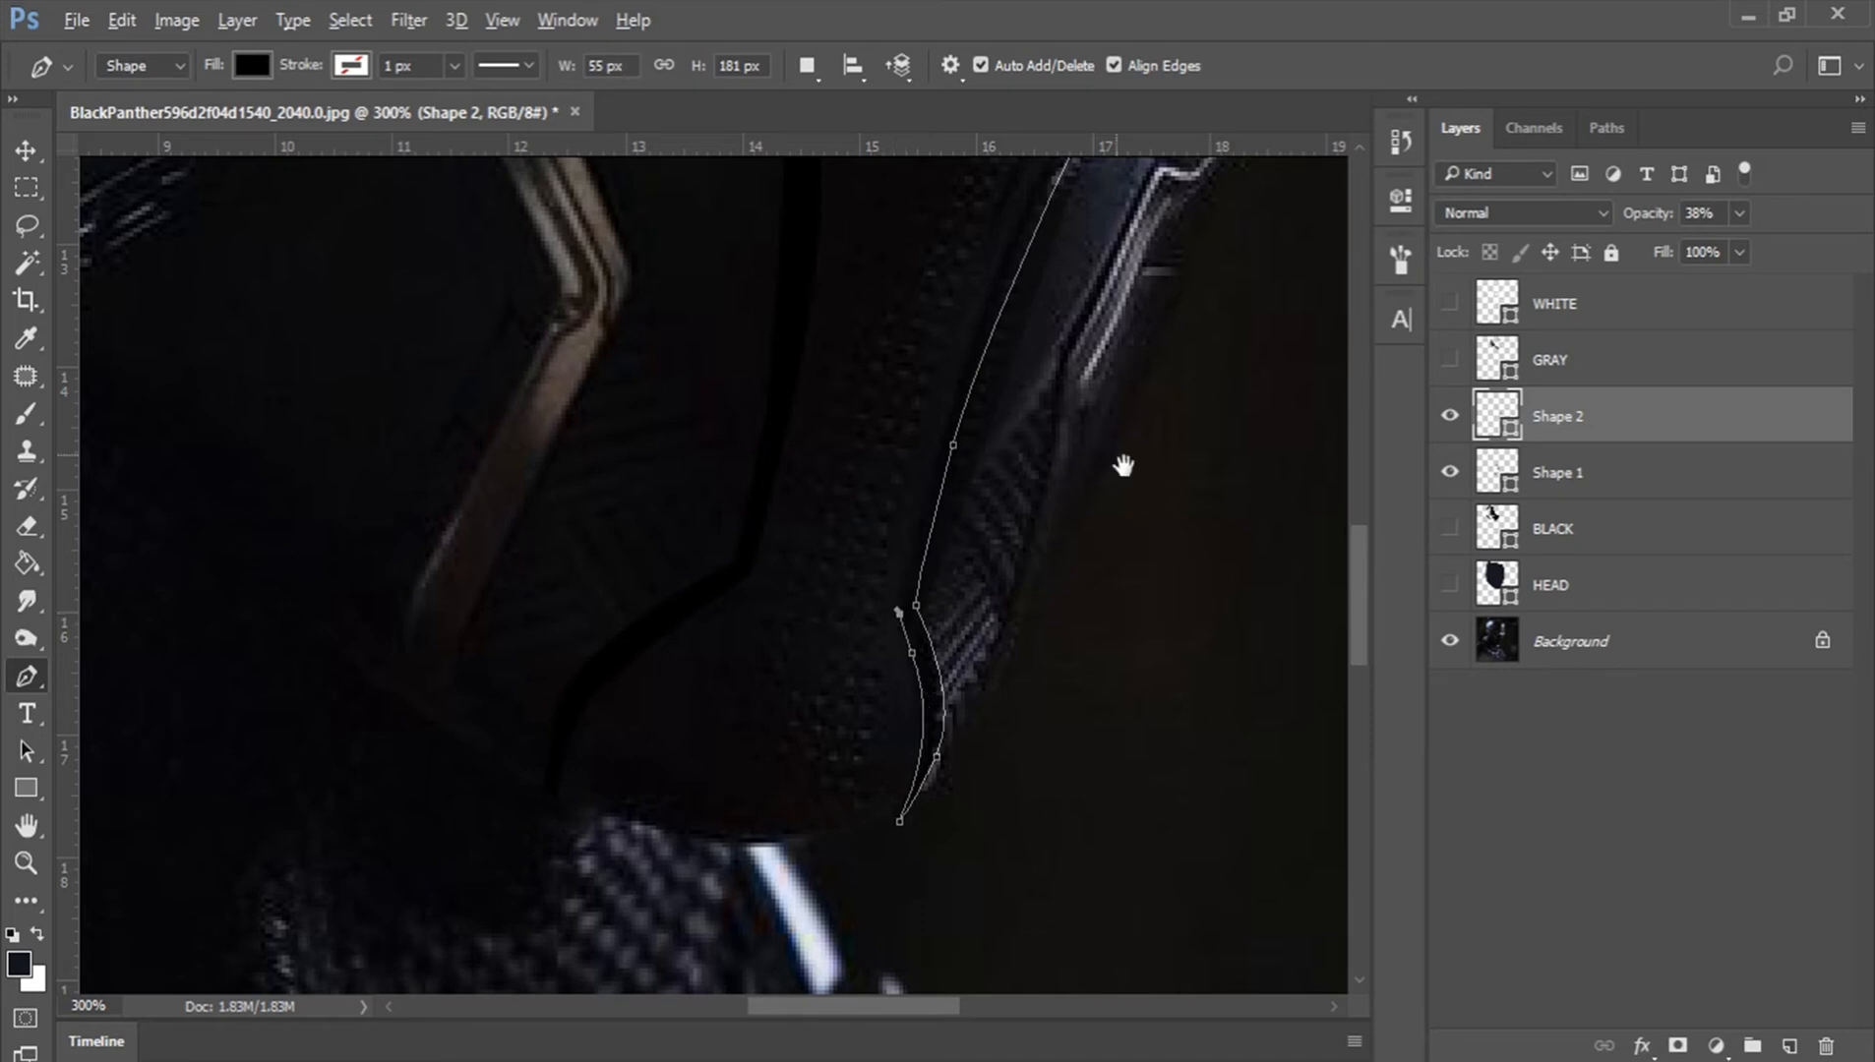
pyautogui.moveTo(1122, 464); pyautogui.dragTo(1211, 811)
pyautogui.moveTo(1098, 589); pyautogui.dragTo(1161, 469)
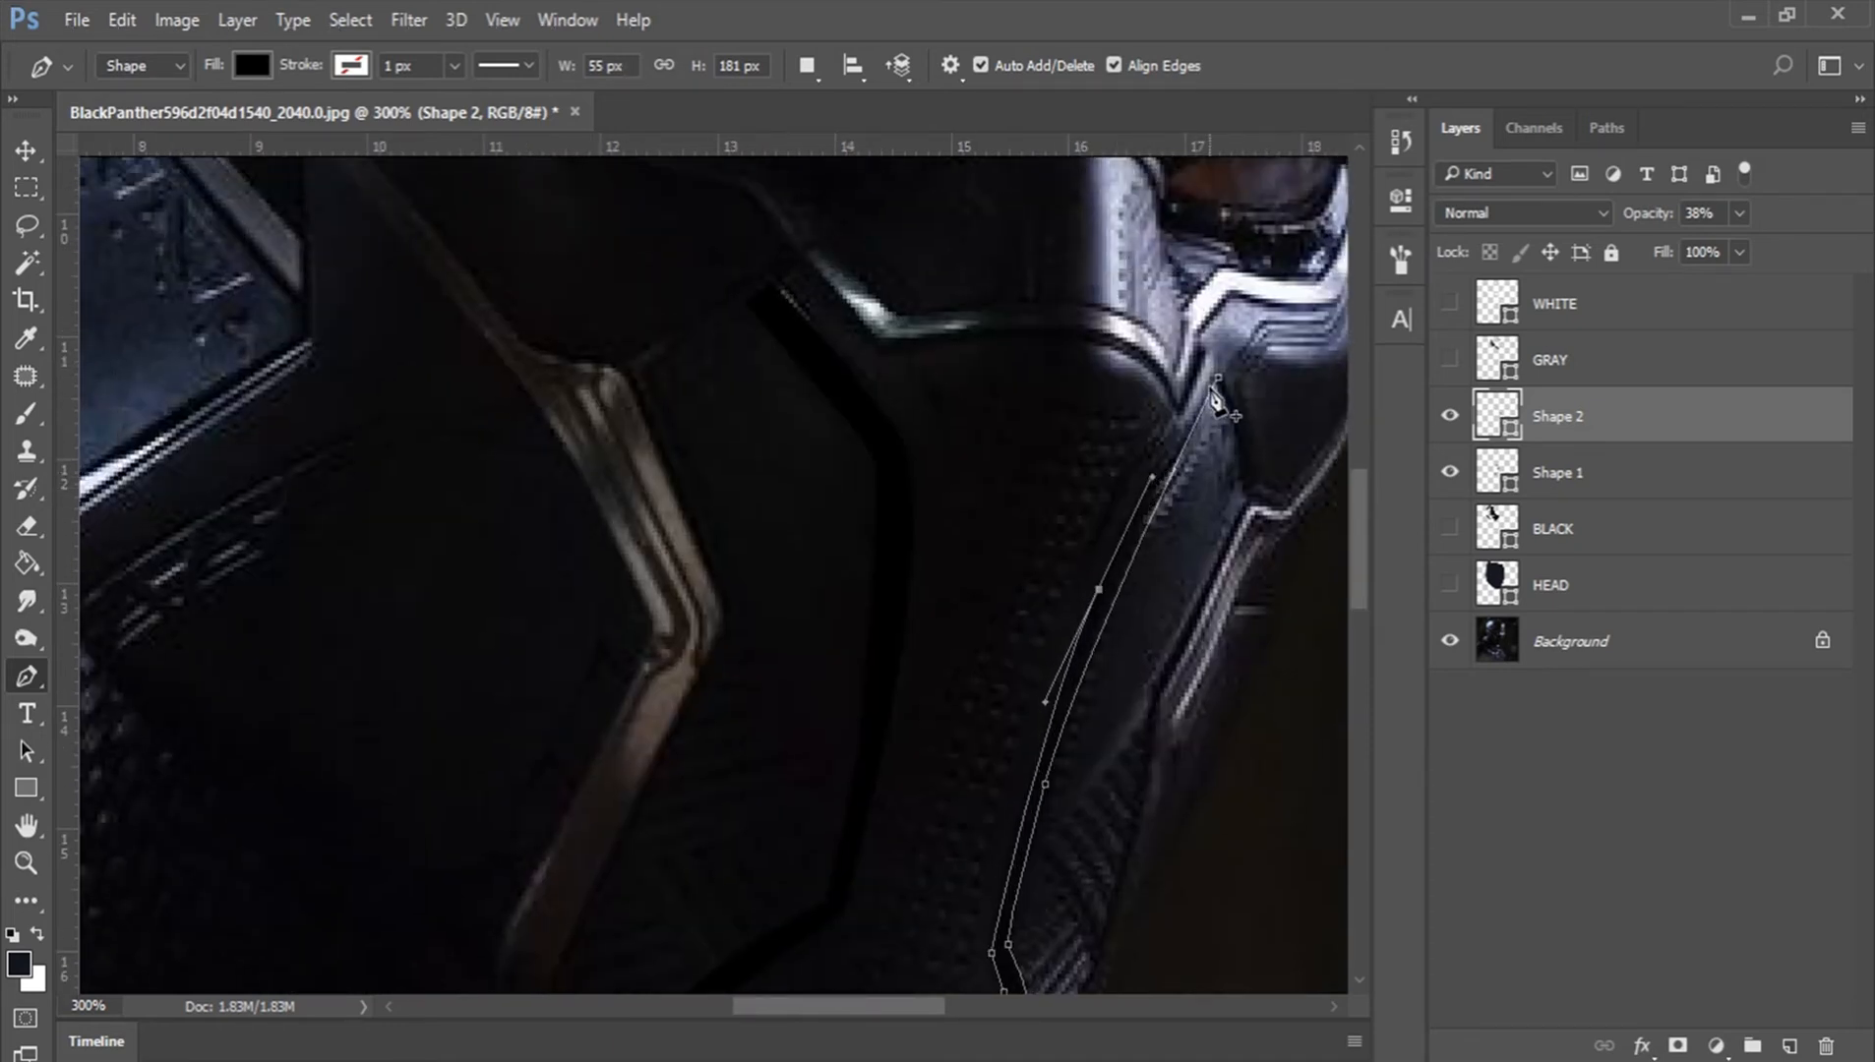
pyautogui.click(1218, 378)
pyautogui.press('Return')
pyautogui.press('z')
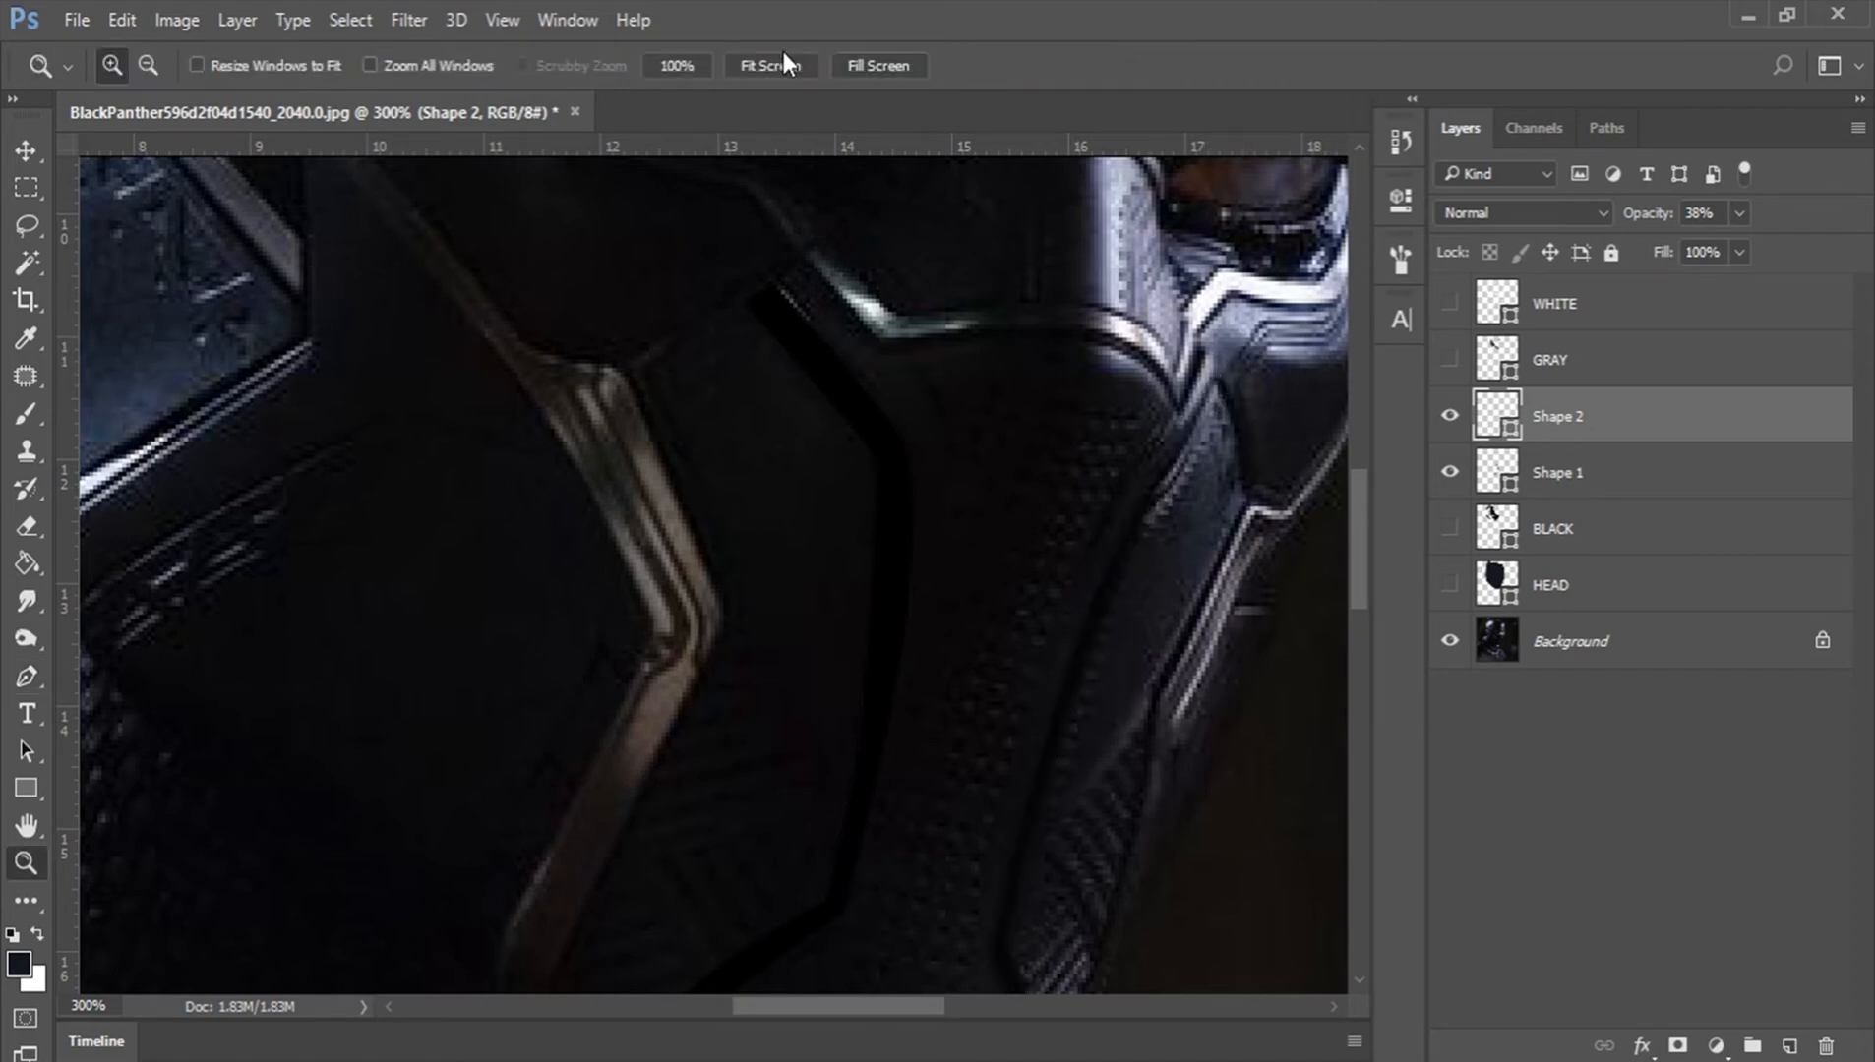
pyautogui.click(797, 67)
pyautogui.click(495, 788)
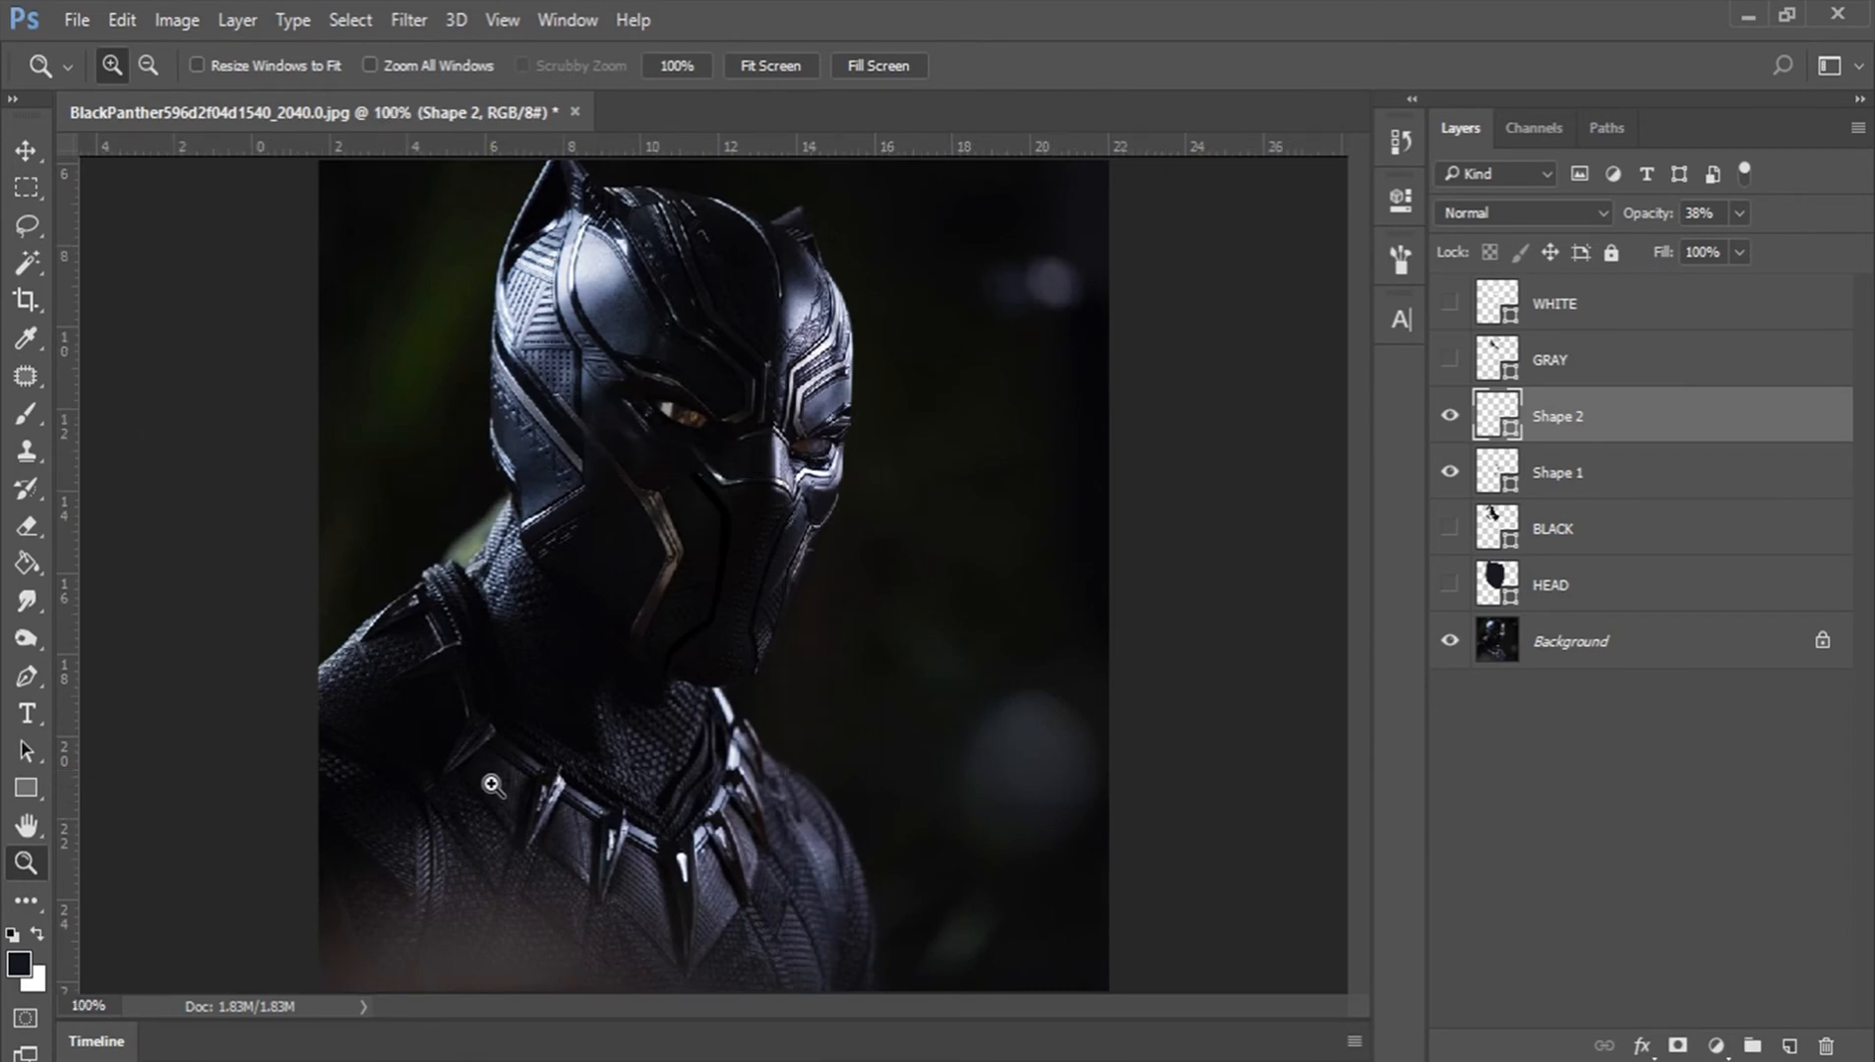
pyautogui.click(772, 62)
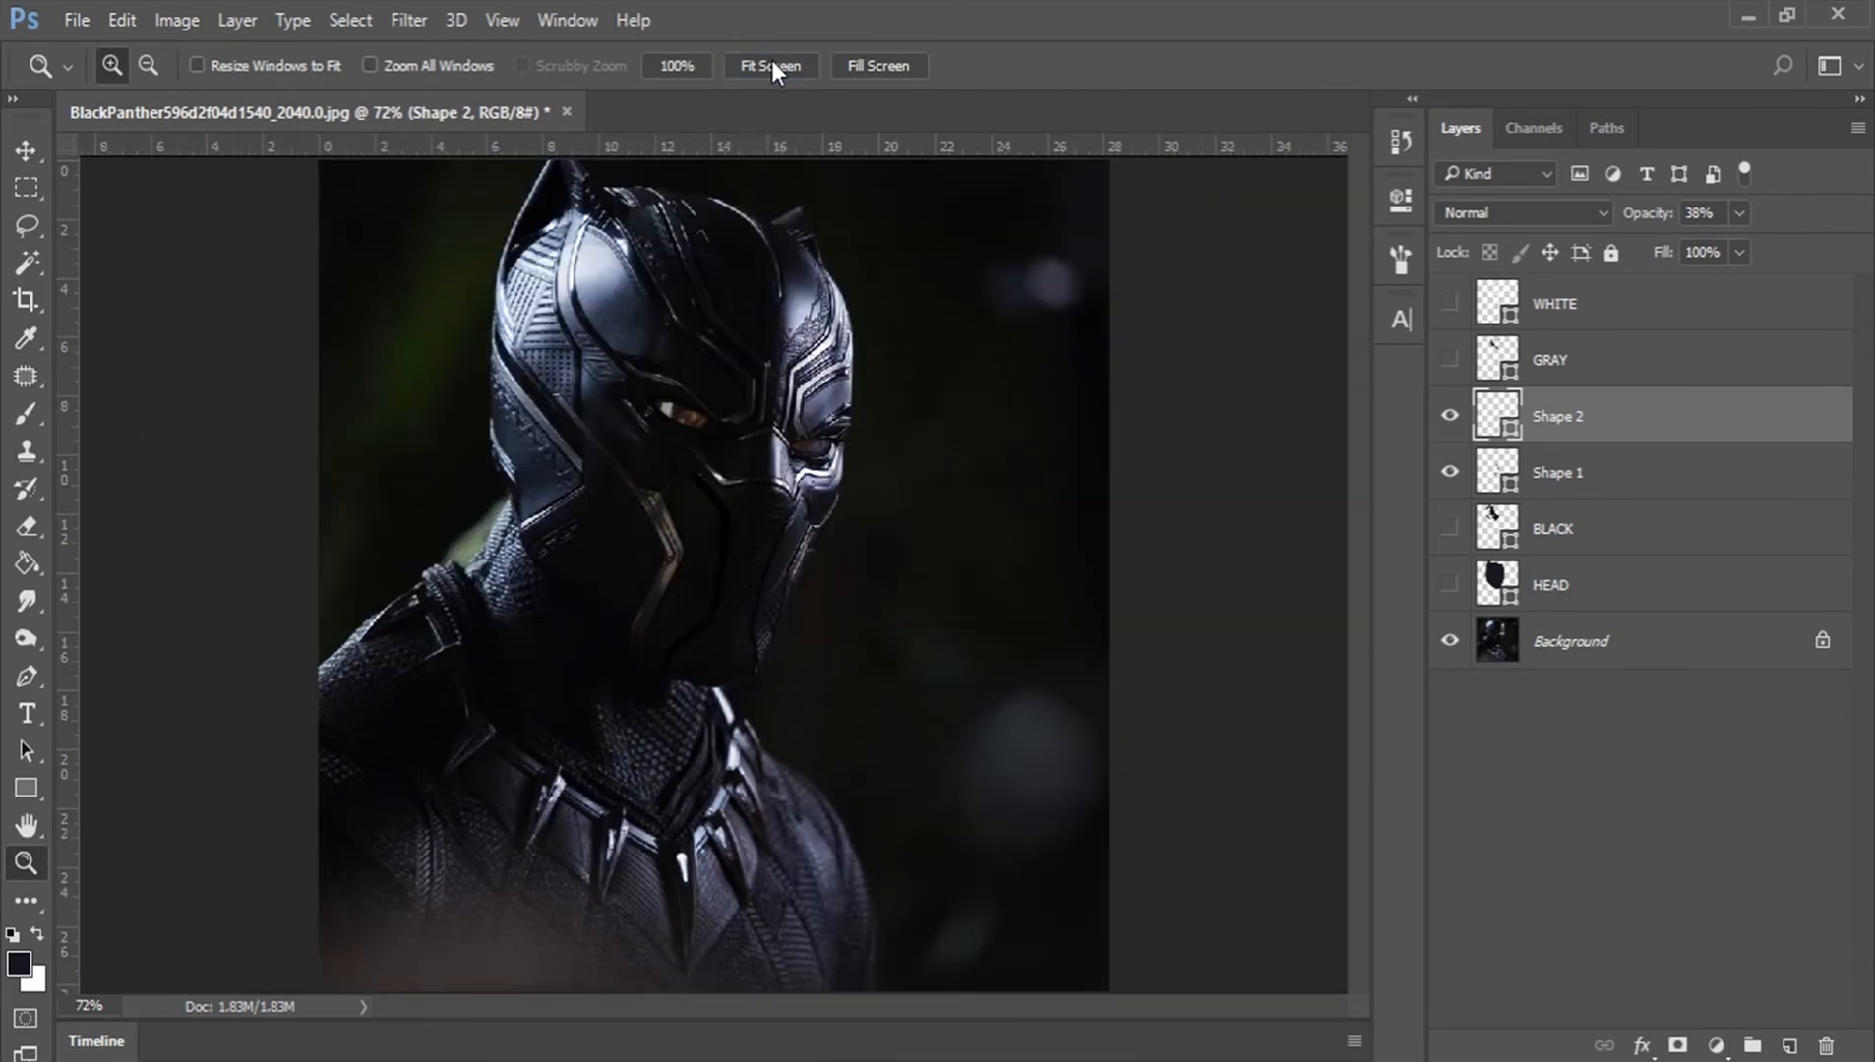
# Step: Show the hidden BLACK, HEAD, GRAY and WHITE layers again
pyautogui.click(1571, 479)
pyautogui.click(1450, 528)
pyautogui.click(1450, 584)
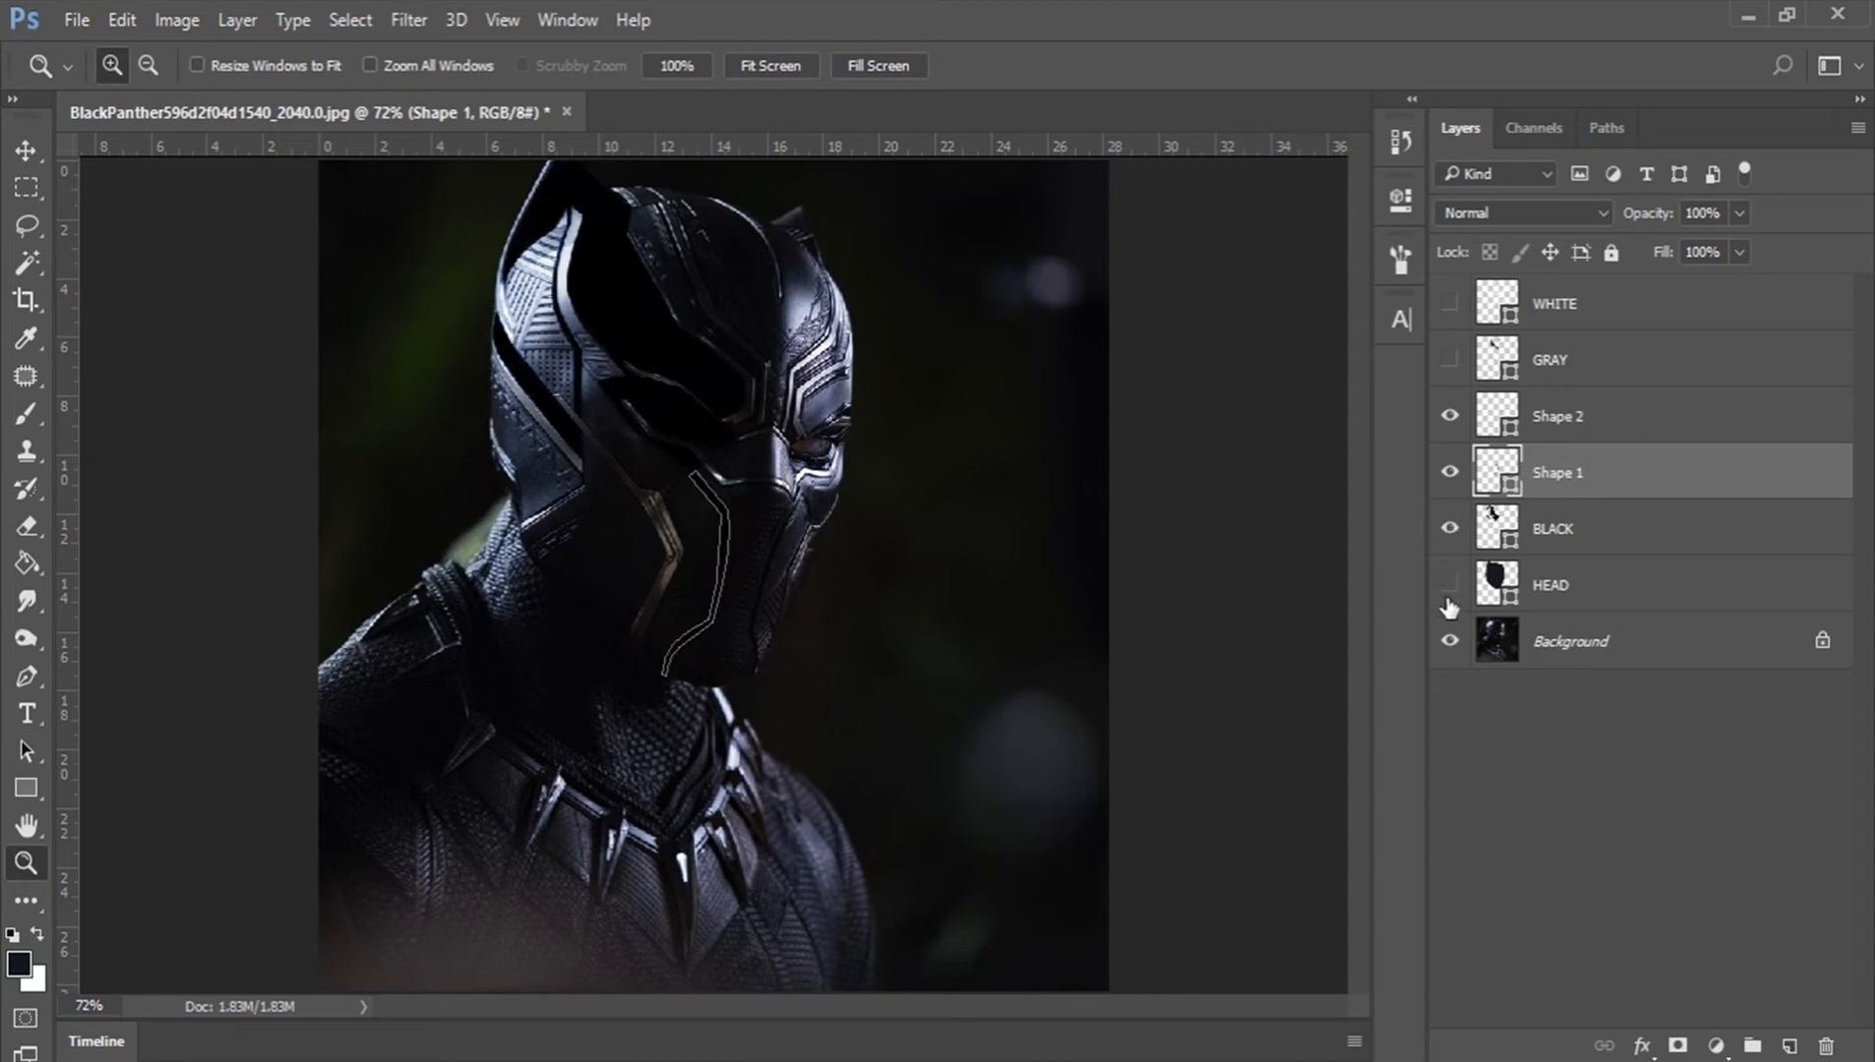
pyautogui.click(1450, 359)
pyautogui.click(1450, 303)
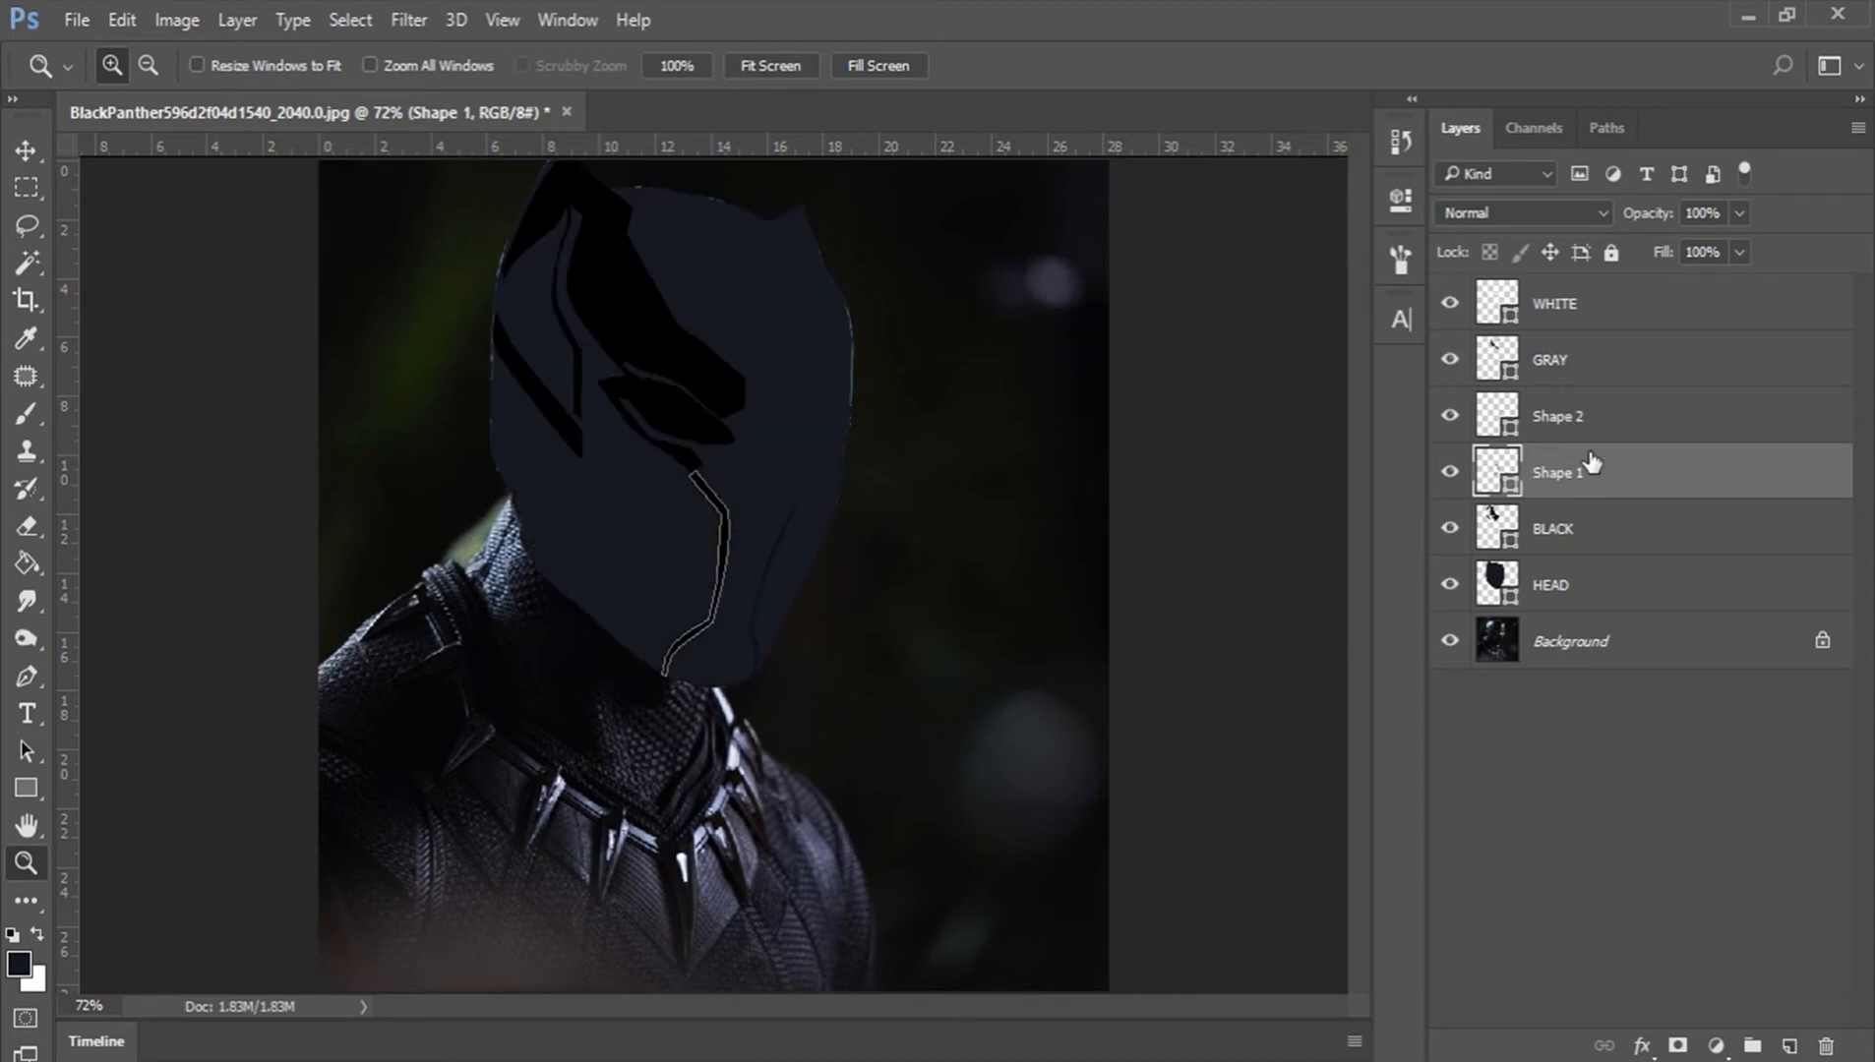
# Step: Move the two new seam shapes below the BLACK layer and merge all three into one BLACK shape layer
pyautogui.click(1609, 421)
pyautogui.keyDown('shift'); pyautogui.click(1595, 479); pyautogui.keyUp('shift')
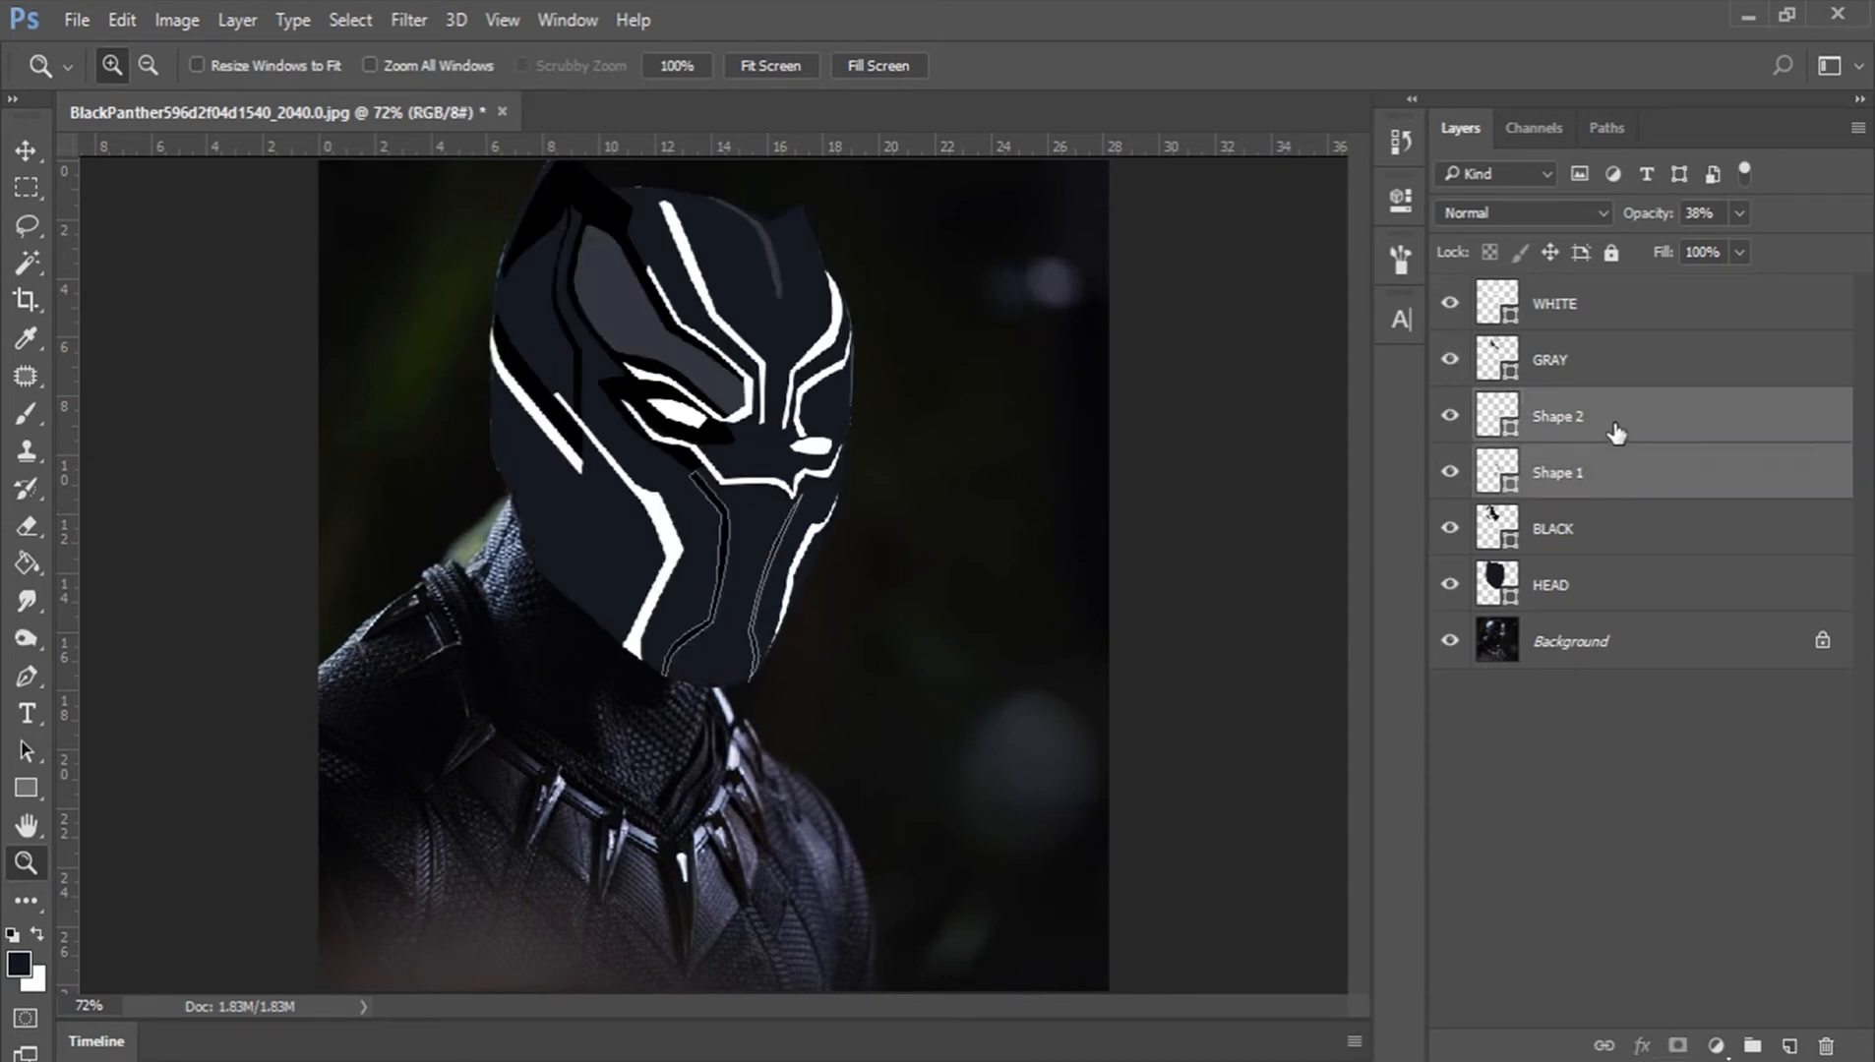
pyautogui.moveTo(1616, 433); pyautogui.dragTo(1607, 559)
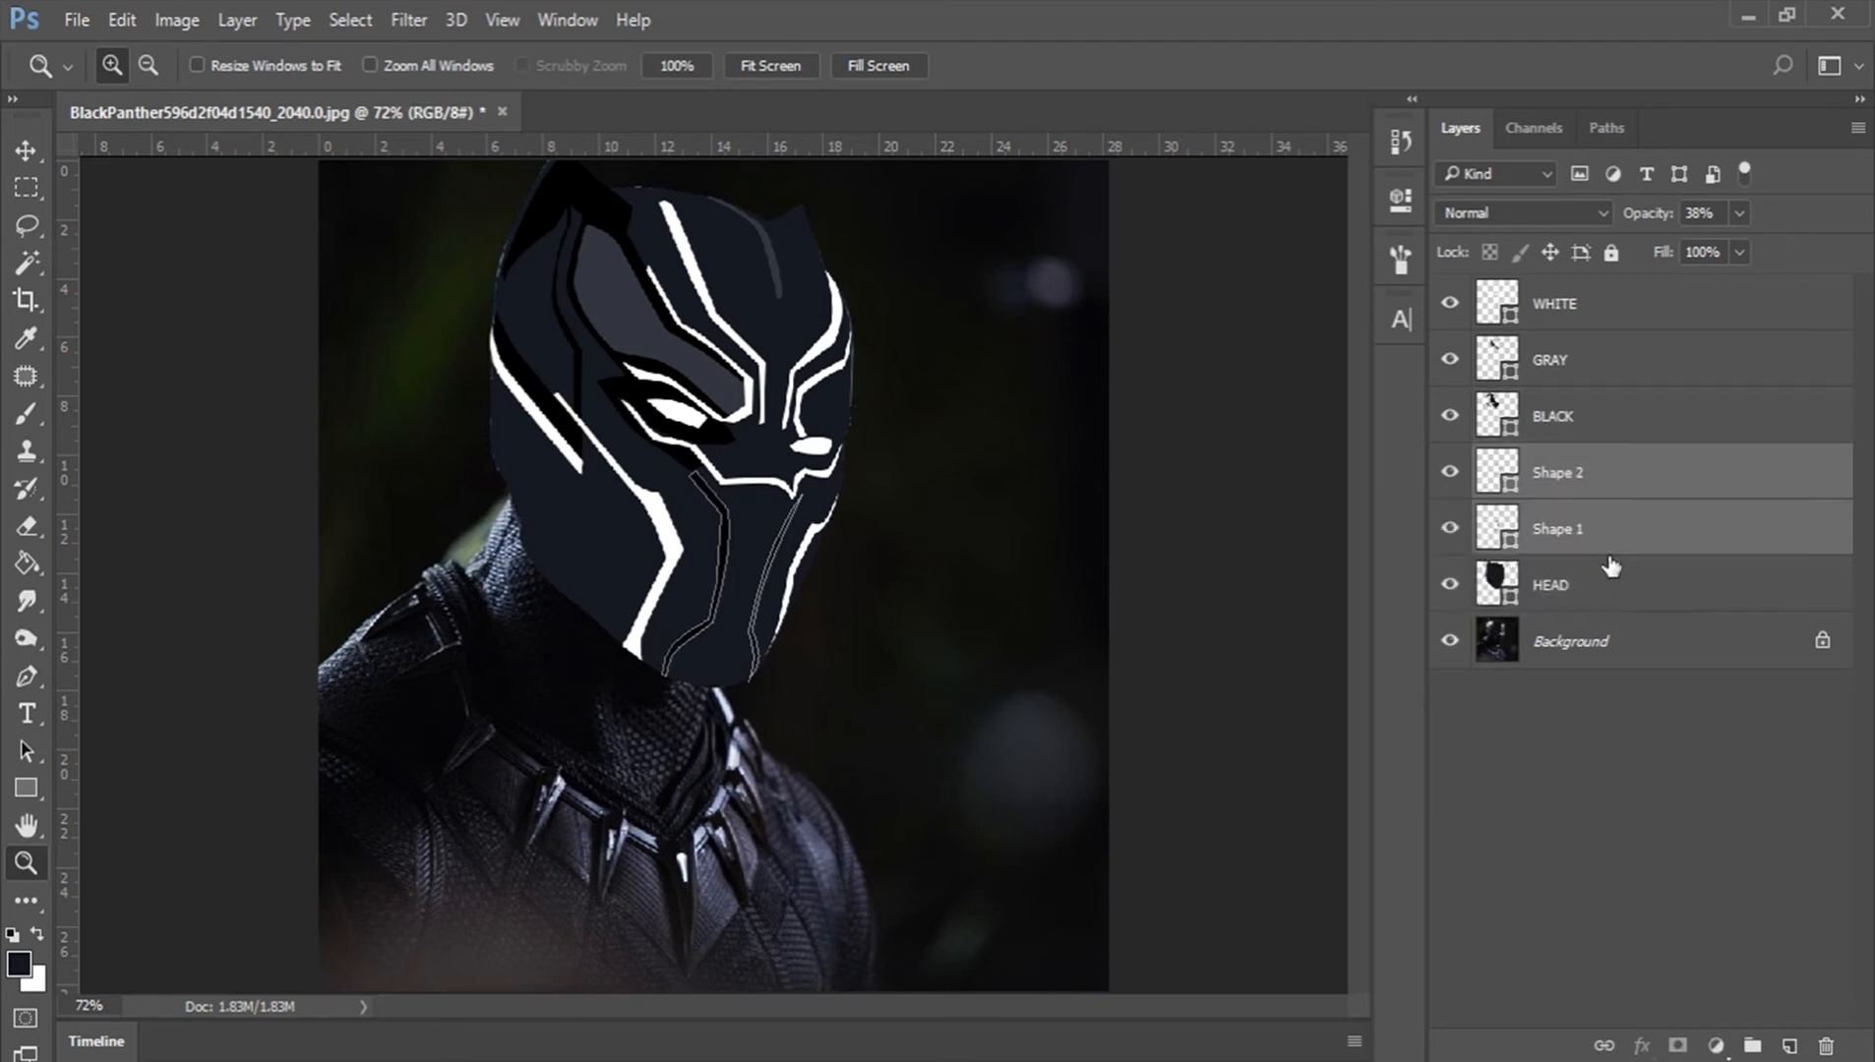
pyautogui.keyDown('shift'); pyautogui.click(1579, 423); pyautogui.keyUp('shift')
pyautogui.rightClick(1581, 423)
pyautogui.click(1138, 987)
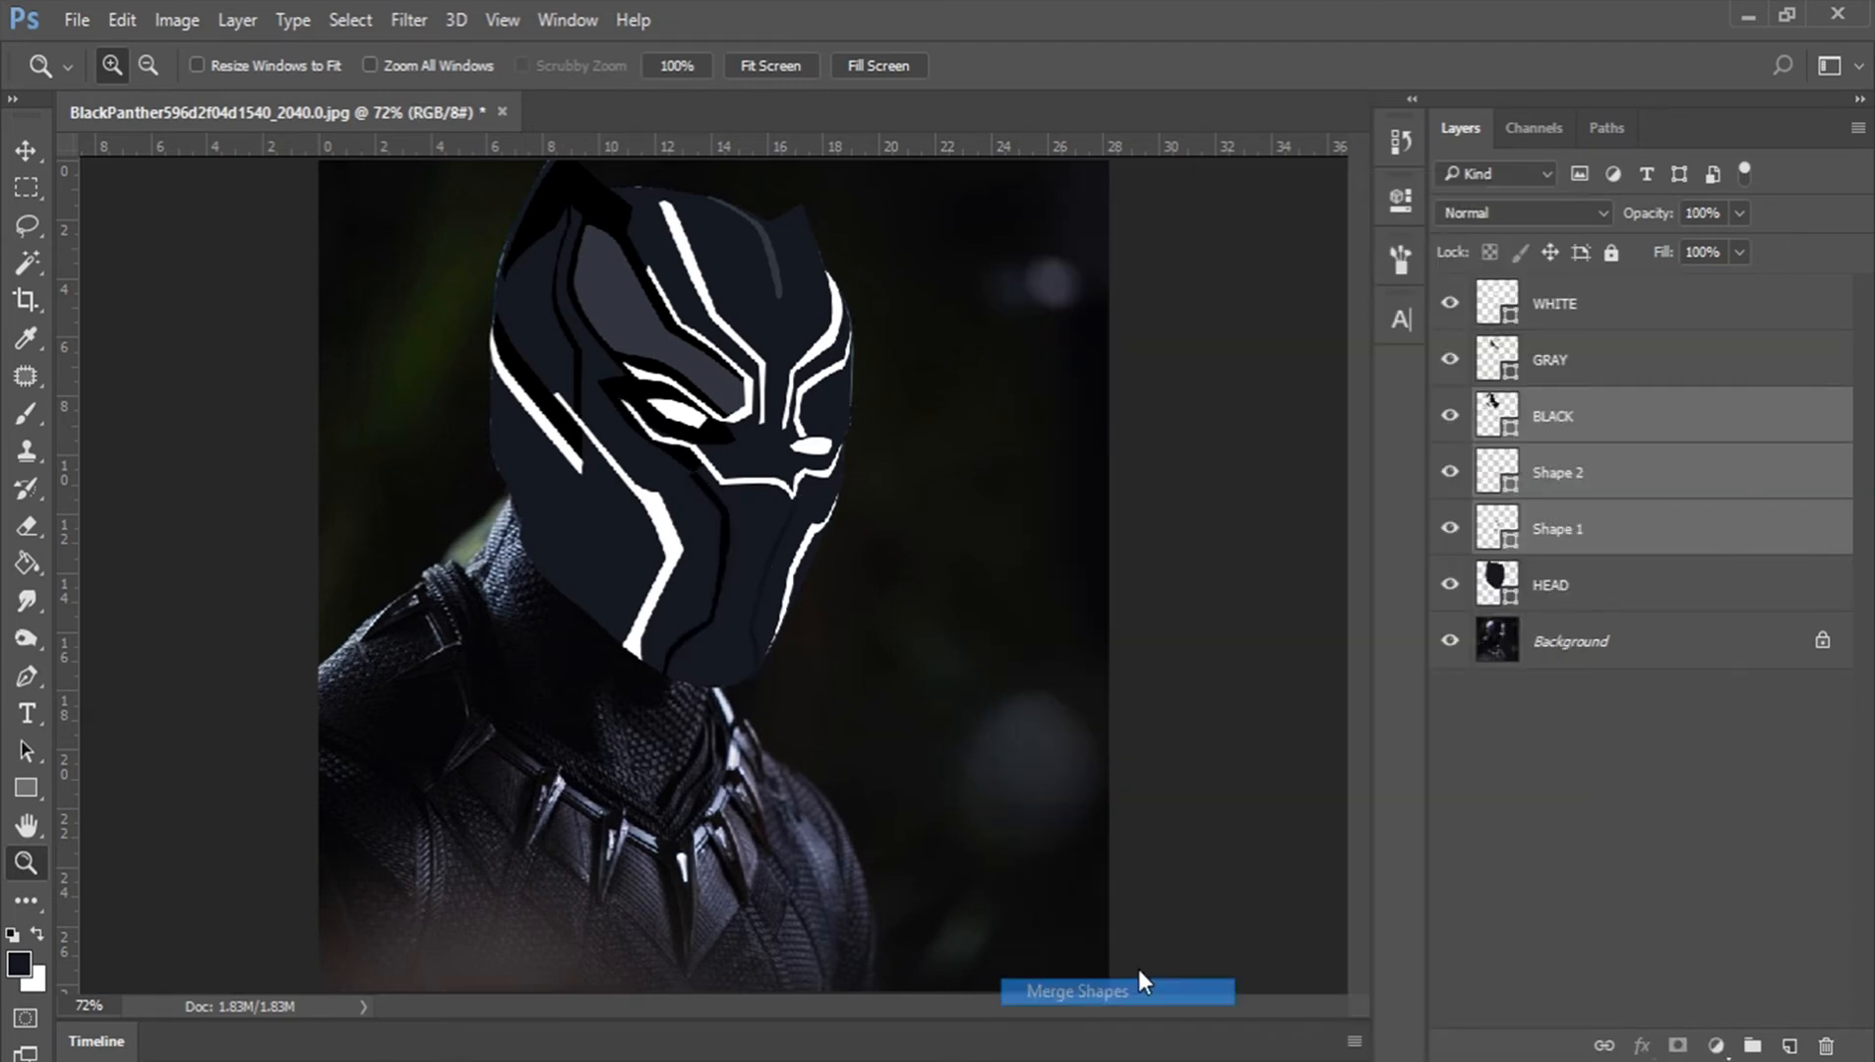
pyautogui.click(1565, 663)
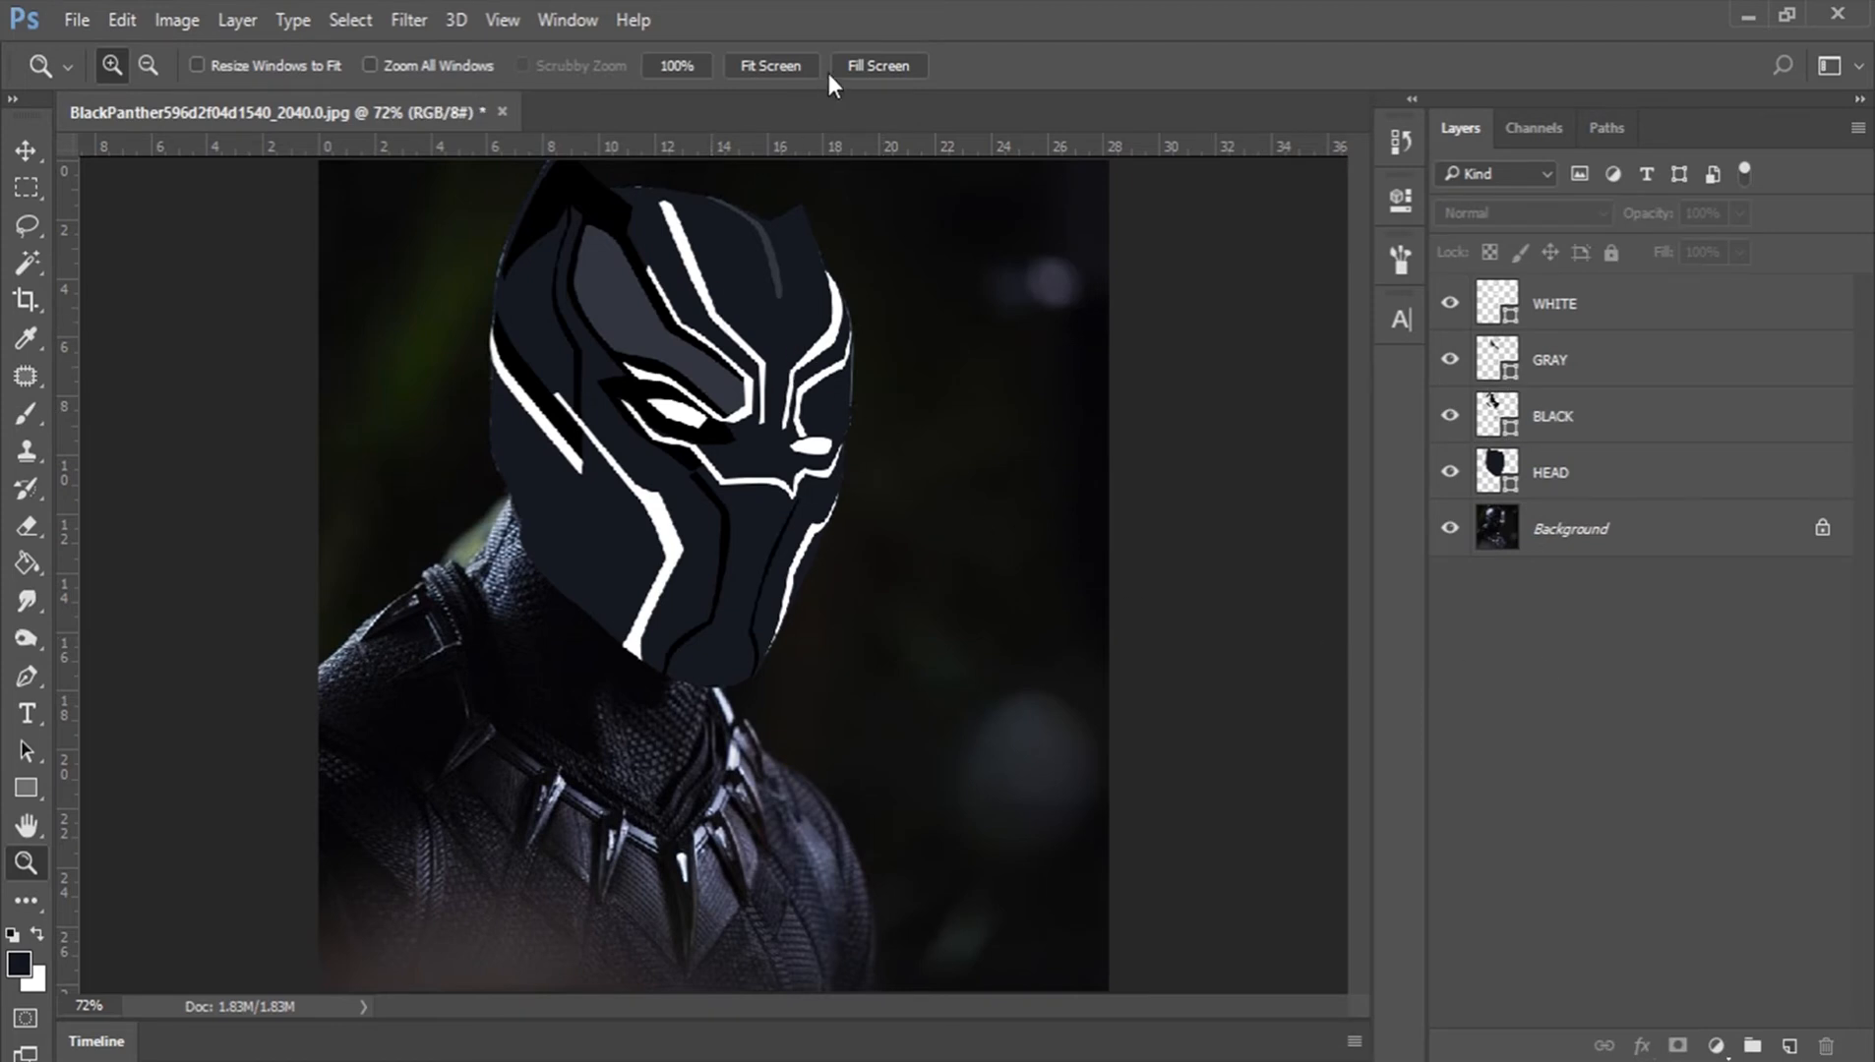
# Step: Examine the traced mask up close and compare it with the photo by hiding and showing the HEAD layer
pyautogui.click(891, 61)
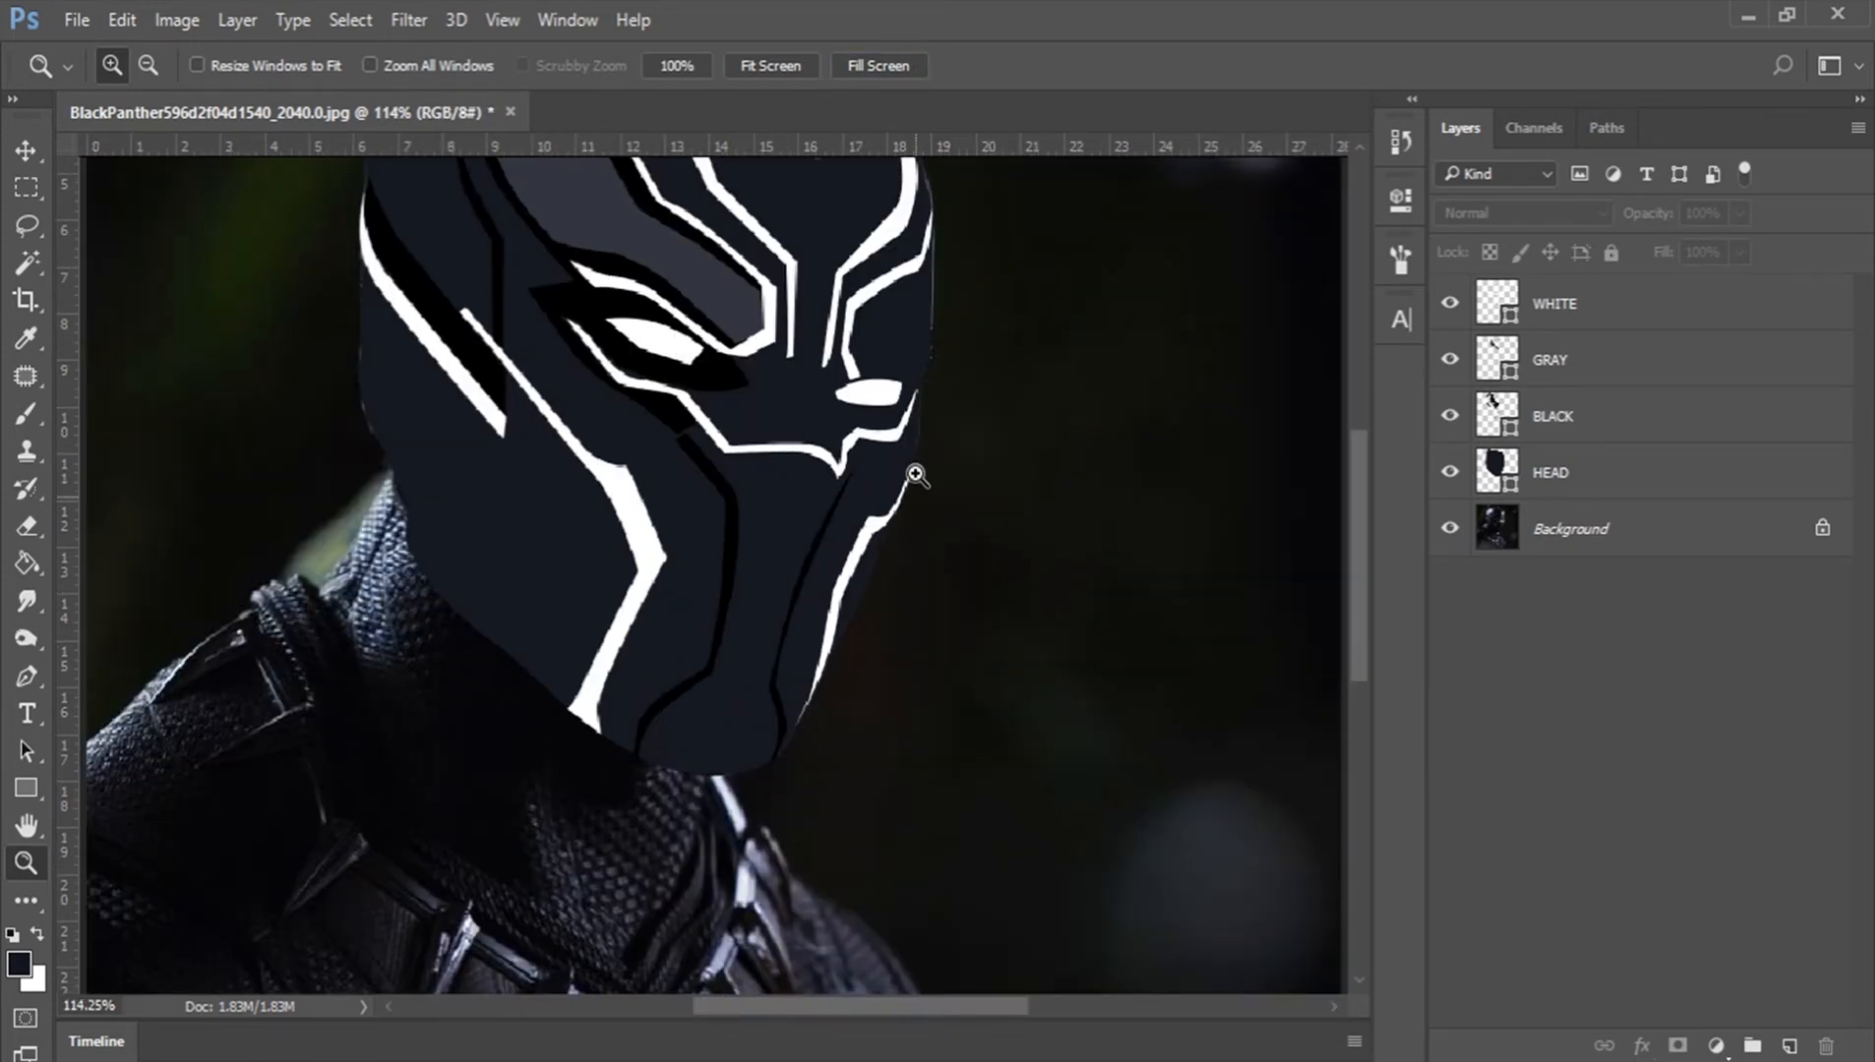
pyautogui.scroll(5, 914, 473)
pyautogui.click(784, 65)
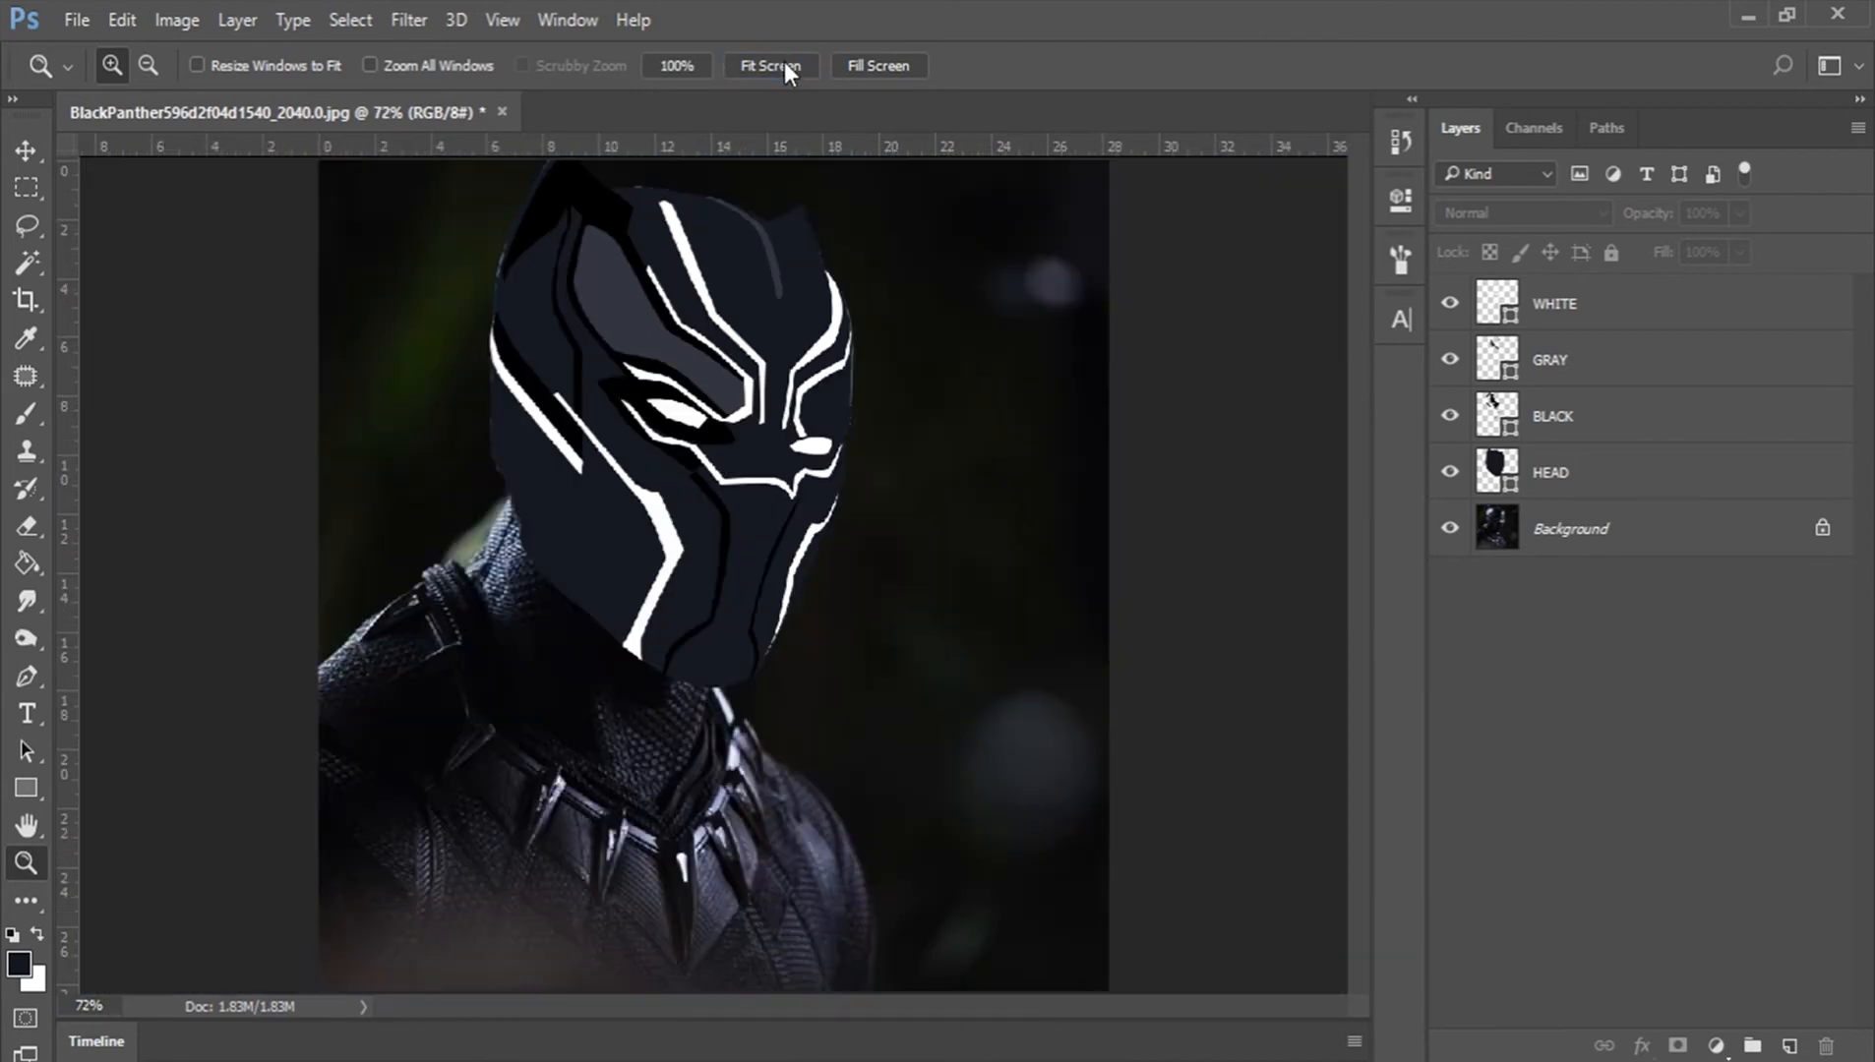
pyautogui.click(1451, 473)
pyautogui.click(1451, 473)
pyautogui.click(1451, 473)
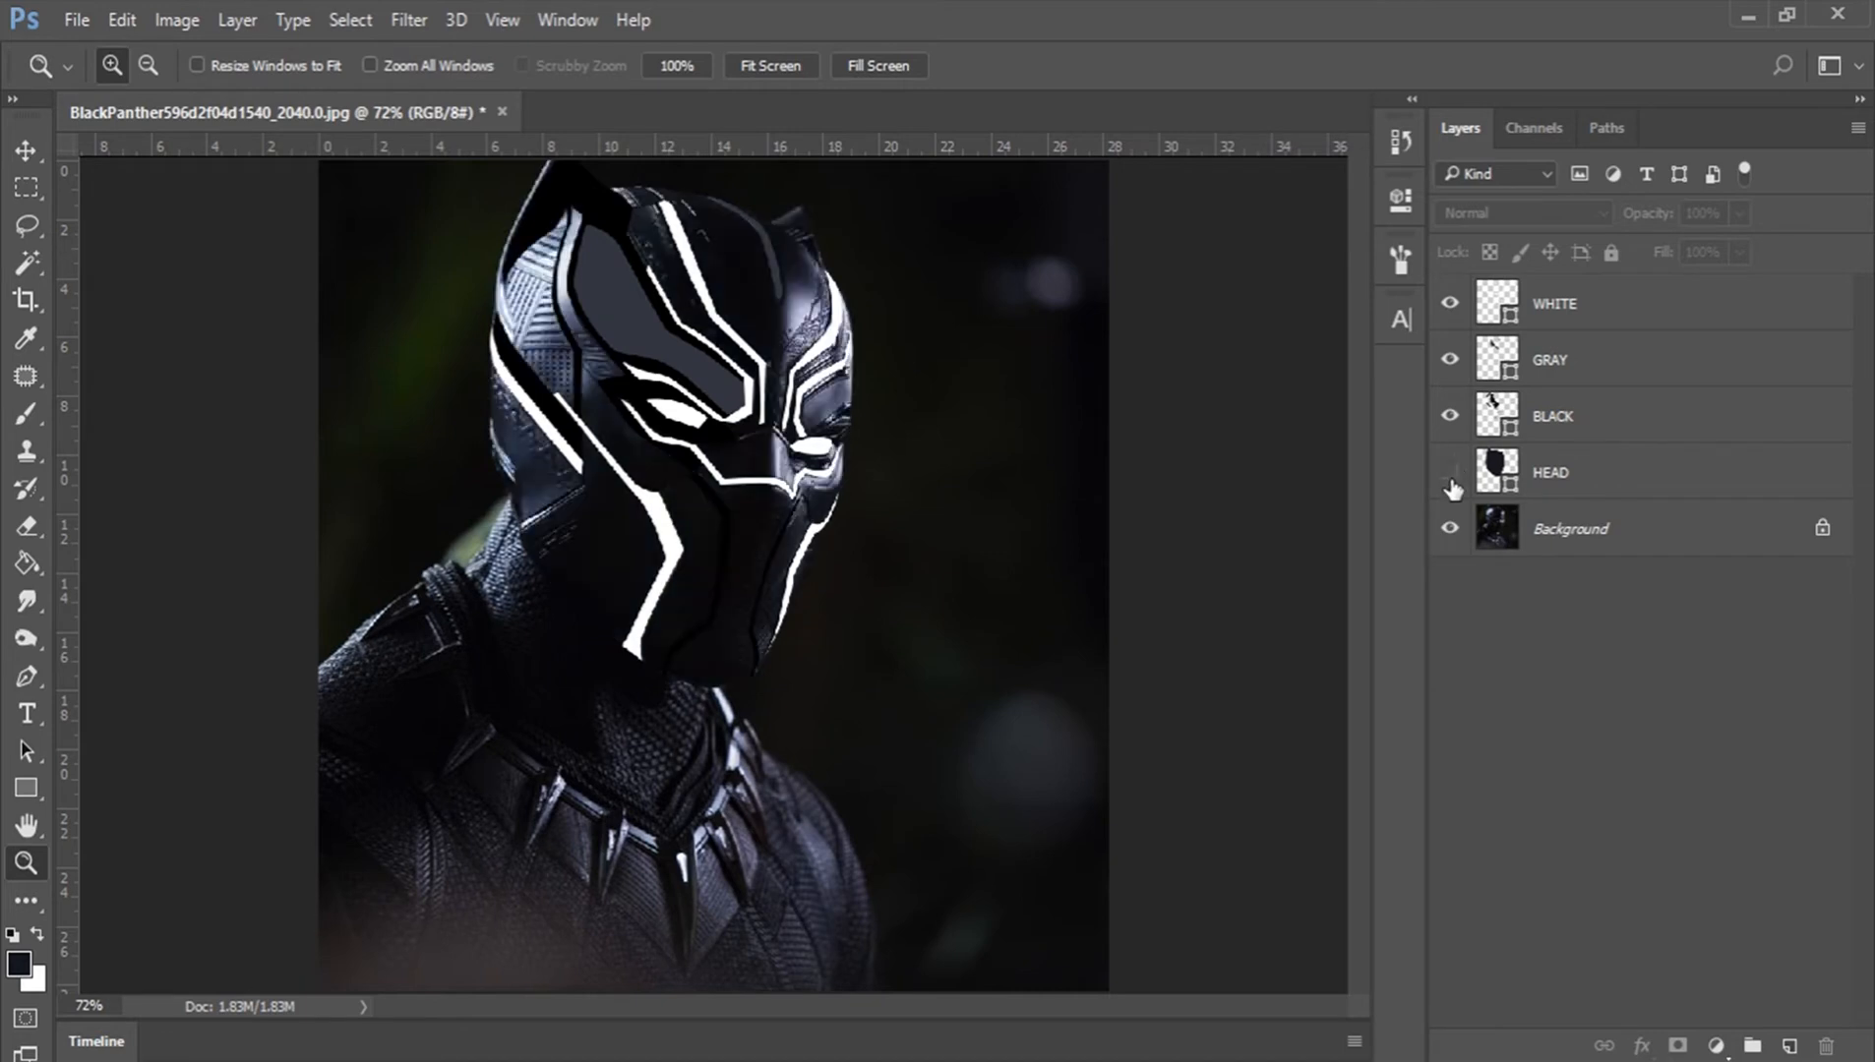
pyautogui.click(1451, 475)
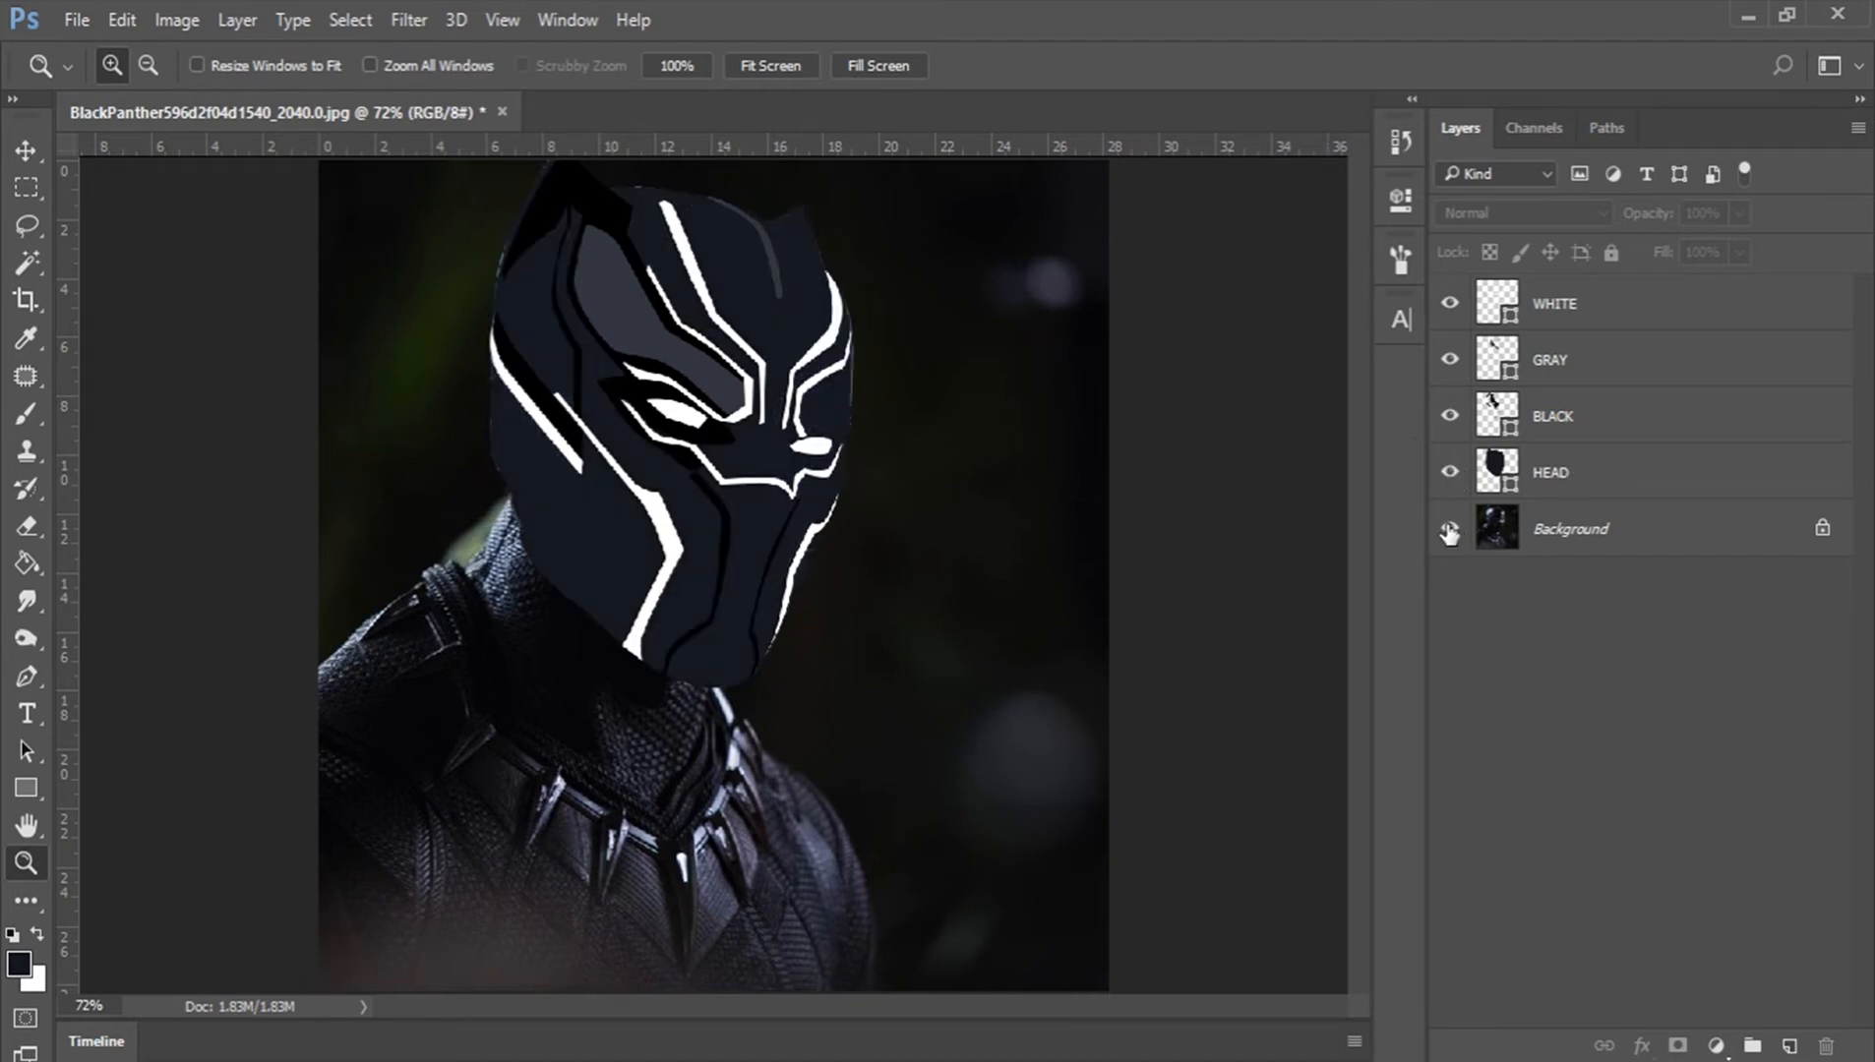
# Step: Hide the Background photo and add an empty layer directly above it, beneath the HEAD layer
pyautogui.click(1449, 530)
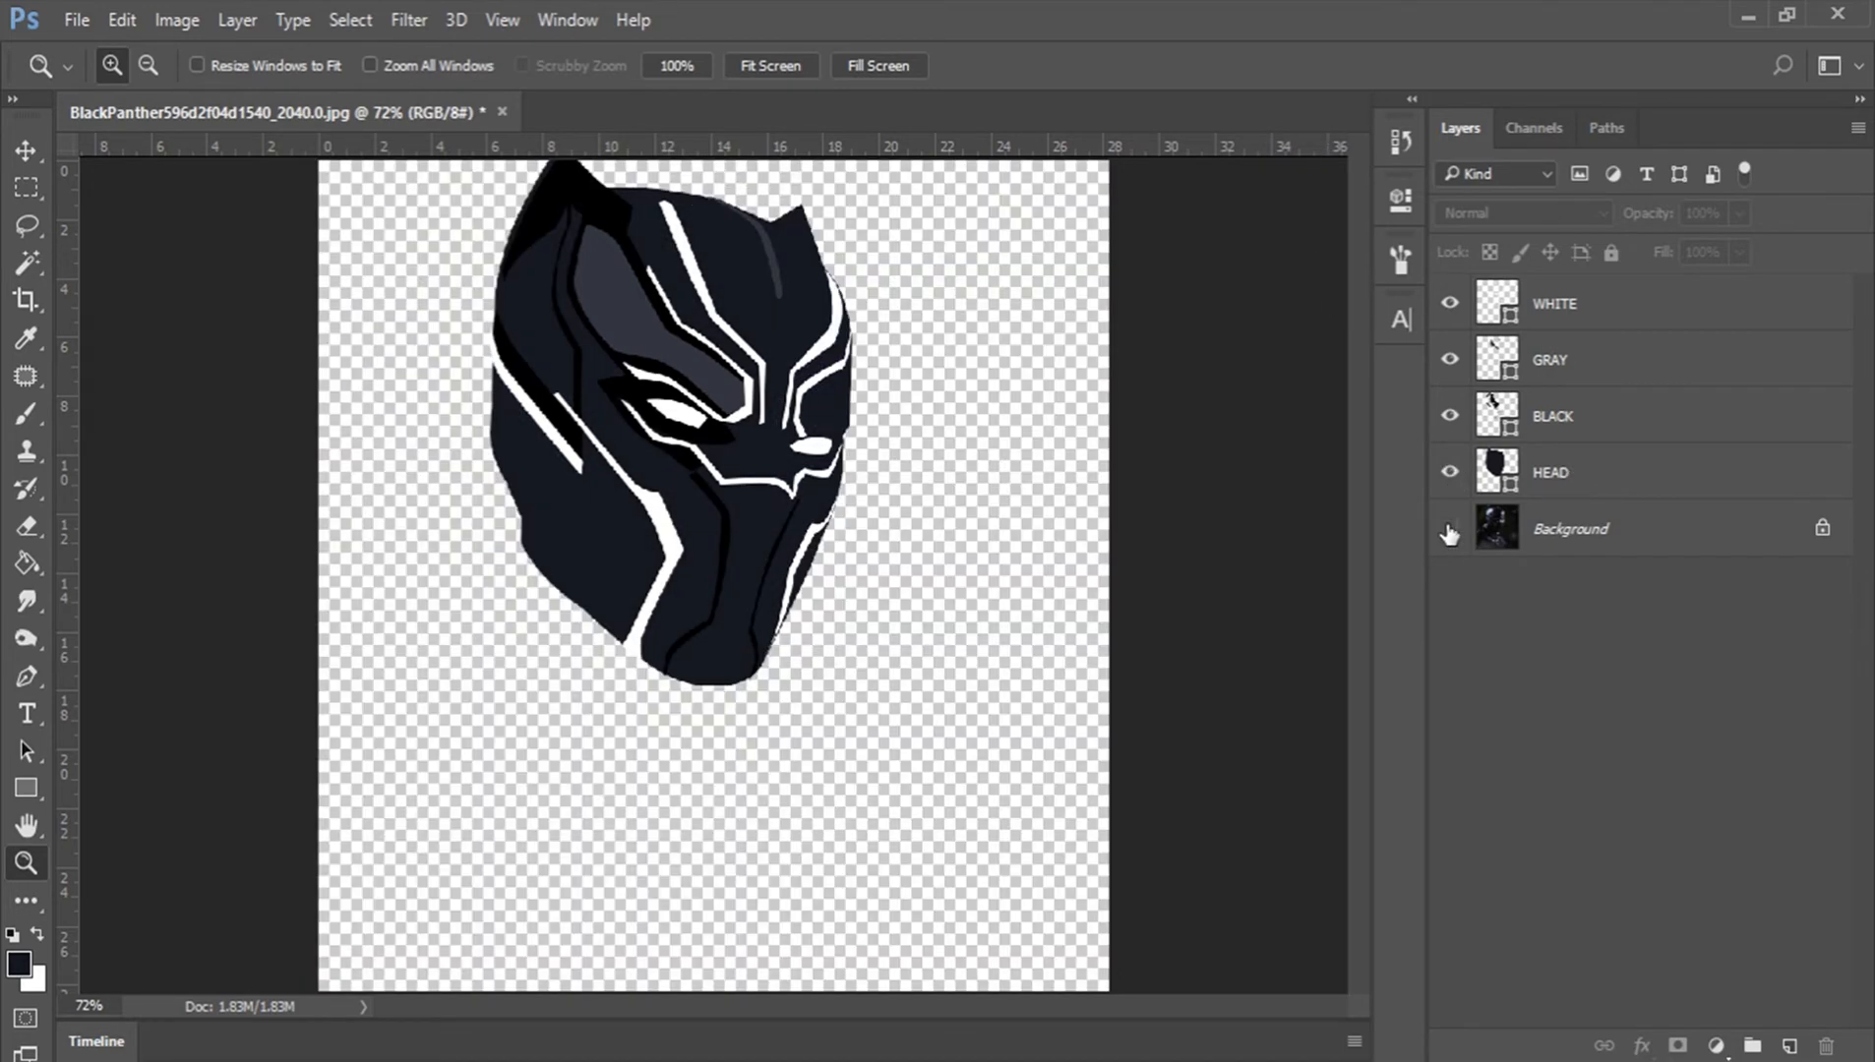
pyautogui.click(1552, 532)
pyautogui.click(1788, 1047)
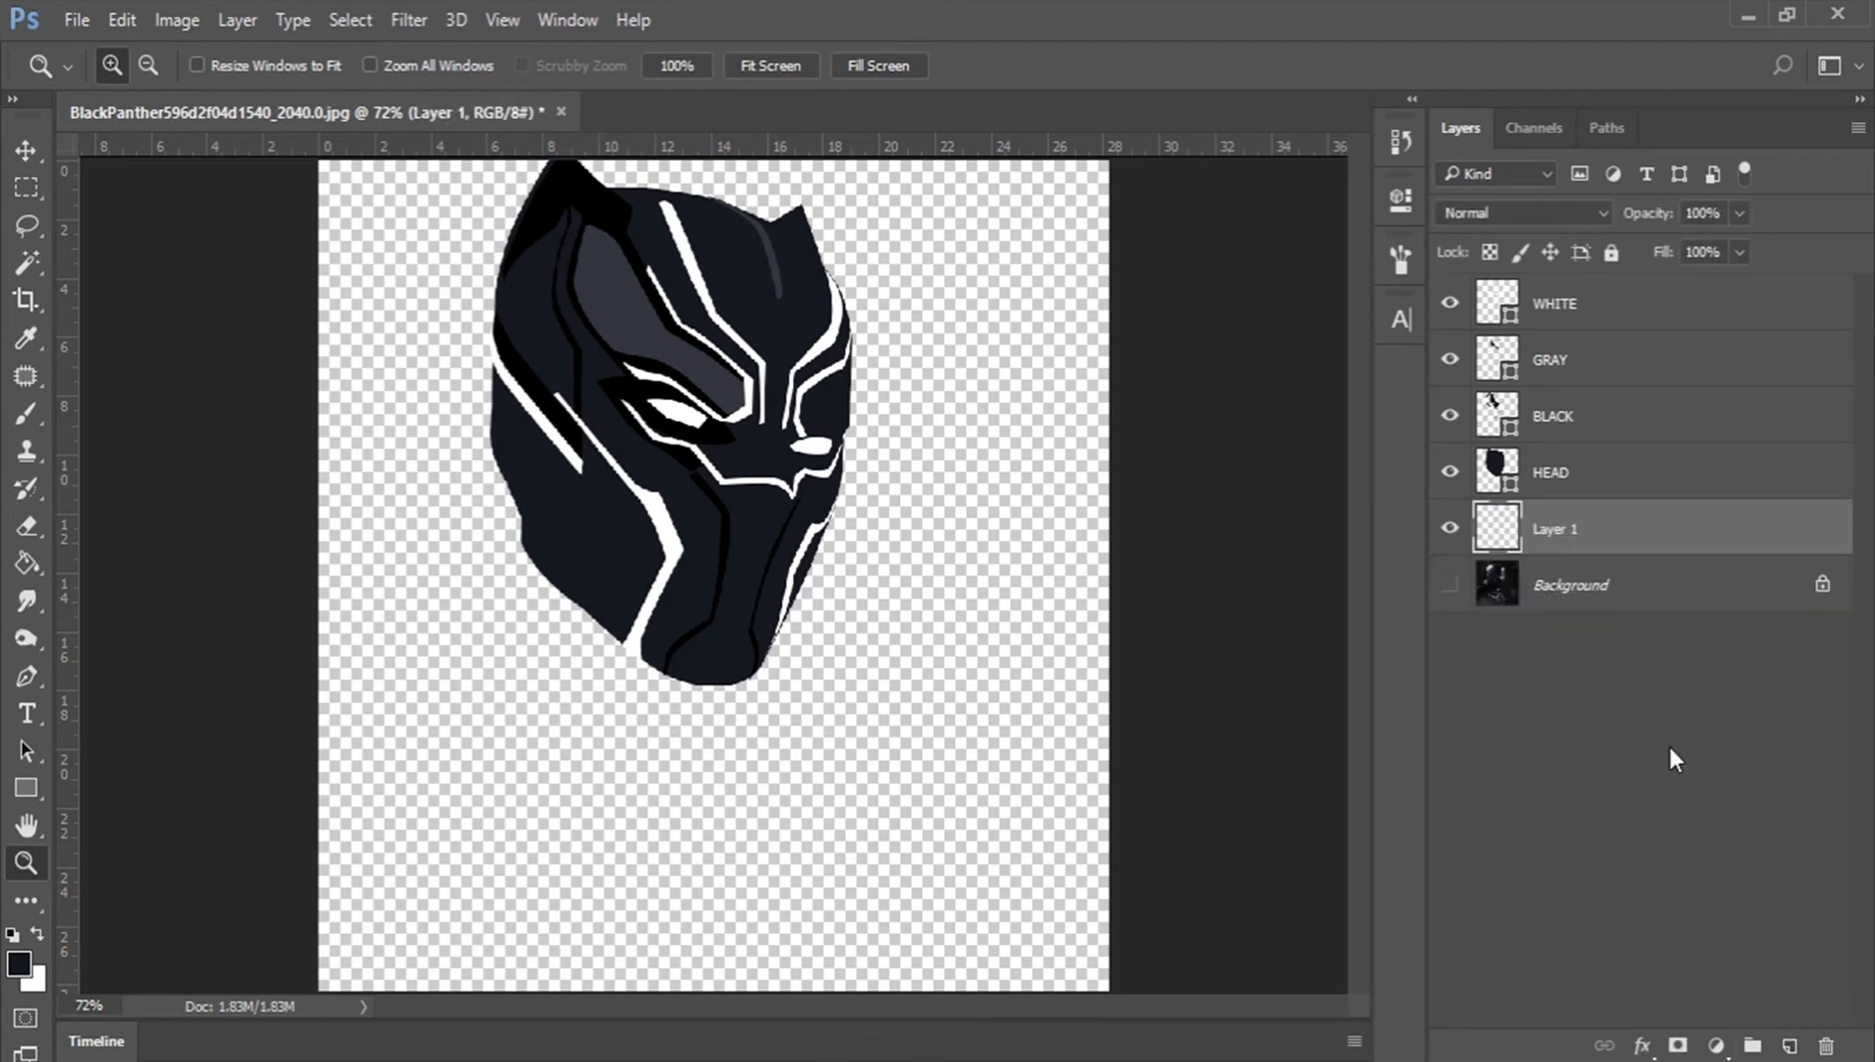
# Step: Fill the new layer with black using the Paint Bucket
pyautogui.click(16, 939)
pyautogui.click(21, 564)
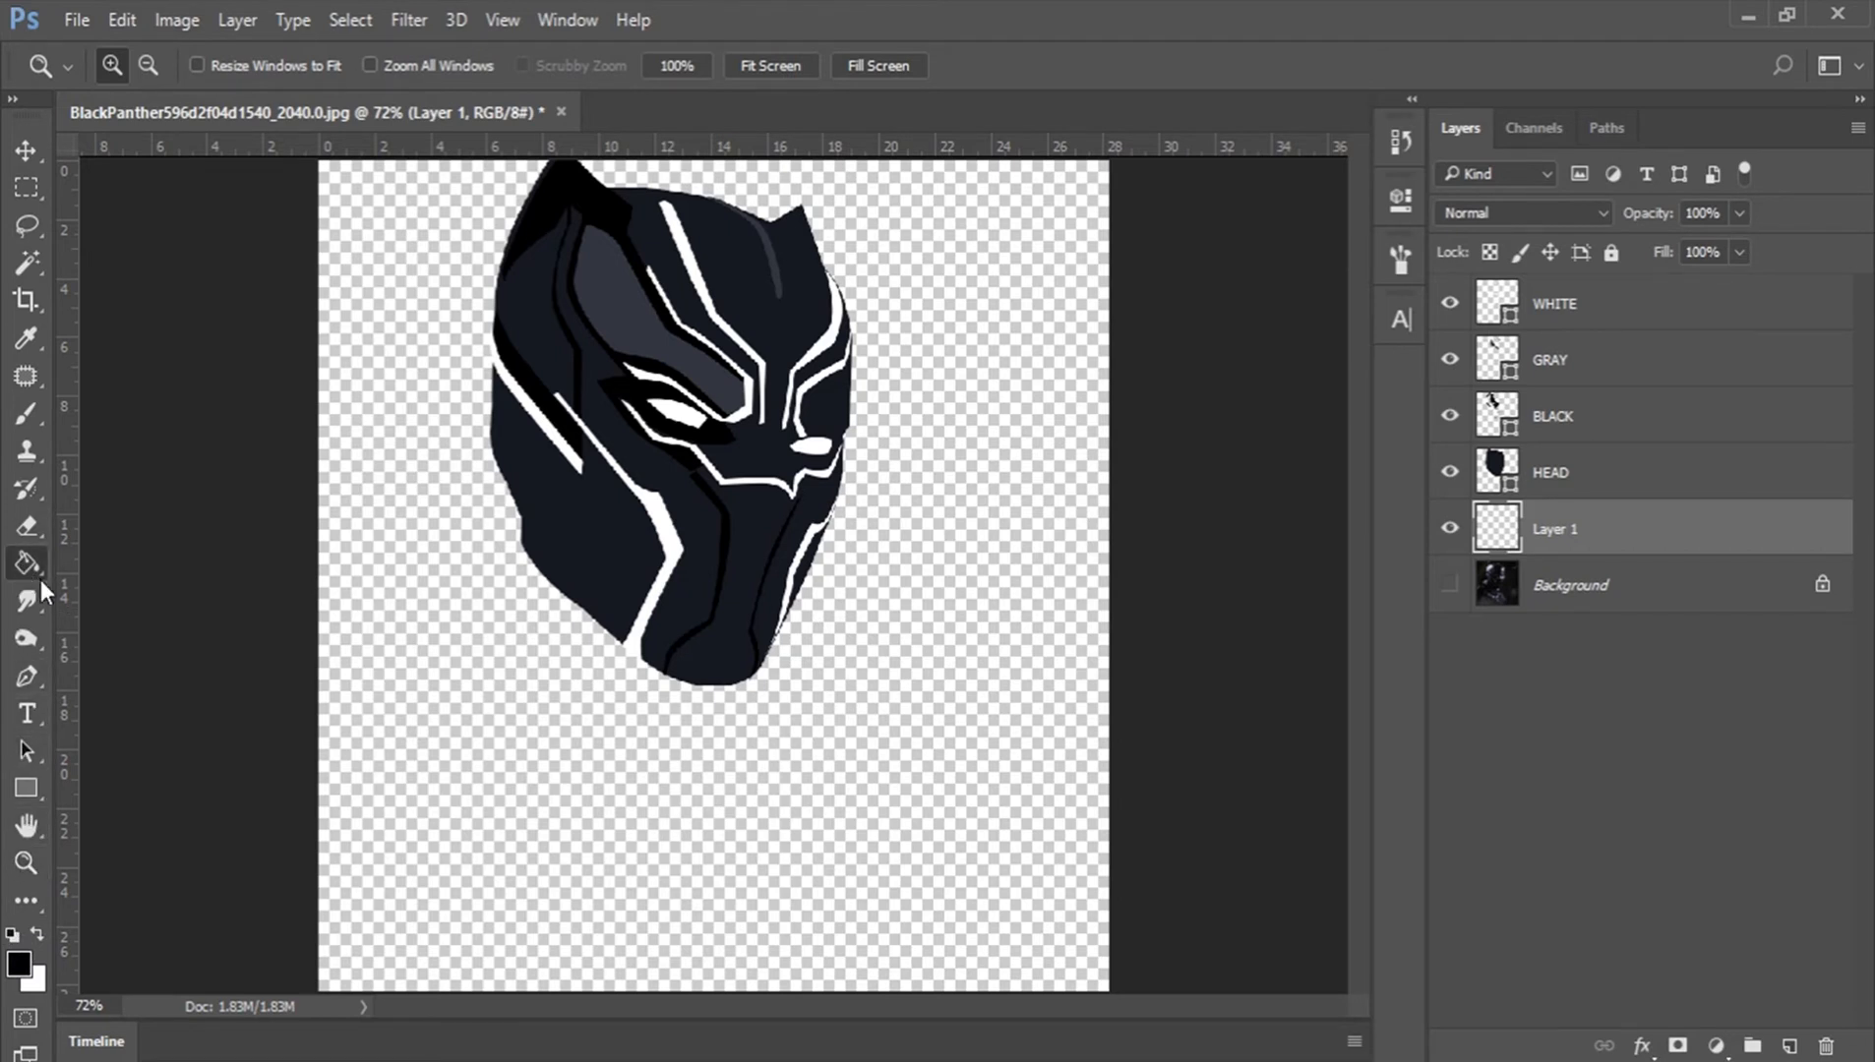
pyautogui.click(499, 846)
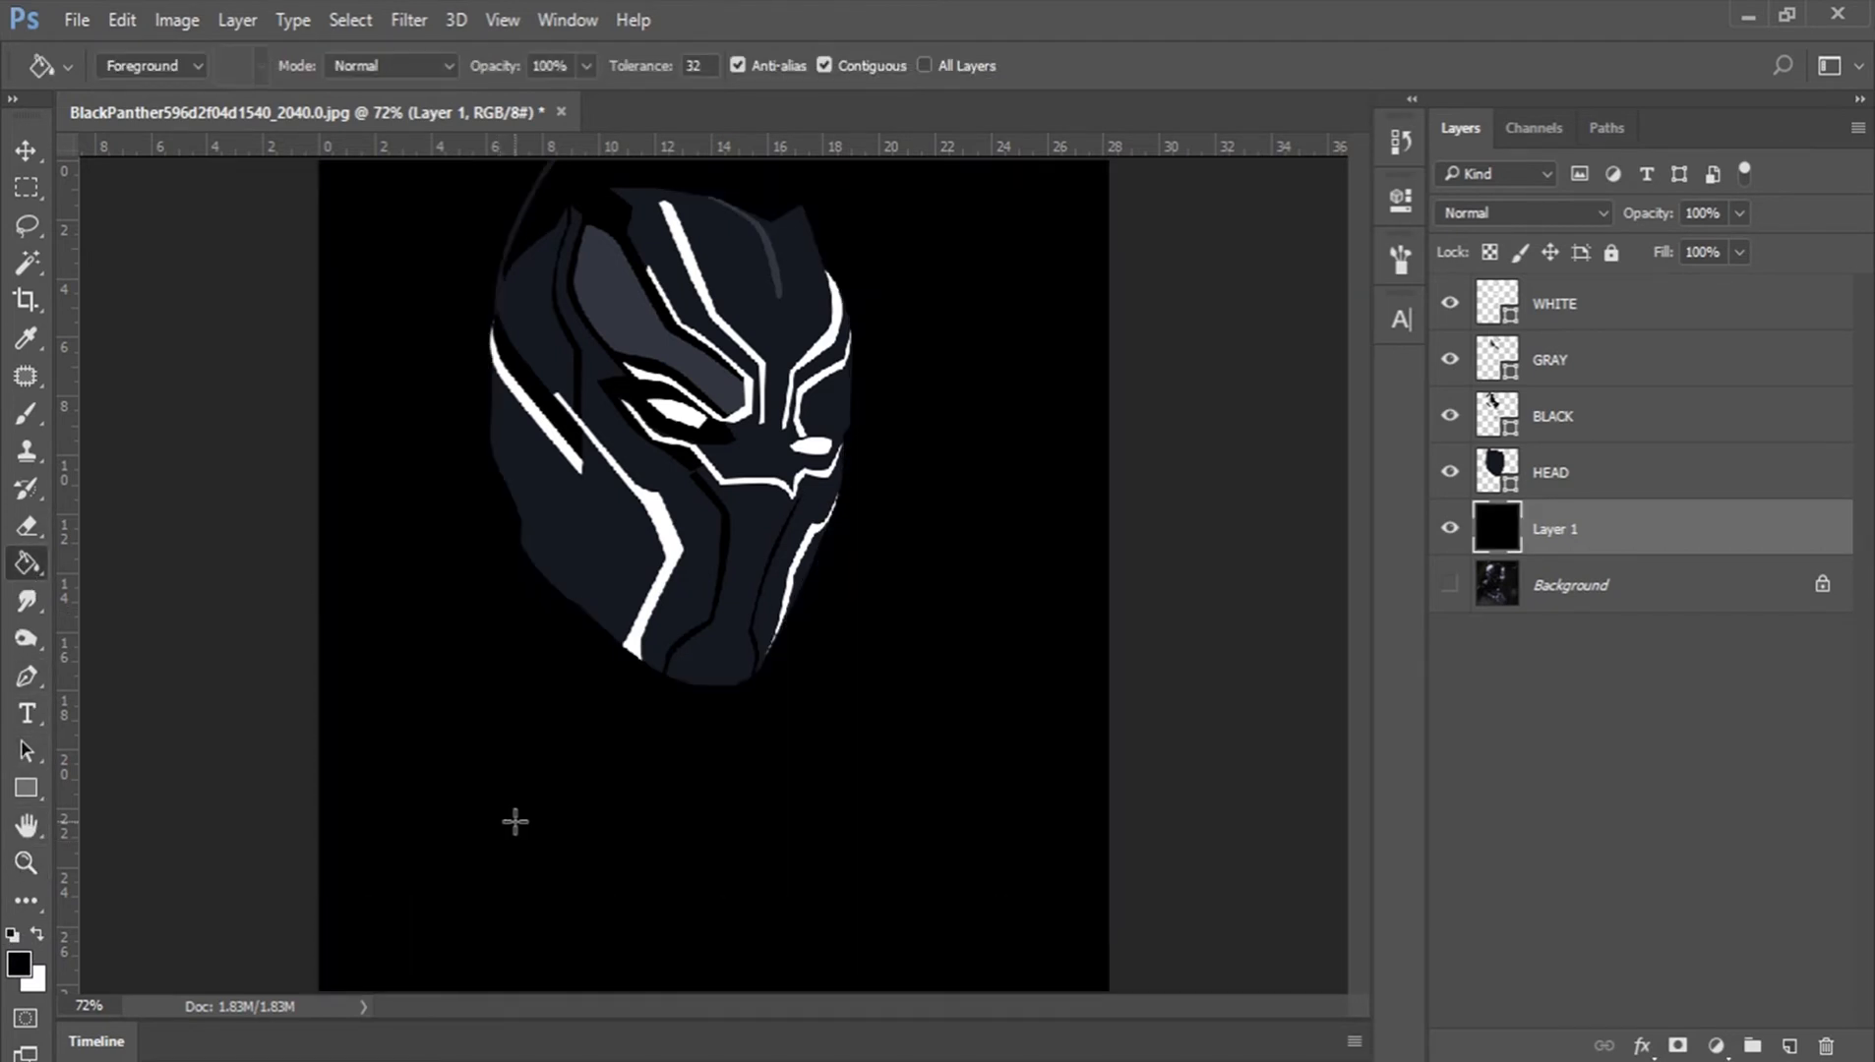
# Step: Fill the new backdrop layer with white behind the whole mask
pyautogui.click(35, 930)
pyautogui.click(460, 838)
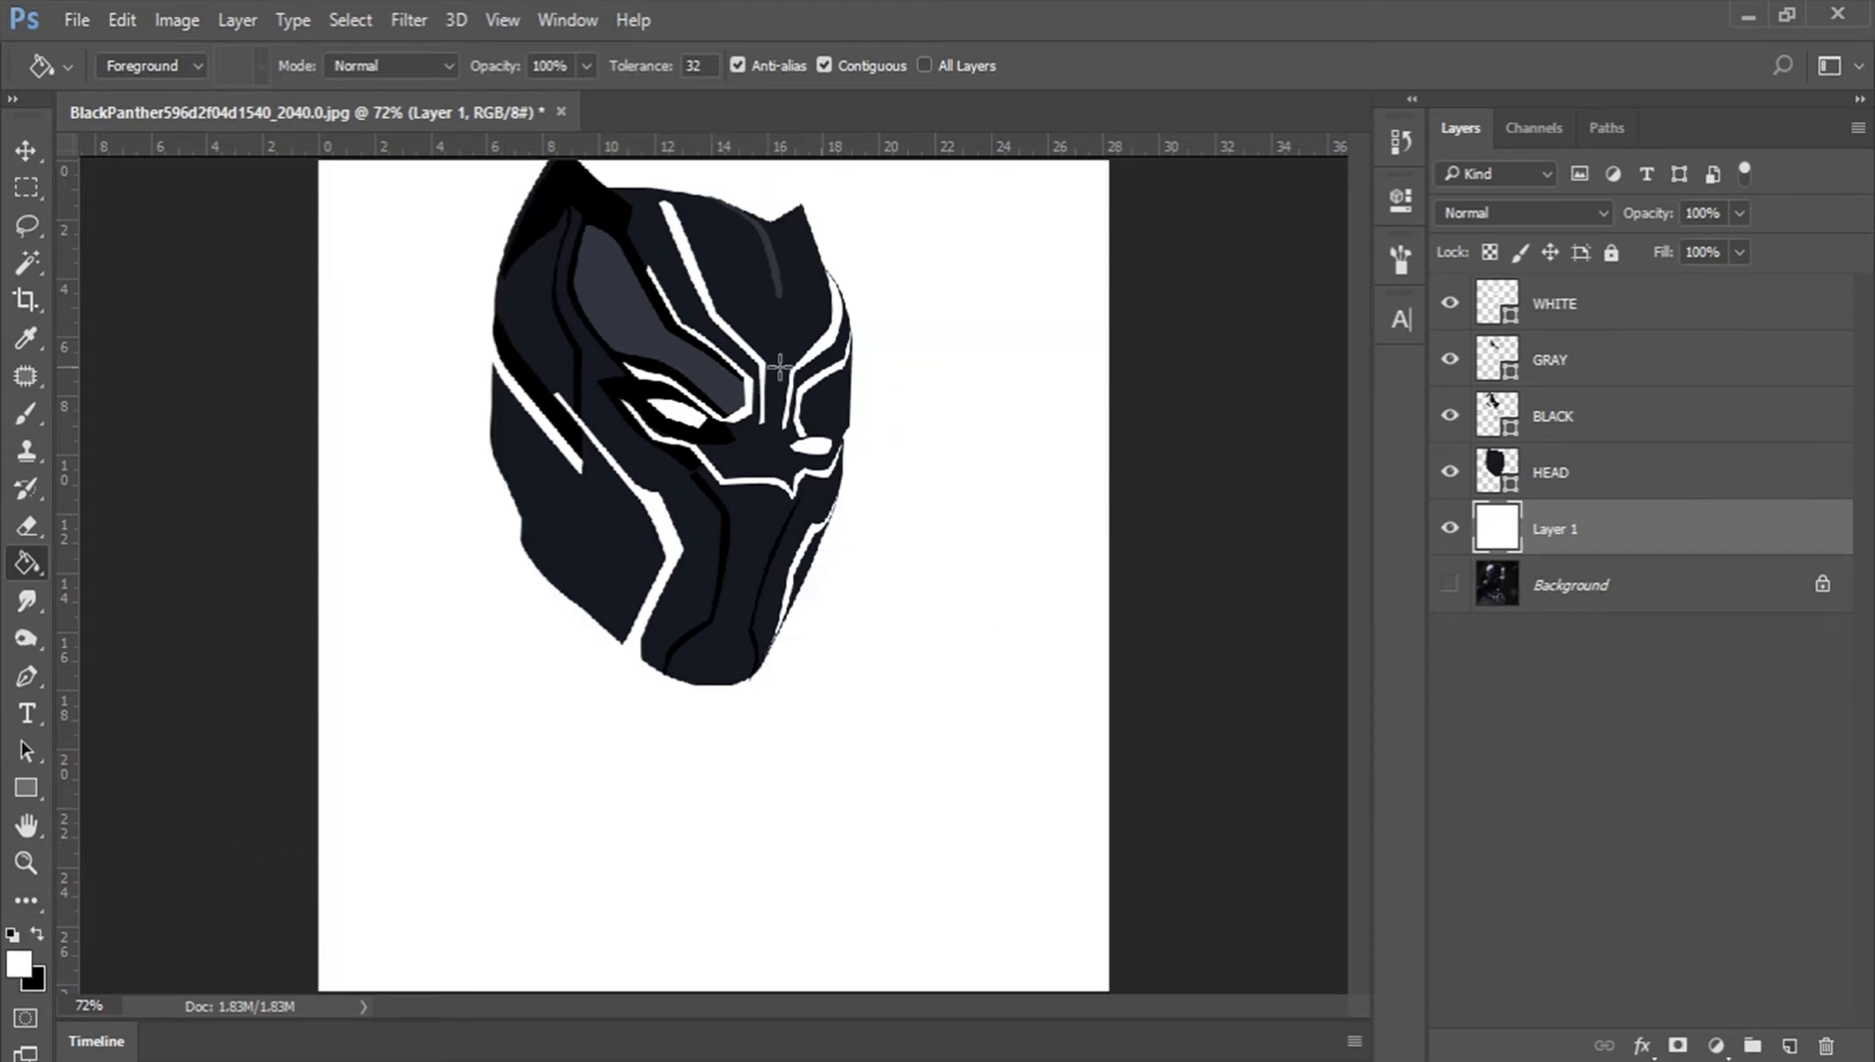
pyautogui.click(26, 863)
pyautogui.click(502, 346)
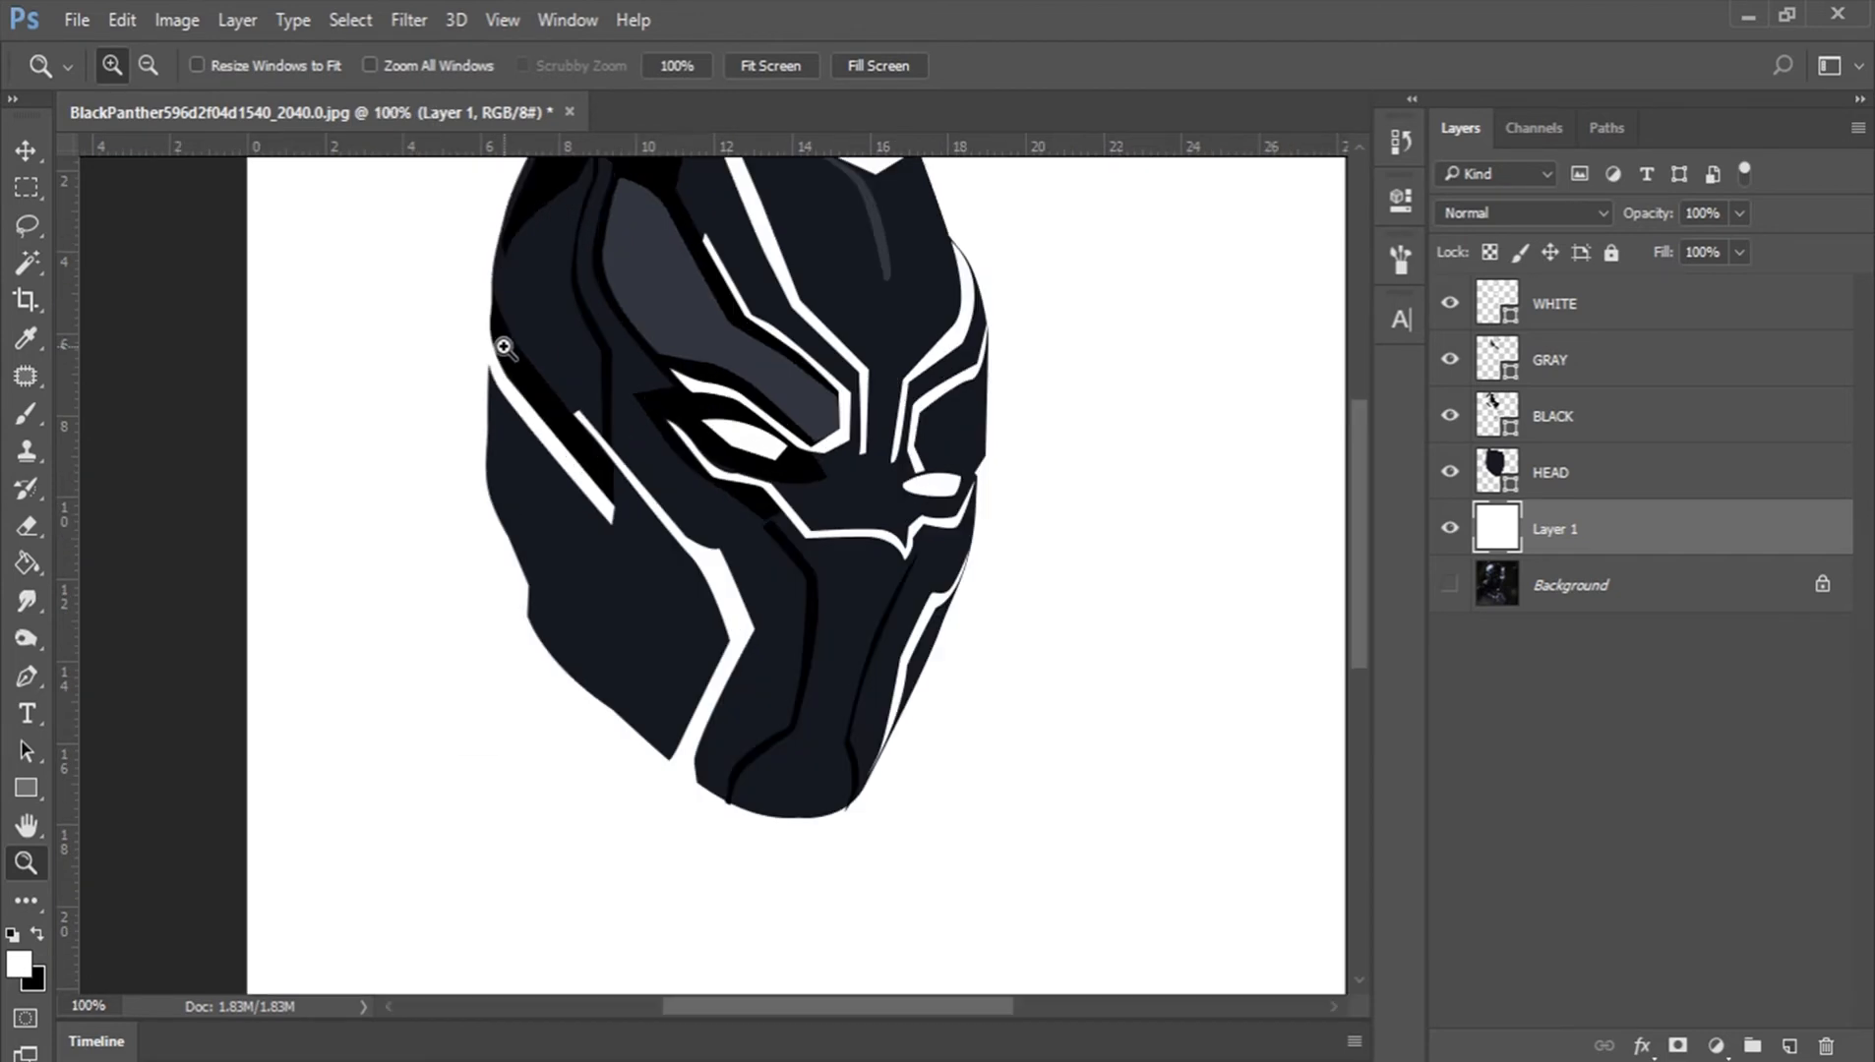
pyautogui.scroll(3, 649, 360)
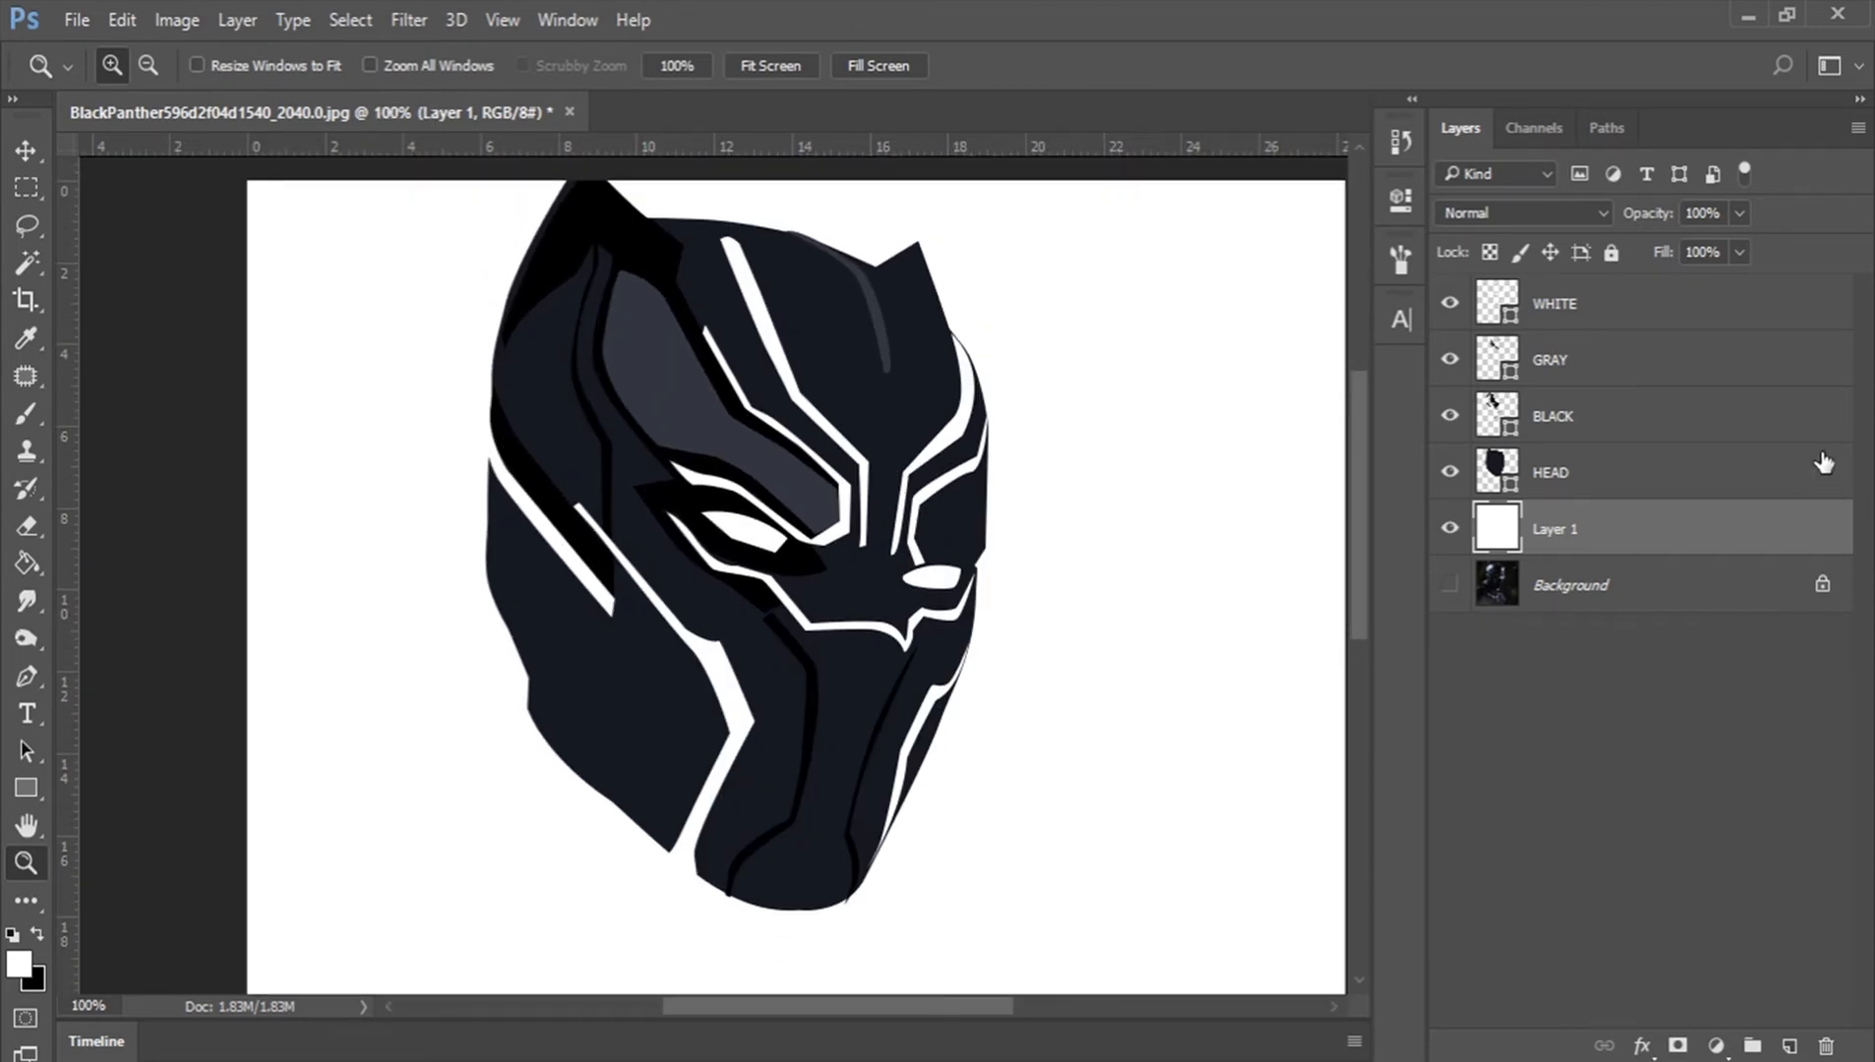
pyautogui.click(1565, 476)
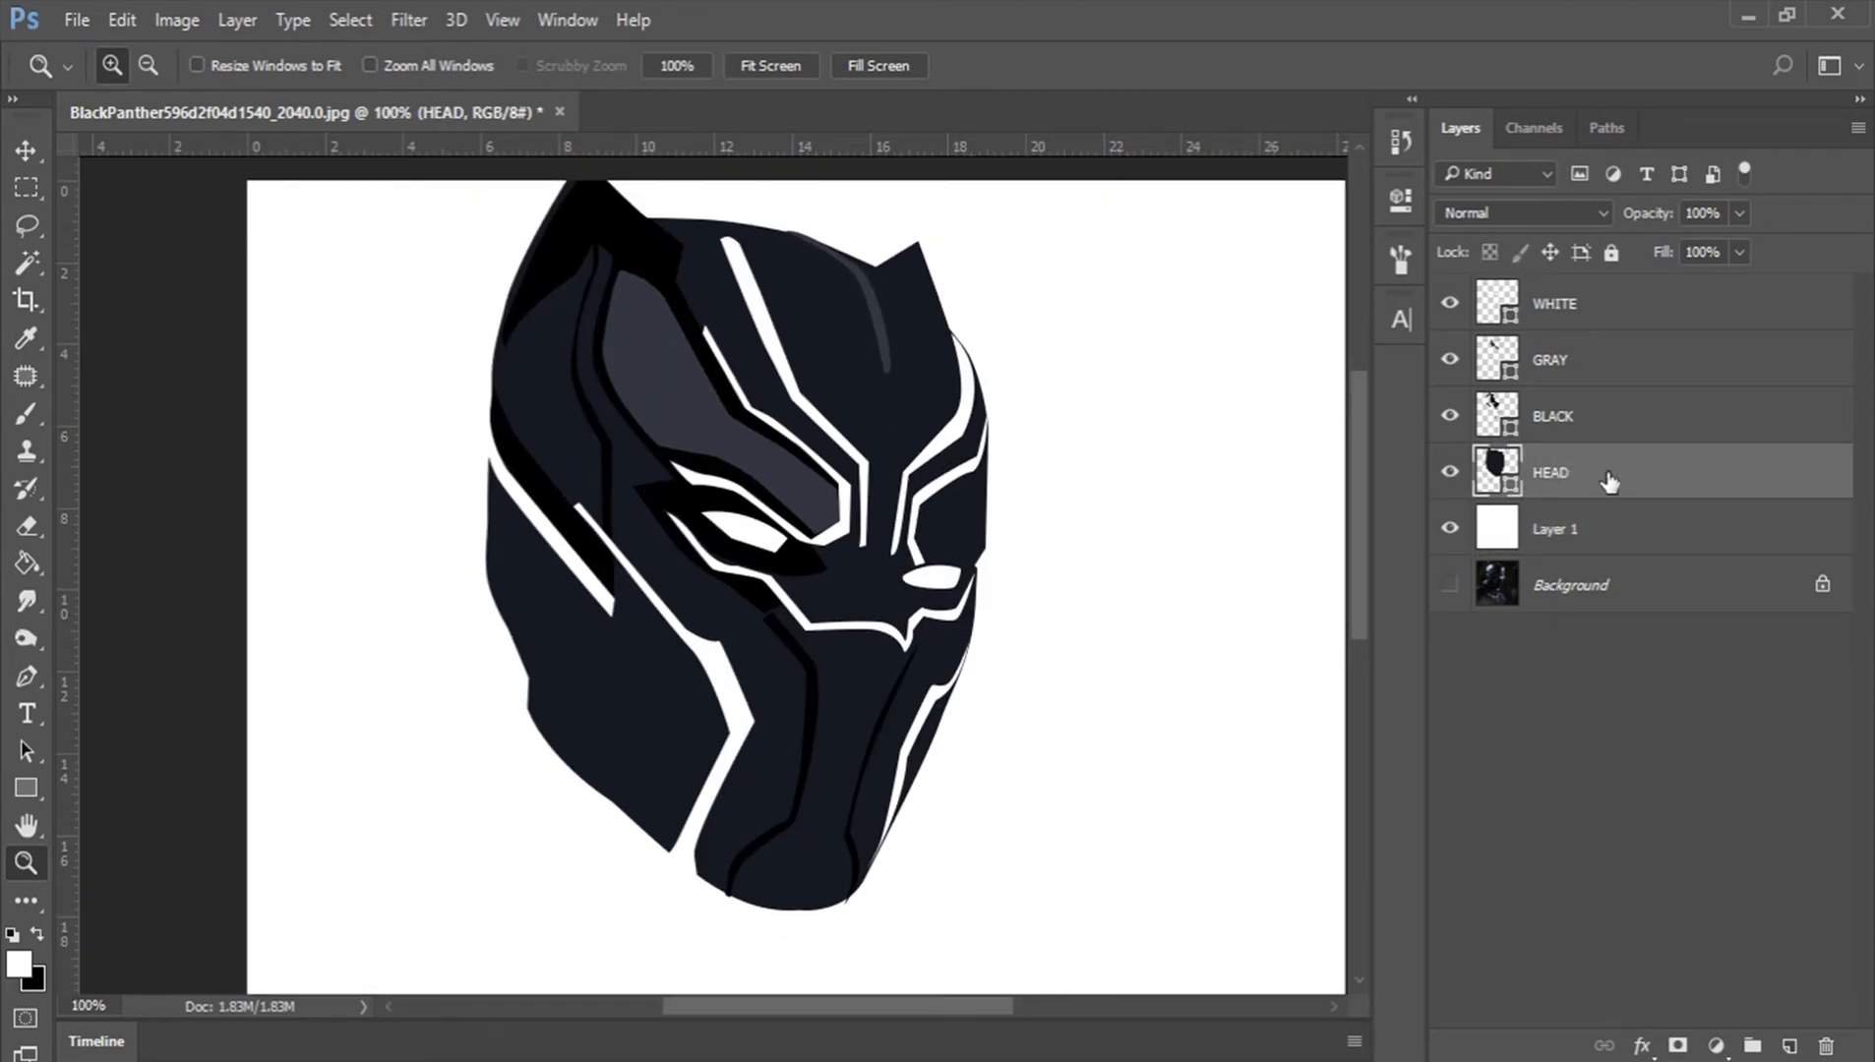
pyautogui.click(1640, 1046)
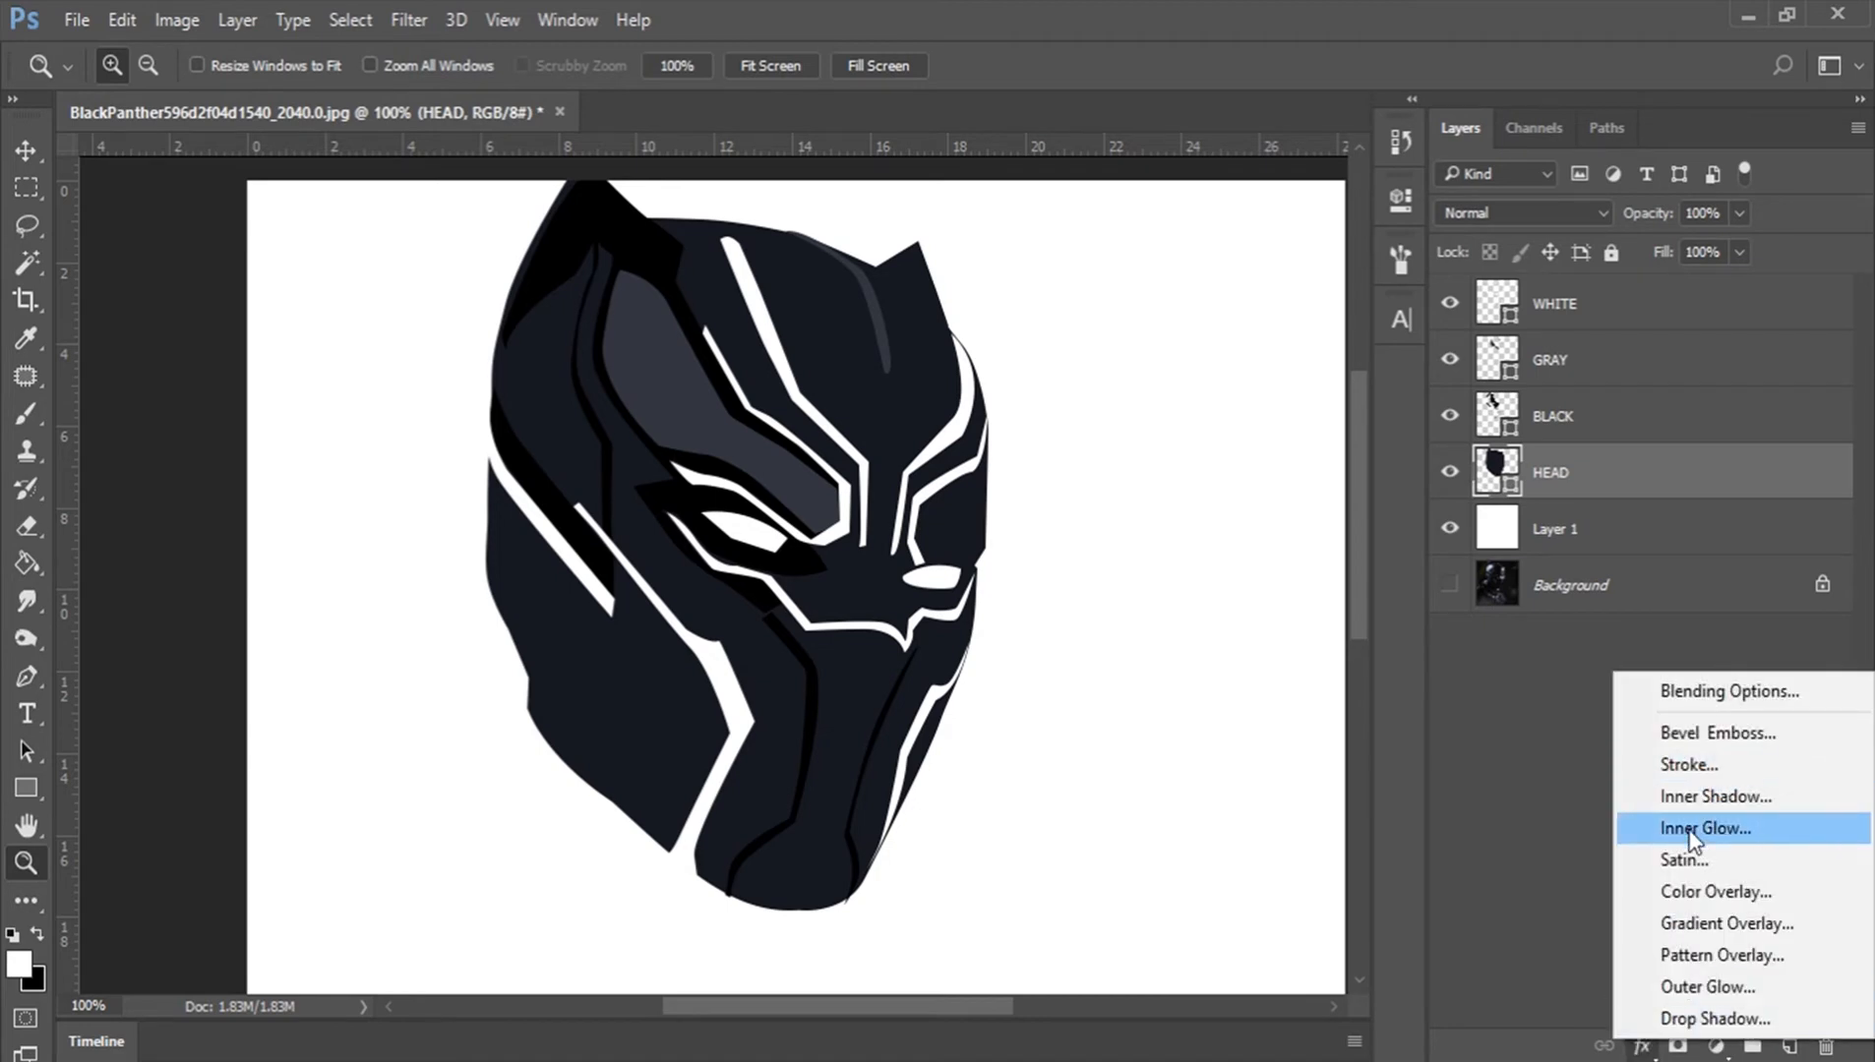
pyautogui.click(1767, 801)
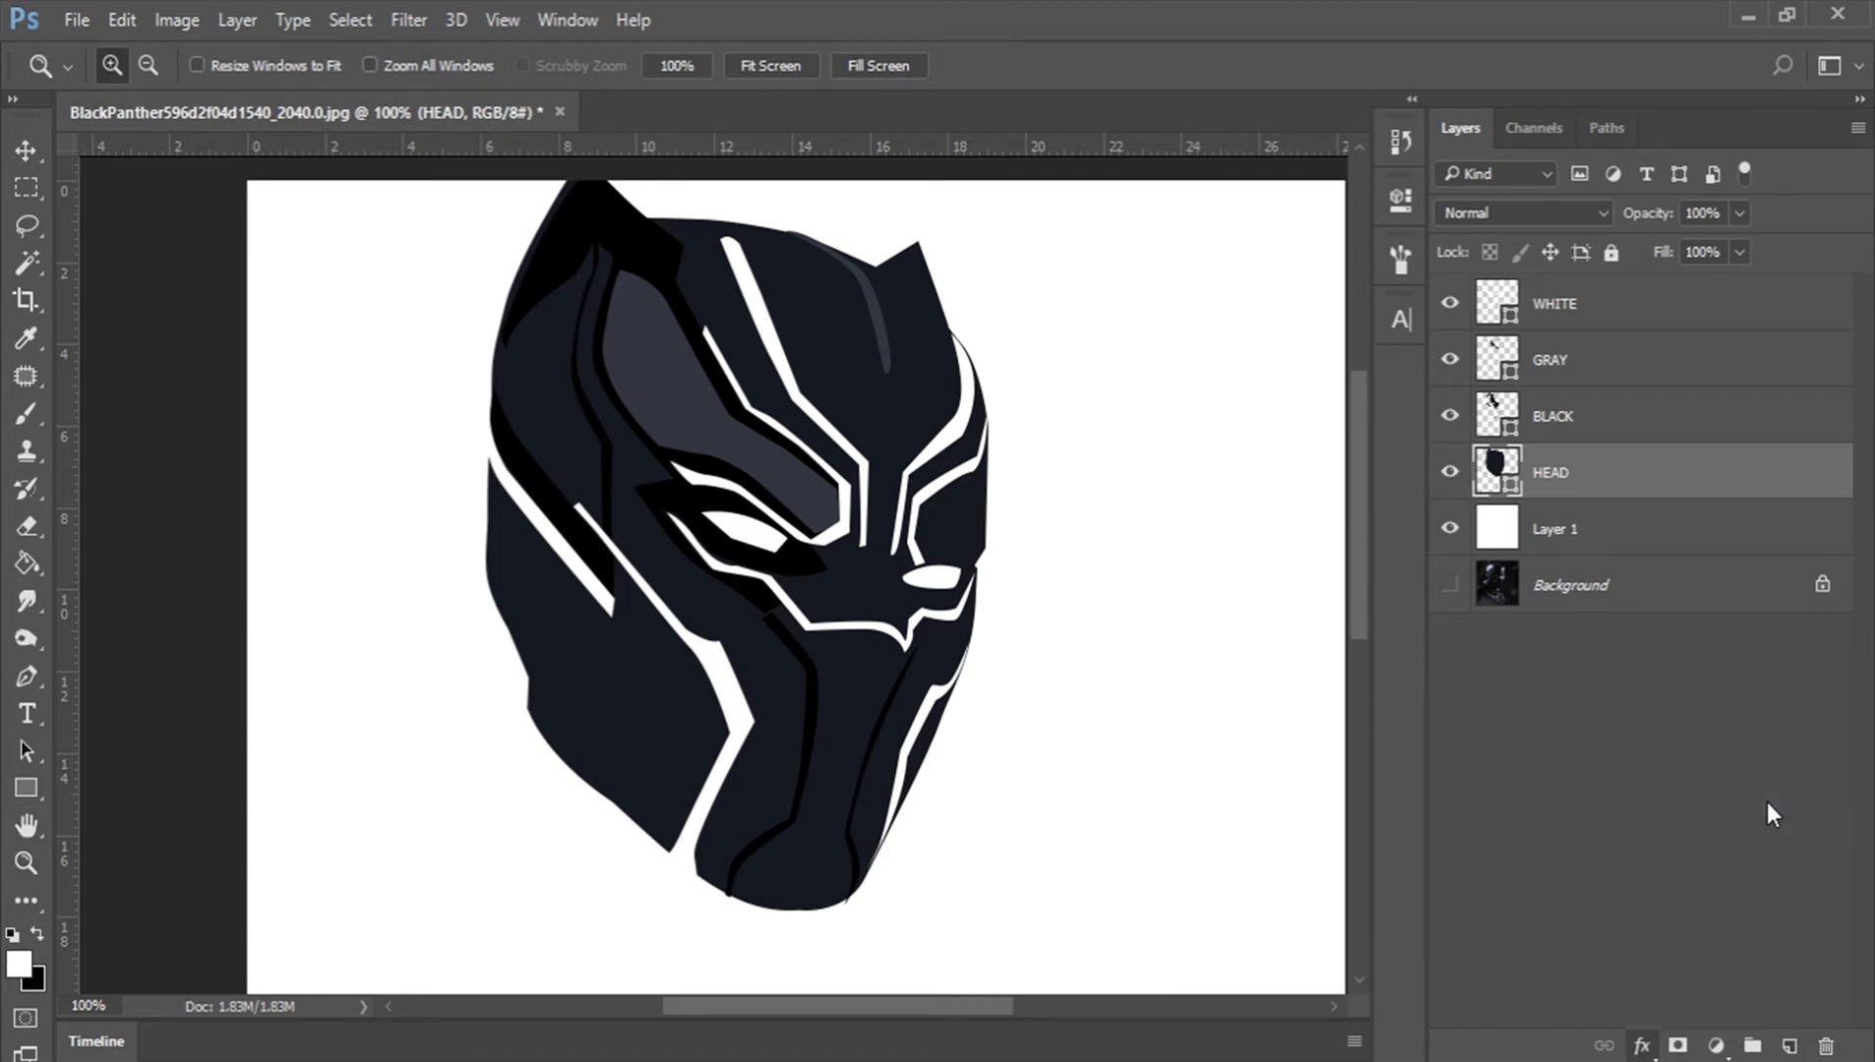
pyautogui.moveTo(946, 1006); pyautogui.dragTo(1033, 1010)
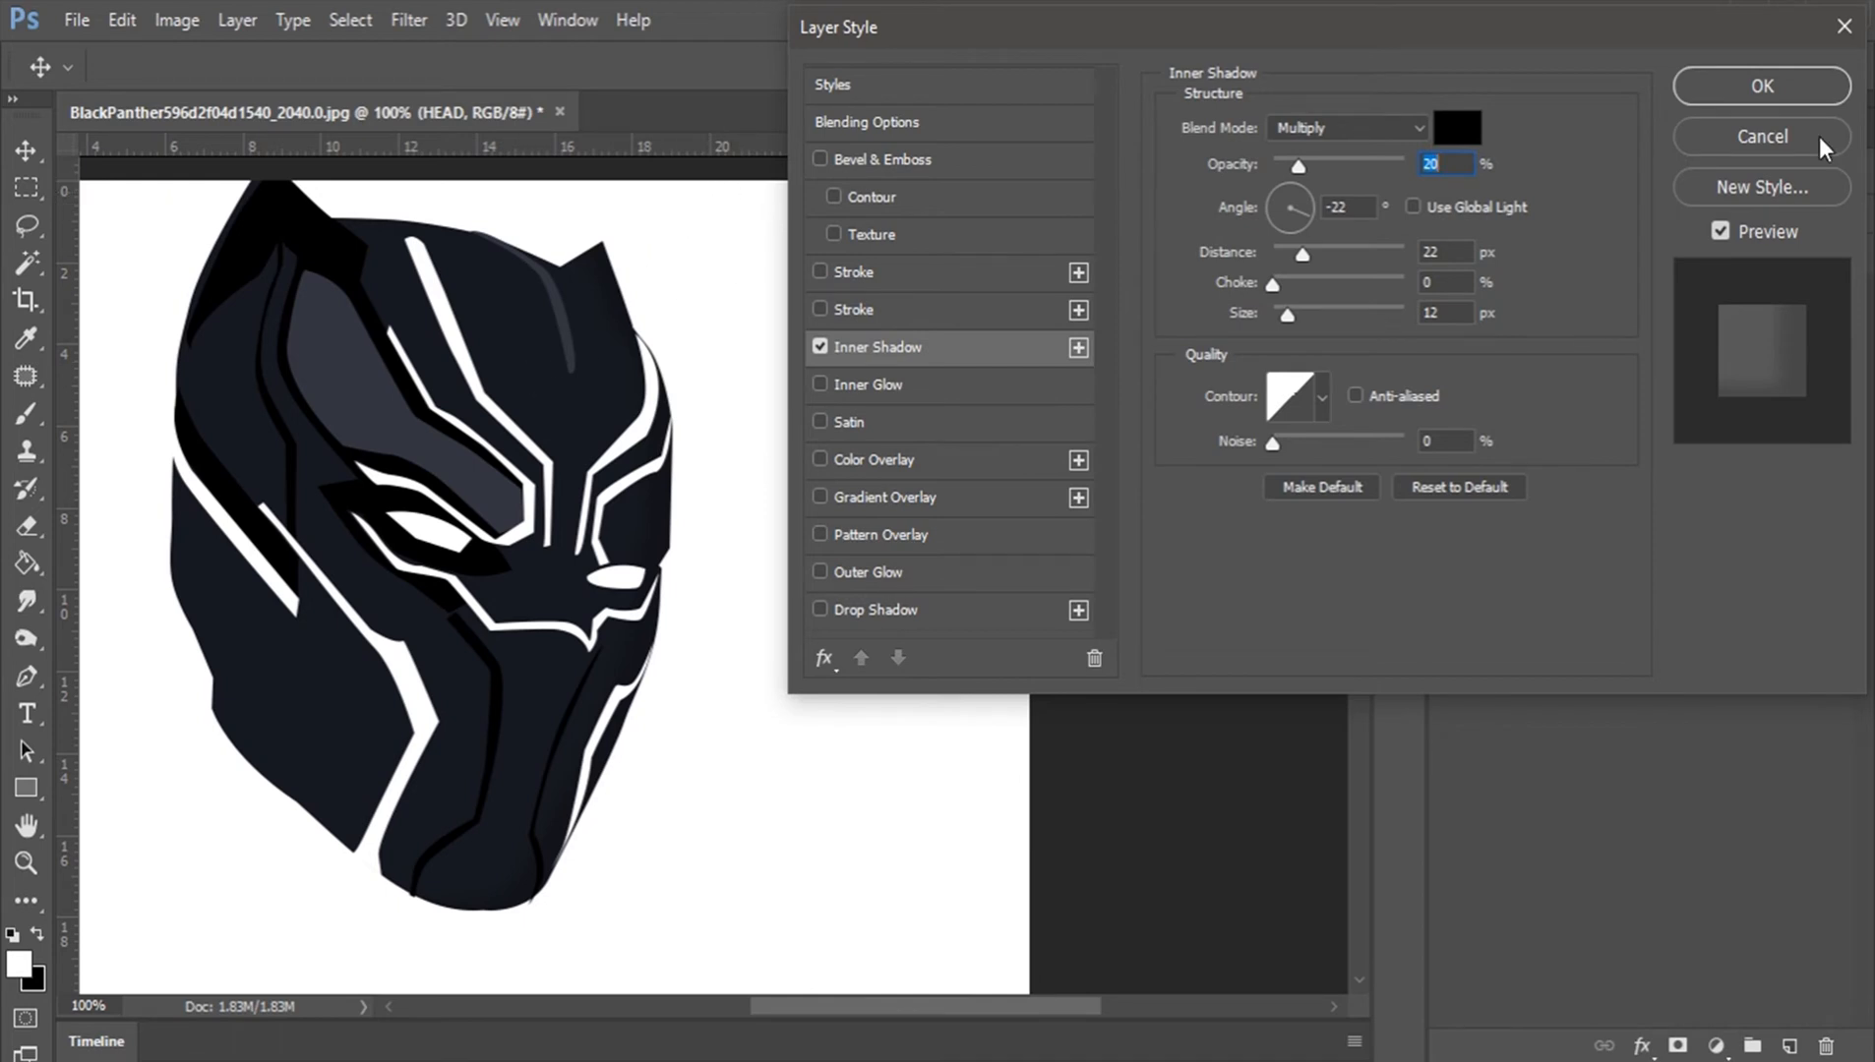
pyautogui.click(1739, 144)
pyautogui.press('z')
# Step: Compare the original photo with the illustration by hiding all artwork layers and showing them again over the white backdrop
pyautogui.click(777, 67)
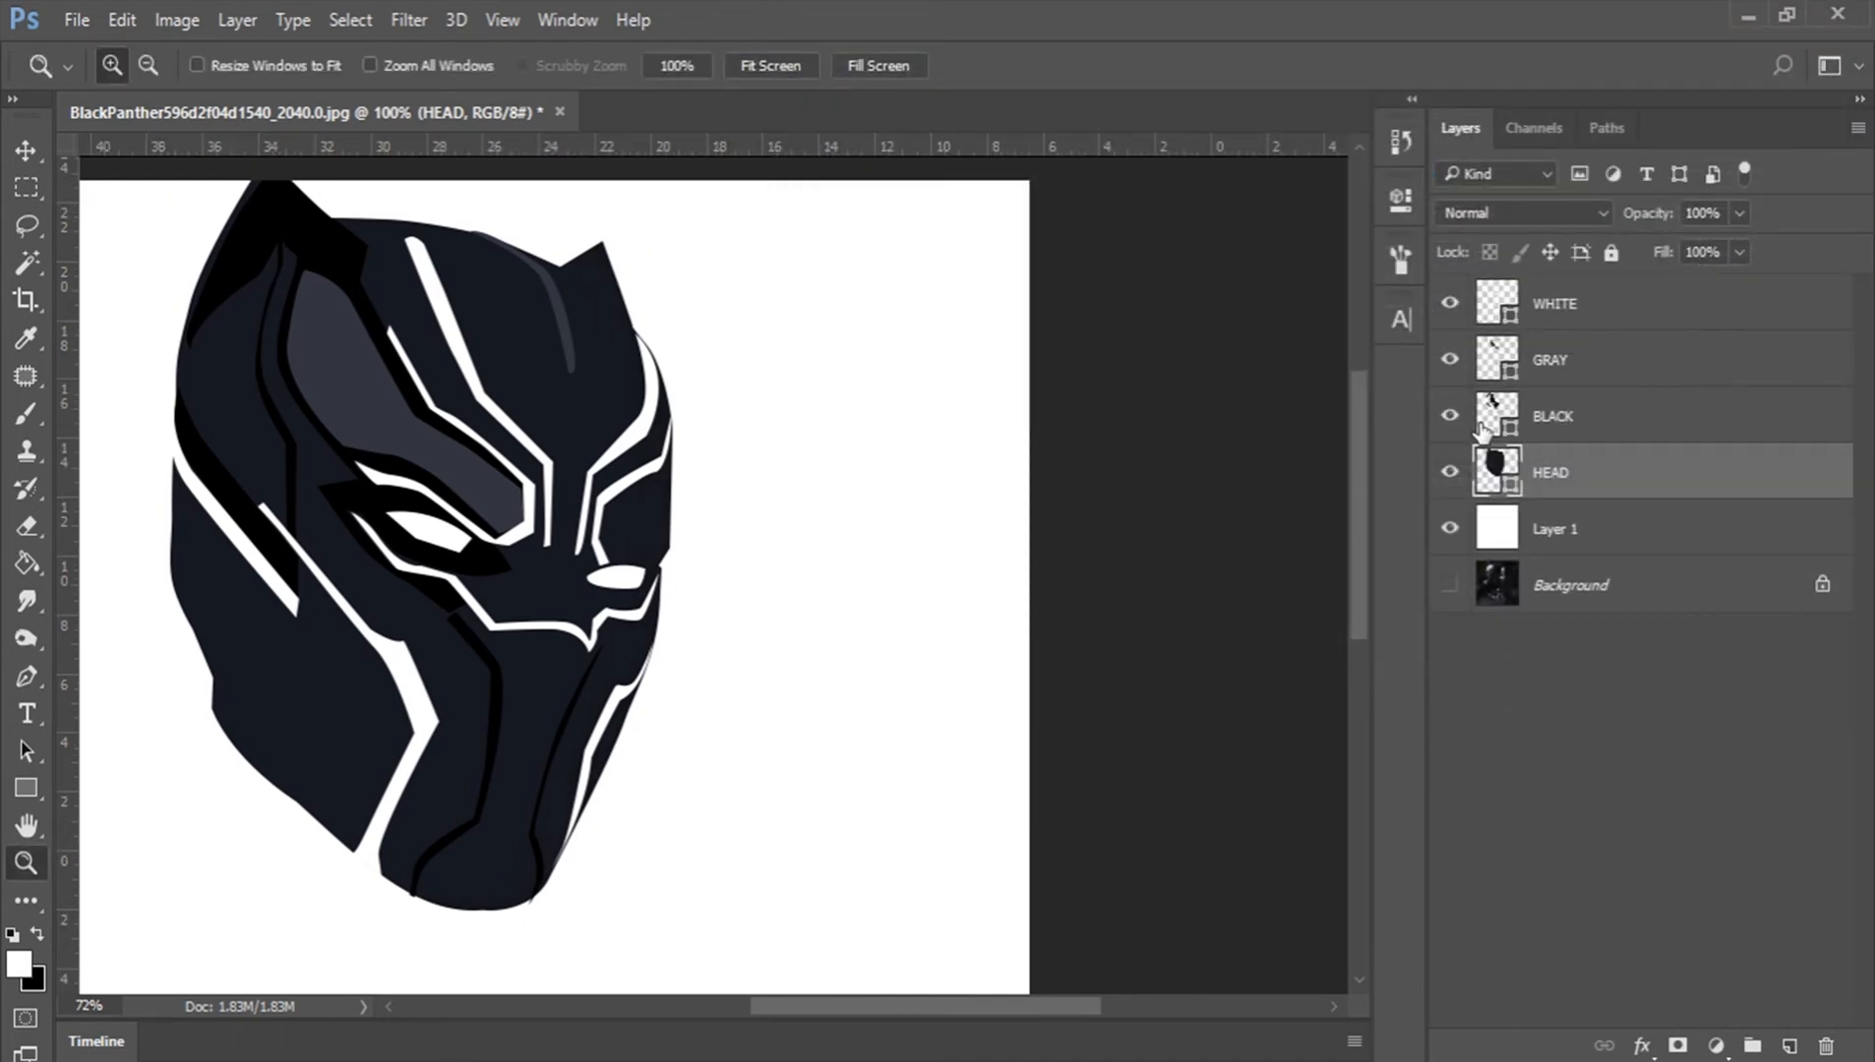
pyautogui.click(1449, 587)
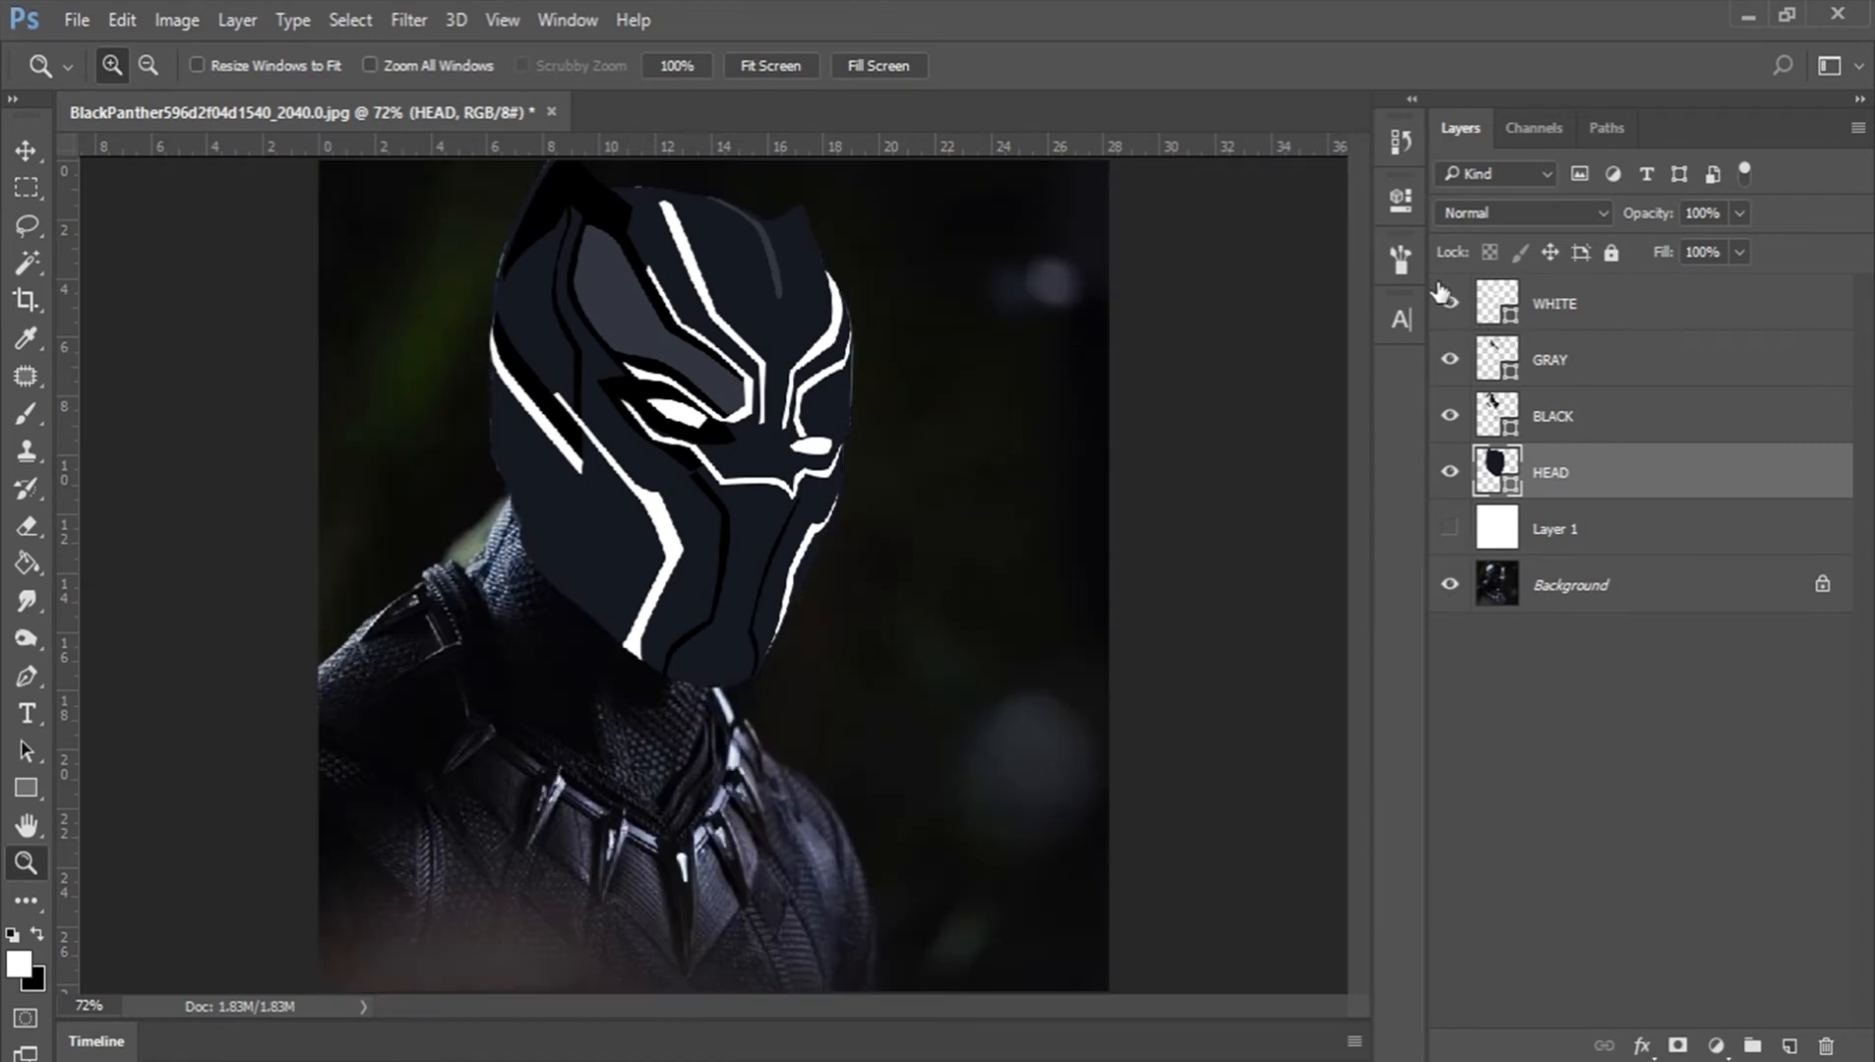
pyautogui.moveTo(1449, 303); pyautogui.dragTo(1449, 482)
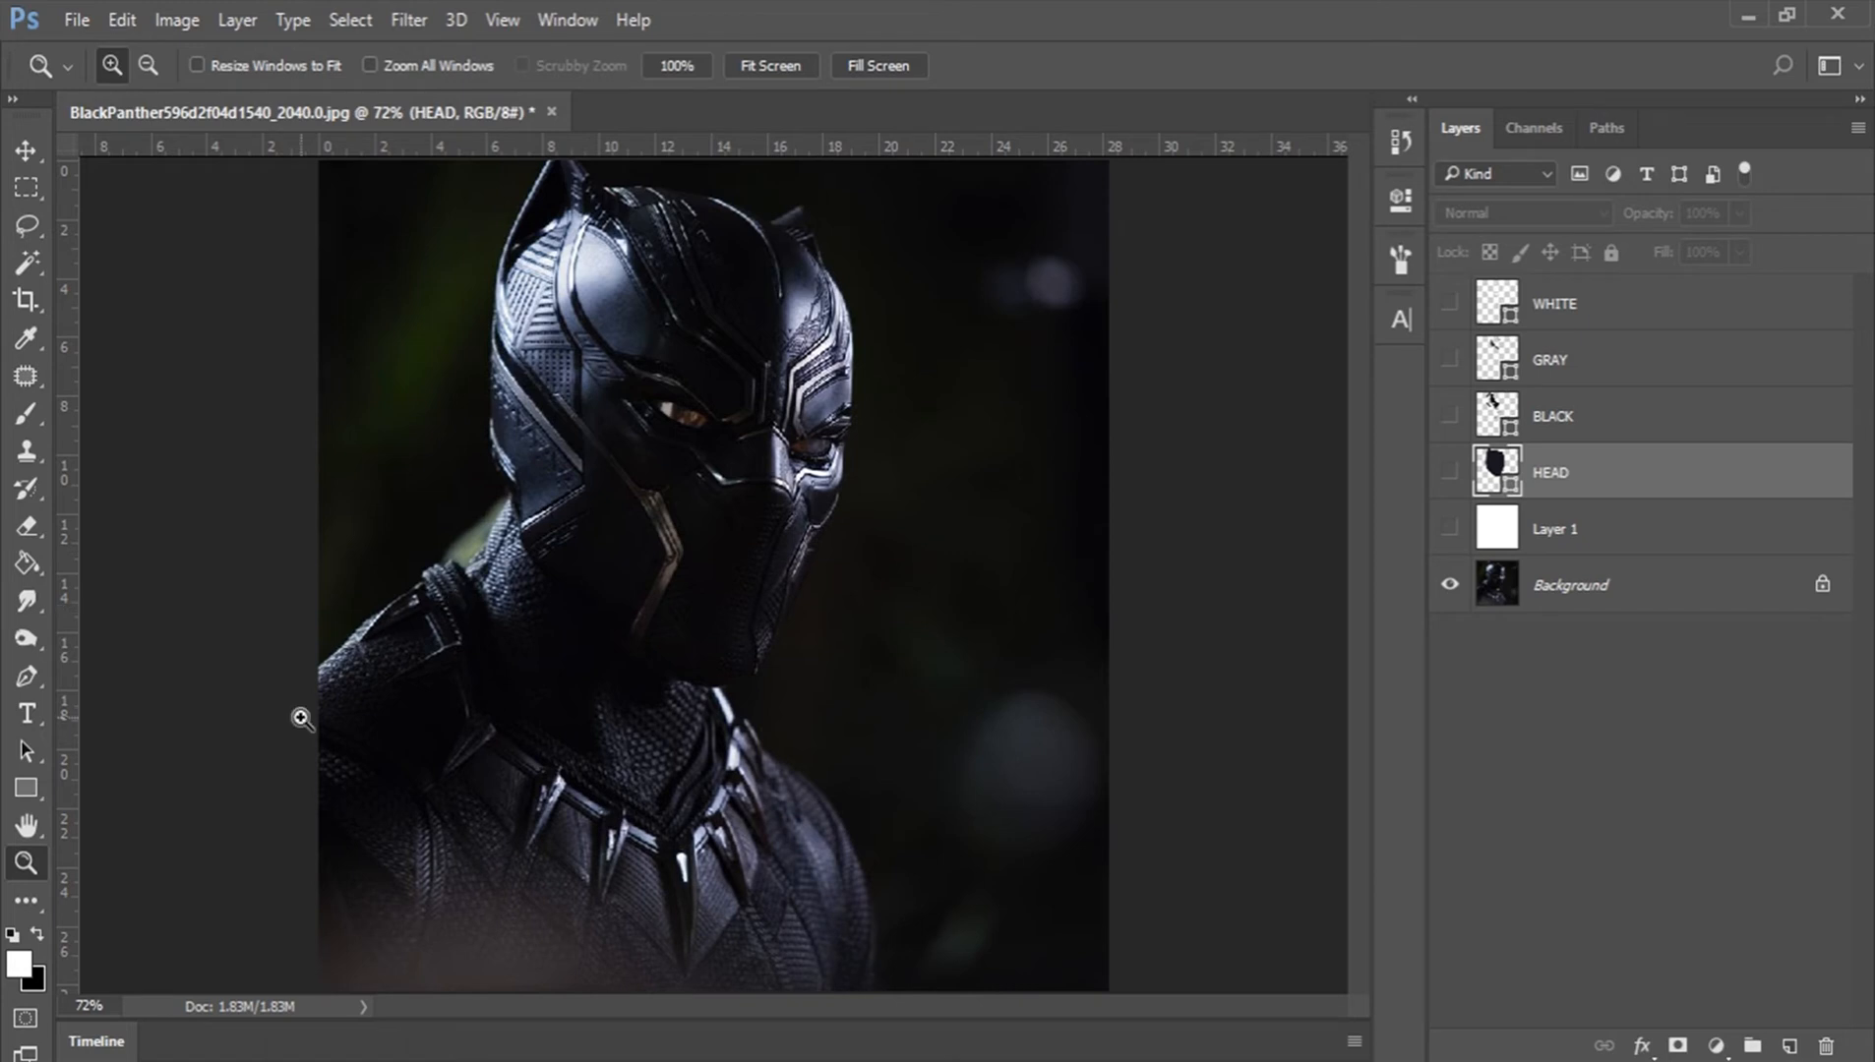
pyautogui.moveTo(1449, 303); pyautogui.dragTo(1453, 480)
pyautogui.click(1450, 531)
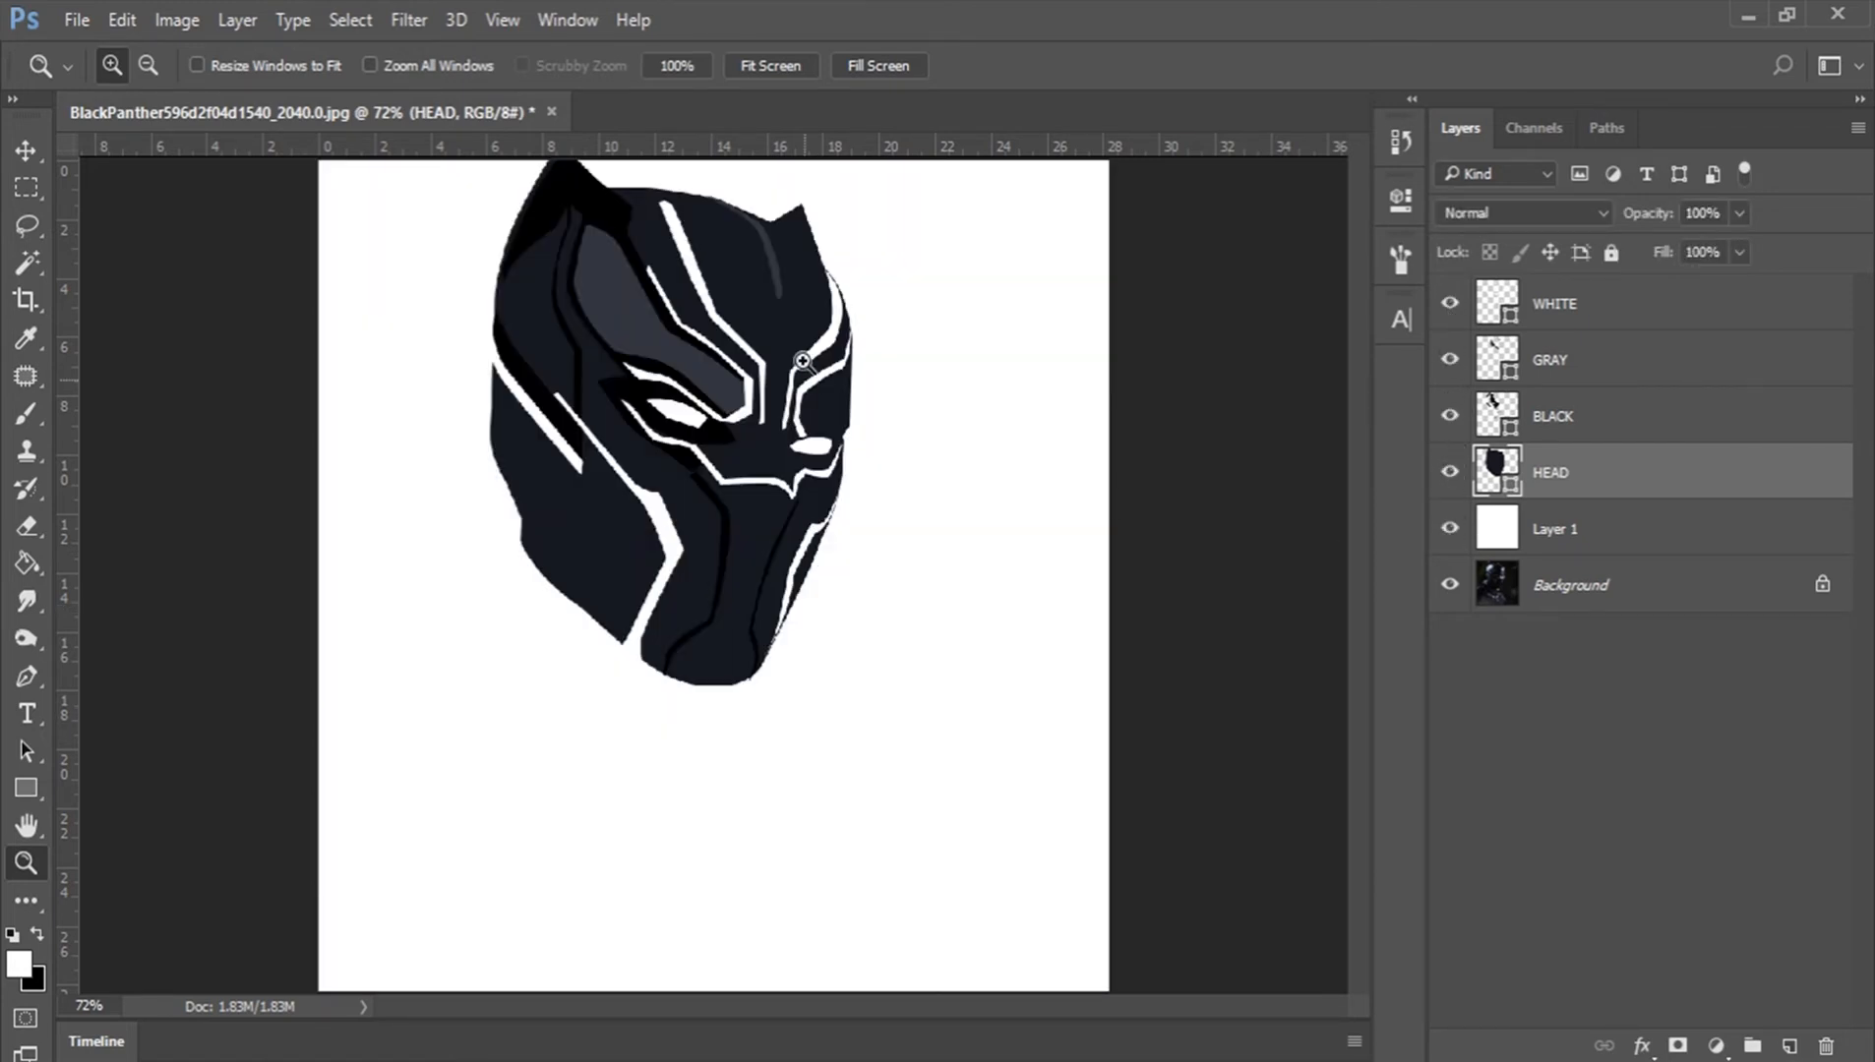
# Step: Add an Inner Shadow effect to the HEAD layer with its opacity at 100%
pyautogui.click(869, 187)
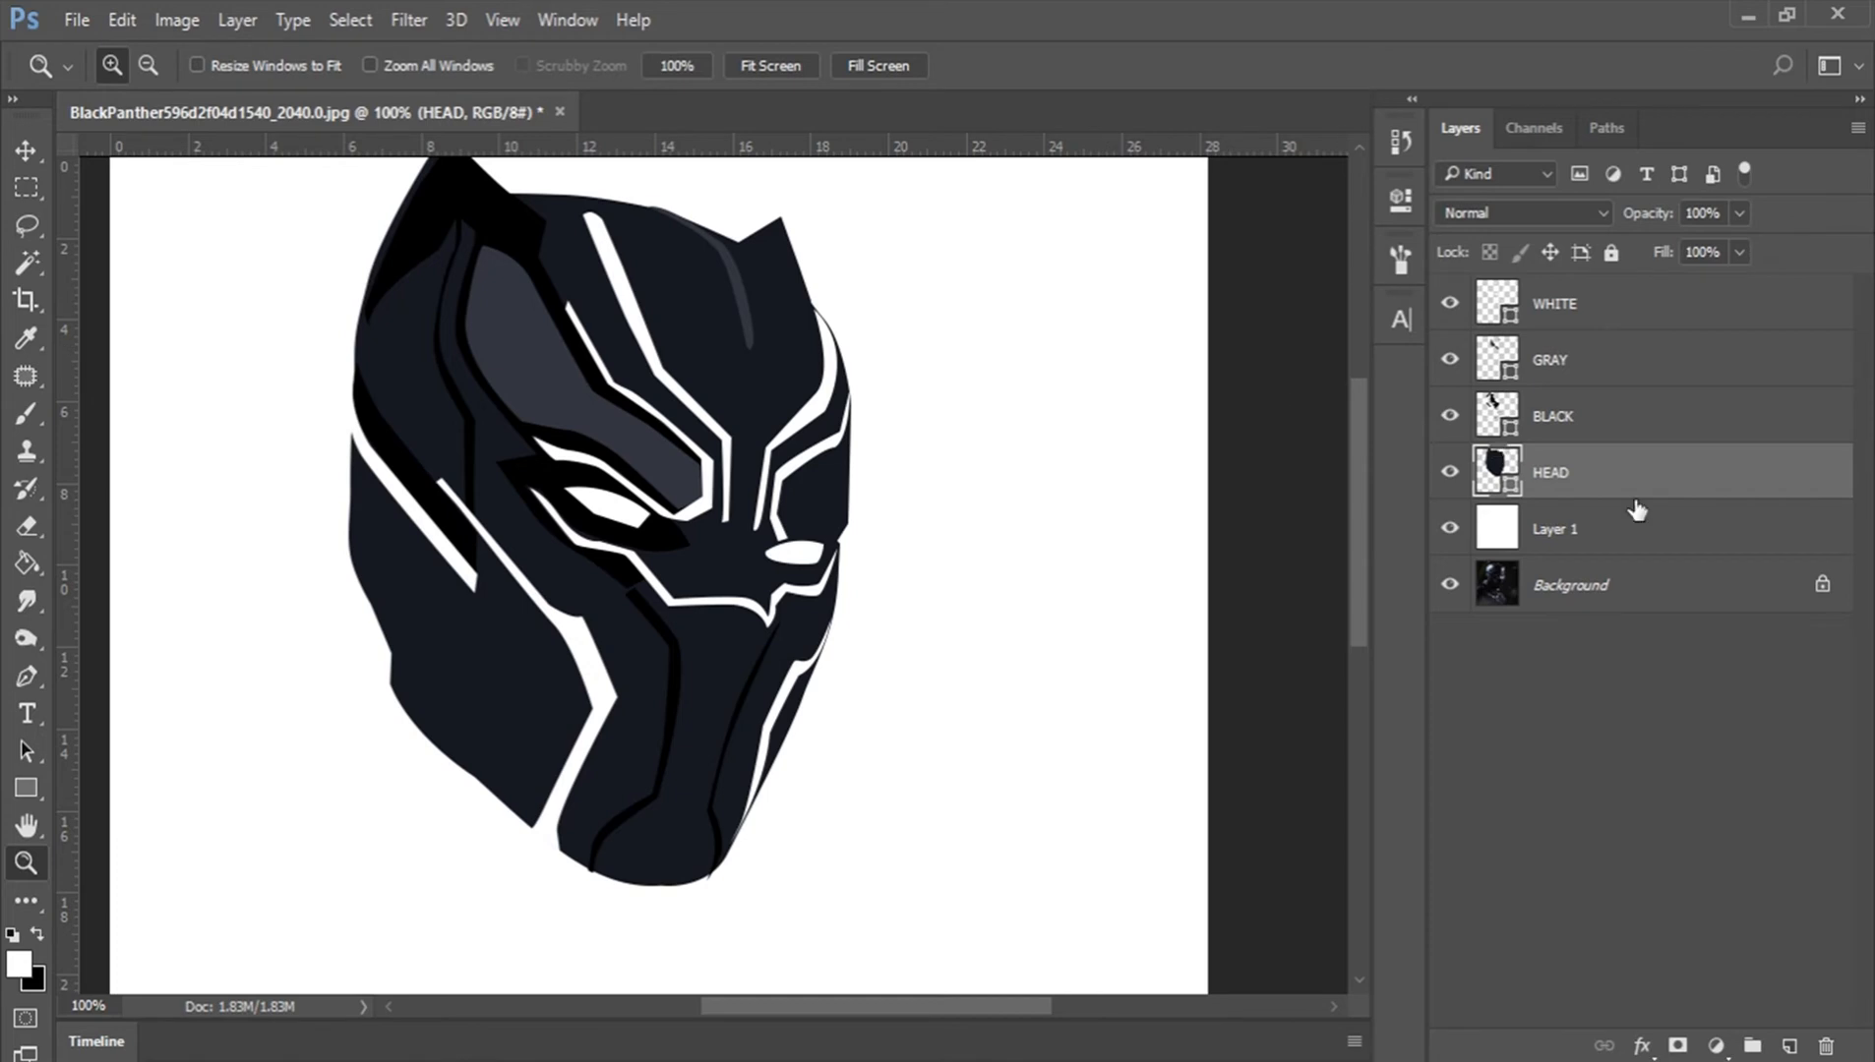
pyautogui.click(1641, 1047)
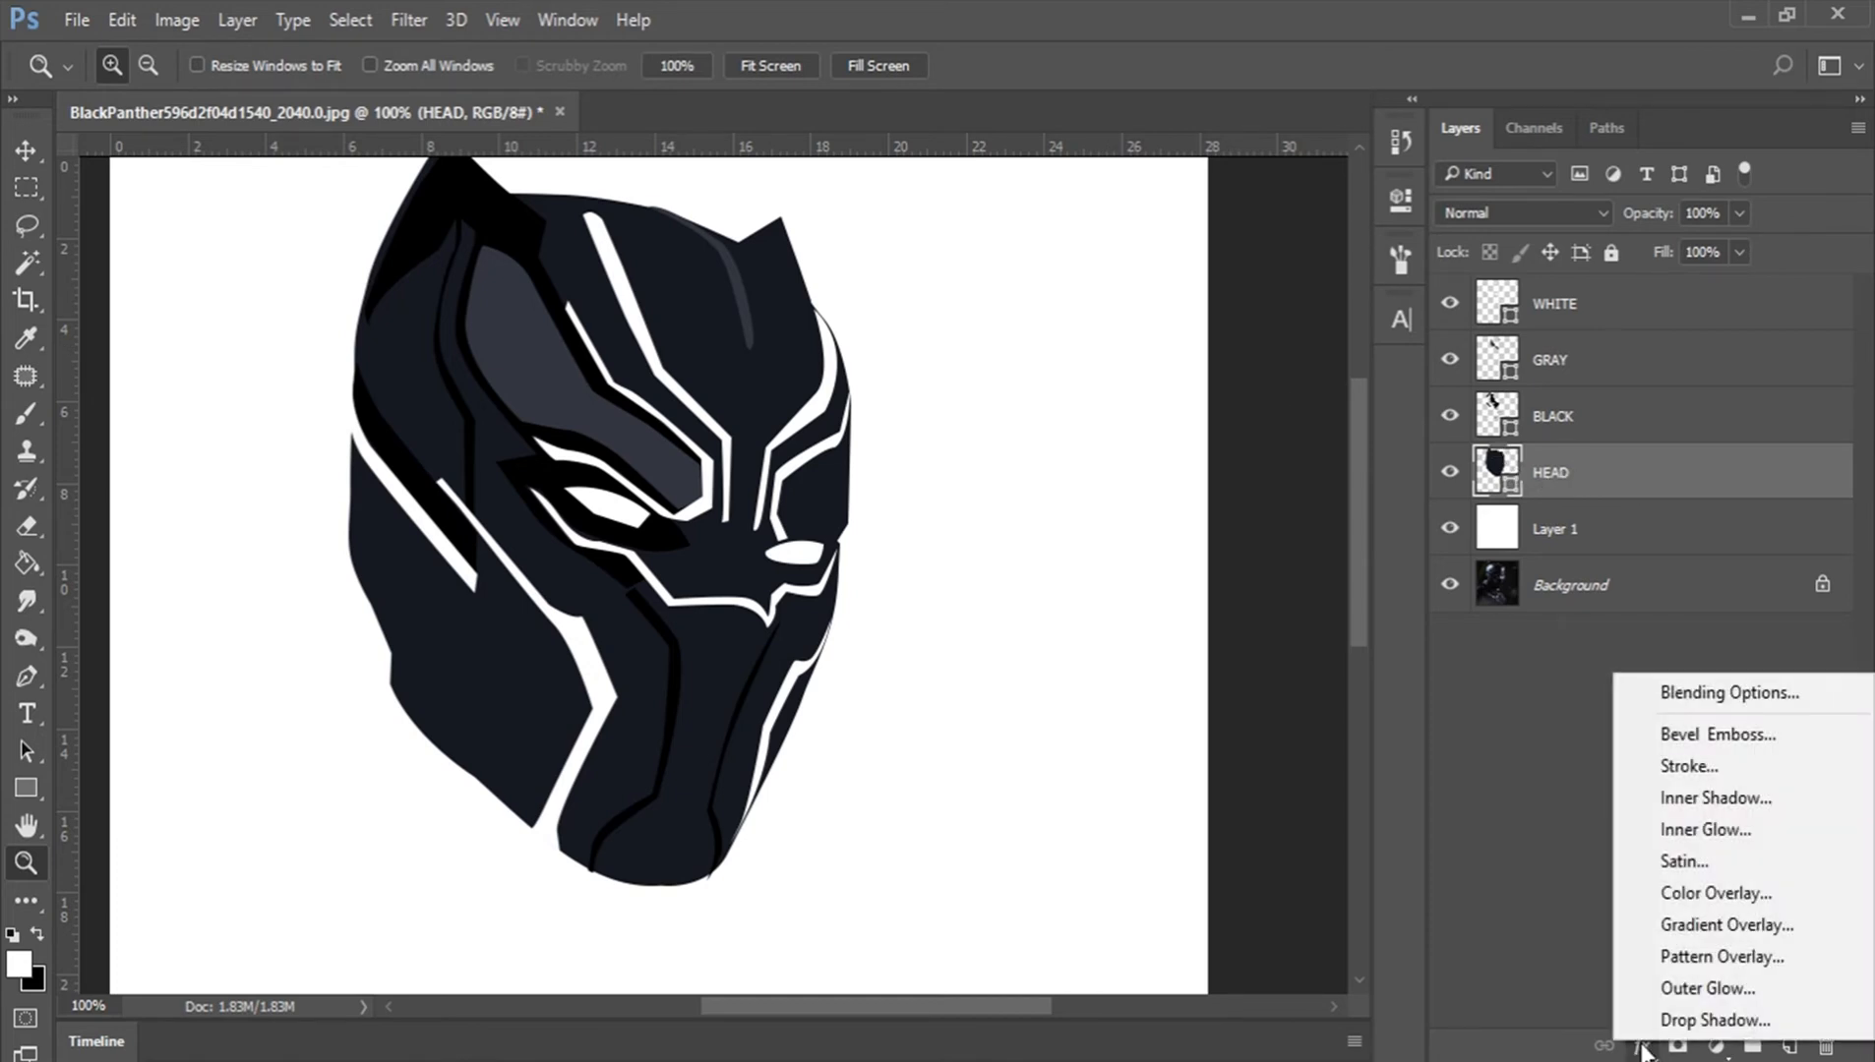
pyautogui.click(1715, 799)
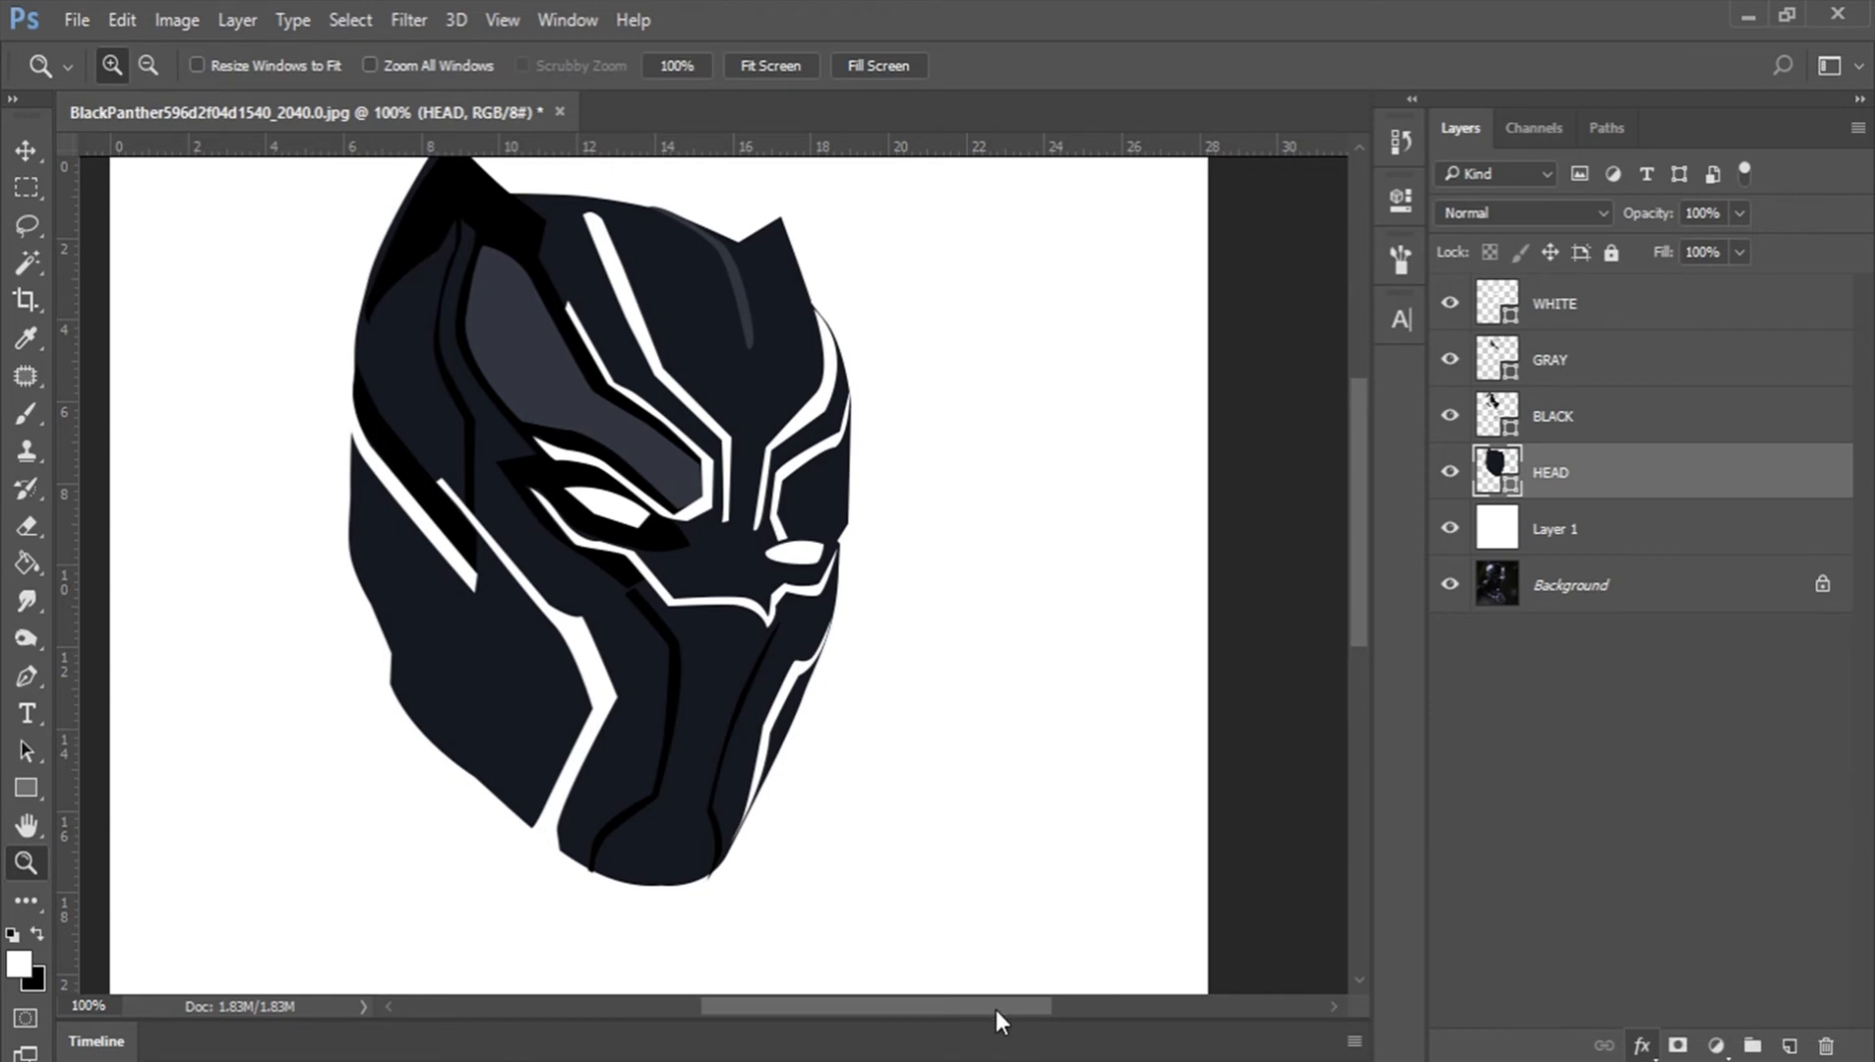
pyautogui.press('h')
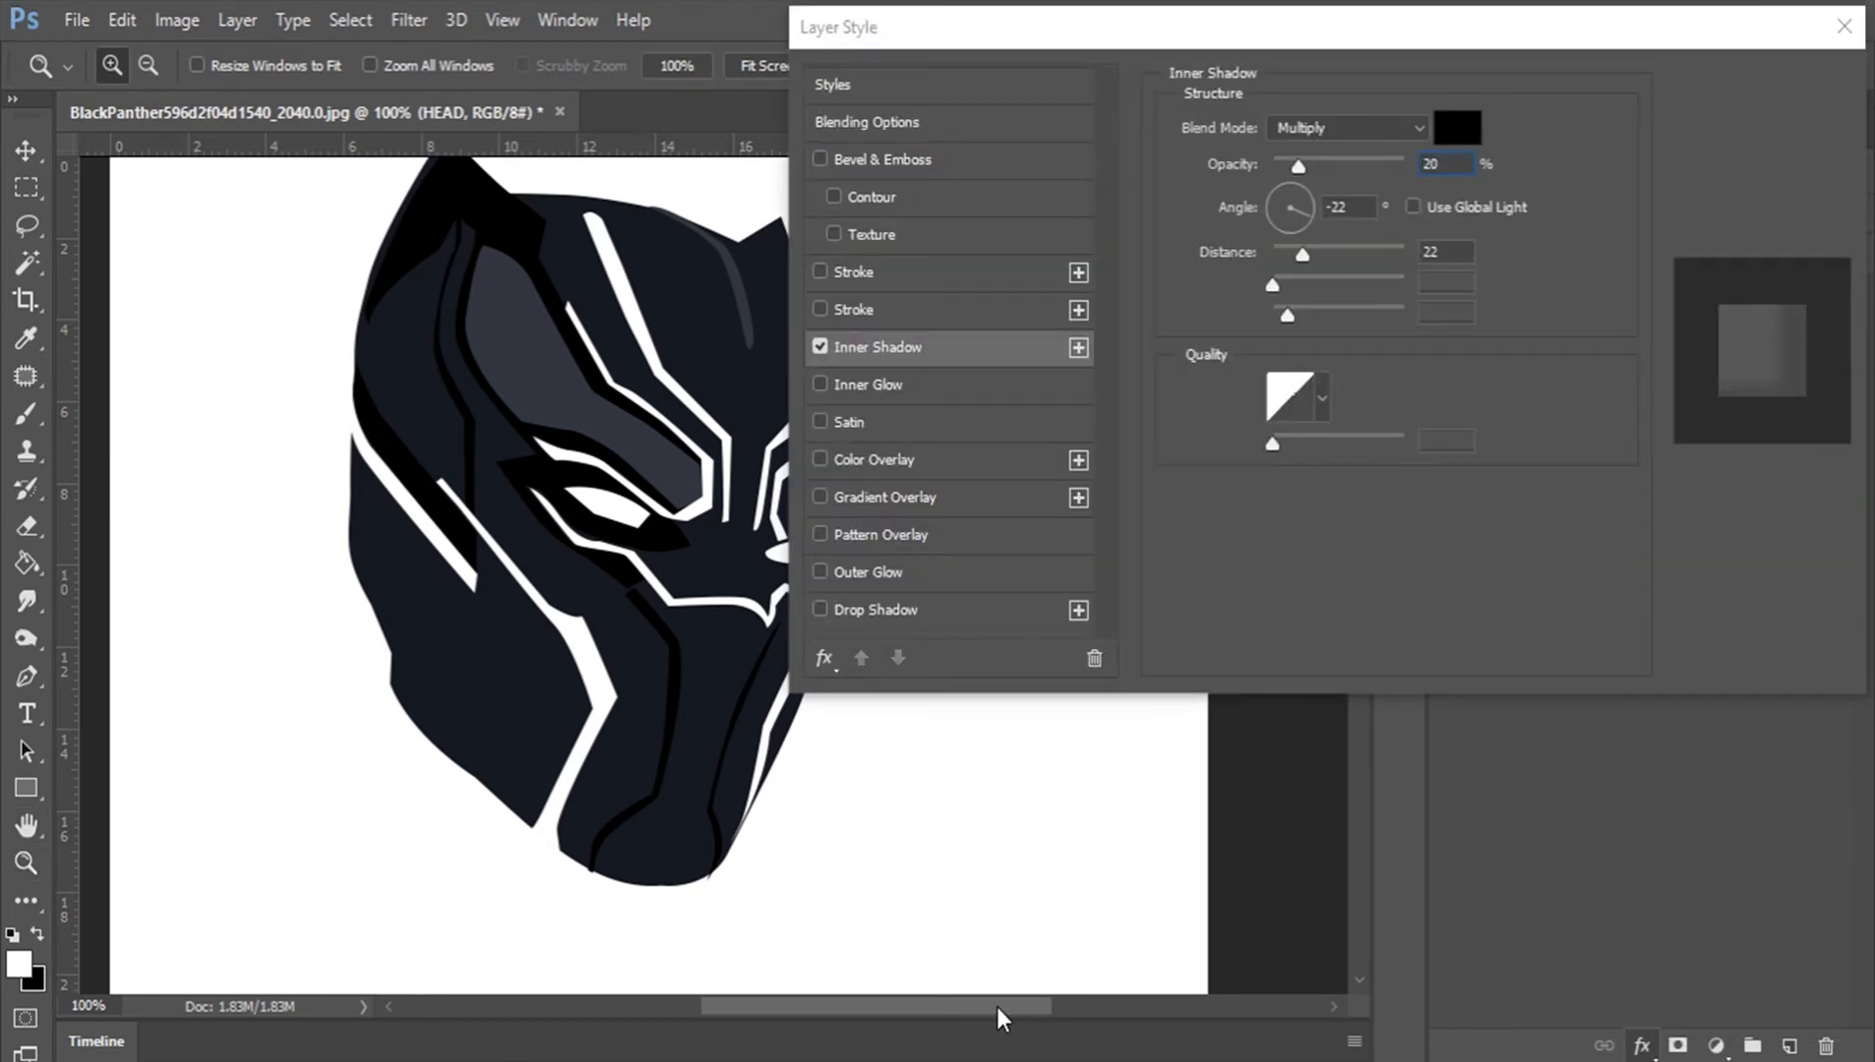
pyautogui.moveTo(996, 1007)
pyautogui.mouseDown()
pyautogui.moveTo(1049, 1006)
pyautogui.moveTo(1019, 1011)
pyautogui.mouseUp()
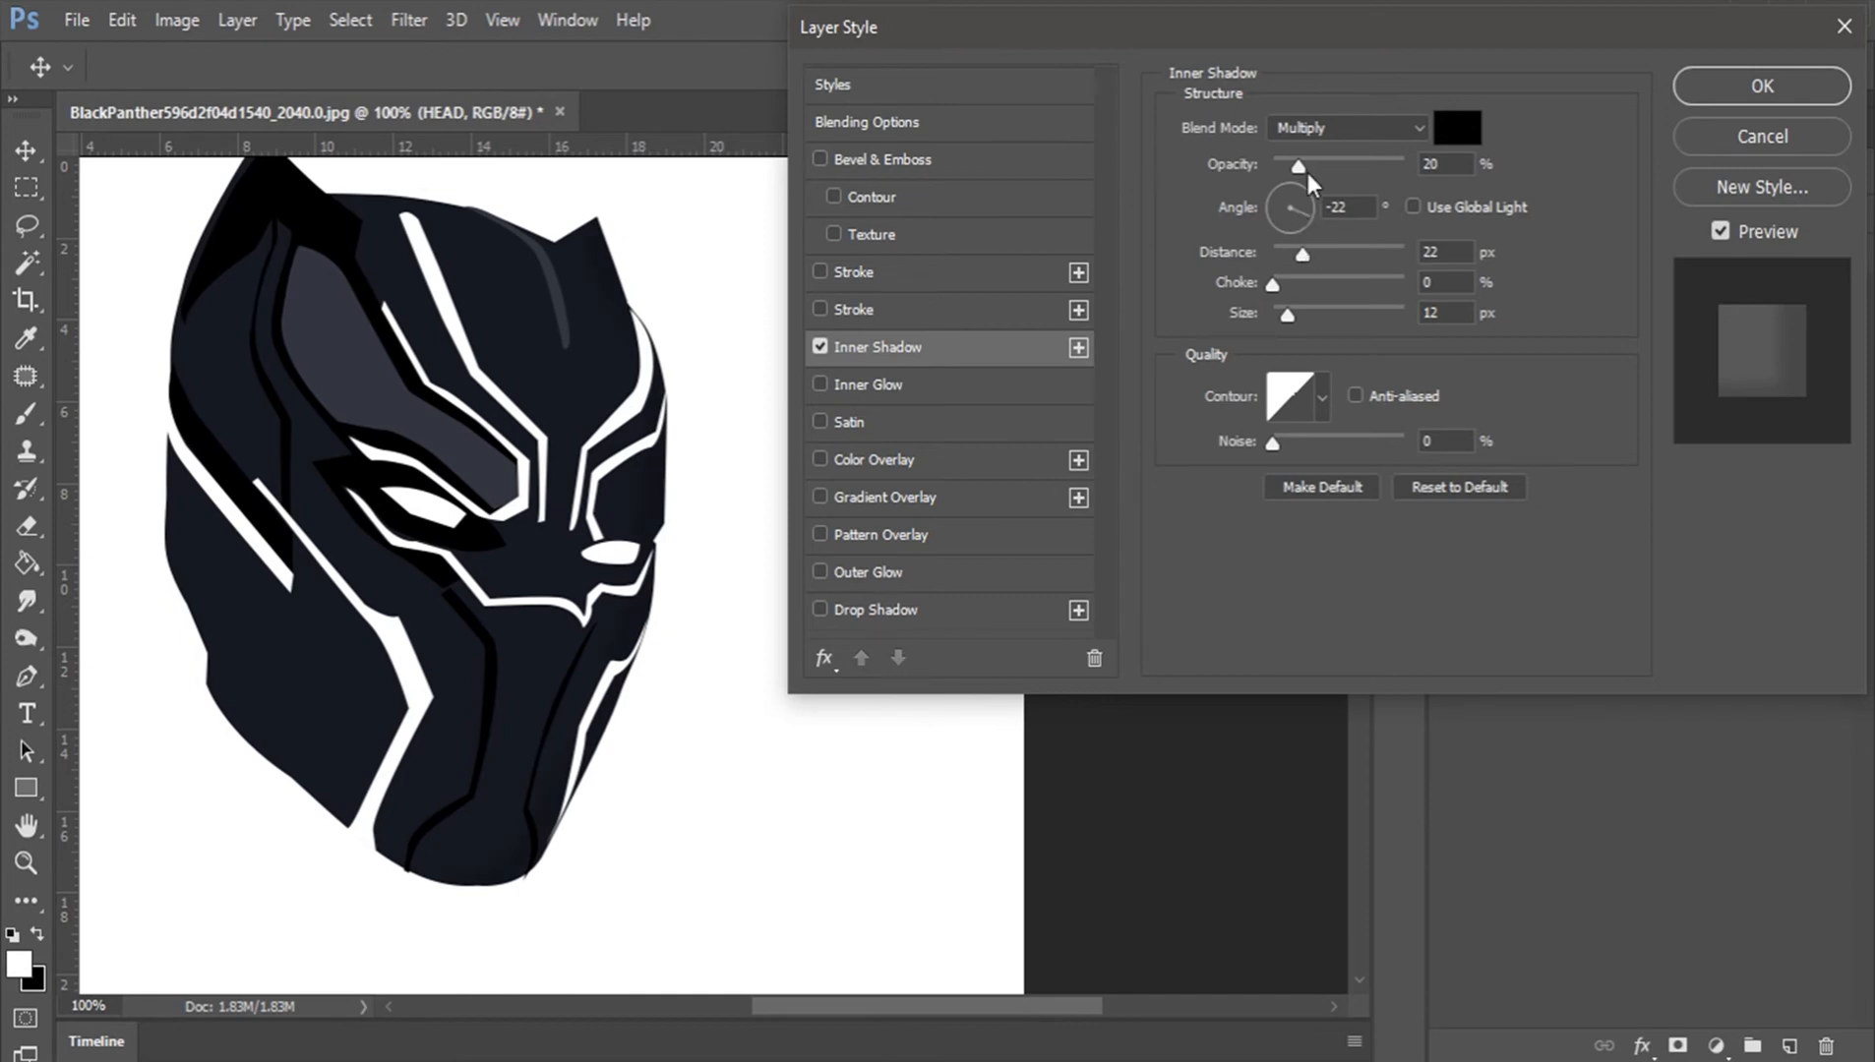
pyautogui.moveTo(1326, 163); pyautogui.dragTo(1404, 164)
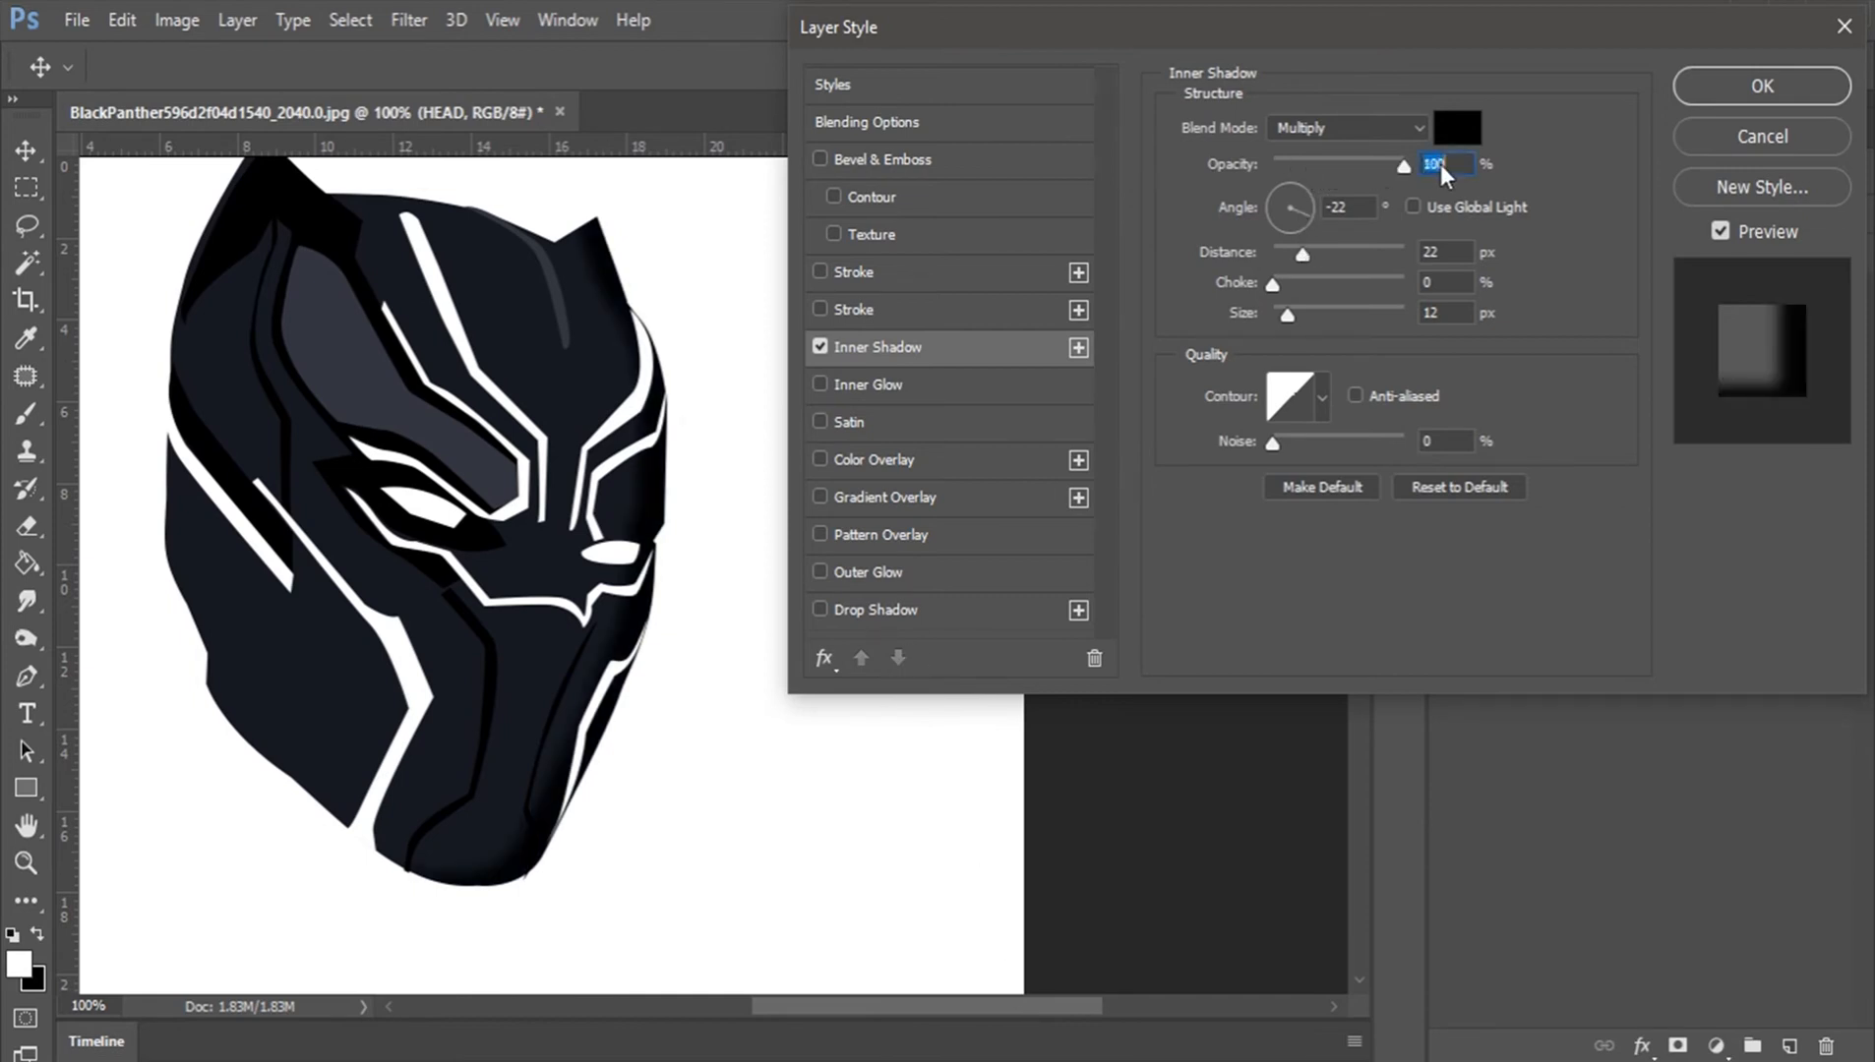
# Step: Set the inner shadow's angle to -147° and distance to 16 px, with Use Global Light off
pyautogui.click(1414, 208)
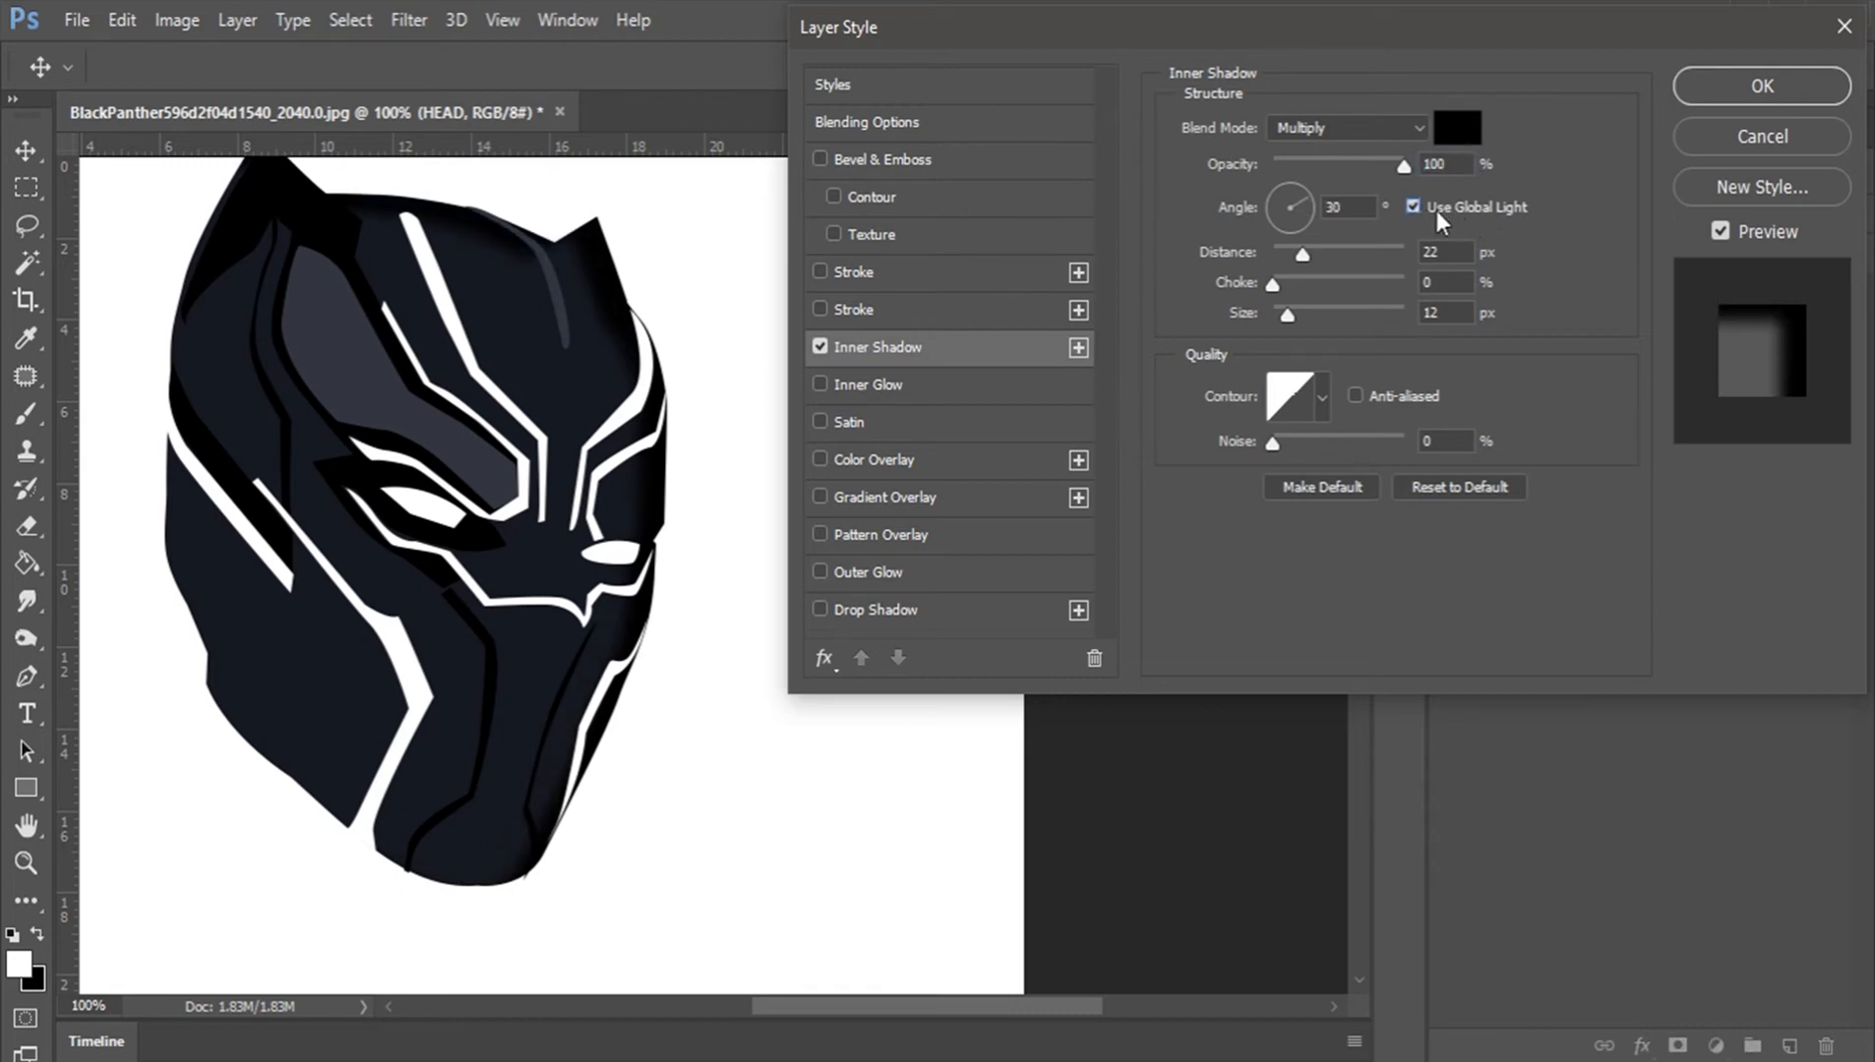
pyautogui.click(1413, 207)
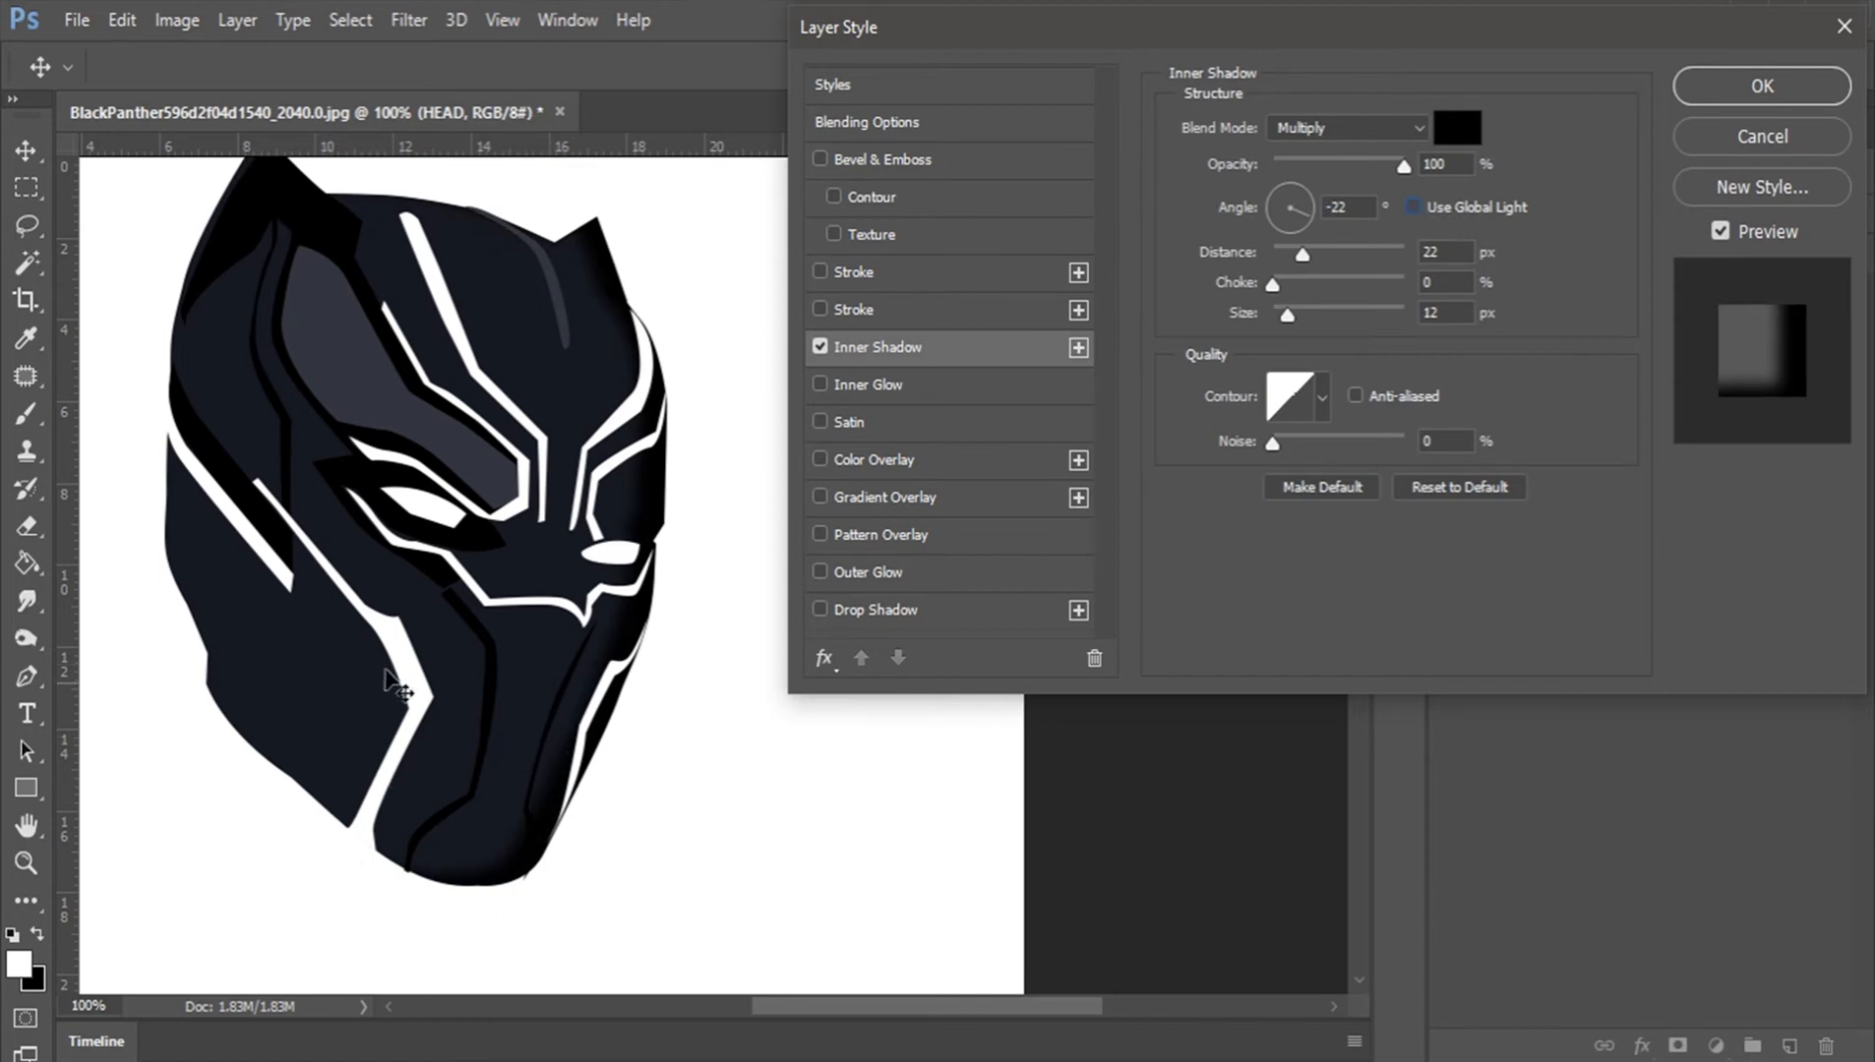
pyautogui.moveTo(297, 678)
pyautogui.mouseDown()
pyautogui.moveTo(377, 645)
pyautogui.moveTo(261, 717)
pyautogui.moveTo(484, 678)
pyautogui.moveTo(339, 674)
pyautogui.moveTo(286, 693)
pyautogui.moveTo(191, 676)
pyautogui.mouseUp()
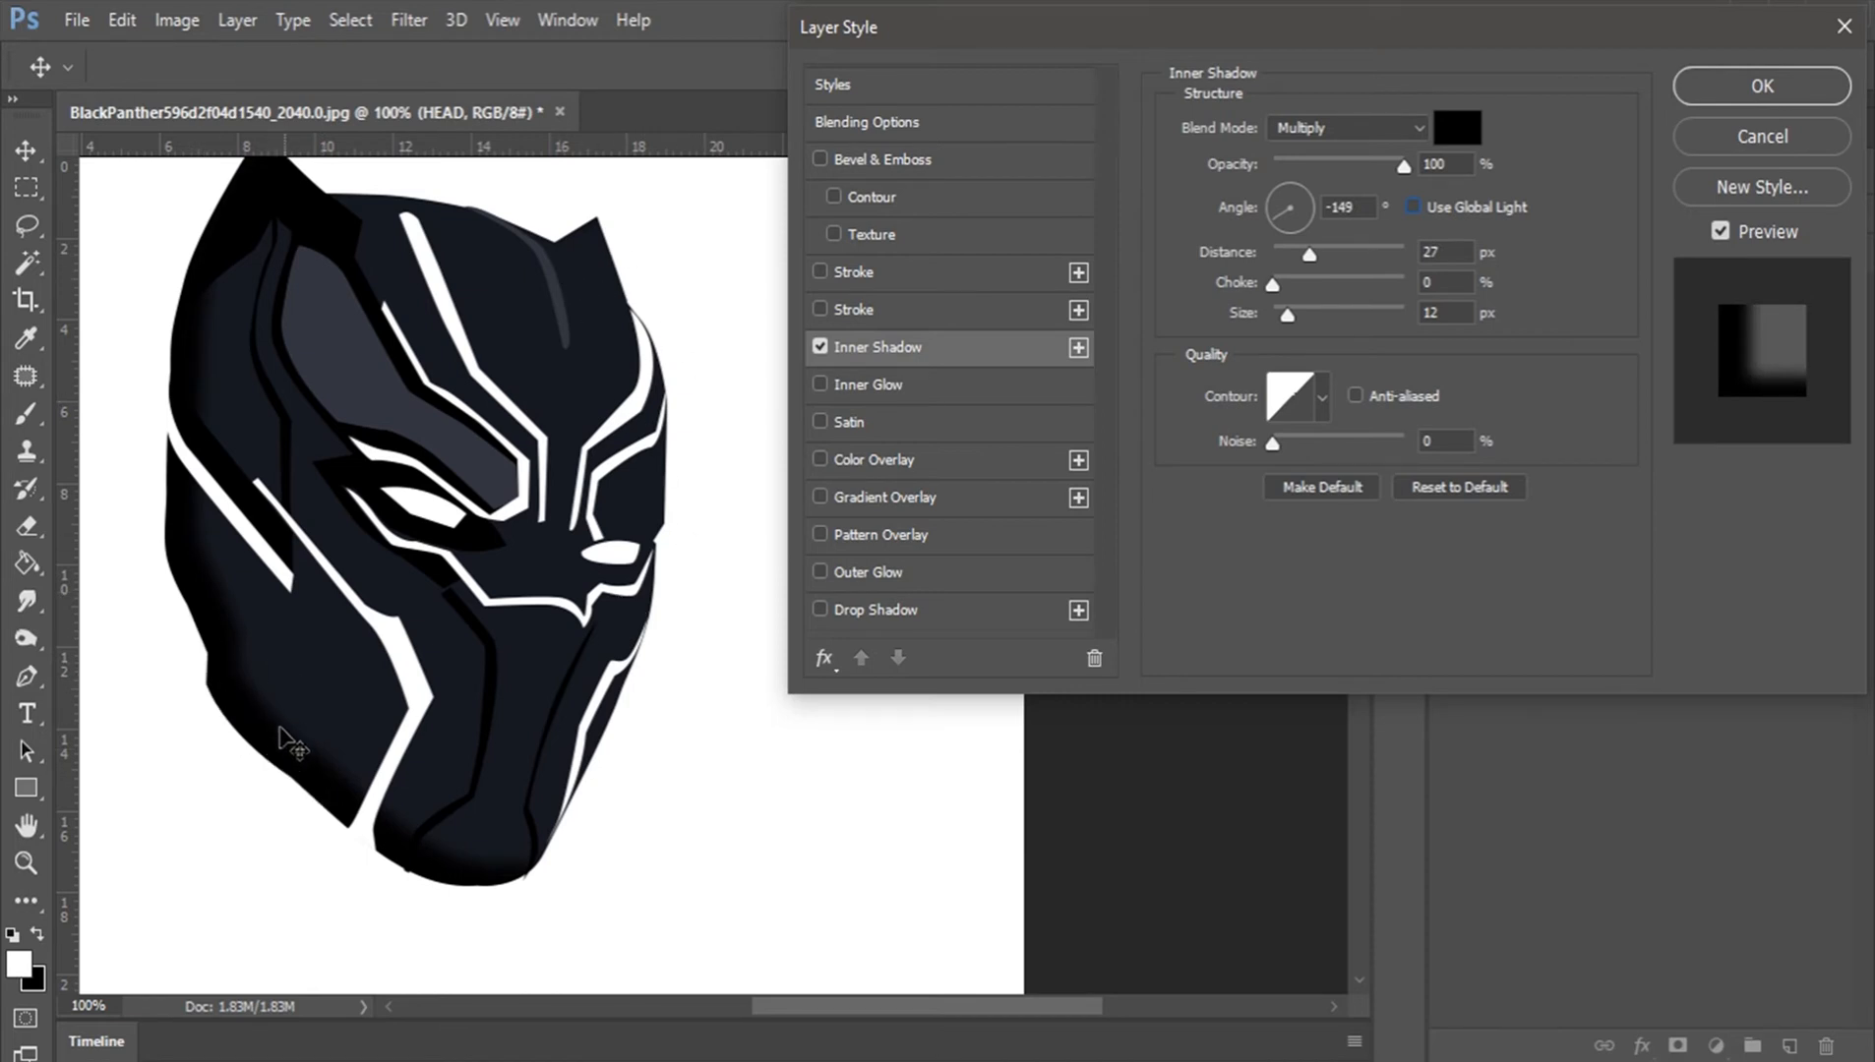
pyautogui.moveTo(283, 730)
pyautogui.mouseDown()
pyautogui.moveTo(300, 705)
pyautogui.moveTo(270, 746)
pyautogui.moveTo(264, 732)
pyautogui.moveTo(279, 745)
pyautogui.moveTo(266, 736)
pyautogui.mouseUp()
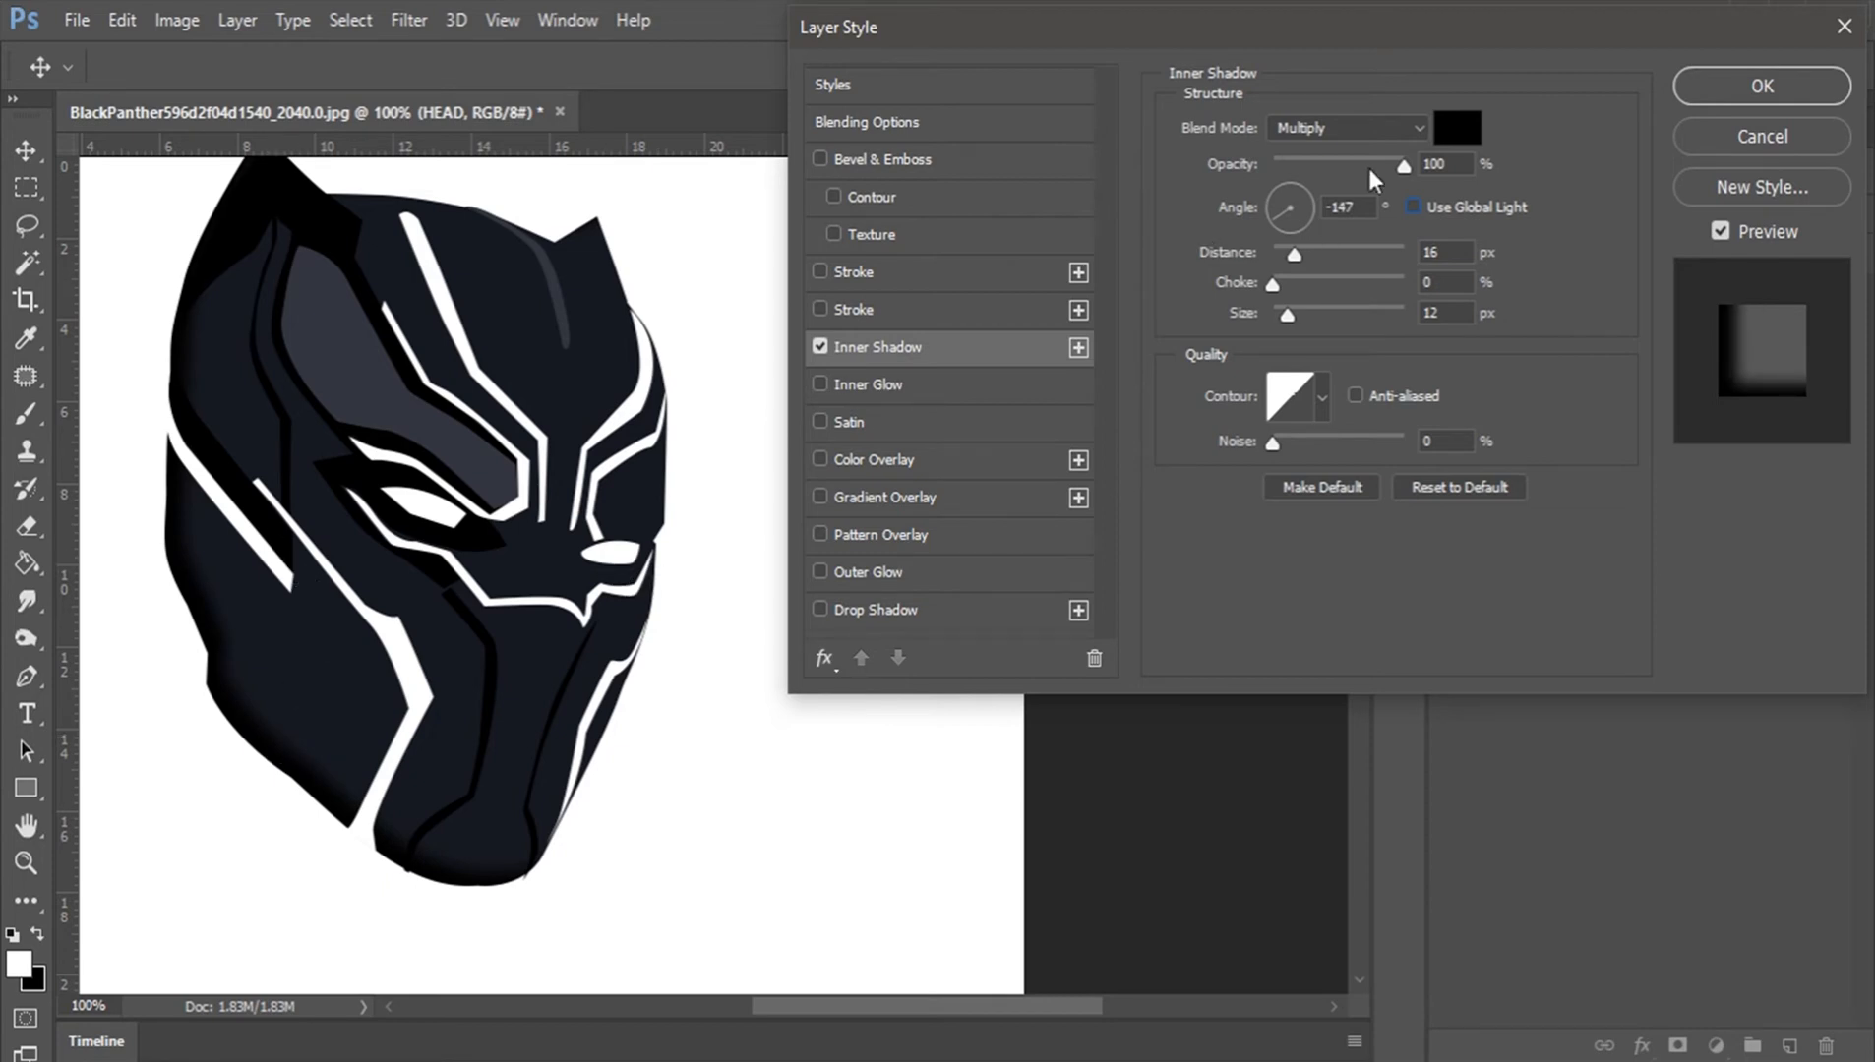
# Step: Set the HEAD layer's inner shadow opacity to 25%, apply the style and collapse the layer's effects list
pyautogui.moveTo(1400, 164); pyautogui.dragTo(1315, 169)
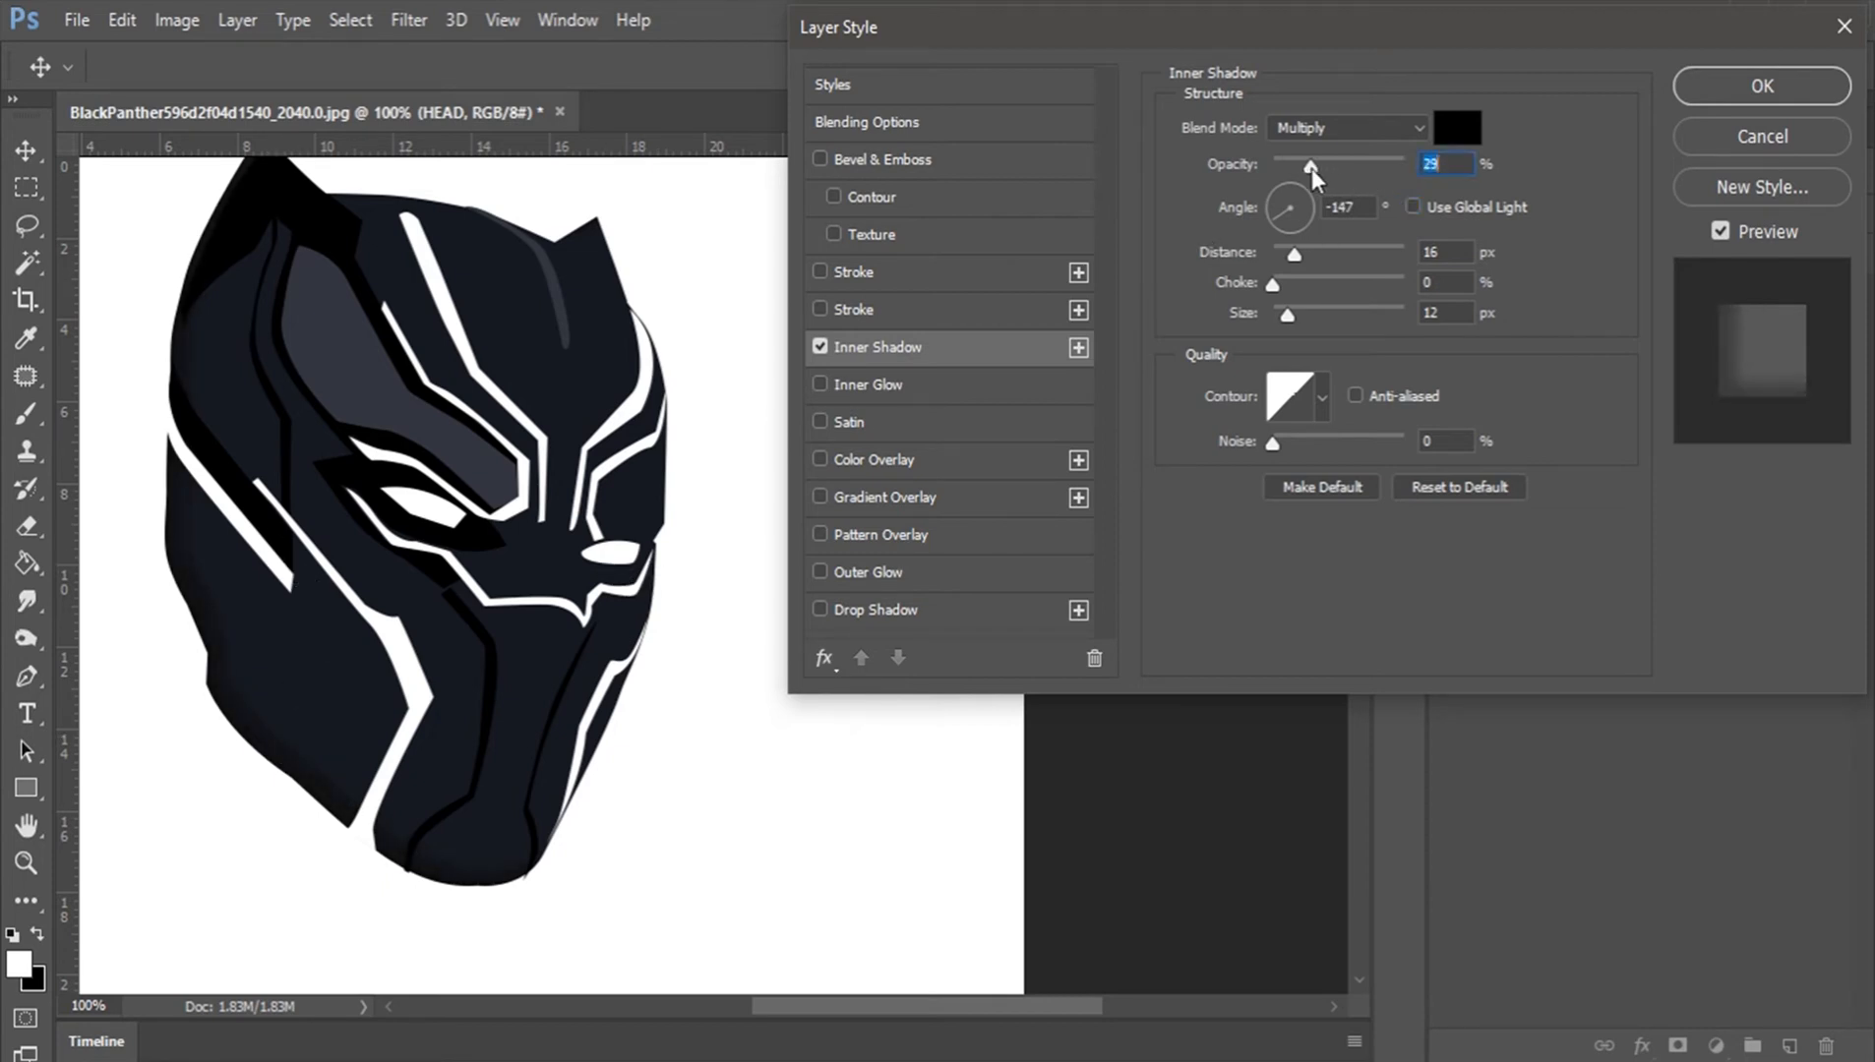
pyautogui.write('30')
pyautogui.press('BackSpace')
pyautogui.write('5')
pyautogui.press('Return')
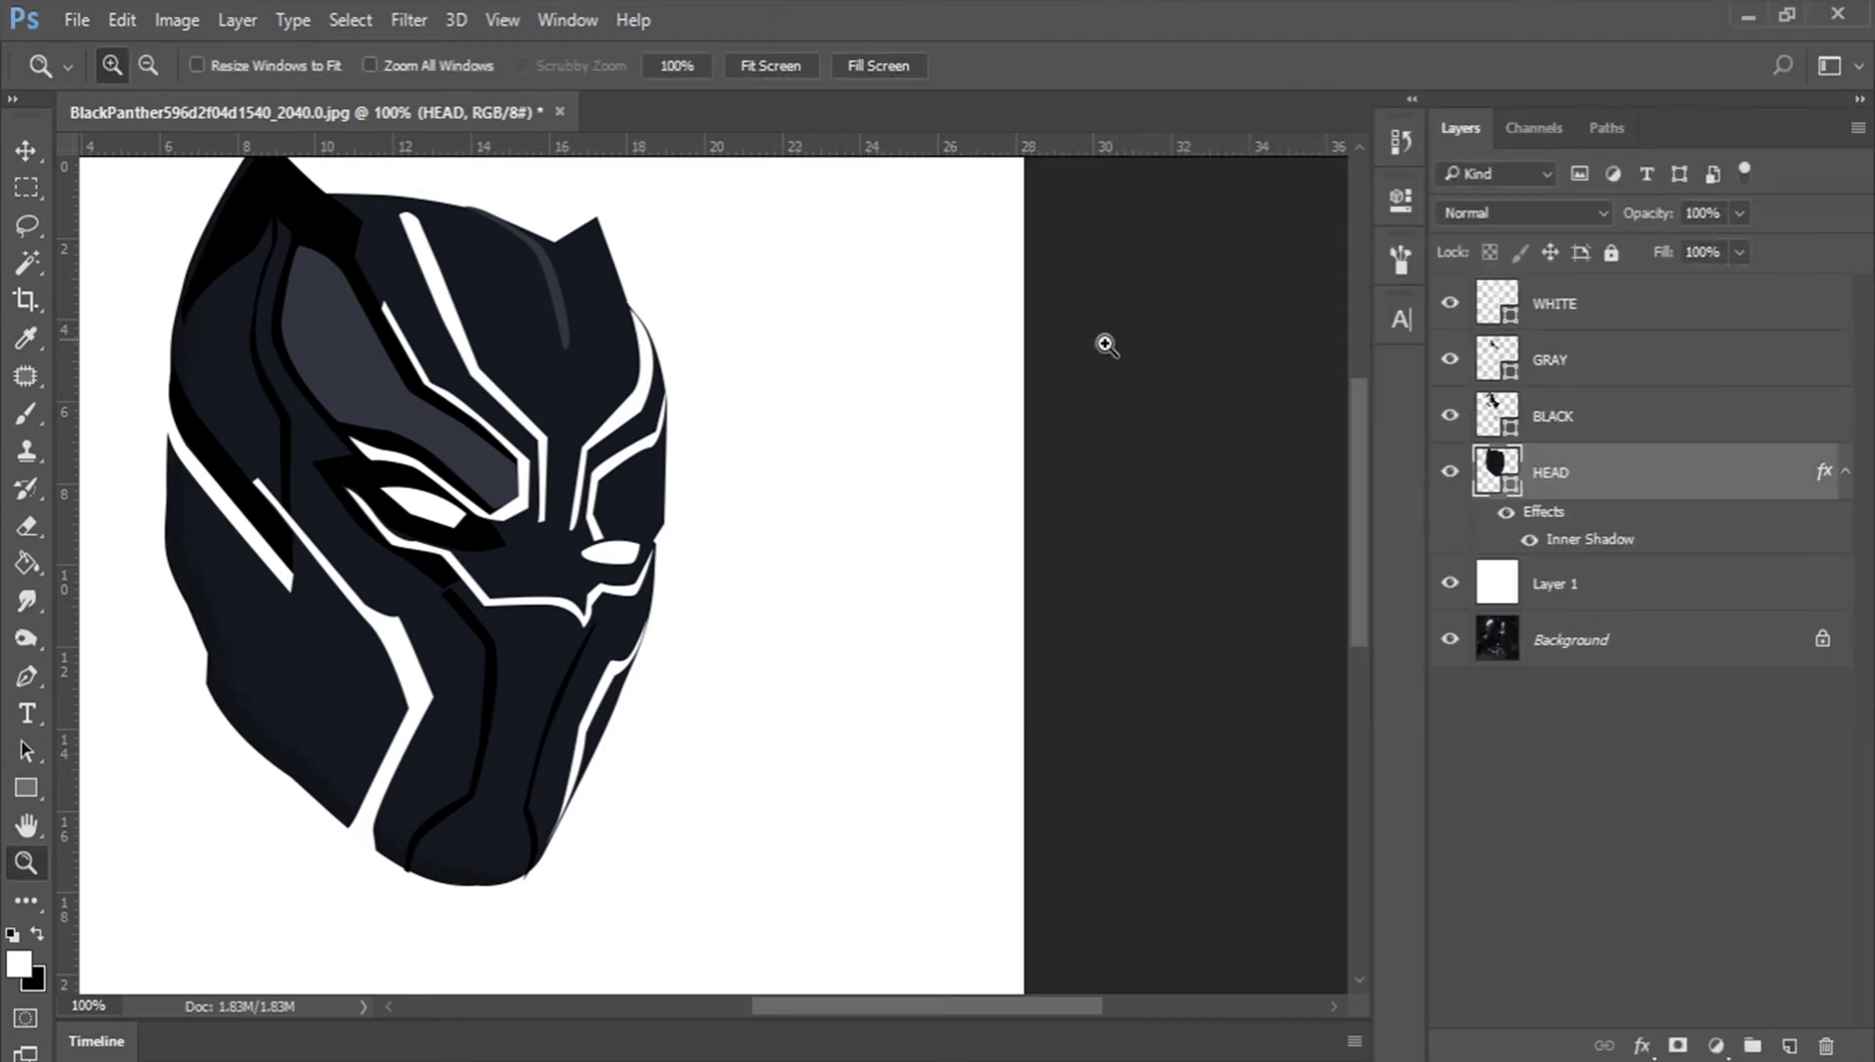
pyautogui.click(1845, 471)
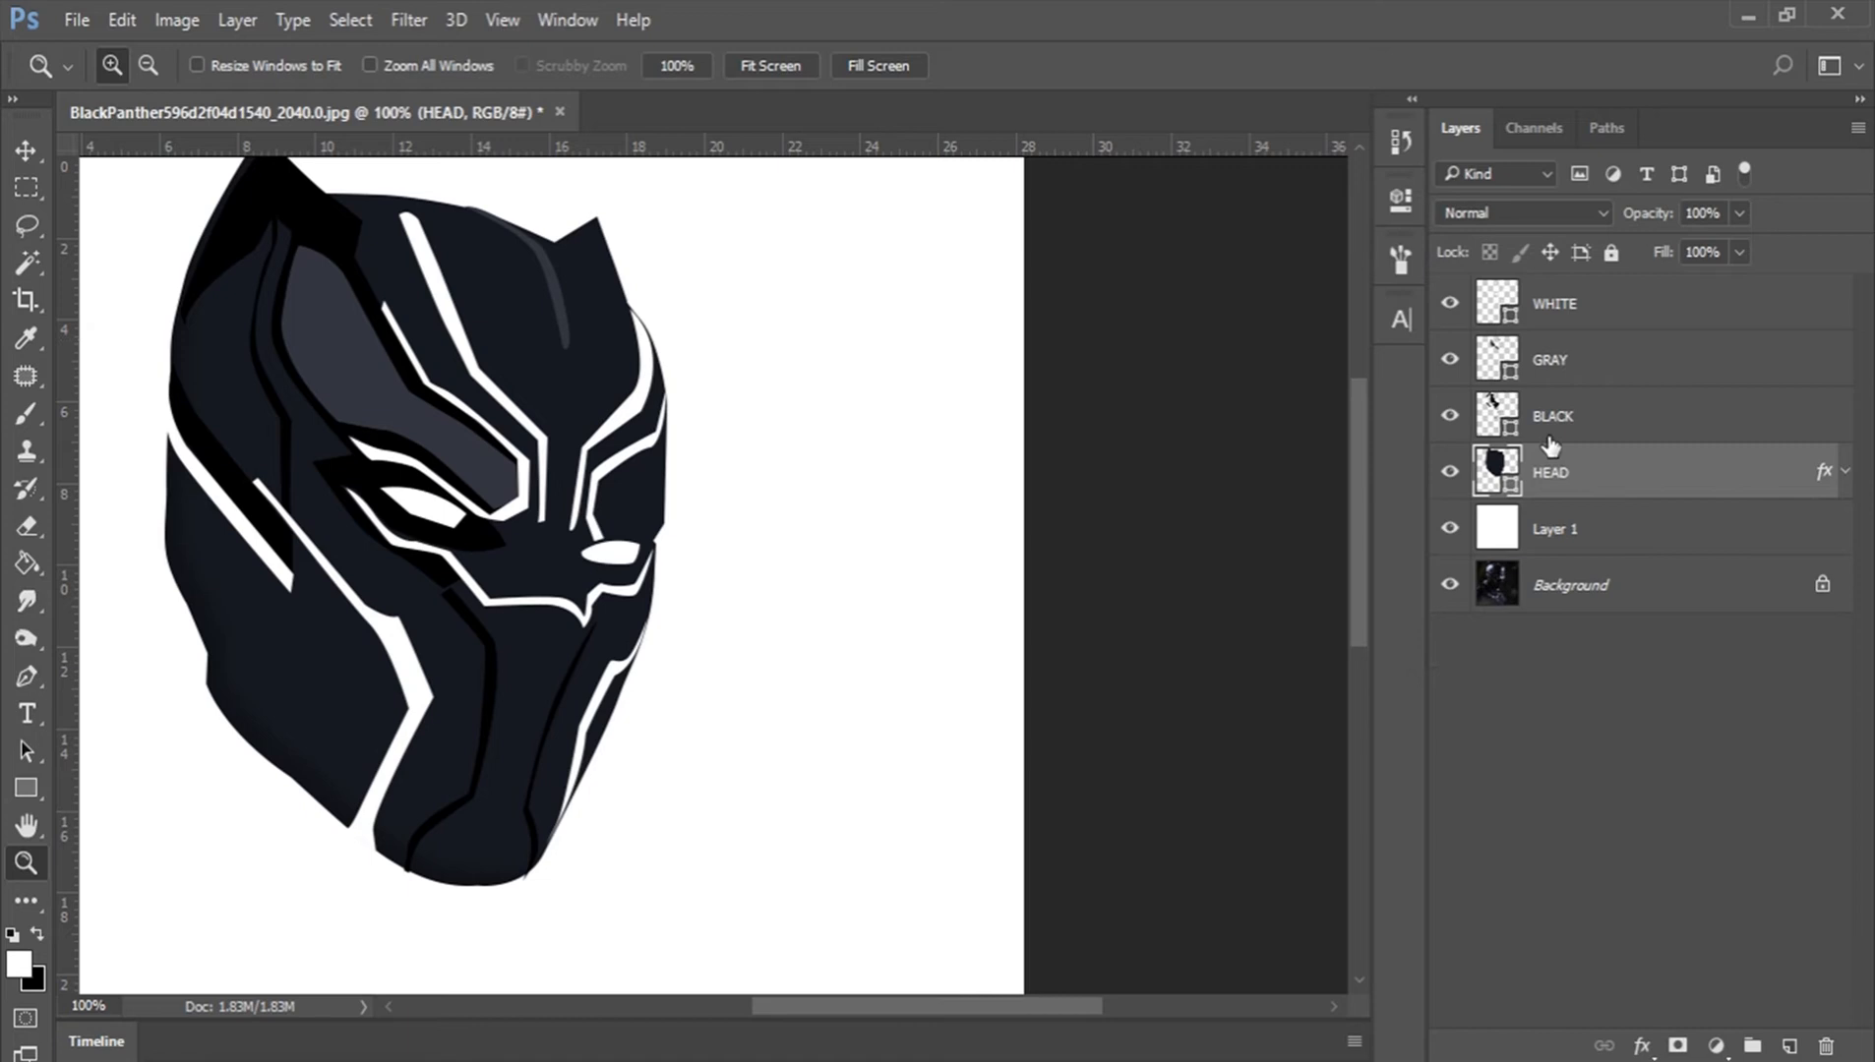
# Step: Check what the BLACK, GRAY and WHITE layers contribute by hiding and reshowing each one in turn
pyautogui.click(1450, 415)
pyautogui.click(1452, 416)
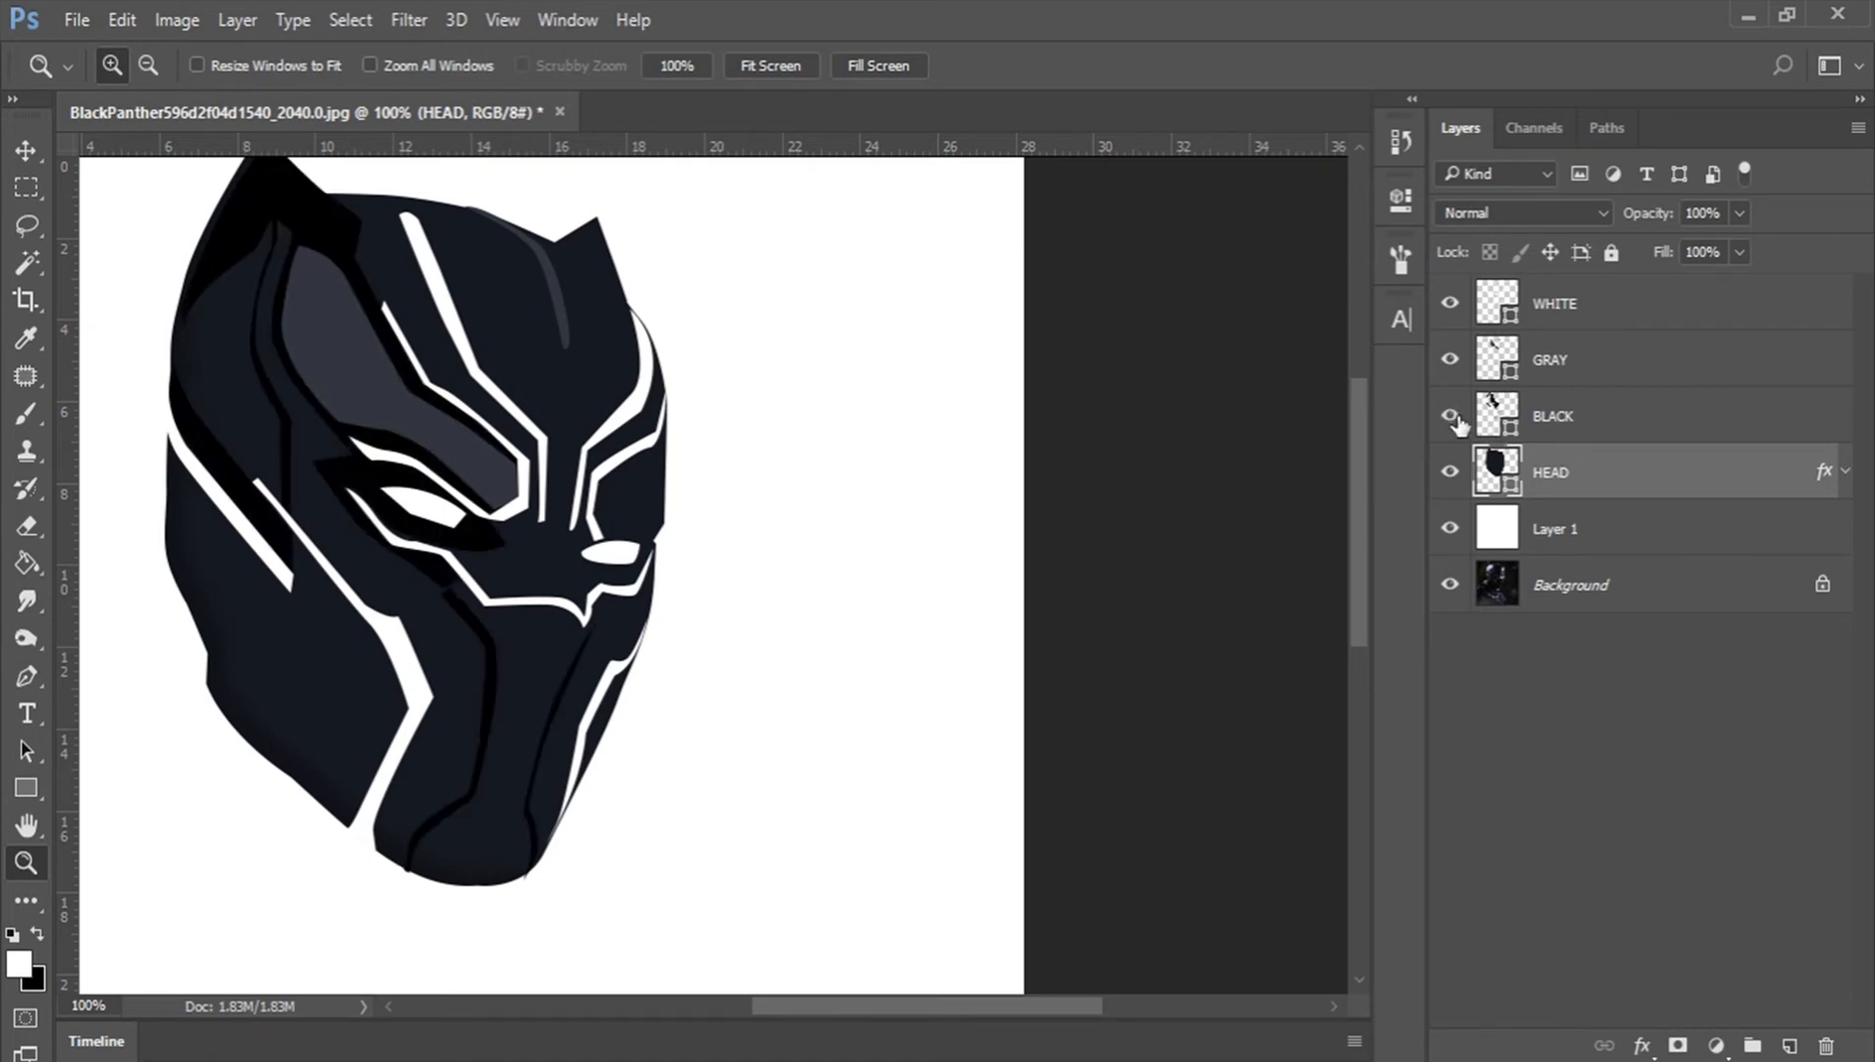
pyautogui.click(1450, 362)
pyautogui.click(1451, 362)
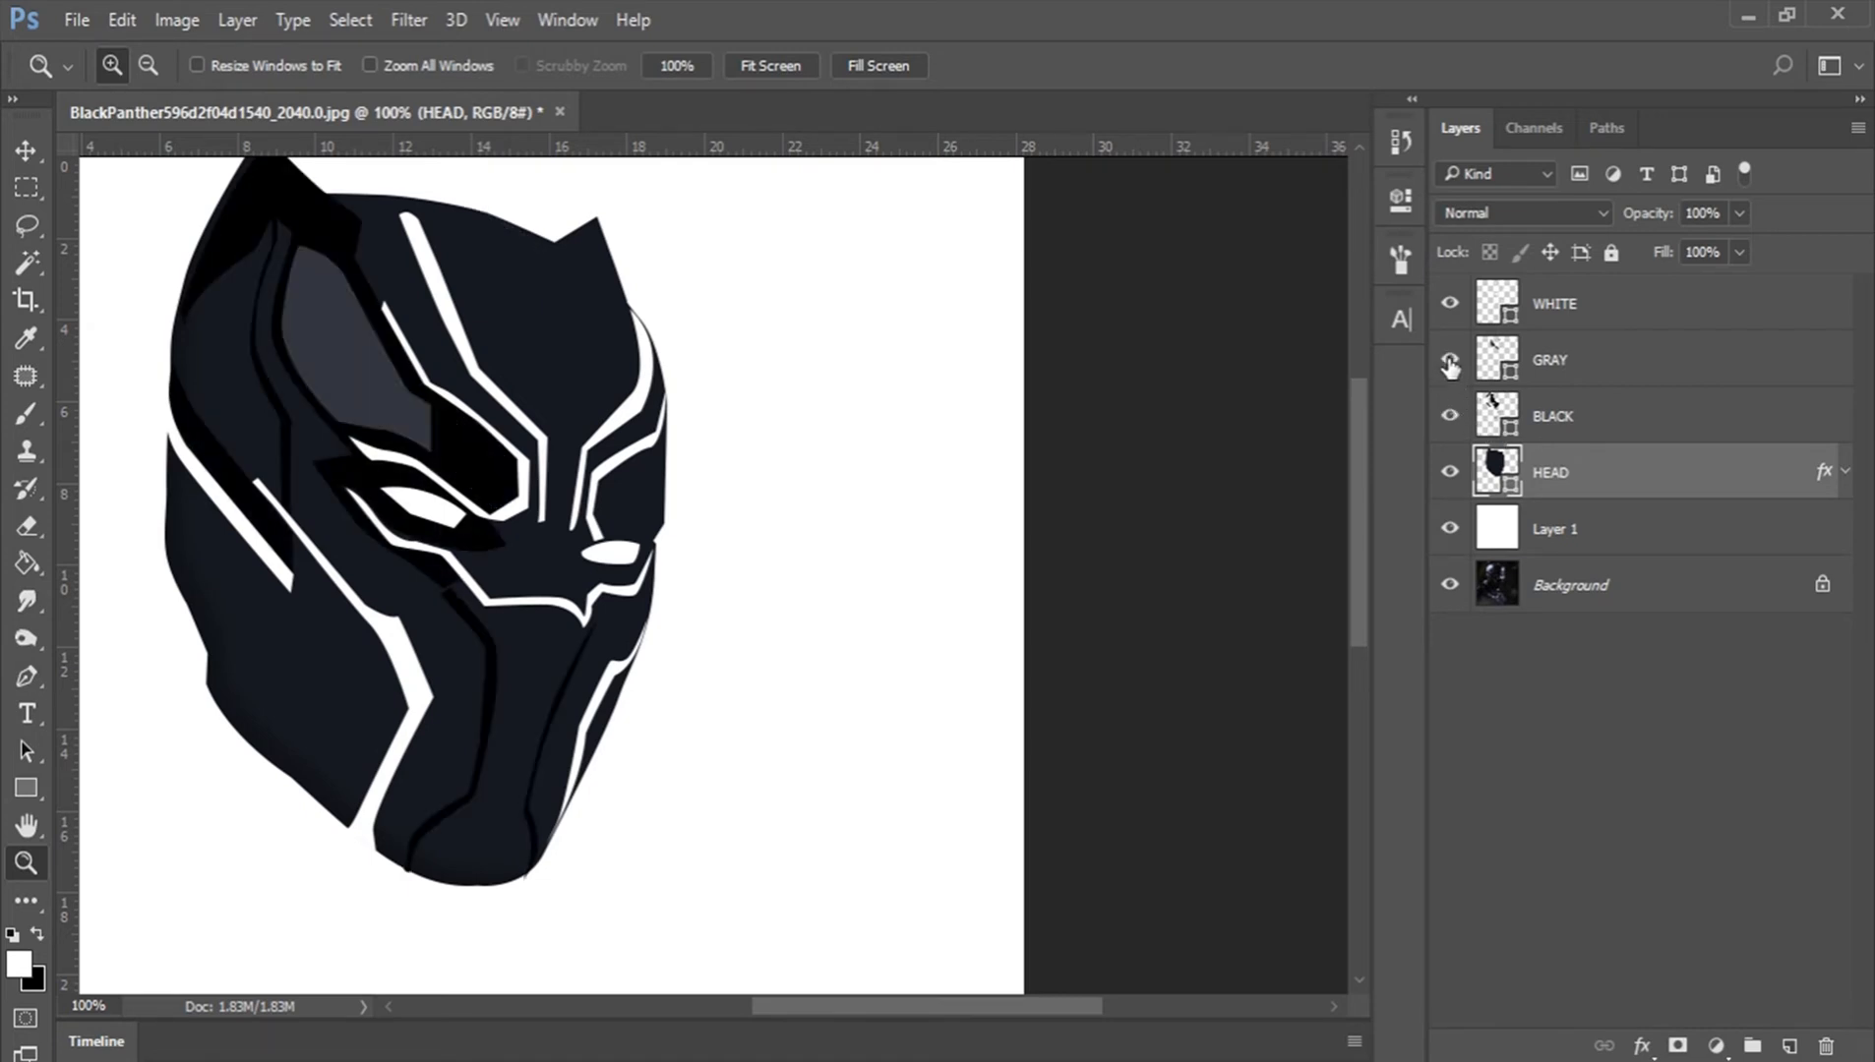
pyautogui.click(1450, 304)
pyautogui.click(1450, 304)
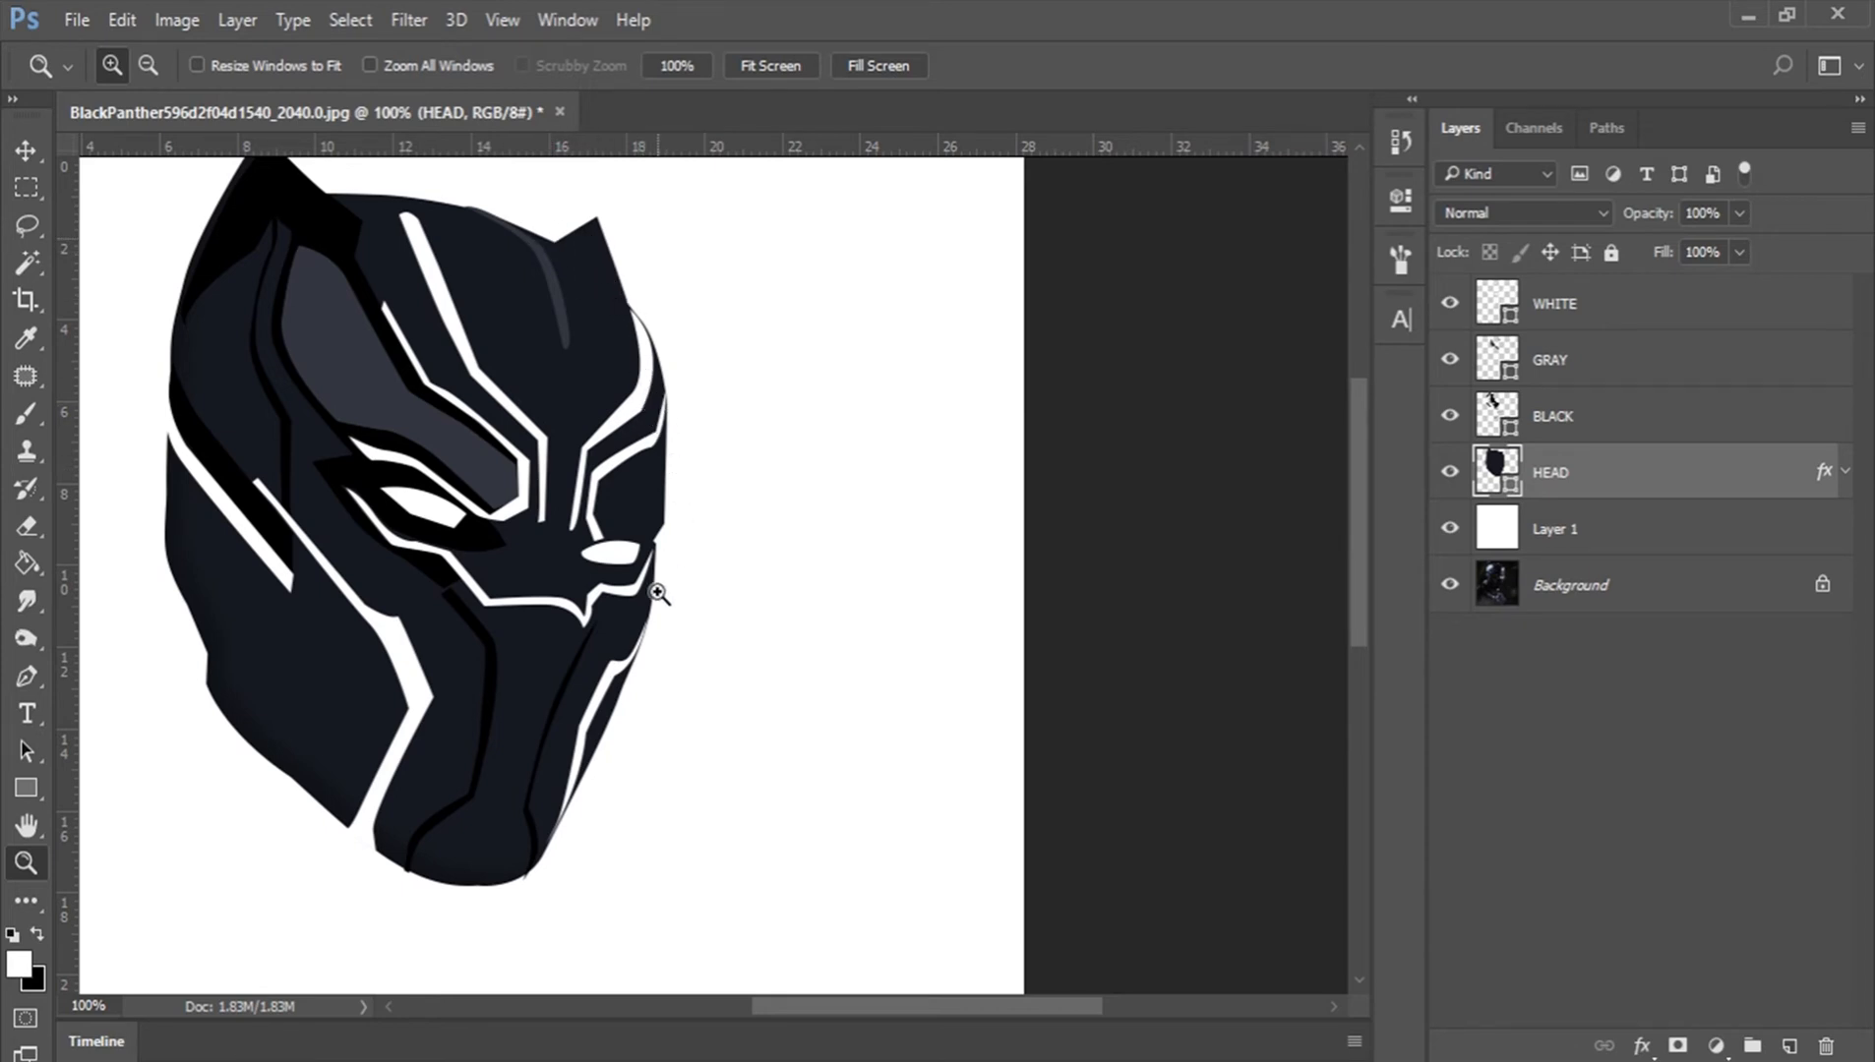
# Step: Reopen the HEAD layer's Inner Shadow settings and set its opacity to 23%
pyautogui.click(1638, 1046)
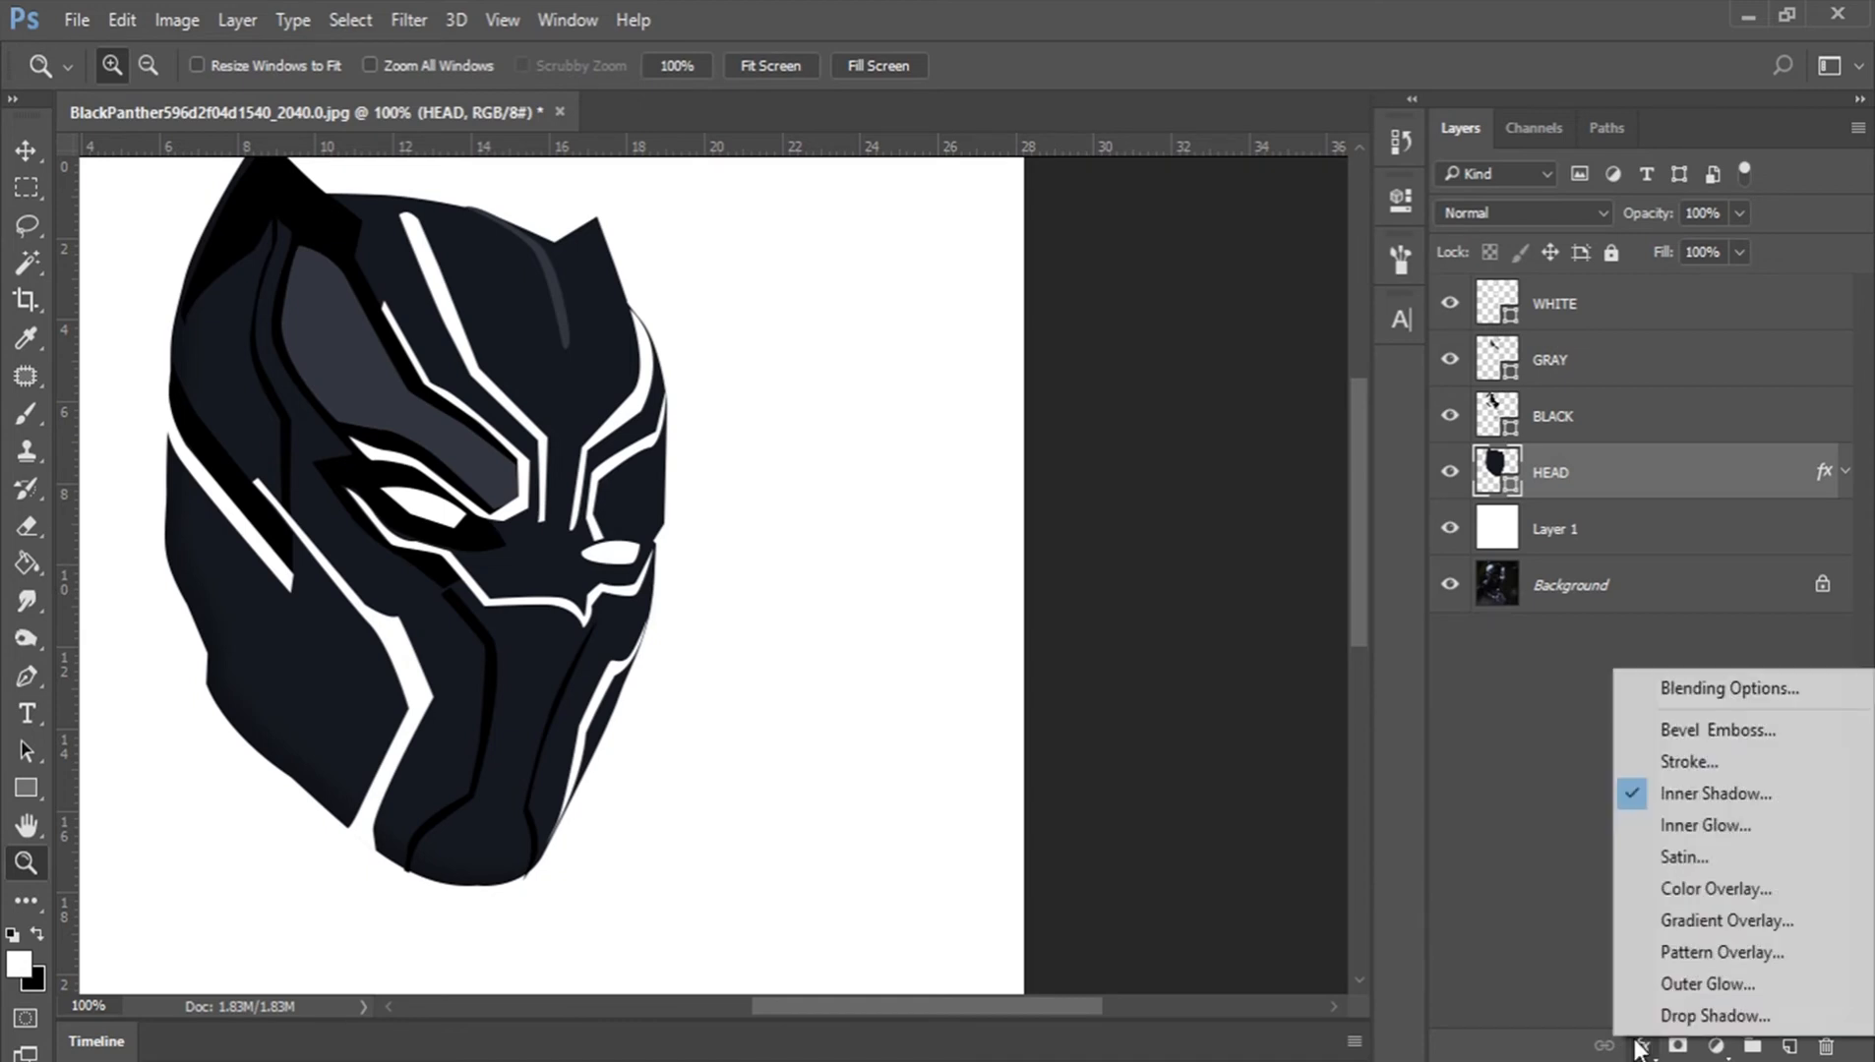
pyautogui.click(1719, 809)
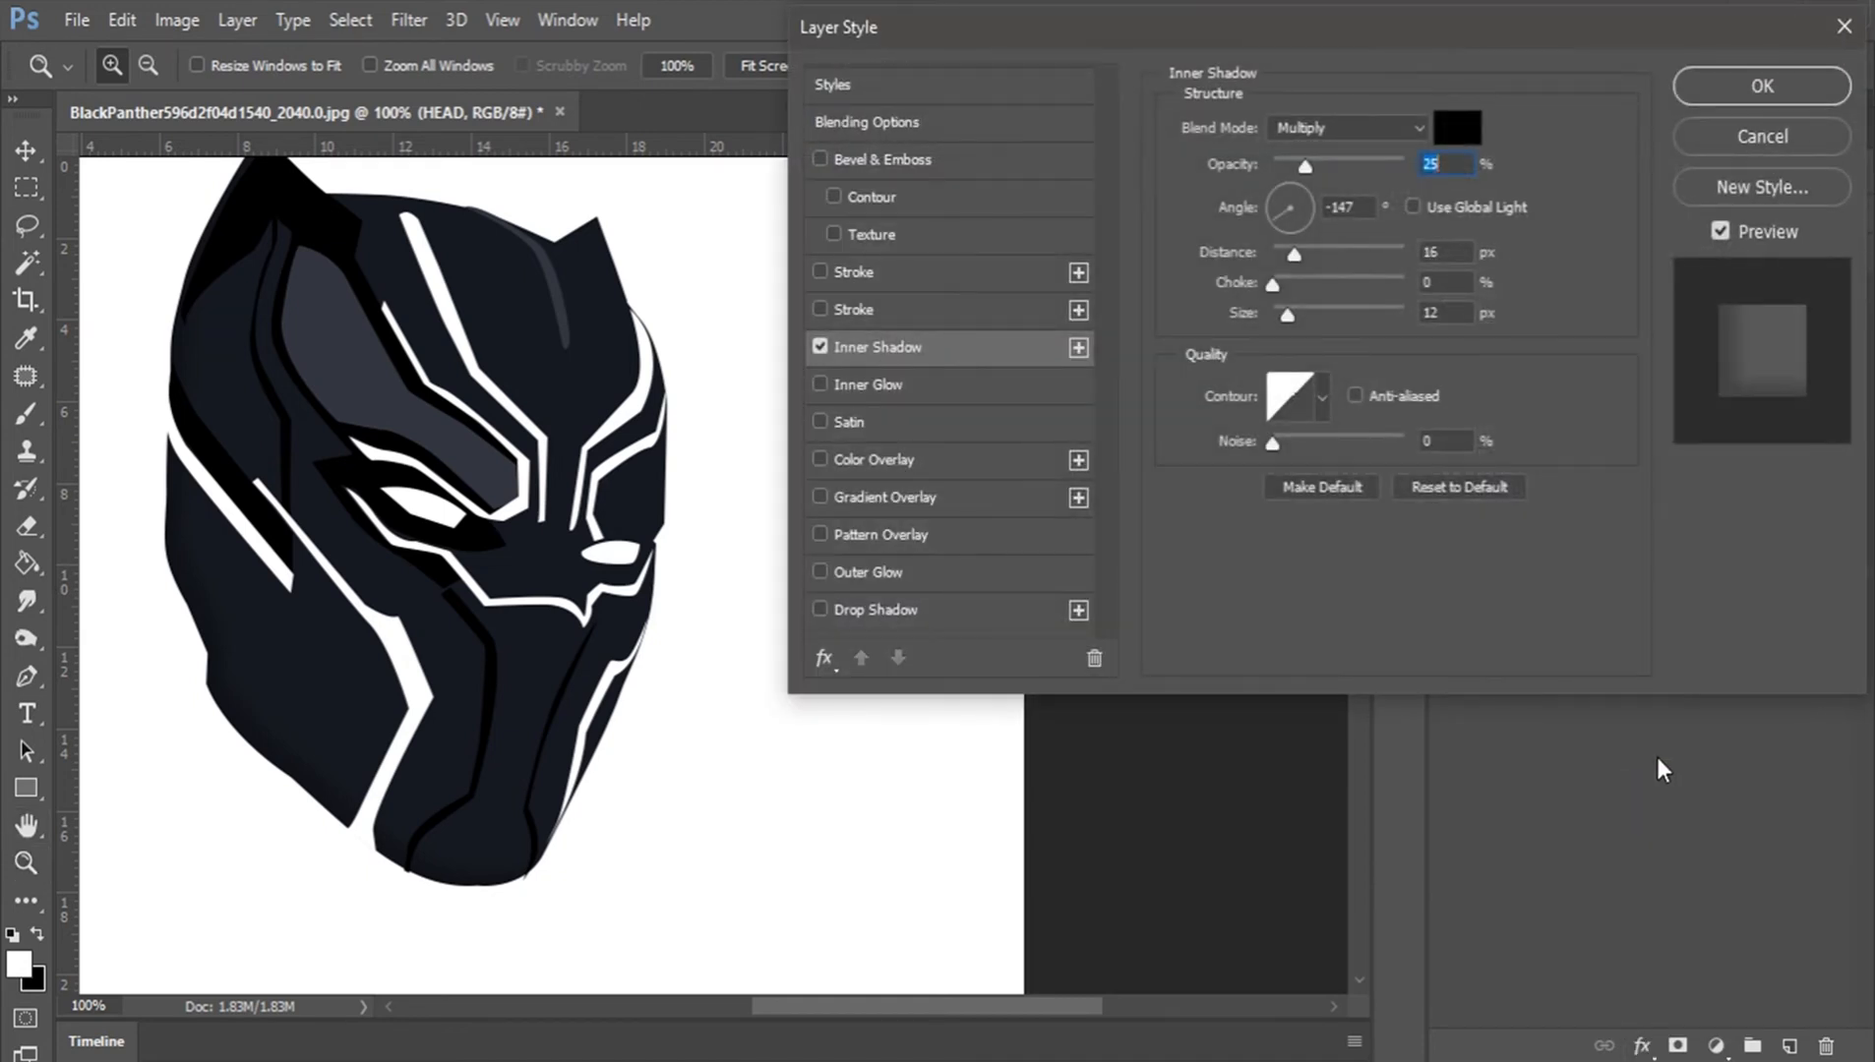
pyautogui.press('Down')
pyautogui.press('Down')
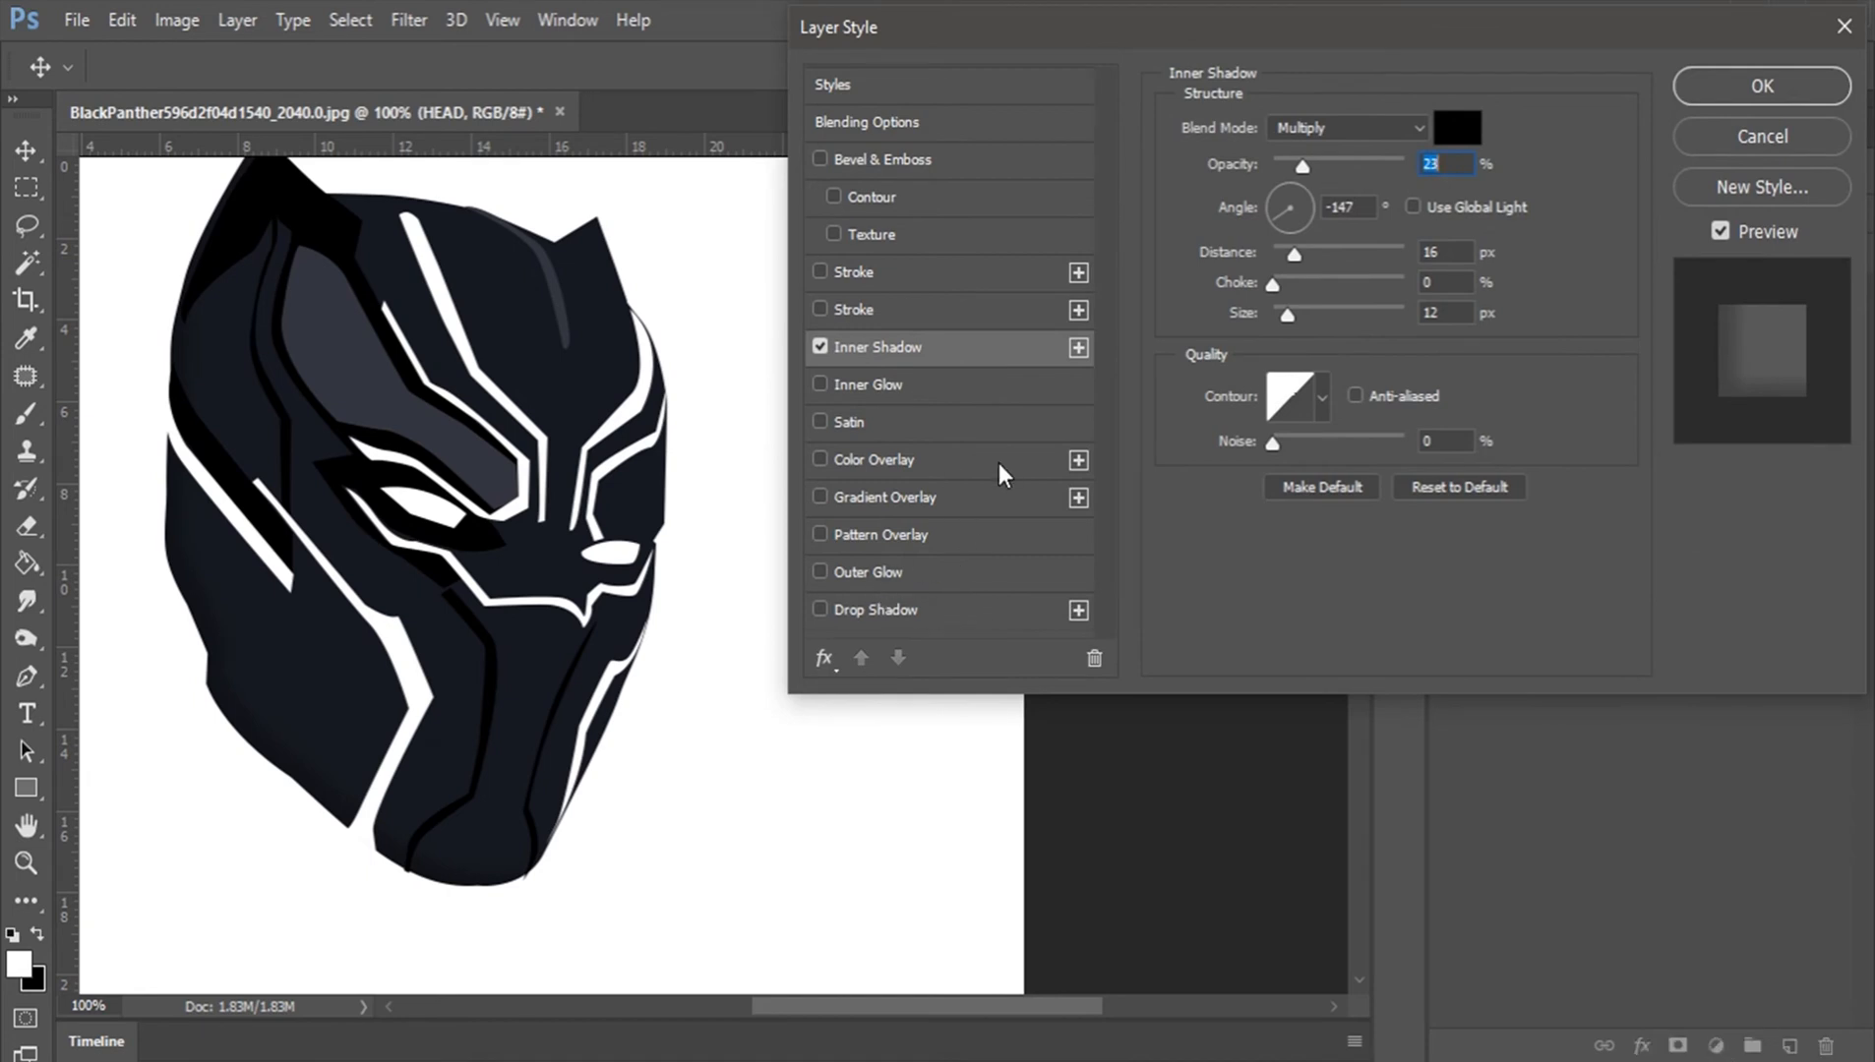
# Step: Add a second Inner Shadow to the HEAD layer with 100% opacity, a 13° angle and a 17 px distance
pyautogui.click(1078, 348)
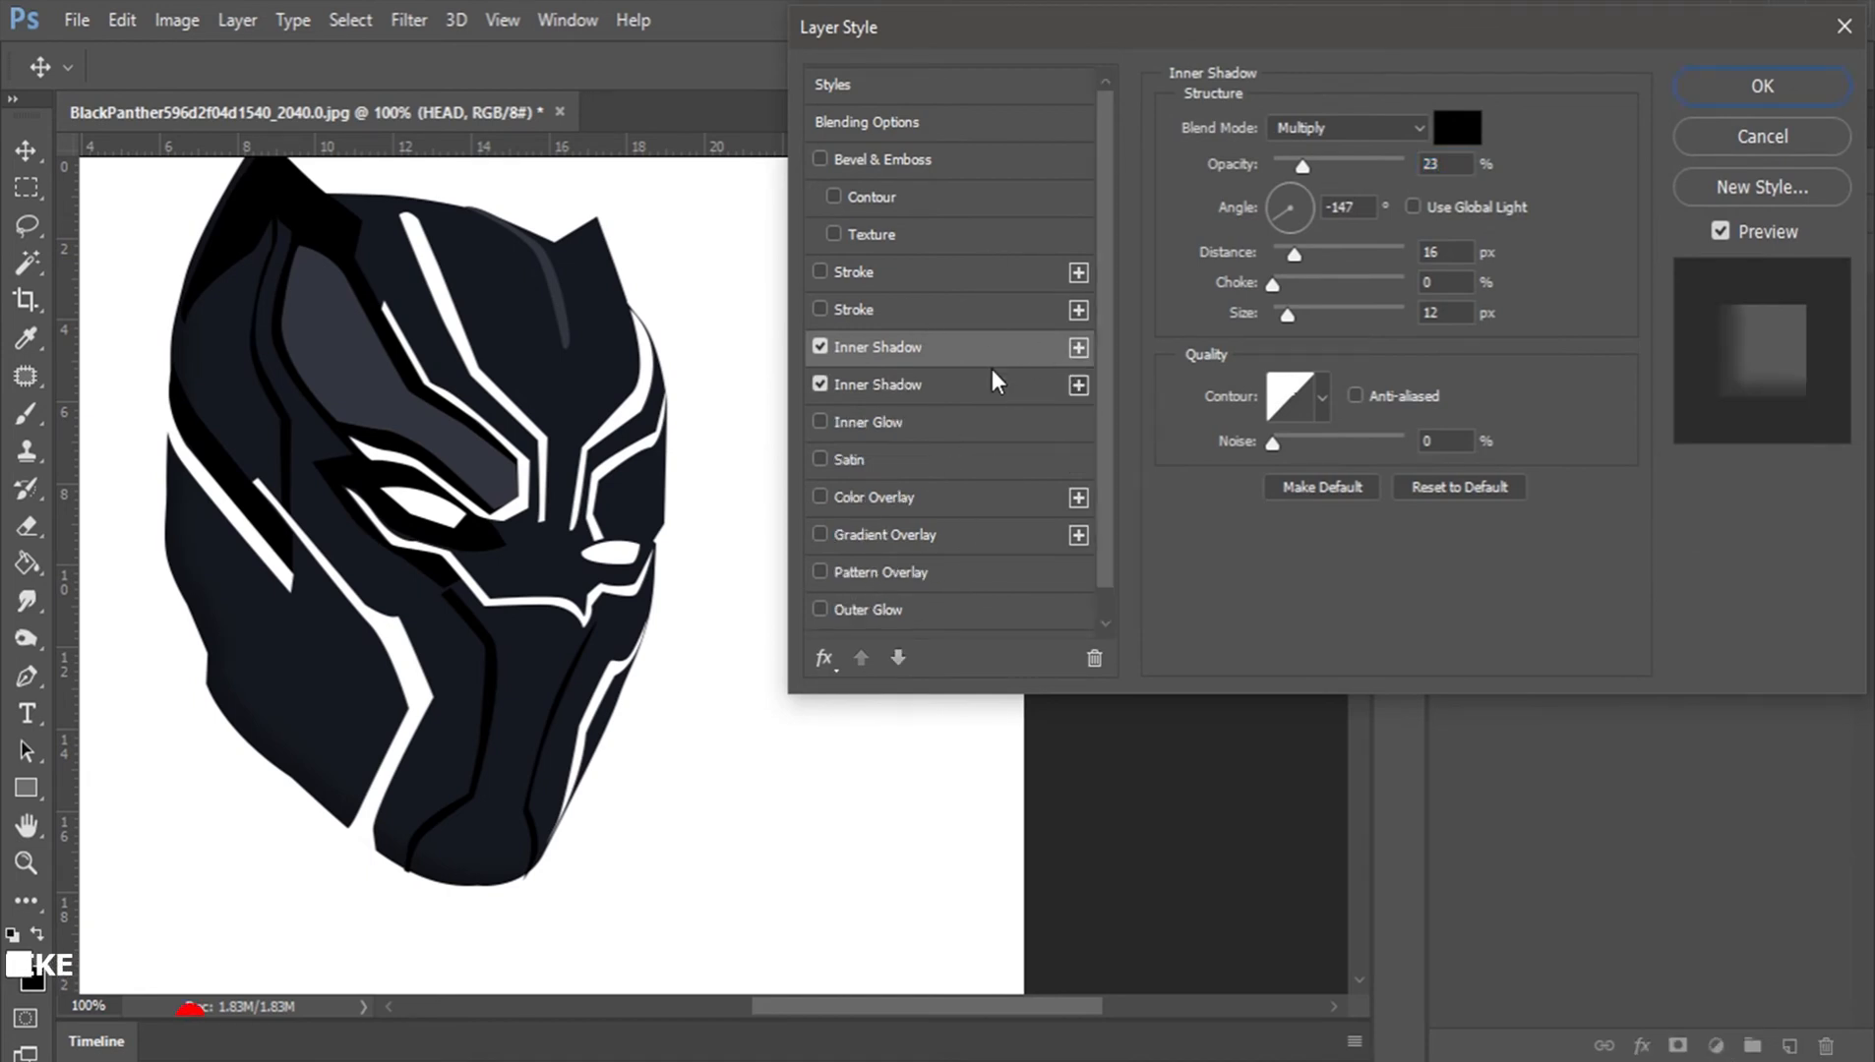
pyautogui.click(884, 387)
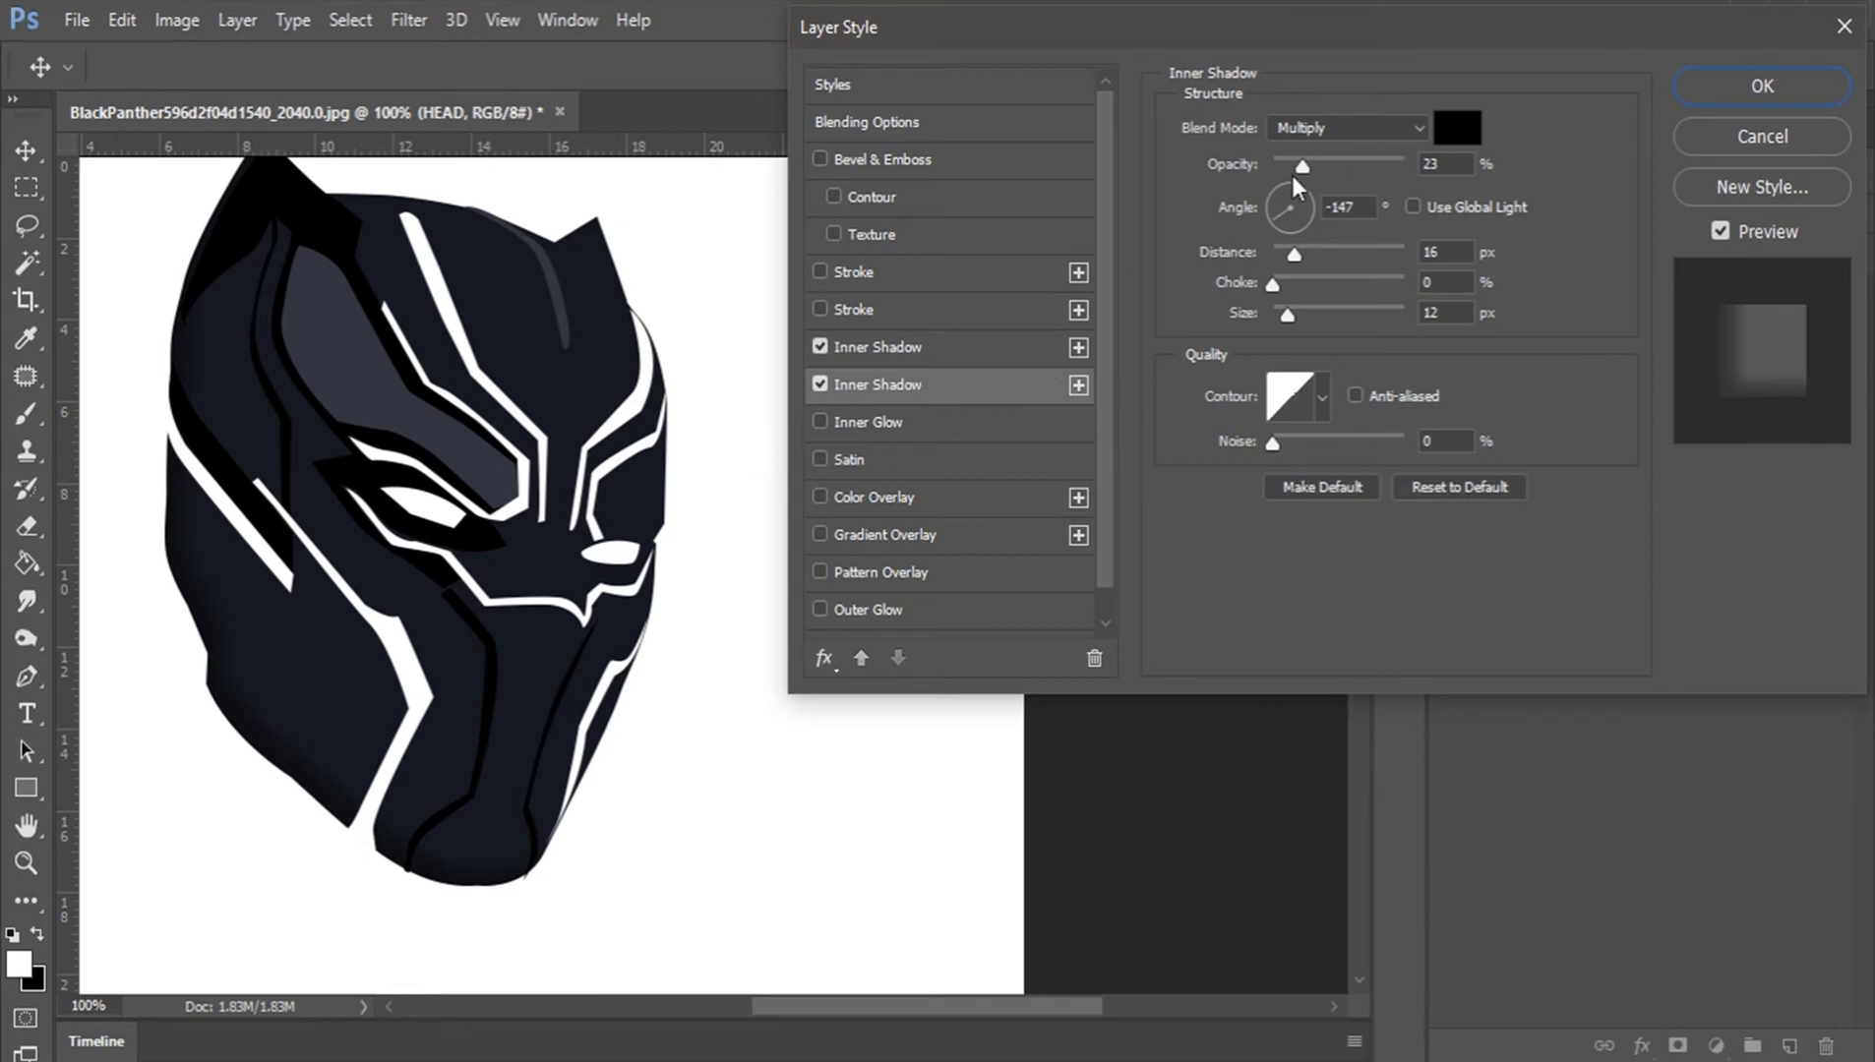
pyautogui.moveTo(1303, 165); pyautogui.dragTo(1438, 167)
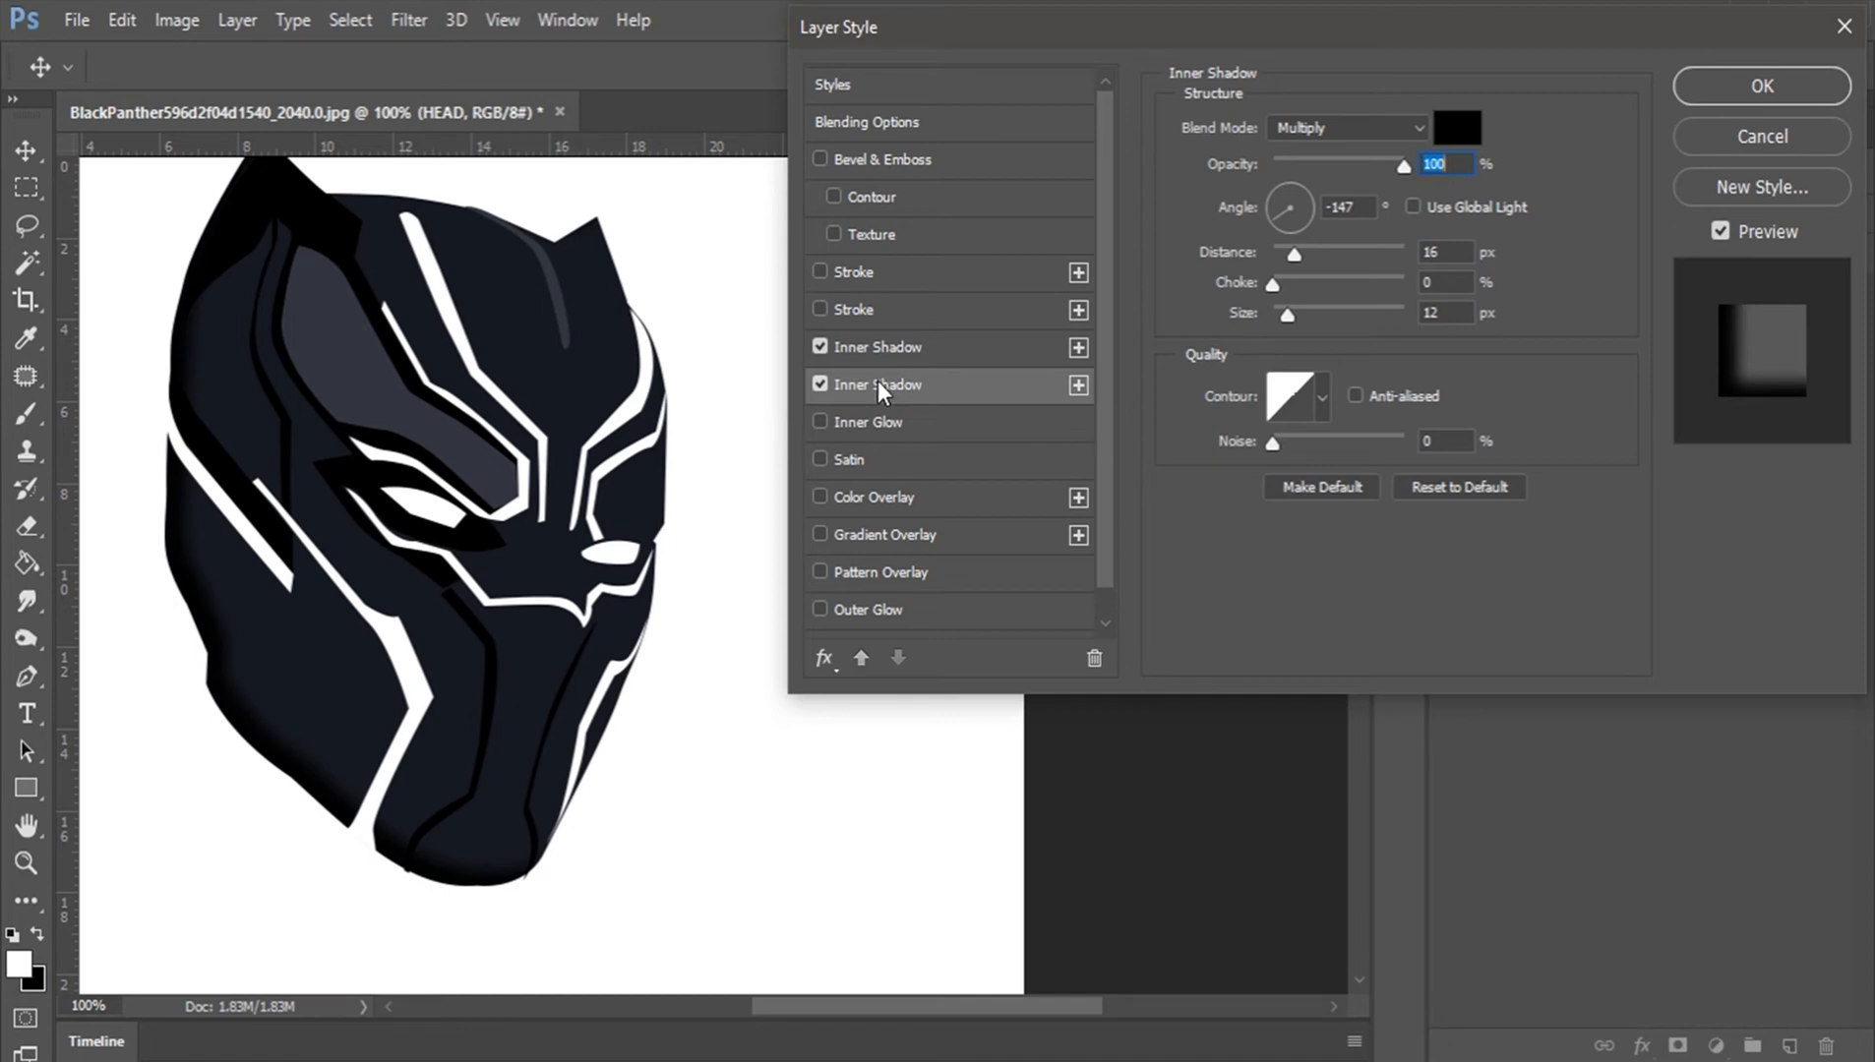
pyautogui.moveTo(517, 396); pyautogui.dragTo(542, 355)
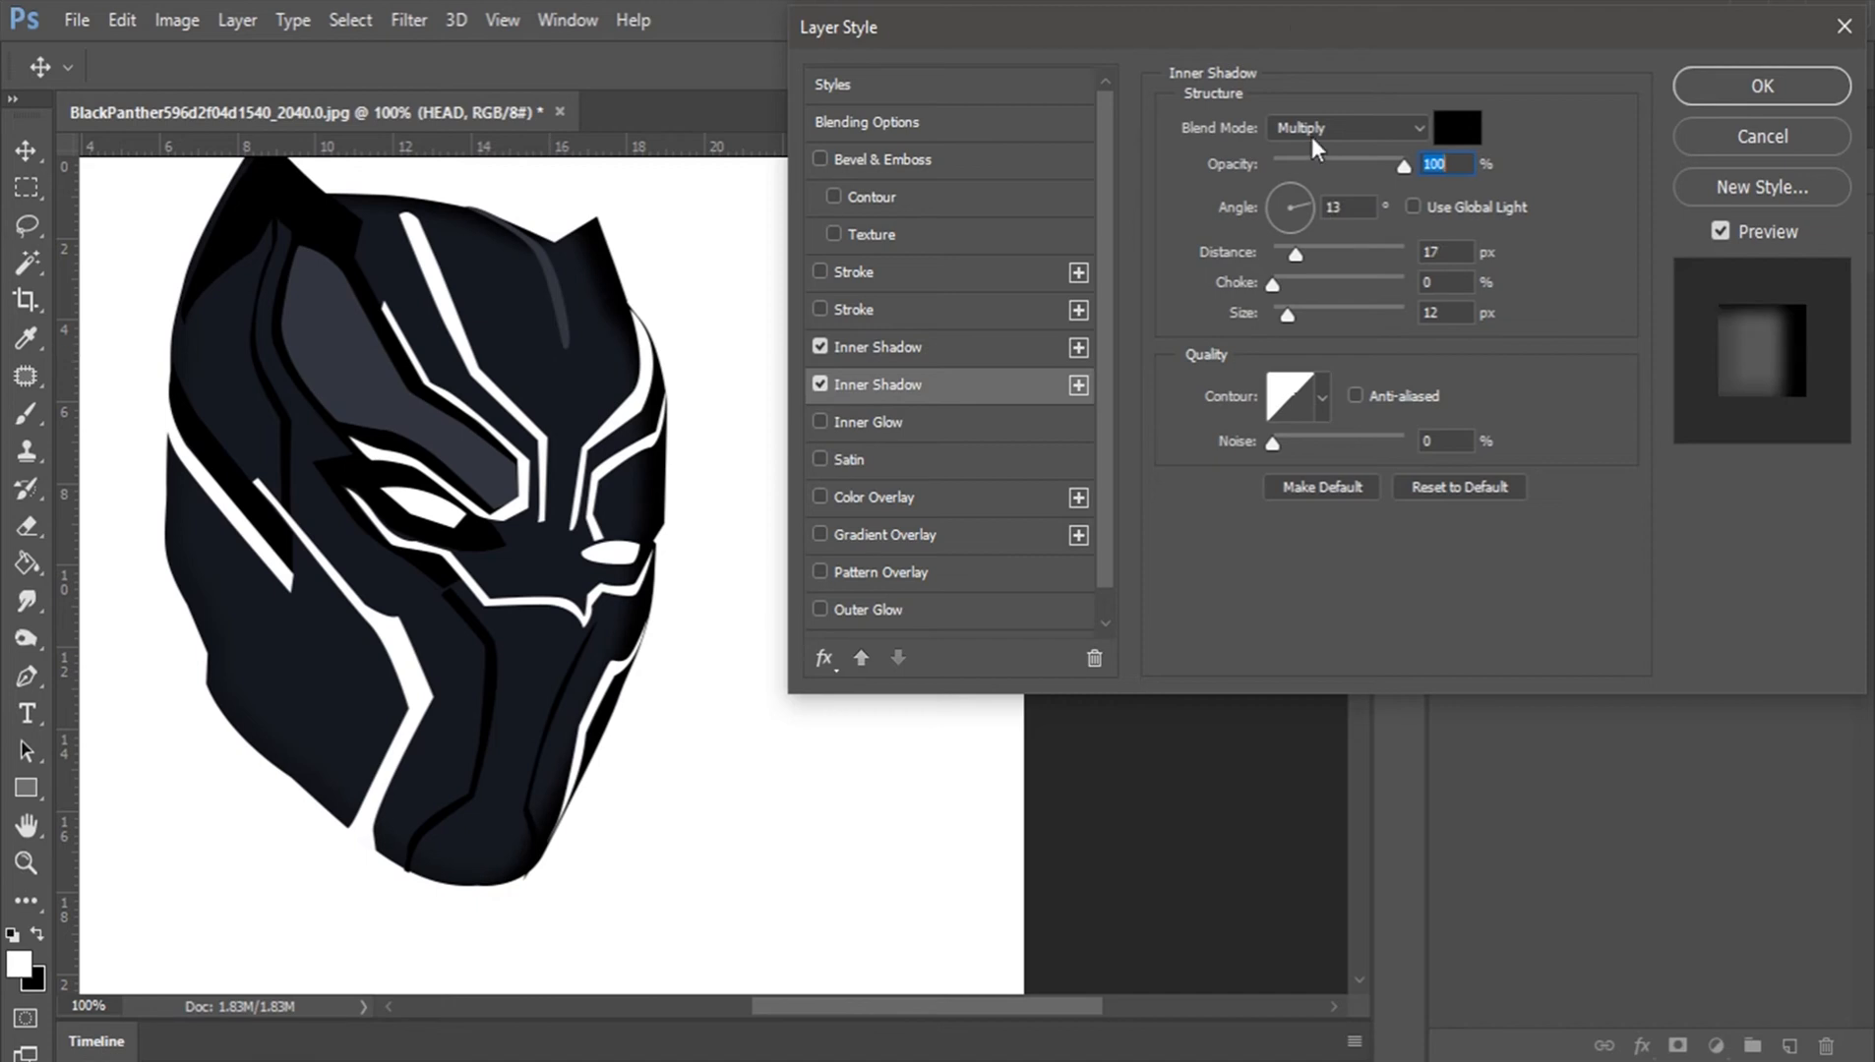
# Step: Change the lower inner shadow's blend mode to Normal and its color to white
pyautogui.click(1348, 129)
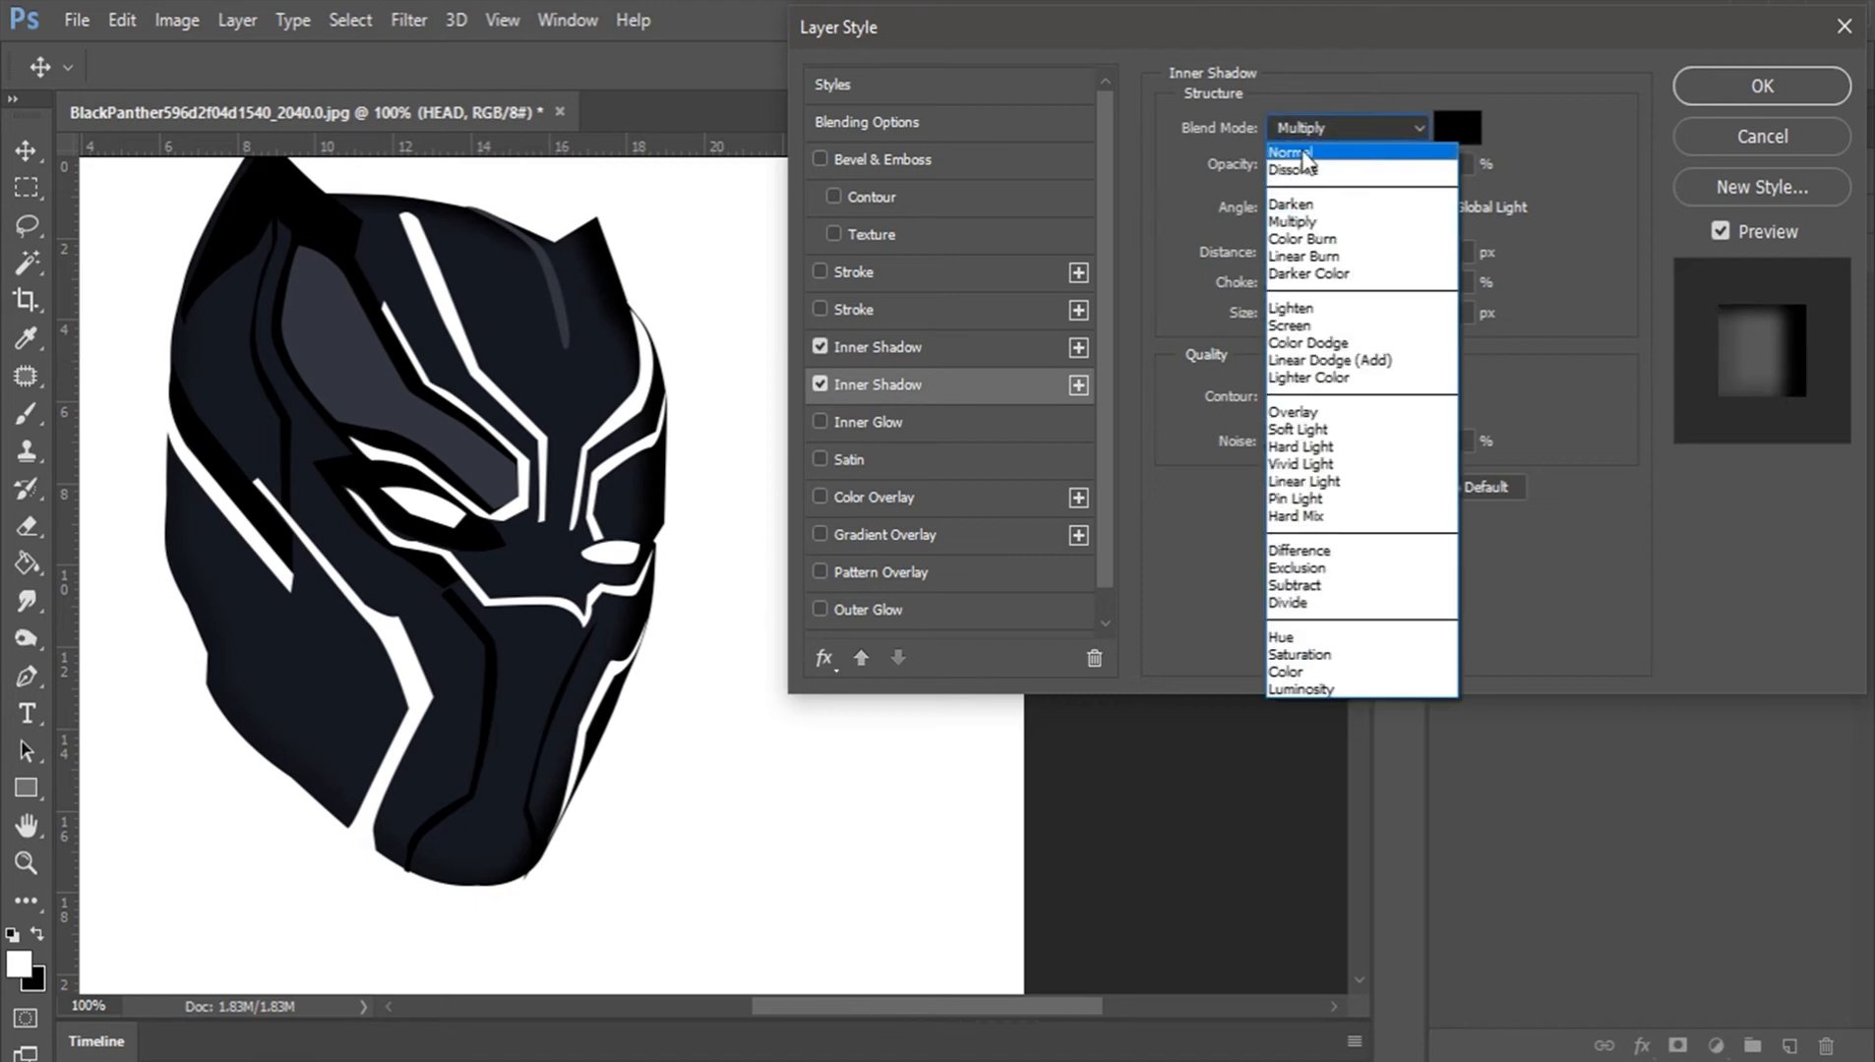
pyautogui.click(1300, 147)
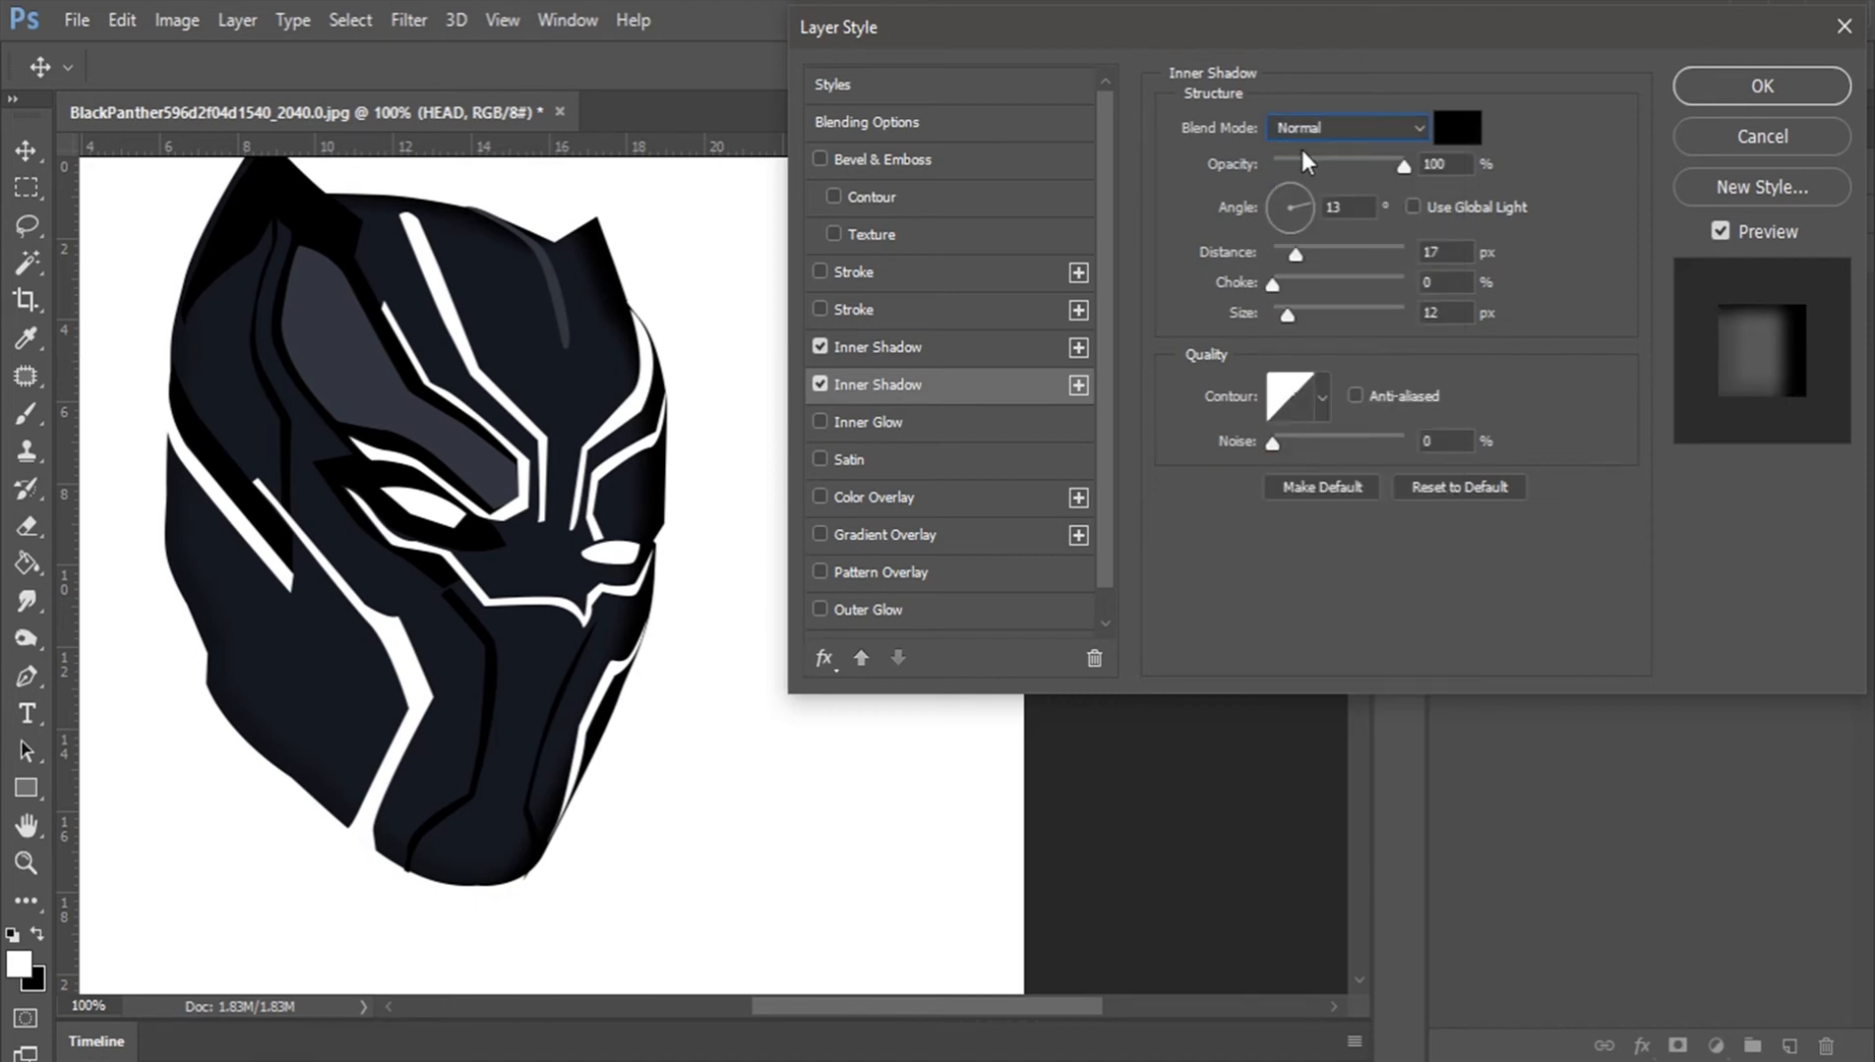
pyautogui.click(1451, 128)
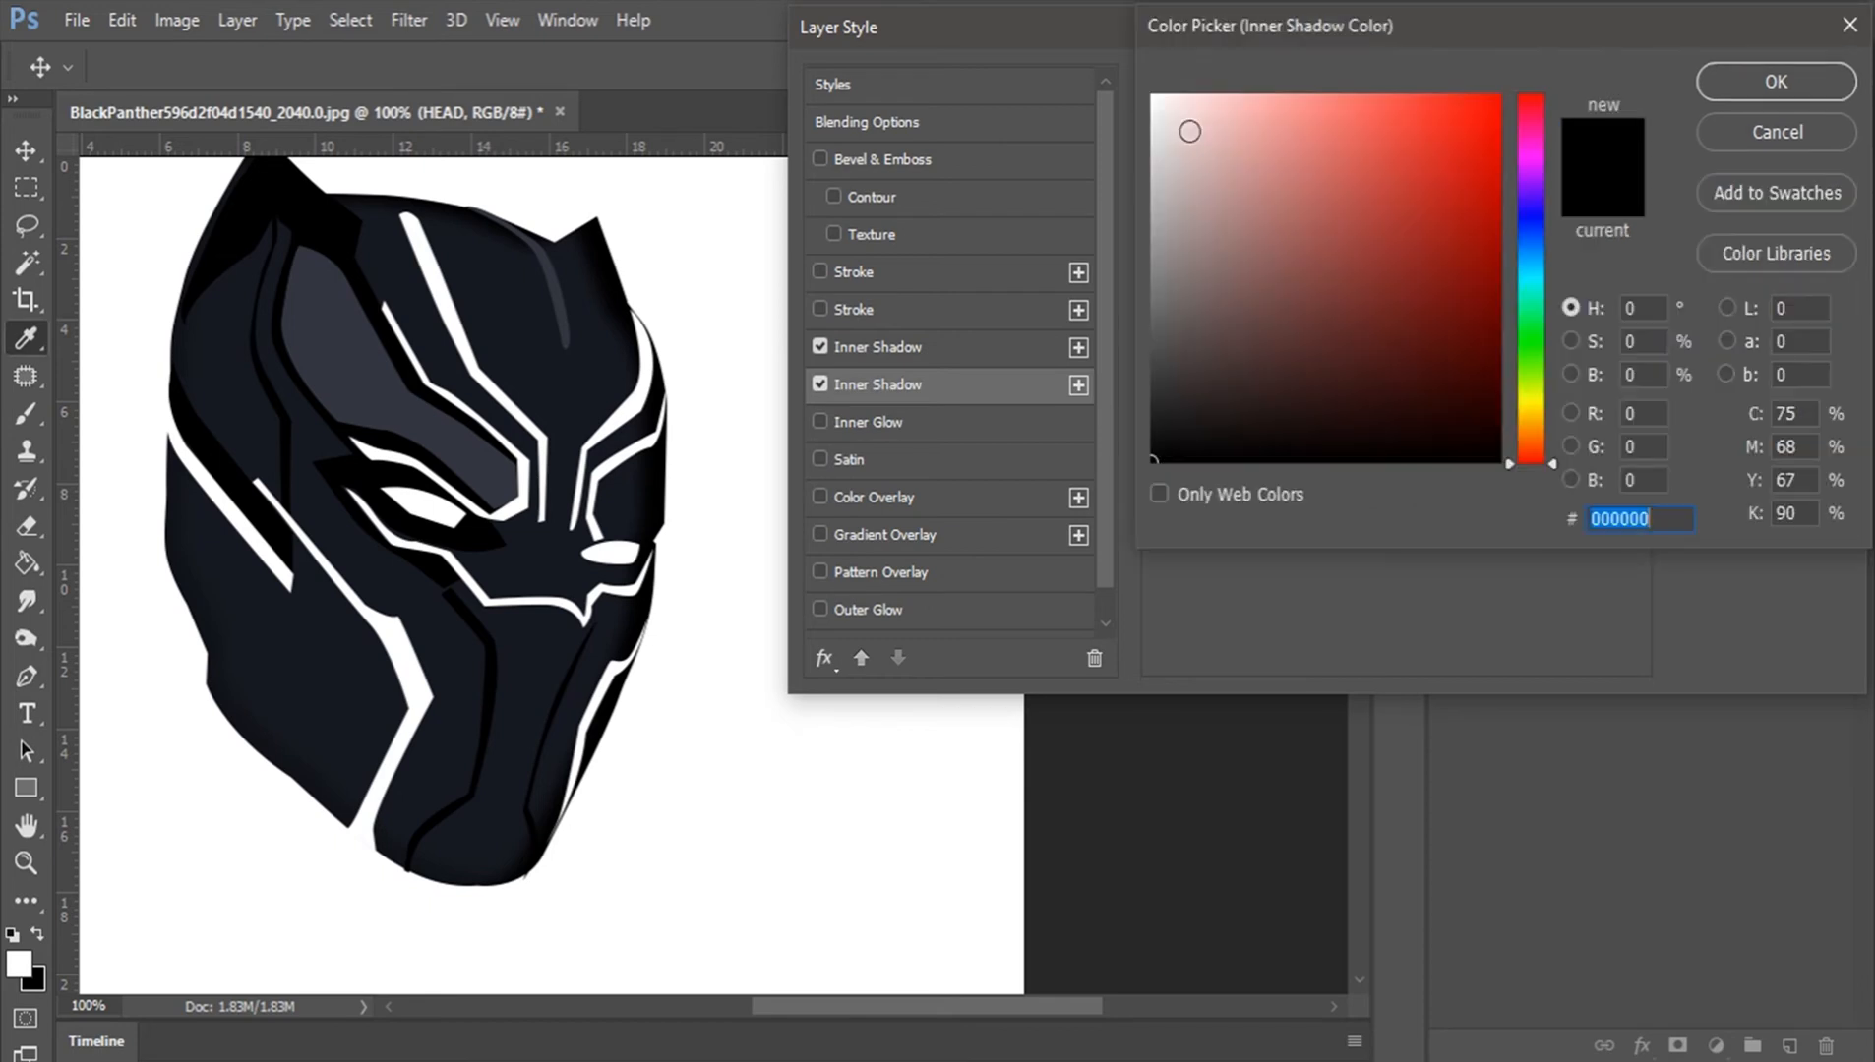
pyautogui.moveTo(1189, 131); pyautogui.dragTo(1111, 70)
pyautogui.click(1725, 81)
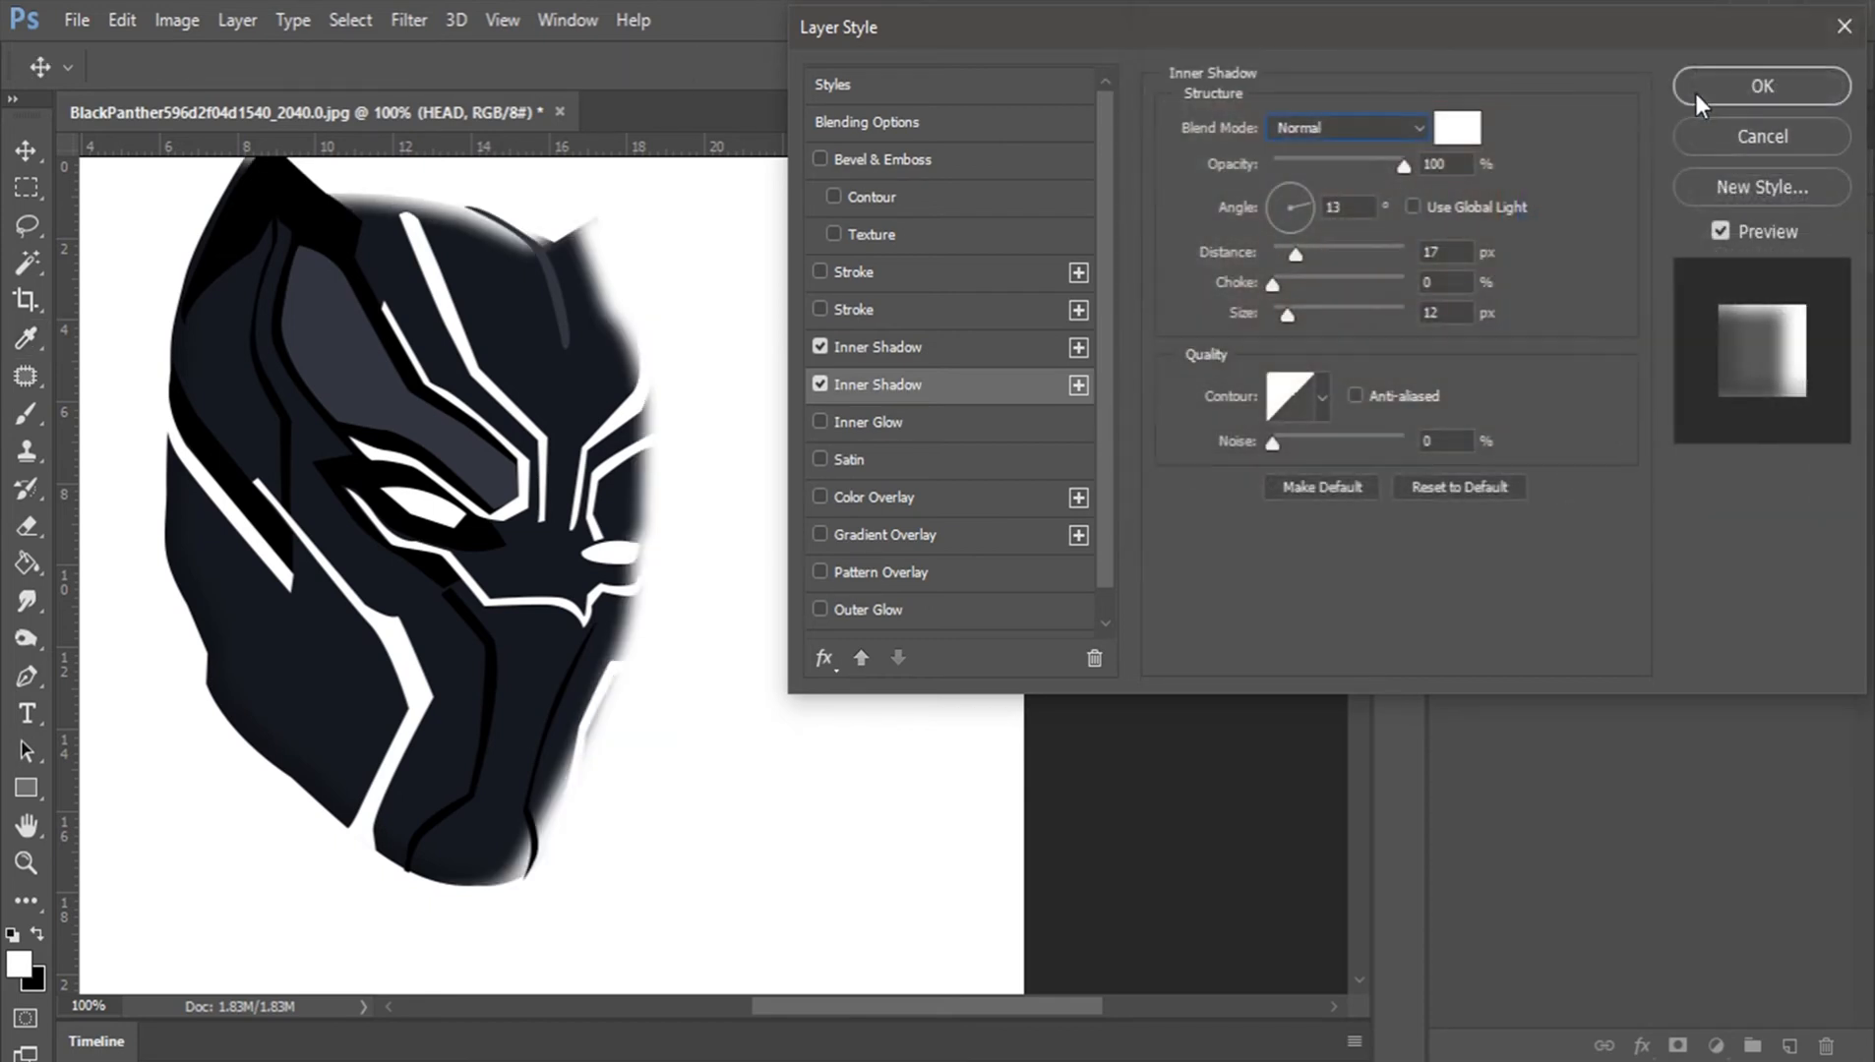
# Step: Set the white inner shadow's size to 5 px, angle to 23° and distance to 9 px, and apply the style
pyautogui.moveTo(1285, 322)
pyautogui.mouseDown()
pyautogui.moveTo(1264, 321)
pyautogui.moveTo(1280, 314)
pyautogui.mouseUp()
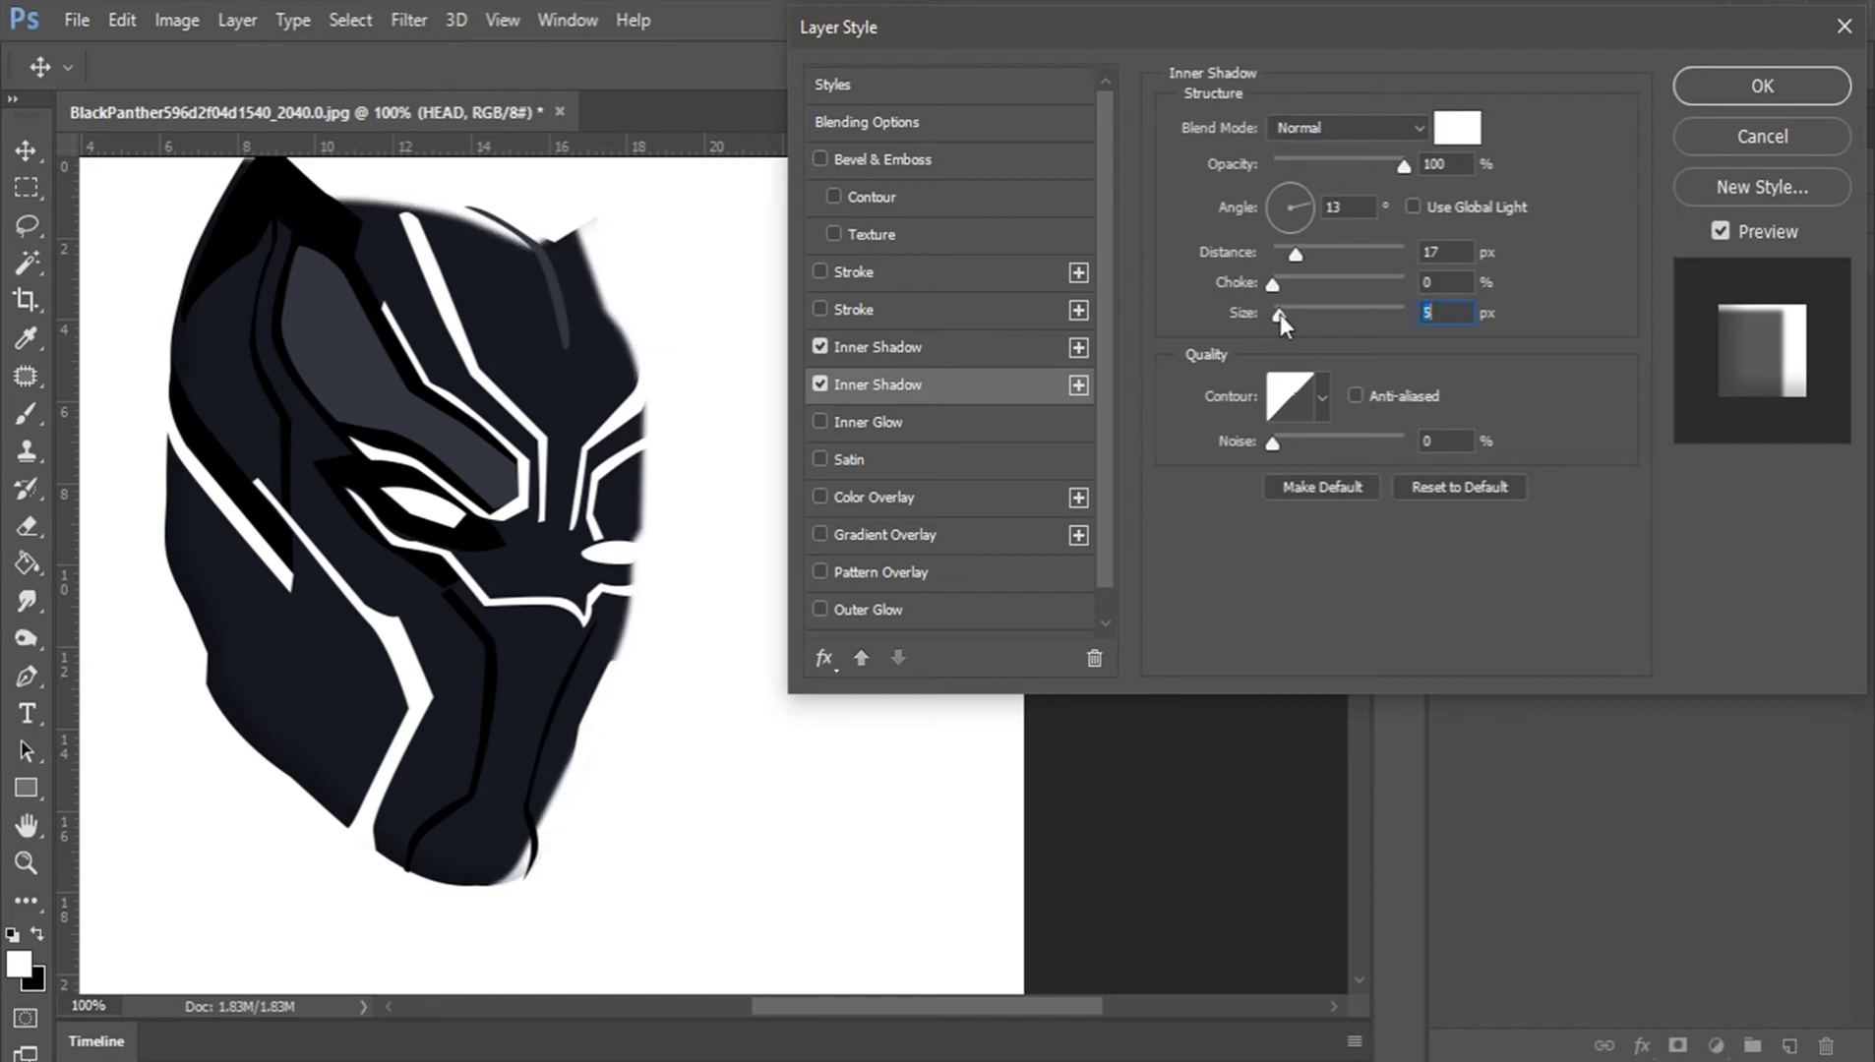
pyautogui.doubleClick(1457, 251)
pyautogui.write('10')
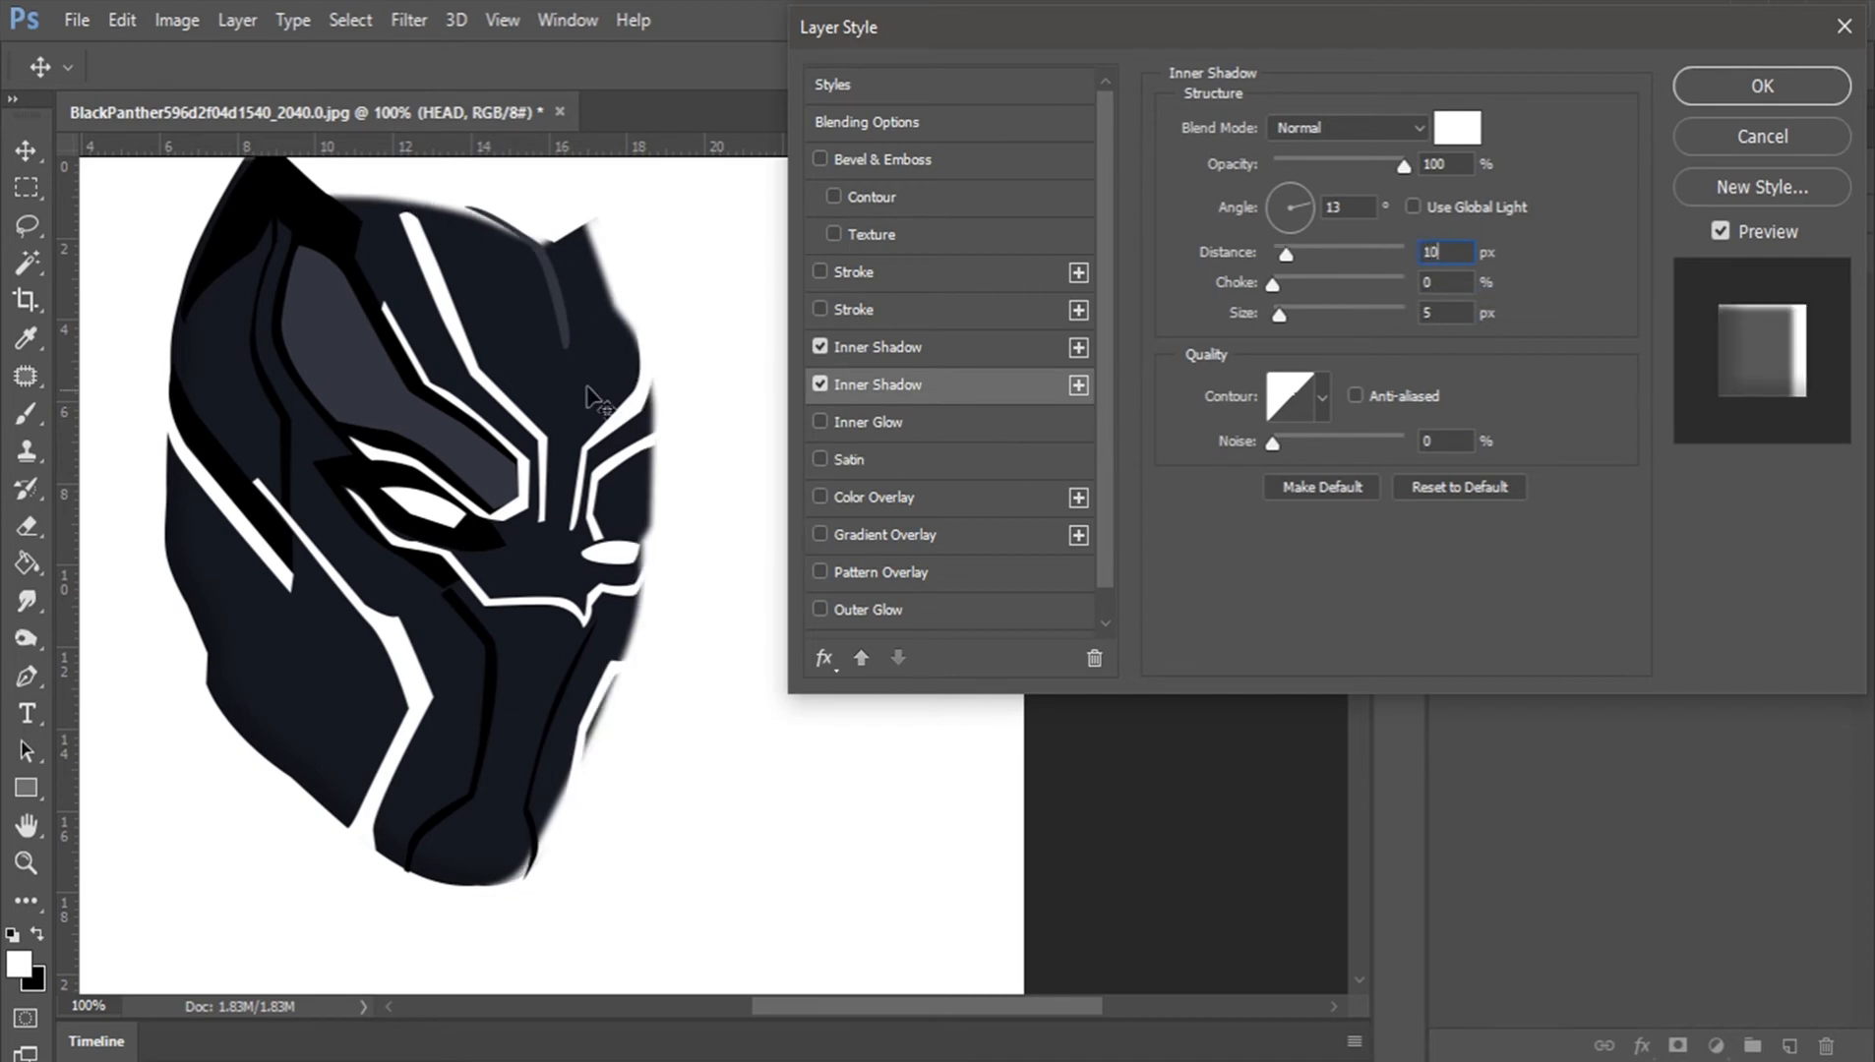
pyautogui.moveTo(597, 377); pyautogui.dragTo(600, 378)
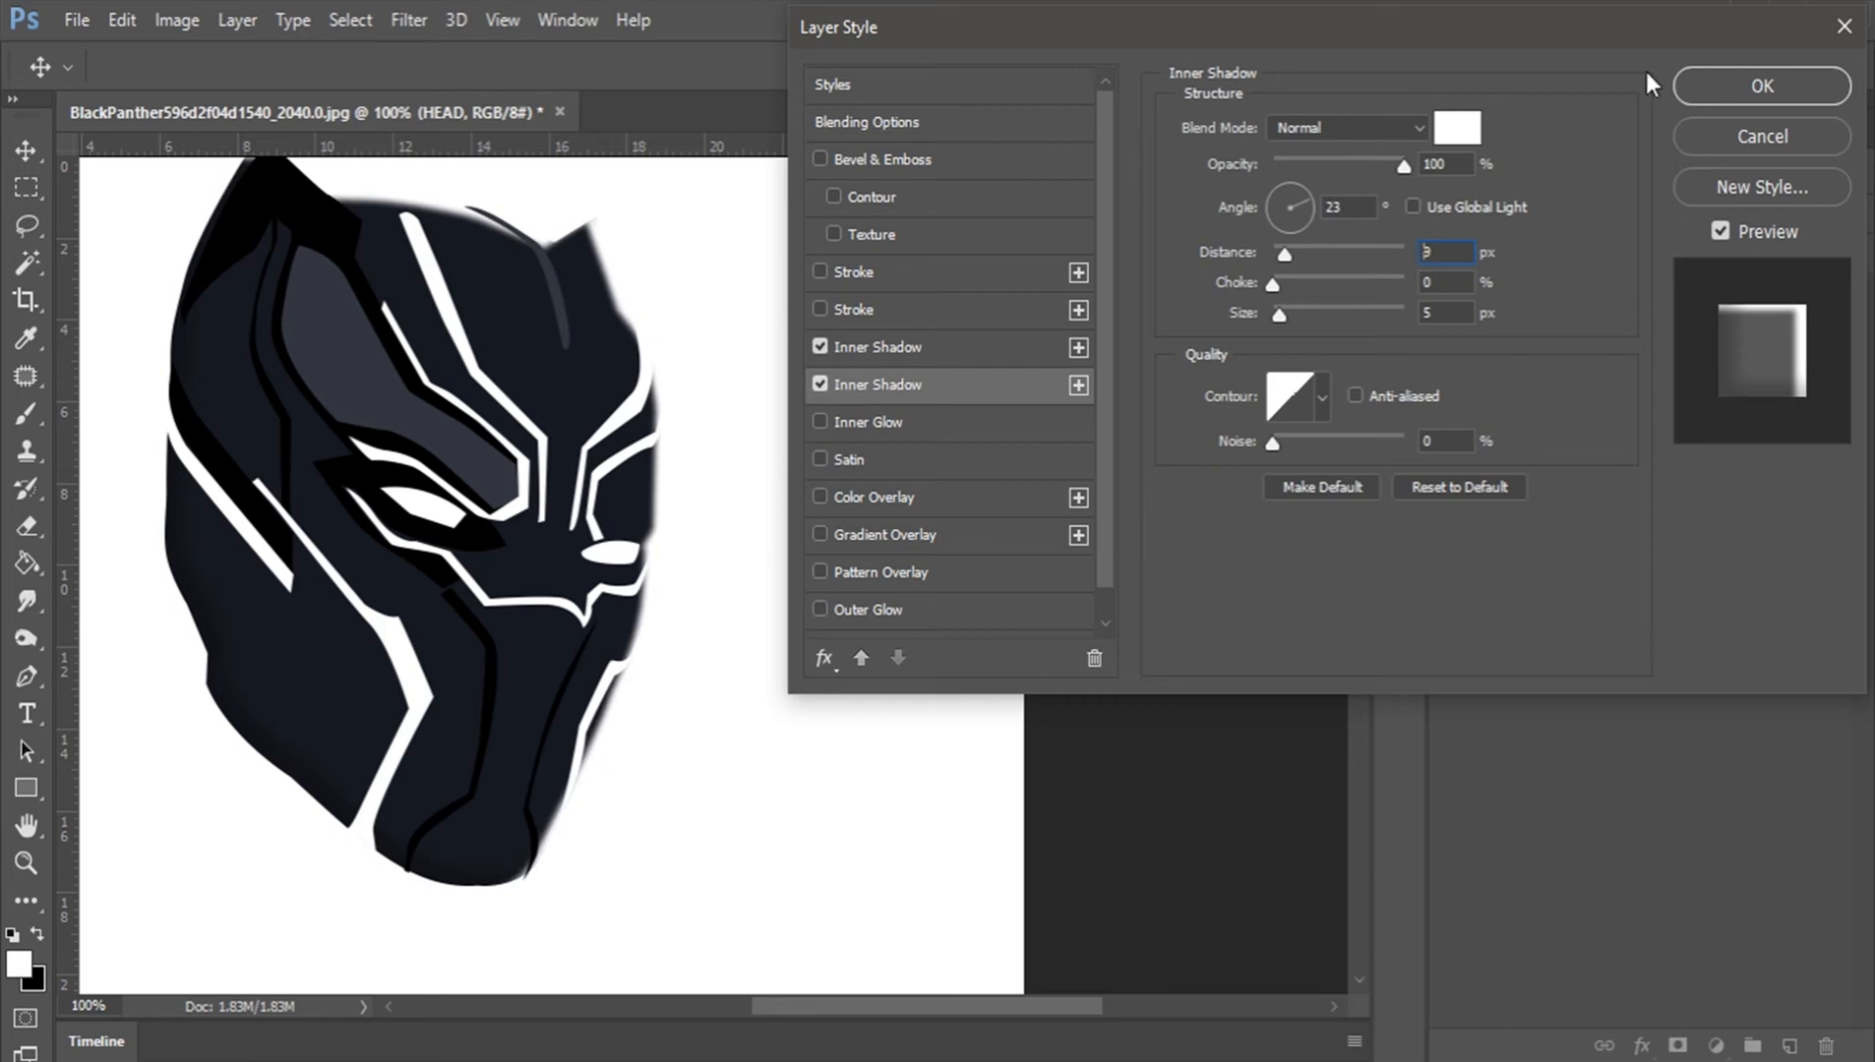
pyautogui.click(1726, 82)
pyautogui.press('z')
pyautogui.click(779, 66)
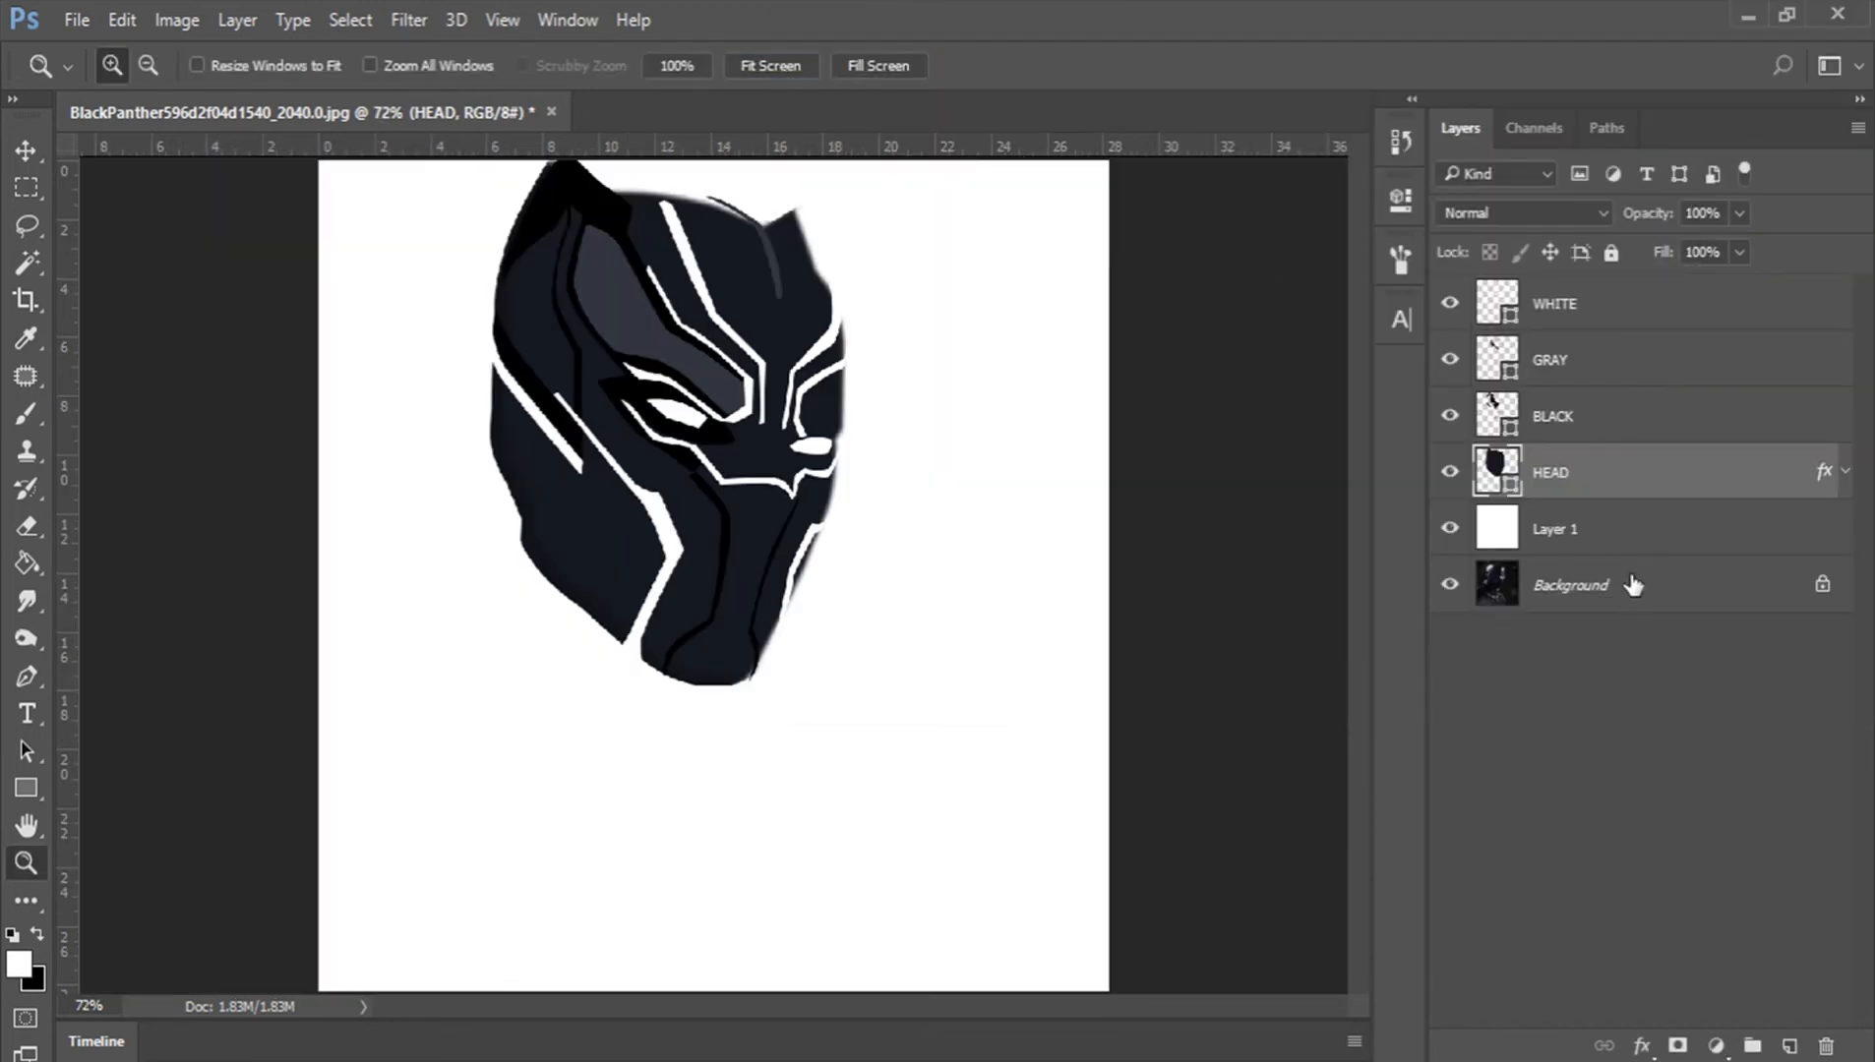
# Step: Add a Gradient Fill layer above the white Layer 1 and set its style to Radial
pyautogui.click(1619, 541)
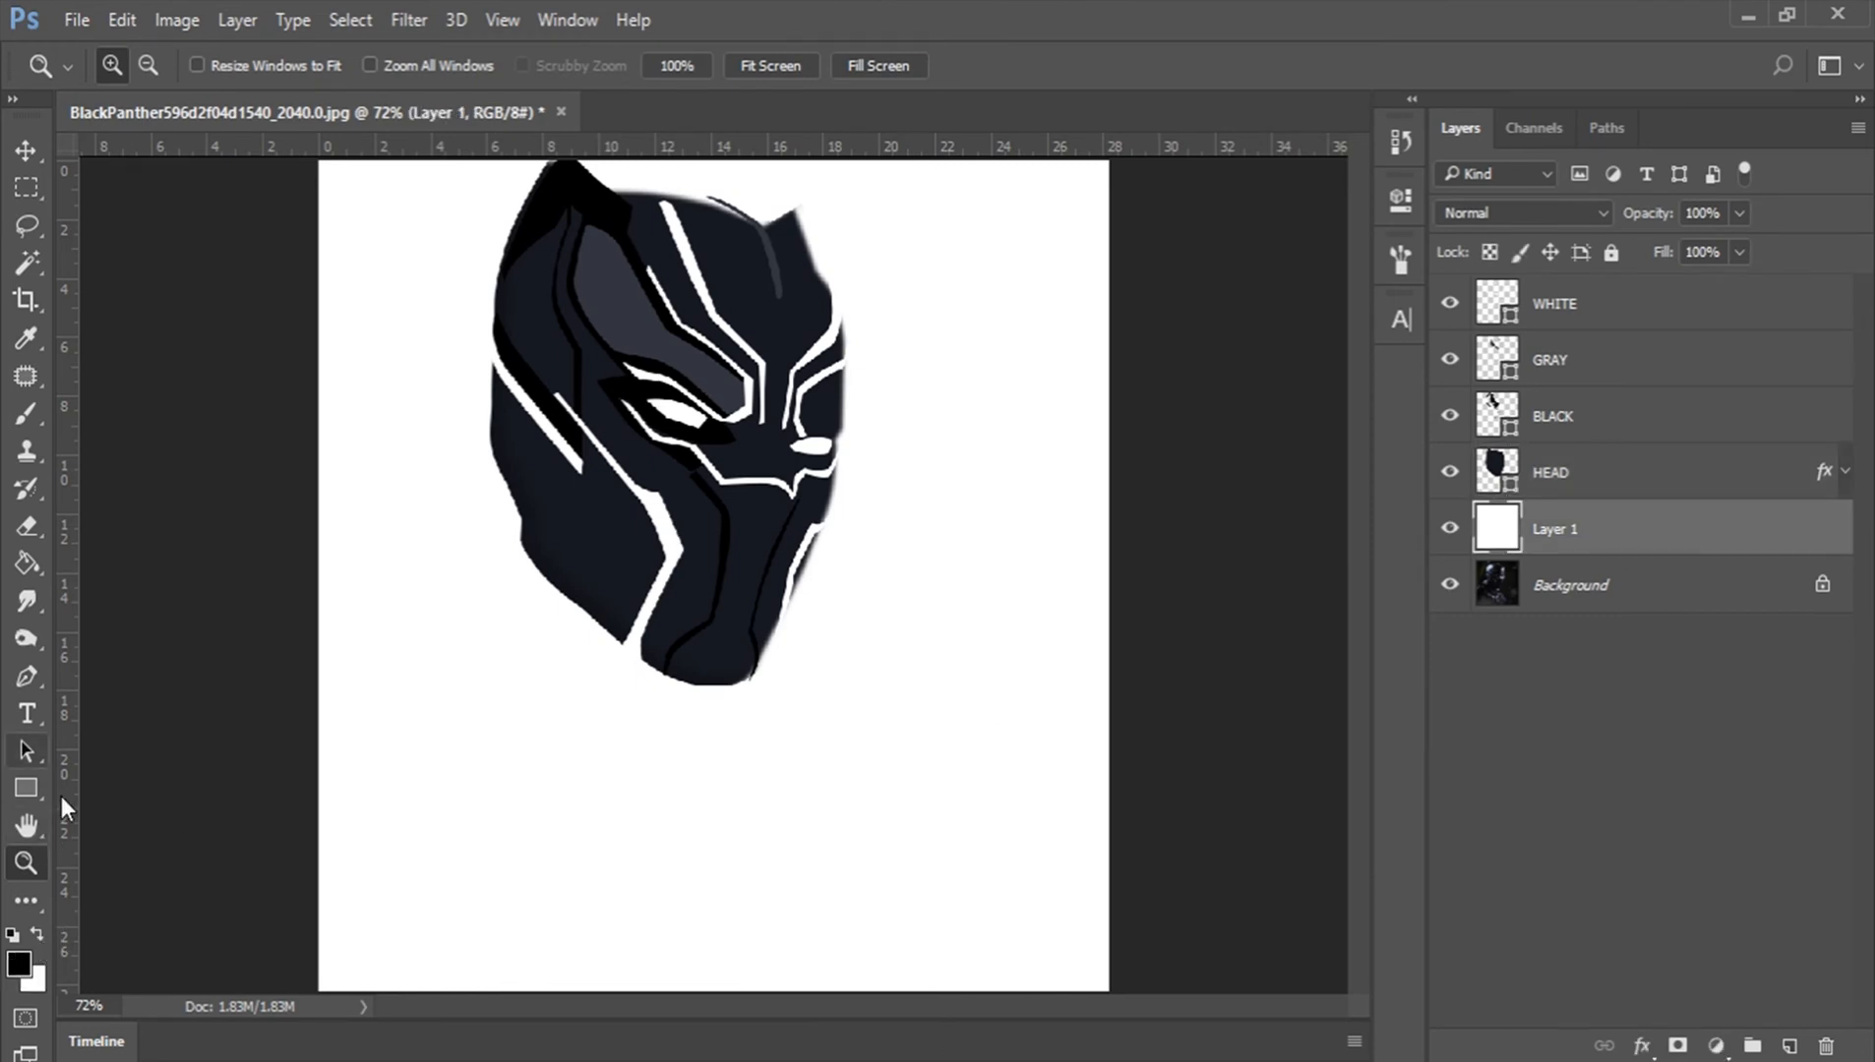
pyautogui.click(1716, 1046)
pyautogui.click(1705, 448)
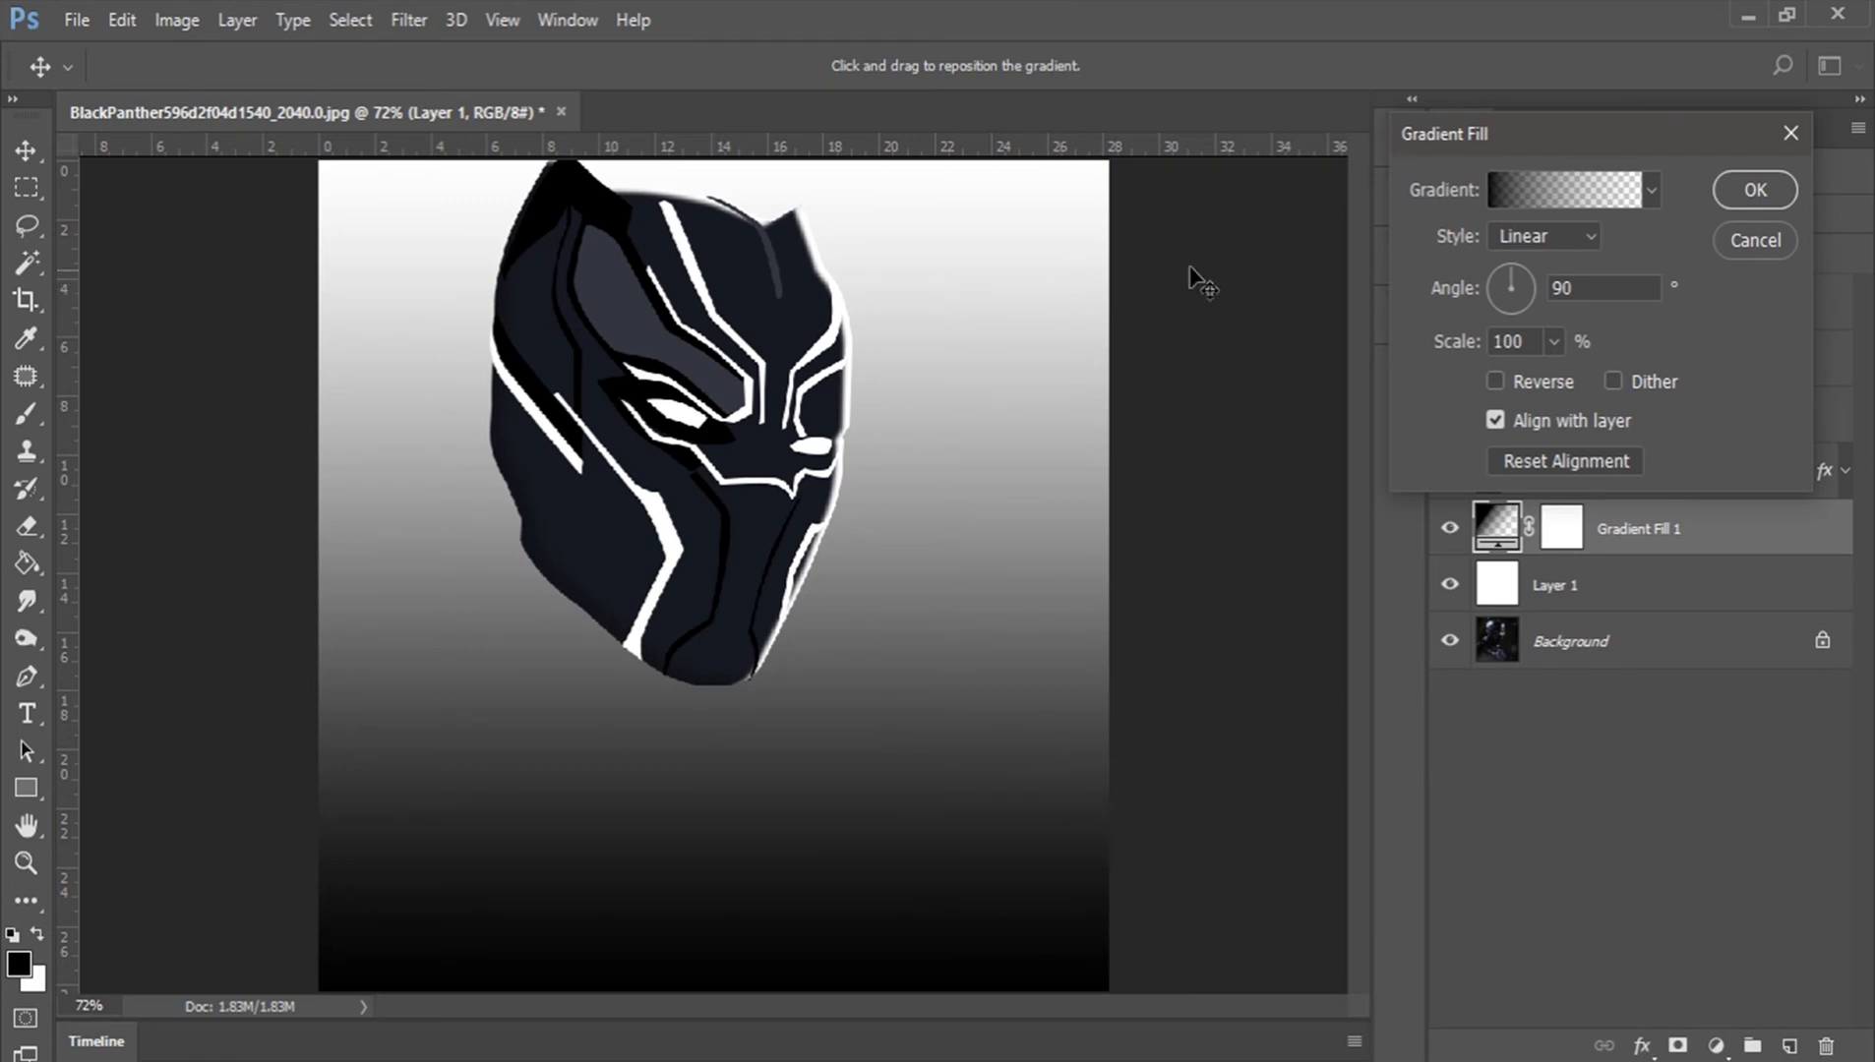
pyautogui.click(1551, 236)
pyautogui.click(1523, 255)
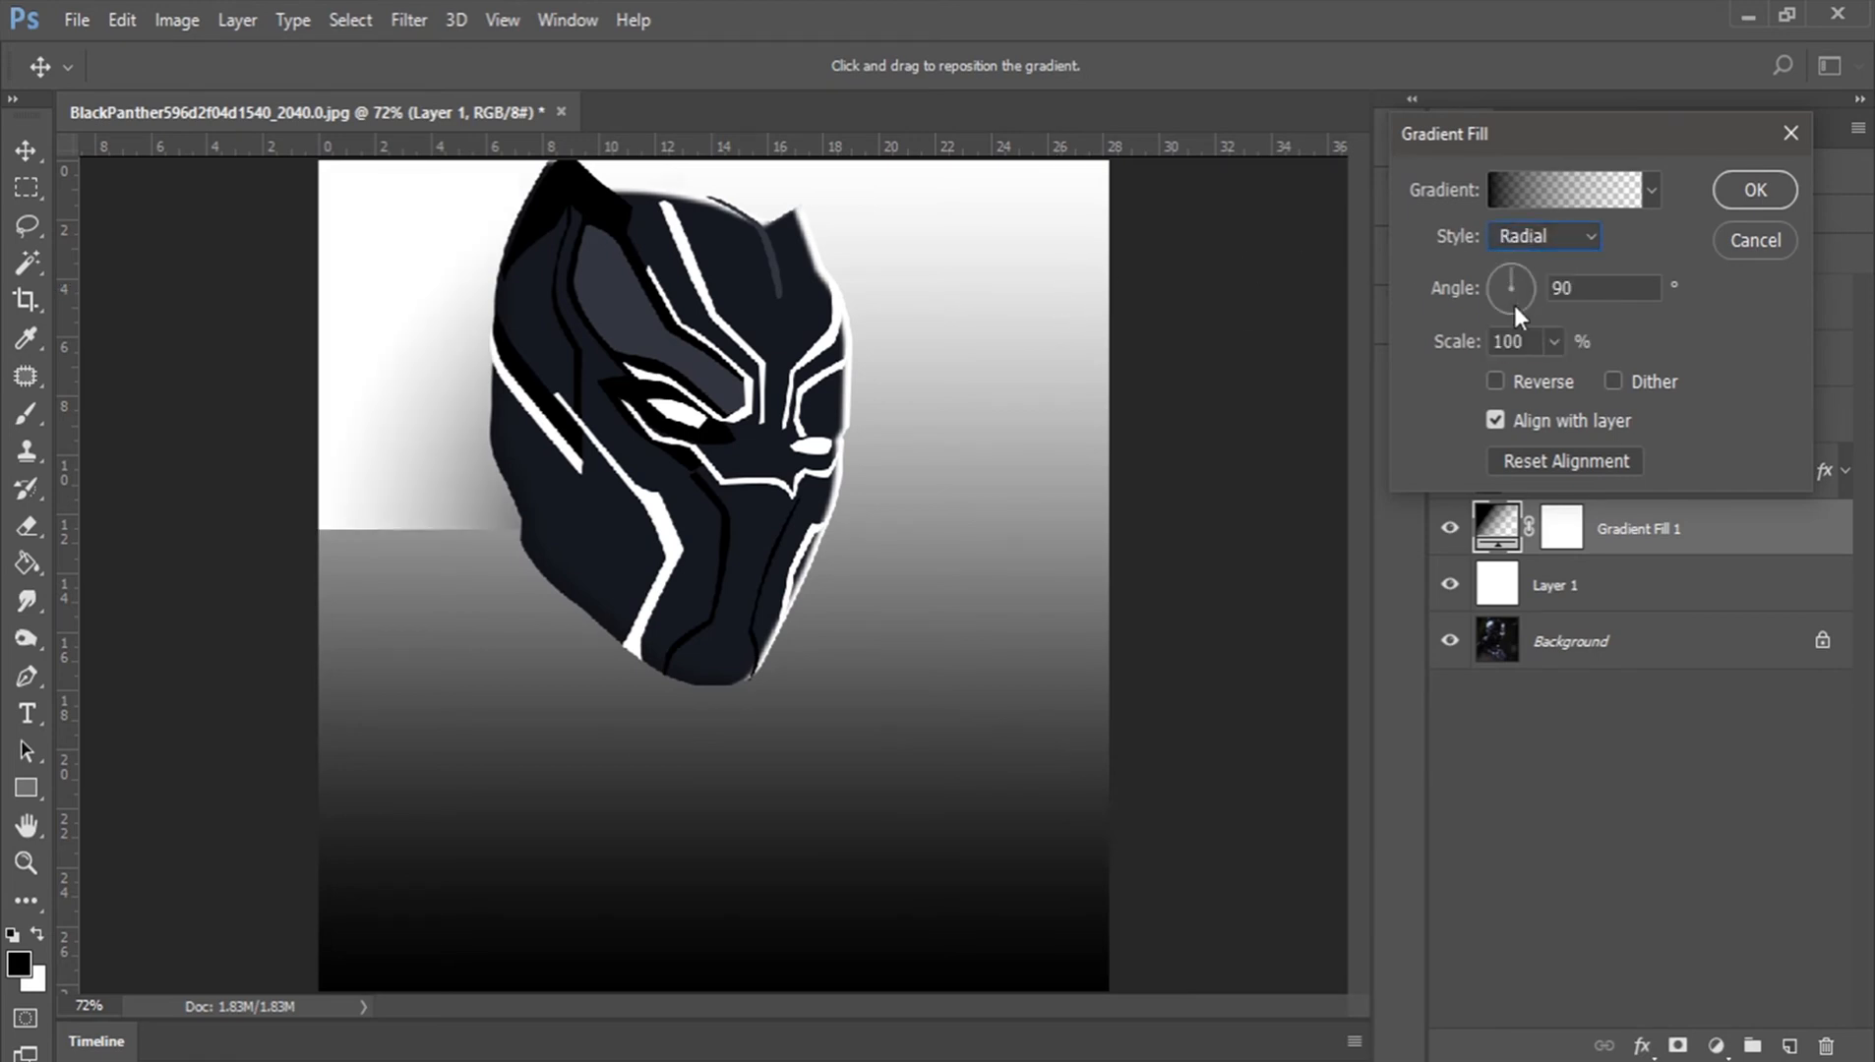
# Step: Scale the gradient to 1000%, reverse it, reposition its center lower on the canvas and apply the fill
pyautogui.click(1553, 341)
pyautogui.moveTo(1552, 374); pyautogui.dragTo(1749, 342)
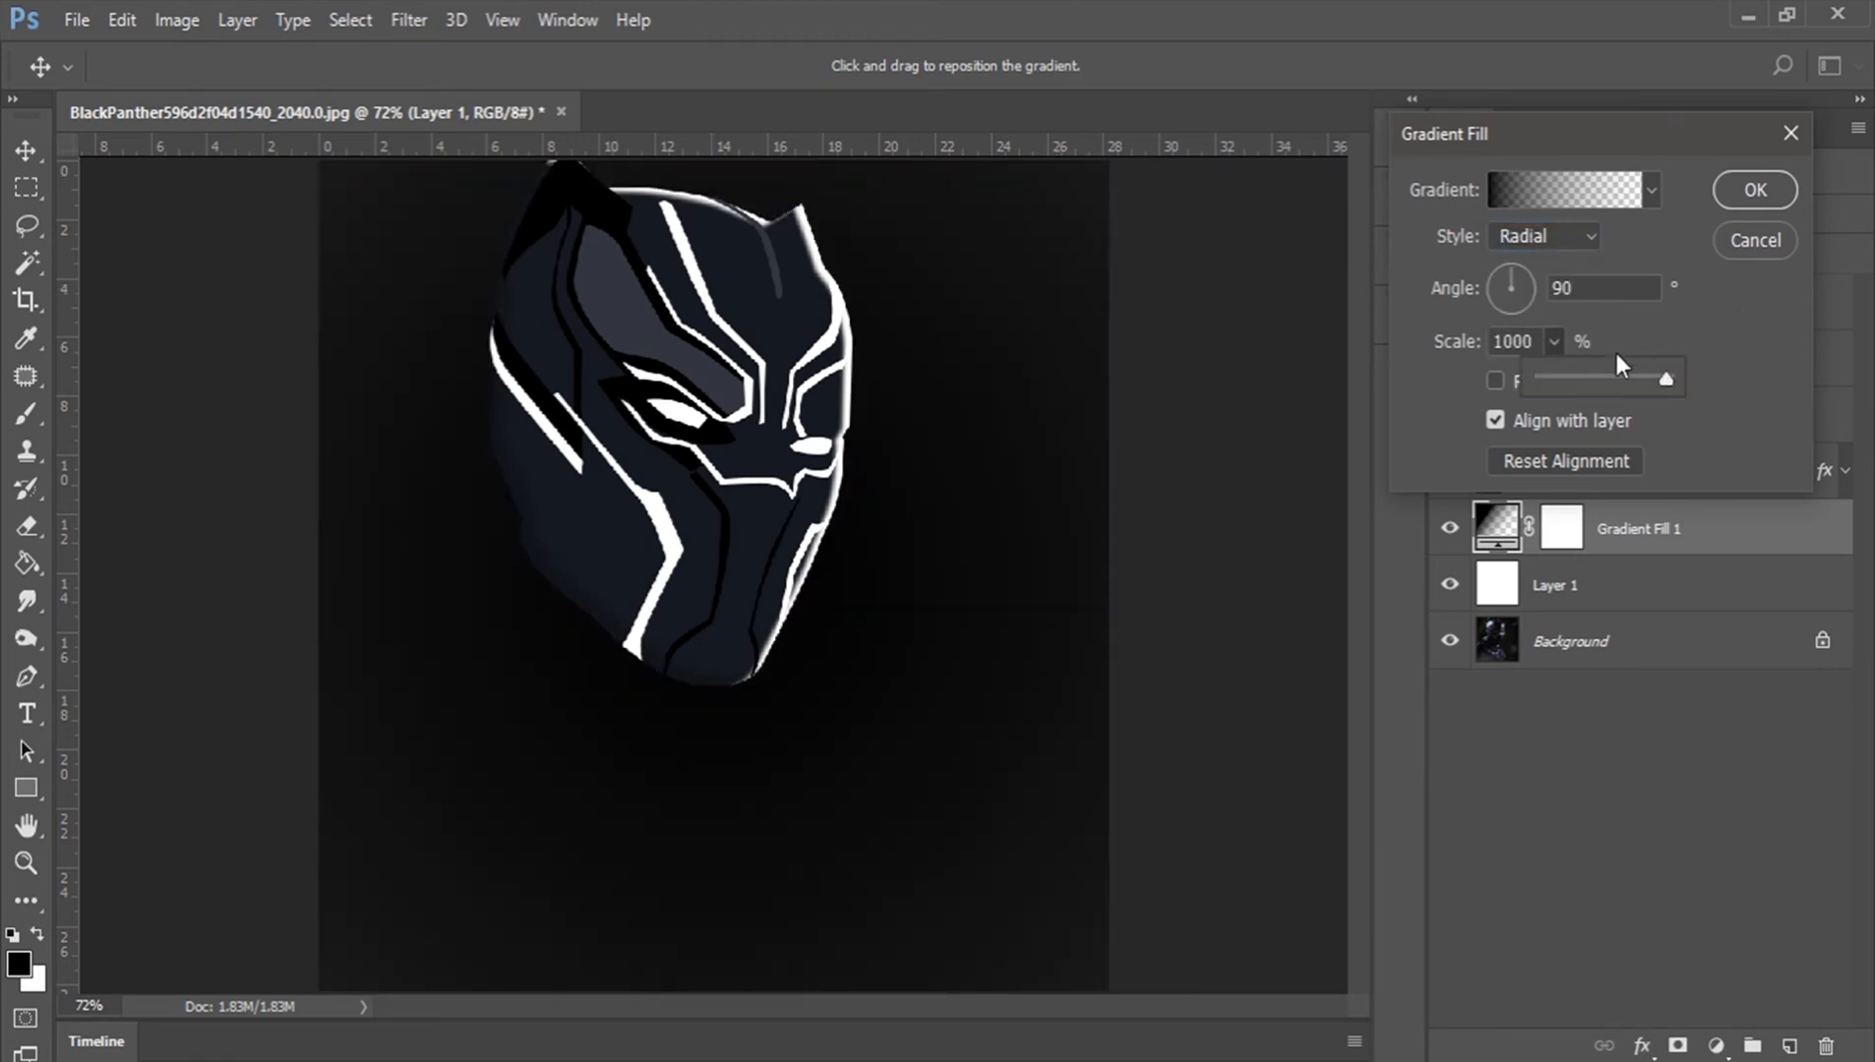
pyautogui.click(1496, 380)
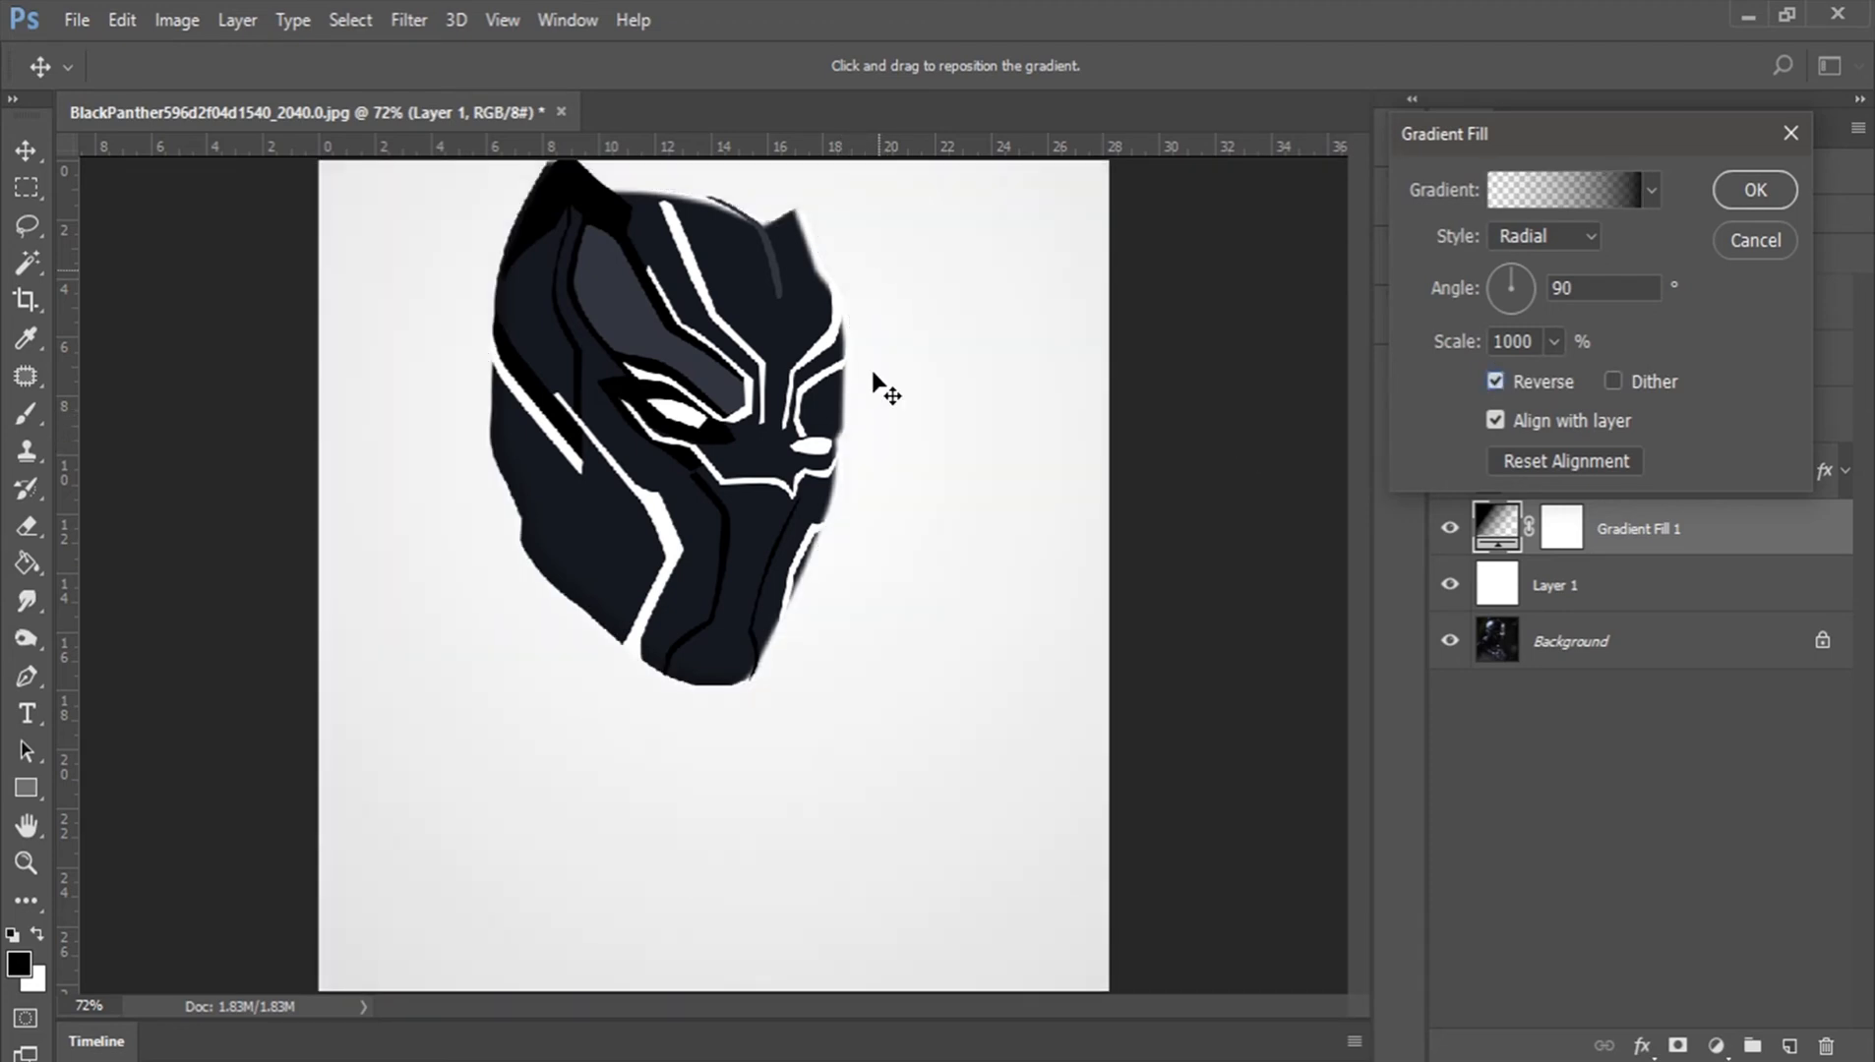
pyautogui.moveTo(874, 373); pyautogui.dragTo(812, 511)
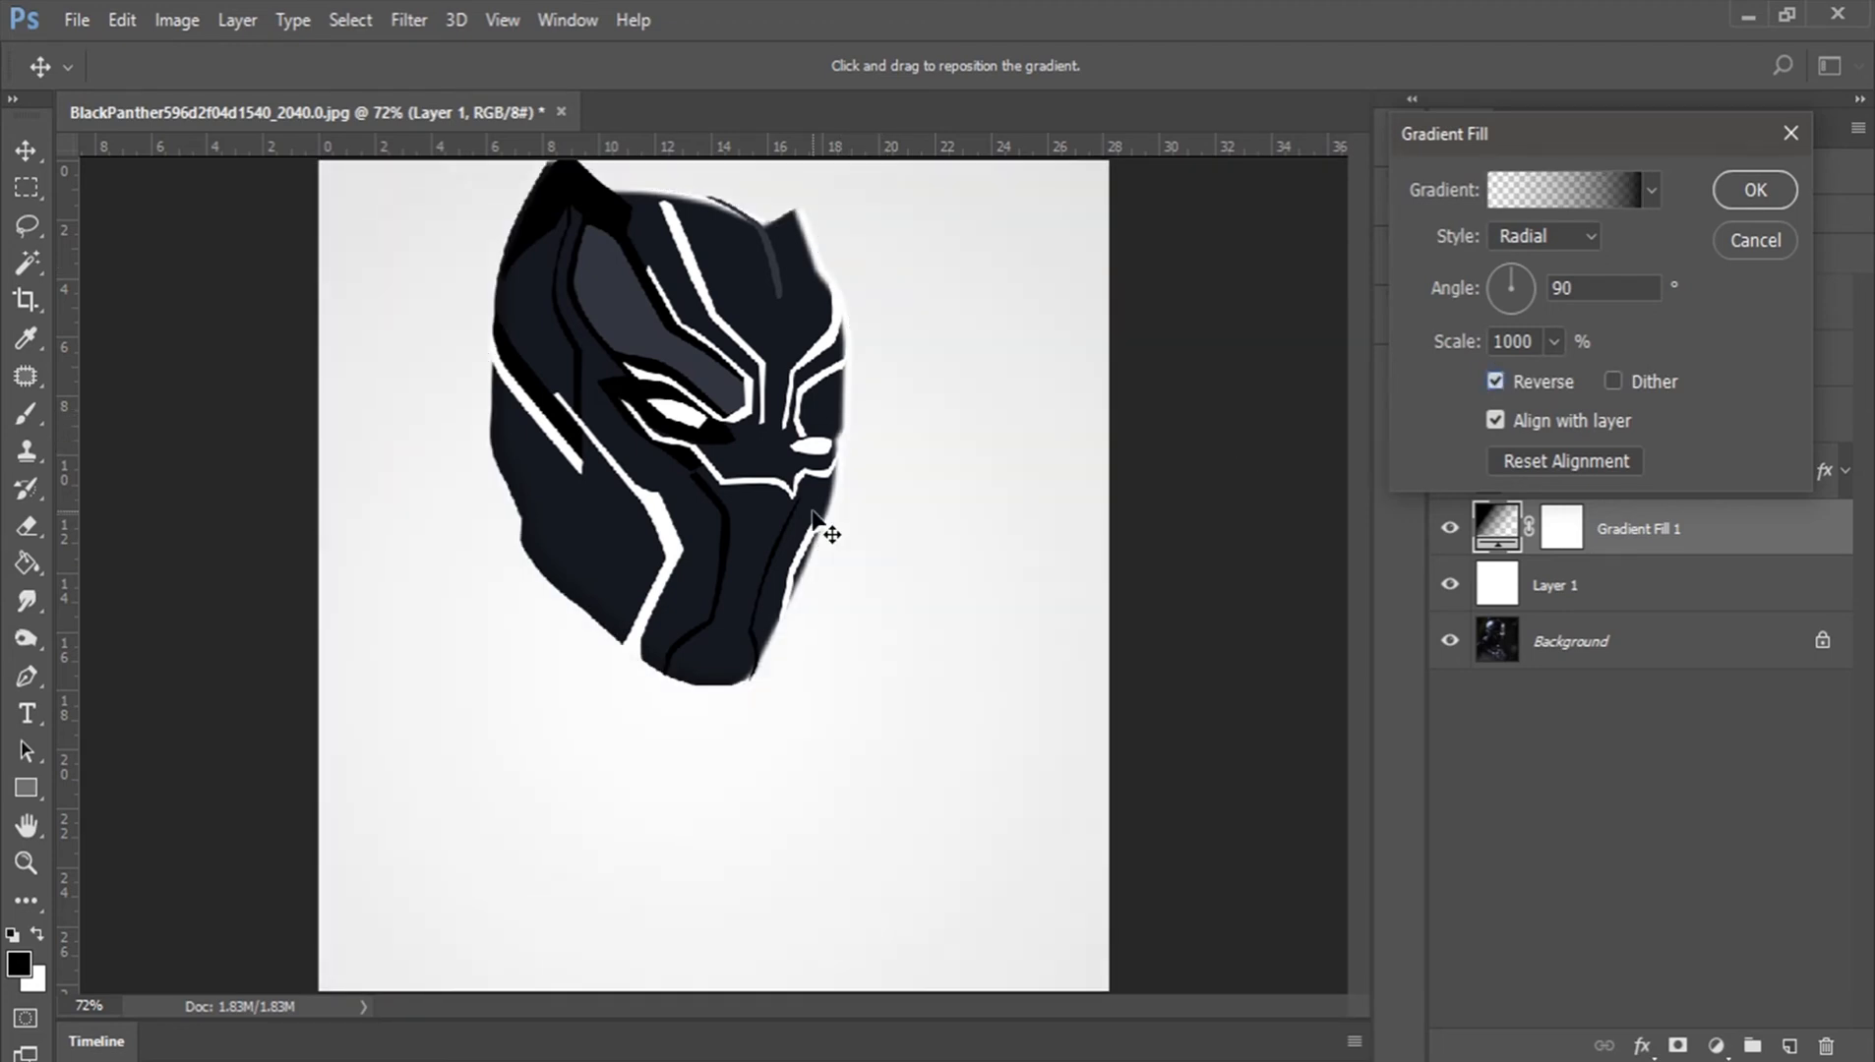
pyautogui.click(1749, 181)
# Step: Reposition the HEAD layer's white inner shadow to an angle of 71° and a distance of 9 px
pyautogui.press('z')
pyautogui.click(821, 184)
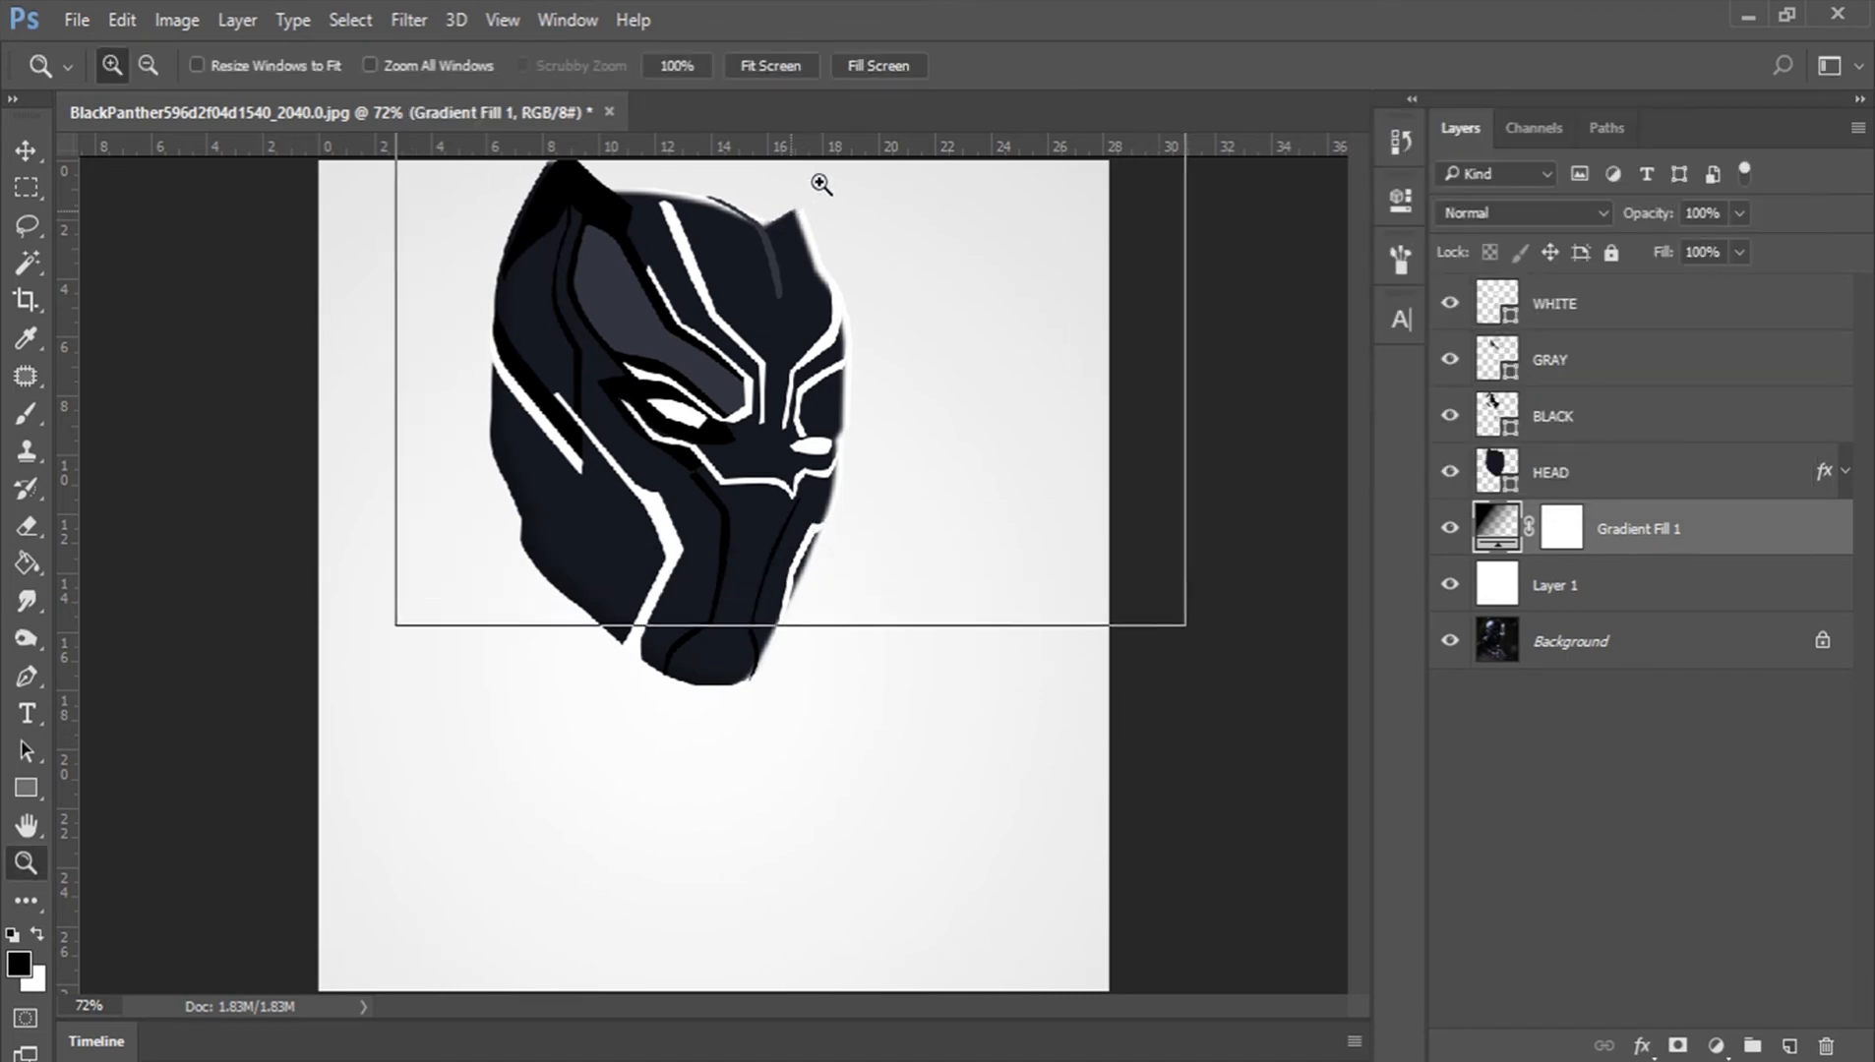
pyautogui.click(837, 216)
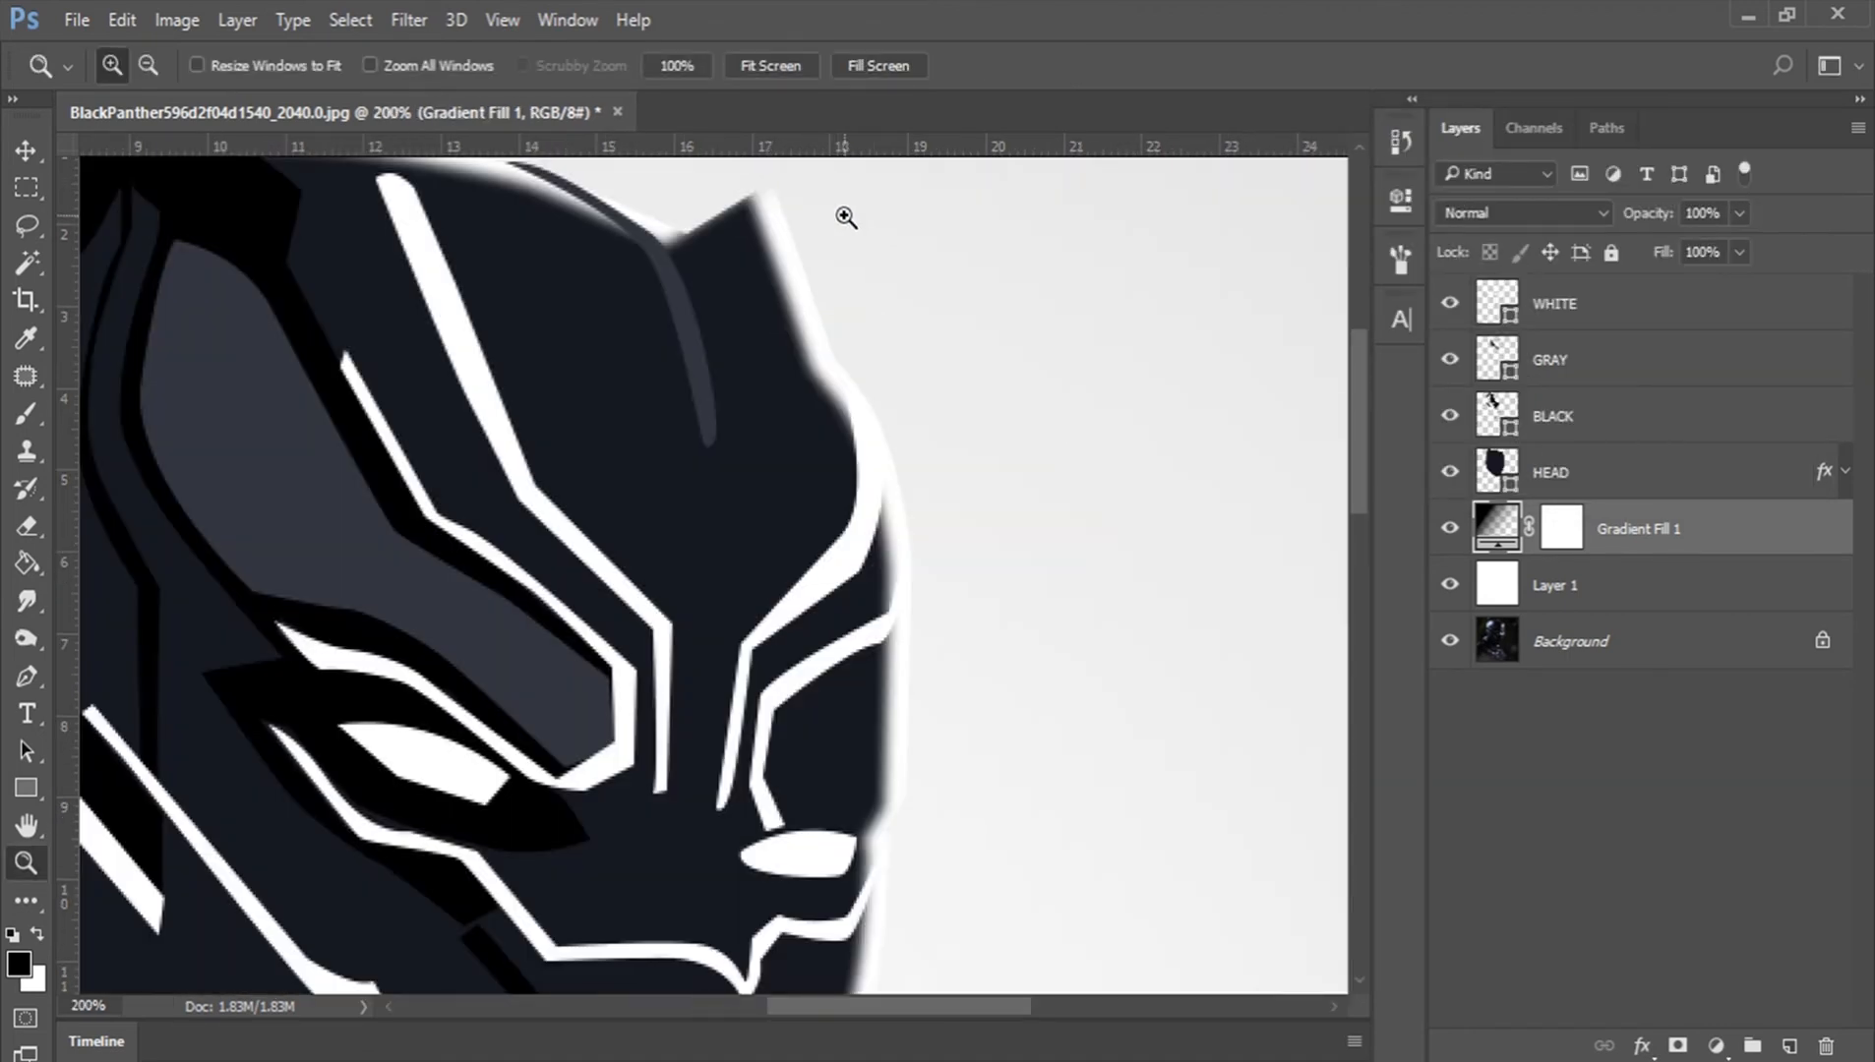
pyautogui.scroll(1, 827, 295)
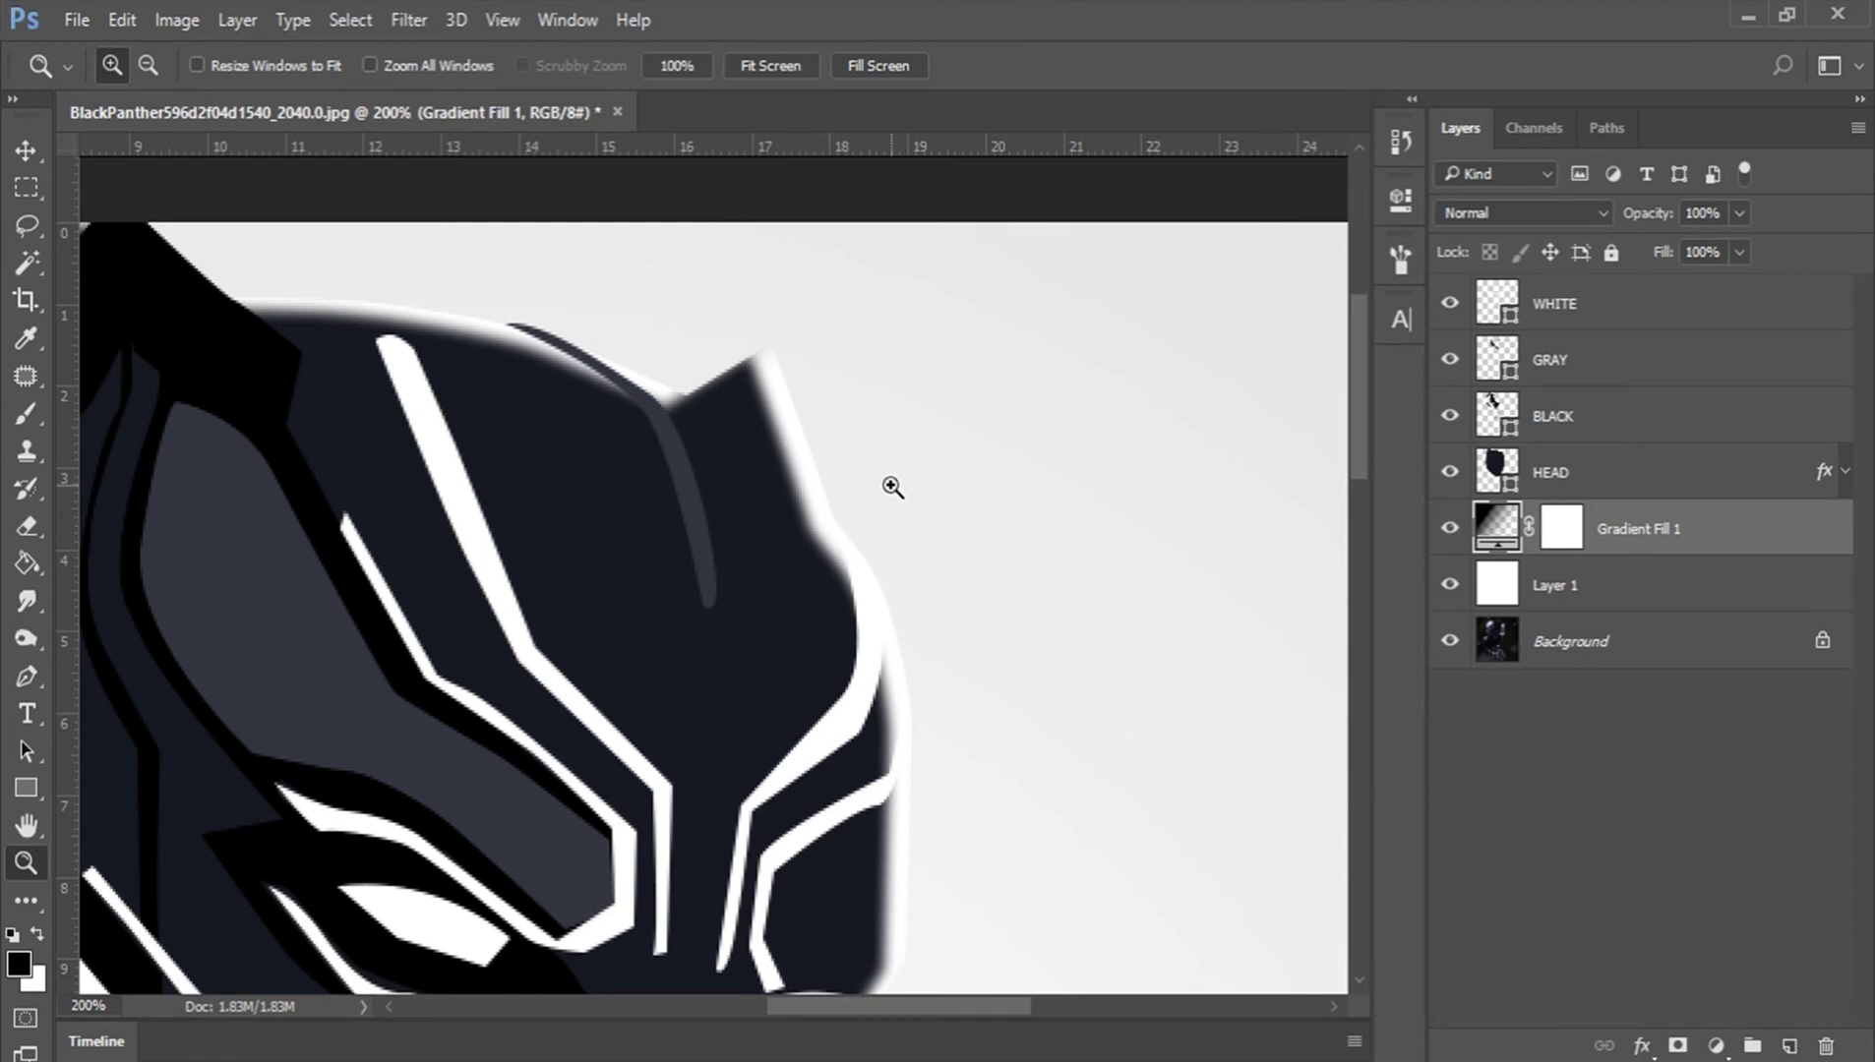
pyautogui.click(1819, 474)
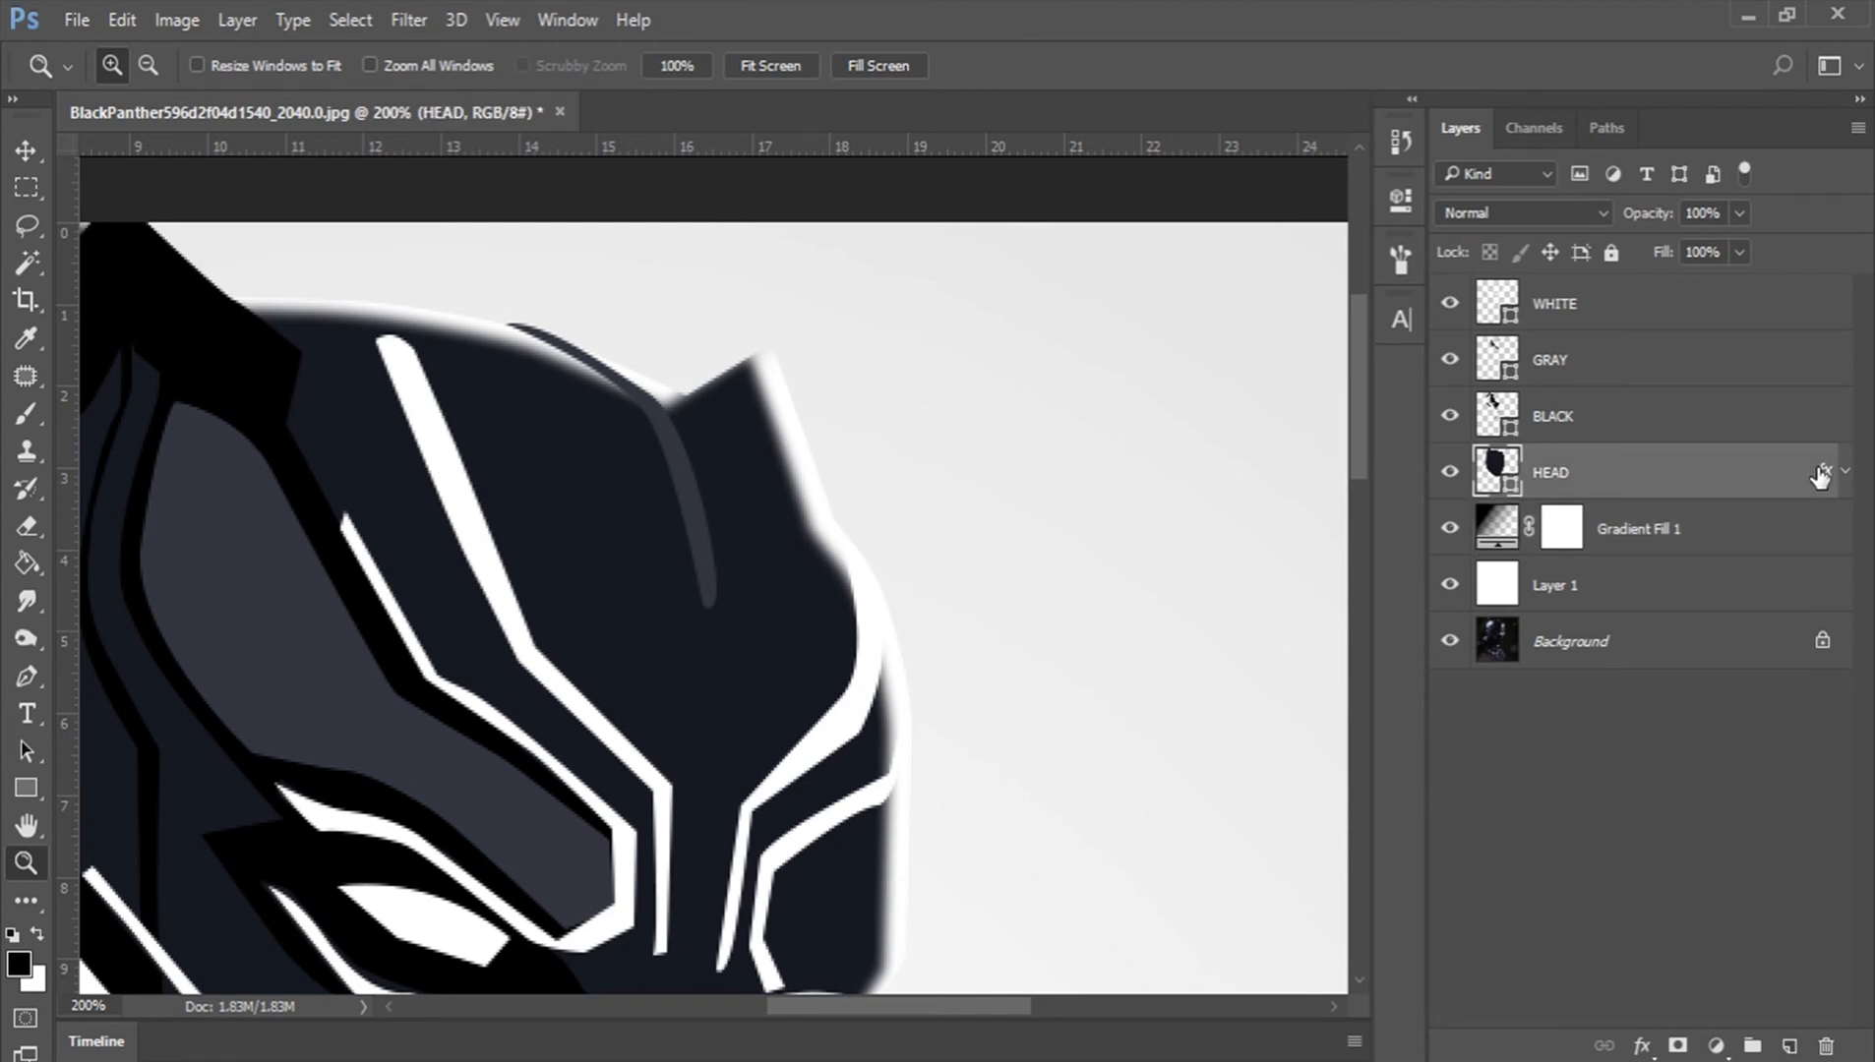
pyautogui.press('h')
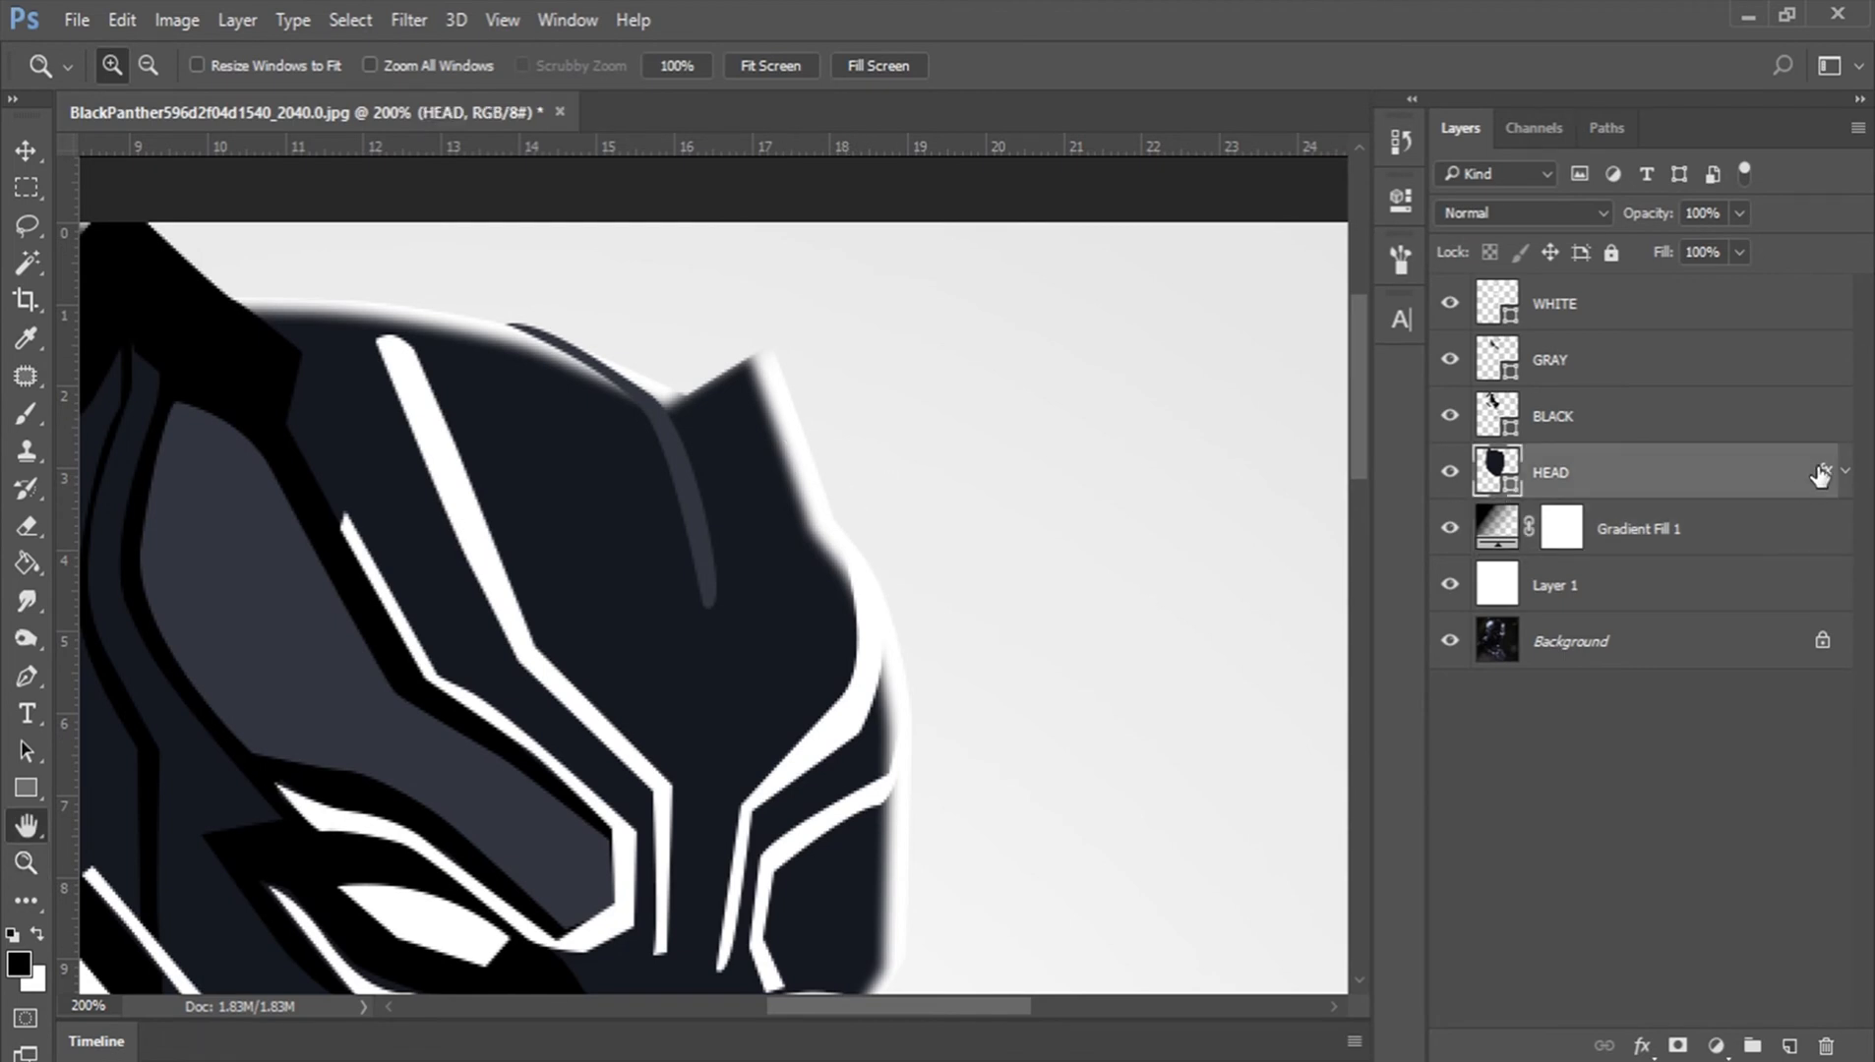
pyautogui.doubleClick(1819, 474)
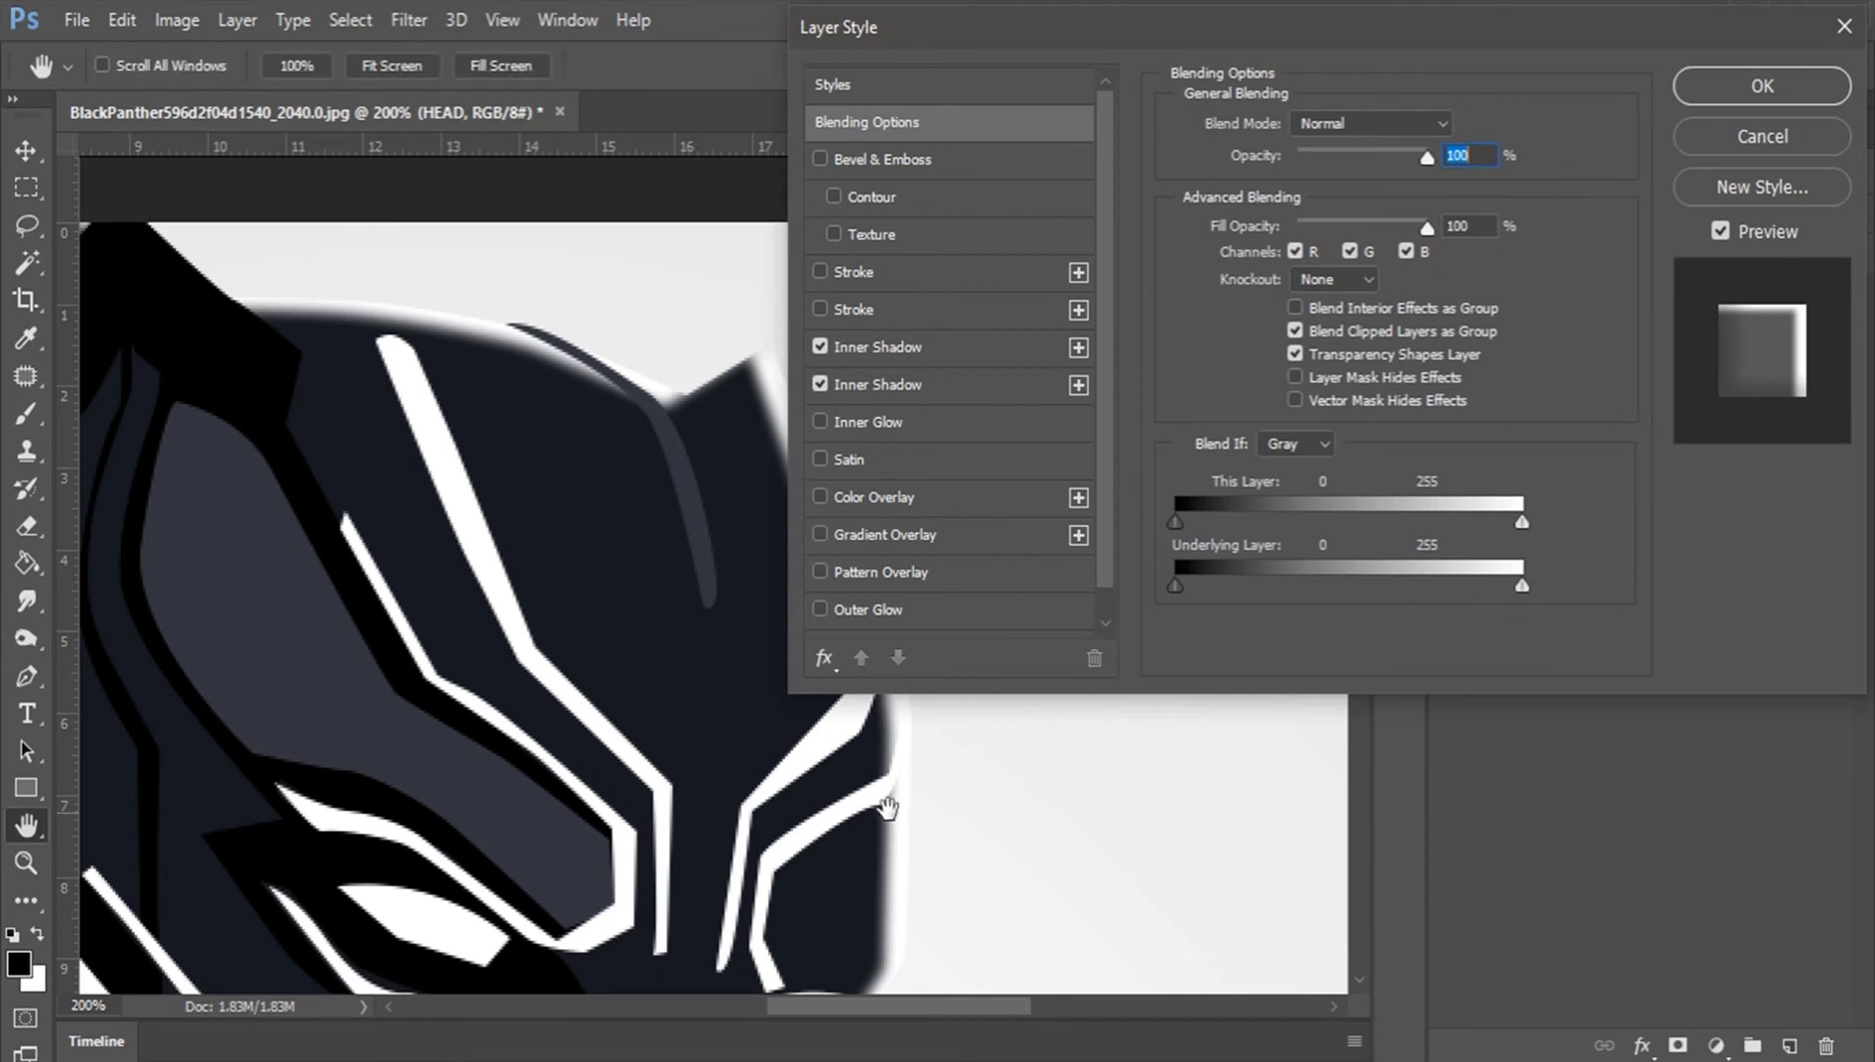
pyautogui.moveTo(887, 809); pyautogui.dragTo(795, 782)
pyautogui.click(916, 386)
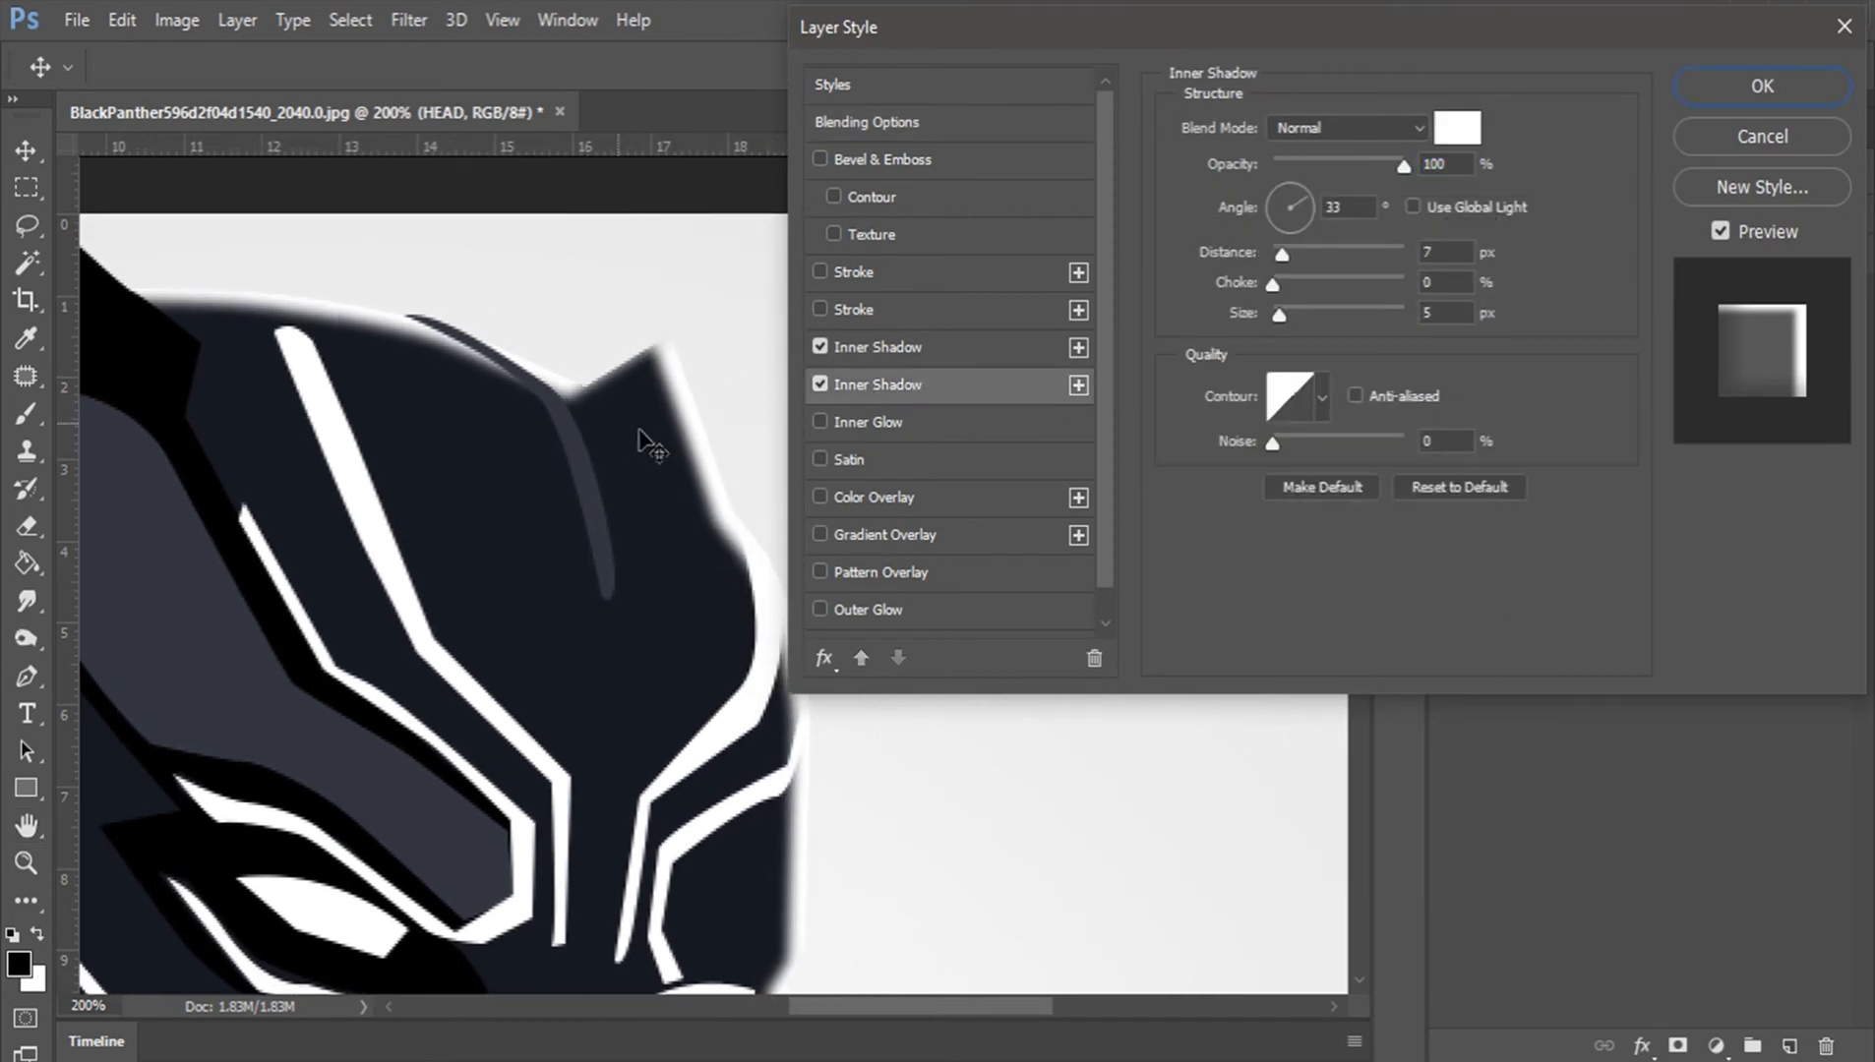
pyautogui.moveTo(638, 430); pyautogui.dragTo(630, 435)
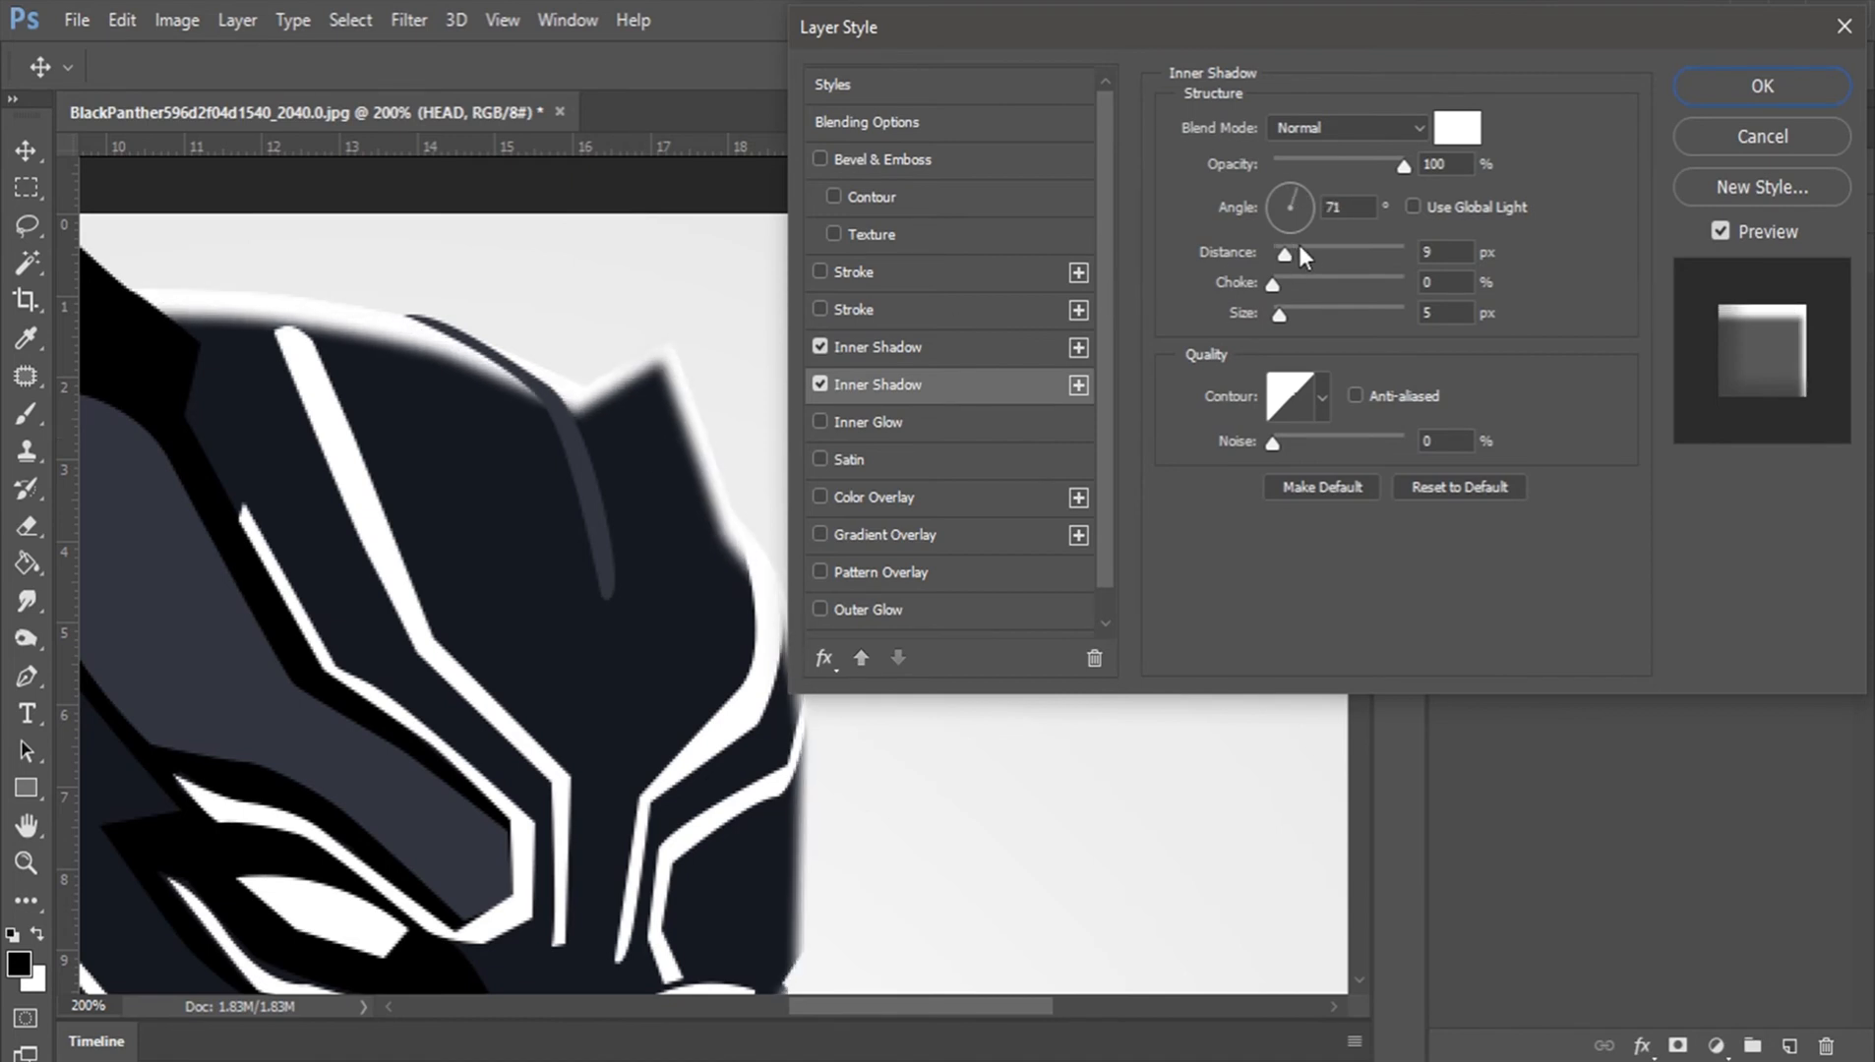
# Step: Set the white inner shadow's opacity to 25% and apply the HEAD layer's style
pyautogui.moveTo(1402, 165); pyautogui.dragTo(1301, 167)
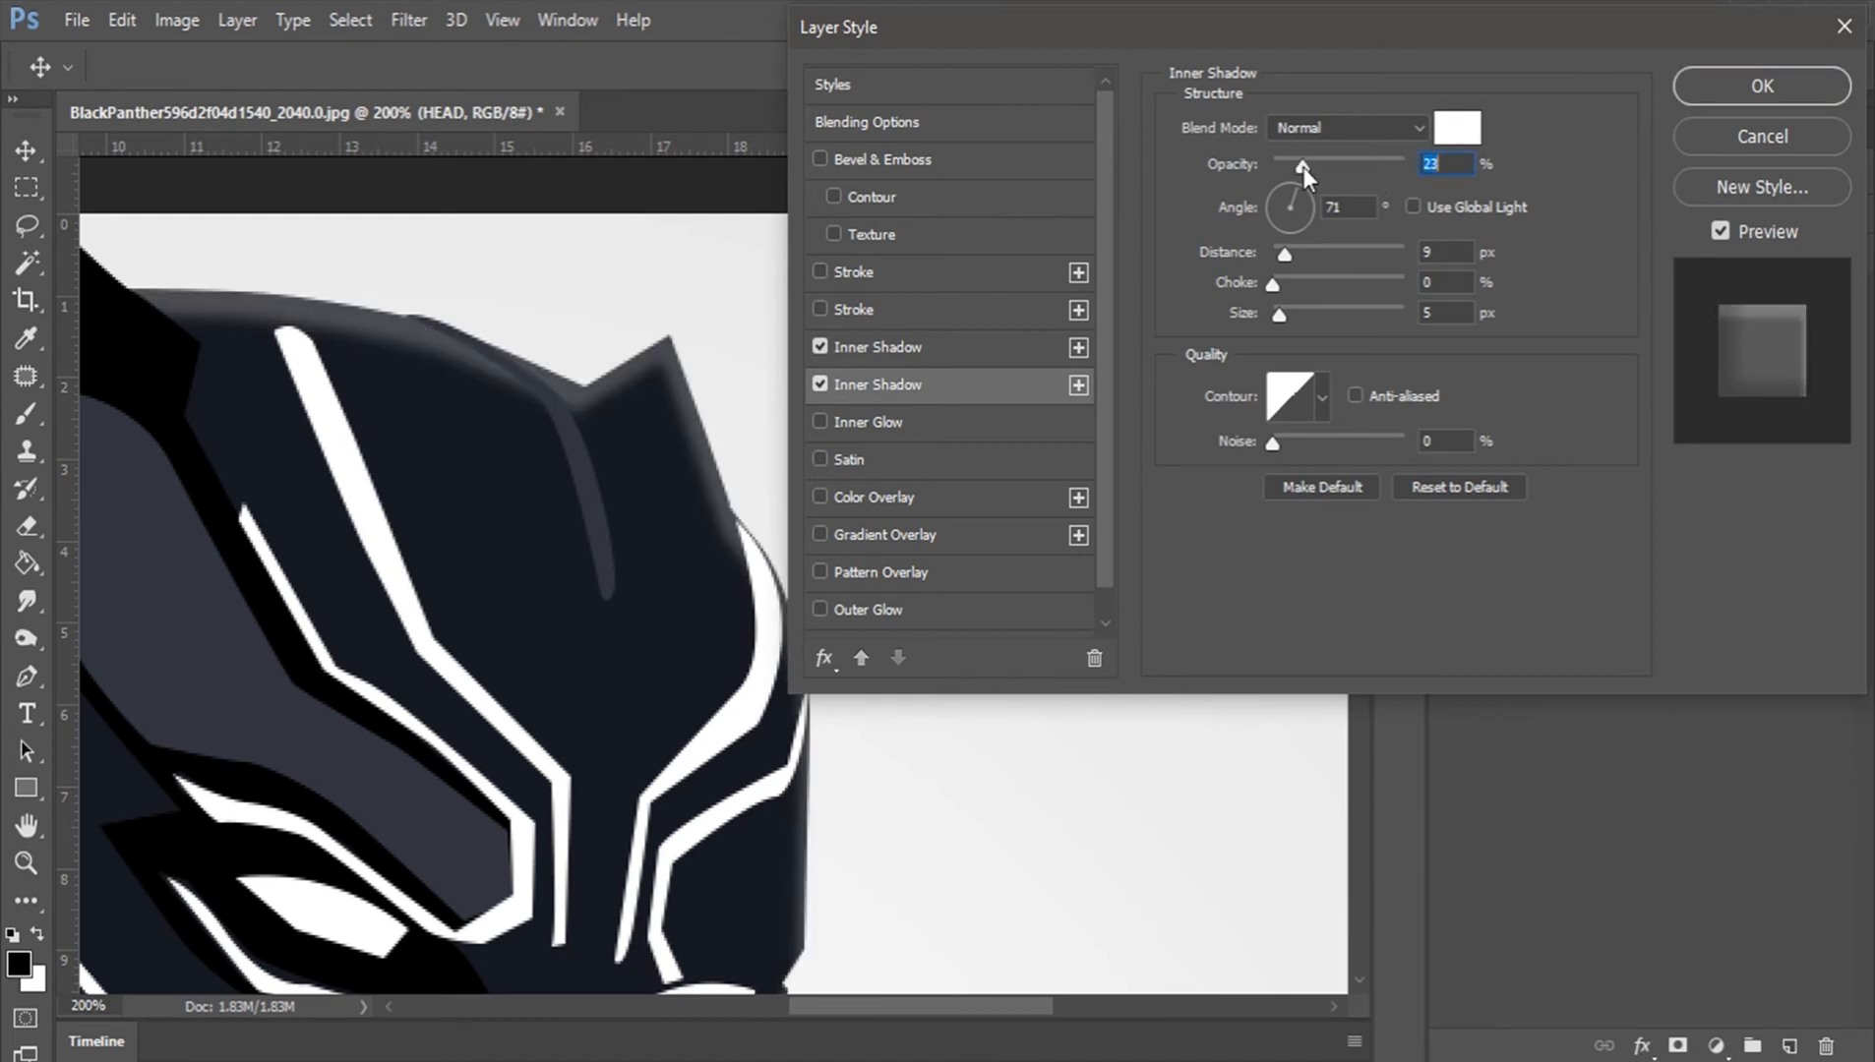
pyautogui.write('25')
pyautogui.press('Return')
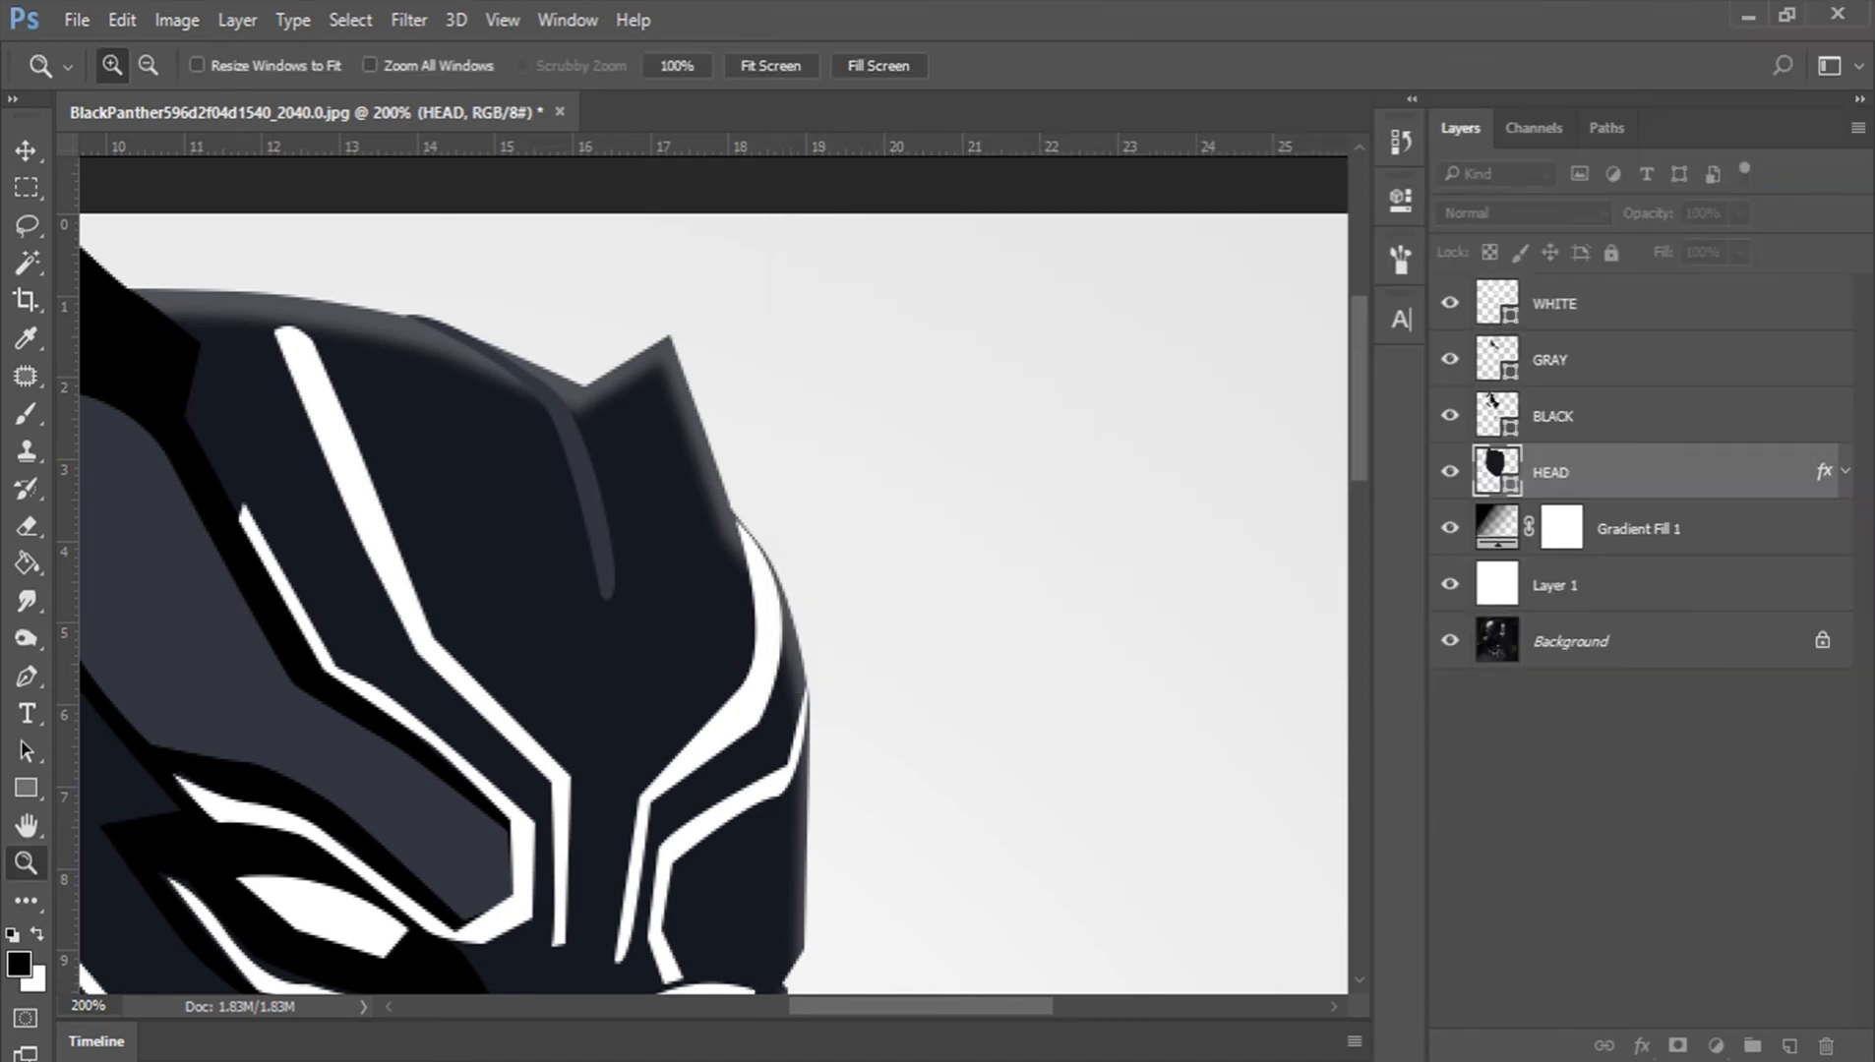
# Step: Duplicate the HEAD layer and hide the original
pyautogui.click(771, 63)
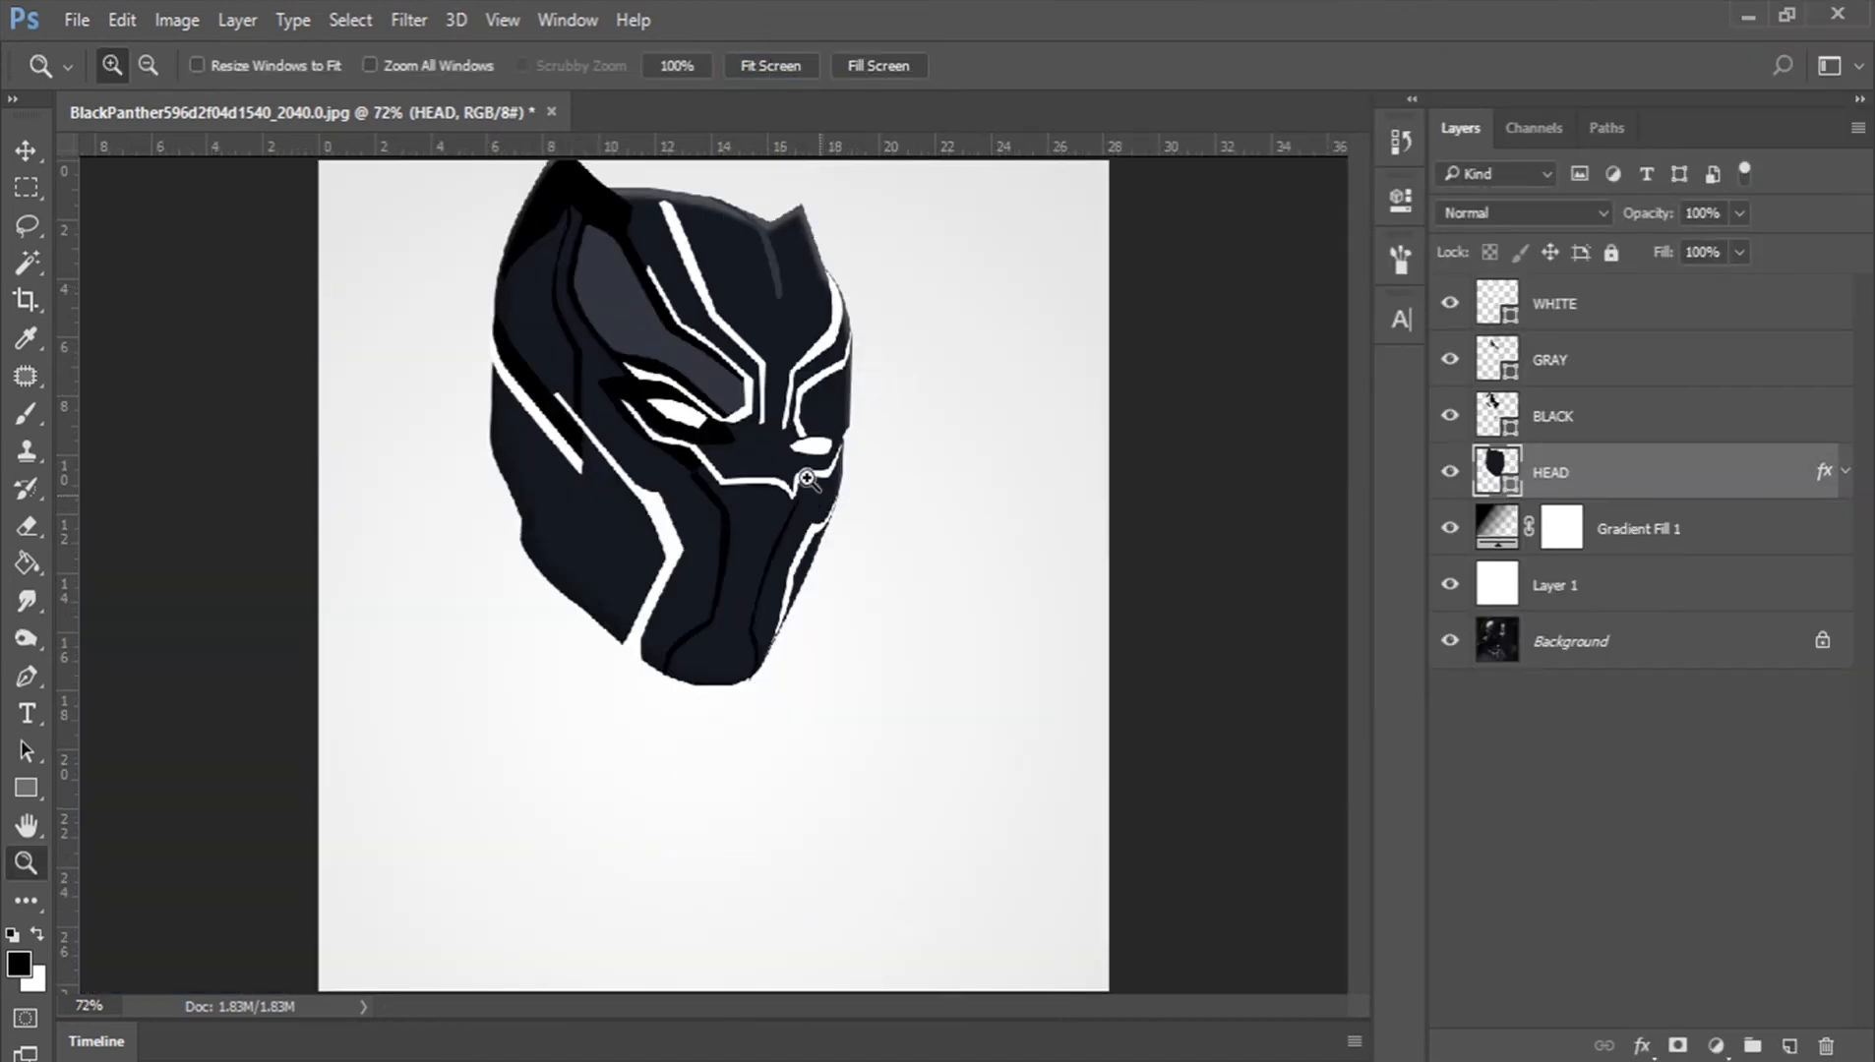
pyautogui.click(747, 327)
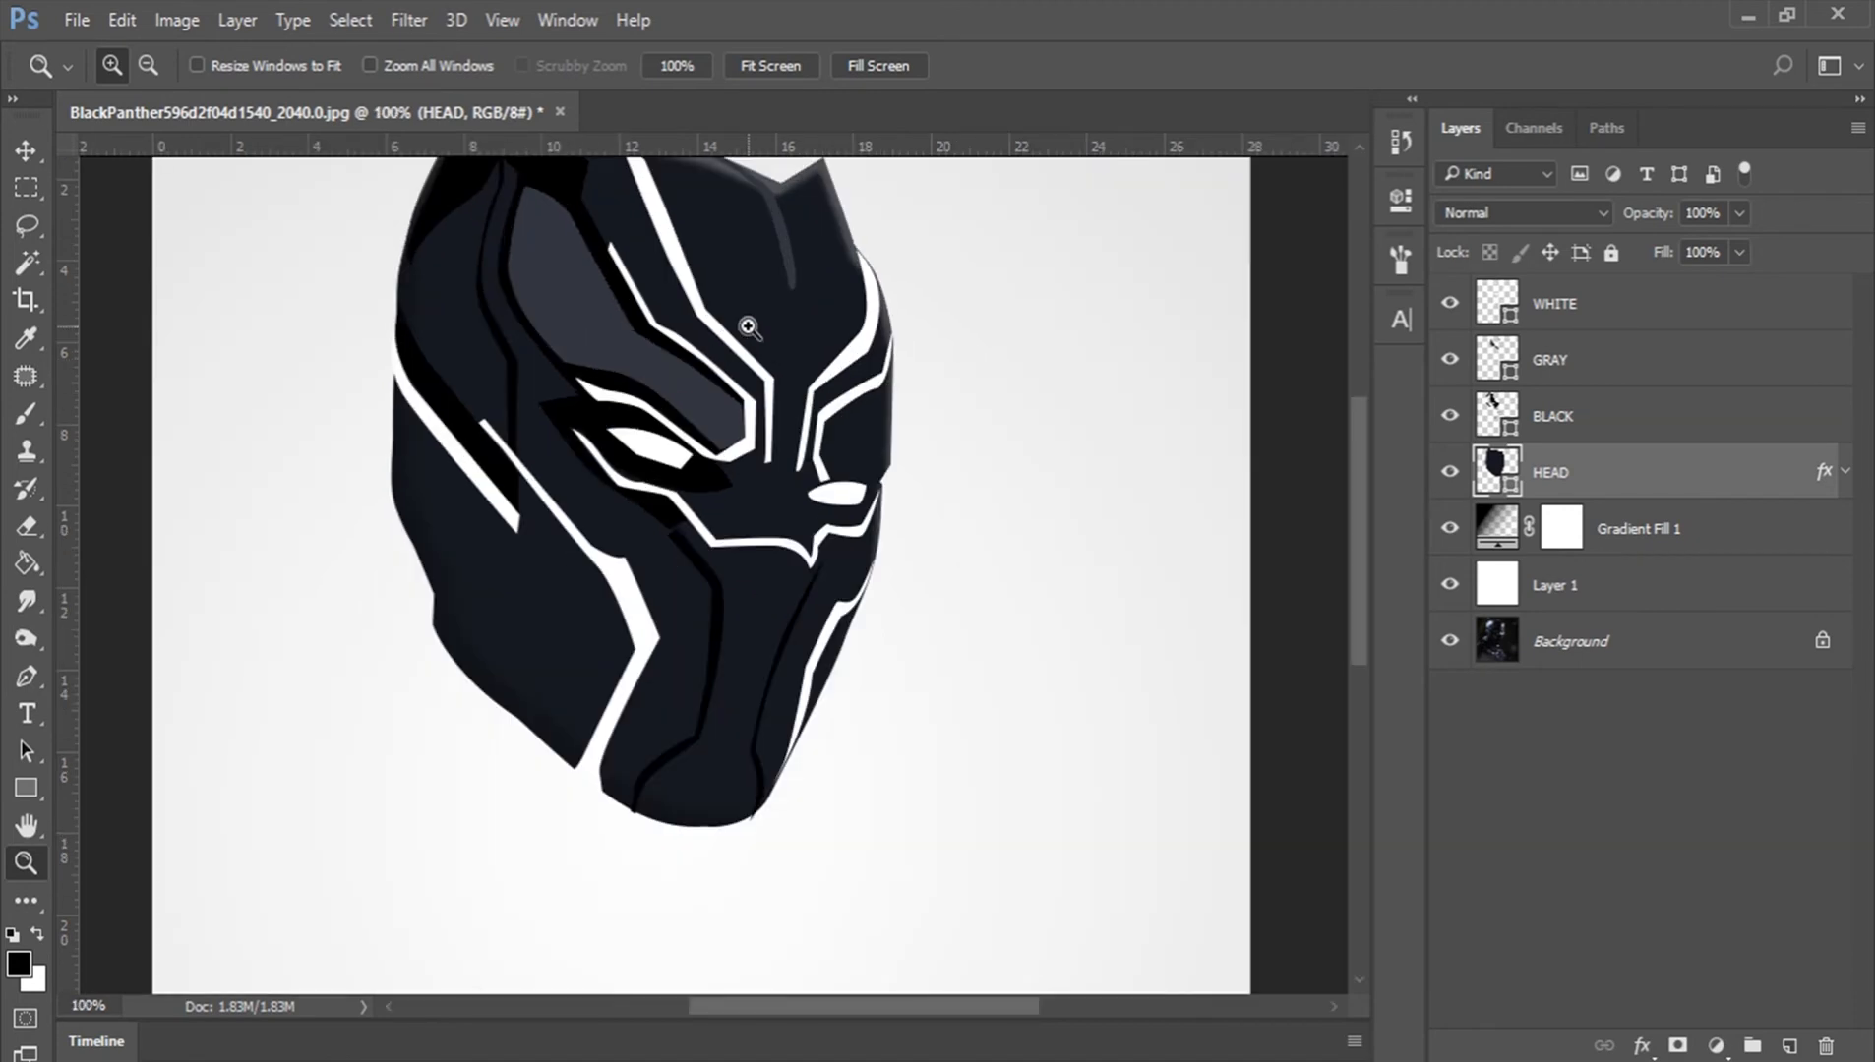
pyautogui.scroll(3, 748, 327)
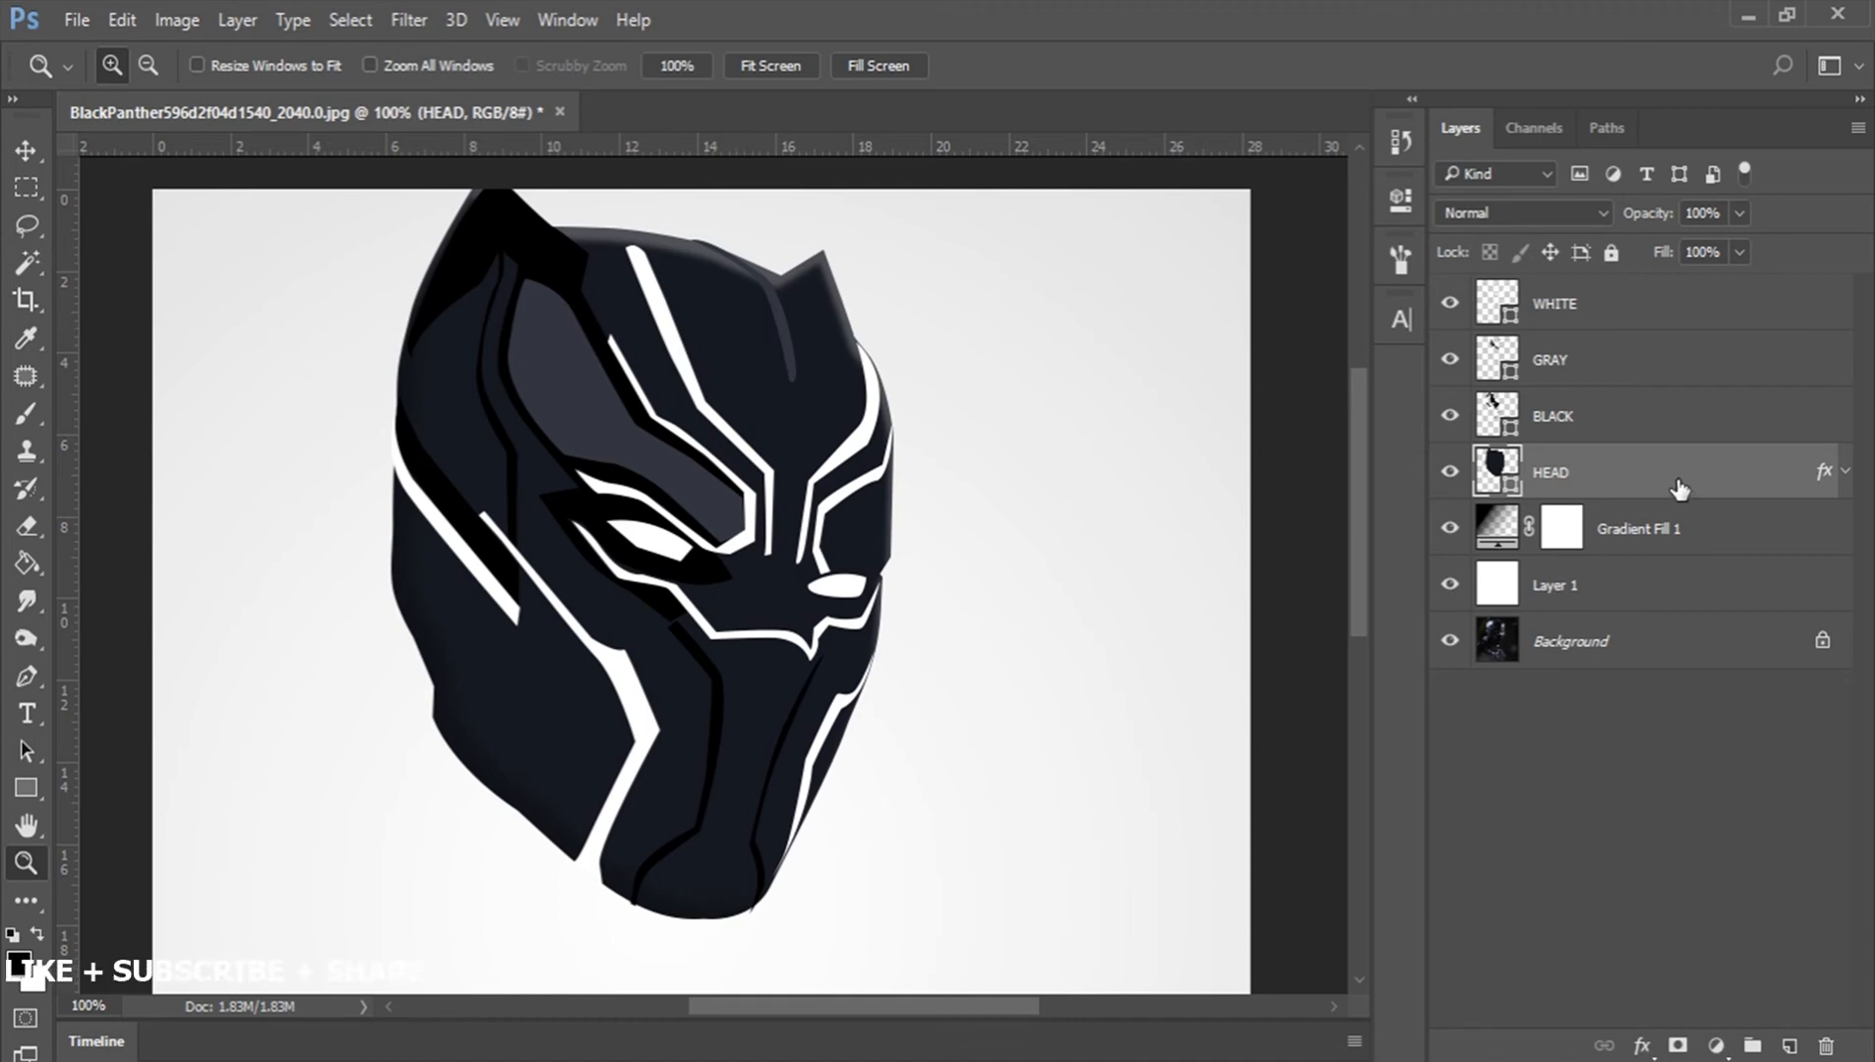
pyautogui.hotkey('ctrl', 'j')
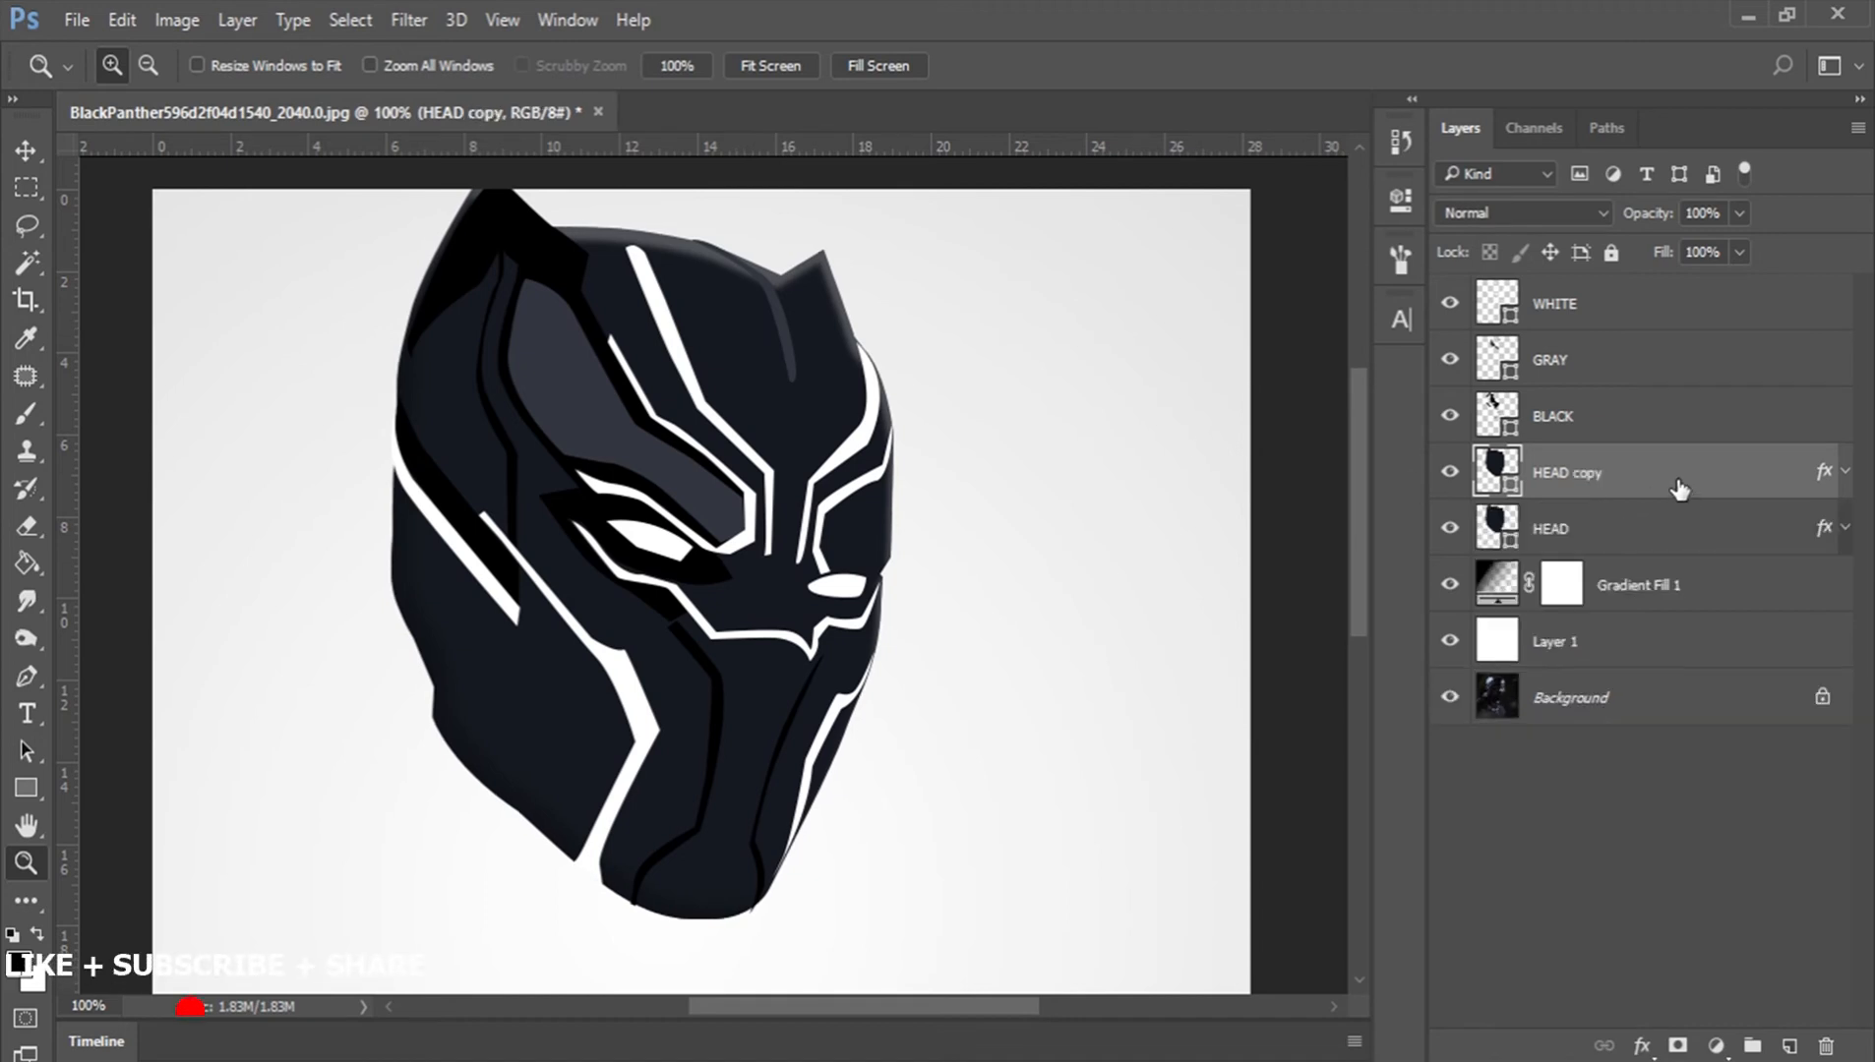
pyautogui.click(1450, 529)
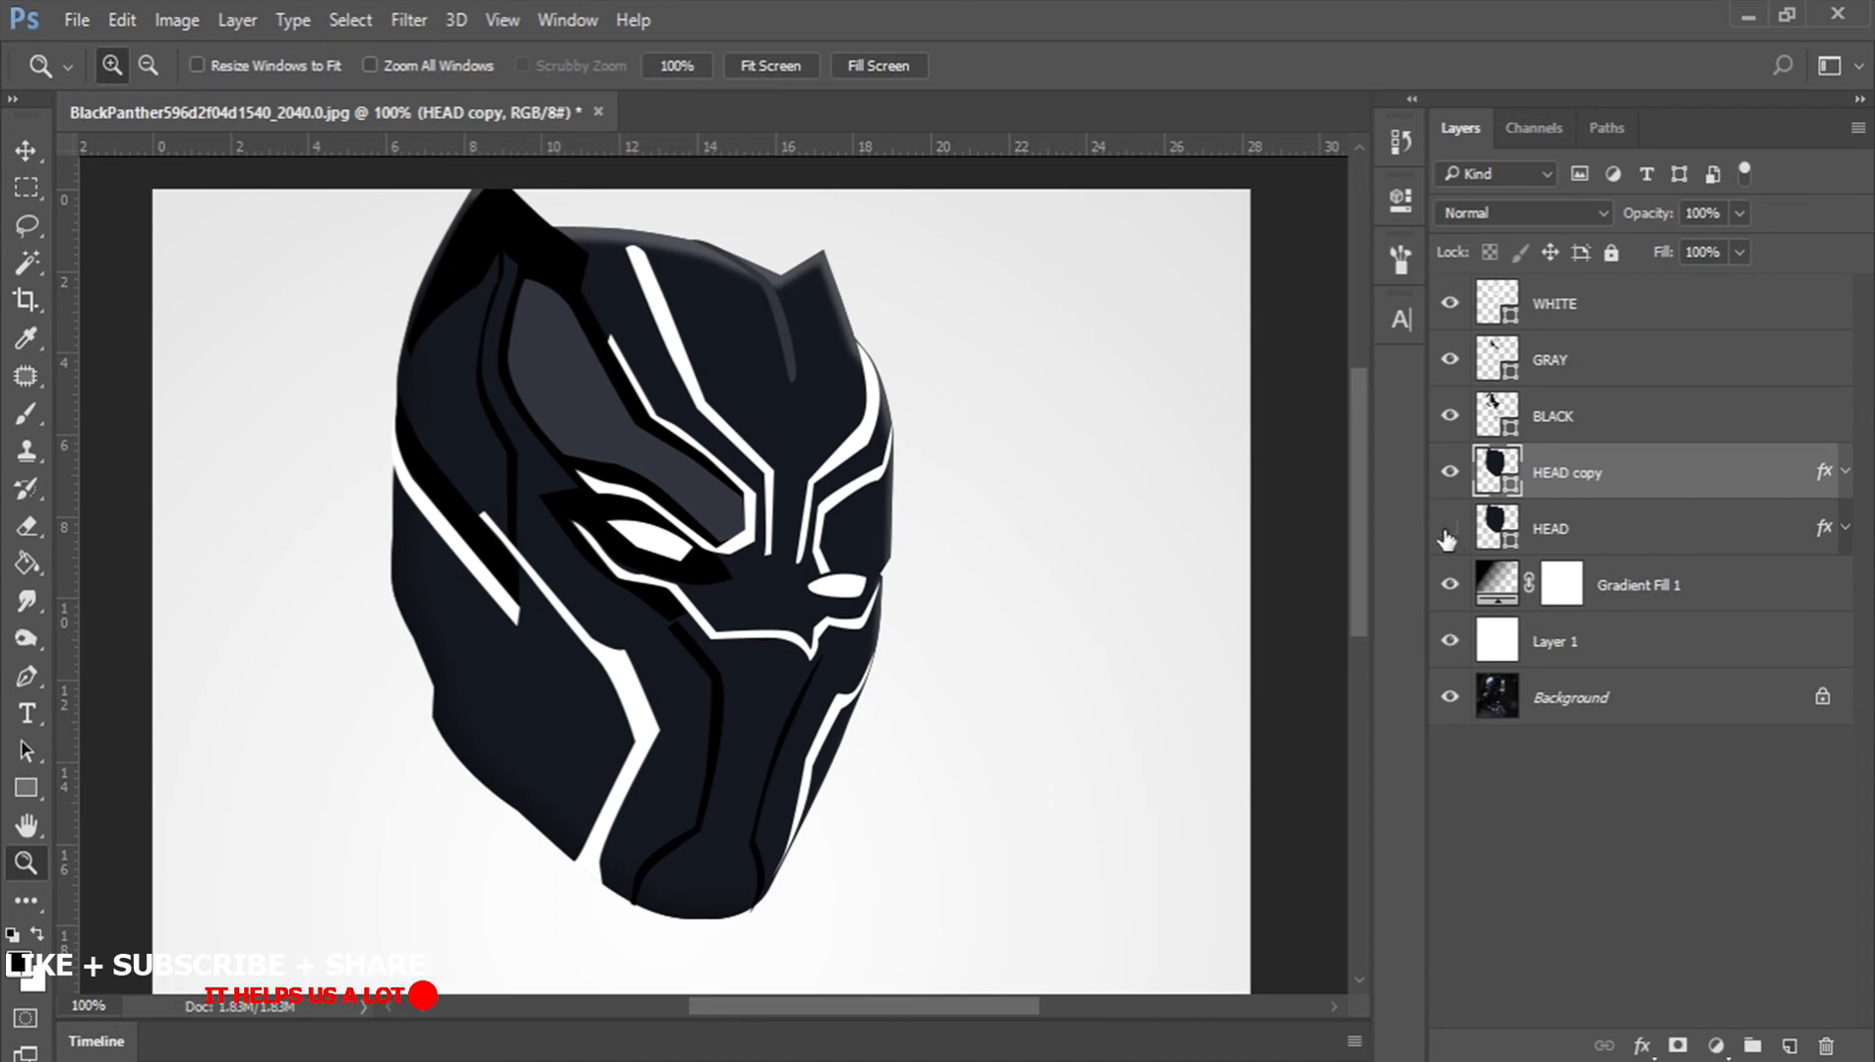
# Step: Turn off the white inner shadow on the HEAD copy layer and rasterize its layer style
pyautogui.doubleClick(1823, 475)
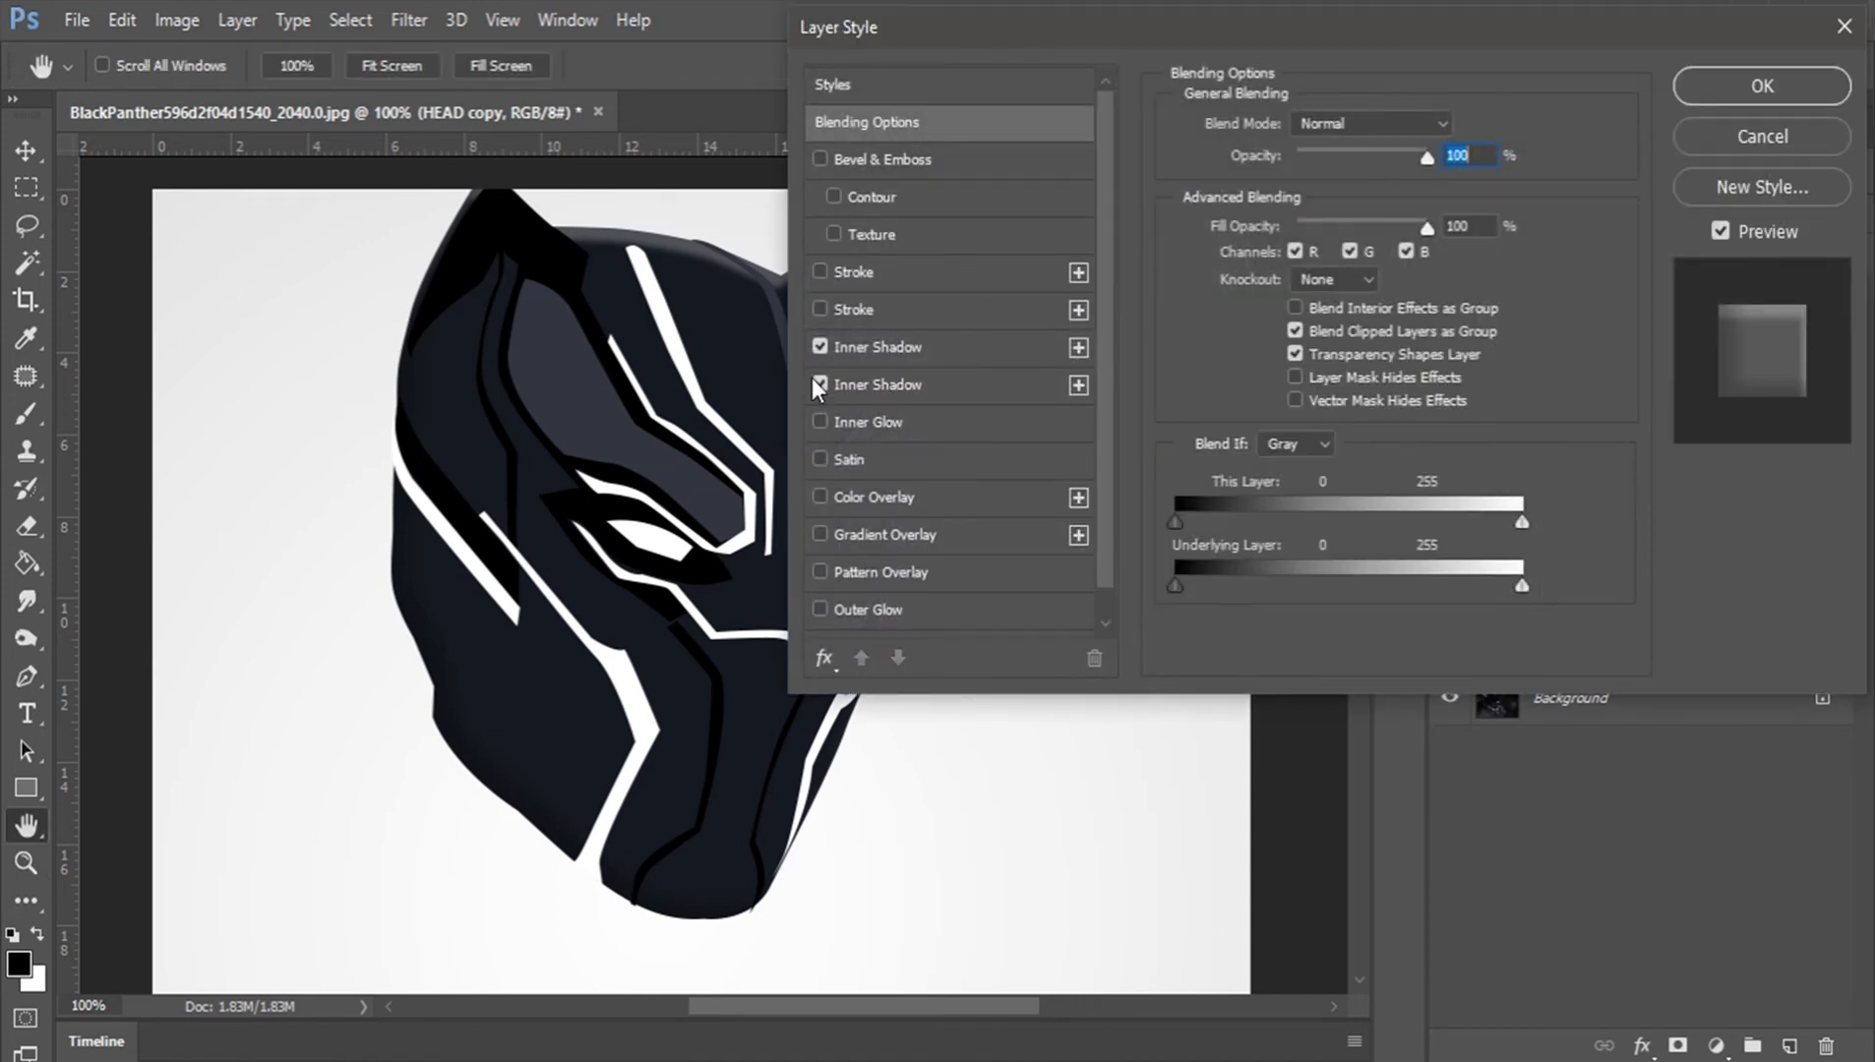
pyautogui.click(816, 382)
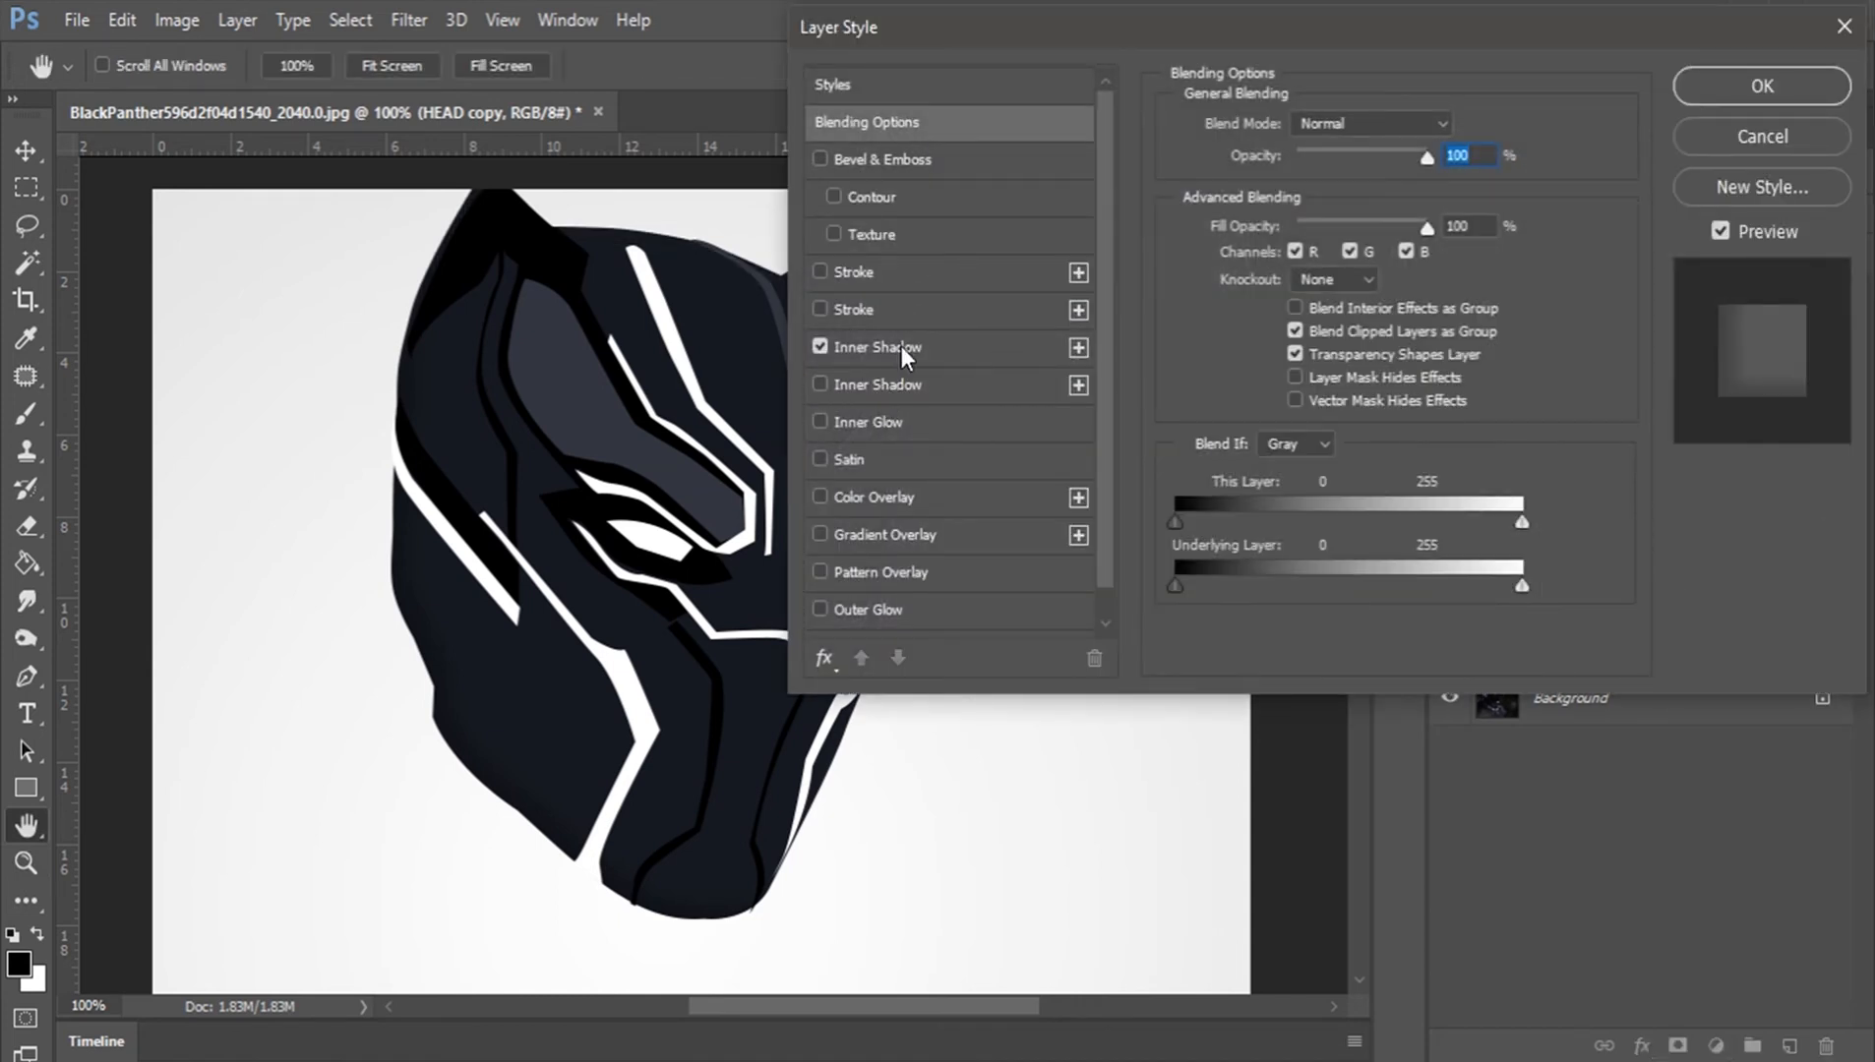
pyautogui.click(1759, 79)
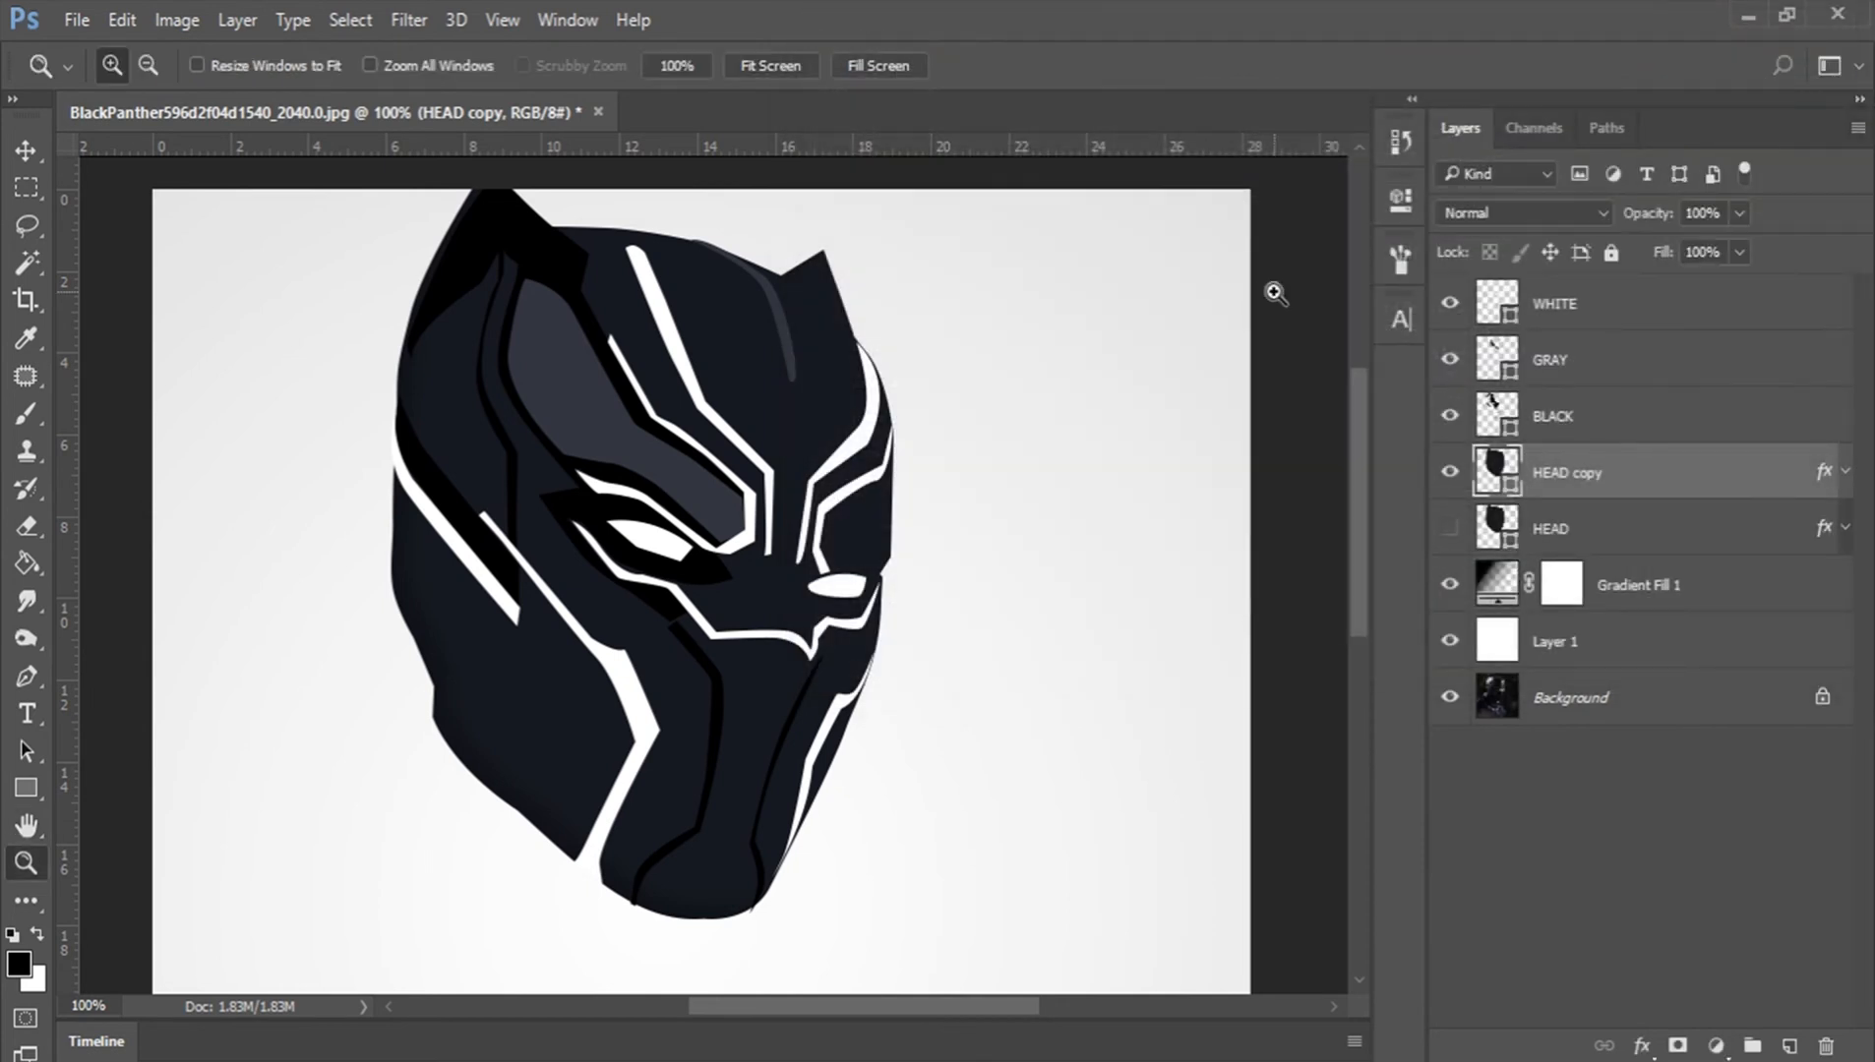
pyautogui.rightClick(1577, 475)
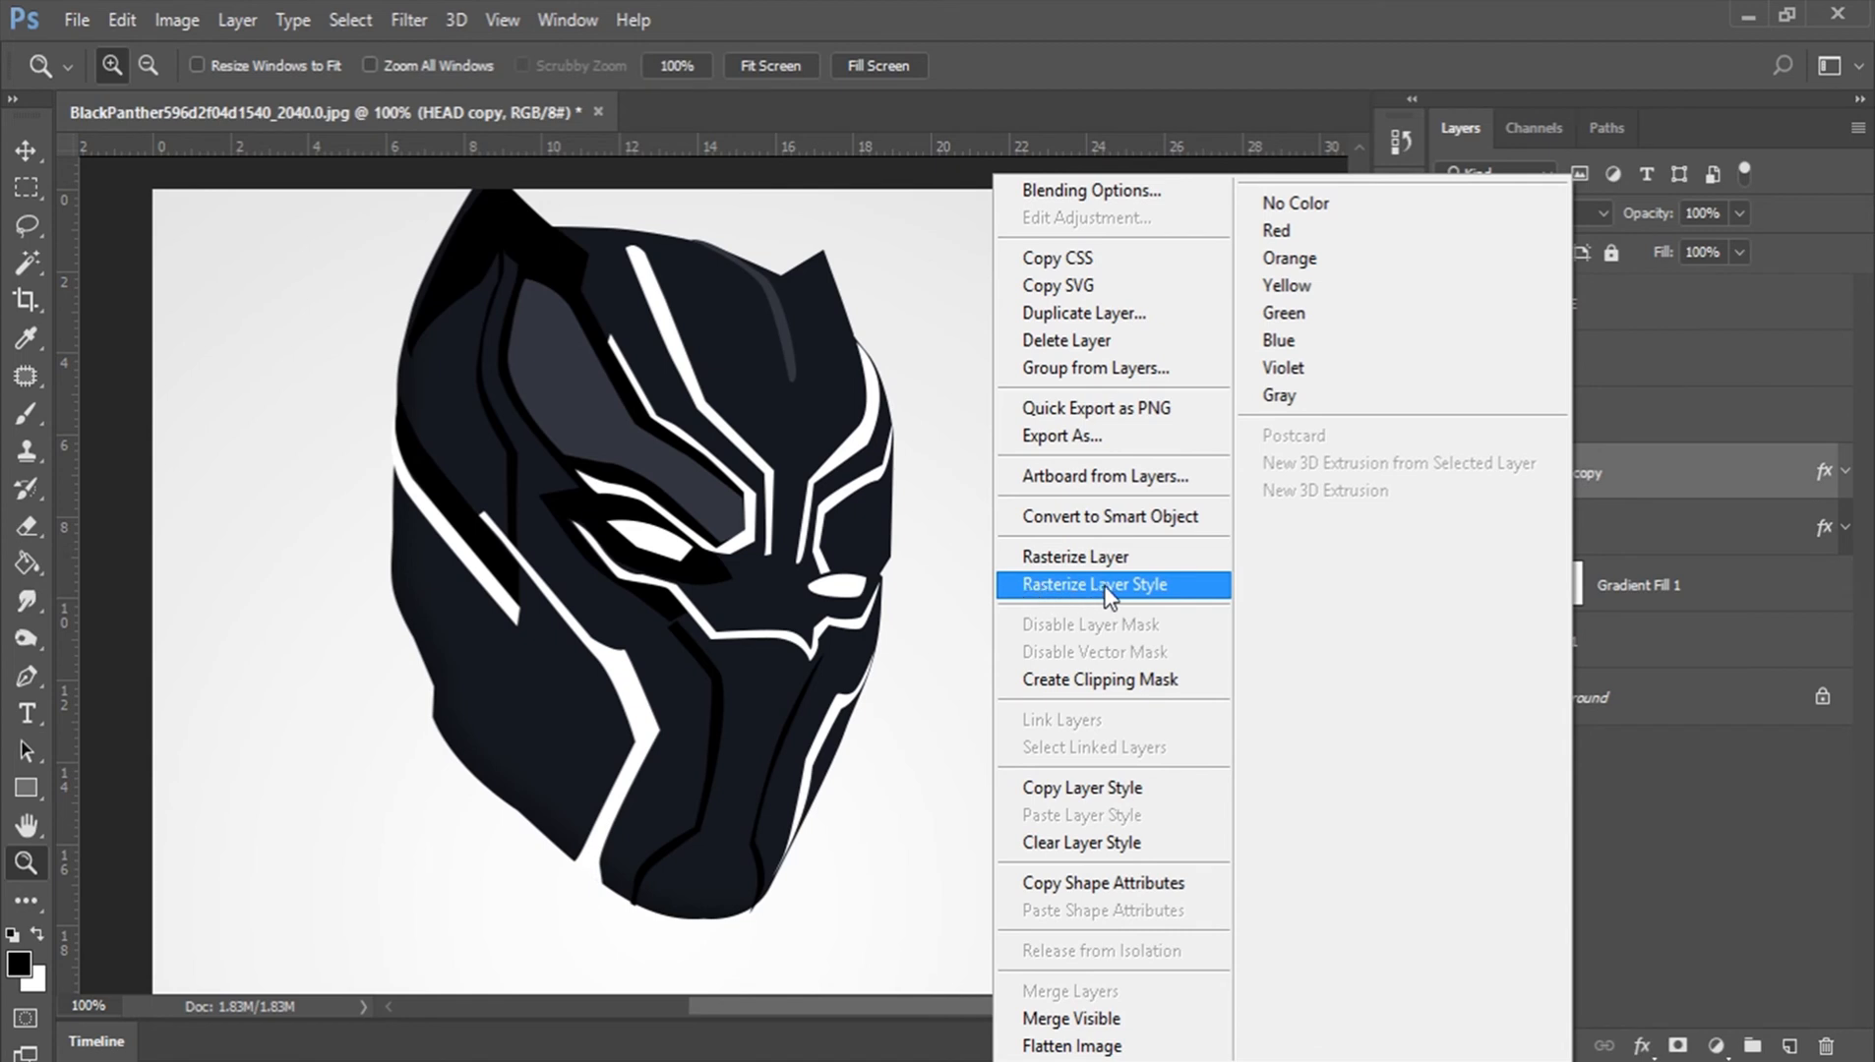
pyautogui.click(1151, 590)
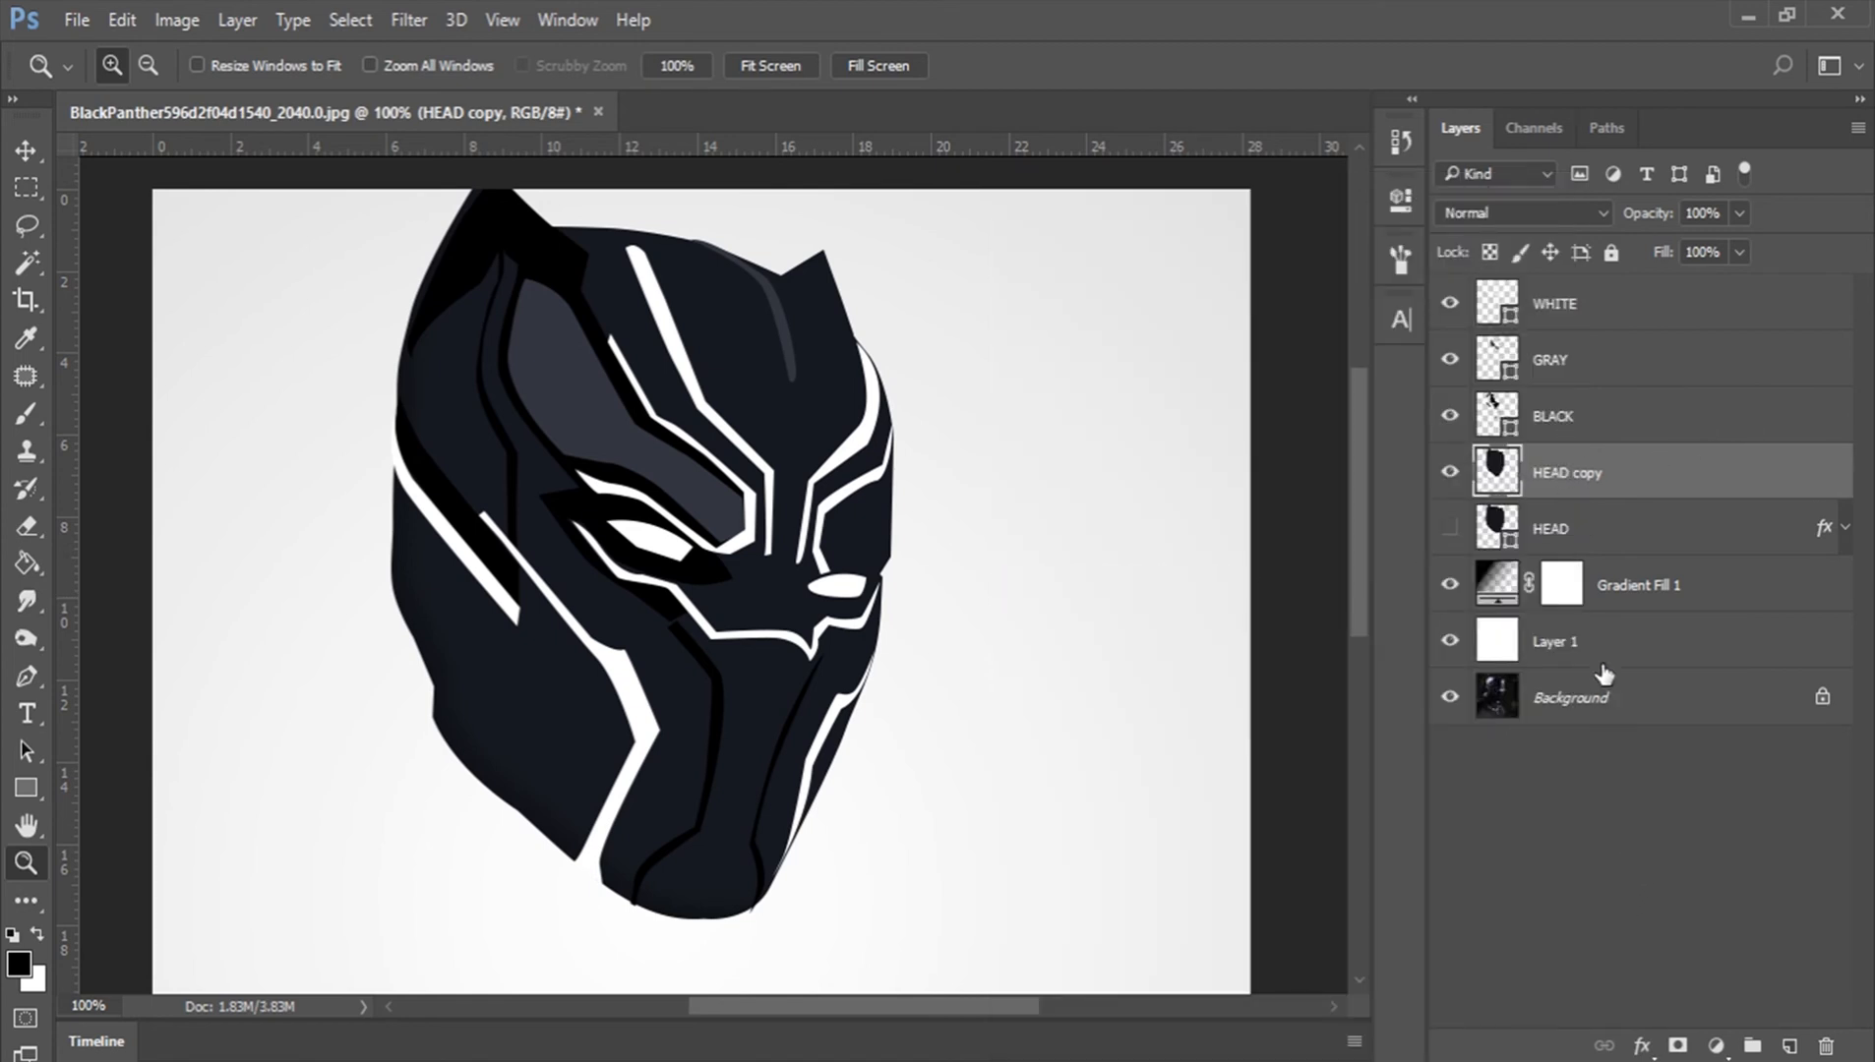
# Step: Add an Inner Shadow to HEAD copy with an angle of 61°, a distance of 43 px and 100% opacity
pyautogui.click(1643, 1044)
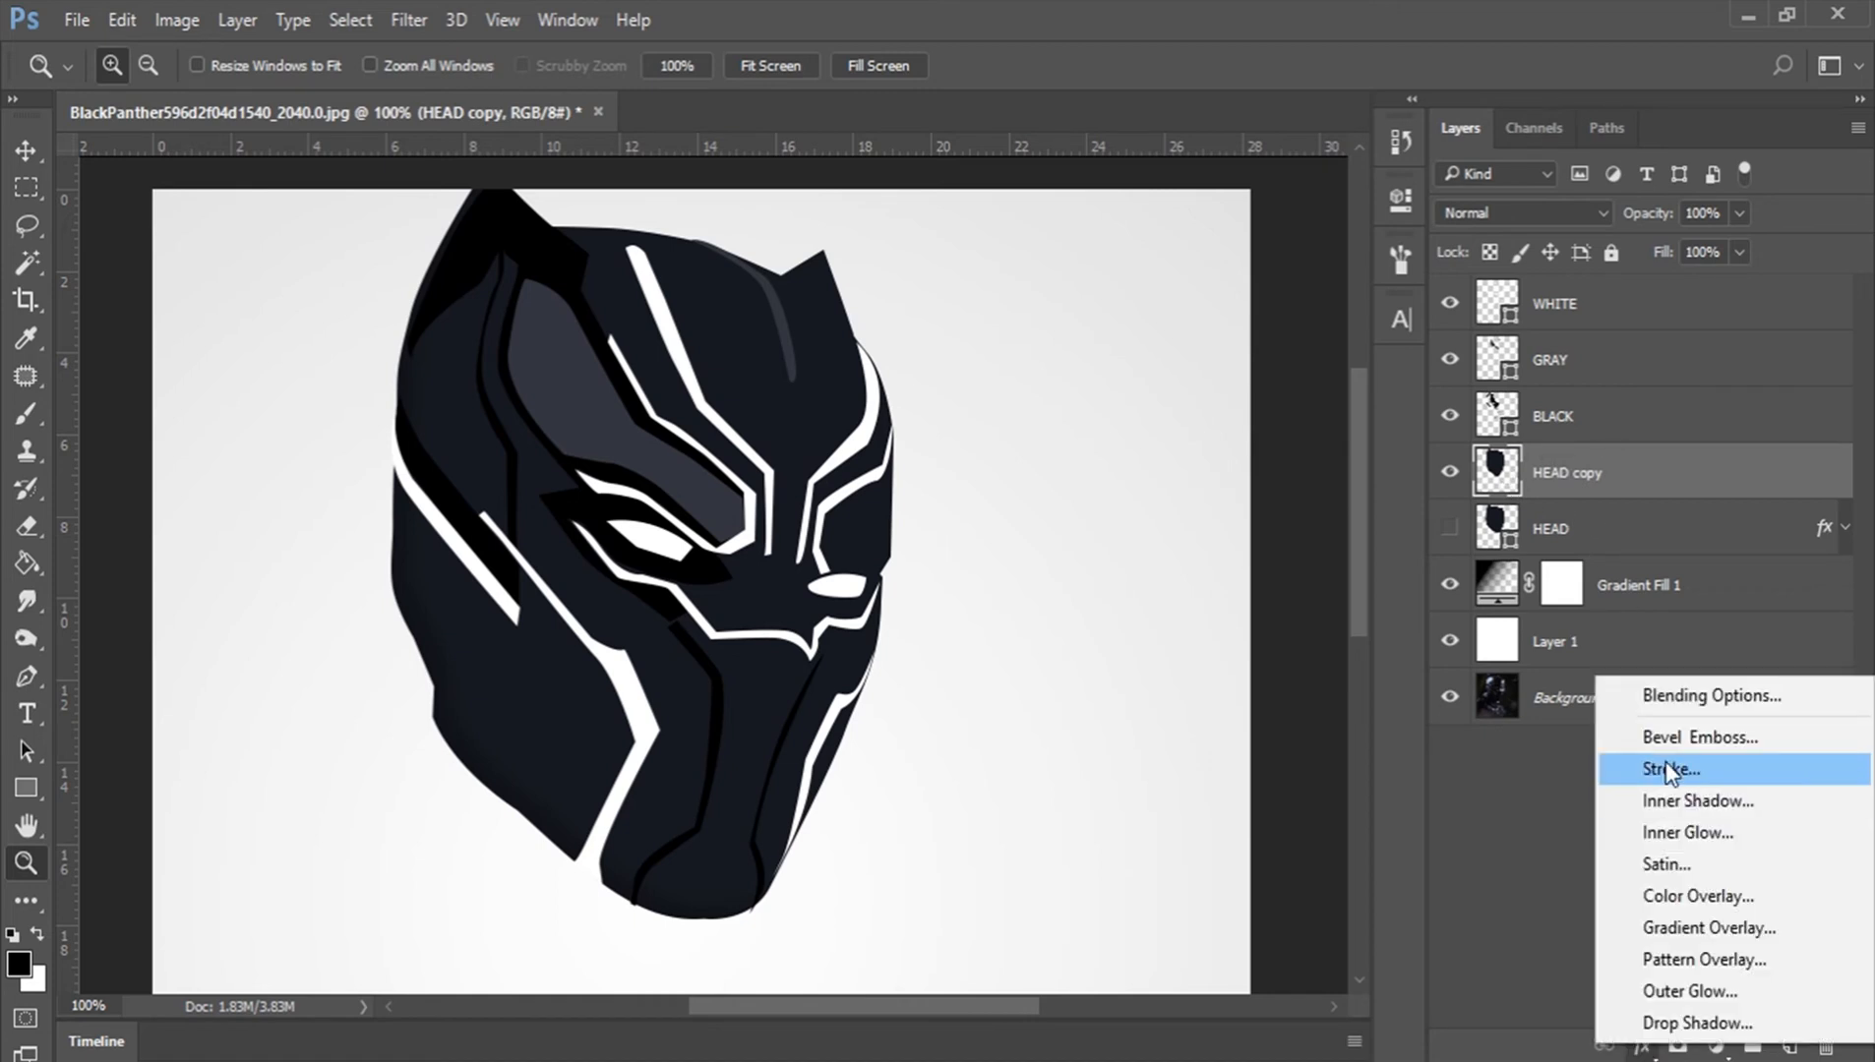
pyautogui.click(1696, 813)
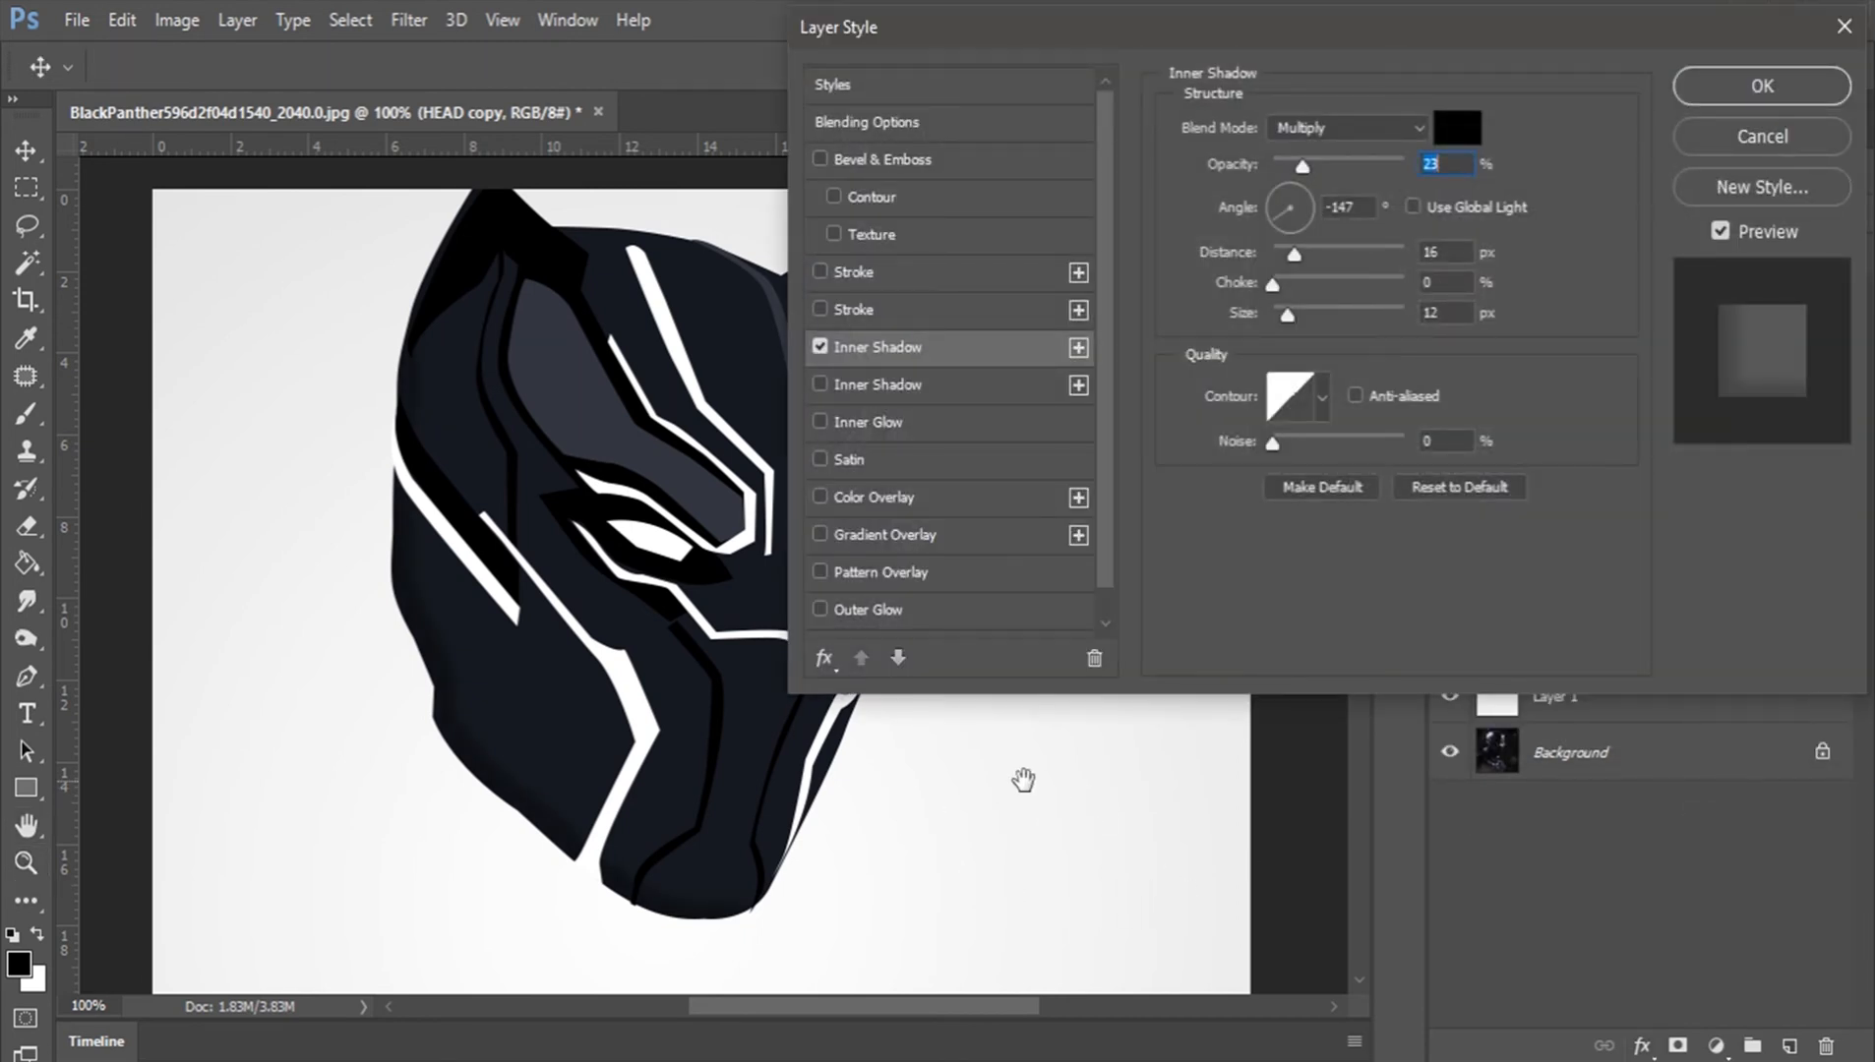
pyautogui.moveTo(1025, 780); pyautogui.dragTo(871, 775)
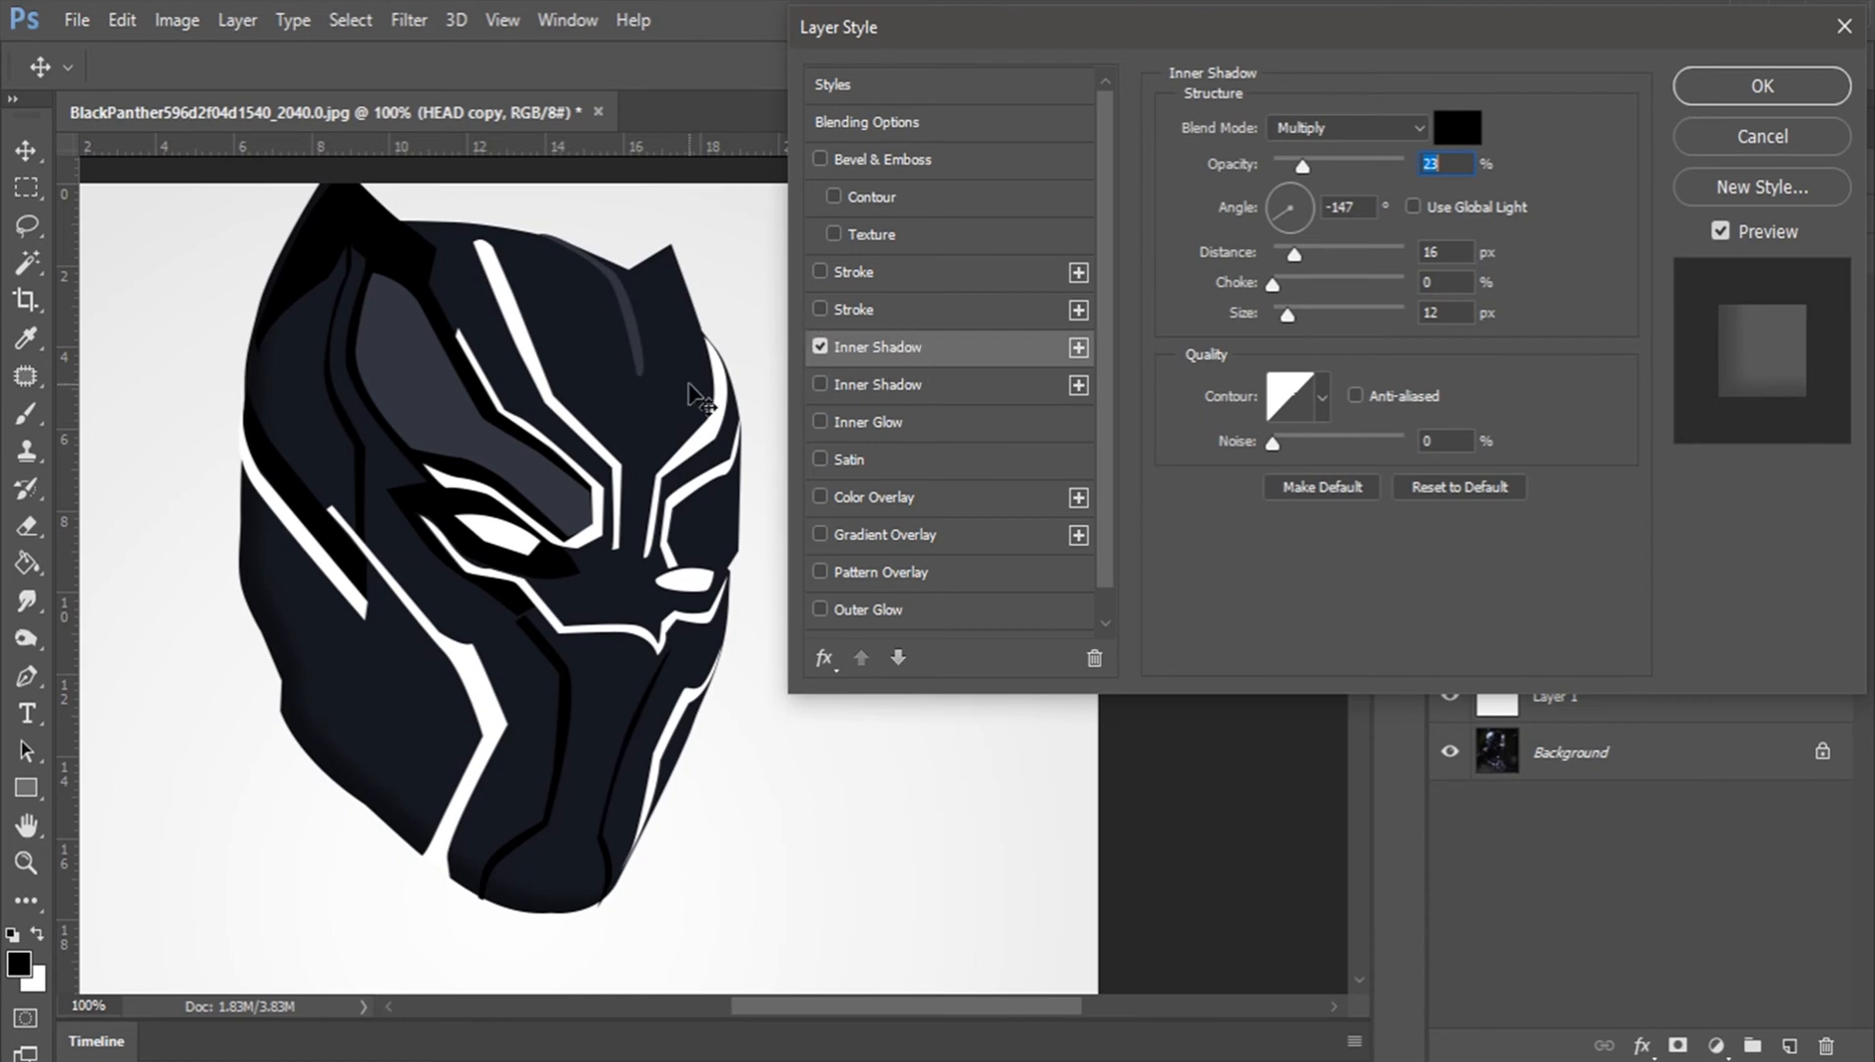
pyautogui.moveTo(675, 366); pyautogui.dragTo(635, 397)
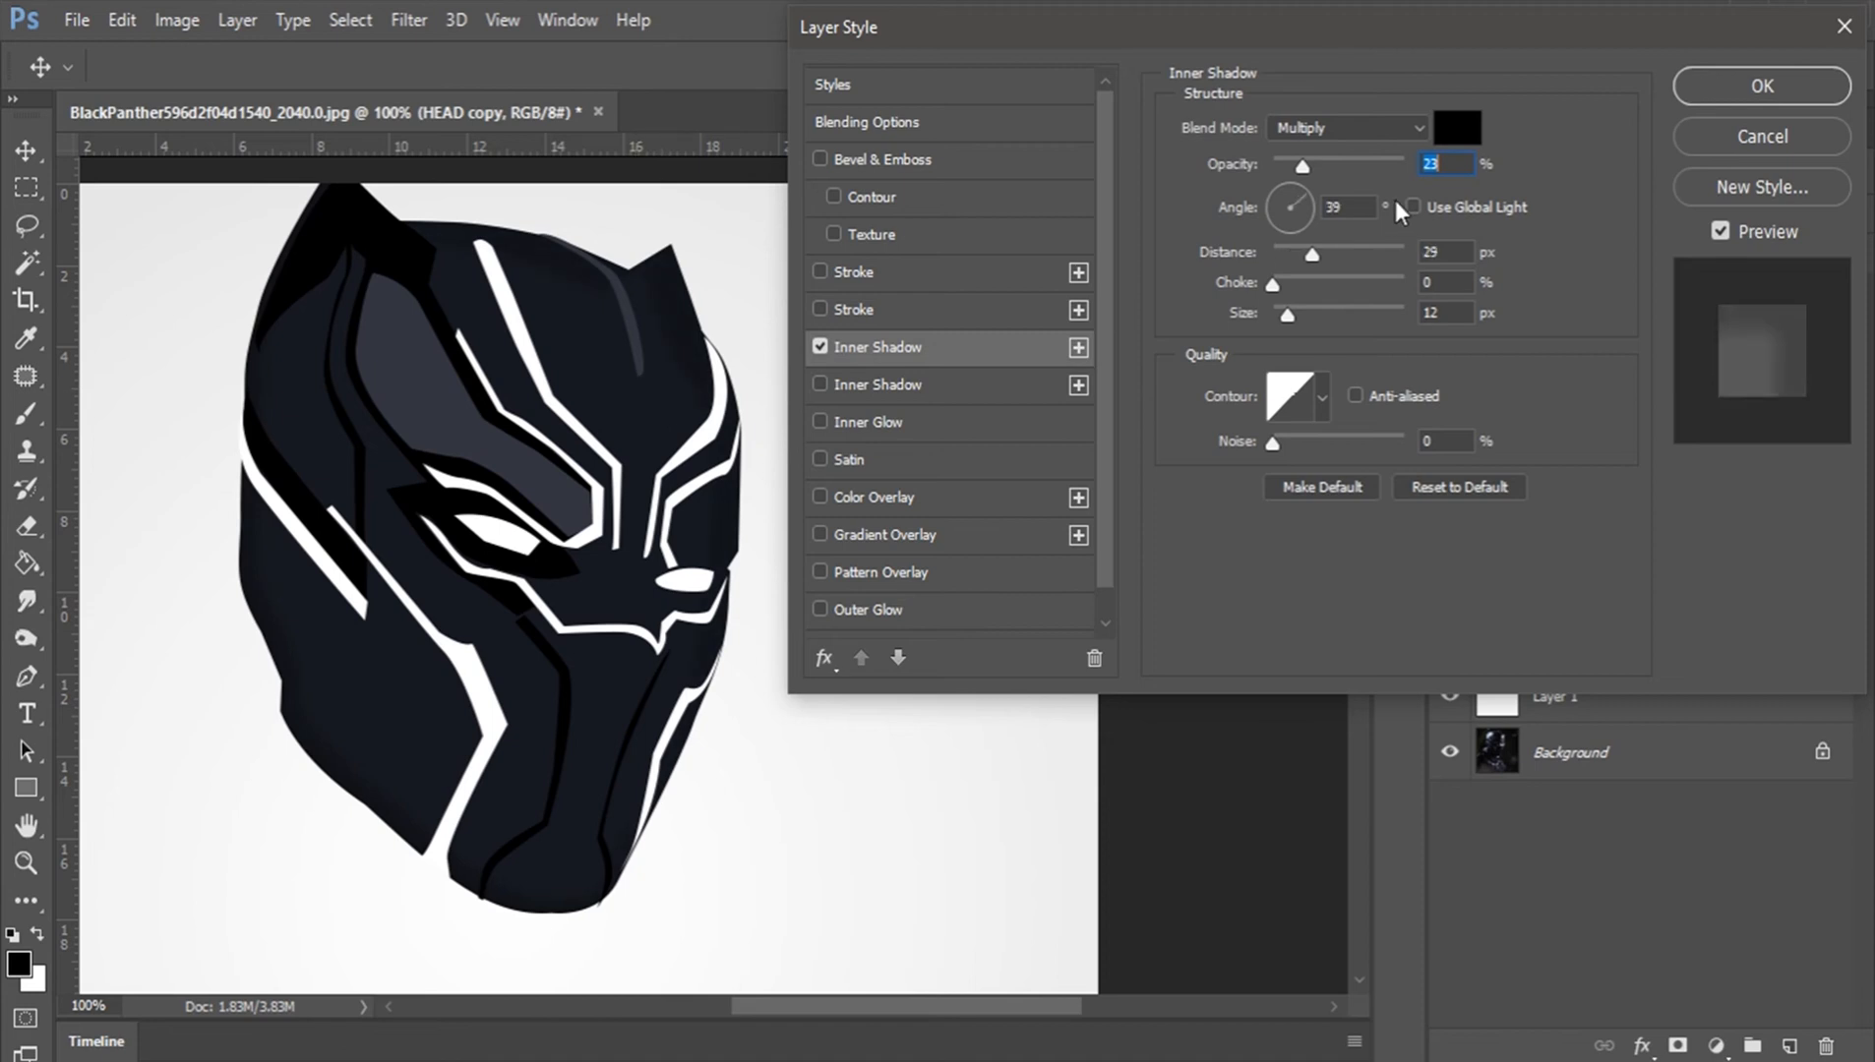
pyautogui.moveTo(1324, 162); pyautogui.dragTo(1480, 156)
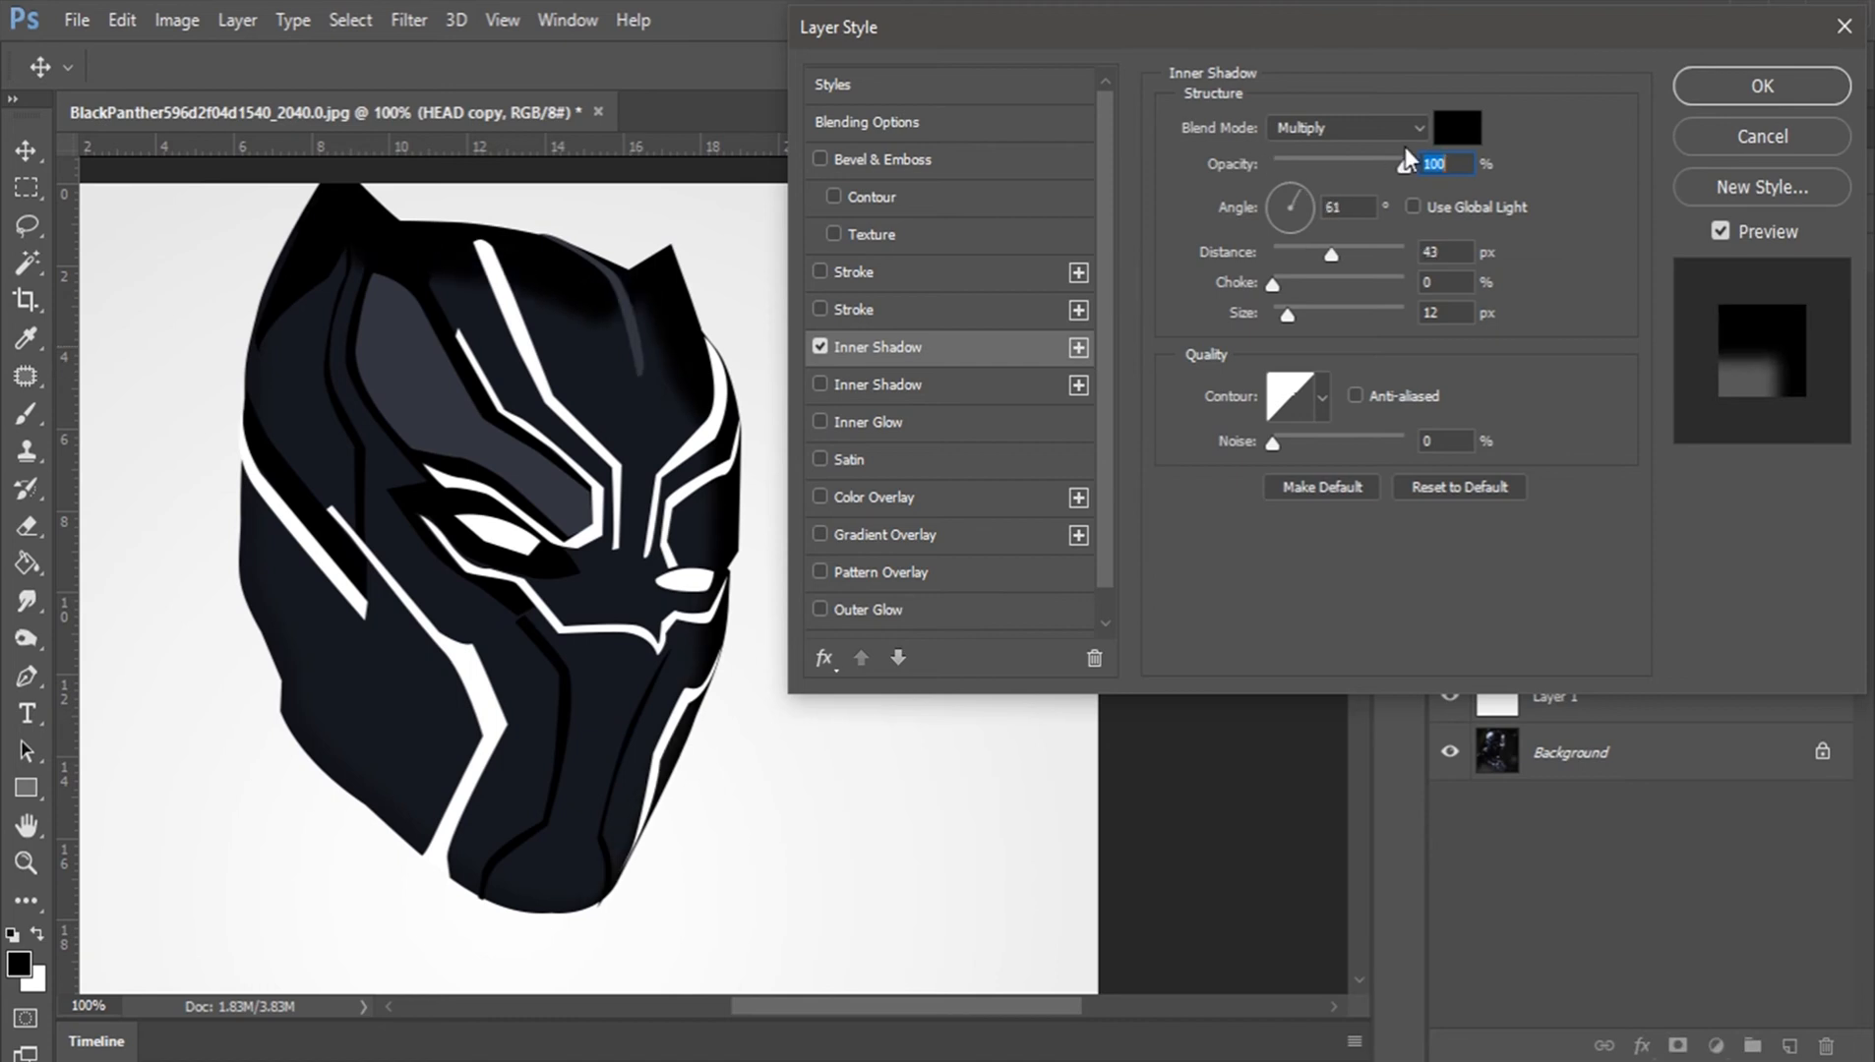
# Step: Change the HEAD copy inner shadow's color to white (ffffff) and its blend mode to Normal
pyautogui.click(1466, 118)
pyautogui.write('ffffff')
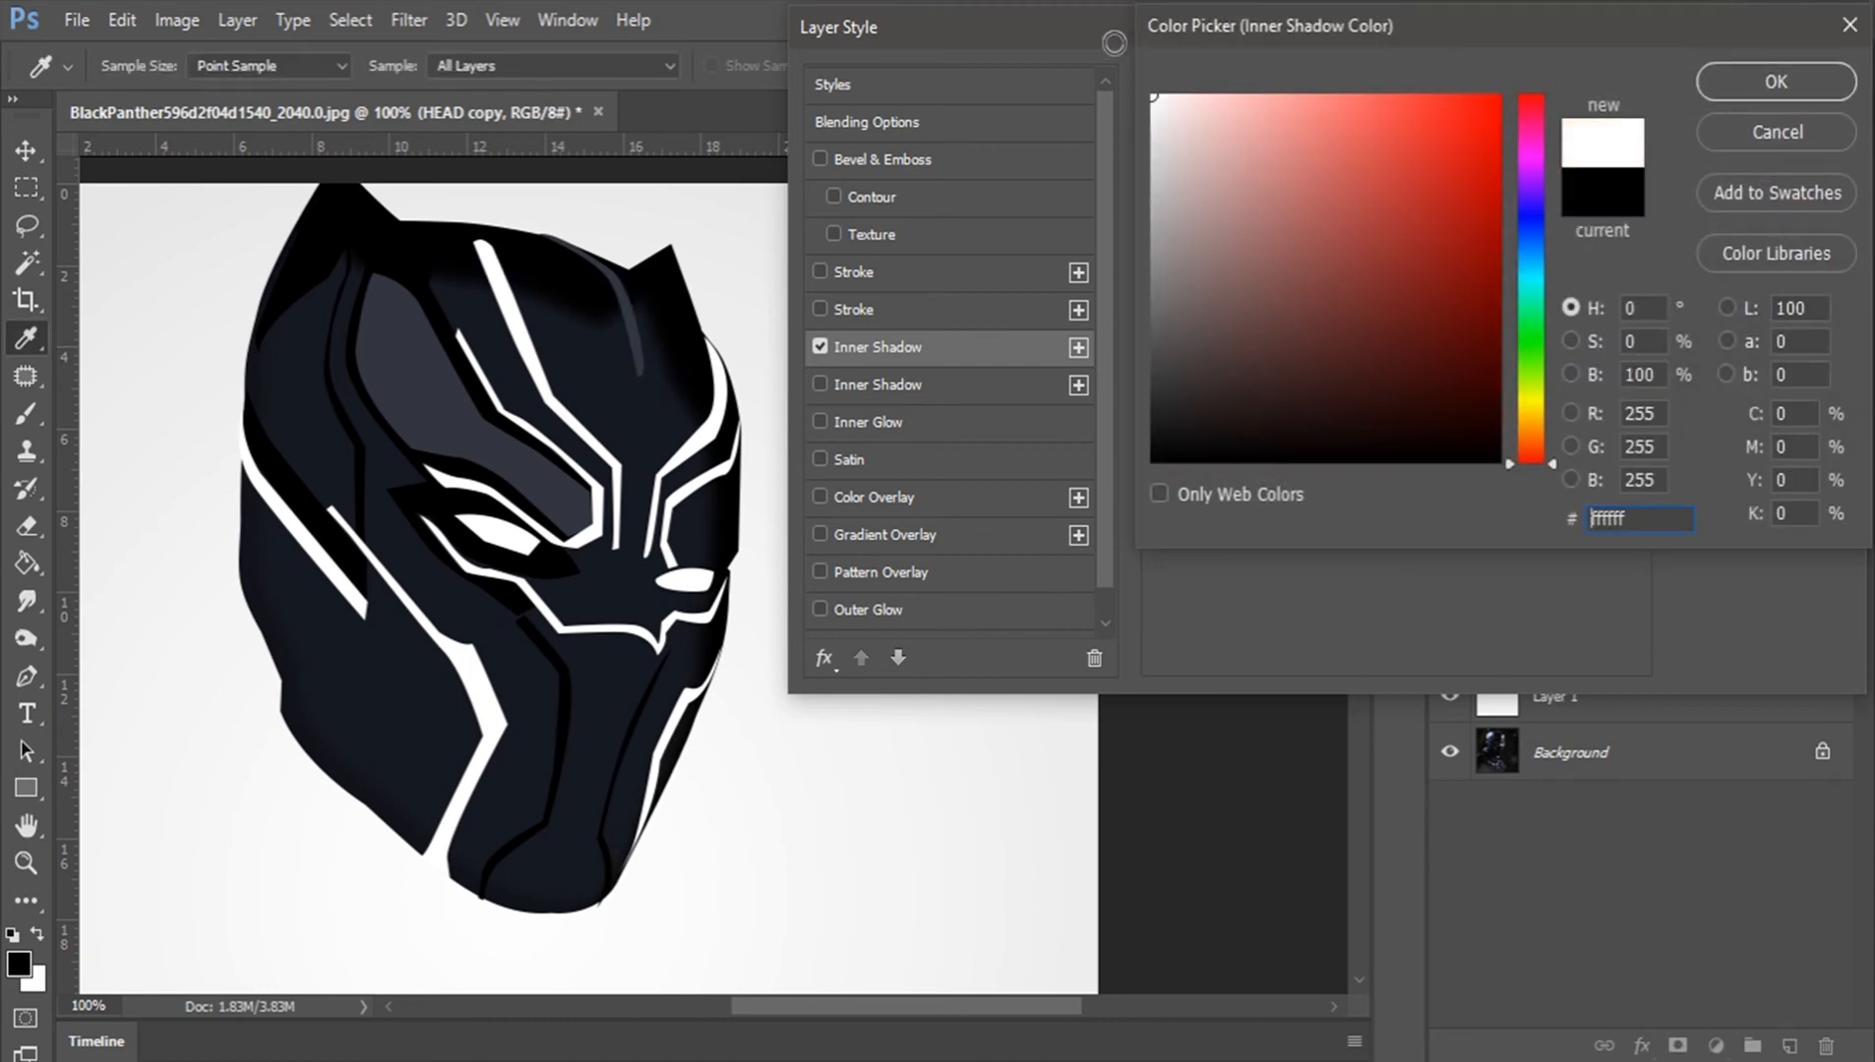
pyautogui.click(1749, 75)
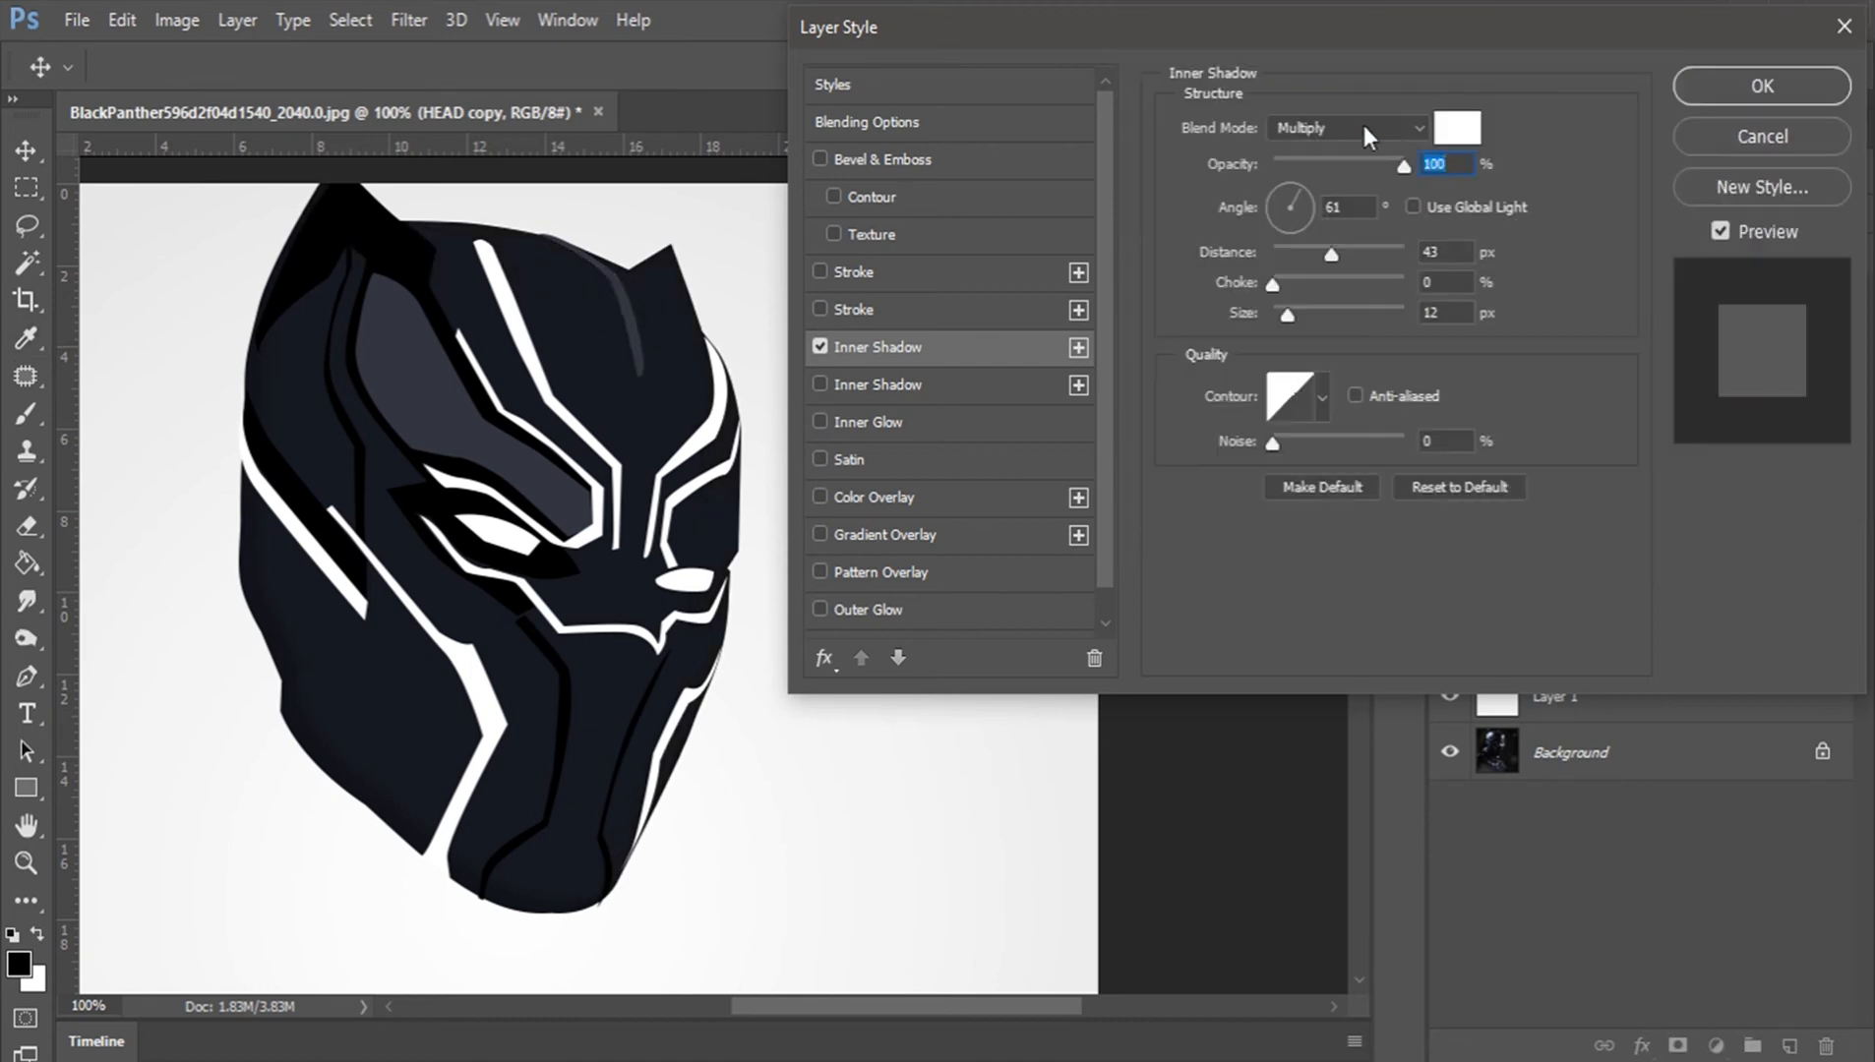
pyautogui.click(1351, 122)
pyautogui.click(1313, 153)
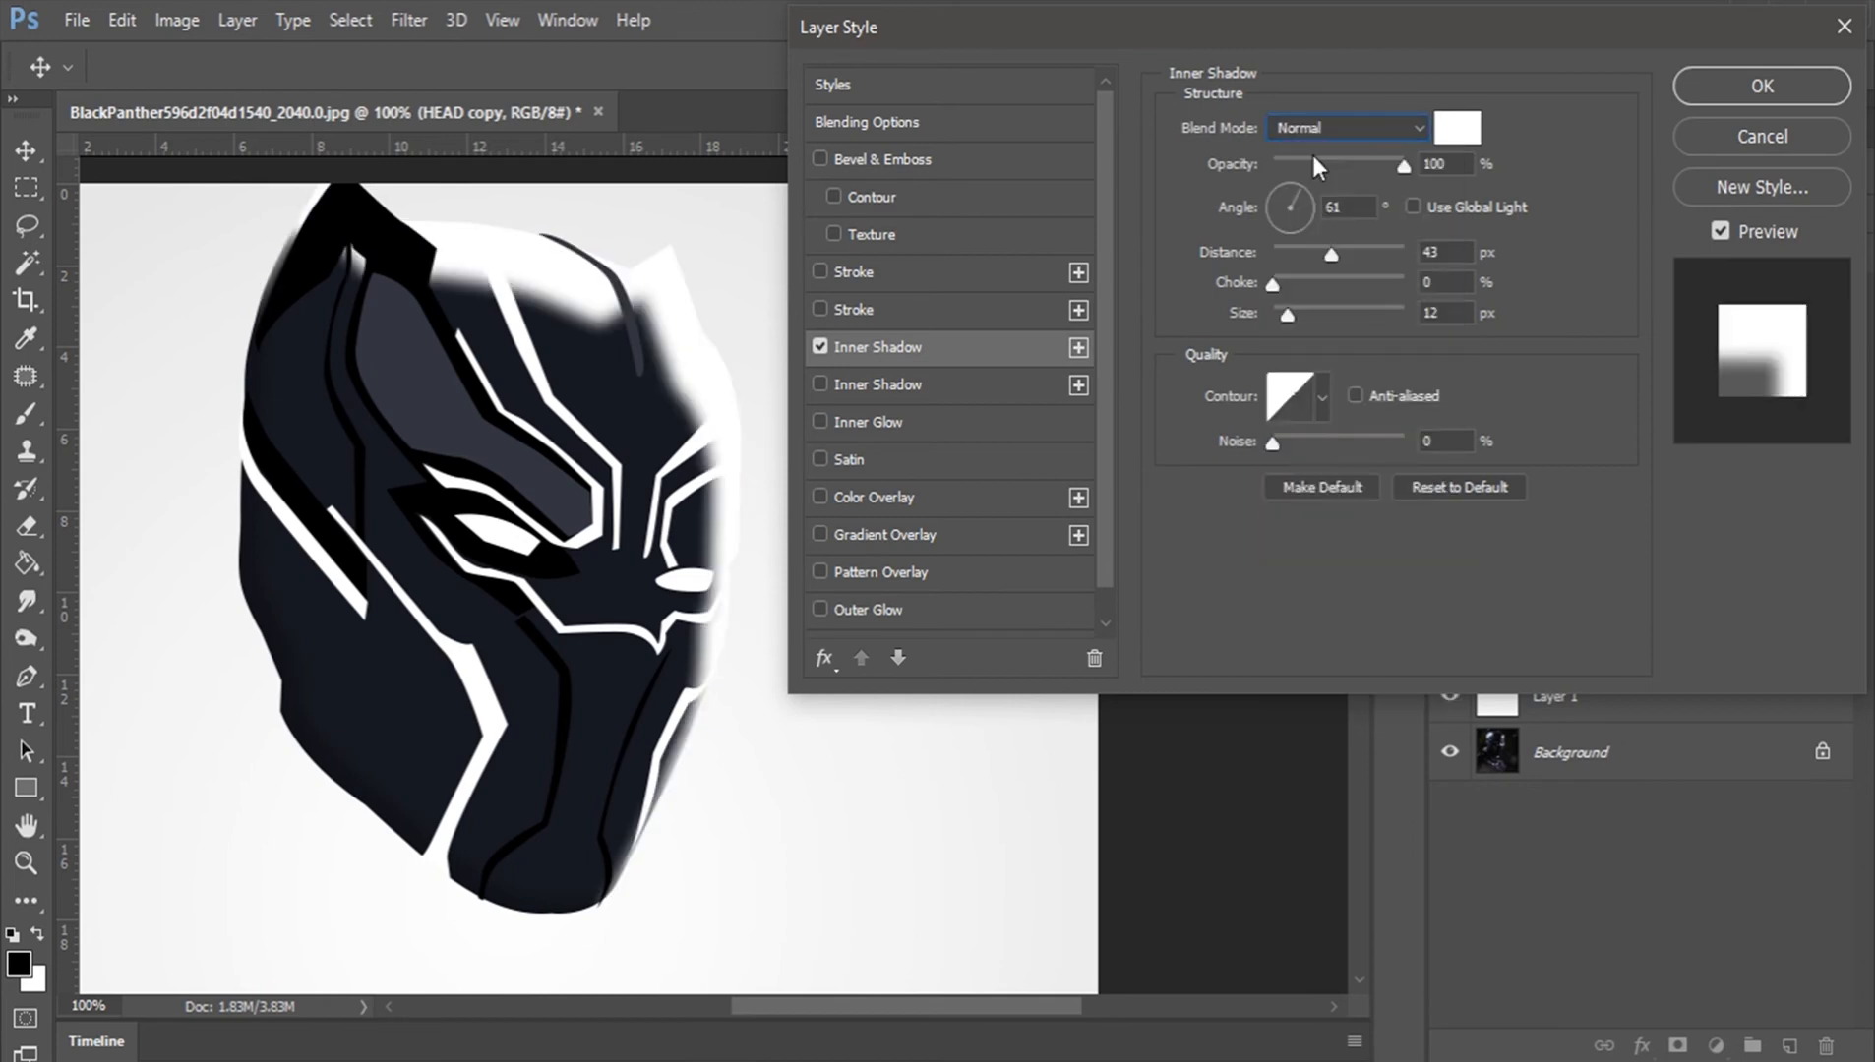
# Step: Set the inner shadow's angle to 77°, distance to 9 px and opacity to 25%, apply it and collapse the effects list
pyautogui.moveTo(586, 400); pyautogui.dragTo(665, 337)
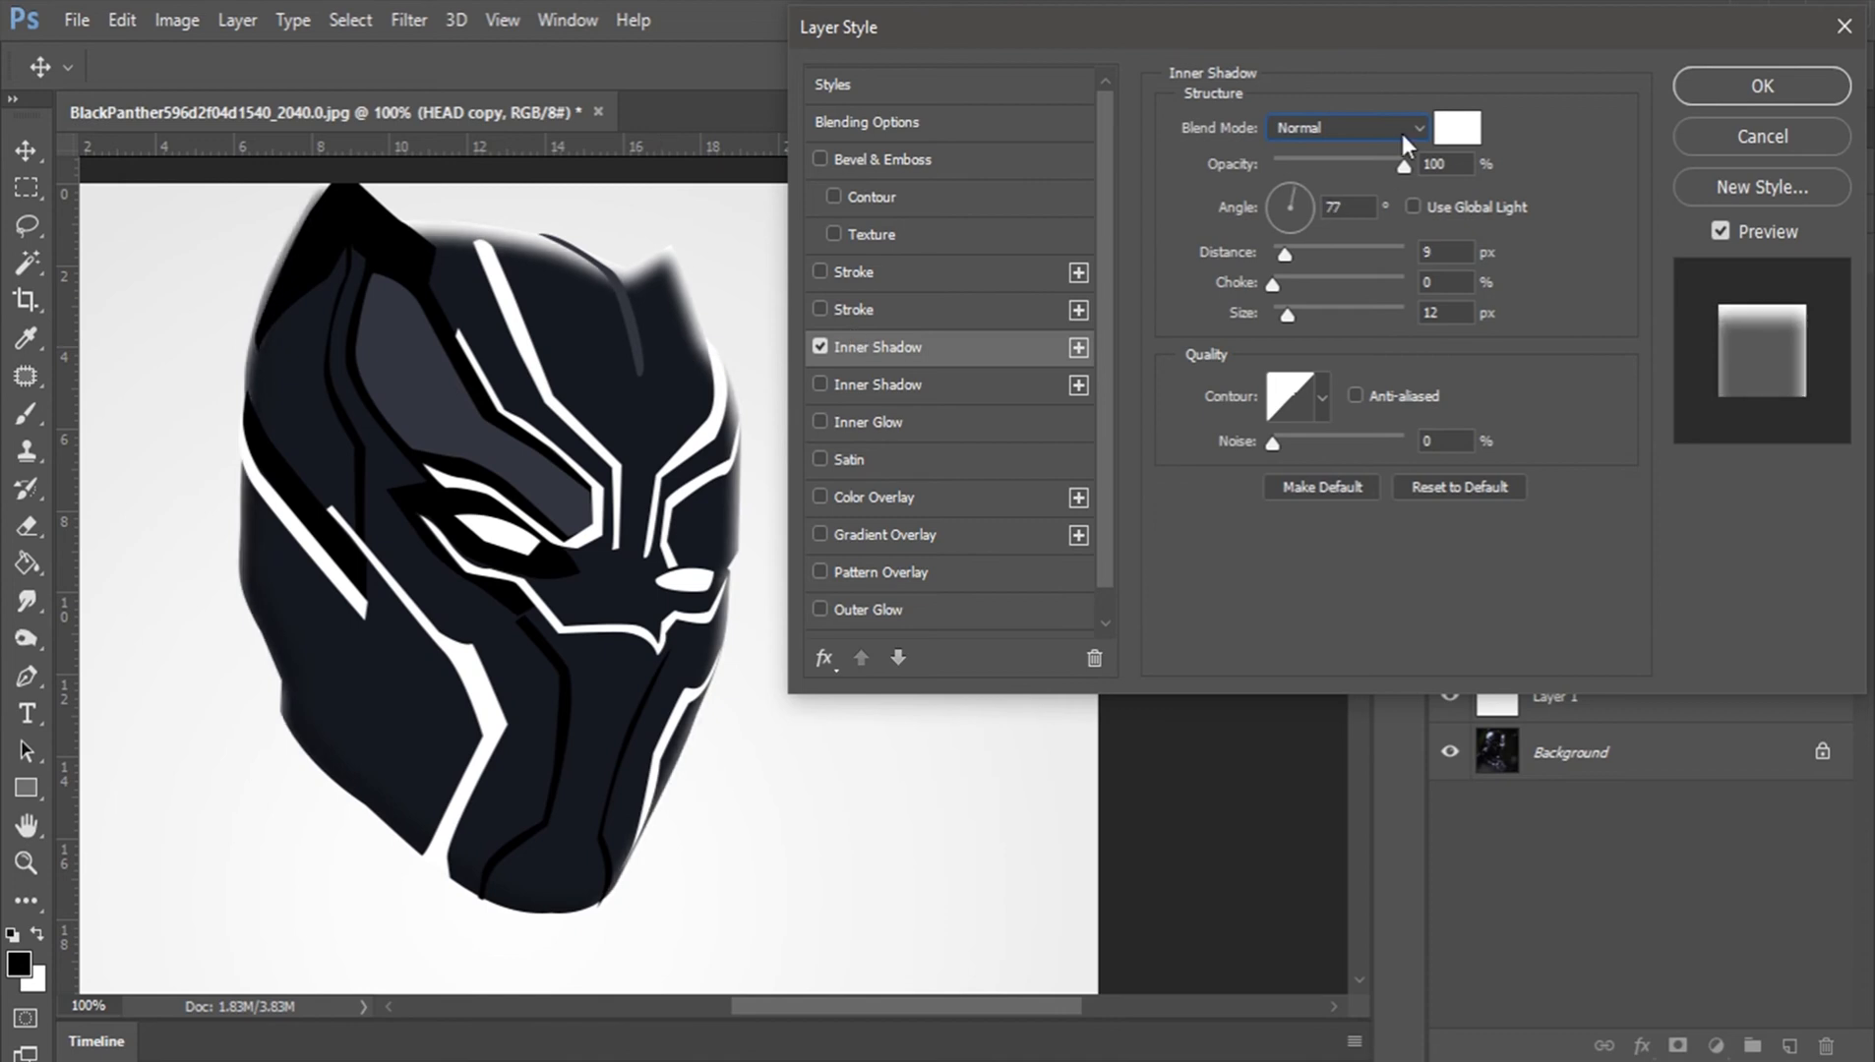
pyautogui.write('25')
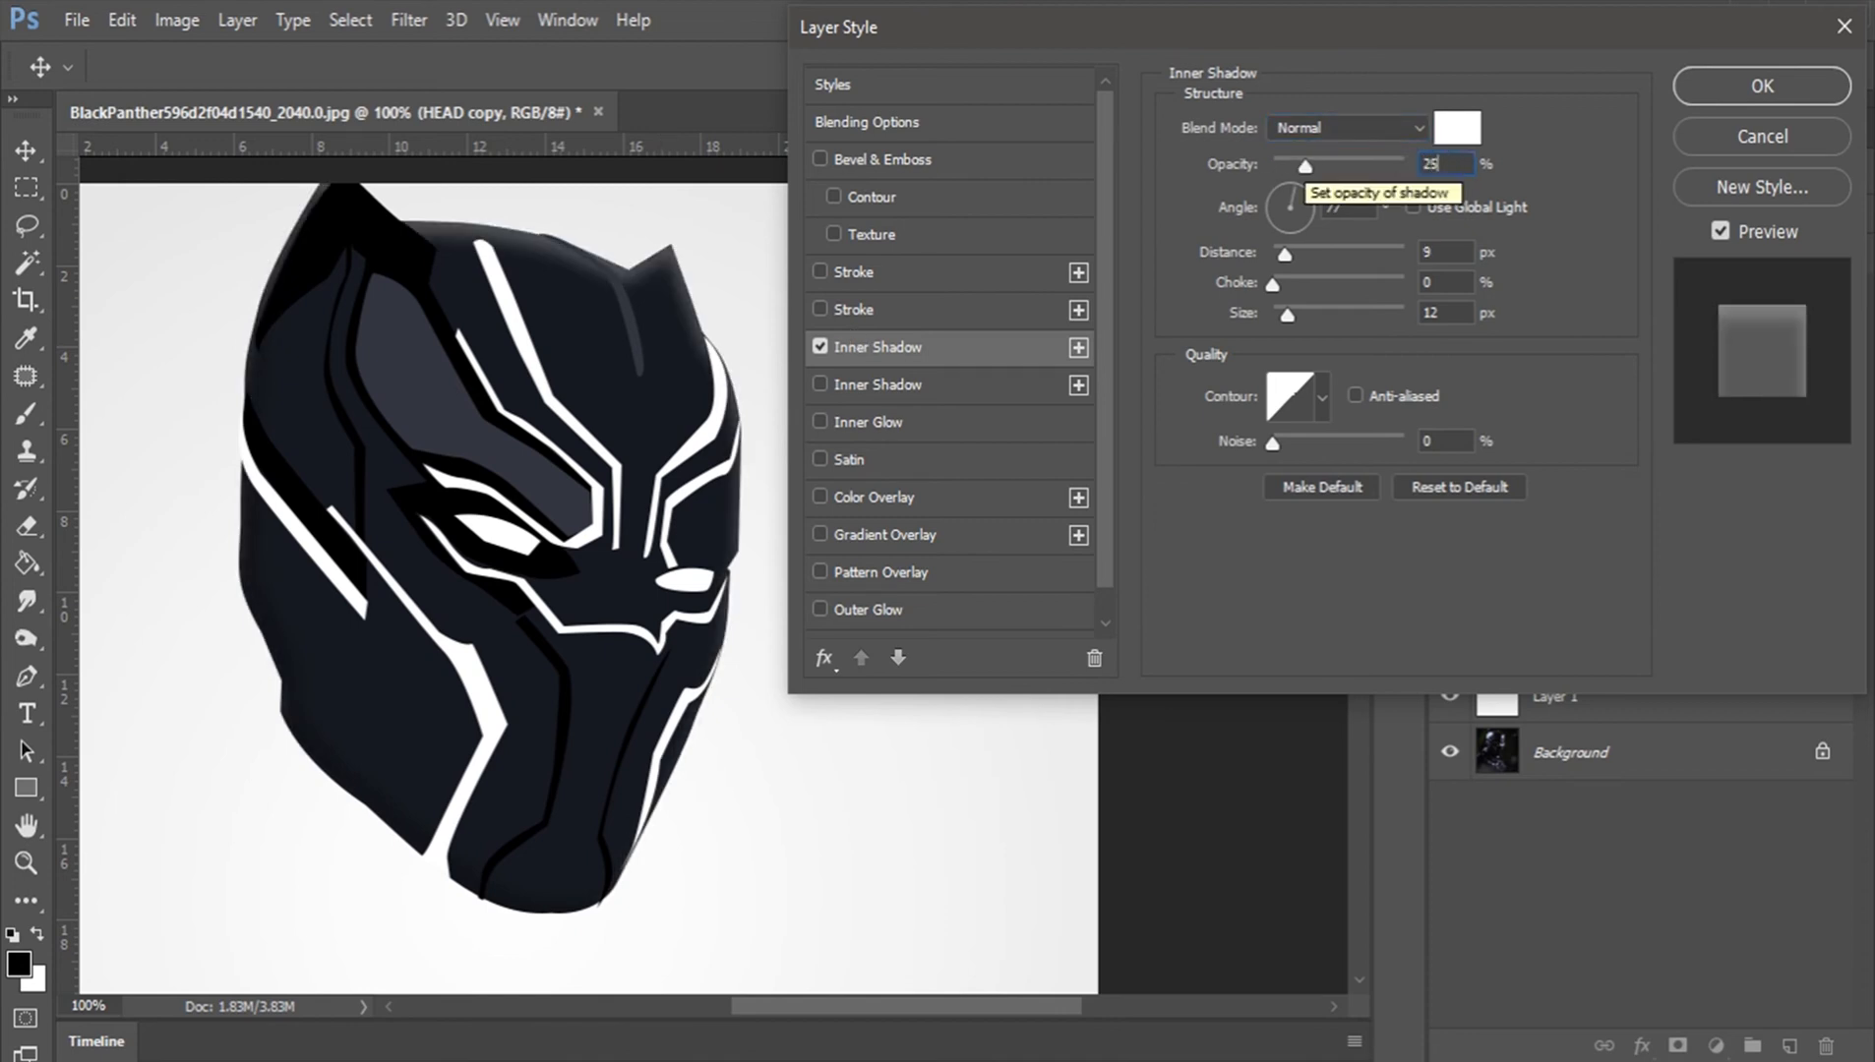
pyautogui.press('Return')
pyautogui.press('z')
pyautogui.click(763, 65)
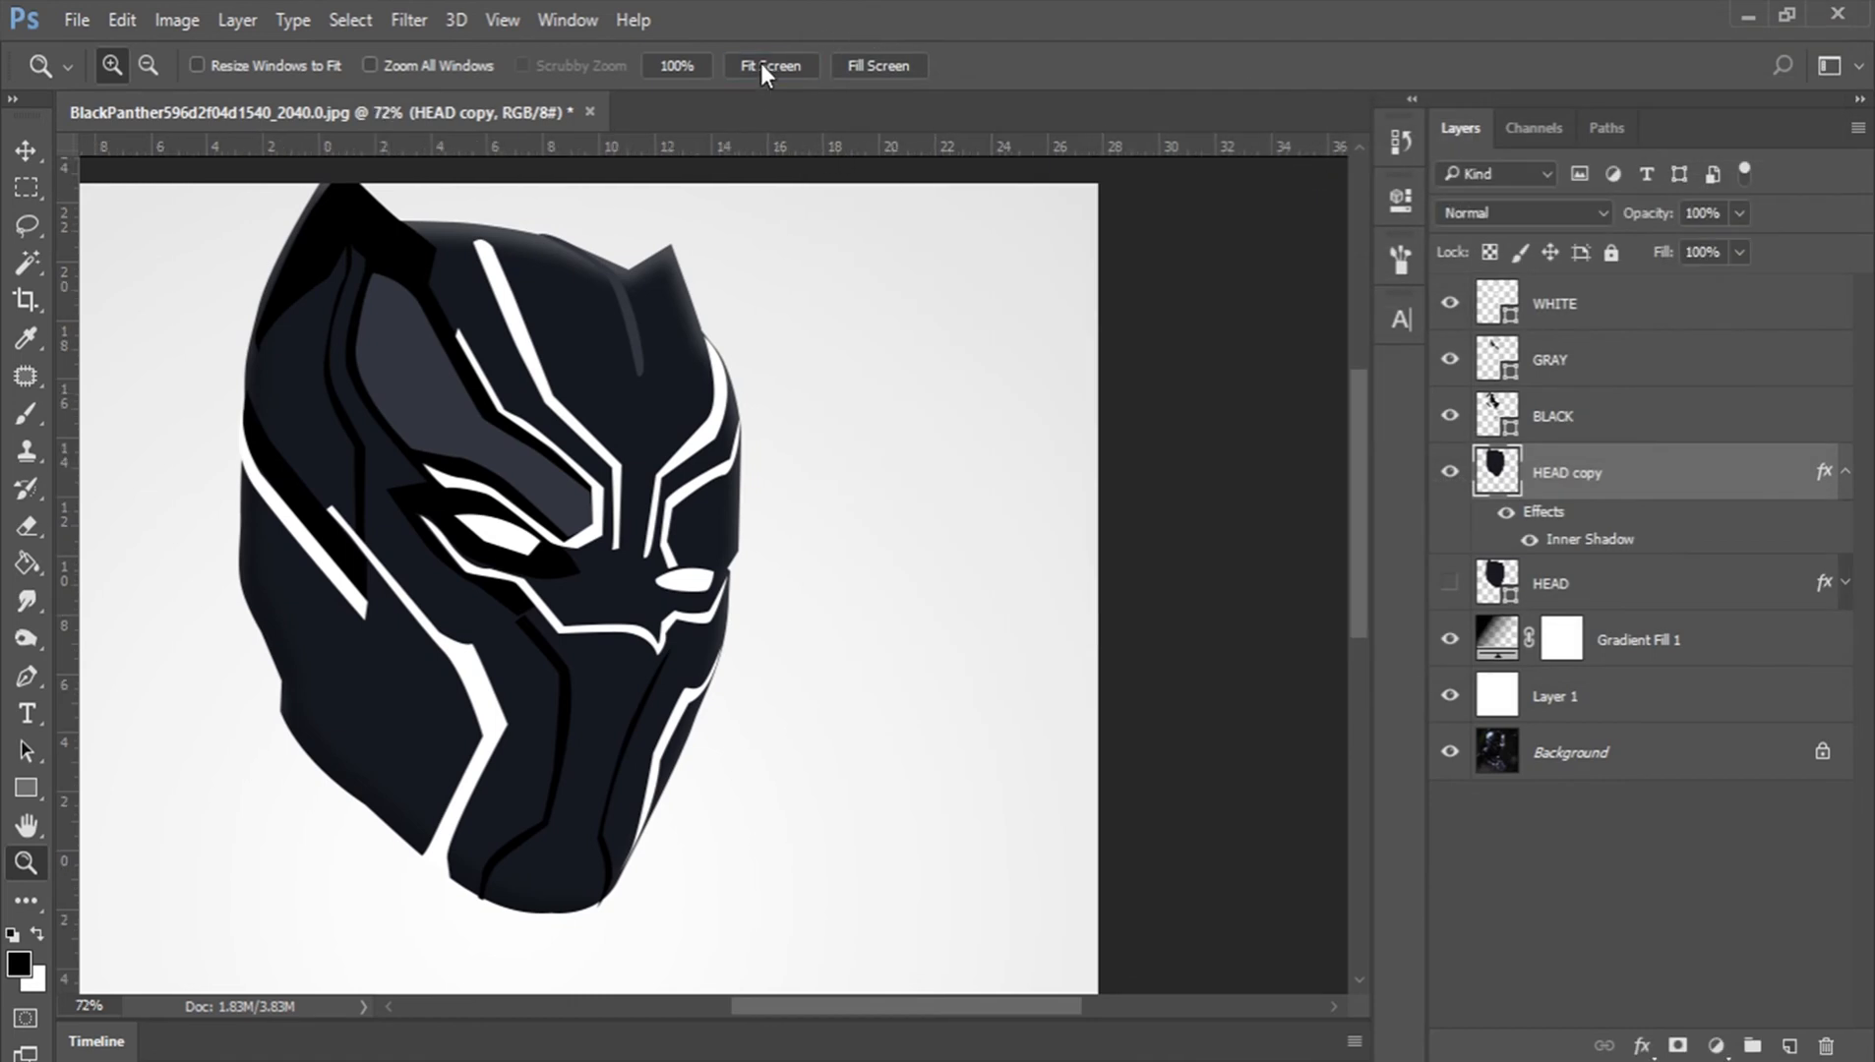
pyautogui.click(1837, 474)
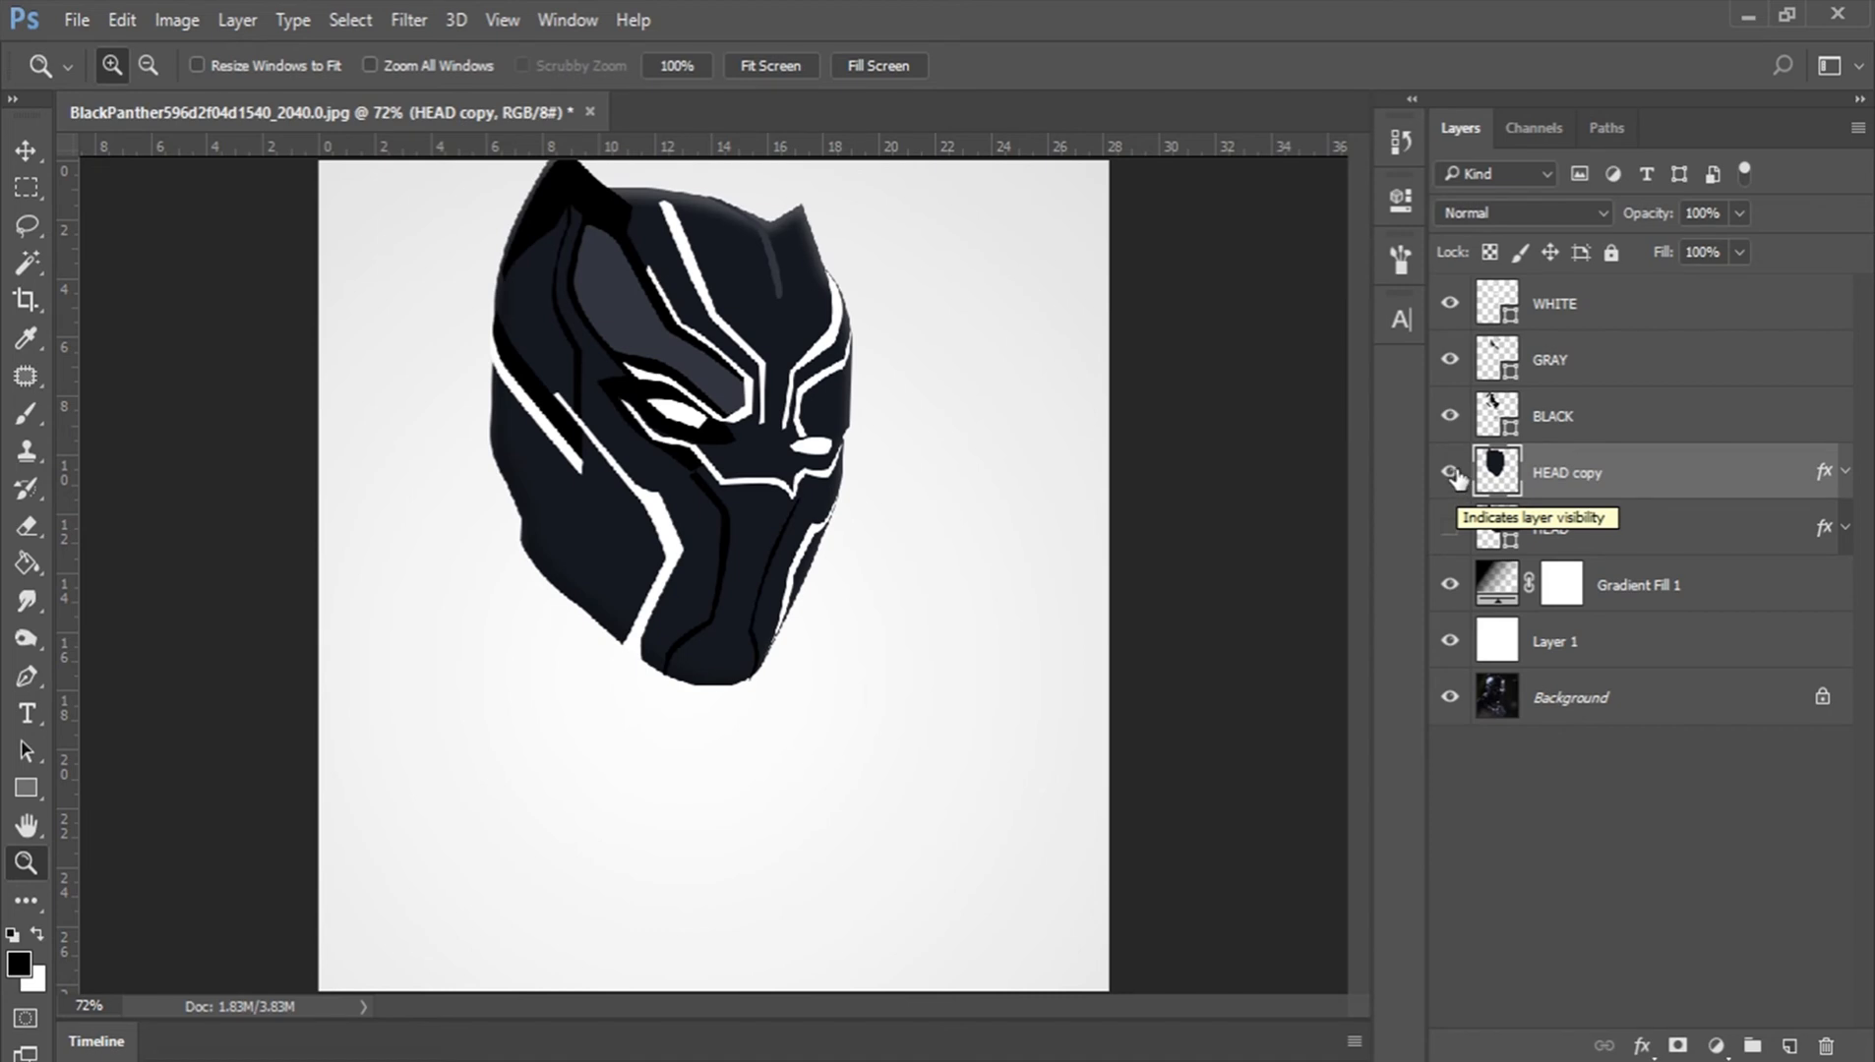
# Step: Hide all layers above the Background photo and select the Gradient Fill 1 layer
pyautogui.click(1450, 529)
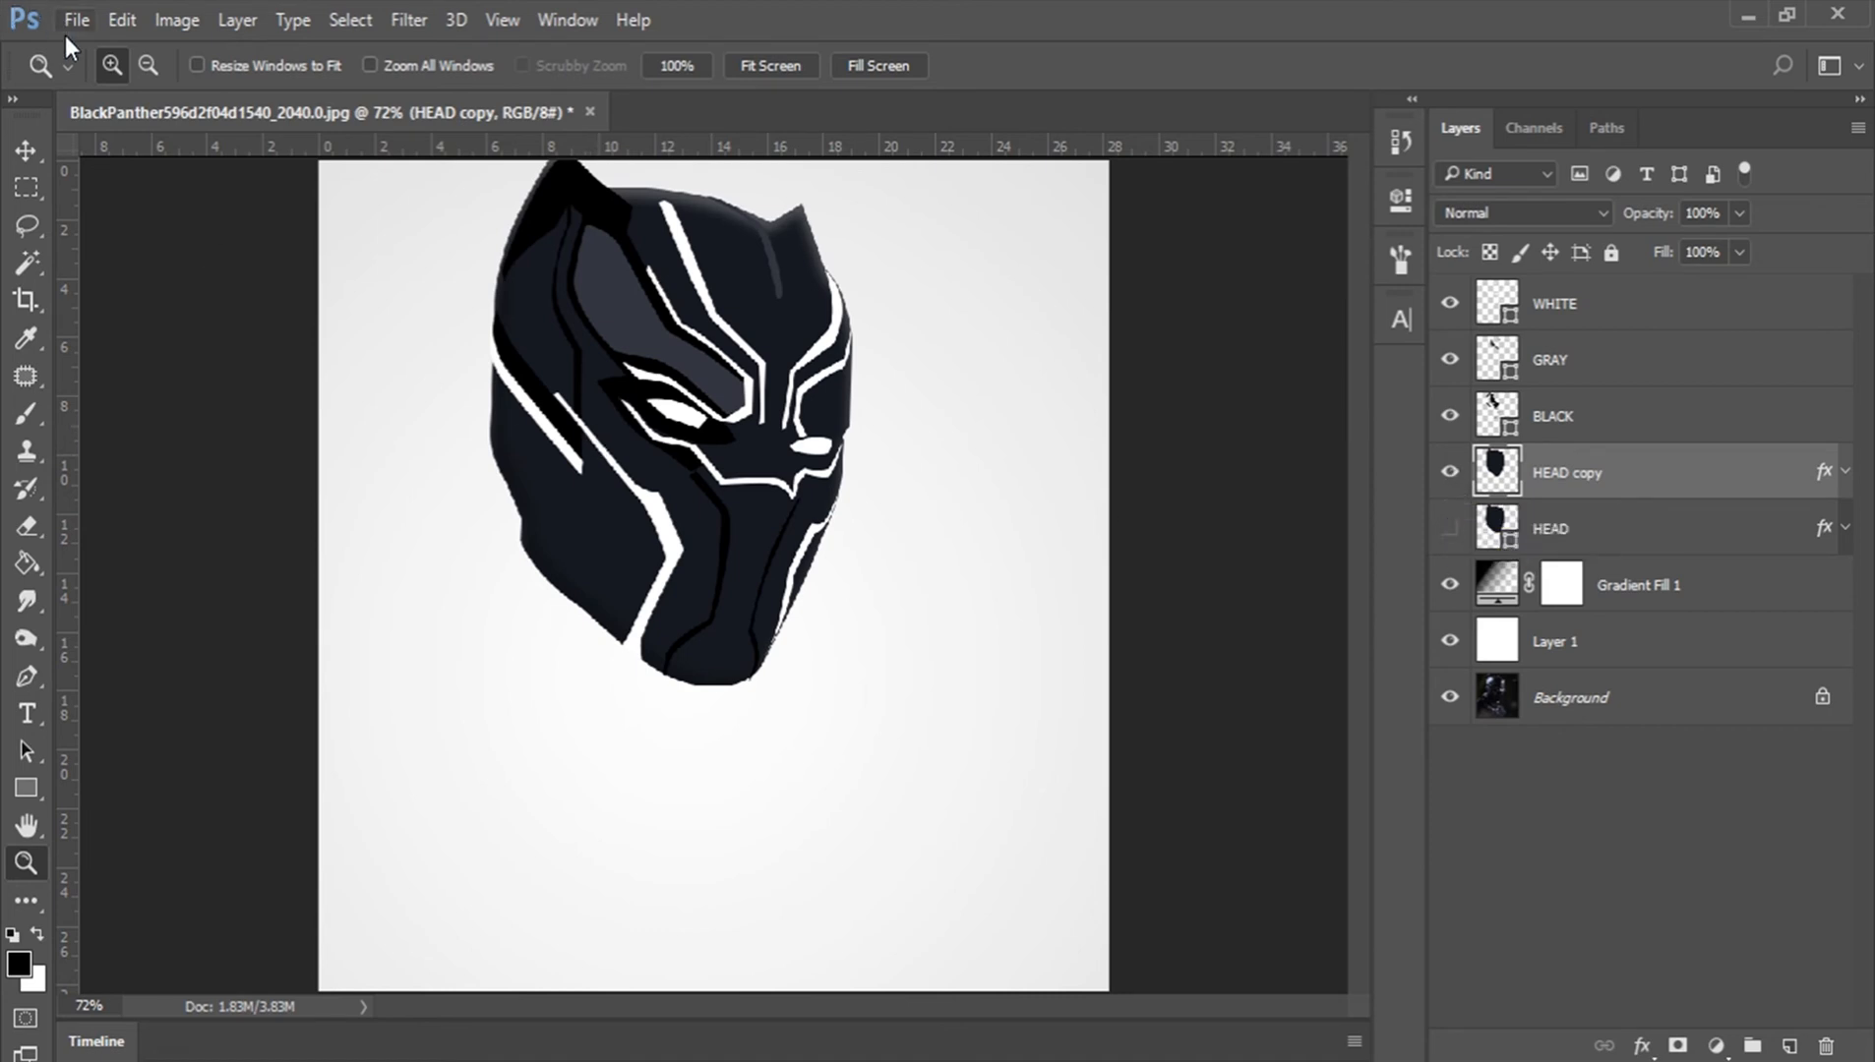
pyautogui.moveTo(1451, 472); pyautogui.dragTo(1457, 316)
pyautogui.moveTo(1448, 640); pyautogui.dragTo(1448, 583)
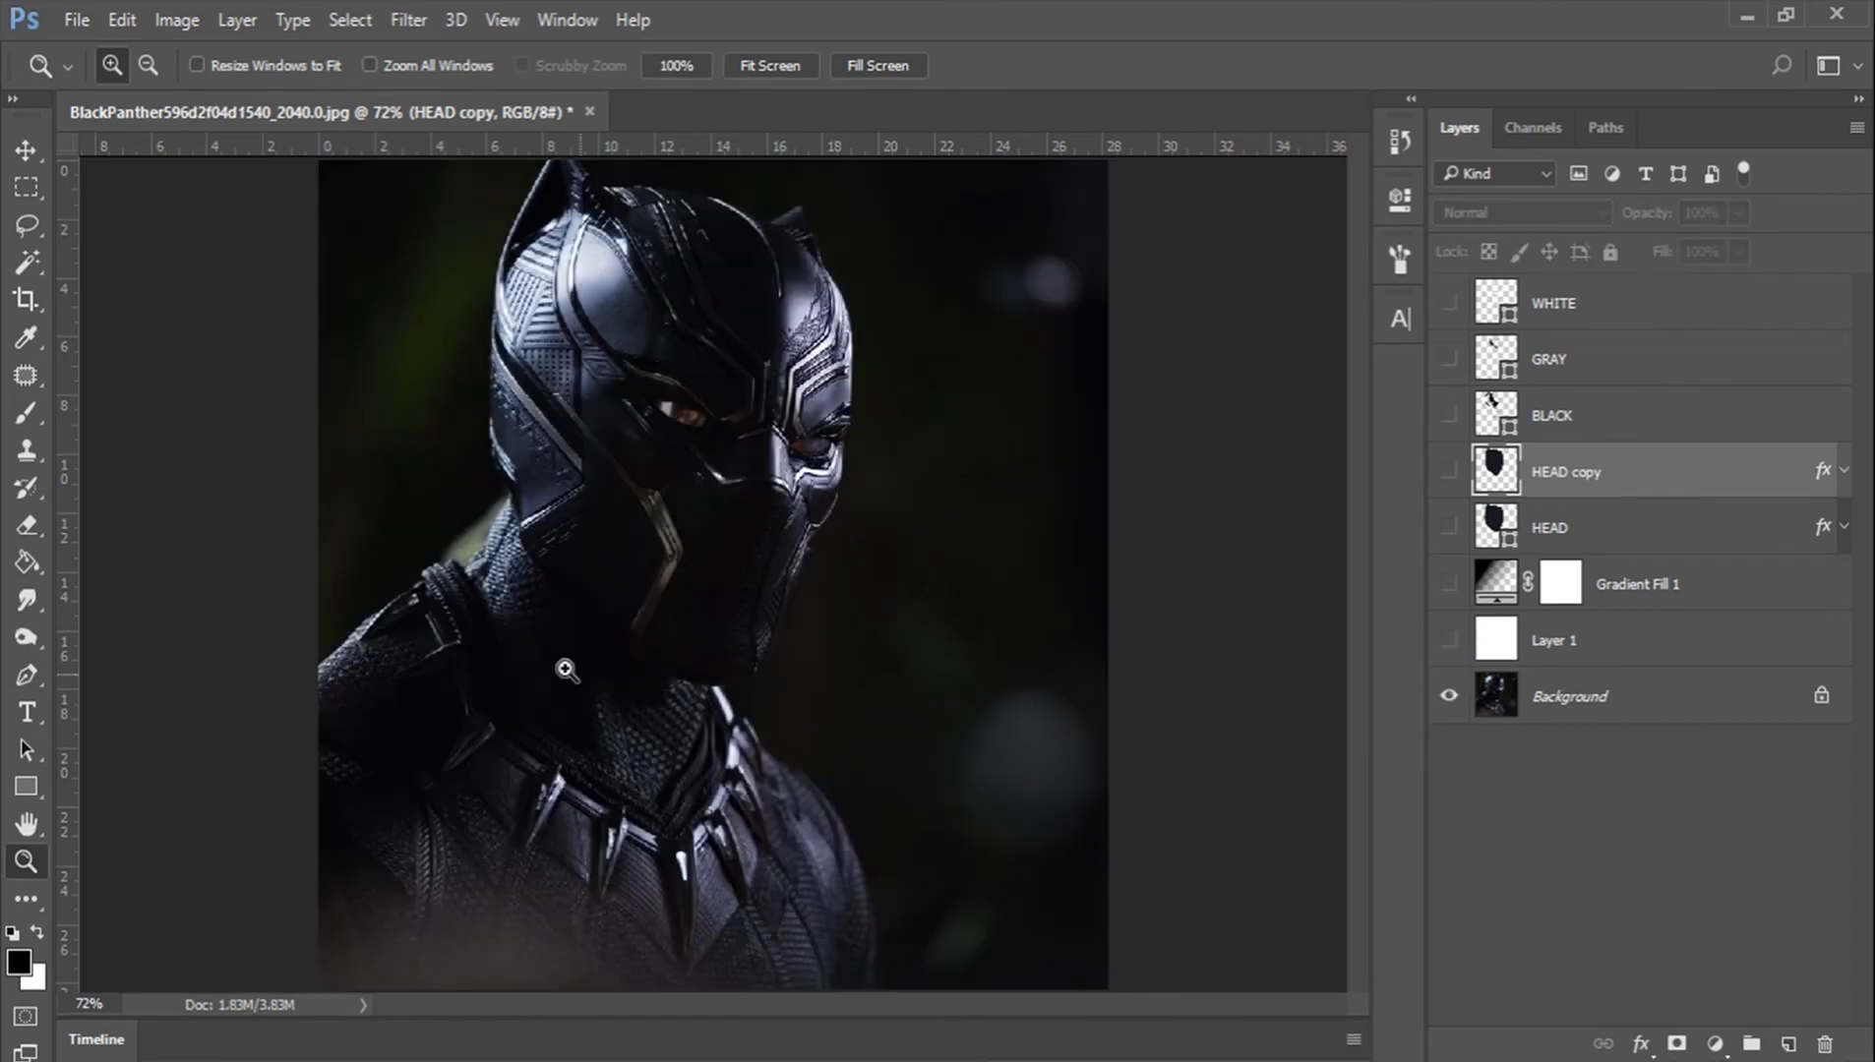
pyautogui.click(565, 671)
pyautogui.click(564, 839)
pyautogui.click(1638, 584)
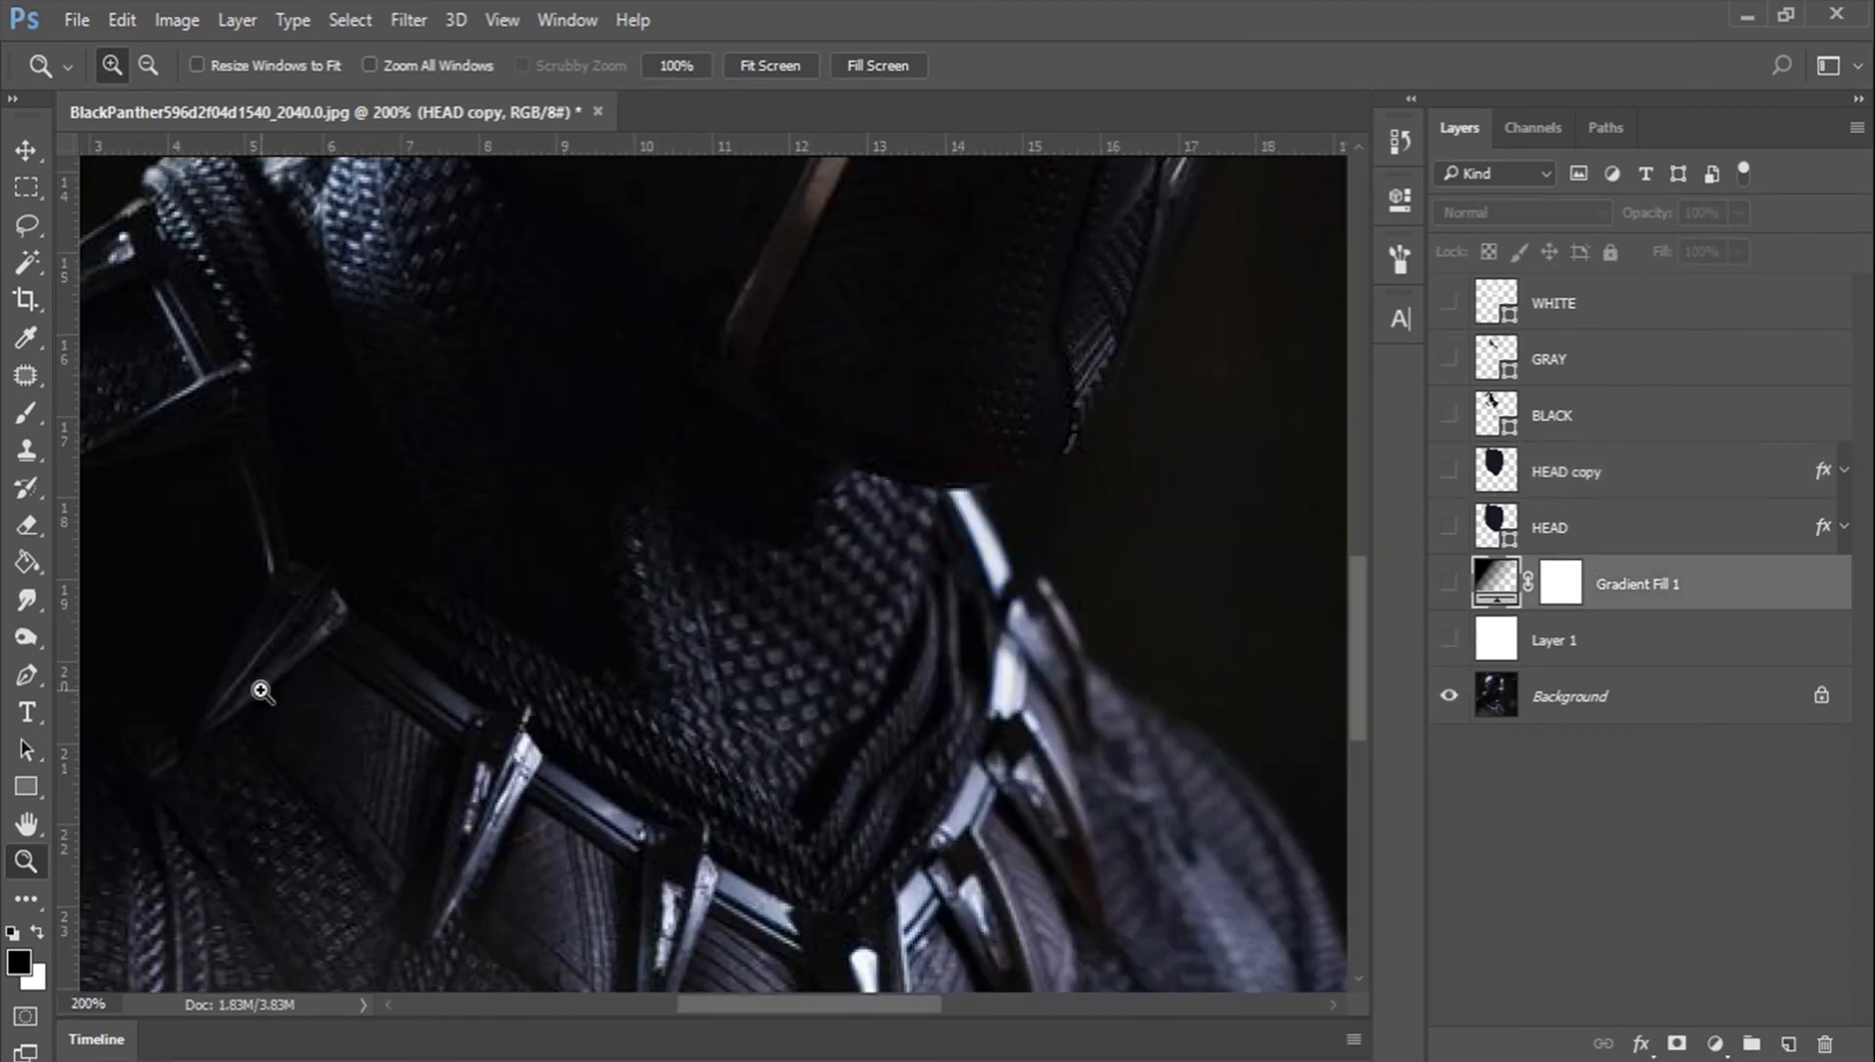
# Step: Trace the neck down to the collar with the Pen tool as a closed black shape about 284 × 342 px
pyautogui.press('p')
pyautogui.click(945, 484)
pyautogui.moveTo(987, 710); pyautogui.dragTo(942, 809)
pyautogui.click(852, 909)
pyautogui.moveTo(834, 883); pyautogui.dragTo(1121, 678)
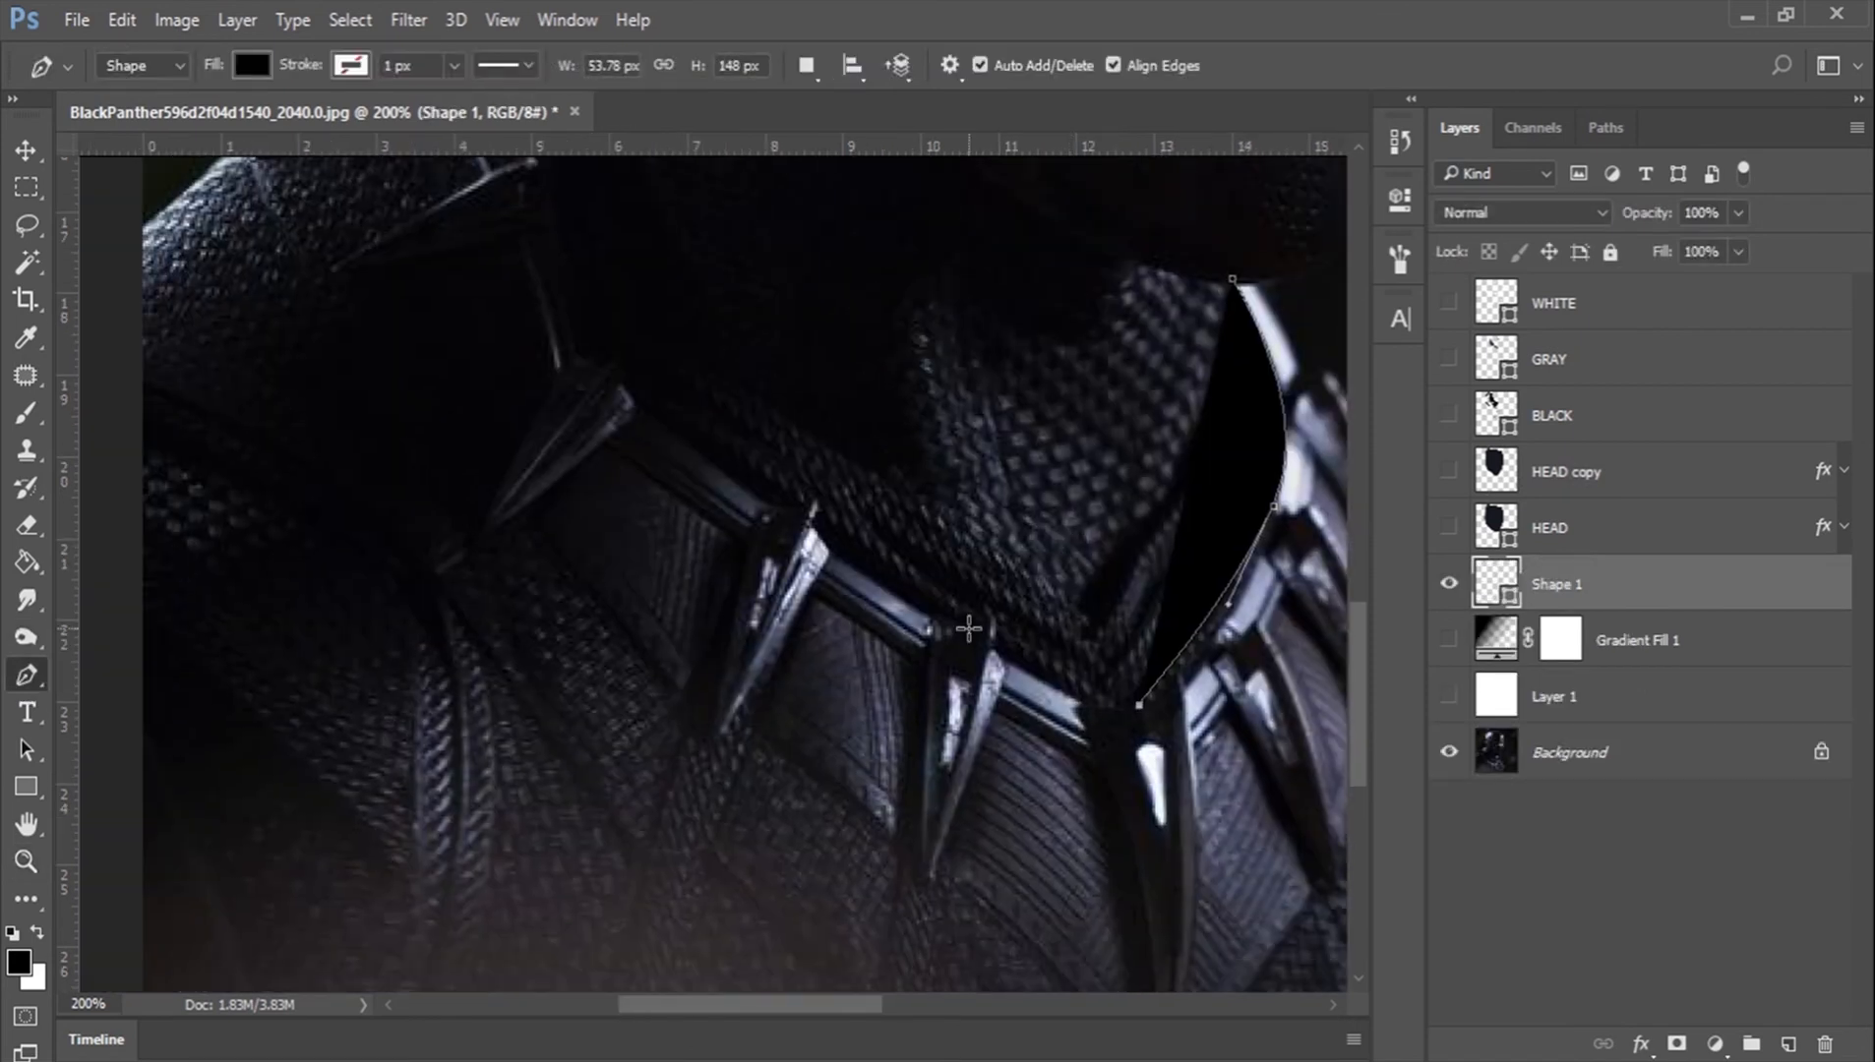
pyautogui.moveTo(969, 631); pyautogui.dragTo(972, 858)
pyautogui.moveTo(845, 683); pyautogui.dragTo(821, 547)
pyautogui.click(761, 322)
pyautogui.click(747, 306)
pyautogui.moveTo(787, 323); pyautogui.dragTo(792, 326)
pyautogui.moveTo(792, 325); pyautogui.dragTo(706, 631)
pyautogui.moveTo(840, 420); pyautogui.dragTo(868, 380)
pyautogui.moveTo(979, 410); pyautogui.dragTo(1049, 482)
pyautogui.moveTo(1312, 808); pyautogui.dragTo(435, 451)
pyautogui.click(491, 537)
pyautogui.click(516, 611)
# Step: Change the neck shape's fill to a very dark navy and hide the layer to reveal the photo
pyautogui.press('z')
pyautogui.click(707, 65)
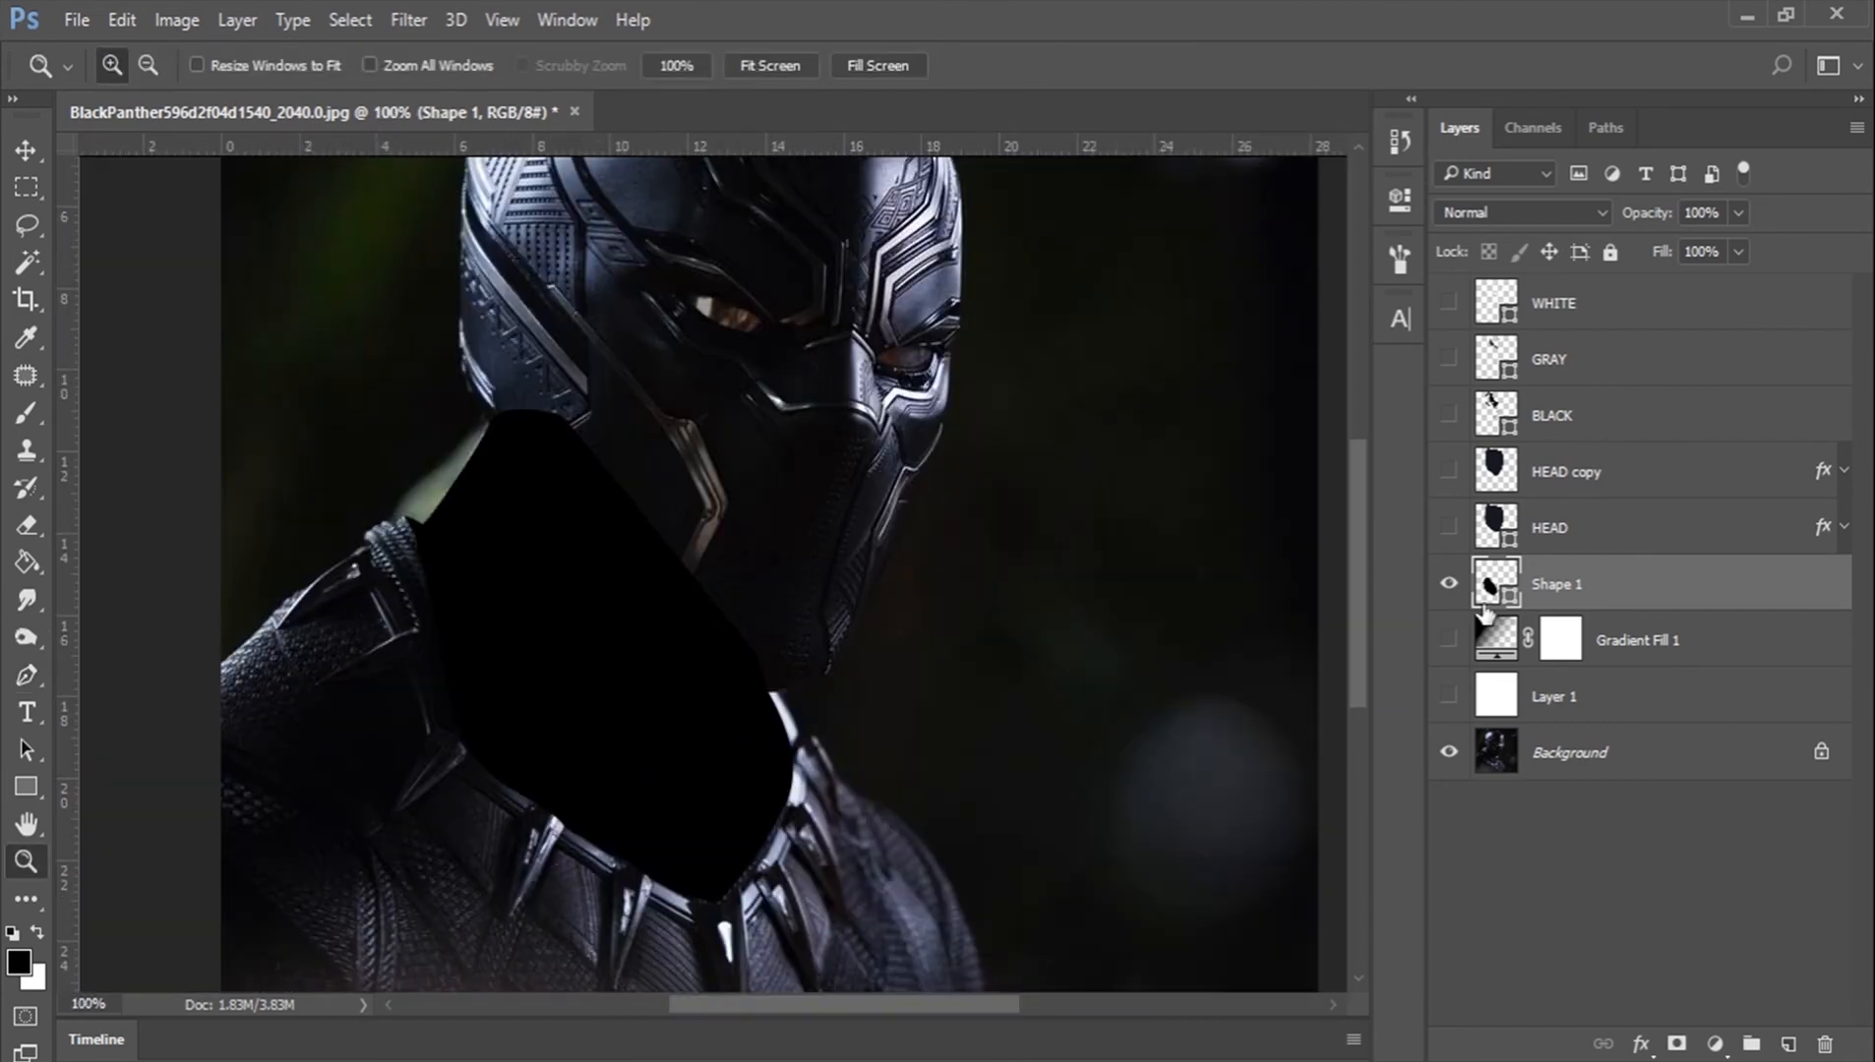
pyautogui.click(1771, 76)
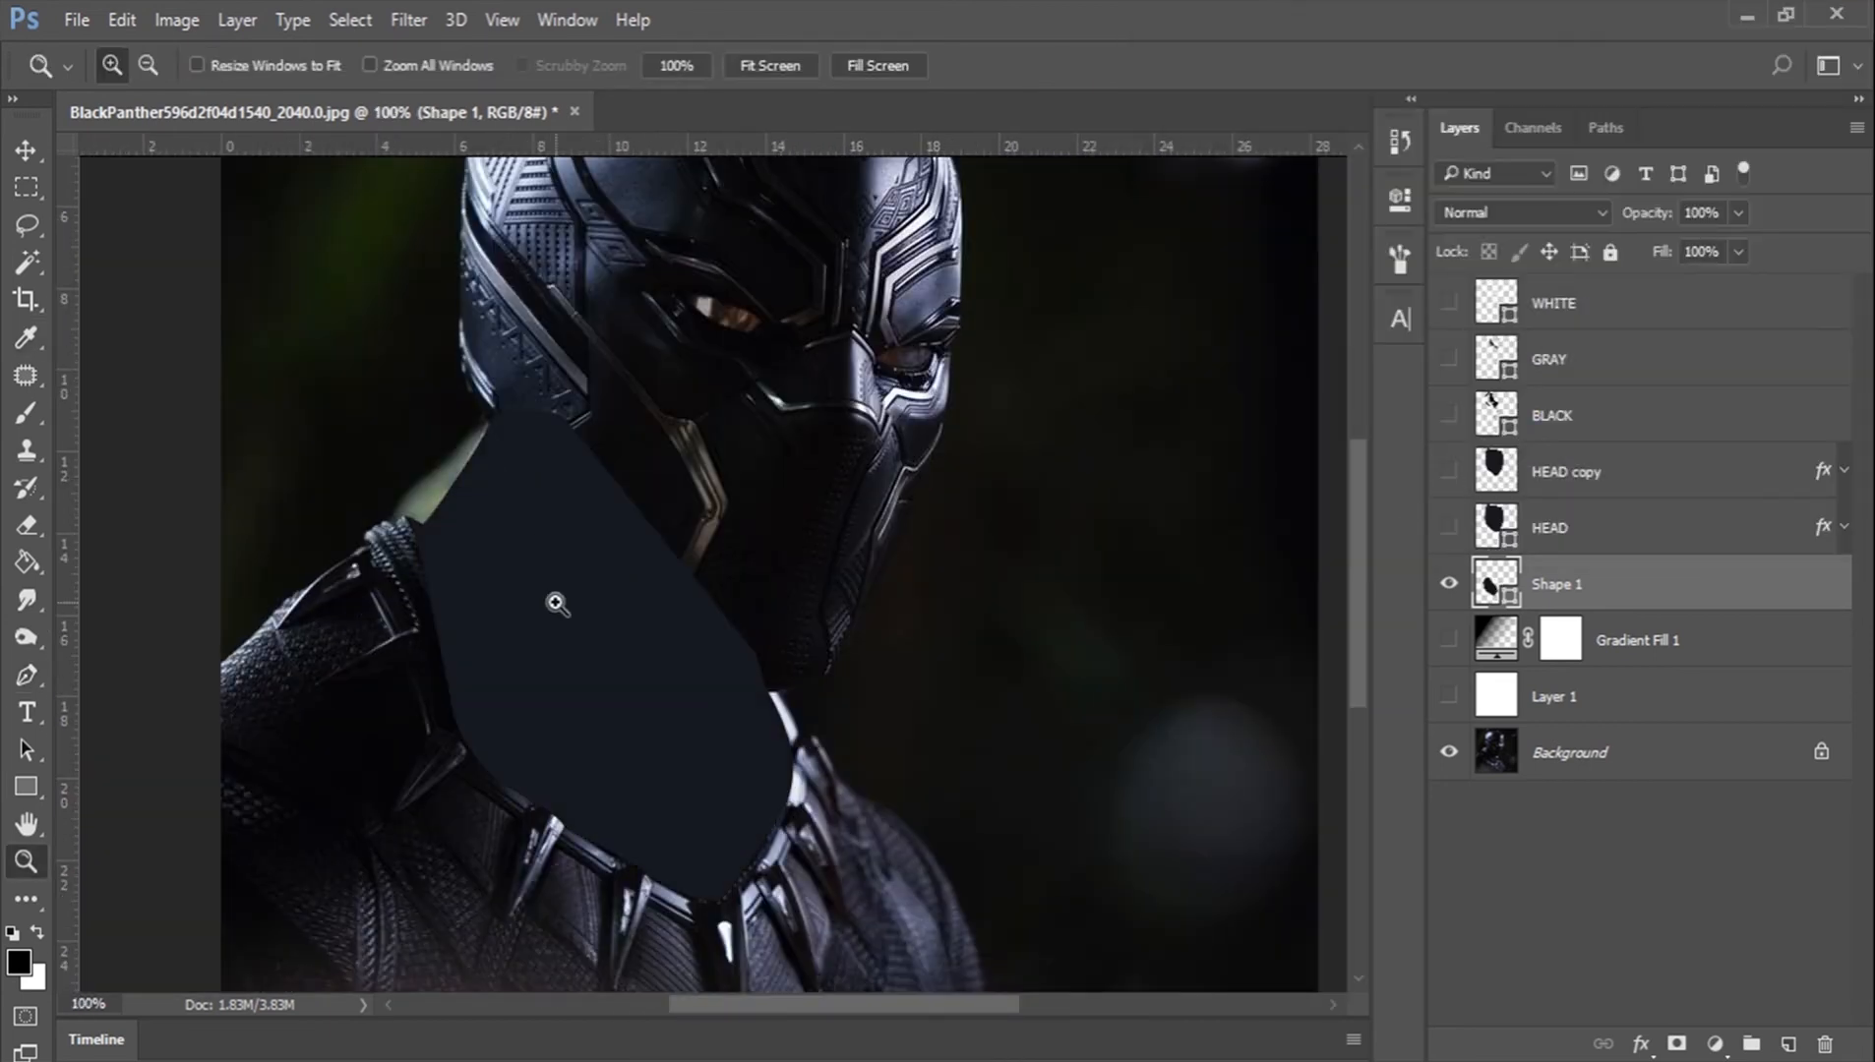
pyautogui.click(529, 620)
pyautogui.scroll(-2, 530, 618)
pyautogui.hotkey('ctrl', ',')
# Step: Start a dark navy shape under the chin, tracing the shadow edge around the neck folds and back along the collar
pyautogui.press('p')
pyautogui.click(911, 620)
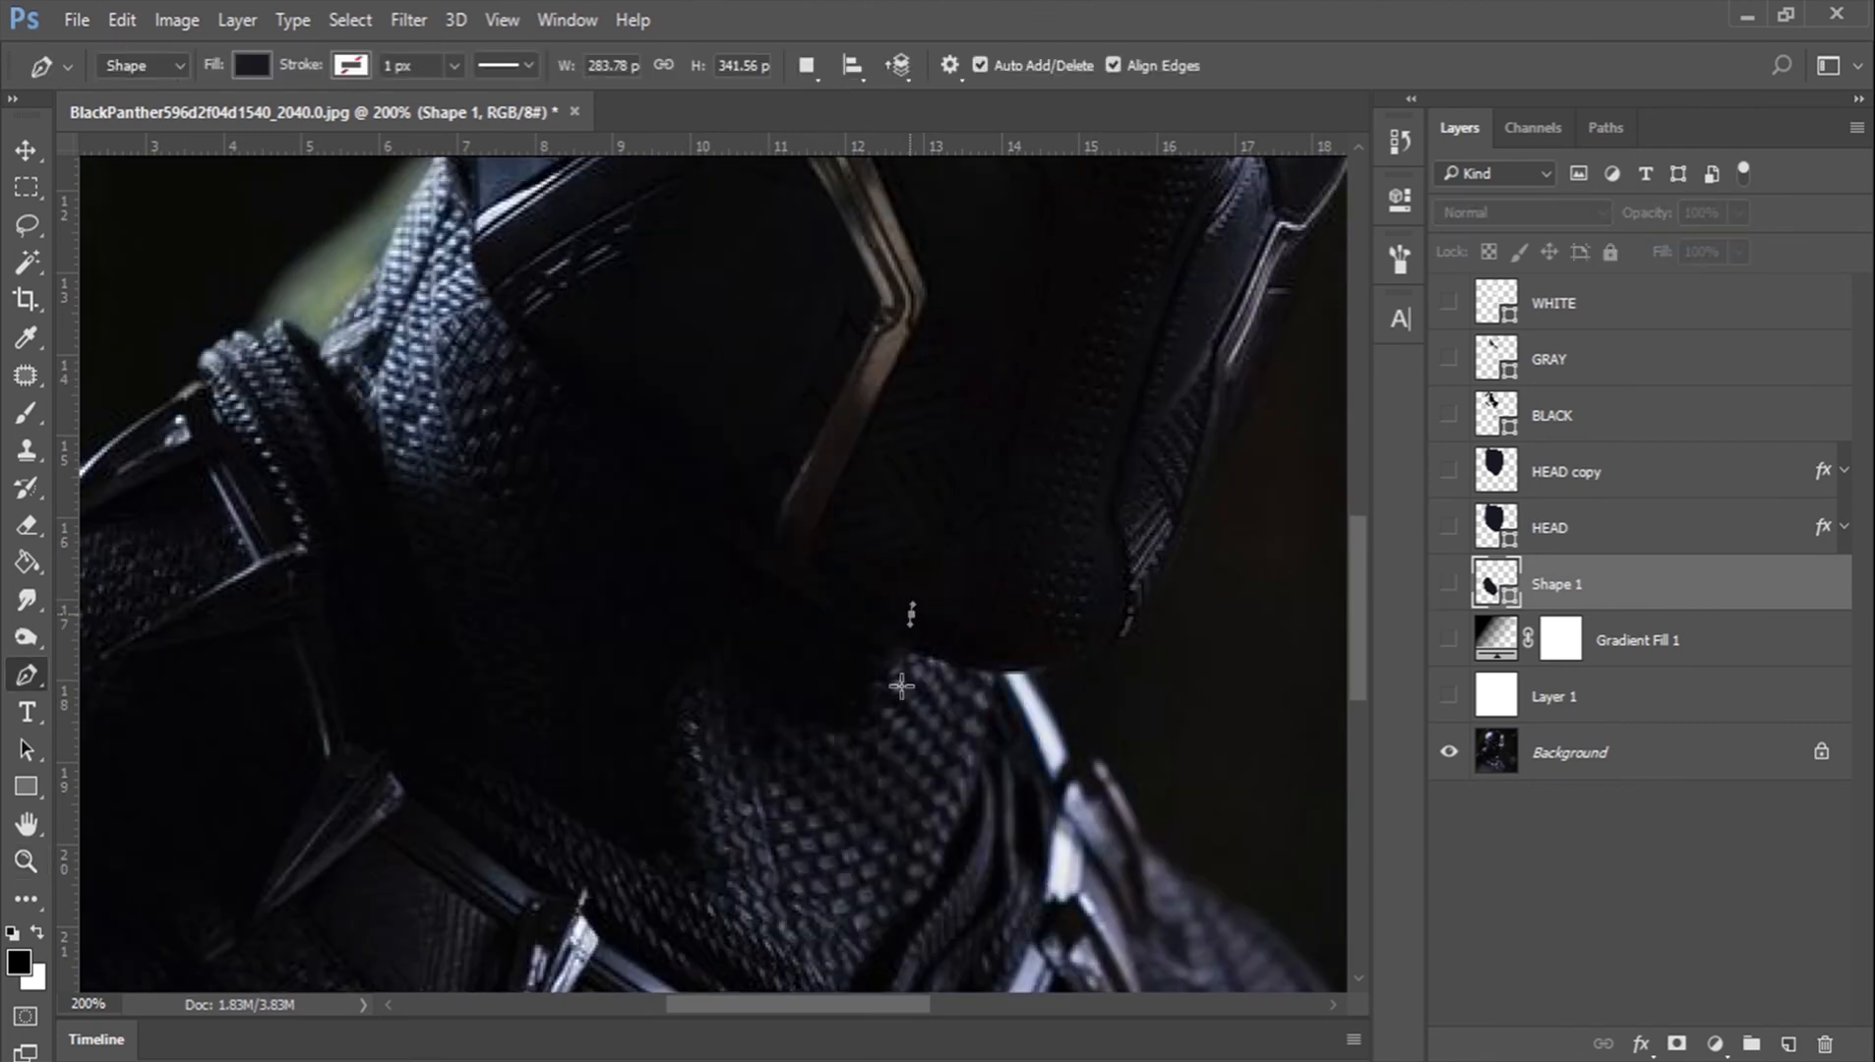
pyautogui.moveTo(875, 724); pyautogui.dragTo(672, 733)
pyautogui.click(699, 820)
pyautogui.click(702, 897)
pyautogui.moveTo(695, 895); pyautogui.dragTo(740, 782)
pyautogui.click(523, 642)
pyautogui.click(493, 659)
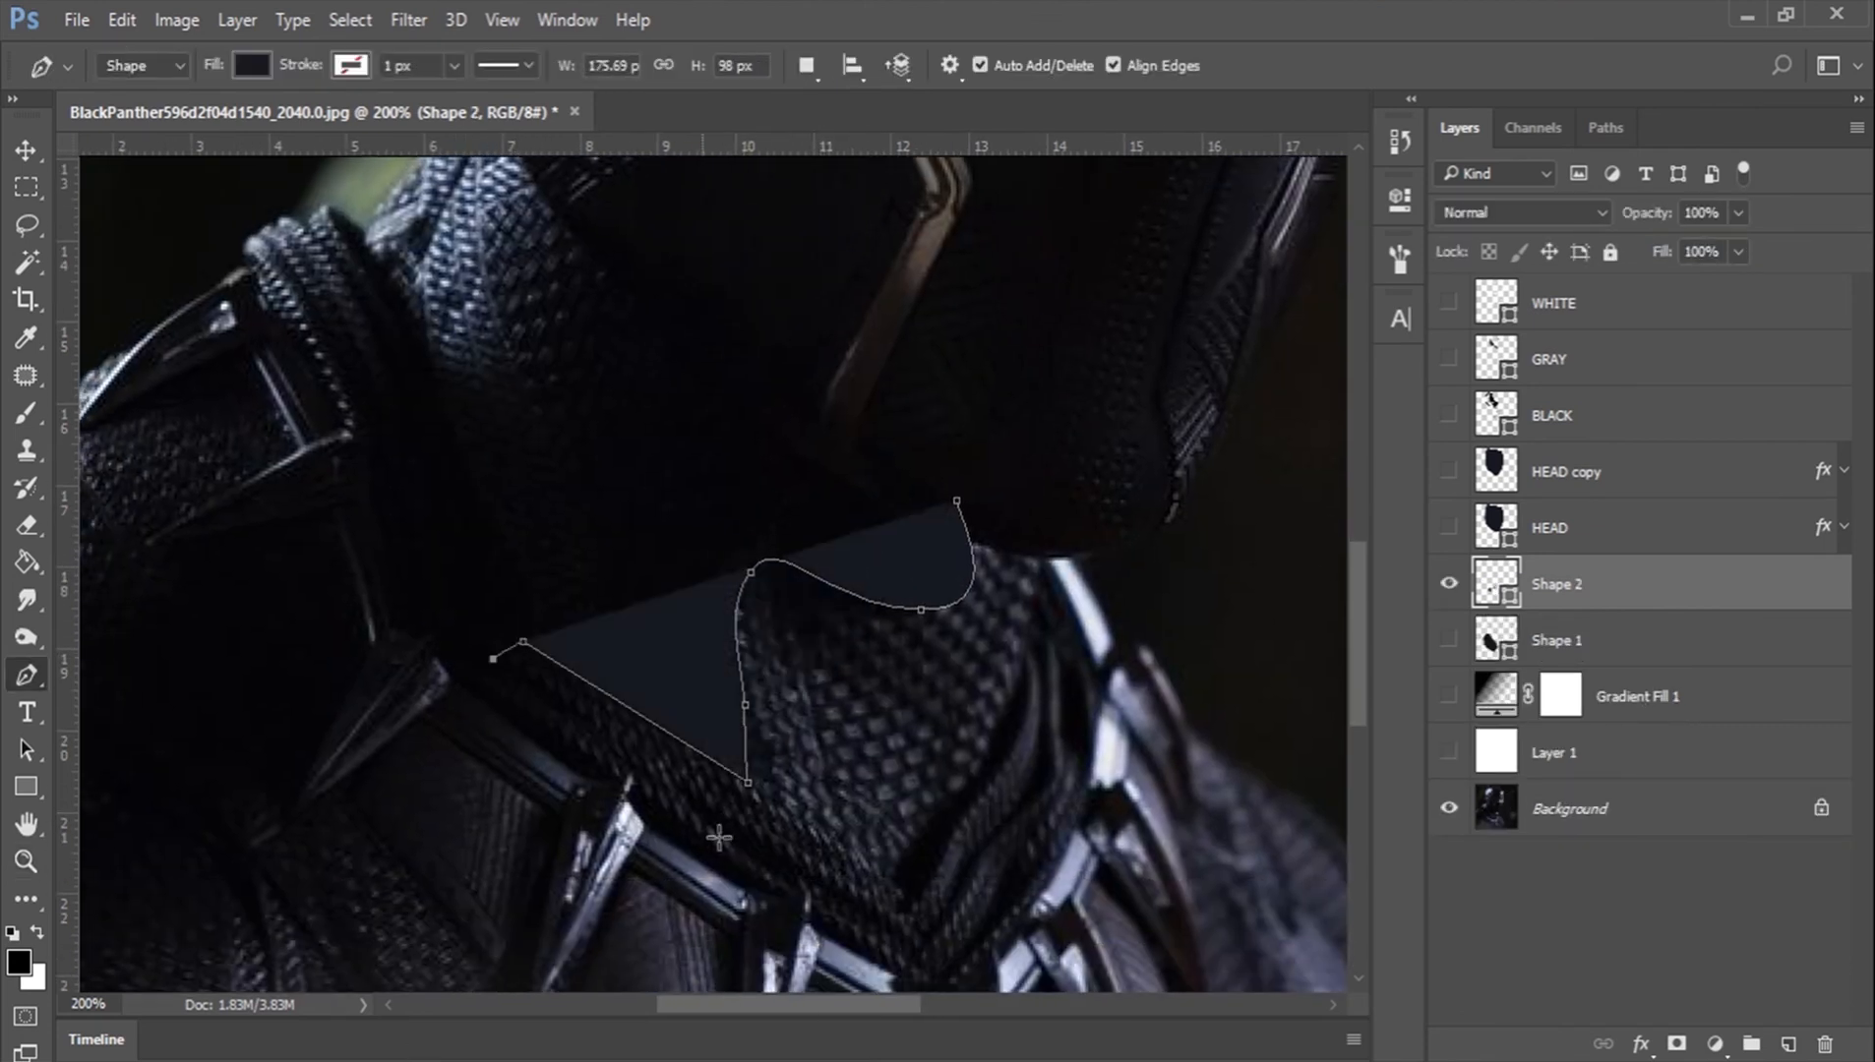
pyautogui.click(781, 899)
pyautogui.moveTo(490, 714); pyautogui.dragTo(436, 654)
# Step: Complete the neck shadow shape along the shoulder side and up to the jaw, setting its layer opacity to 0%, about 242 × 236 px
pyautogui.click(386, 516)
pyautogui.moveTo(386, 515); pyautogui.dragTo(479, 672)
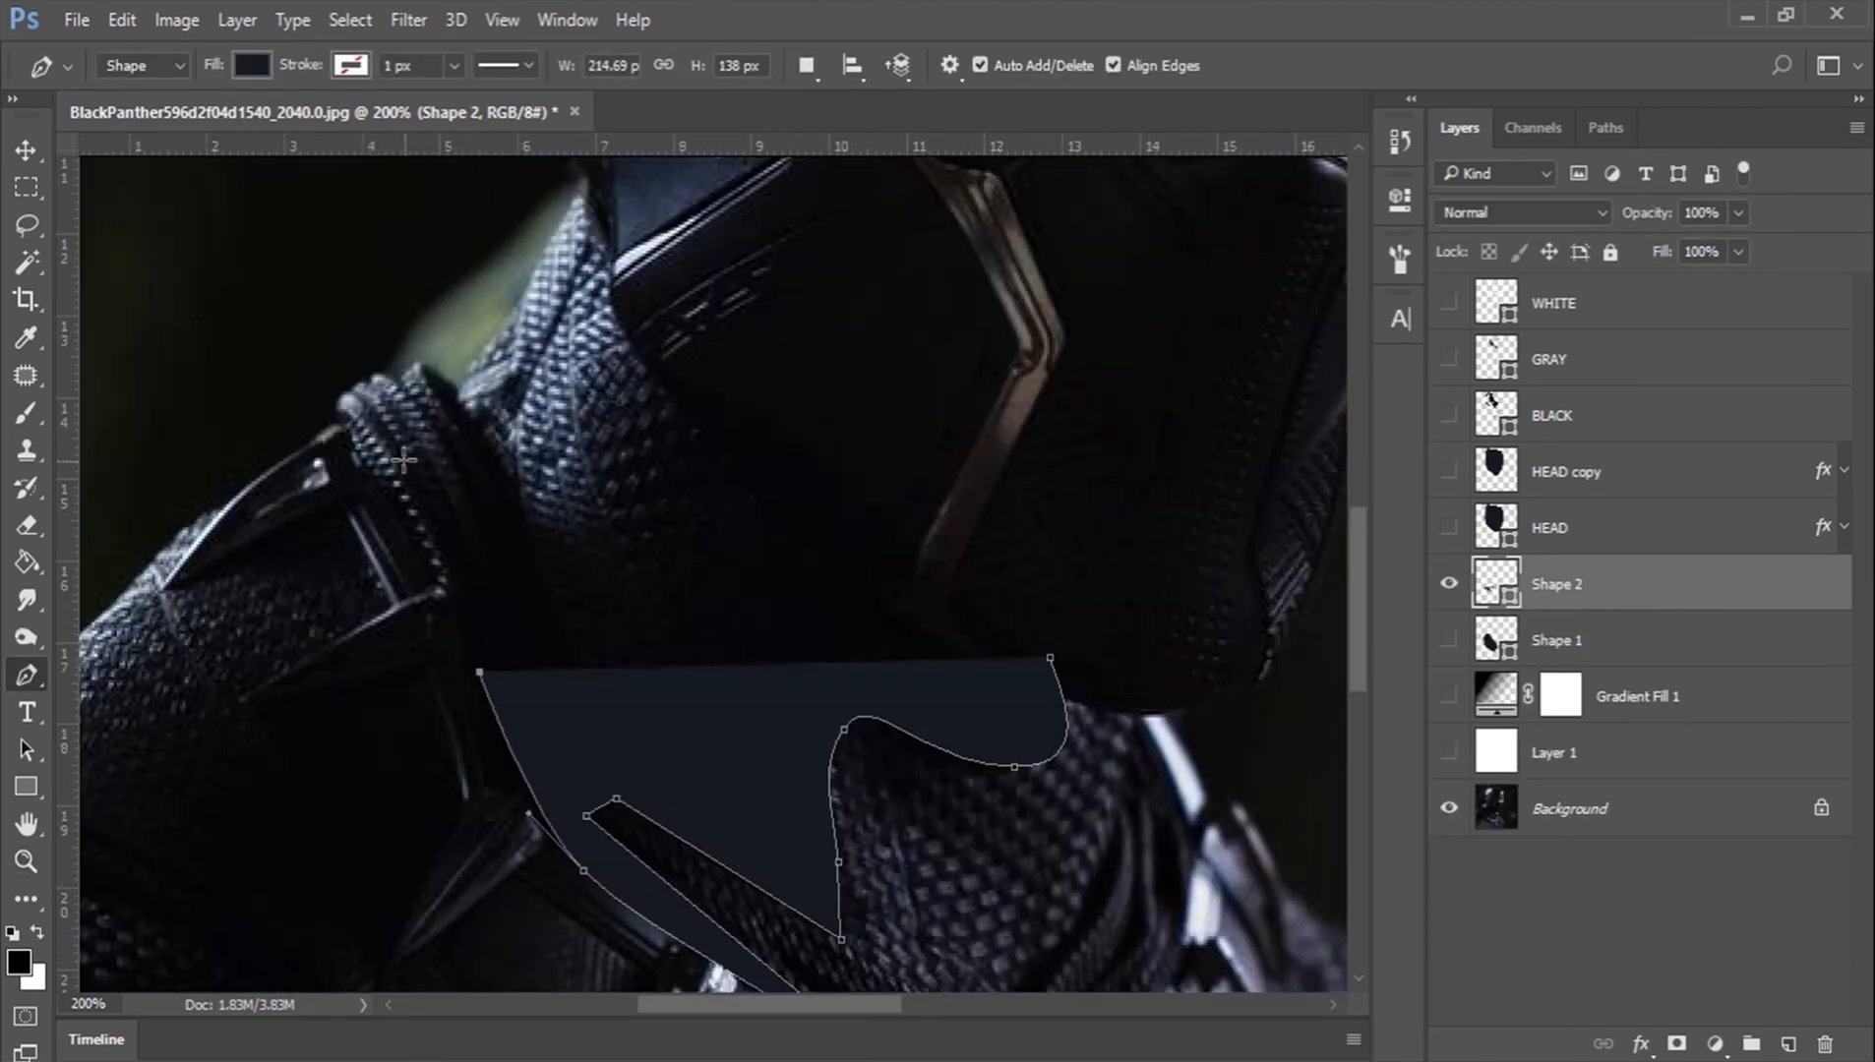
pyautogui.click(407, 462)
pyautogui.click(449, 434)
pyautogui.click(424, 376)
pyautogui.click(456, 392)
pyautogui.press('0')
pyautogui.press('0')
pyautogui.click(554, 600)
pyautogui.click(614, 756)
pyautogui.moveTo(715, 715); pyautogui.dragTo(704, 638)
pyautogui.click(721, 516)
pyautogui.click(731, 458)
pyautogui.moveTo(1049, 658); pyautogui.dragTo(1047, 703)
pyautogui.press('Return')
# Step: Draw the uppermost necklace claw on the shoulder as a closed dark navy shape about 74 × 58 px
pyautogui.moveTo(766, 686); pyautogui.dragTo(962, 573)
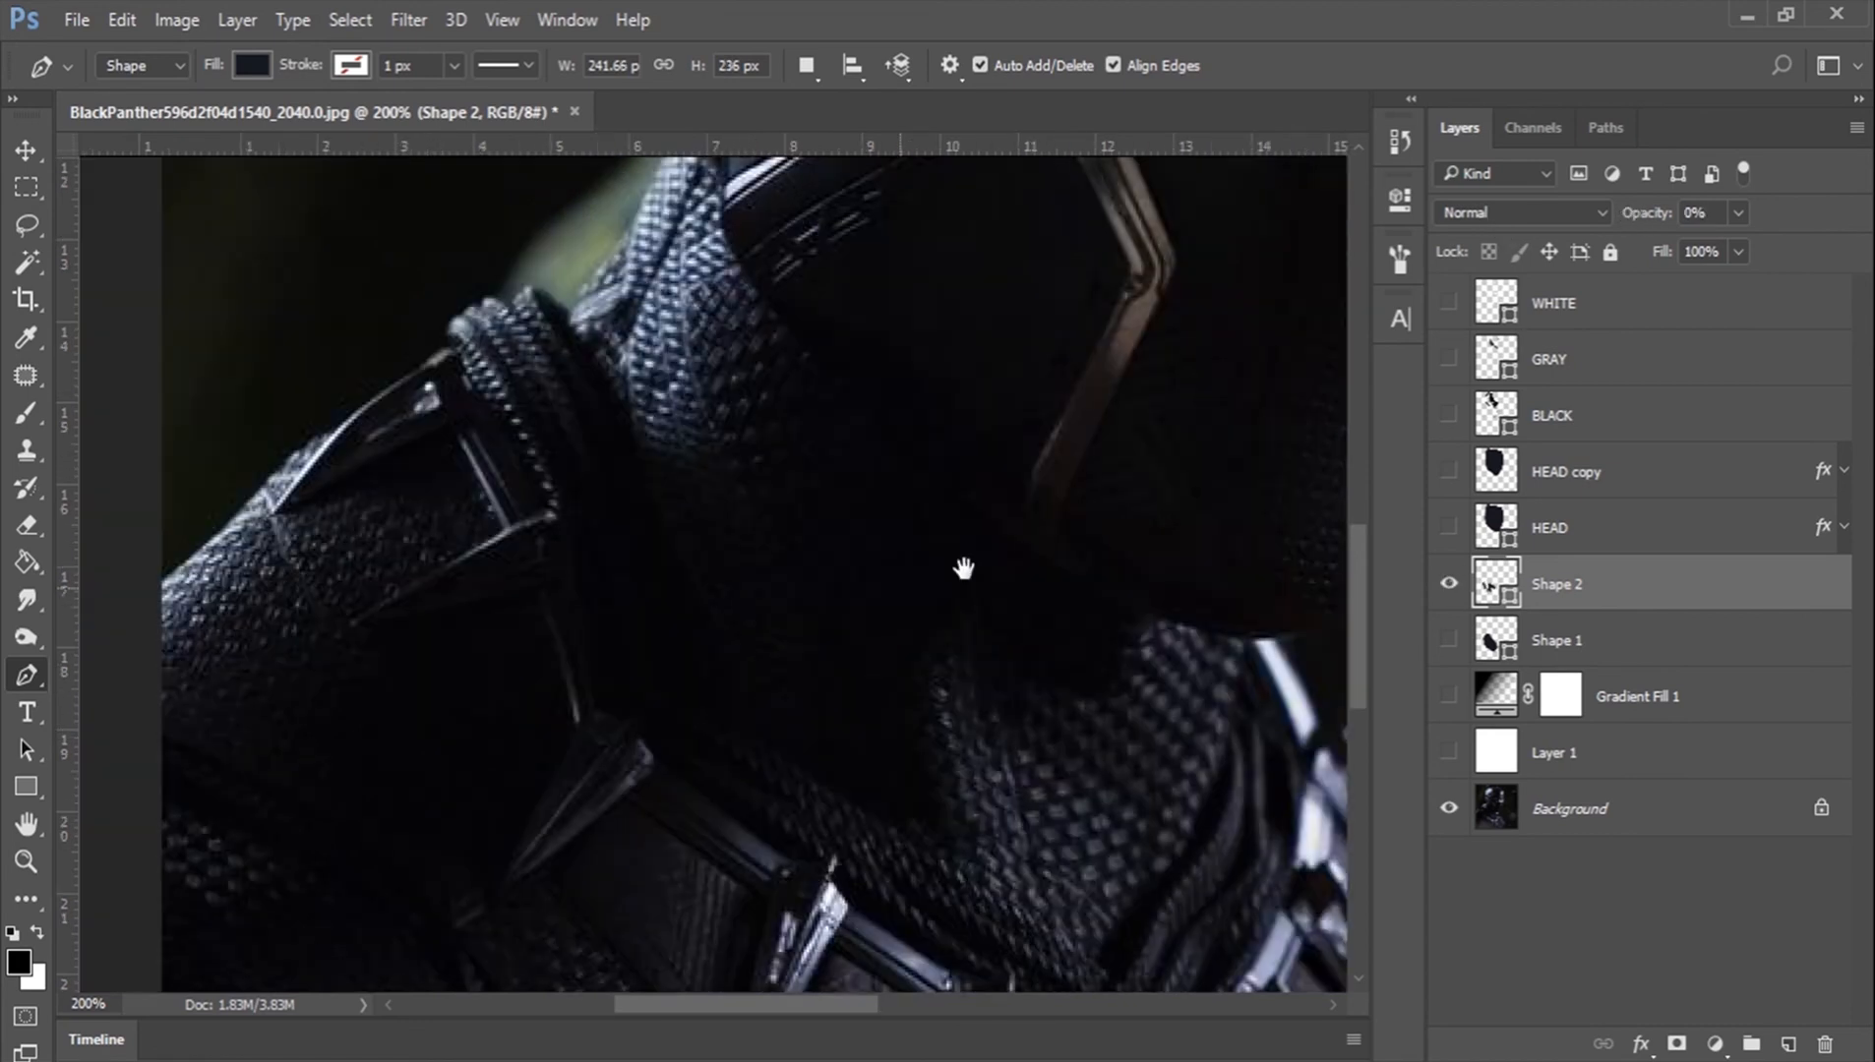
pyautogui.click(542, 388)
pyautogui.scroll(10, 565, 310)
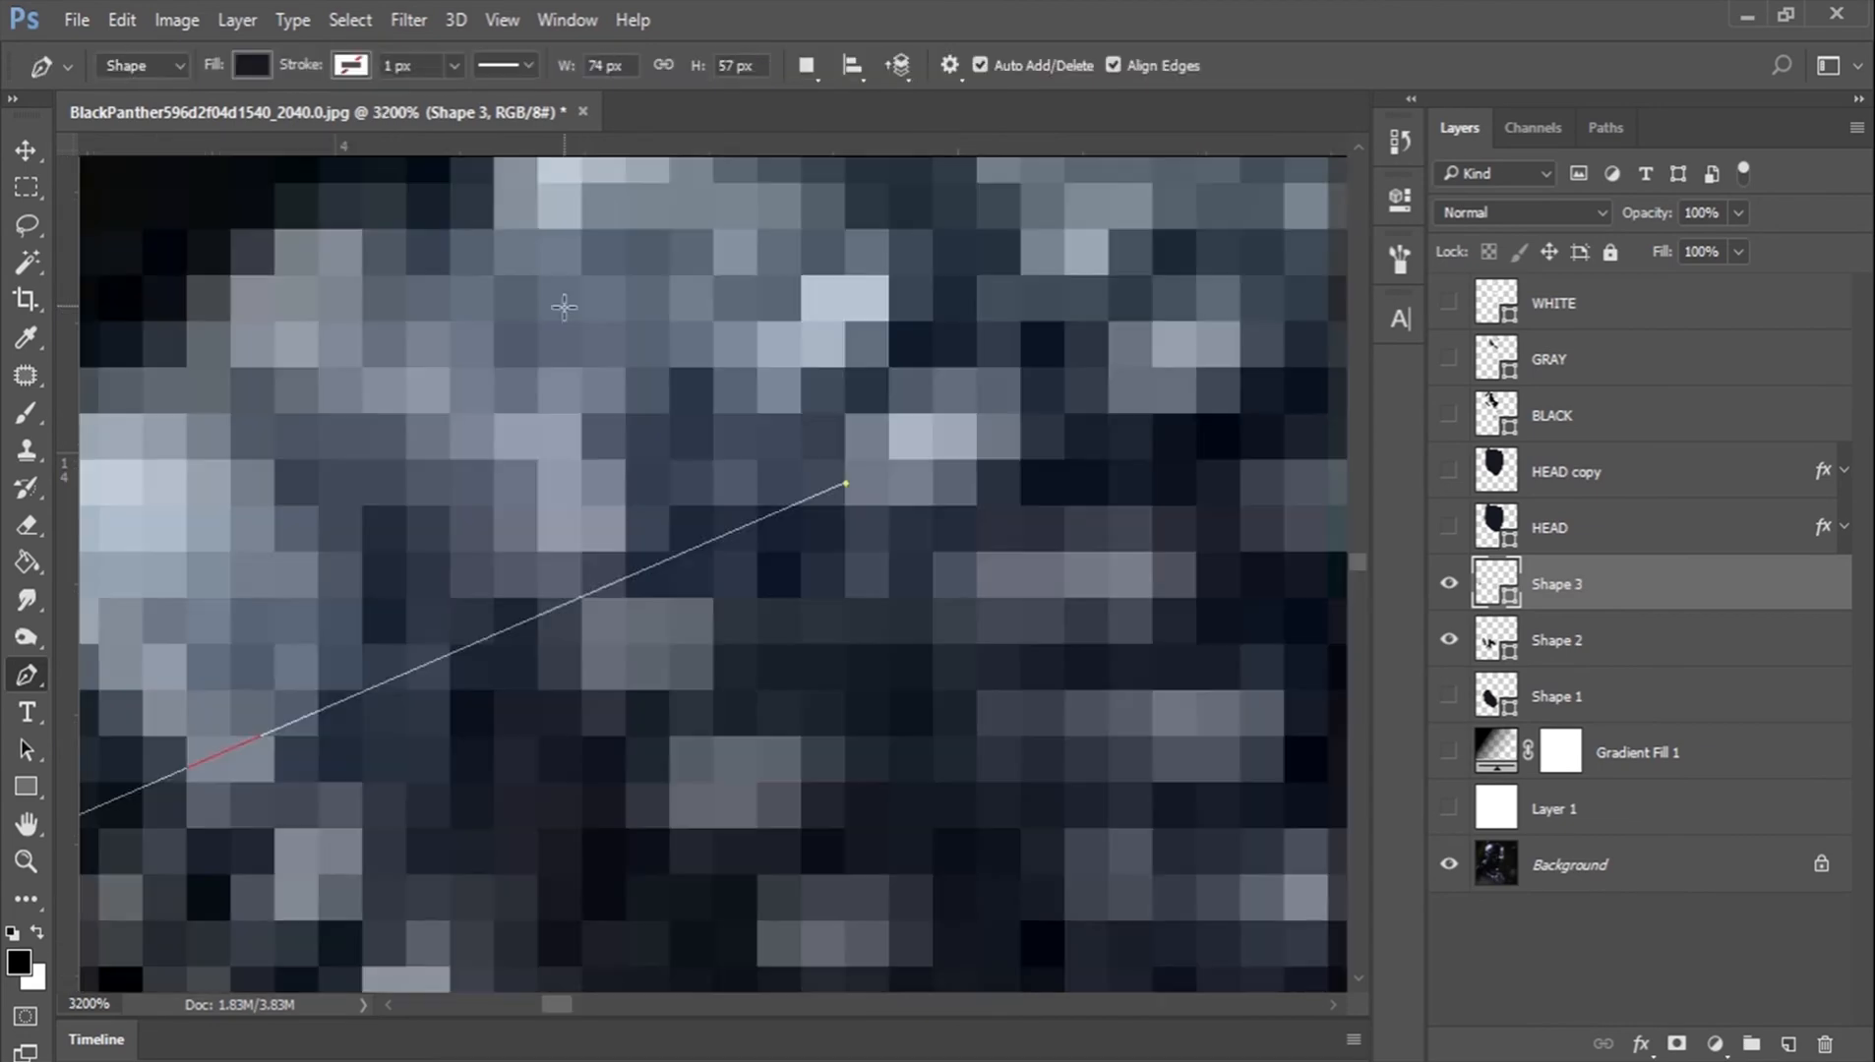
pyautogui.press('z')
pyautogui.scroll(-5, 548, 442)
pyautogui.click(768, 70)
pyautogui.moveTo(356, 846); pyautogui.dragTo(494, 682)
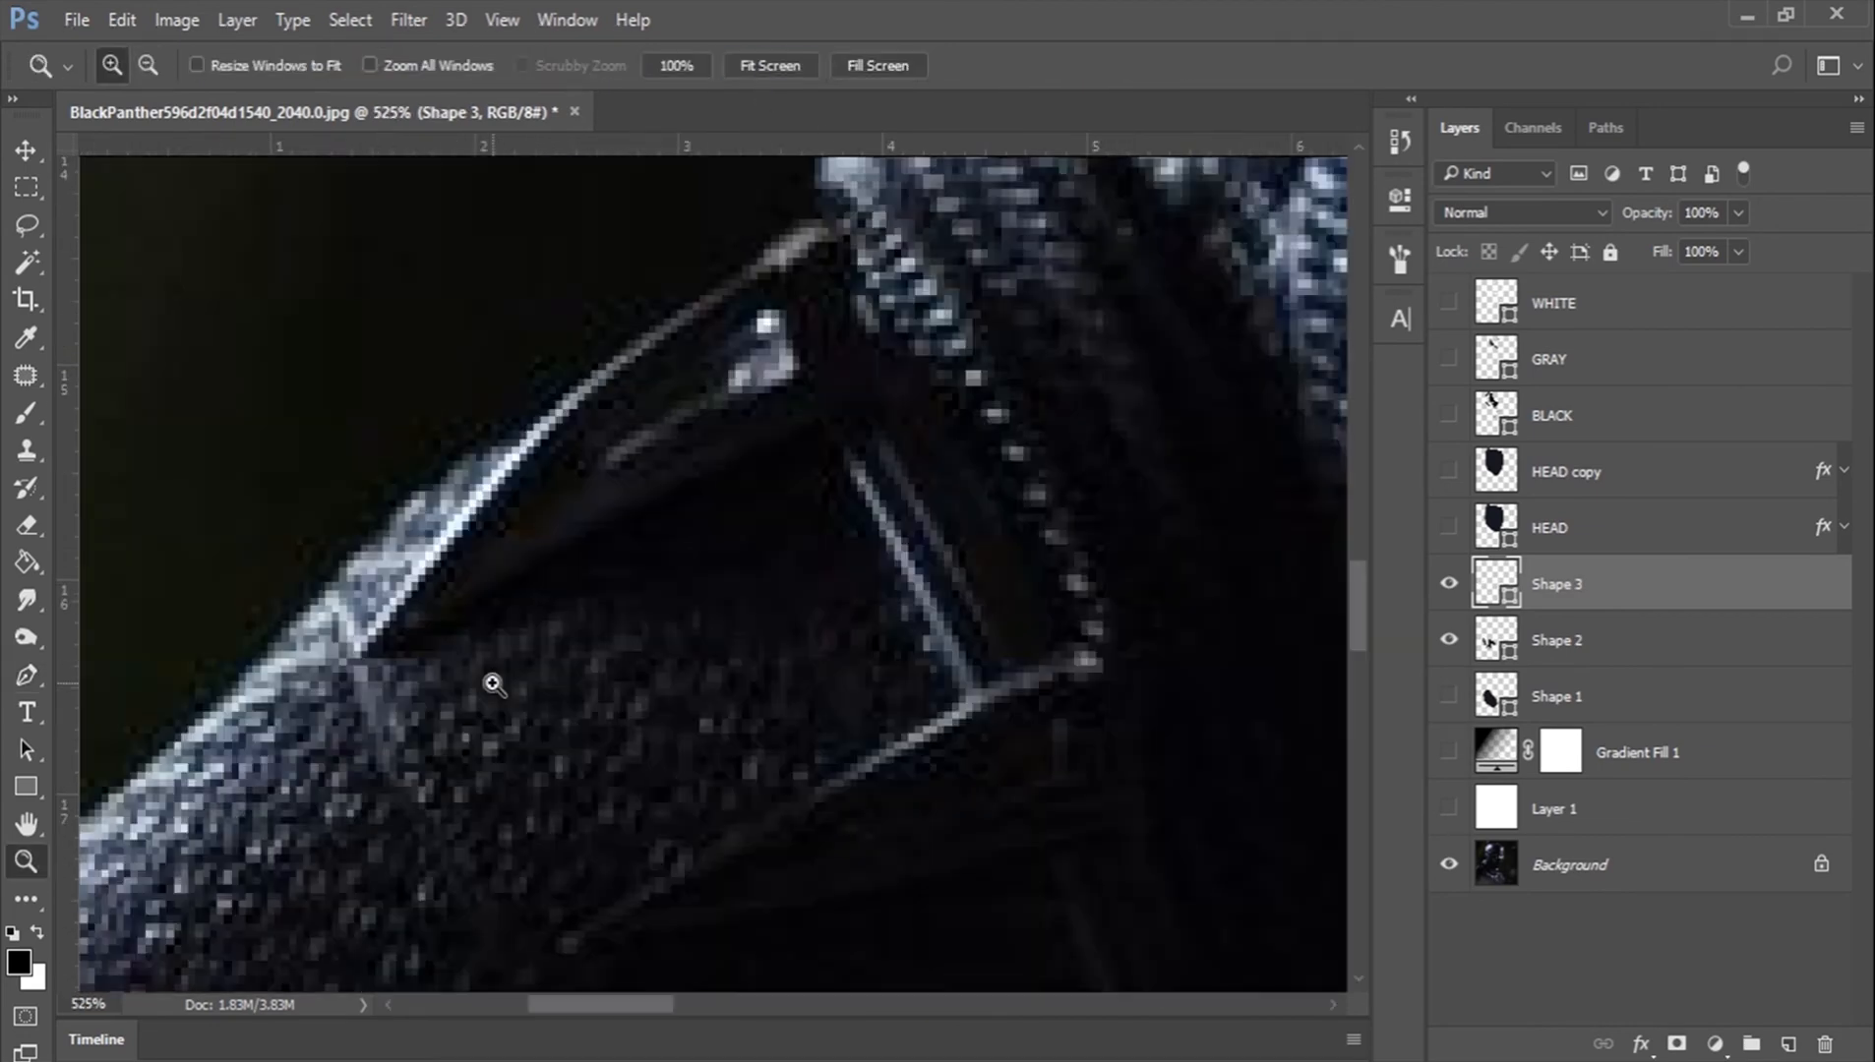
pyautogui.press('p')
pyautogui.moveTo(825, 224); pyautogui.dragTo(1043, 175)
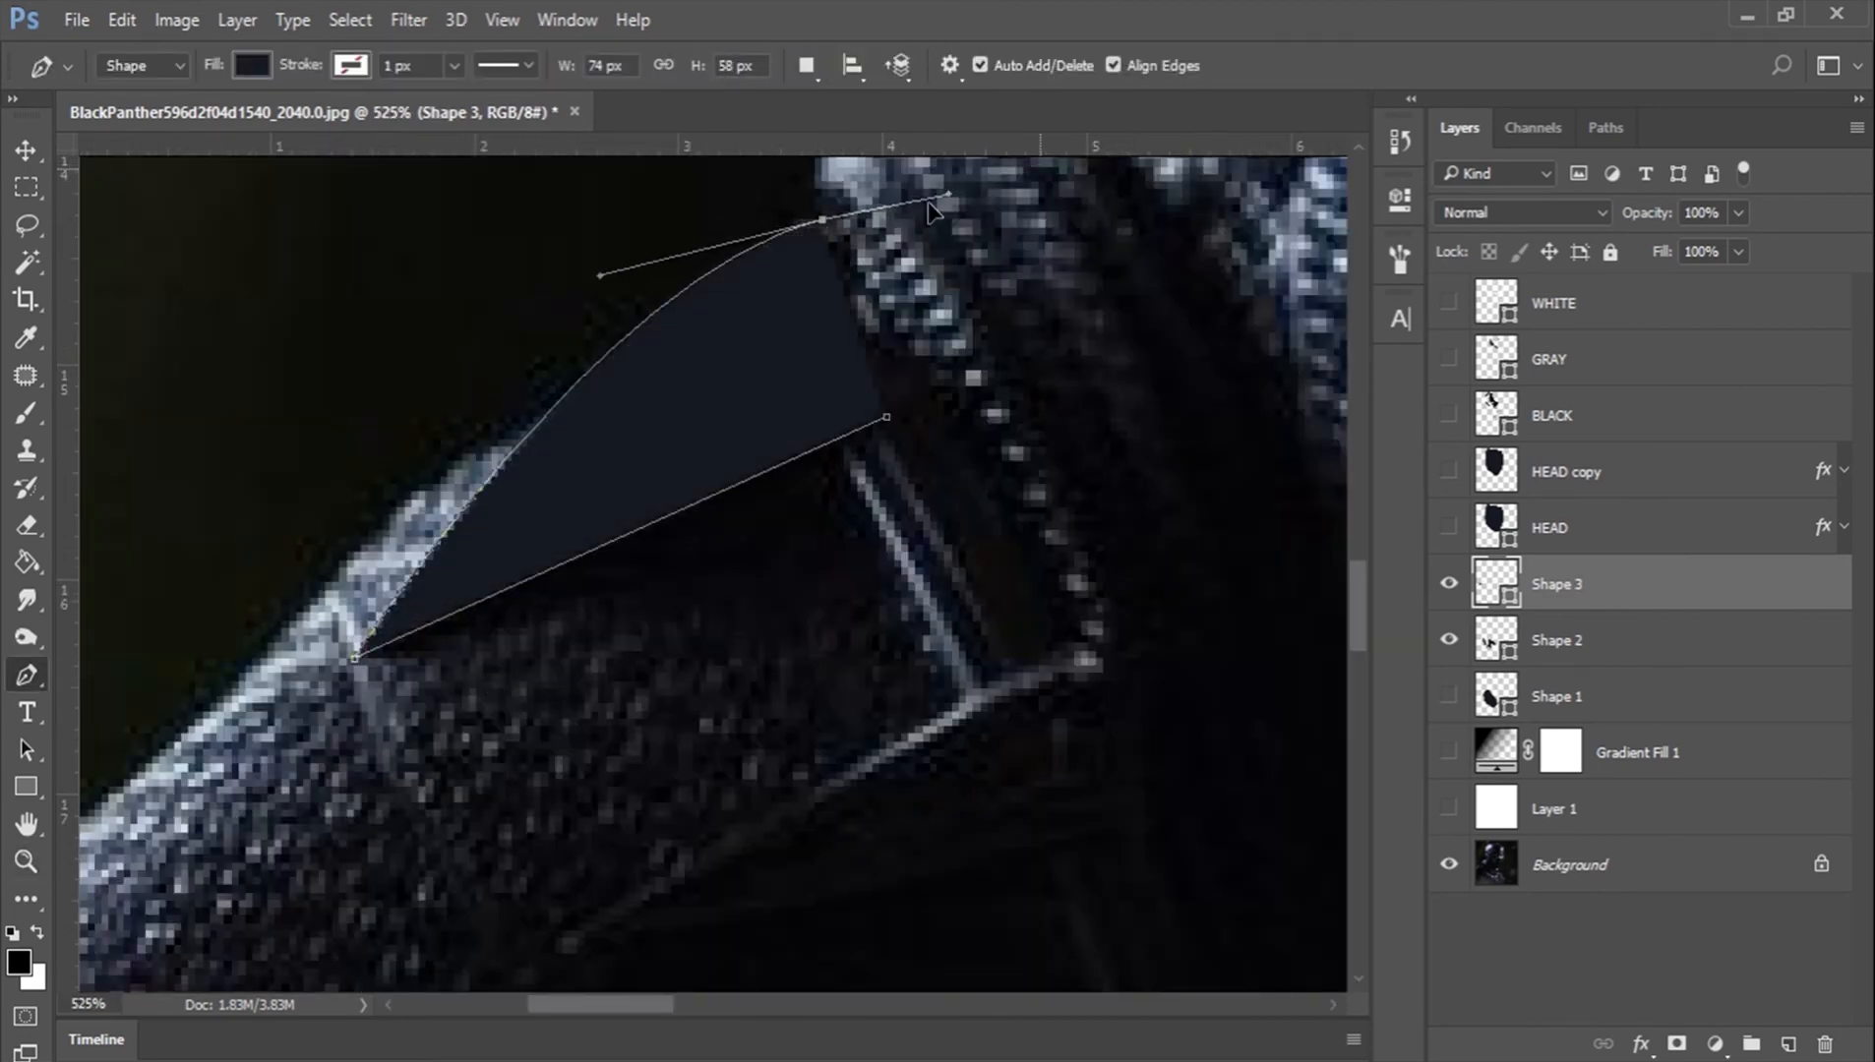
pyautogui.click(887, 421)
# Step: Draw the second necklace claw, just below the shoulder claw, as its own closed dark navy shape
pyautogui.press('z')
pyautogui.scroll(1, 993, 725)
pyautogui.scroll(-3, 993, 725)
pyautogui.press('p')
pyautogui.click(1074, 501)
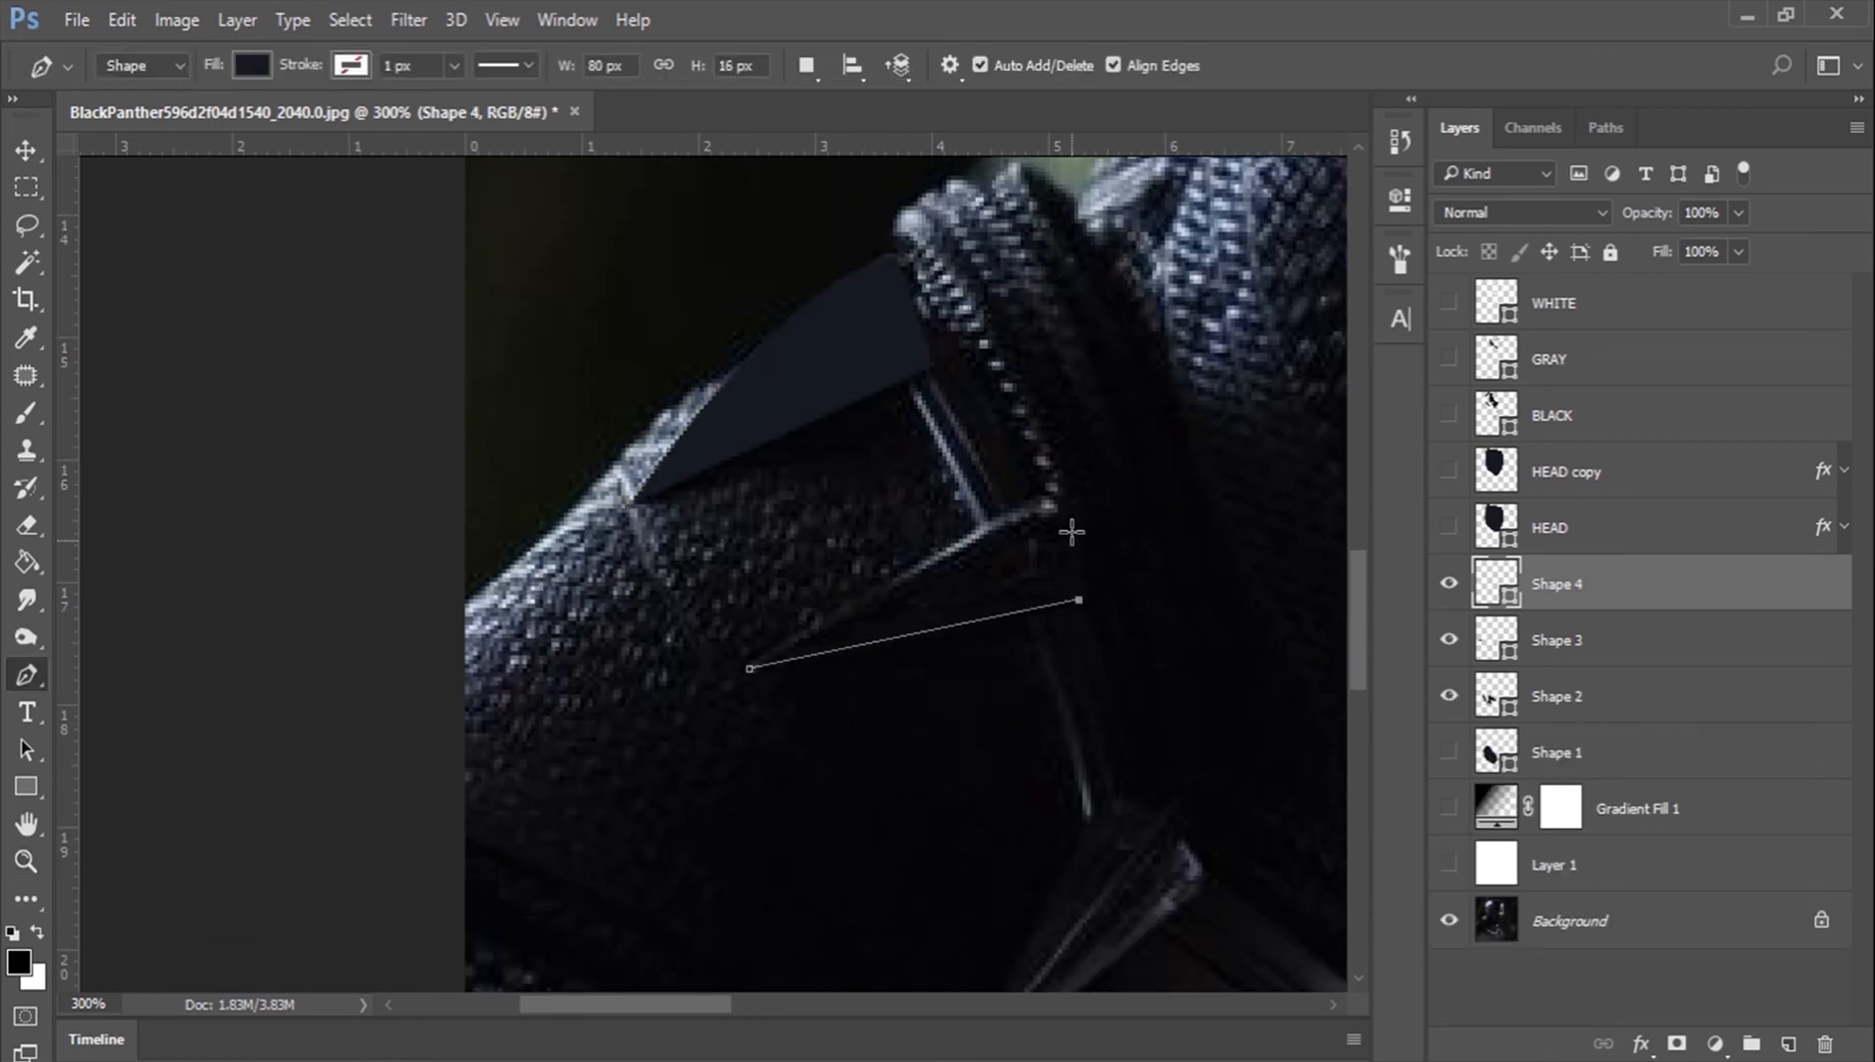
pyautogui.click(1079, 599)
pyautogui.click(750, 669)
pyautogui.click(751, 671)
pyautogui.press('Escape')
# Step: Trace the third necklace claw, where the band turns toward the chest, as a closed dark navy shape
pyautogui.moveTo(990, 820)
pyautogui.mouseDown()
pyautogui.moveTo(556, 373)
pyautogui.moveTo(600, 346)
pyautogui.mouseUp()
pyautogui.click(650, 347)
pyautogui.click(511, 622)
pyautogui.click(751, 429)
pyautogui.press('Escape')
# Step: Trace the fourth necklace claw, partway down the band toward the chest, as a closed dark navy shape
pyautogui.moveTo(1097, 505); pyautogui.dragTo(912, 263)
pyautogui.click(744, 347)
pyautogui.click(834, 332)
pyautogui.click(850, 419)
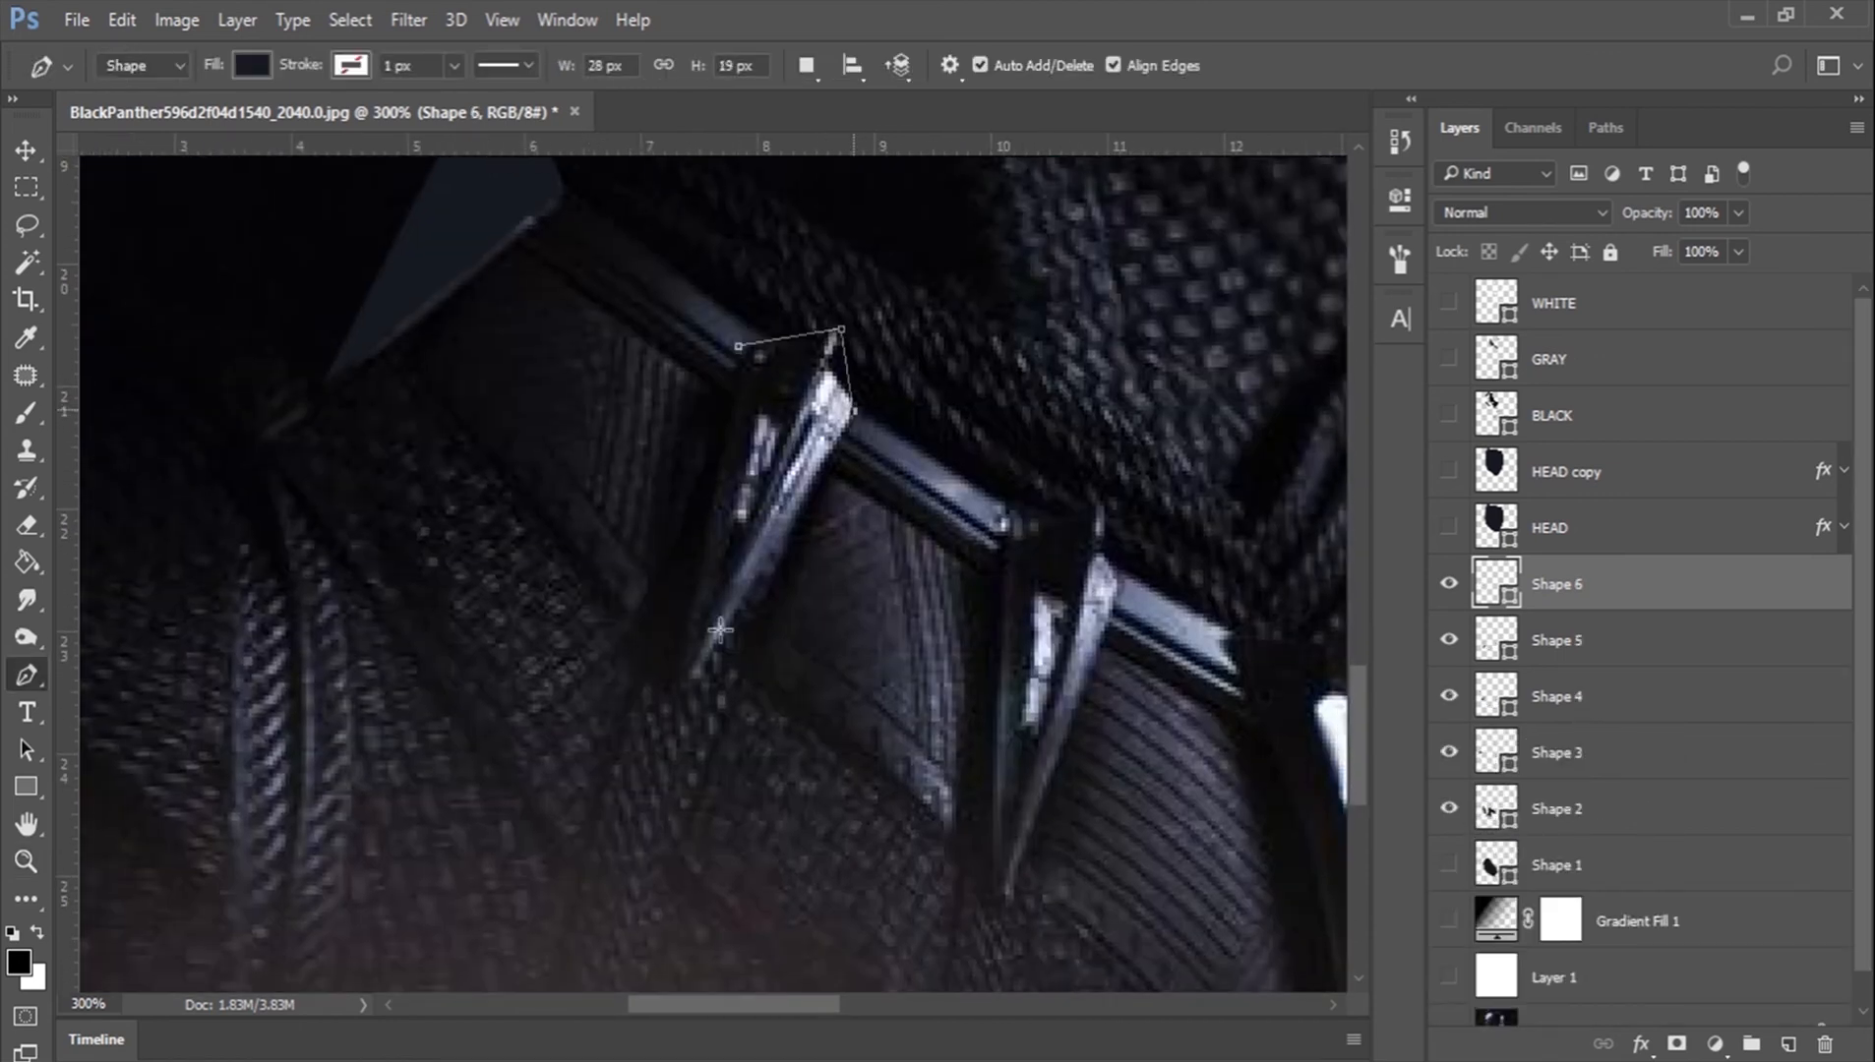
pyautogui.click(695, 671)
pyautogui.click(744, 348)
# Step: Trace the claw beside the central one, on the shoulder side, as a closed dark navy shape about 30 × 90 px
pyautogui.click(1099, 510)
pyautogui.click(1119, 585)
pyautogui.click(1008, 893)
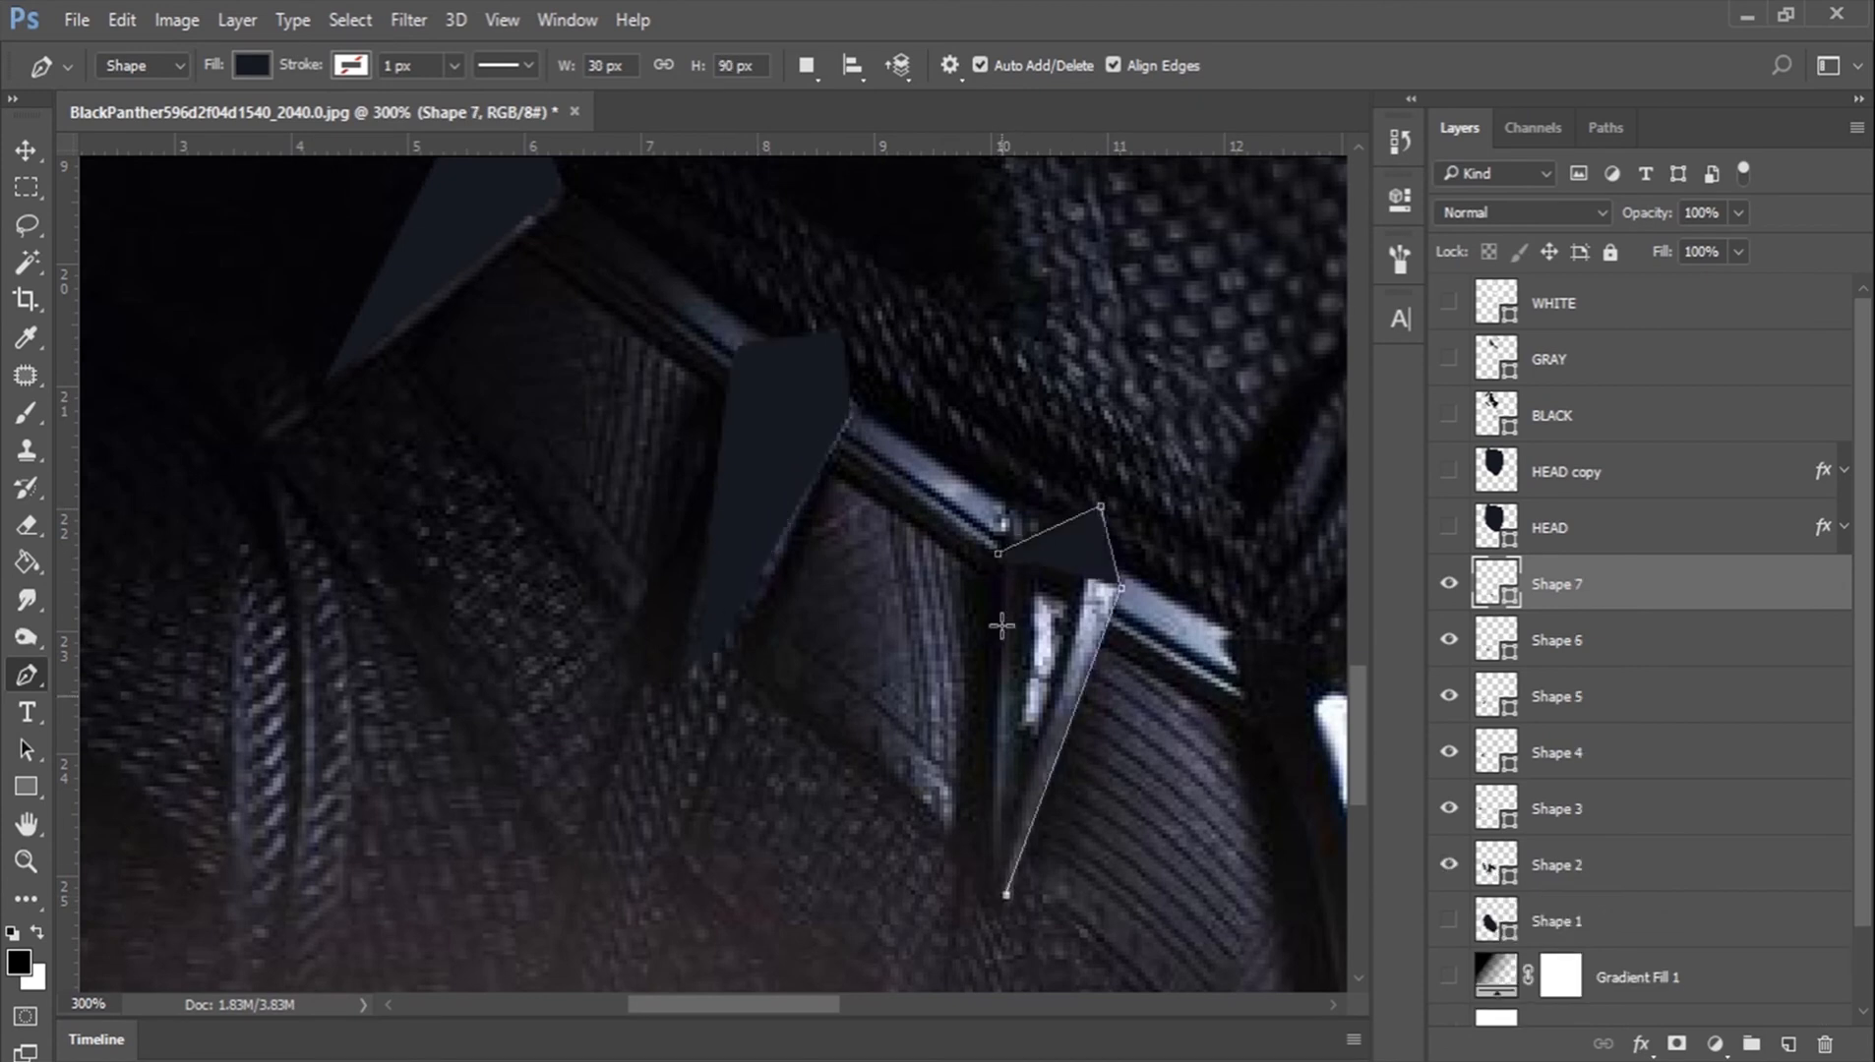
pyautogui.moveTo(997, 554)
pyautogui.mouseDown()
pyautogui.moveTo(1006, 490)
pyautogui.moveTo(684, 389)
pyautogui.moveTo(486, 146)
pyautogui.mouseUp()
pyautogui.press('Escape')
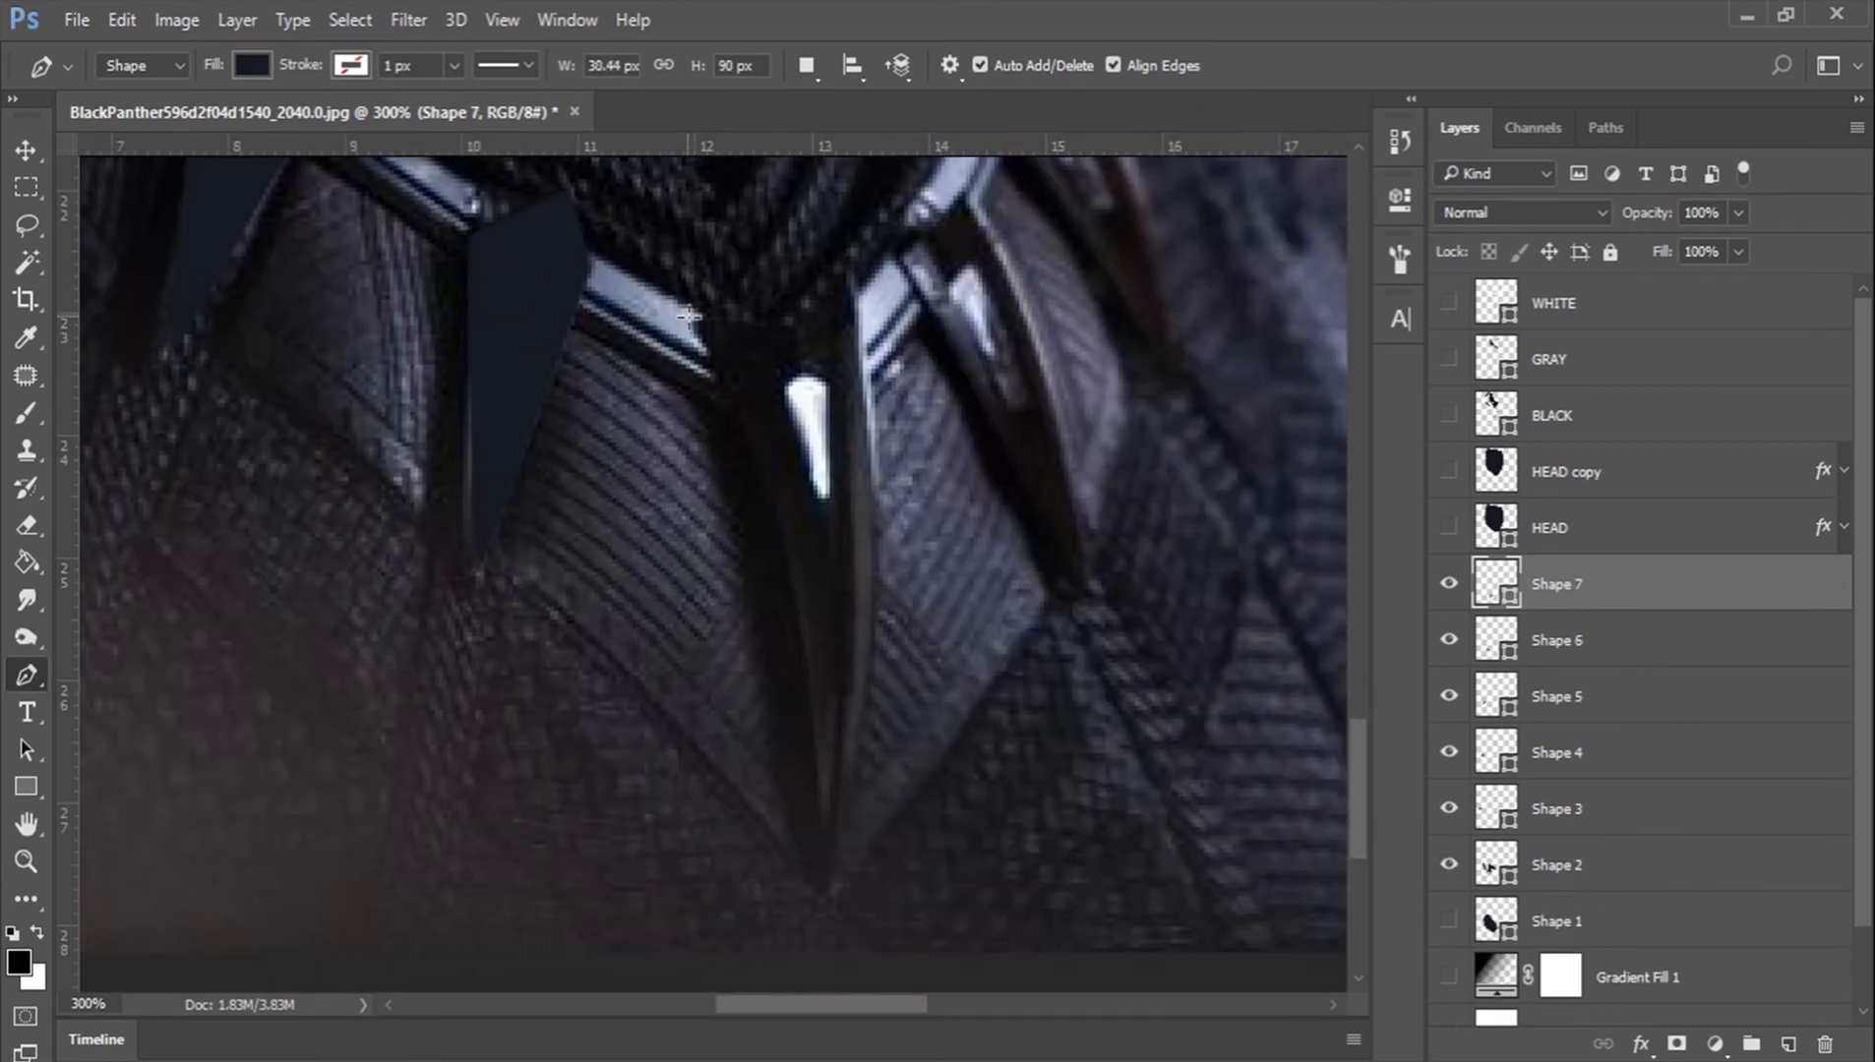
# Step: Draw the large central claw with curved sides, about 46 × 137 px, and set its layer opacity to 67%
pyautogui.click(694, 317)
pyautogui.moveTo(811, 871); pyautogui.dragTo(780, 944)
pyautogui.keyDown('alt'); pyautogui.click(818, 823); pyautogui.keyUp('alt')
pyautogui.moveTo(941, 551); pyautogui.dragTo(961, 761)
pyautogui.moveTo(870, 437); pyautogui.dragTo(785, 226)
pyautogui.keyDown('alt'); pyautogui.click(870, 436); pyautogui.keyUp('alt')
pyautogui.moveTo(1653, 213); pyautogui.dragTo(1456, 271)
pyautogui.click(792, 484)
pyautogui.click(714, 482)
pyautogui.press('Escape')
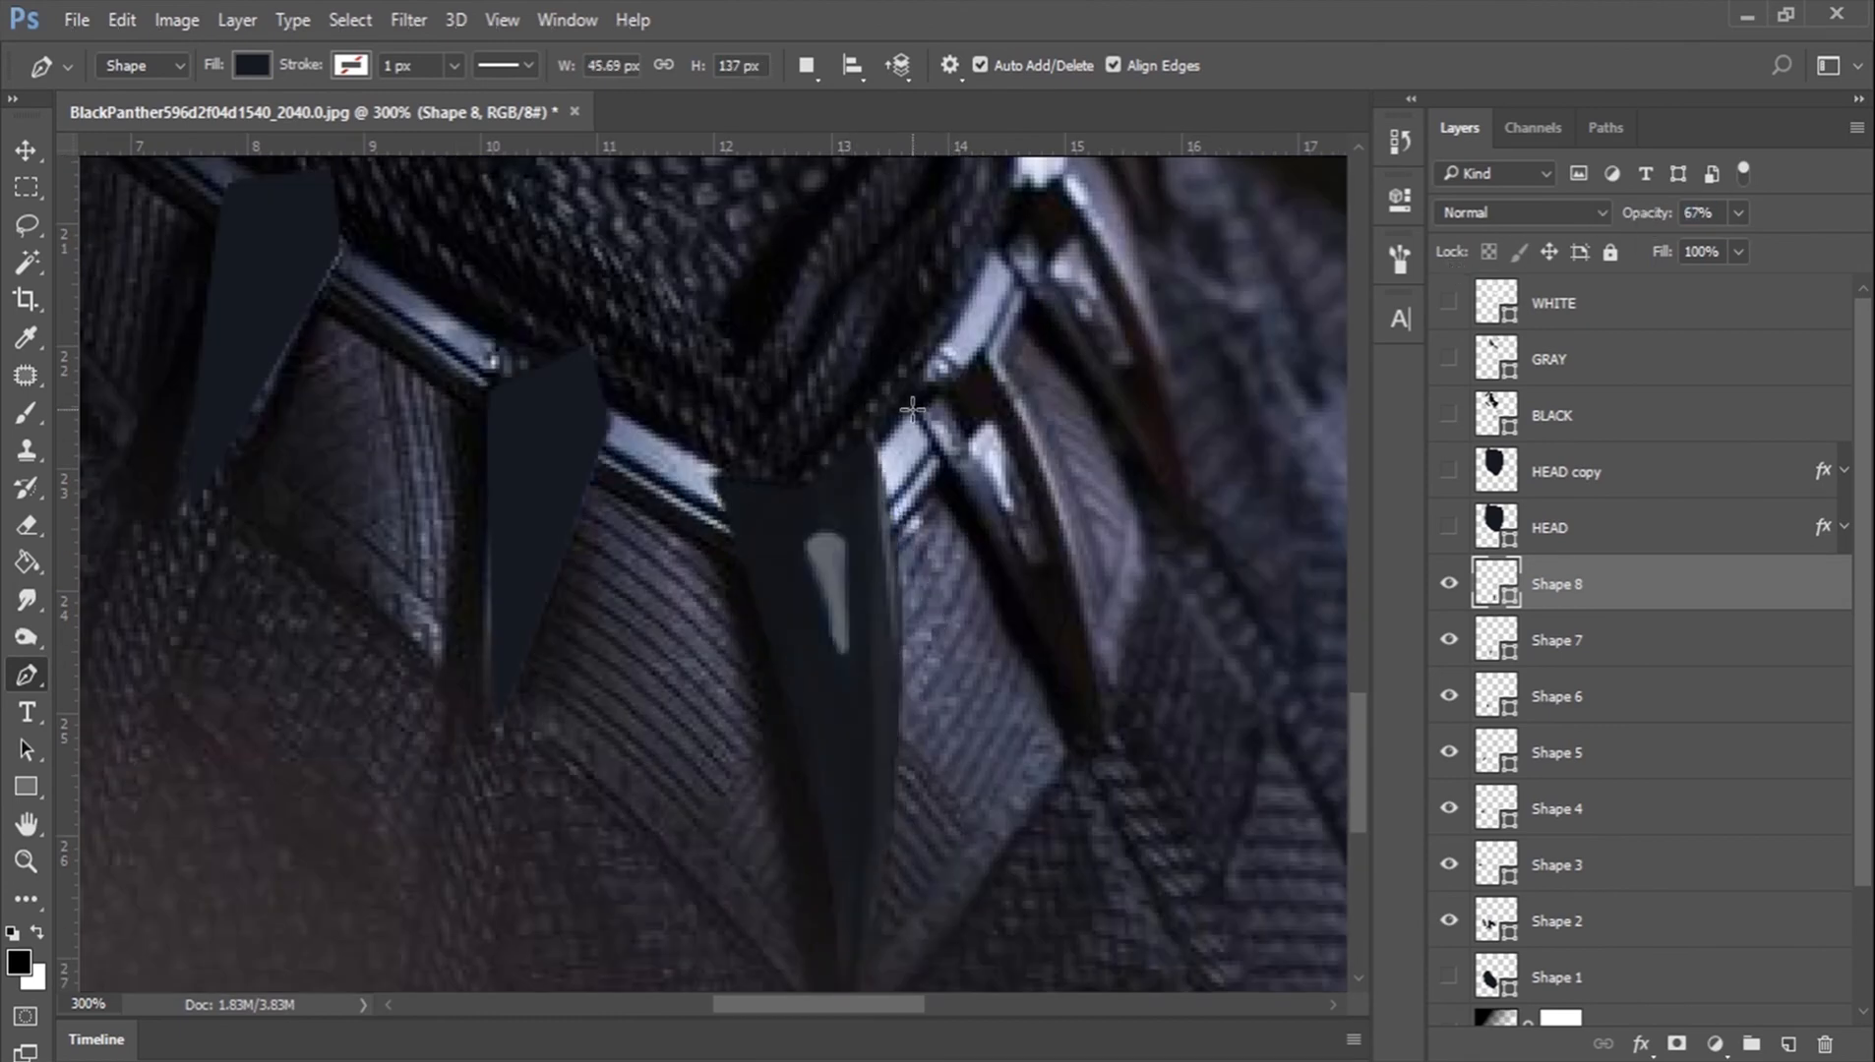
# Step: Draw the first curved claw past the central one, on the far side of the necklace, as a closed shape
pyautogui.click(911, 408)
pyautogui.click(1080, 750)
pyautogui.moveTo(1009, 361); pyautogui.dragTo(896, 229)
pyautogui.keyDown('alt'); pyautogui.click(1009, 362); pyautogui.keyUp('alt')
pyautogui.moveTo(912, 408); pyautogui.dragTo(878, 414)
pyautogui.press('Escape')
# Step: Draw the next curved claw up the far side of the necklace, about 46 × 82 px
pyautogui.moveTo(1268, 407); pyautogui.dragTo(1290, 675)
pyautogui.click(1022, 511)
pyautogui.click(1101, 433)
pyautogui.moveTo(1212, 761); pyautogui.dragTo(1210, 920)
pyautogui.keyDown('alt'); pyautogui.click(1212, 762); pyautogui.keyUp('alt')
pyautogui.click(1022, 510)
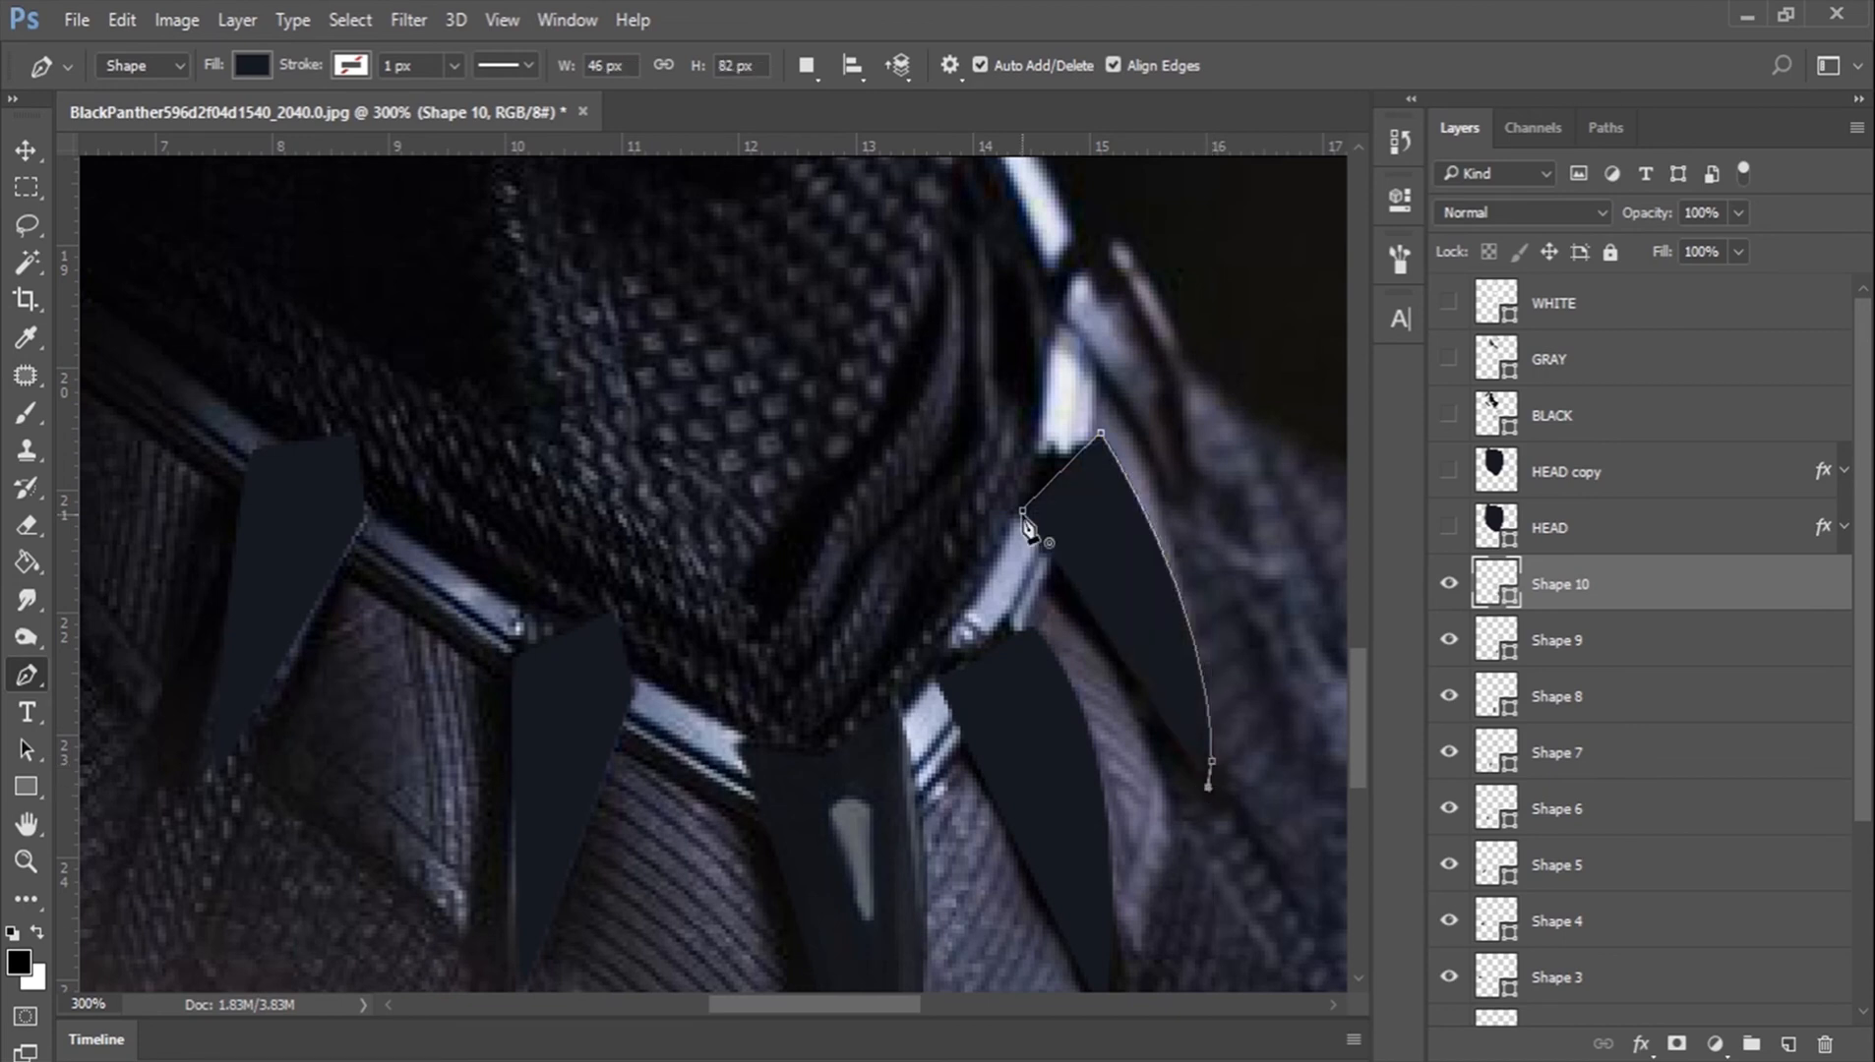
pyautogui.press('Escape')
# Step: Draw the last claw below the jaw on the far side of the necklace, about 35 × 65 px
pyautogui.moveTo(1034, 463); pyautogui.dragTo(873, 652)
pyautogui.moveTo(896, 496); pyautogui.dragTo(893, 505)
pyautogui.moveTo(1003, 680); pyautogui.dragTo(1013, 699)
pyautogui.moveTo(1010, 540); pyautogui.dragTo(967, 458)
pyautogui.click(942, 409)
pyautogui.click(889, 457)
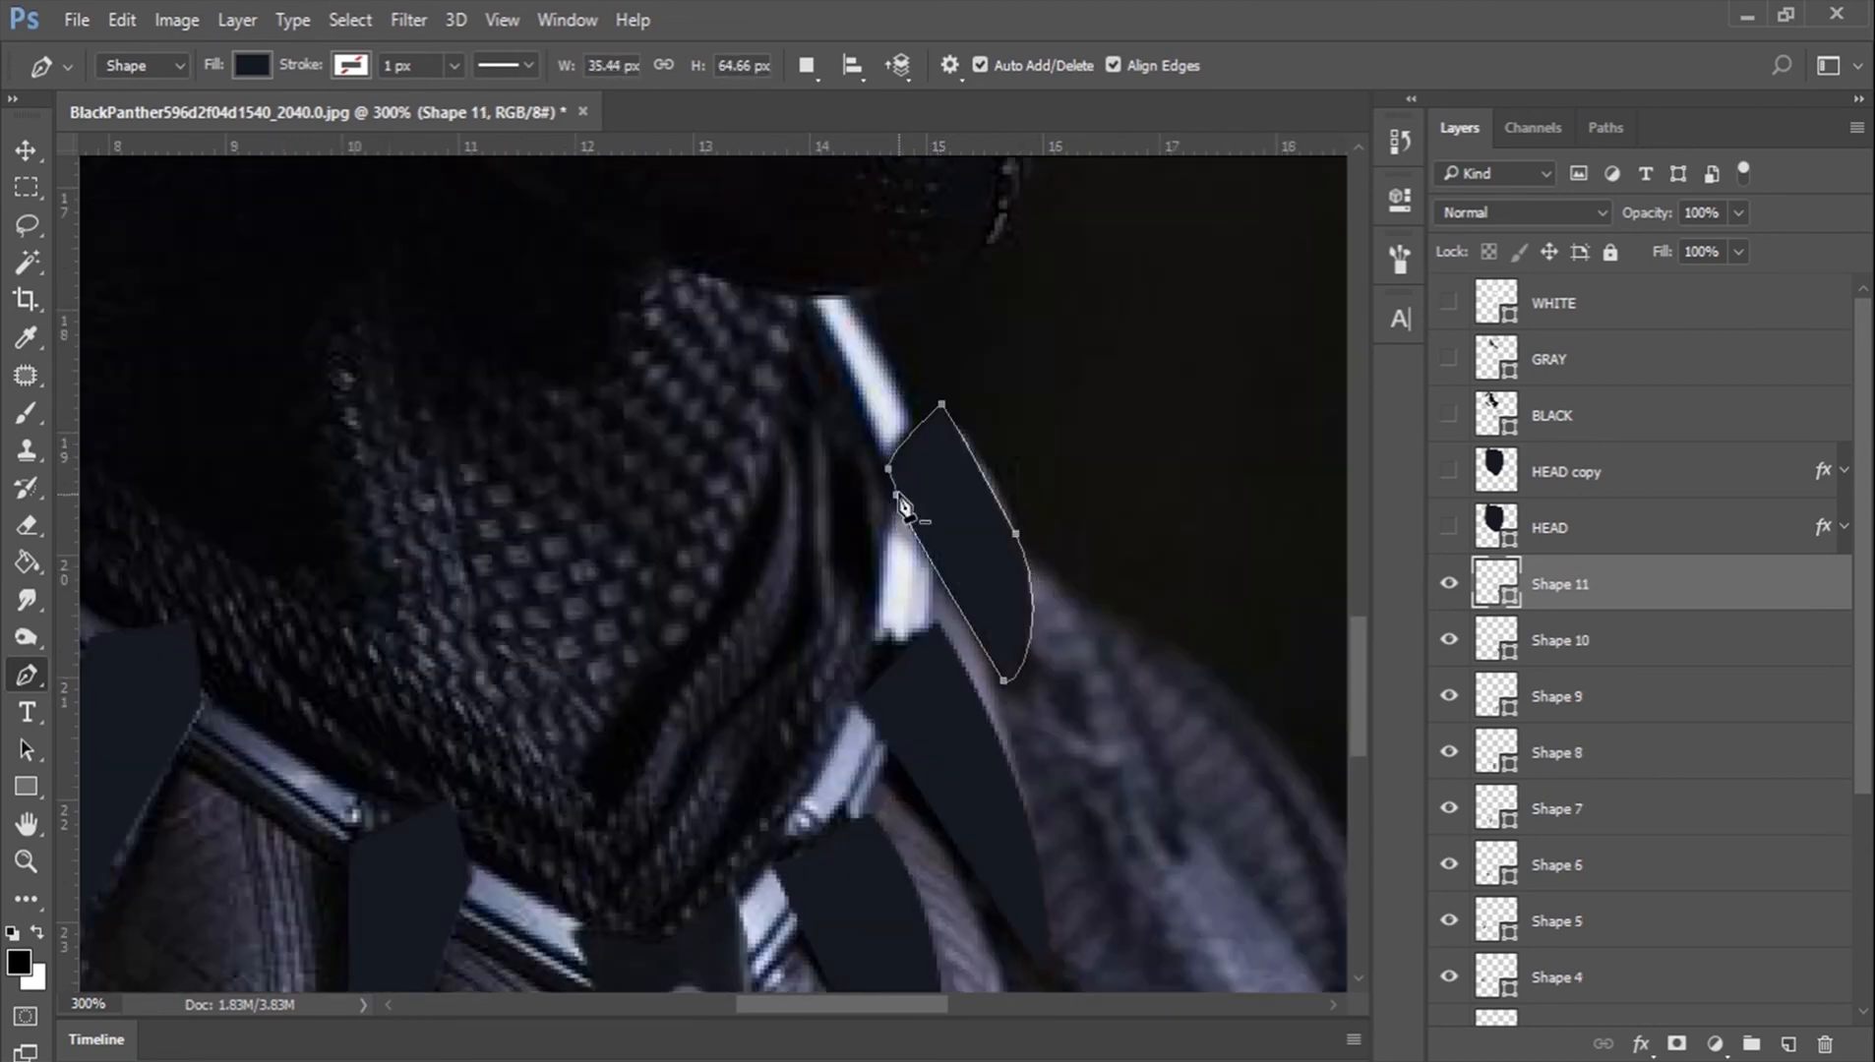
pyautogui.click(896, 496)
pyautogui.press('Escape')
# Step: Select all the claw layers from Shape 3 to Shape 11 and merge them into one shape layer
pyautogui.scroll(1, 721, 574)
pyautogui.scroll(-1, 1644, 791)
pyautogui.keyDown('shift'); pyautogui.click(1633, 865); pyautogui.keyUp('shift')
pyautogui.rightClick(1633, 865)
pyautogui.click(1073, 991)
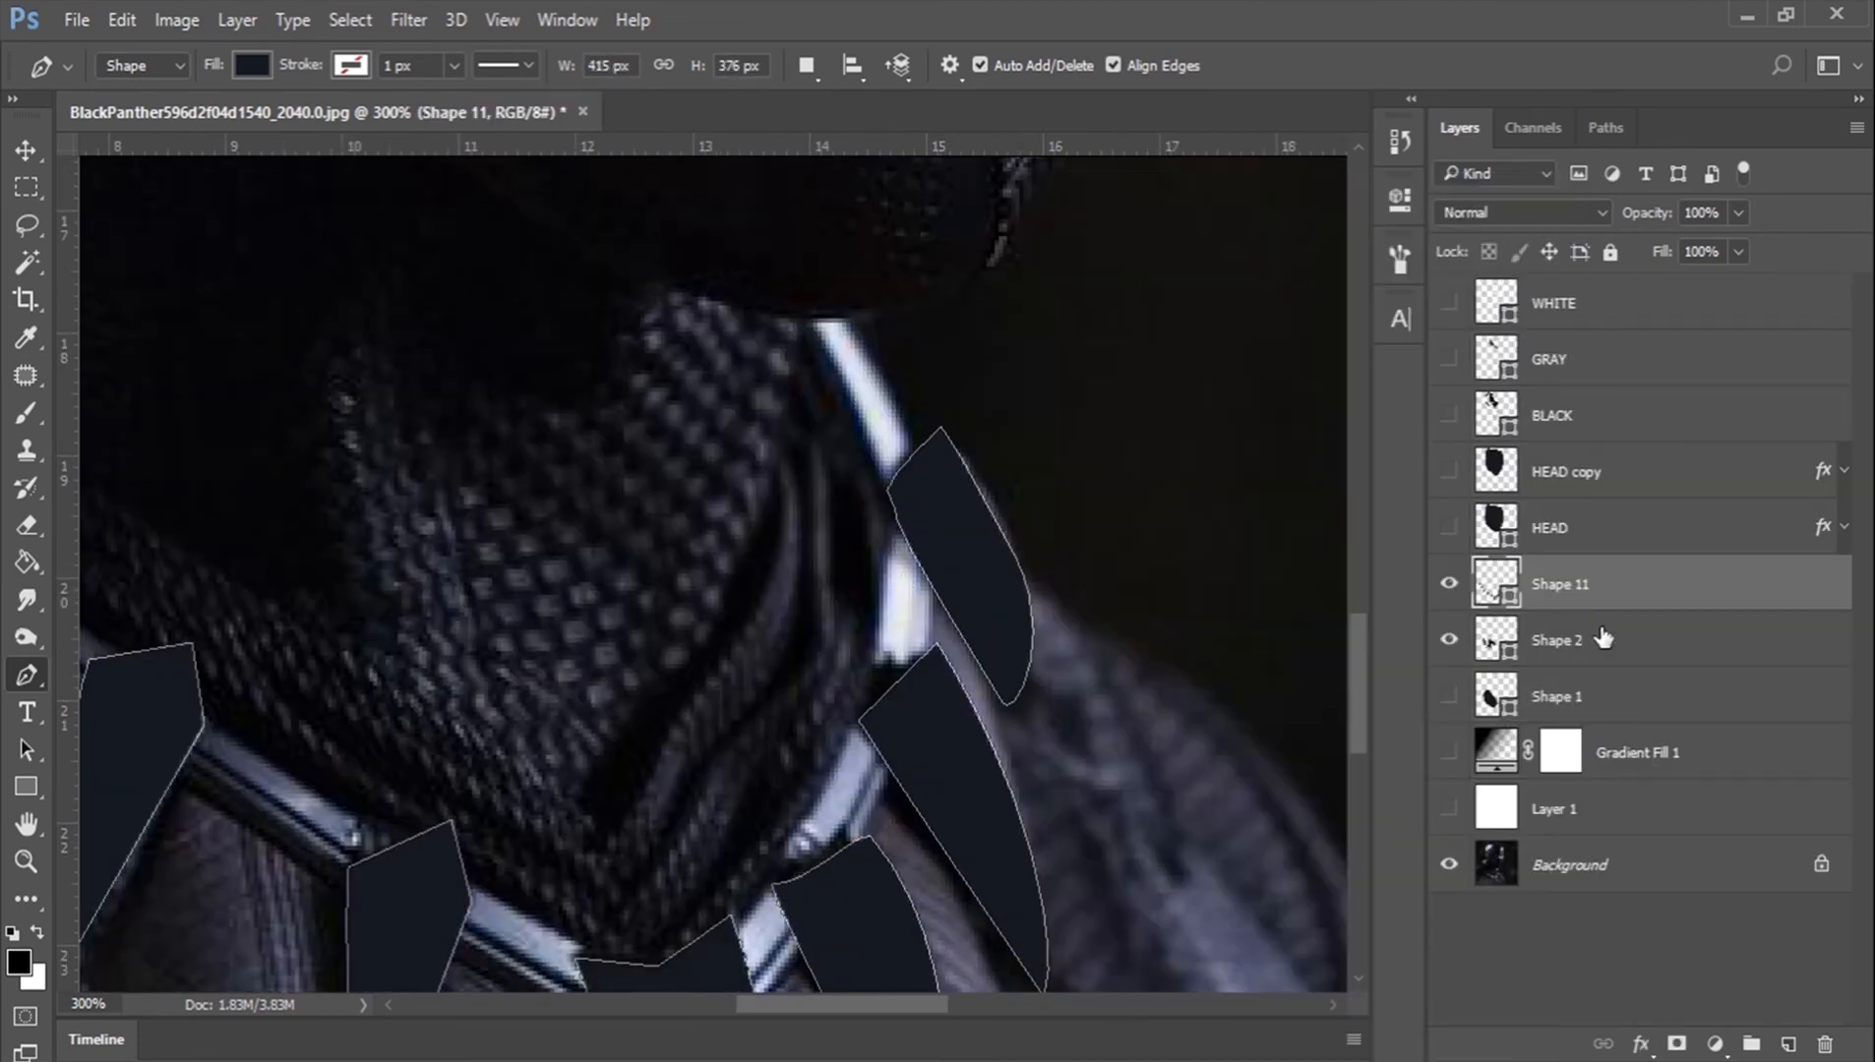
# Step: Start a new shape above Shape 2, tracing the necklace band's inner edge from the chin down and up to the shoulder
pyautogui.click(1598, 645)
pyautogui.click(819, 318)
pyautogui.moveTo(859, 694); pyautogui.dragTo(941, 619)
pyautogui.click(932, 650)
pyautogui.moveTo(799, 660); pyautogui.dragTo(684, 591)
pyautogui.moveTo(528, 477); pyautogui.dragTo(916, 745)
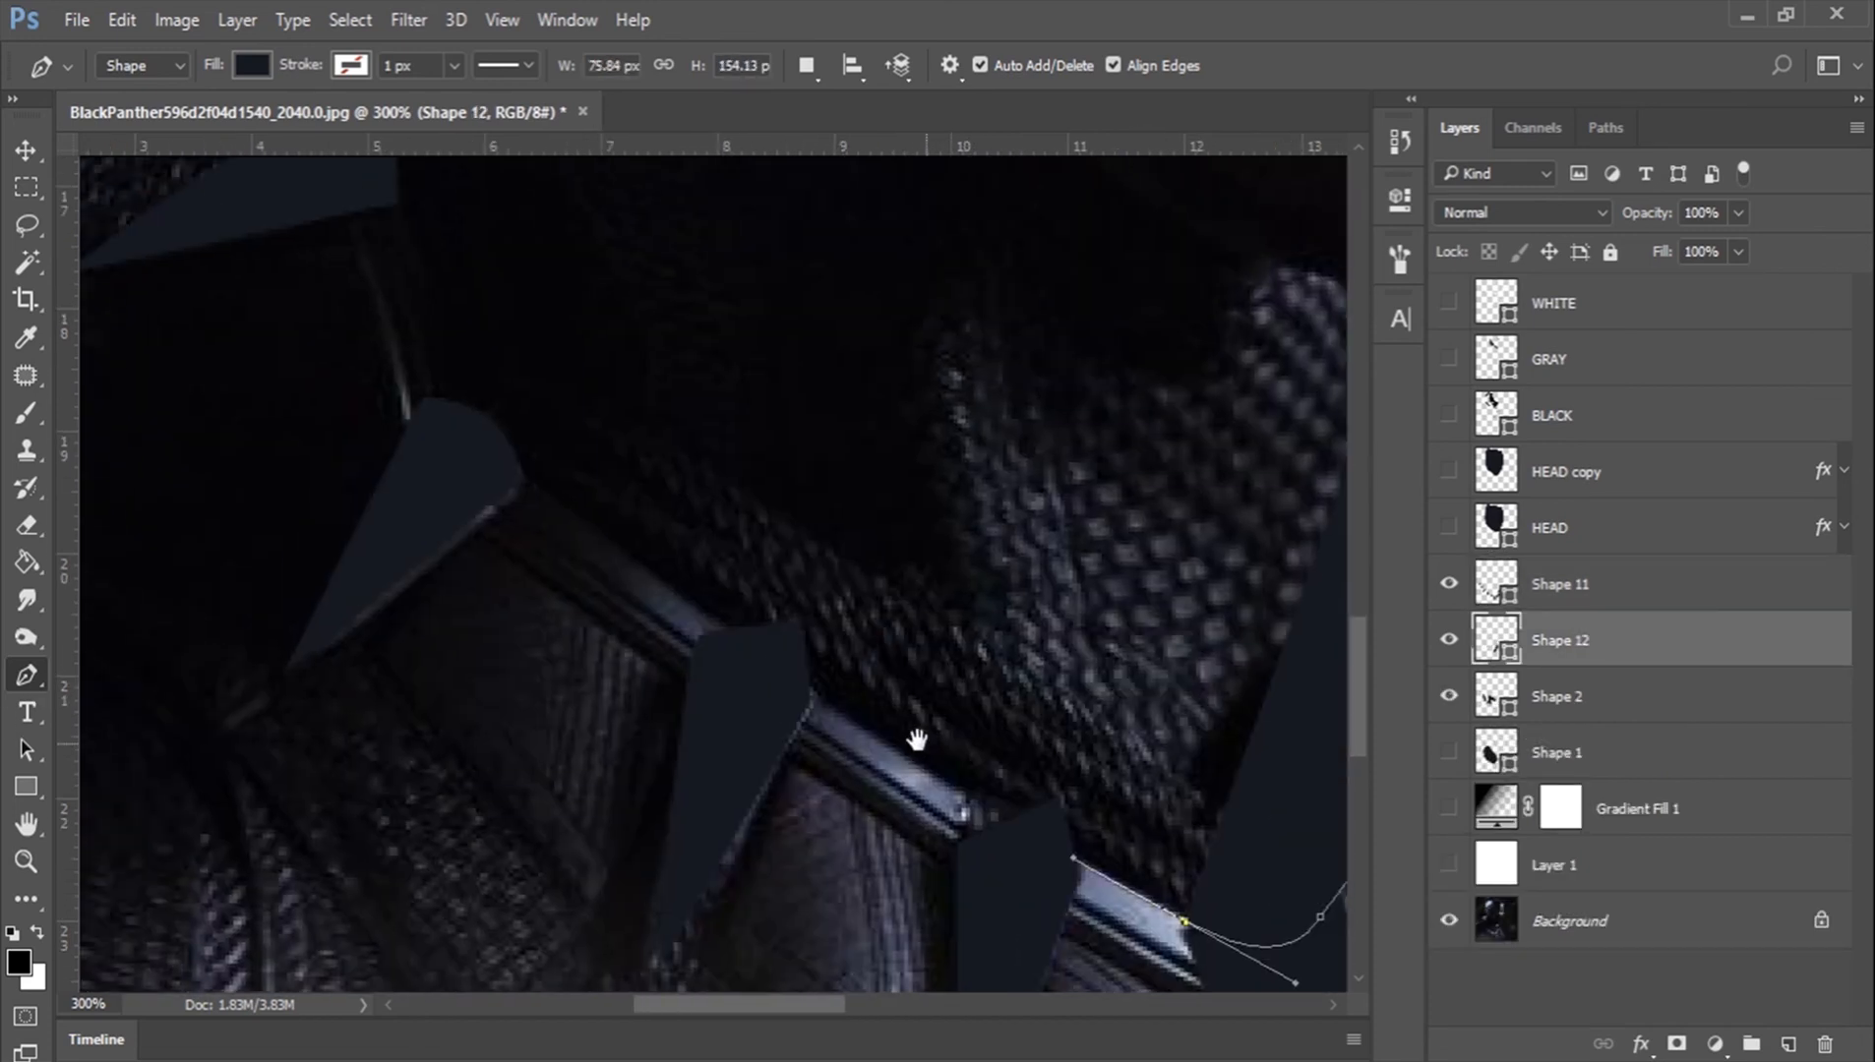
pyautogui.click(719, 623)
pyautogui.click(523, 483)
pyautogui.click(468, 519)
# Step: Trace the necklace band's outer edge back behind the claws and close the shape under the chin
pyautogui.moveTo(761, 730); pyautogui.dragTo(858, 807)
pyautogui.moveTo(1183, 973); pyautogui.dragTo(867, 701)
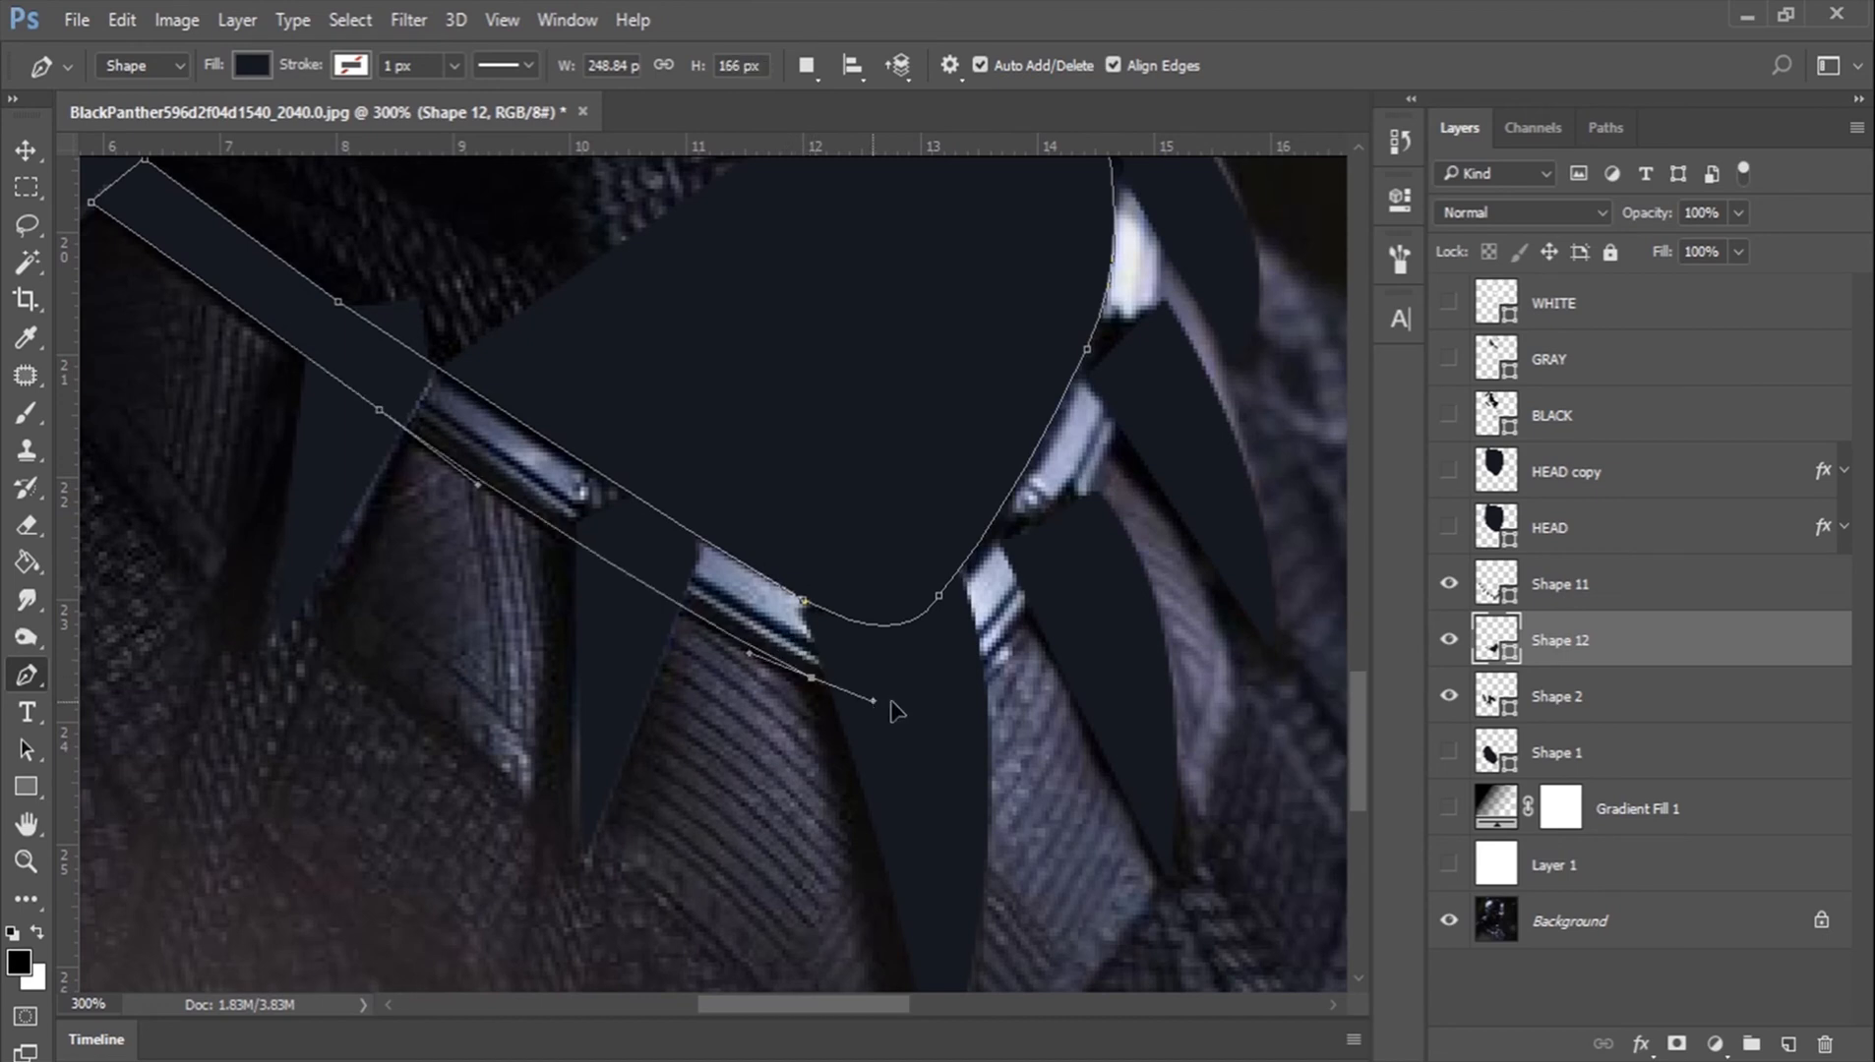
pyautogui.moveTo(1110, 416); pyautogui.dragTo(926, 911)
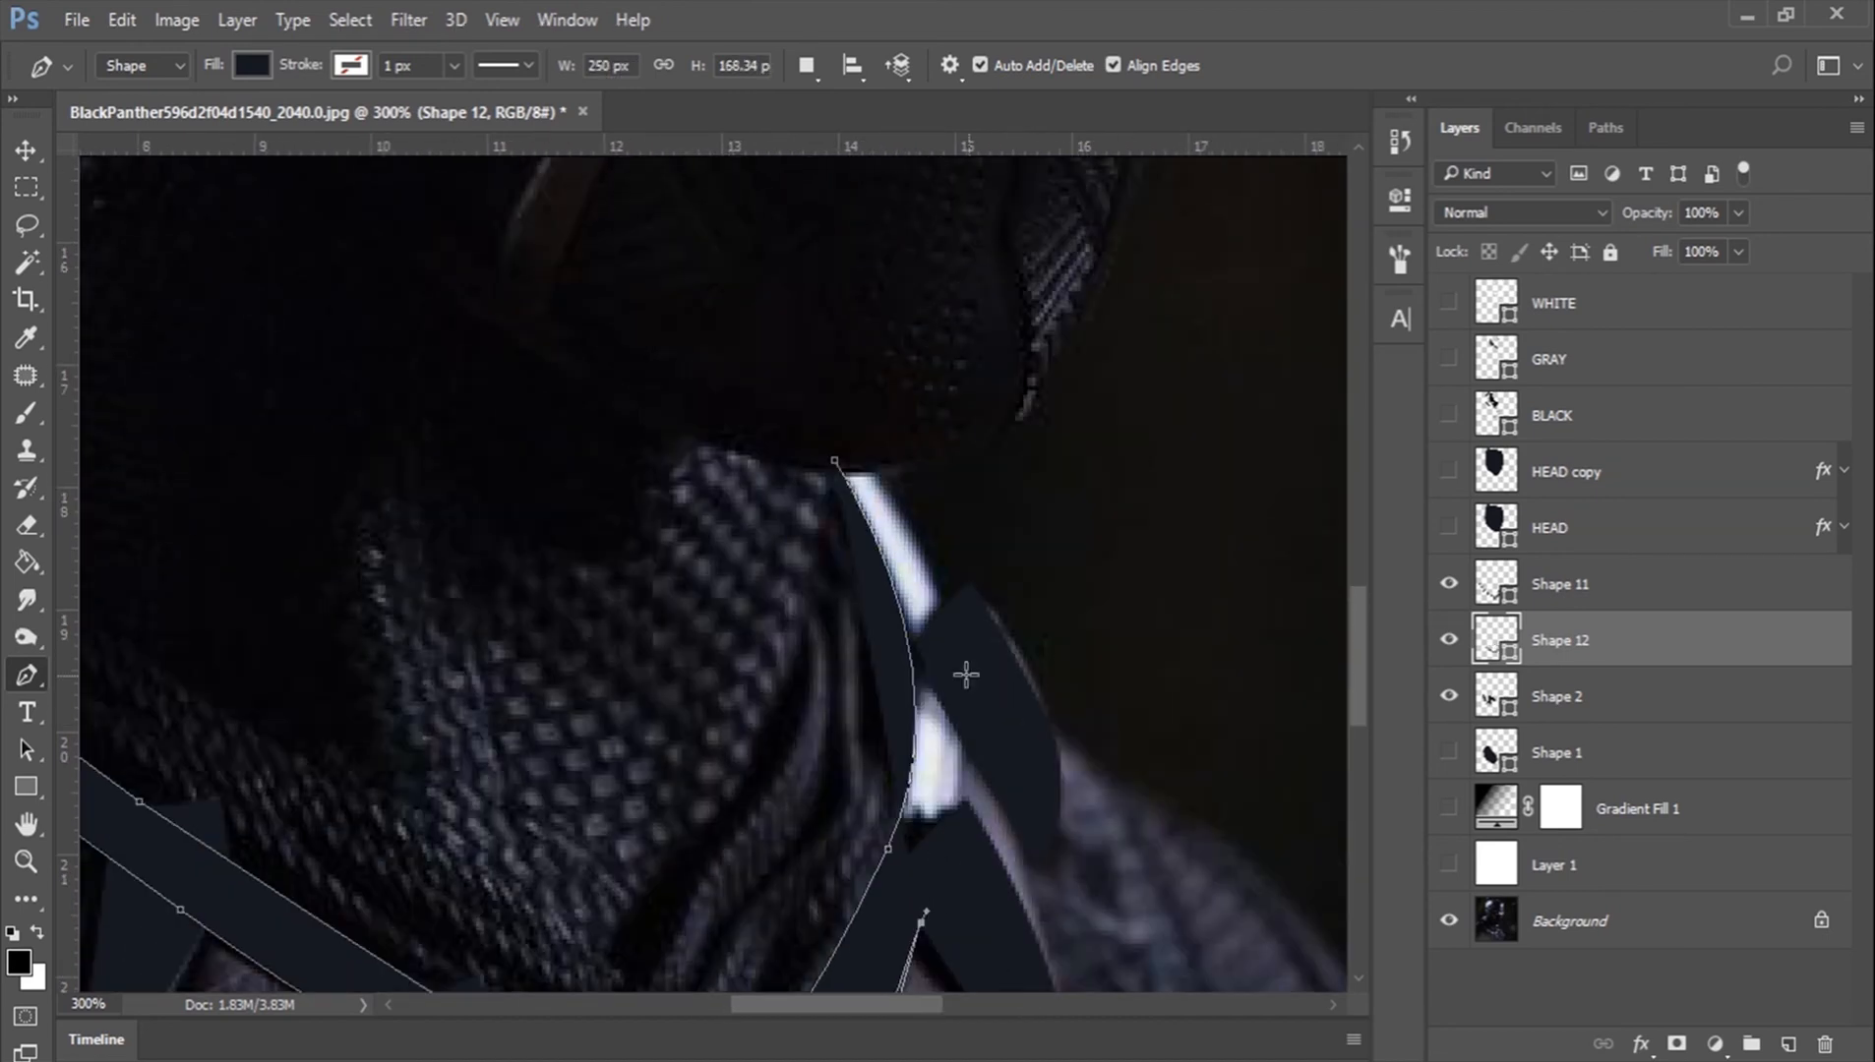
pyautogui.moveTo(962, 672); pyautogui.dragTo(942, 595)
pyautogui.click(874, 464)
pyautogui.click(835, 461)
pyautogui.press('Return')
# Step: Set the necklace band shape's fill color to white (ffffff)
pyautogui.doubleClick(1495, 638)
pyautogui.click(1149, 94)
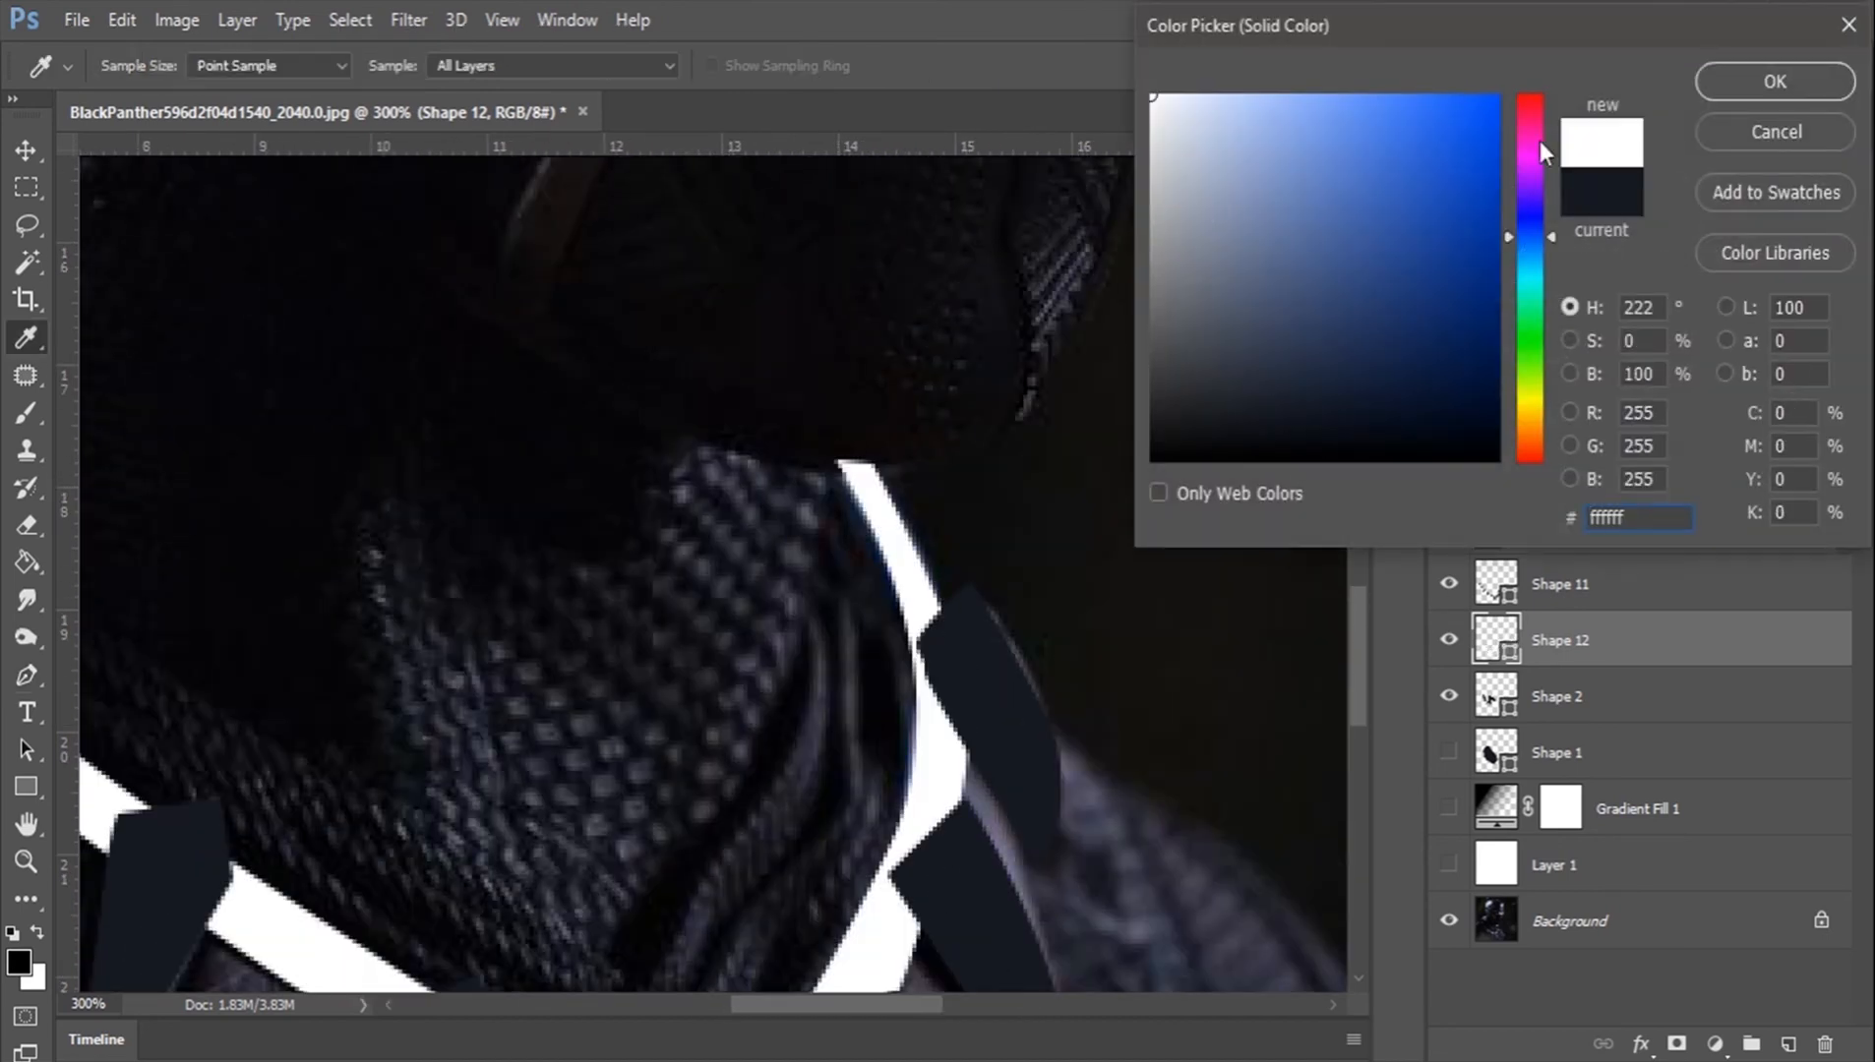
pyautogui.click(1773, 81)
# Step: Select the Shape 11, Shape 12 and Shape 2 layers and hide all three
pyautogui.click(1577, 701)
pyautogui.keyDown('ctrl'); pyautogui.click(1586, 589); pyautogui.keyUp('ctrl')
pyautogui.keyDown('ctrl'); pyautogui.click(1586, 638); pyautogui.keyUp('ctrl')
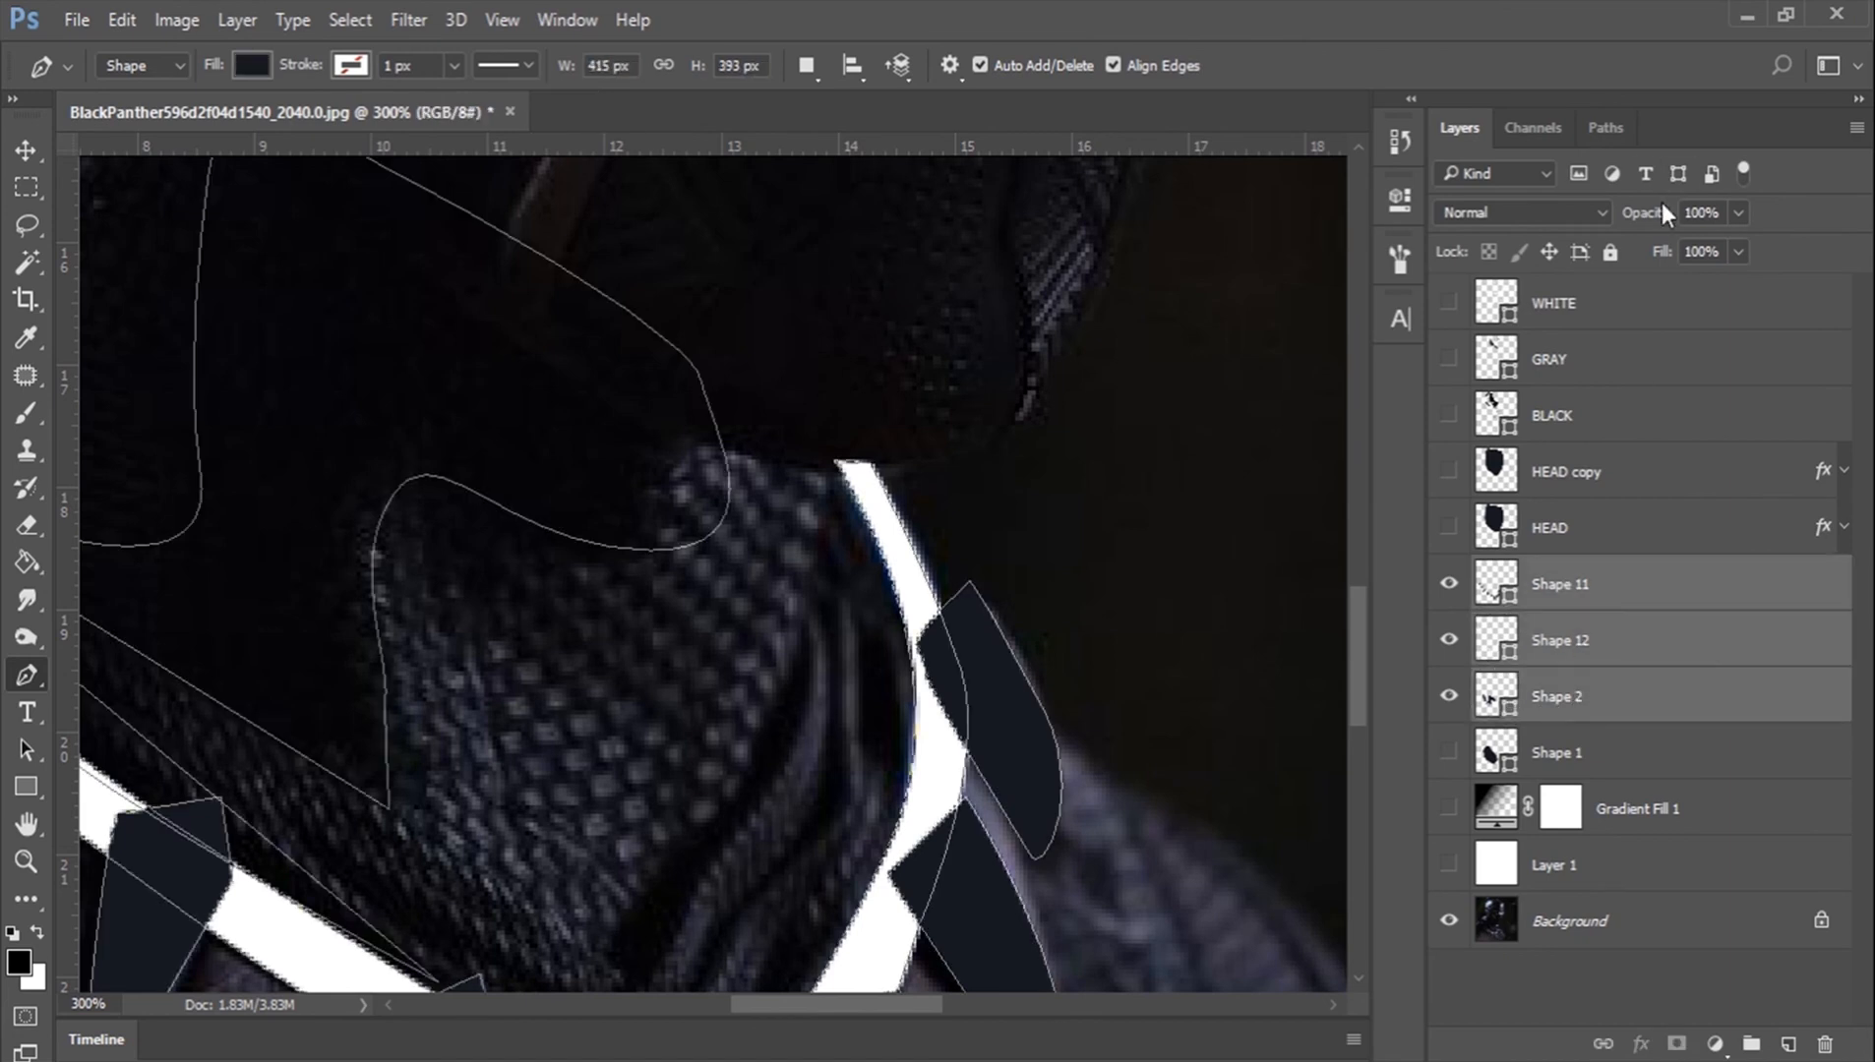
pyautogui.moveTo(1449, 585); pyautogui.dragTo(1449, 695)
# Step: Draw the dark inner facet of the far-side claw nearest the jaw as a small closed shape with a curved tip
pyautogui.press('z')
pyautogui.scroll(-3, 977, 750)
pyautogui.press('p')
pyautogui.click(935, 353)
pyautogui.moveTo(977, 320); pyautogui.dragTo(1007, 360)
pyautogui.click(1025, 488)
pyautogui.click(937, 356)
pyautogui.press('Return')
# Step: Draw a triangular inner facet on the next claw down the far side, about 22 × 31 px
pyautogui.click(929, 581)
pyautogui.click(965, 547)
pyautogui.click(1020, 674)
pyautogui.moveTo(931, 580); pyautogui.dragTo(928, 563)
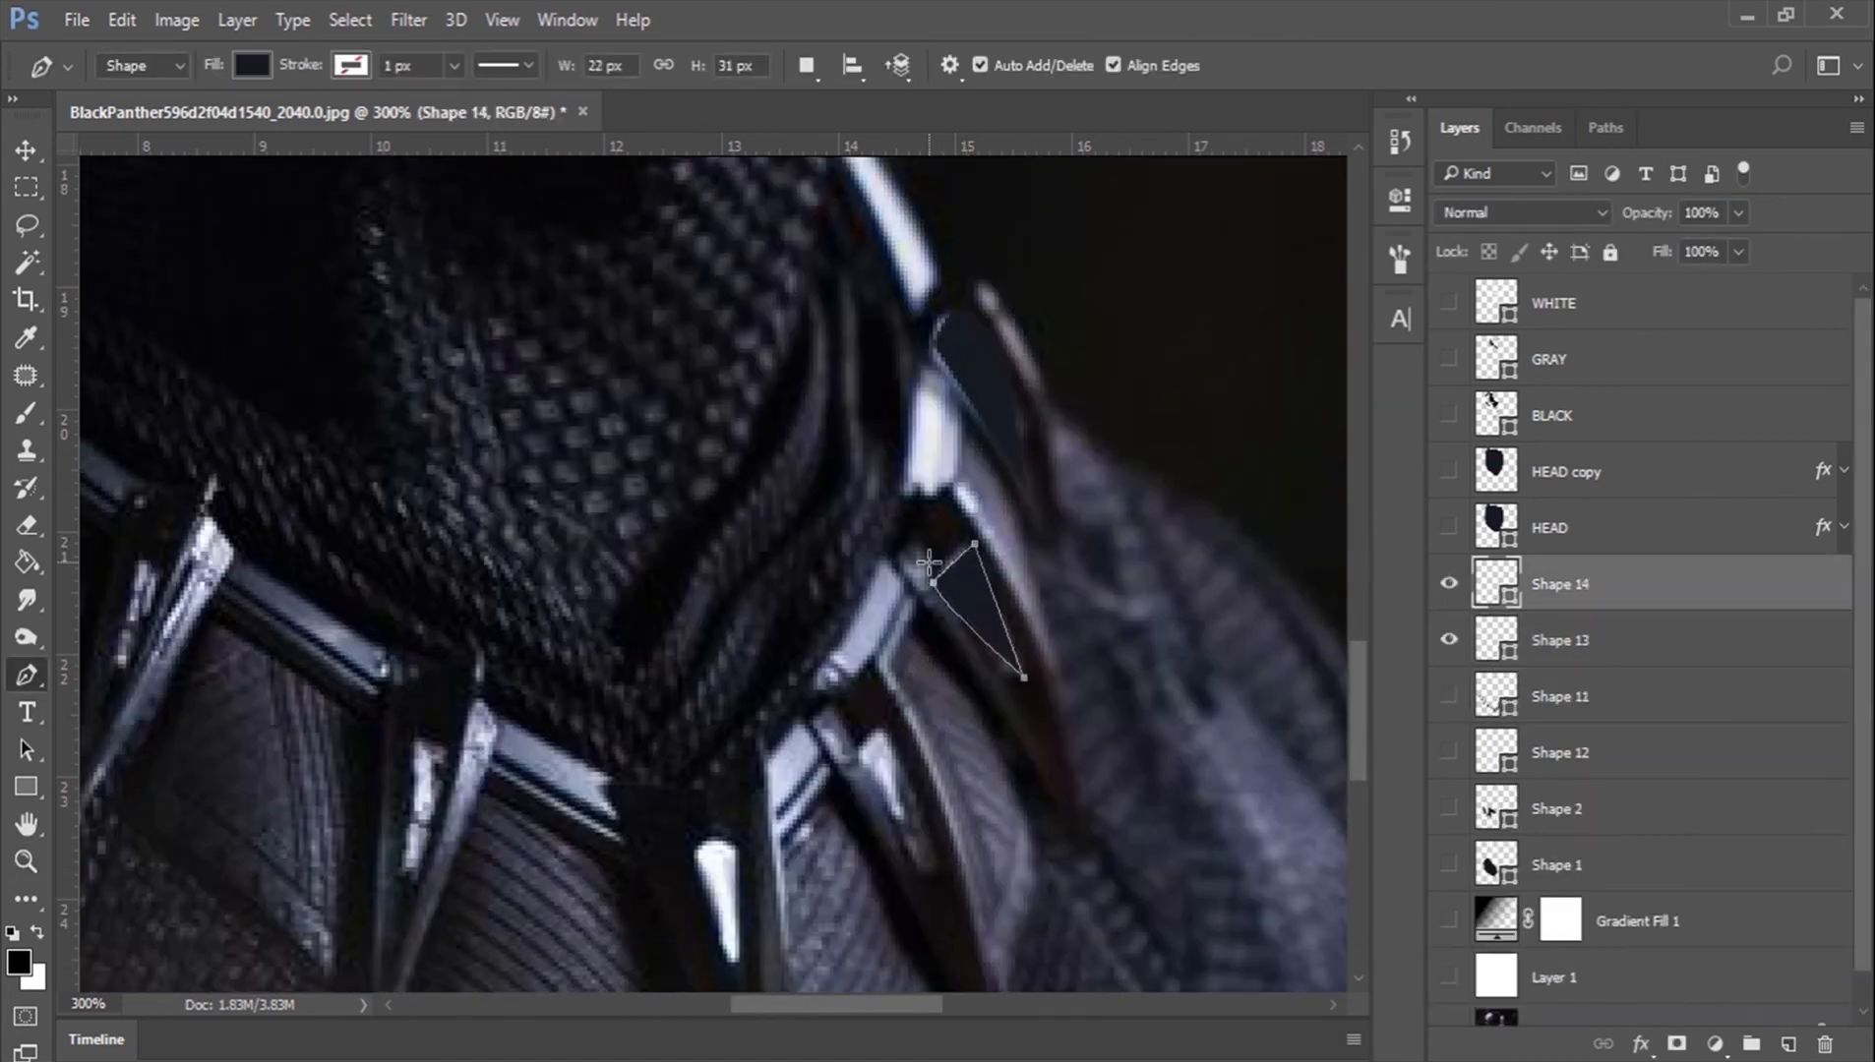
# Step: Draw a small triangular inner facet on the lower far-side claw nearest the center of the necklace
pyautogui.press('Return')
pyautogui.click(858, 750)
pyautogui.click(883, 734)
pyautogui.click(933, 872)
pyautogui.moveTo(854, 744); pyautogui.dragTo(854, 744)
pyautogui.press('Return')
# Step: Draw a narrow pointed inner facet with a rounded top on the center claw of the necklace
pyautogui.moveTo(777, 843)
pyautogui.mouseDown()
pyautogui.moveTo(951, 358)
pyautogui.moveTo(911, 405)
pyautogui.mouseUp()
pyautogui.click(870, 371)
pyautogui.click(911, 495)
pyautogui.click(870, 373)
pyautogui.press('Return')
# Step: Draw a slim triangular facet over the highlight of the first near-side claw beside the center claw
pyautogui.moveTo(669, 343); pyautogui.dragTo(1064, 746)
pyautogui.click(987, 668)
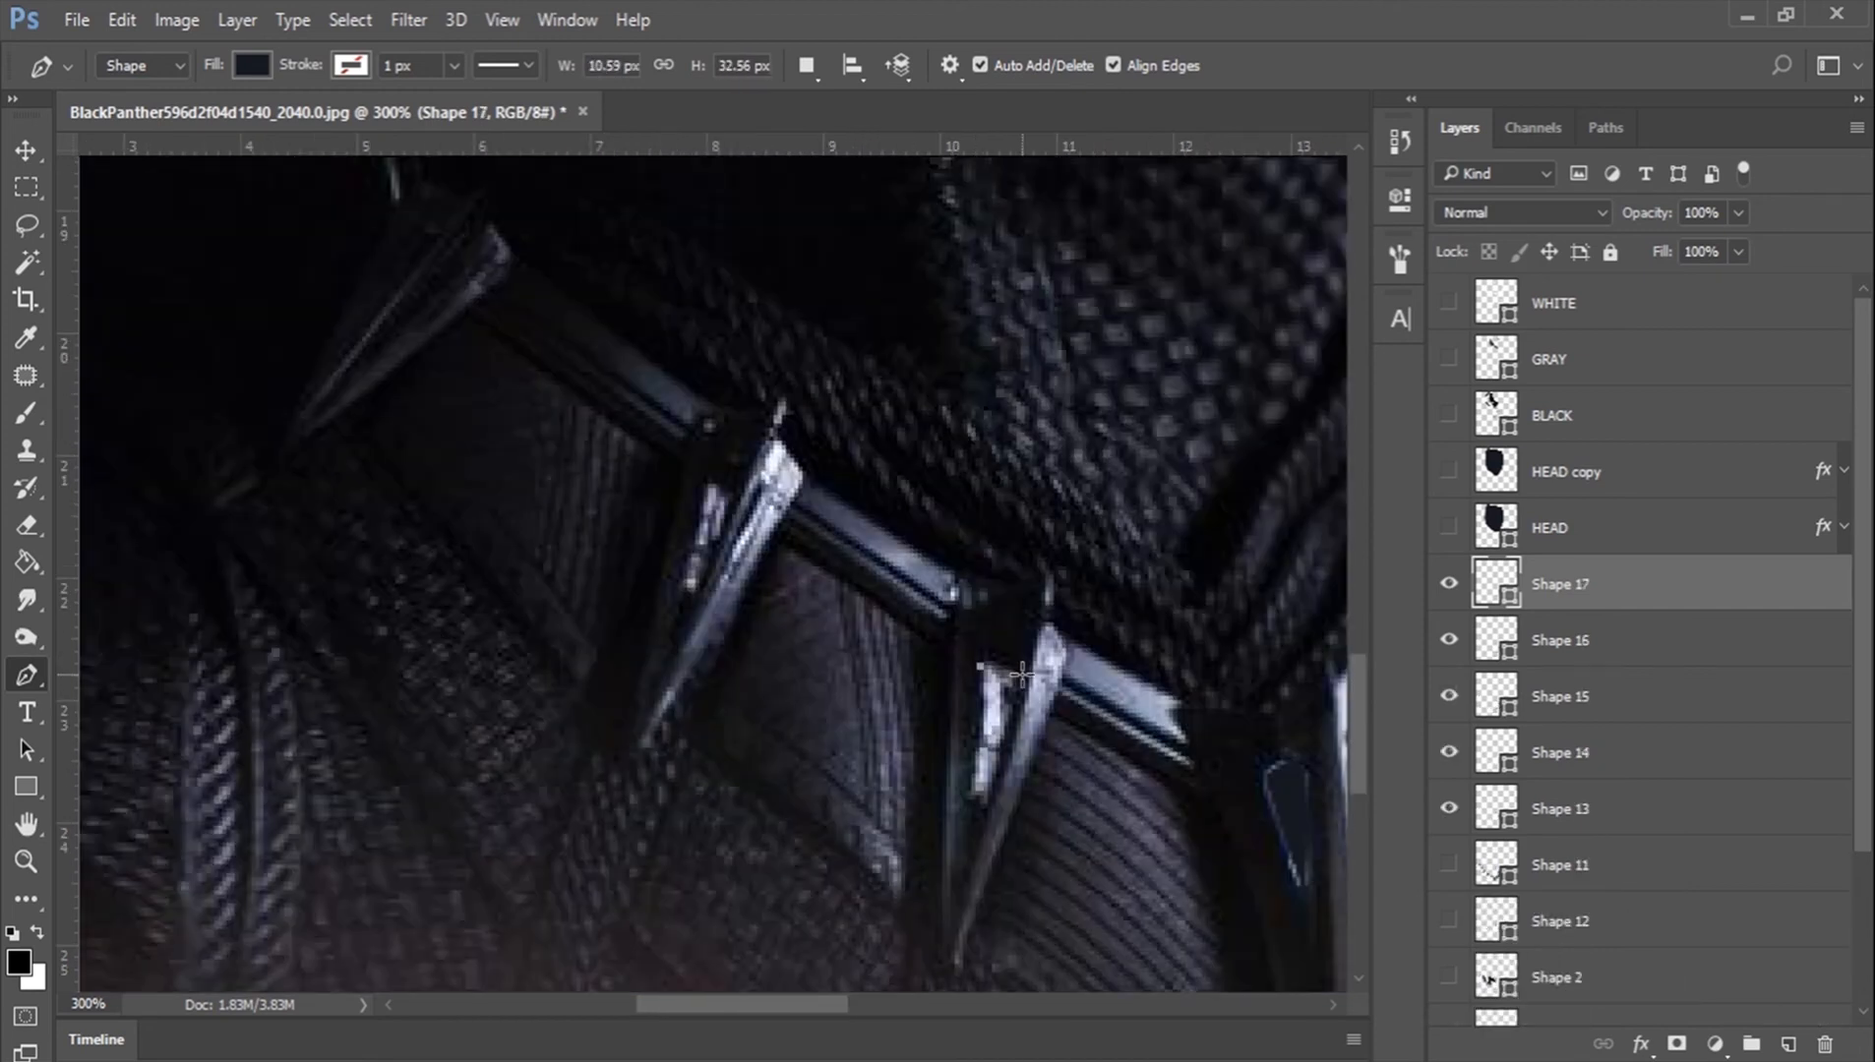
pyautogui.moveTo(1019, 678); pyautogui.dragTo(1023, 699)
pyautogui.click(980, 813)
pyautogui.click(987, 669)
pyautogui.press('Return')
# Step: Draw a long triangular facet on the second near-side claw from the center, about 38 × 71 px
pyautogui.click(774, 445)
pyautogui.click(804, 479)
pyautogui.click(650, 742)
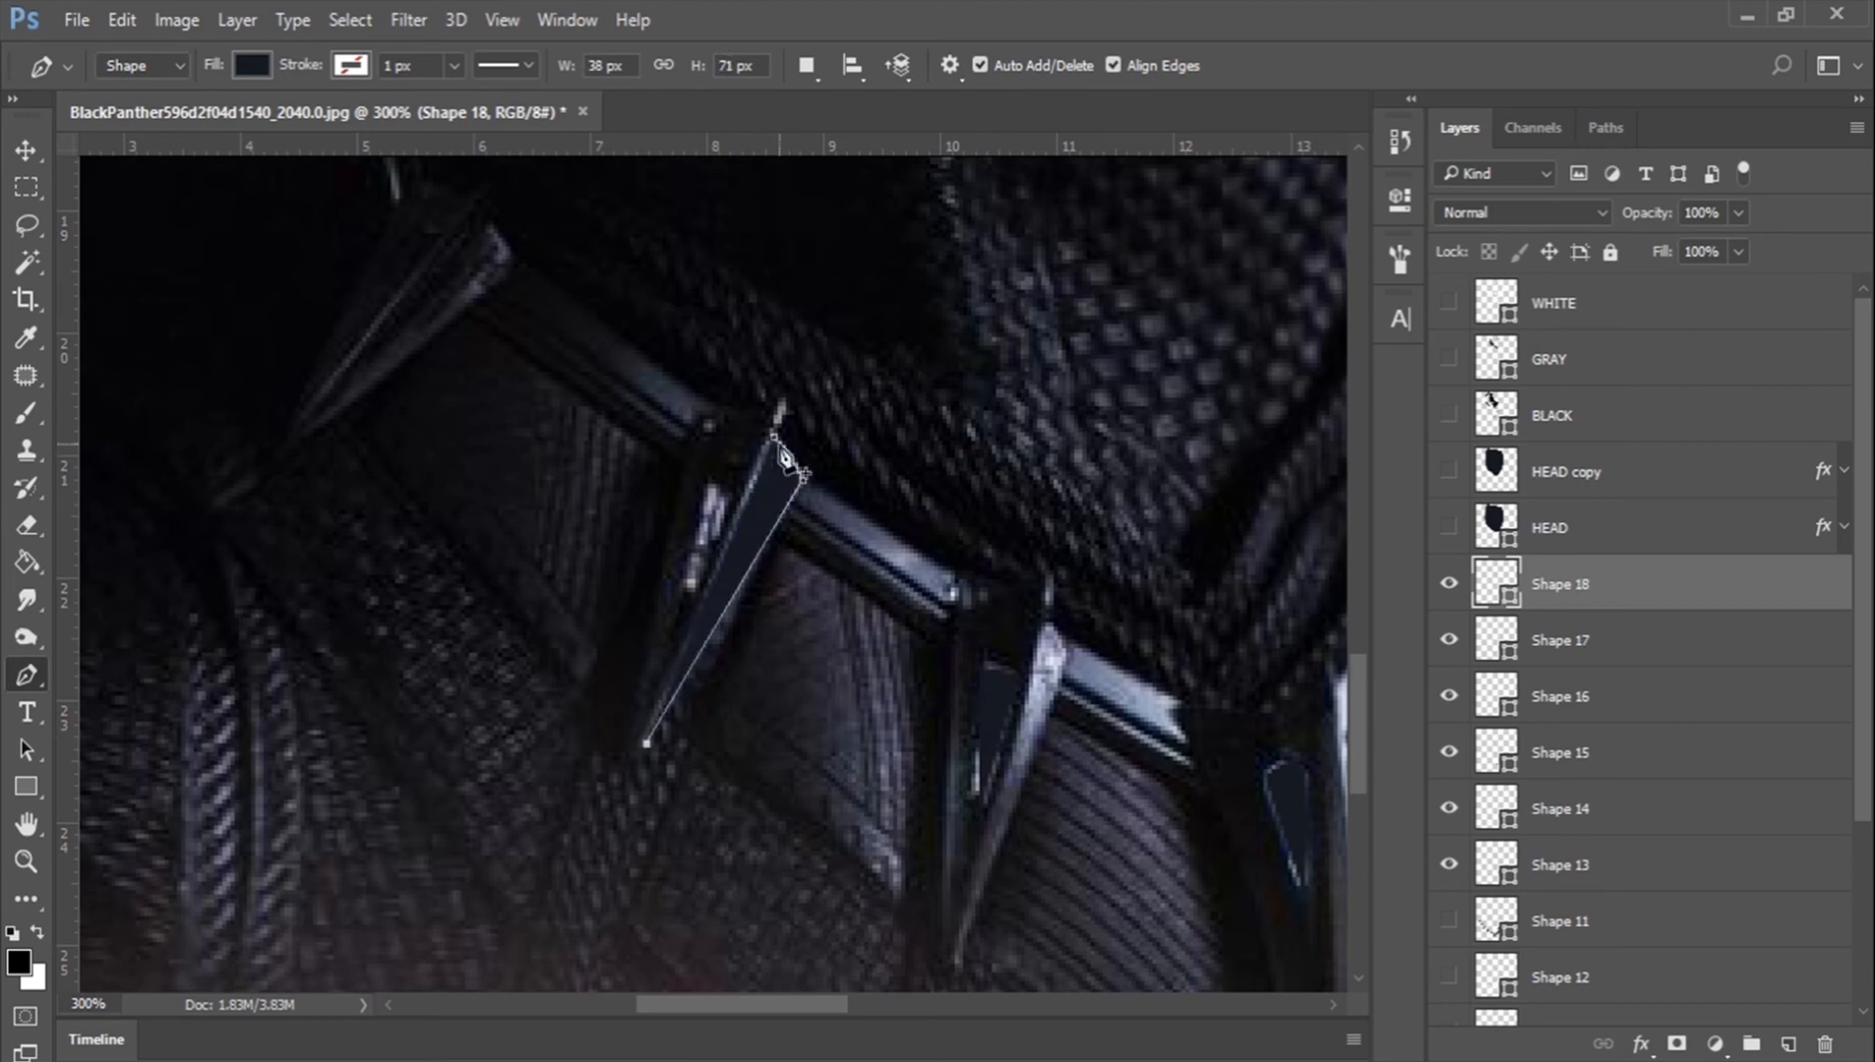
pyautogui.click(775, 443)
pyautogui.press('Return')
# Step: Merge the Shape 13 to Shape 18 claw facet layers into one and set the merged shape's fill color to white
pyautogui.press('z')
pyautogui.hotkey('ctrl', '0')
pyautogui.keyDown('shift'); pyautogui.click(1601, 865); pyautogui.keyUp('shift')
pyautogui.rightClick(1601, 865)
pyautogui.click(1112, 990)
pyautogui.doubleClick(1496, 583)
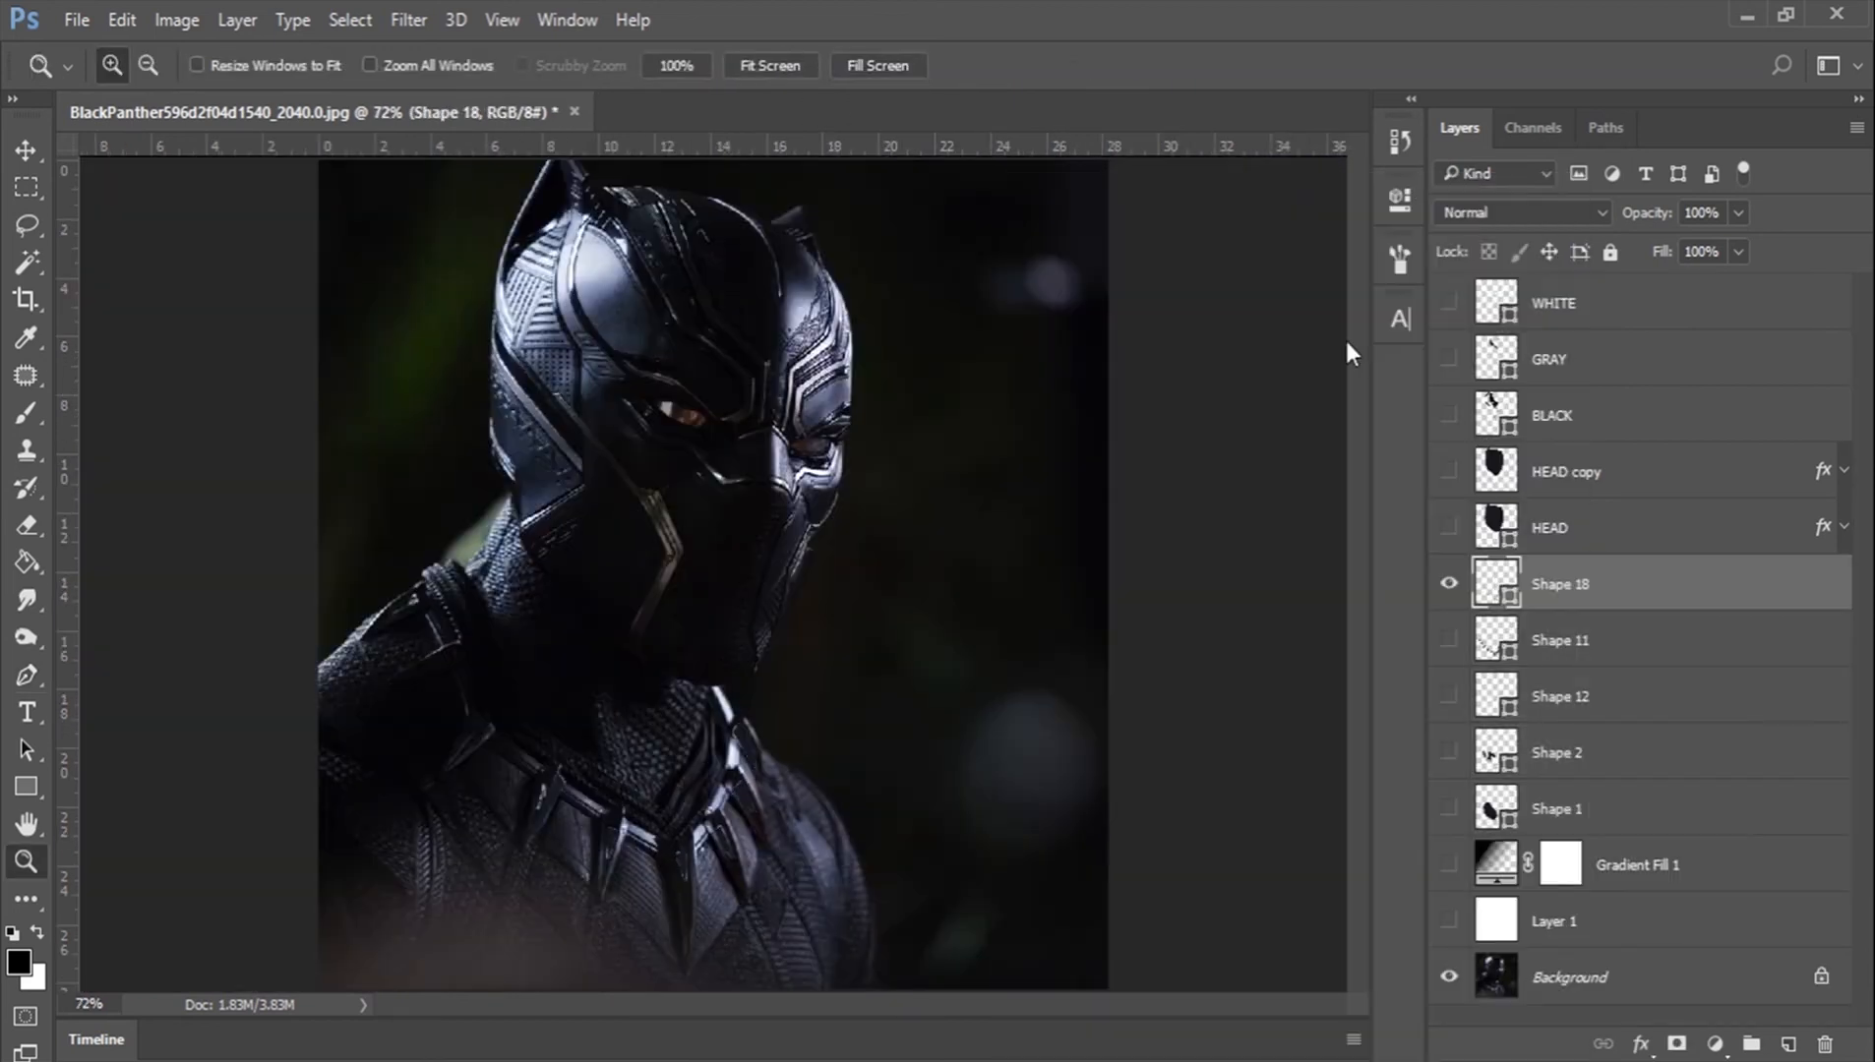
pyautogui.moveTo(1345, 337); pyautogui.dragTo(1128, 58)
pyautogui.click(1774, 81)
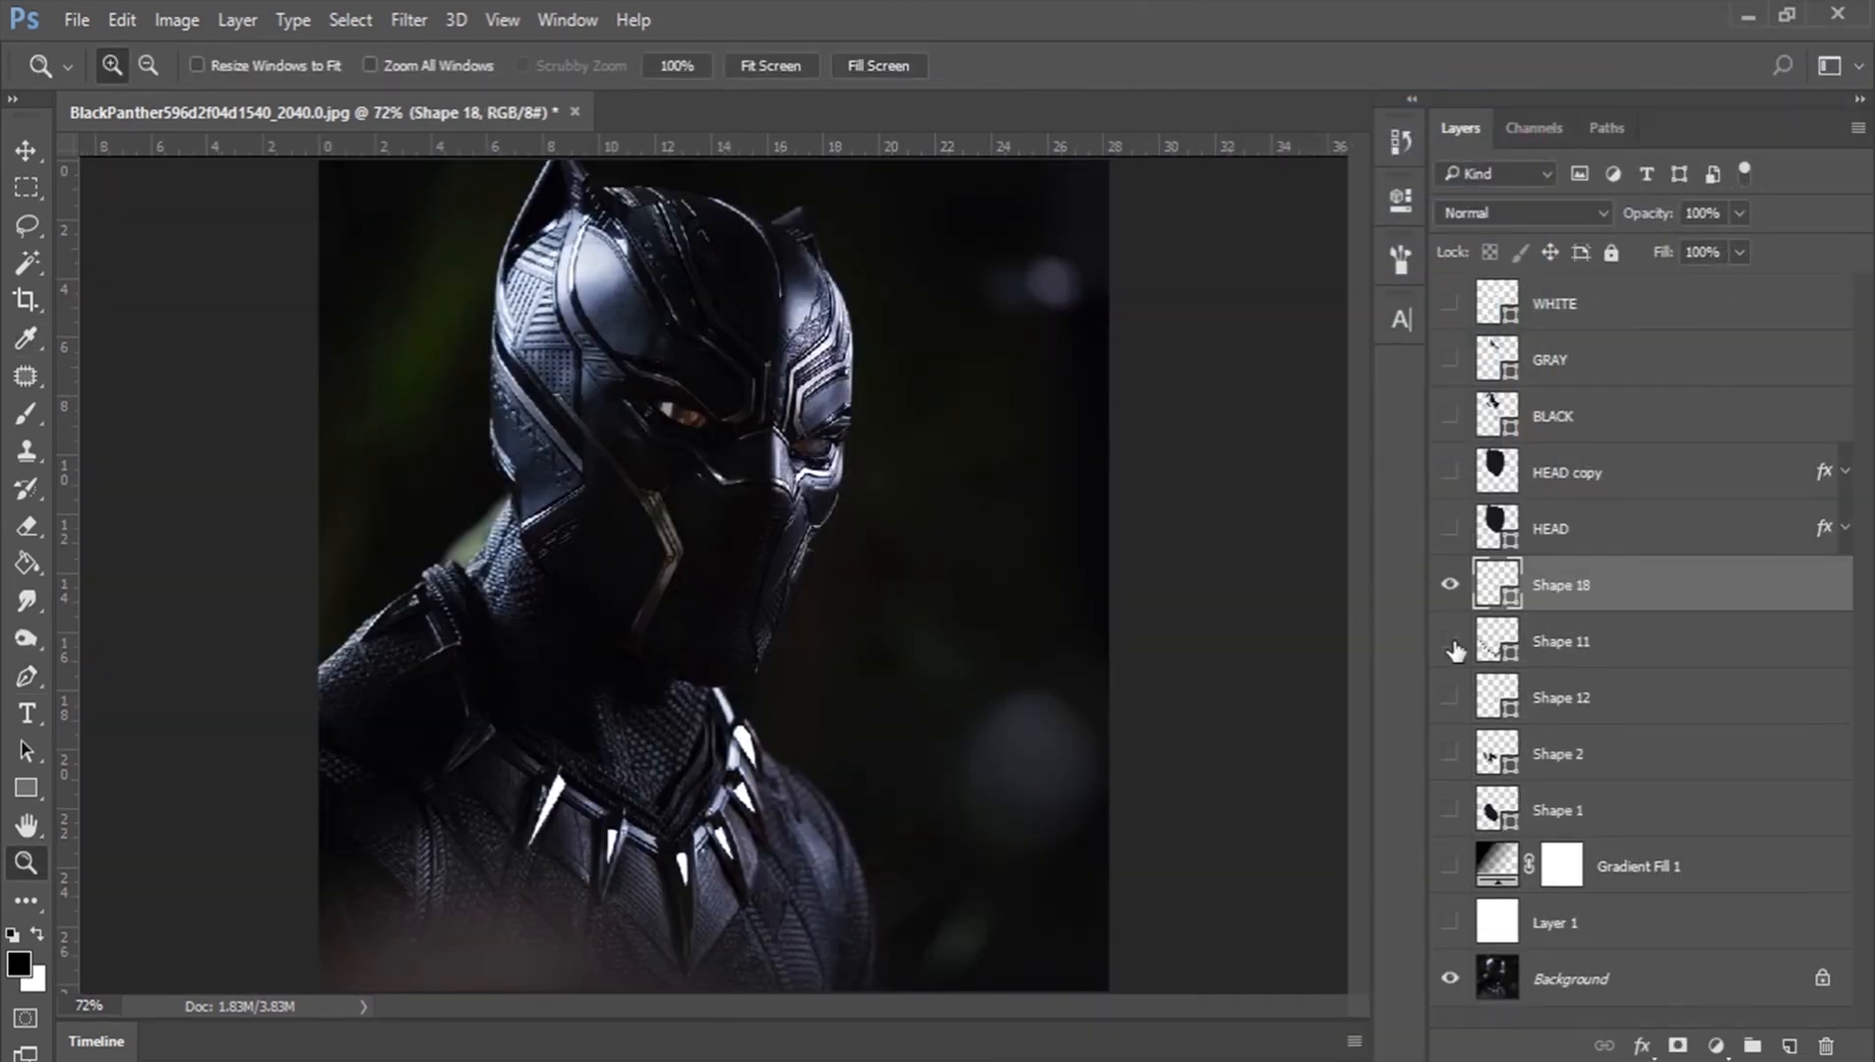
# Step: Show all the hidden neck, necklace, head, BLACK, GRAY and WHITE layers, plus Gradient Fill 1 and Layer 1
pyautogui.moveTo(1453, 645); pyautogui.dragTo(1453, 814)
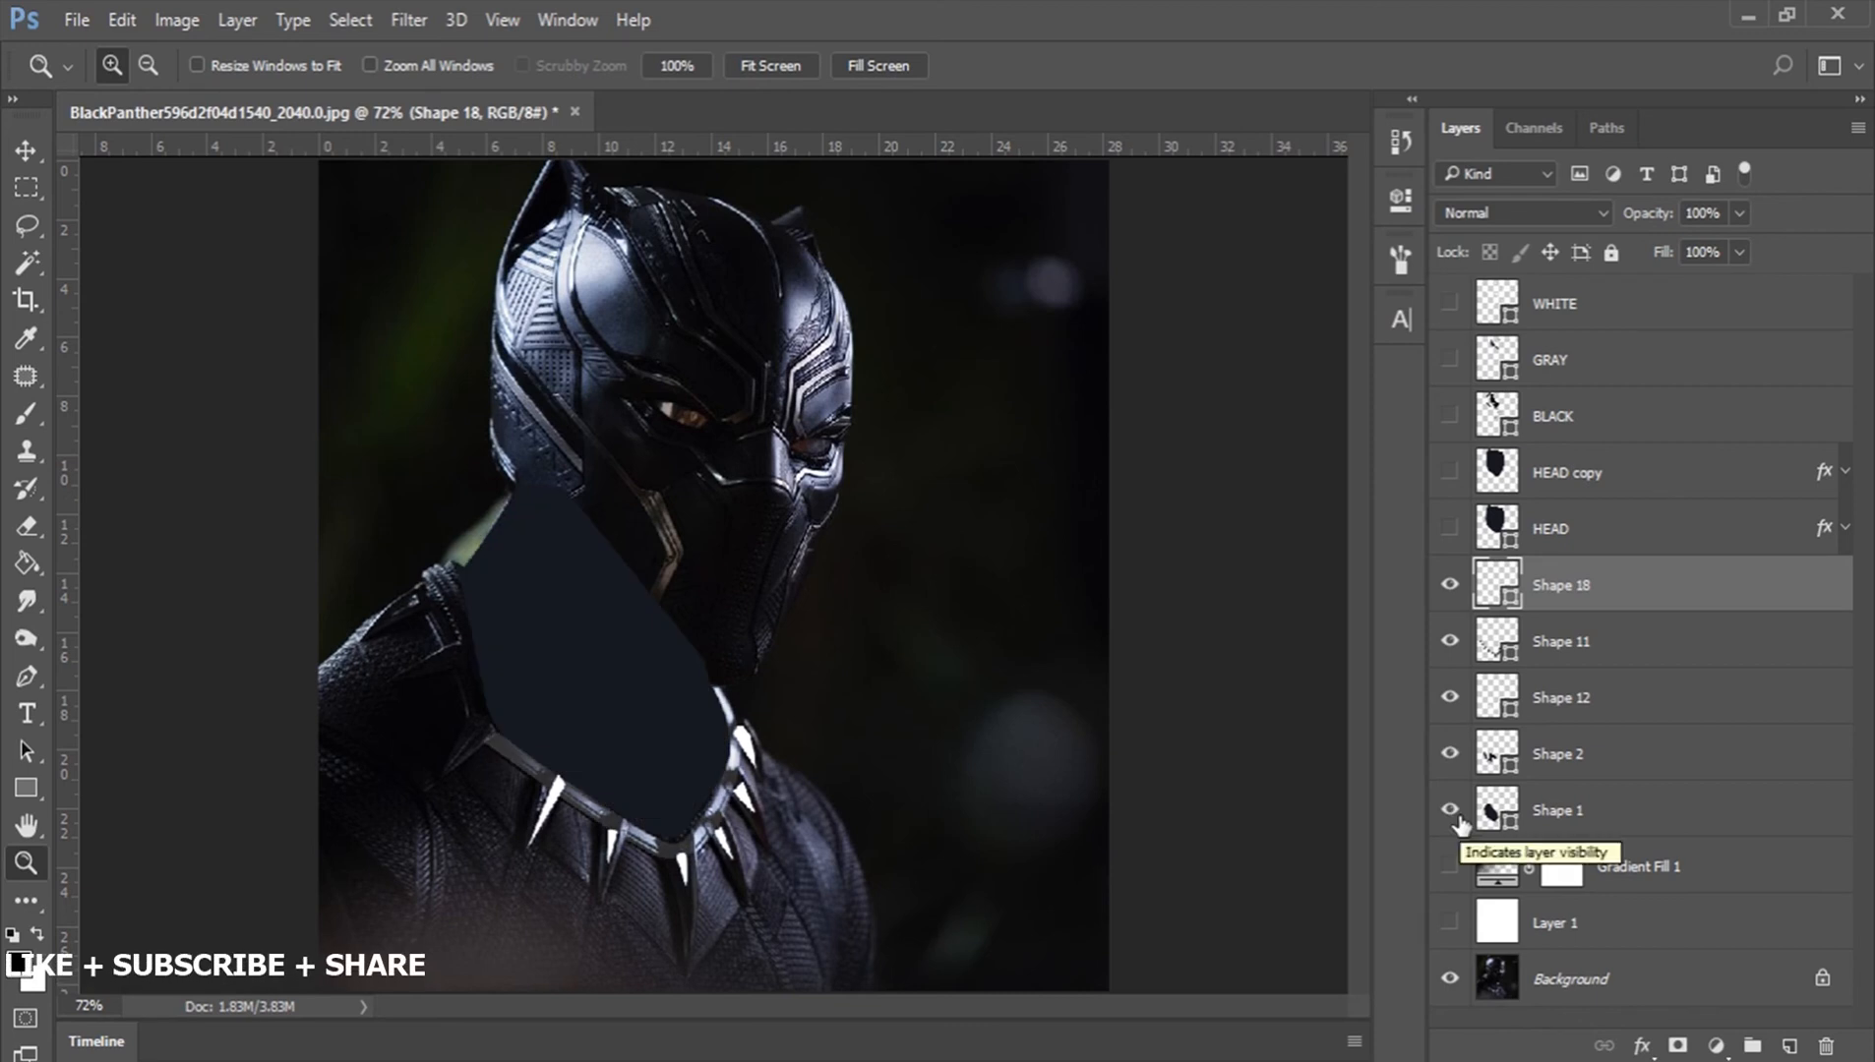
pyautogui.moveTo(1450, 529); pyautogui.dragTo(1450, 303)
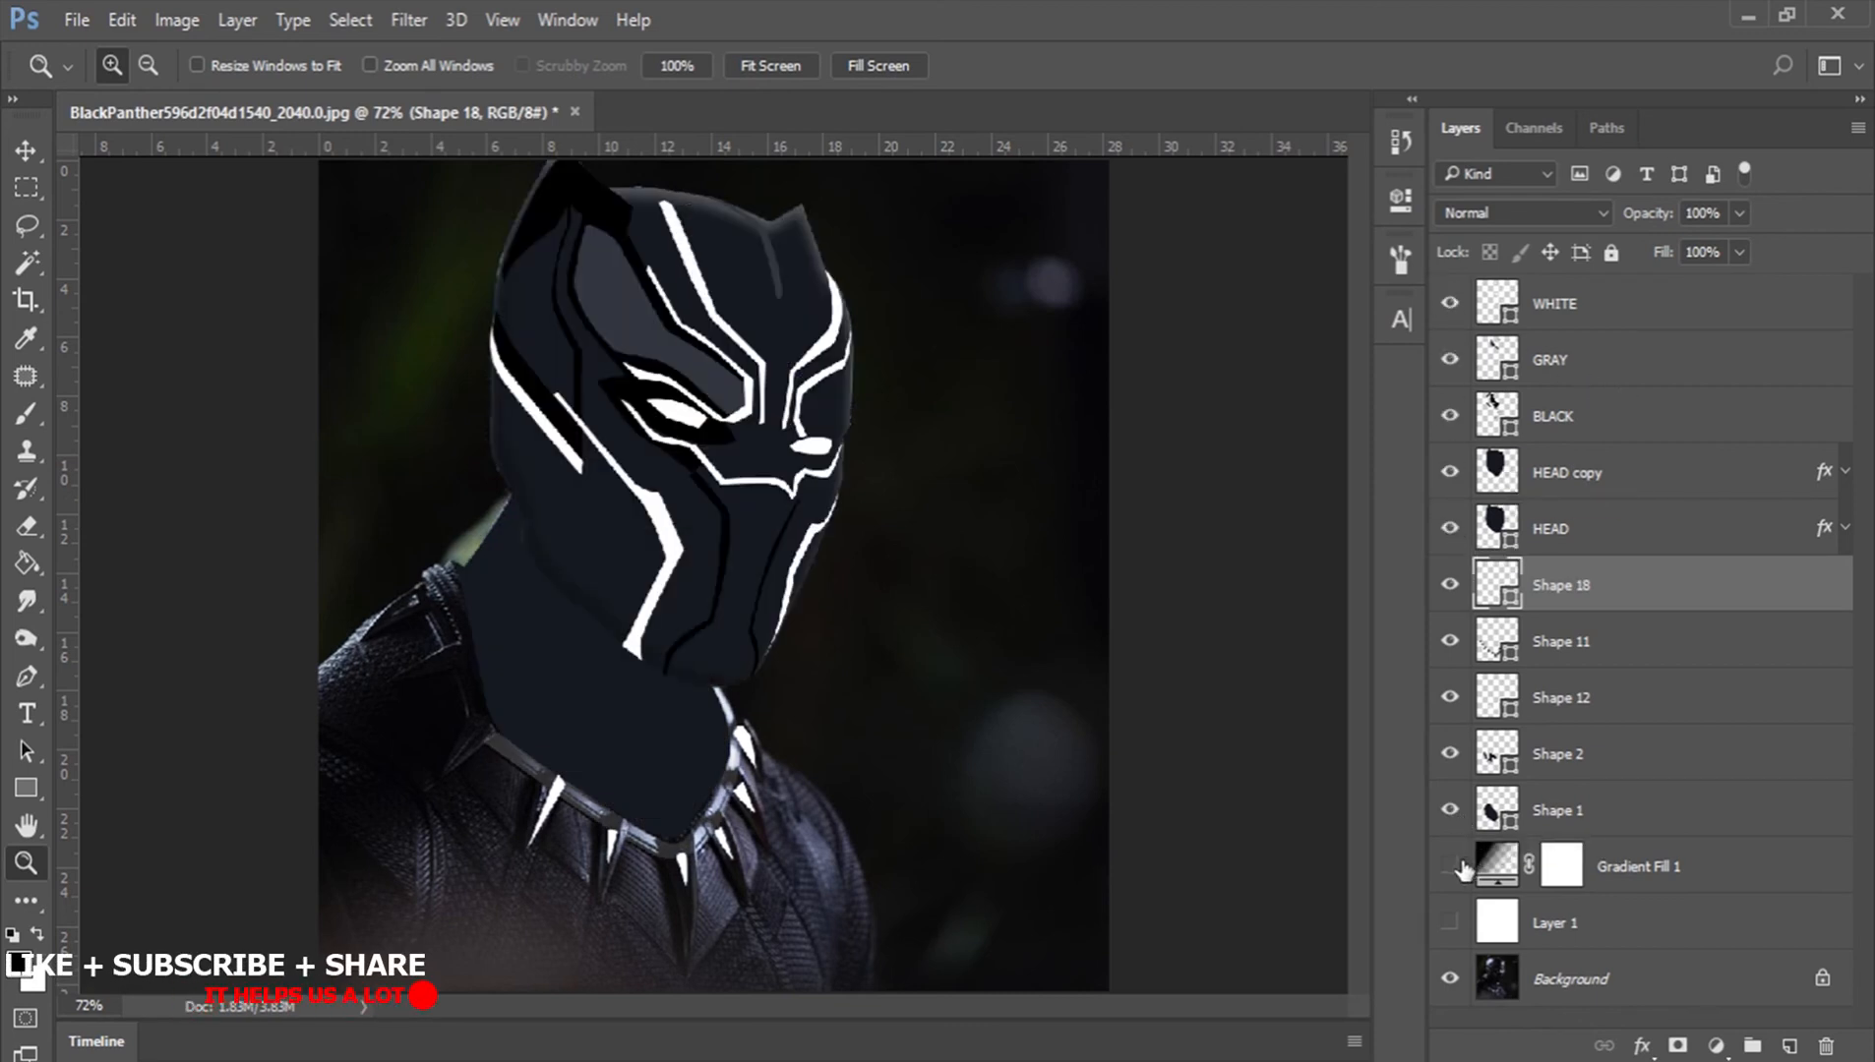
pyautogui.moveTo(1463, 870); pyautogui.dragTo(1451, 923)
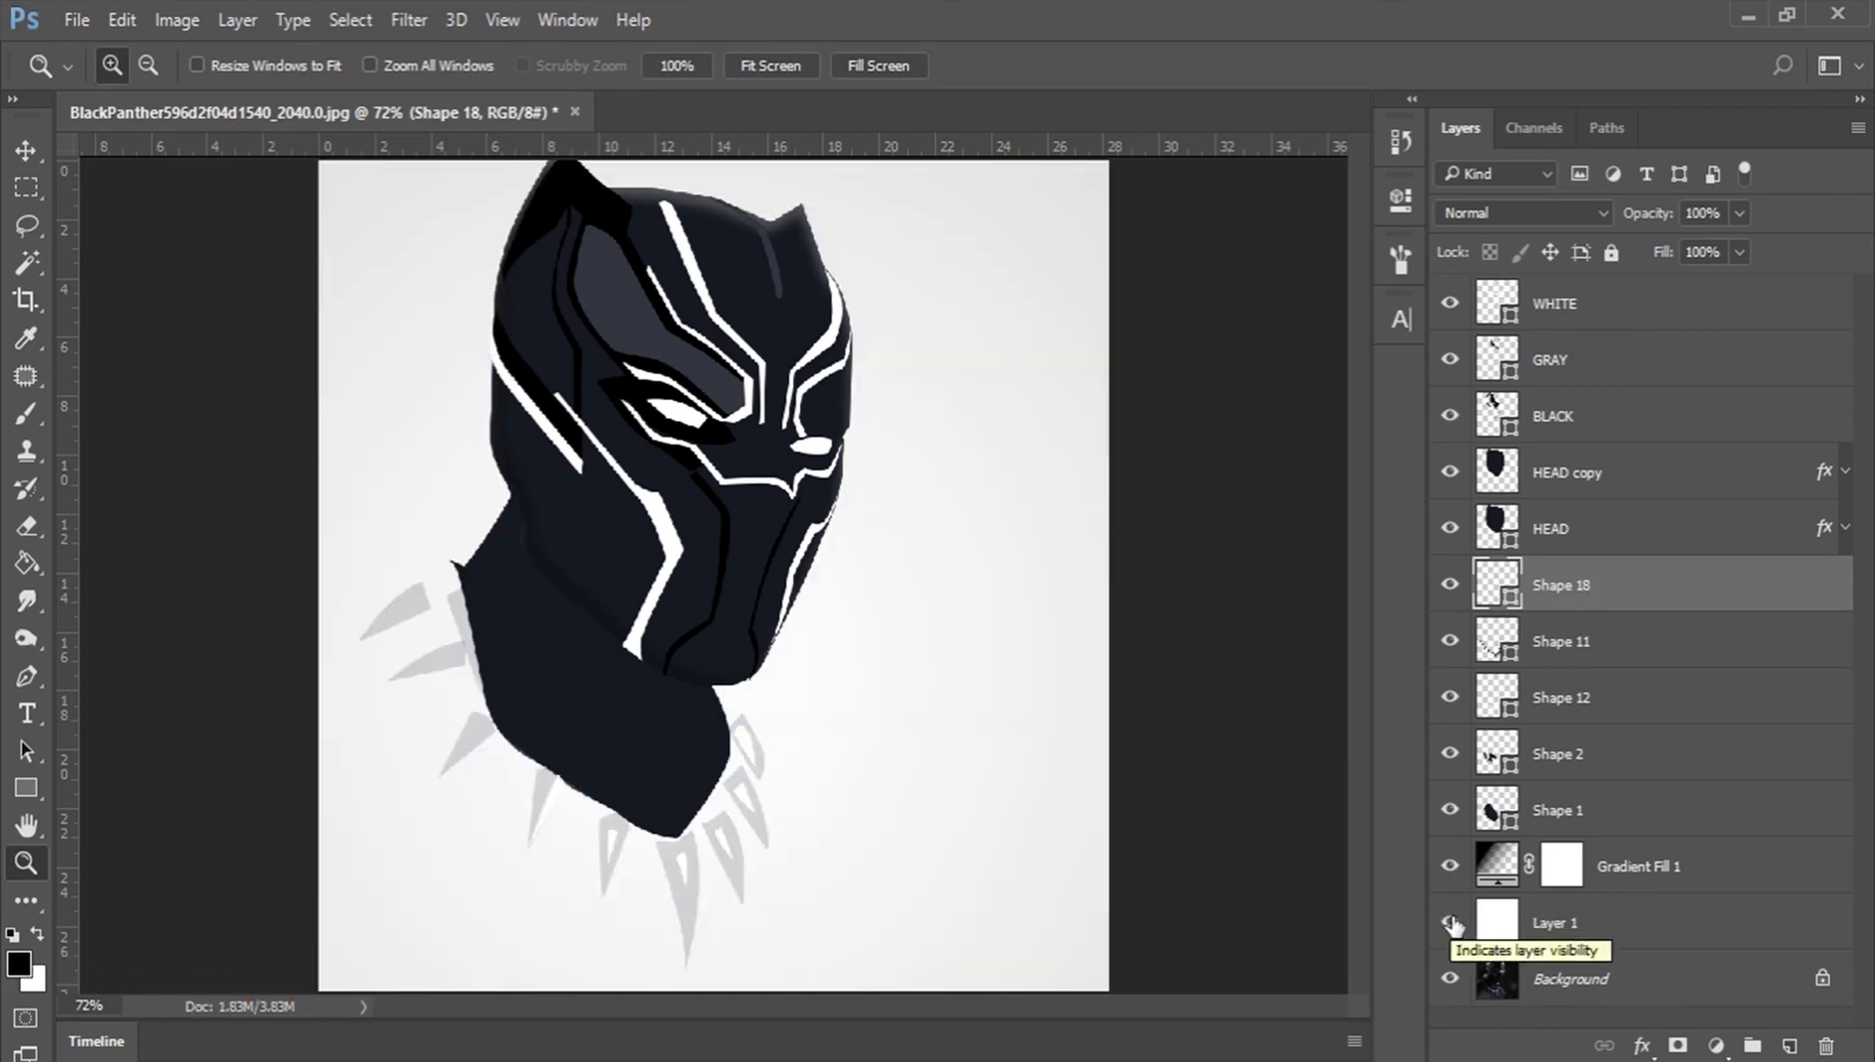
# Step: Hide Gradient Fill 1 and Layer 1 to reveal the photo, and select the Gradient Fill 1 layer
pyautogui.hotkey('ctrl', '+')
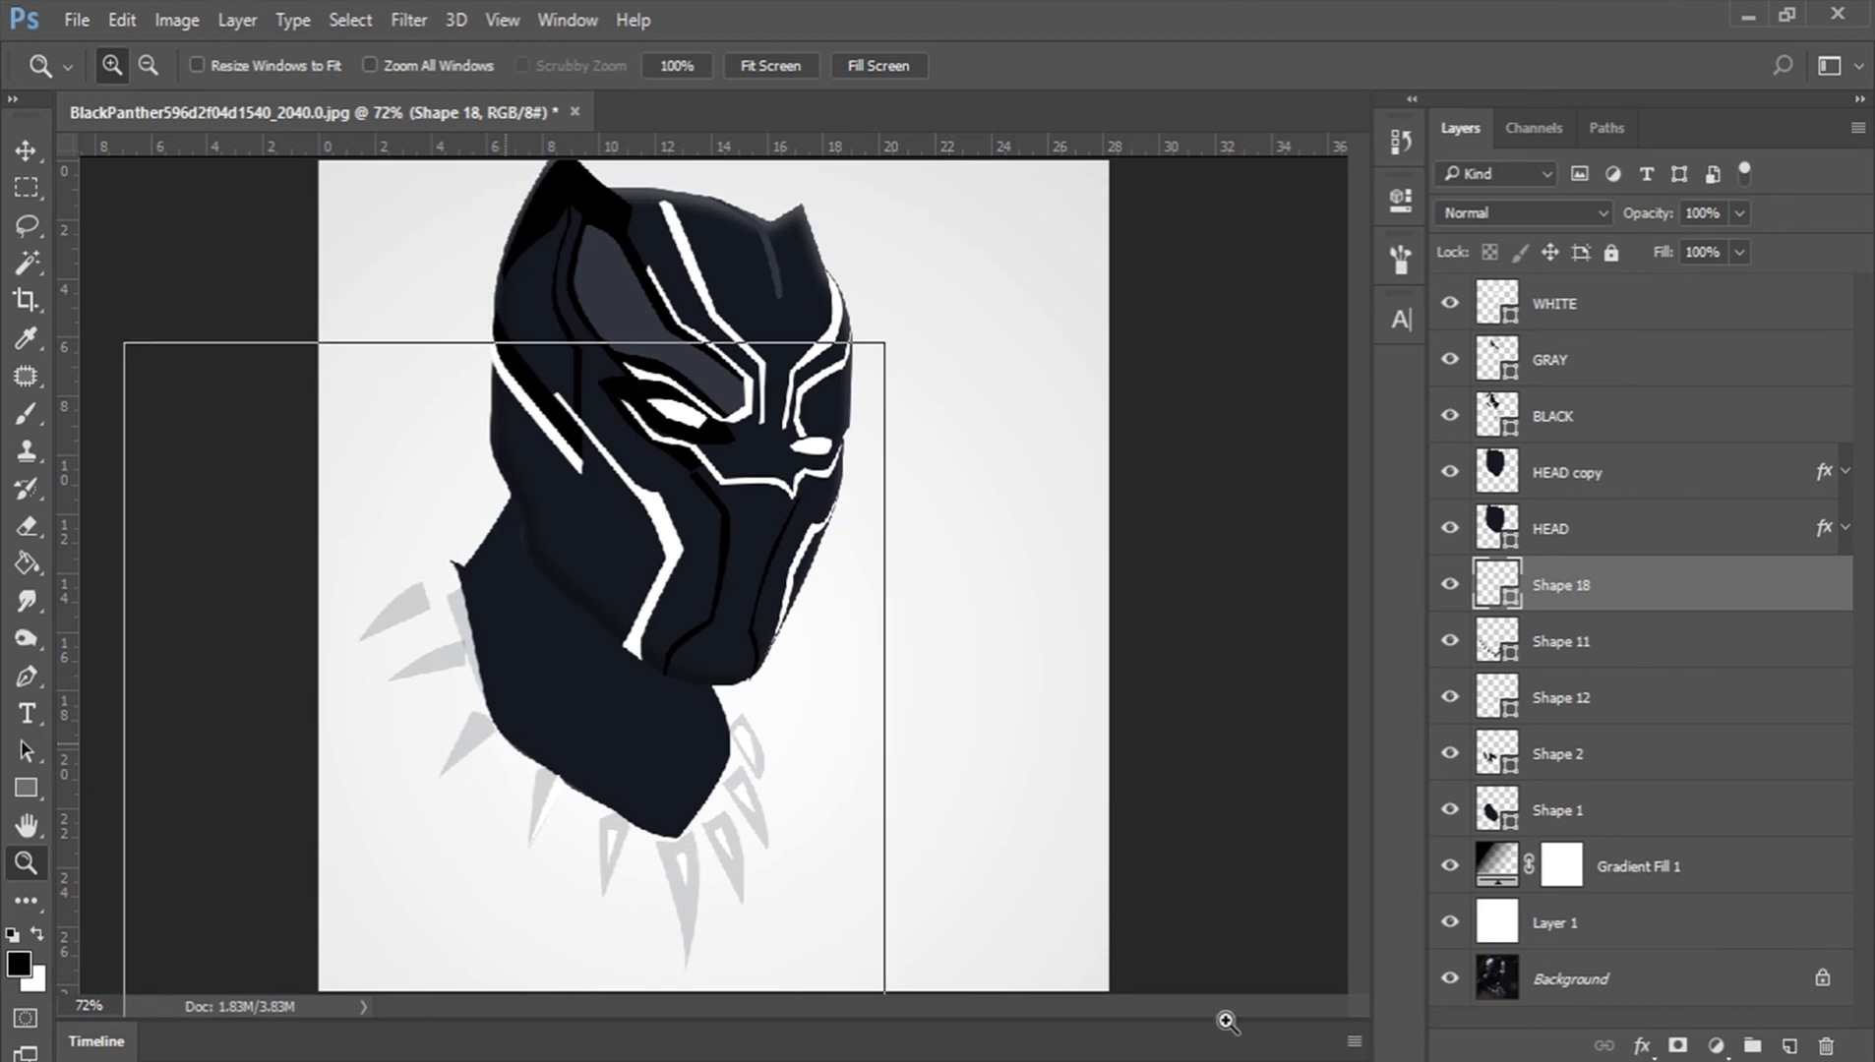
pyautogui.click(1450, 865)
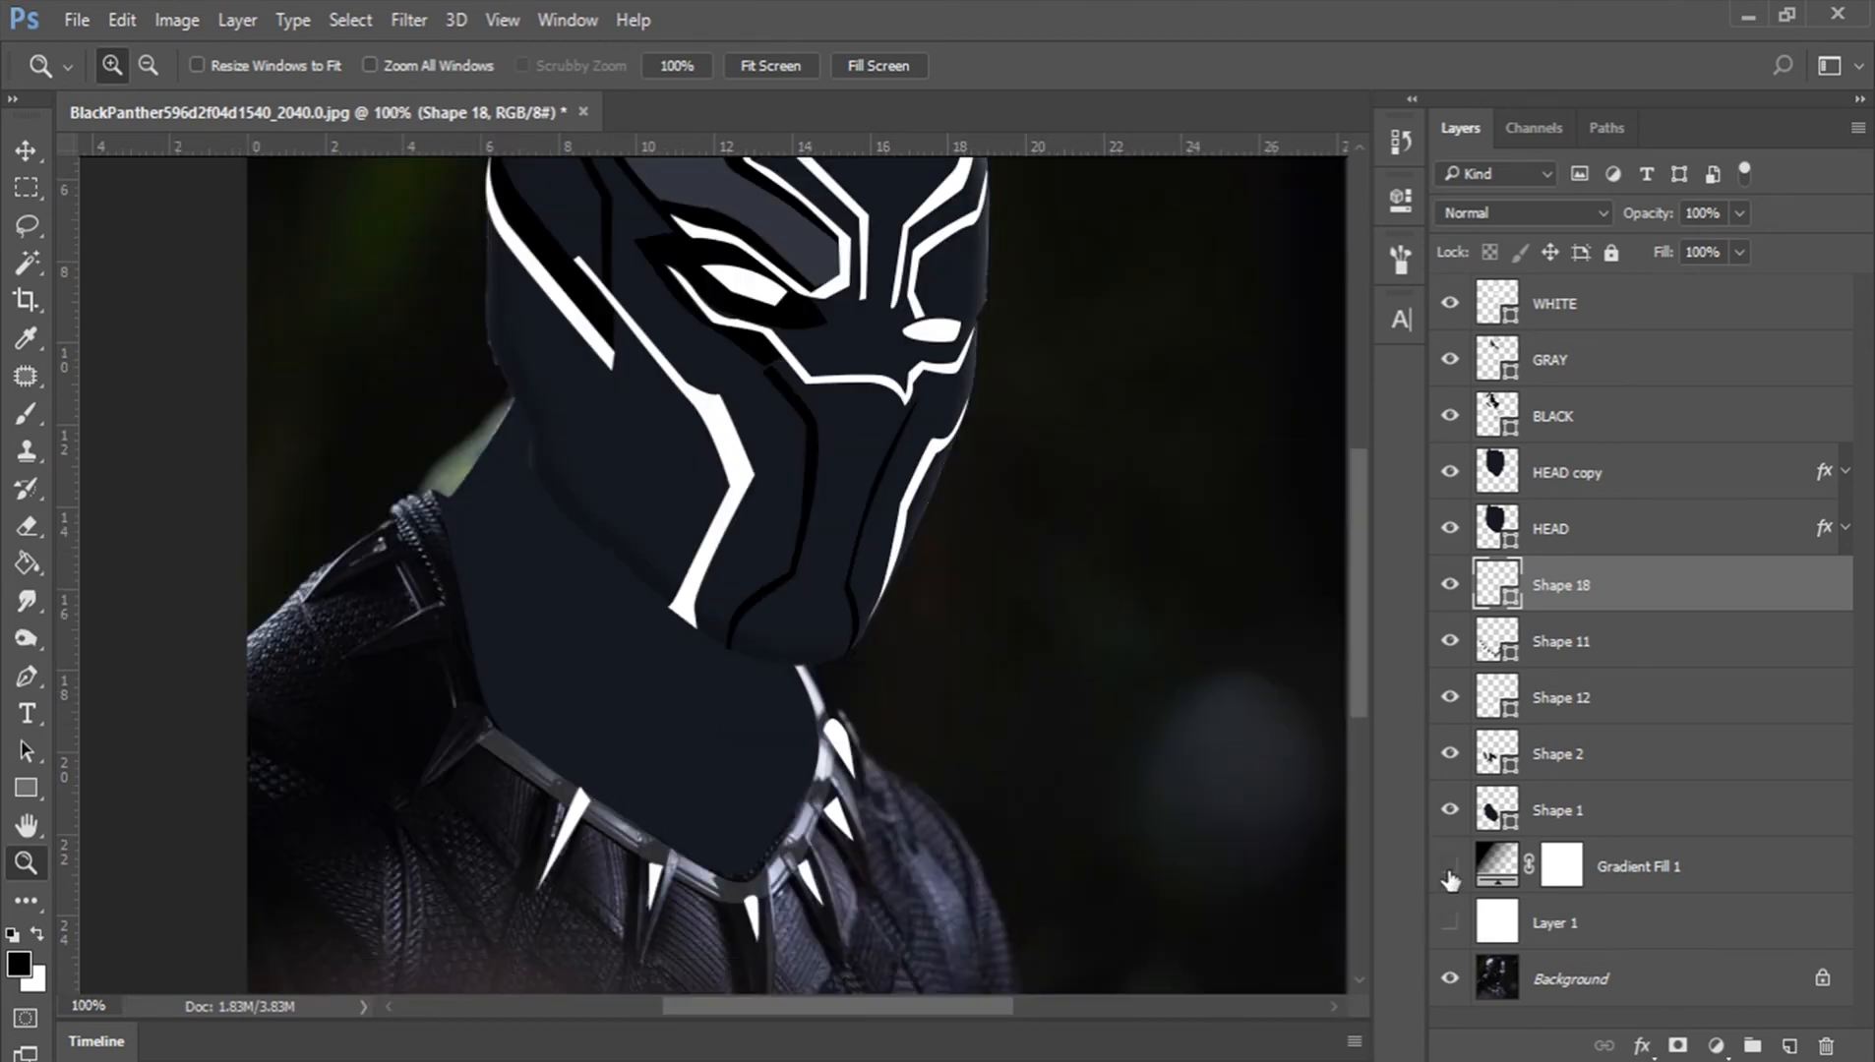
pyautogui.scroll(-2, 650, 745)
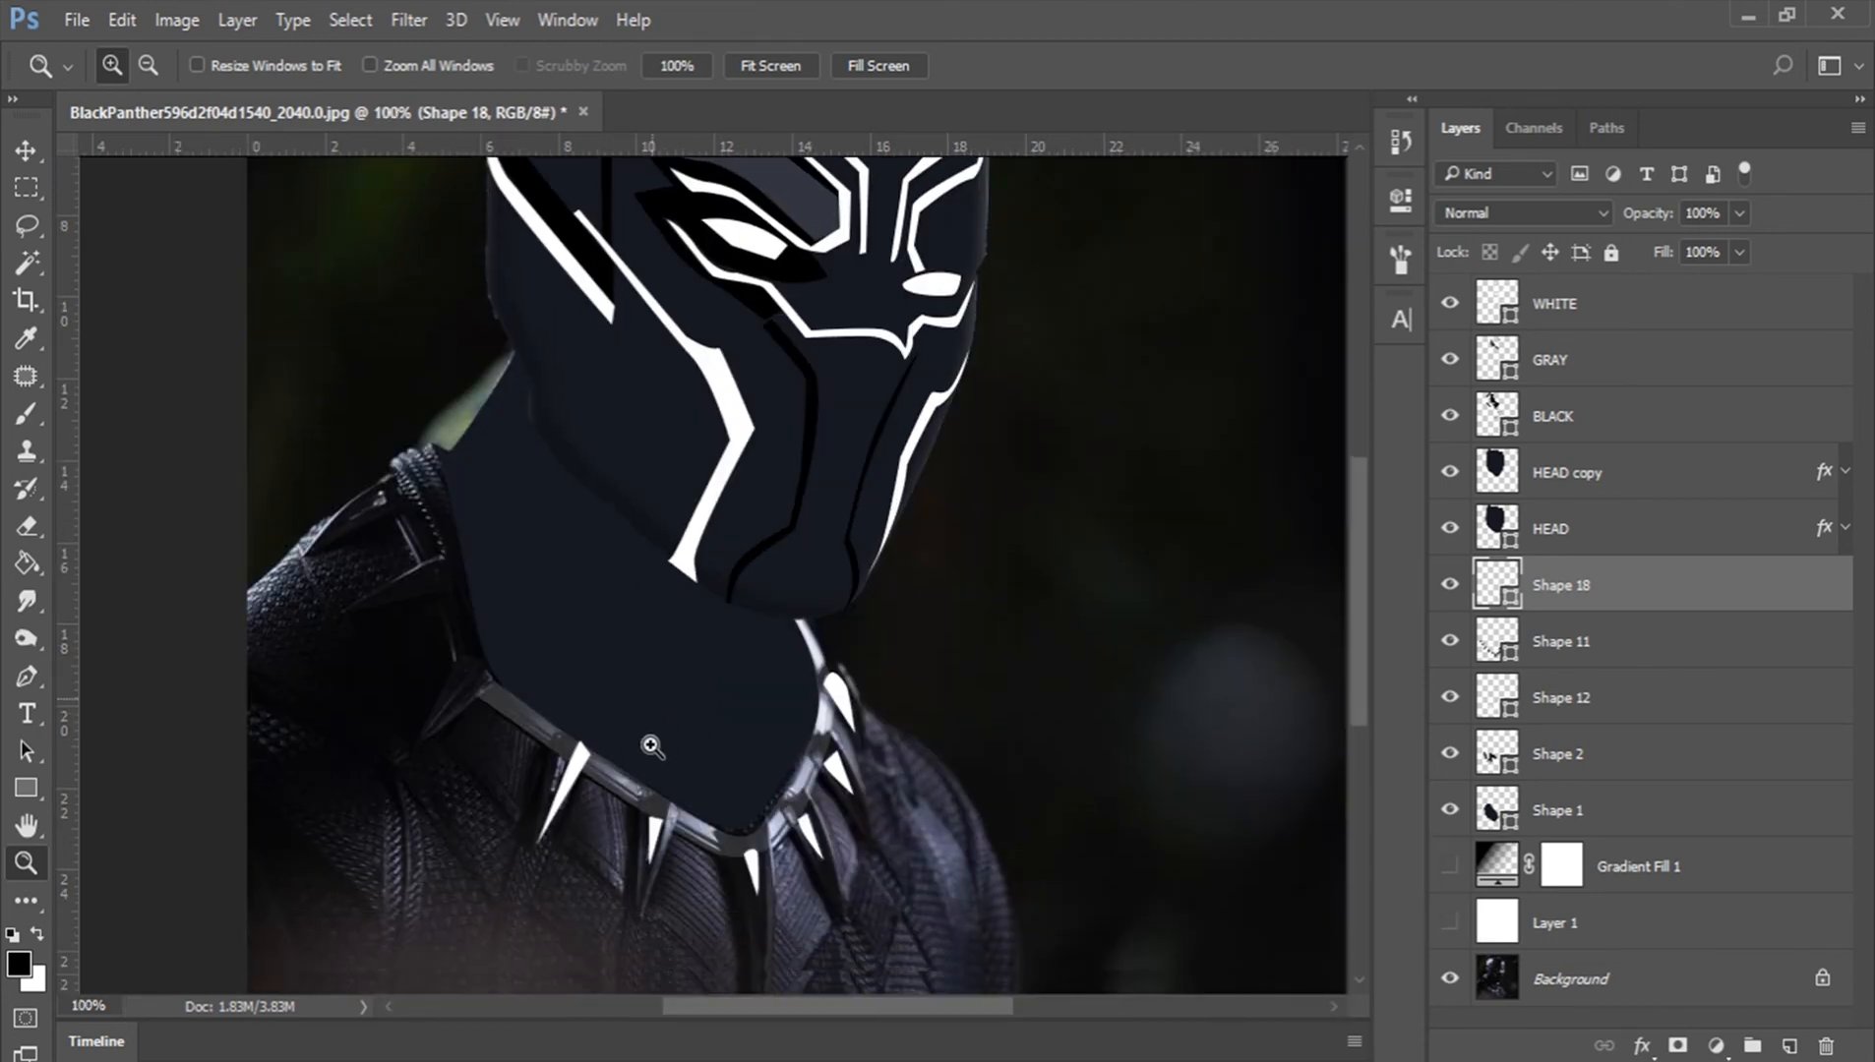
pyautogui.click(1638, 869)
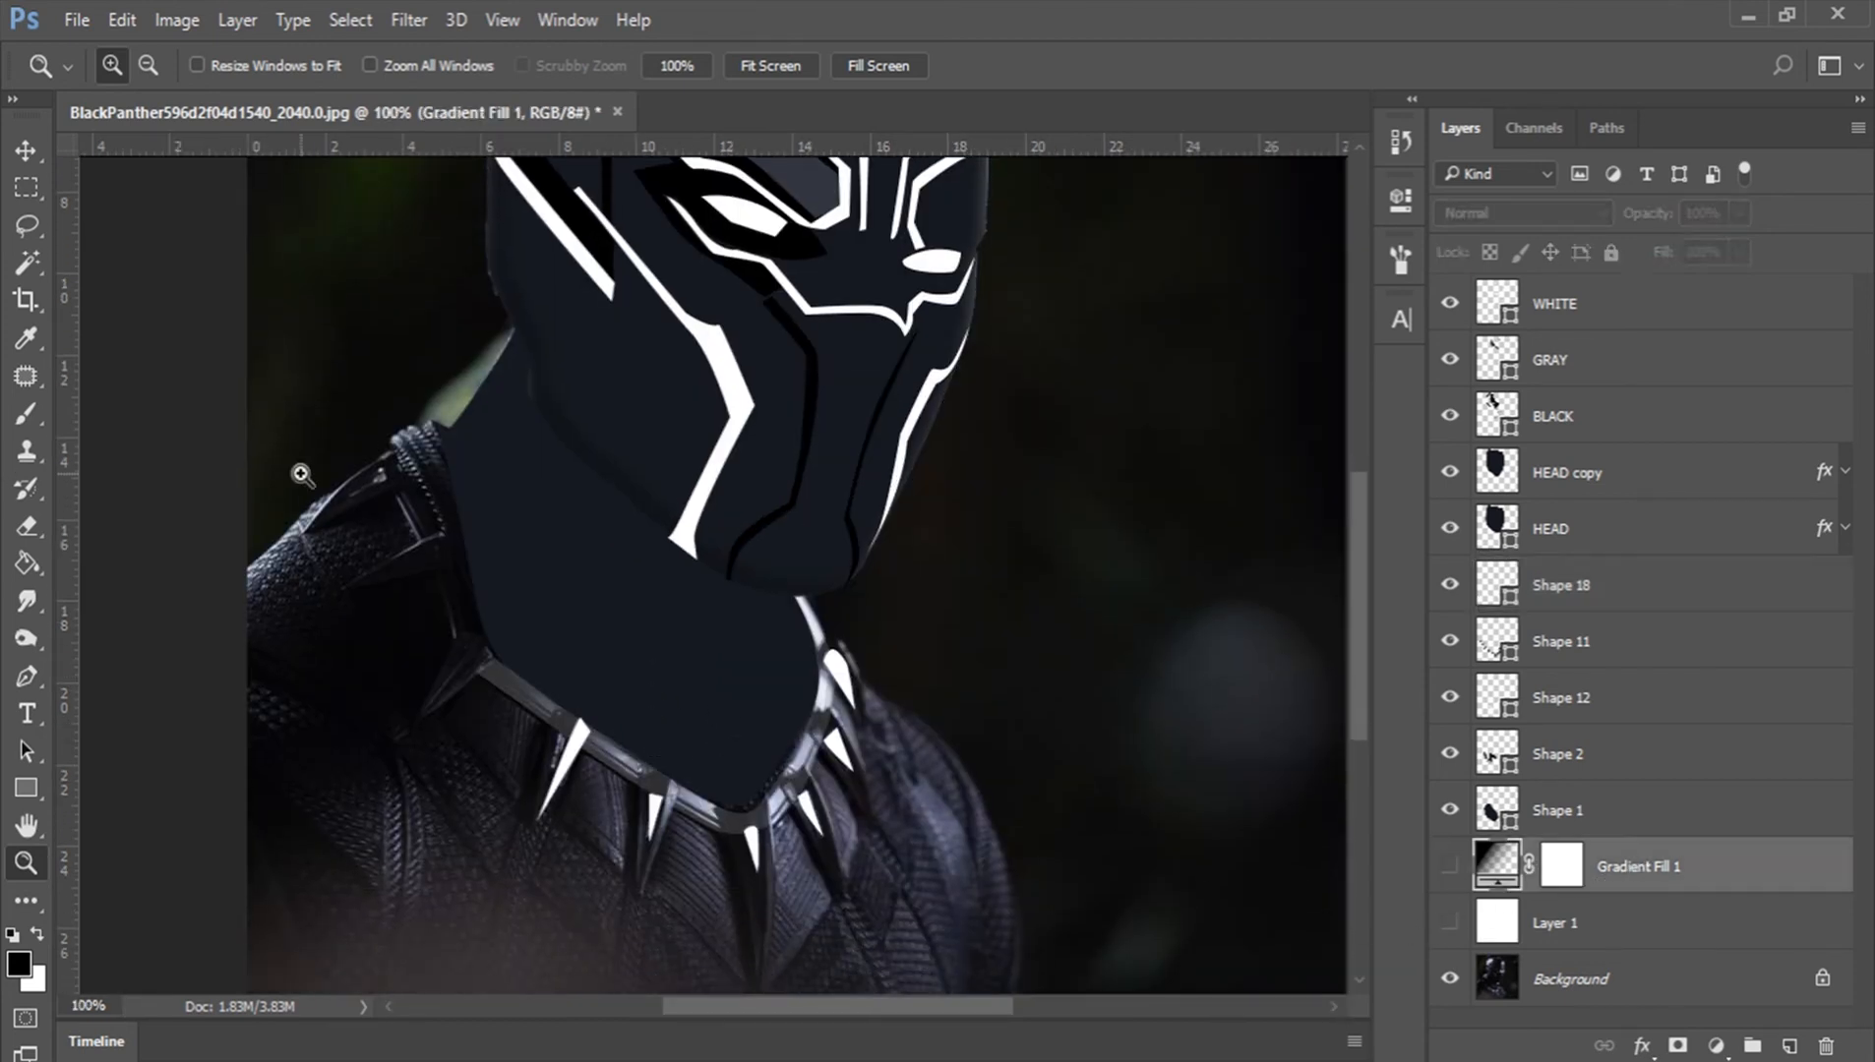
# Step: Start a black body shape with the Pen tool, tracing the near shoulder, the outer side and a base line below the canvas
pyautogui.click(30, 679)
pyautogui.click(411, 430)
pyautogui.moveTo(235, 583); pyautogui.dragTo(225, 603)
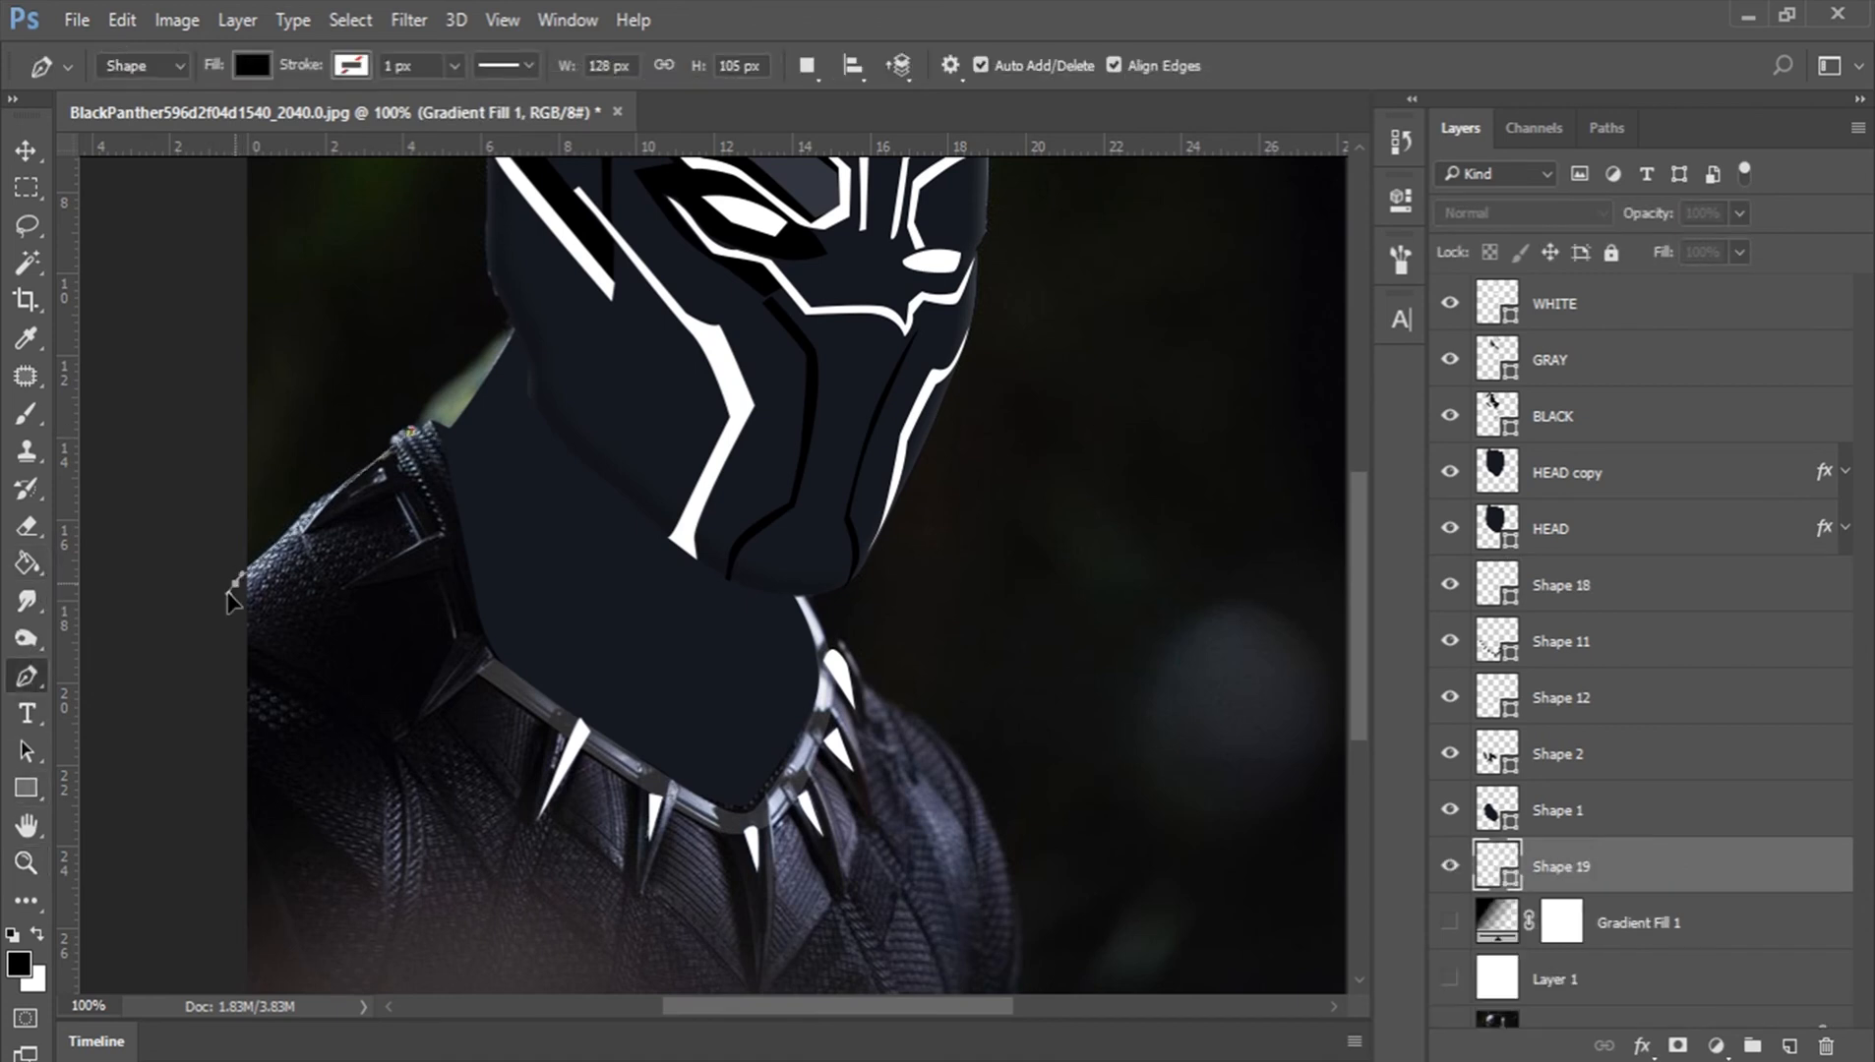
pyautogui.scroll(-3, 523, 912)
pyautogui.click(204, 914)
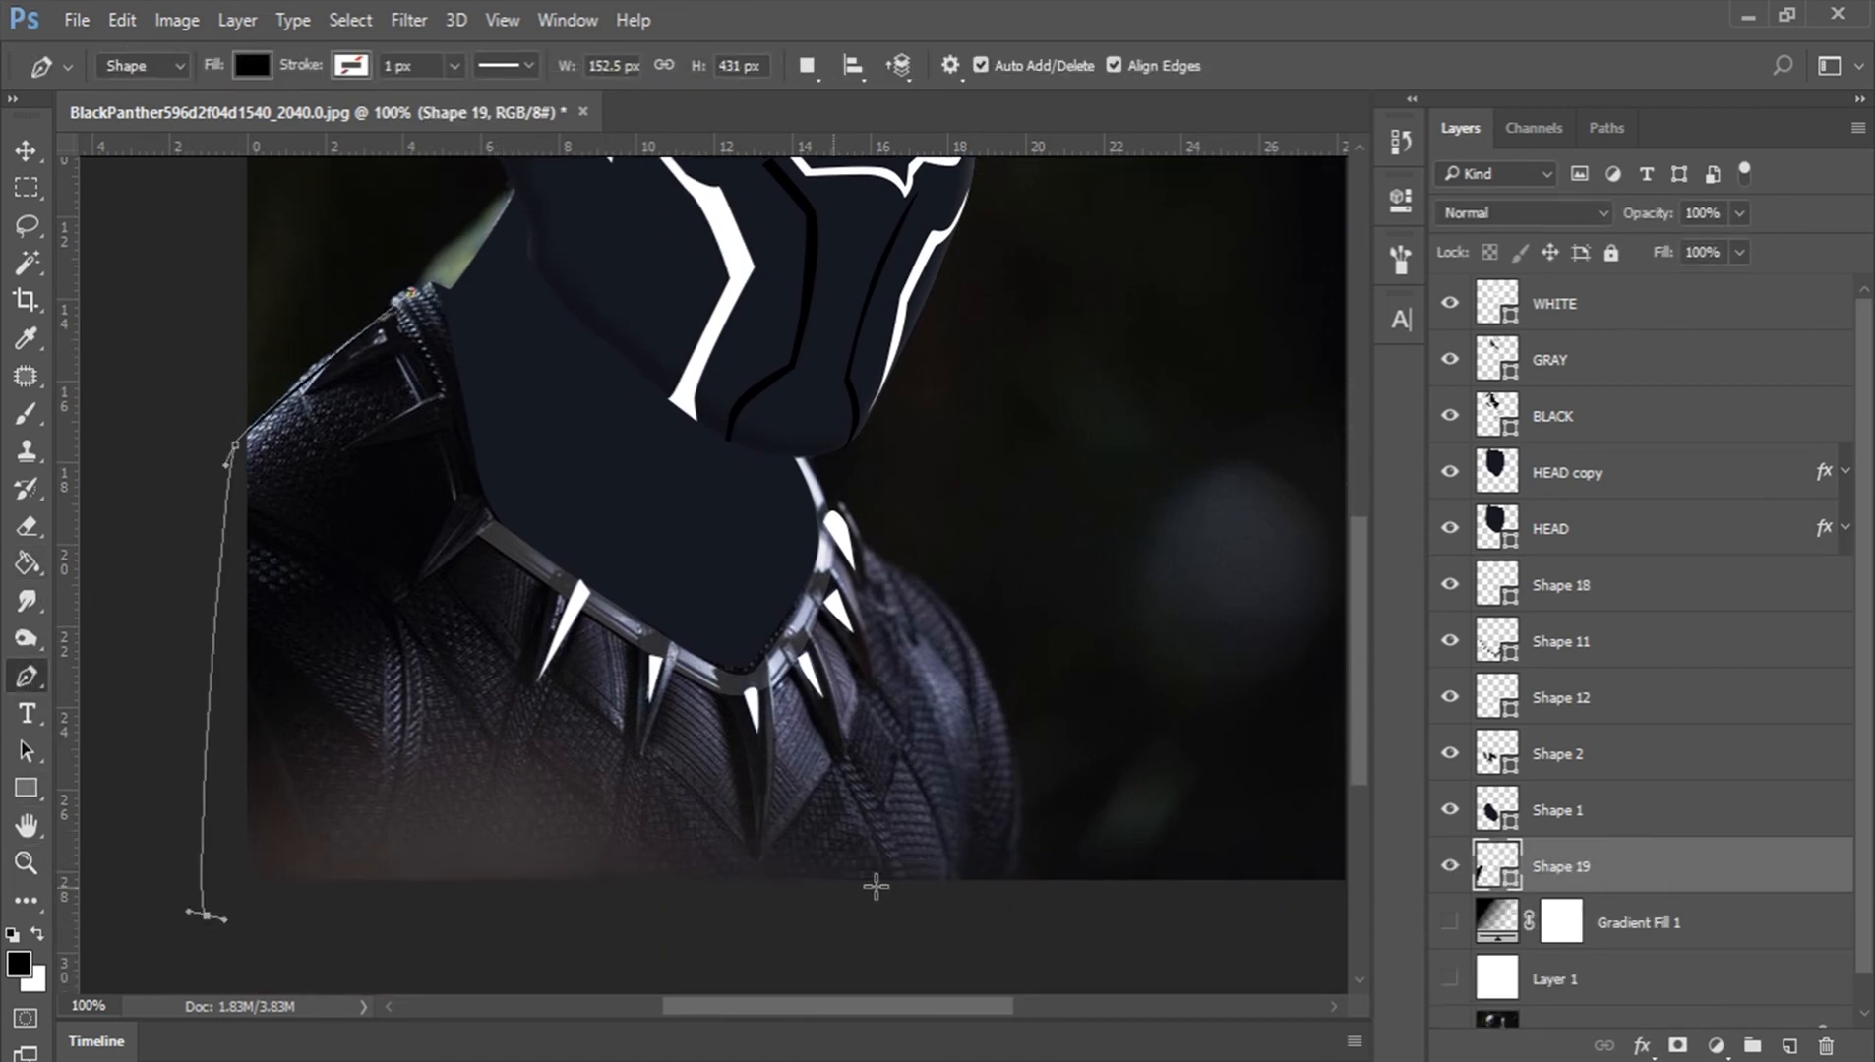
pyautogui.click(1024, 895)
# Step: Trace the far arm and shoulder up to the neck and close the body shape behind the head, about 600 × 439 px
pyautogui.moveTo(1010, 746); pyautogui.dragTo(994, 696)
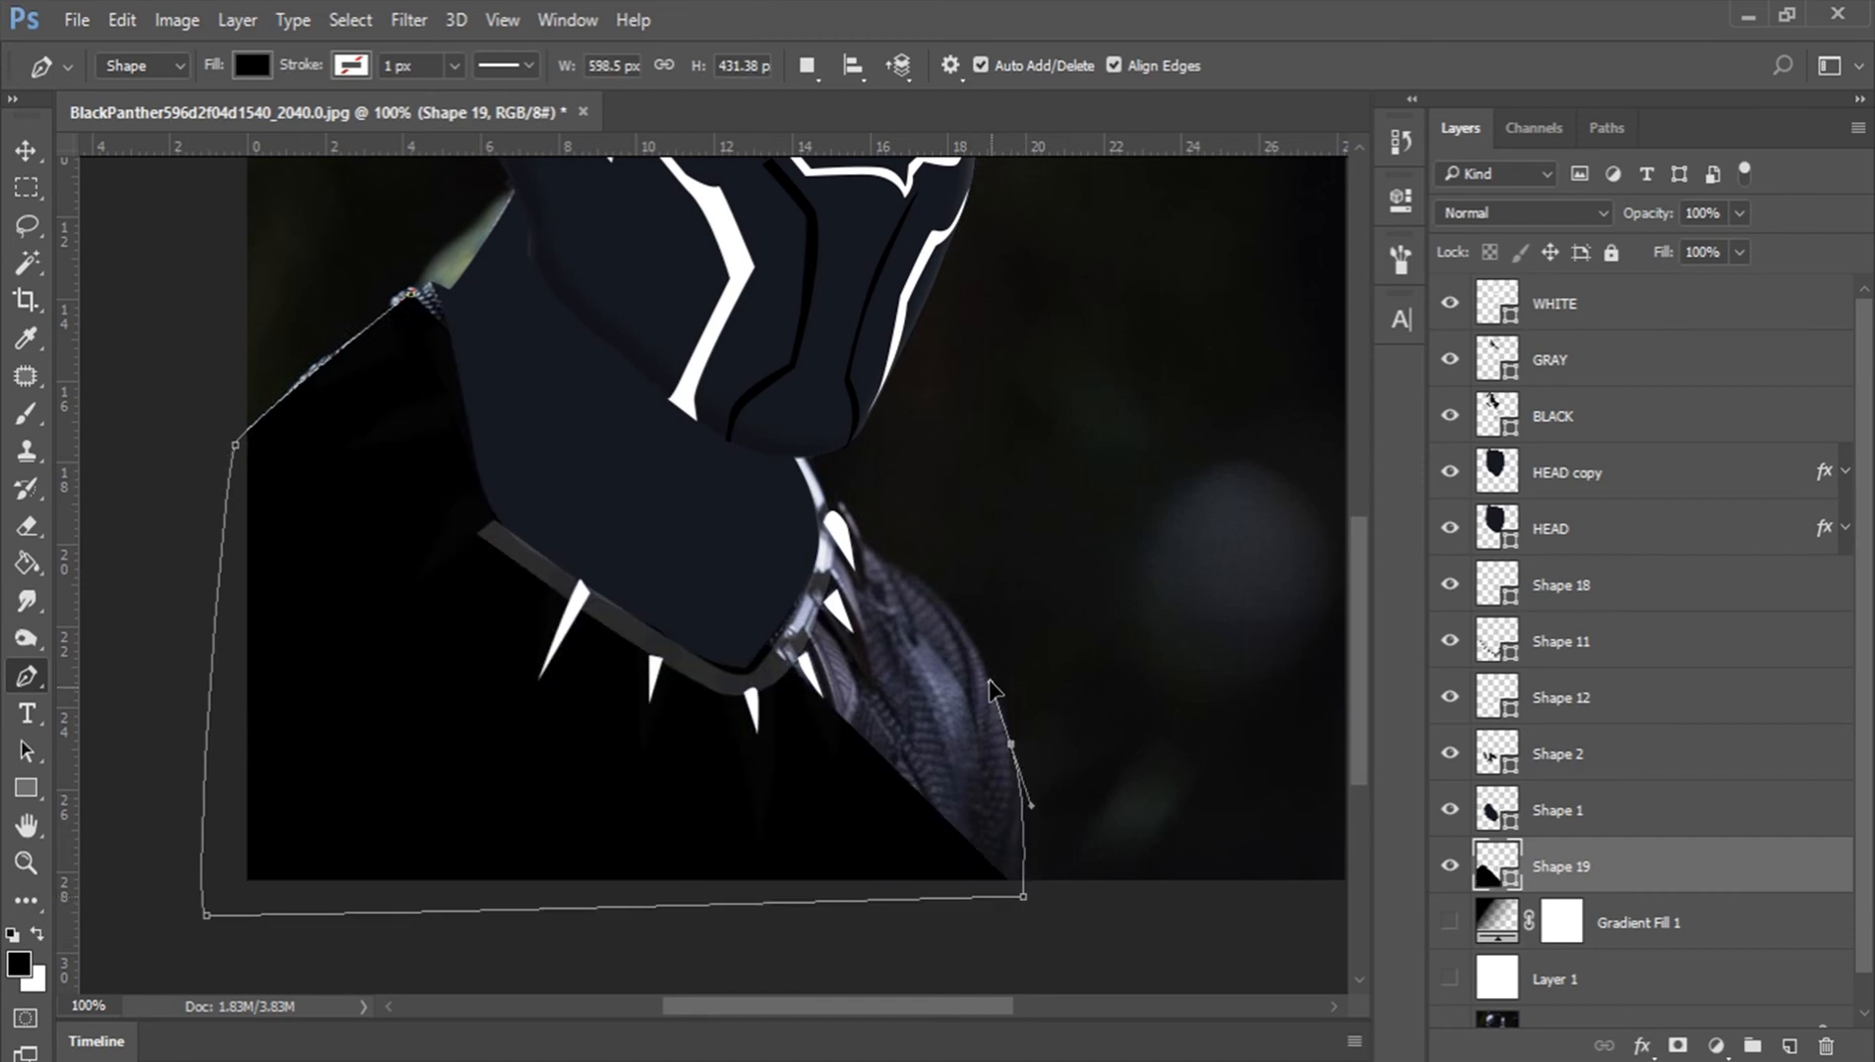
pyautogui.moveTo(936, 584); pyautogui.dragTo(791, 516)
pyautogui.hotkey('ctrl', 'z')
pyautogui.click(801, 486)
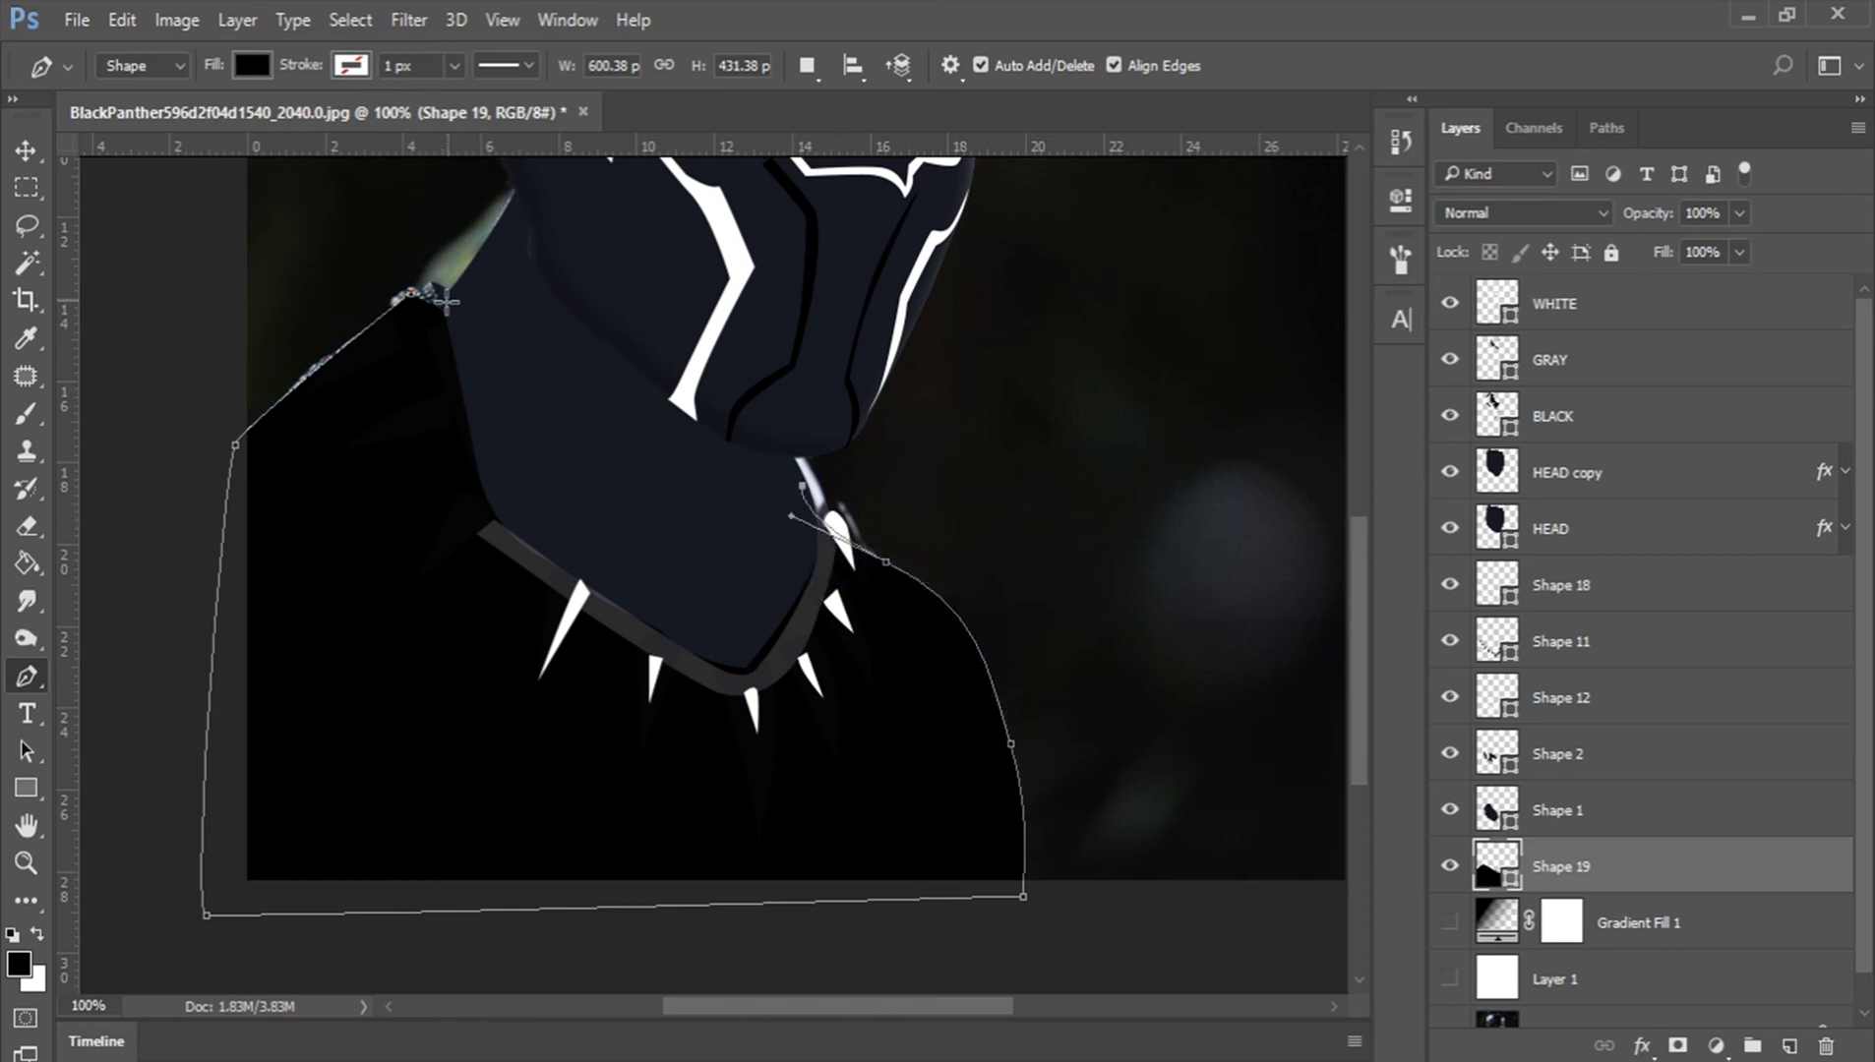
pyautogui.click(455, 291)
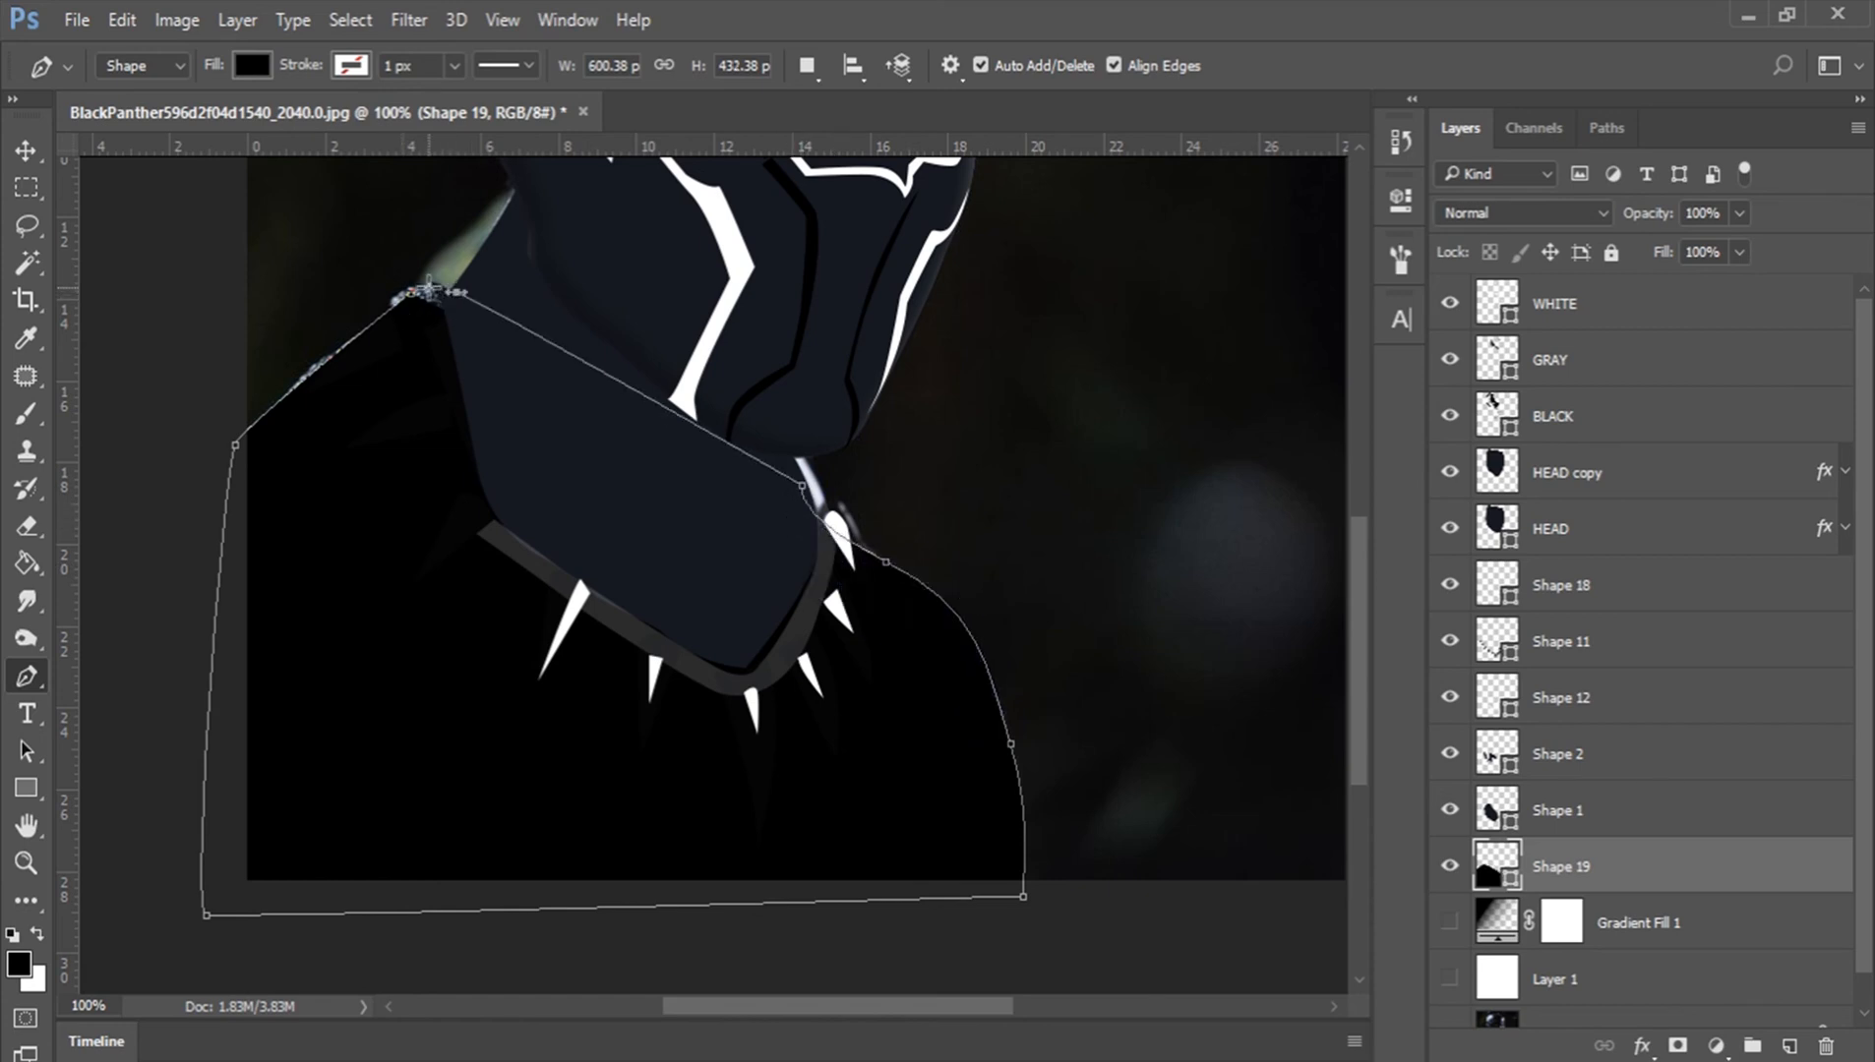
pyautogui.click(401, 298)
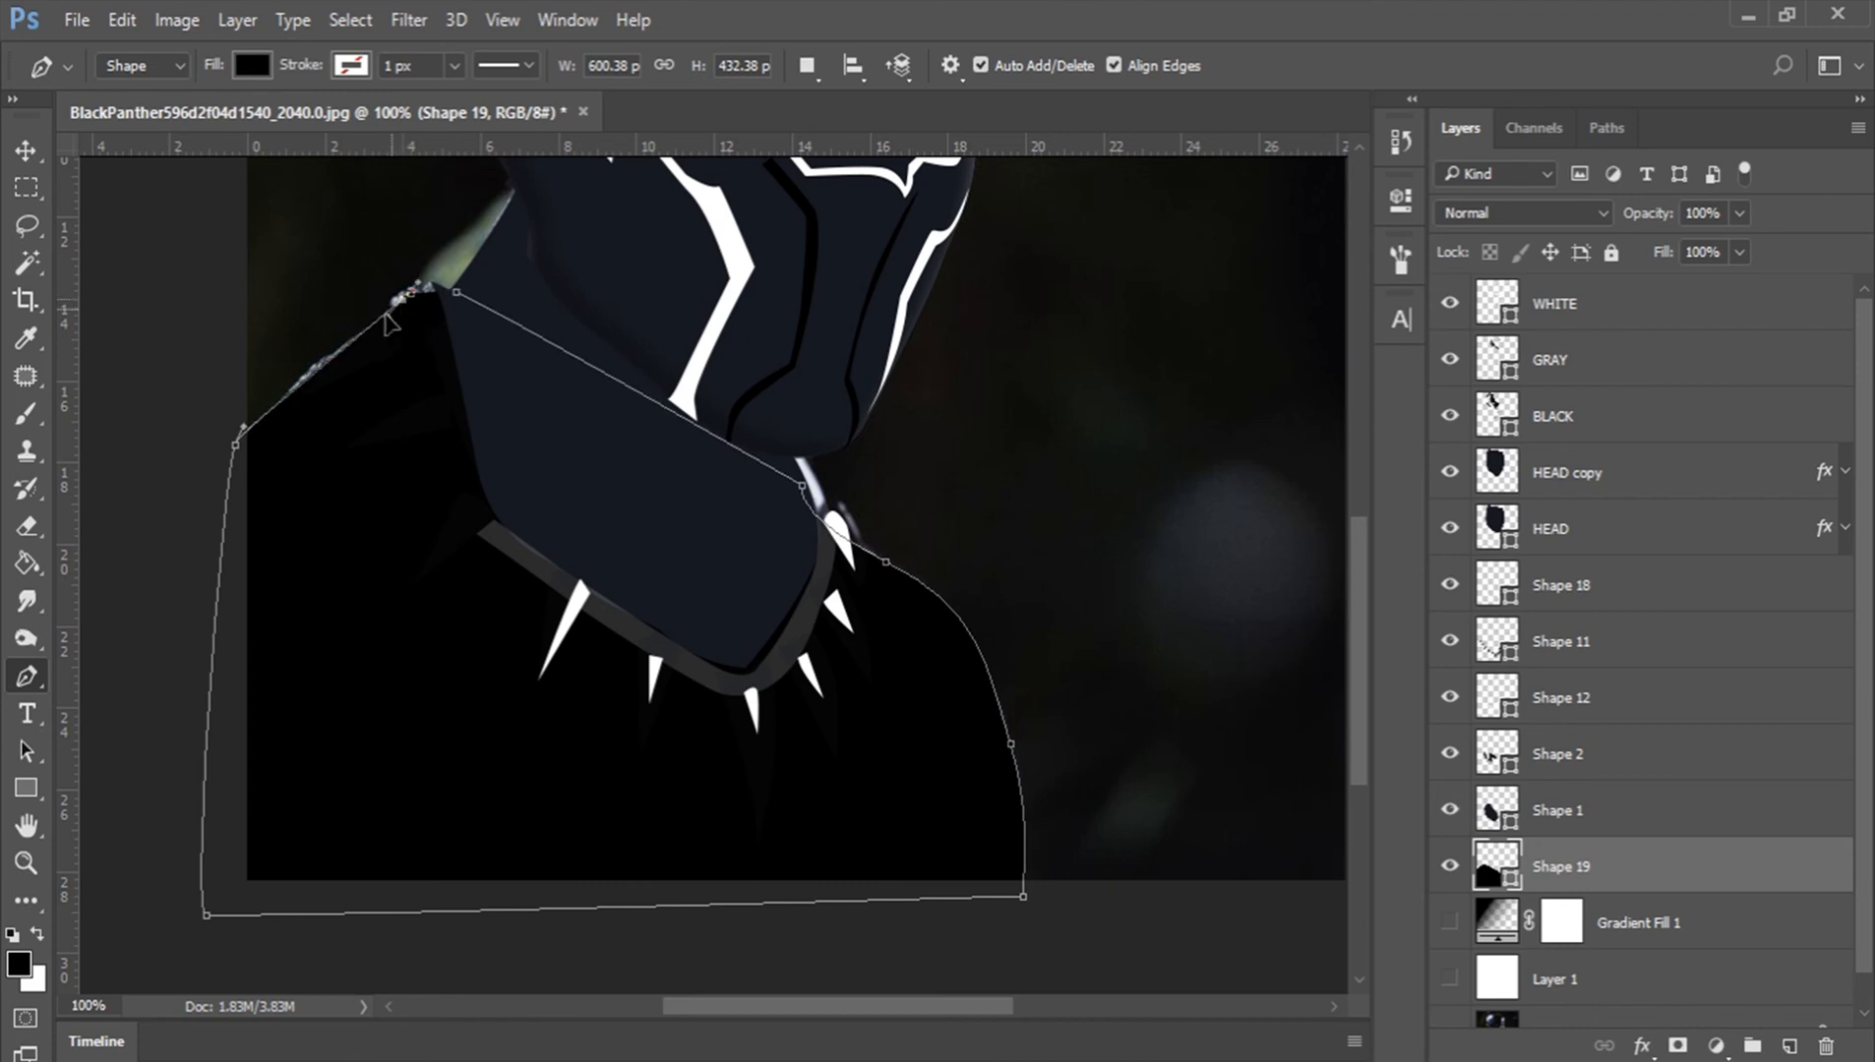
pyautogui.hotkey('ctrl', 'z')
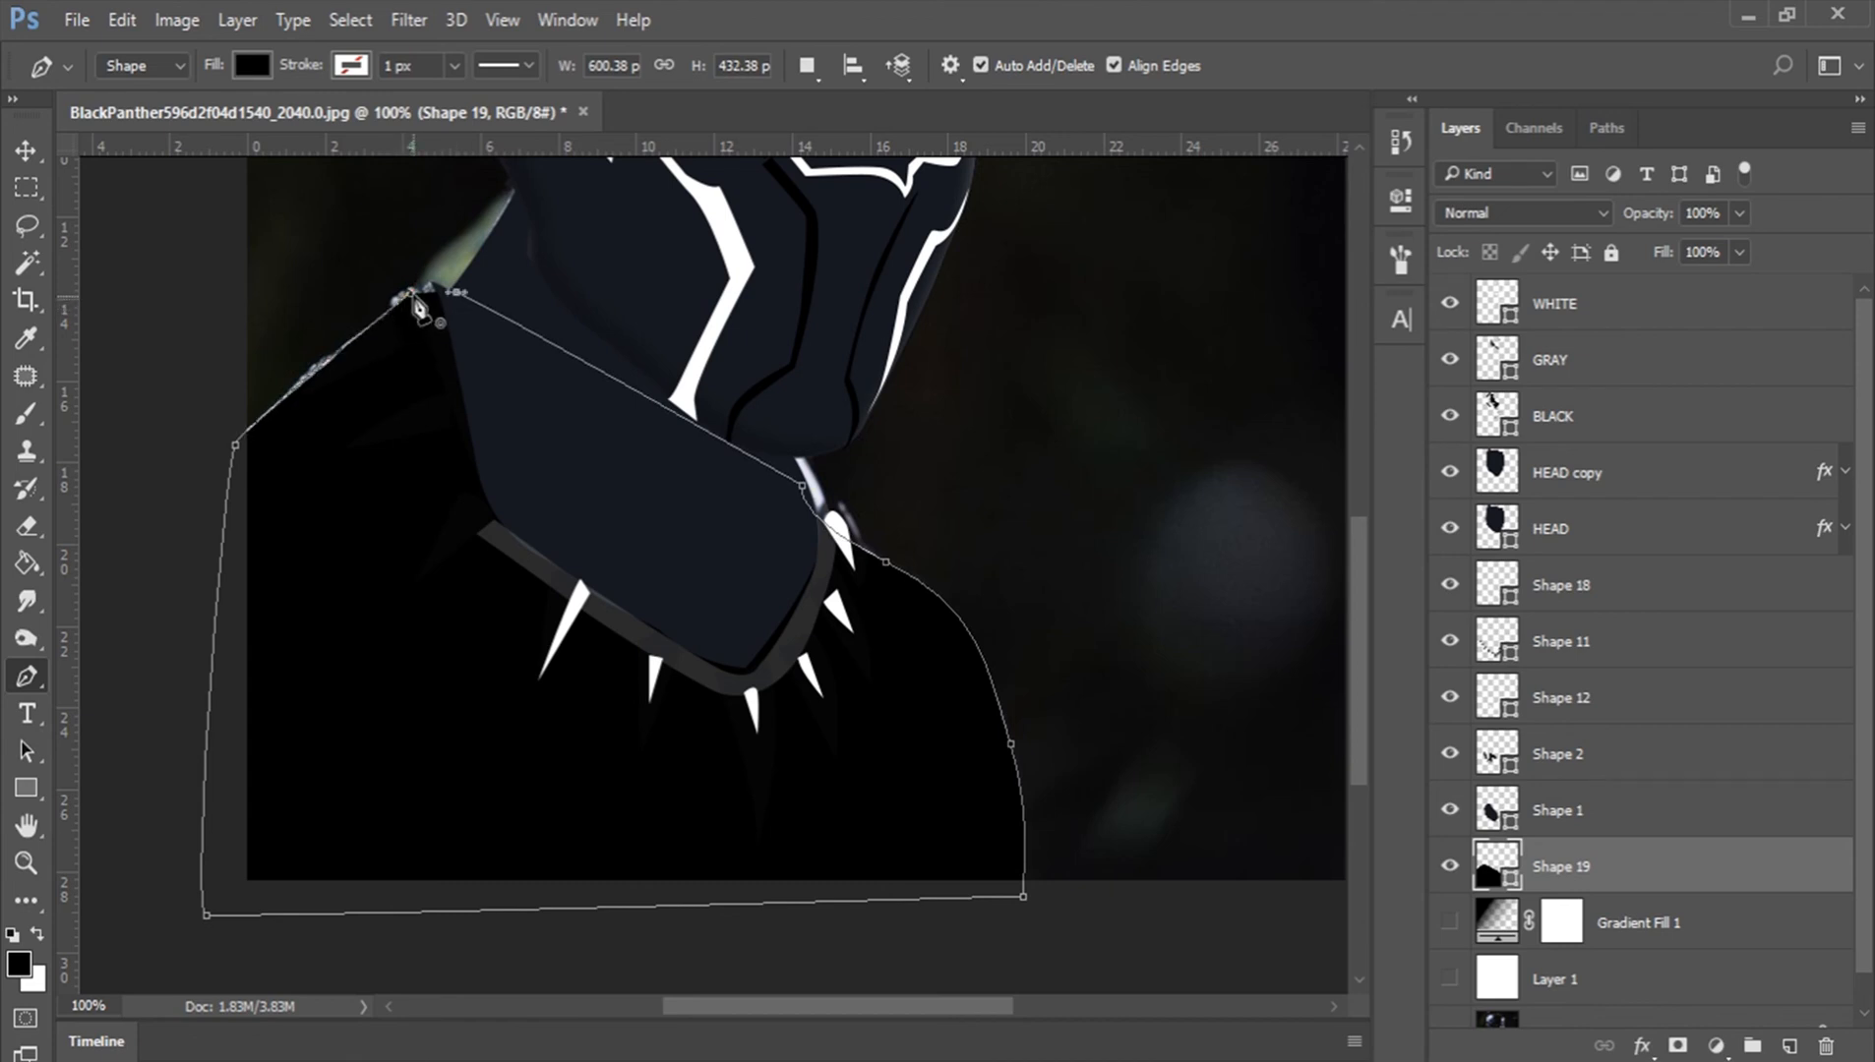
pyautogui.click(413, 297)
pyautogui.press('Return')
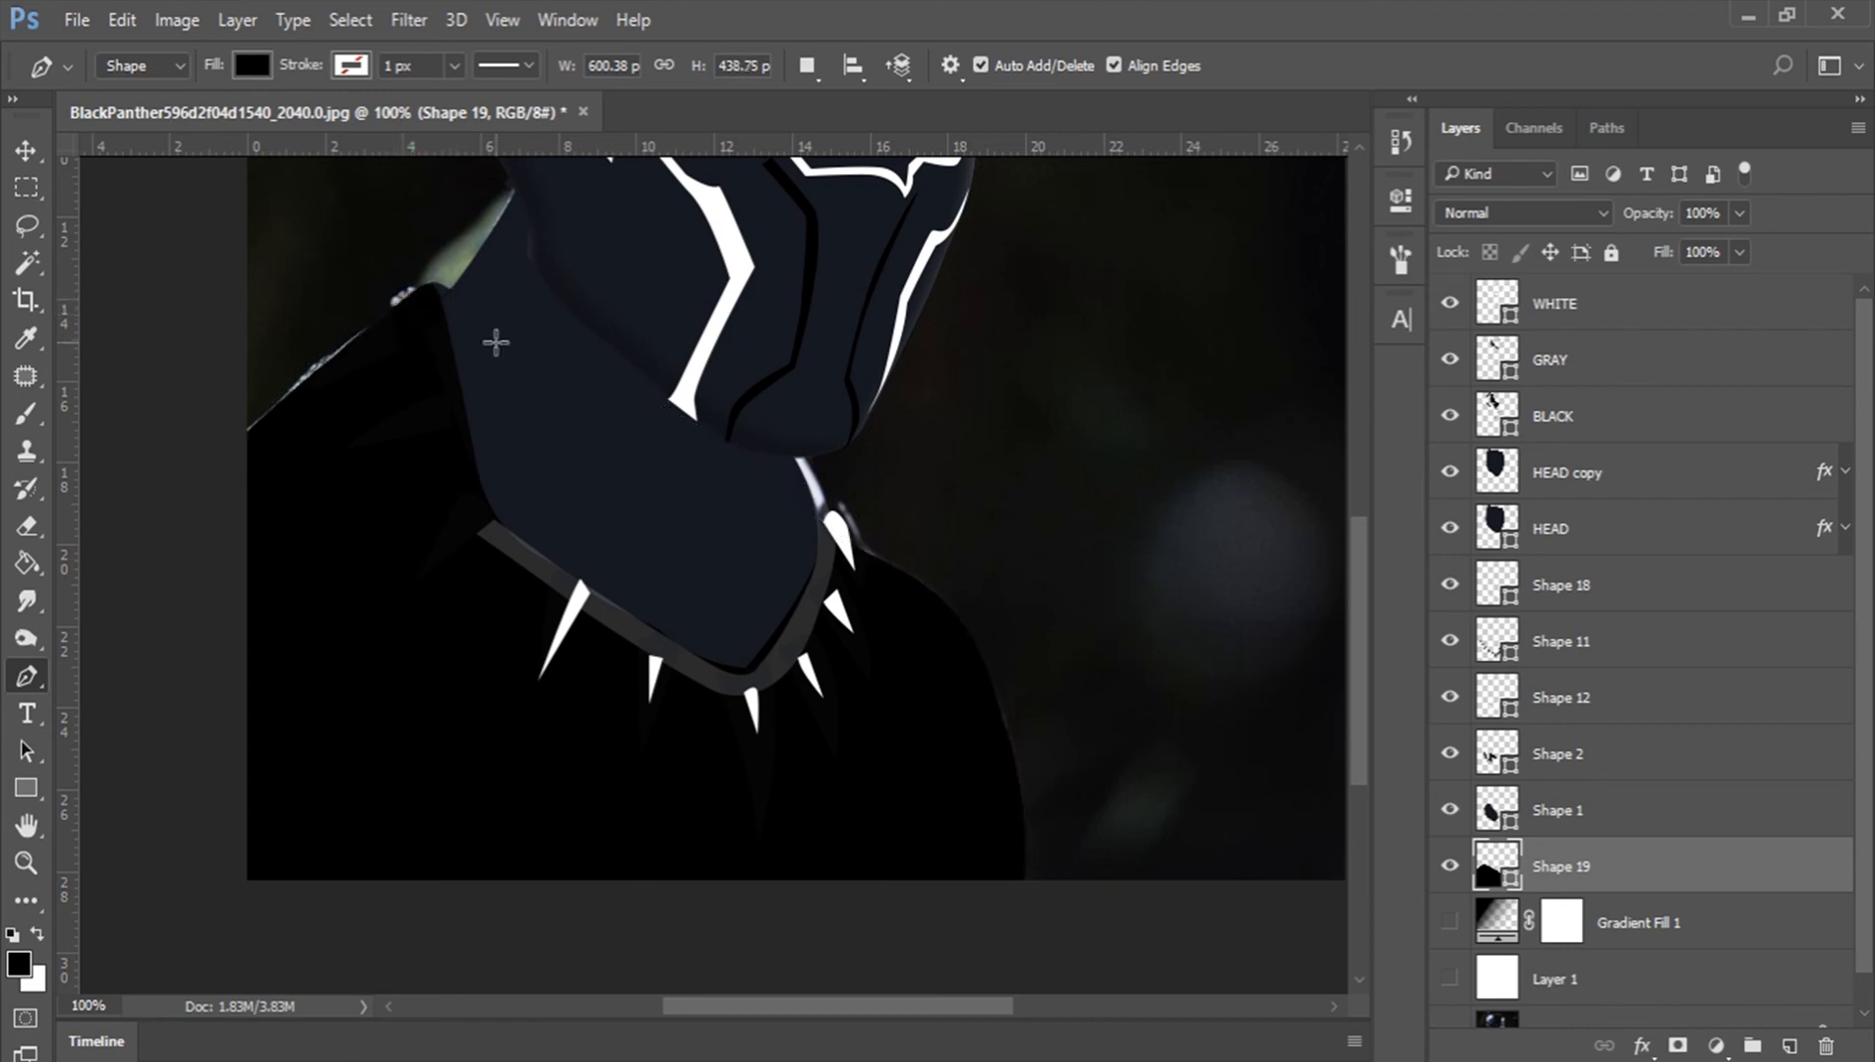
# Step: Set the body shape's fill color to the very dark blue-gray 14161b
pyautogui.doubleClick(1503, 866)
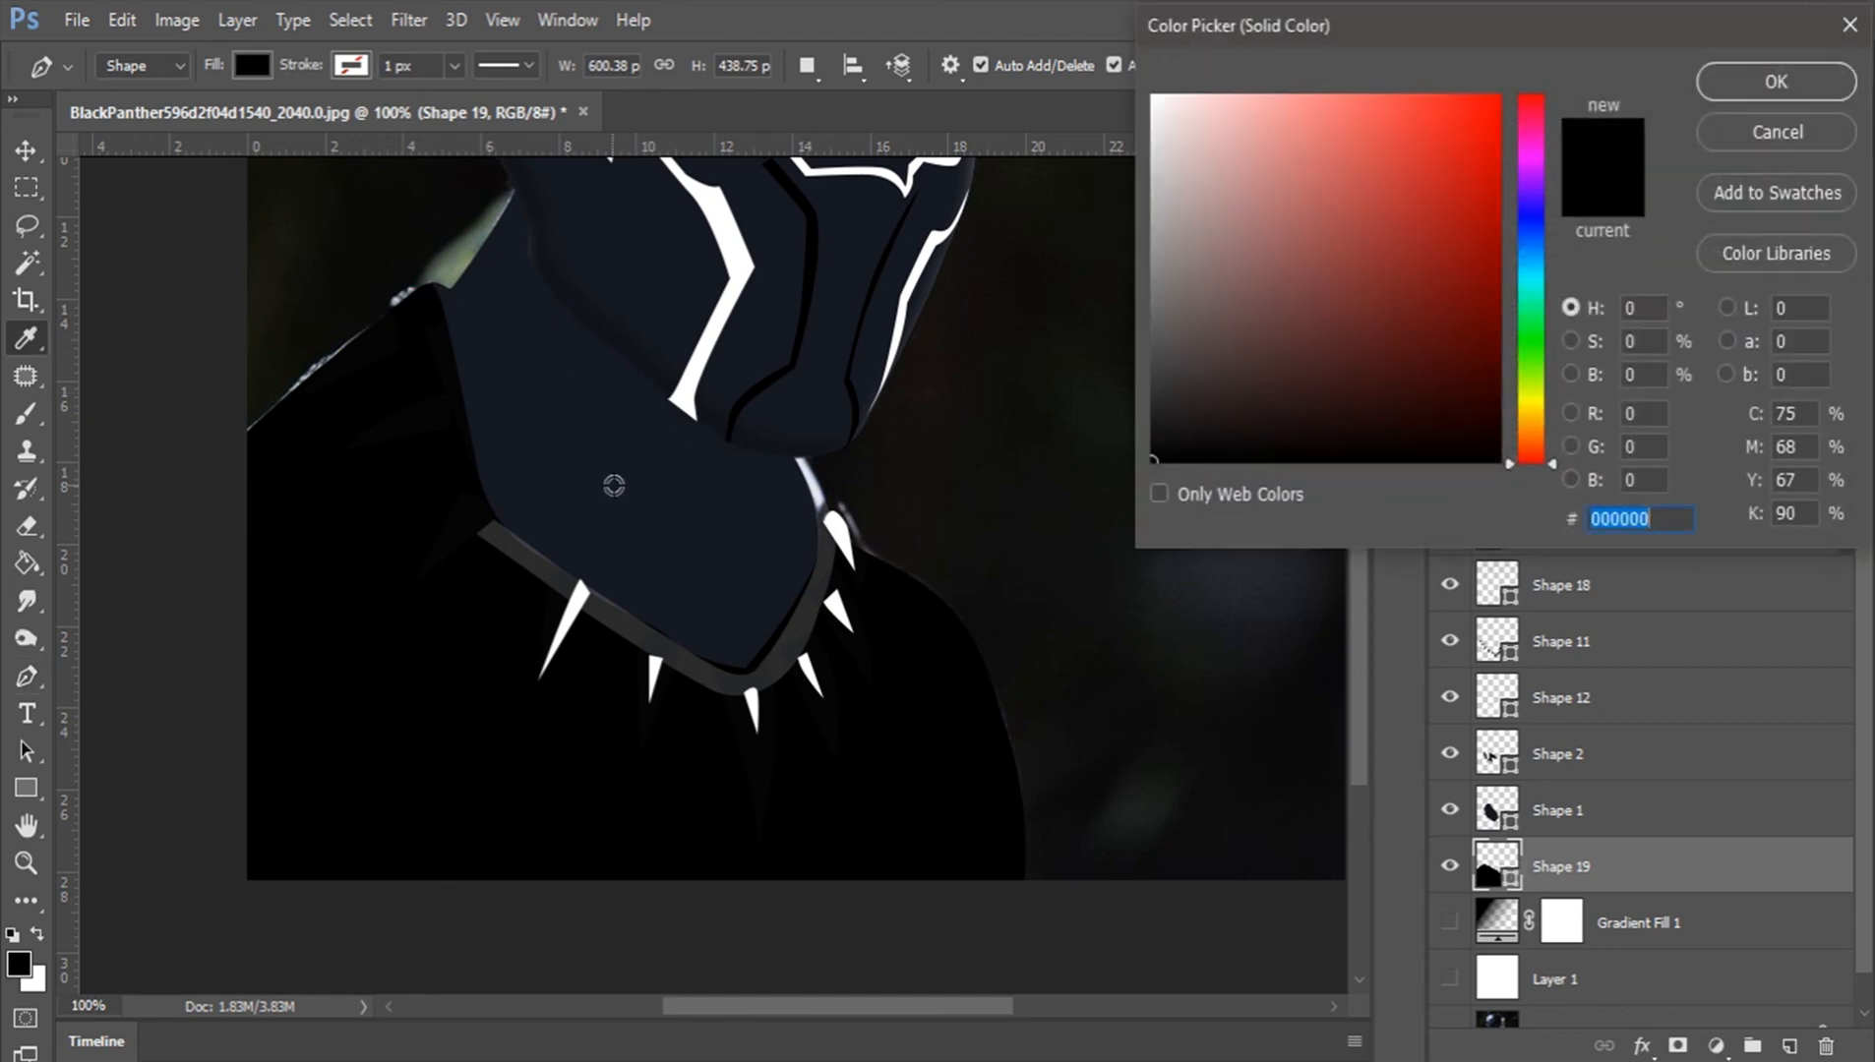
pyautogui.click(616, 490)
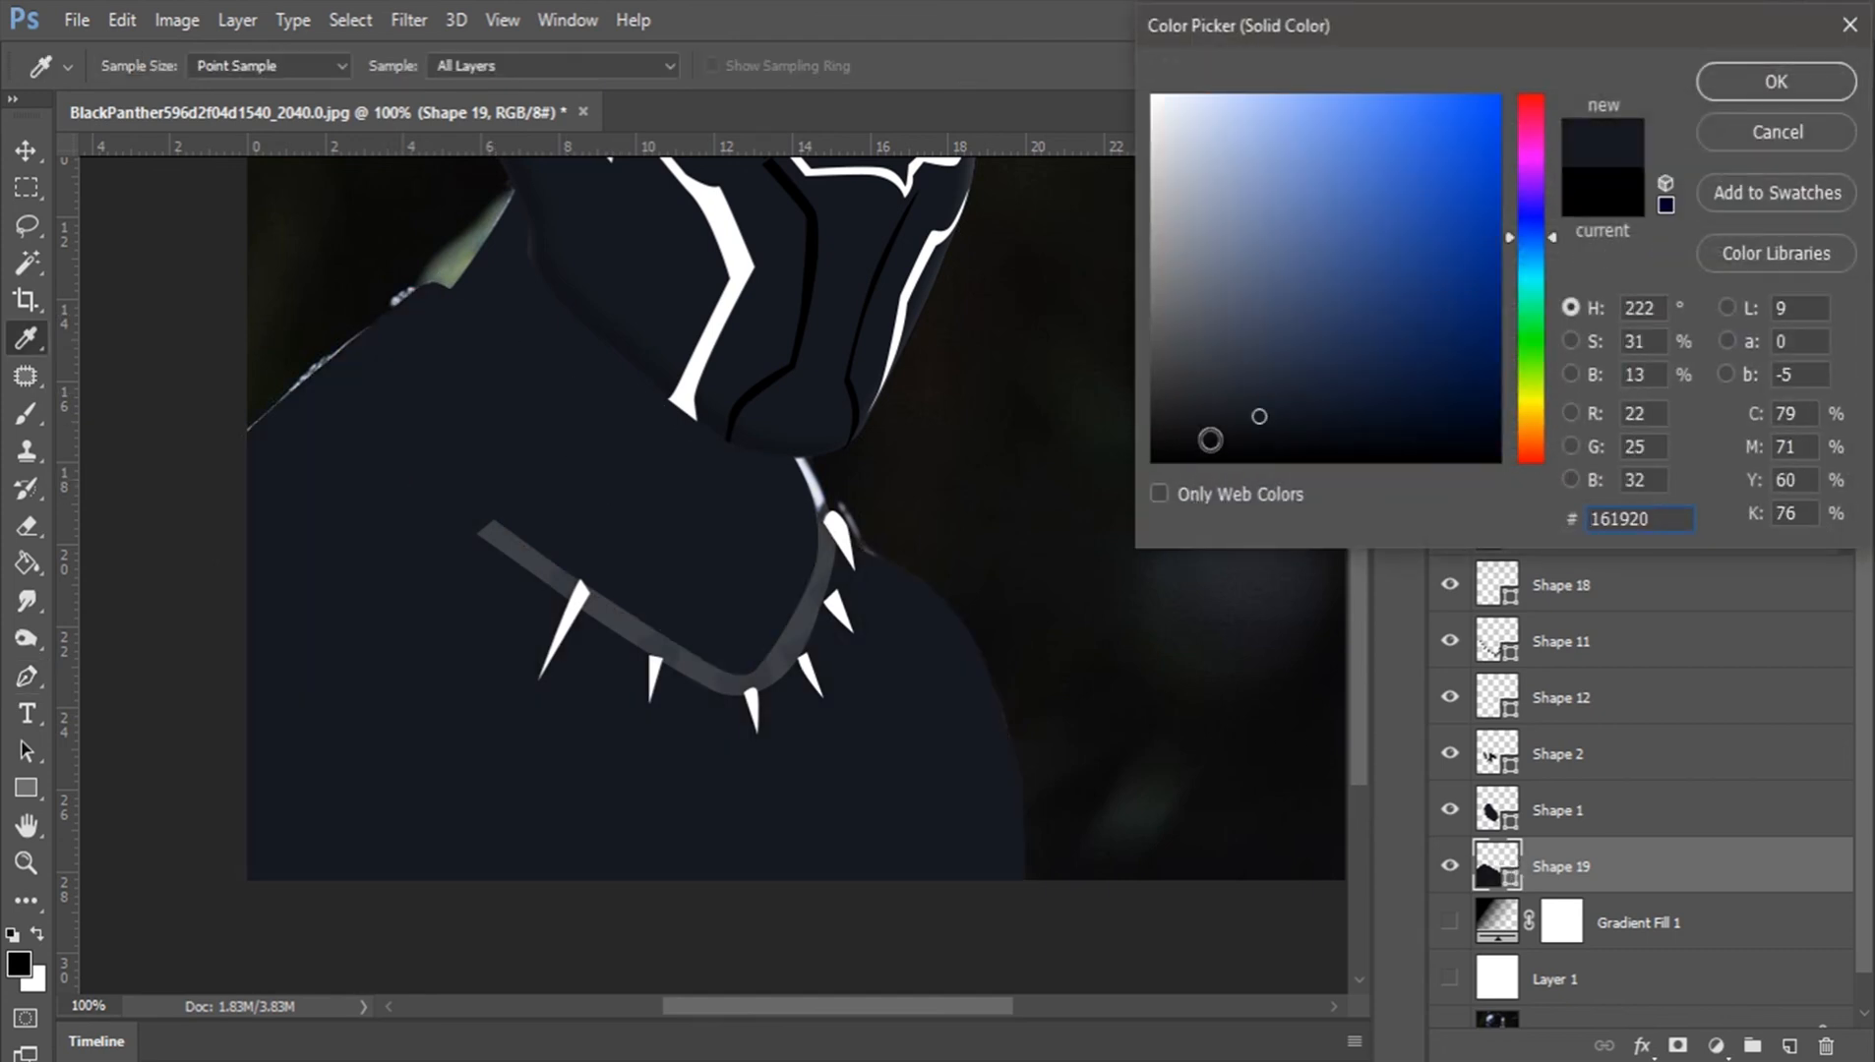
pyautogui.click(1215, 430)
pyautogui.moveTo(1215, 430); pyautogui.dragTo(1236, 424)
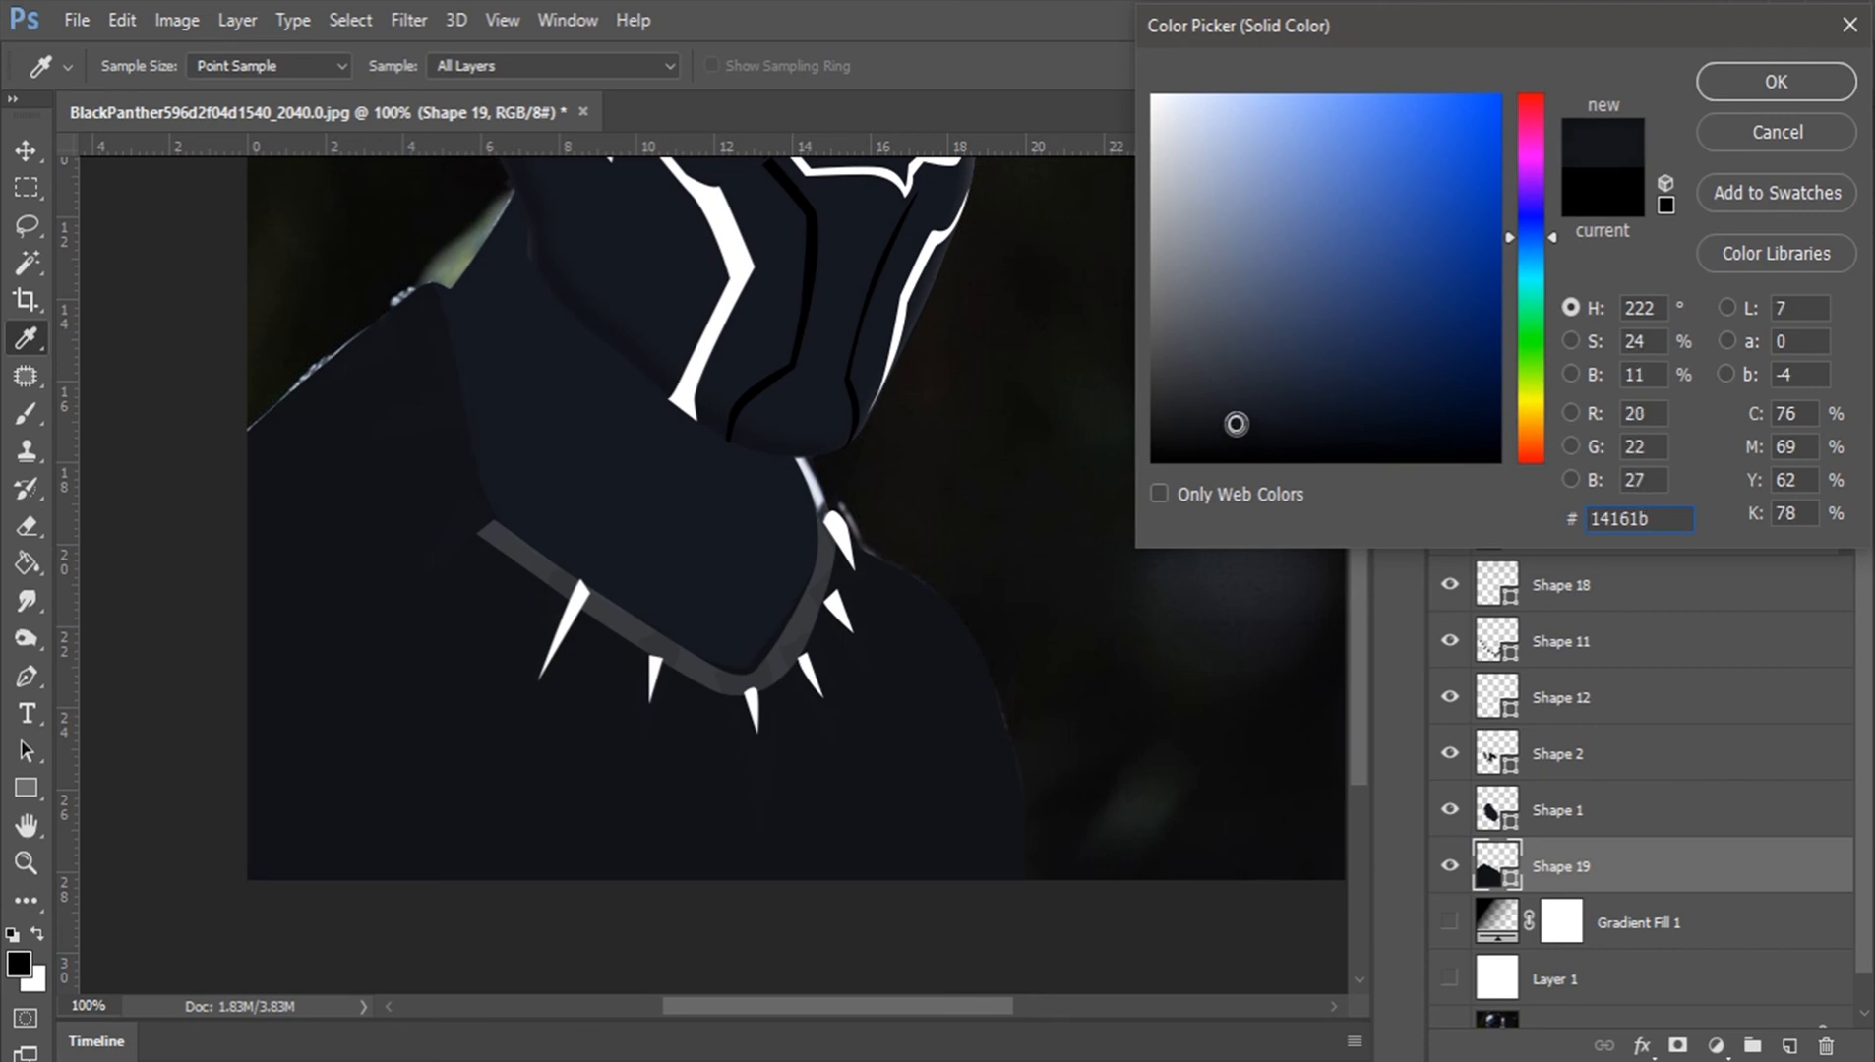
pyautogui.click(1730, 80)
# Step: Compare the body shape with the photo beneath by hiding and showing the Shape 19 layer
pyautogui.press('z')
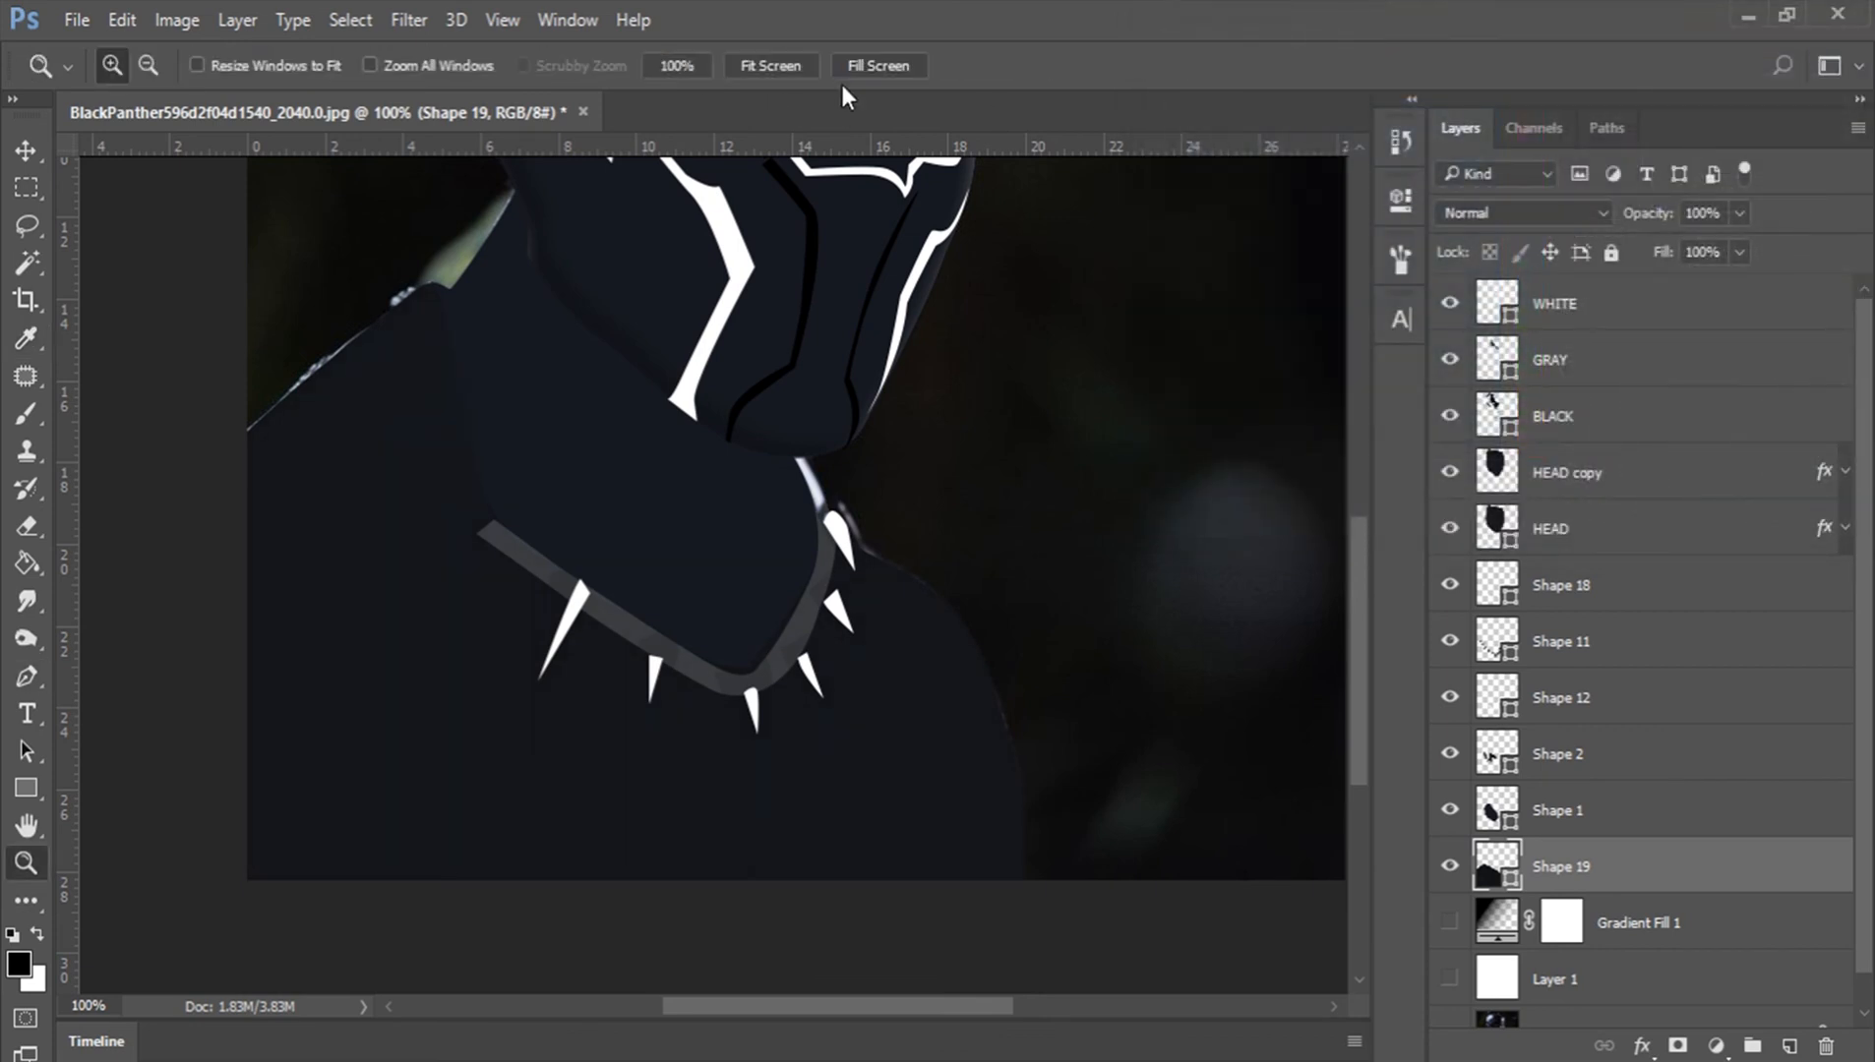
pyautogui.click(773, 67)
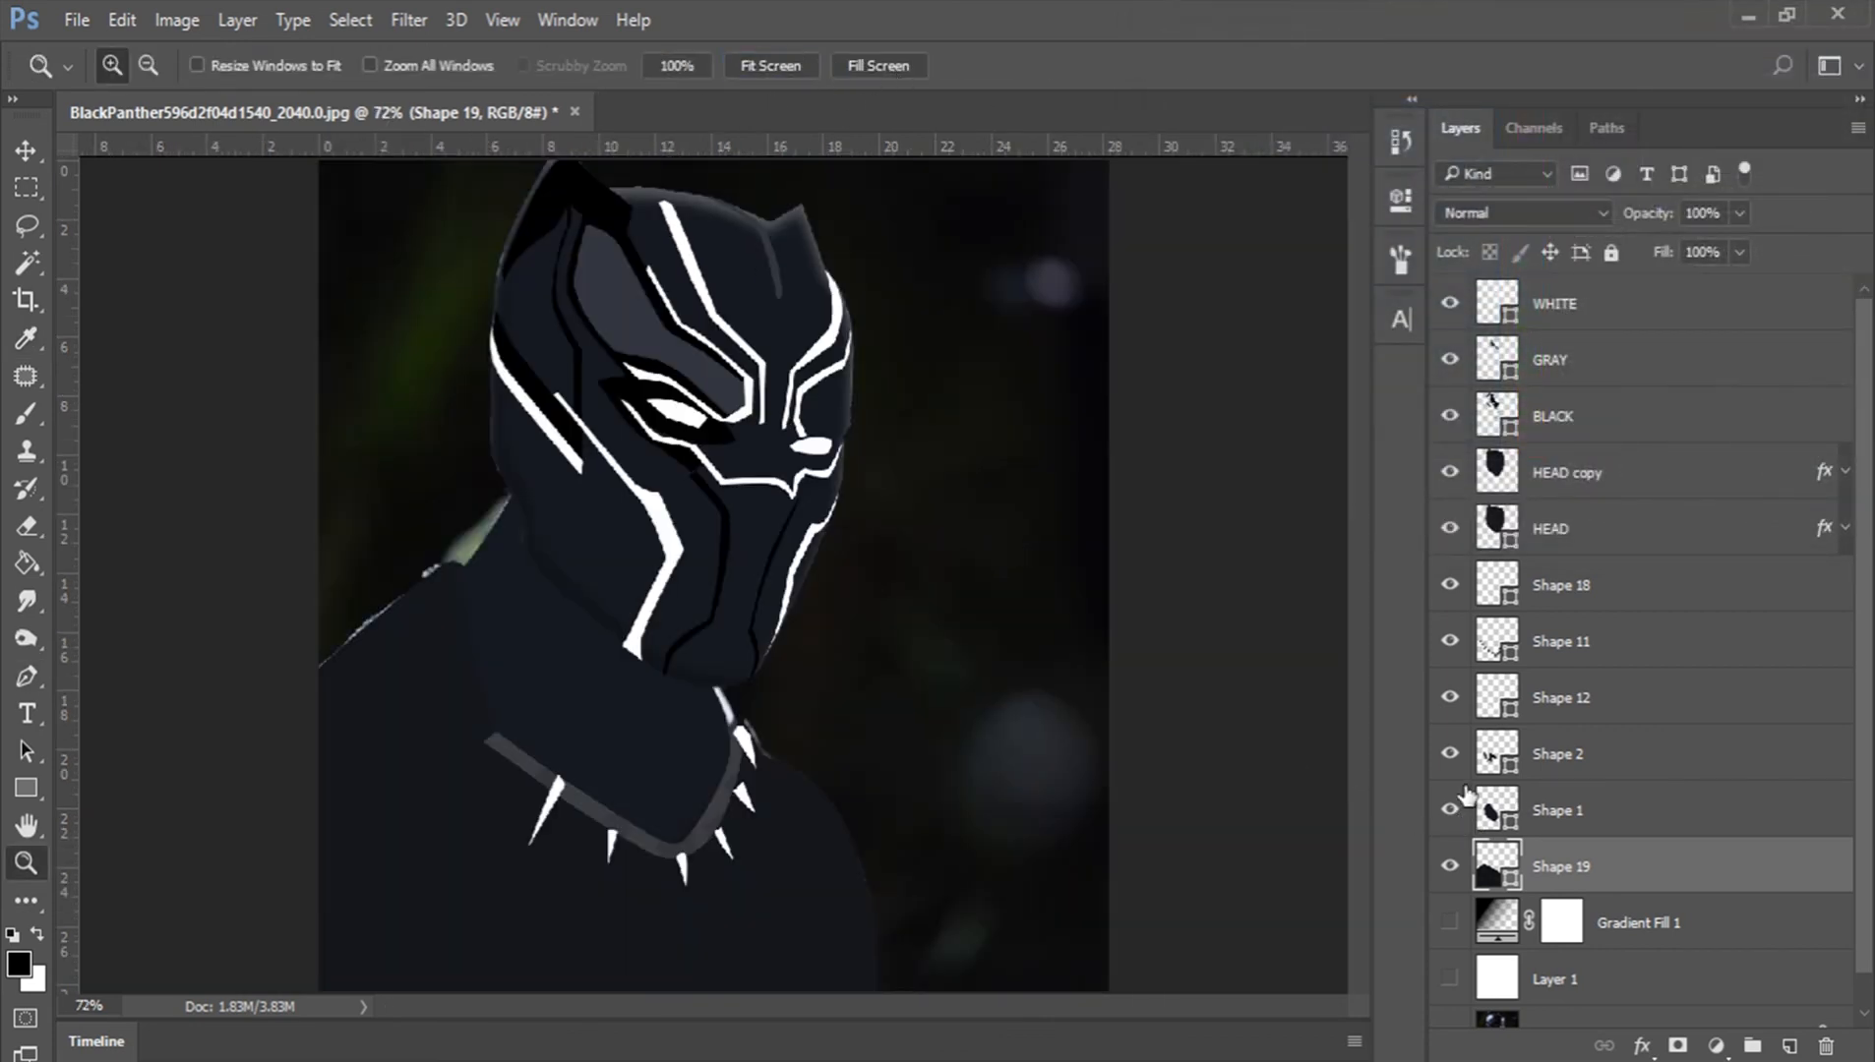
pyautogui.click(1450, 867)
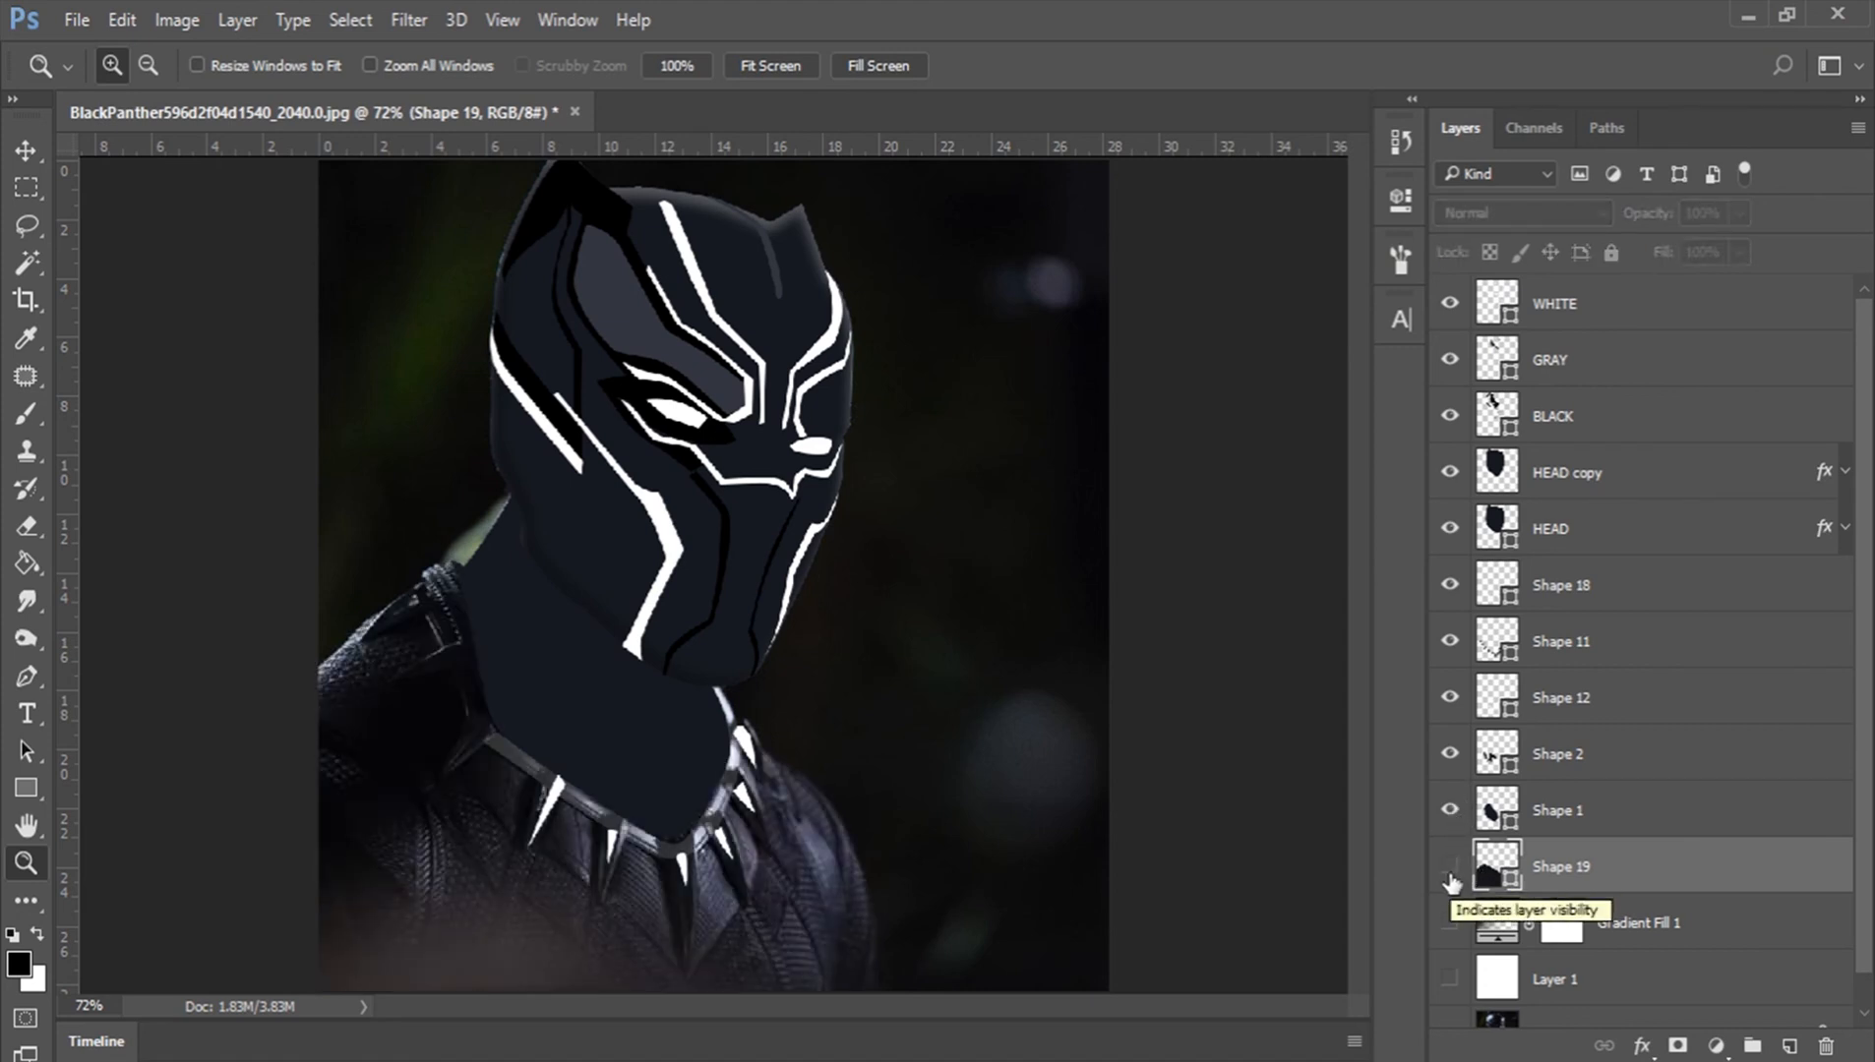
pyautogui.click(1450, 867)
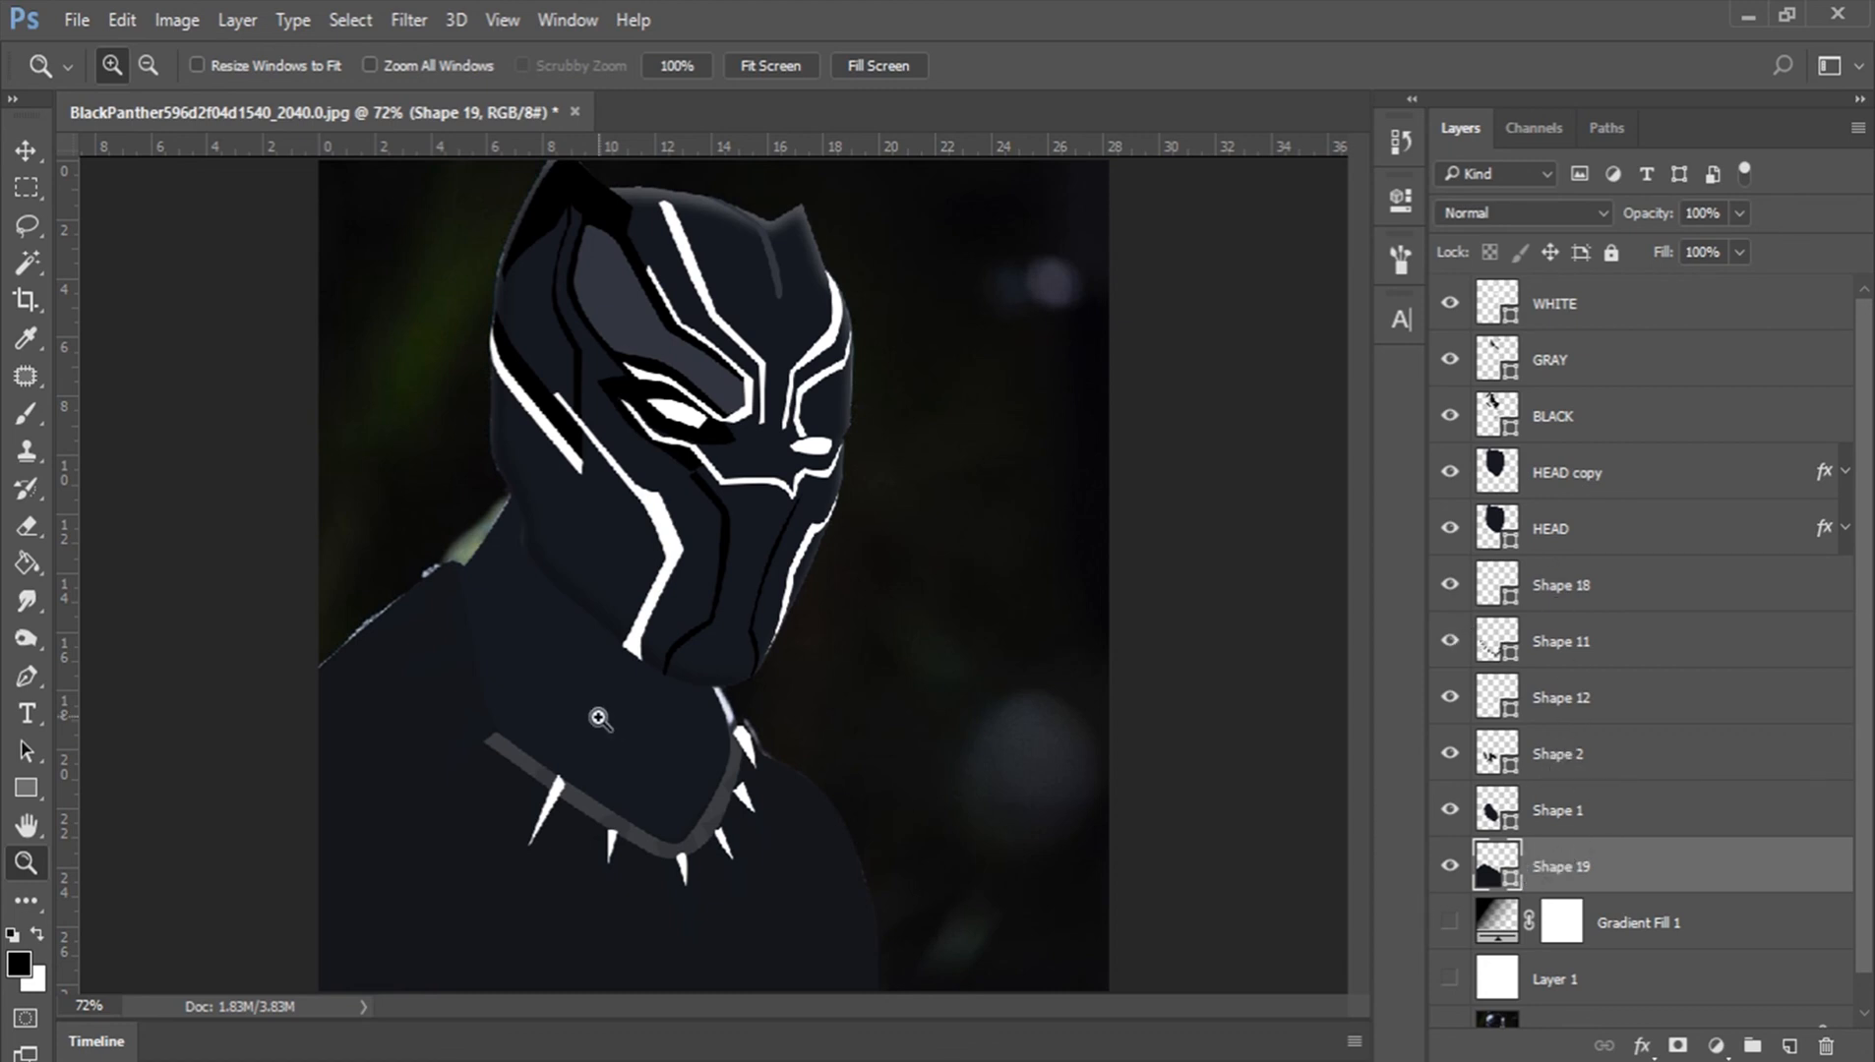
# Step: Show the Shape 19 body together with the Gradient Fill 1 and Layer 1 background layers
pyautogui.click(1447, 869)
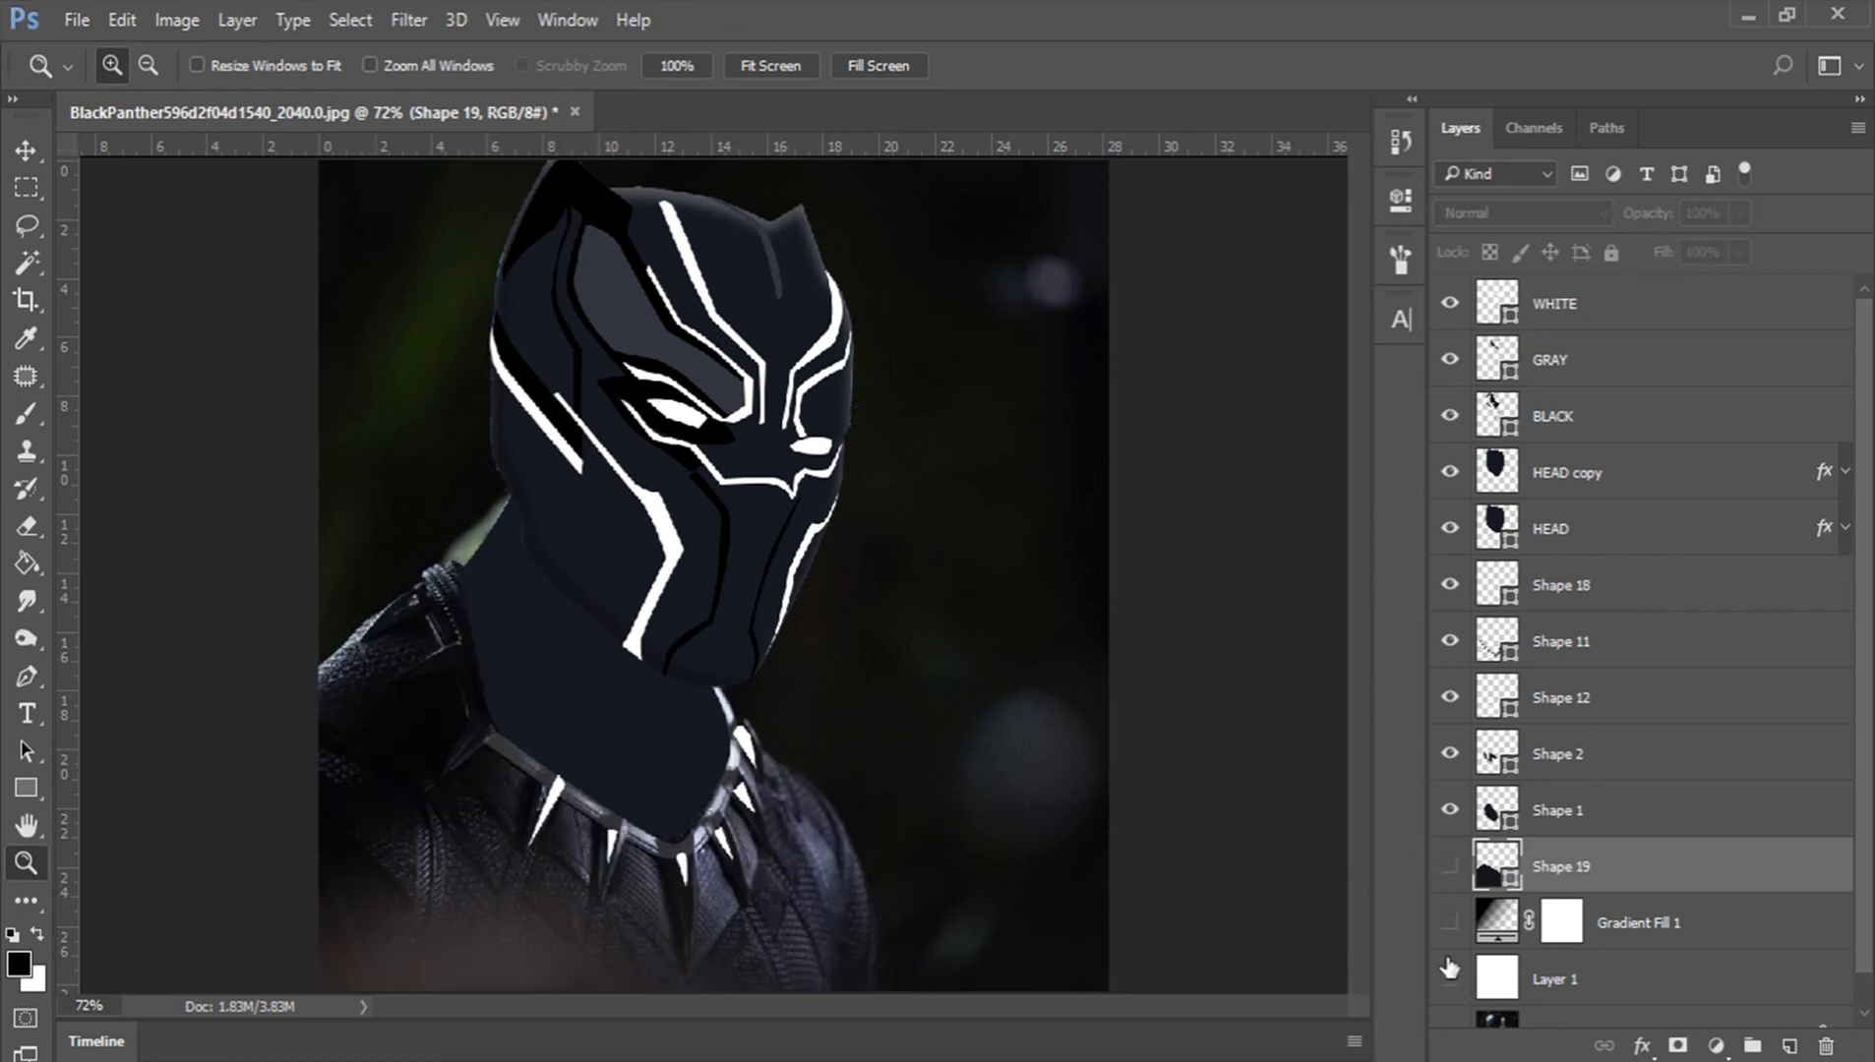
pyautogui.click(1450, 867)
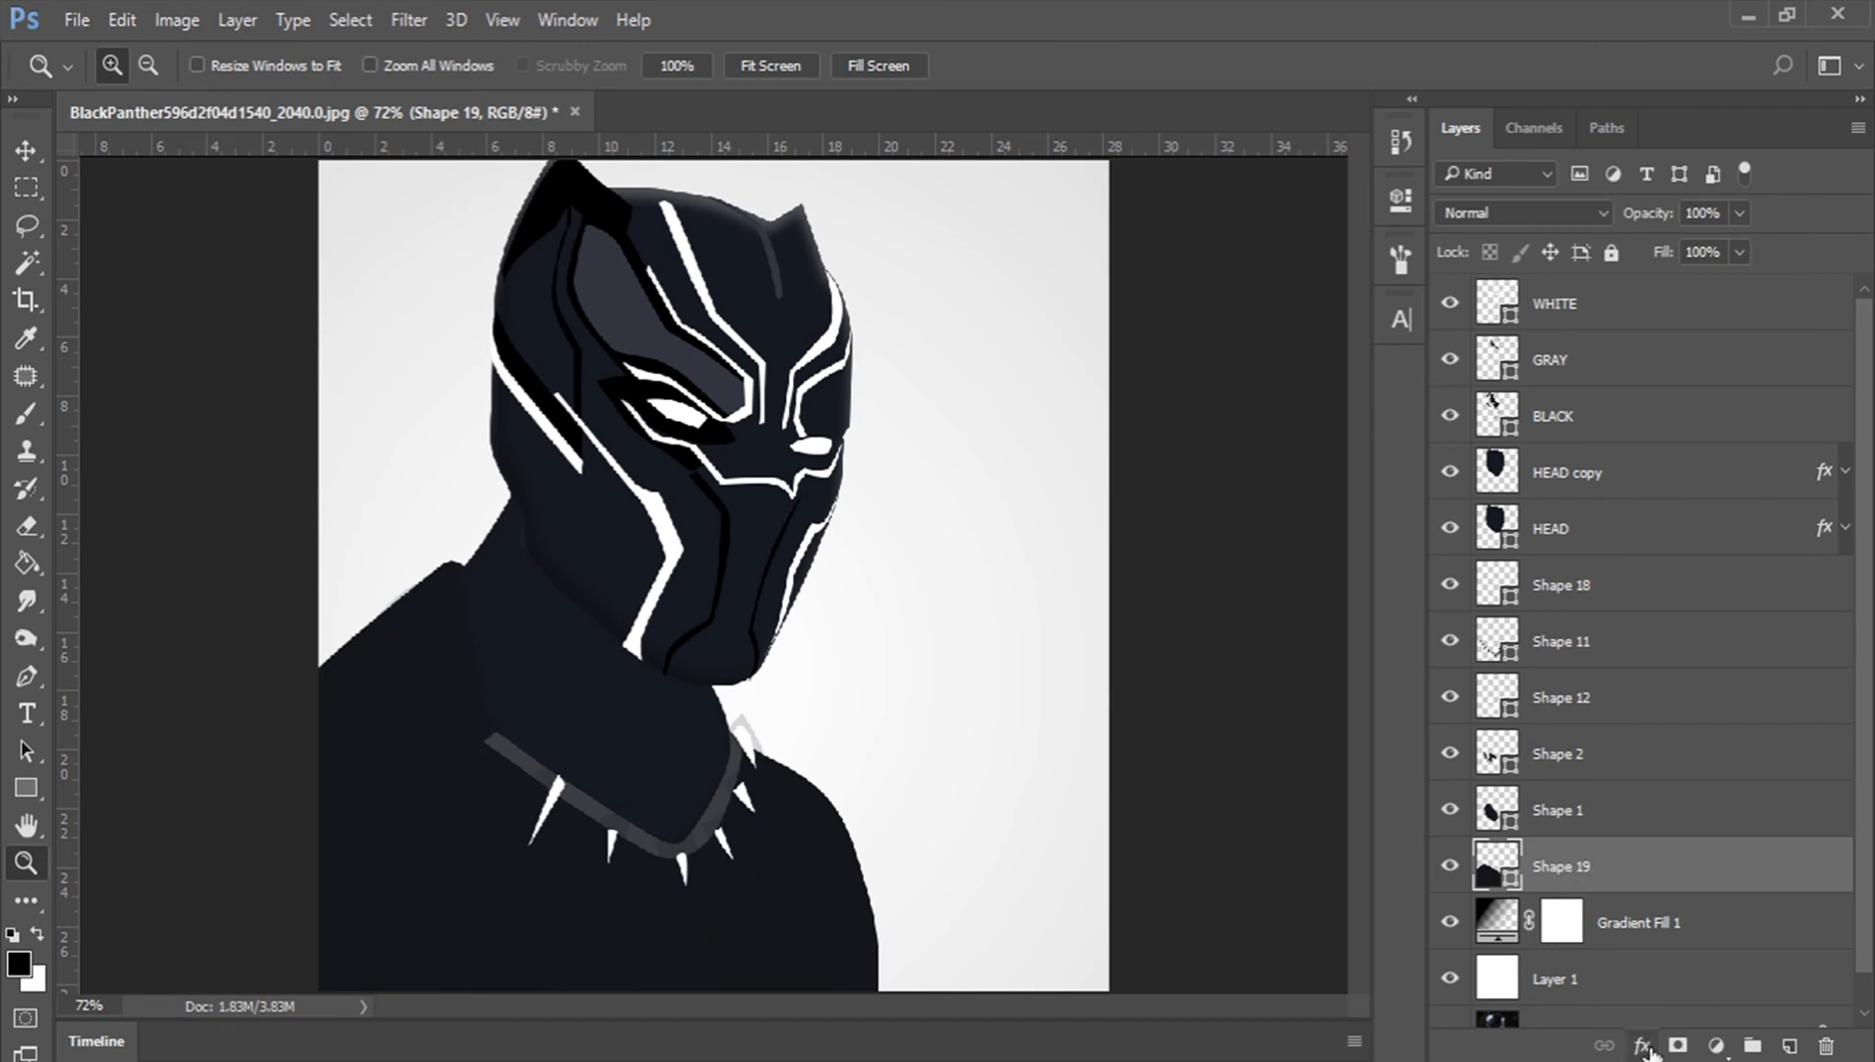
pyautogui.click(1449, 868)
# Step: Add a Pattern Overlay to the Shape 19 body layer using the black-dotted white pattern
pyautogui.click(1642, 1045)
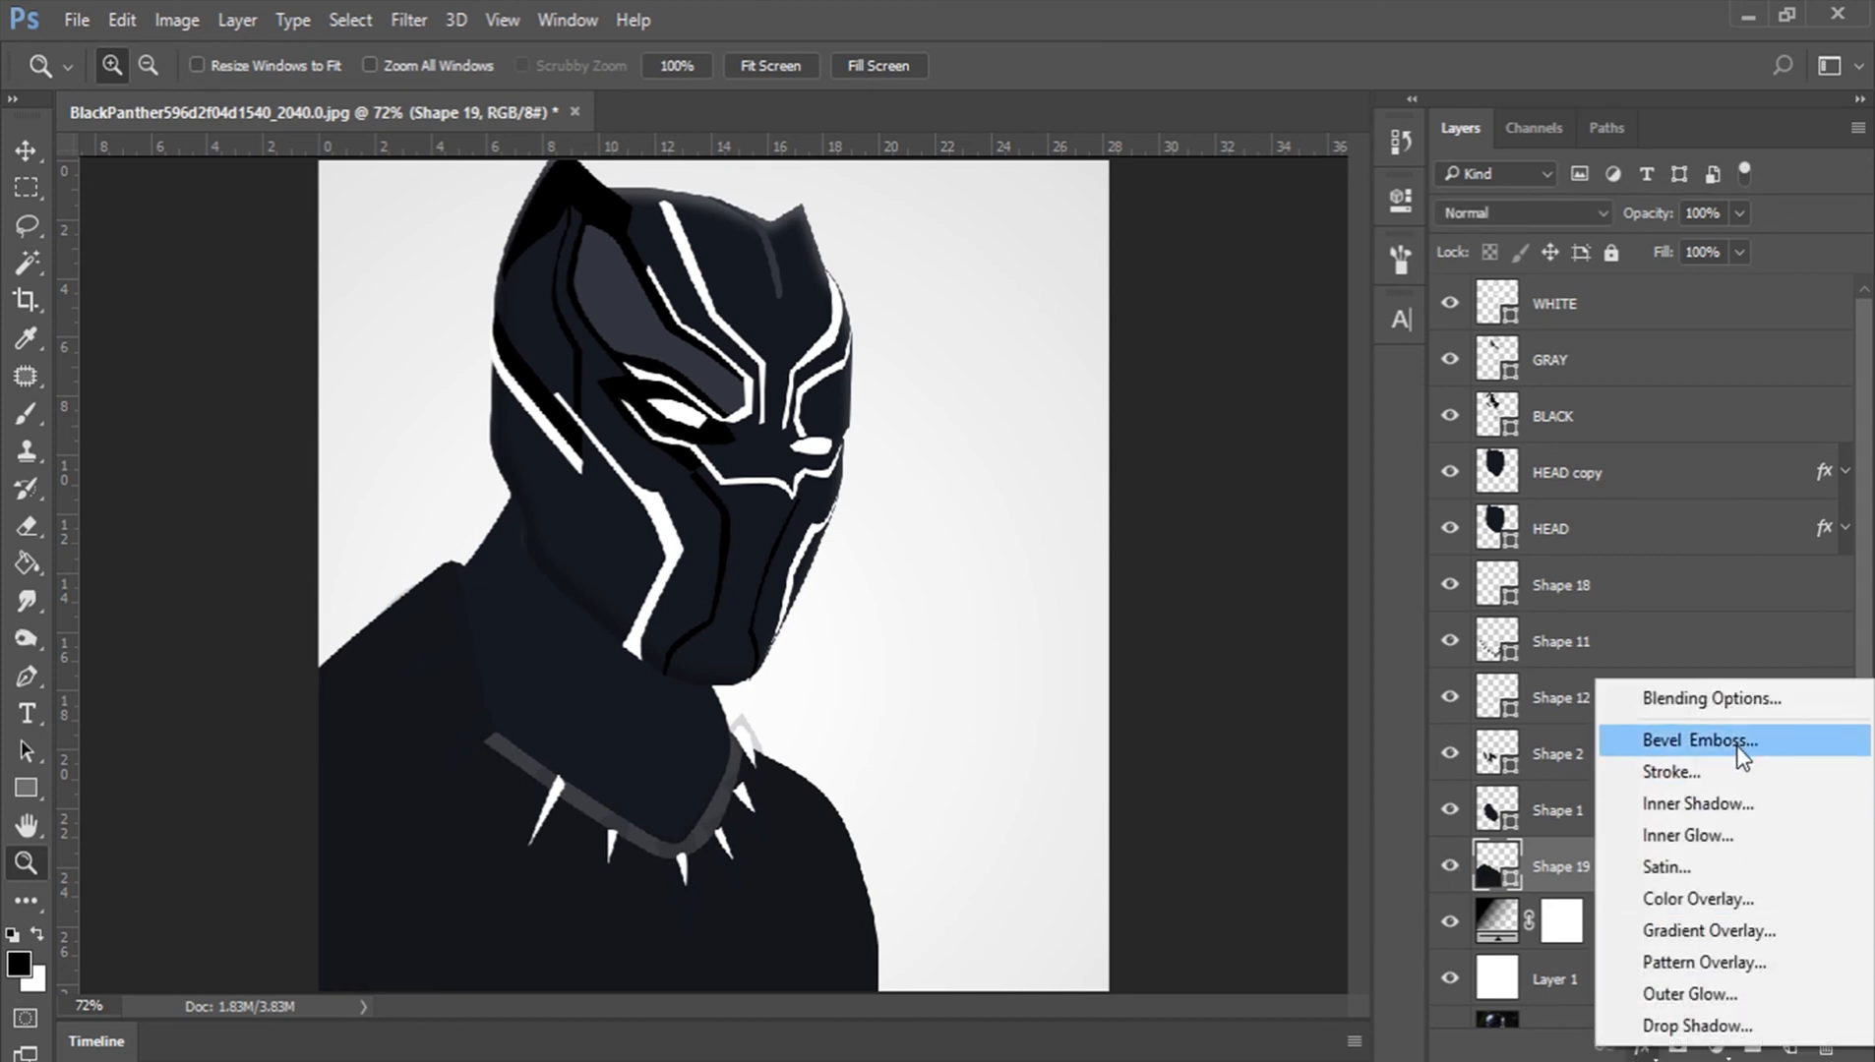
pyautogui.click(1732, 964)
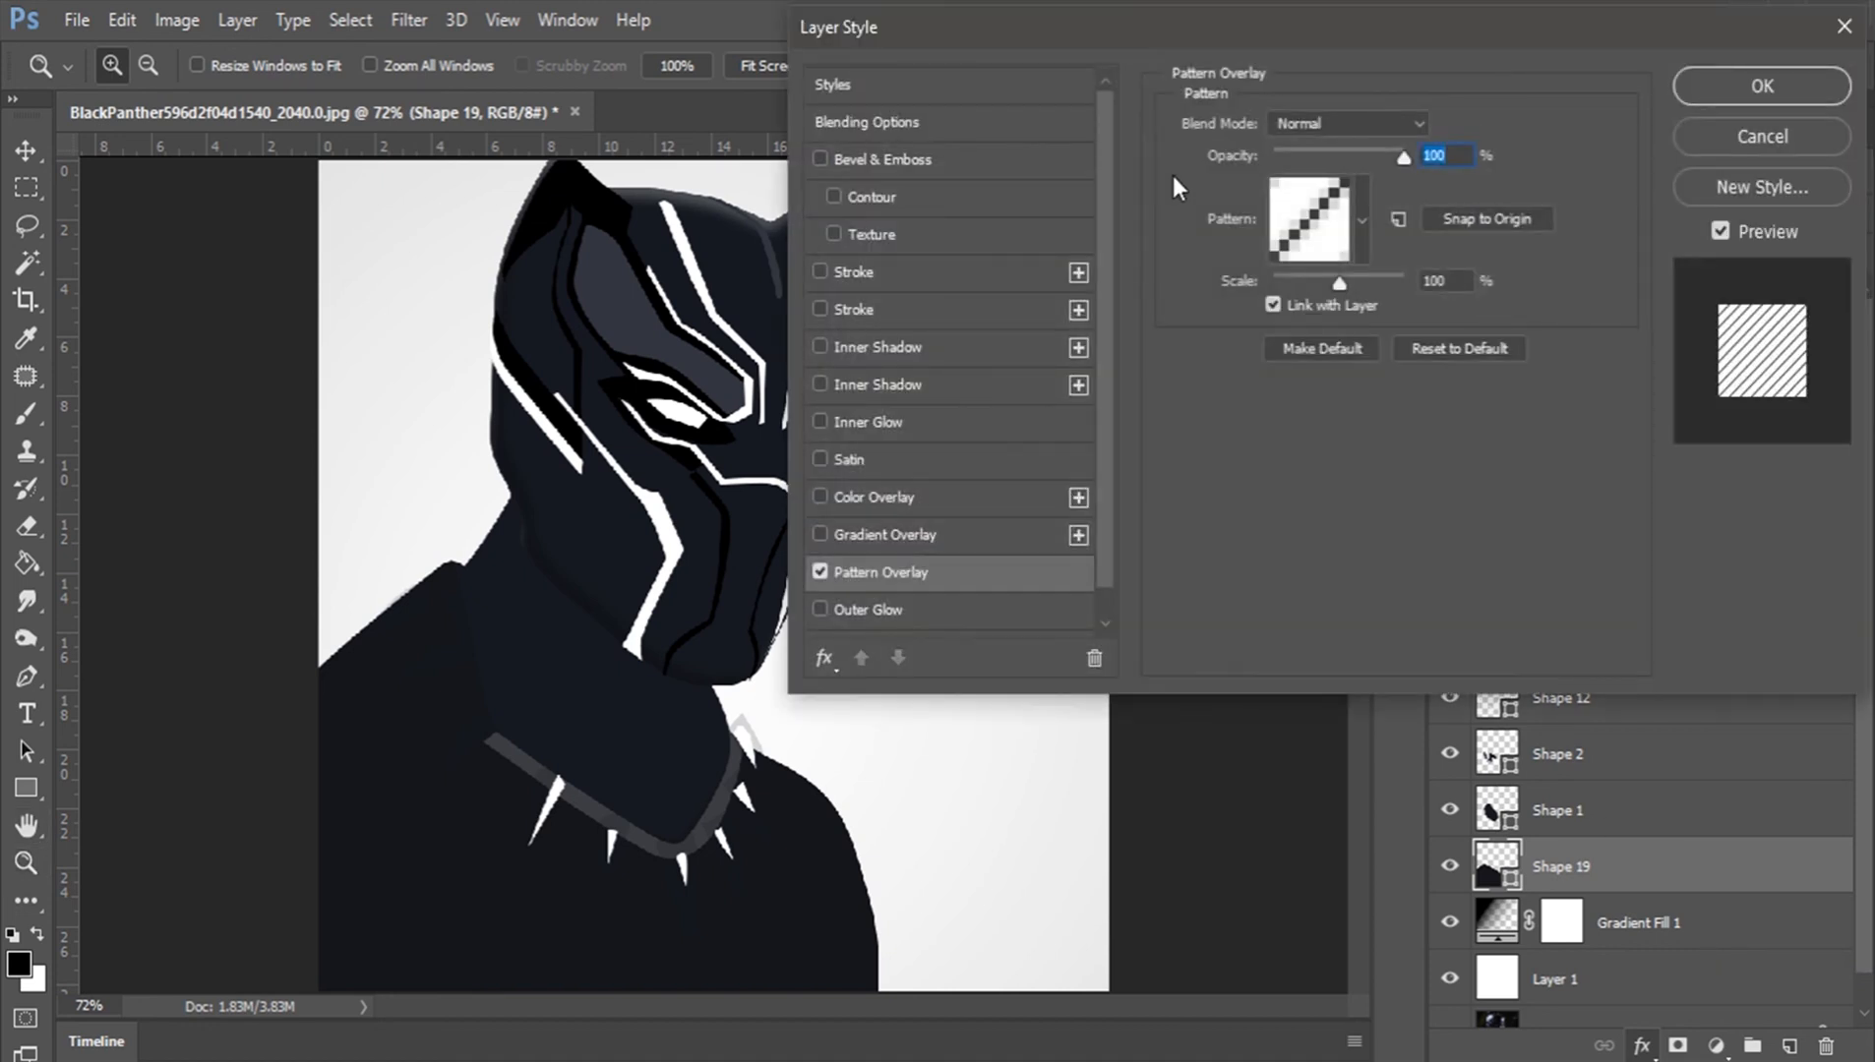
pyautogui.click(1335, 153)
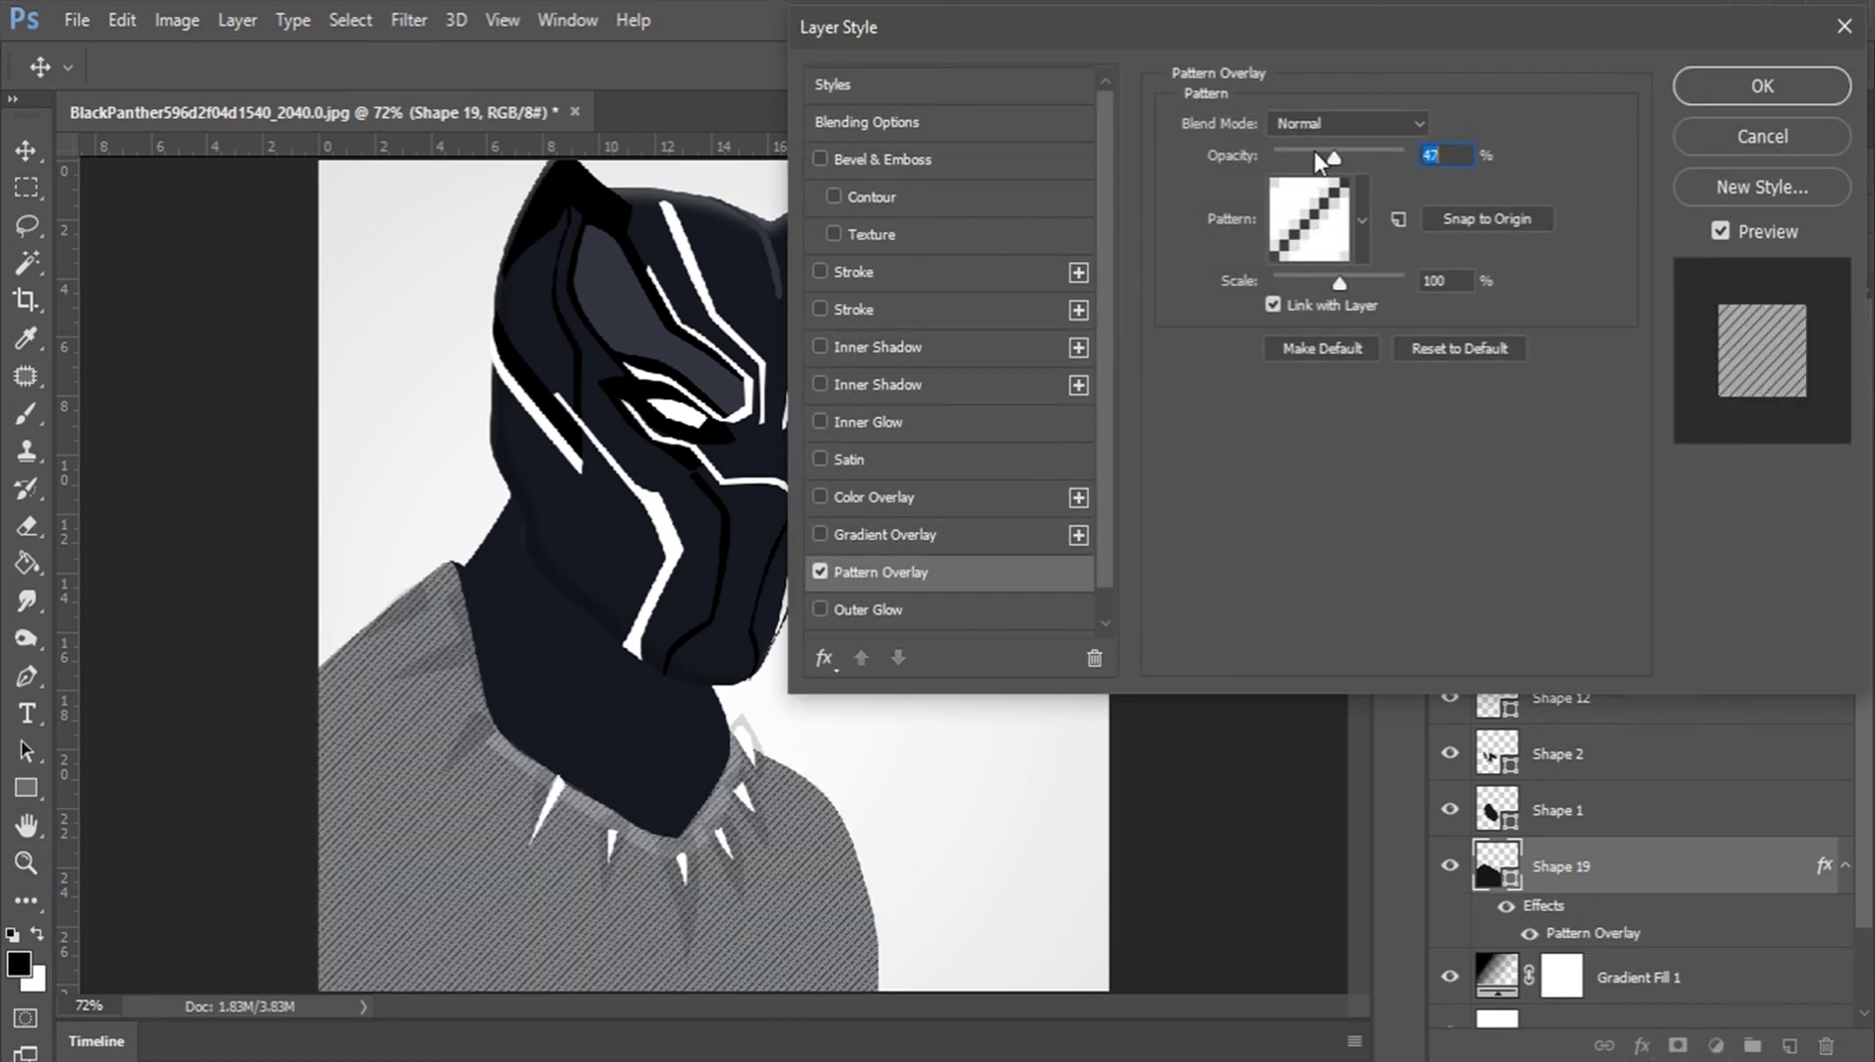
pyautogui.write('100')
pyautogui.click(1363, 222)
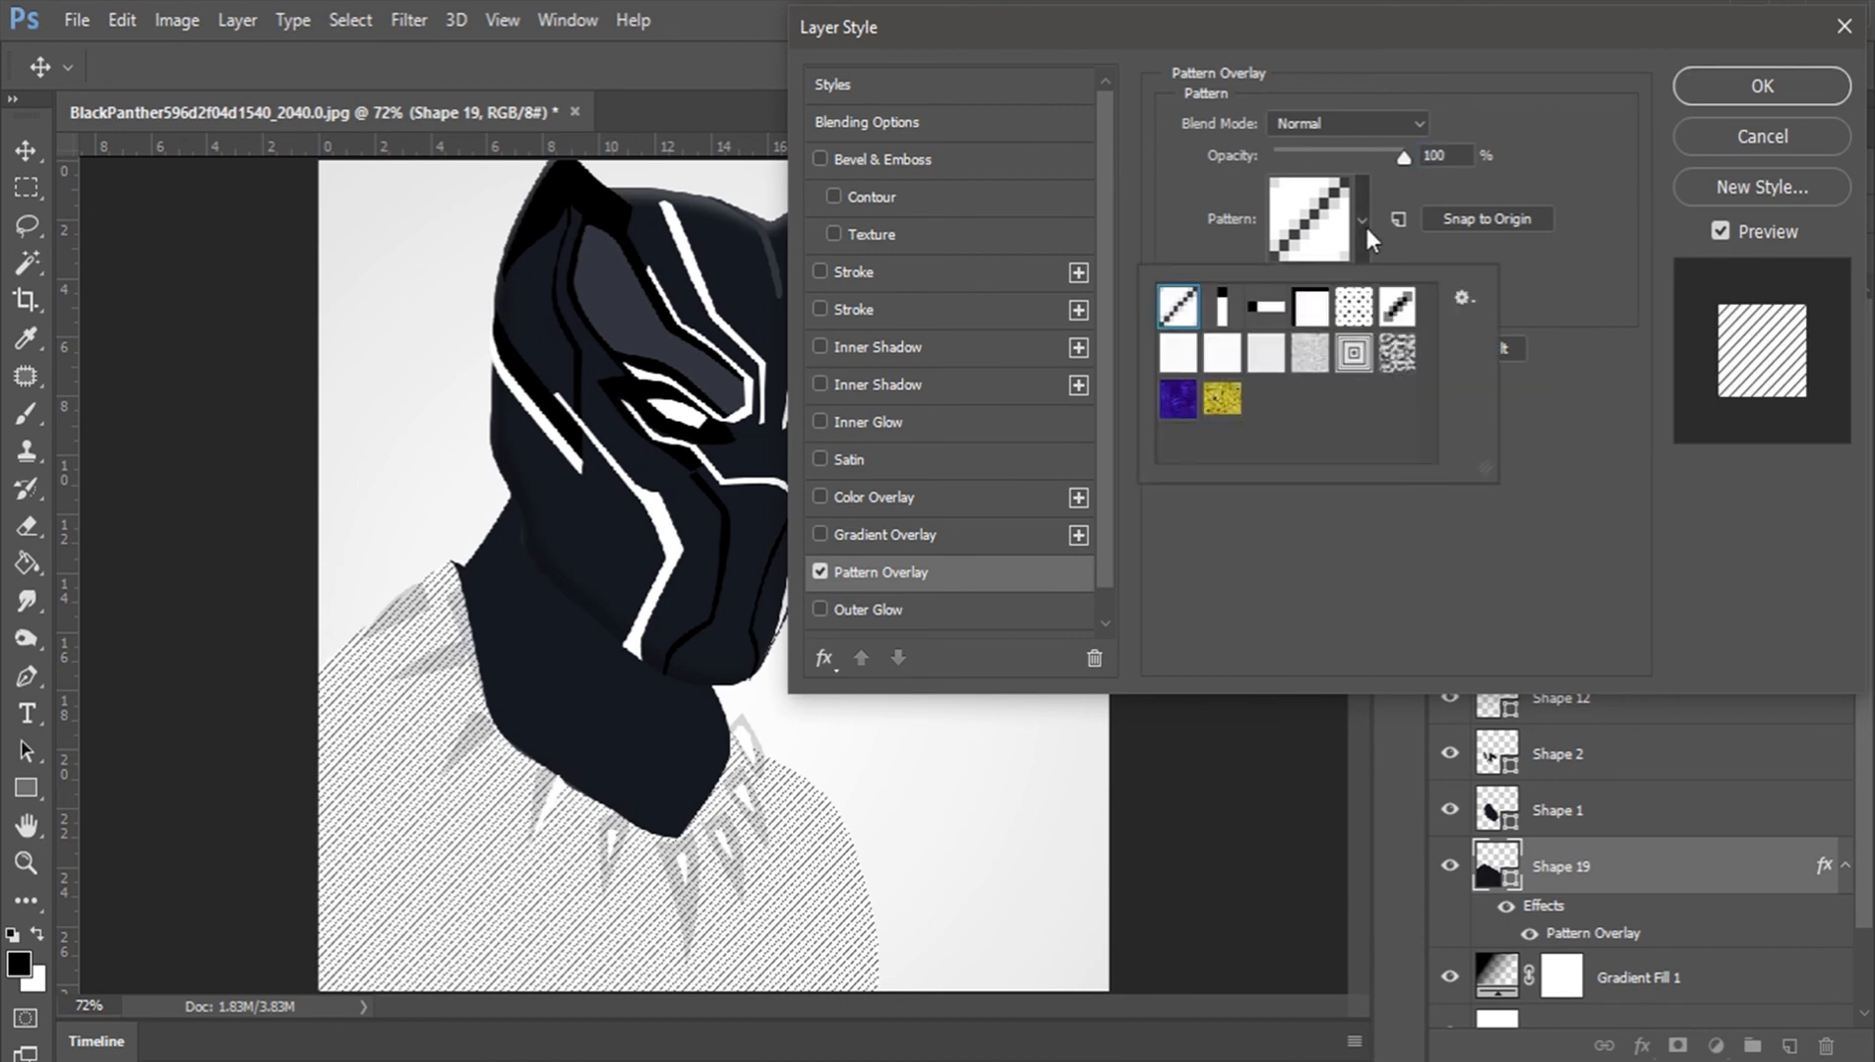
pyautogui.click(1355, 307)
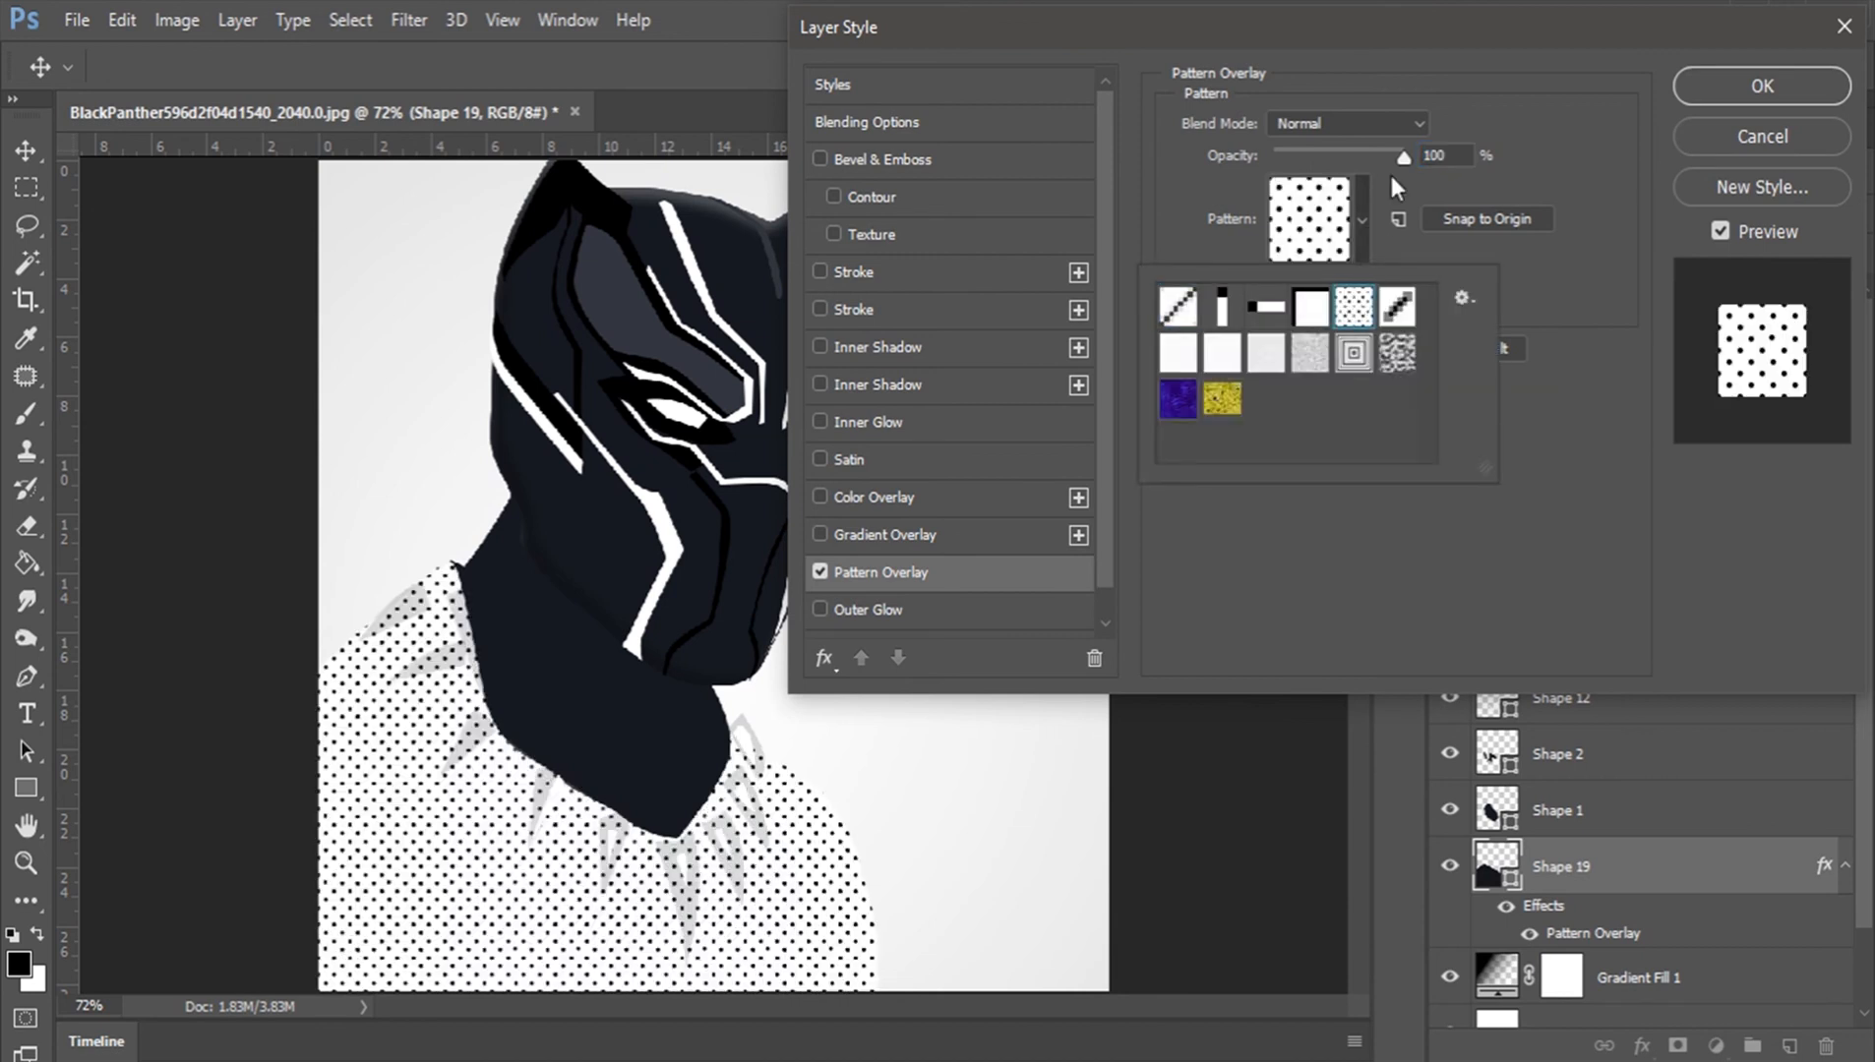
# Step: Set the body's dotted Pattern Overlay to 2% opacity and 100% scale, and collapse its effects list
pyautogui.moveTo(1392, 161); pyautogui.dragTo(1297, 151)
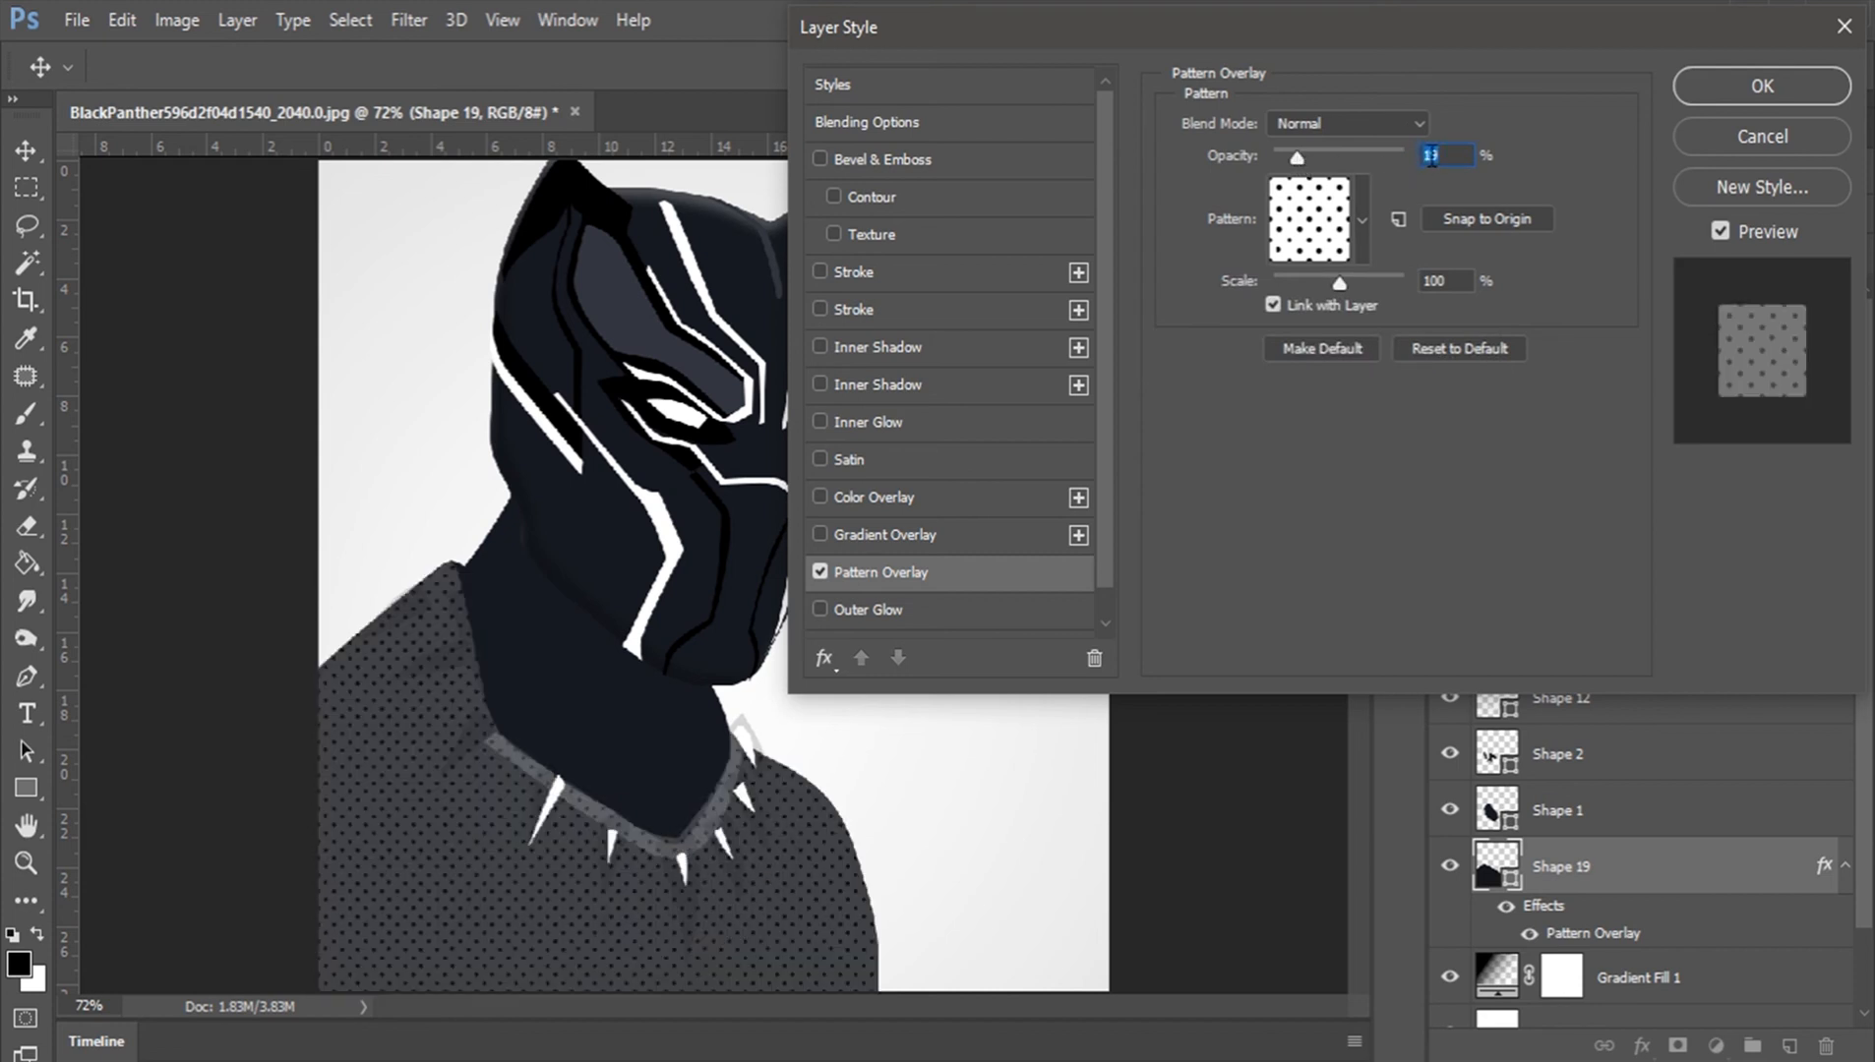
pyautogui.write('5')
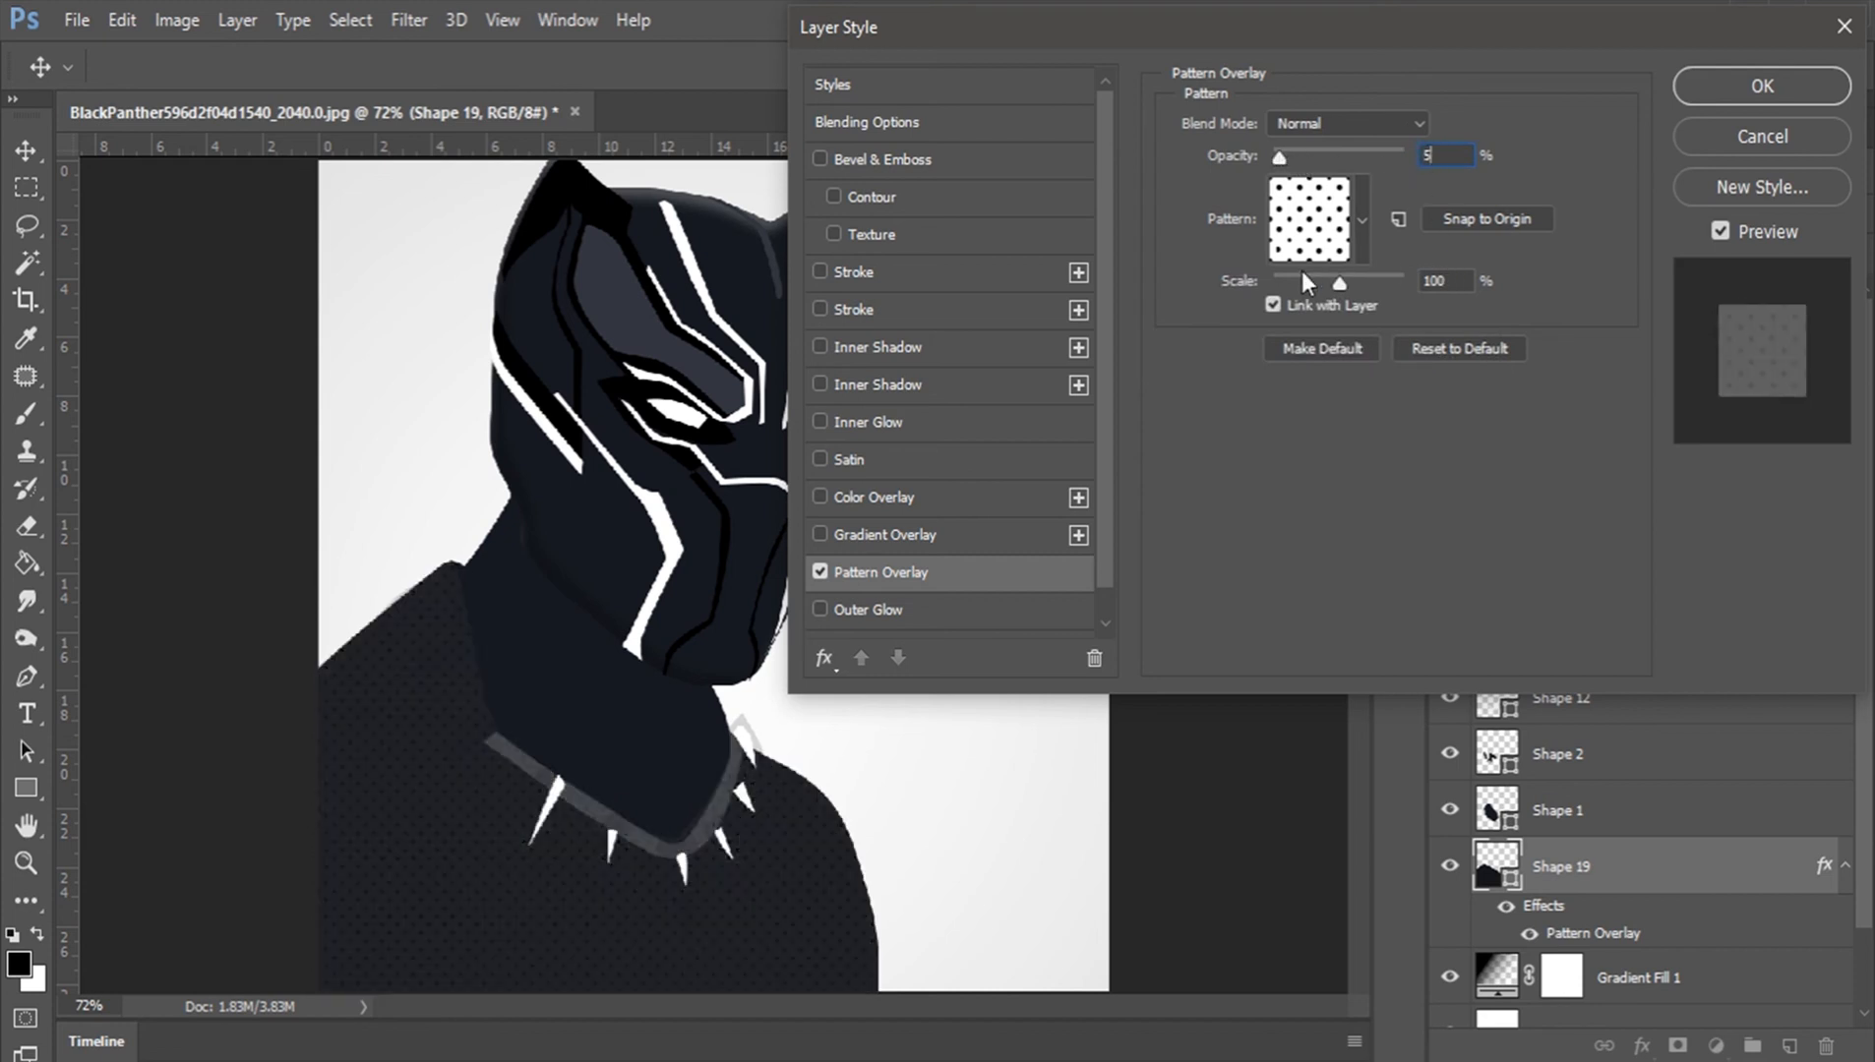
pyautogui.write('1000')
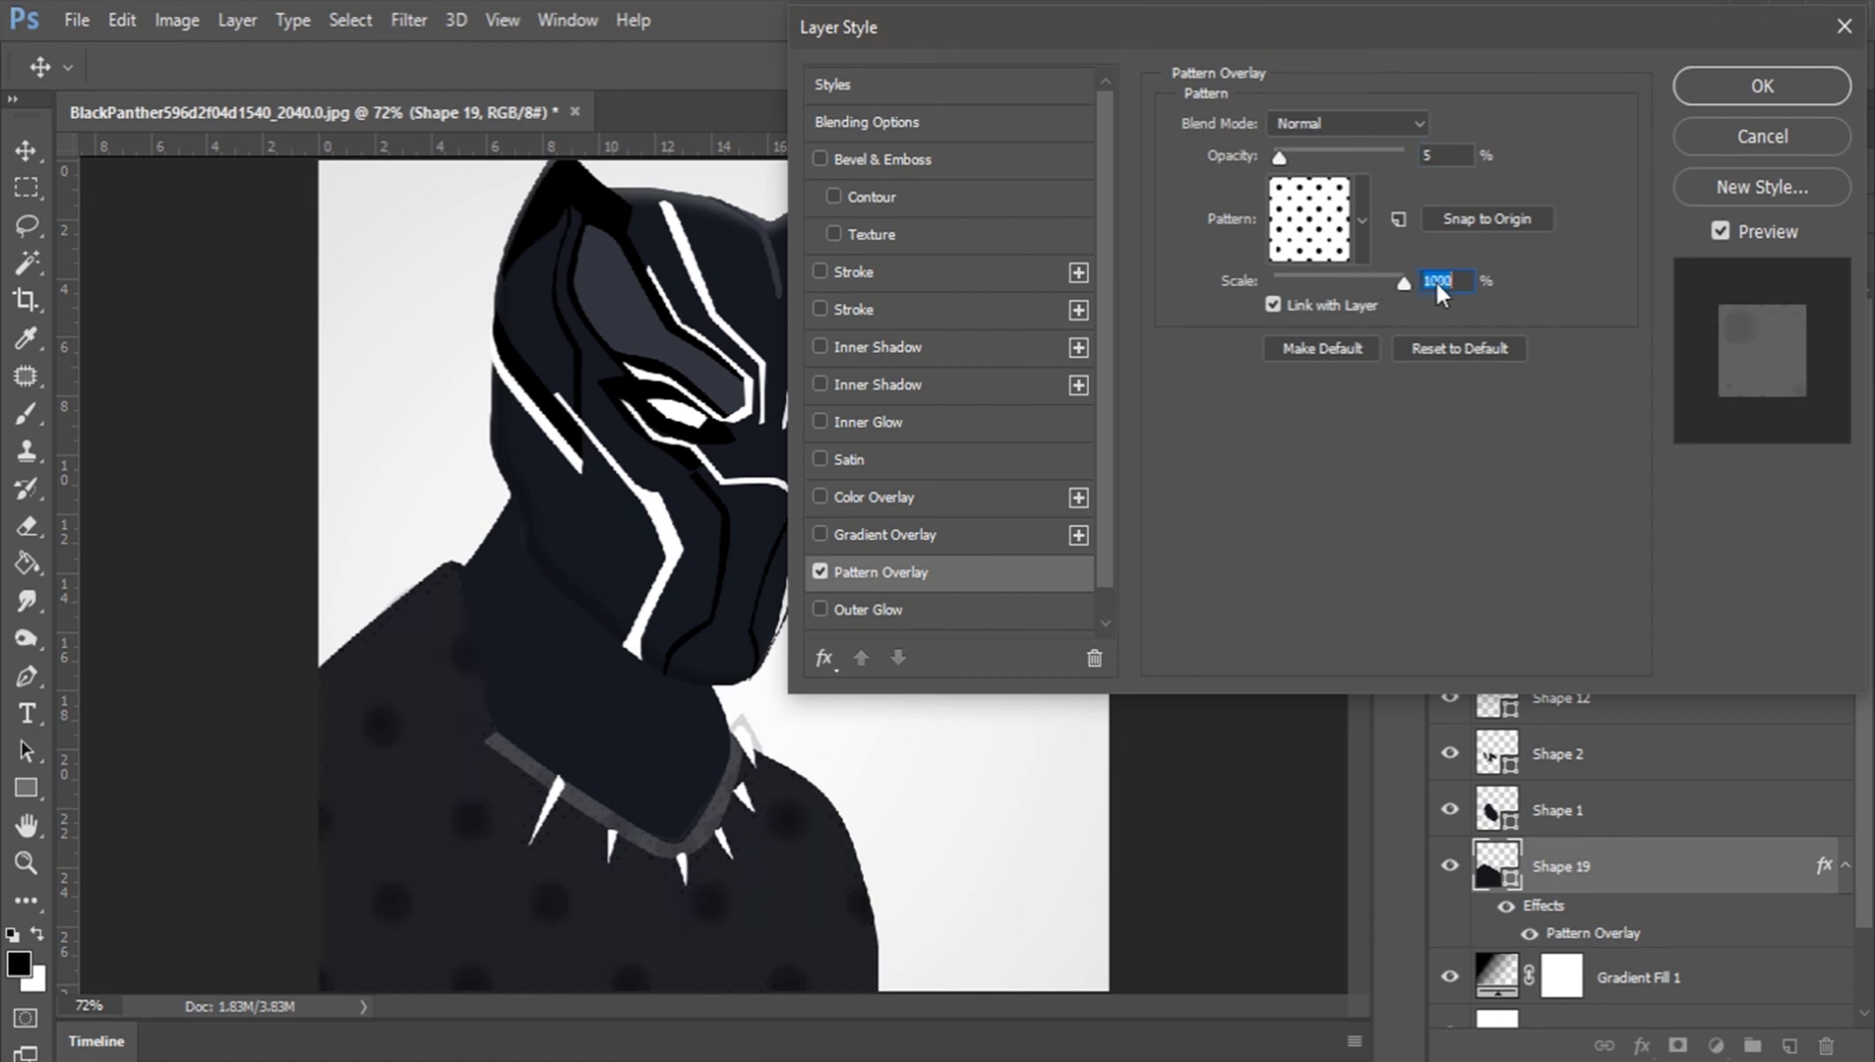
pyautogui.write('100')
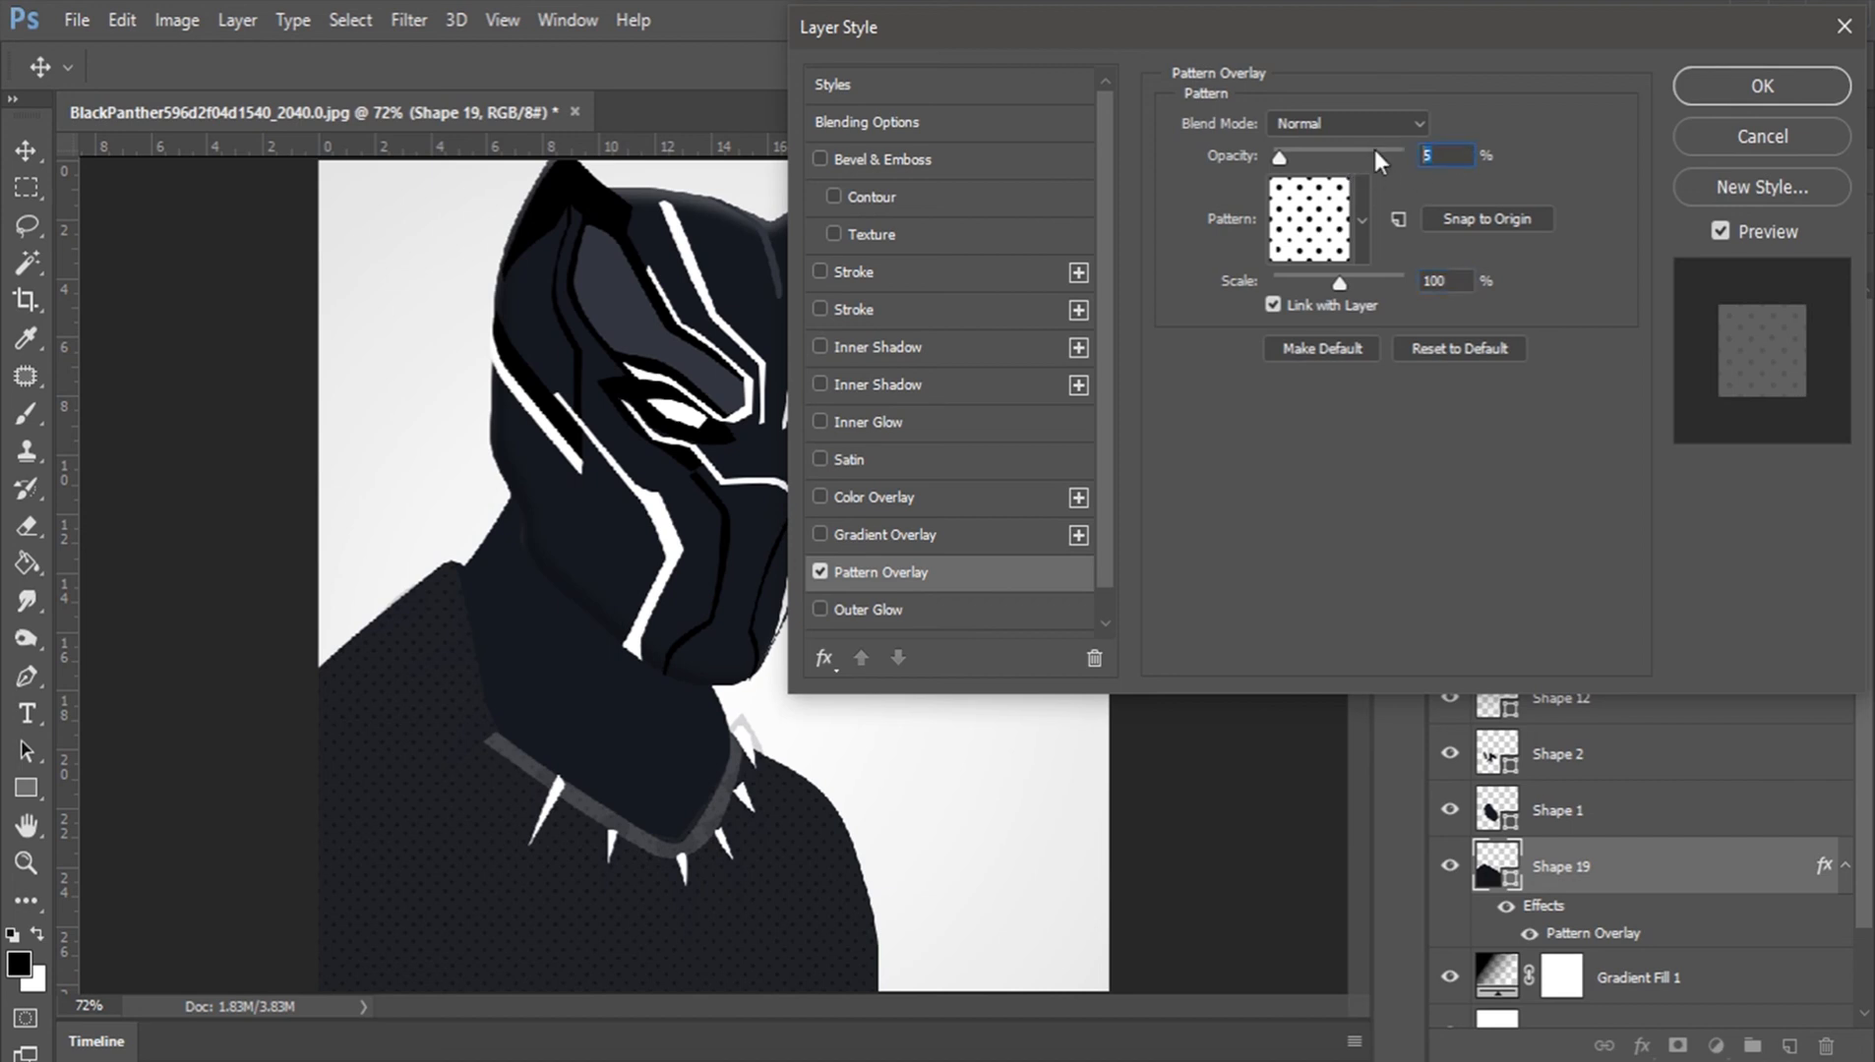
pyautogui.write('2')
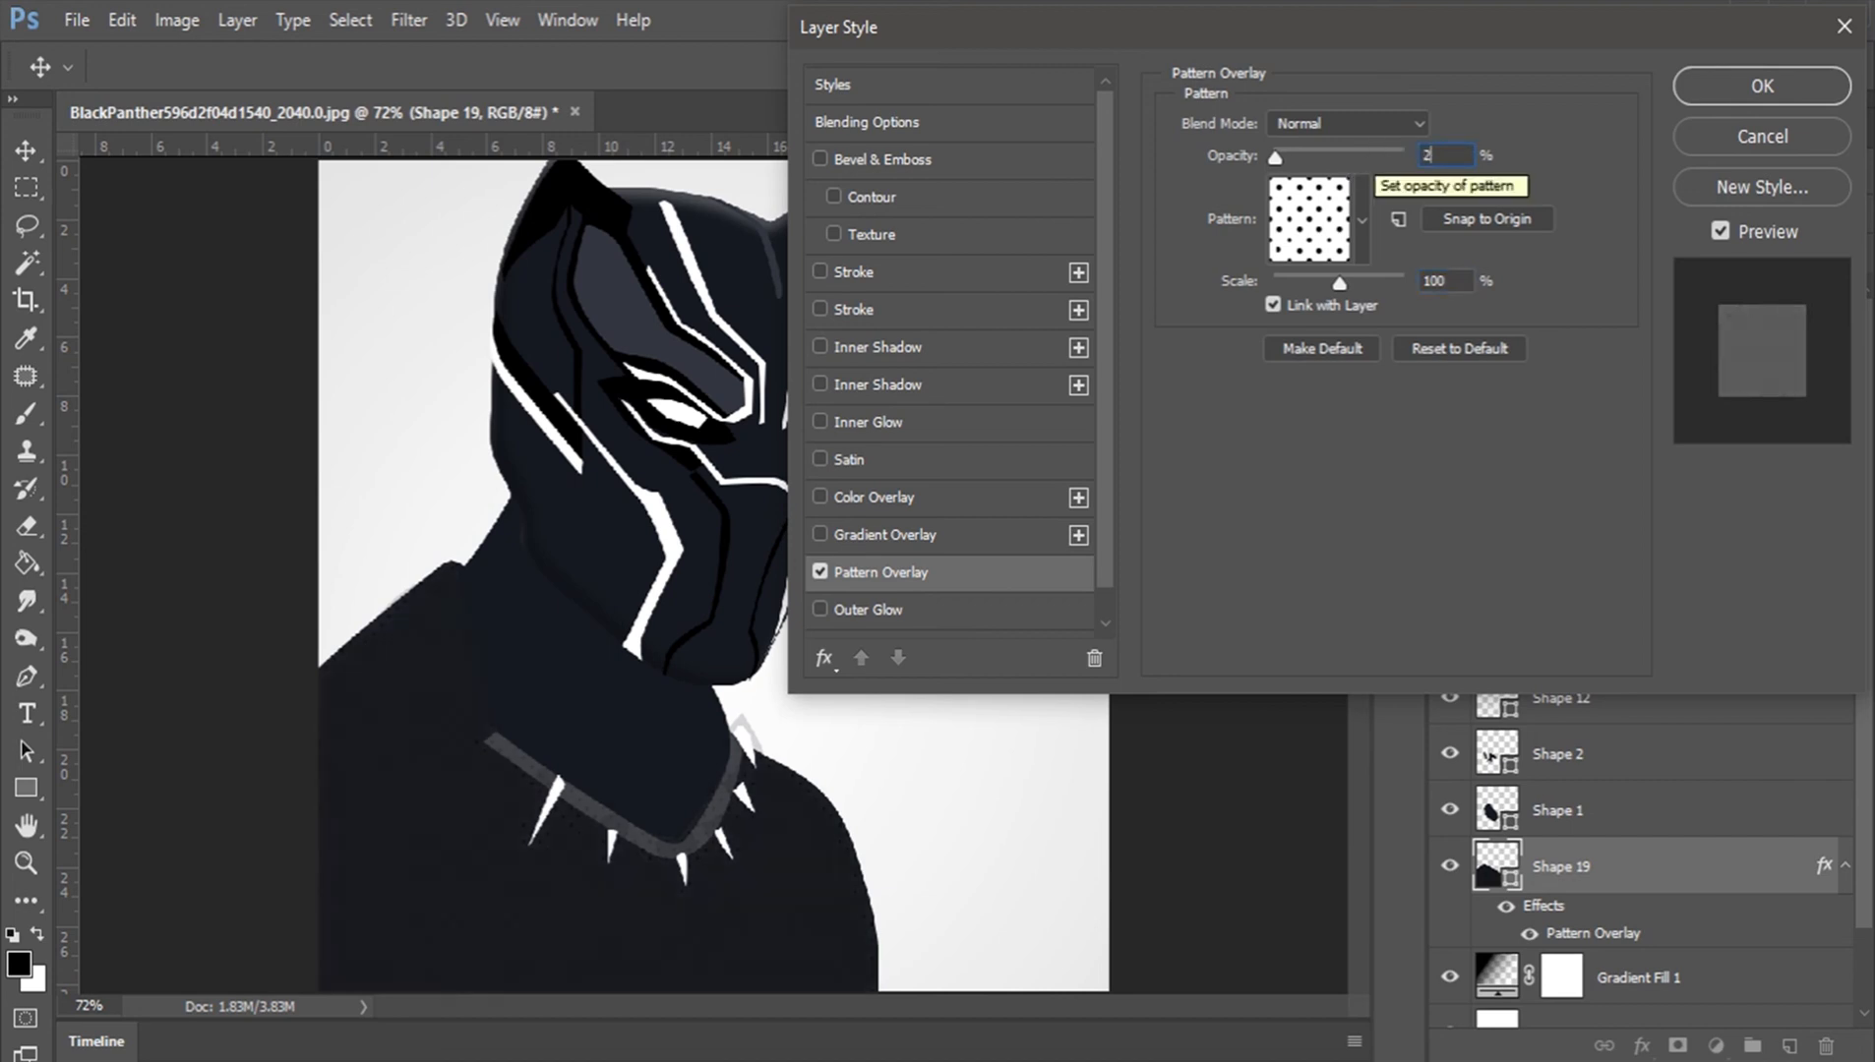
pyautogui.press('Return')
pyautogui.press('z')
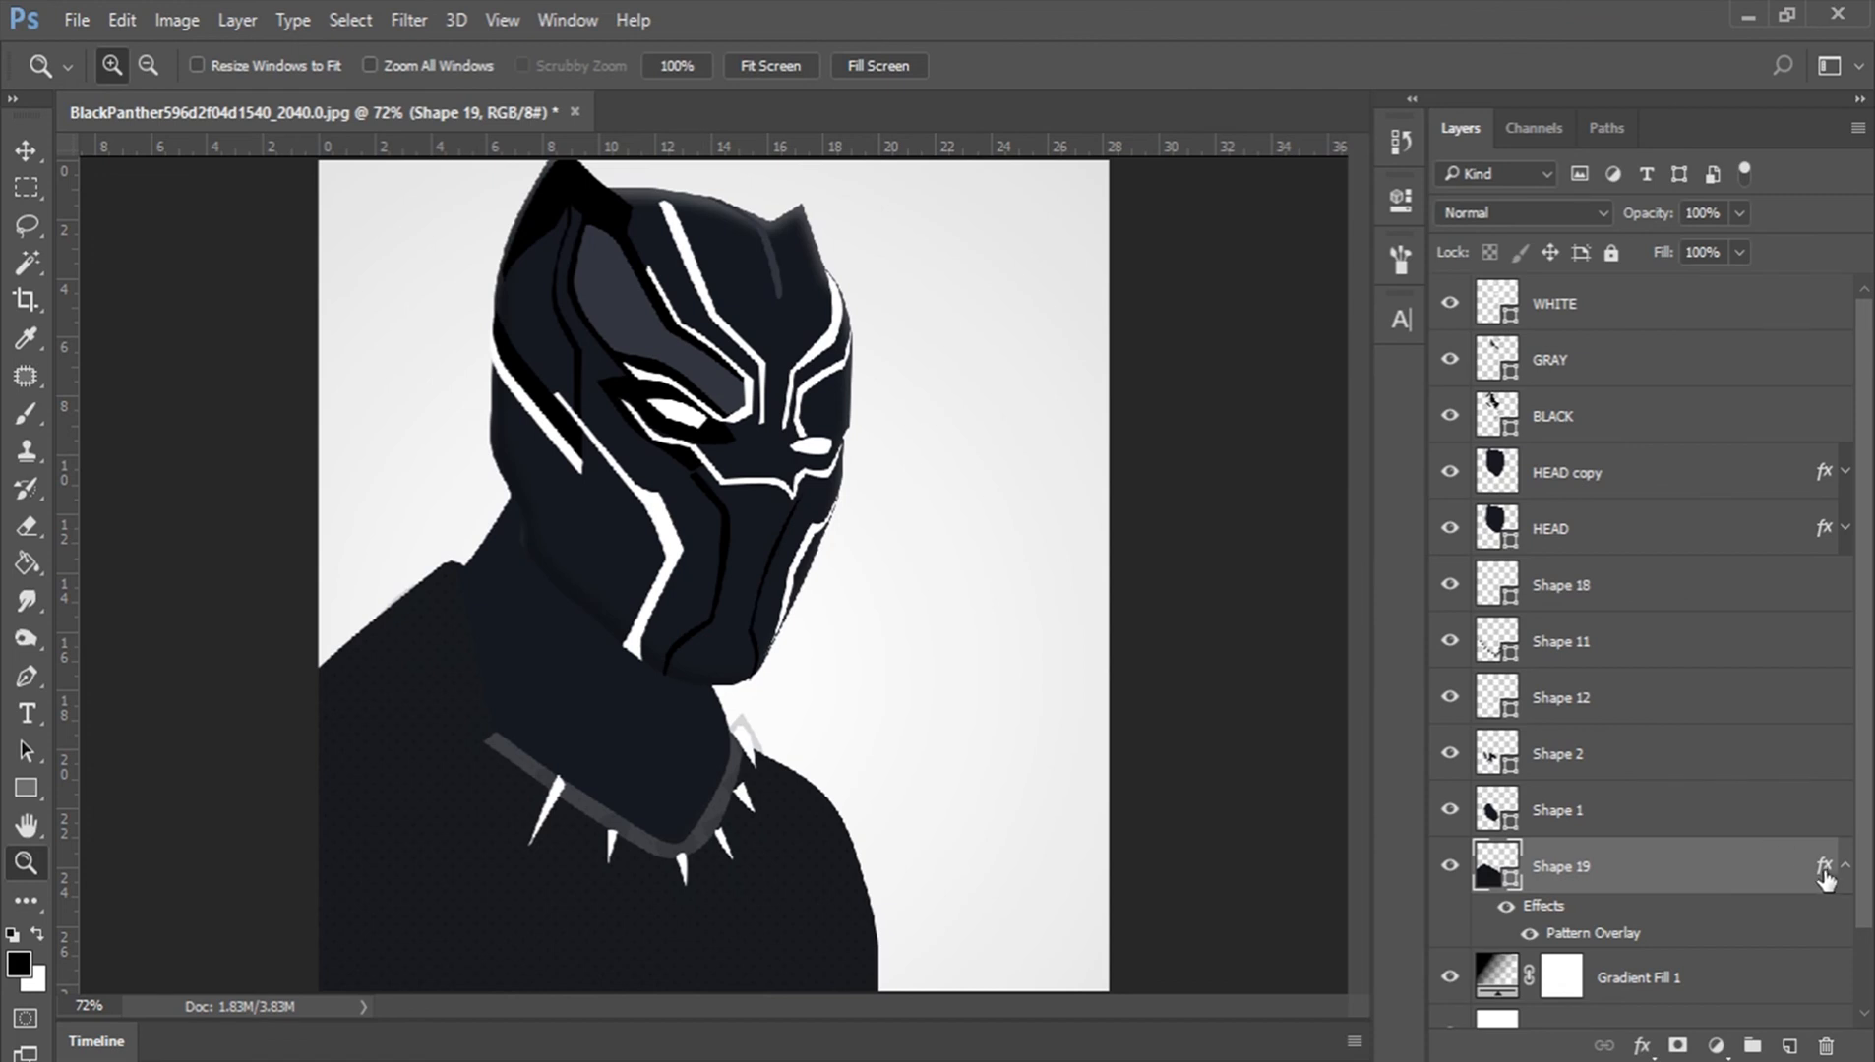
pyautogui.click(1847, 867)
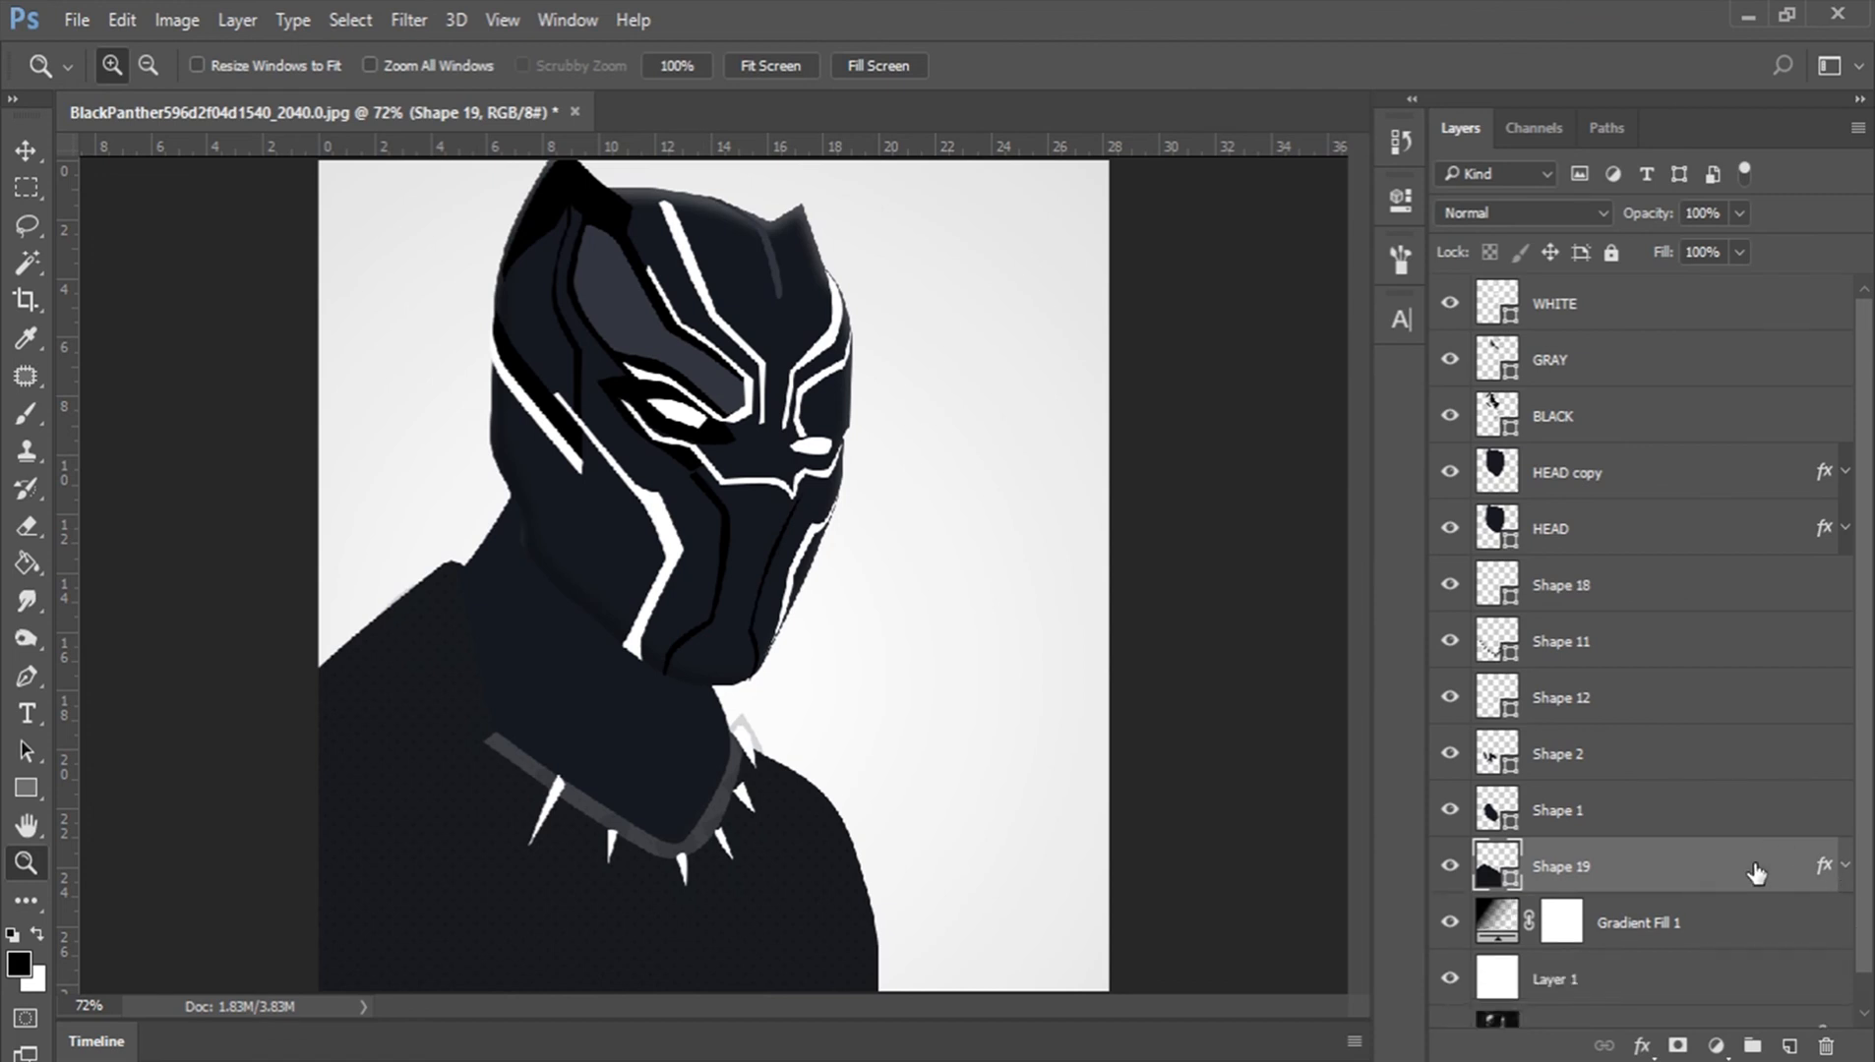
# Step: Copy the layer style from the Shape 19 body and paste it onto the Shape 1 neck layer
pyautogui.rightClick(1815, 874)
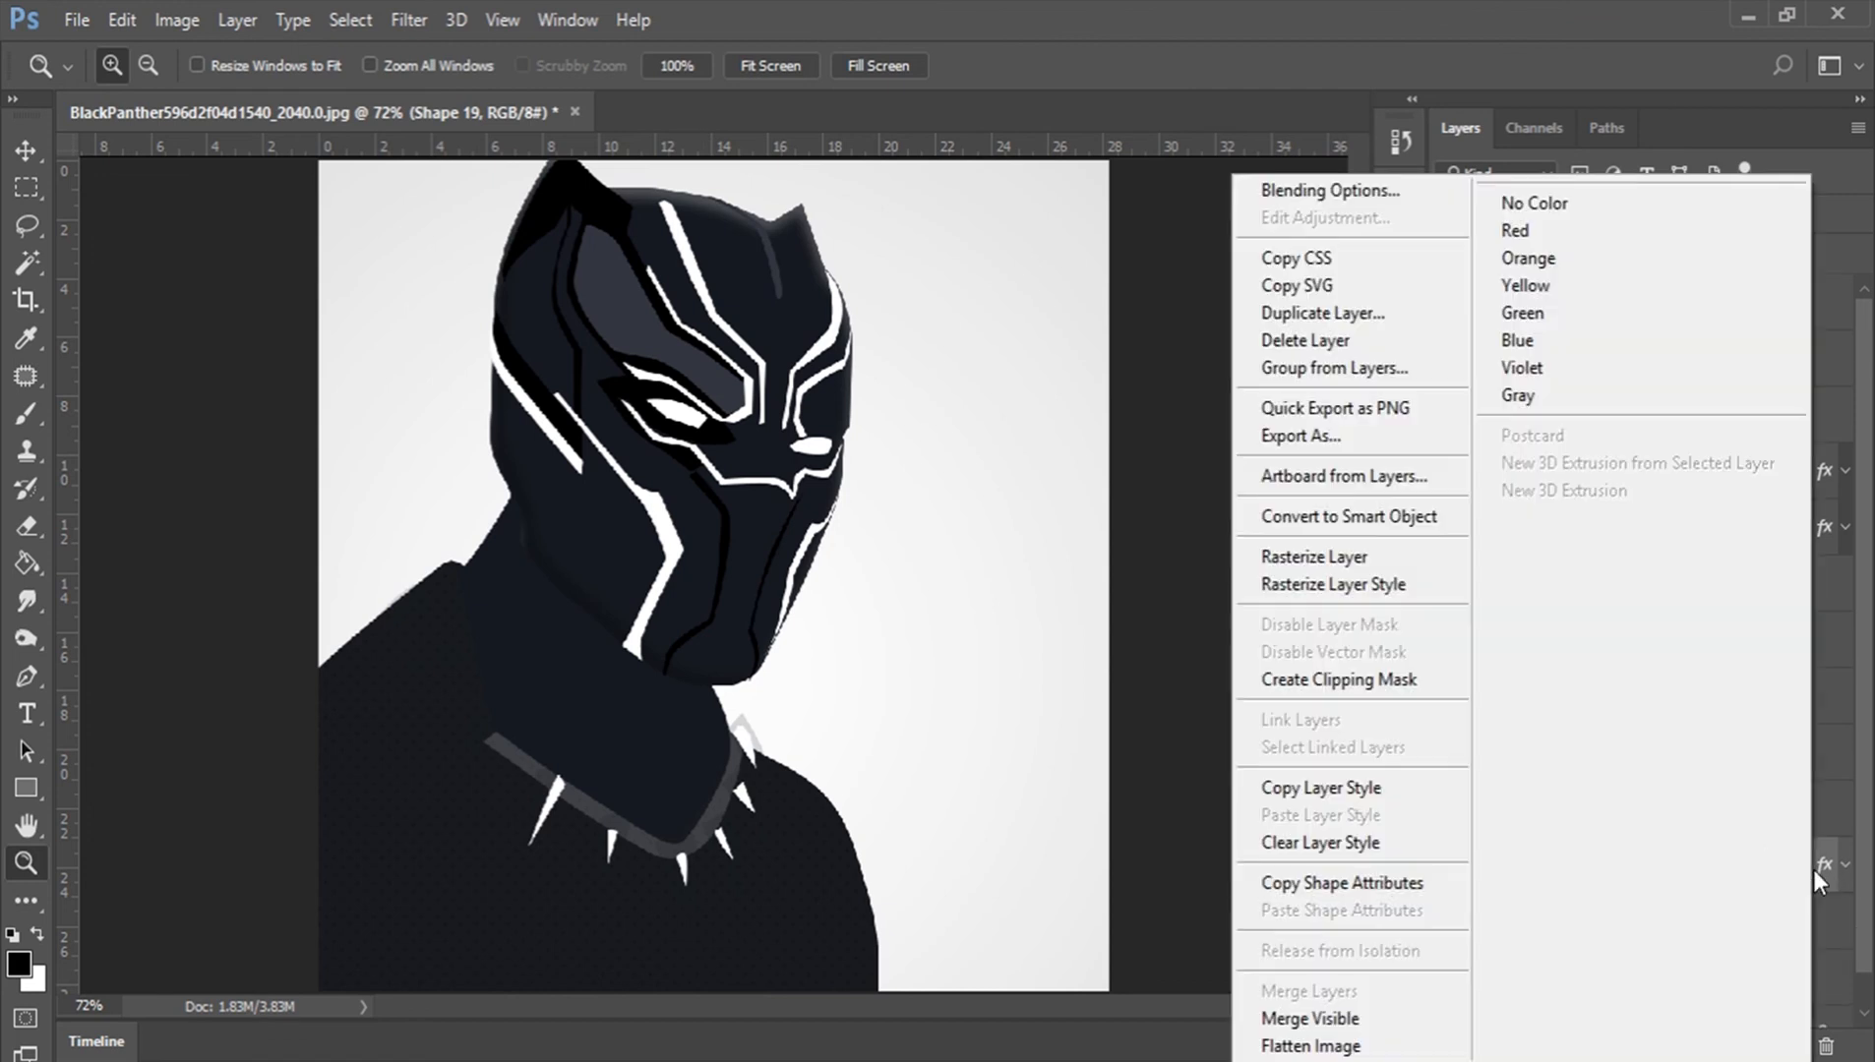
pyautogui.click(1321, 789)
pyautogui.click(1450, 809)
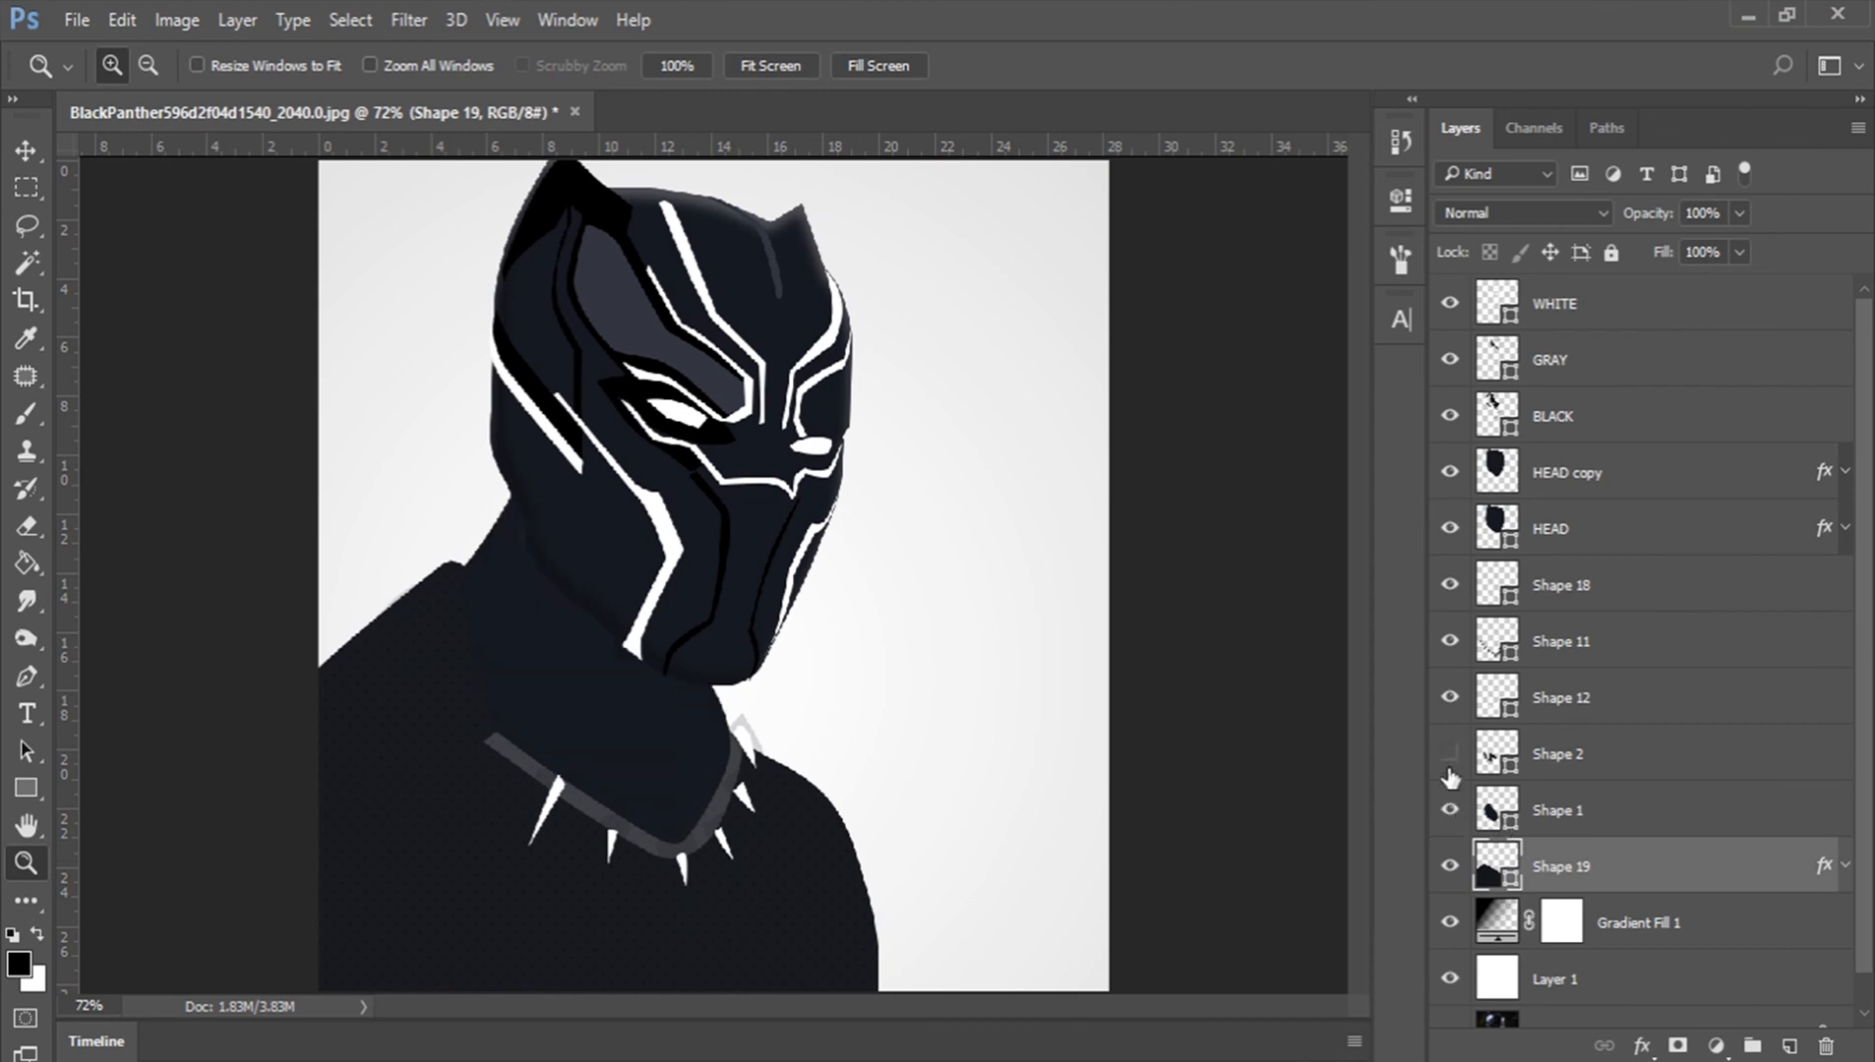
pyautogui.click(1601, 806)
pyautogui.rightClick(1601, 807)
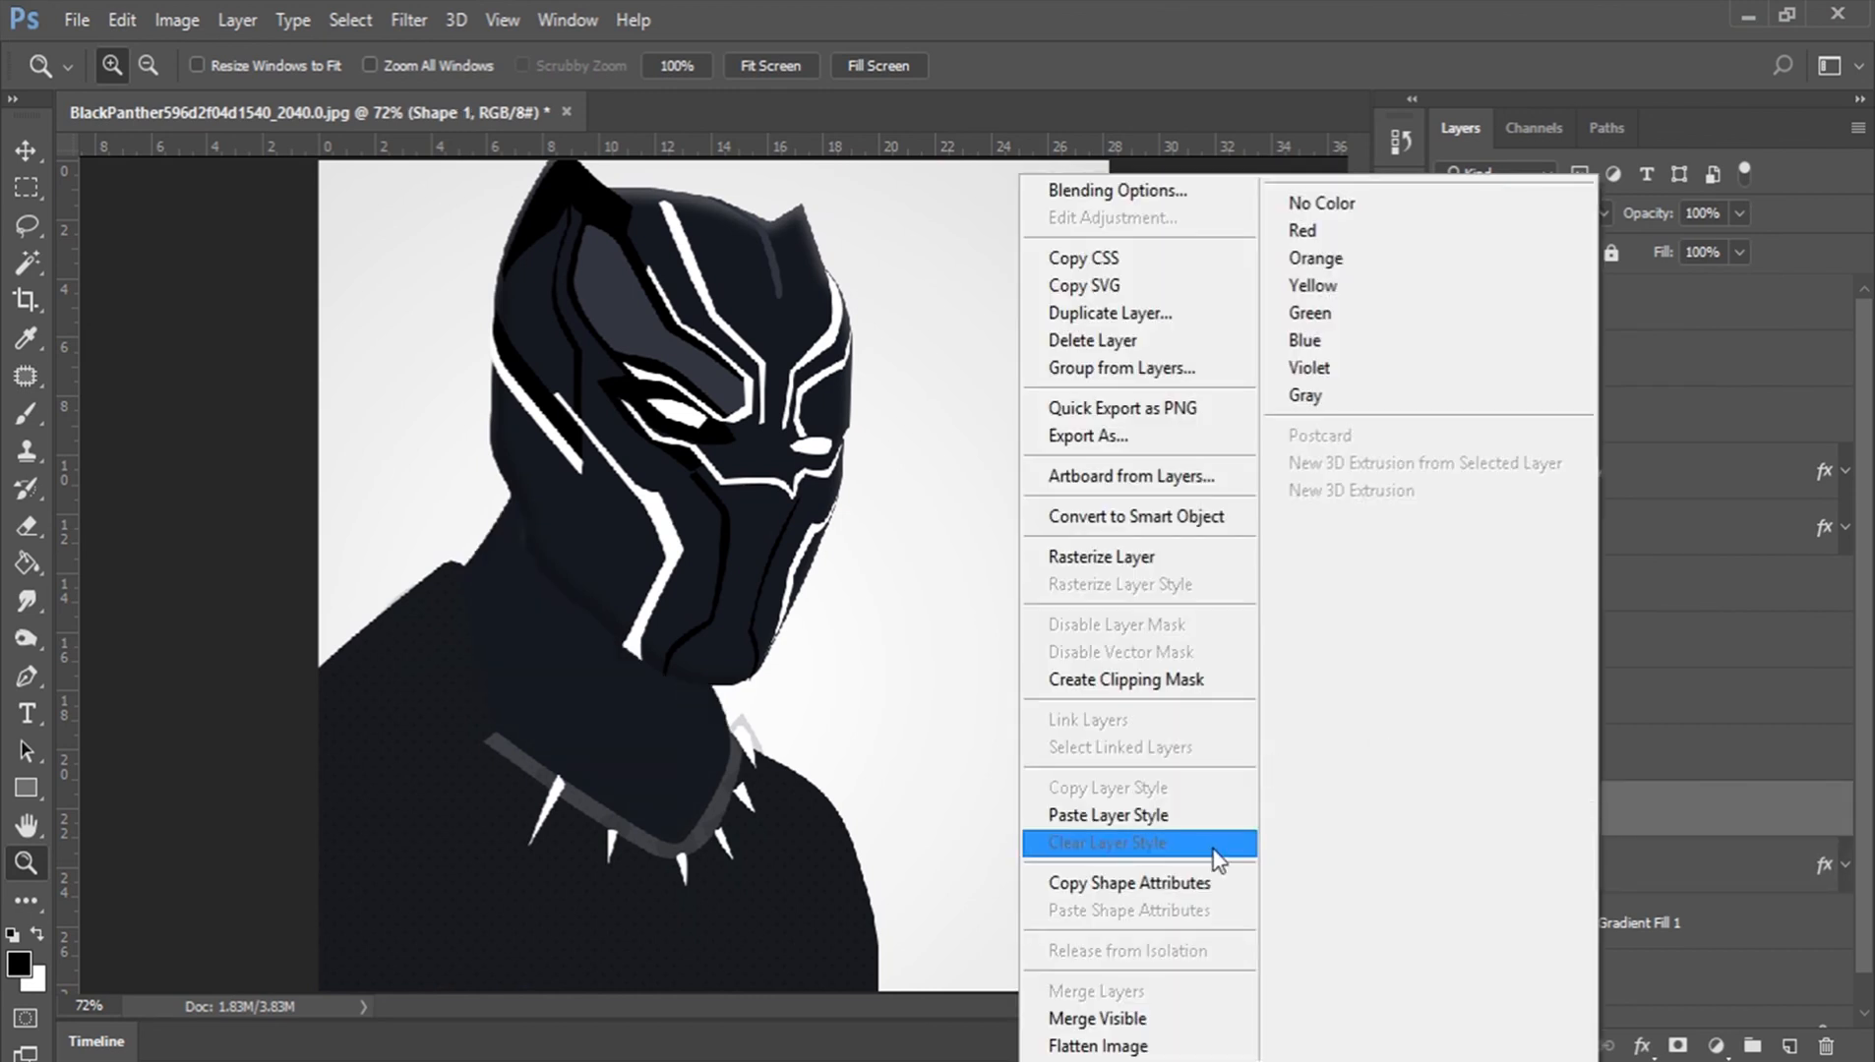
pyautogui.click(1149, 822)
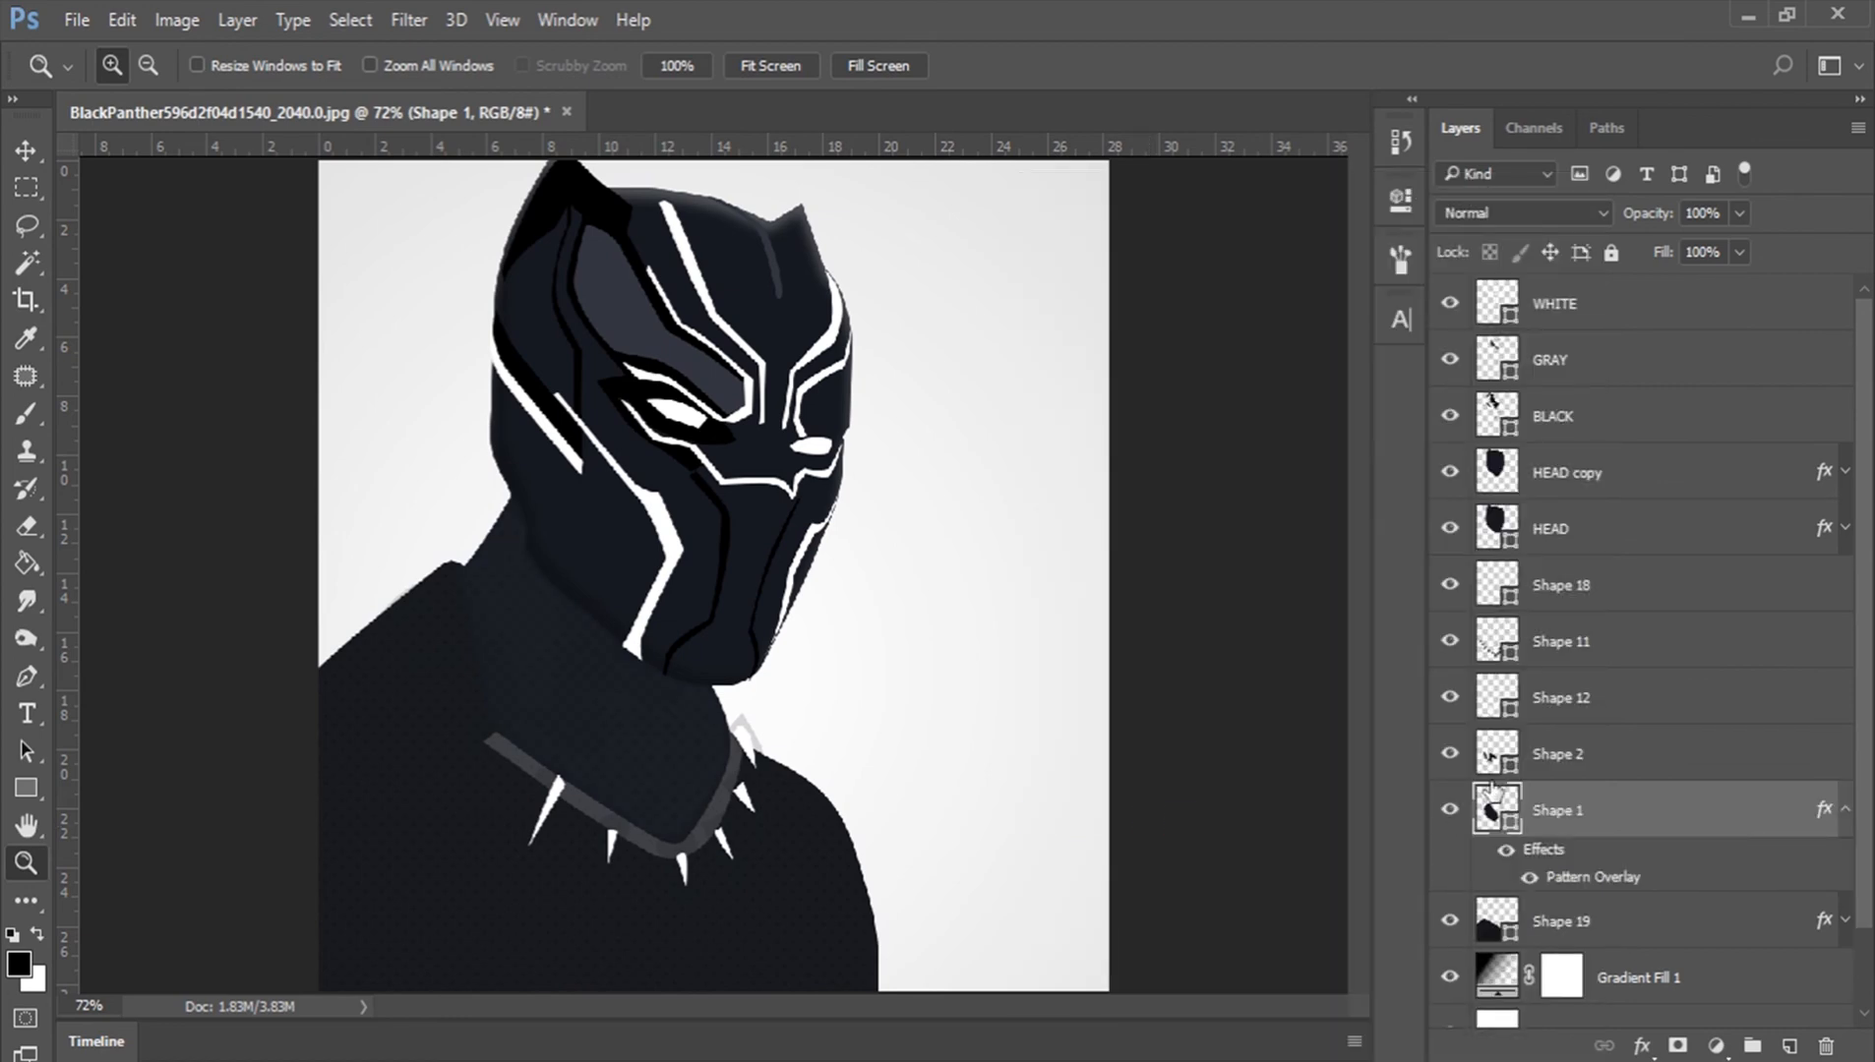
# Step: Hide the HEAD layer and give HEAD copy a diagonal-line Pattern Overlay at 2% opacity
pyautogui.click(1584, 469)
pyautogui.click(1450, 528)
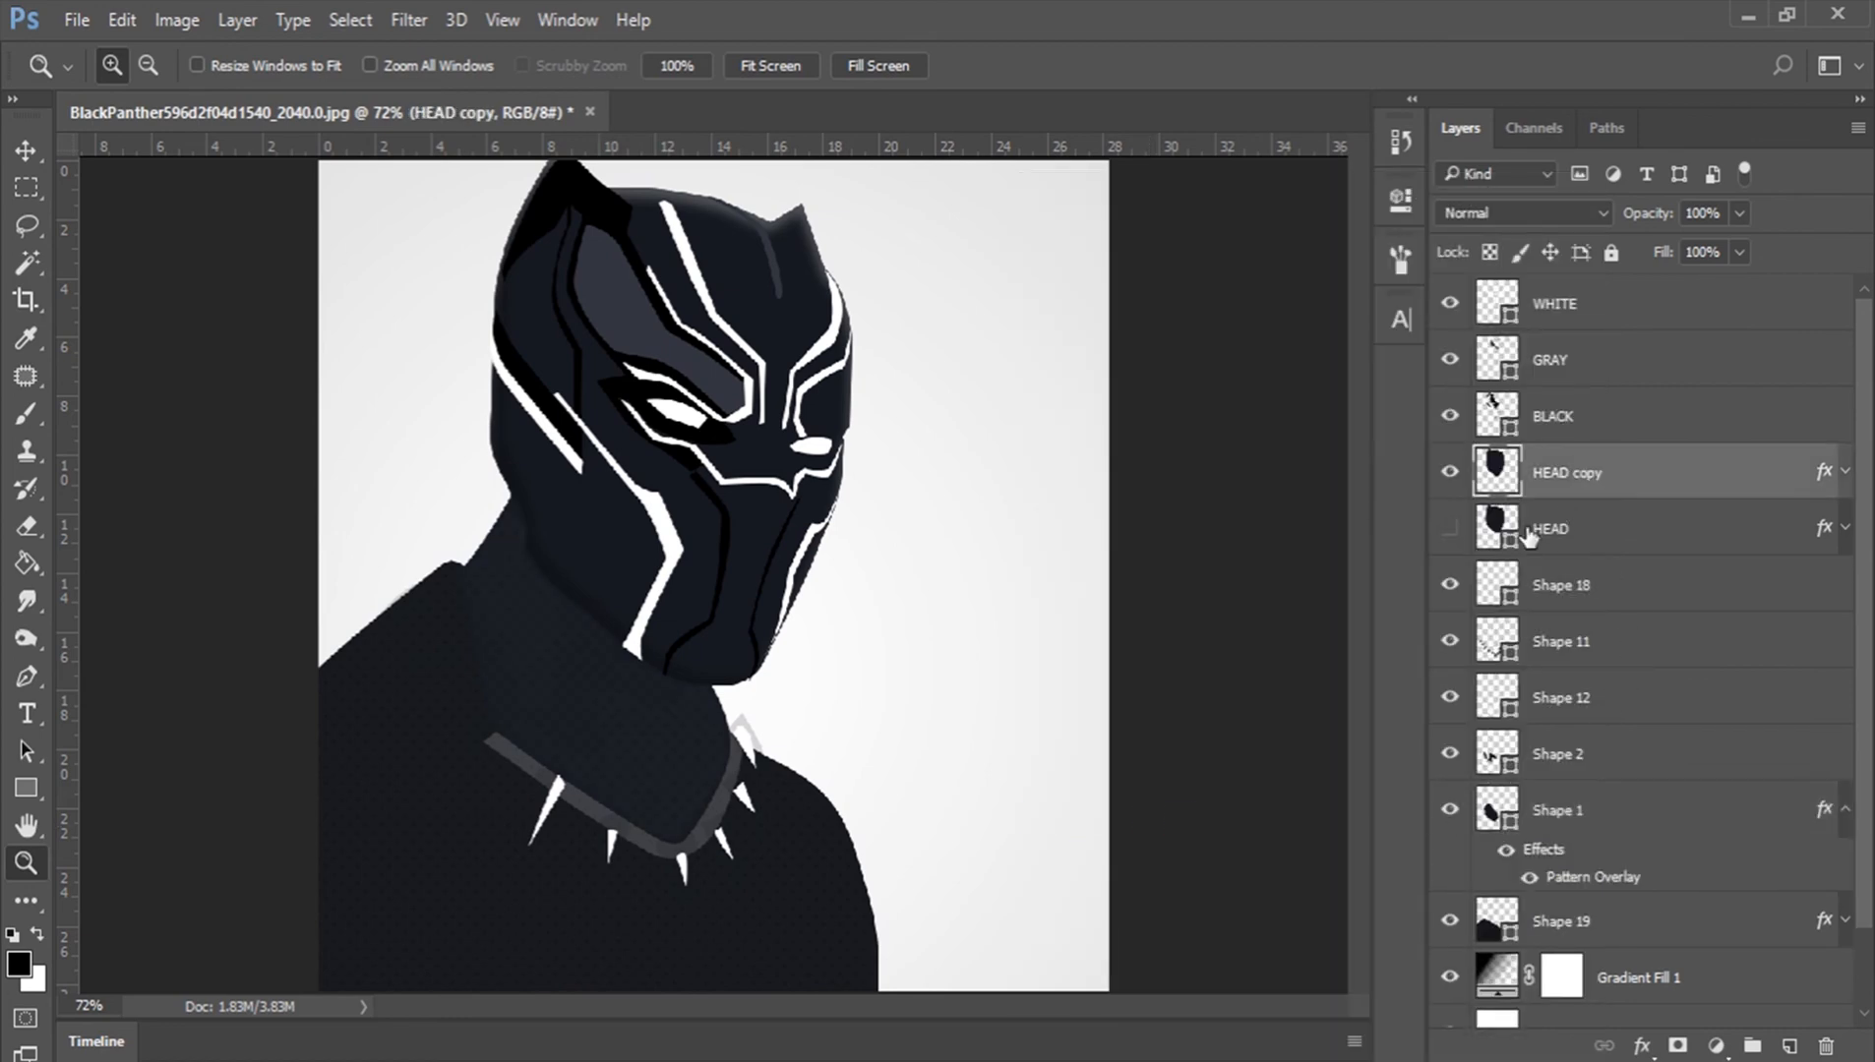
pyautogui.rightClick(1614, 472)
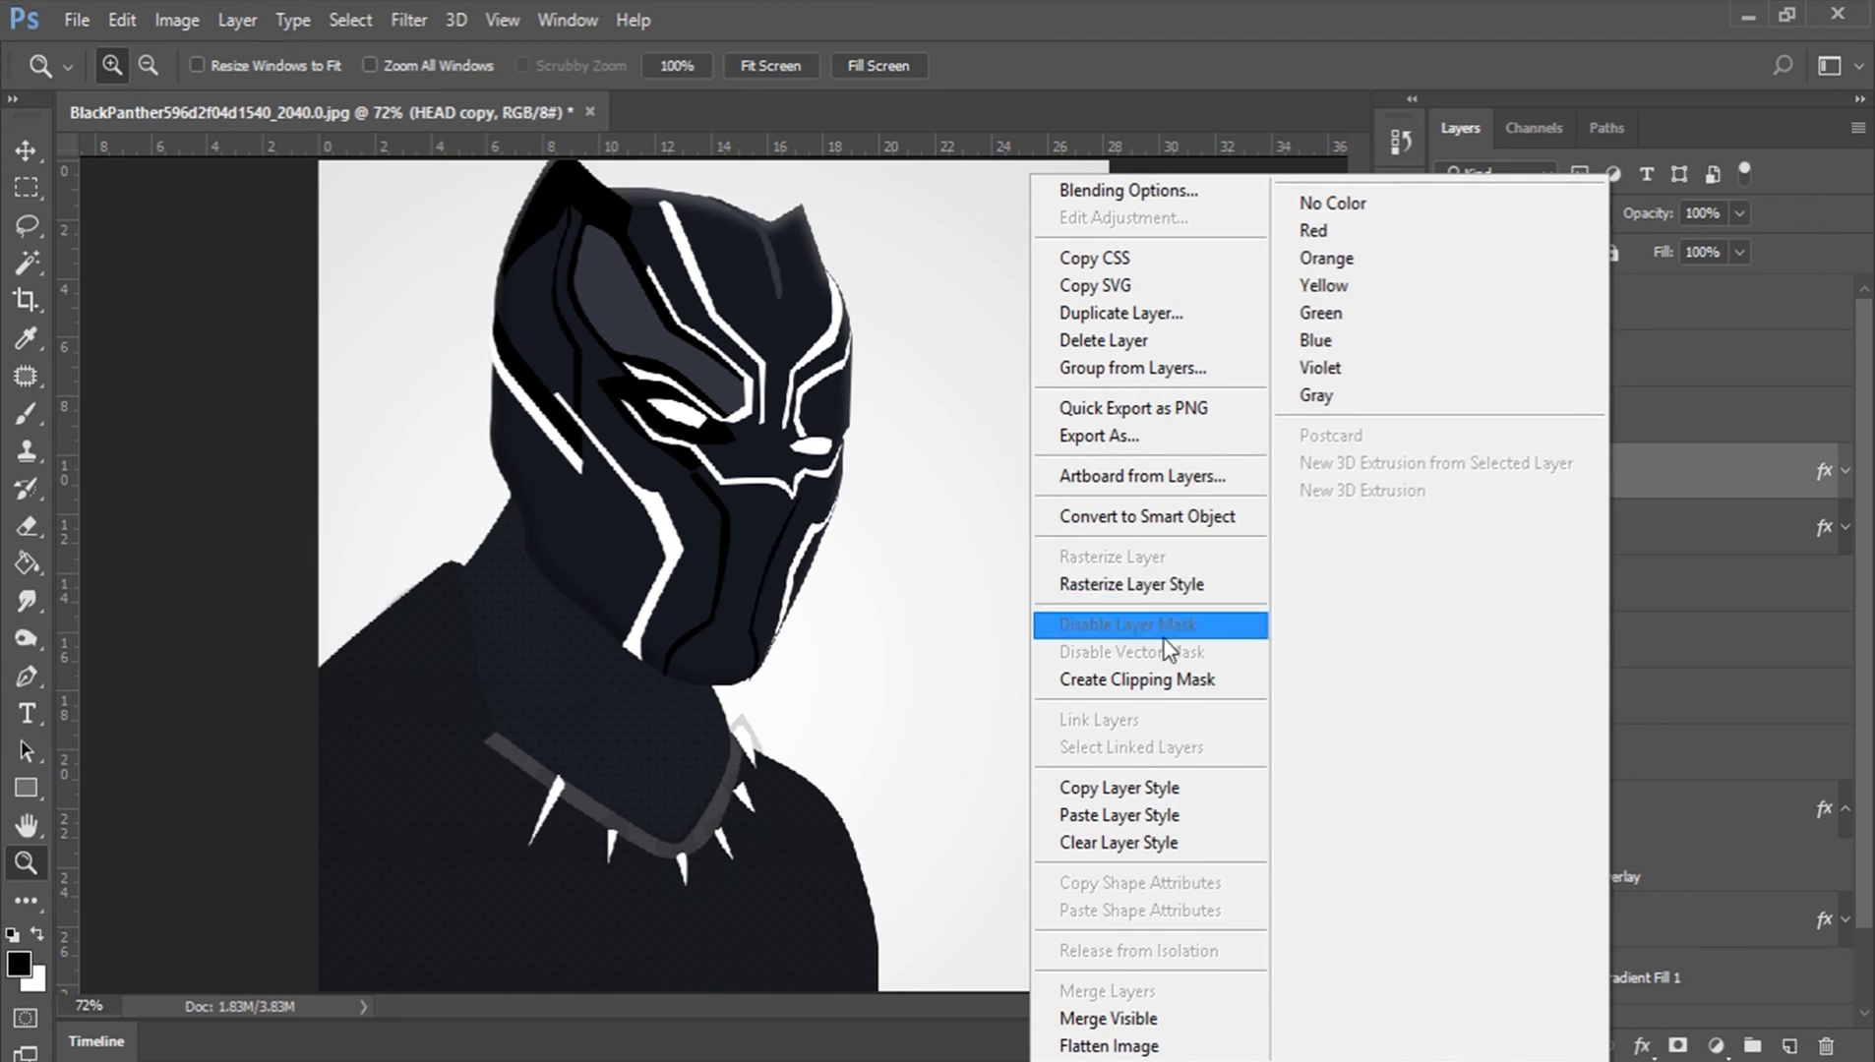
pyautogui.click(1638, 481)
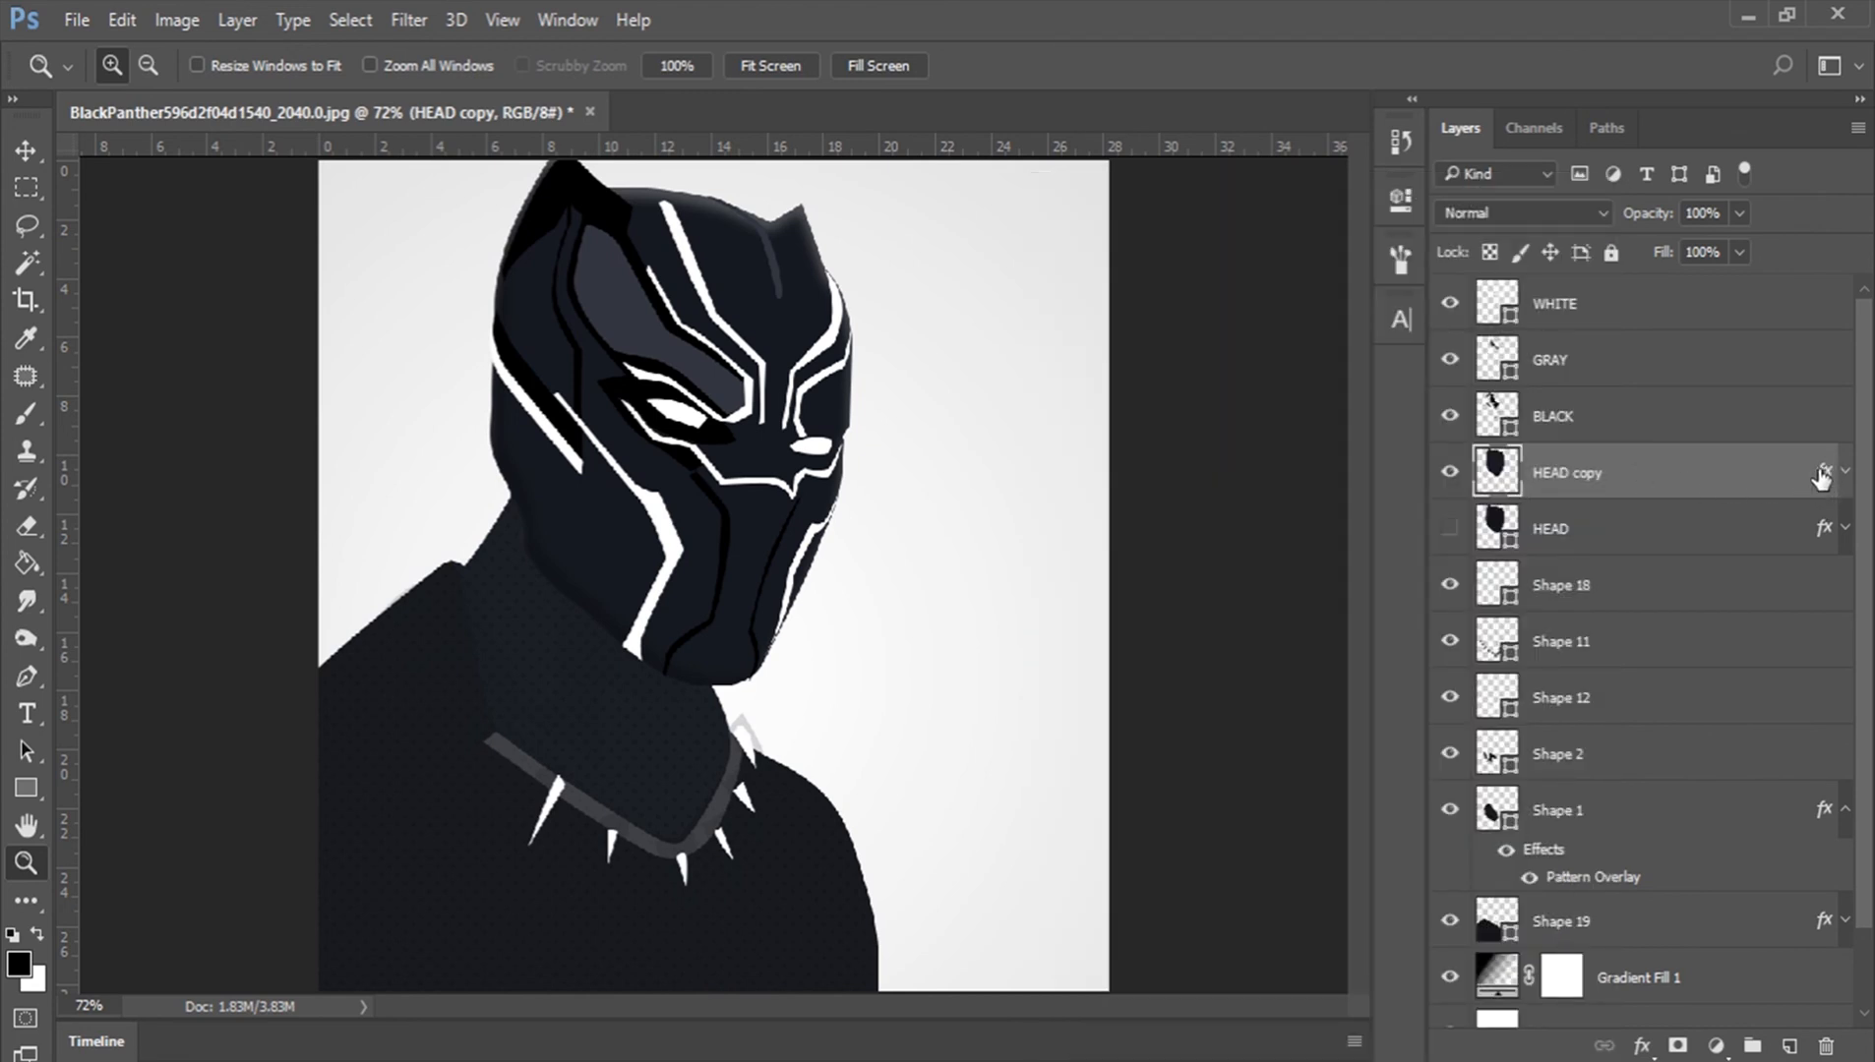
pyautogui.doubleClick(1819, 484)
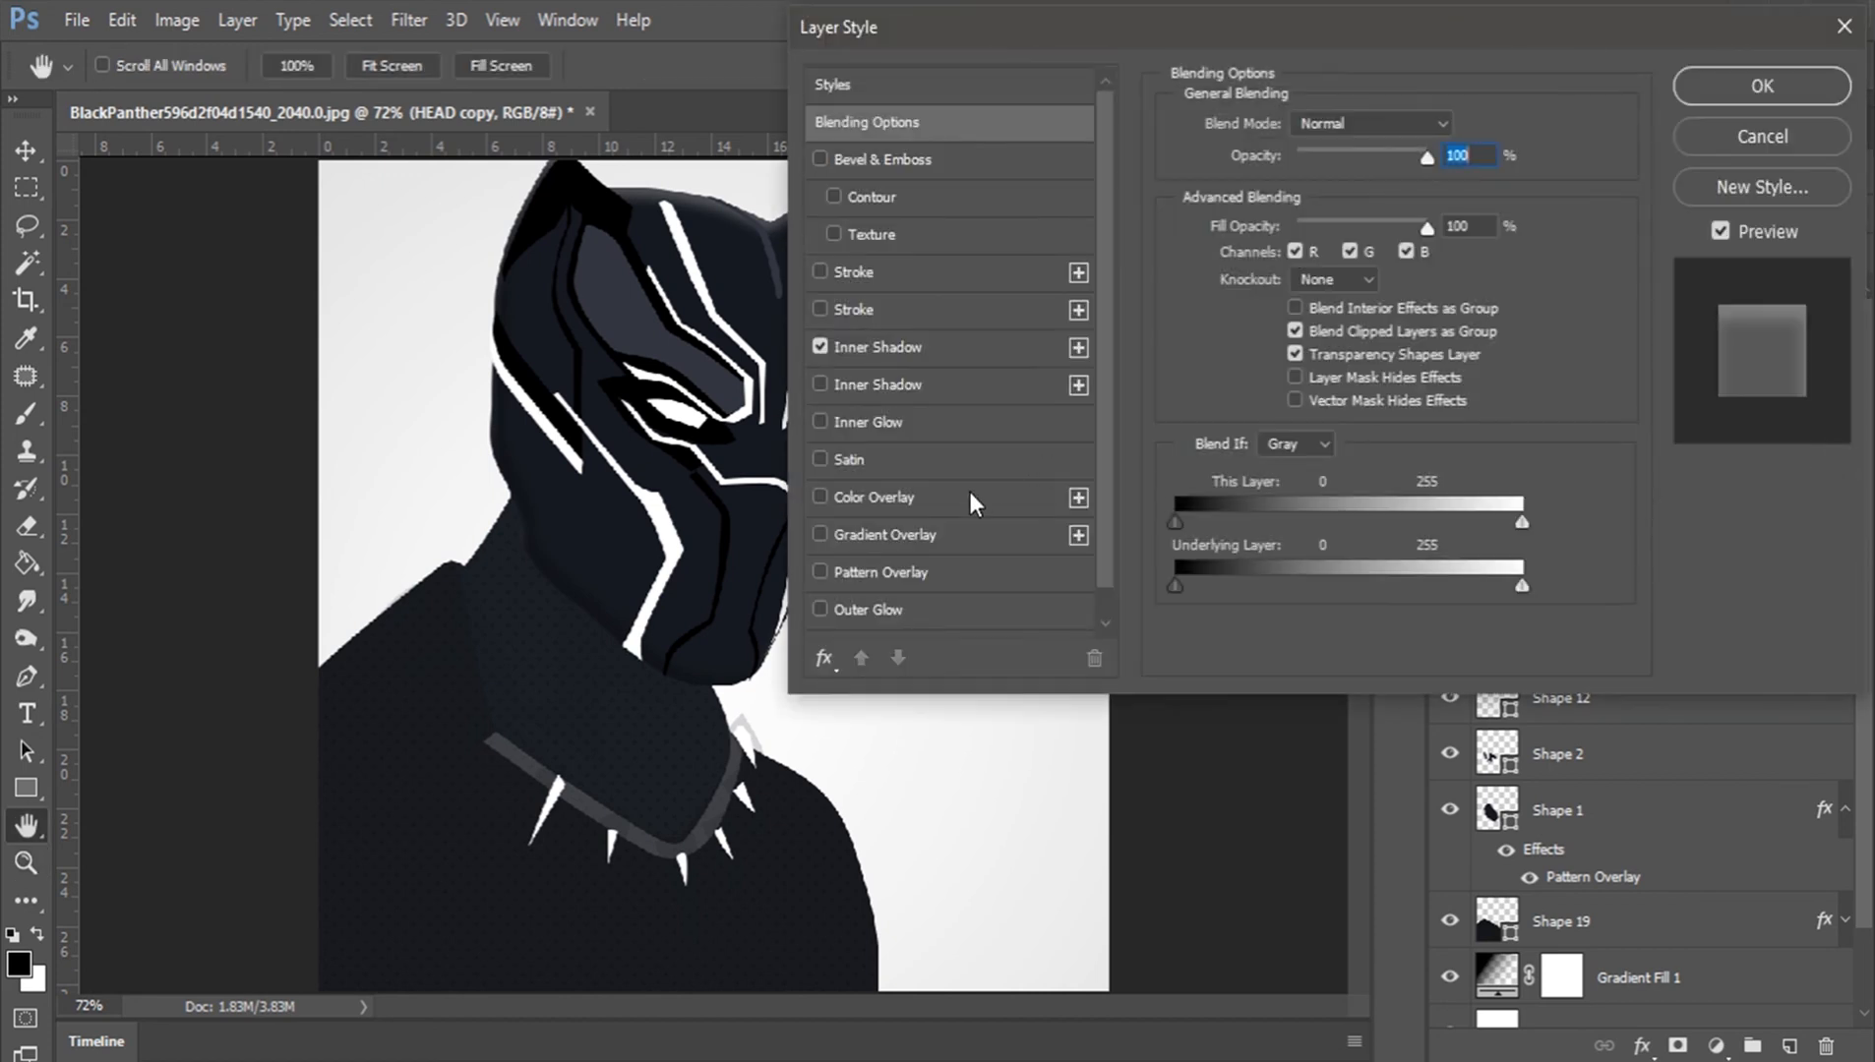
pyautogui.click(822, 572)
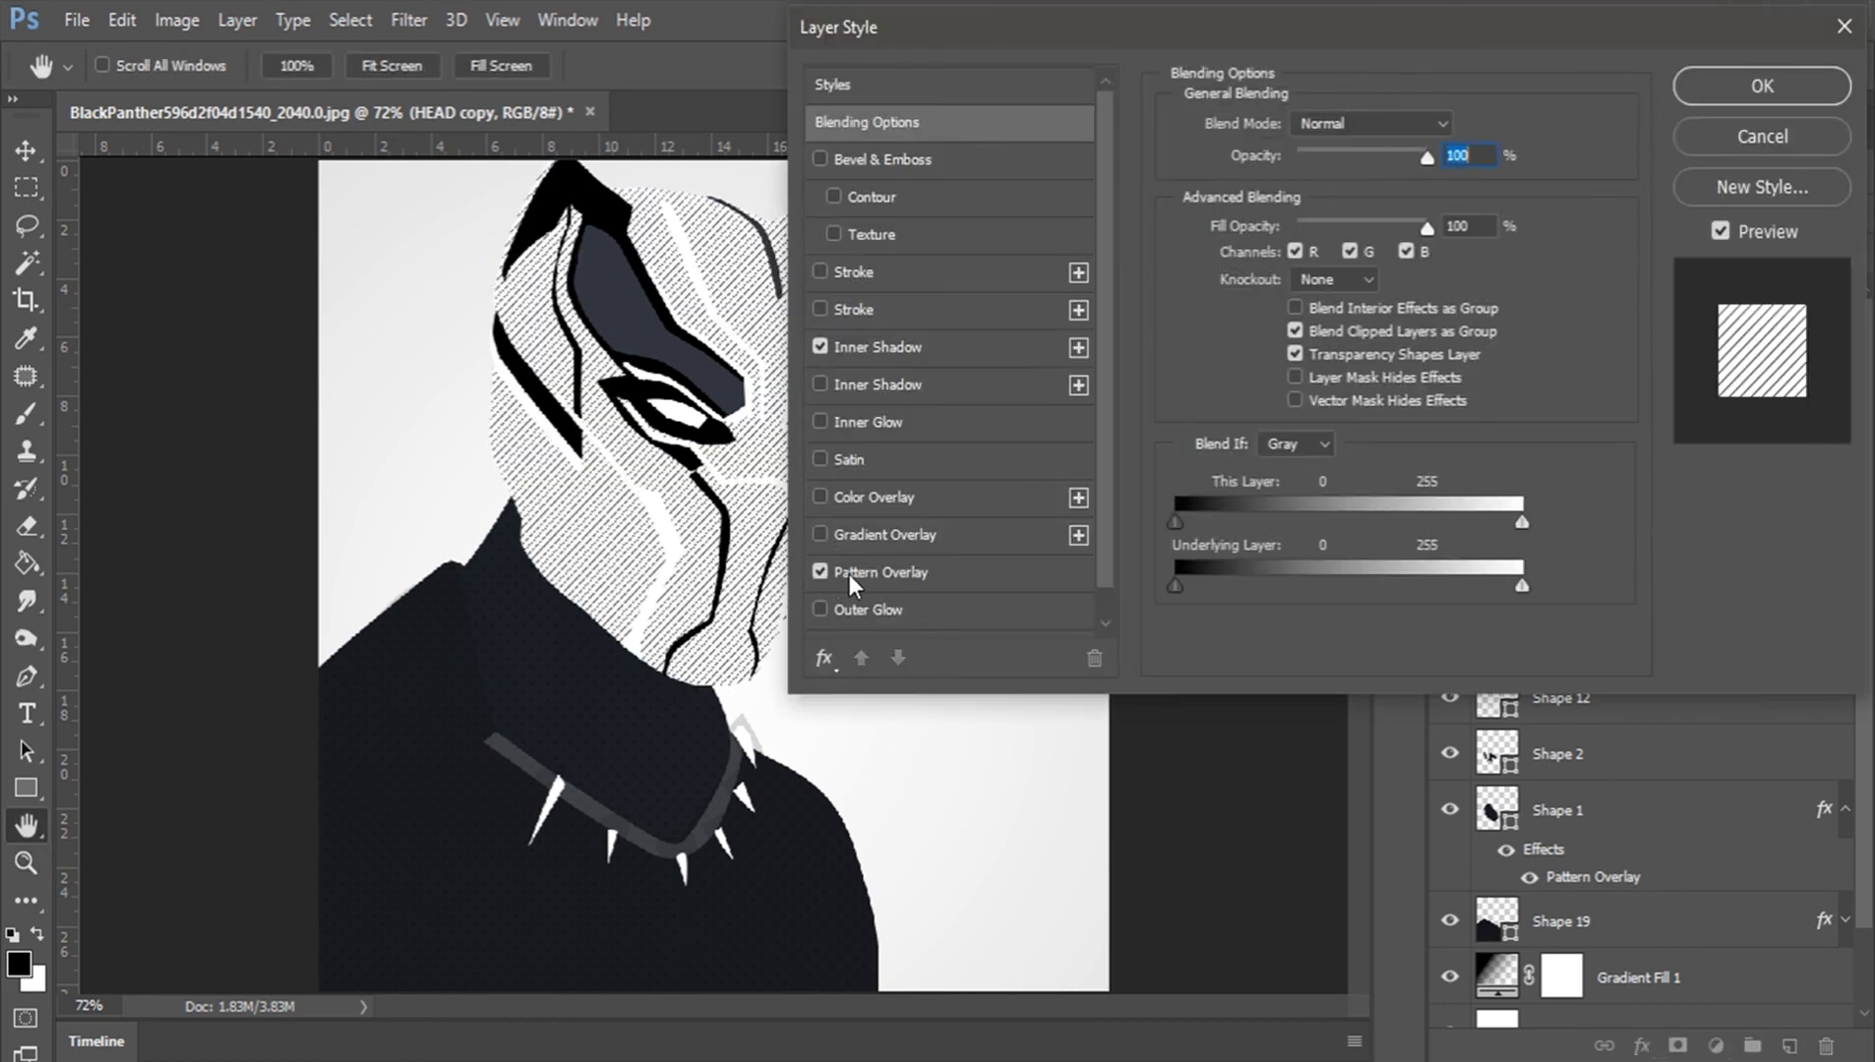
pyautogui.click(905, 580)
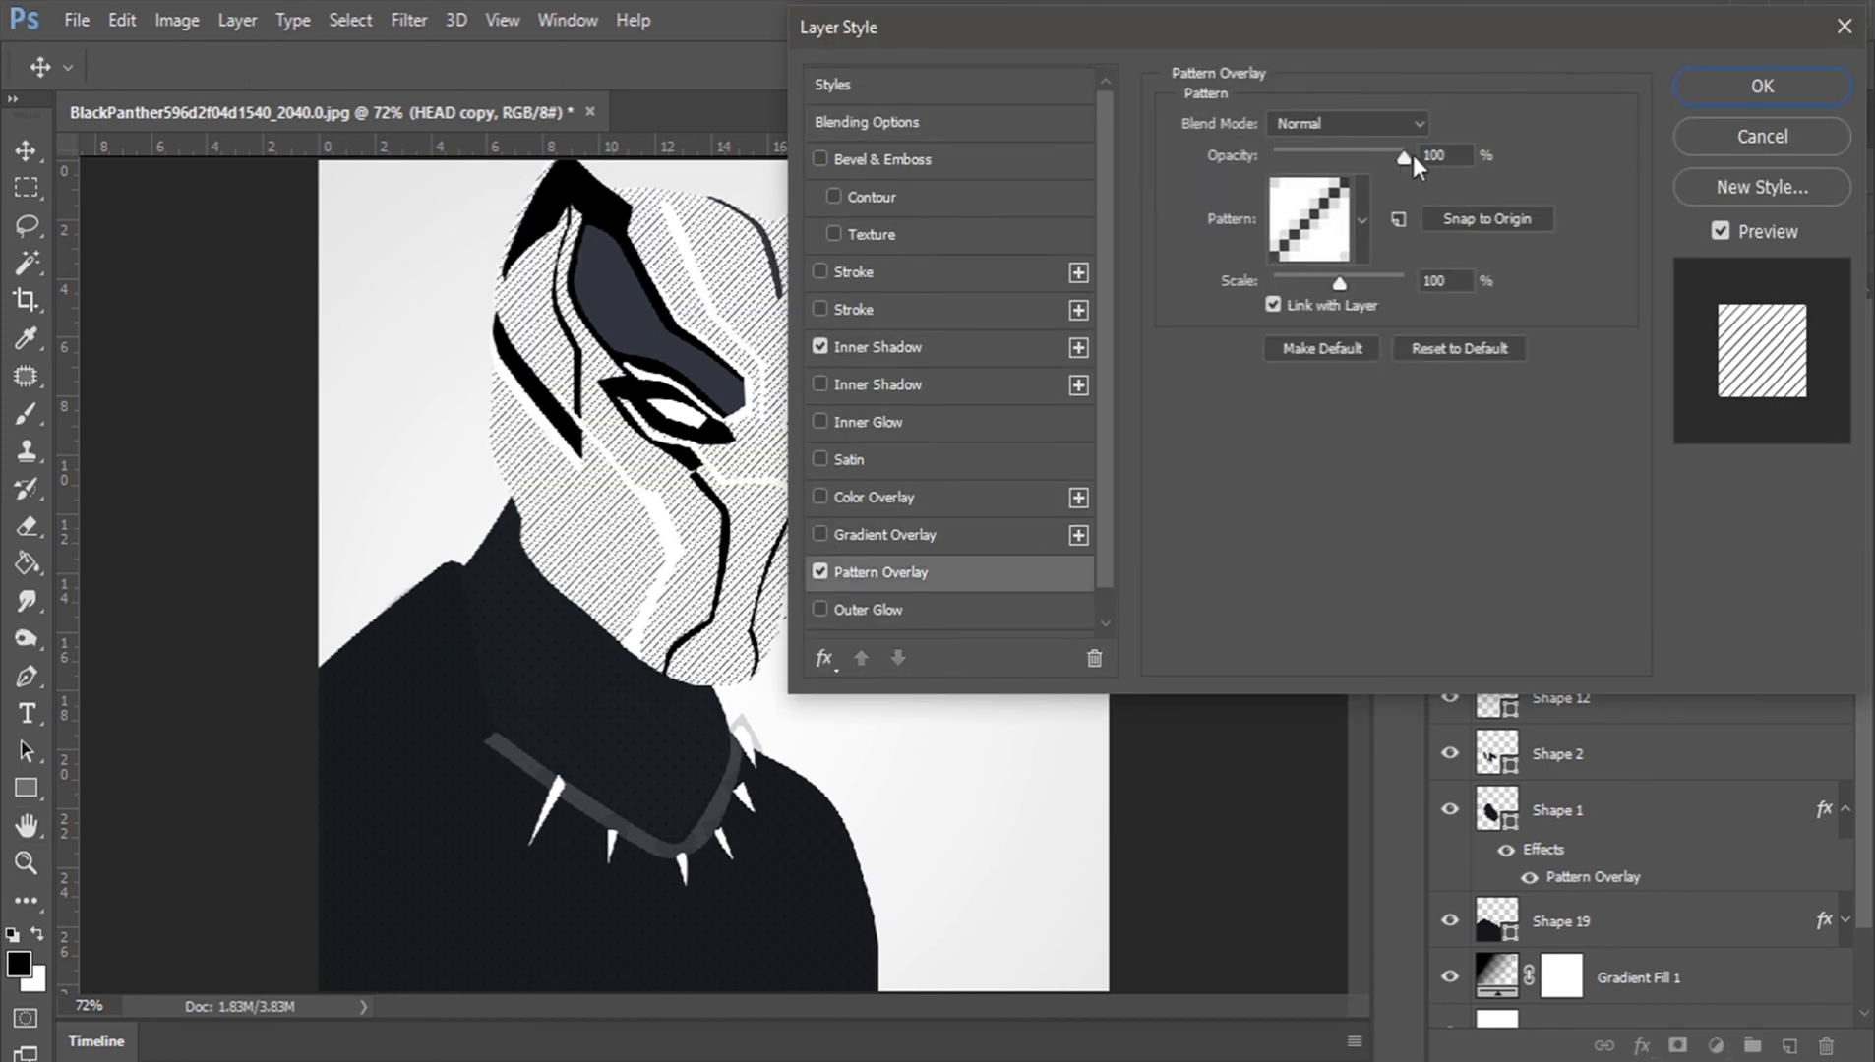
pyautogui.moveTo(1449, 156); pyautogui.dragTo(1396, 153)
pyautogui.write('2')
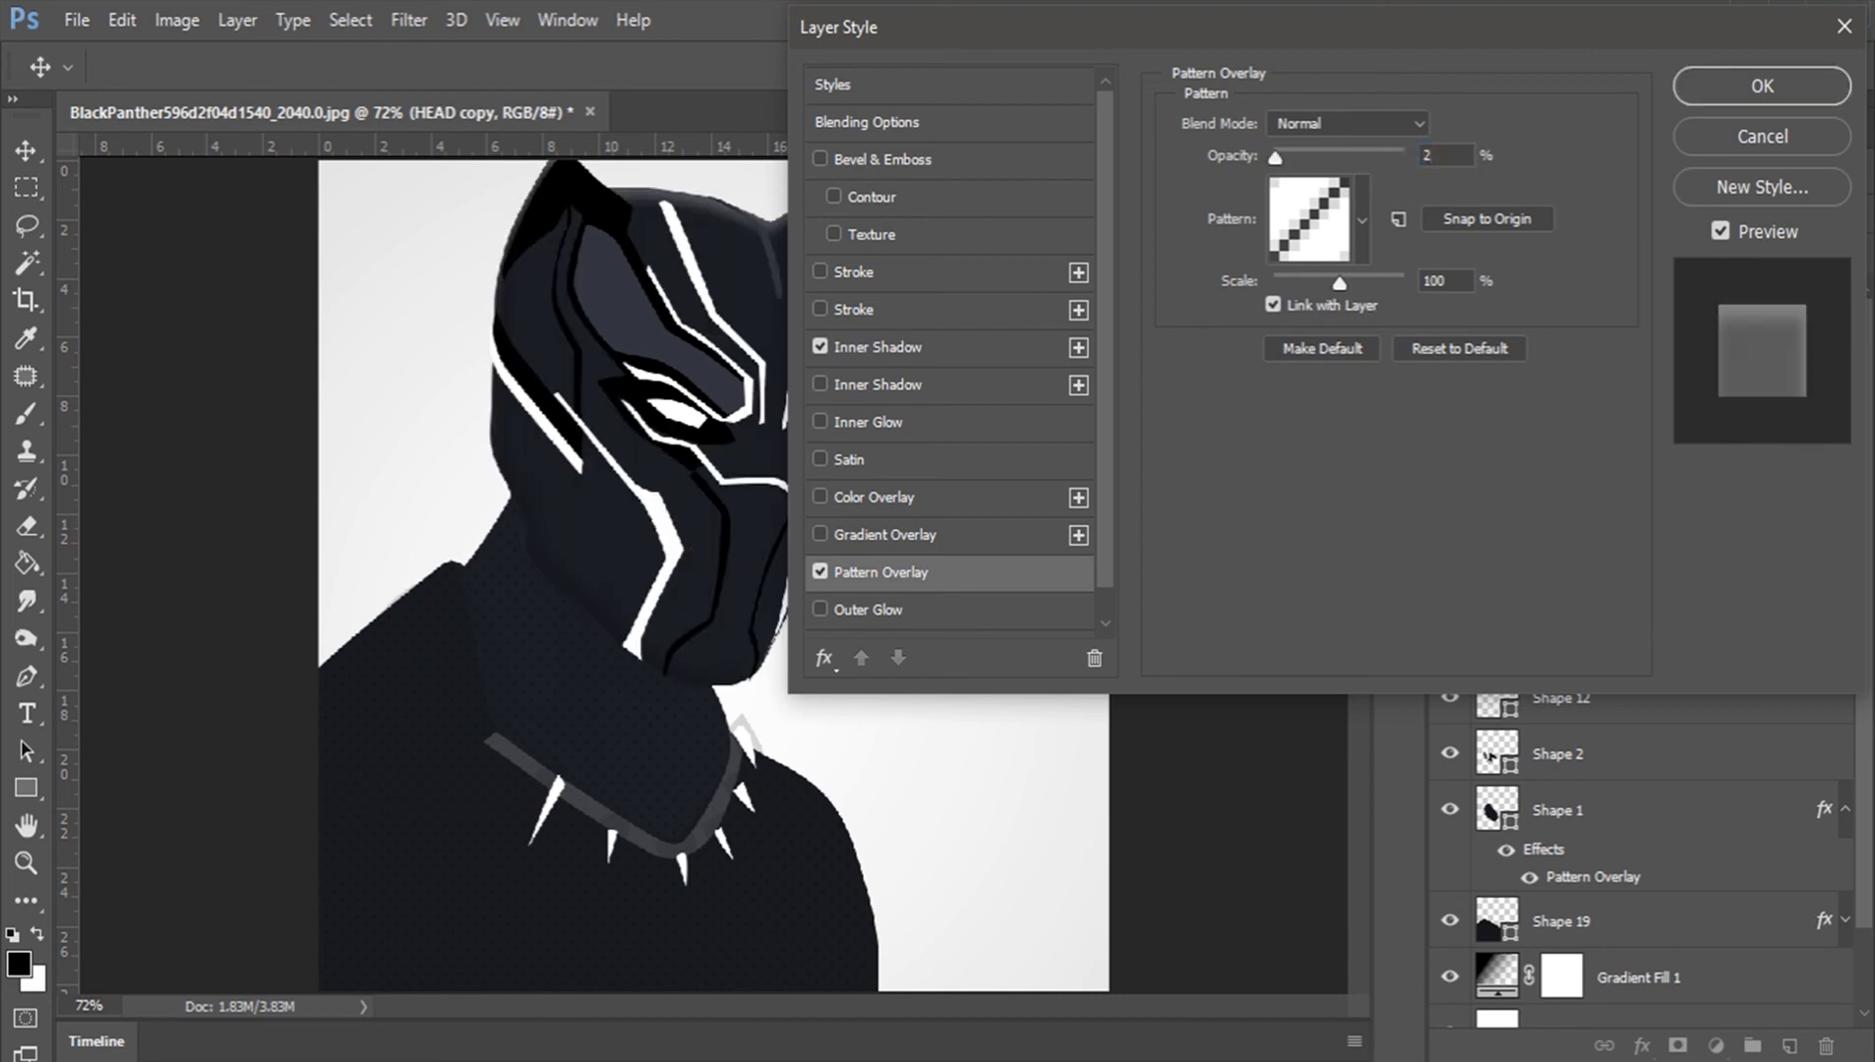
pyautogui.press('Return')
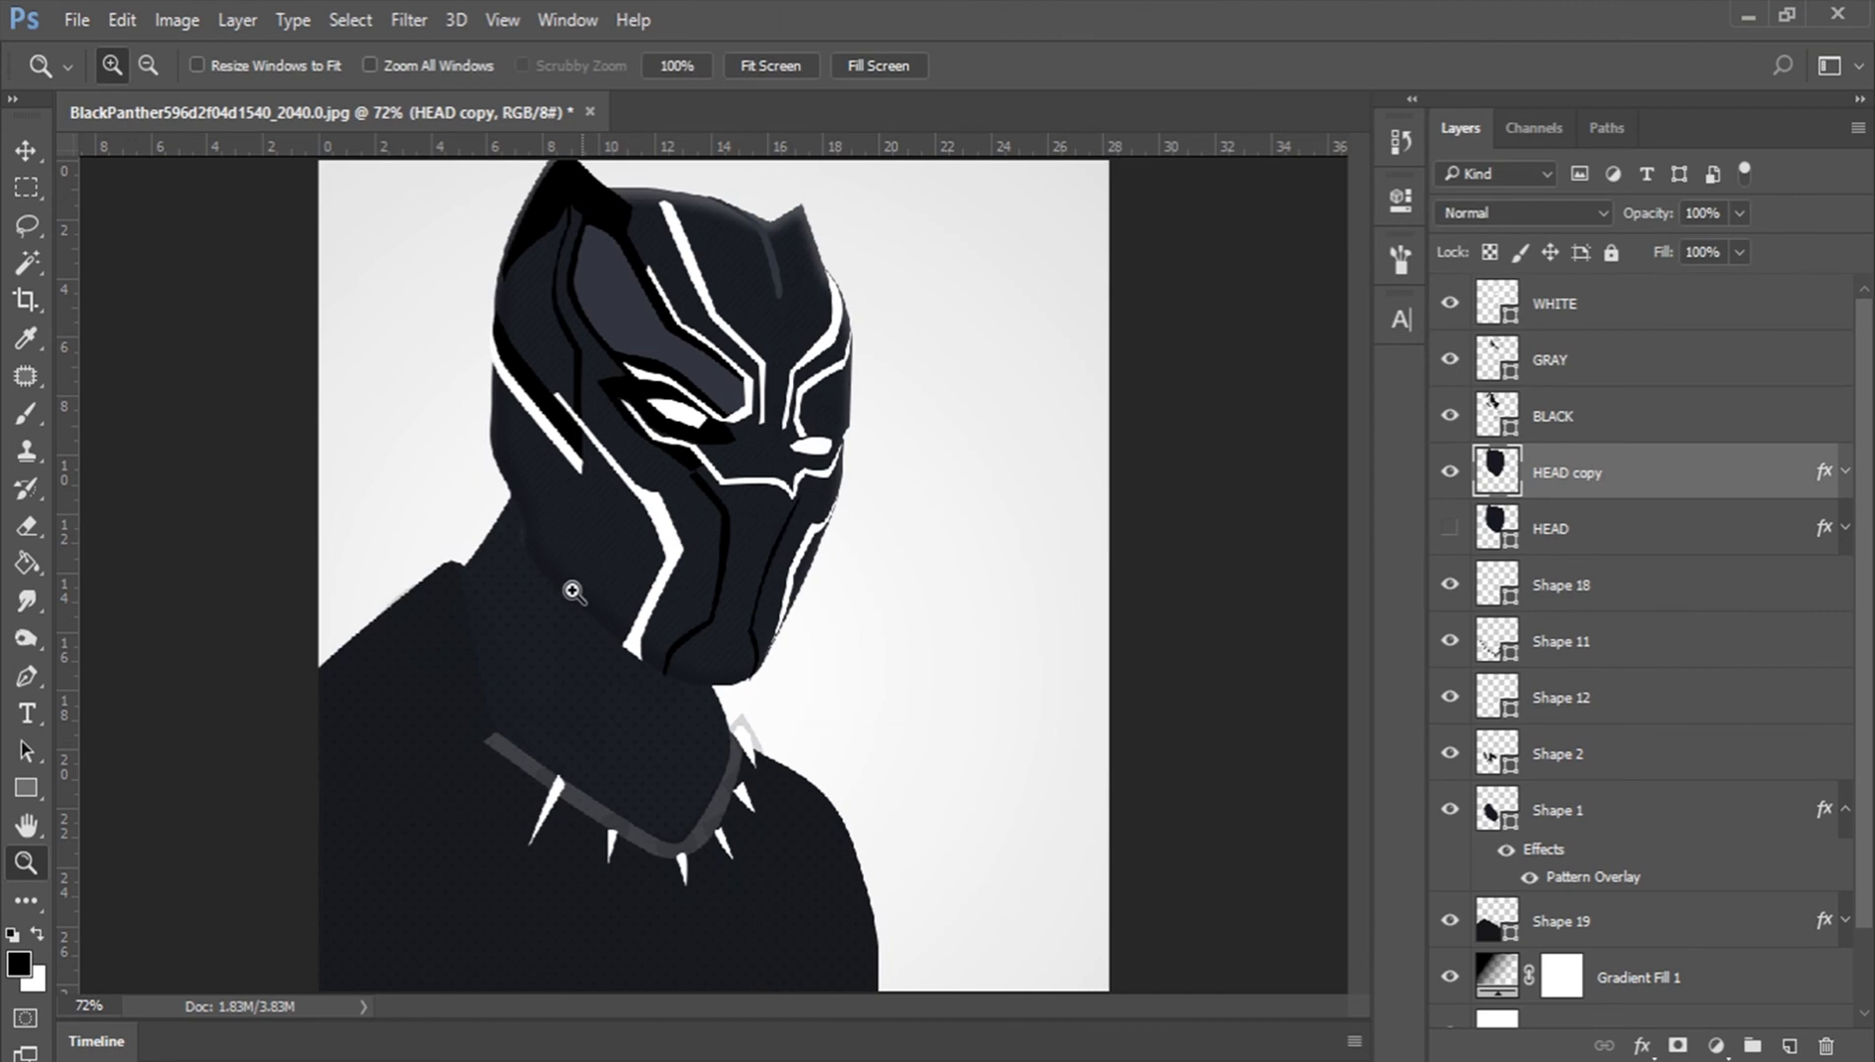
# Step: Examine the textured body, neck and necklace up close by toggling the visibility of the shape layers below HEAD down to Shape 19
pyautogui.click(541, 748)
pyautogui.scroll(-2, 1207, 808)
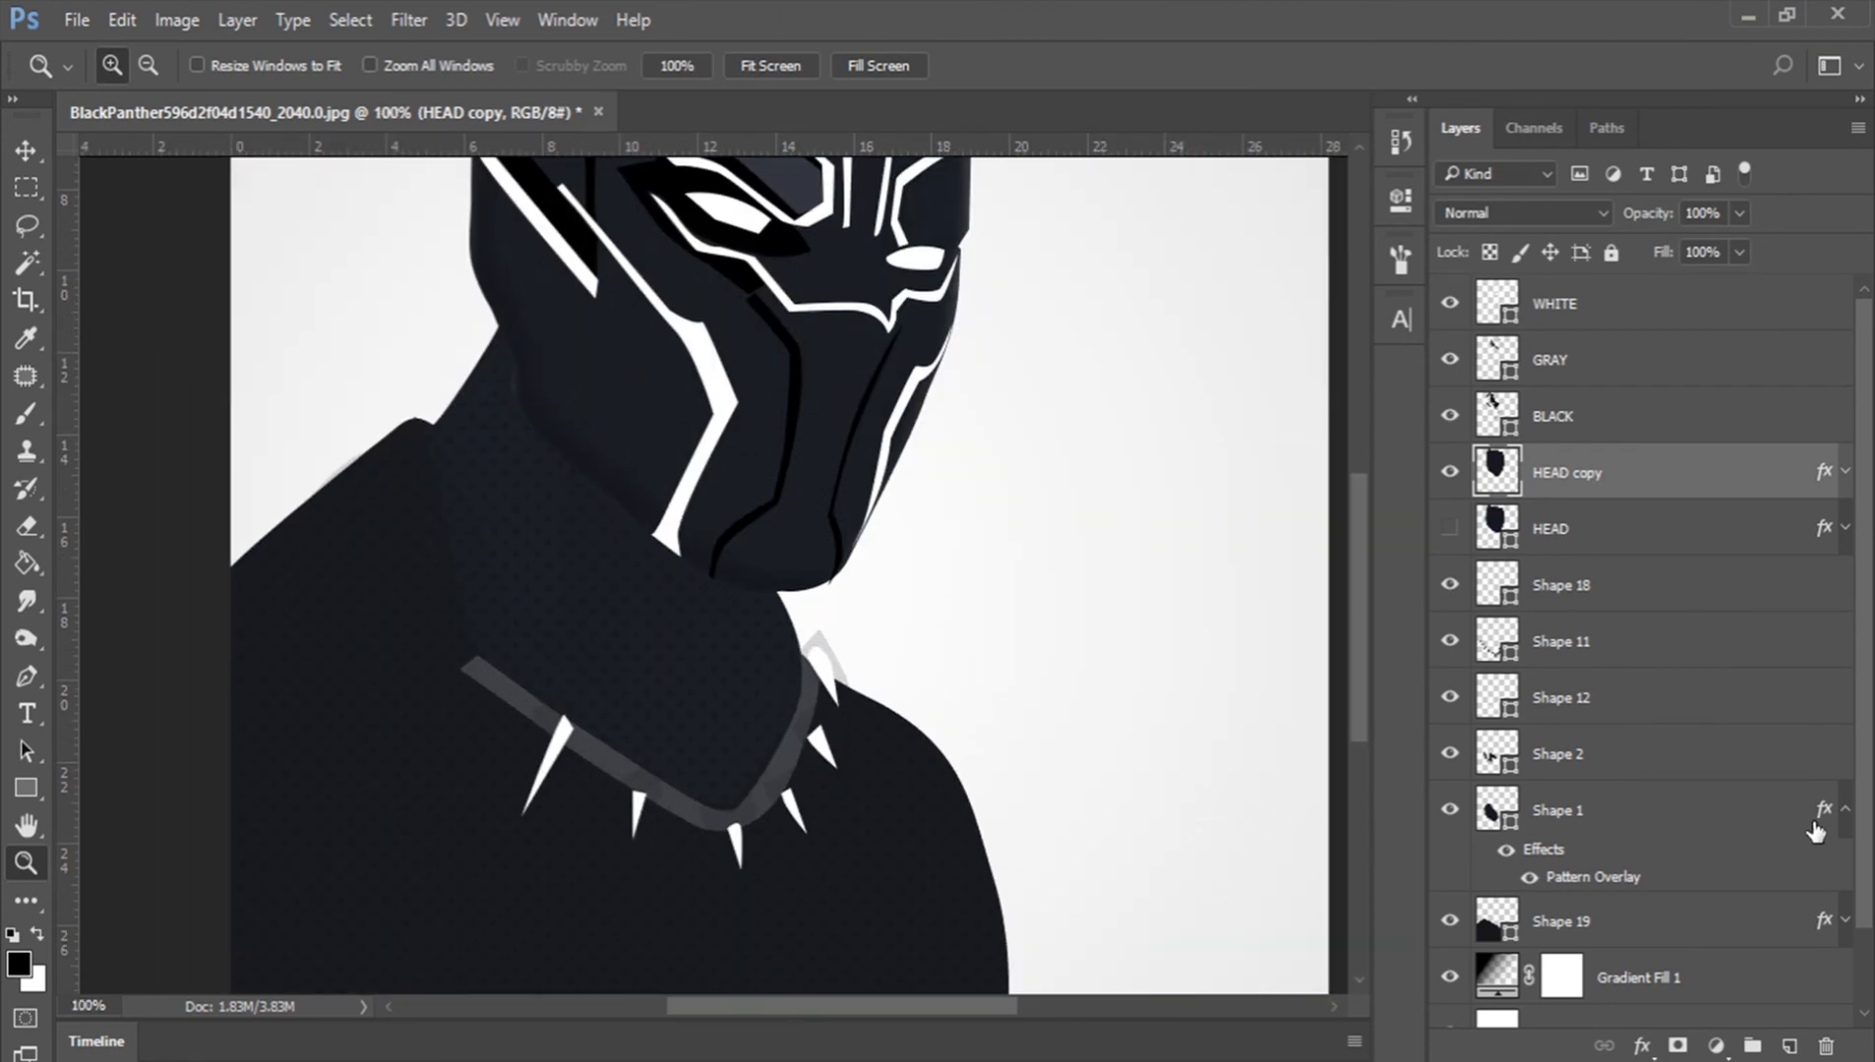
pyautogui.click(1846, 808)
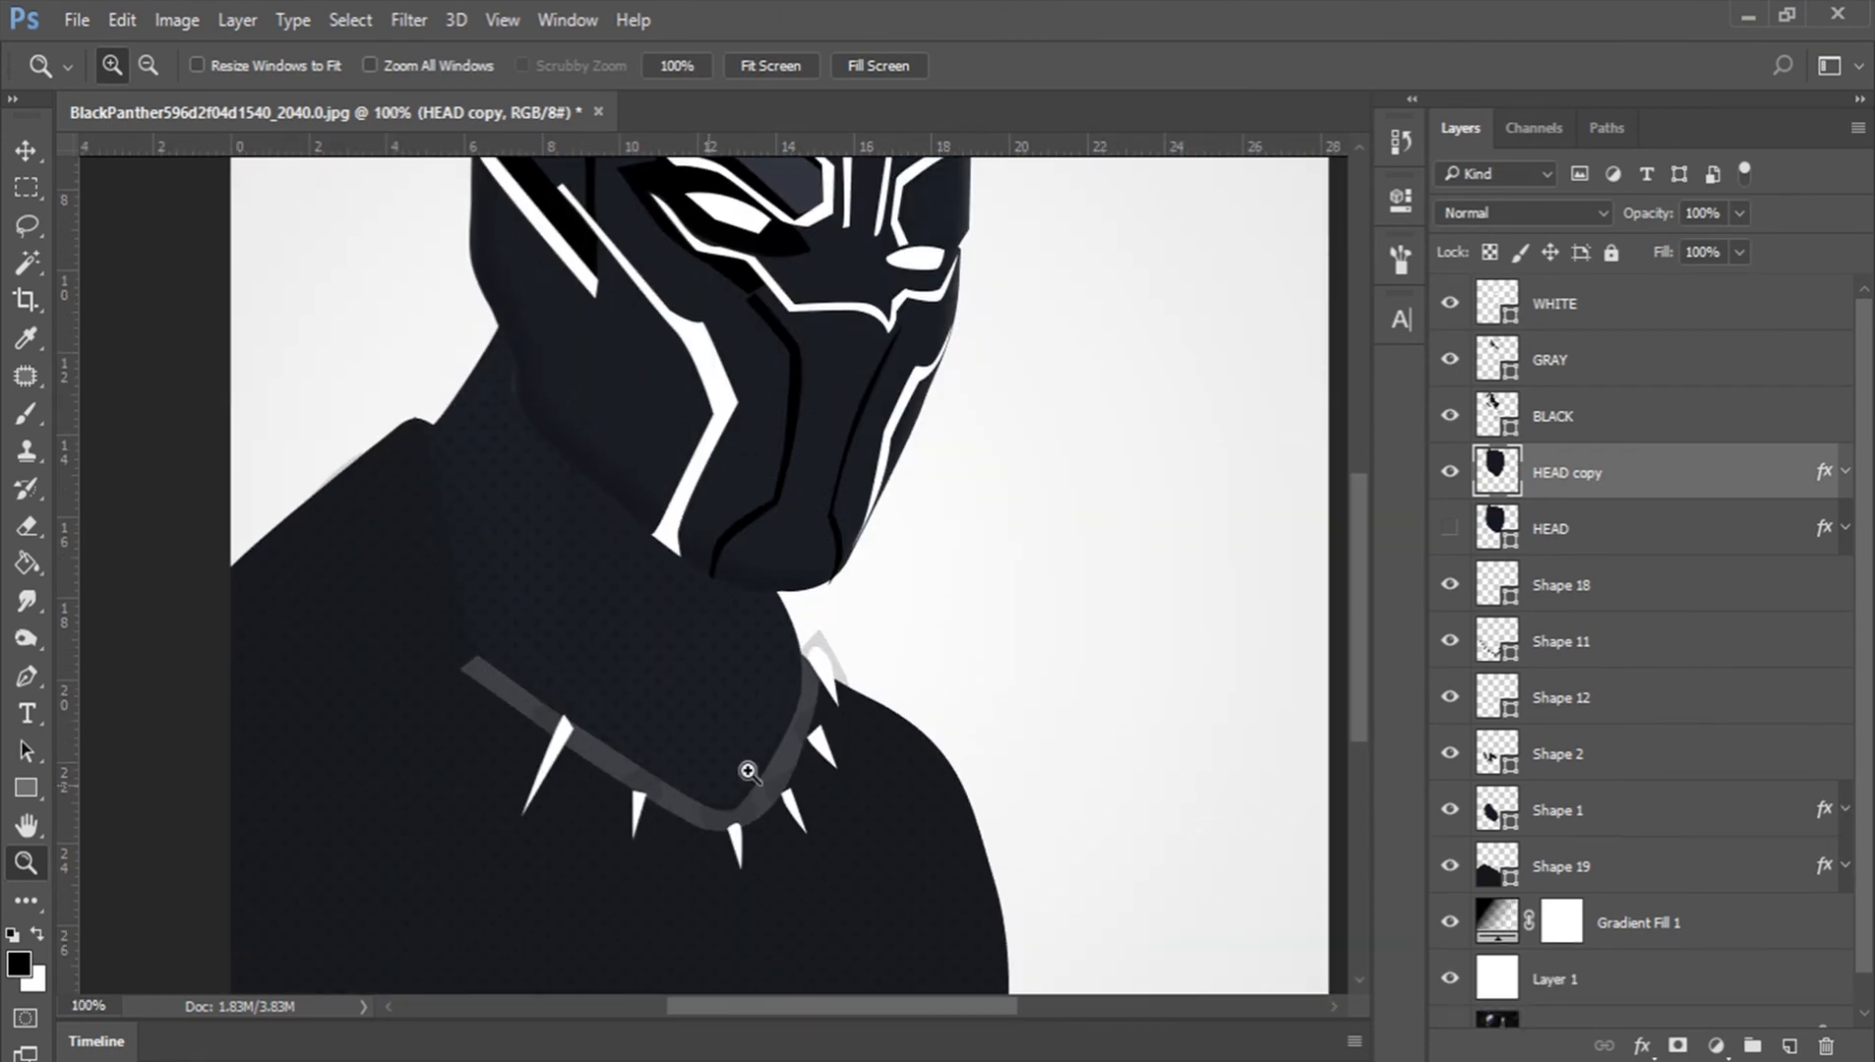
pyautogui.click(1574, 597)
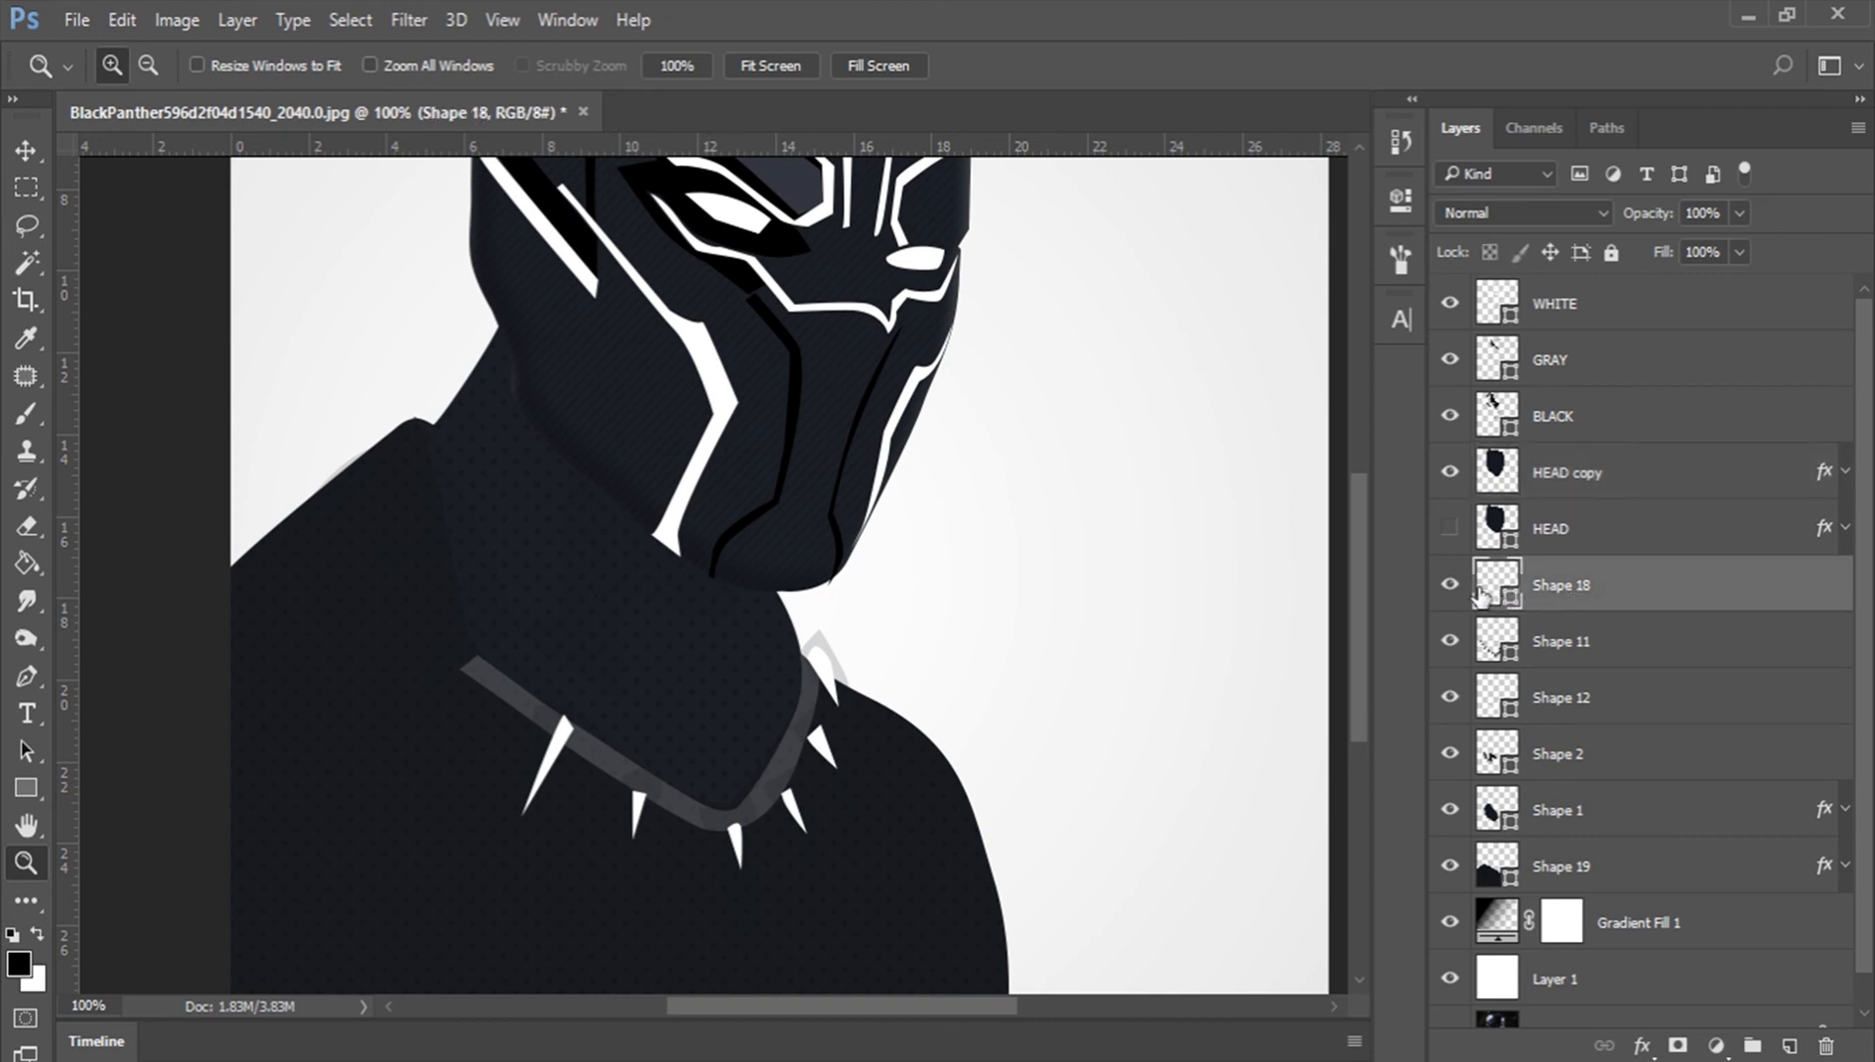
pyautogui.click(1446, 590)
pyautogui.click(1446, 590)
pyautogui.click(1450, 649)
pyautogui.click(1450, 650)
pyautogui.click(1487, 644)
pyautogui.click(1452, 701)
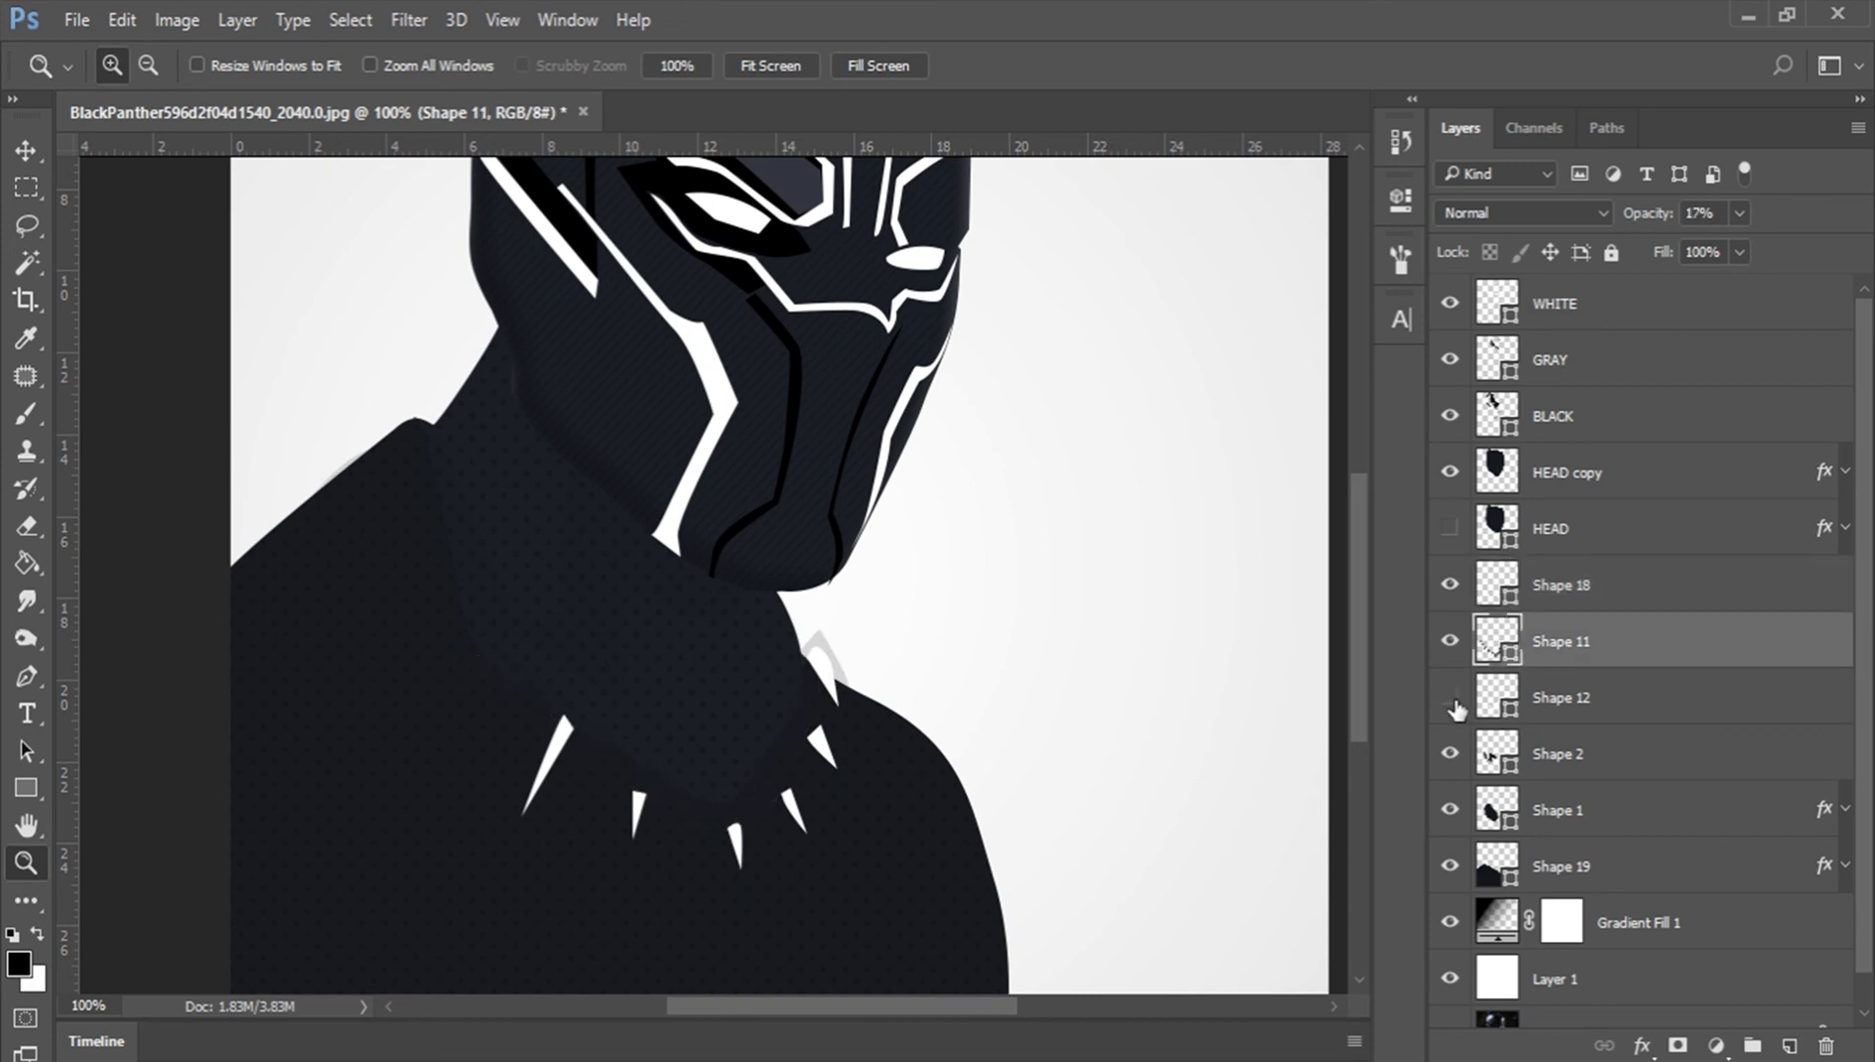
pyautogui.click(1452, 701)
pyautogui.click(1452, 754)
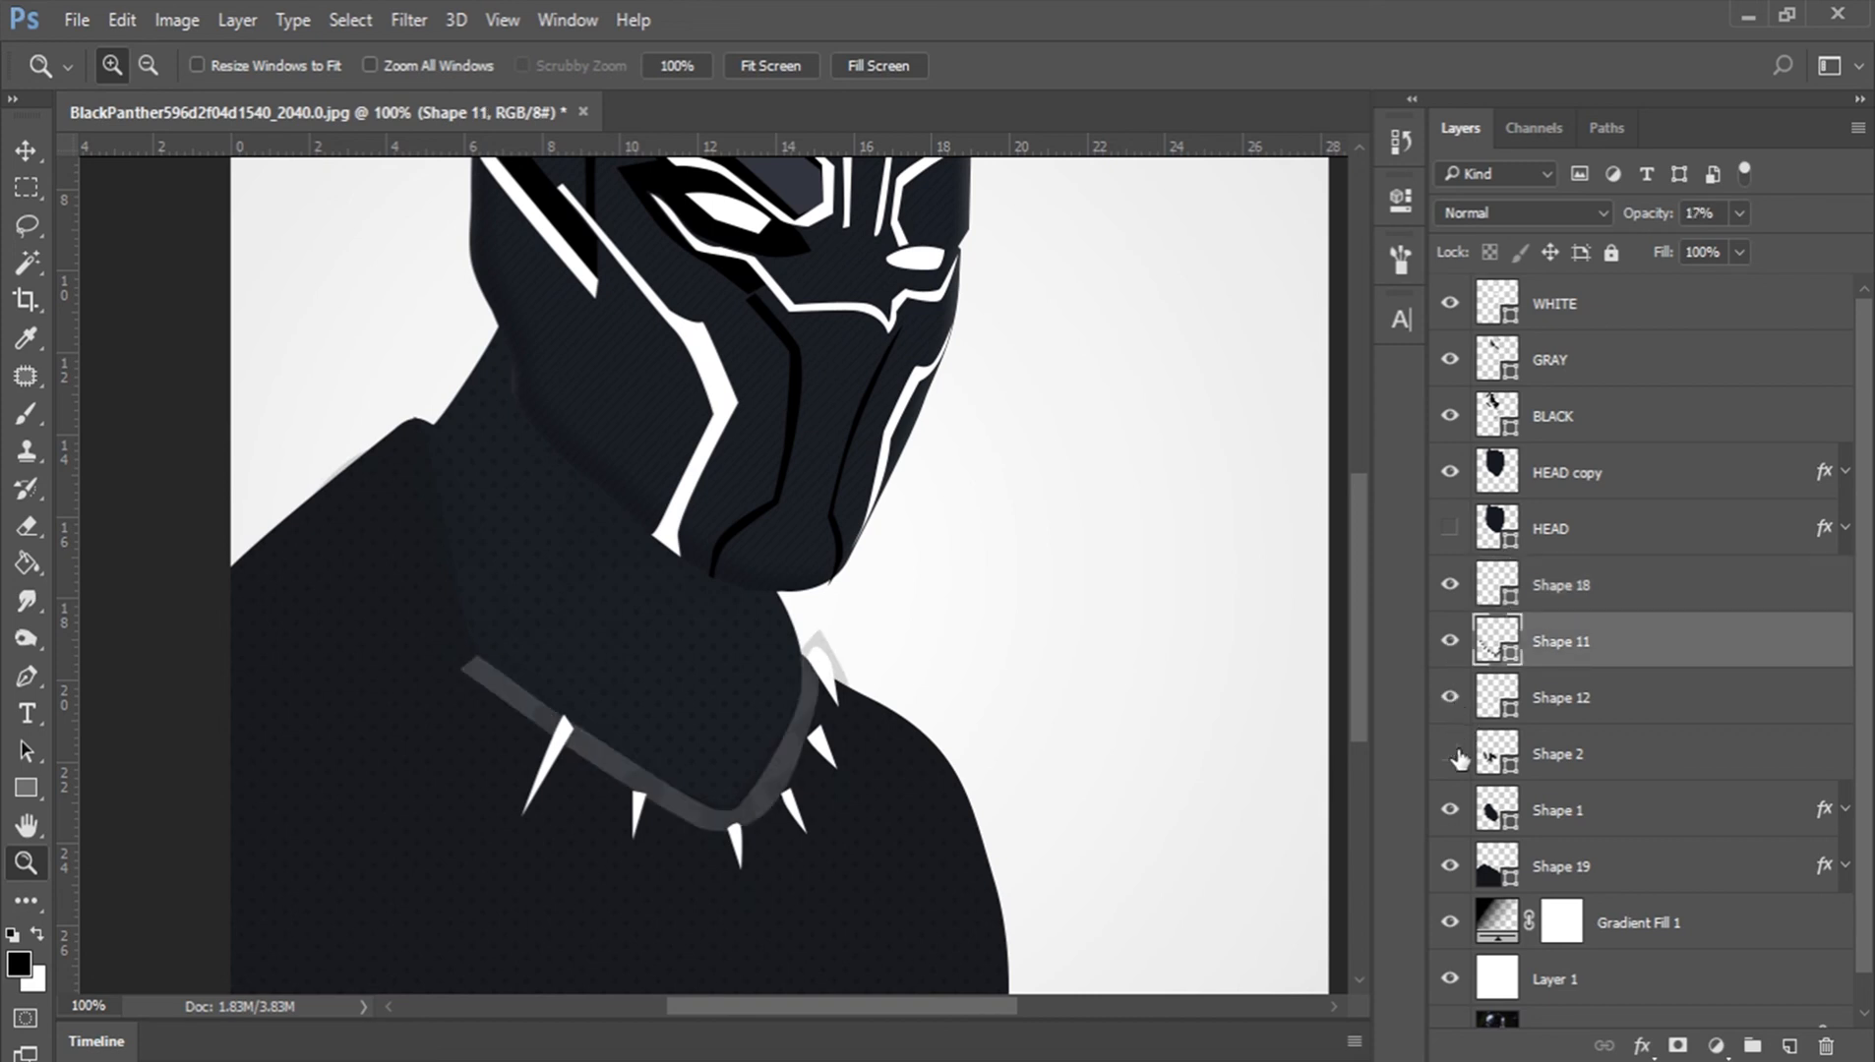
pyautogui.click(1455, 753)
pyautogui.click(1453, 755)
pyautogui.click(1450, 810)
pyautogui.click(1449, 811)
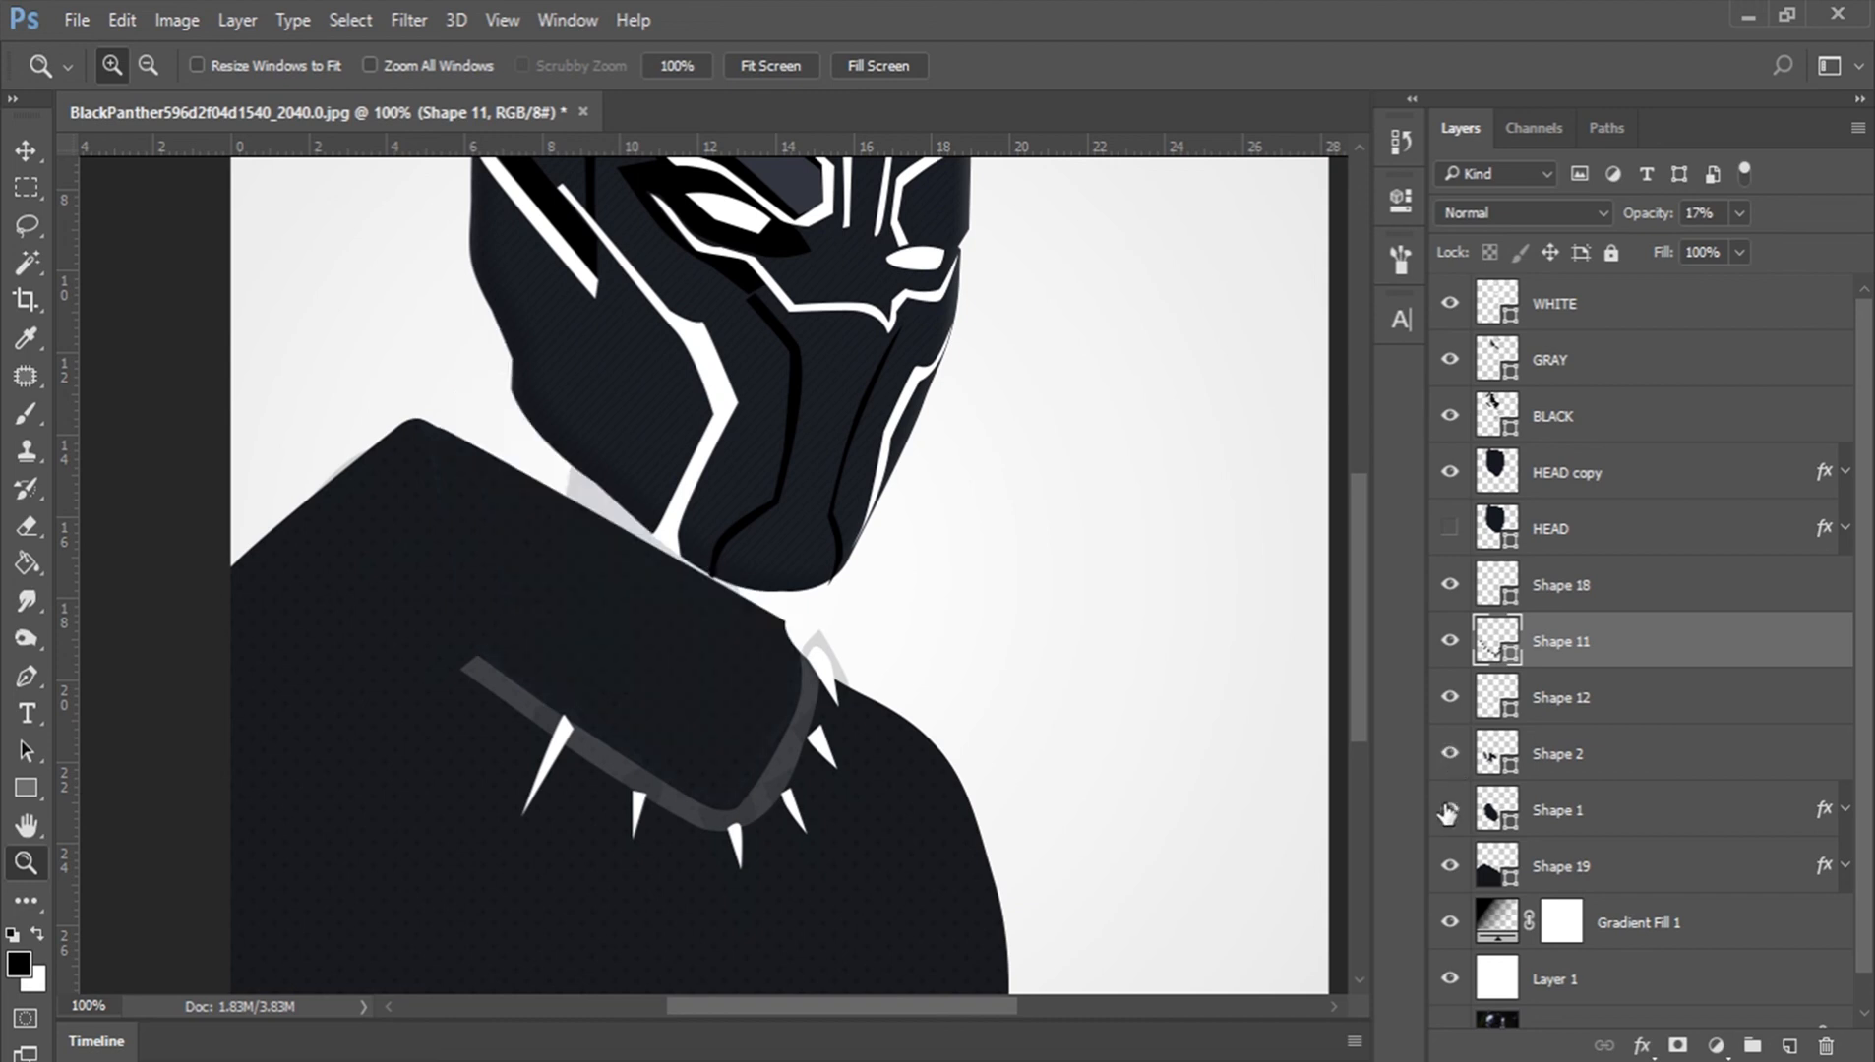
pyautogui.click(1450, 866)
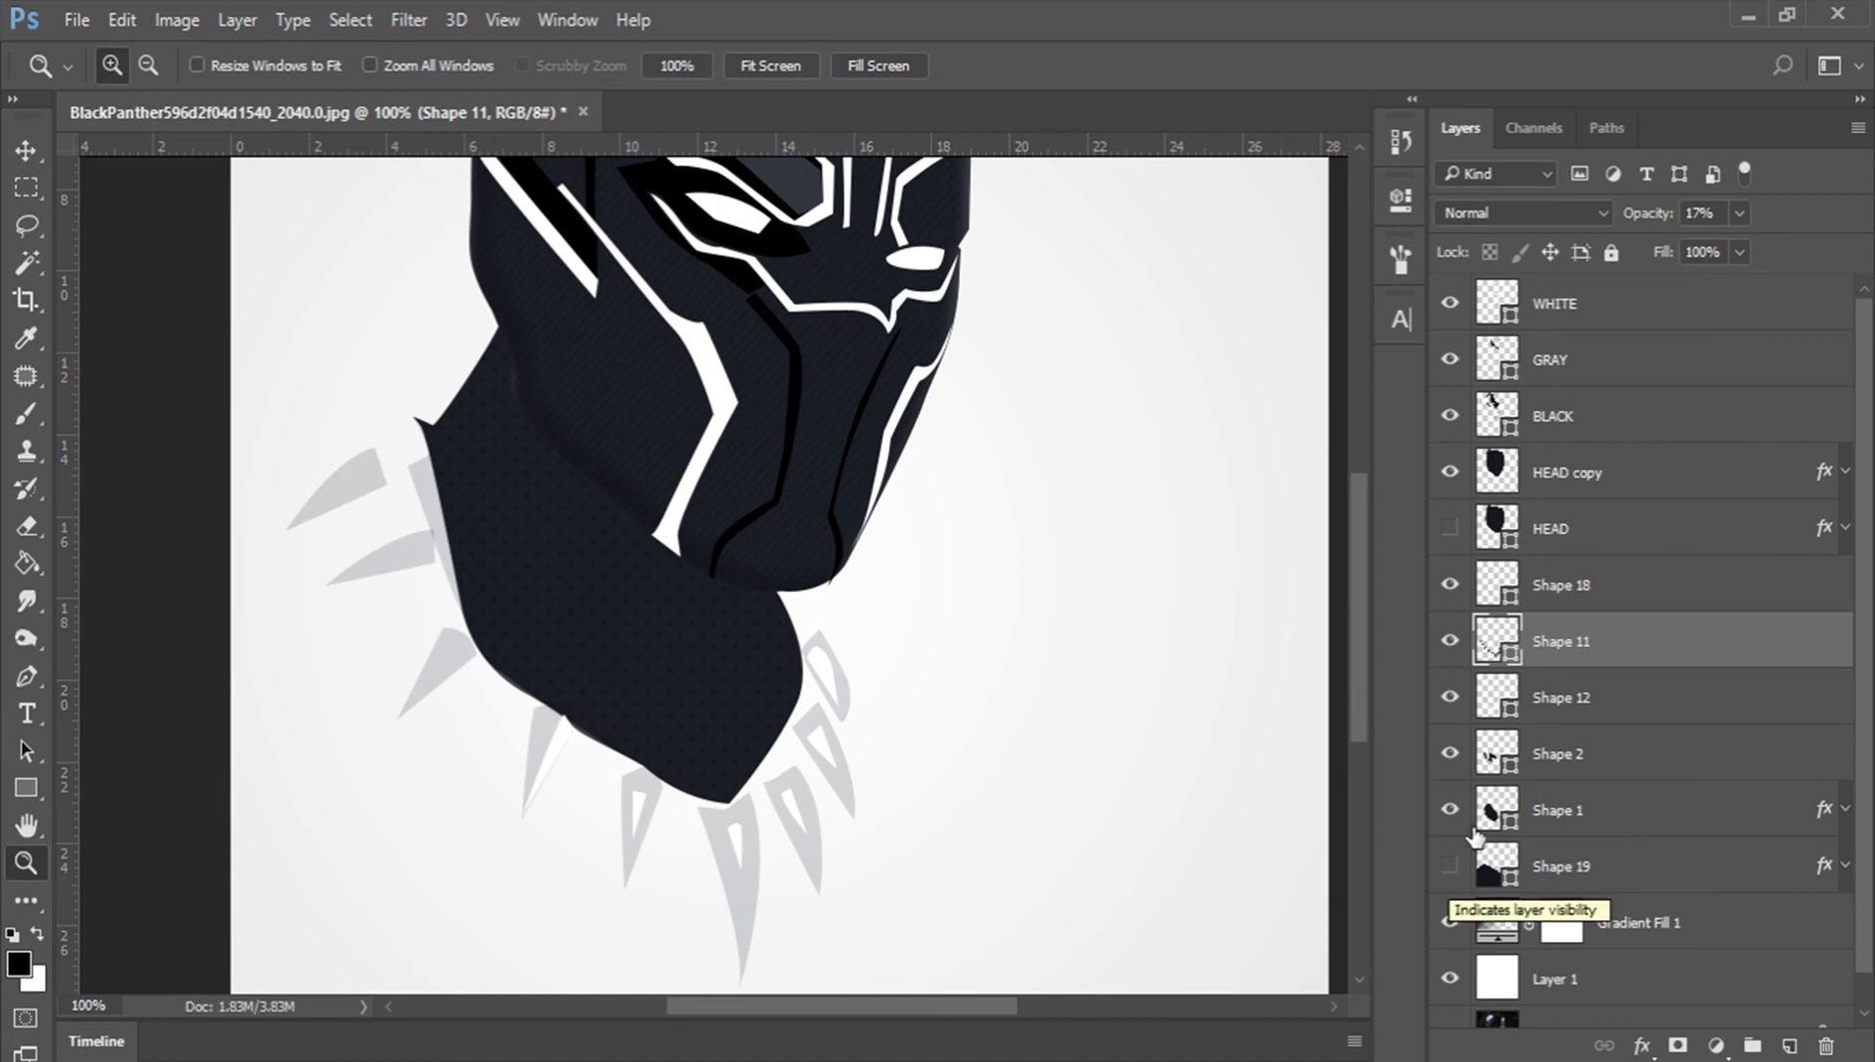
pyautogui.scroll(-1, 1450, 880)
pyautogui.scroll(-3, 1097, 754)
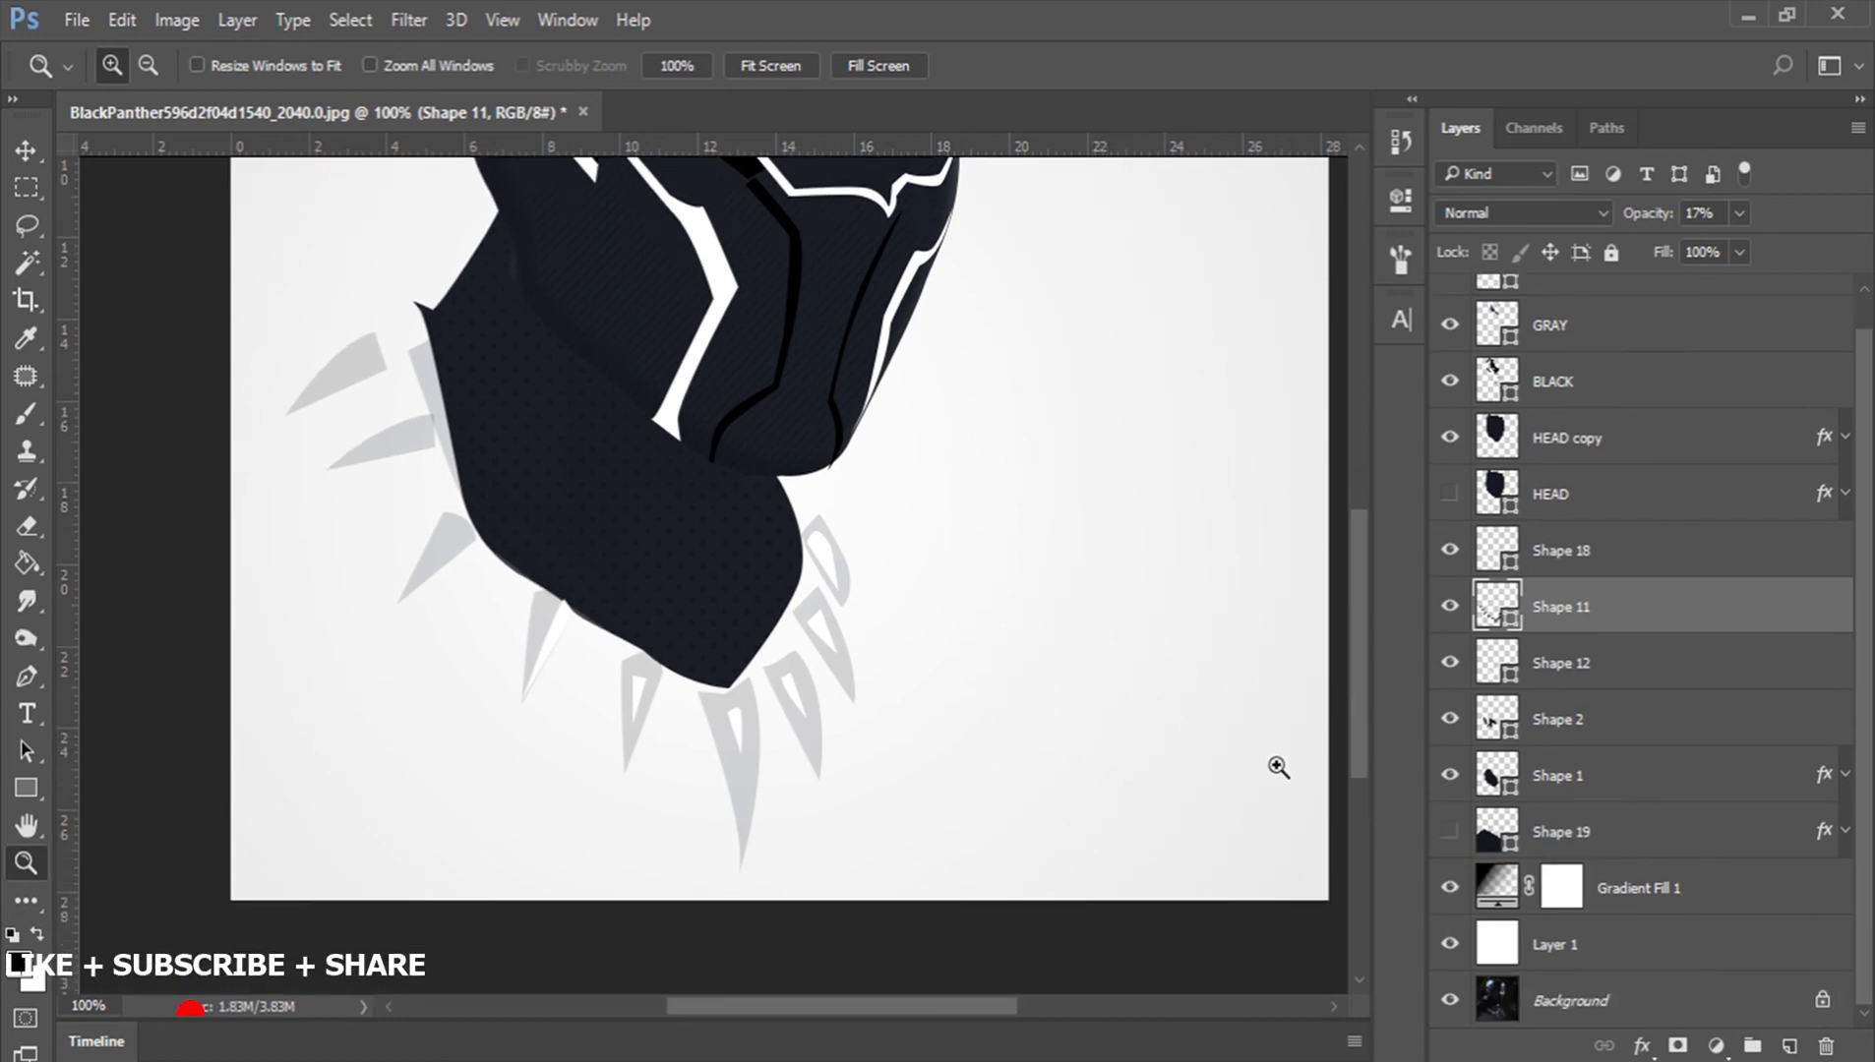
pyautogui.click(1451, 831)
# Step: Recolor the Shape 19 body to #1a1d23 by sampling the neck's color from the canvas
pyautogui.click(1500, 832)
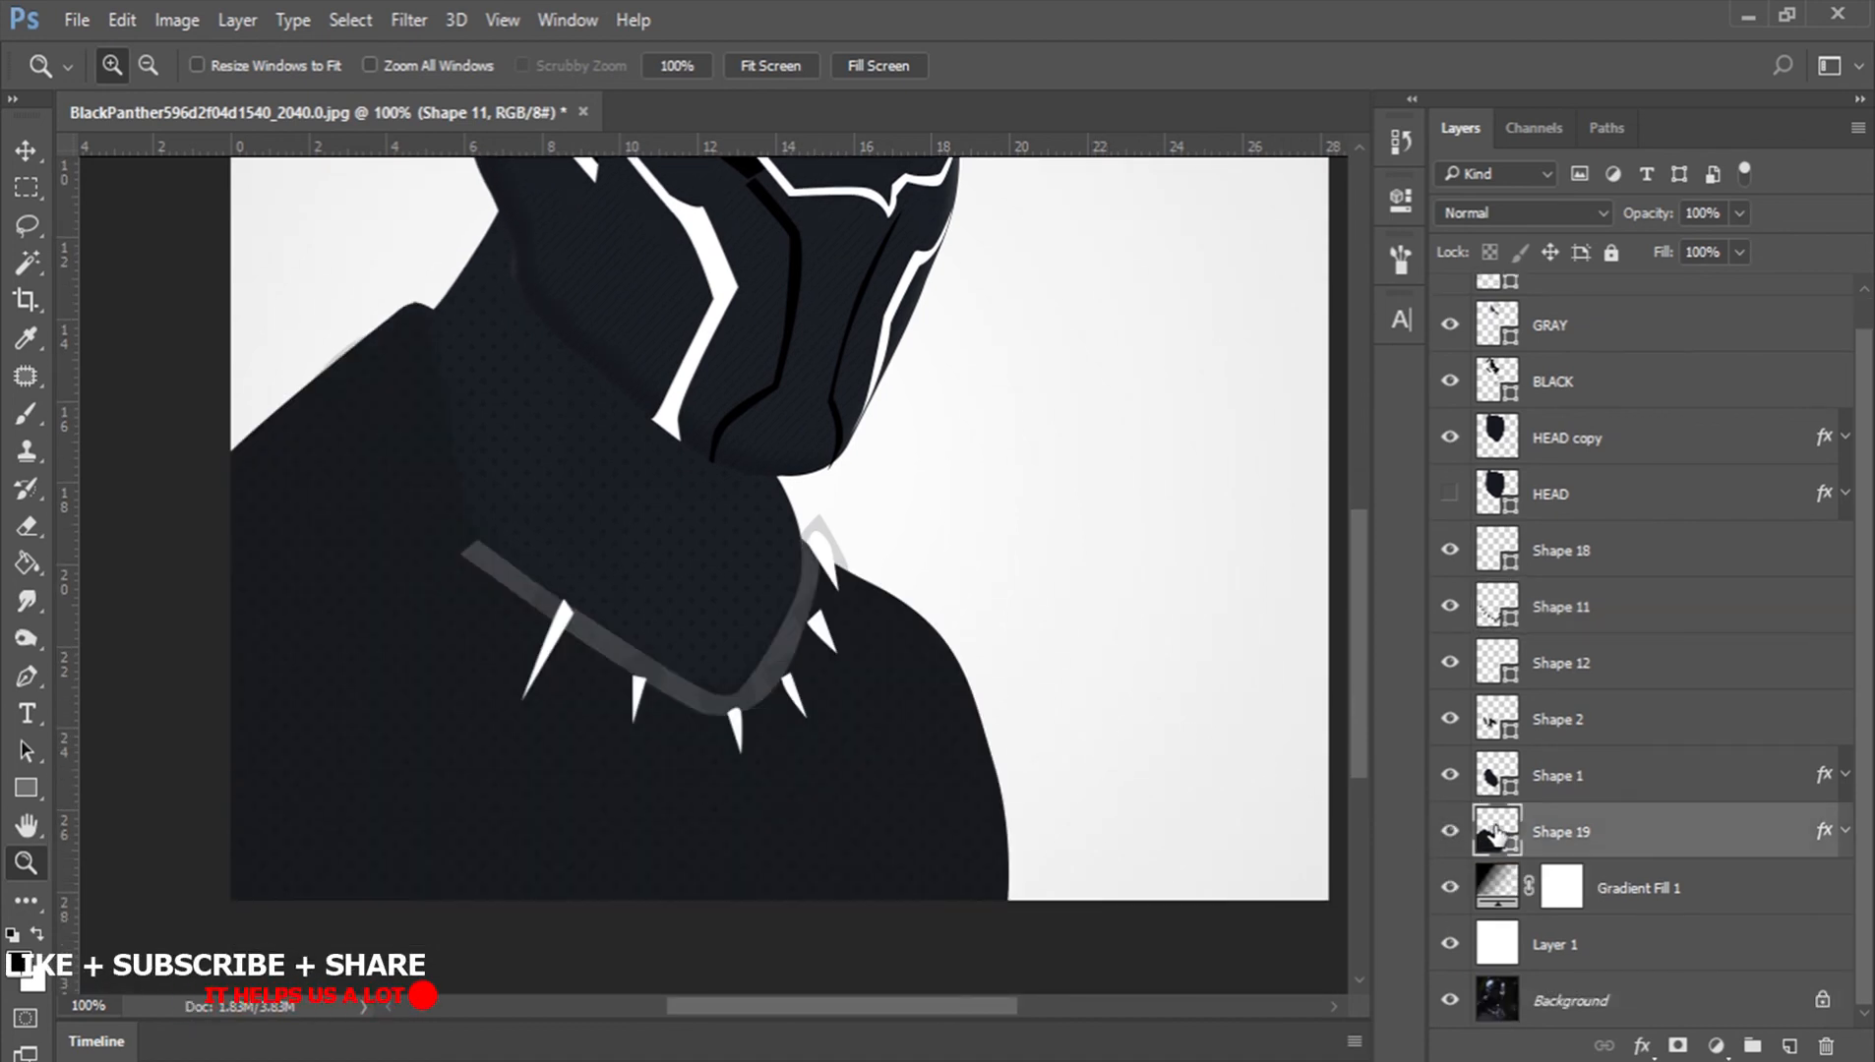
pyautogui.press('i')
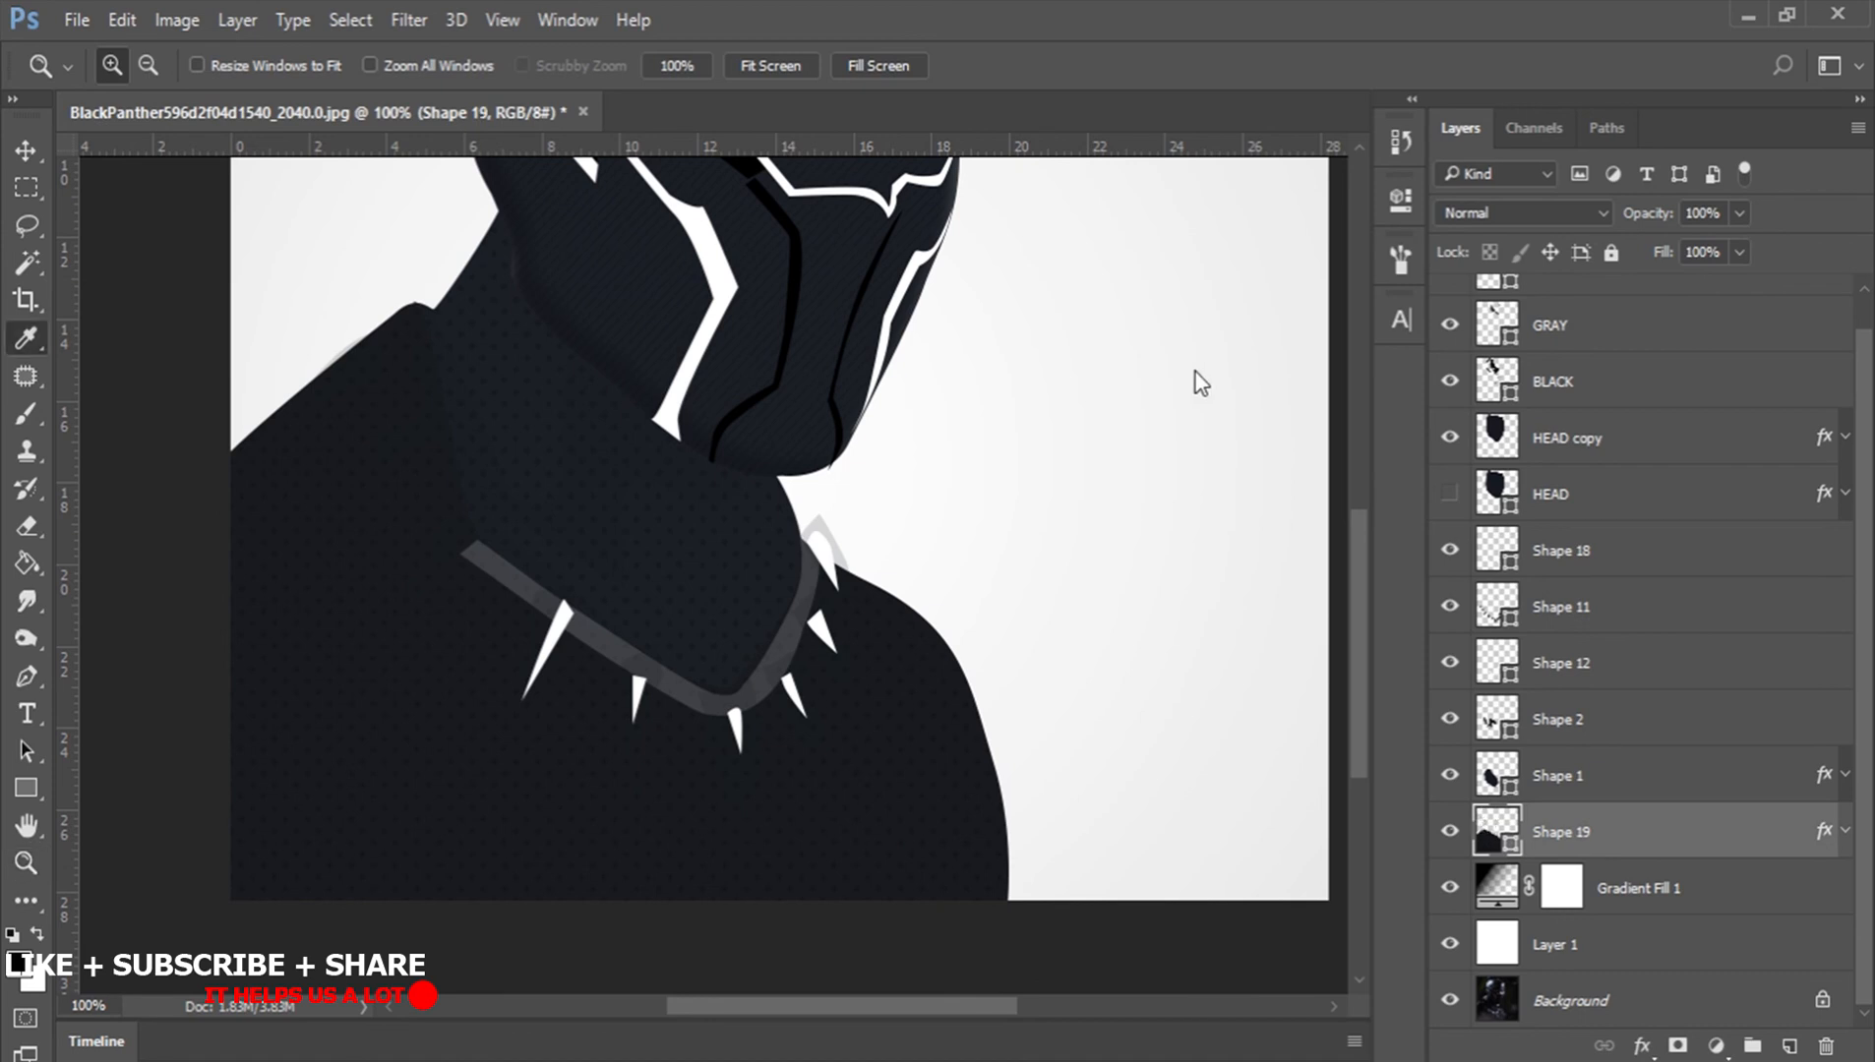
pyautogui.click(1193, 331)
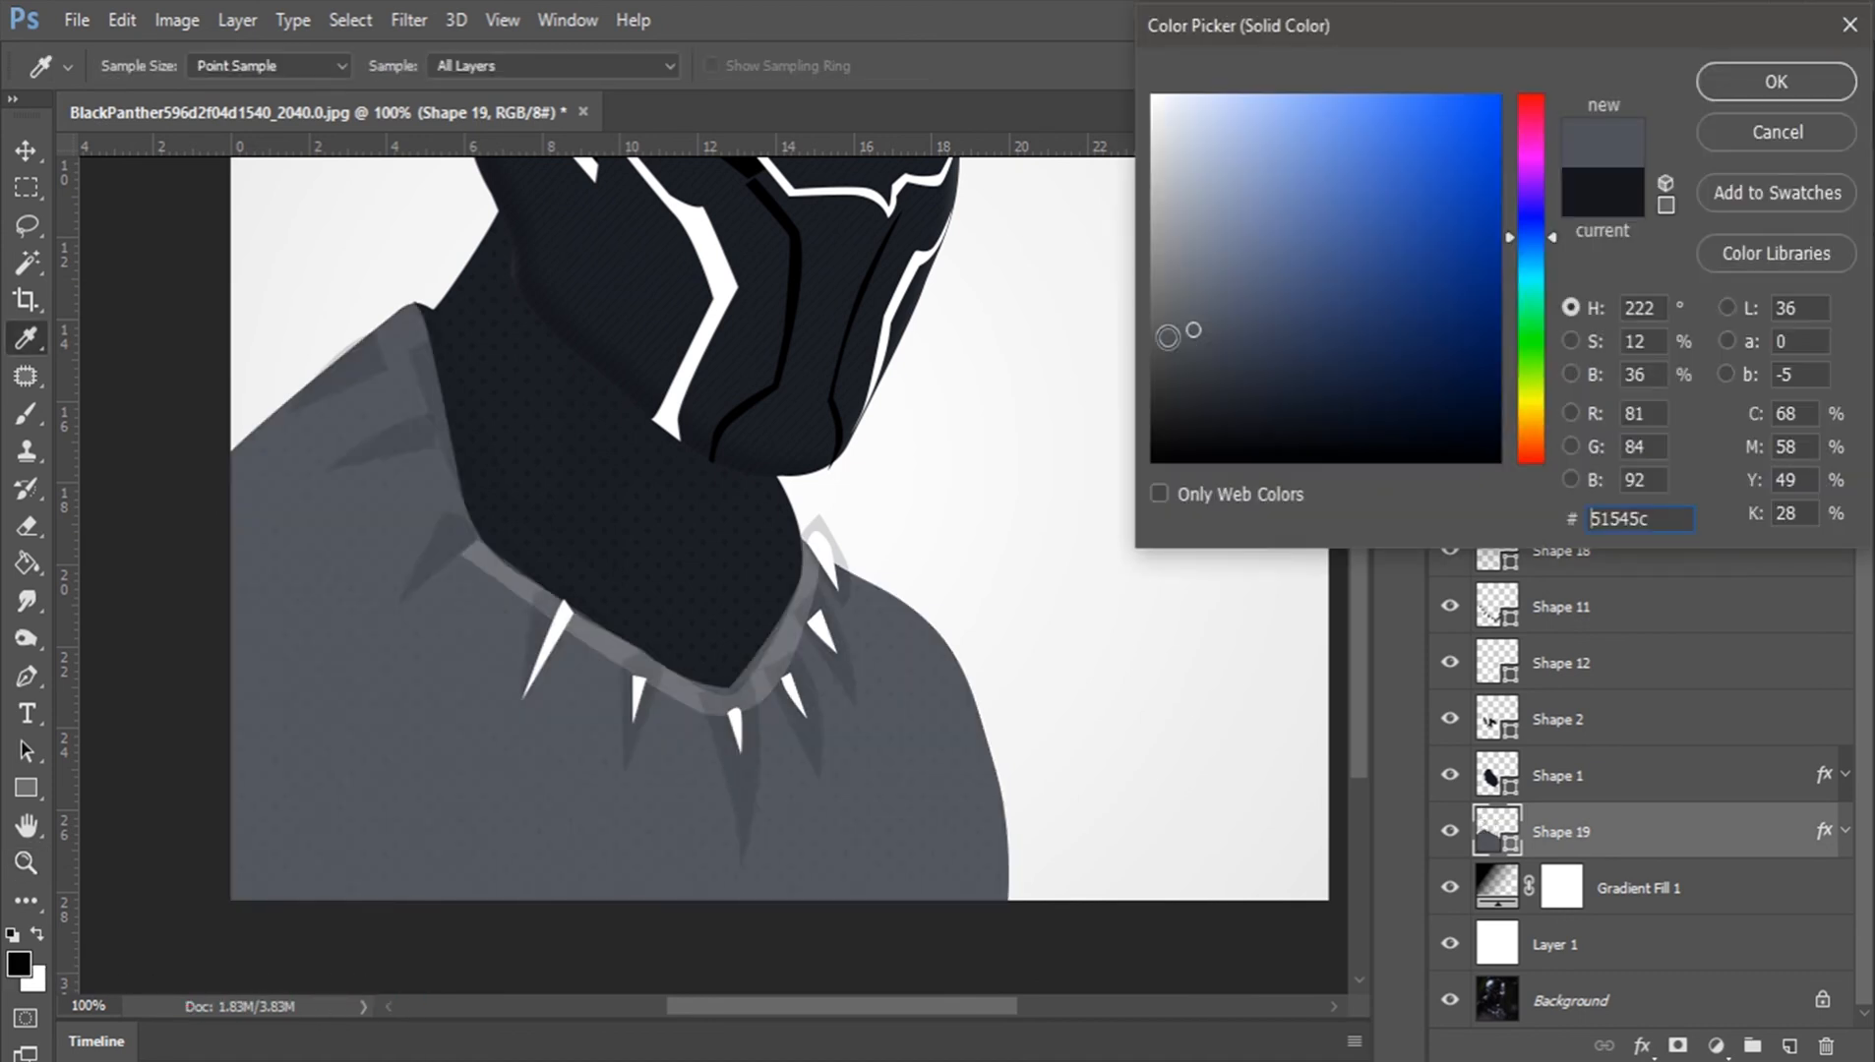
pyautogui.click(600, 466)
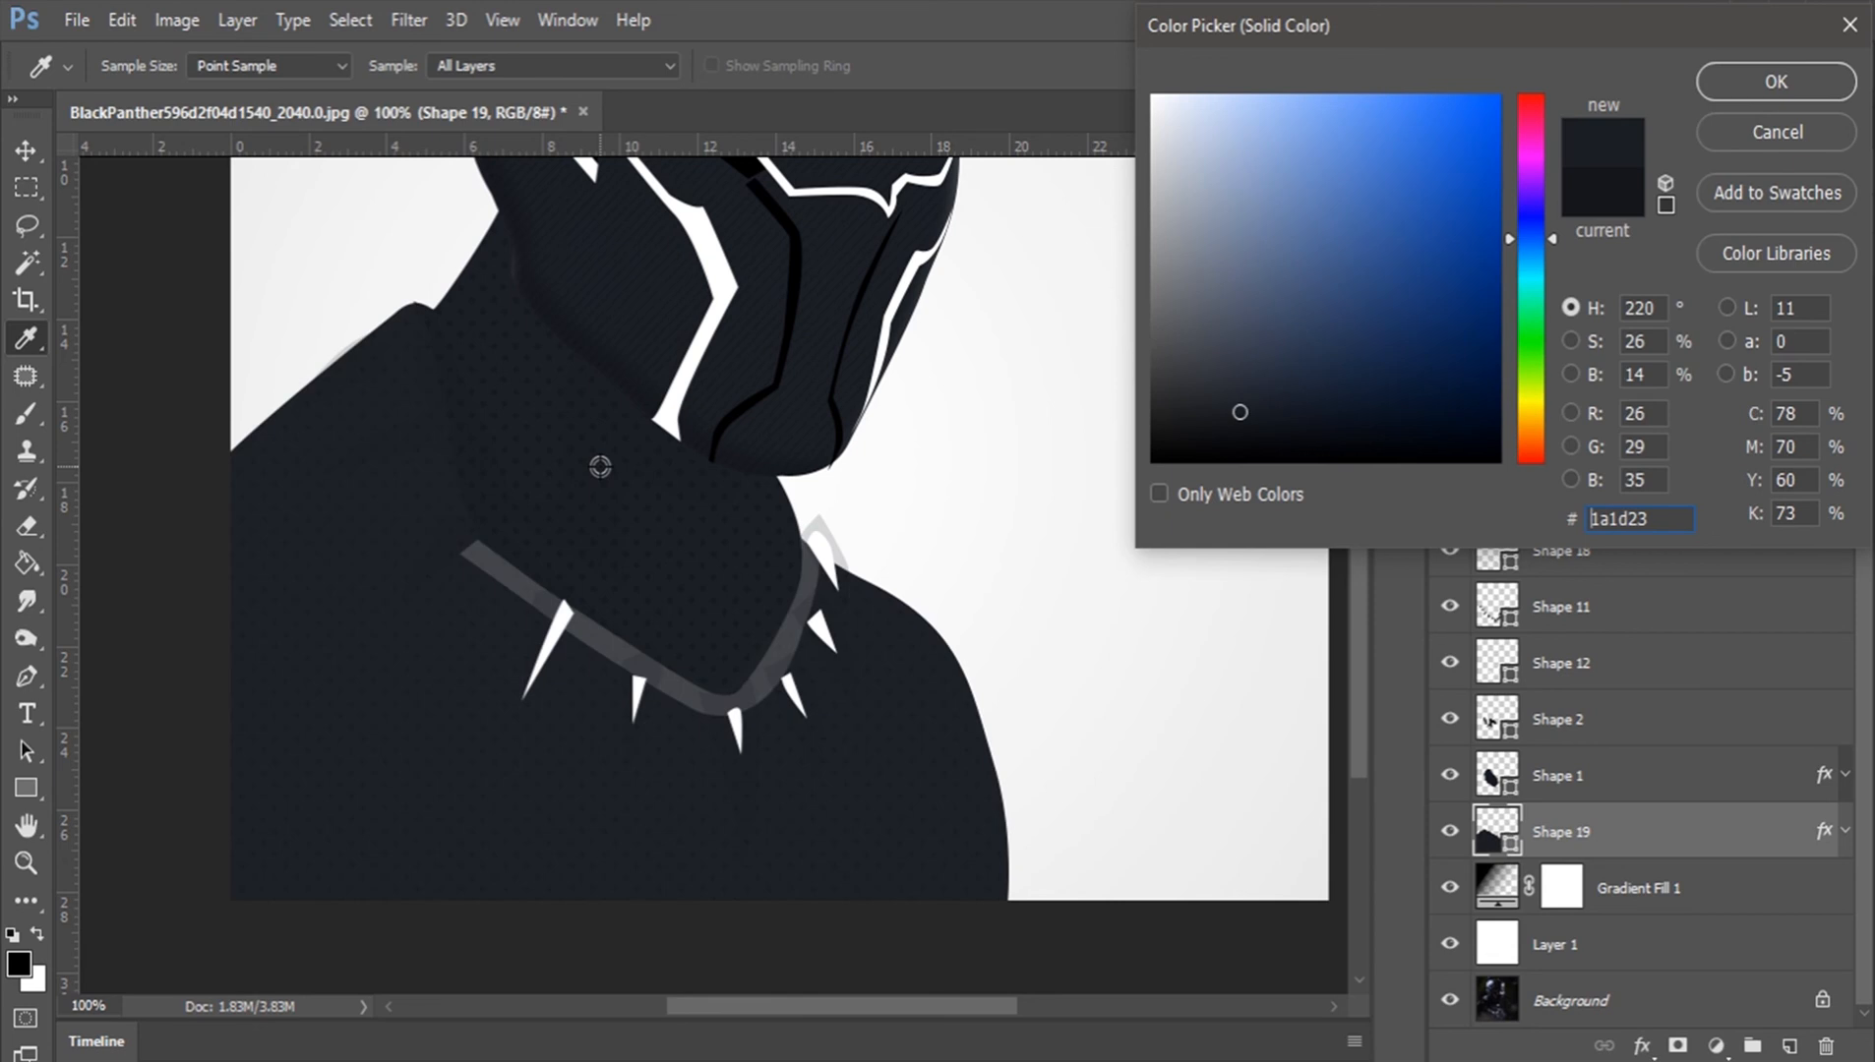
pyautogui.click(1775, 80)
pyautogui.press('z')
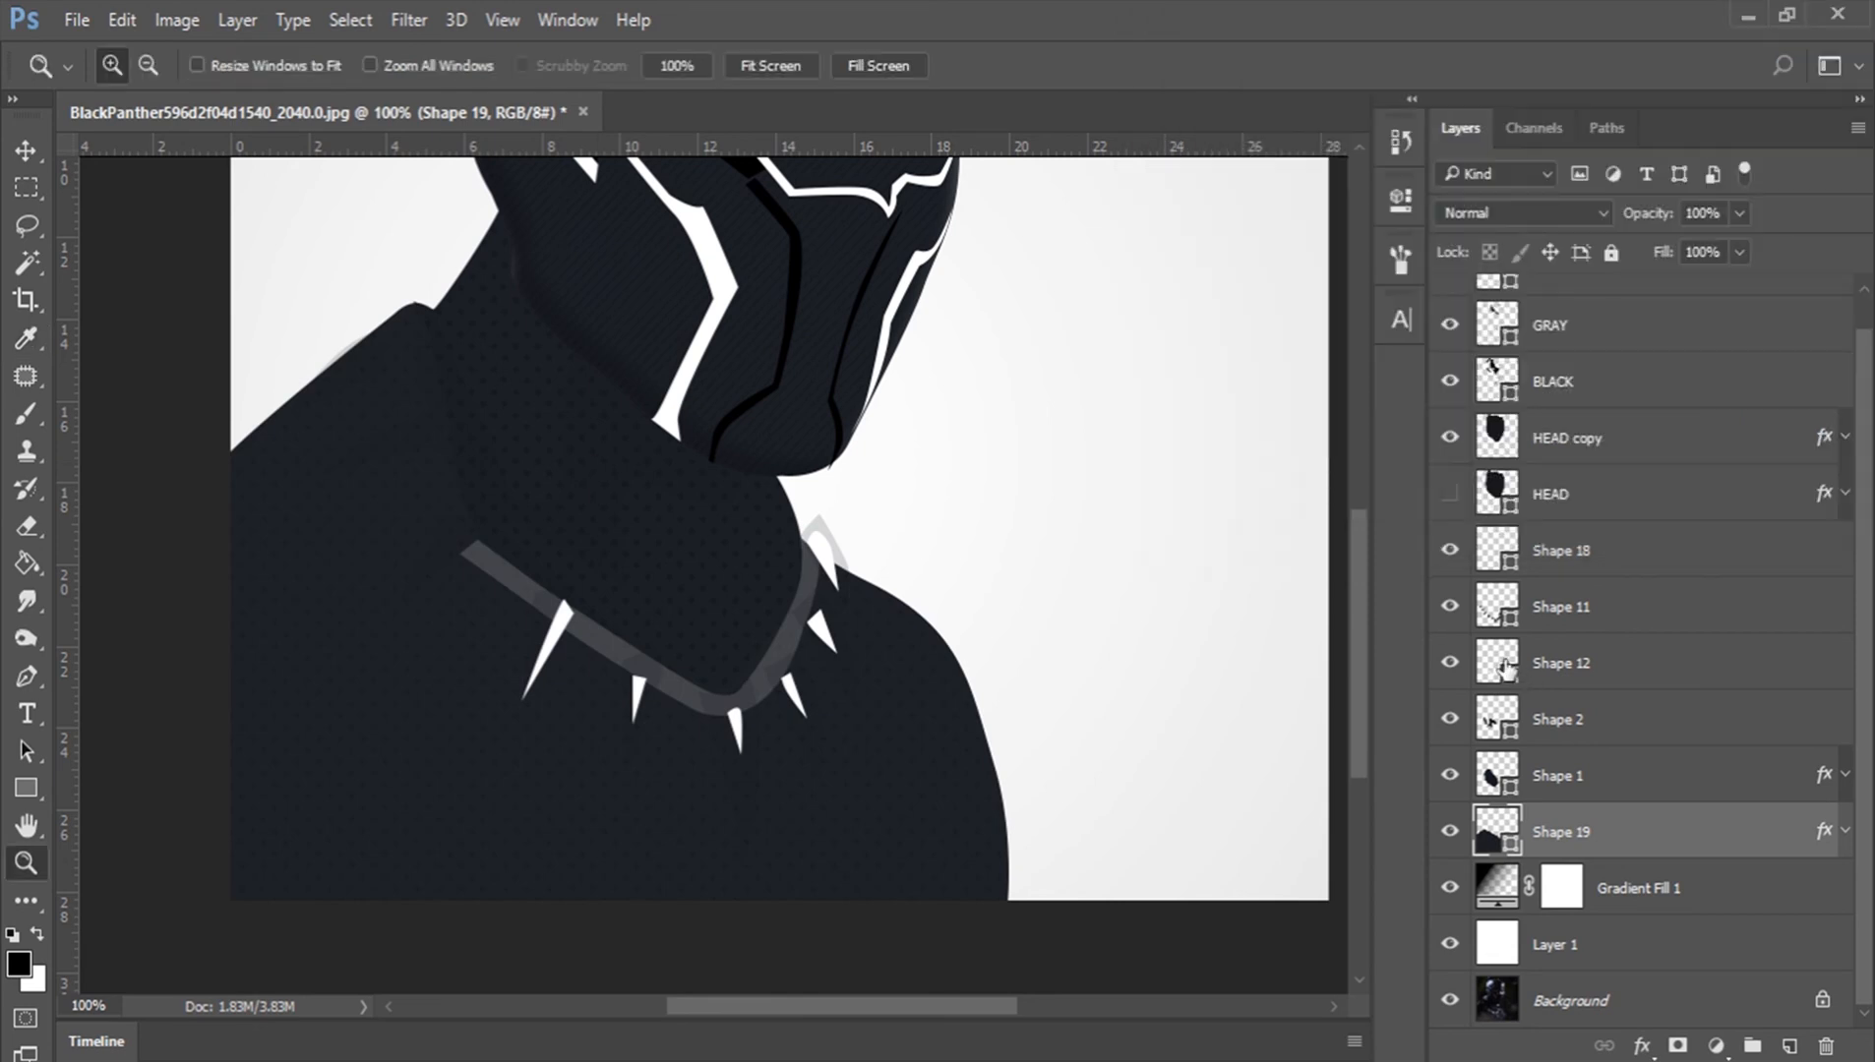
# Step: Identify the necklace layers by toggling Shape 12 and Shape 11, and recolor the Shape 11 spikes to black #000000 sampled from the mask's line
pyautogui.click(1450, 663)
pyautogui.click(1451, 662)
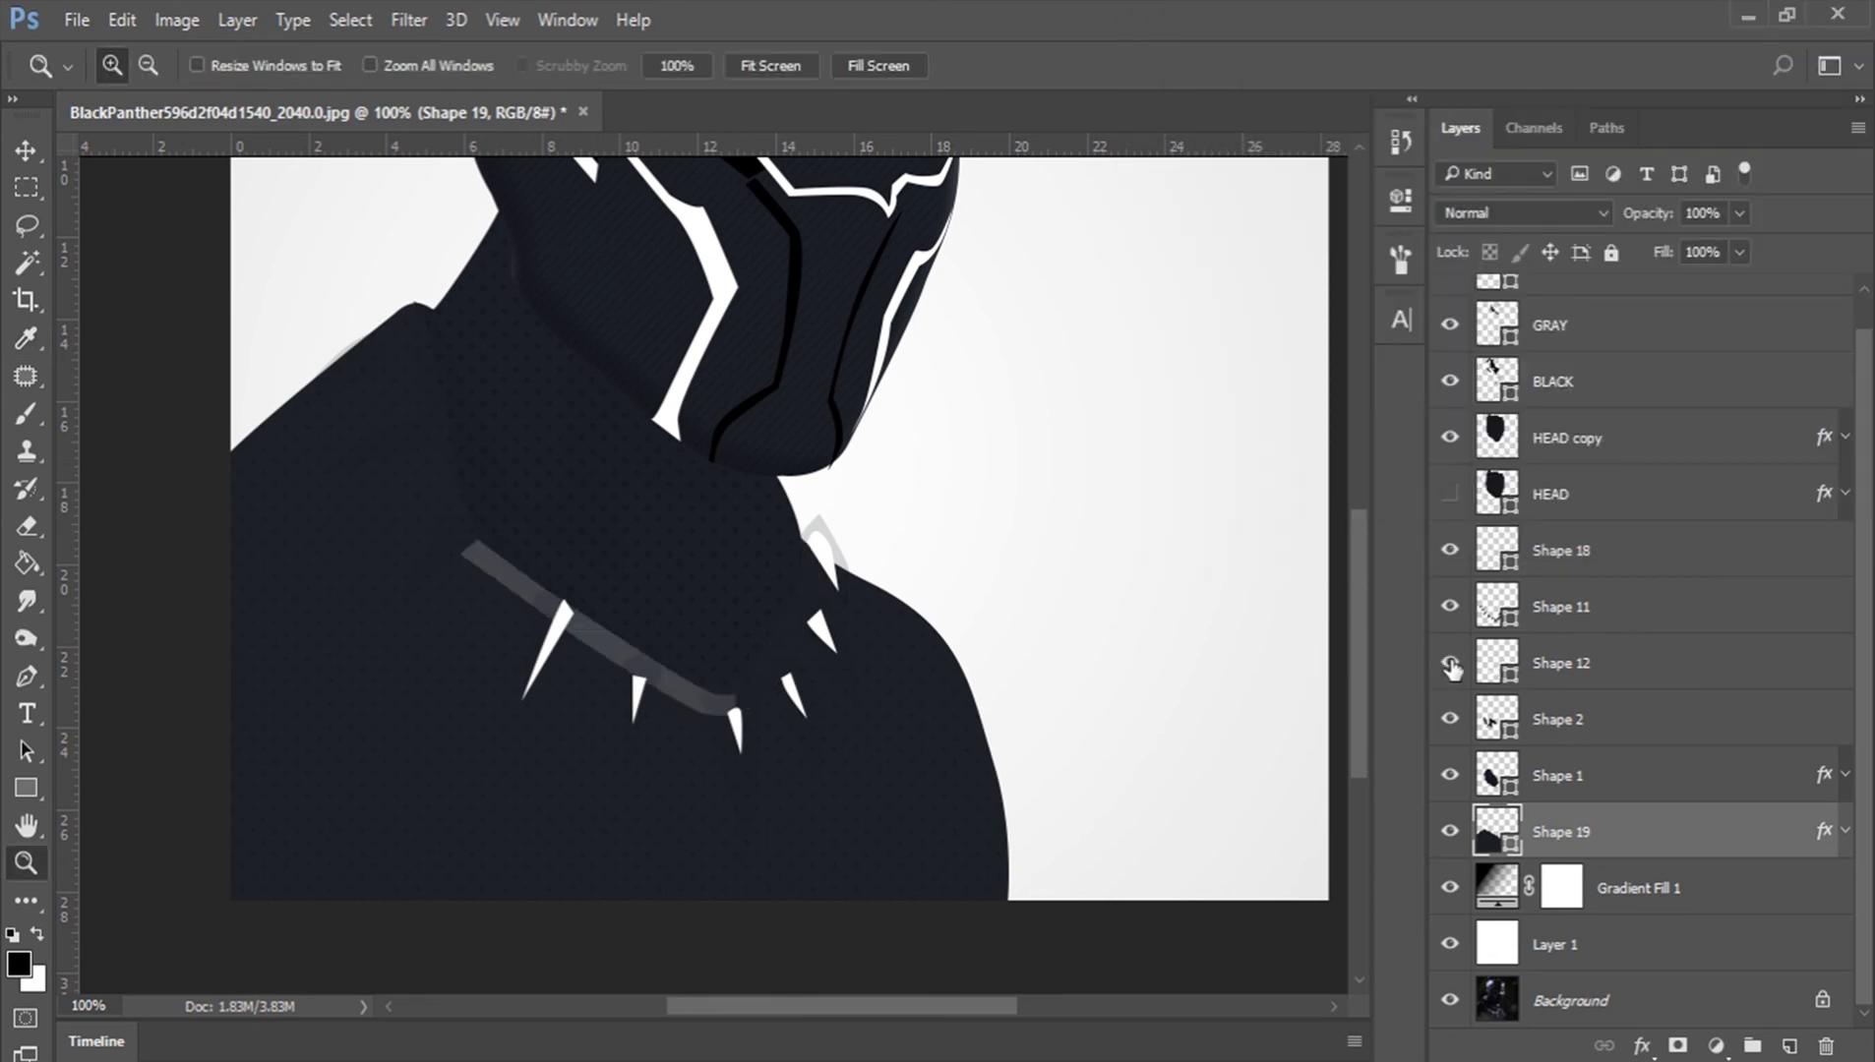
pyautogui.click(1451, 606)
pyautogui.click(1450, 606)
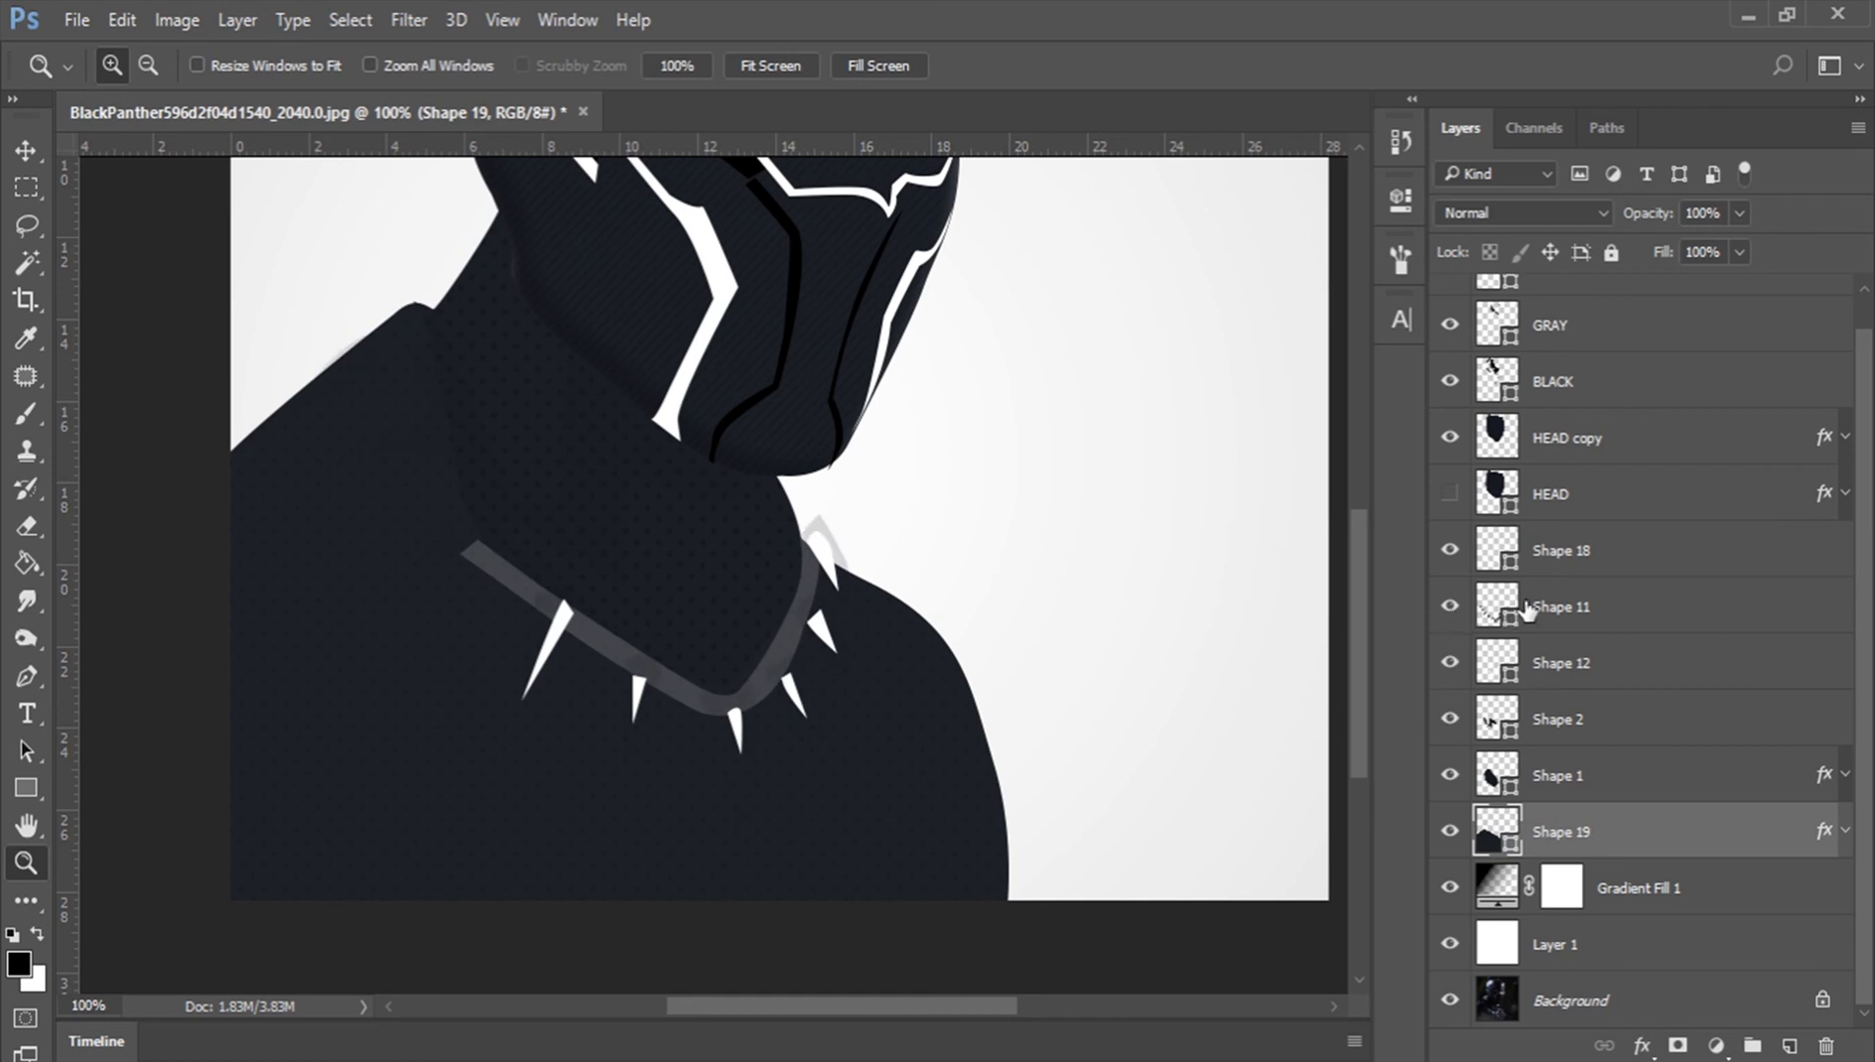
pyautogui.click(1527, 610)
pyautogui.doubleClick(1497, 606)
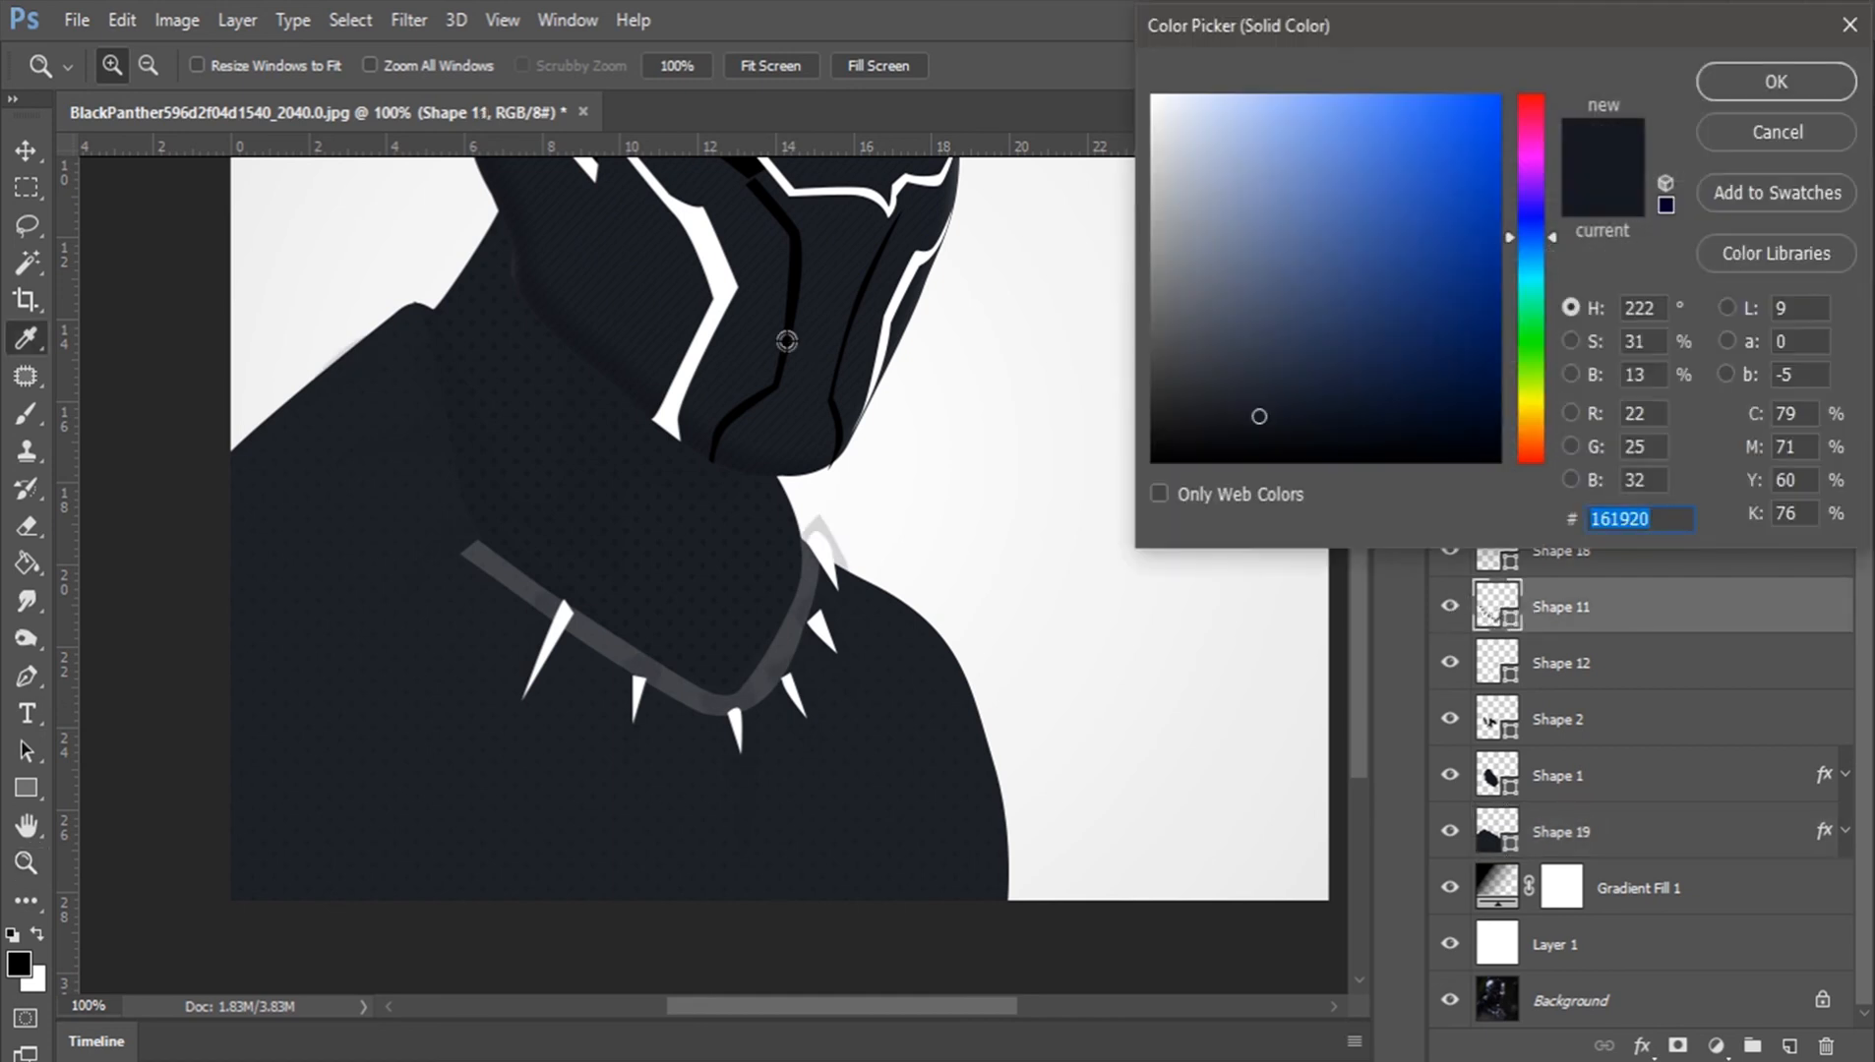
pyautogui.click(792, 324)
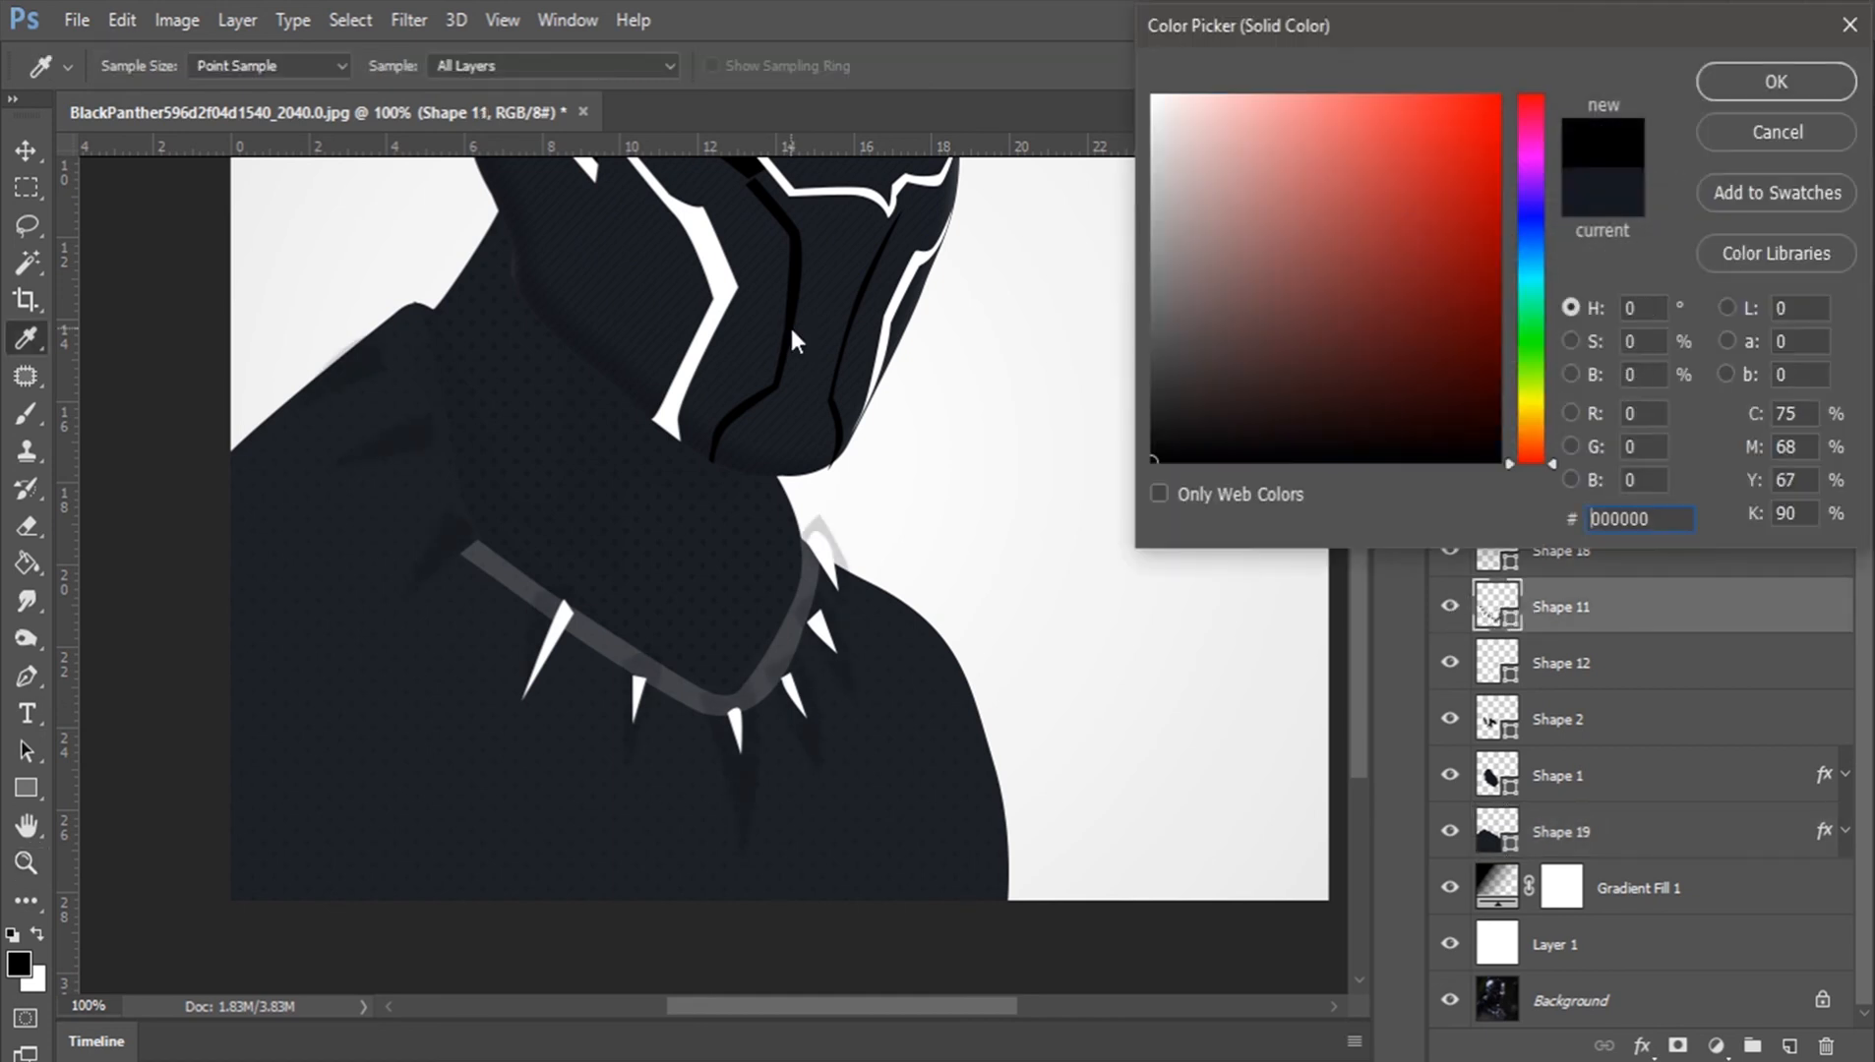
pyautogui.click(1762, 82)
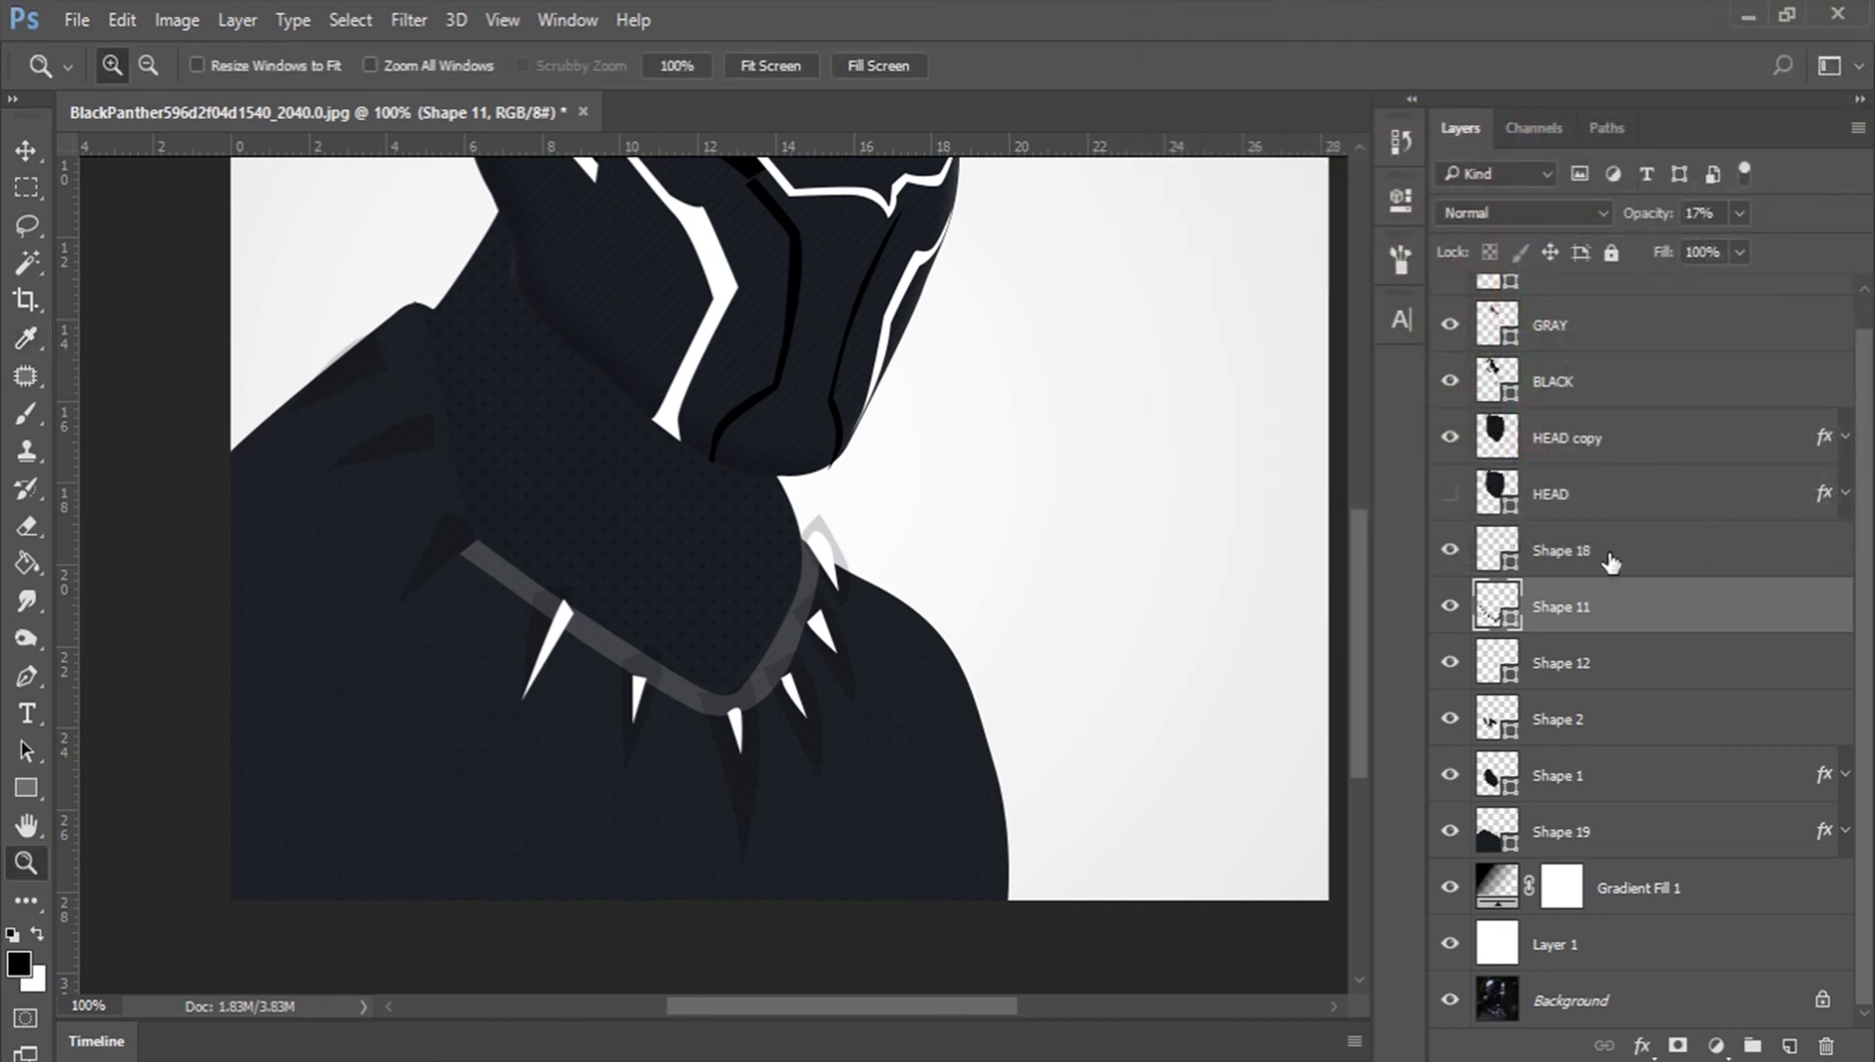
# Step: Set the opacity of all layers from Shape 18 down to Shape 19 to 100%, check Shape 18's visibility, and fit the whole illustration in view
pyautogui.click(1610, 562)
pyautogui.keyDown('shift'); pyautogui.click(1608, 827); pyautogui.keyUp('shift')
pyautogui.moveTo(1649, 213); pyautogui.dragTo(1788, 218)
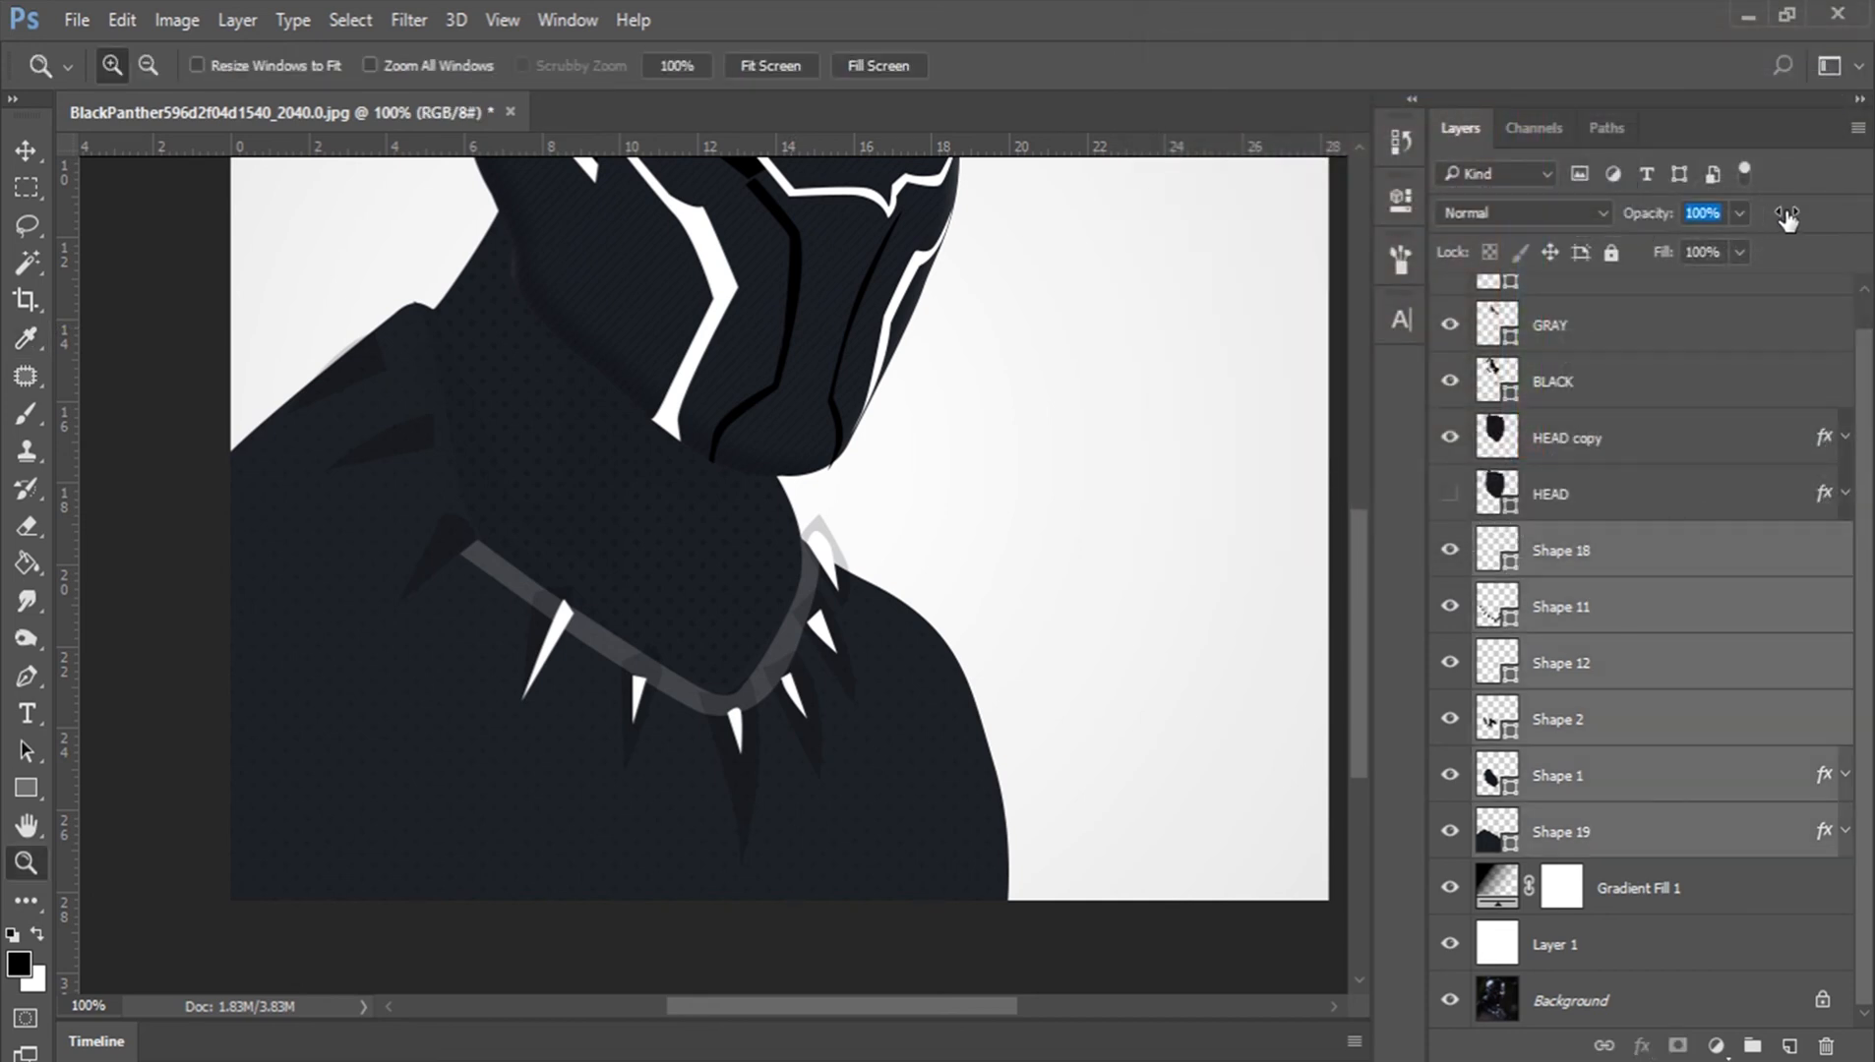
pyautogui.click(1585, 559)
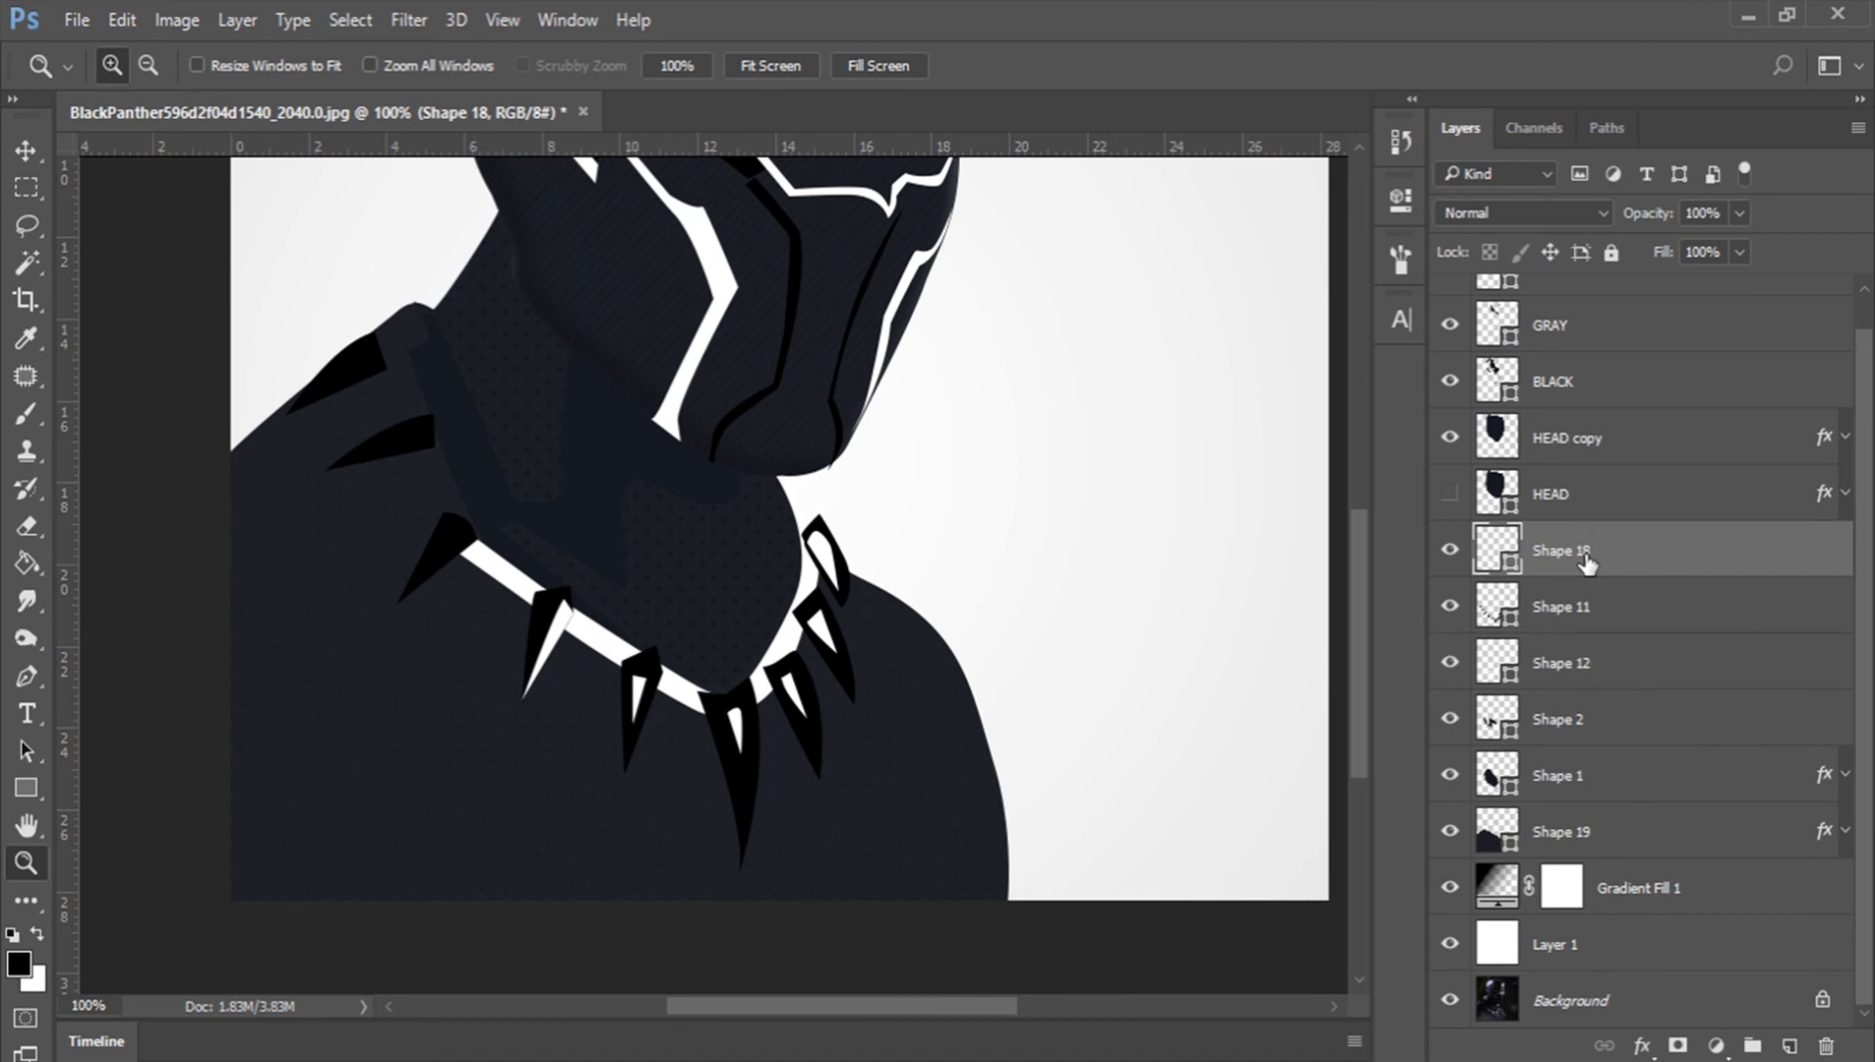
pyautogui.click(1450, 551)
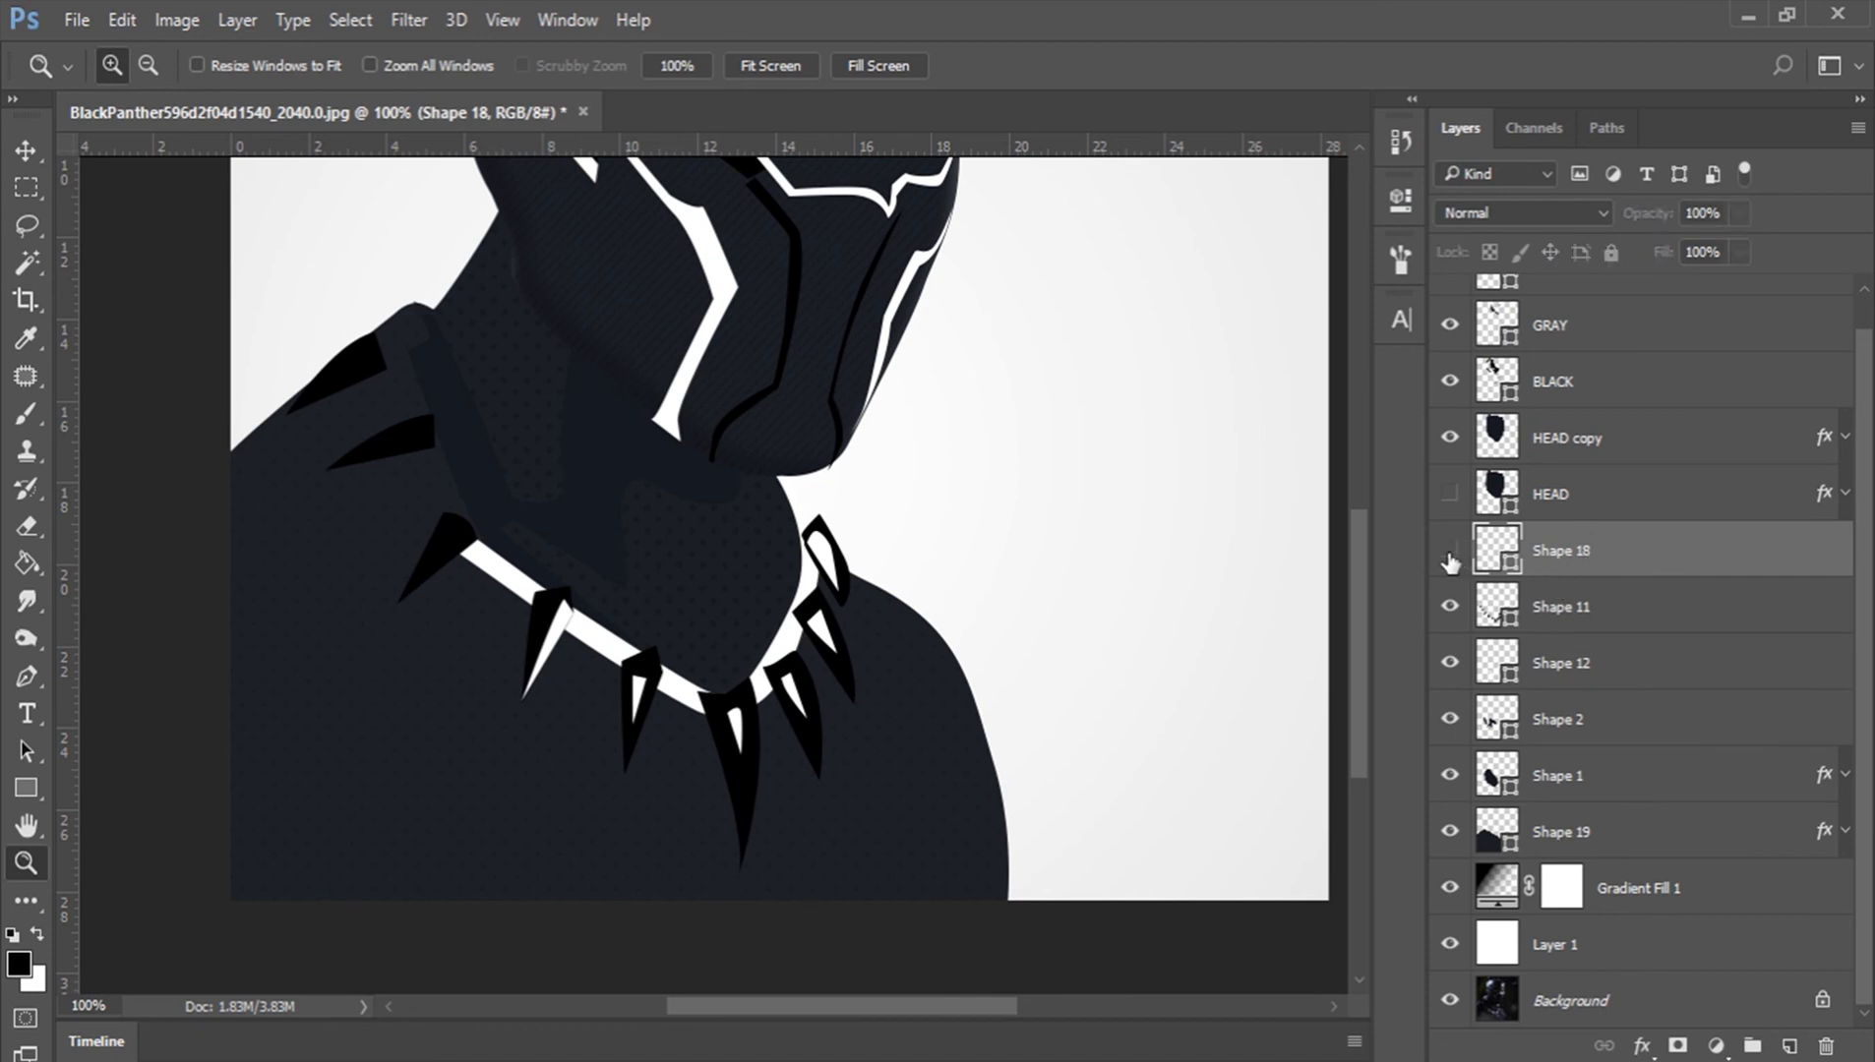
pyautogui.click(1451, 553)
pyautogui.scroll(1, 1572, 617)
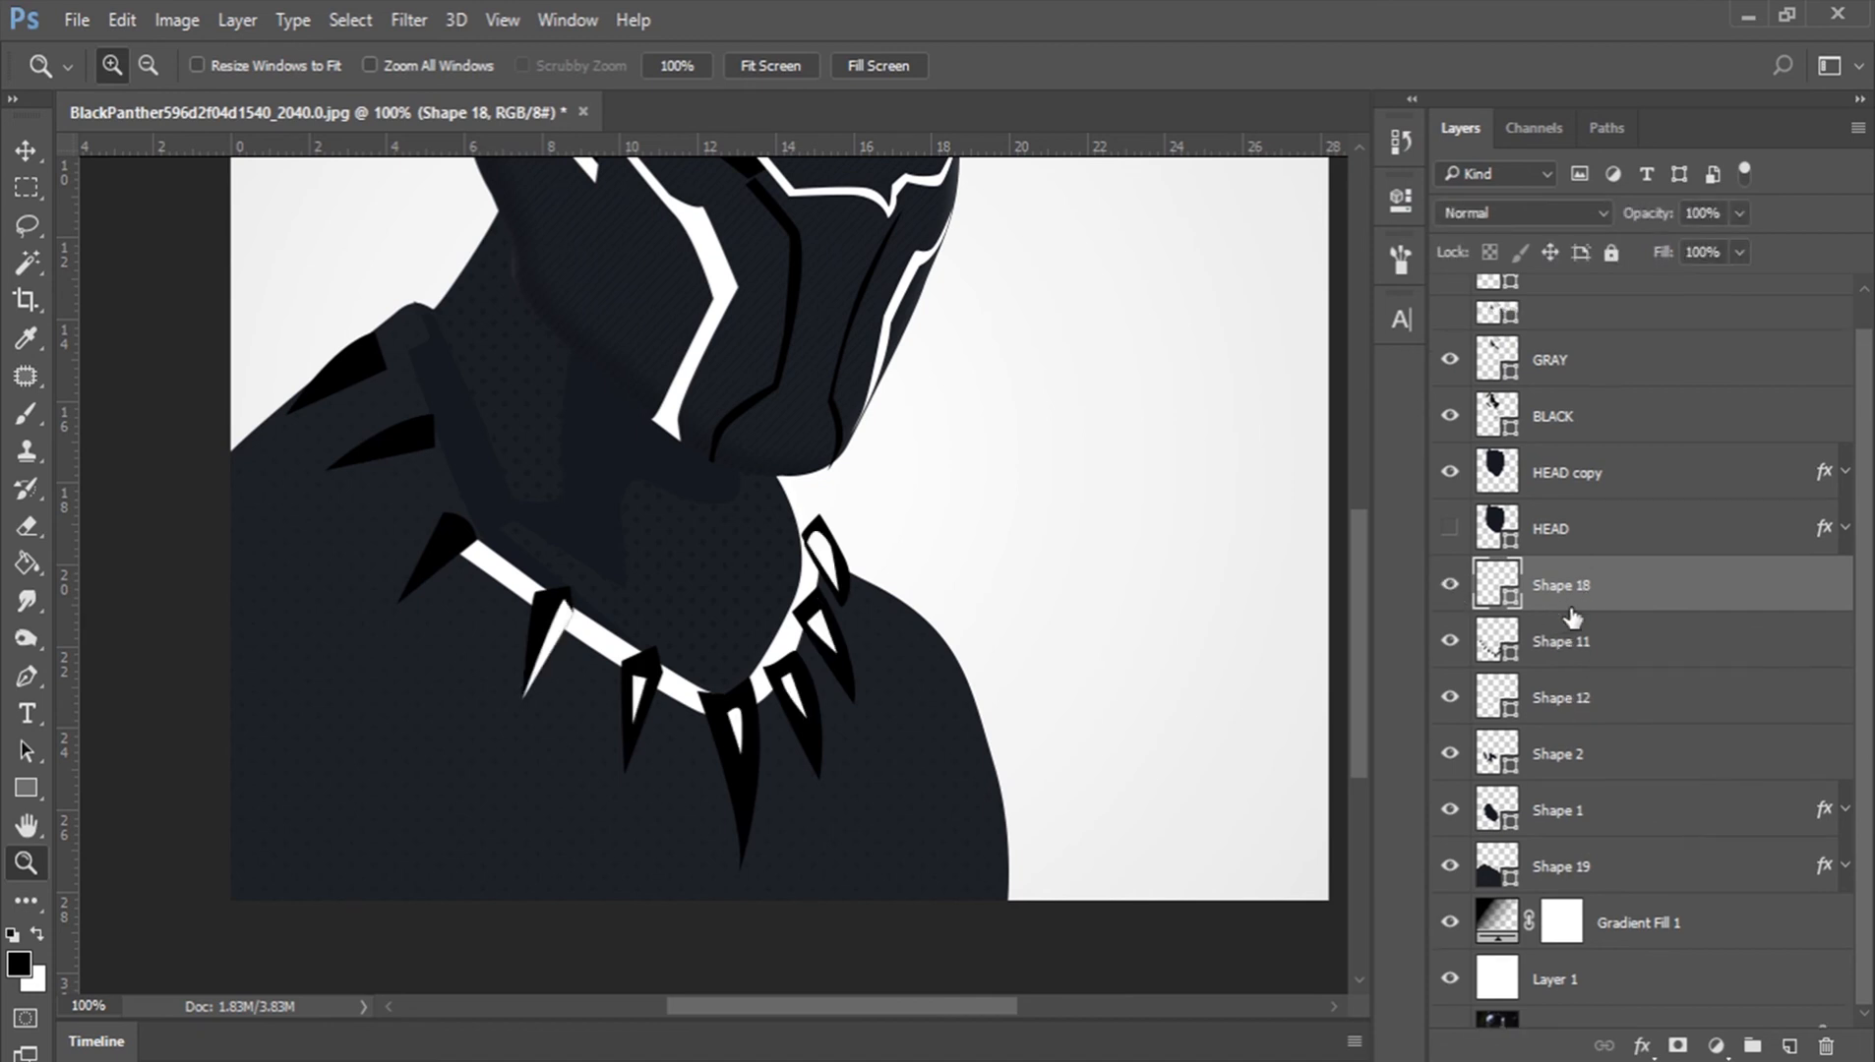
pyautogui.click(772, 66)
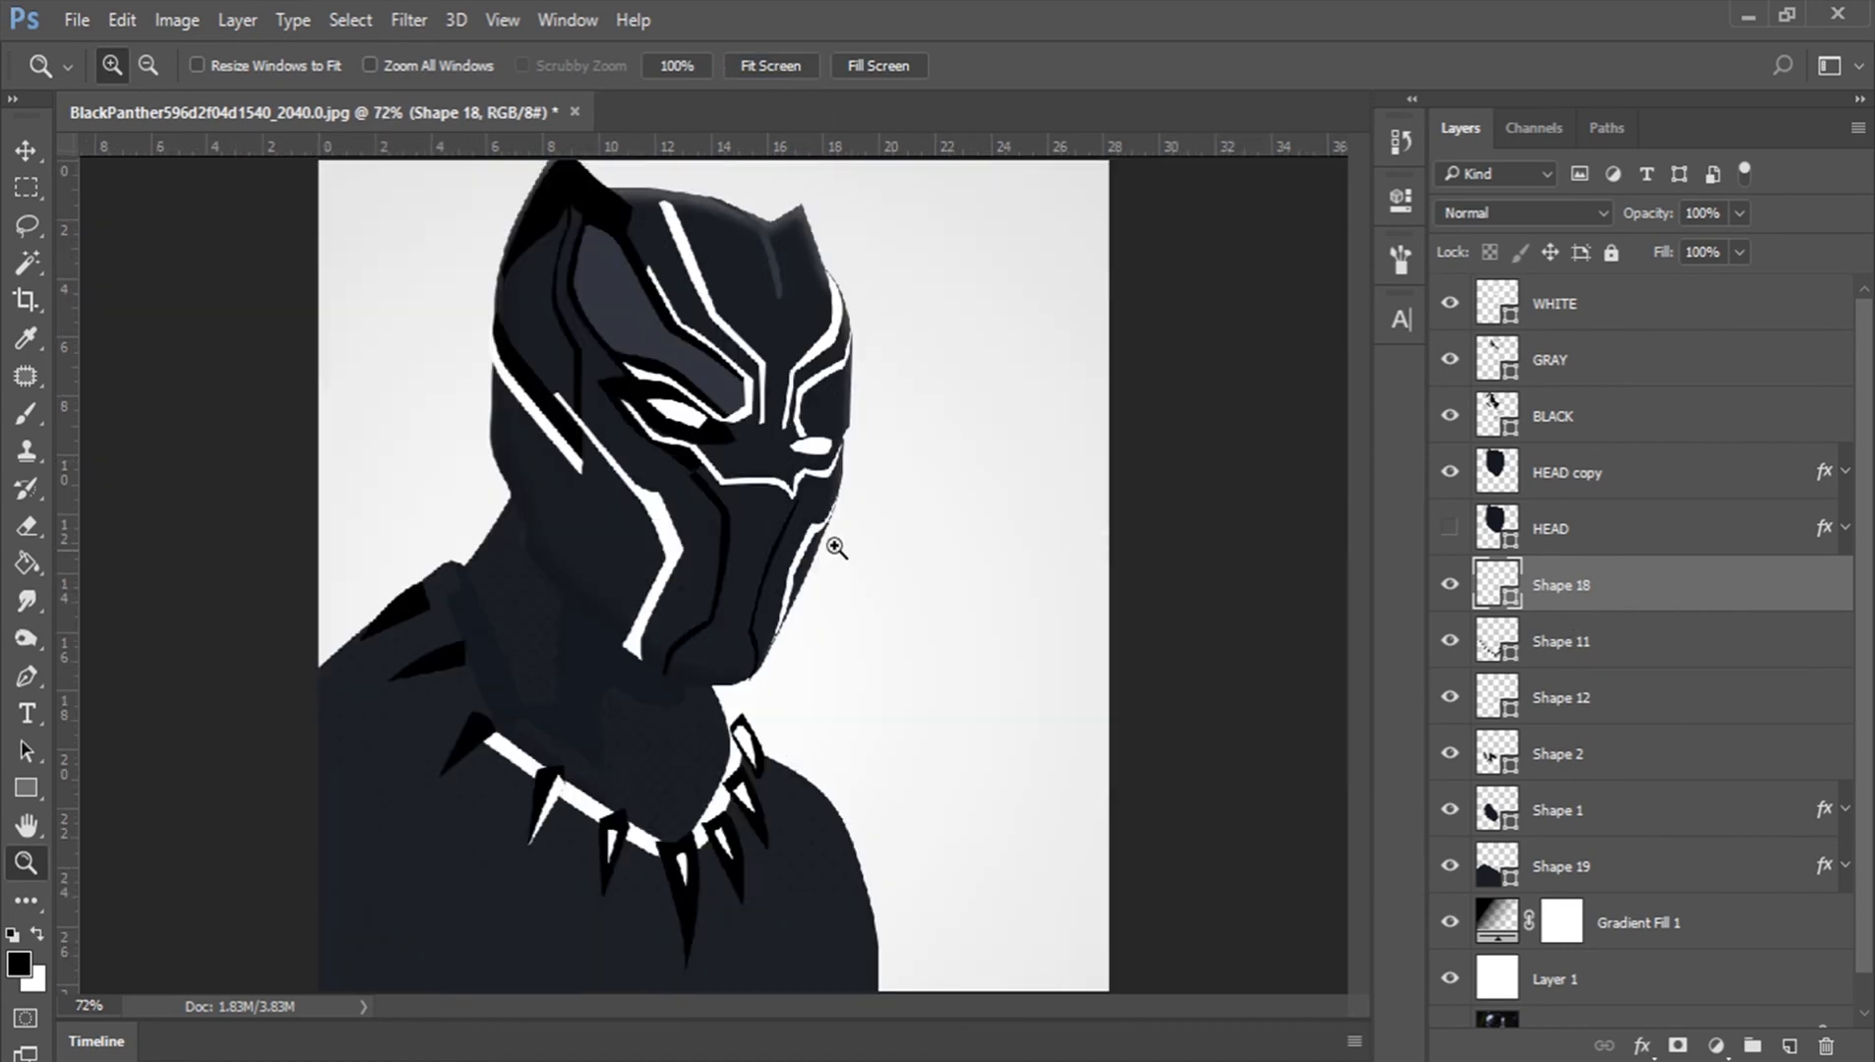